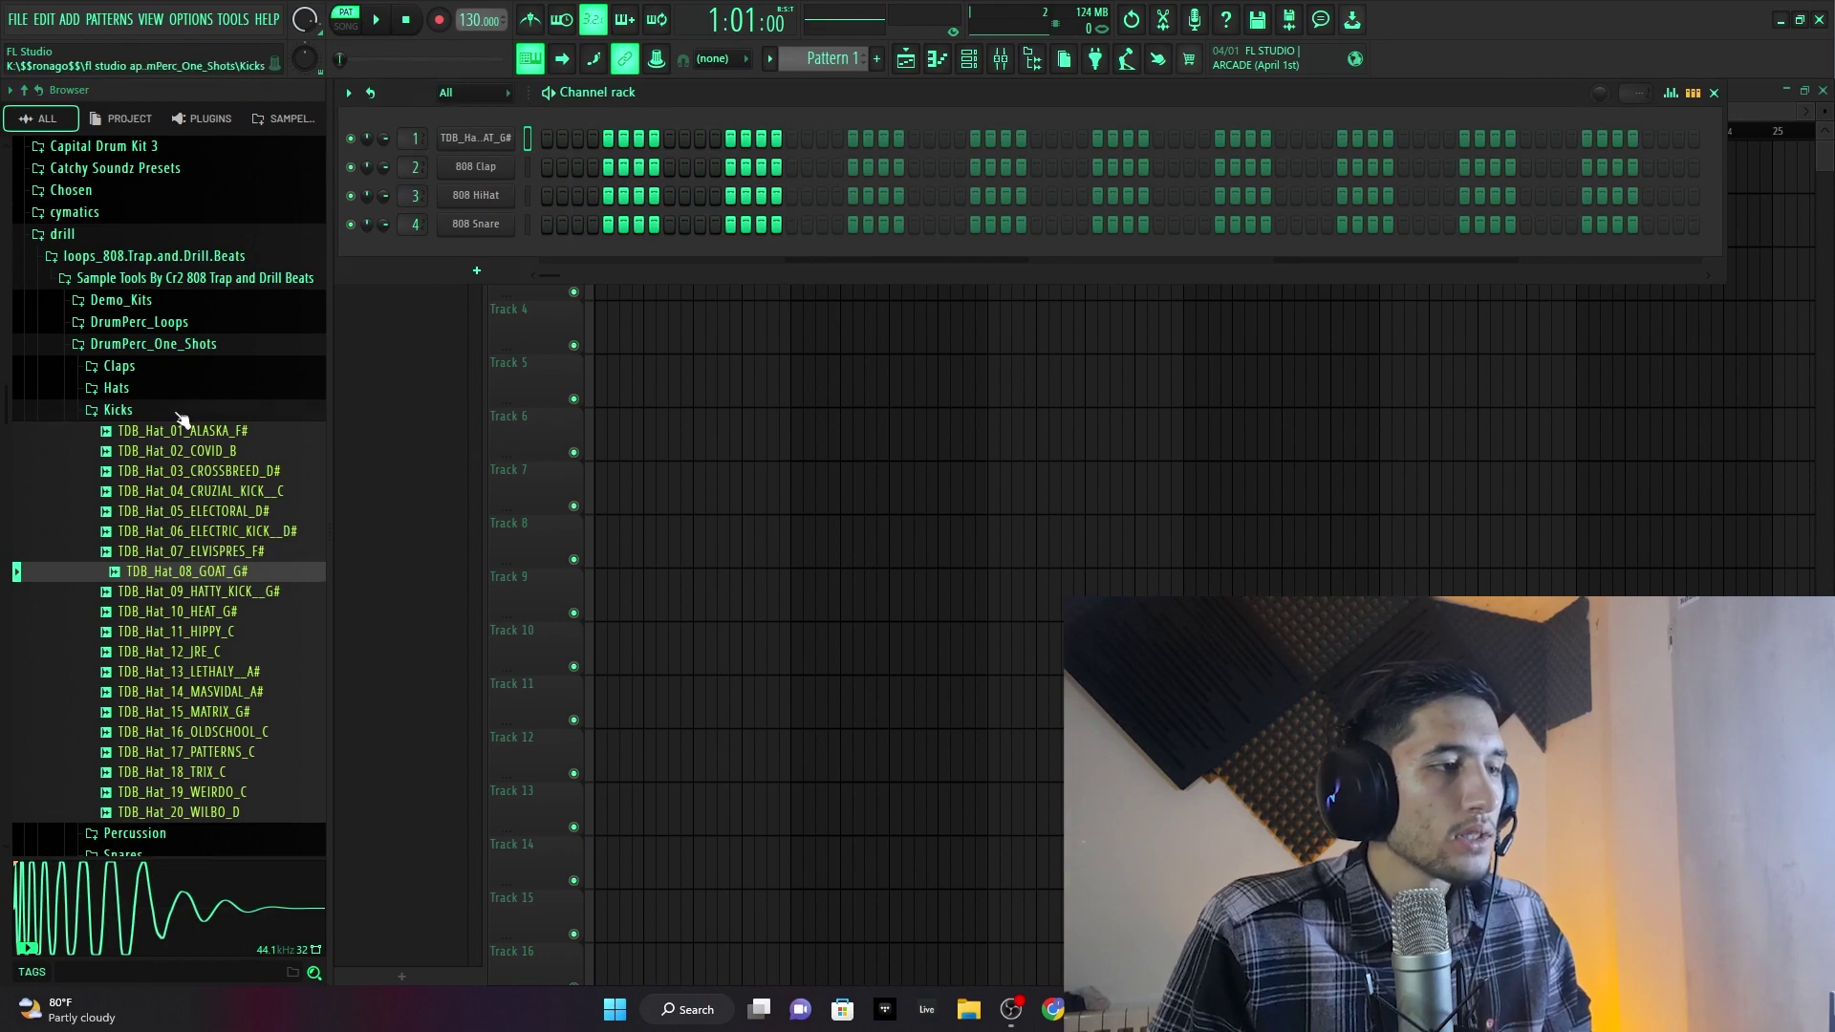
# - Search the browser for "808" and add the [808] Call Me sample as a new channel below the TDB_Hat_08_GOAT_G# kick
pyautogui.click(179, 413)
pyautogui.click(146, 348)
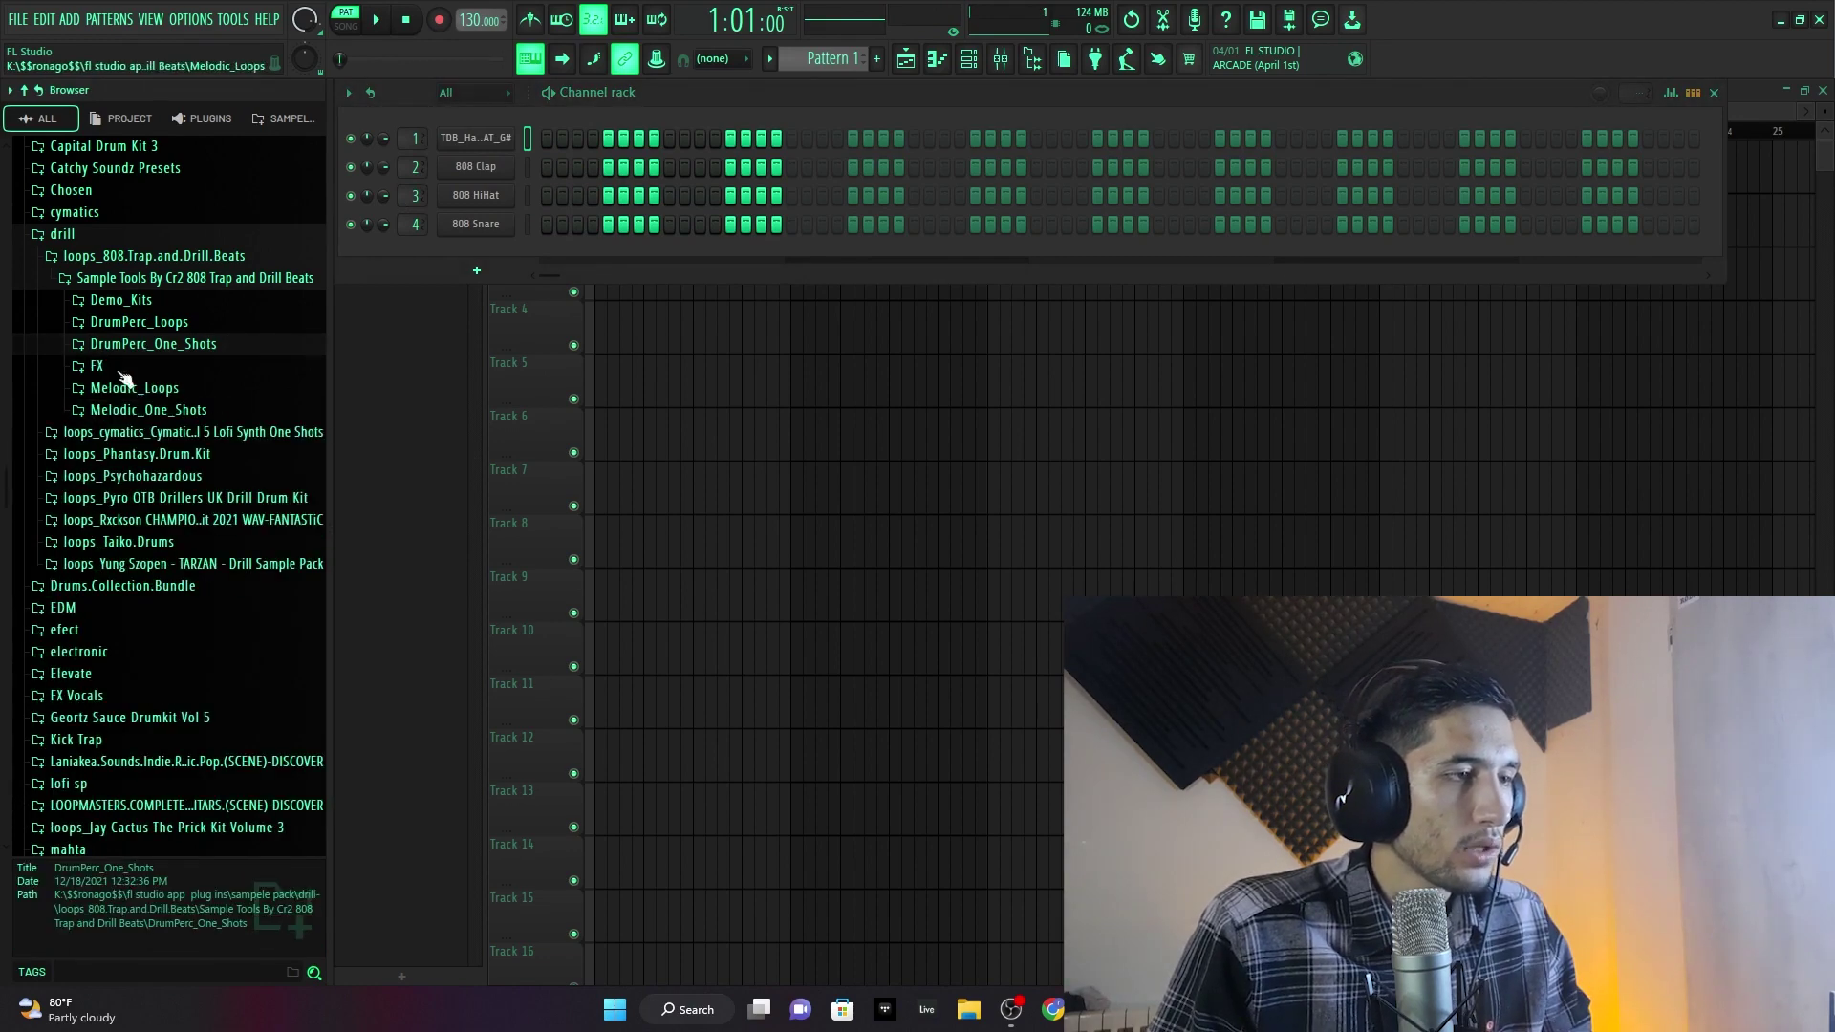
pyautogui.click(82, 969)
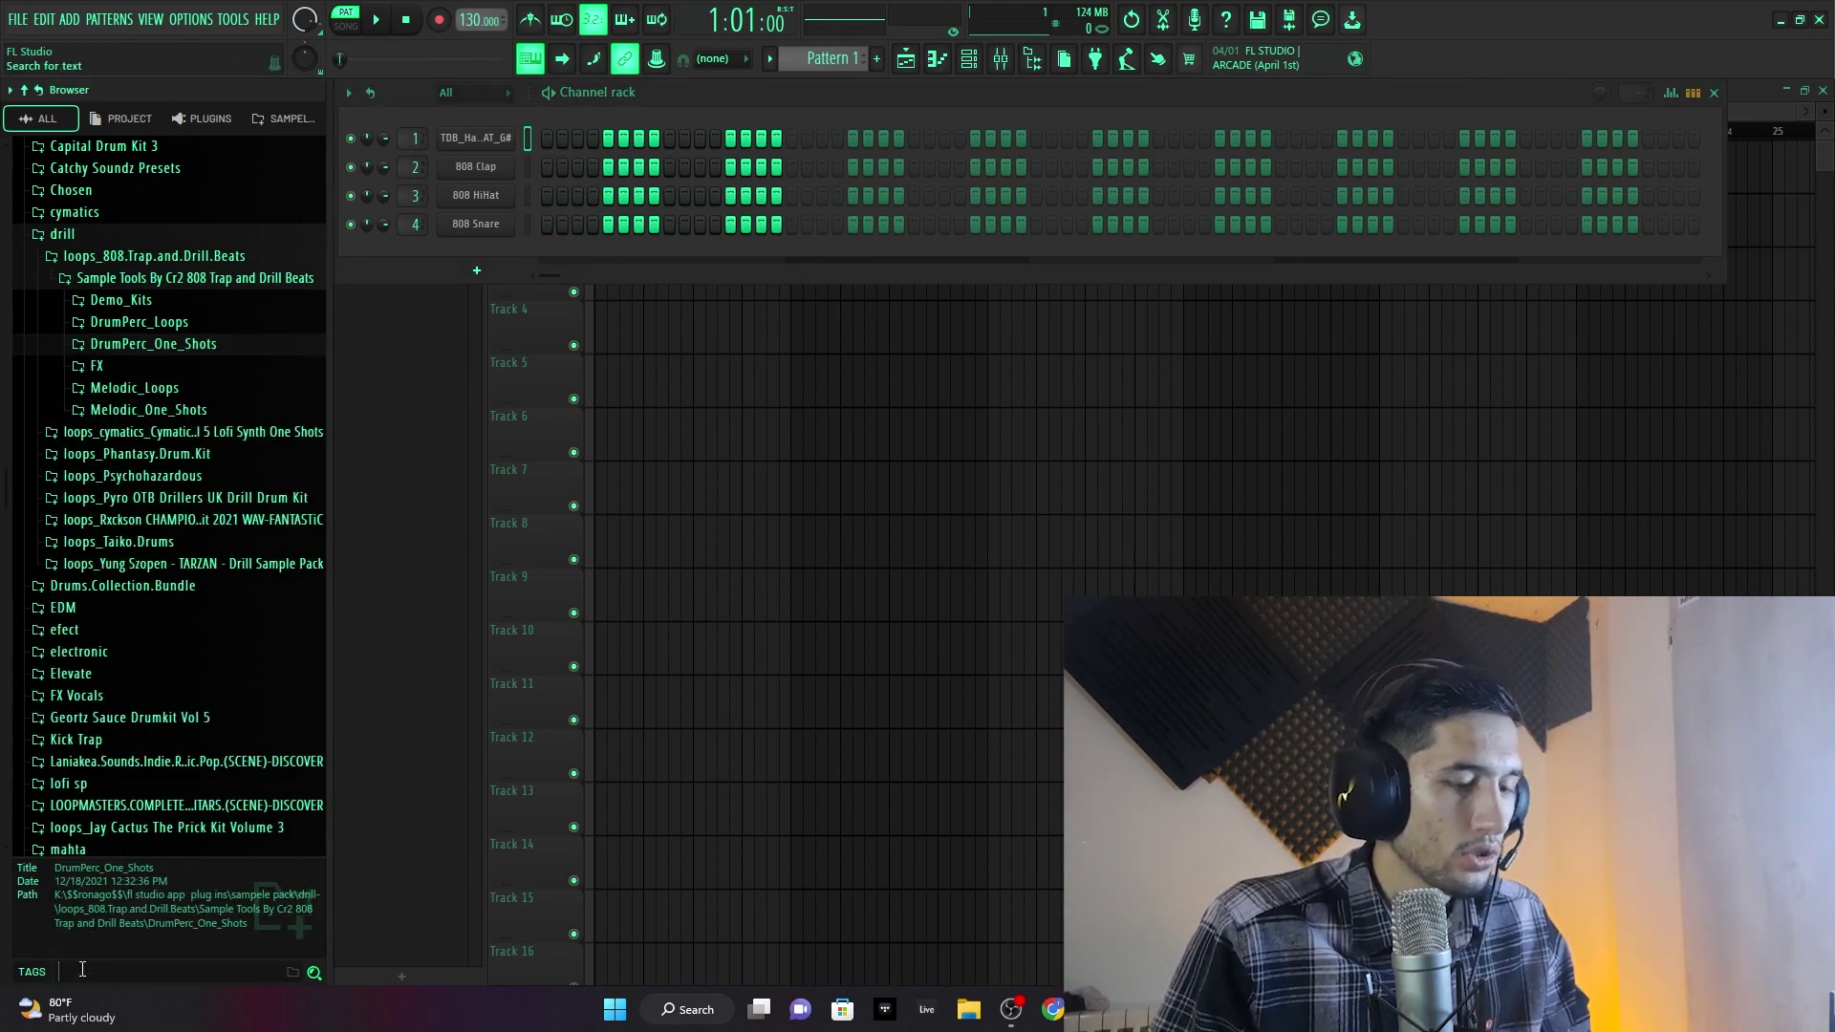
pyautogui.write('808')
pyautogui.press('Return')
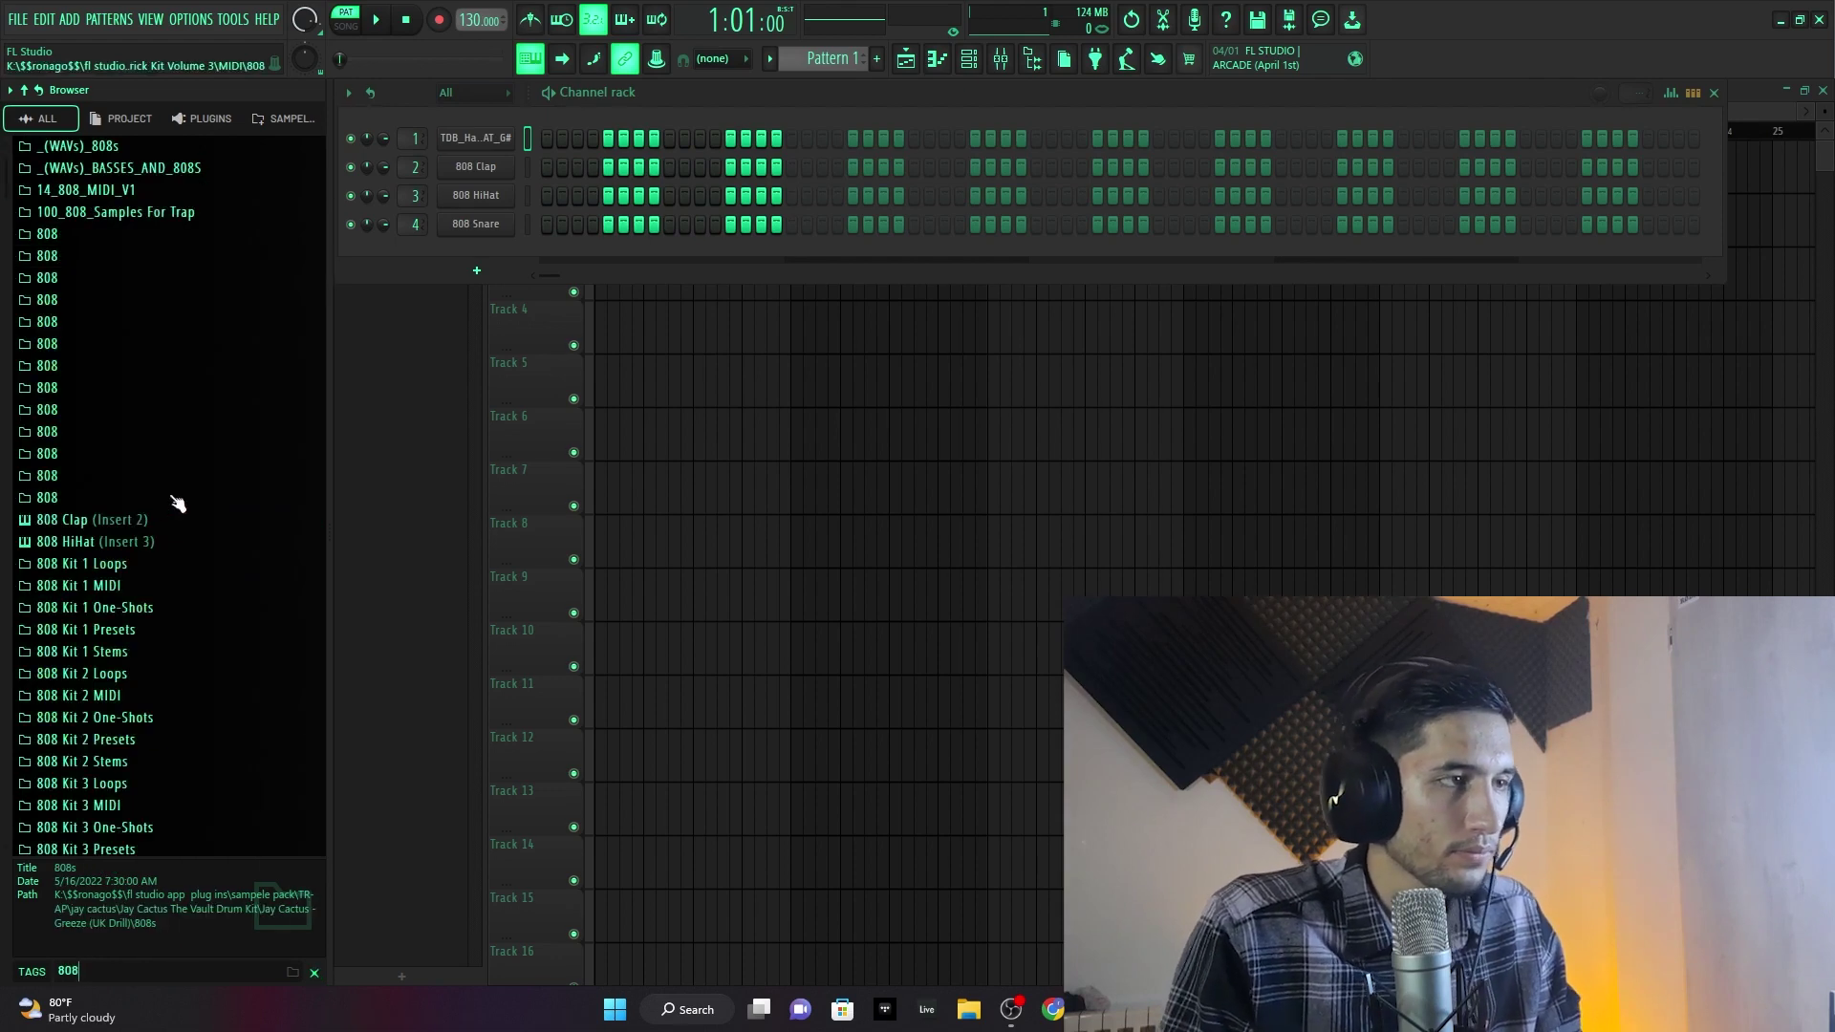
pyautogui.click(46, 301)
pyautogui.moveTo(91, 370); pyautogui.dragTo(502, 155)
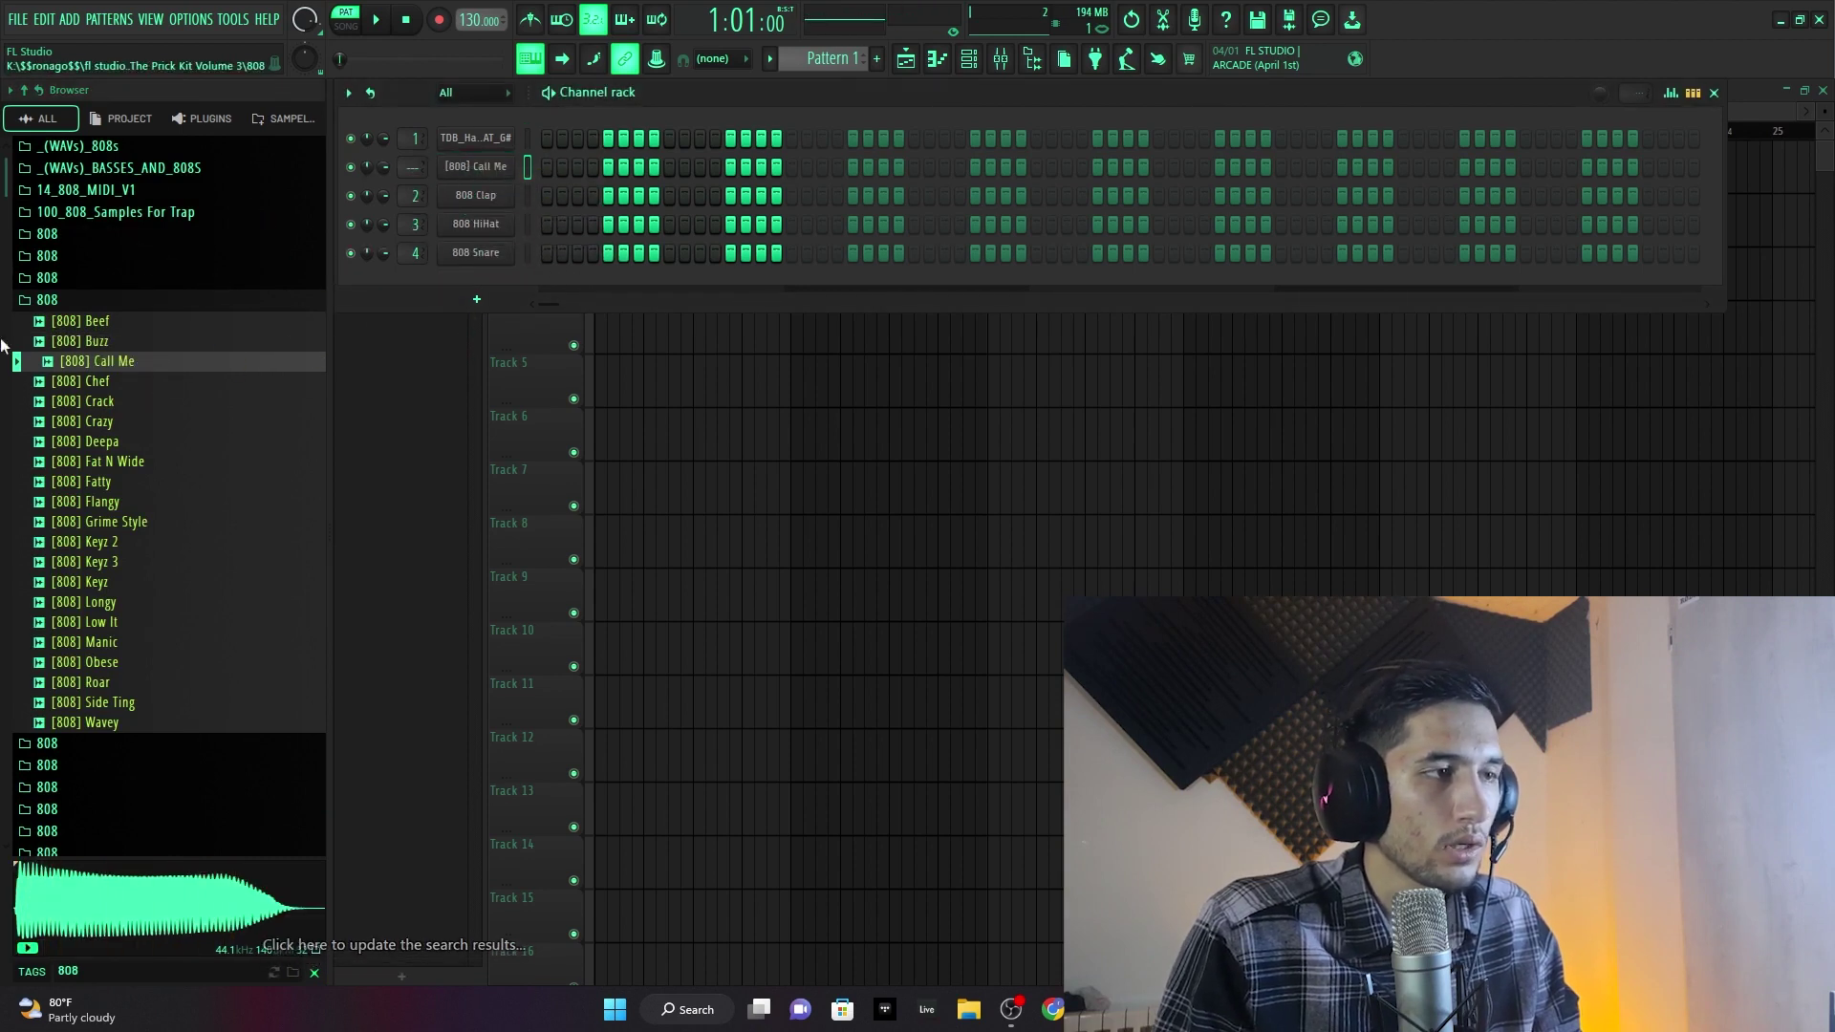
pyautogui.click(184, 302)
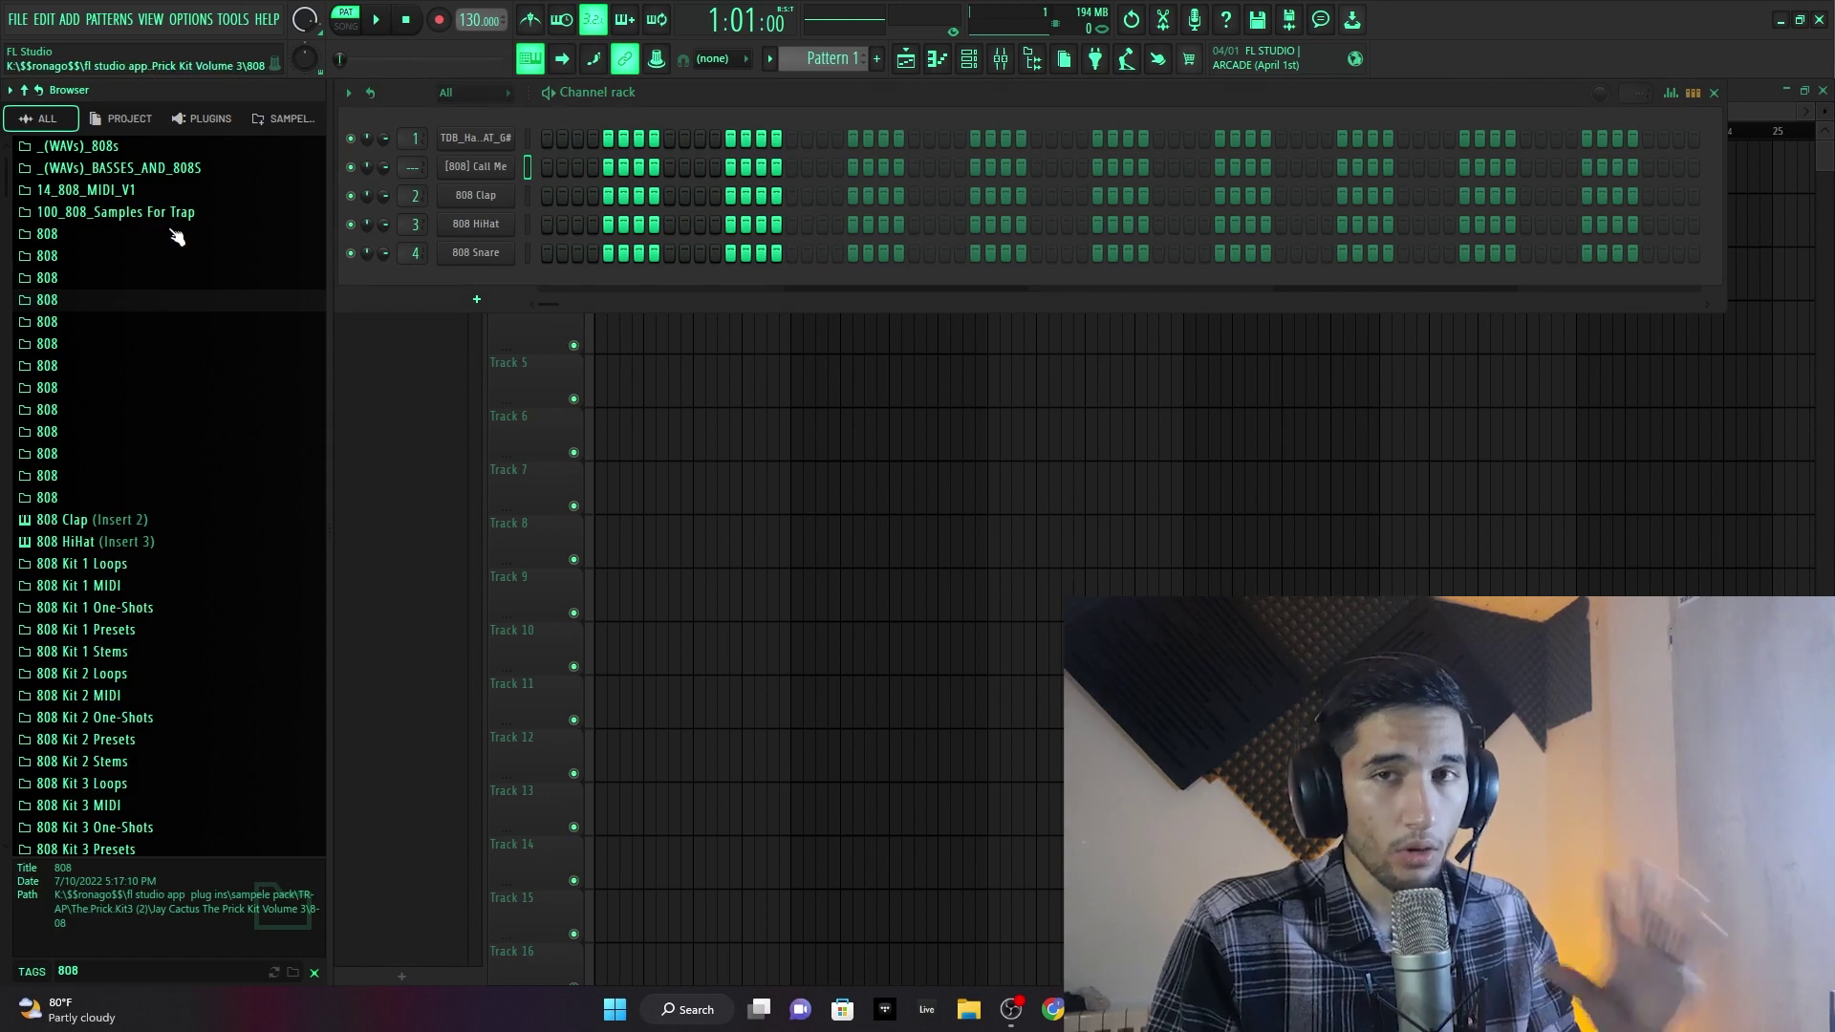
# - Search the browser for "clap" and expand the Claps folder of The Prick Kit Volume 3
pyautogui.click(114, 971)
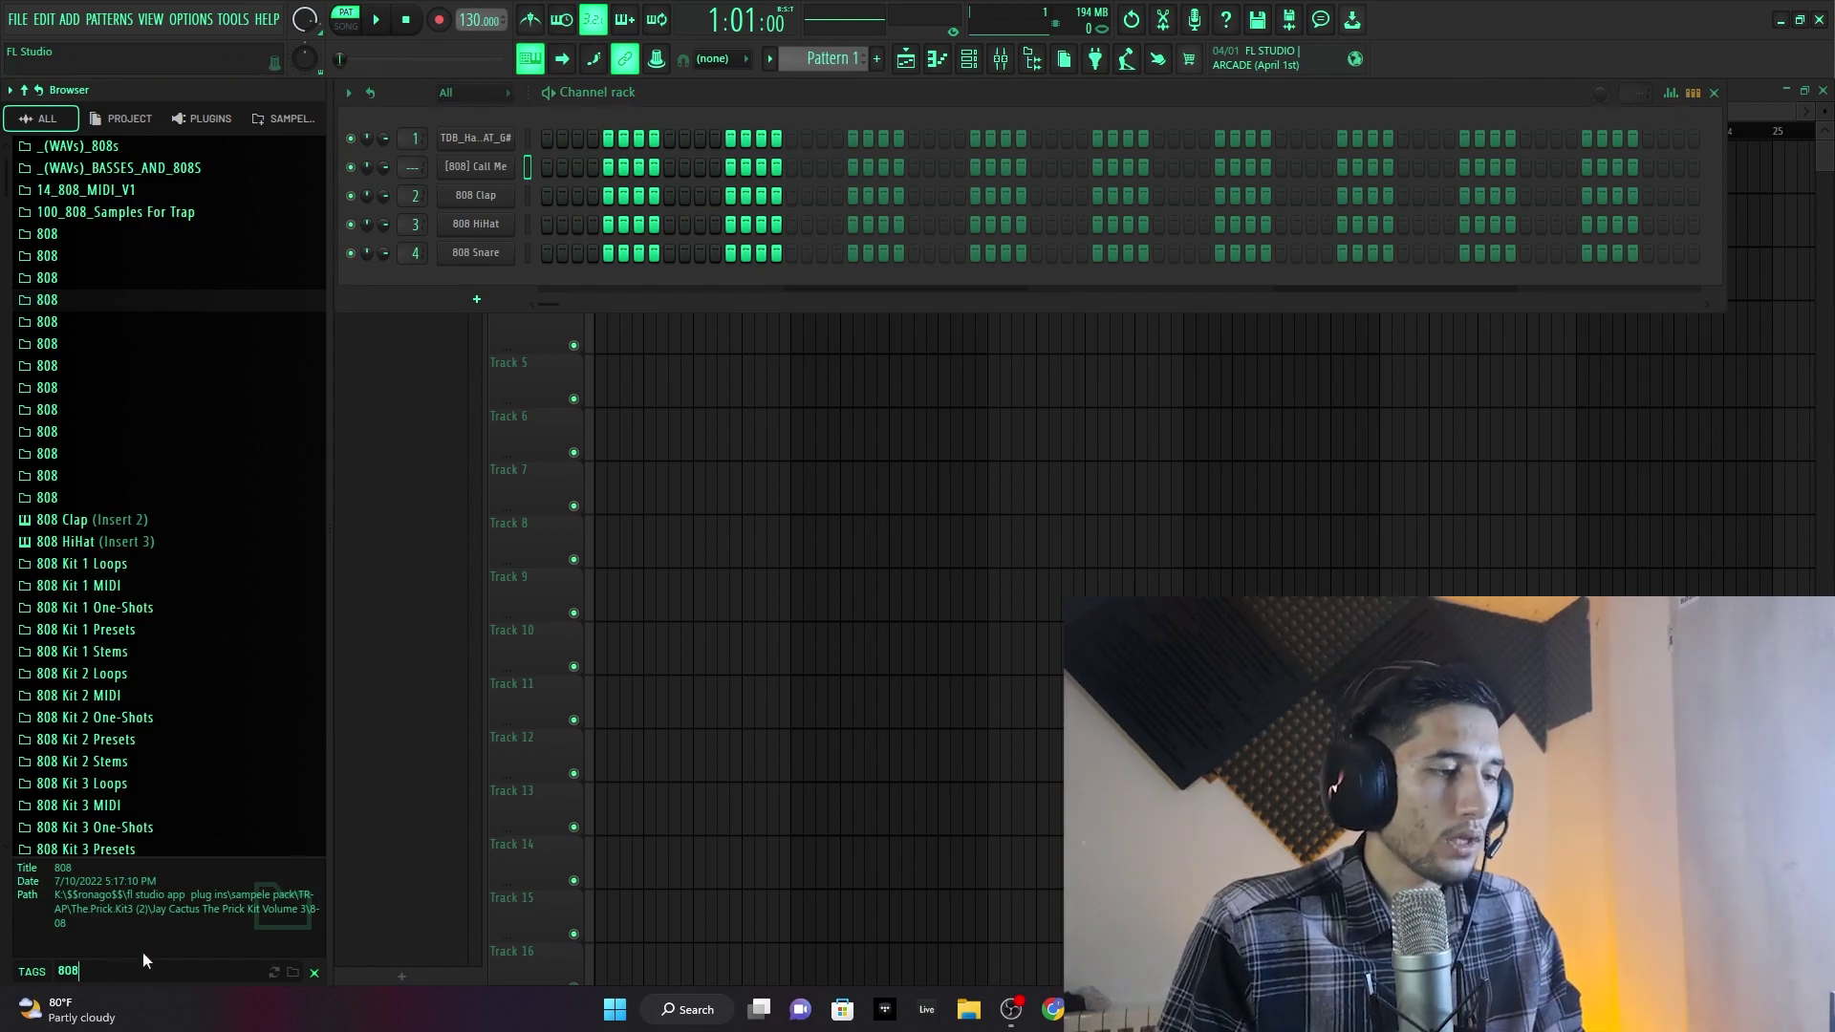
pyautogui.click(110, 971)
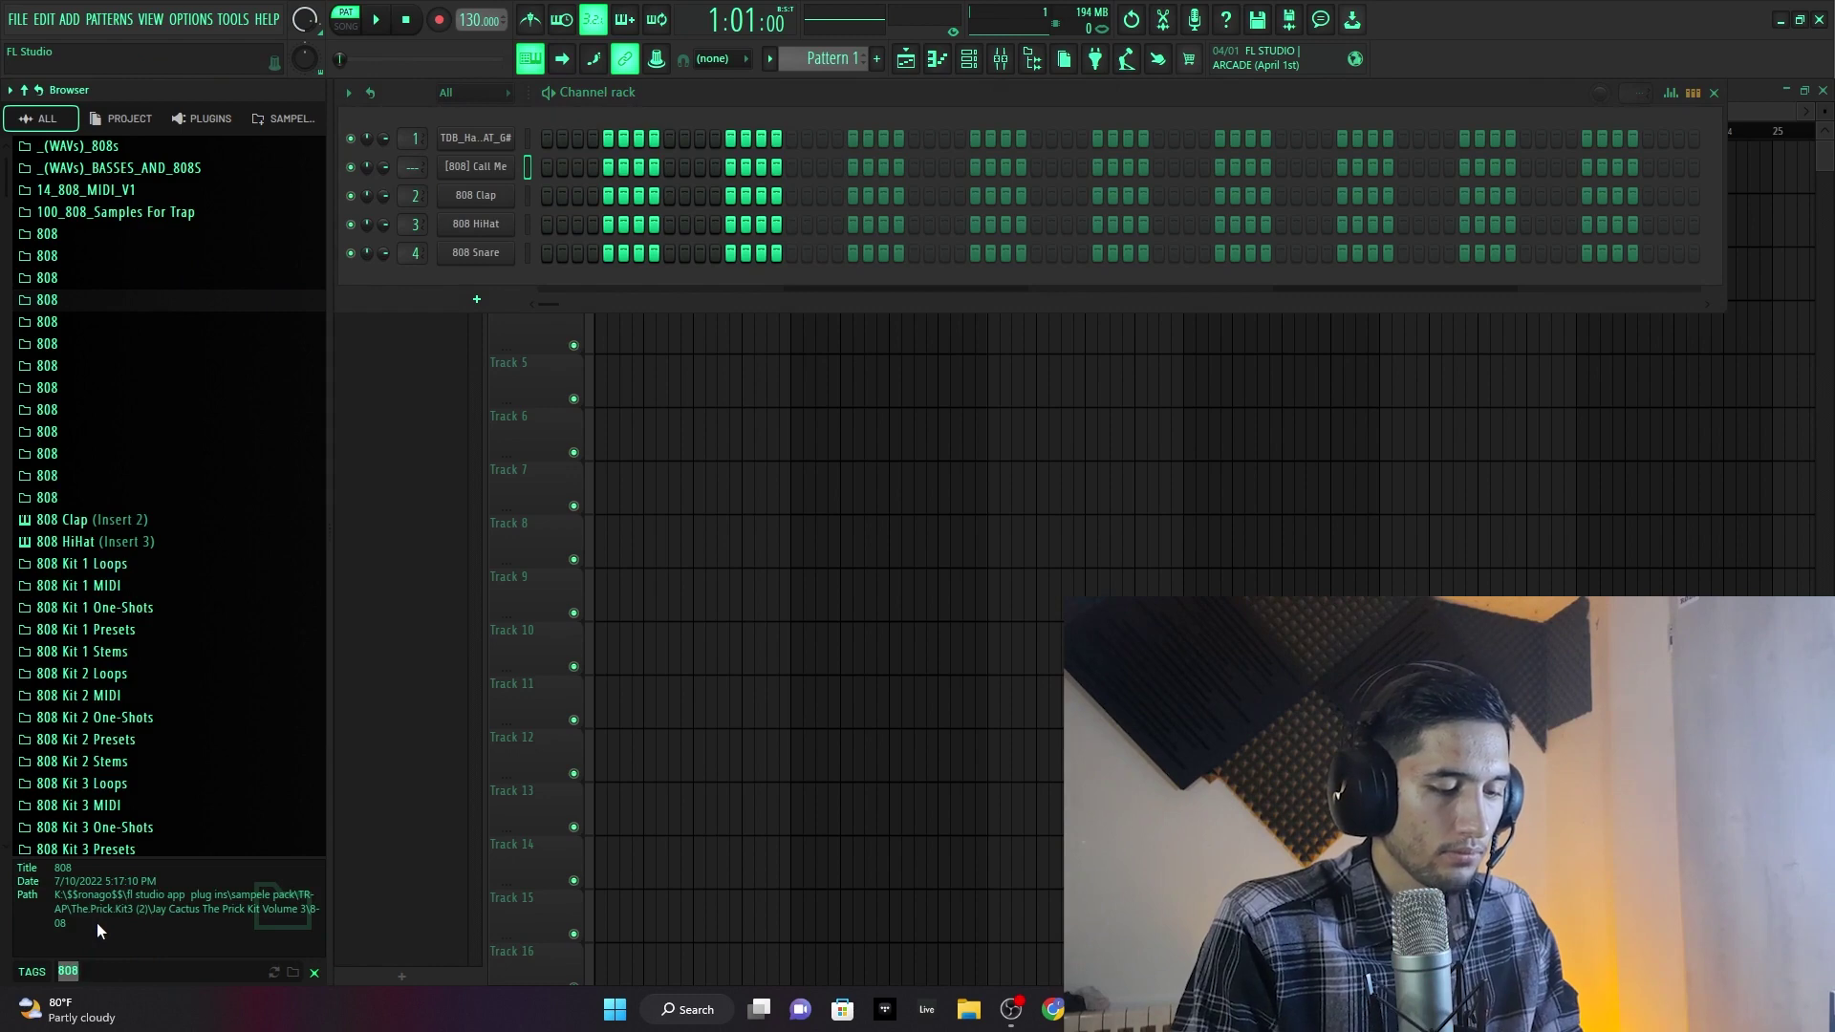
pyautogui.write('c')
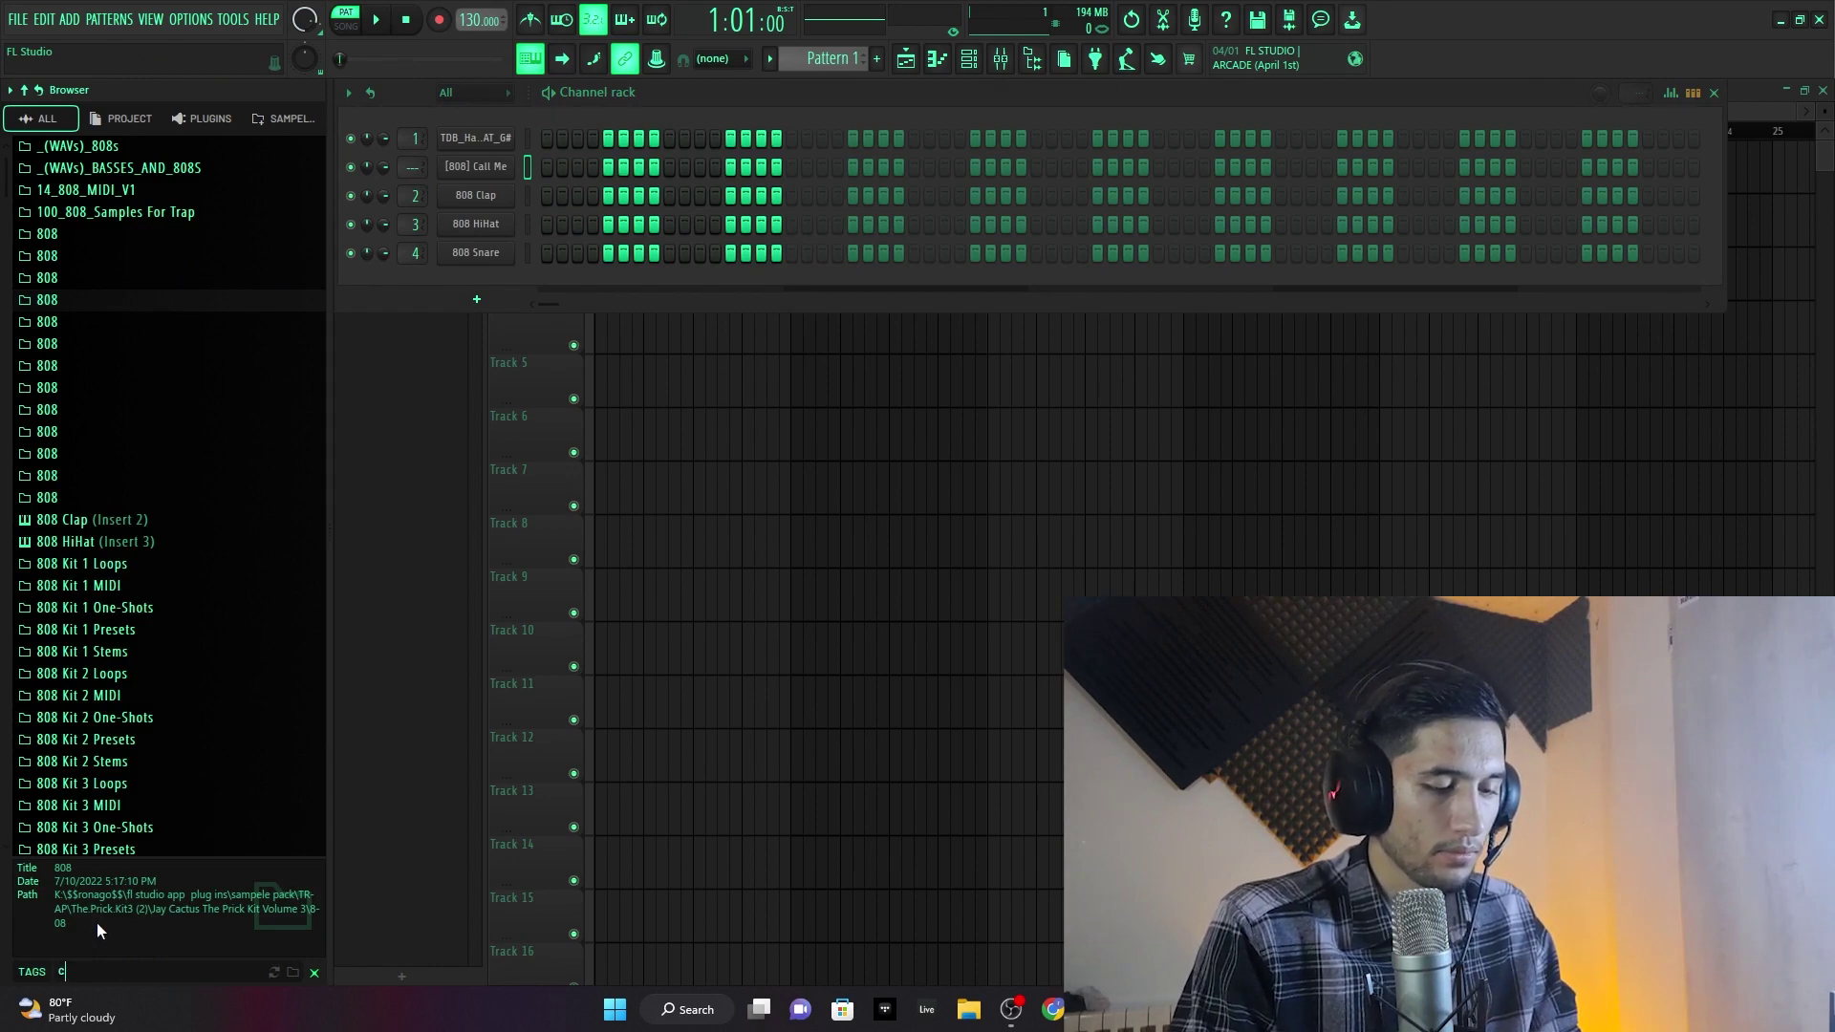
pyautogui.write('lap')
pyautogui.click(121, 591)
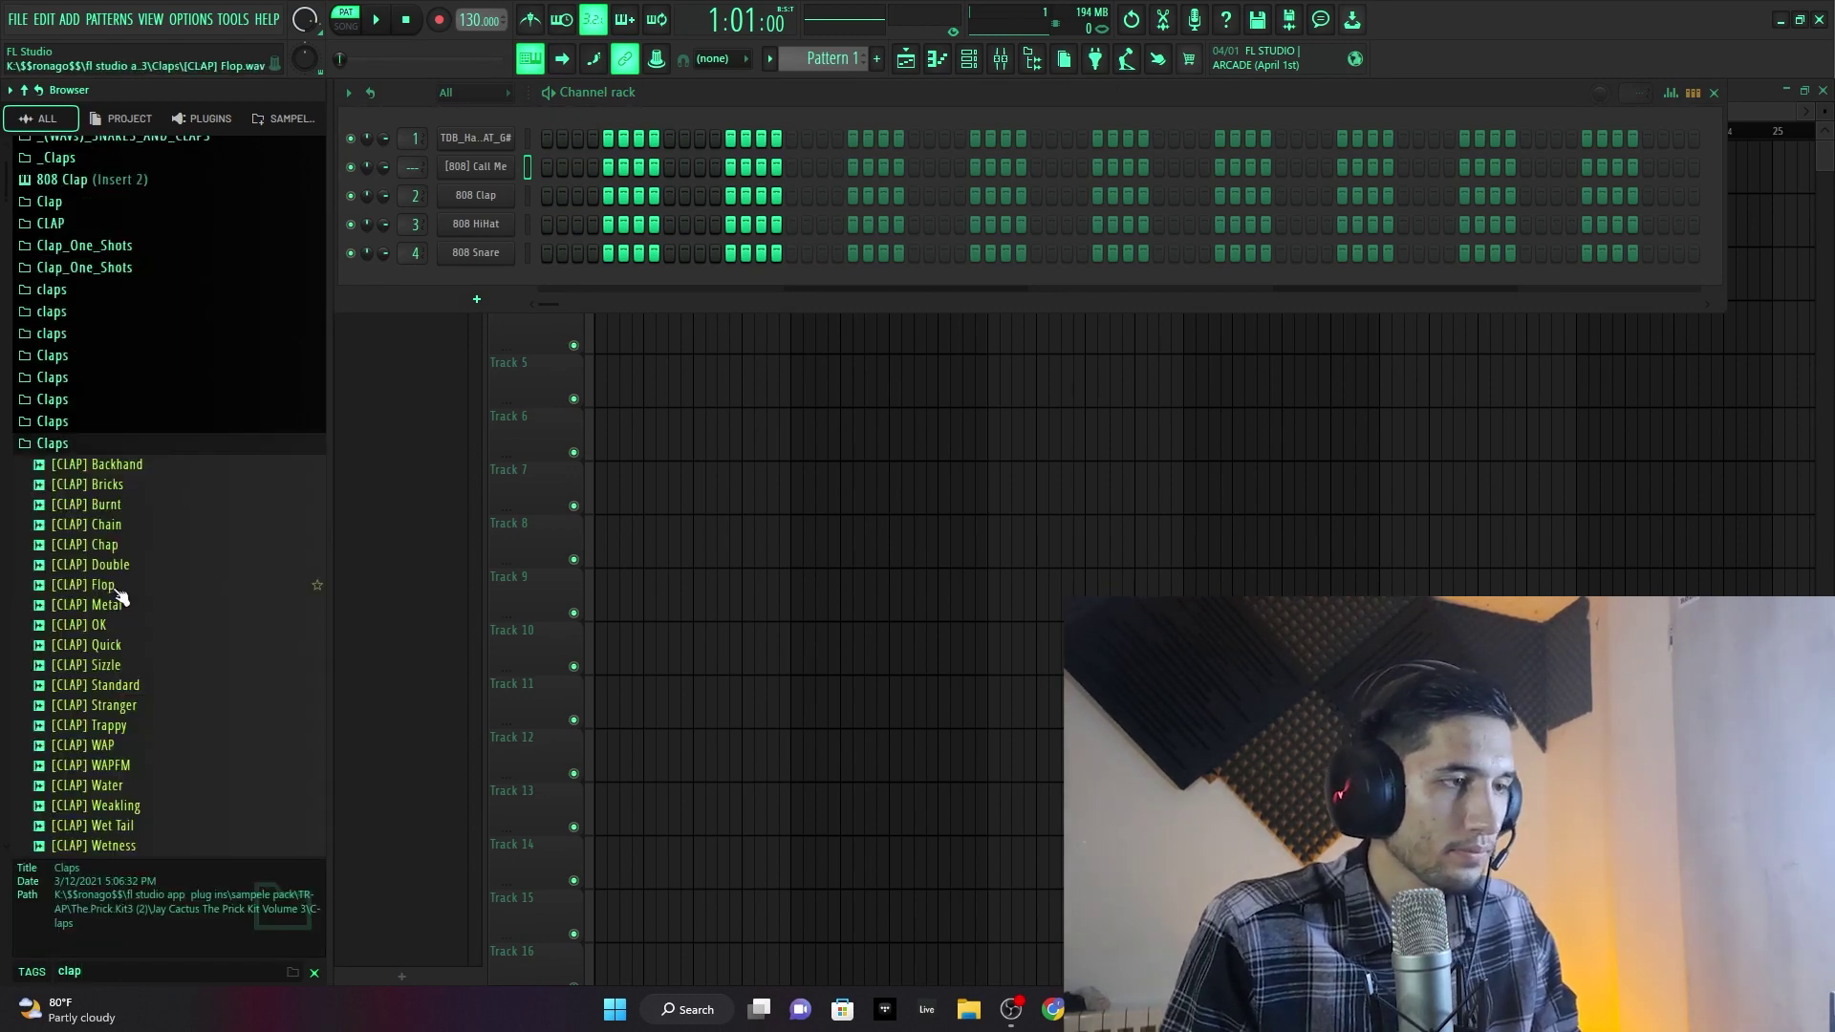
# - Audition several samples in the Claps folder and add [CLAP] Water as a new channel below [808] Call Me
pyautogui.click(121, 587)
pyautogui.moveTo(143, 602); pyautogui.dragTo(146, 619)
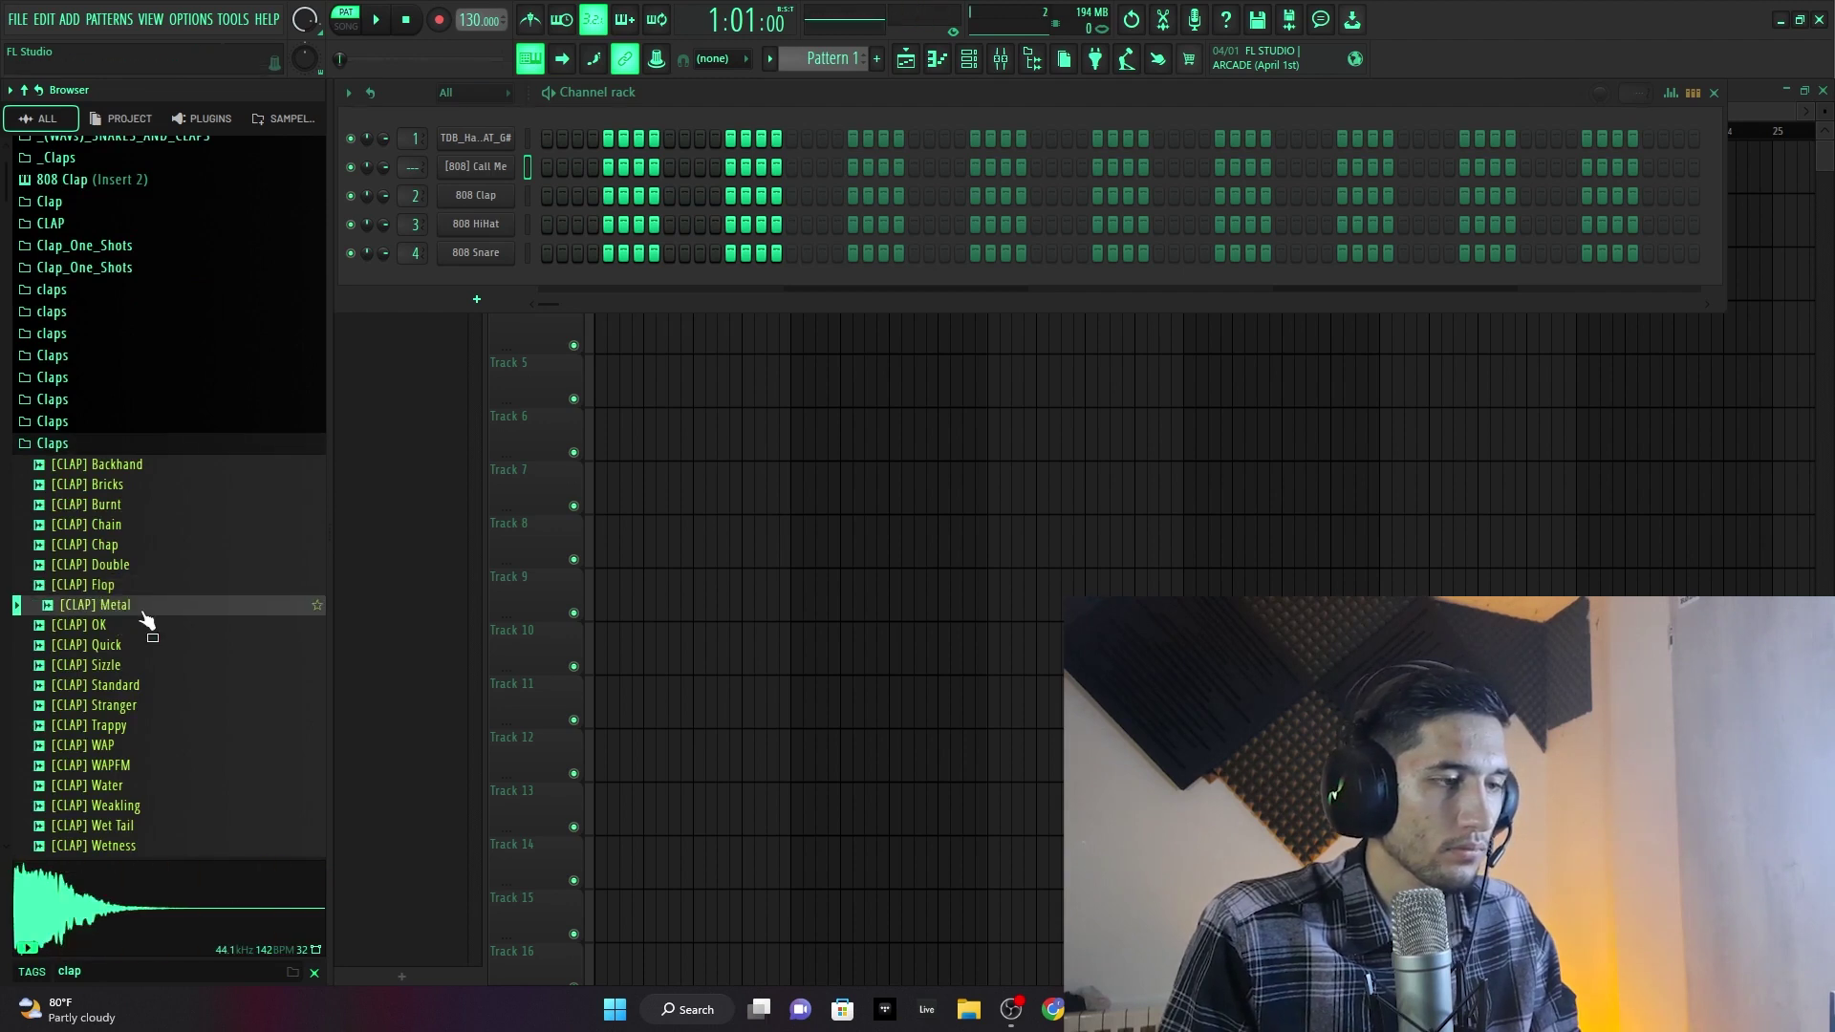
pyautogui.click(147, 587)
pyautogui.click(156, 545)
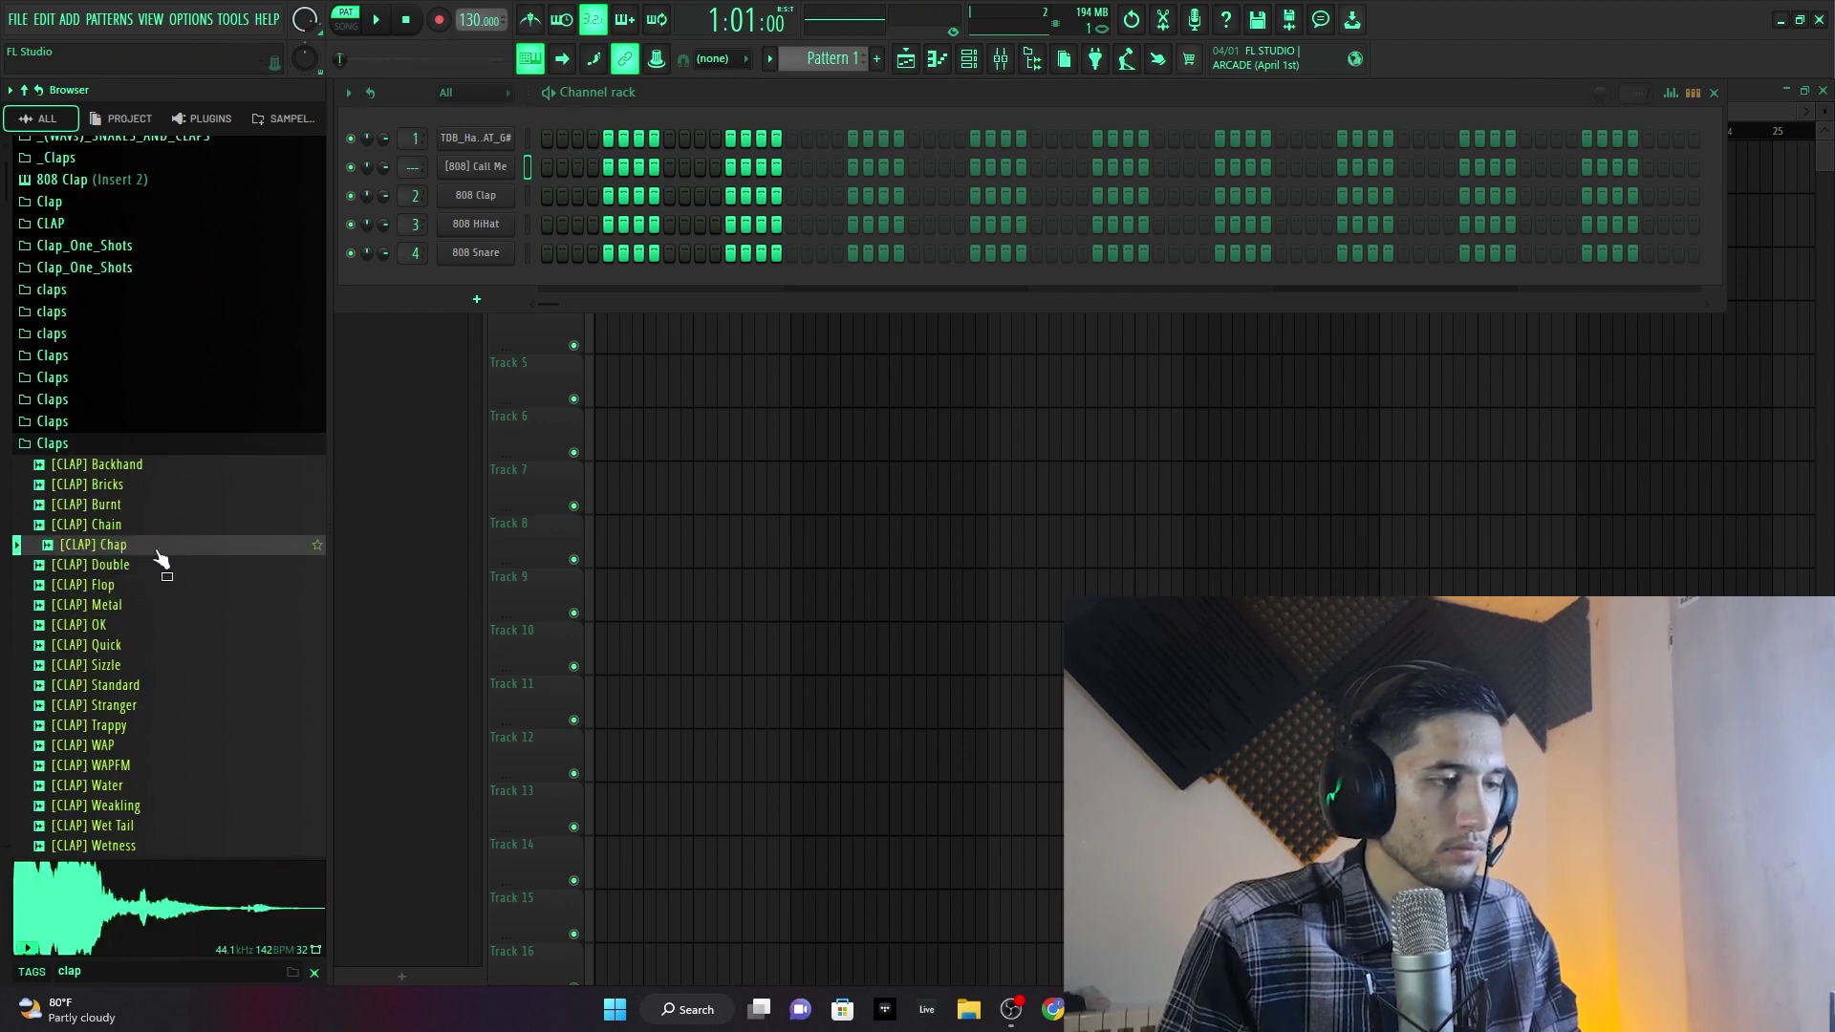
pyautogui.click(170, 503)
pyautogui.moveTo(178, 487); pyautogui.dragTo(153, 516)
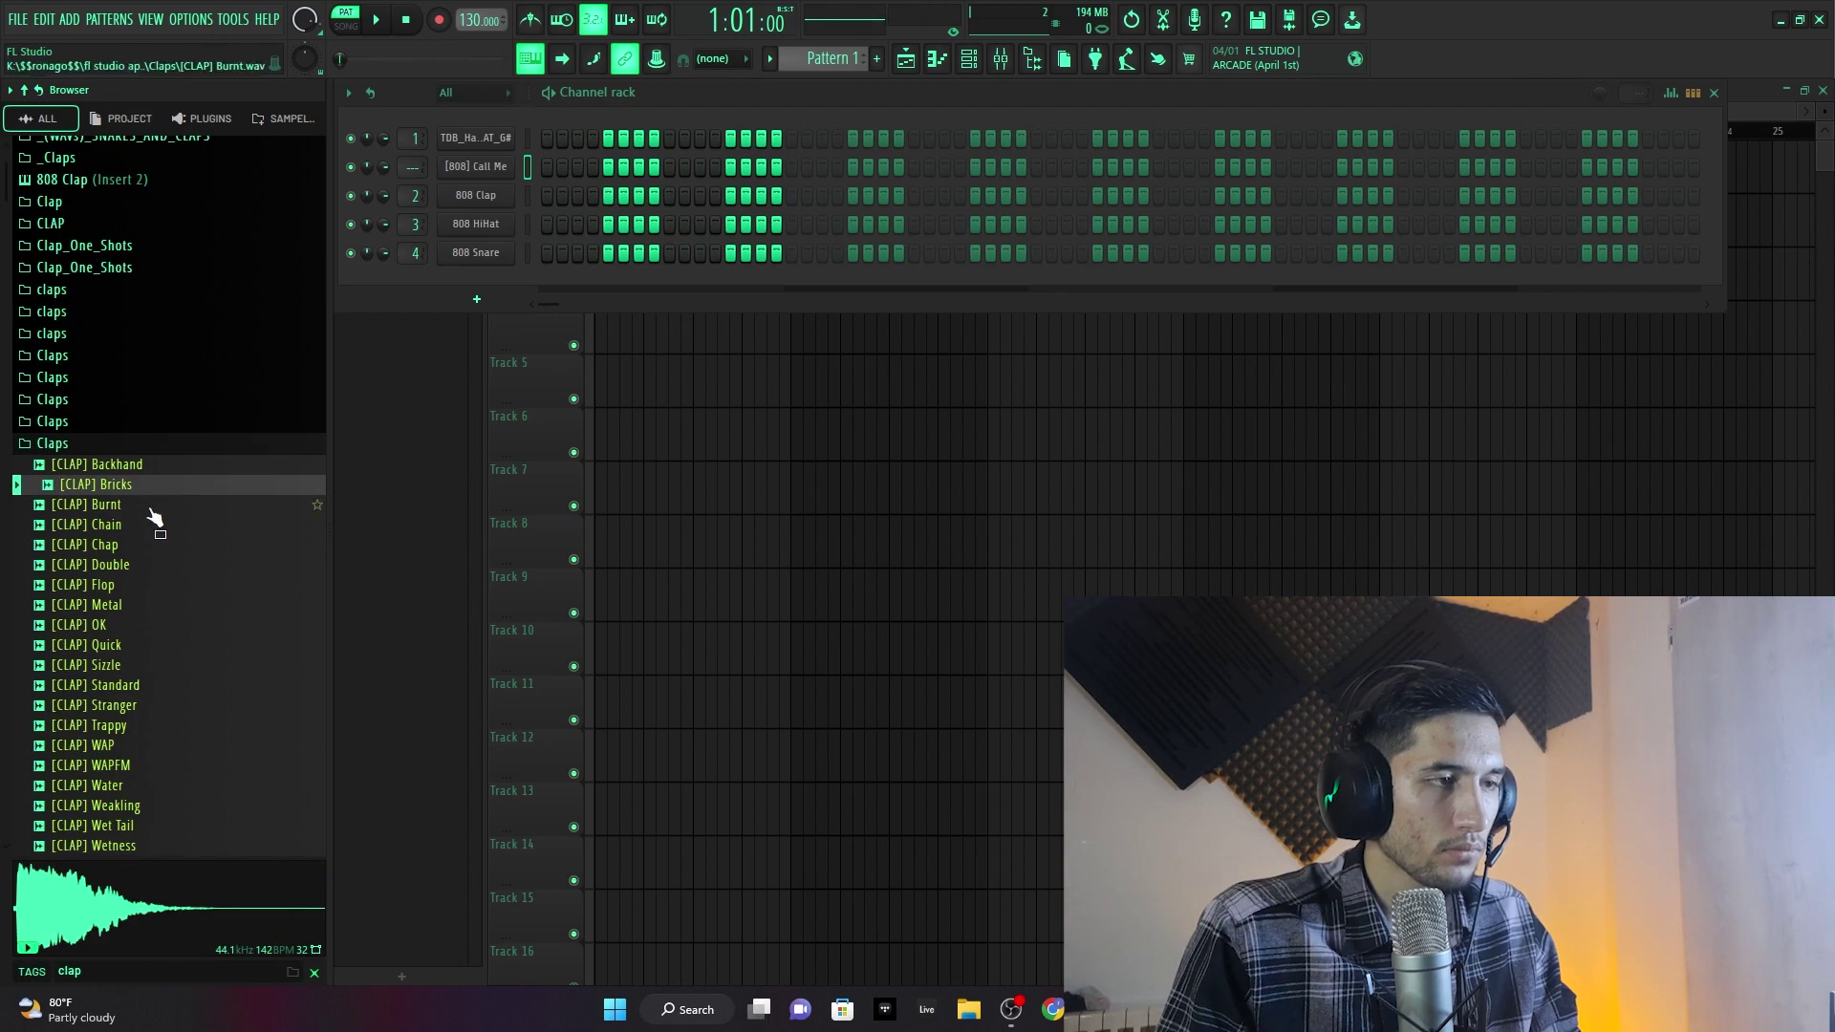
pyautogui.click(151, 585)
pyautogui.click(158, 724)
pyautogui.click(148, 766)
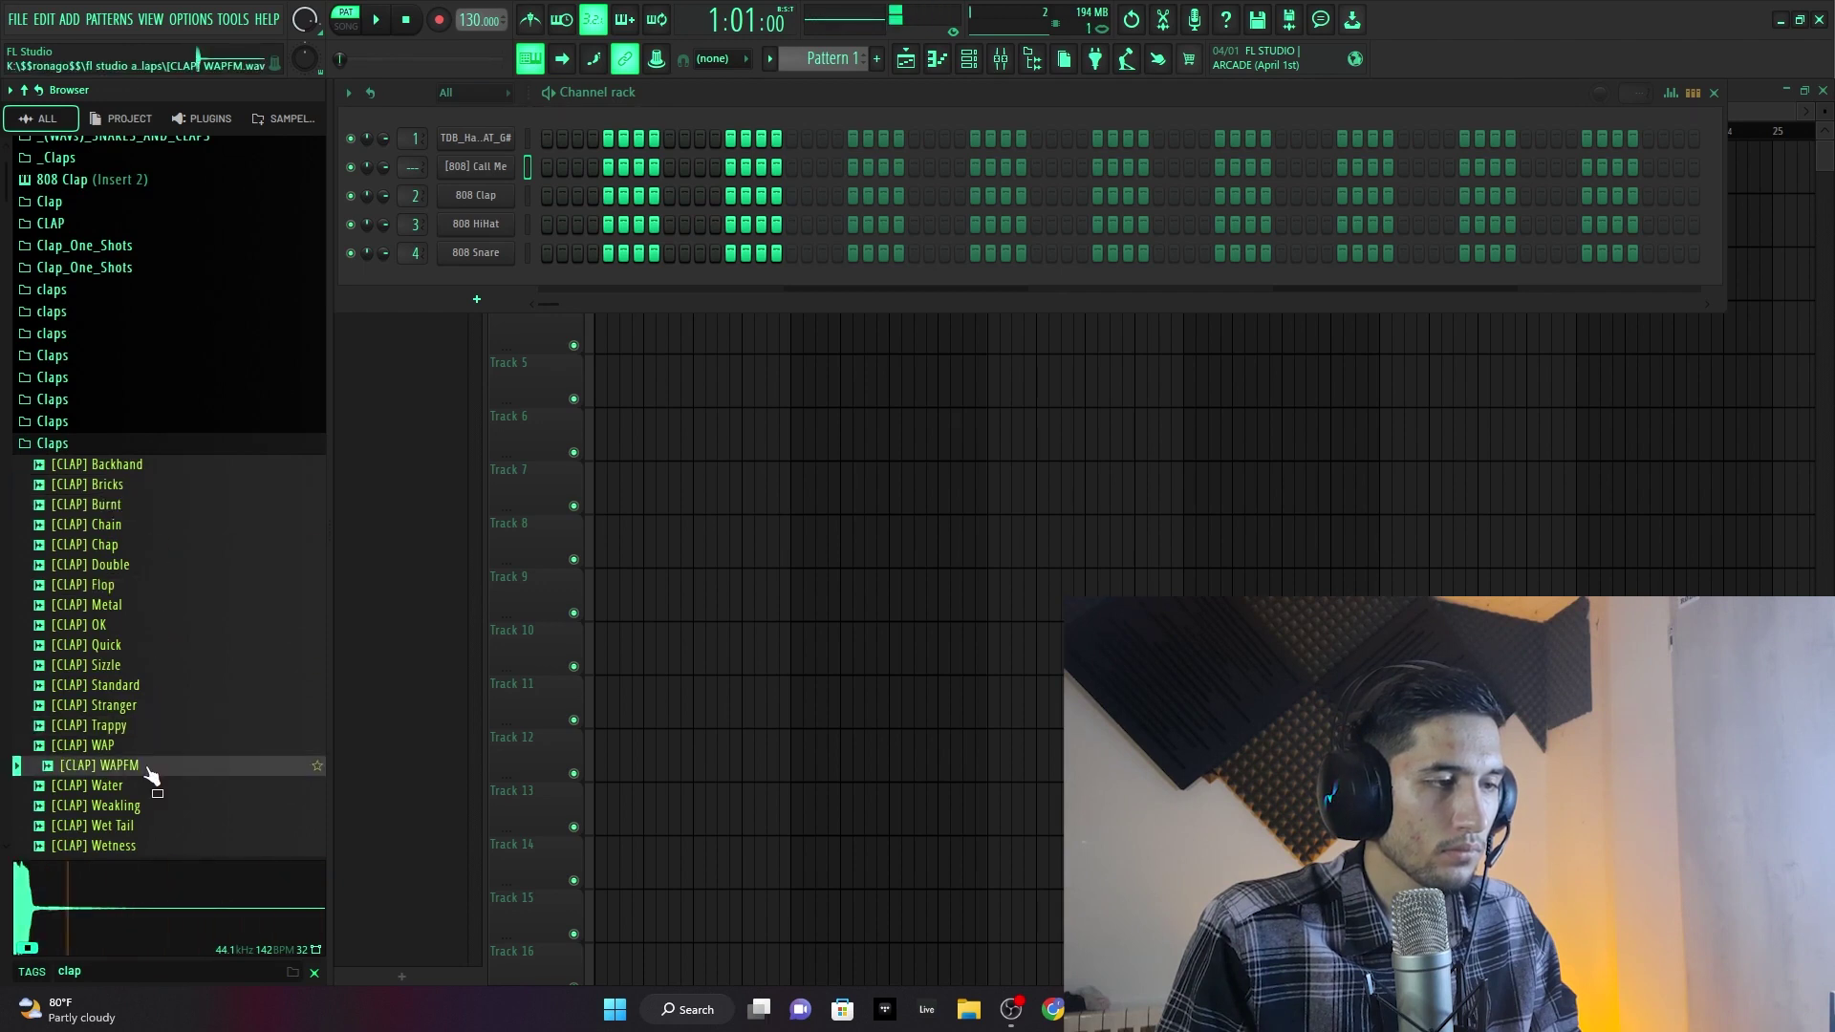
pyautogui.click(149, 789)
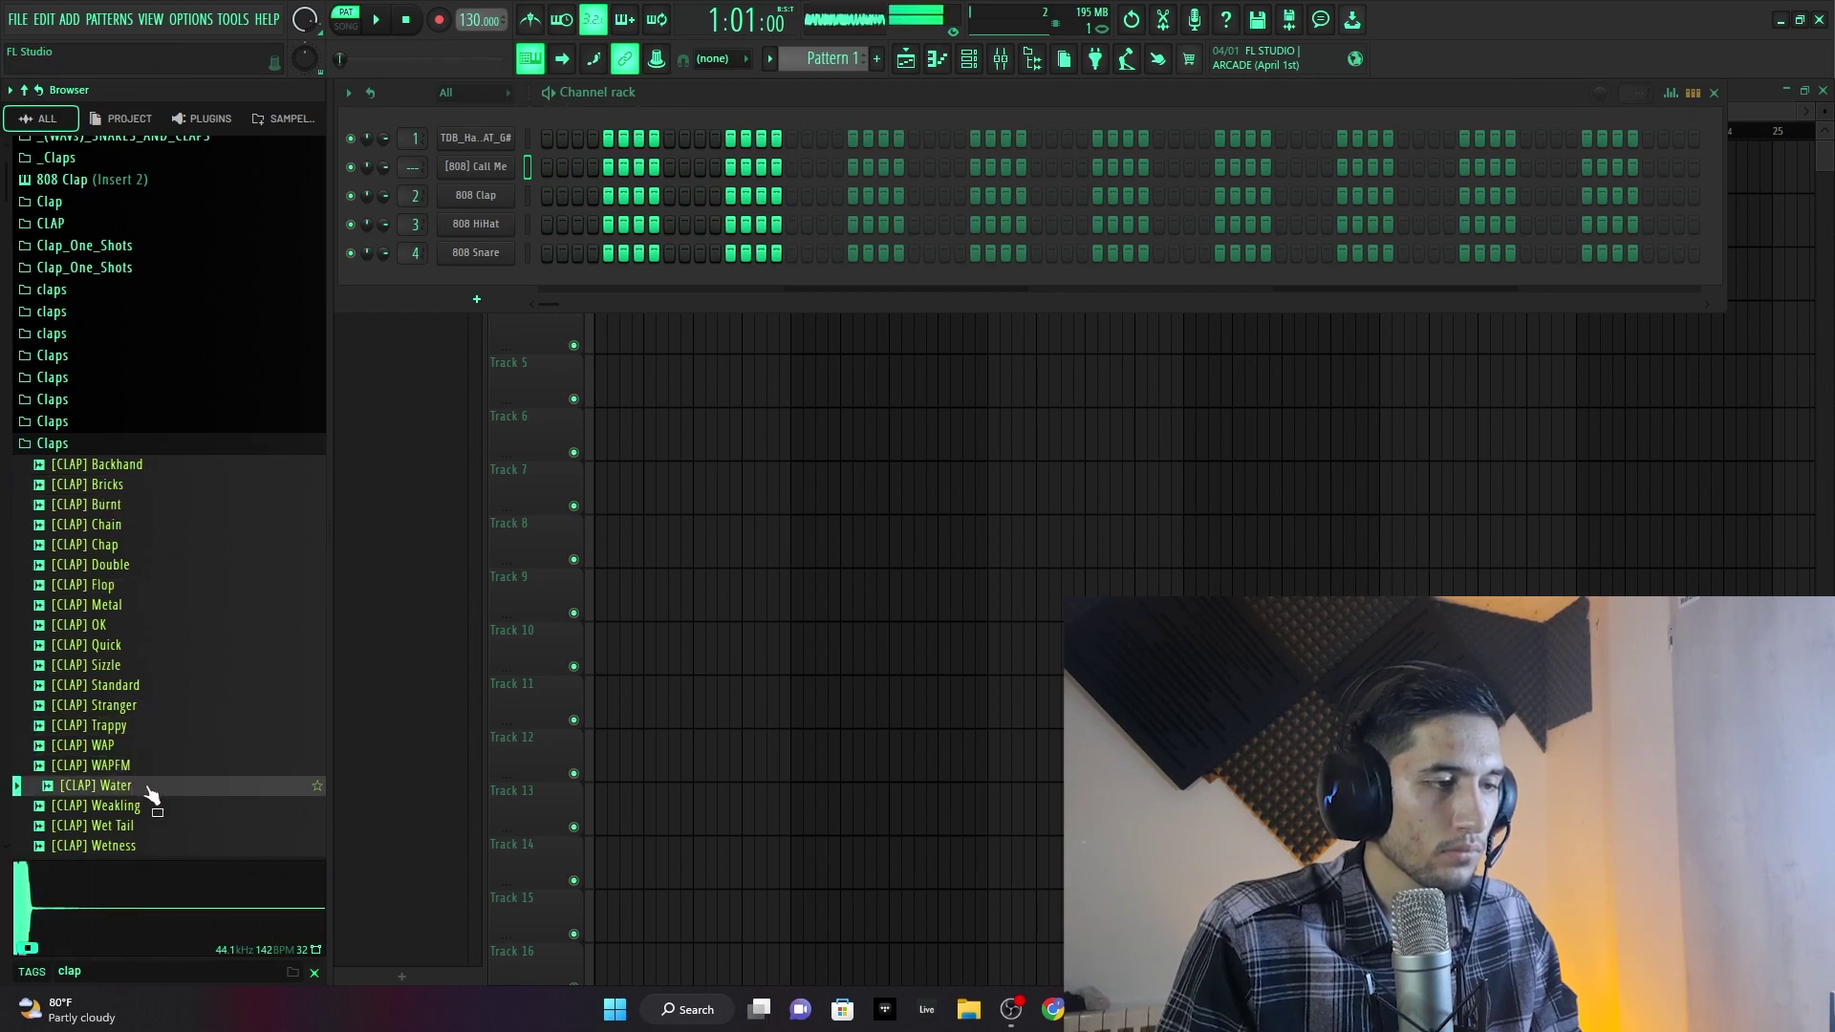
pyautogui.moveTo(149, 789); pyautogui.dragTo(478, 184)
pyautogui.click(111, 445)
# - Replace the browser search term with "shaker"
pyautogui.click(106, 970)
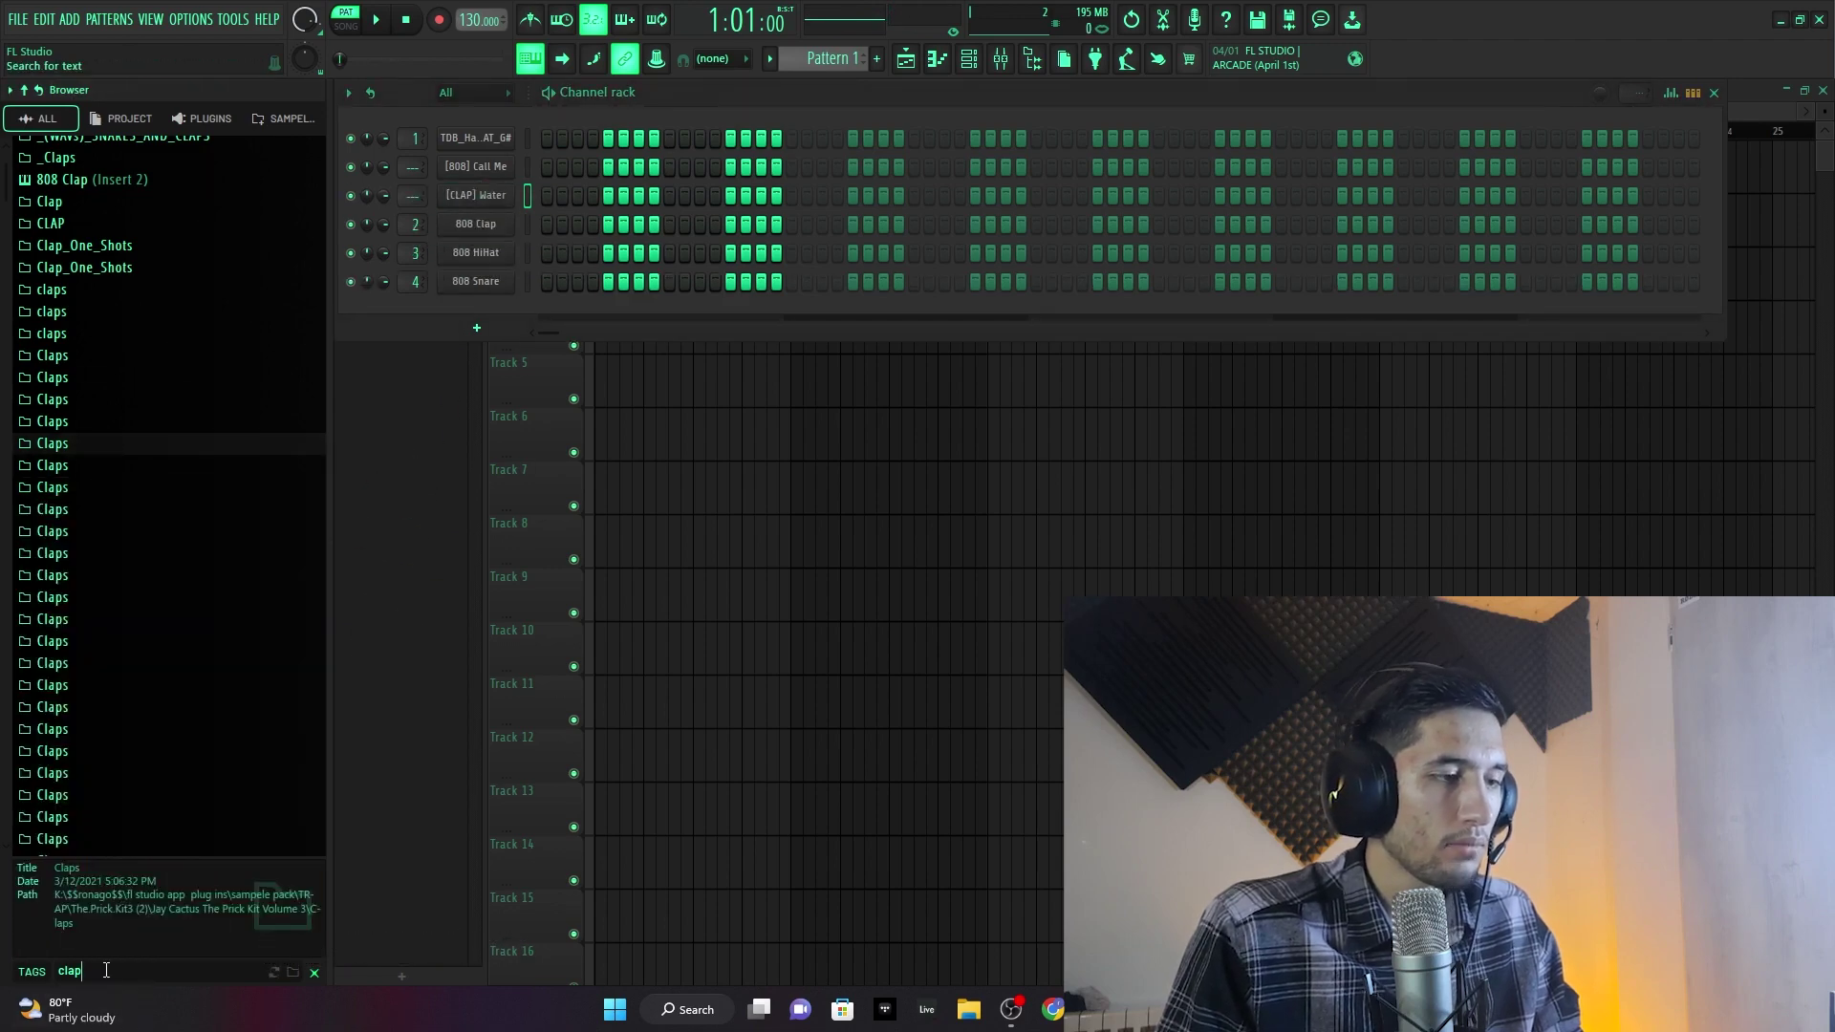
pyautogui.hotkey('ctrl', 'a')
pyautogui.press('BackSpace')
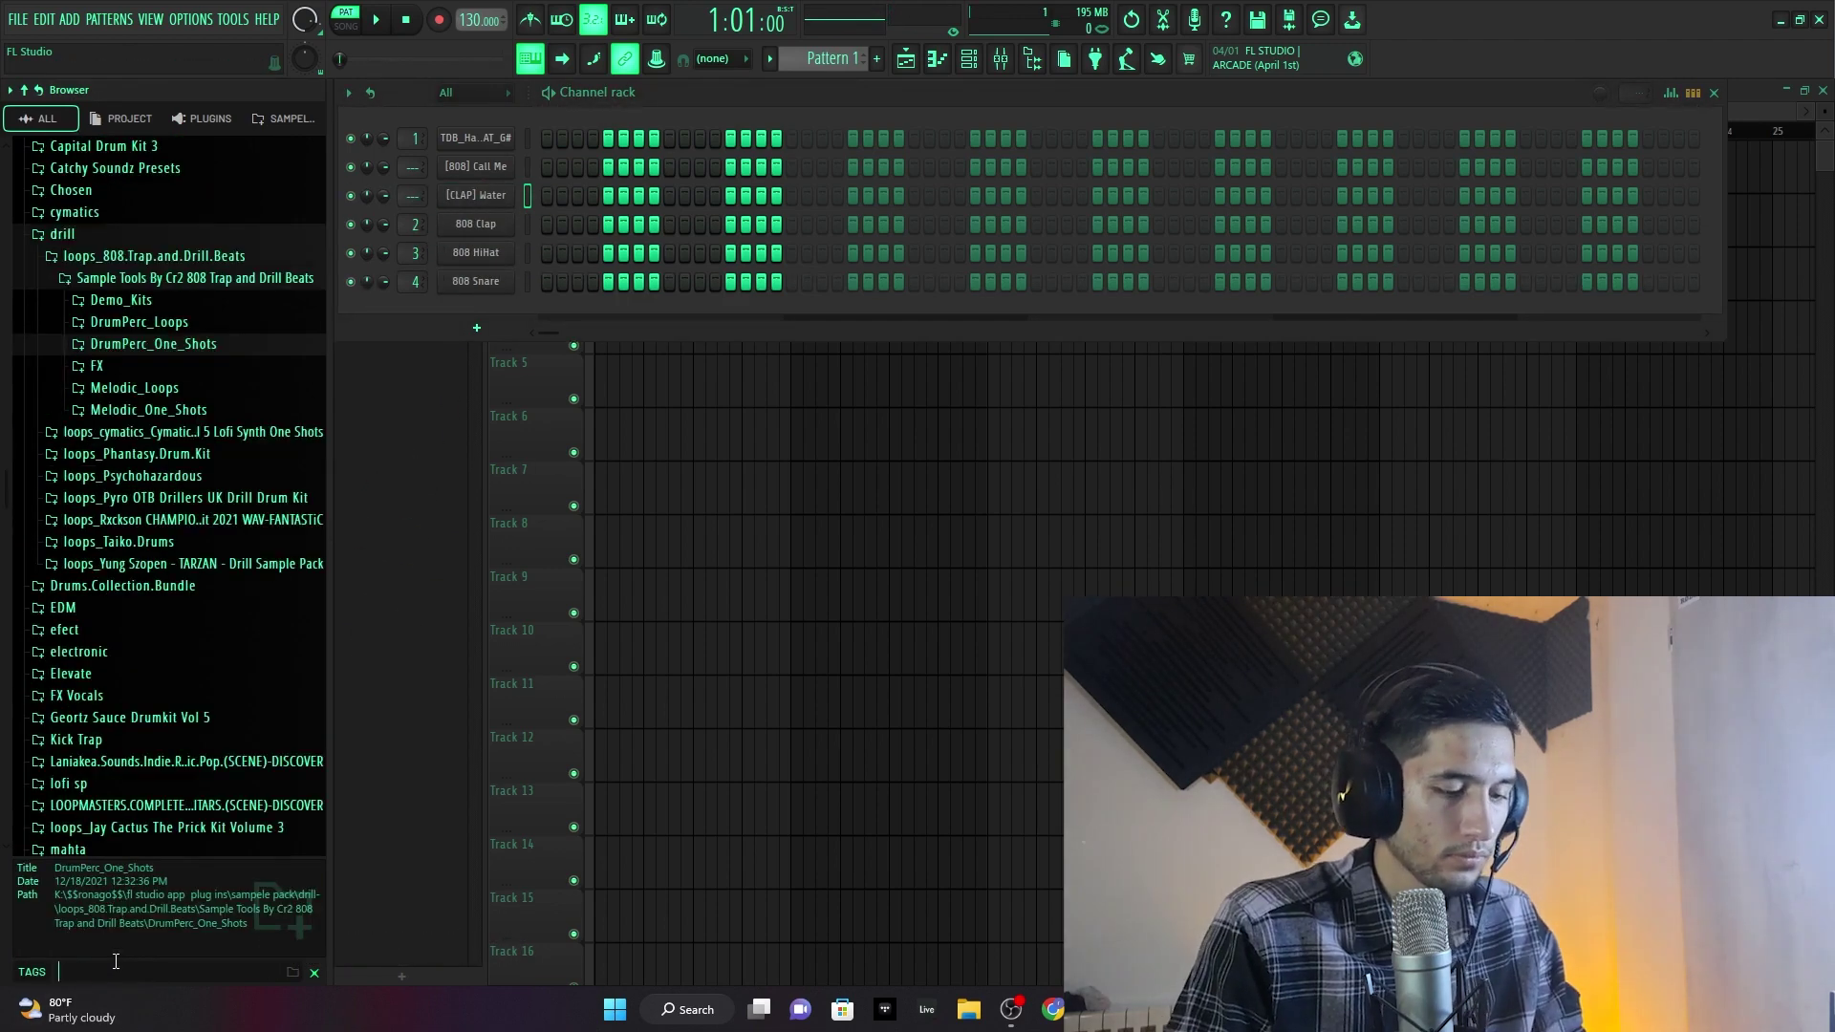
pyautogui.write('sha')
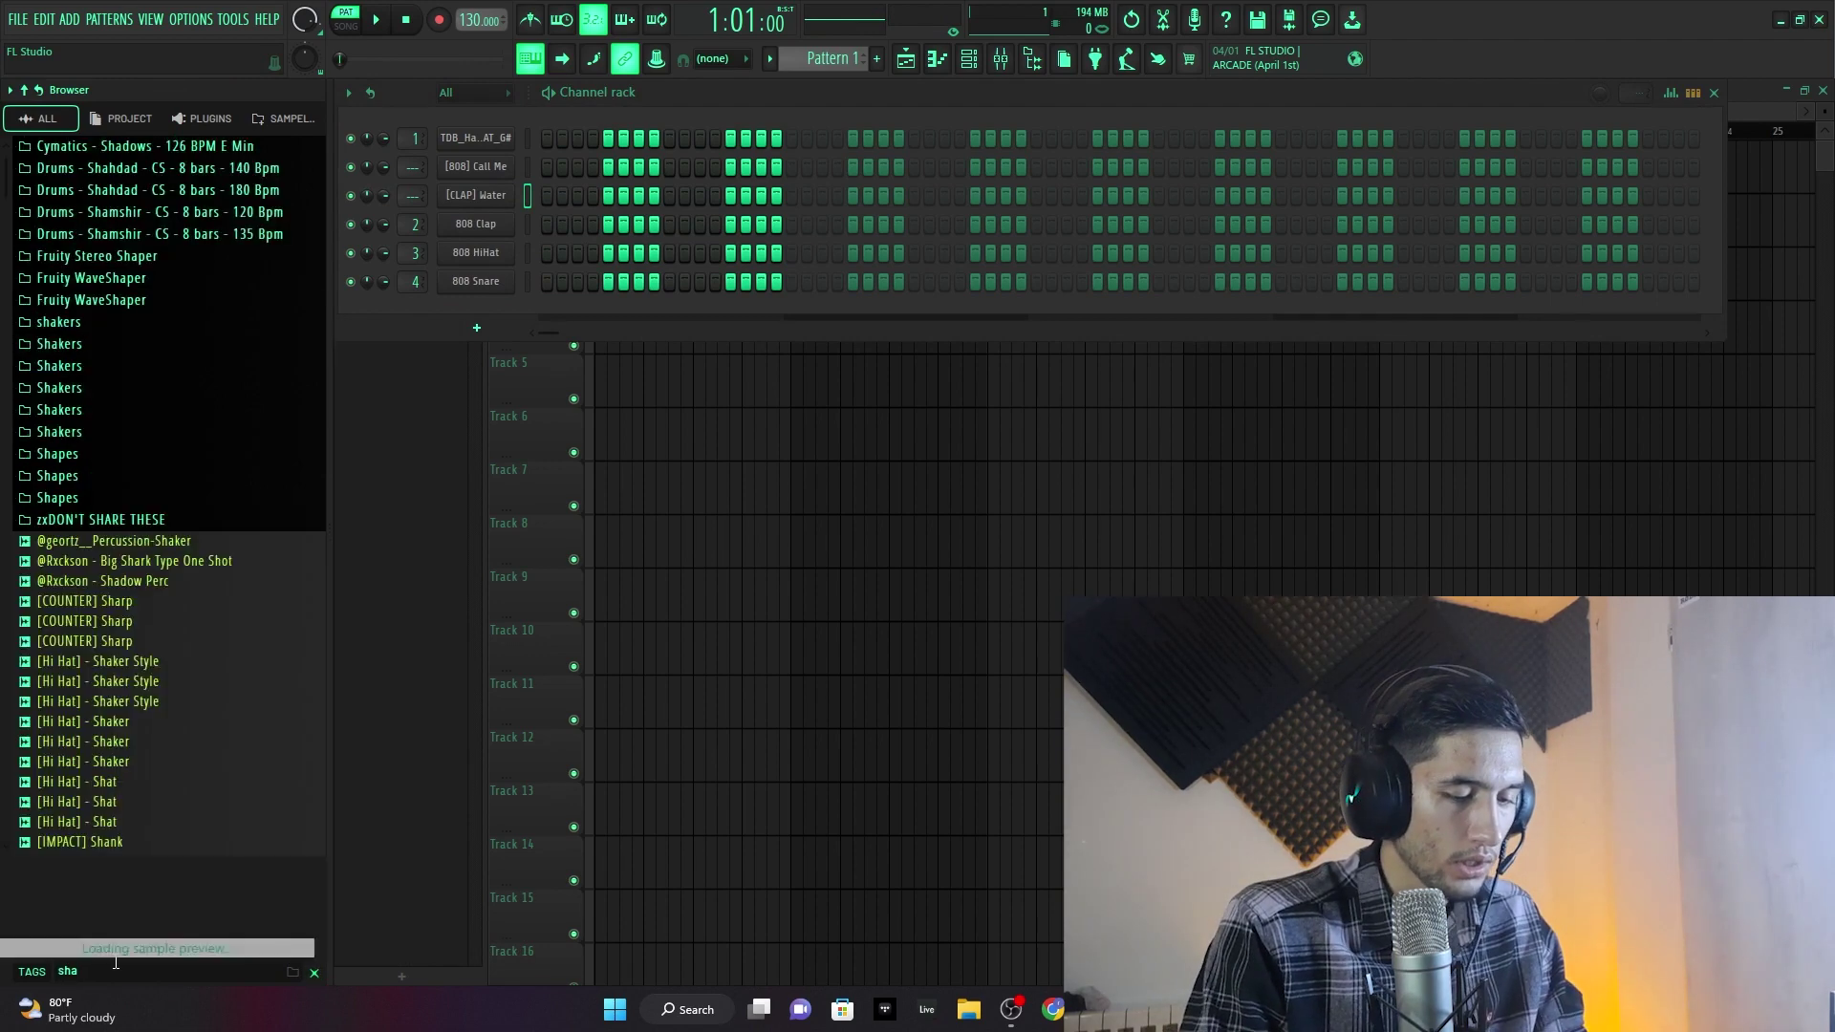
pyautogui.write('ker')
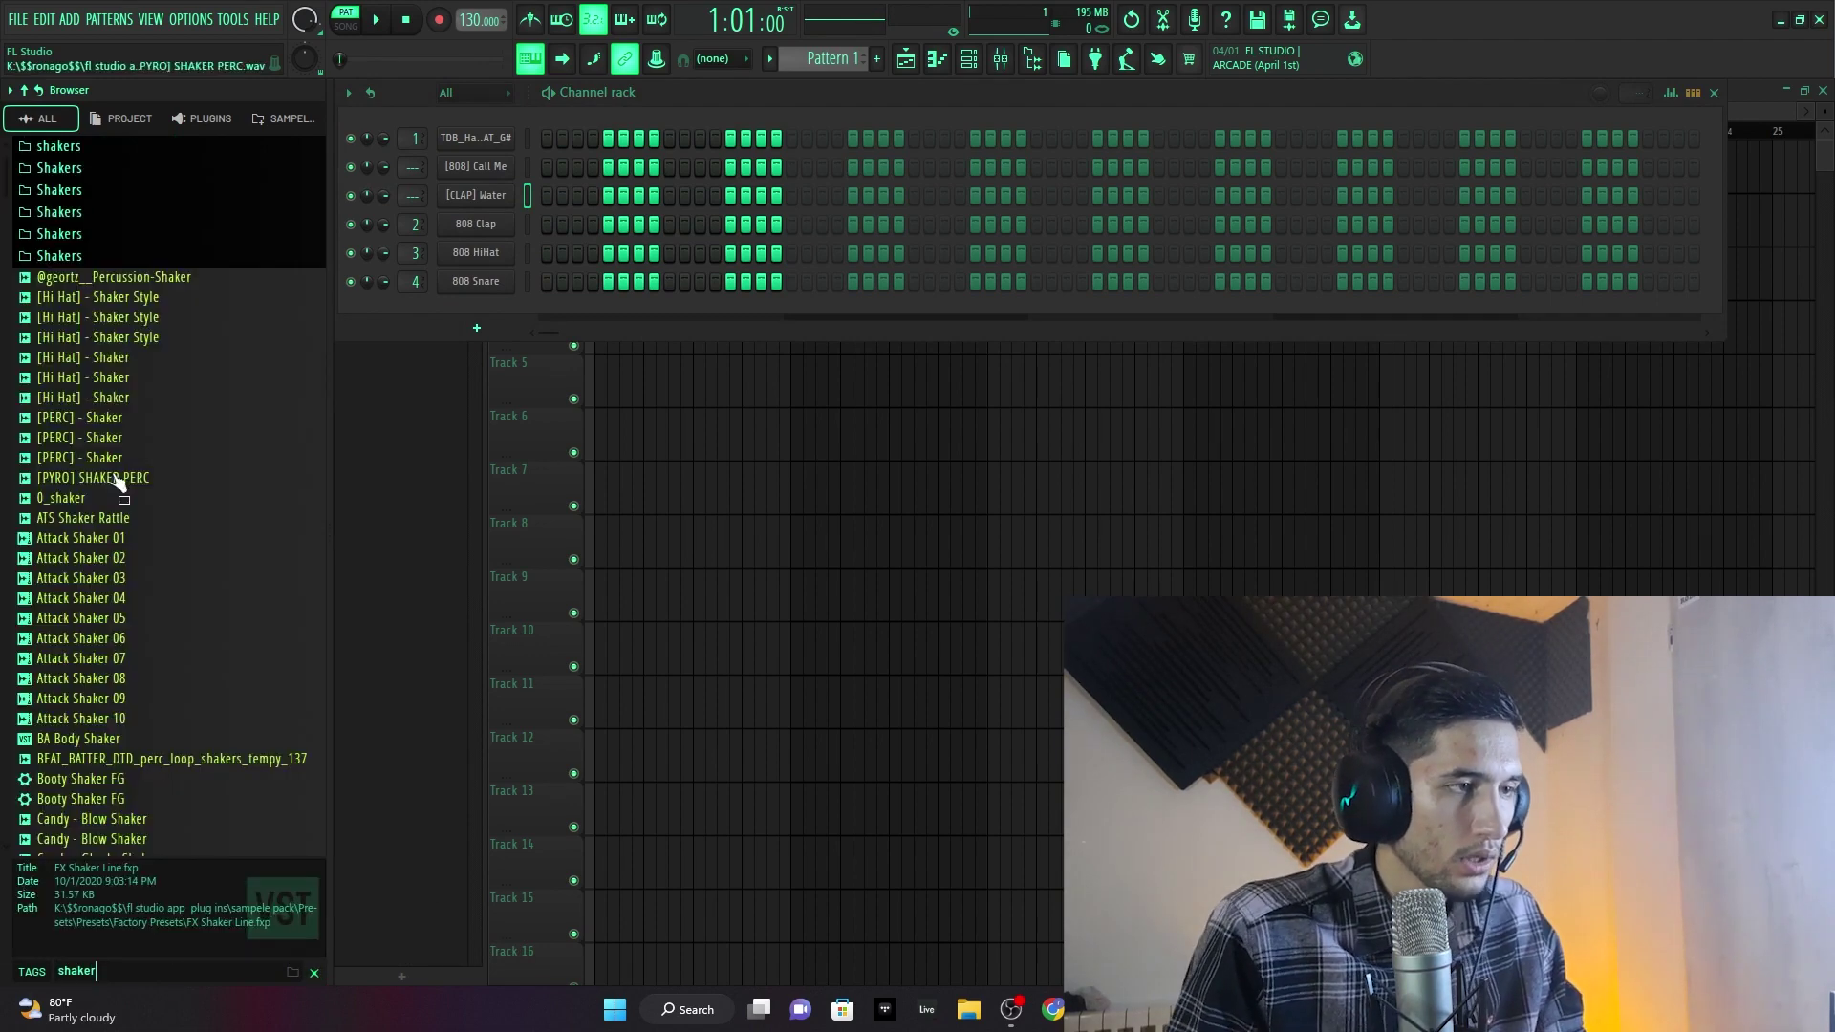
# - Audition the [Hi Hat] - Shaker, [PERC] - Shaker, [PYRO] SHAKER PERC and [Hi Hat] - Shaker Style samples
pyautogui.click(125, 359)
pyautogui.click(143, 377)
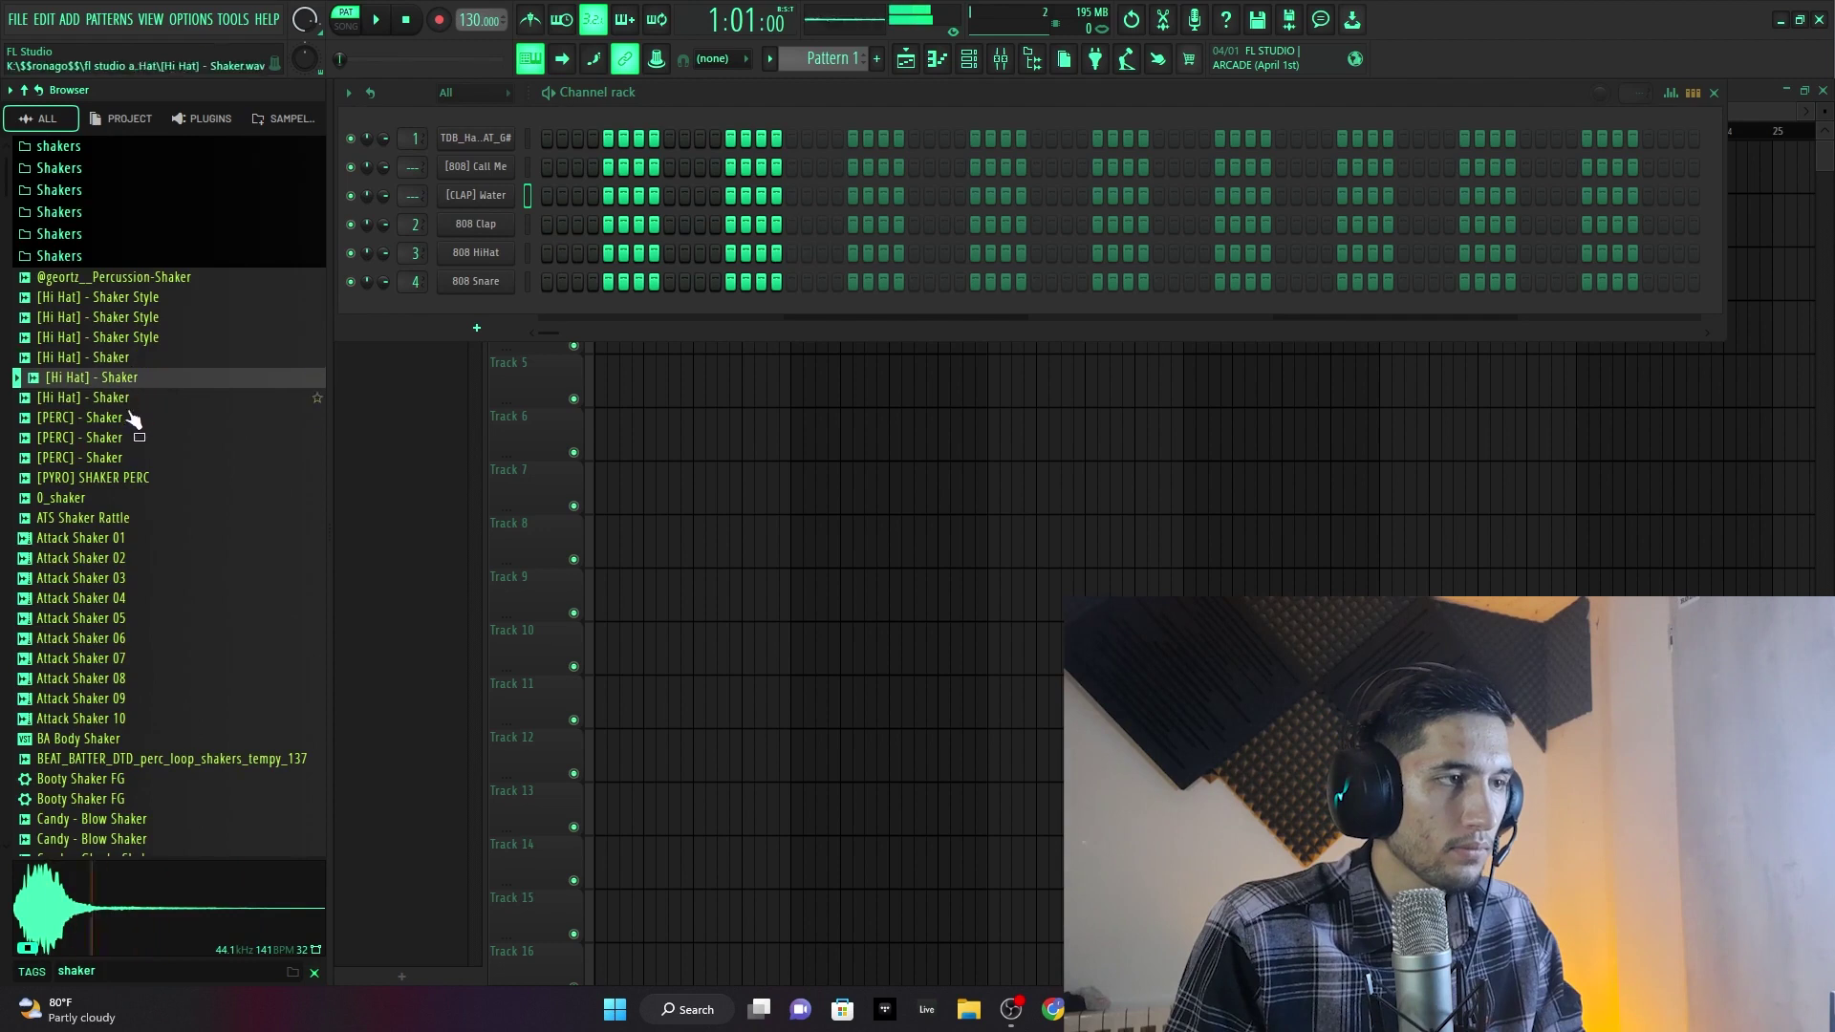
pyautogui.click(139, 477)
pyautogui.click(143, 438)
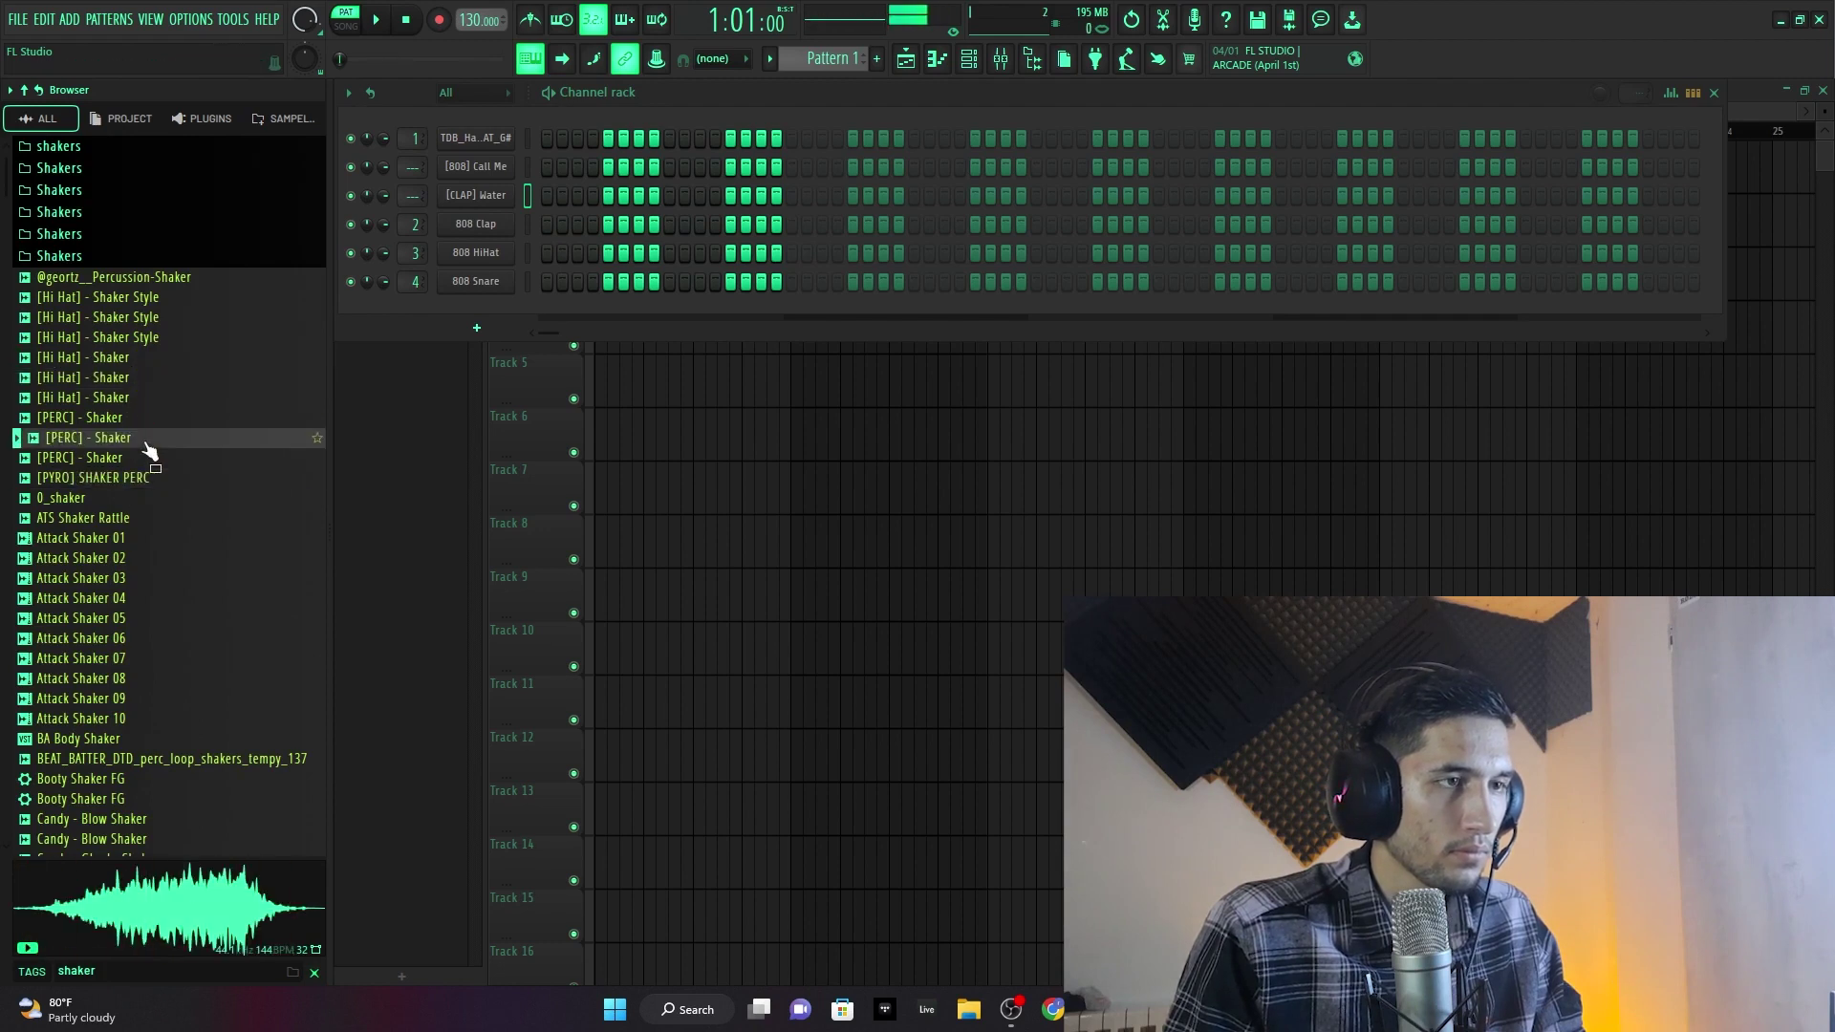
pyautogui.click(145, 425)
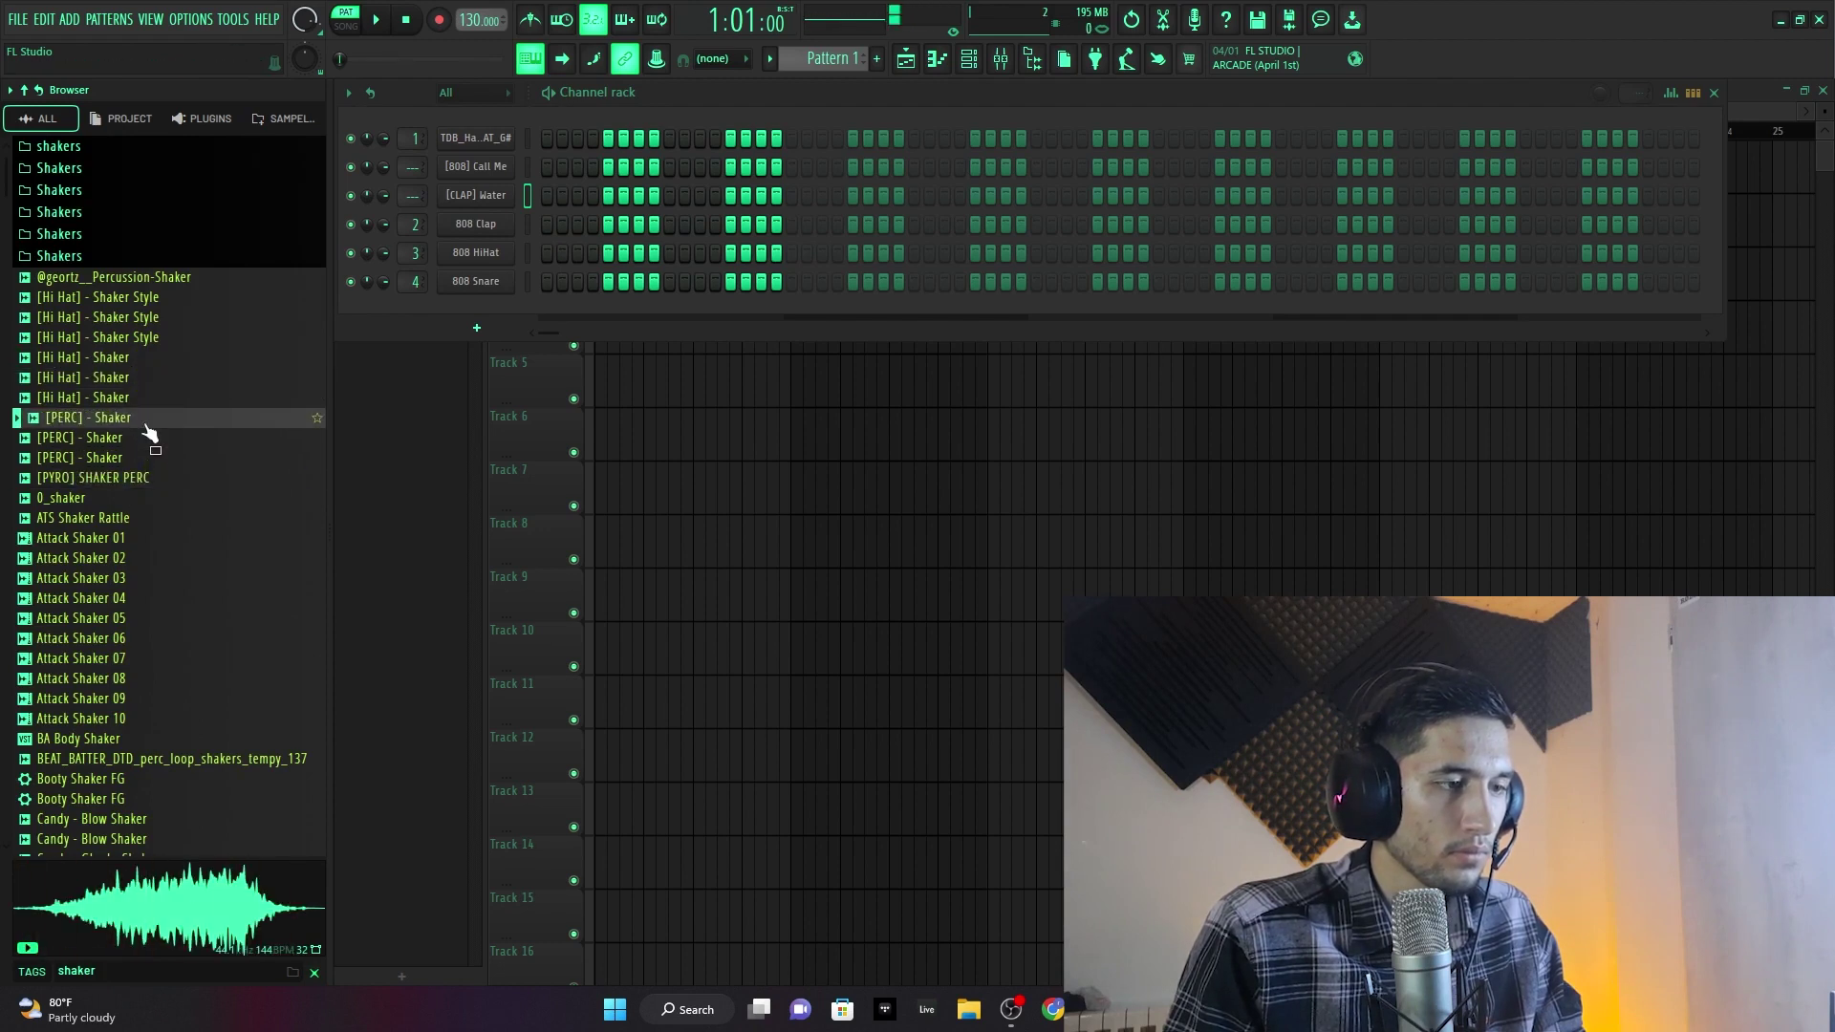
pyautogui.click(153, 398)
pyautogui.click(184, 338)
pyautogui.click(188, 322)
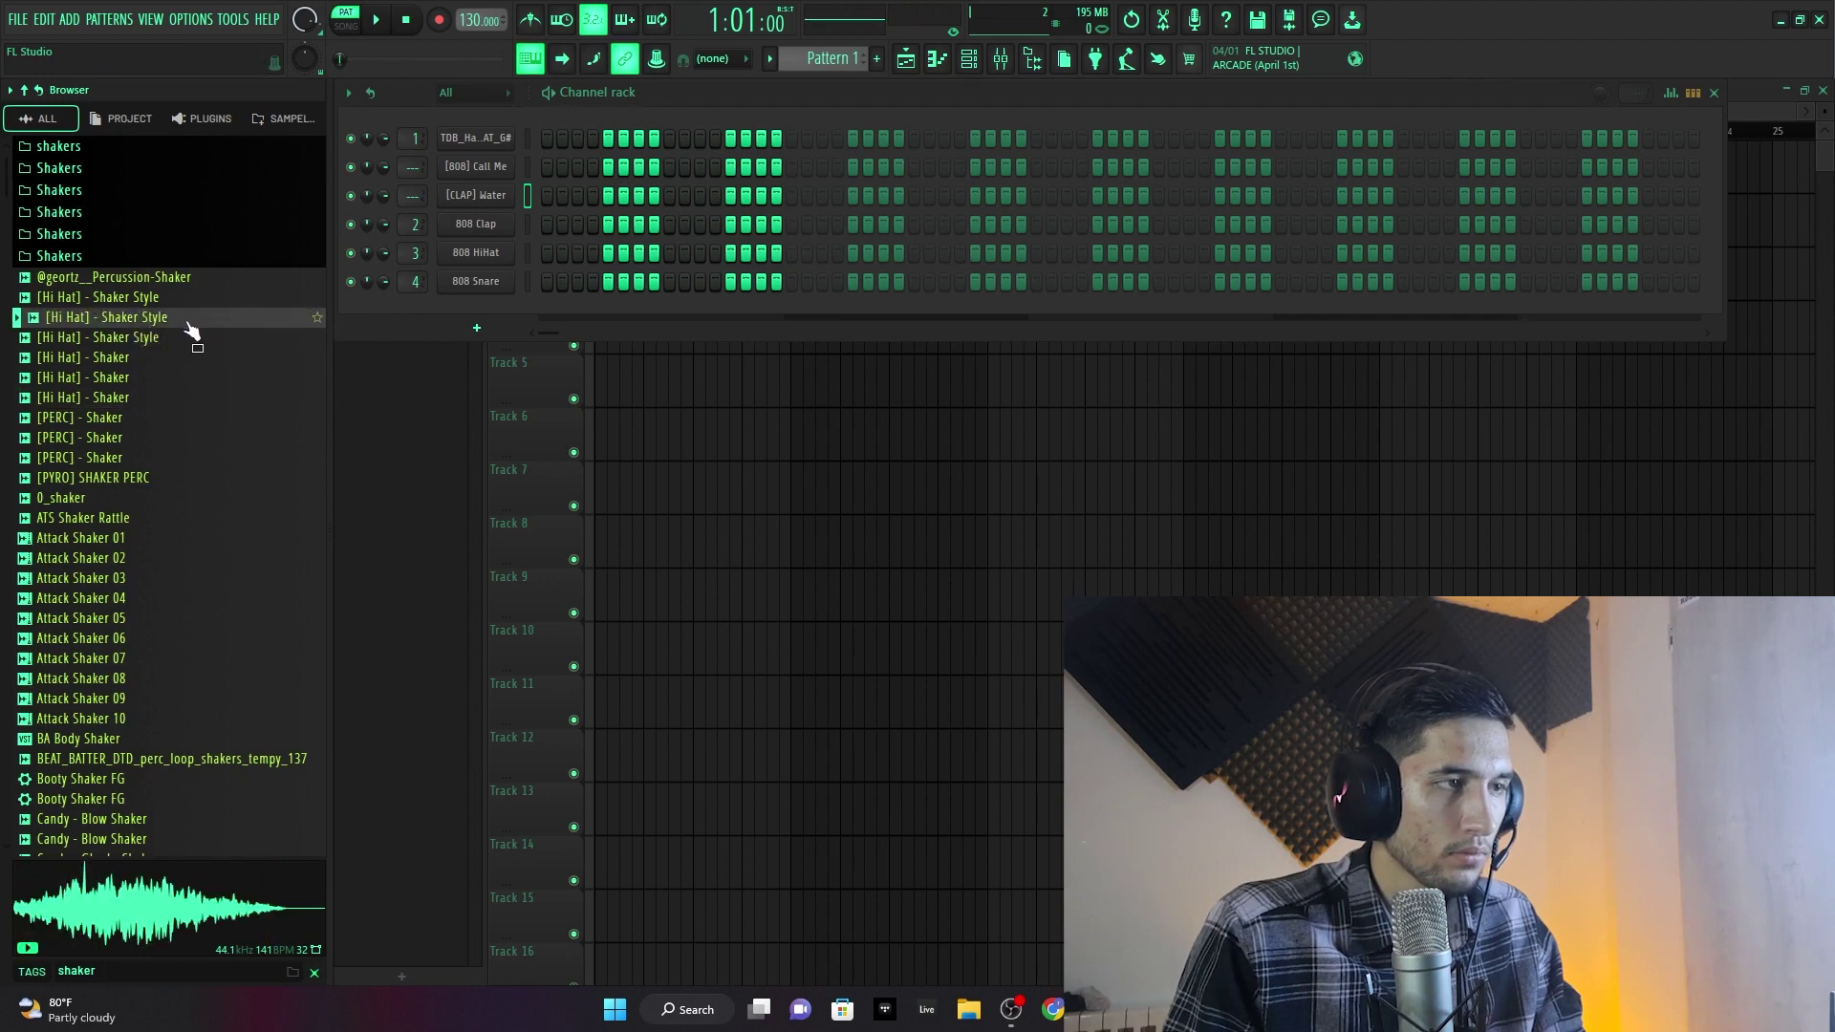
# - Audition more of the shaker samples and add Attack Shaker 10 as a new channel below [CLAP] Water
pyautogui.click(139, 600)
pyautogui.click(155, 560)
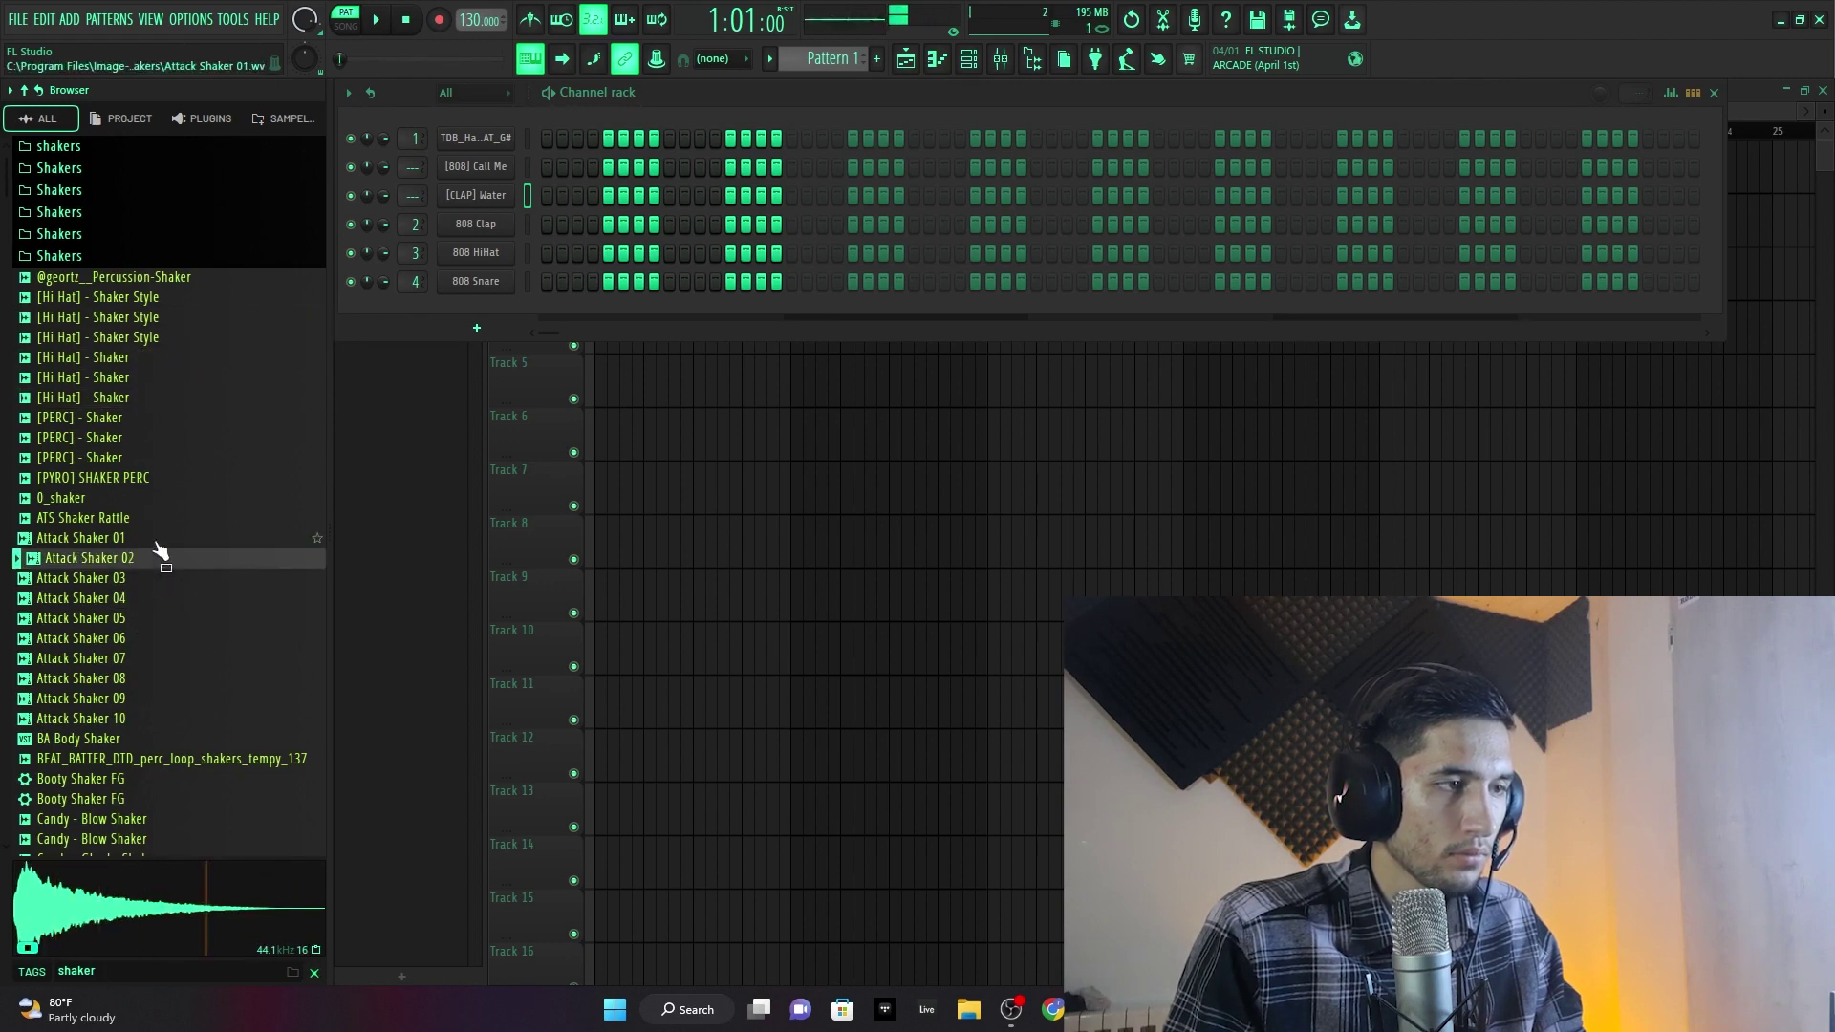
pyautogui.click(160, 521)
pyautogui.click(163, 497)
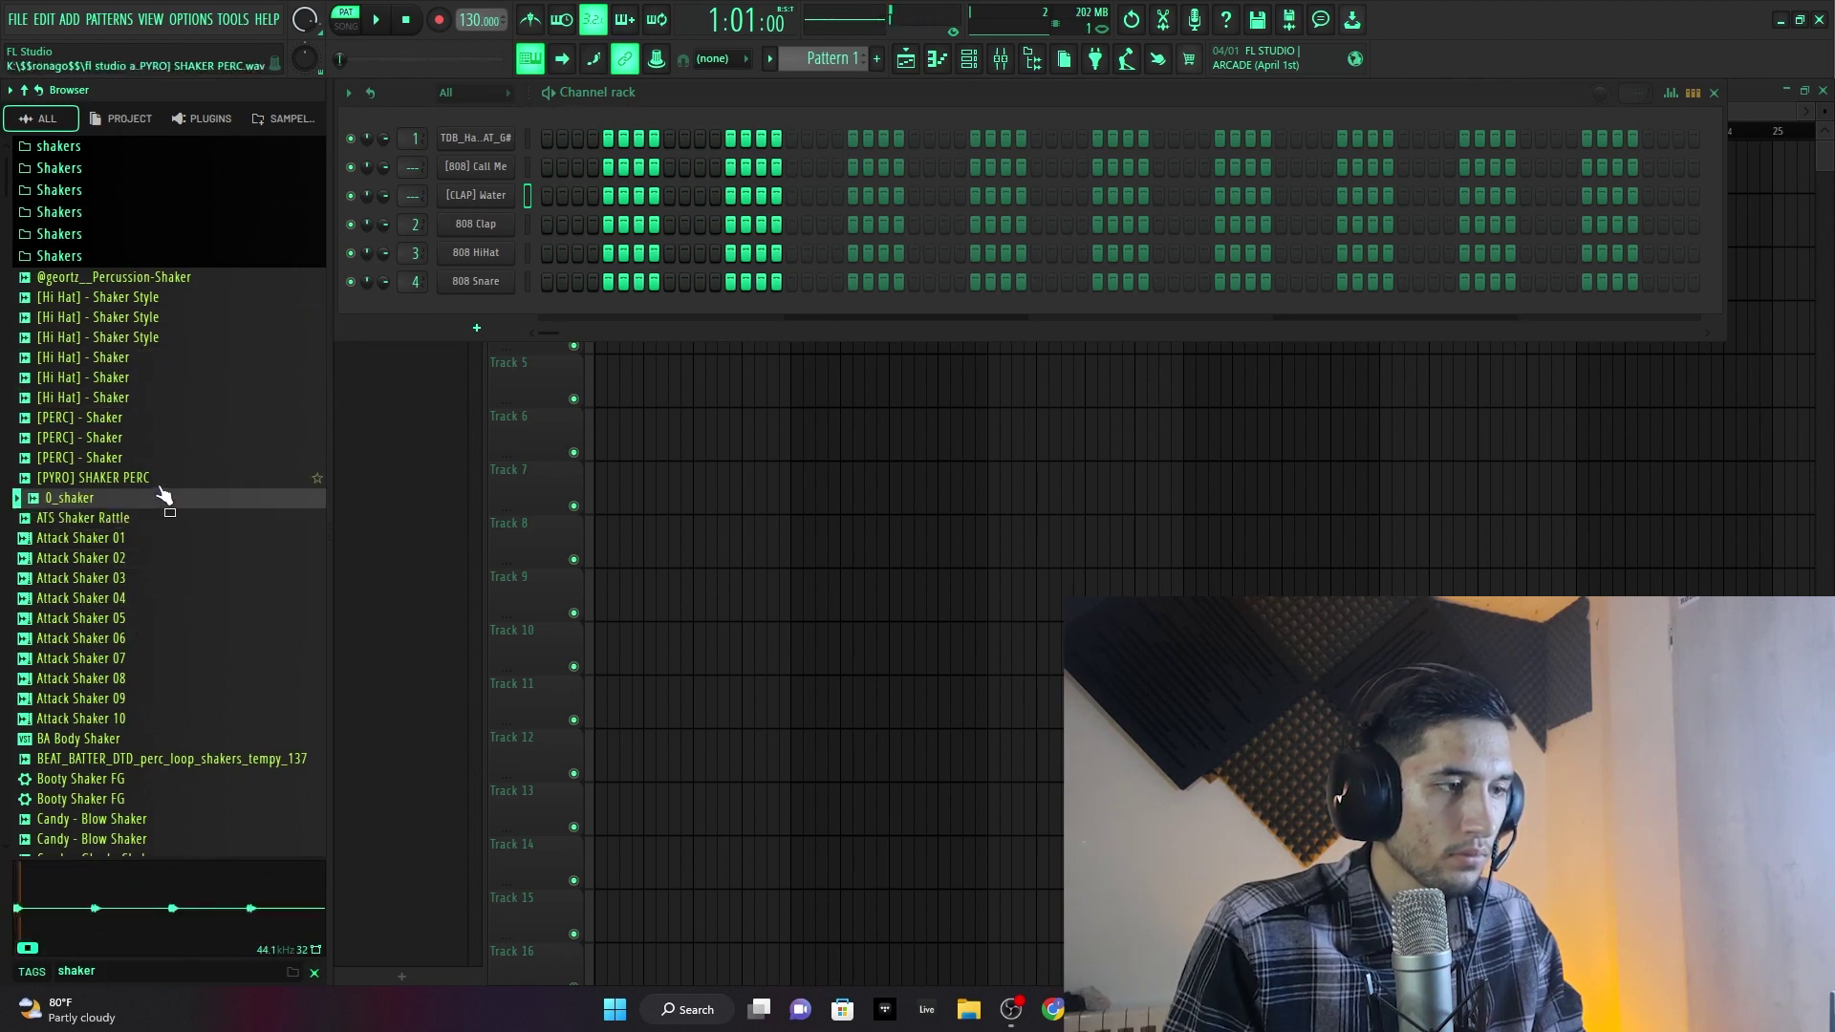
pyautogui.click(164, 480)
pyautogui.click(172, 459)
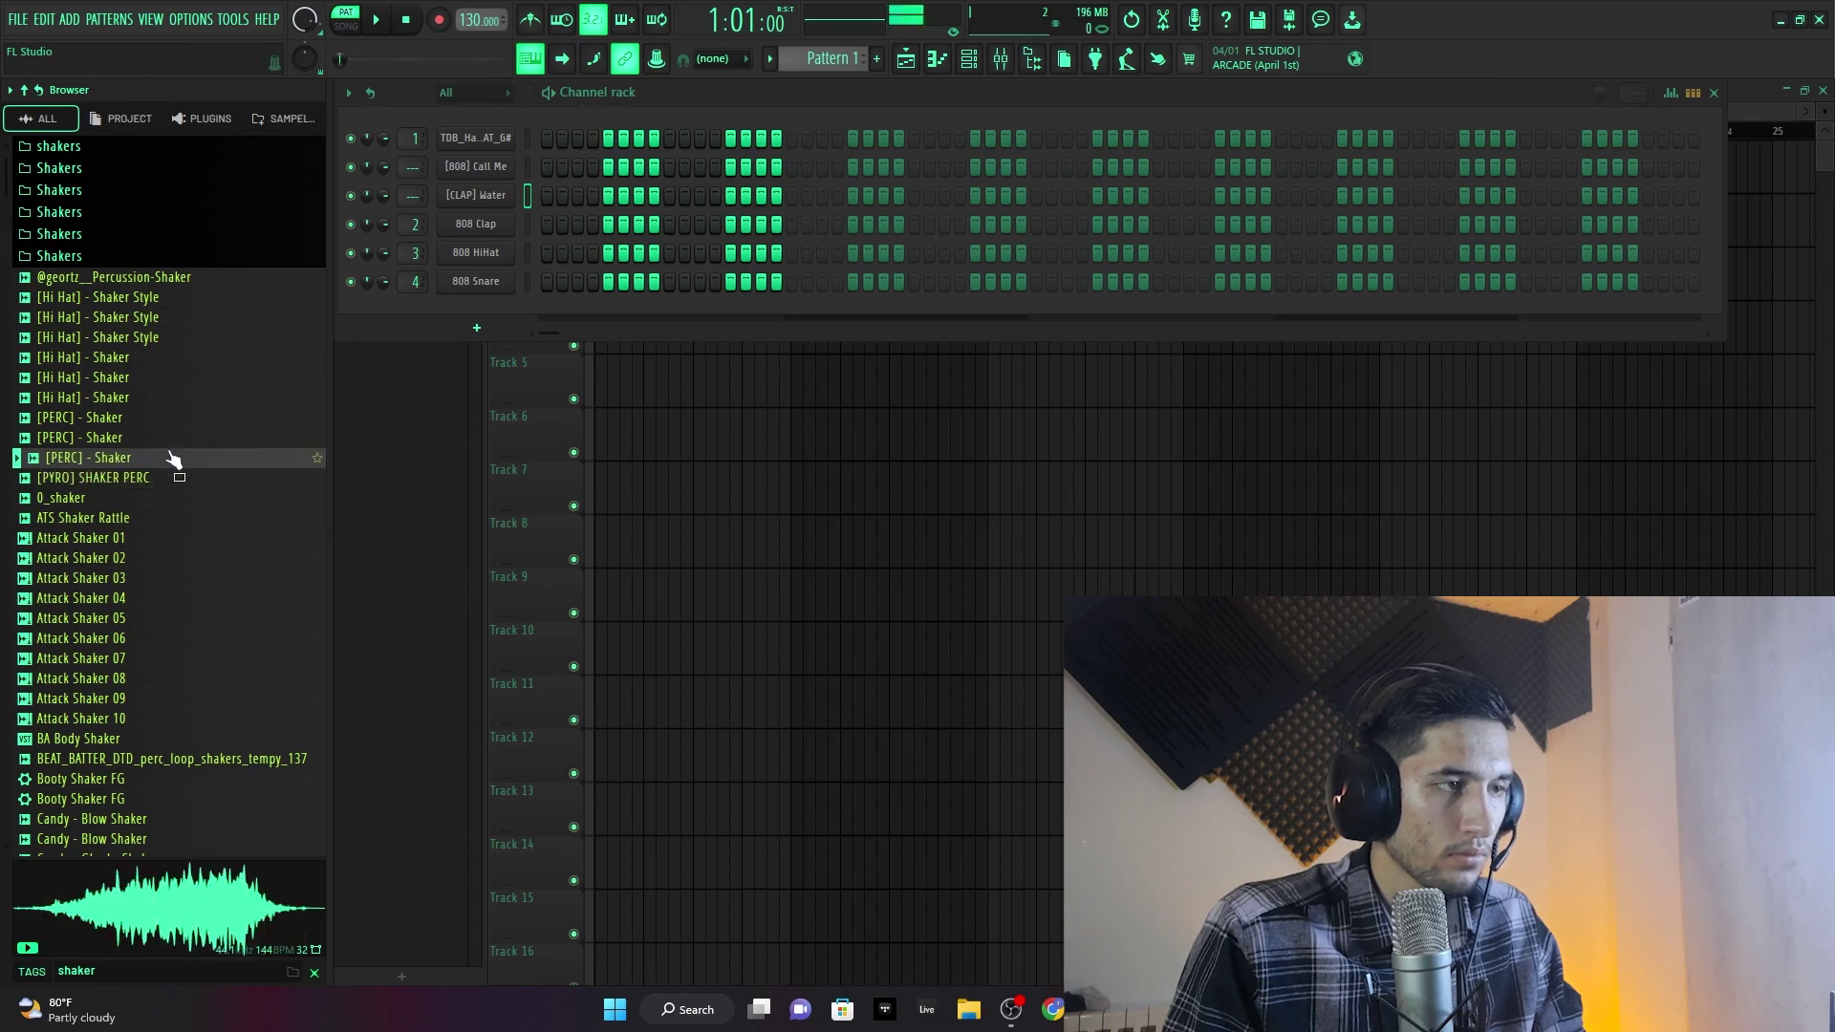
pyautogui.click(124, 658)
pyautogui.click(124, 677)
pyautogui.click(129, 719)
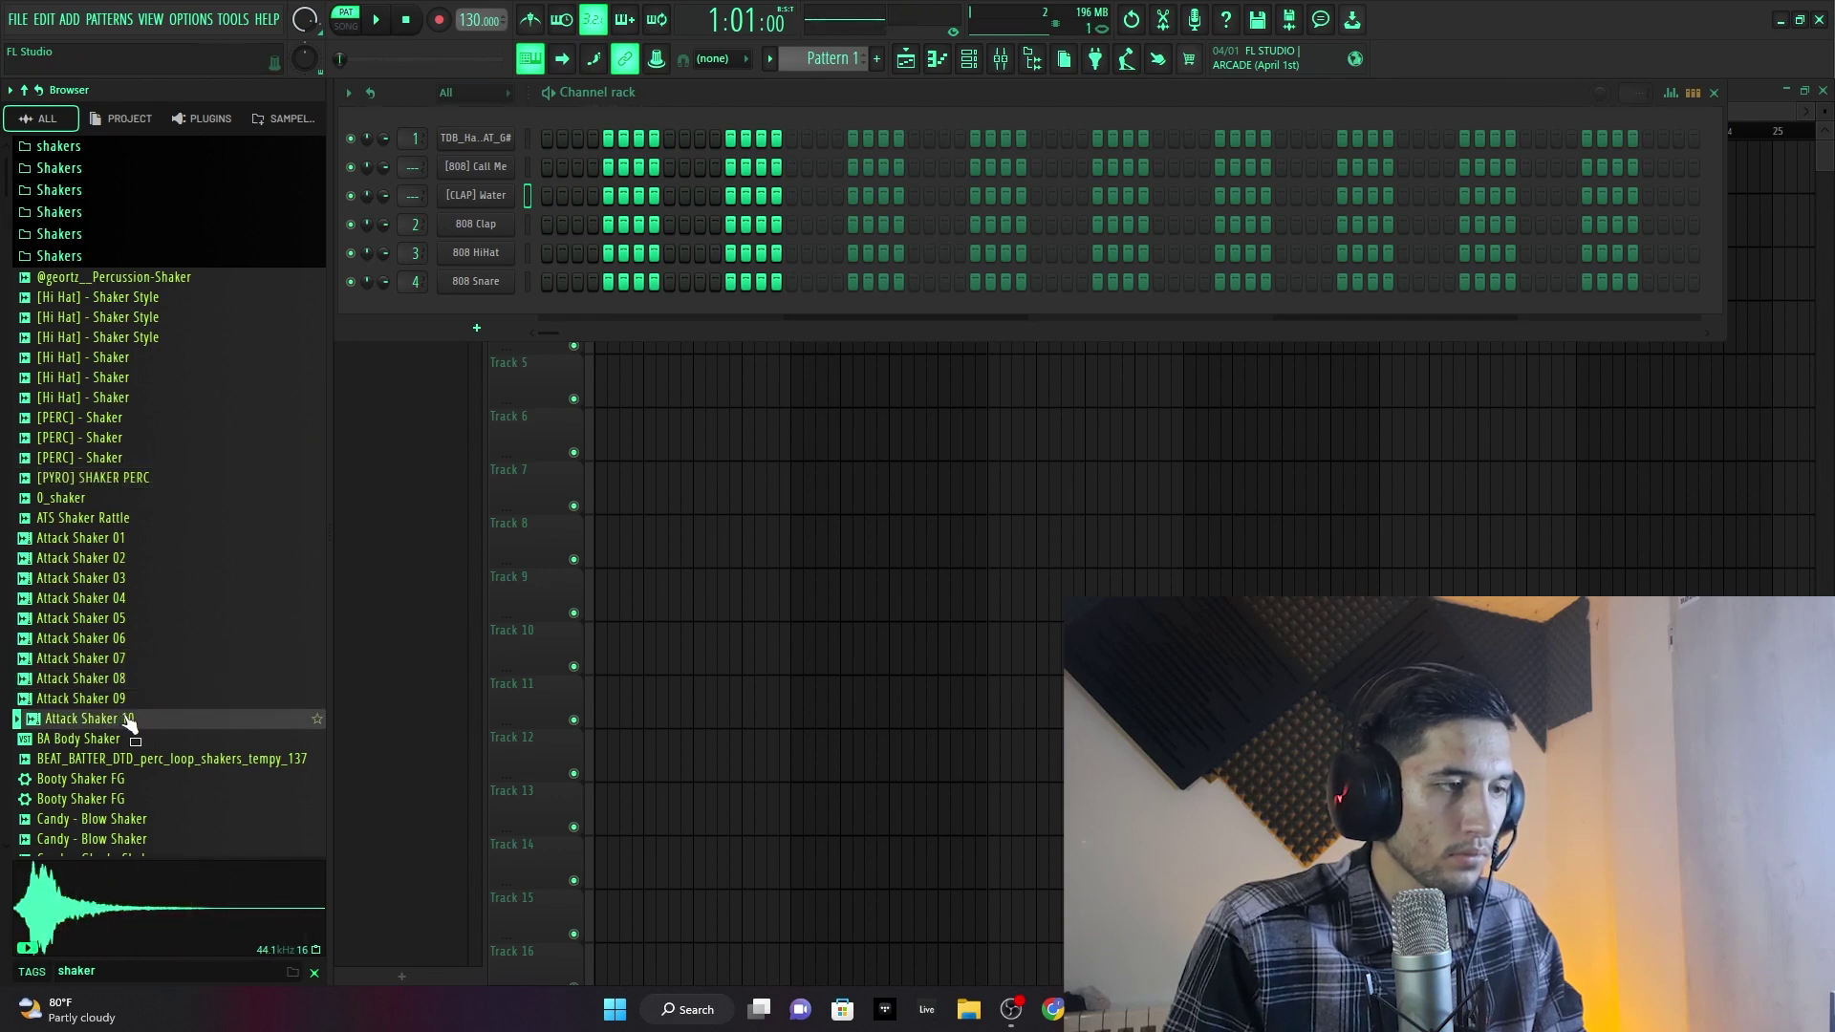
pyautogui.moveTo(129, 724); pyautogui.dragTo(502, 222)
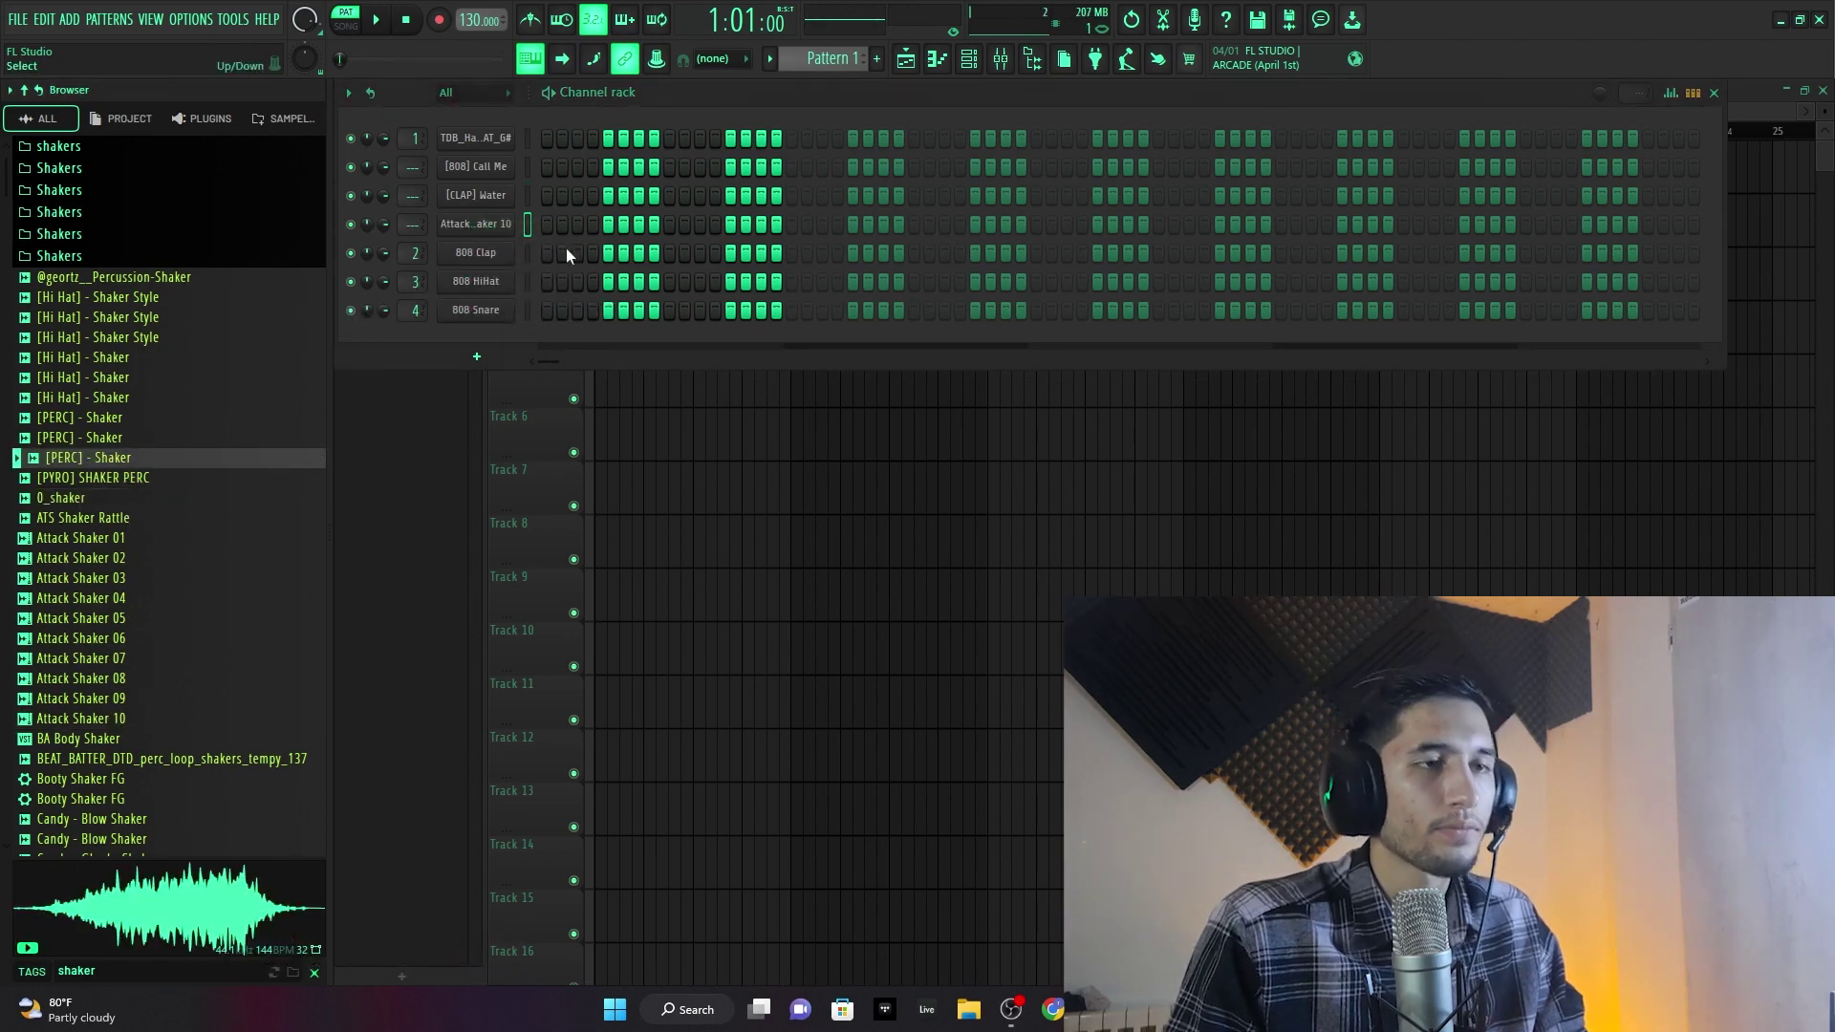
# - Place a kick on step 1 of the TDB_Hat_08_GOAT_G# channel, try another on step 5, and play the pattern
pyautogui.click(552, 137)
pyautogui.click(564, 137)
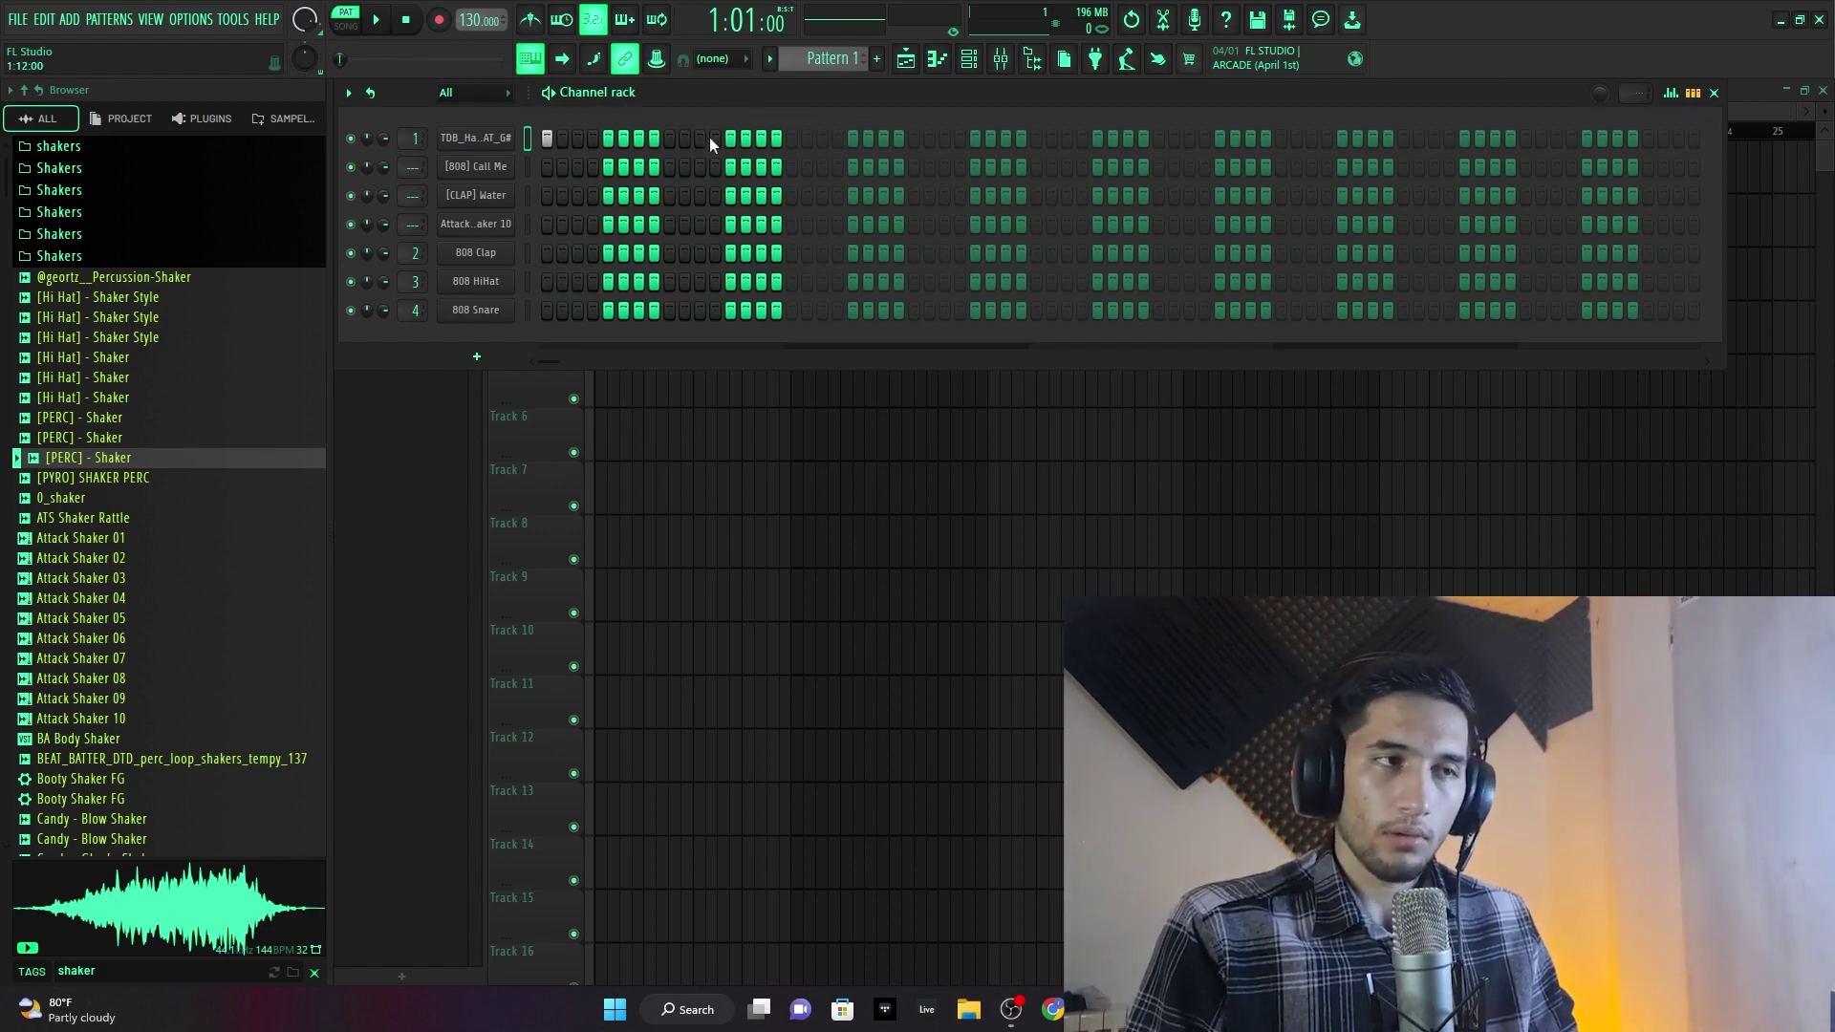
pyautogui.click(608, 138)
pyautogui.press('space')
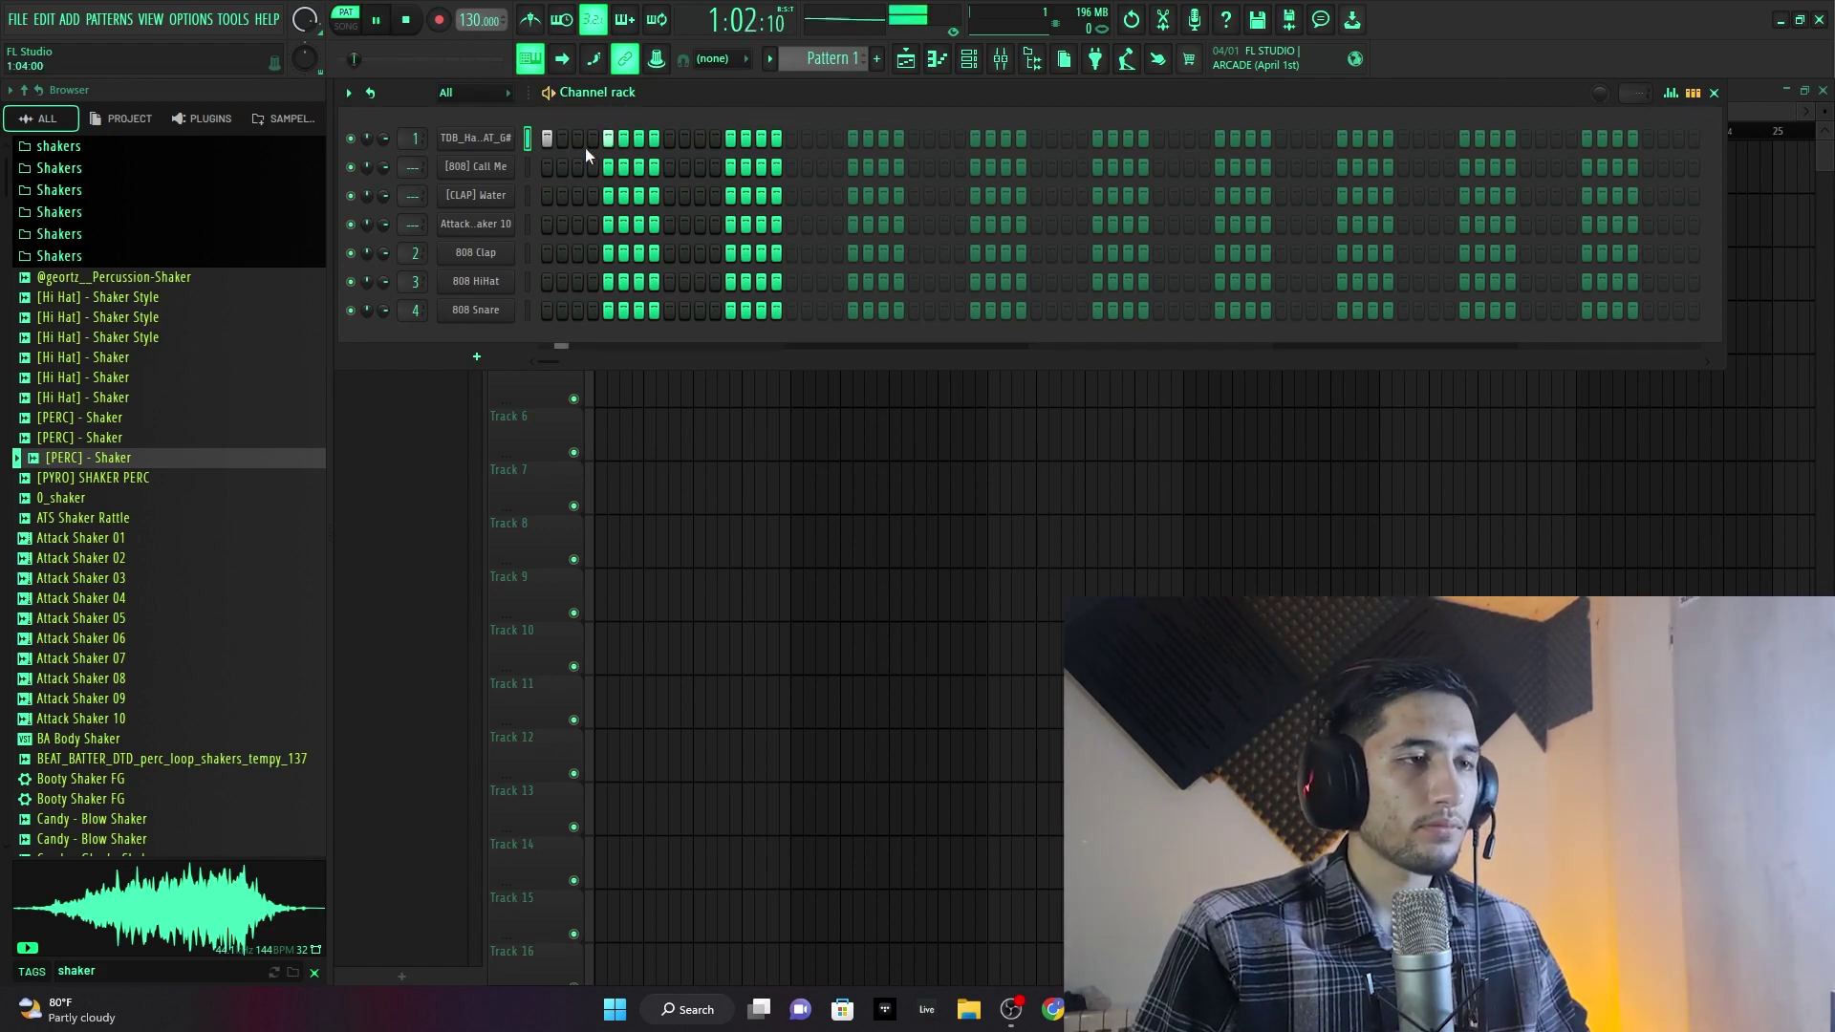
pyautogui.press('space')
# - Place a hit on step 9 of the [CLAP] Water channel and play the pattern with the kick
pyautogui.click(528, 166)
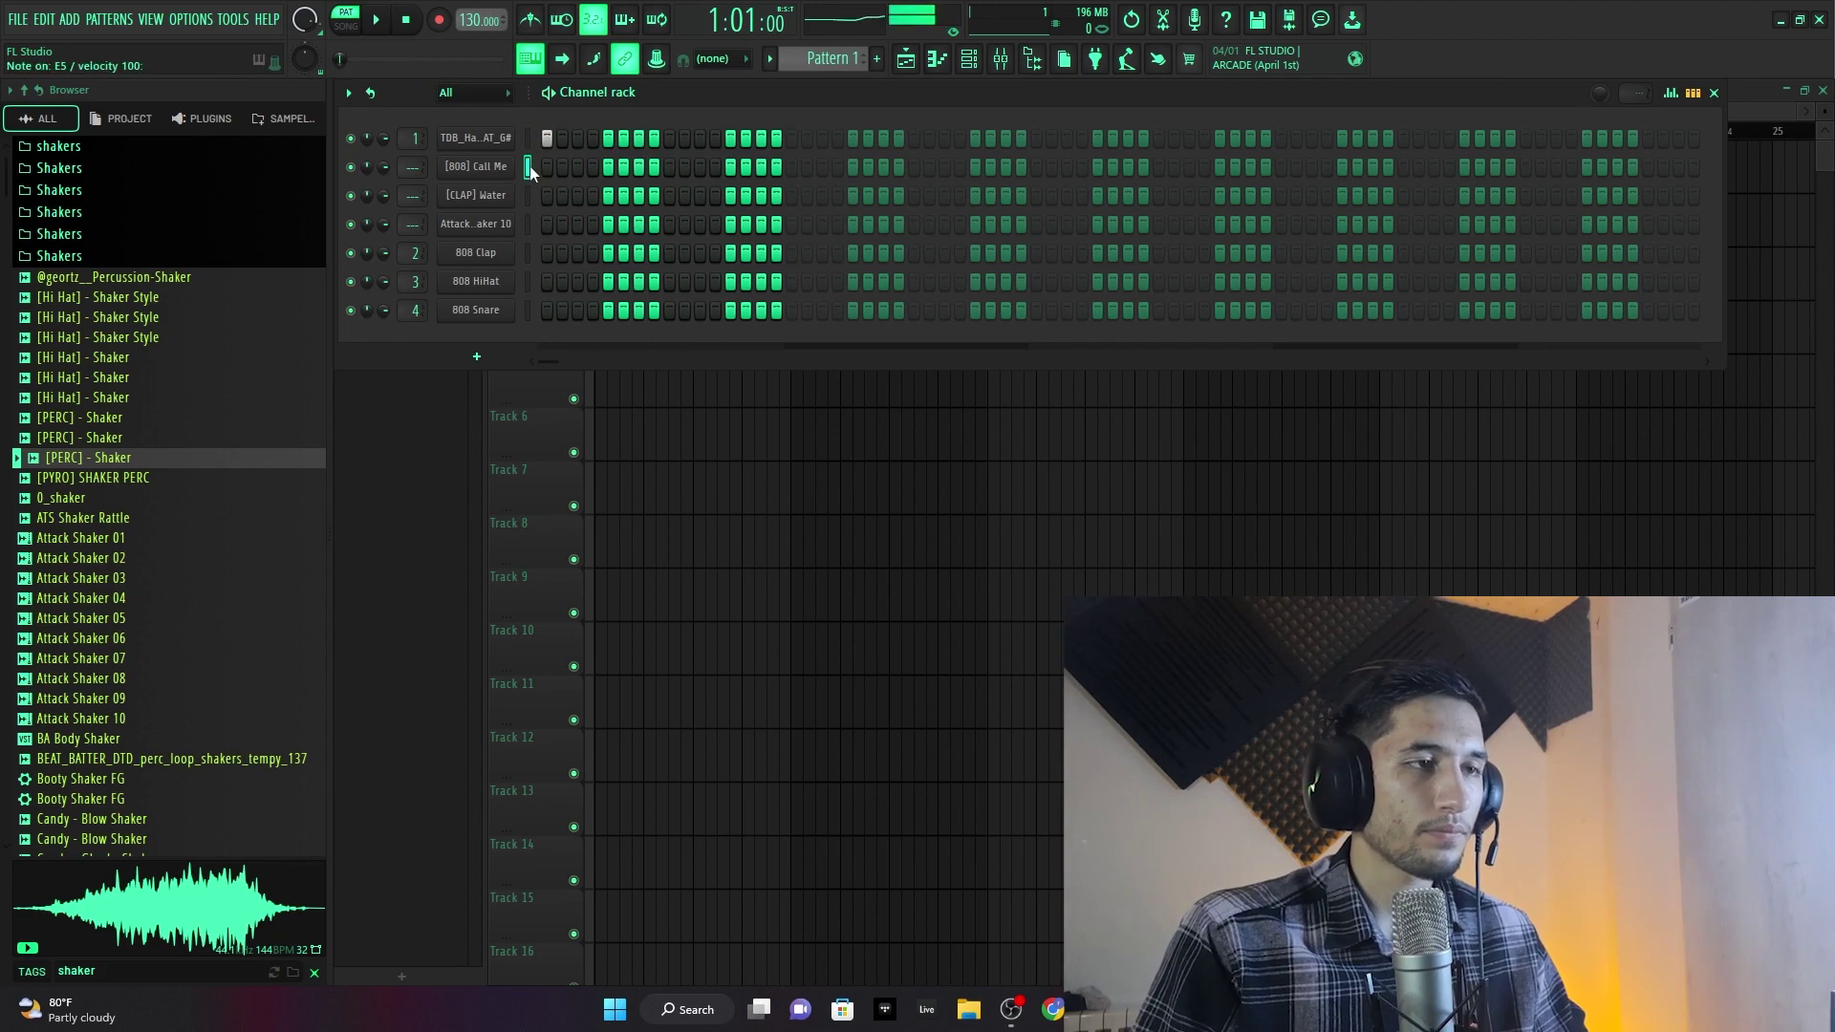
pyautogui.click(528, 191)
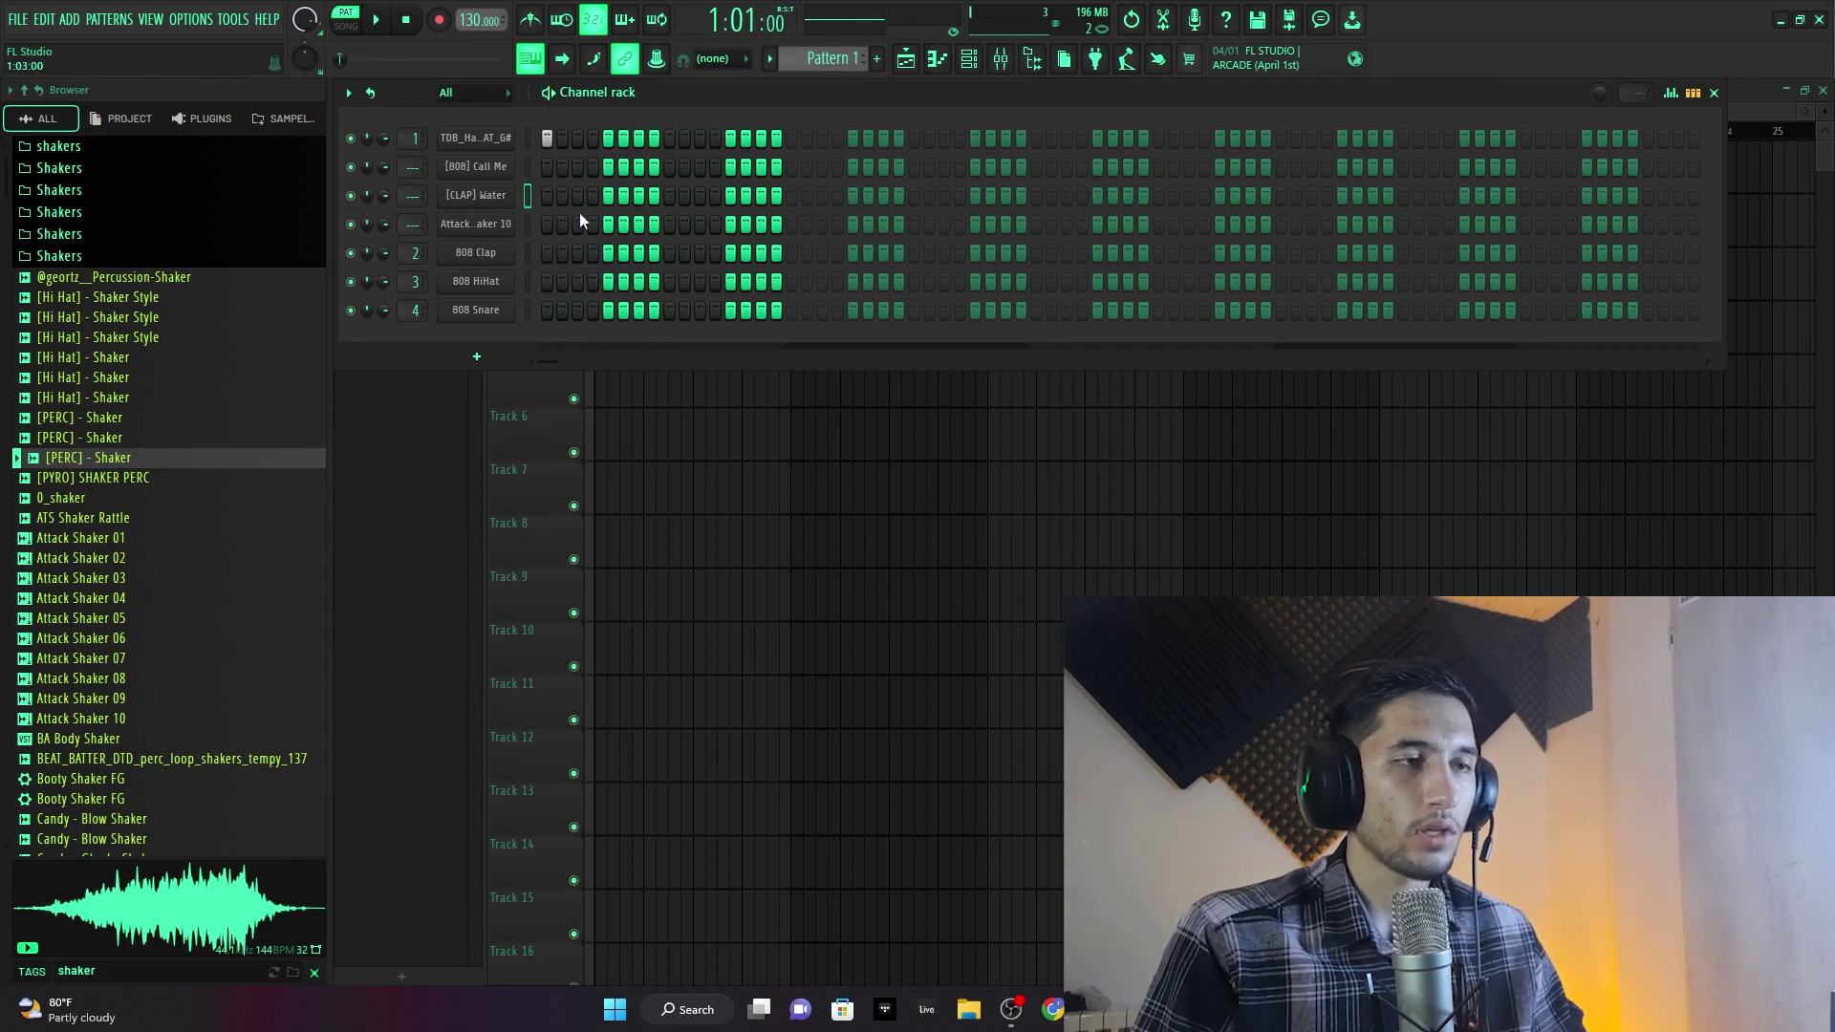
pyautogui.press('space')
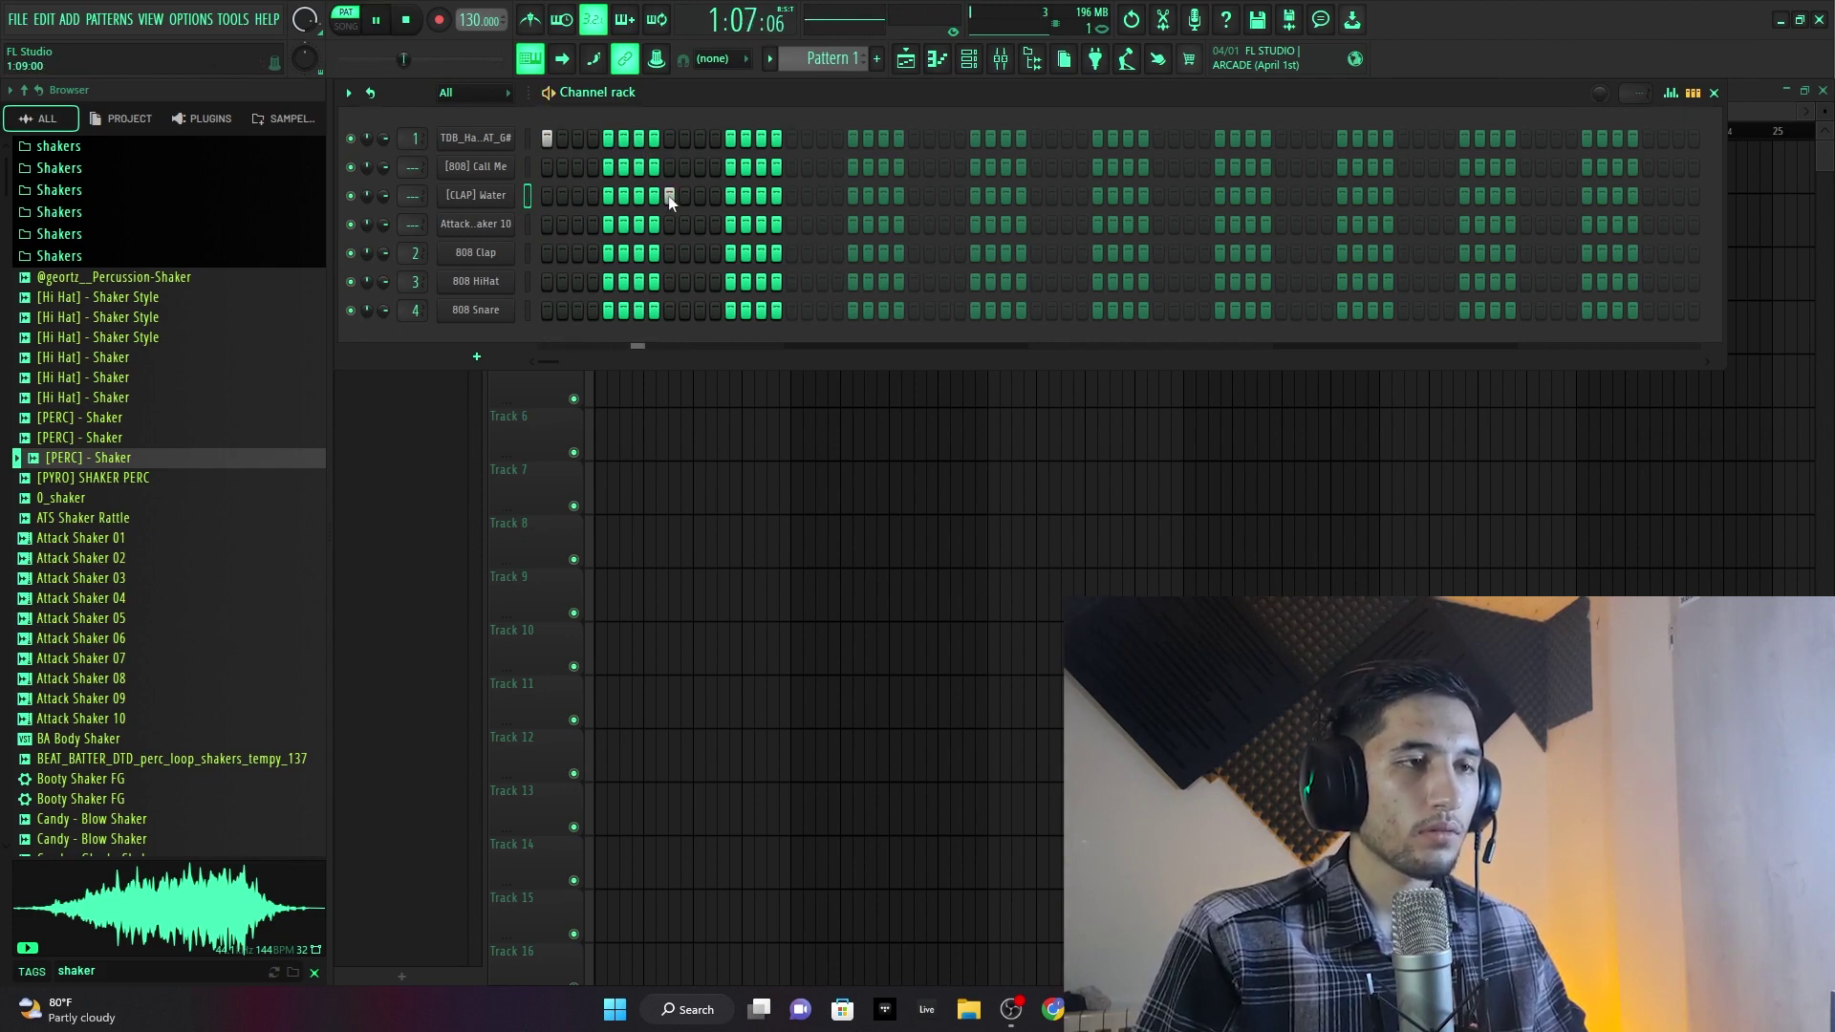
pyautogui.press('space')
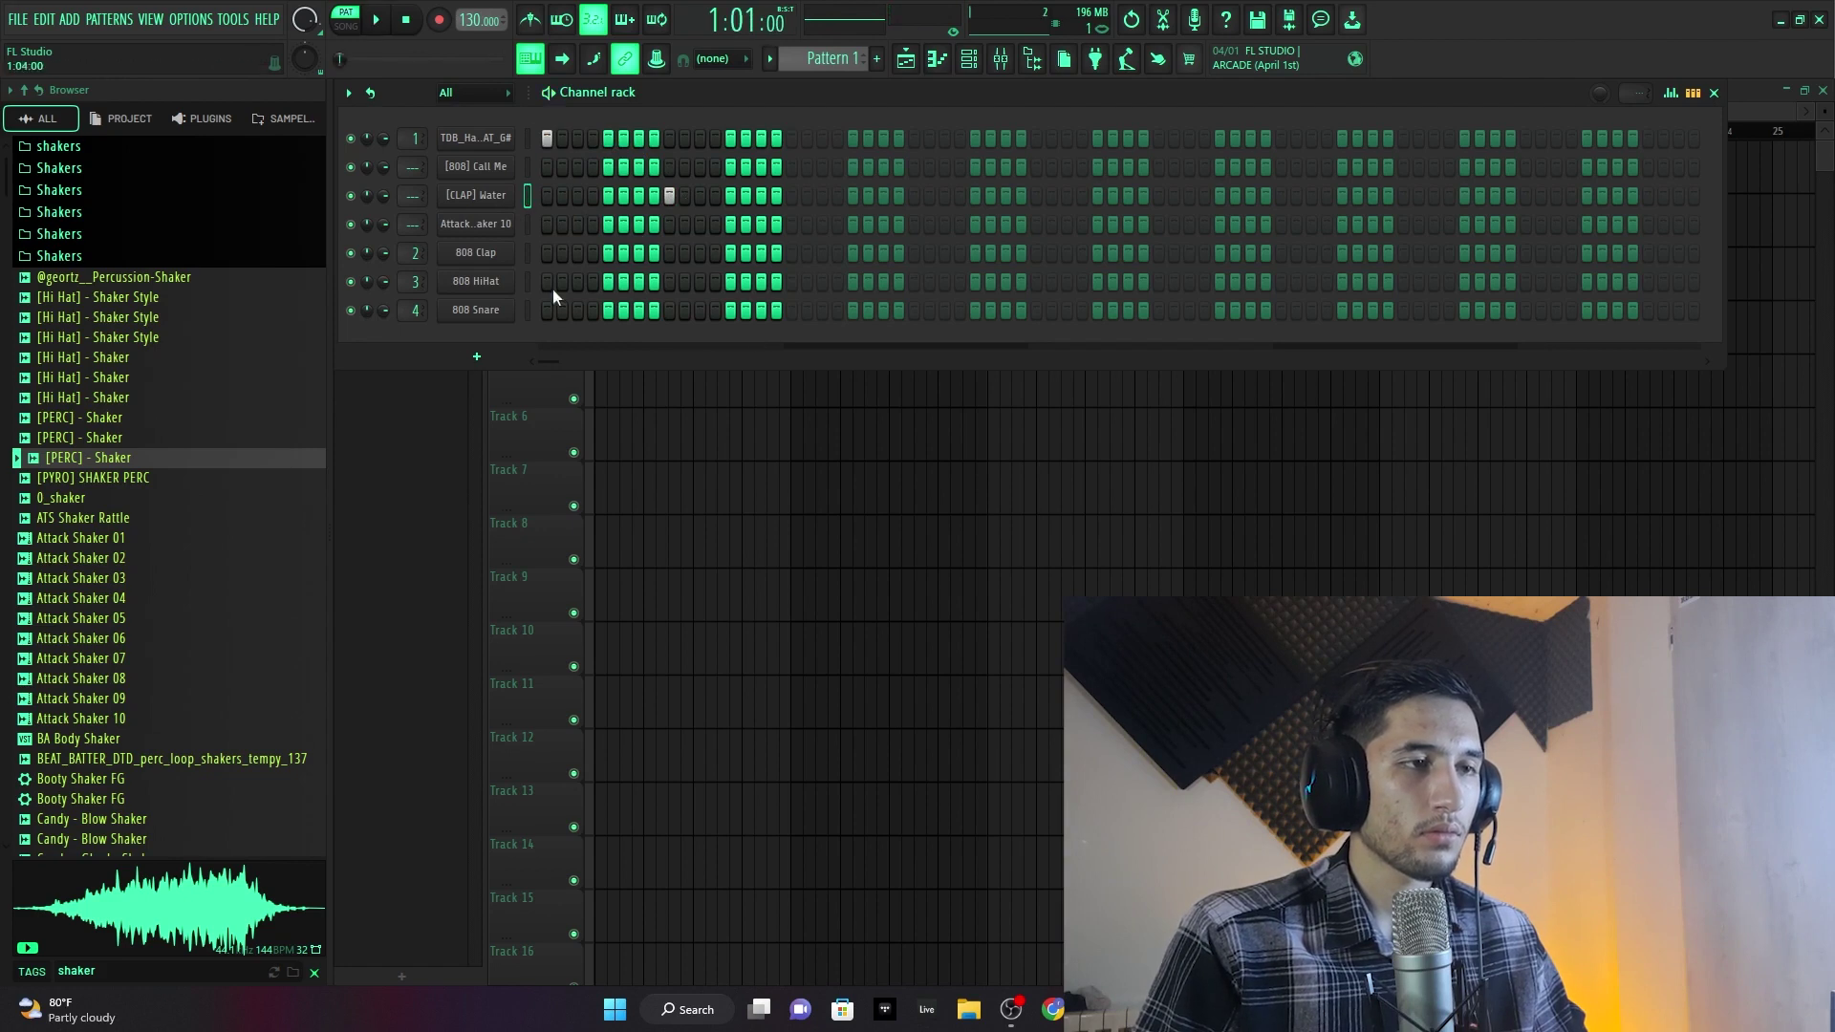
# - Set the project tempo to 120 BPM and preview the Attack Shaker 03 and Attack Shaker 07 samples
pyautogui.click(181, 578)
pyautogui.rightClick(469, 27)
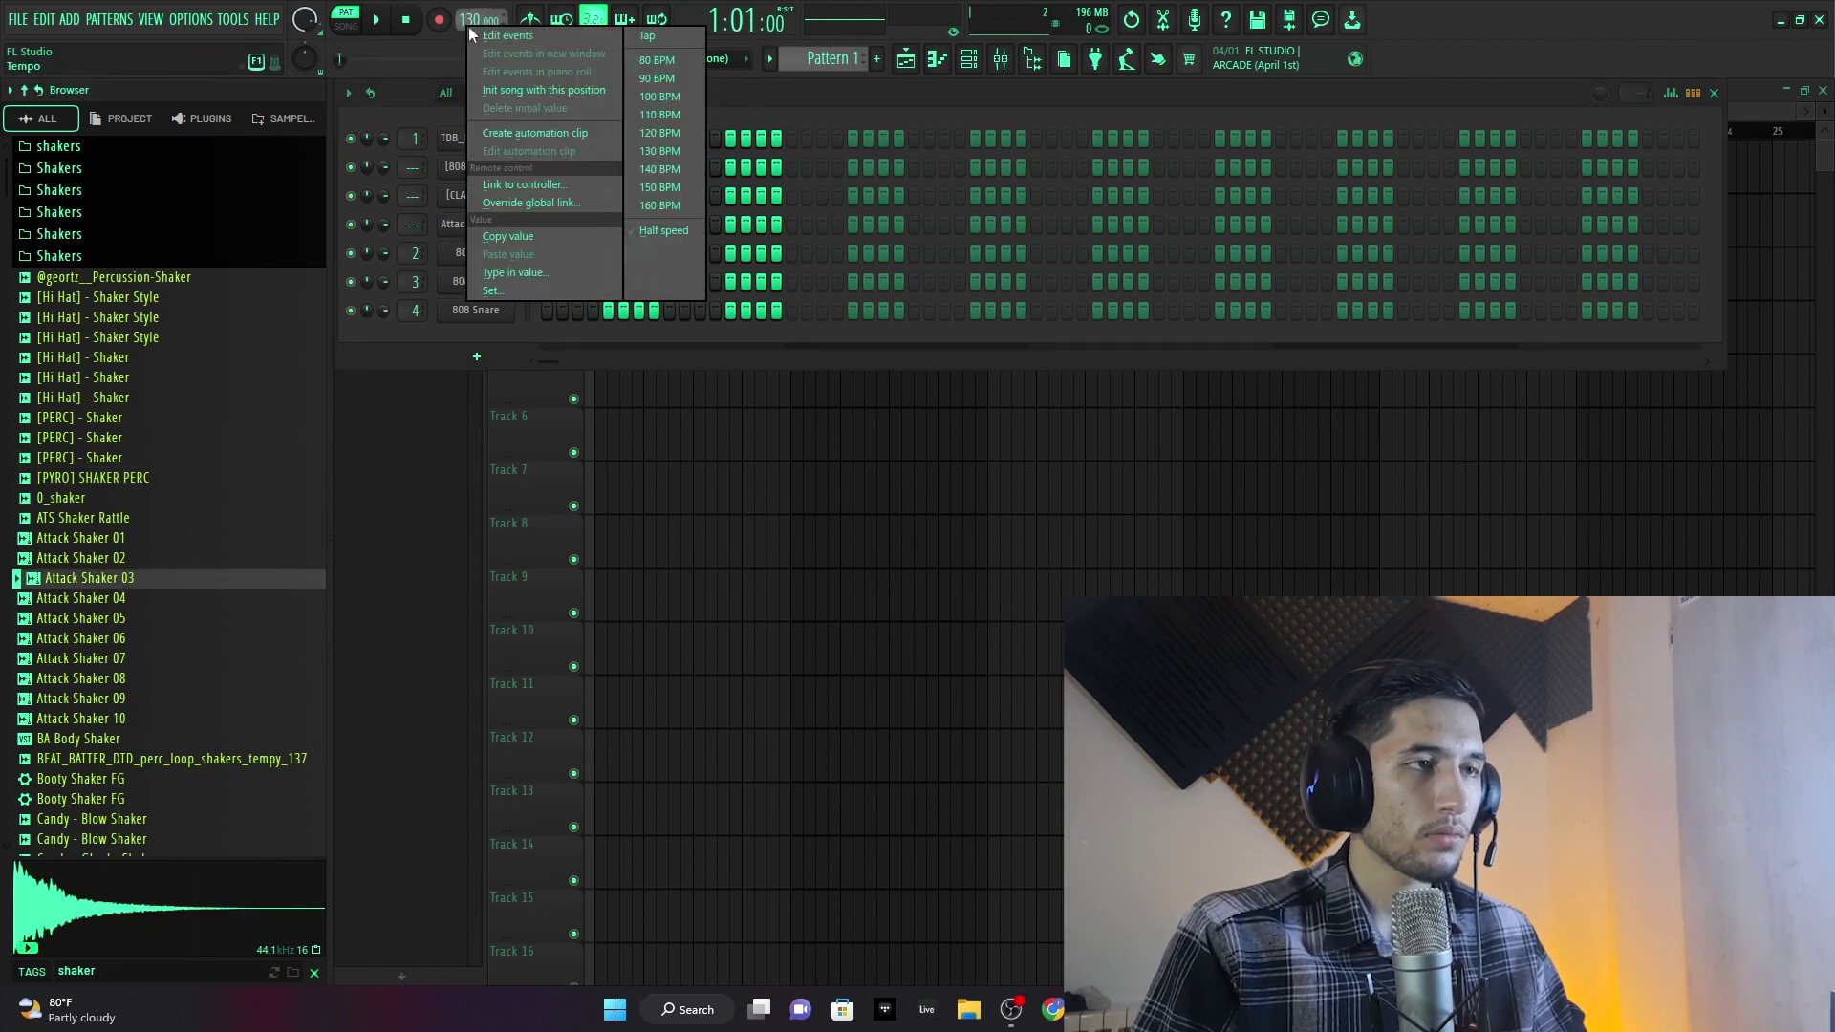
pyautogui.click(666, 134)
pyautogui.click(162, 659)
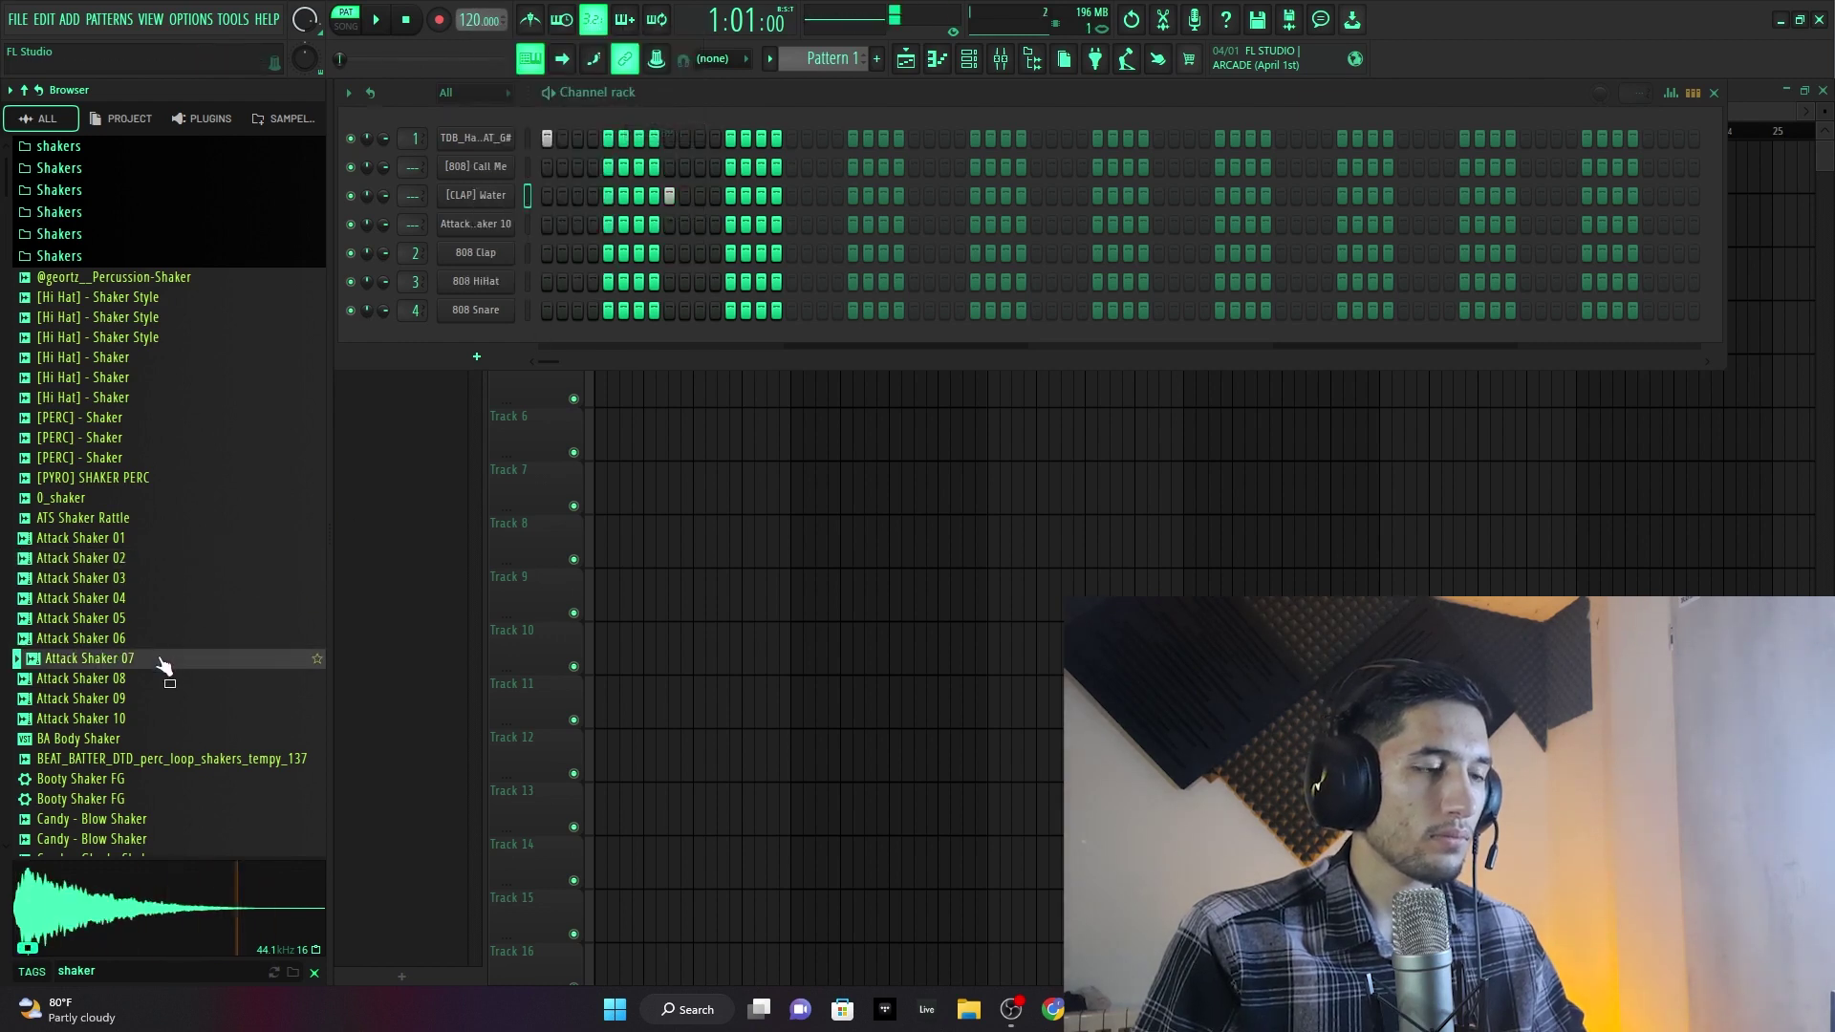
# - Add Attack Shaker 07 as a new channel between [CLAP] Water and Attack Shaker 10, and open a Shakers folder in the browser
pyautogui.moveTo(163, 665); pyautogui.dragTo(459, 218)
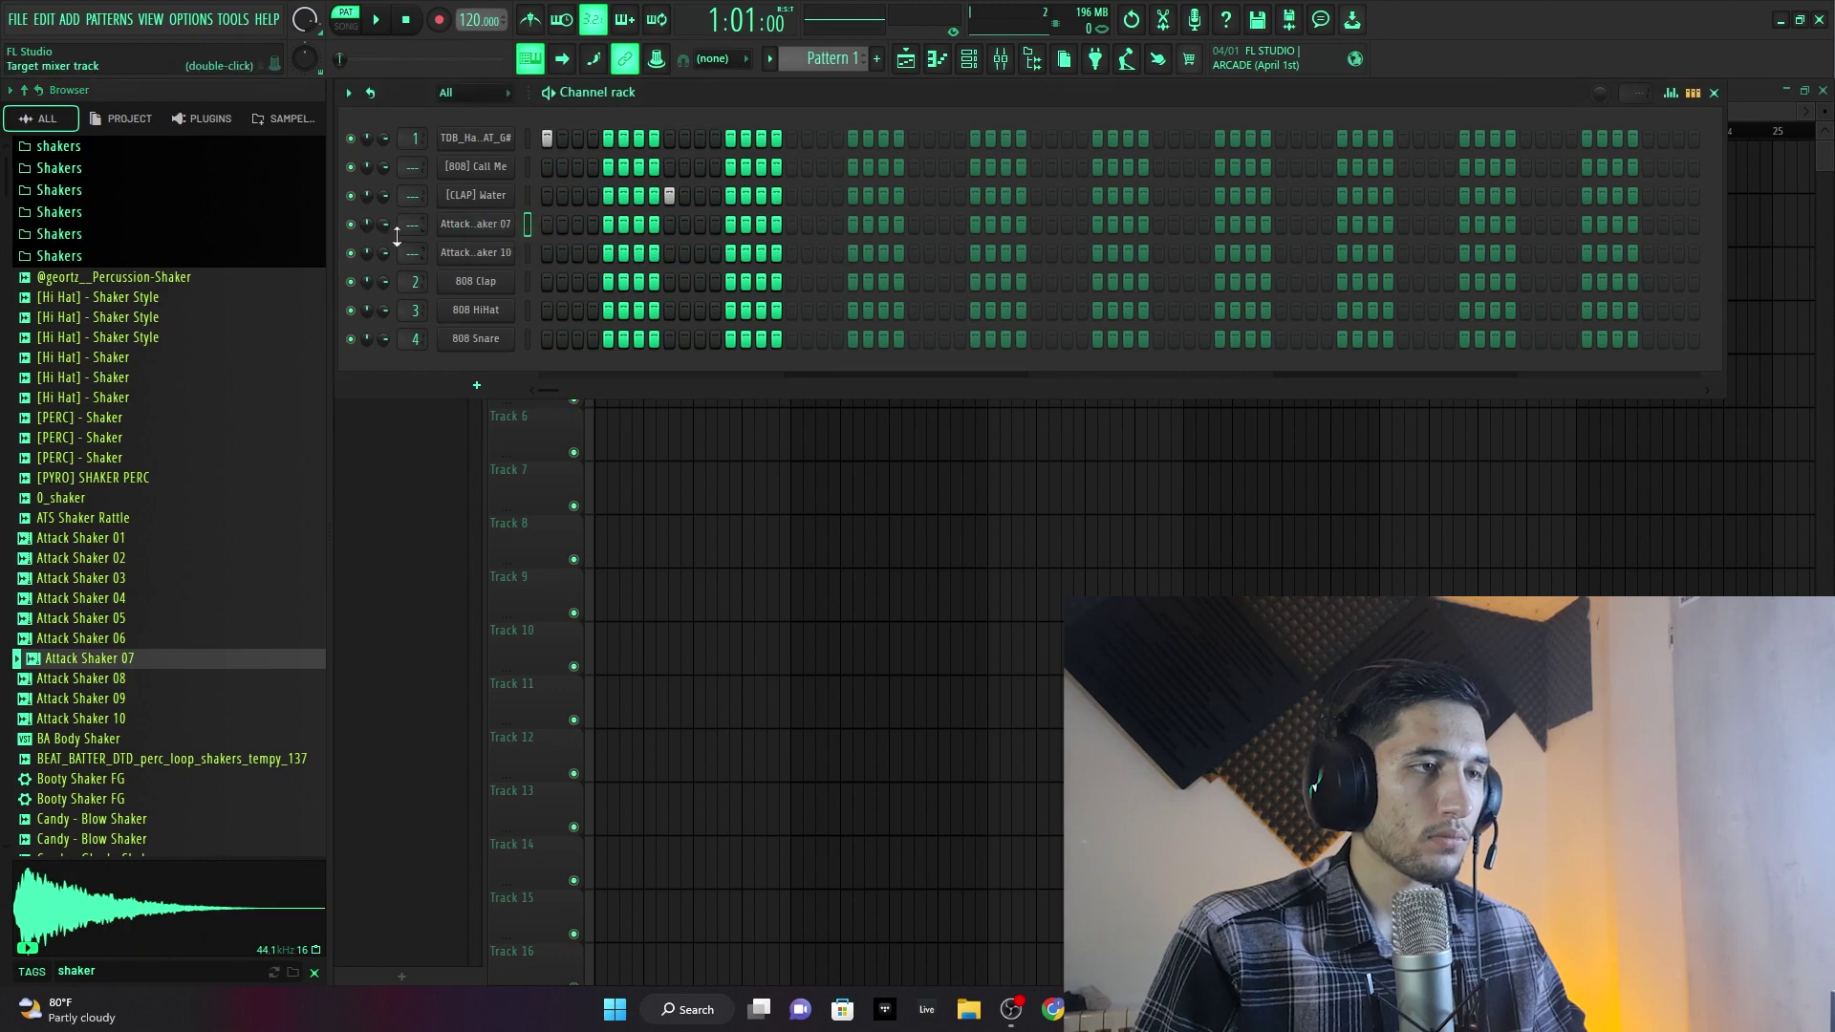
pyautogui.click(59, 255)
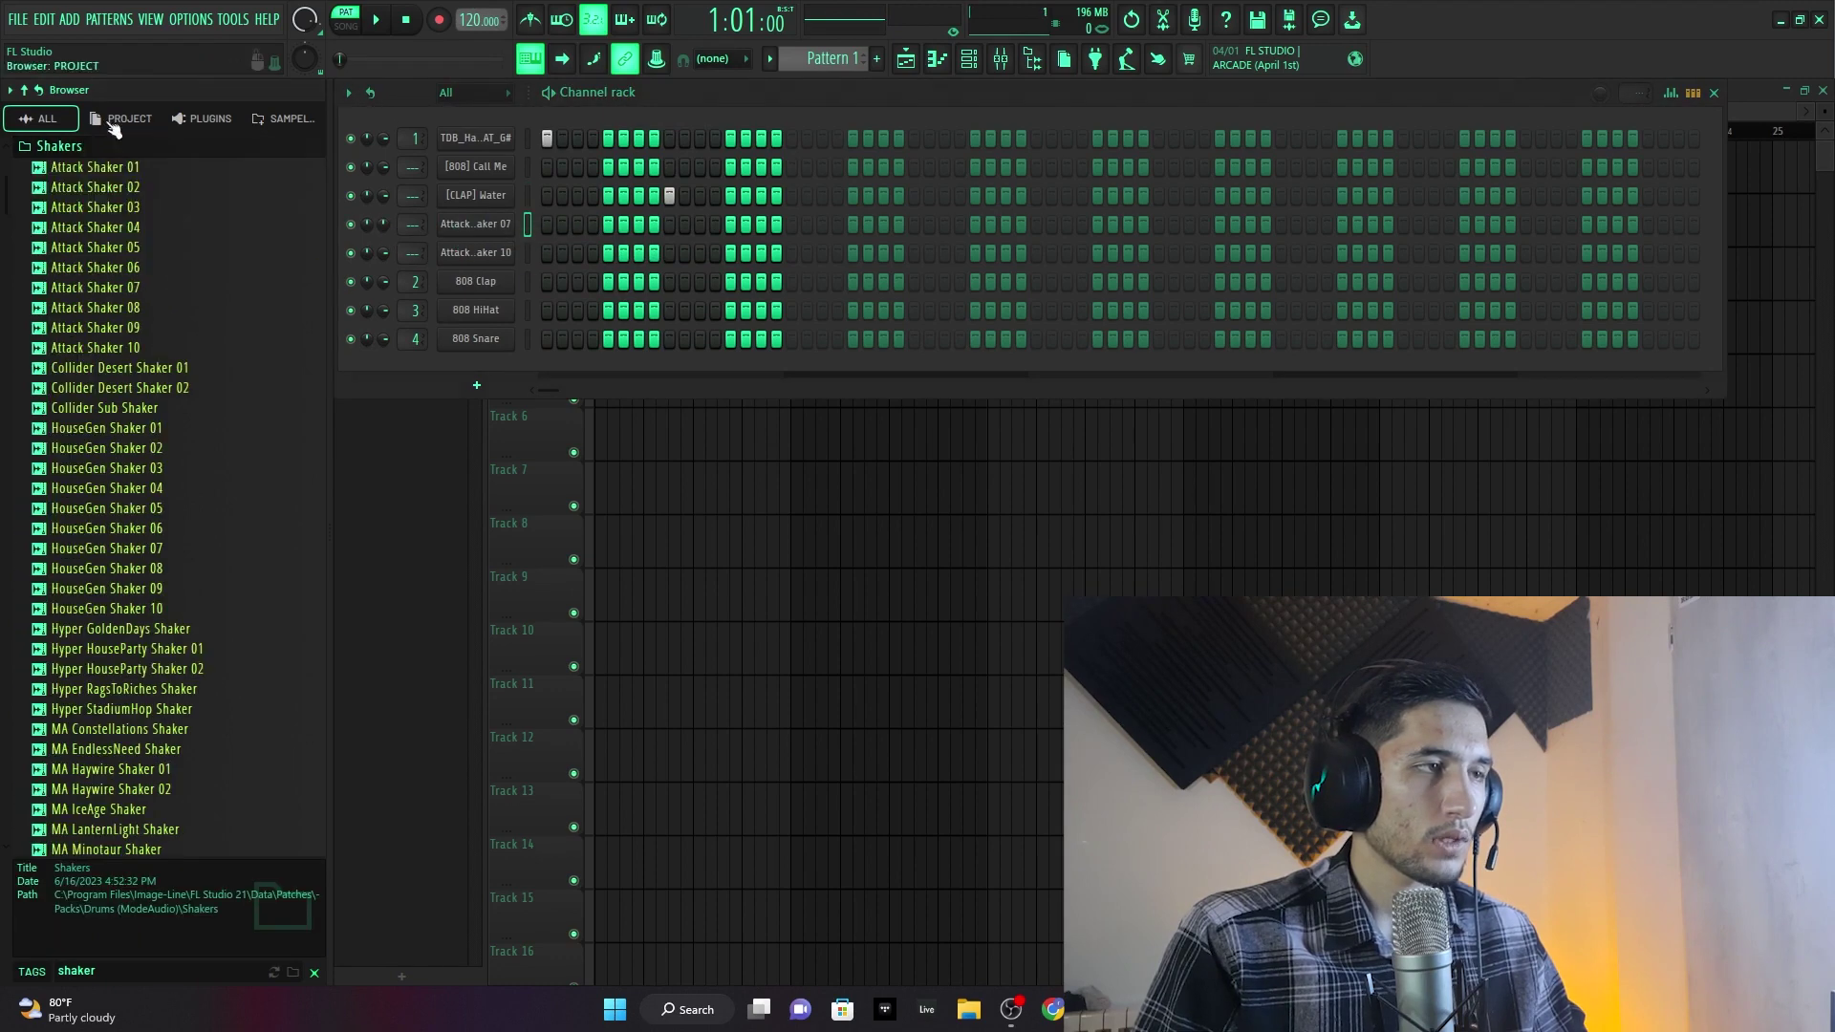
# - Search the browser for snare and audition Counter Snares samples, including the Crunch Misc, Limbo and Lip counter snares
pyautogui.click(104, 972)
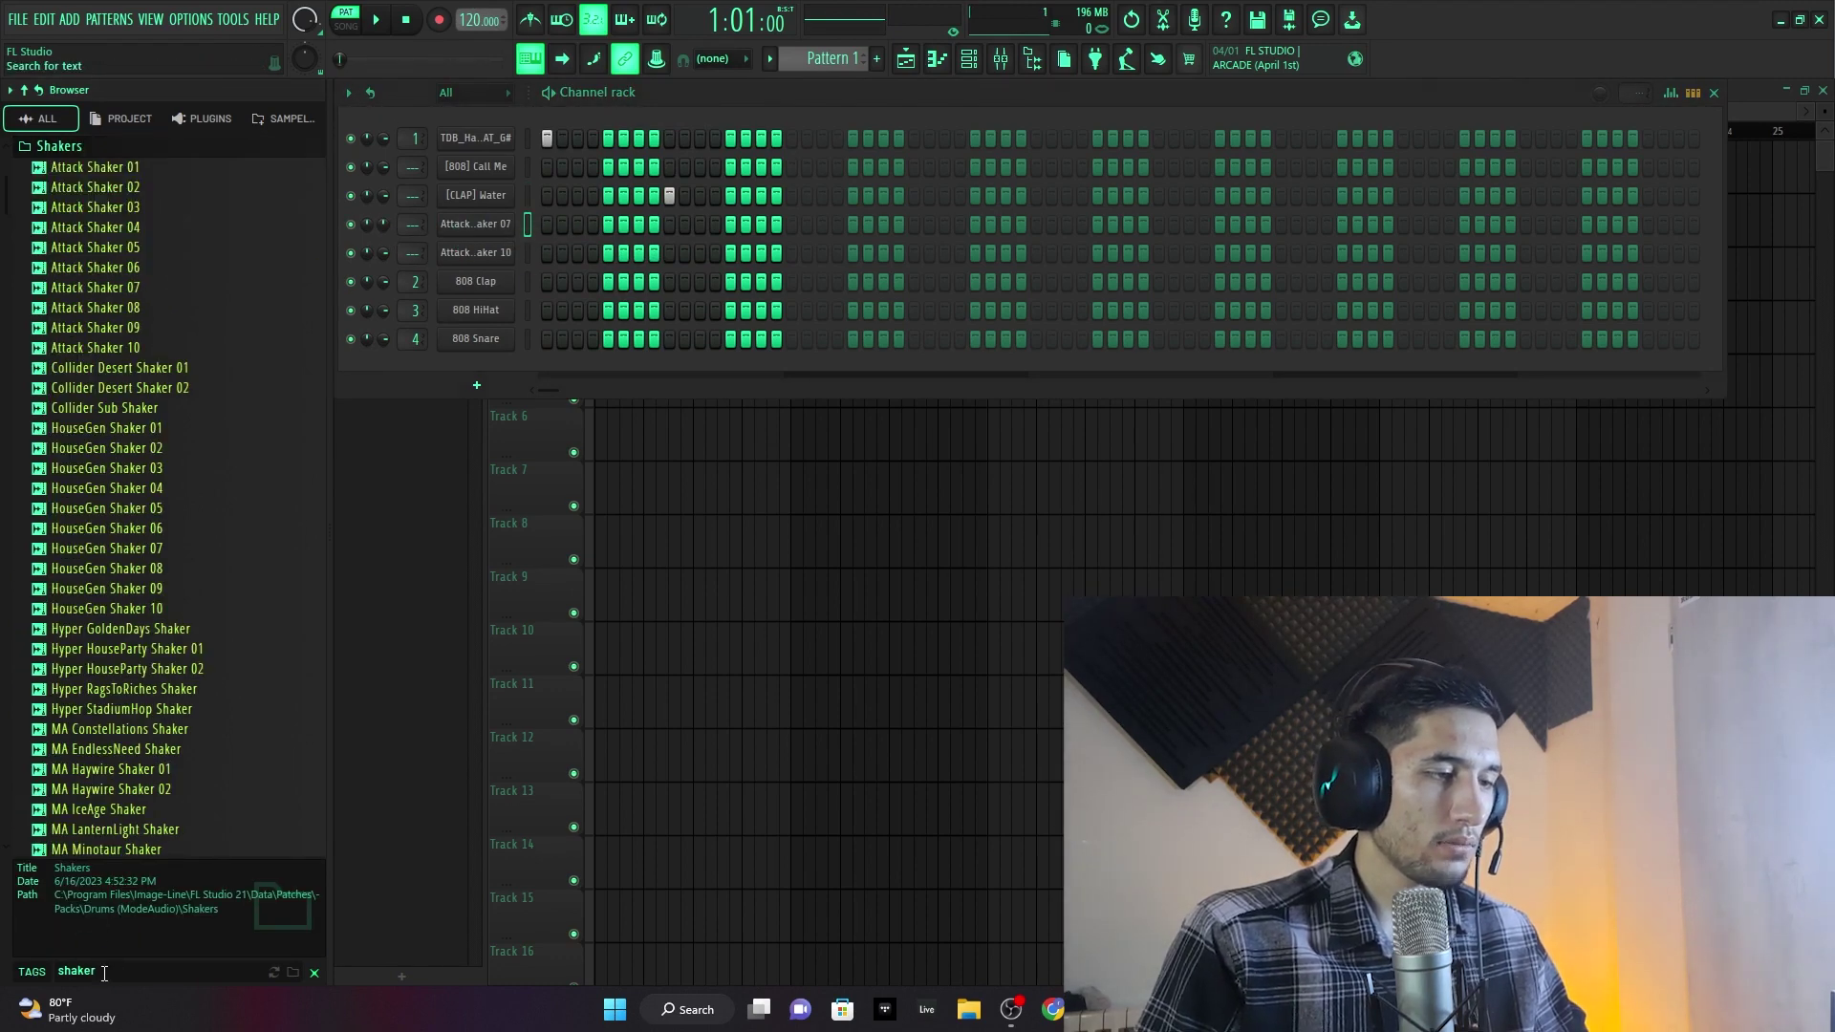
pyautogui.write('snare')
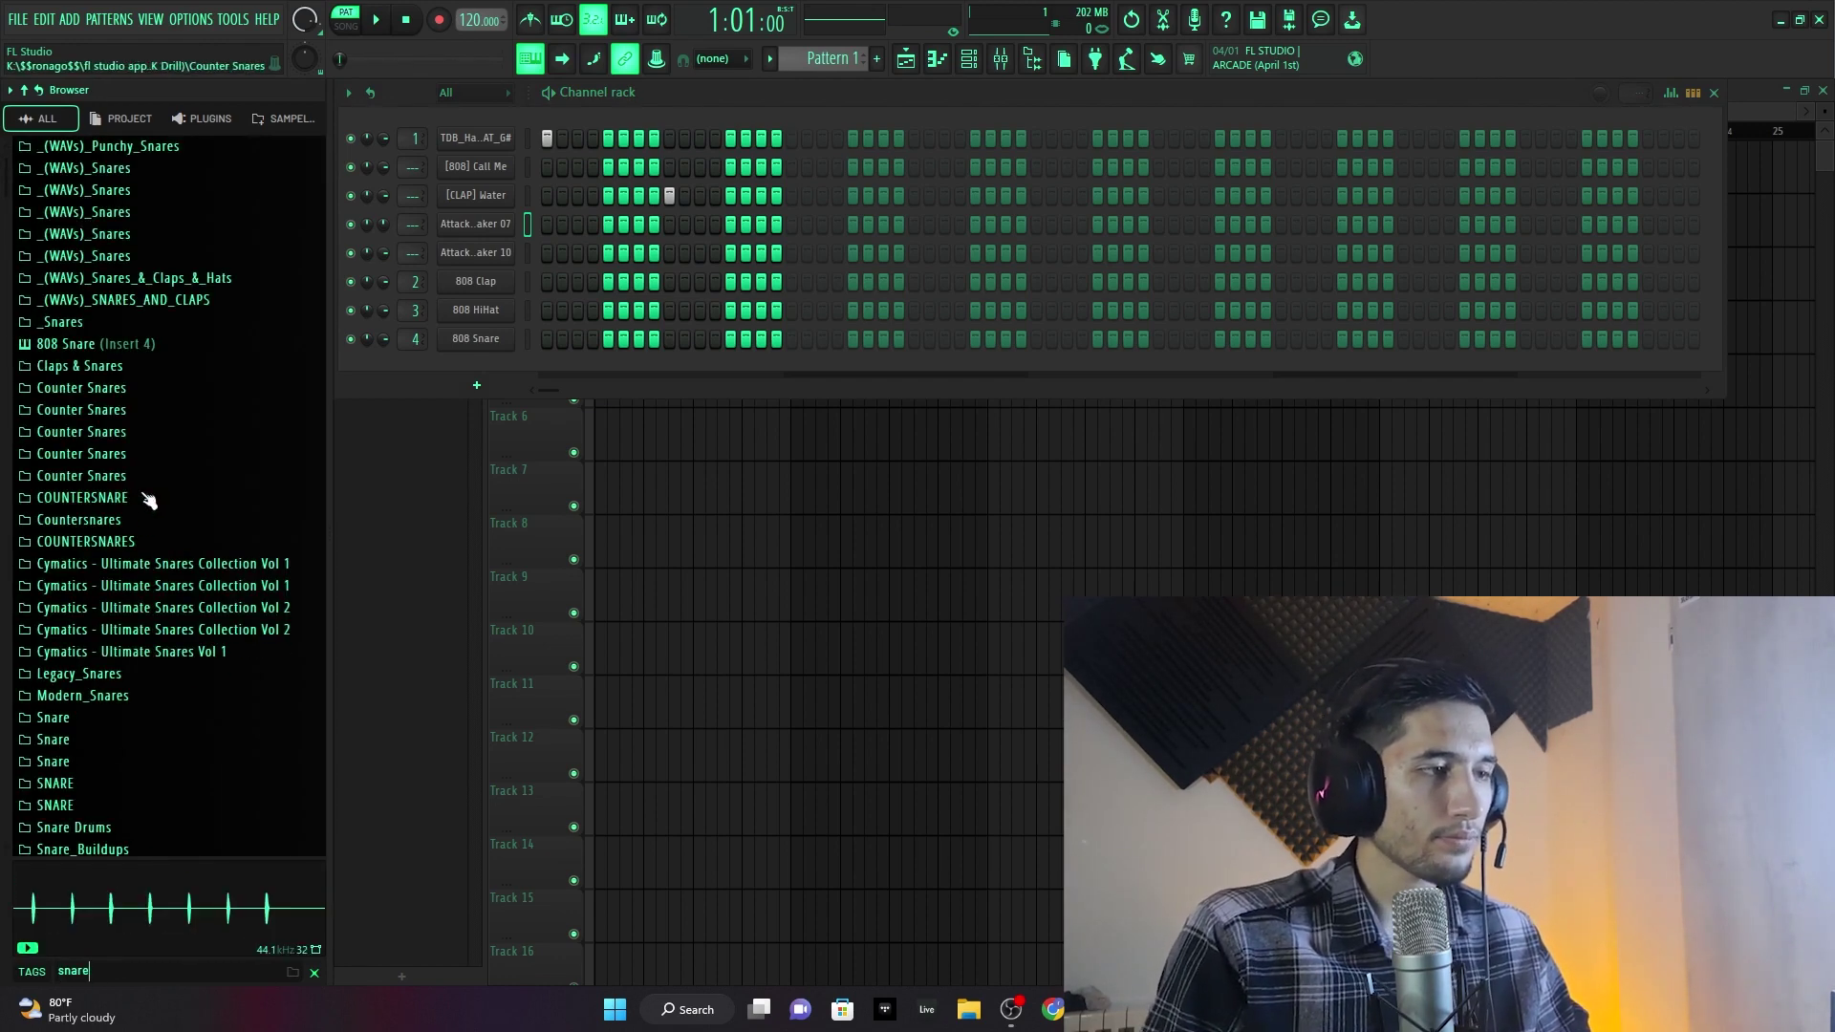
pyautogui.click(113, 476)
pyautogui.click(138, 505)
pyautogui.click(187, 484)
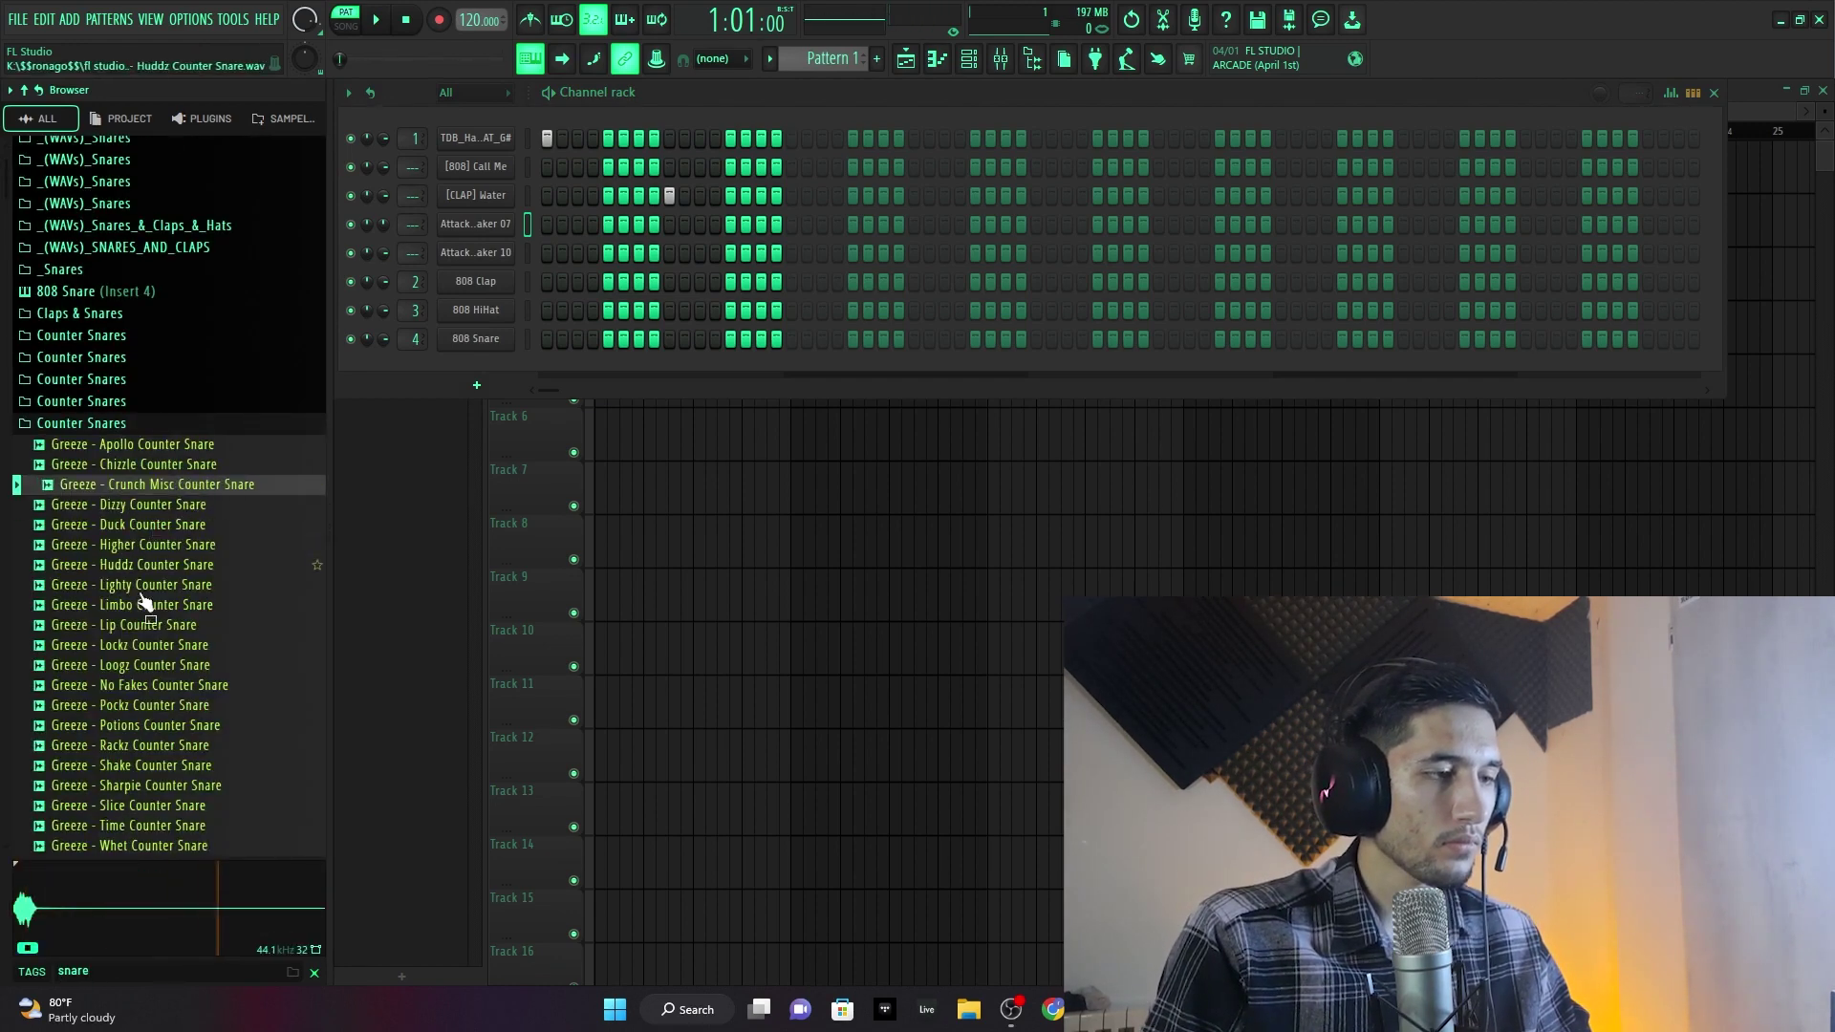
pyautogui.click(145, 605)
pyautogui.click(178, 625)
pyautogui.click(180, 612)
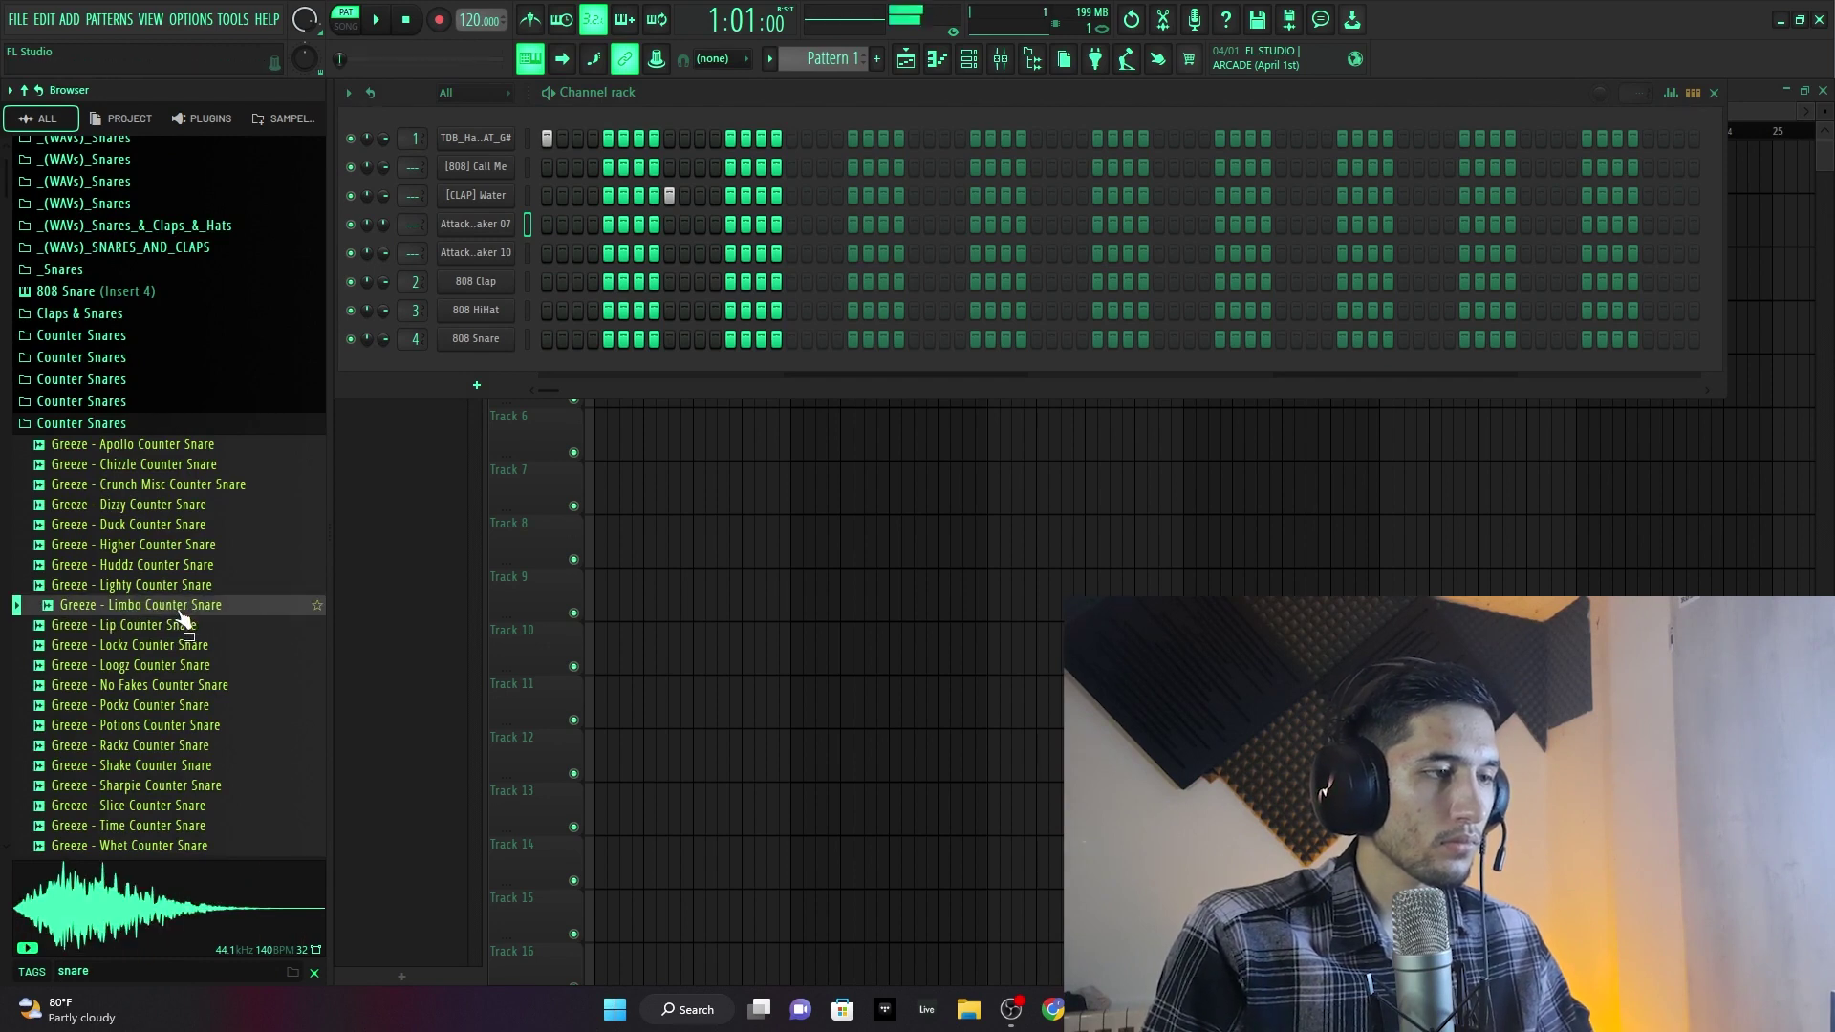
pyautogui.click(180, 626)
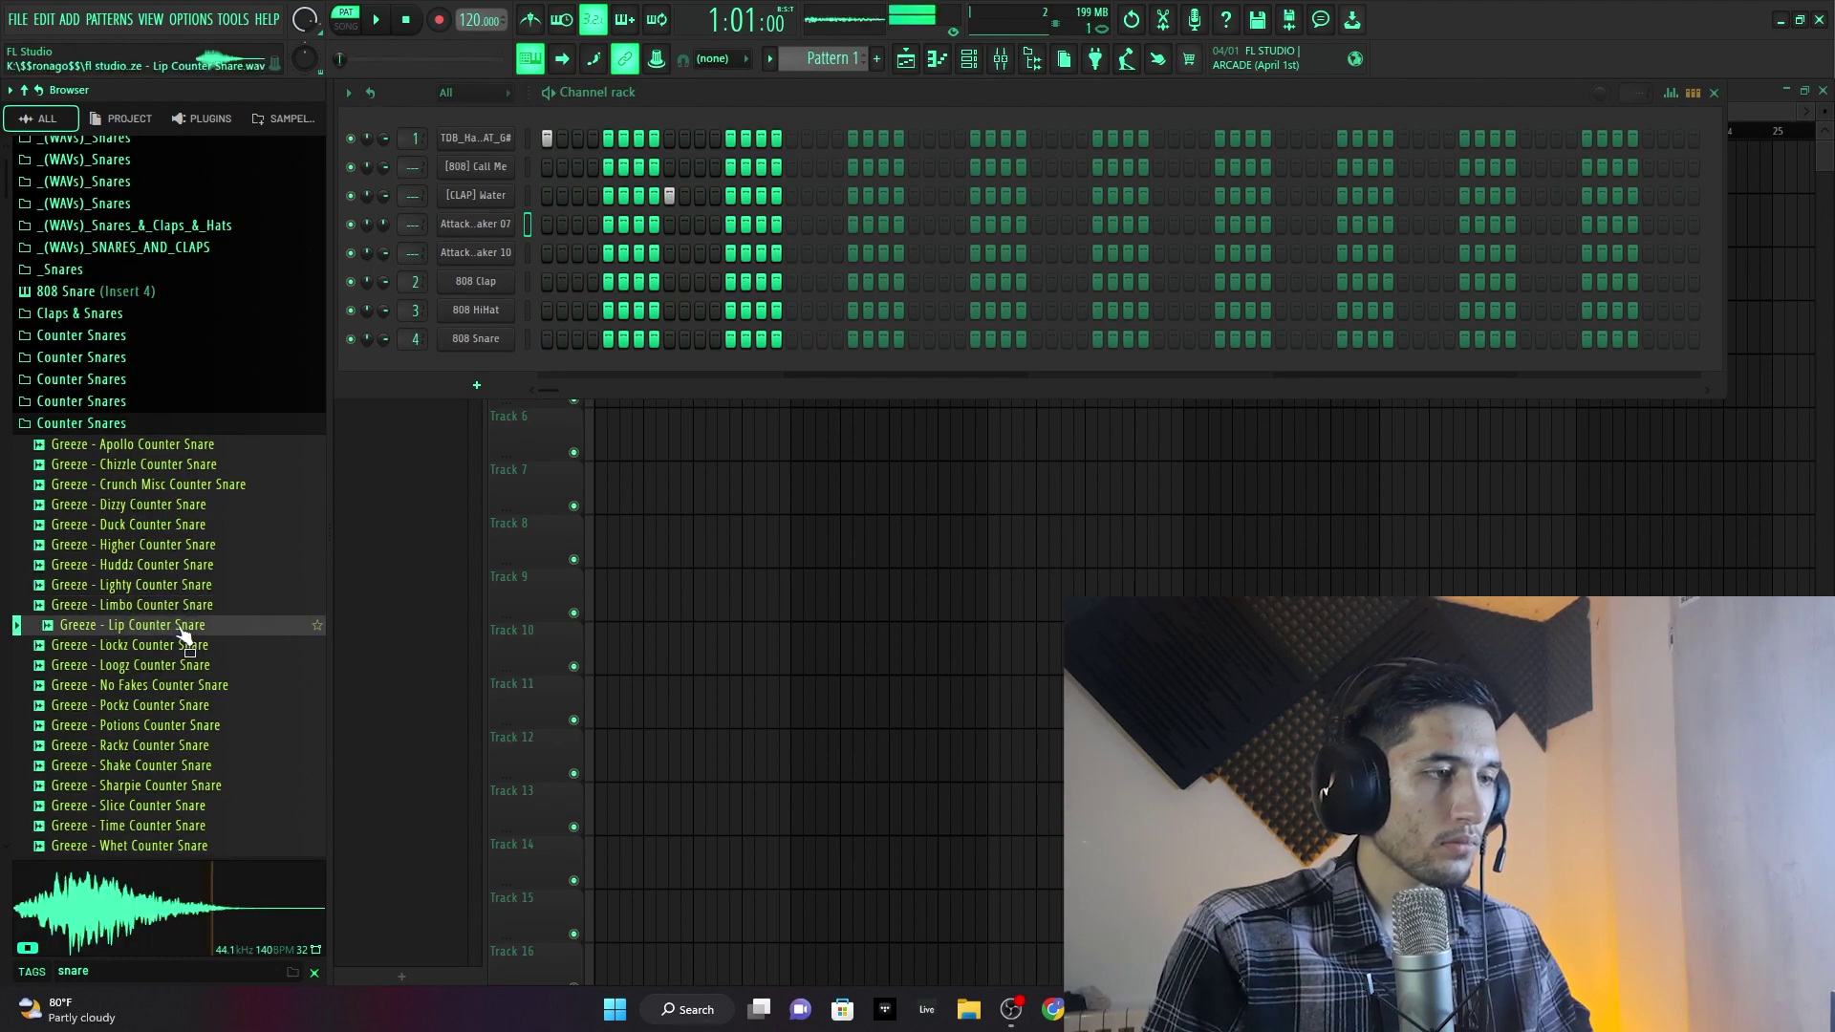
pyautogui.click(190, 609)
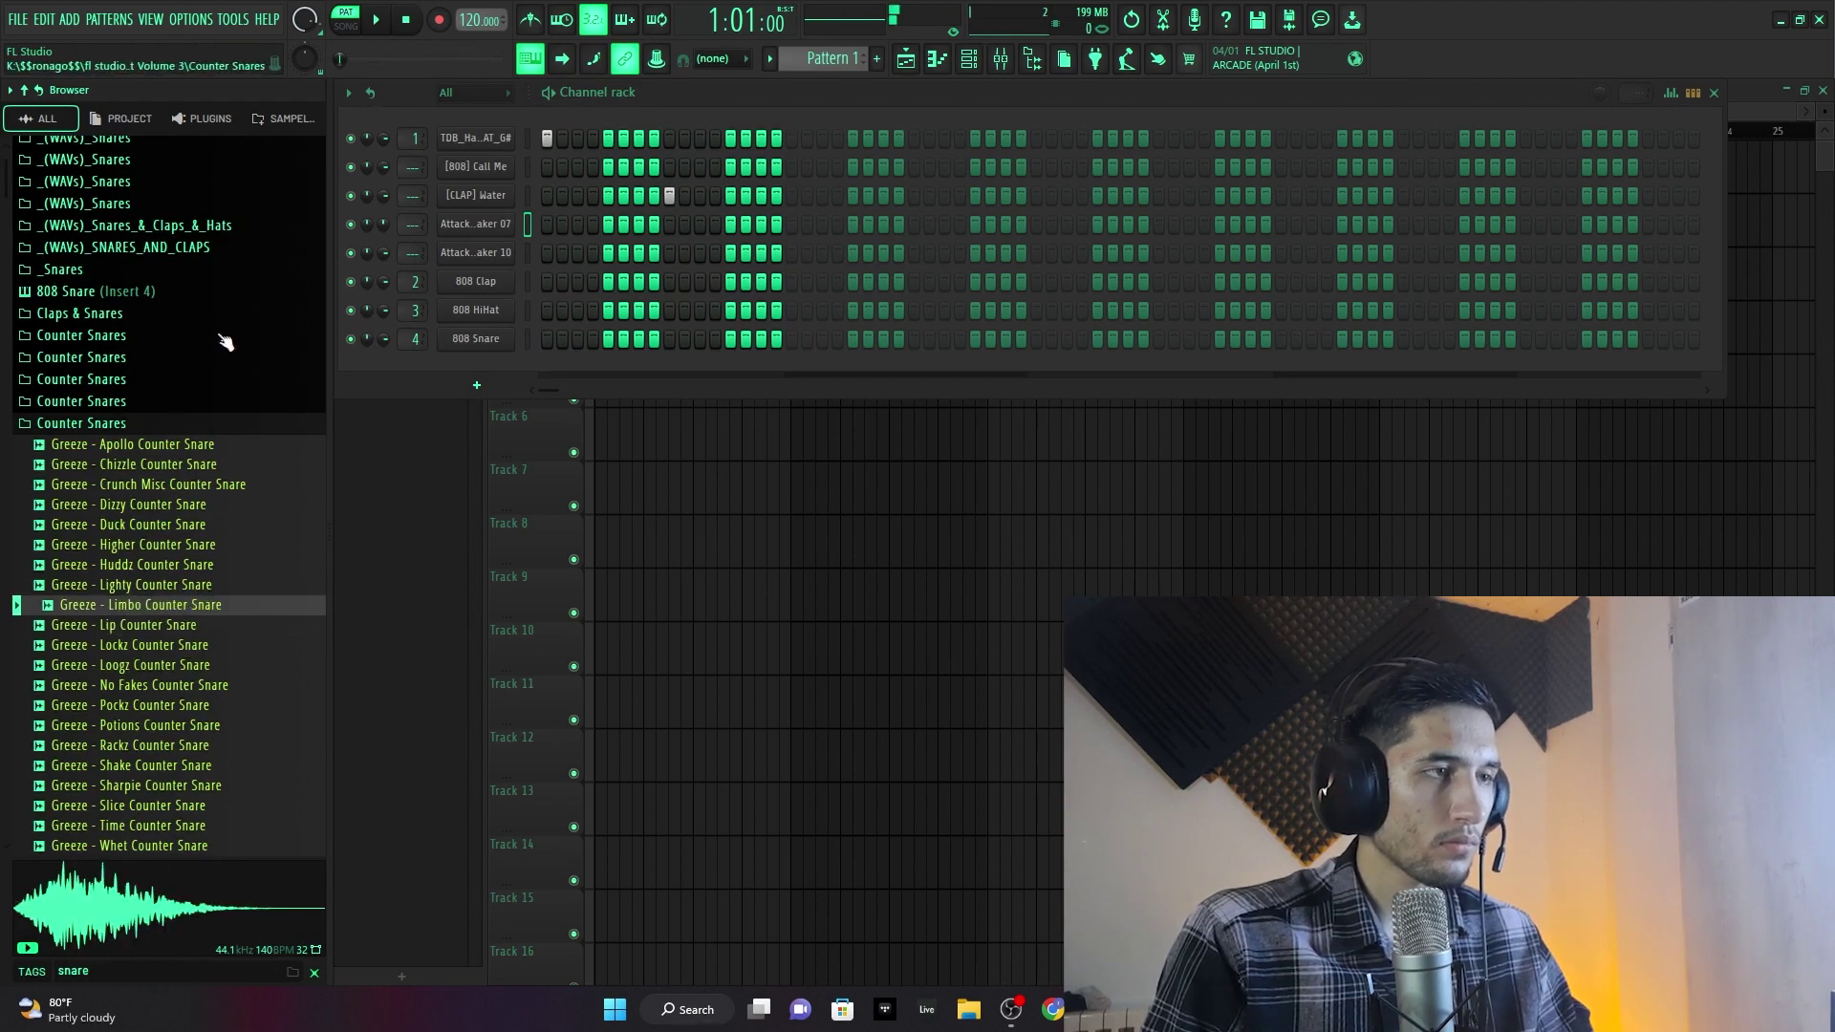
# - Audition one-shots from the Claps & Snares folder, including Faith_Clap_Oneshot_01, and preview Attack Snare 46
pyautogui.click(107, 315)
pyautogui.click(129, 394)
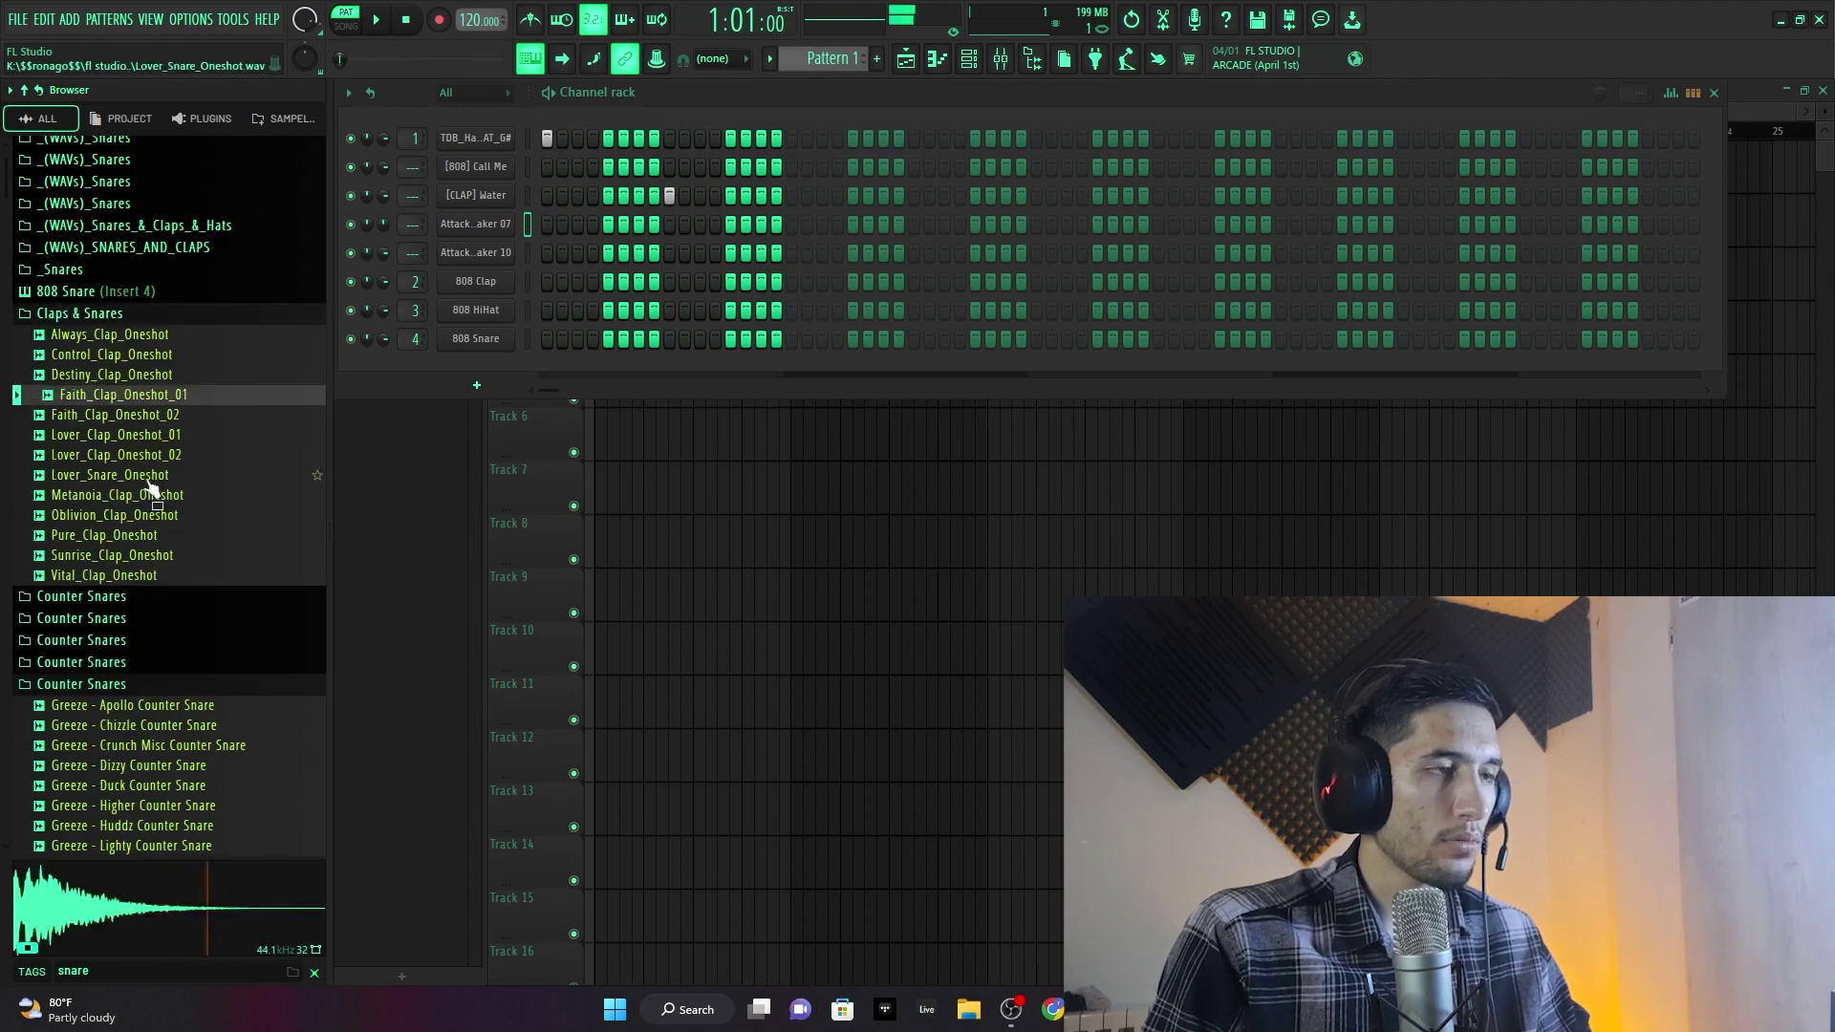
pyautogui.click(113, 458)
pyautogui.scroll(-20, 2, 506)
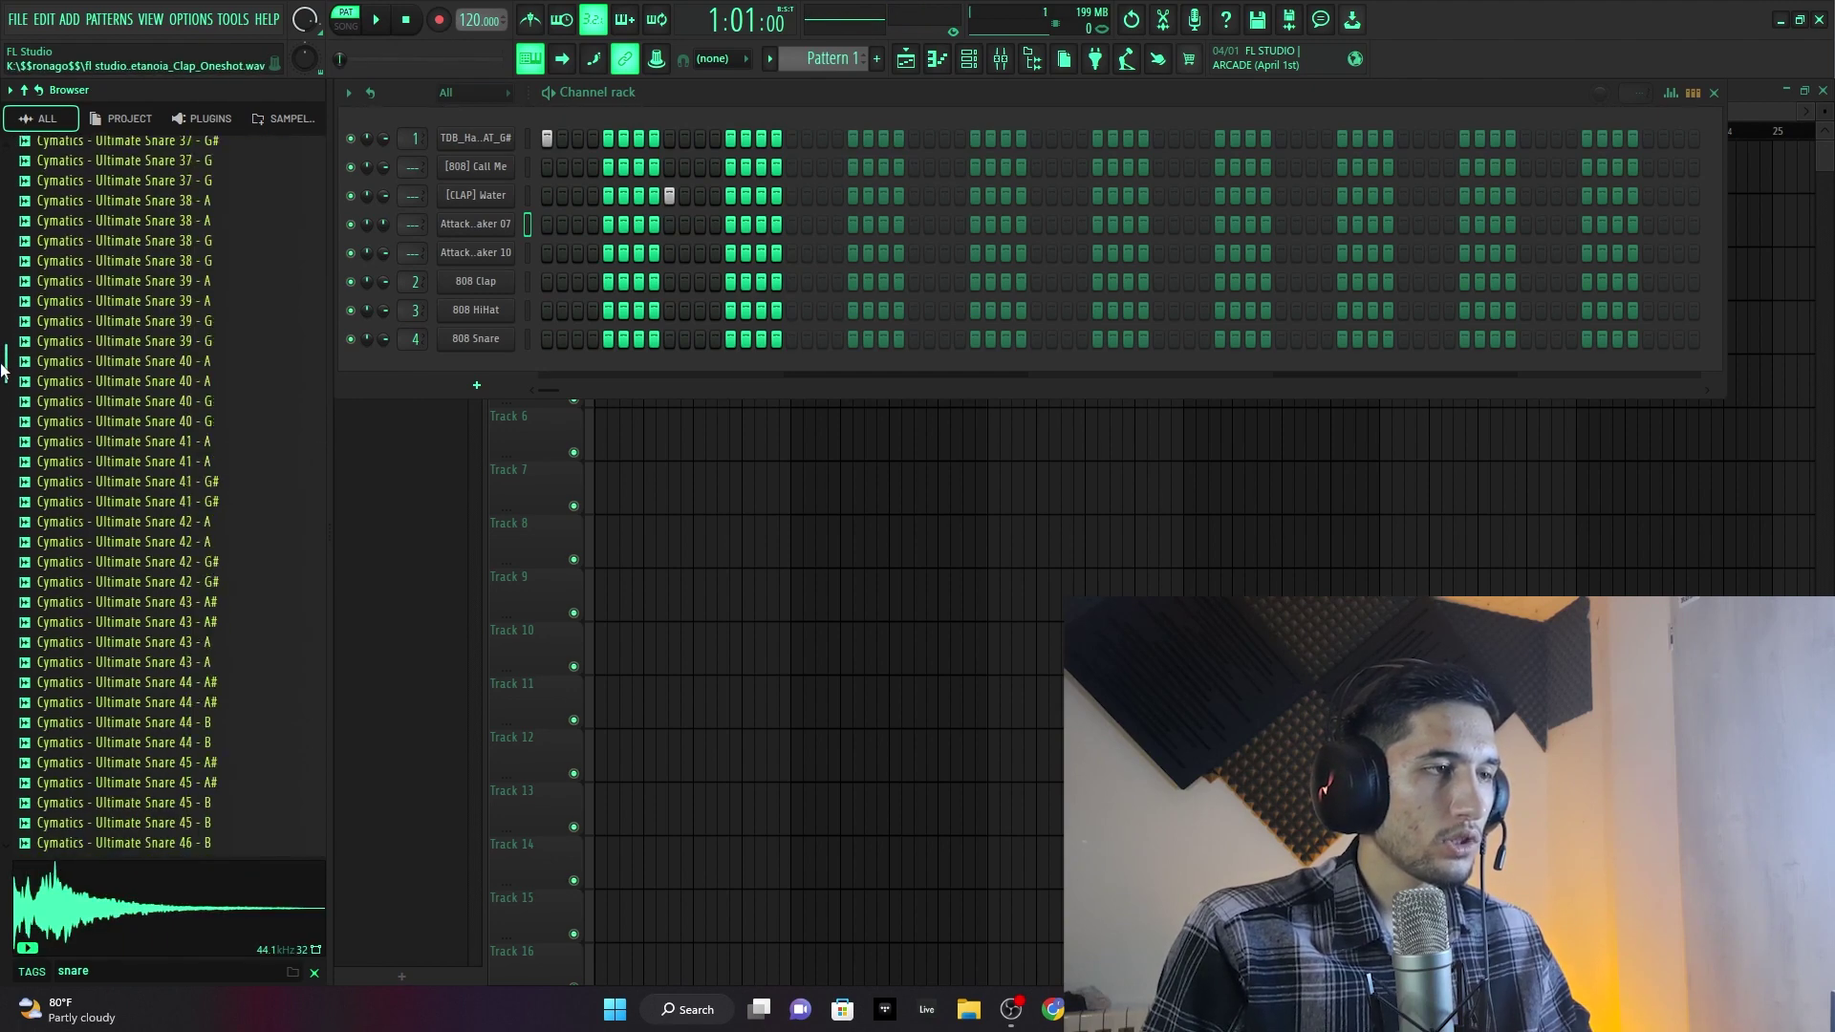
pyautogui.click(182, 409)
pyautogui.click(145, 325)
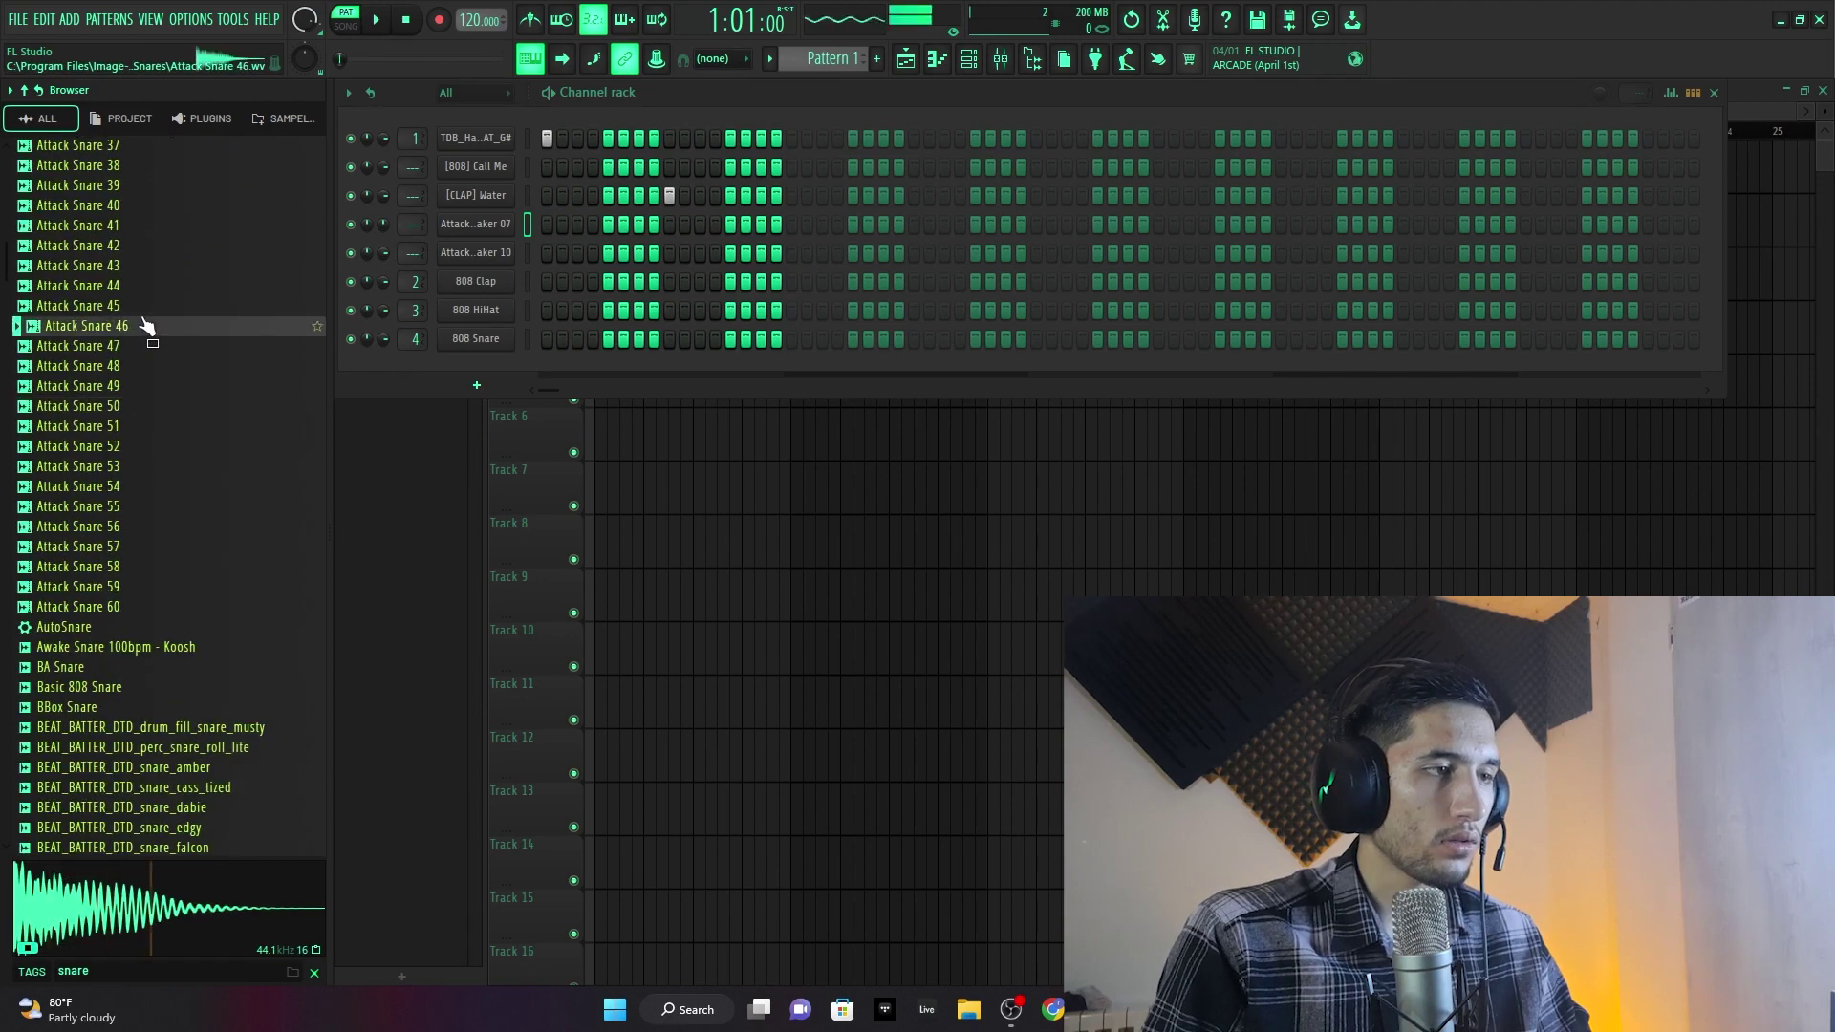
# - Preview the Cymatics - Ultimate Snare samples numbered 38 to 40
pyautogui.moveTo(5, 267)
pyautogui.mouseDown()
pyautogui.moveTo(3, 397)
pyautogui.moveTo(5, 370)
pyautogui.mouseUp()
pyautogui.click(106, 353)
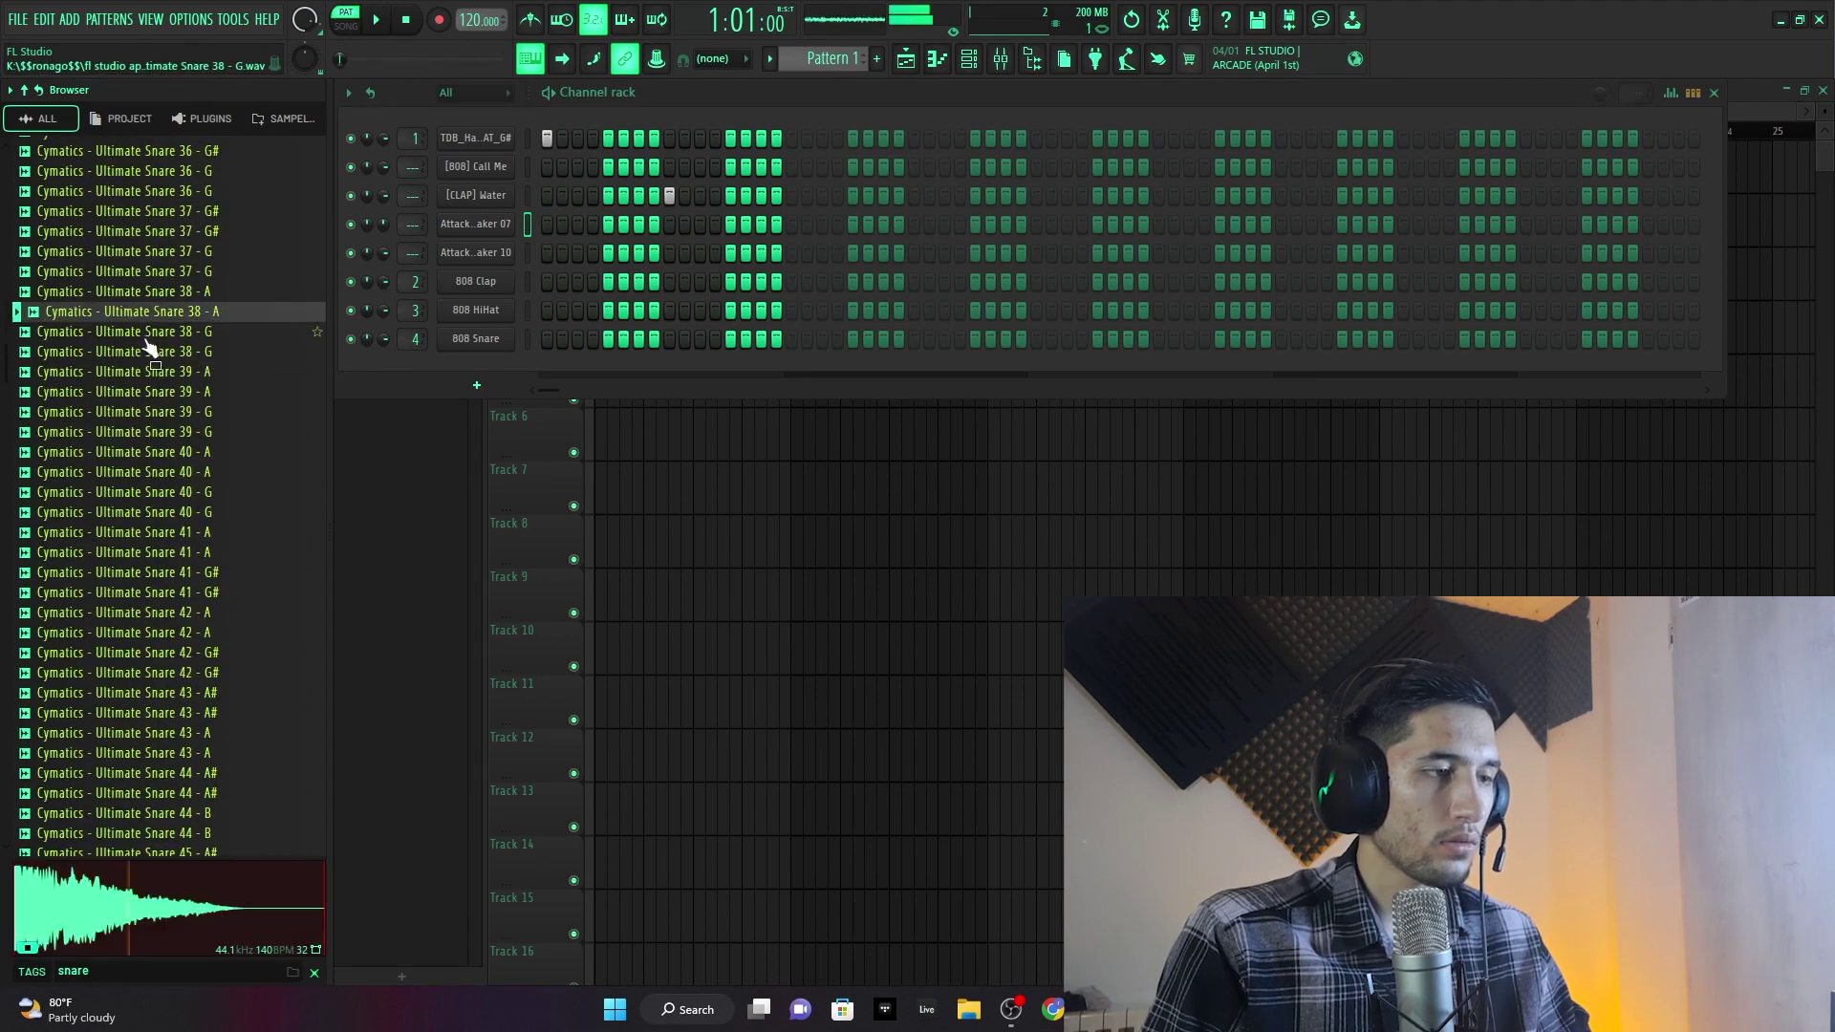
pyautogui.click(143, 371)
pyautogui.click(191, 411)
pyautogui.click(205, 452)
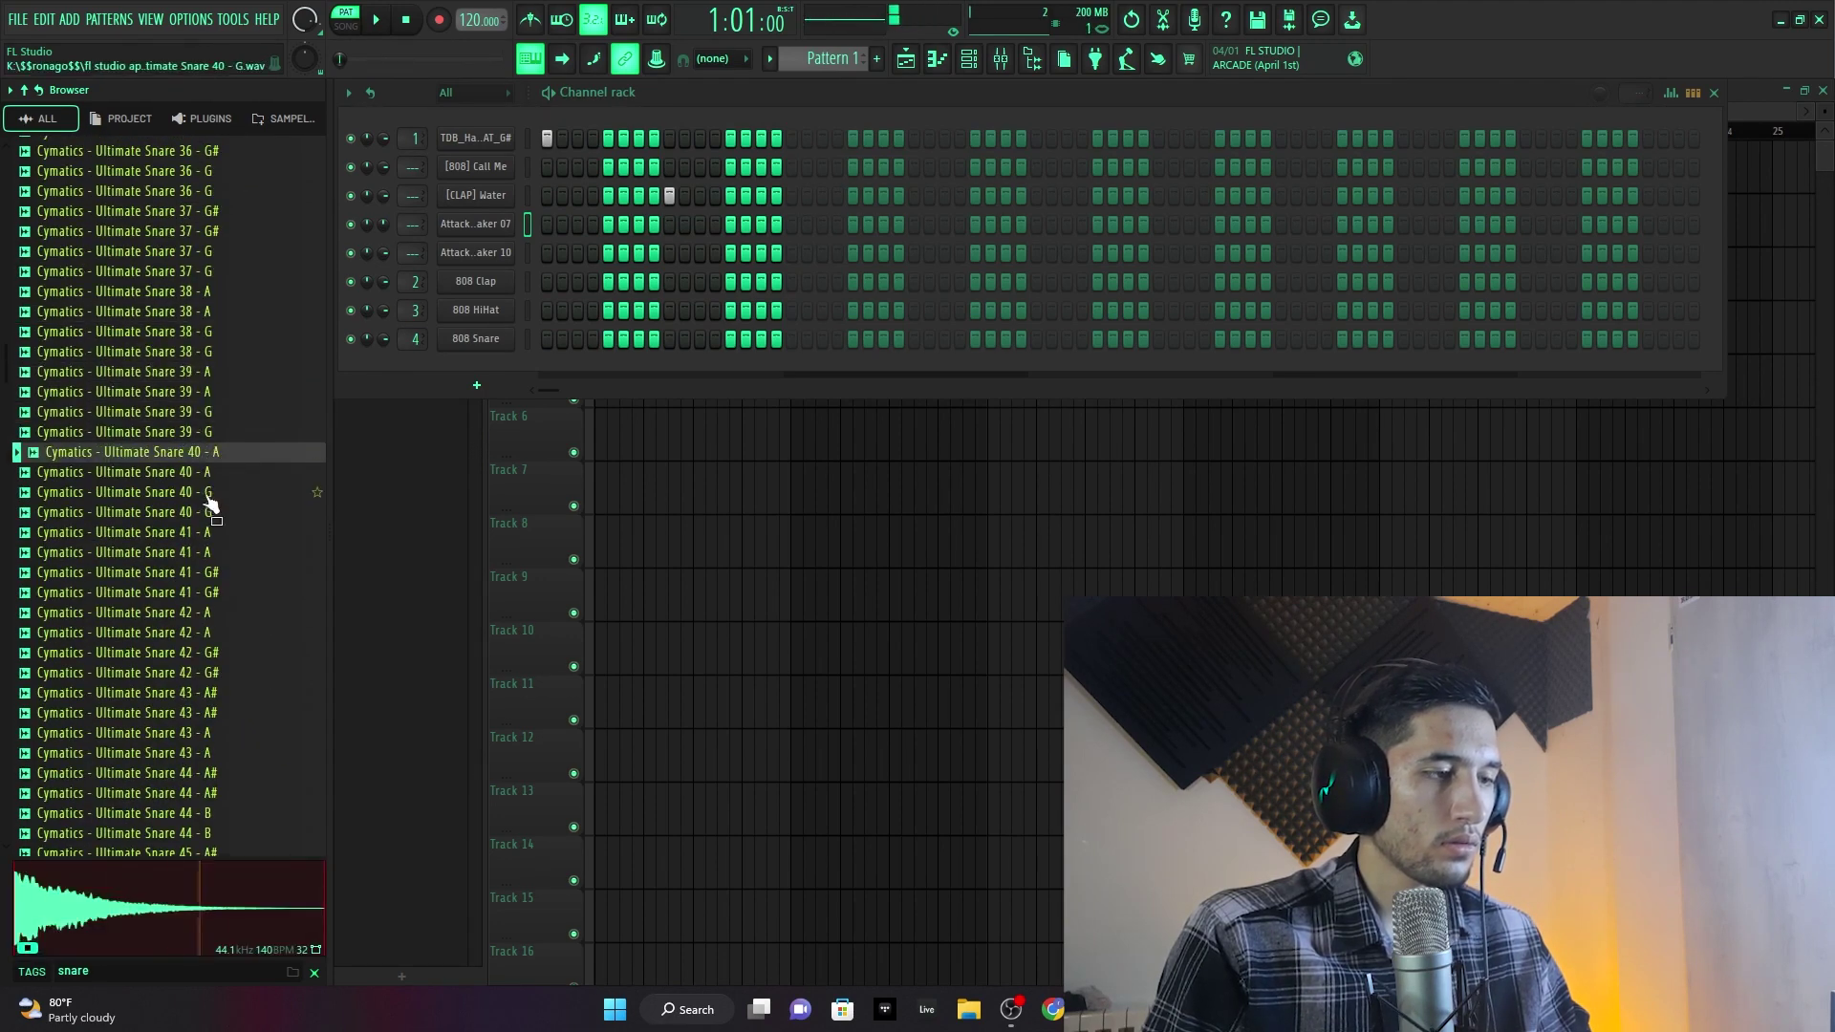
pyautogui.click(205, 513)
# - Audition the Cymatics - Ultimate Snare samples backwards through the list from number 37 to number 34
pyautogui.click(206, 252)
pyautogui.click(204, 212)
pyautogui.press('Up')
pyautogui.press('Up')
pyautogui.press('Up')
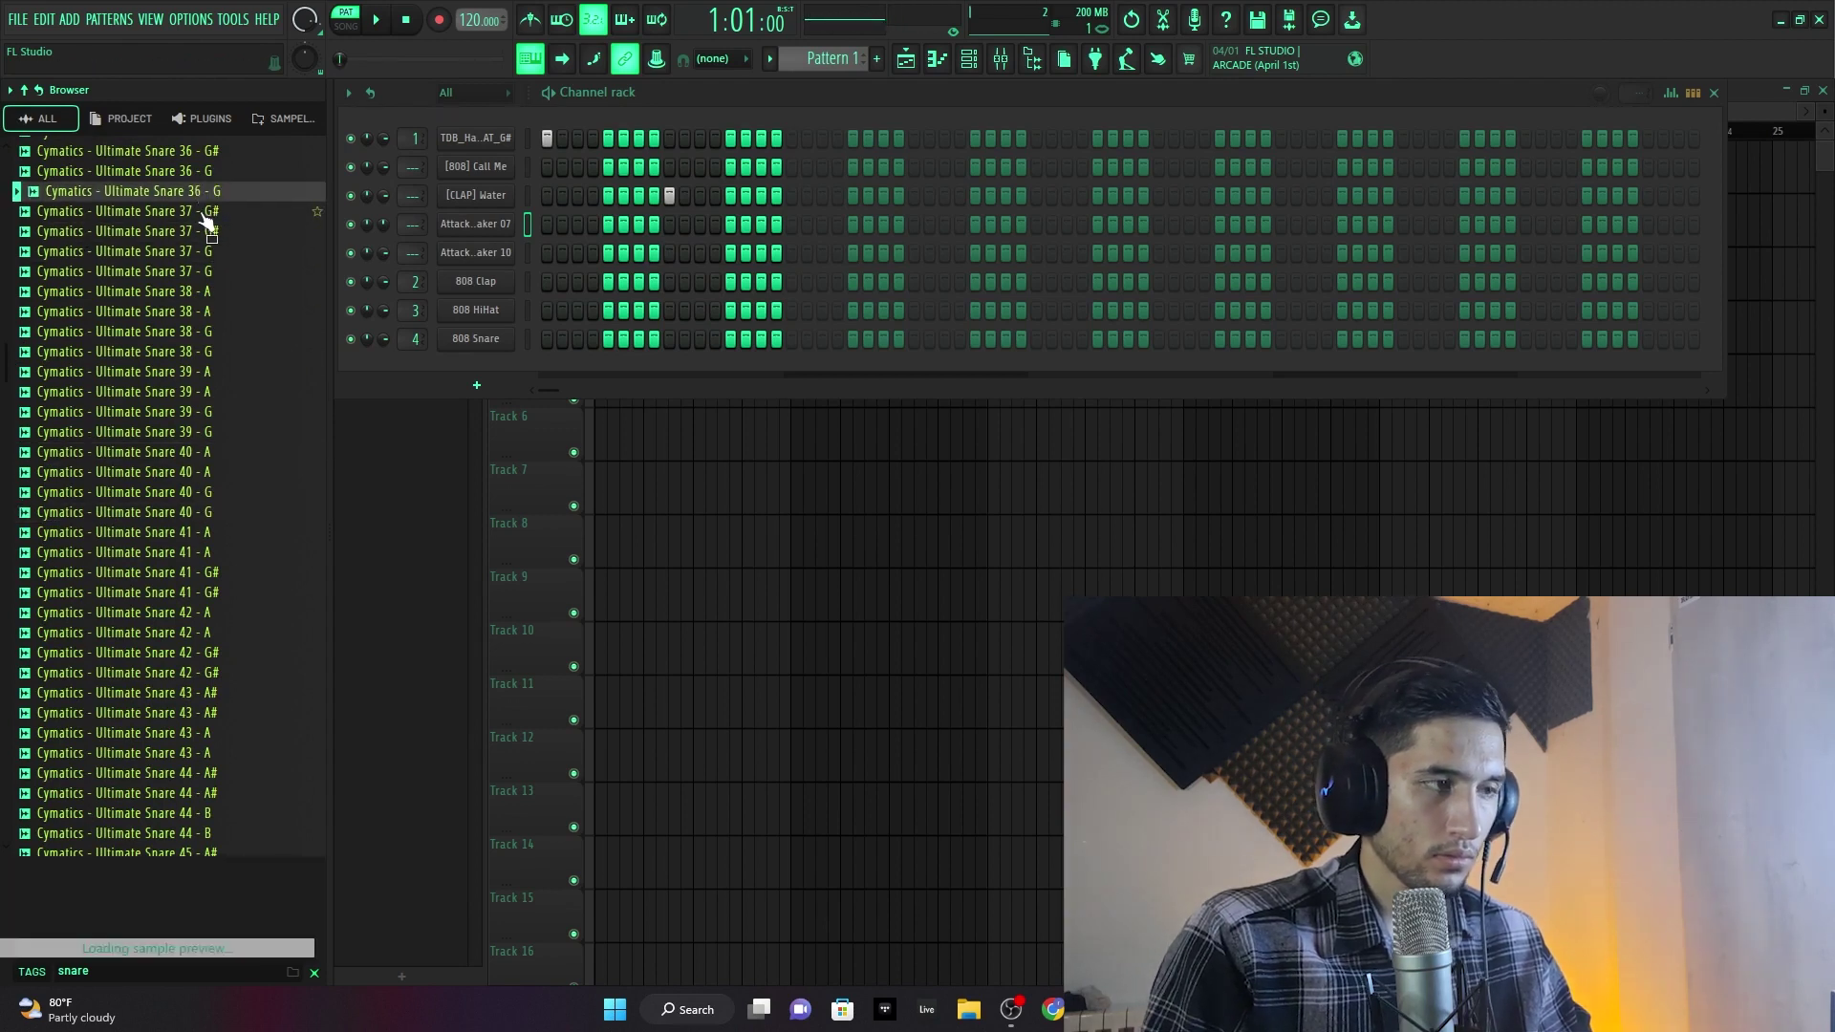
pyautogui.press('Up')
pyautogui.press('Up')
pyautogui.press('Up')
pyautogui.press('Up')
pyautogui.press('Up')
pyautogui.press('Up')
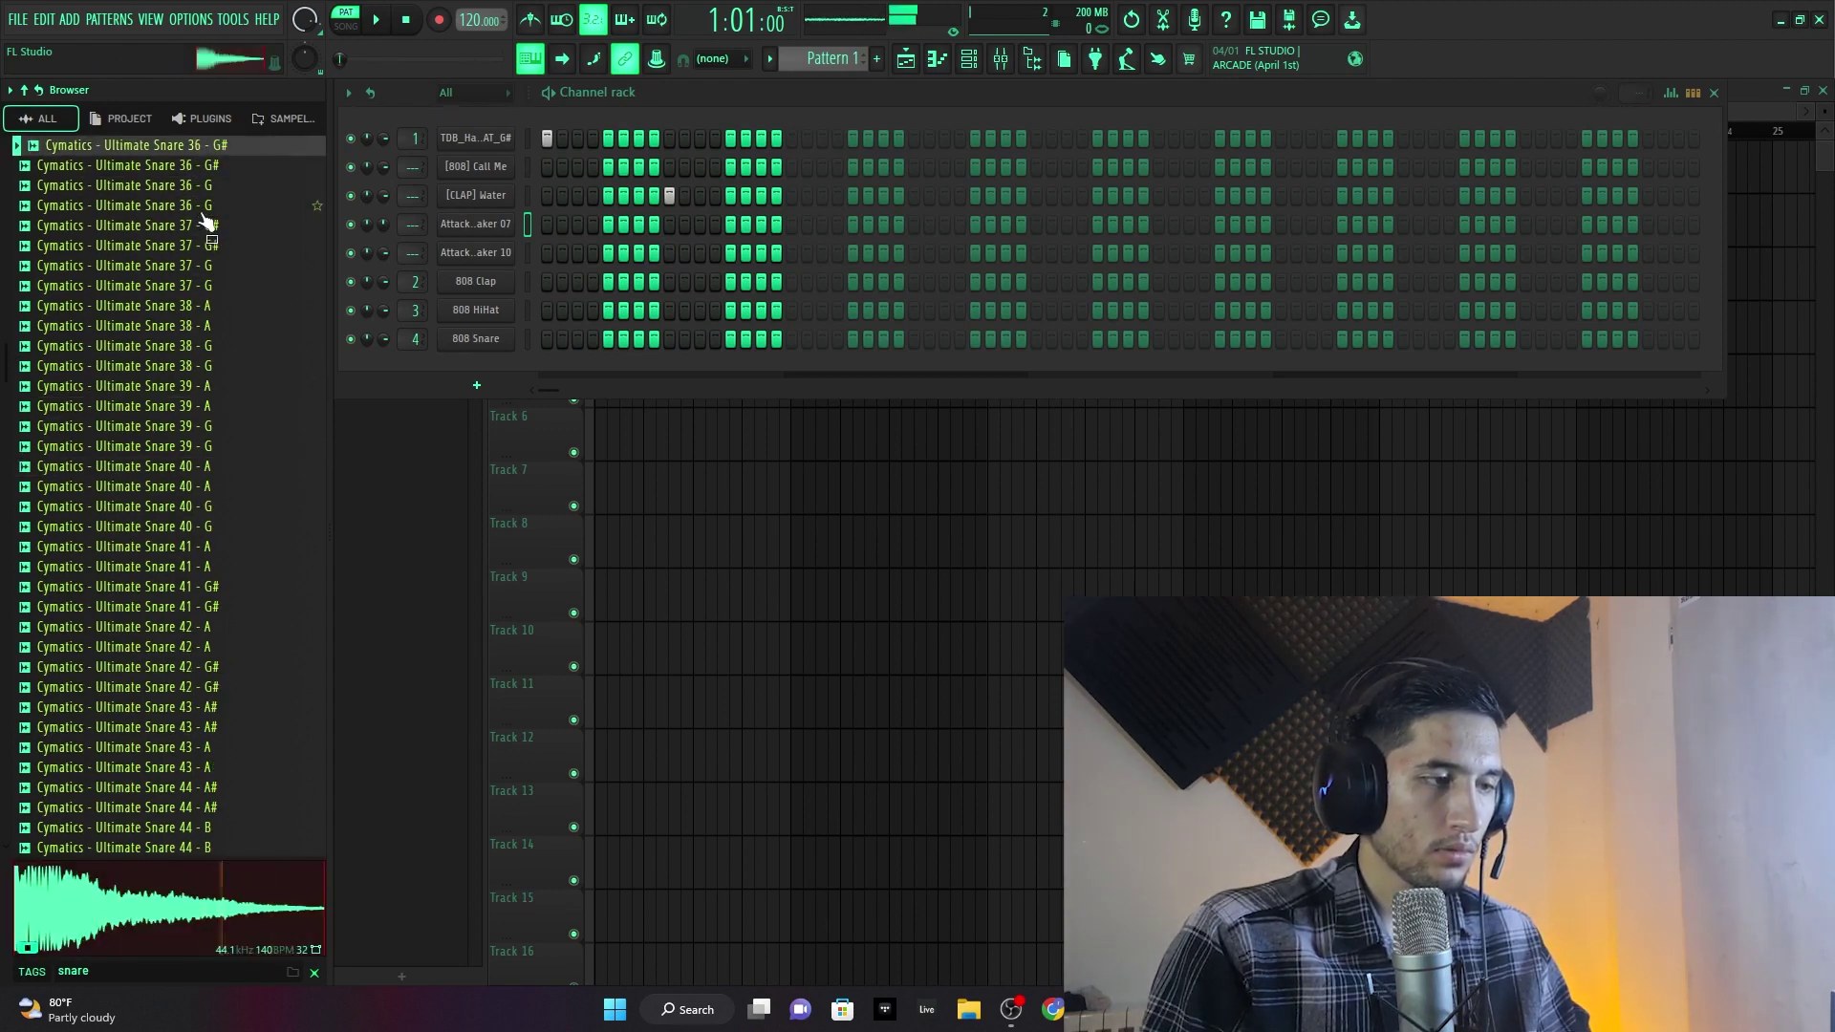
pyautogui.press('Up')
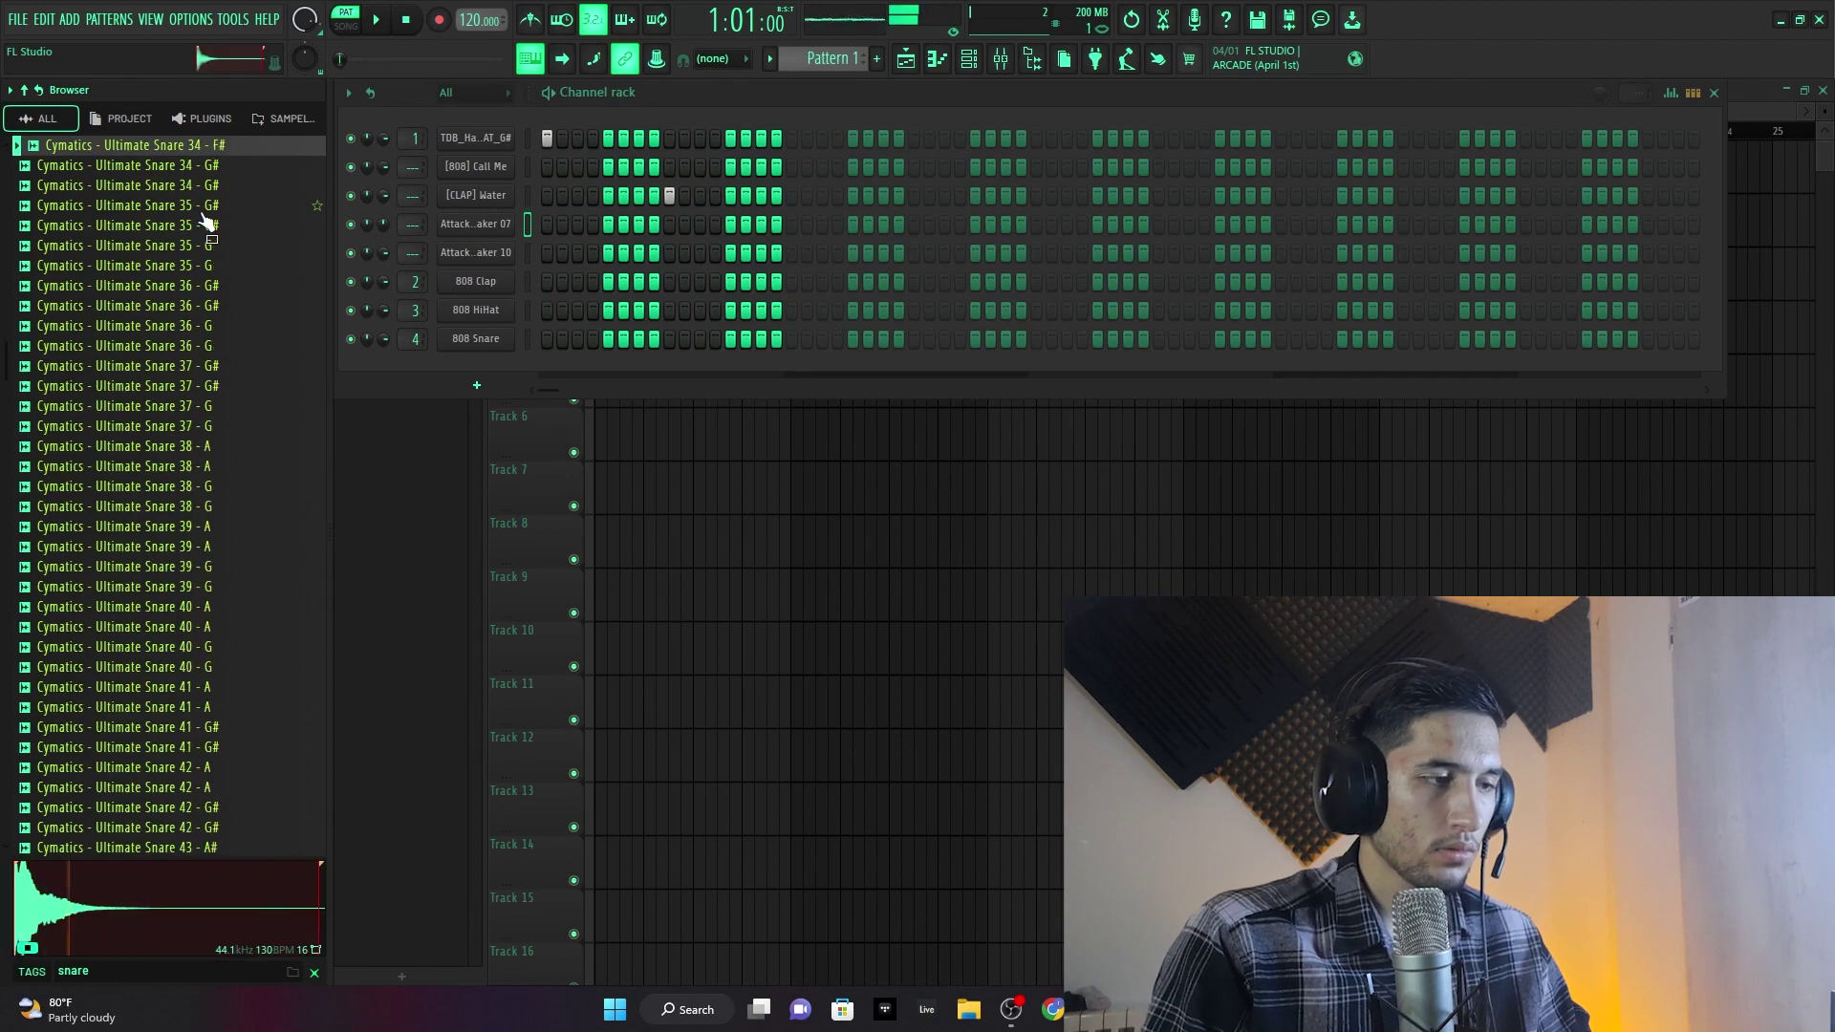
# - Clear the snare search, collapse the drill folder and expand the TRAP folder in the sample library
pyautogui.moveTo(7, 361); pyautogui.dragTo(6, 156)
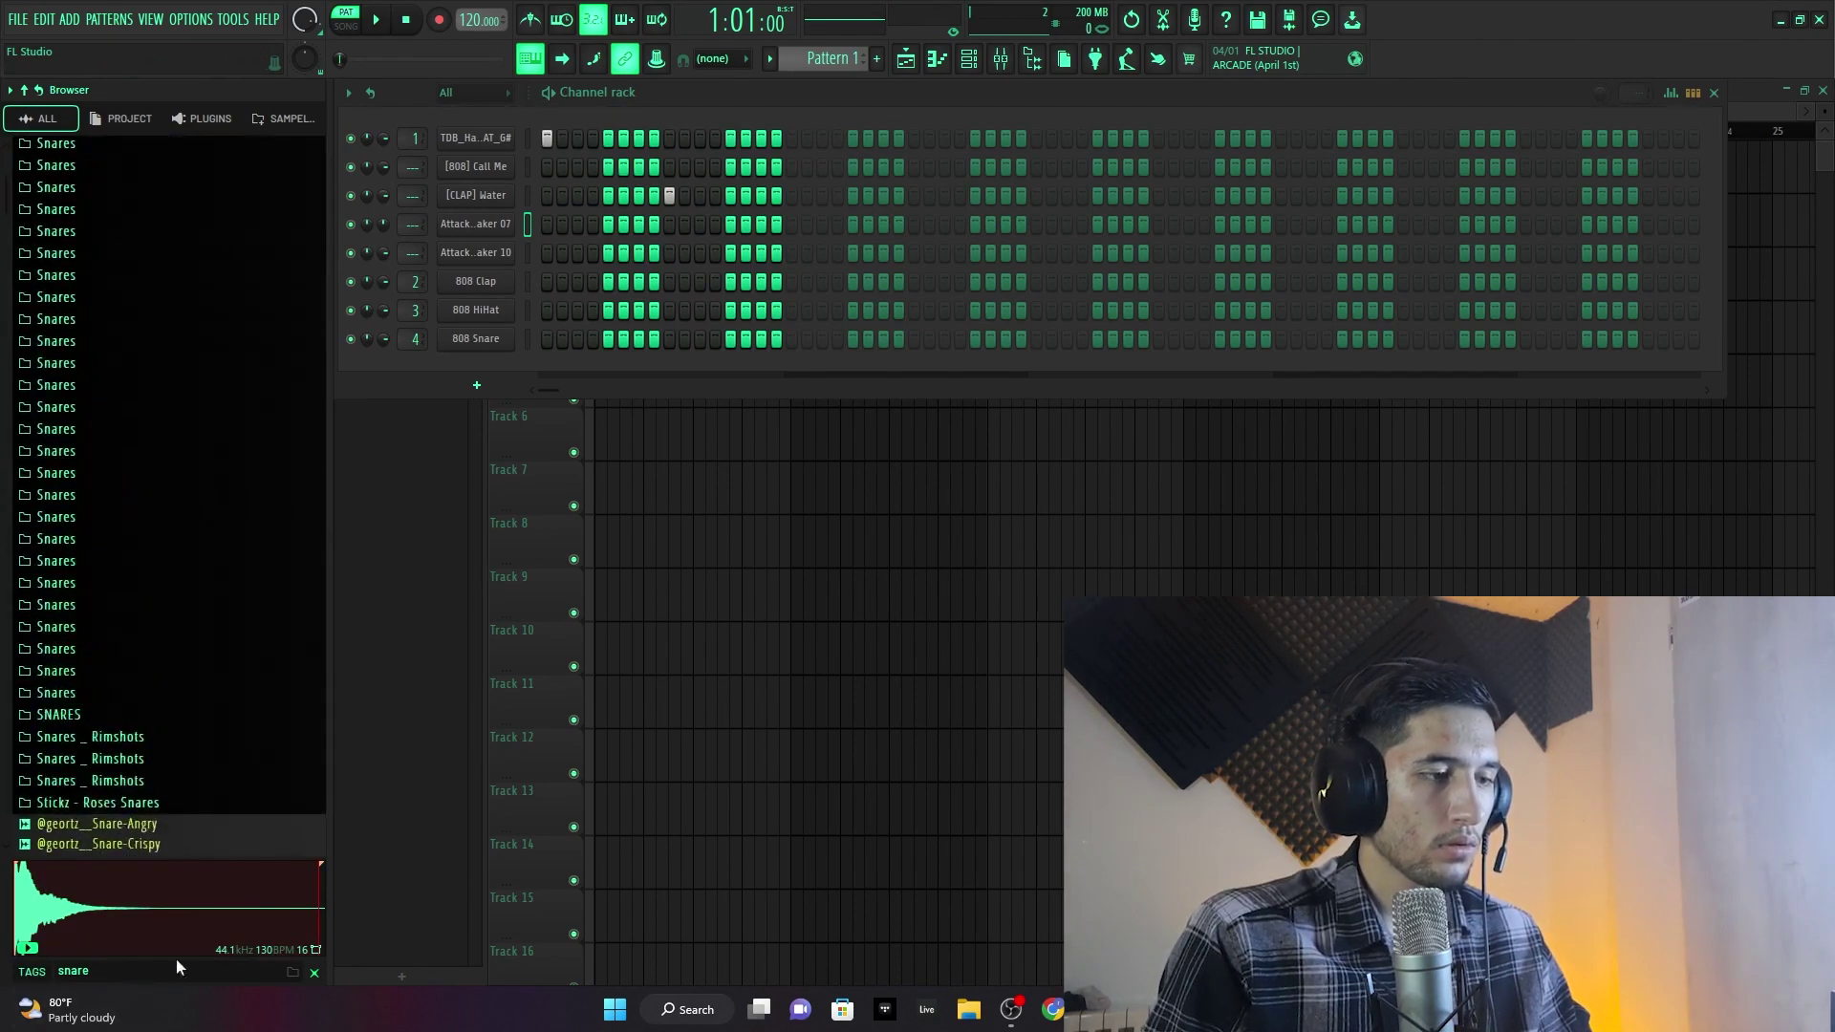
pyautogui.click(315, 973)
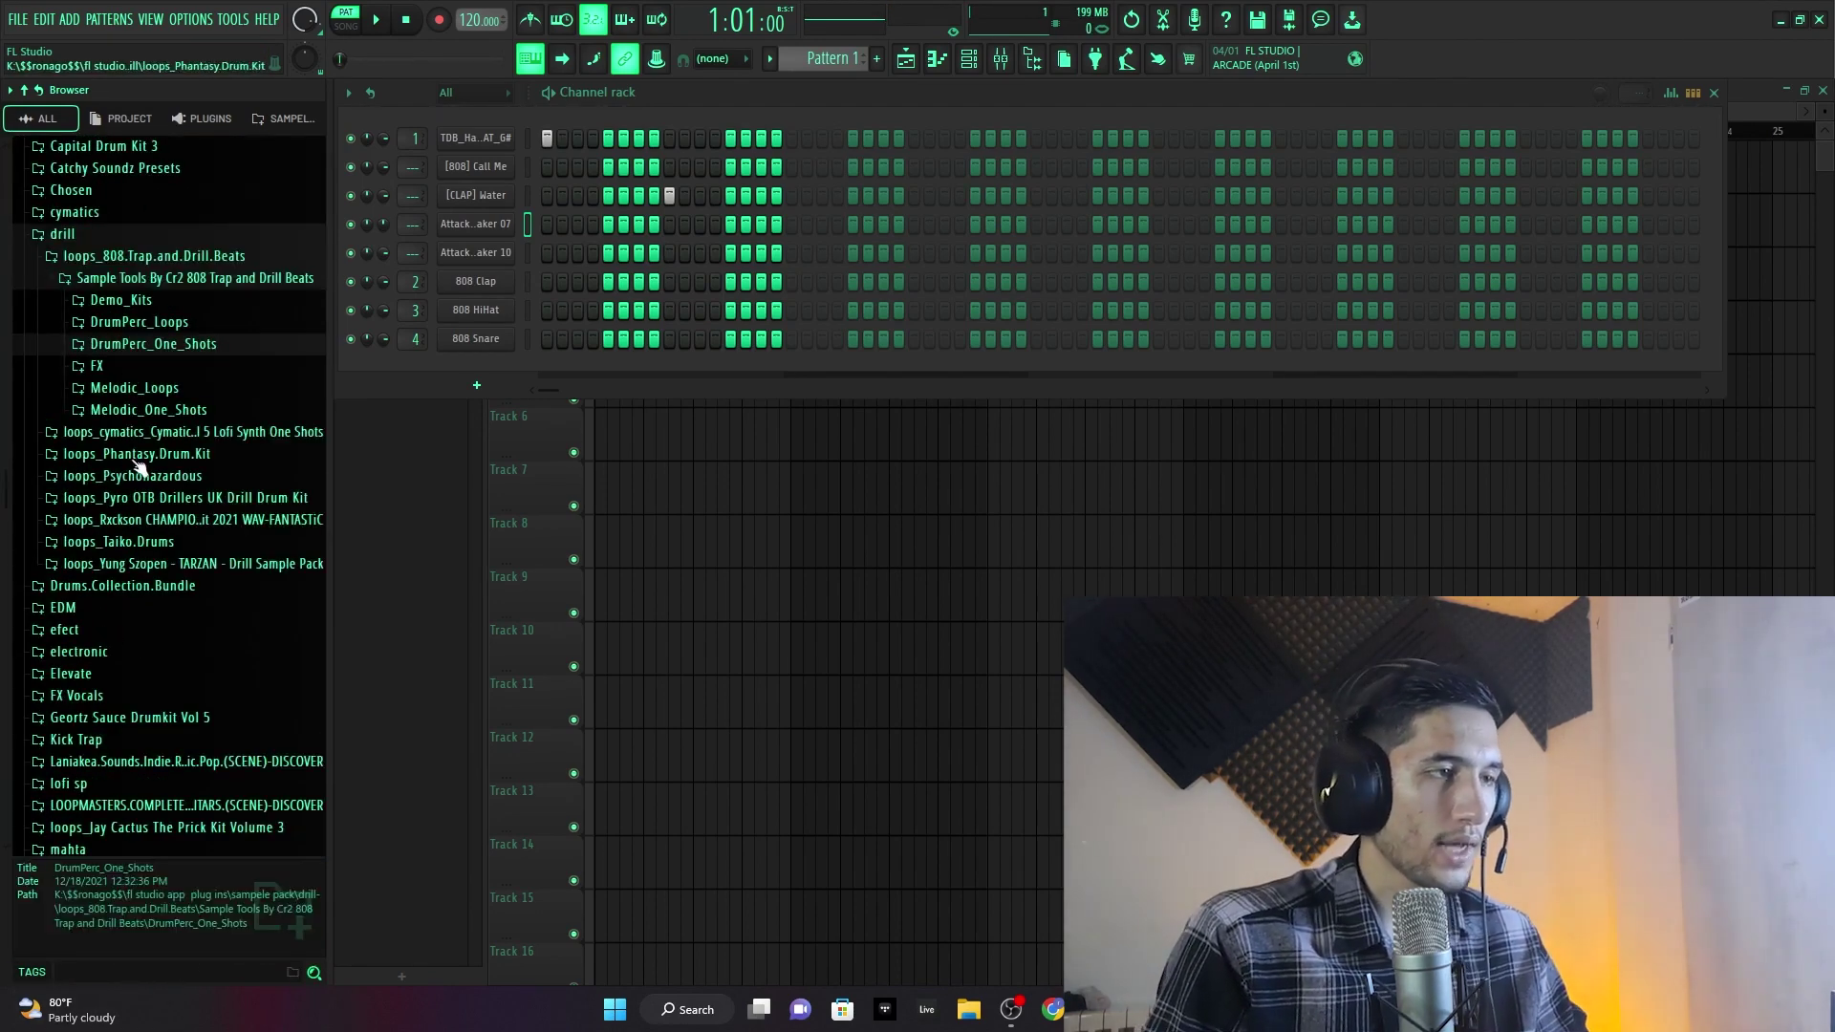
pyautogui.click(209, 239)
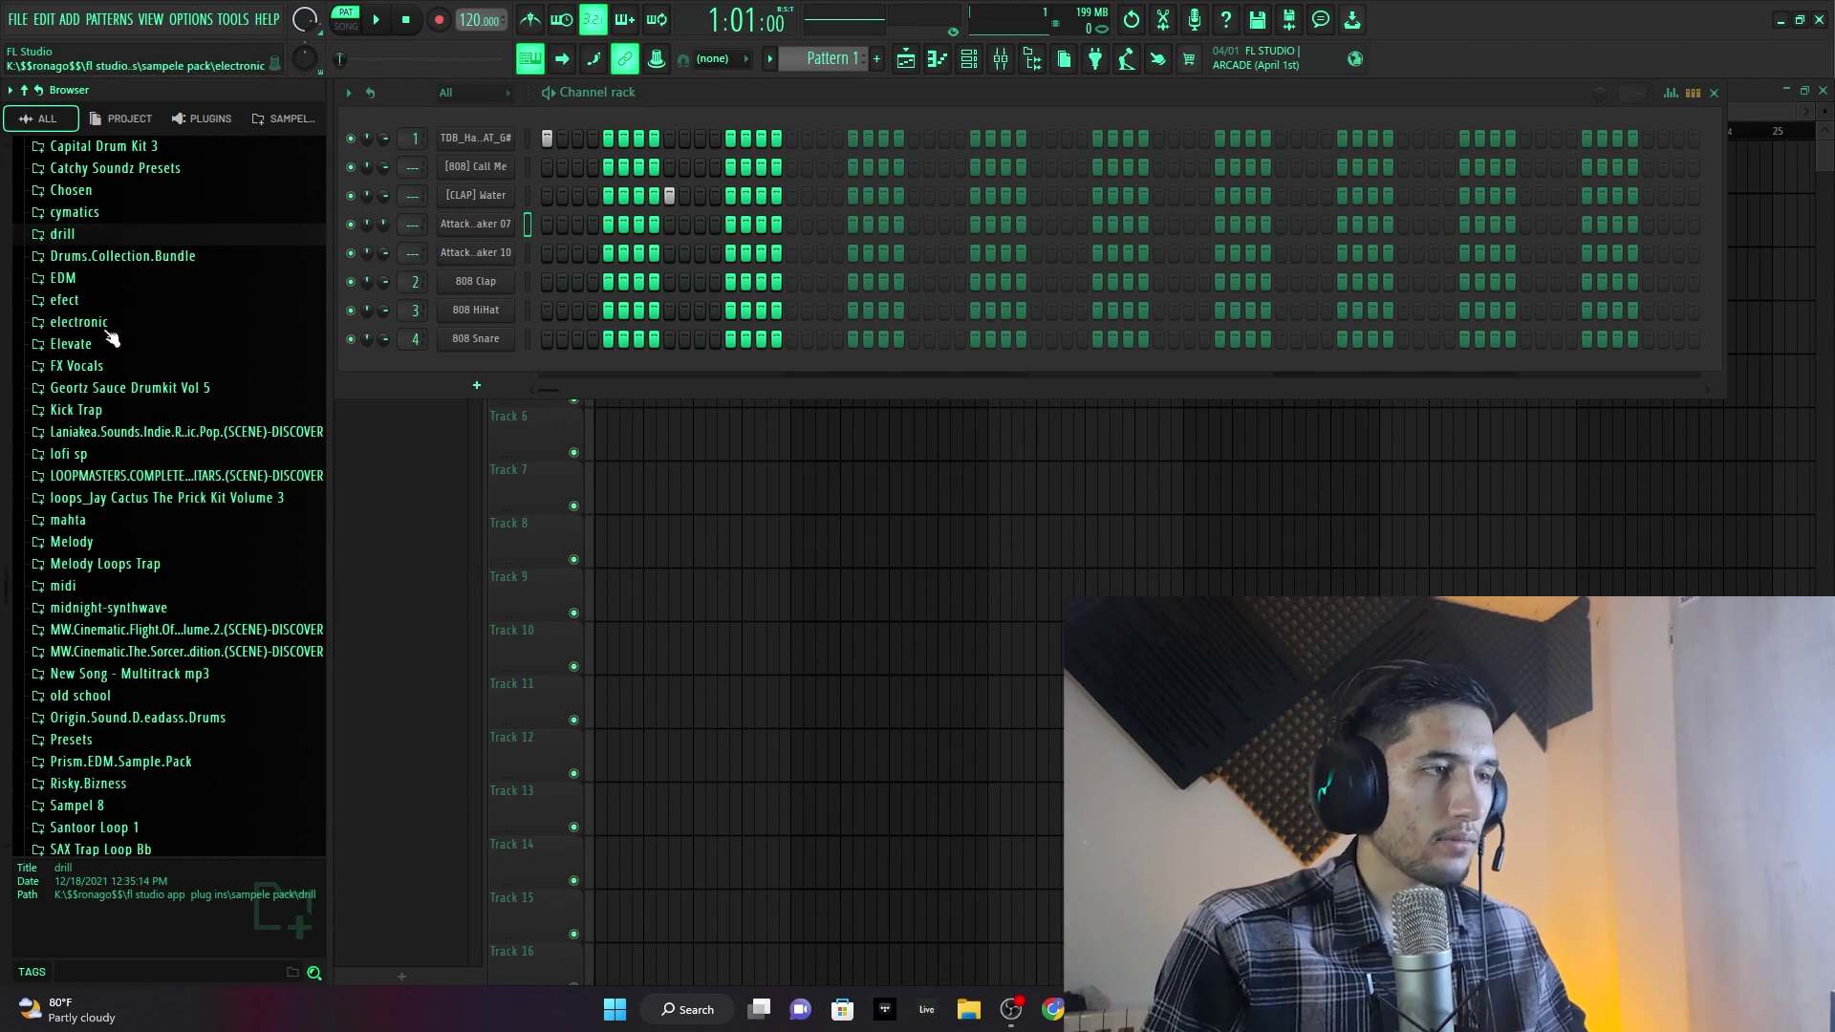
pyautogui.moveTo(3, 636); pyautogui.dragTo(7, 814)
pyautogui.click(120, 602)
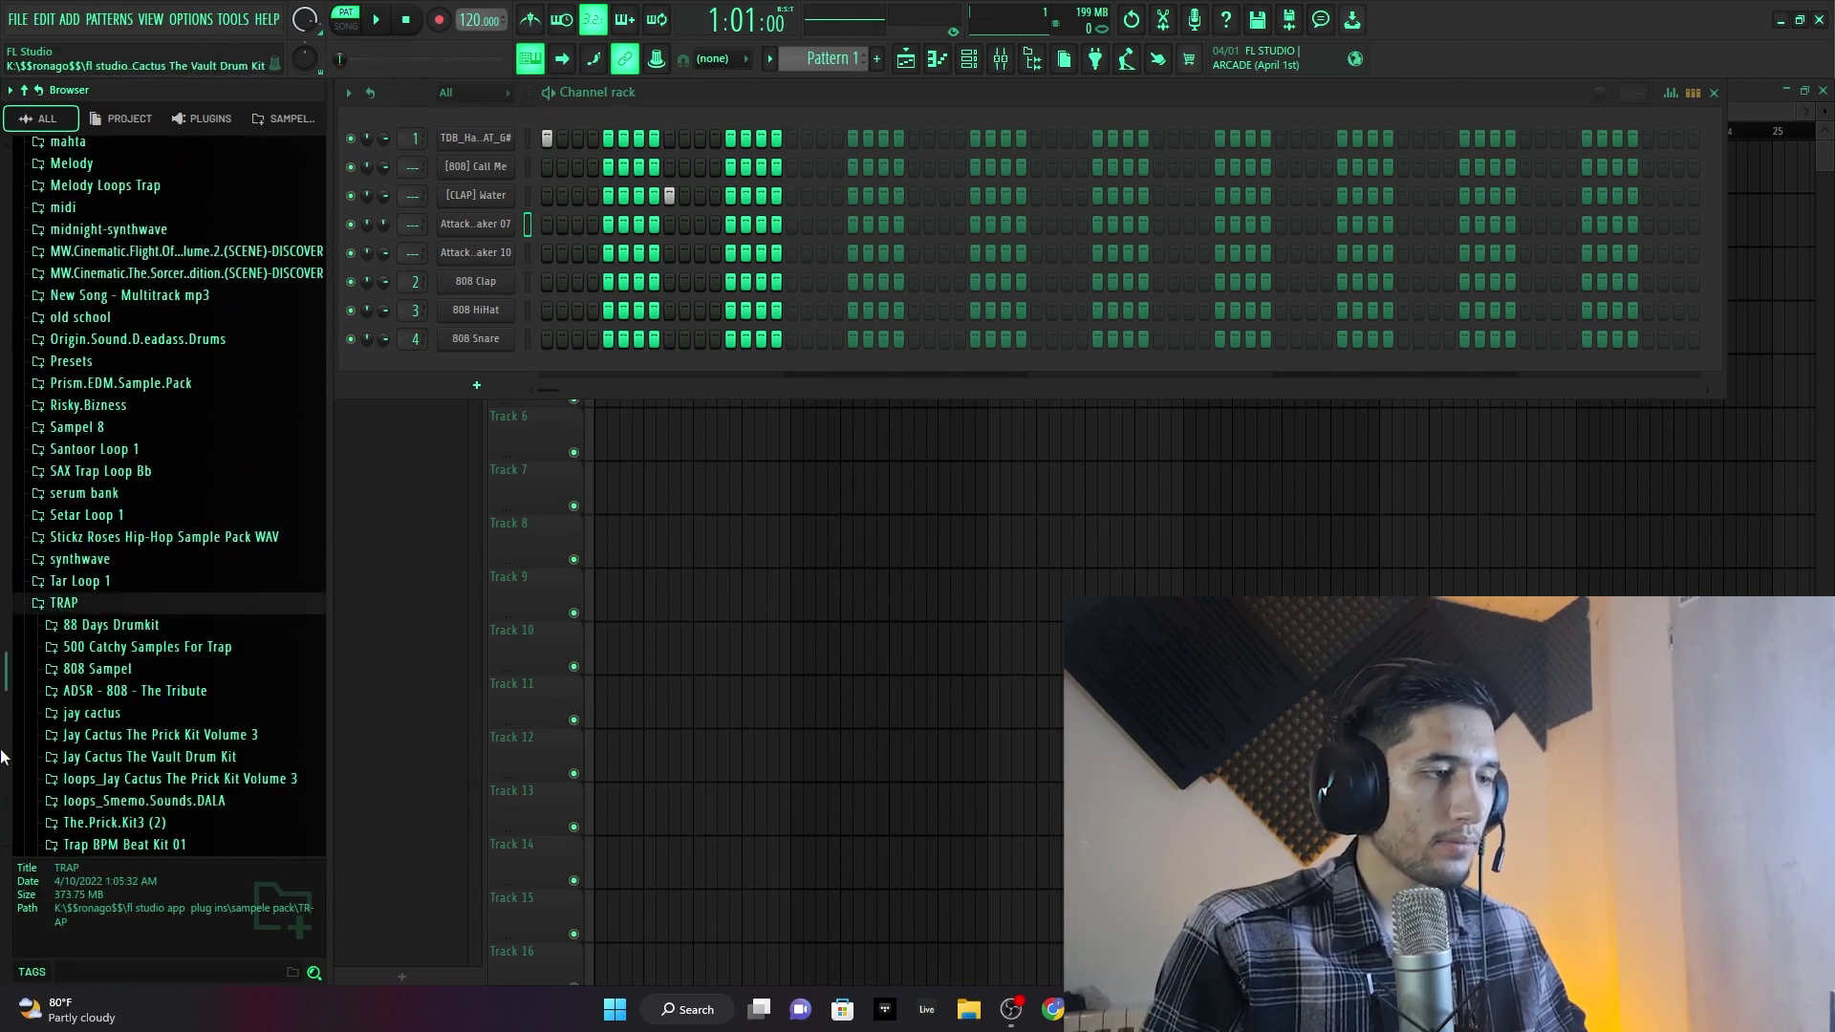
pyautogui.moveTo(3, 678); pyautogui.dragTo(24, 746)
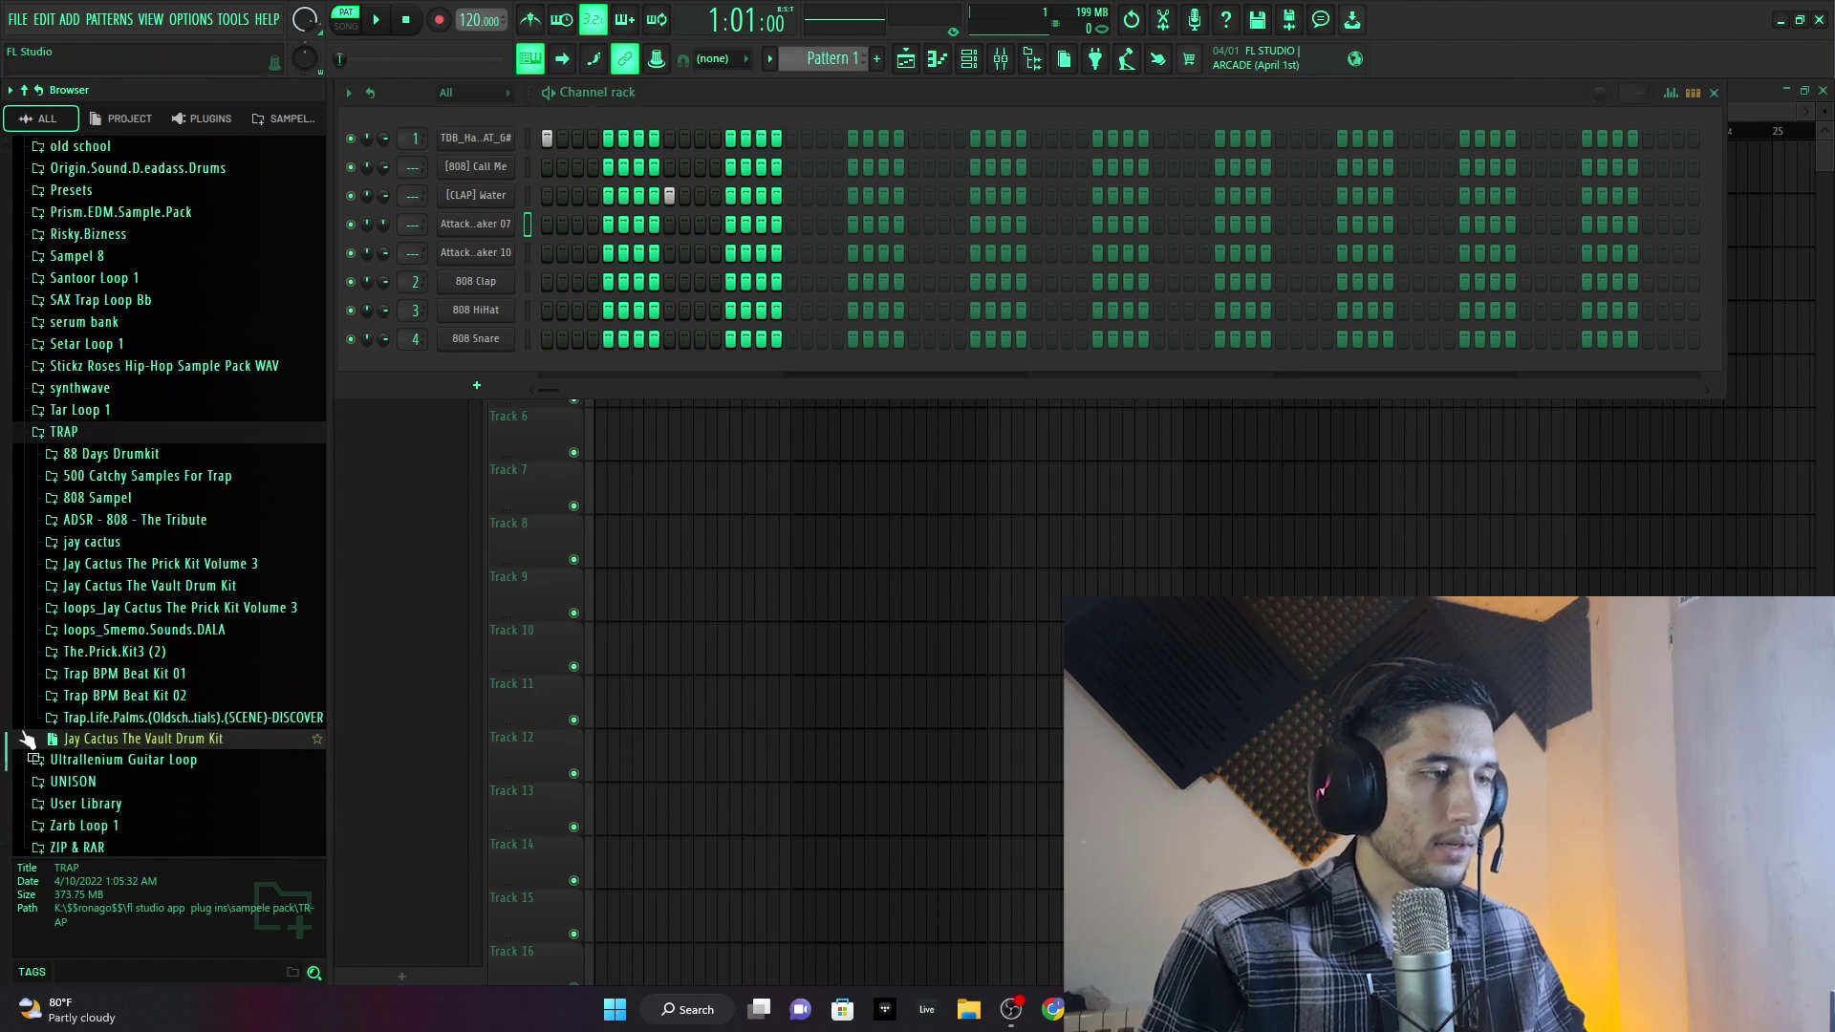
# - Open 500 Catchy Samples For Trap, preview an 8-bar 130 Bpm loop in 100_808_Samples For Trap, and close that subfolder
pyautogui.click(142, 478)
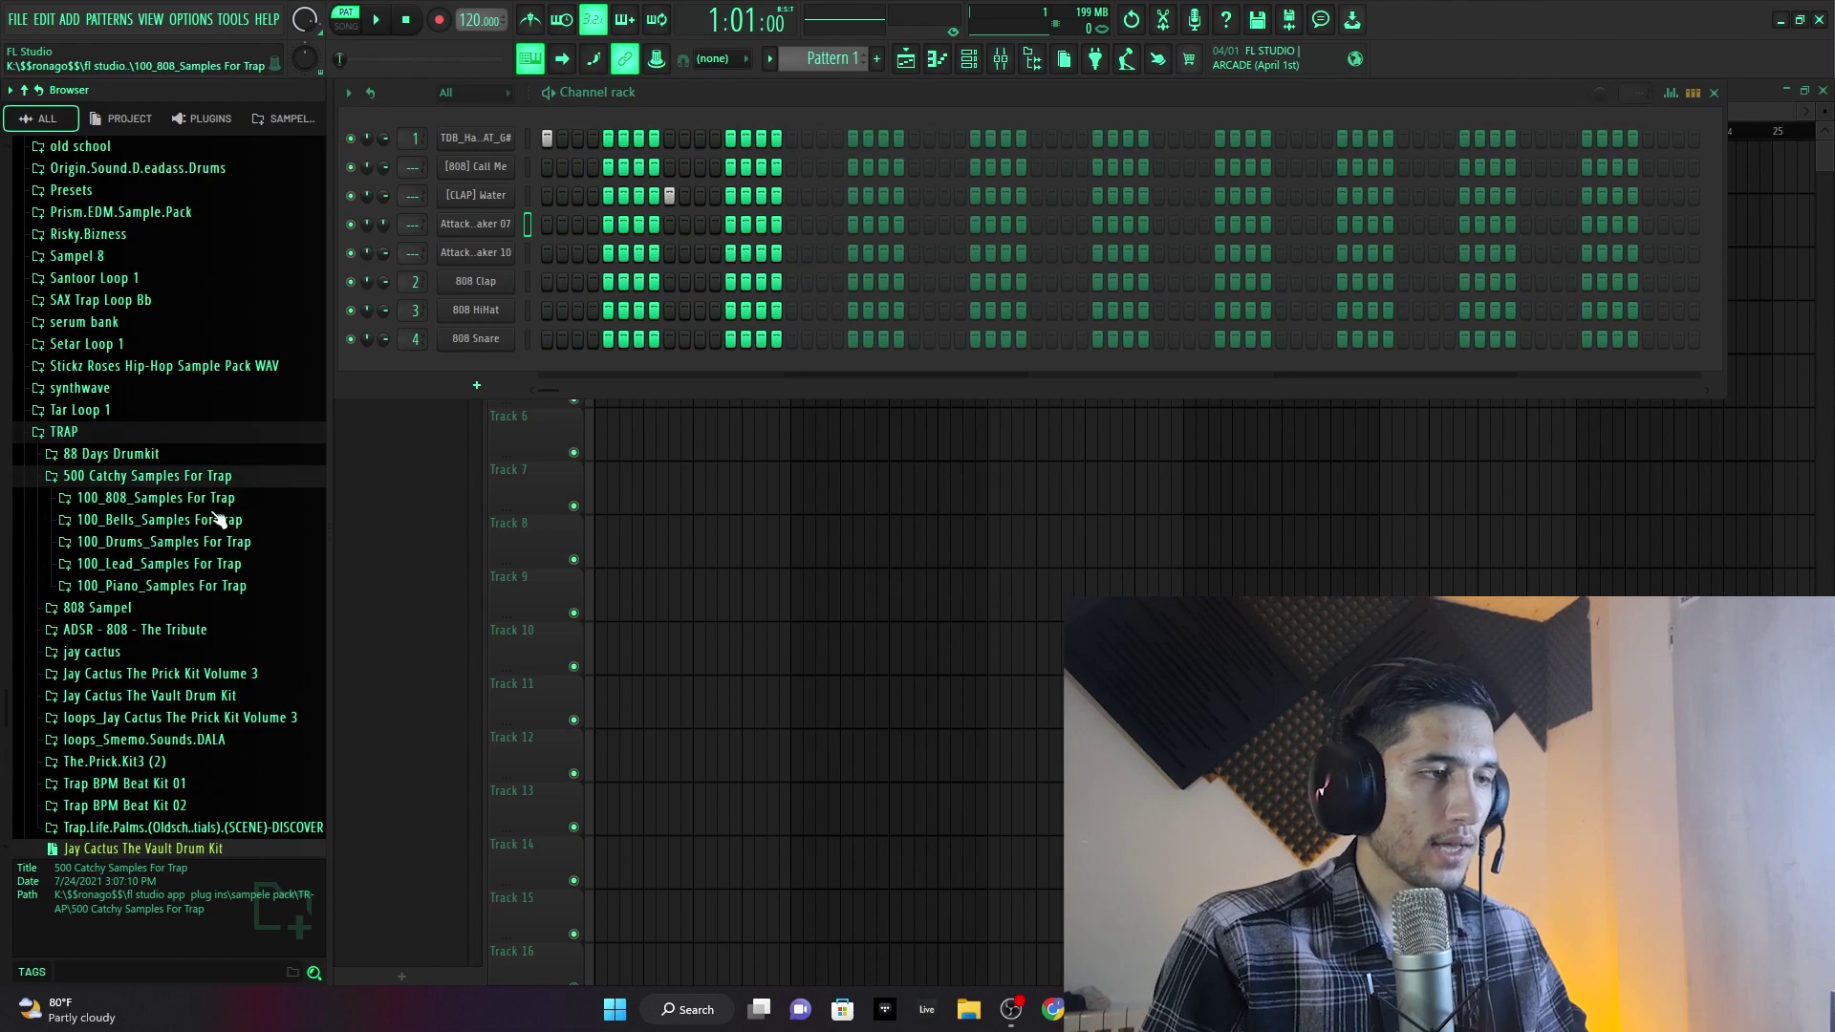
pyautogui.click(158, 503)
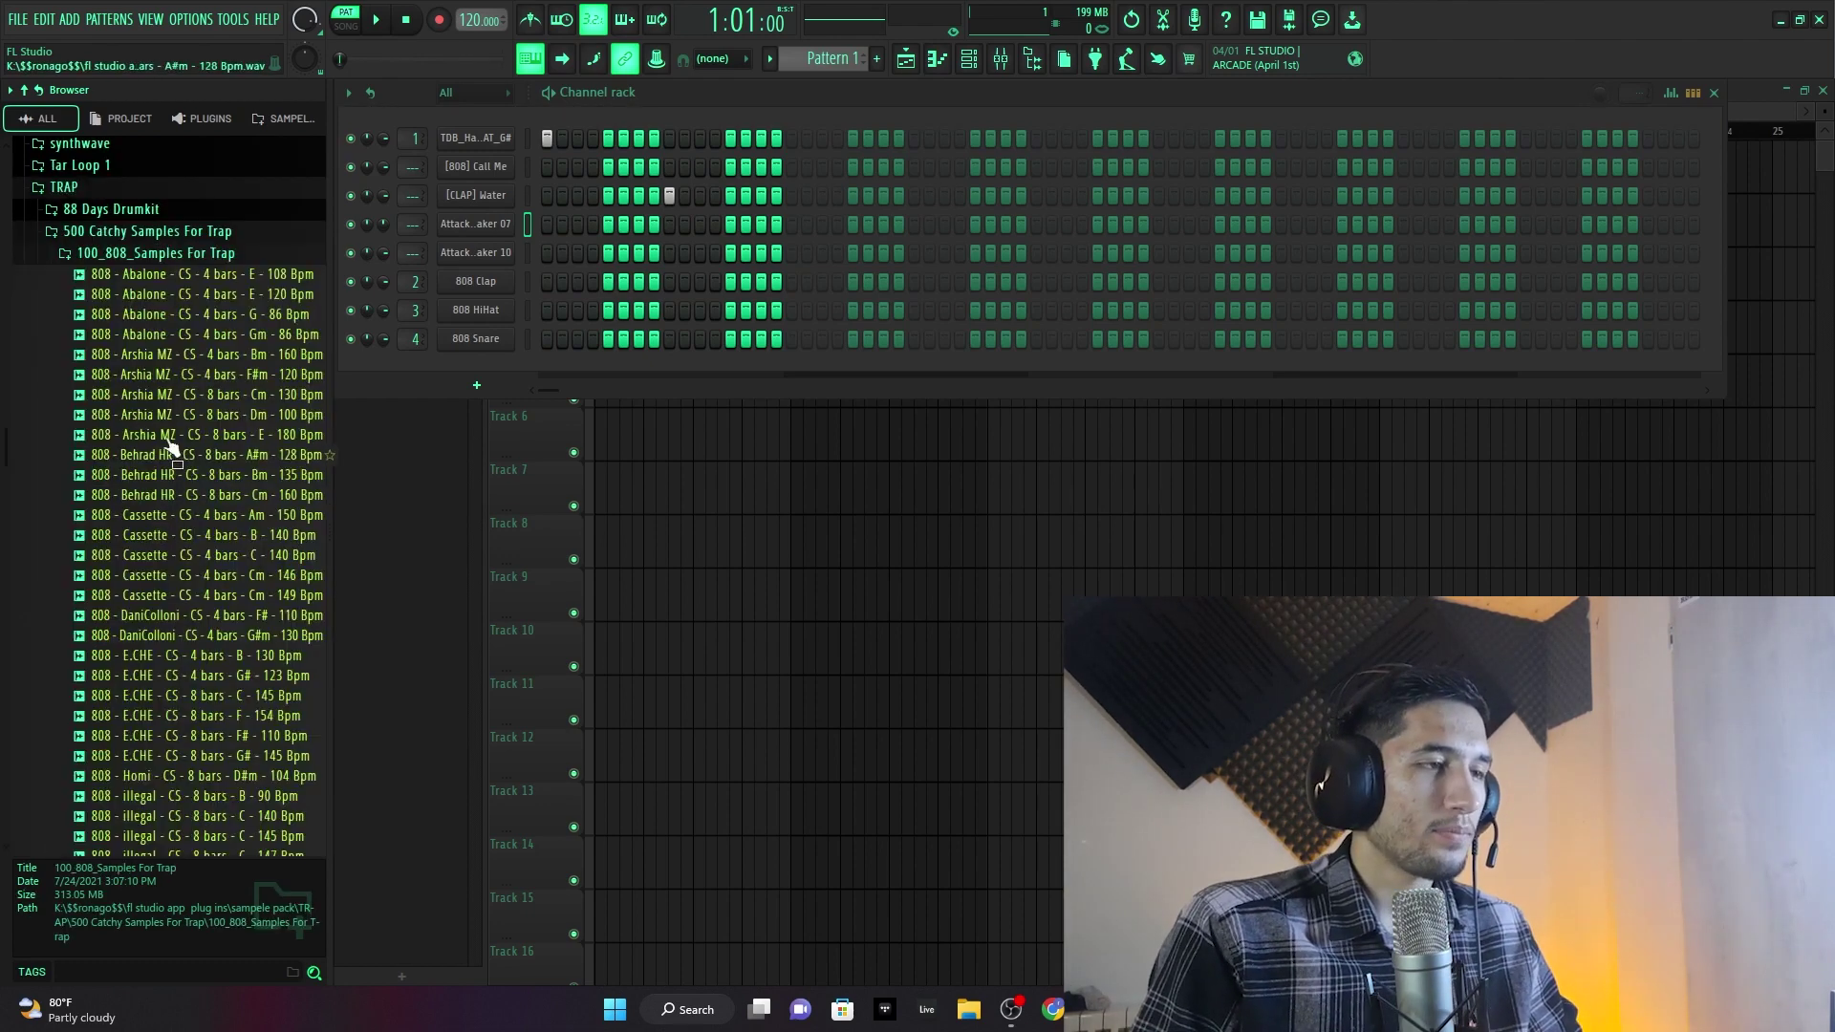
pyautogui.click(175, 396)
pyautogui.click(192, 260)
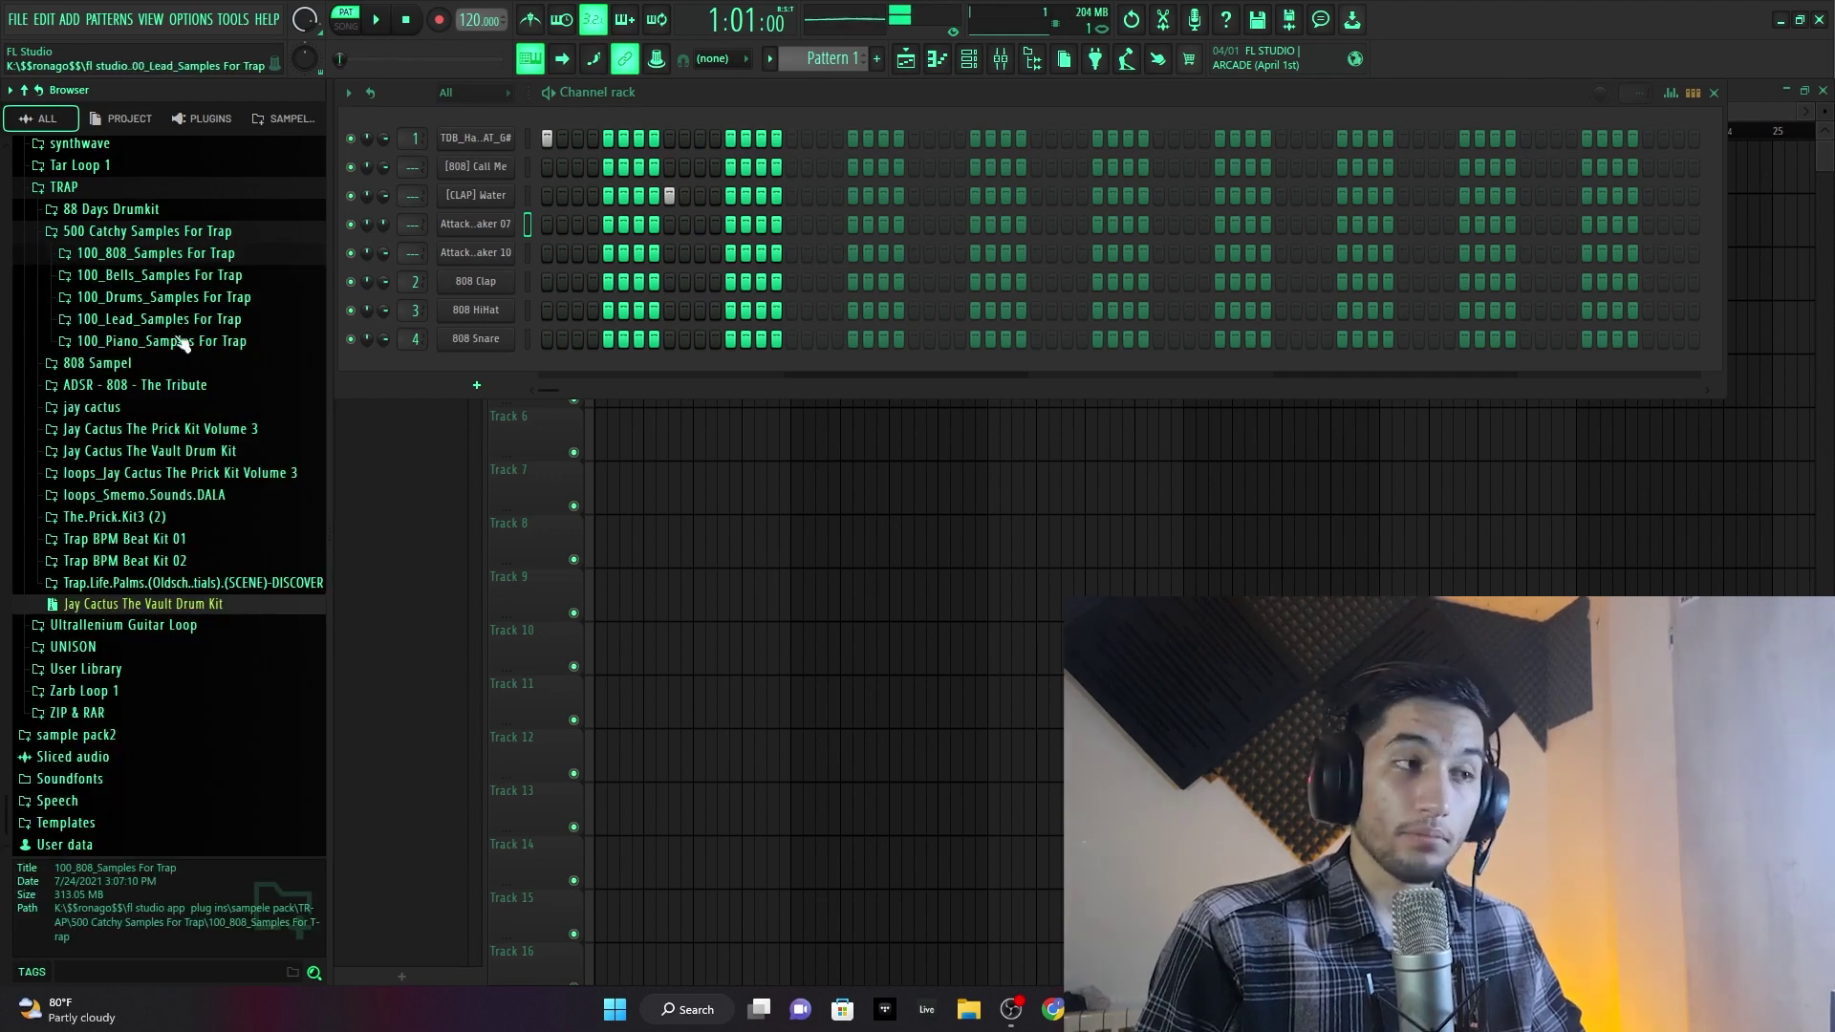
# - Open the 8-bar 150 Bpm drum folder in 100_Drums_Samples For Trap and preview its two full drum loops
pyautogui.click(139, 302)
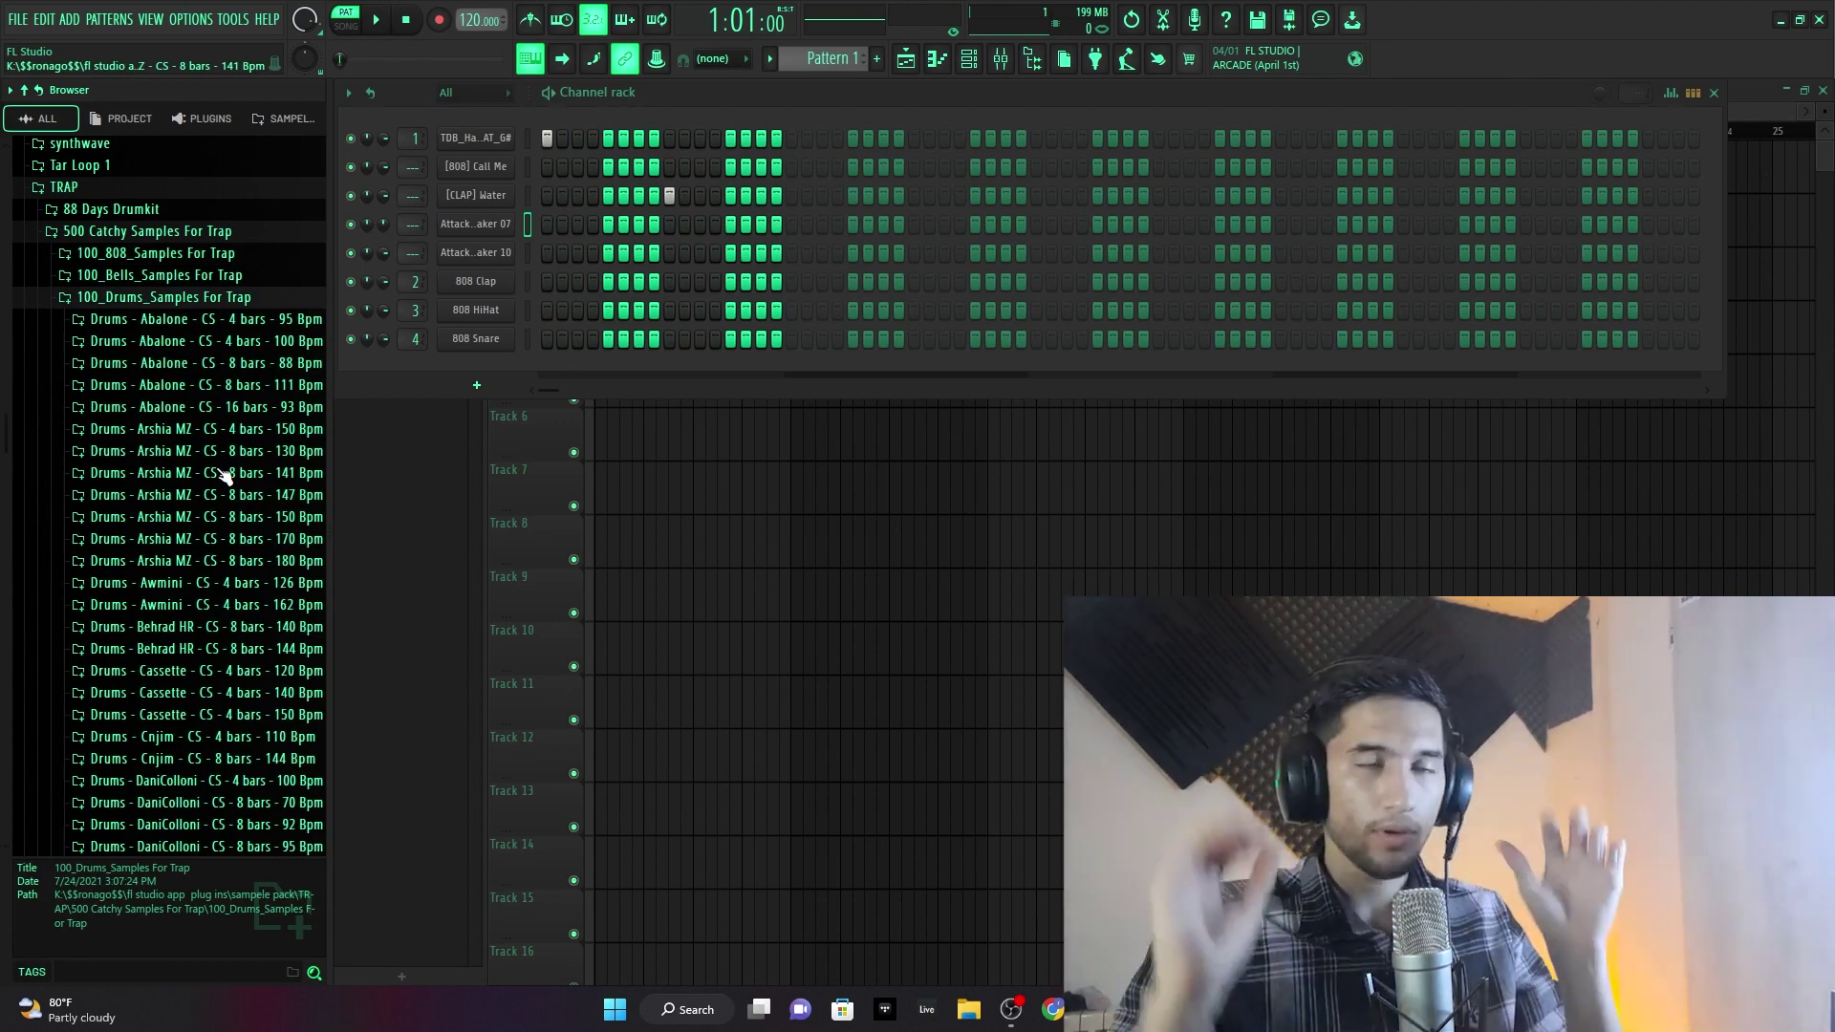
pyautogui.click(142, 517)
pyautogui.click(172, 560)
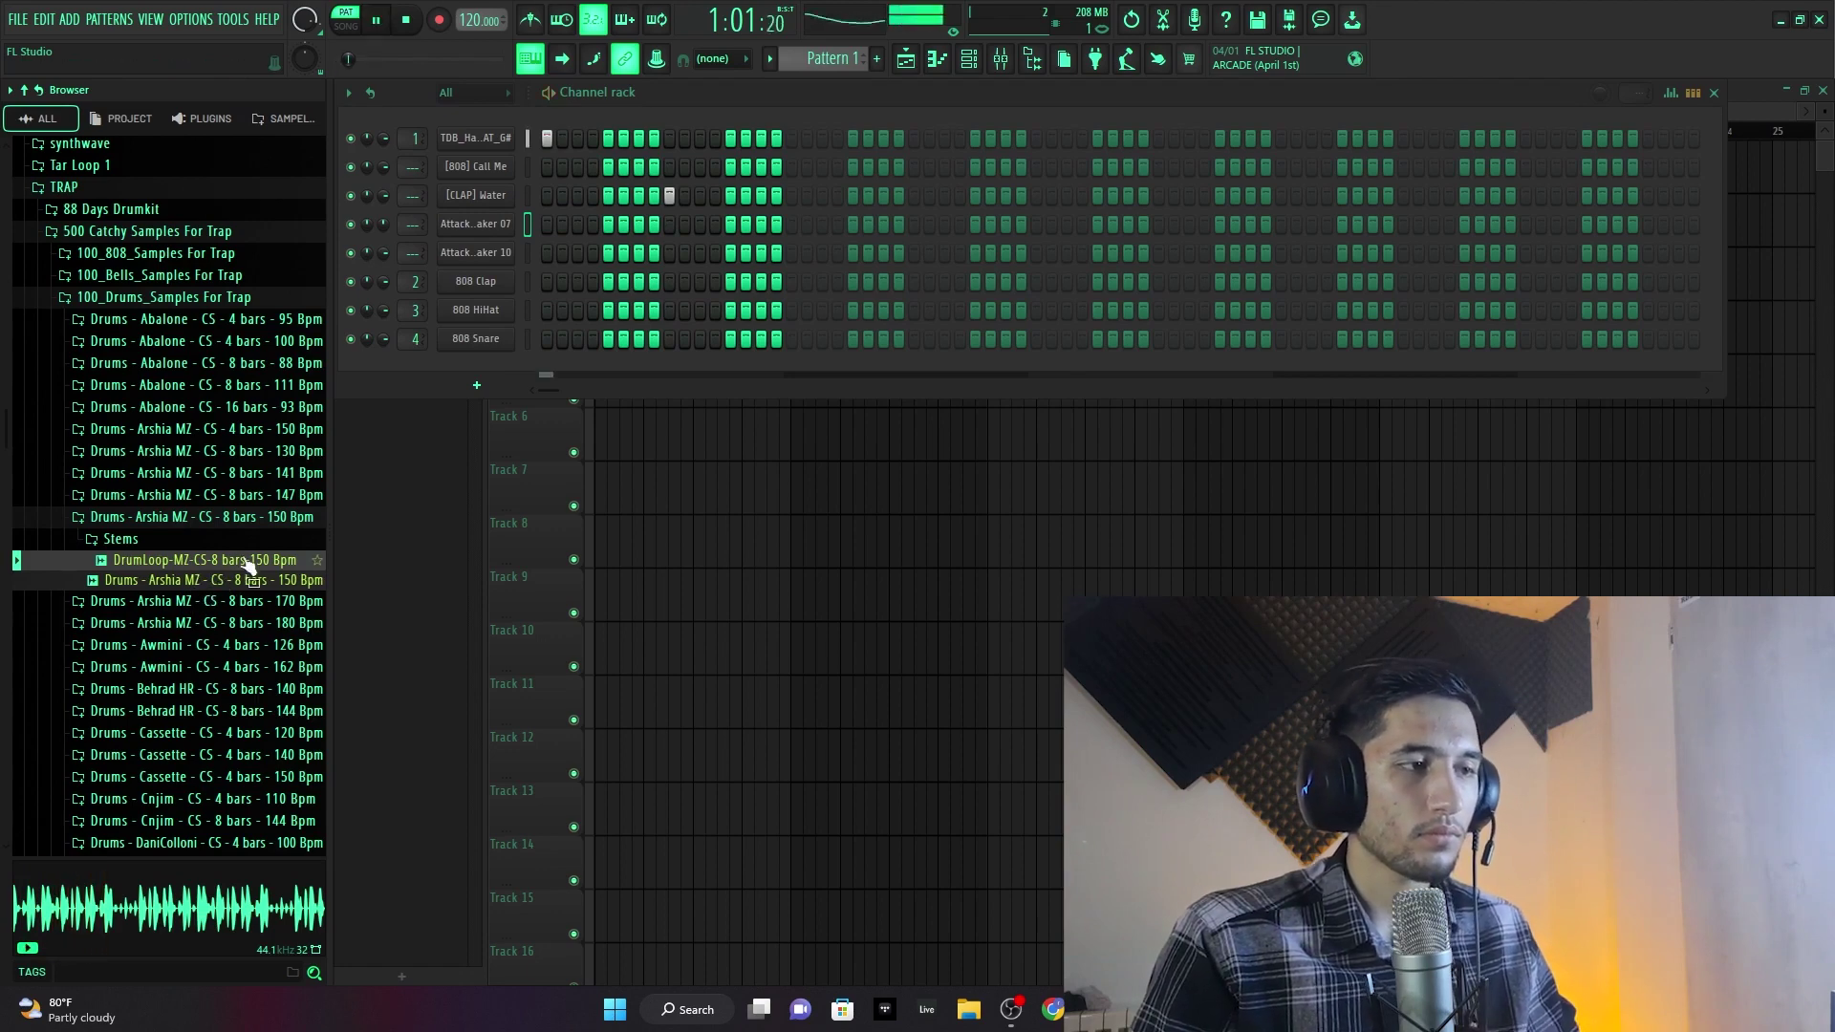
pyautogui.click(161, 585)
pyautogui.press('space')
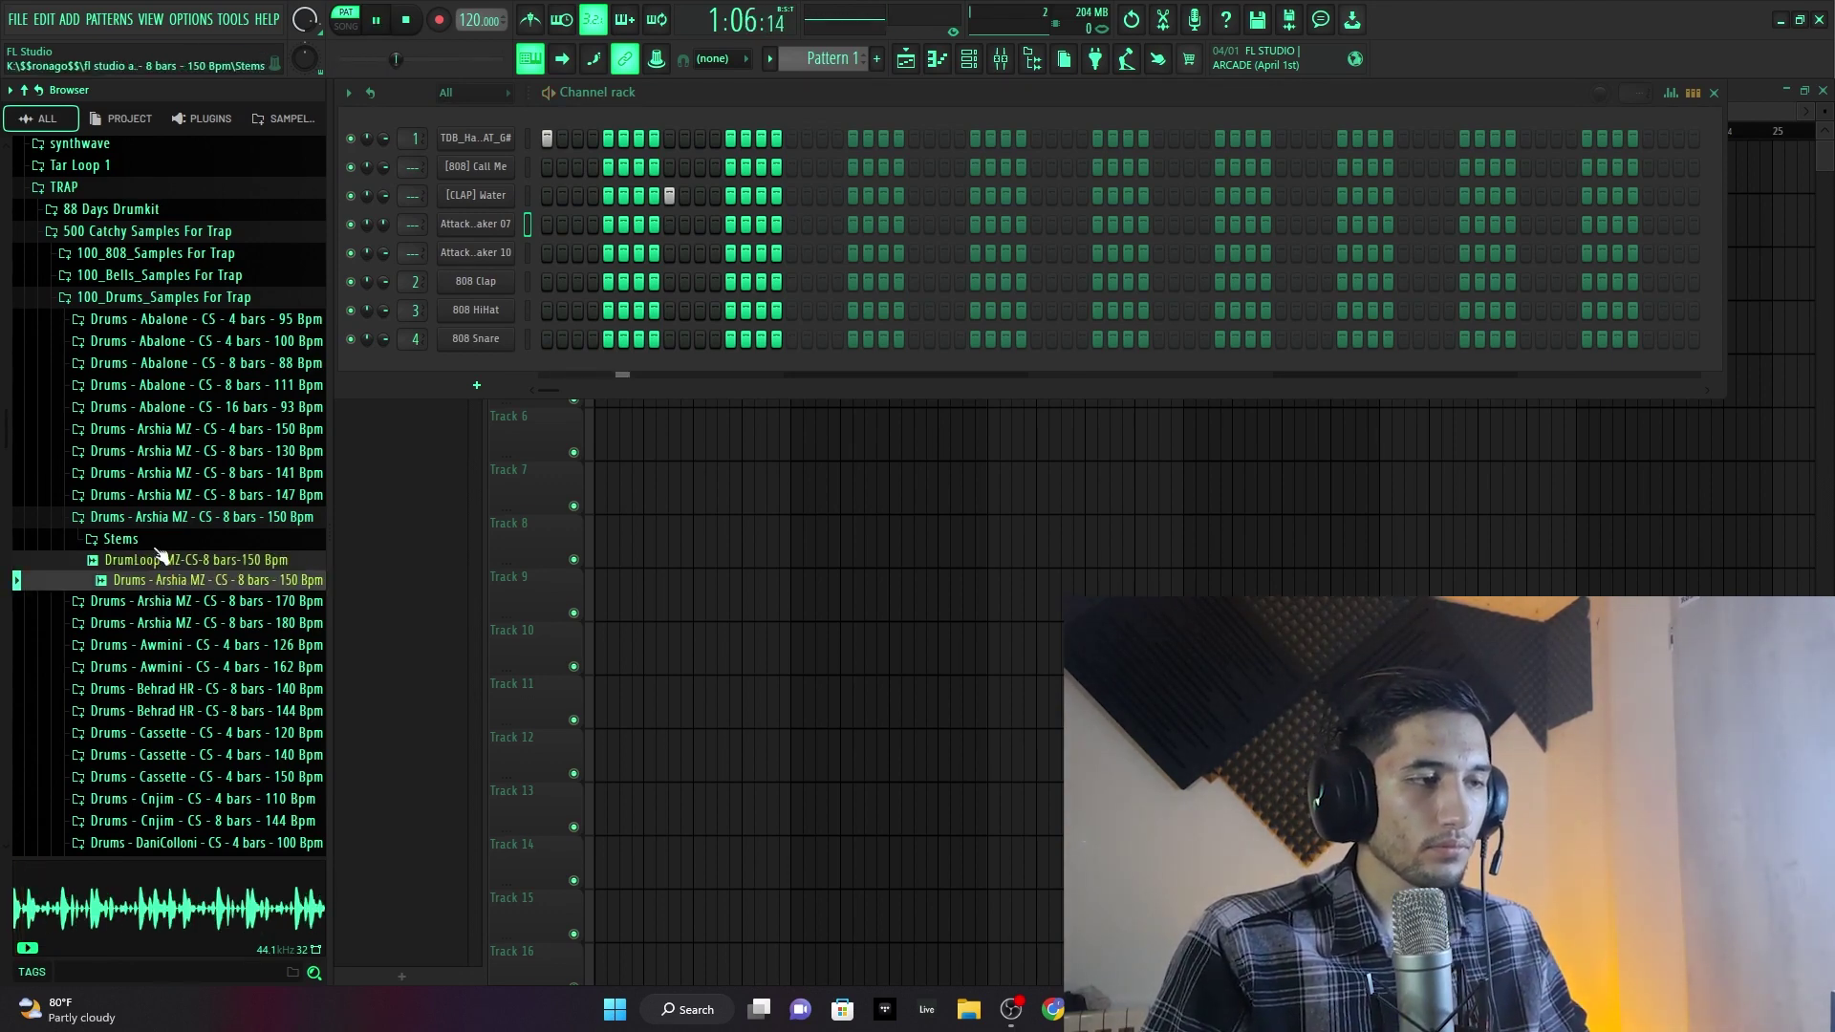
# - Open the Stems folder of the 150 Bpm drum loop, stop playback and preview the clap, _Clap and _hihat stems
pyautogui.click(167, 541)
pyautogui.click(162, 562)
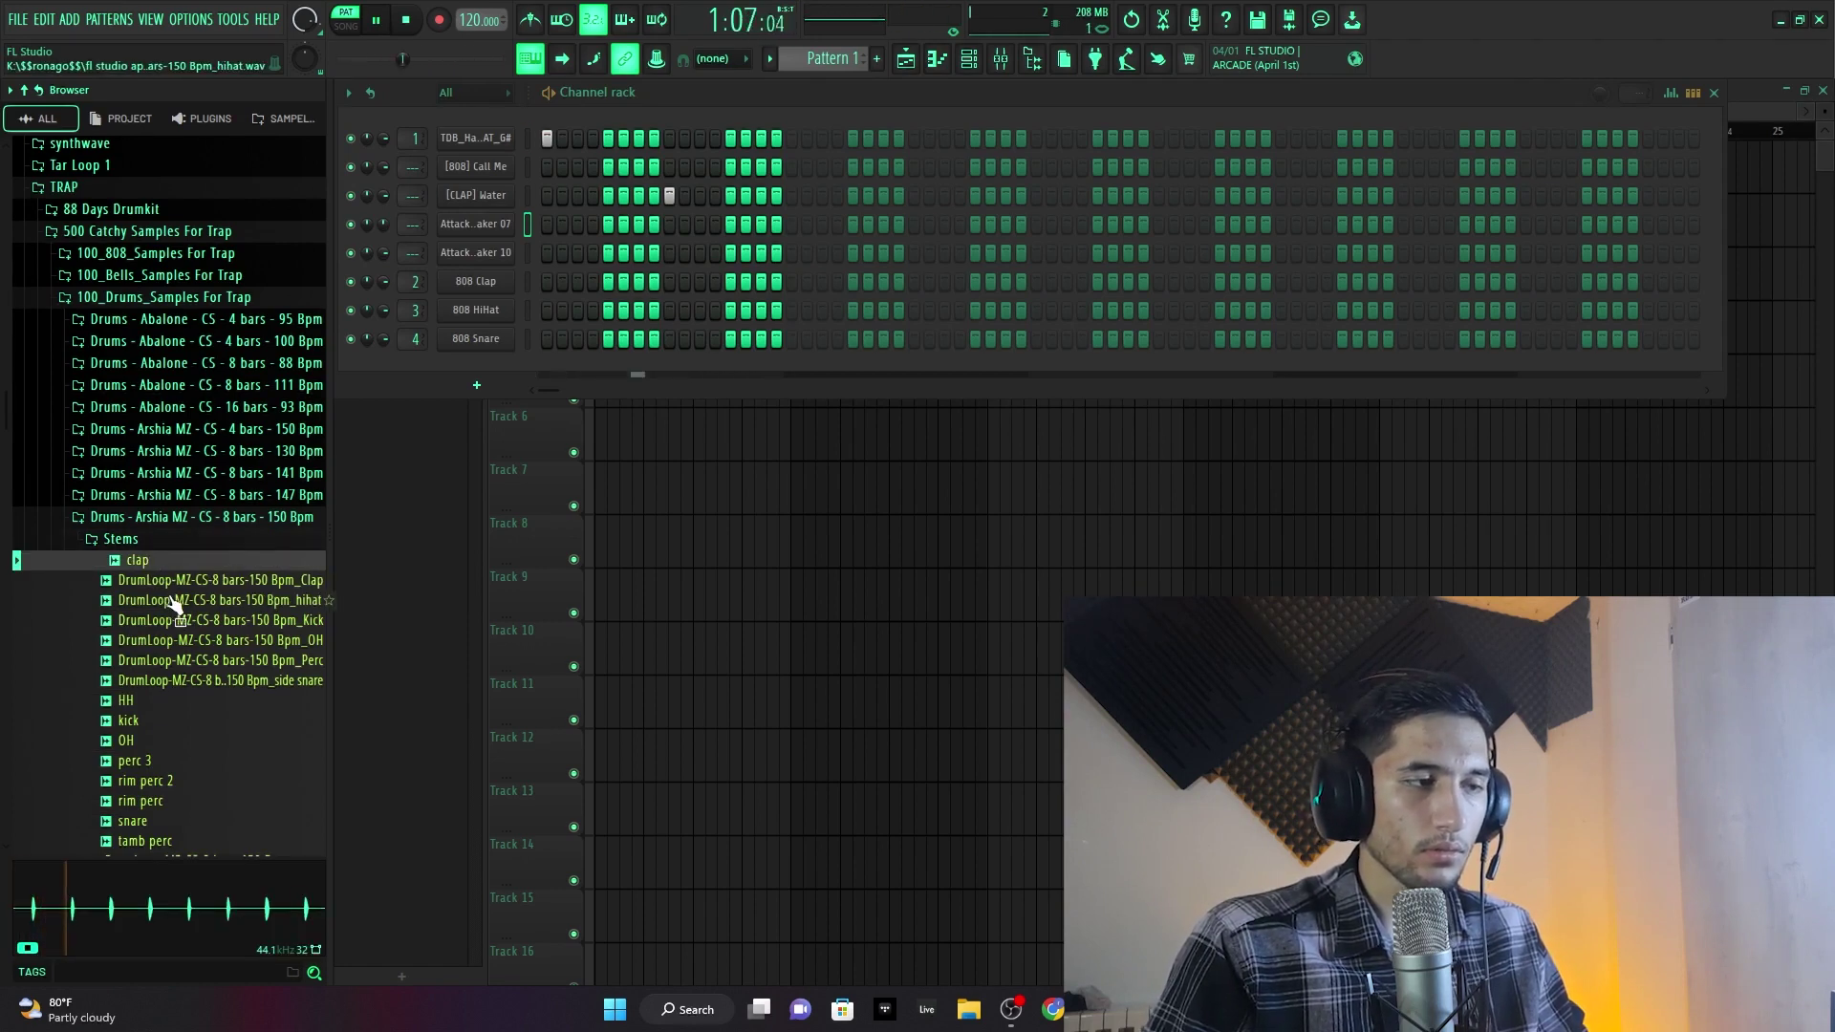
pyautogui.press('space')
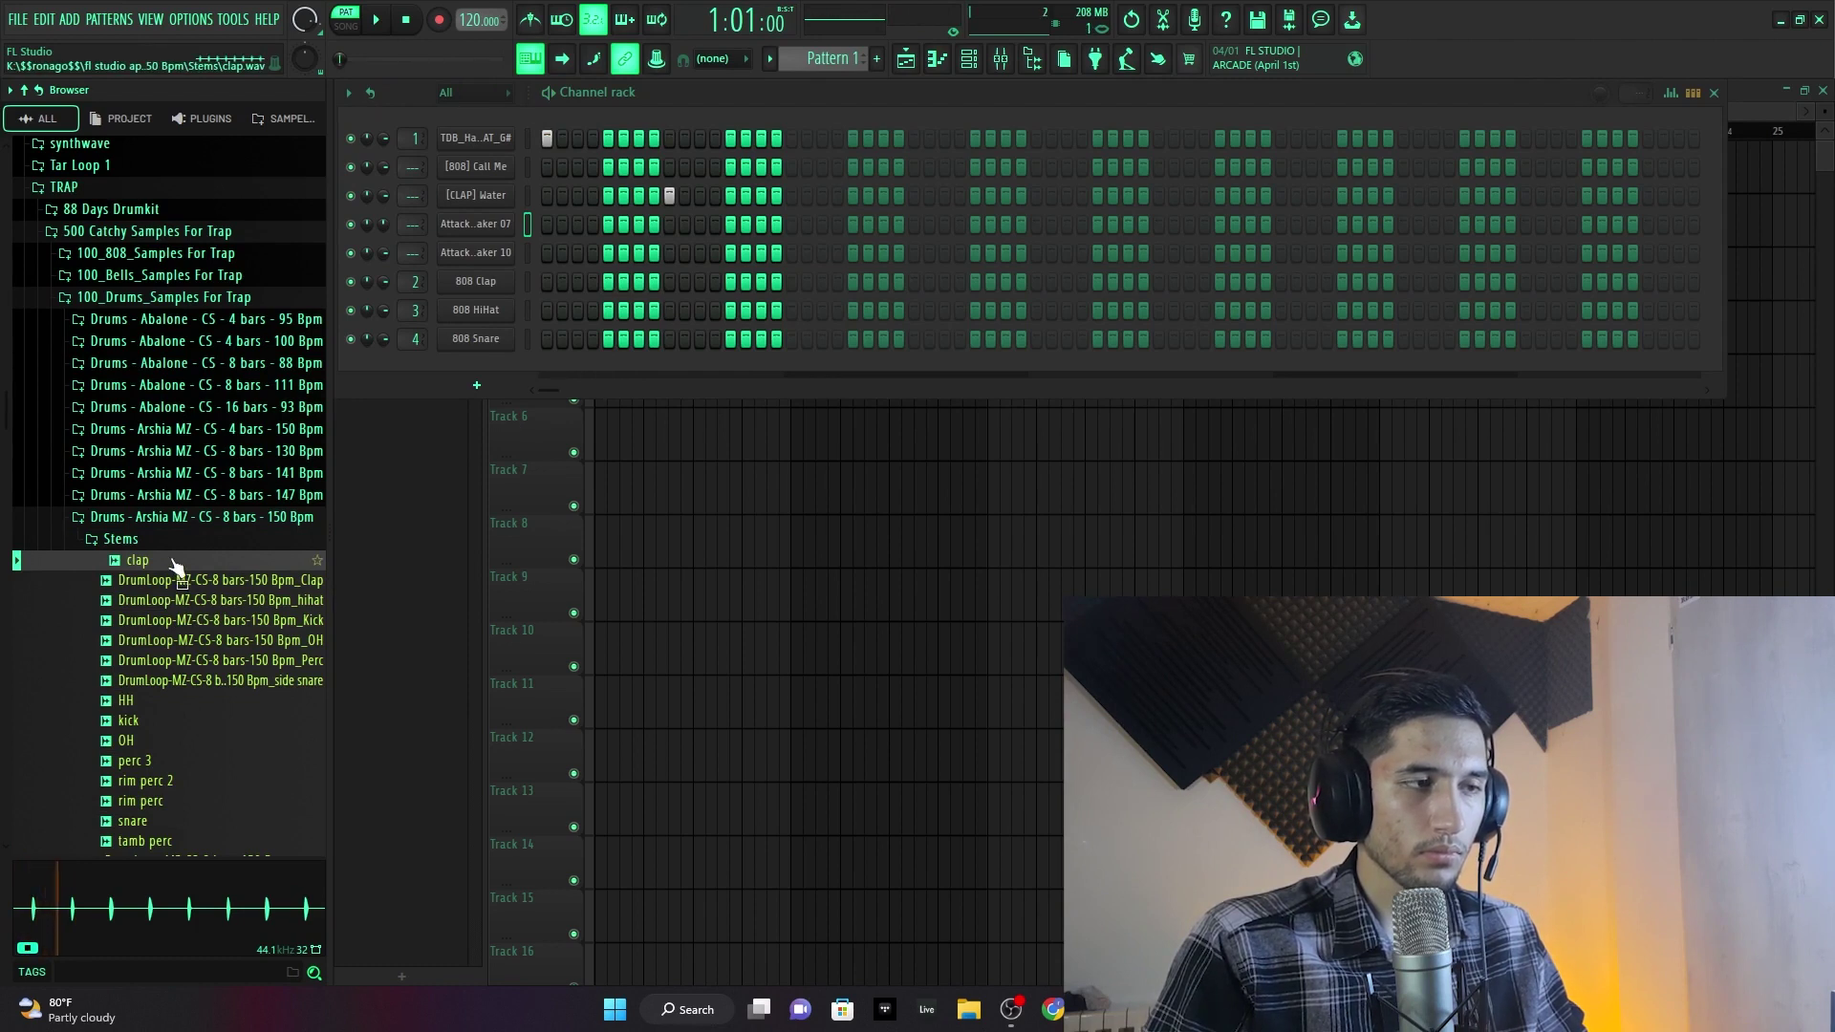
pyautogui.moveTo(58, 955)
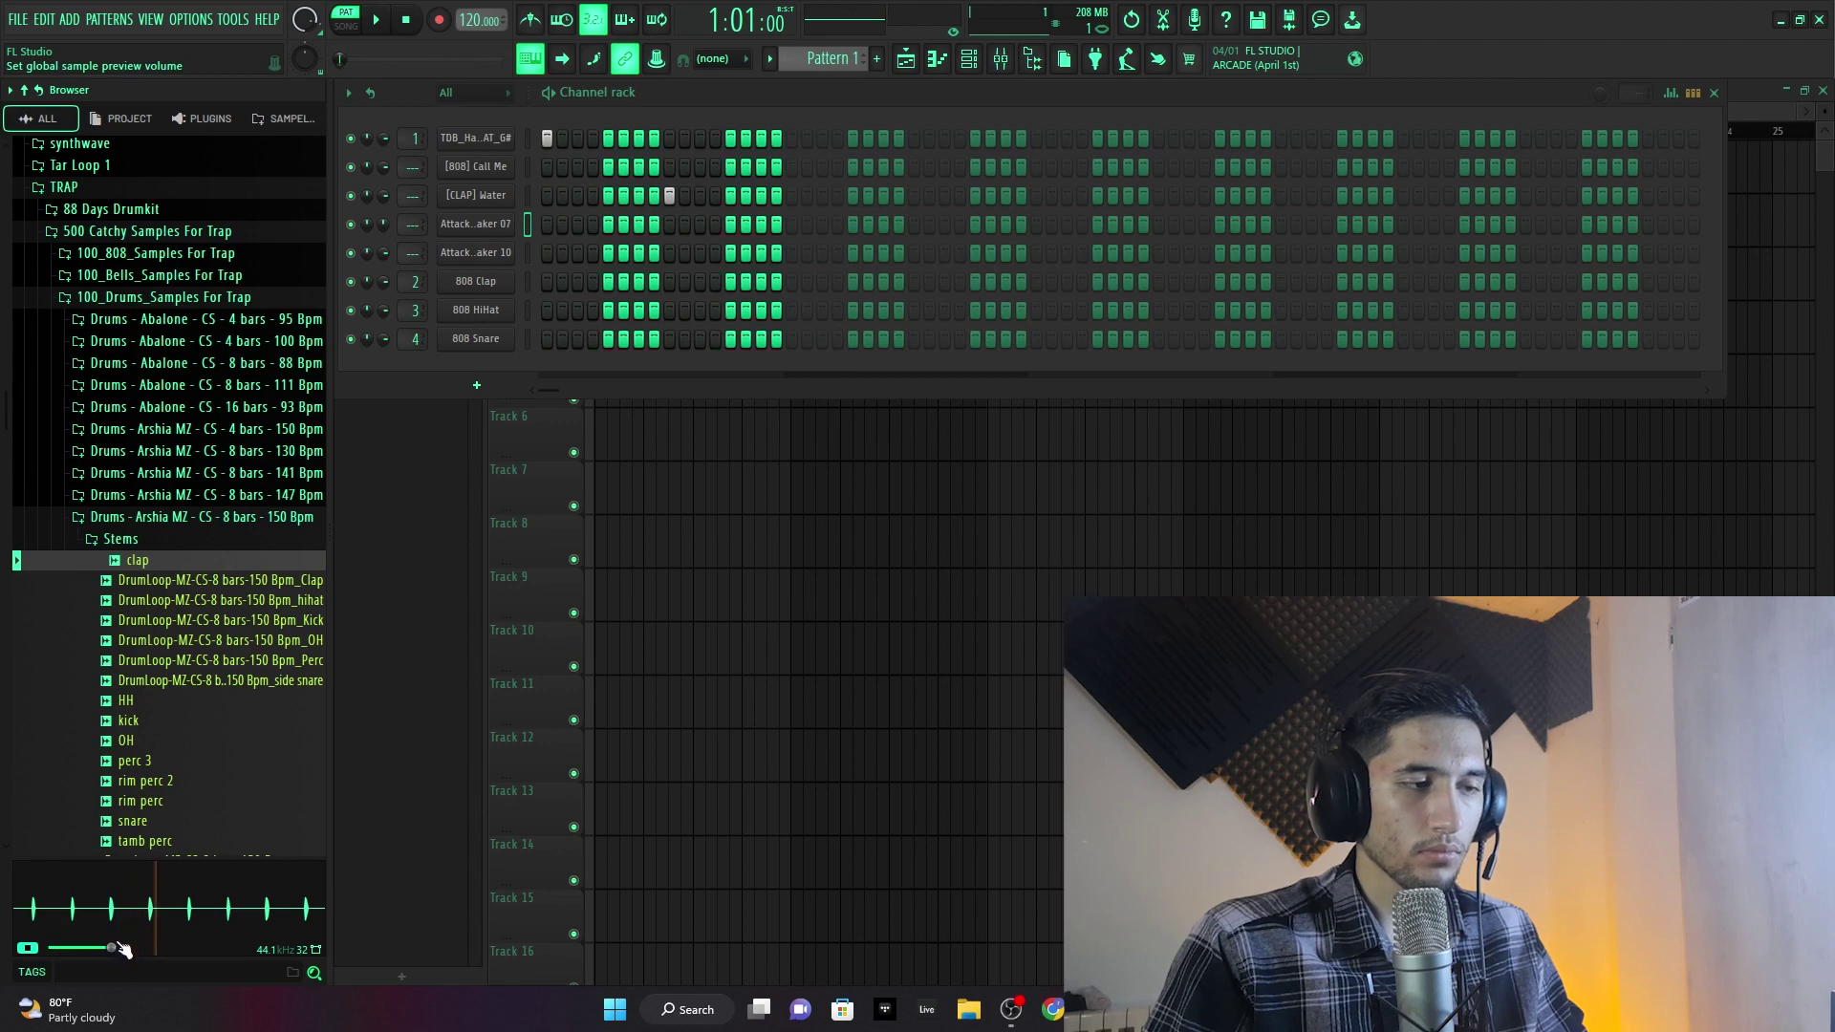
pyautogui.press('Down')
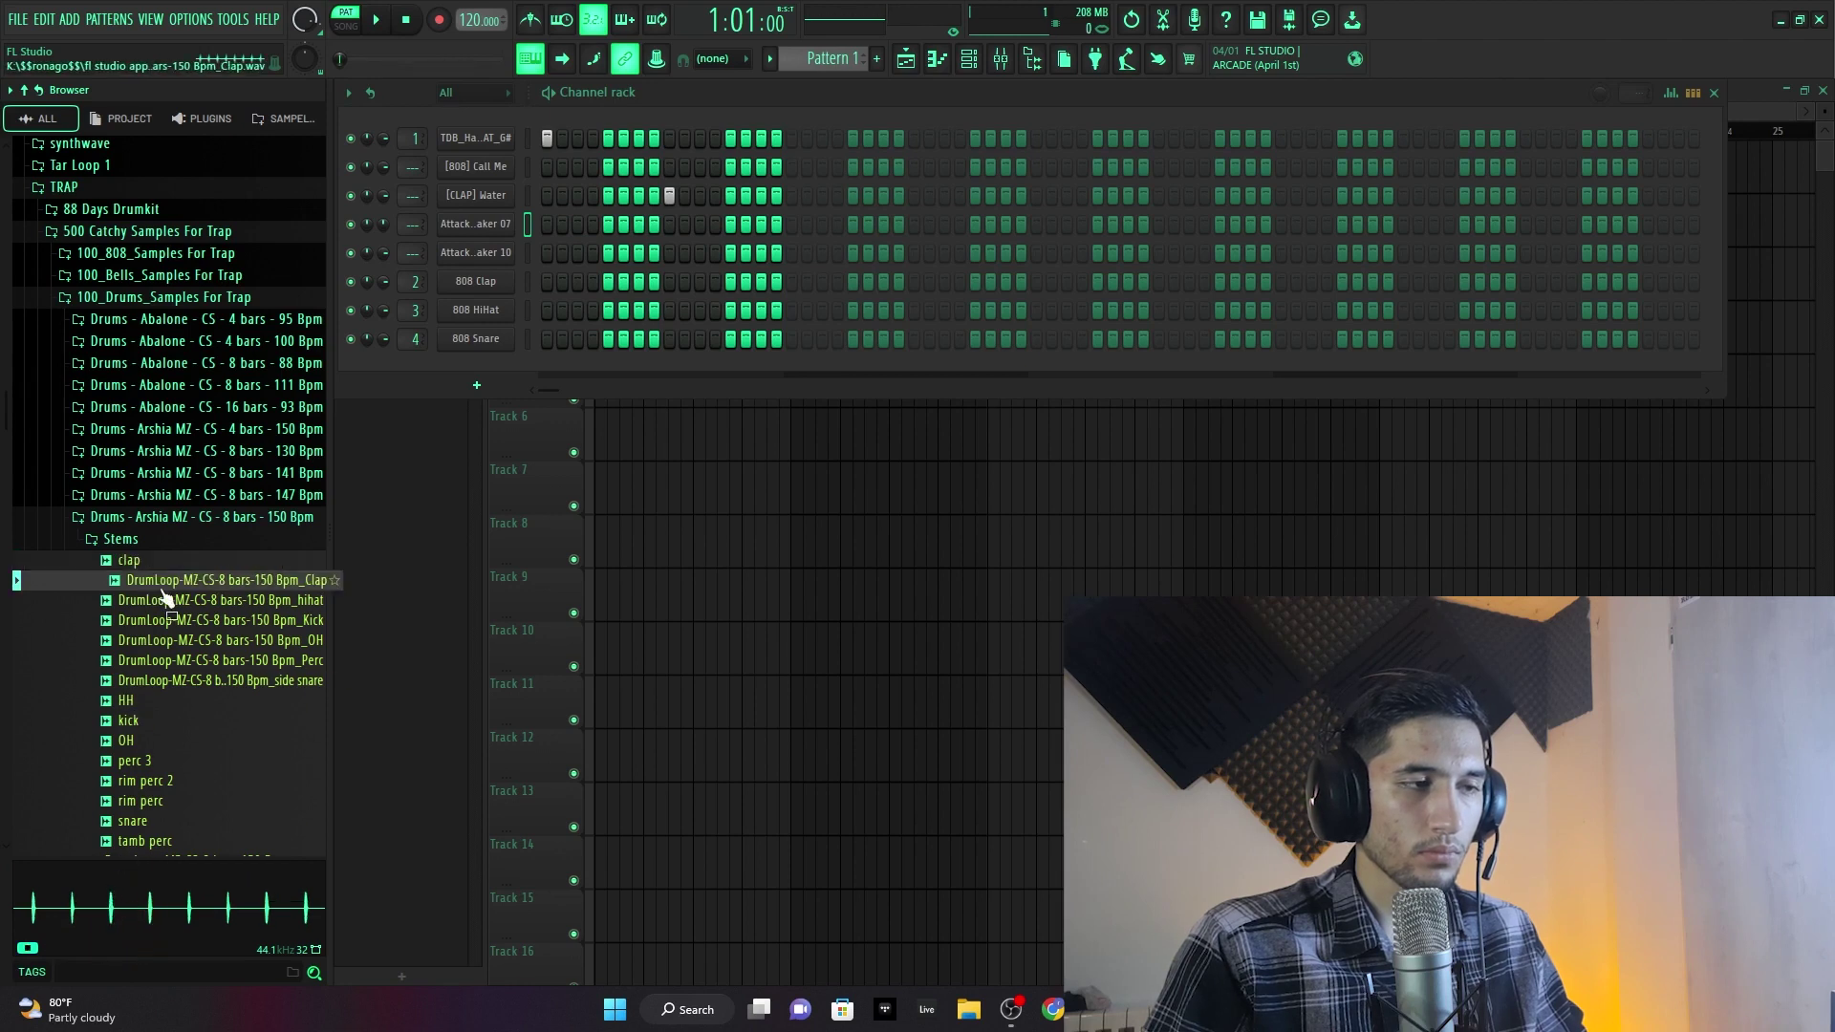
pyautogui.click(170, 601)
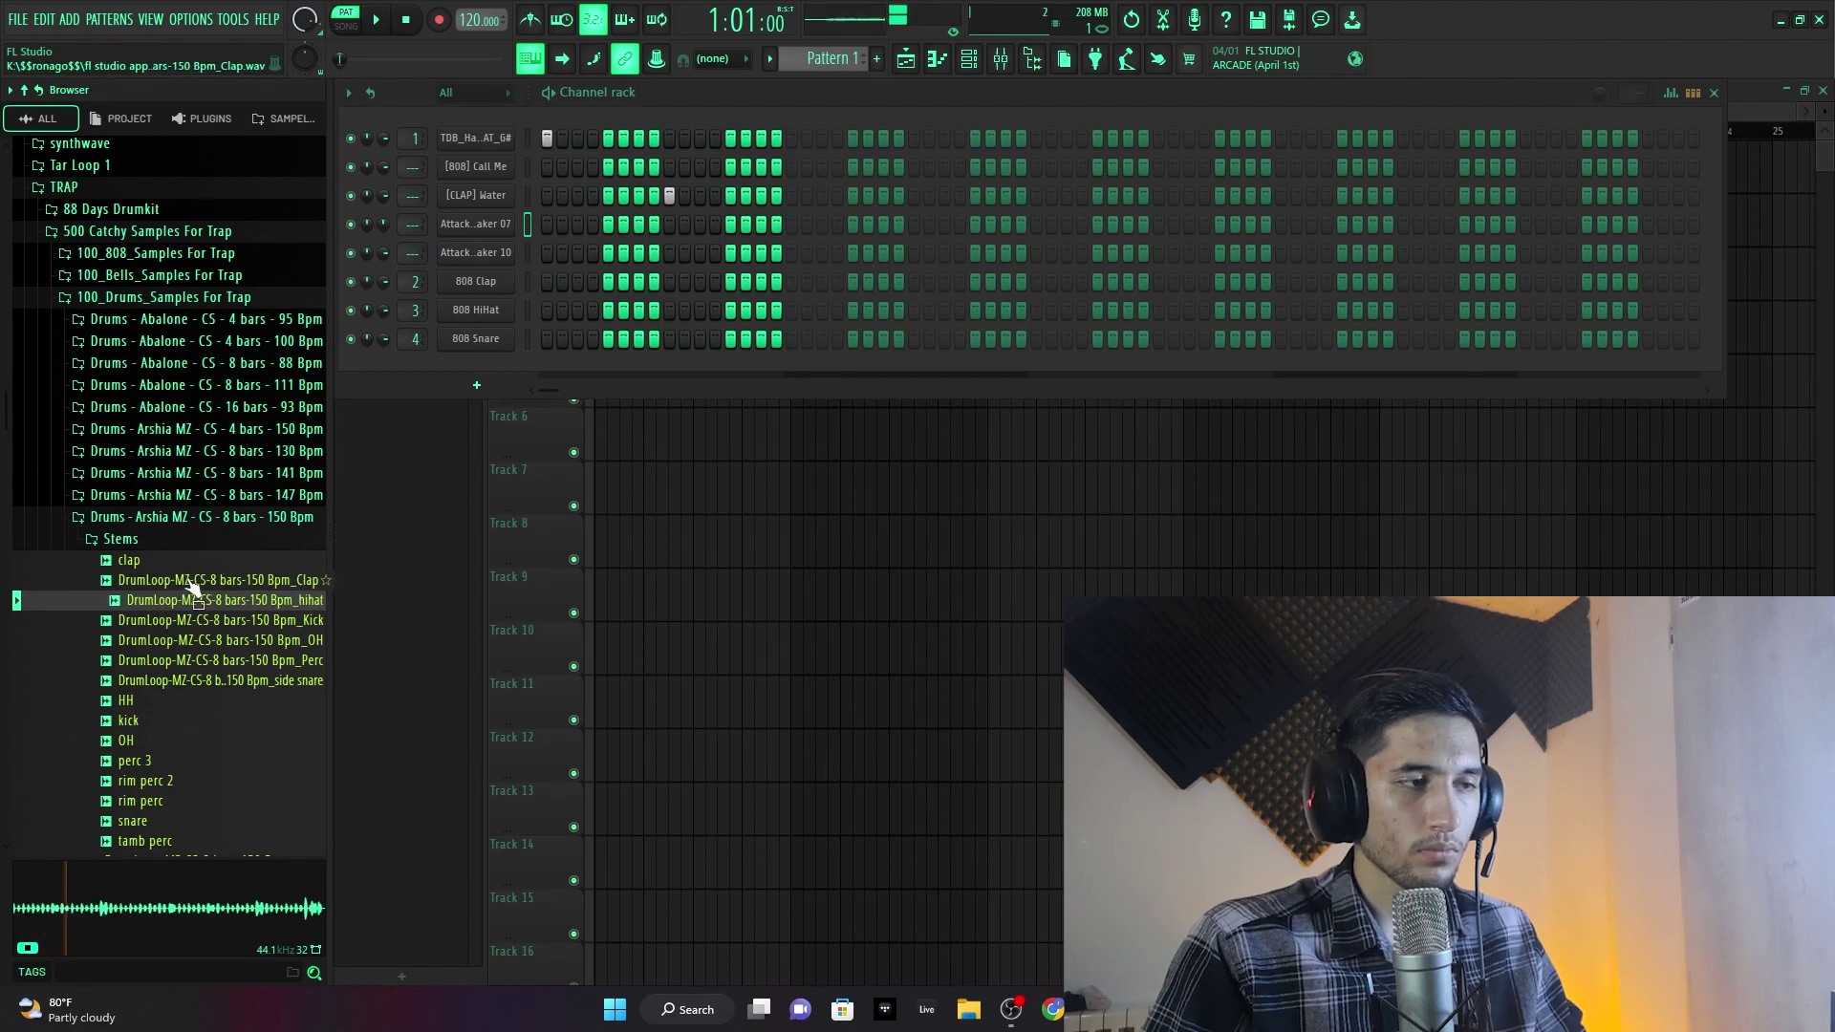
# - Add the DrumLoop-MZ-CS-8 bars-150 Bpm_Clap stem as a new channel below 808 Snare
pyautogui.click(189, 584)
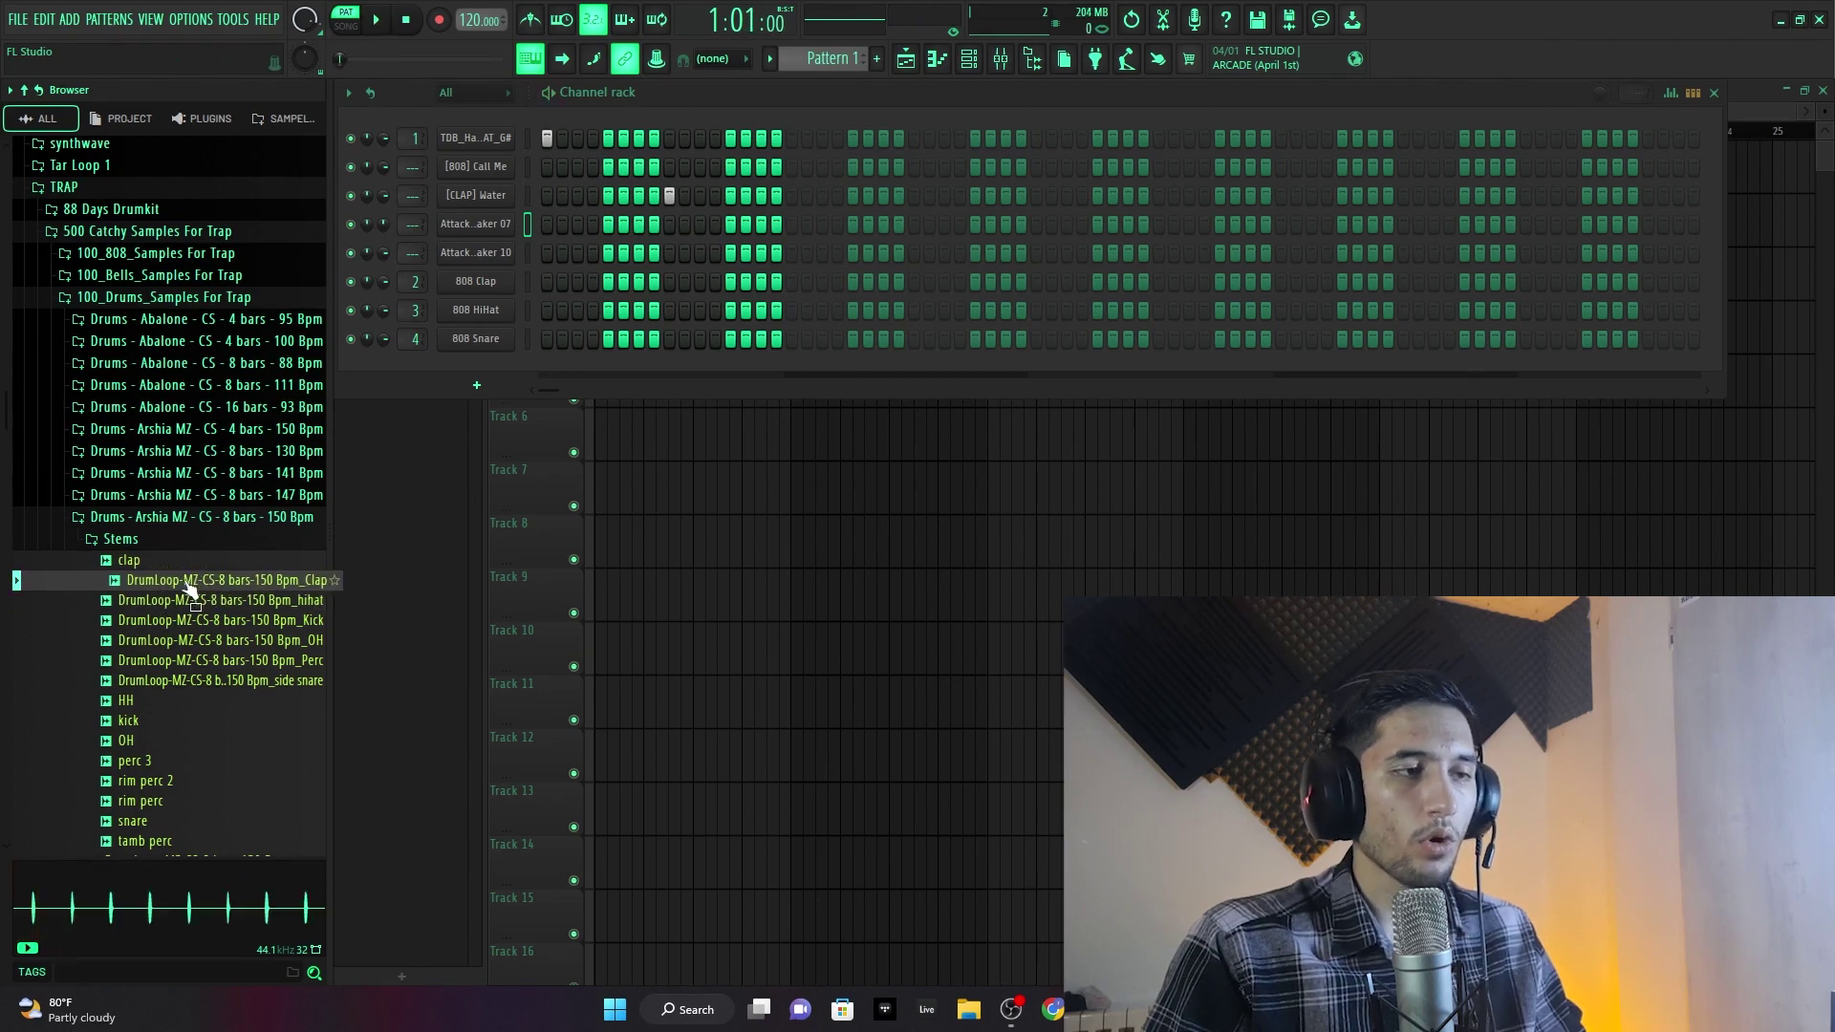
pyautogui.moveTo(189, 590); pyautogui.dragTo(451, 368)
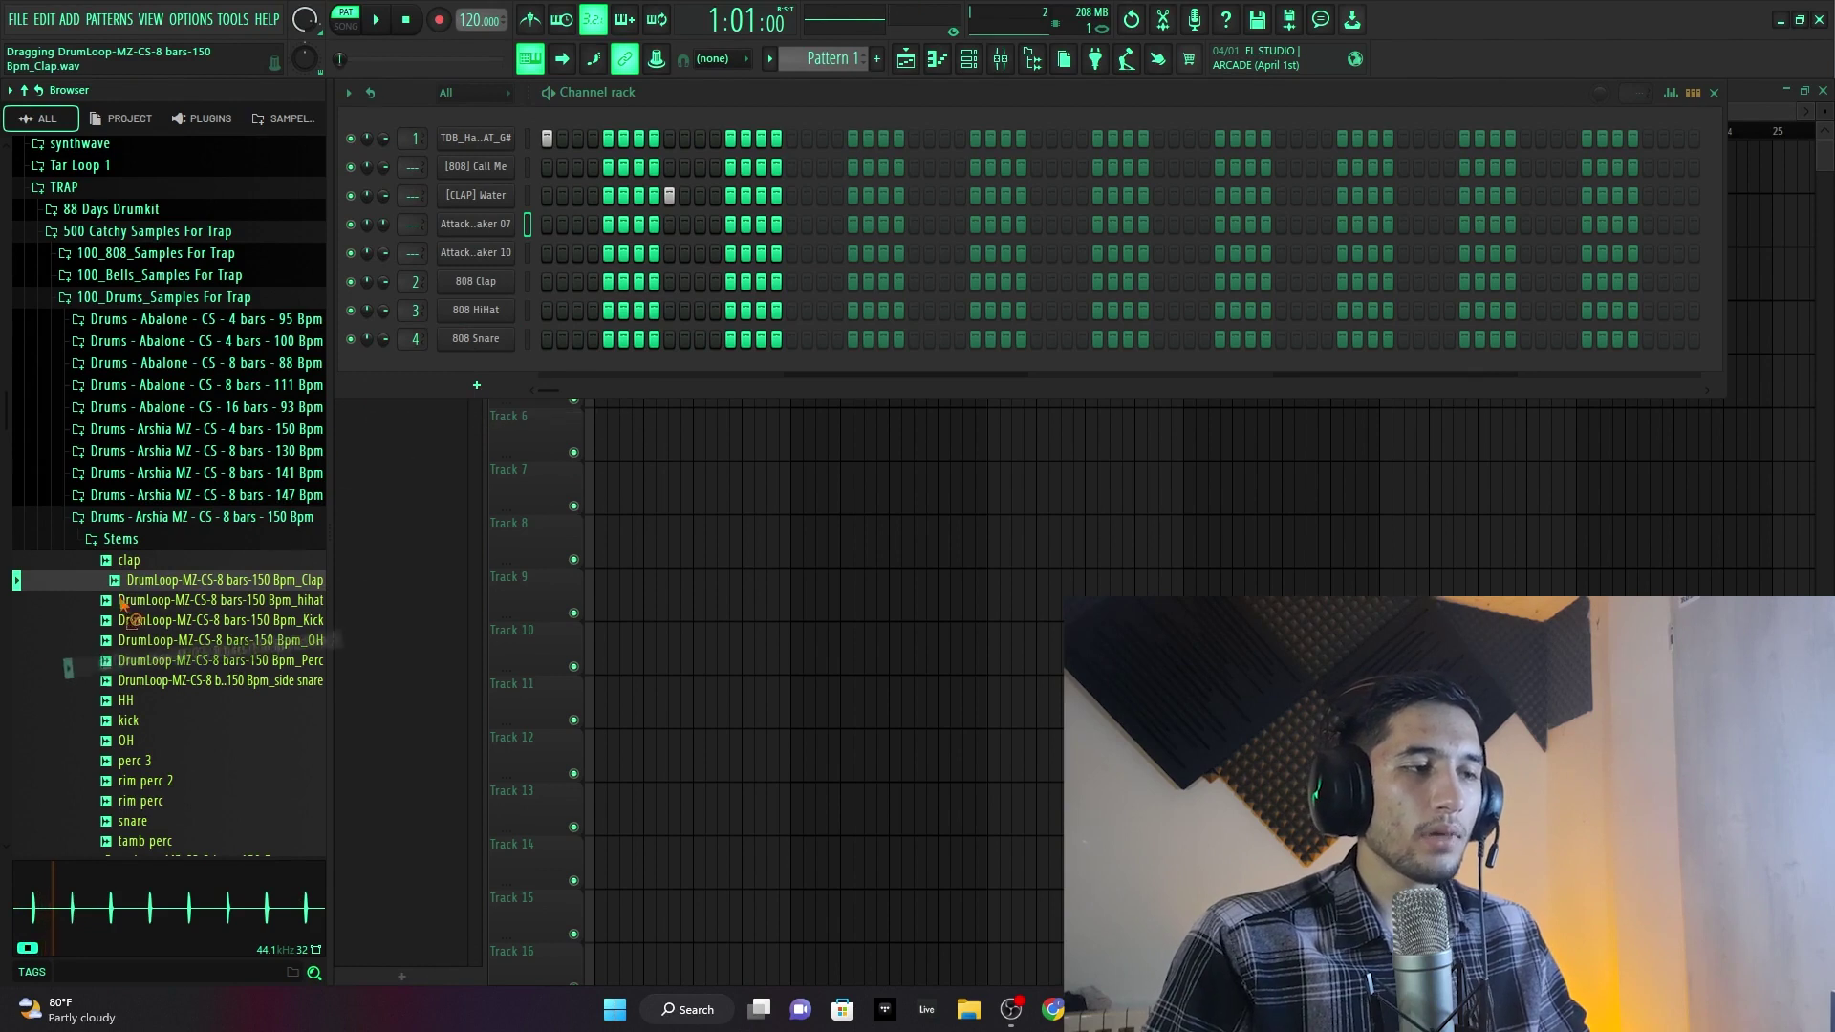
pyautogui.moveTo(188, 580); pyautogui.dragTo(457, 371)
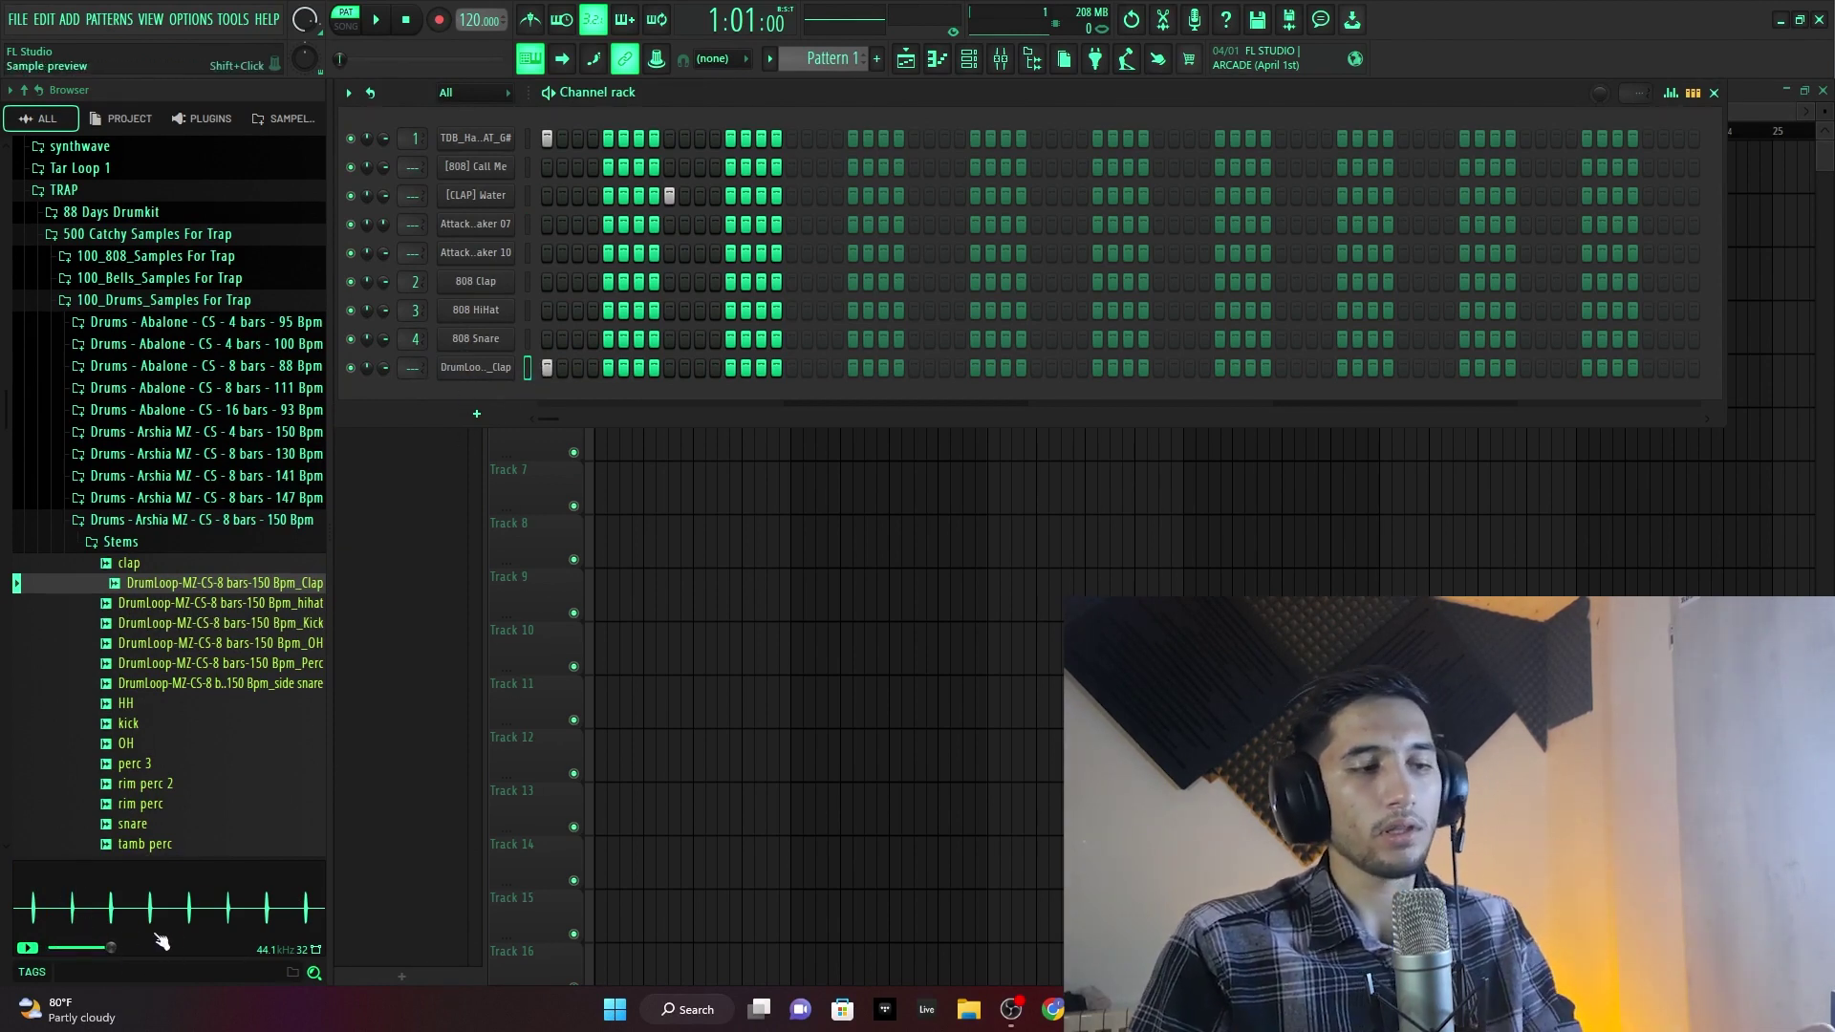
# - Check the DrumLoop Clap stem channel's waveform and its playback in the pattern, and clear the hit on its first step
pyautogui.click(475, 366)
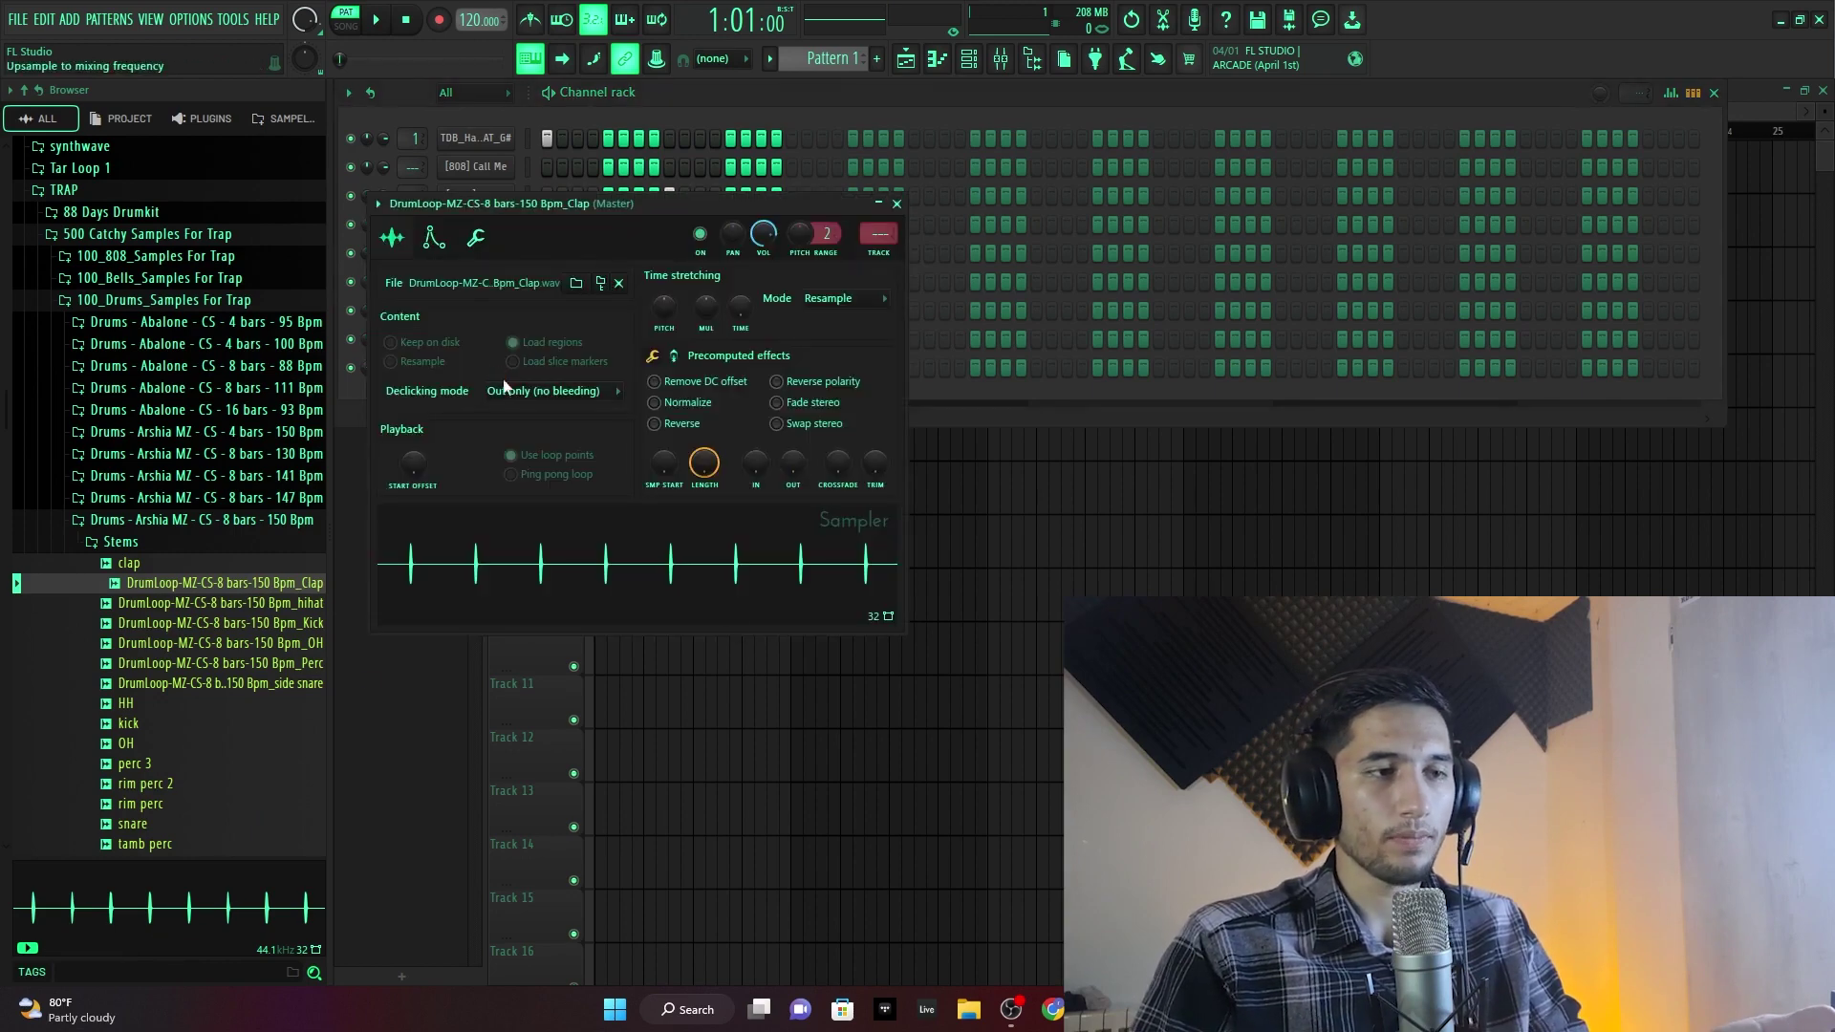
pyautogui.moveTo(647, 188); pyautogui.dragTo(995, 128)
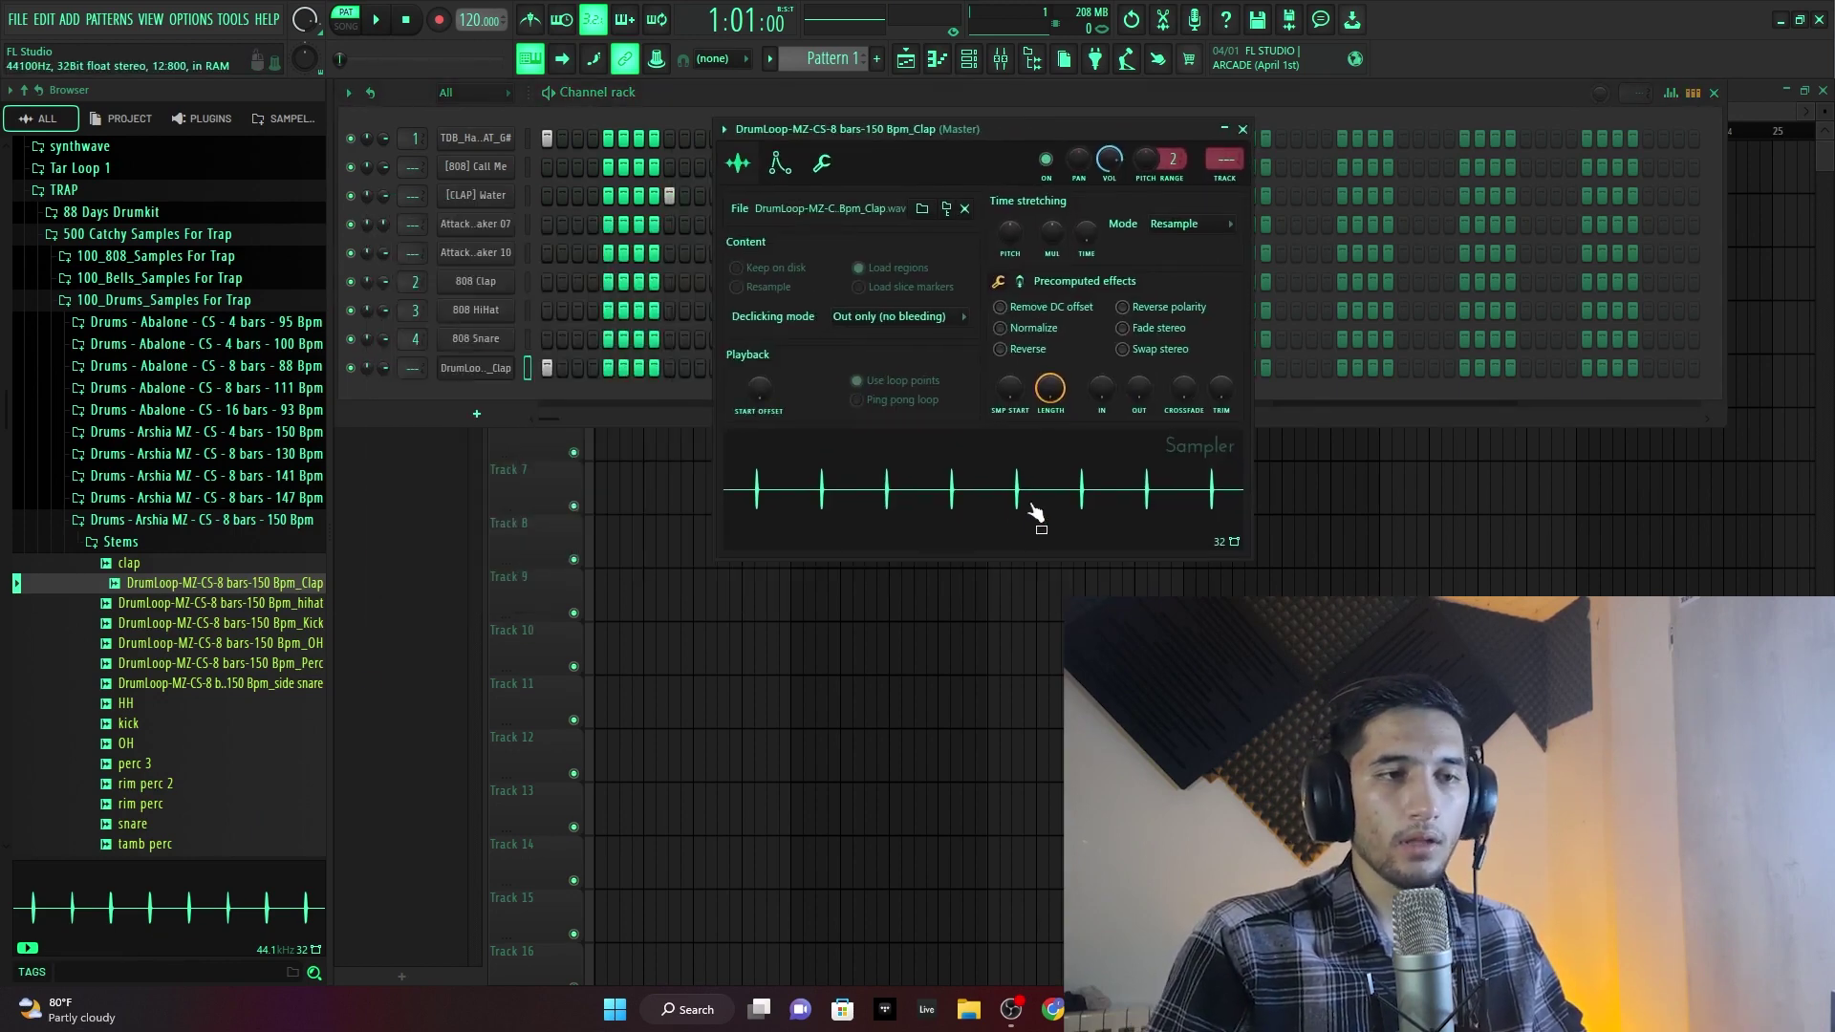
pyautogui.click(1137, 473)
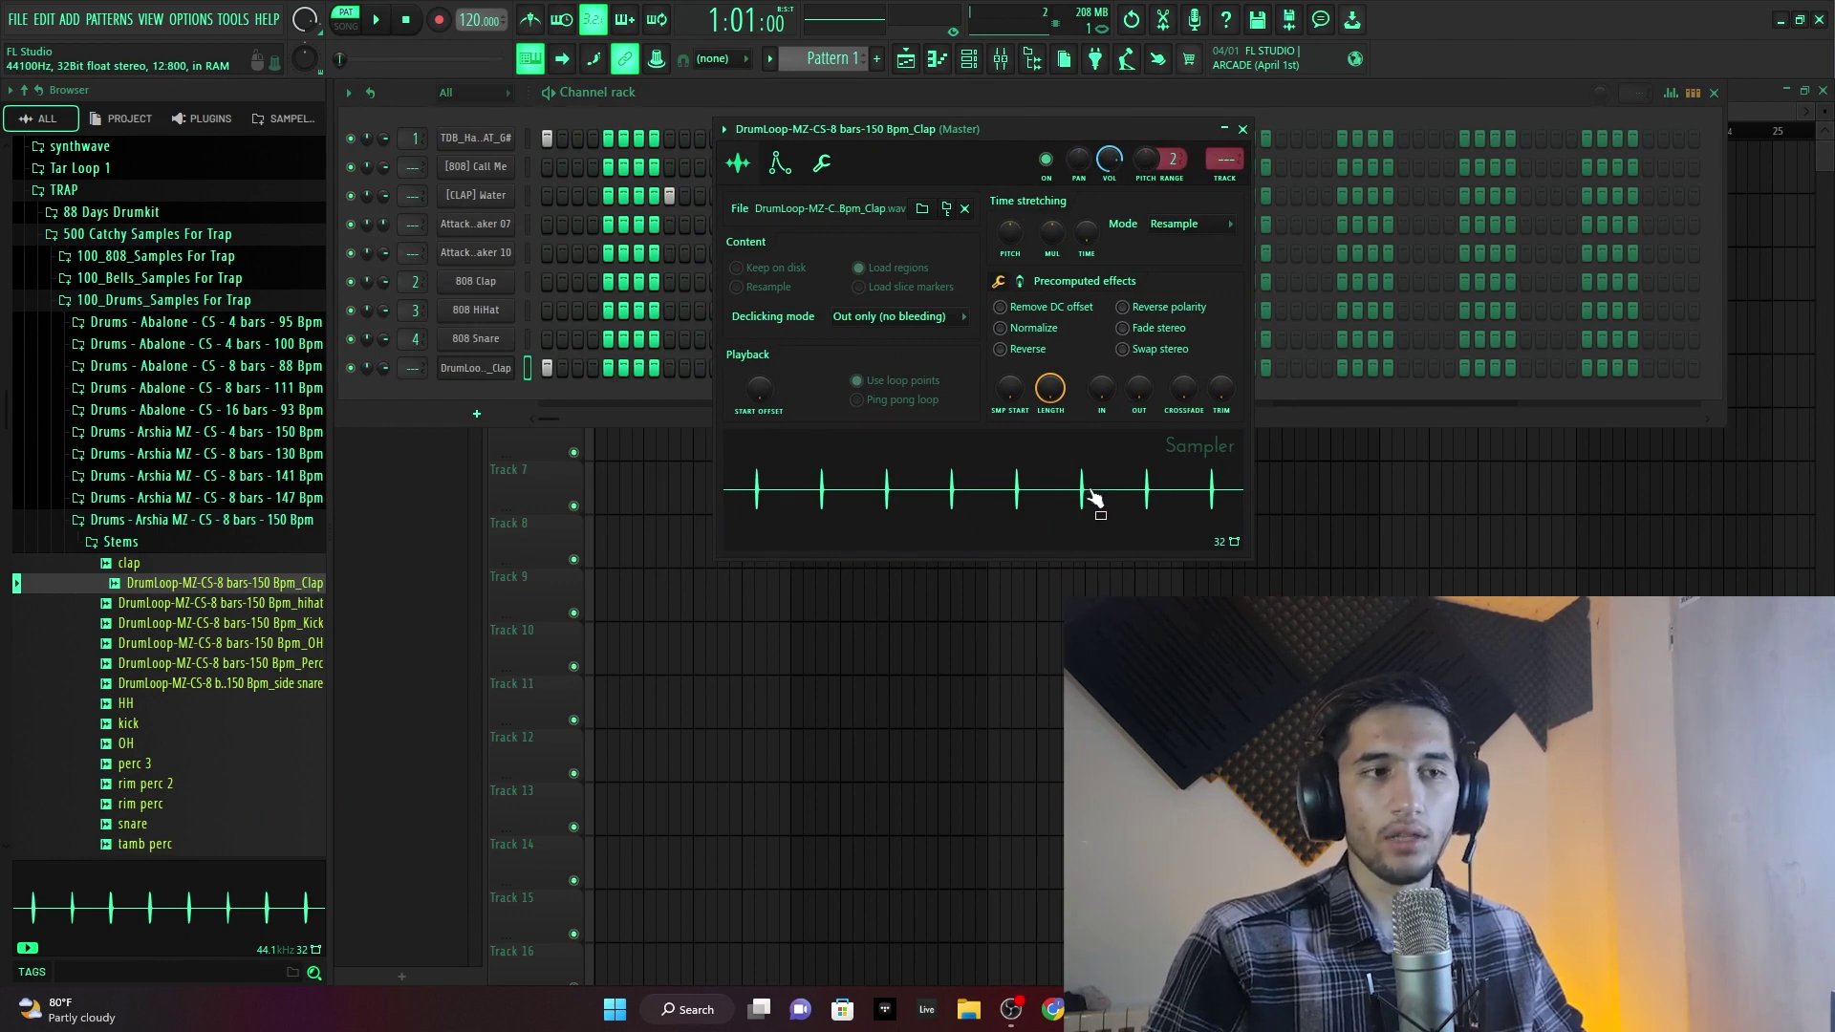
pyautogui.click(1244, 129)
pyautogui.press('space')
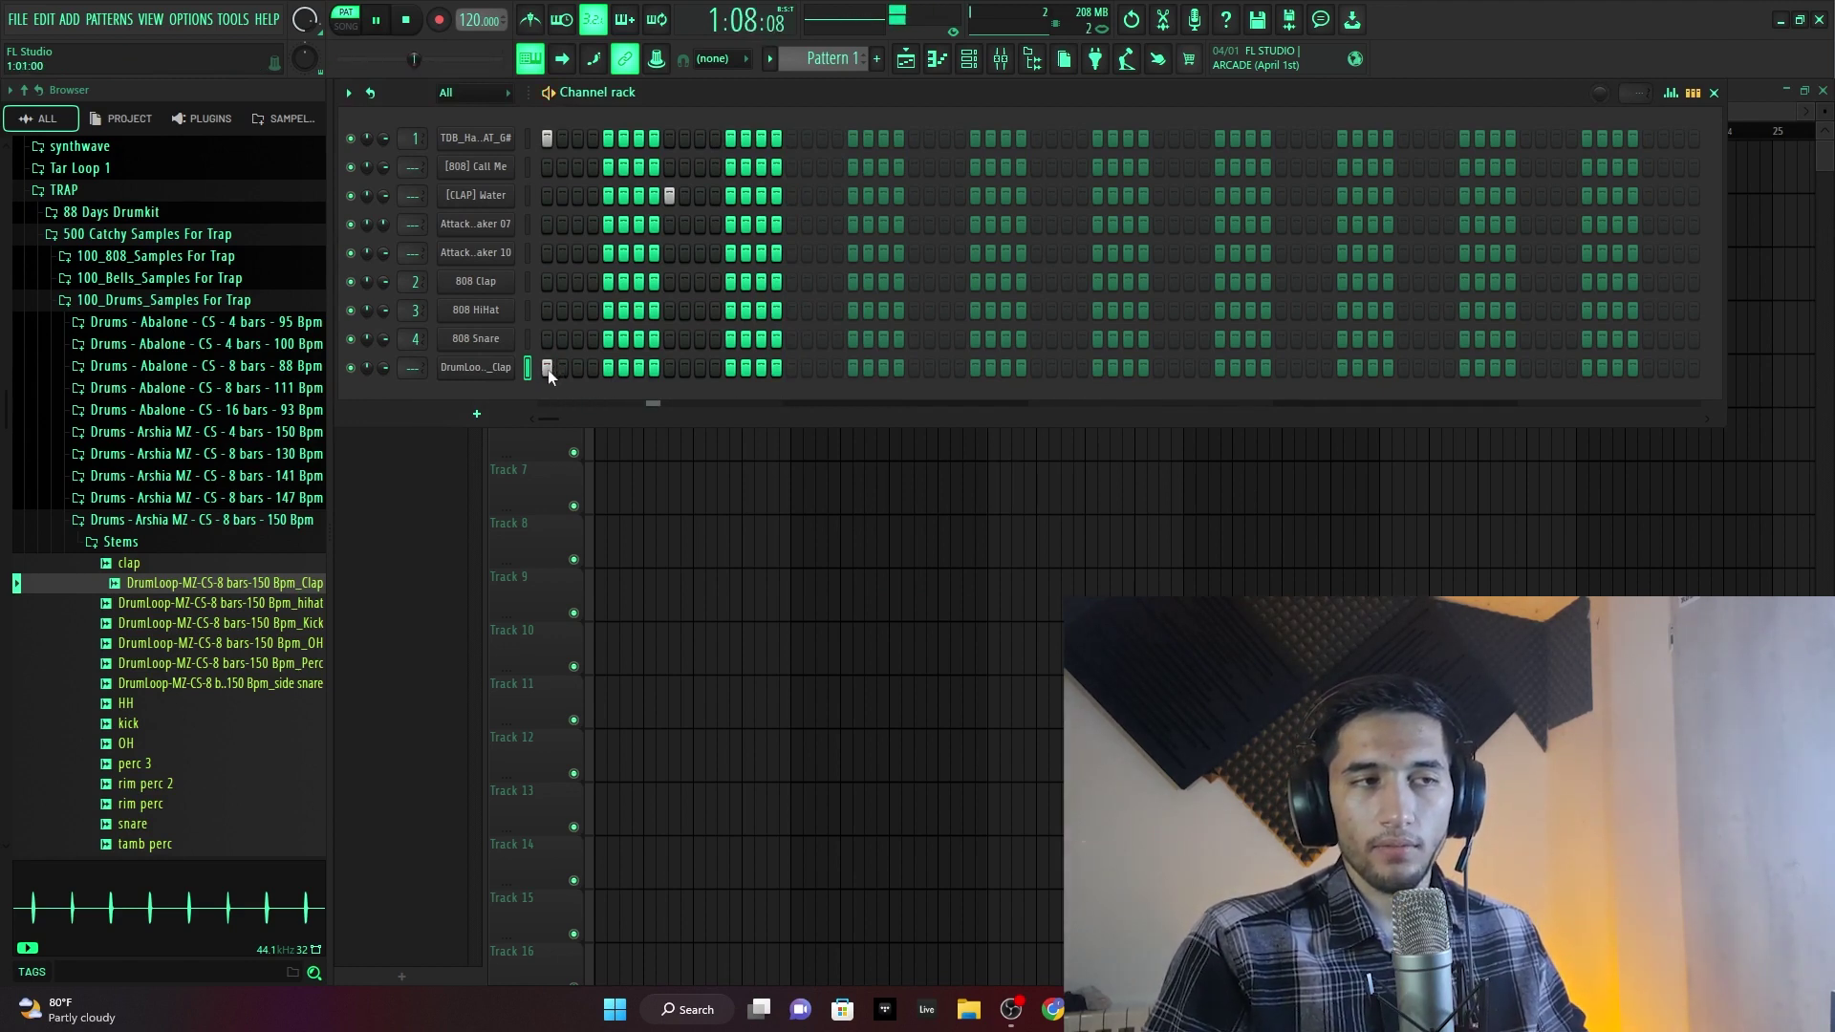
pyautogui.press('space')
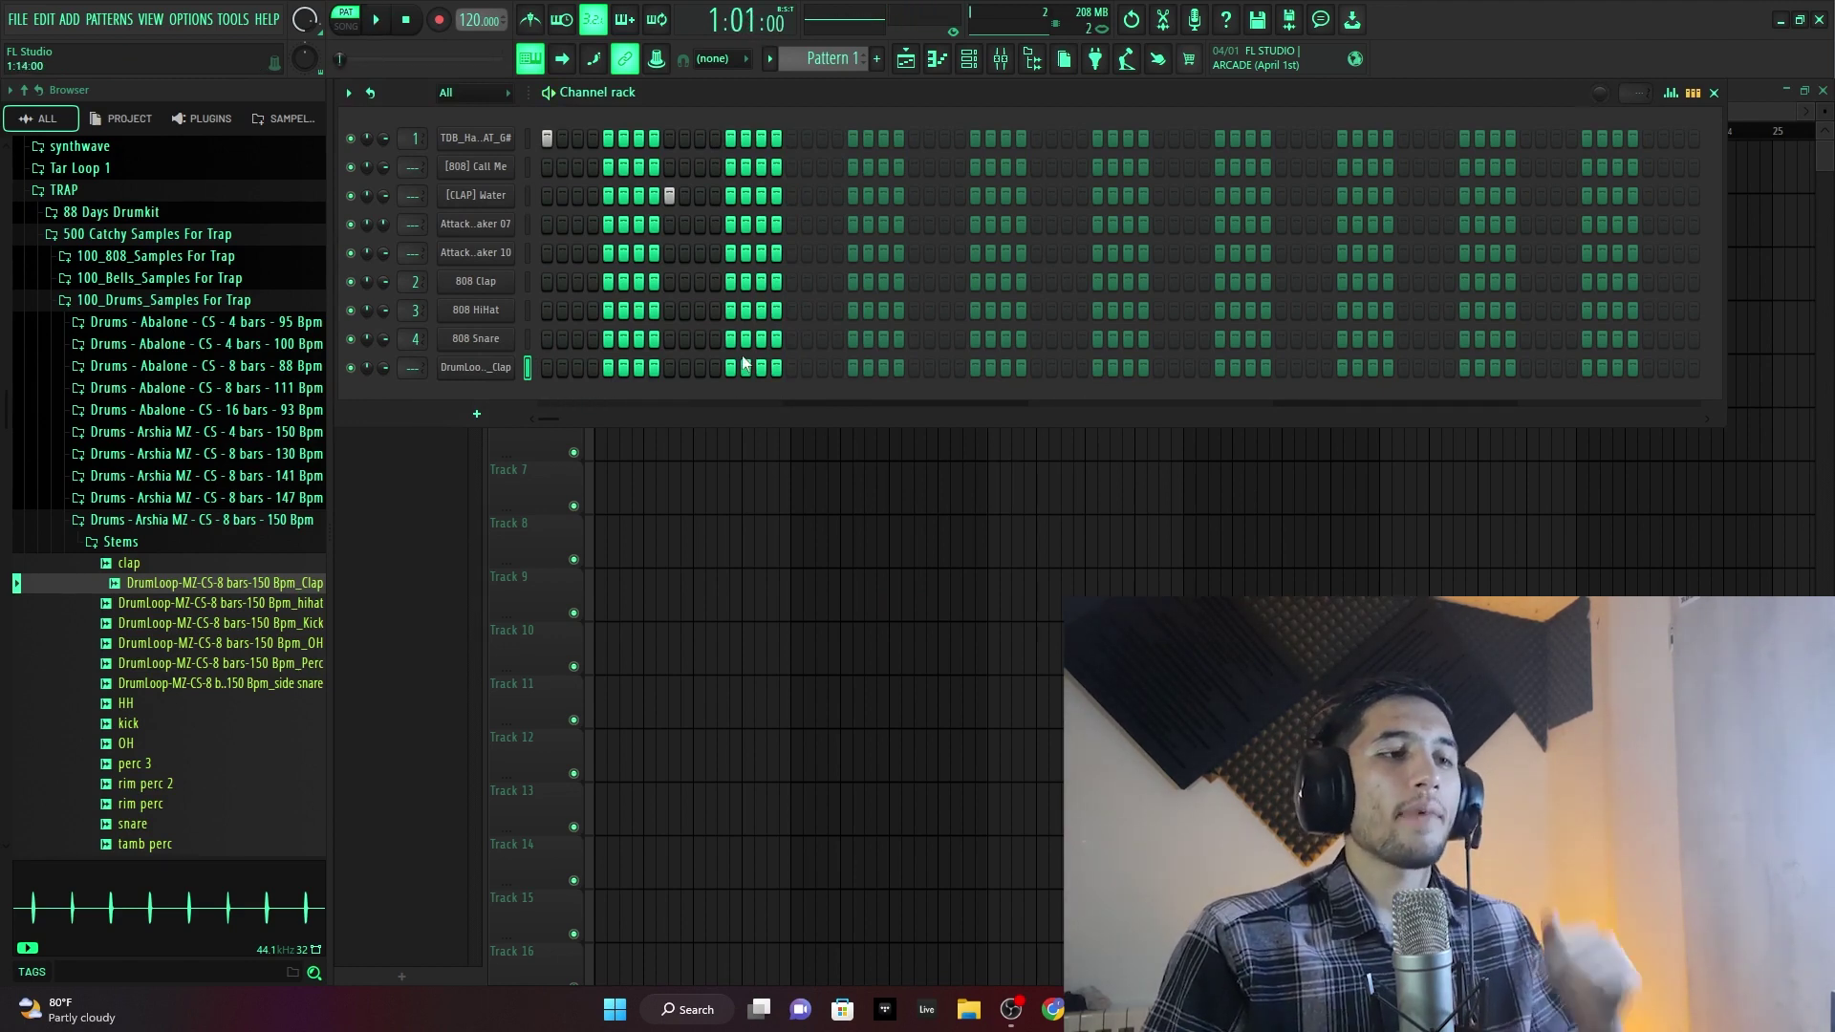
pyautogui.press('space')
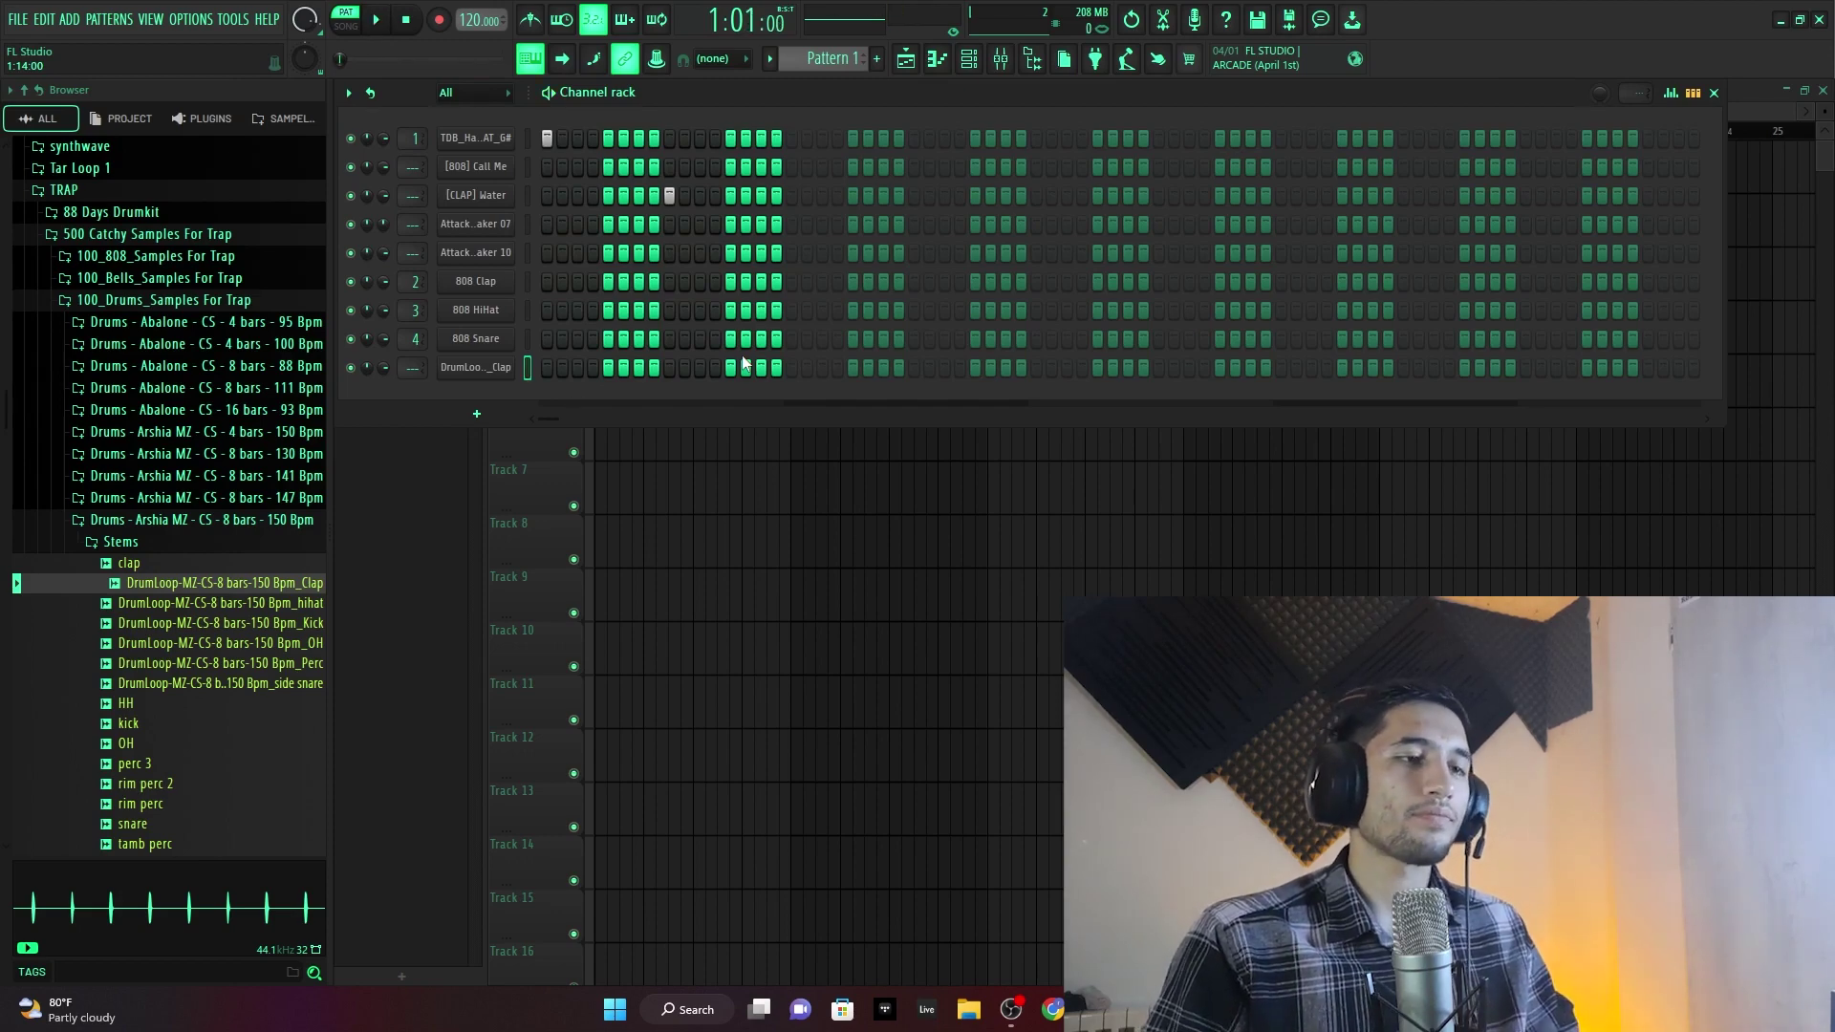
# - Open the DrumLoop Clap stem's audio in a new Slicex channel and close the stem's sampler window
pyautogui.click(504, 369)
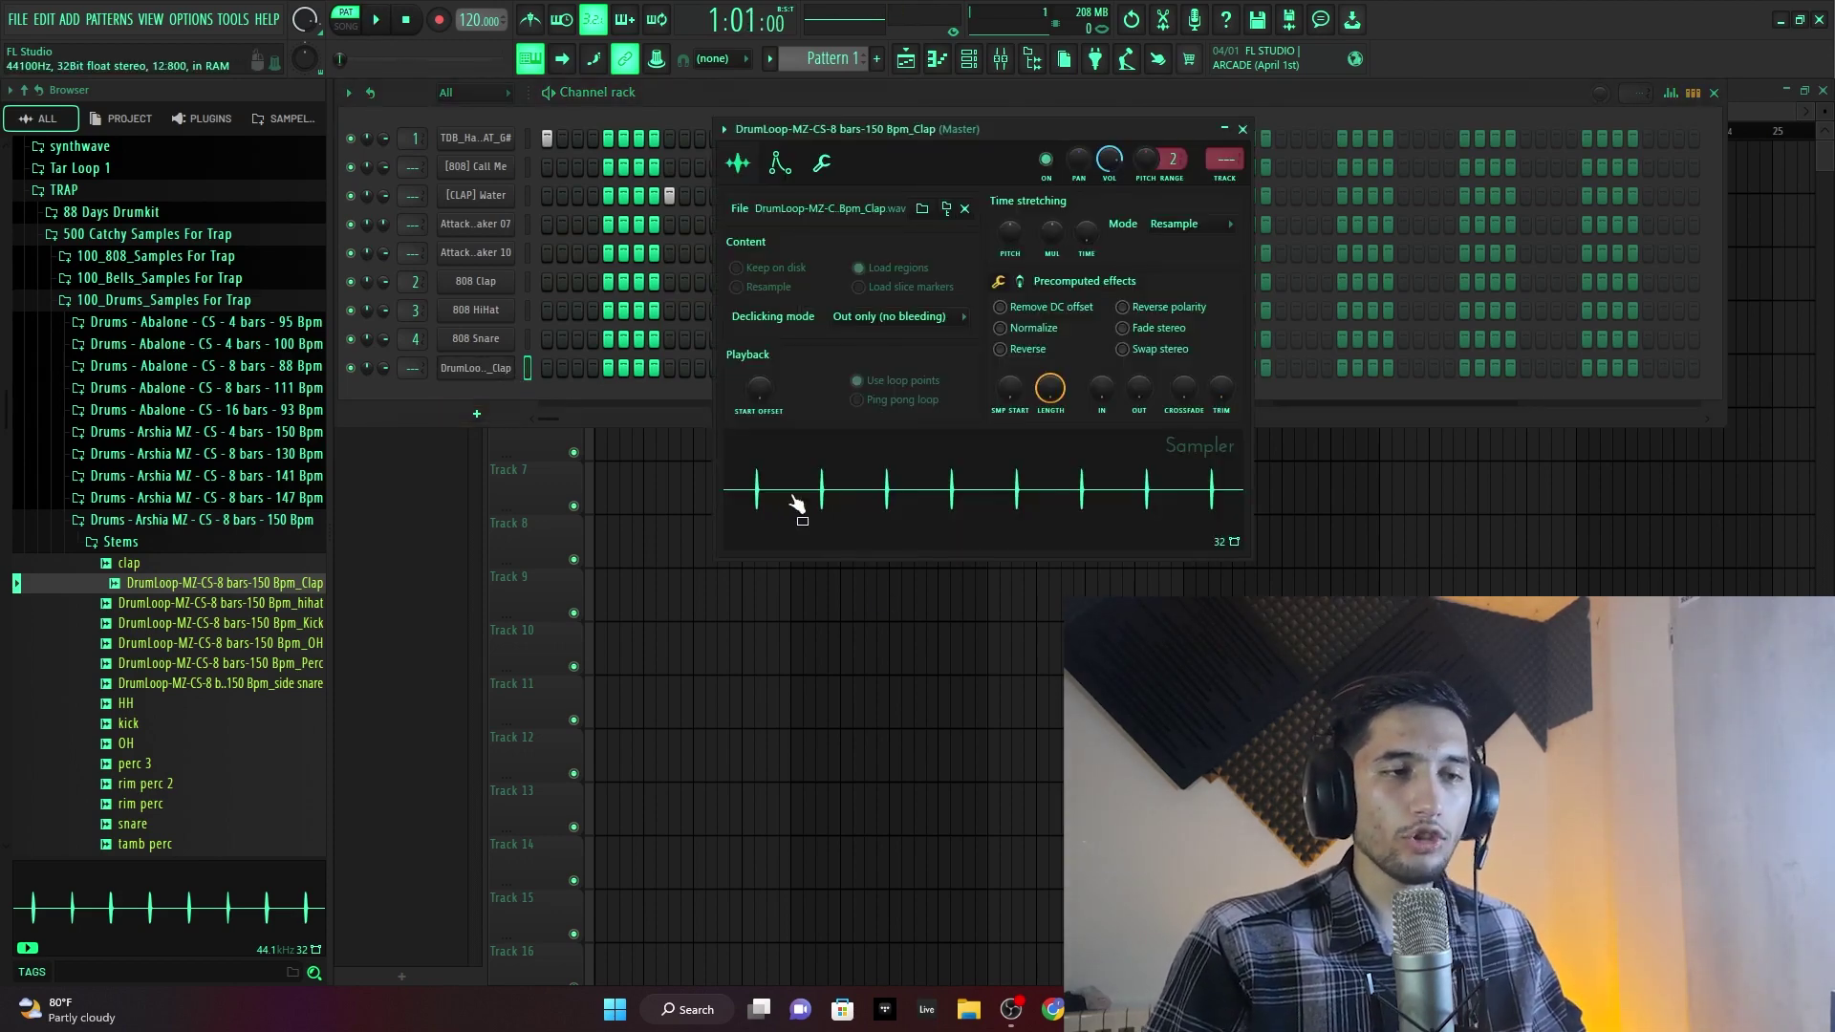
pyautogui.moveTo(755, 487); pyautogui.dragTo(491, 372)
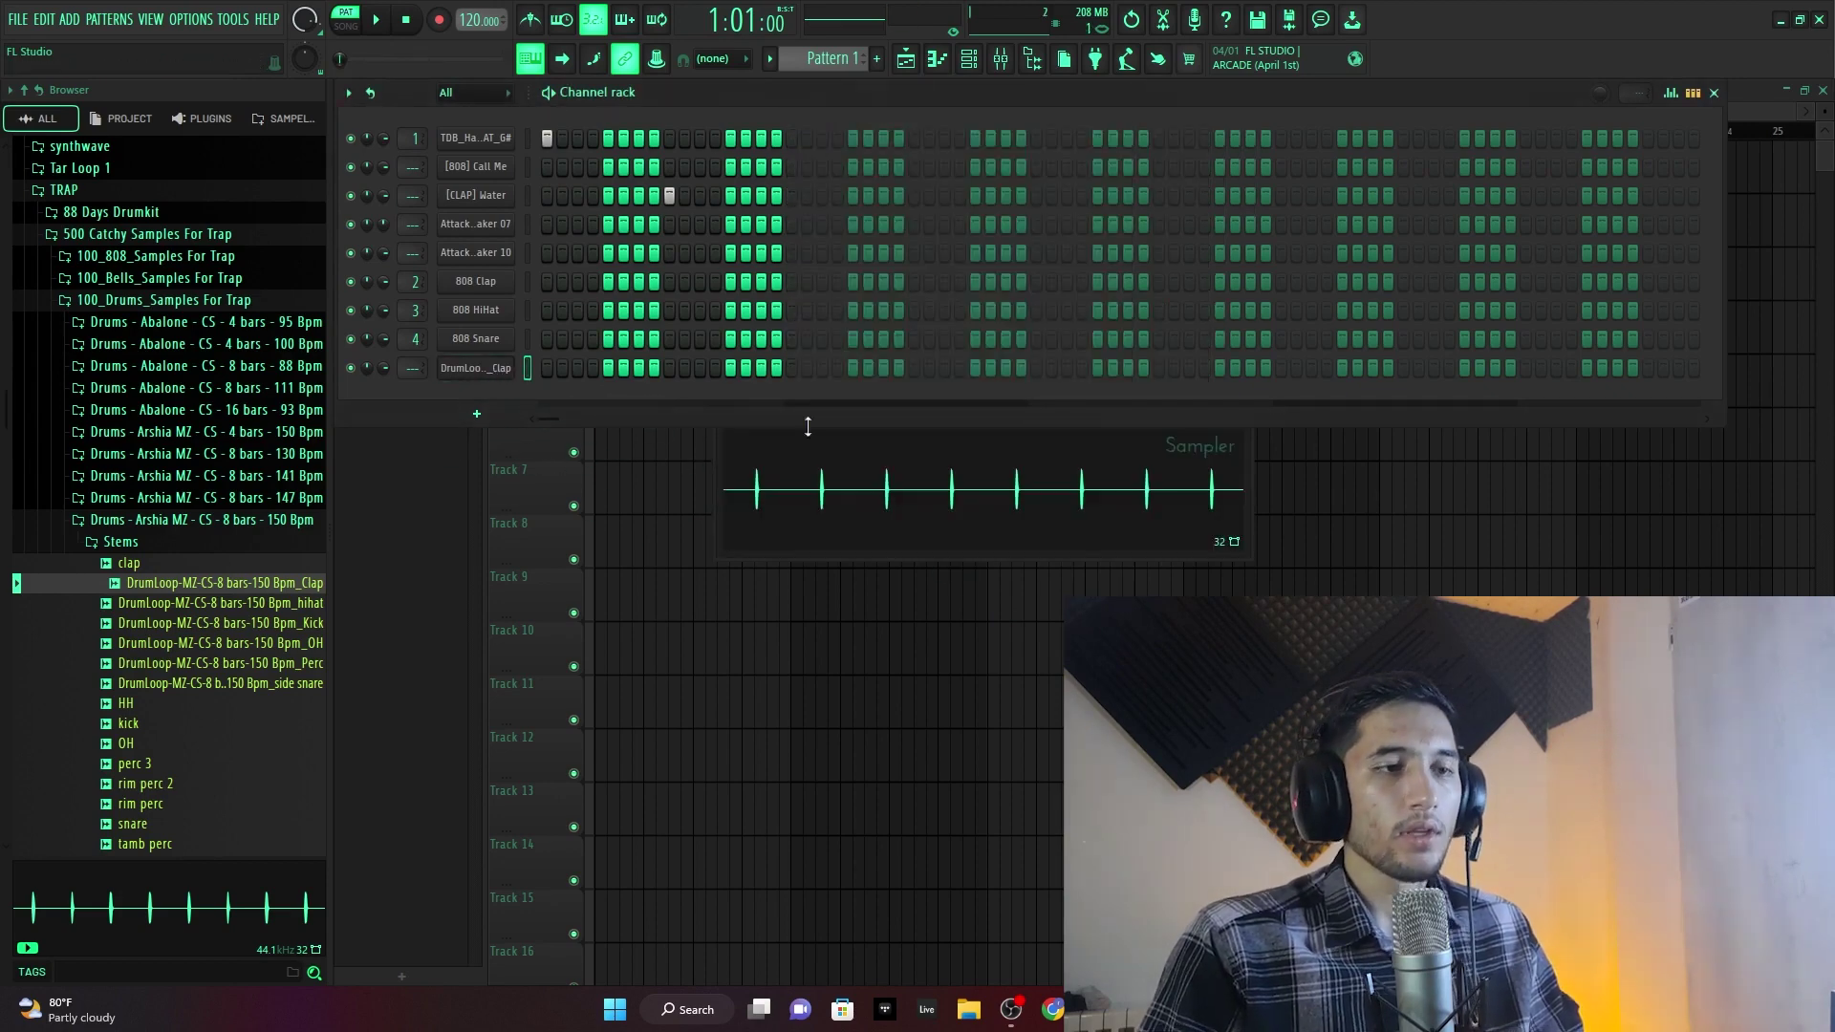
pyautogui.rightClick(884, 487)
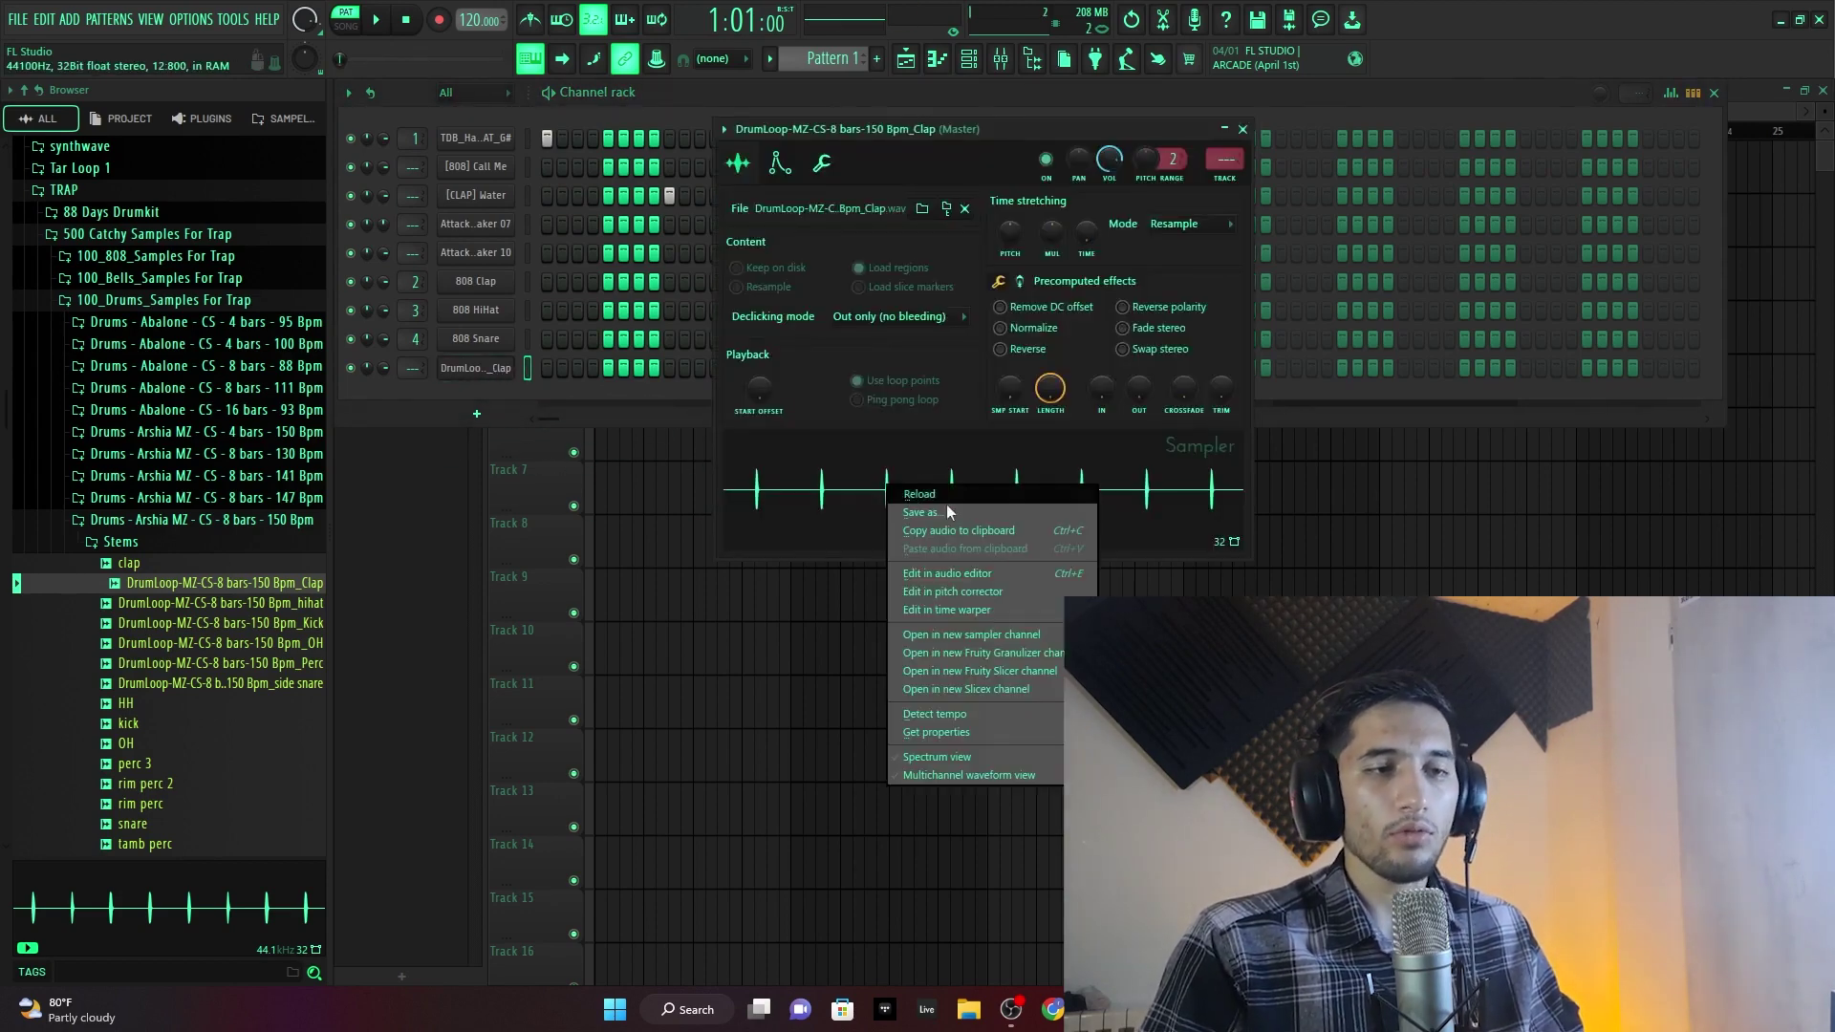
pyautogui.click(1011, 691)
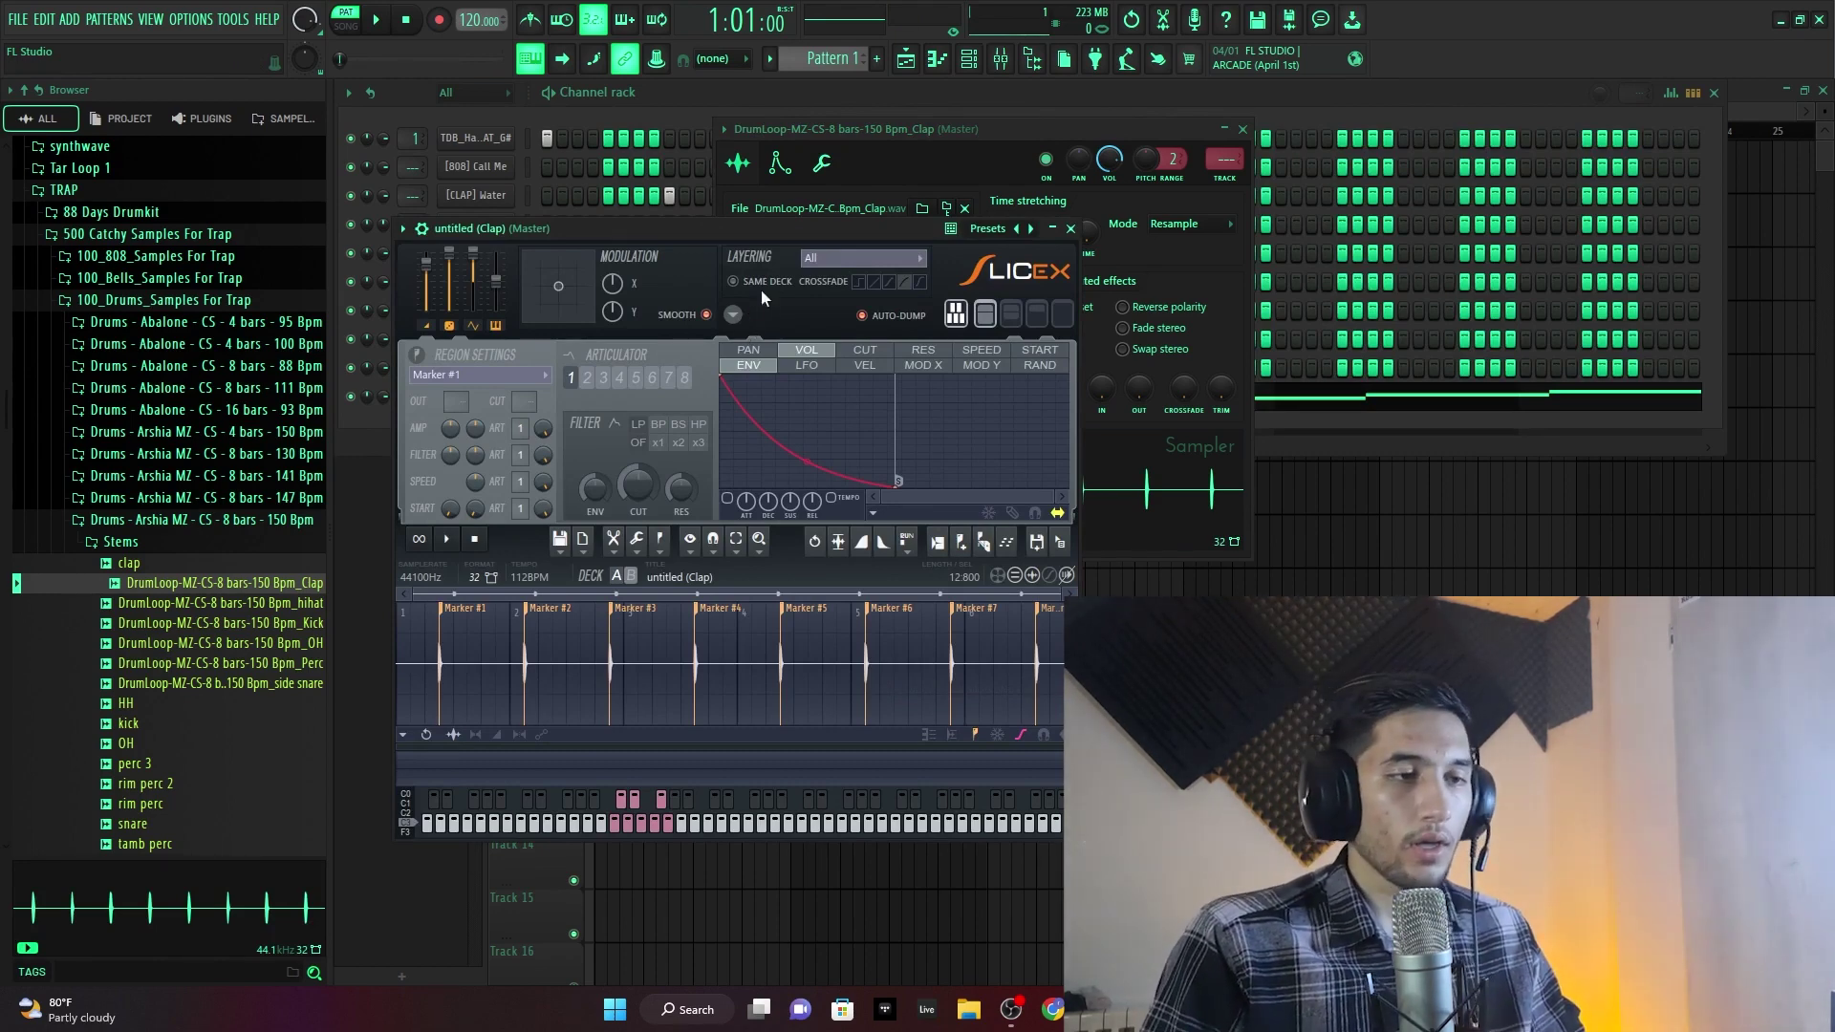
pyautogui.moveTo(730, 232); pyautogui.dragTo(953, 215)
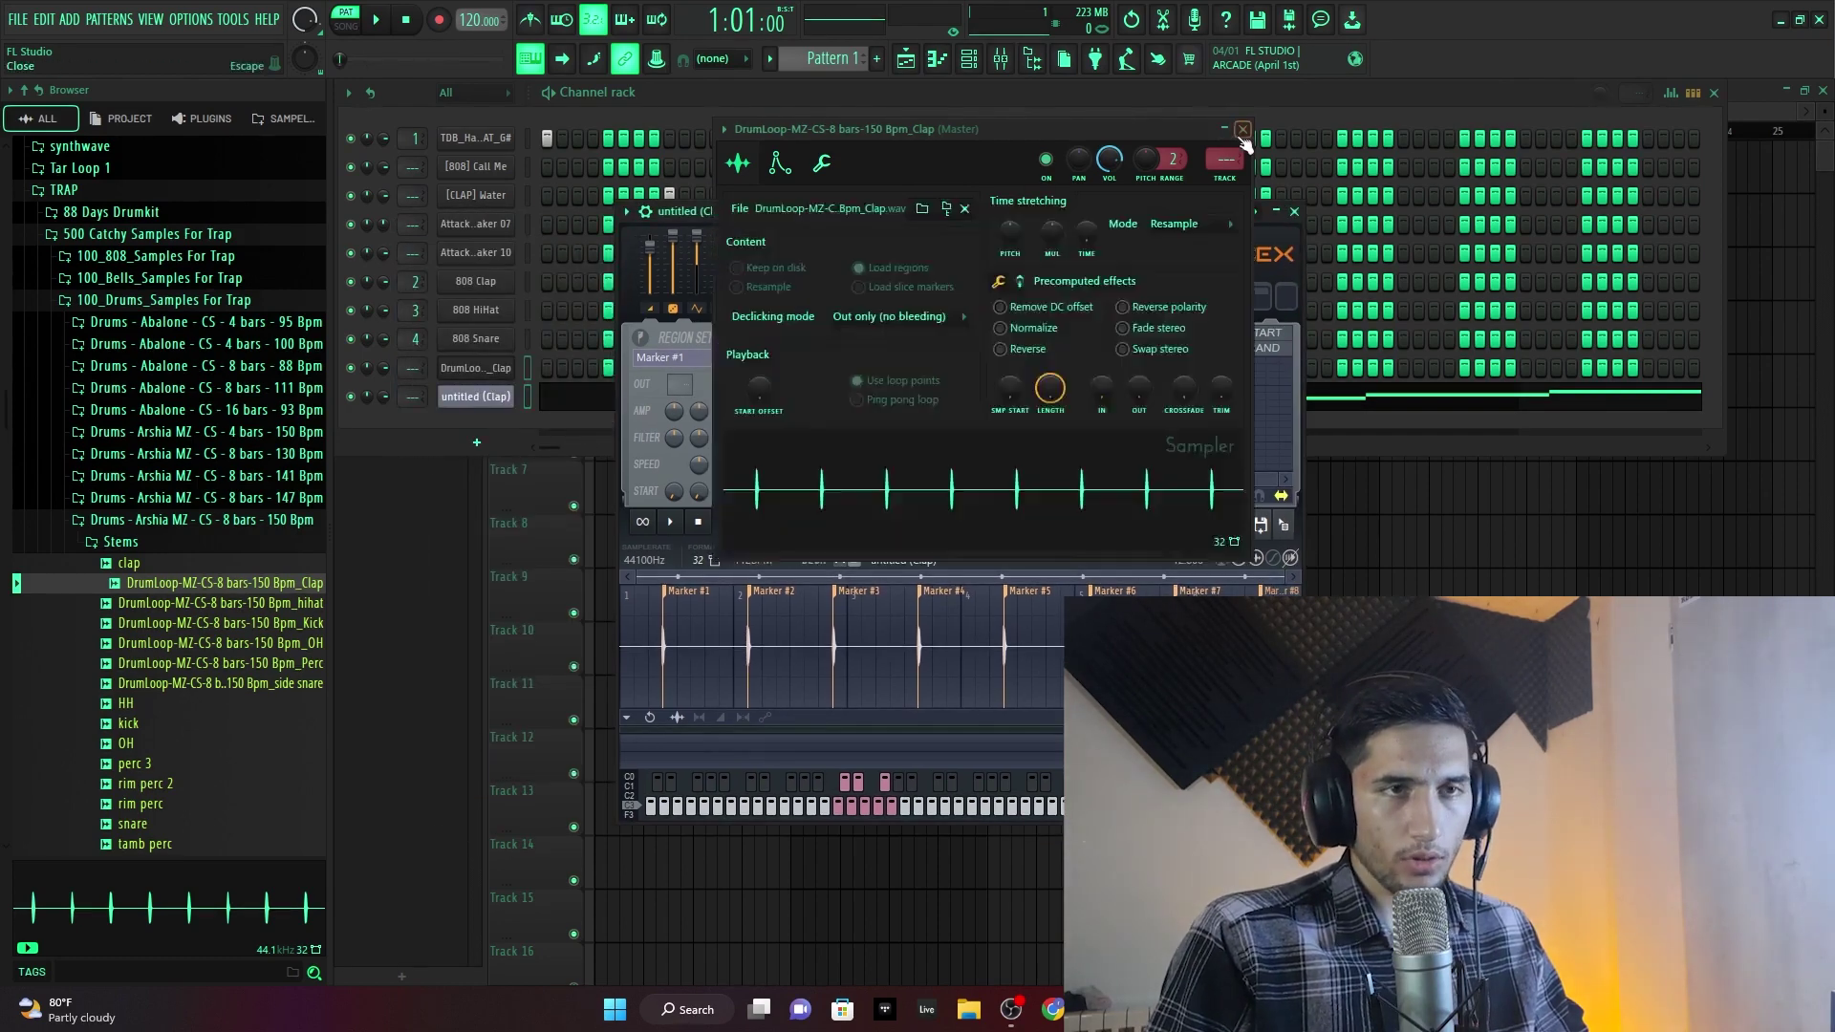
pyautogui.click(1242, 130)
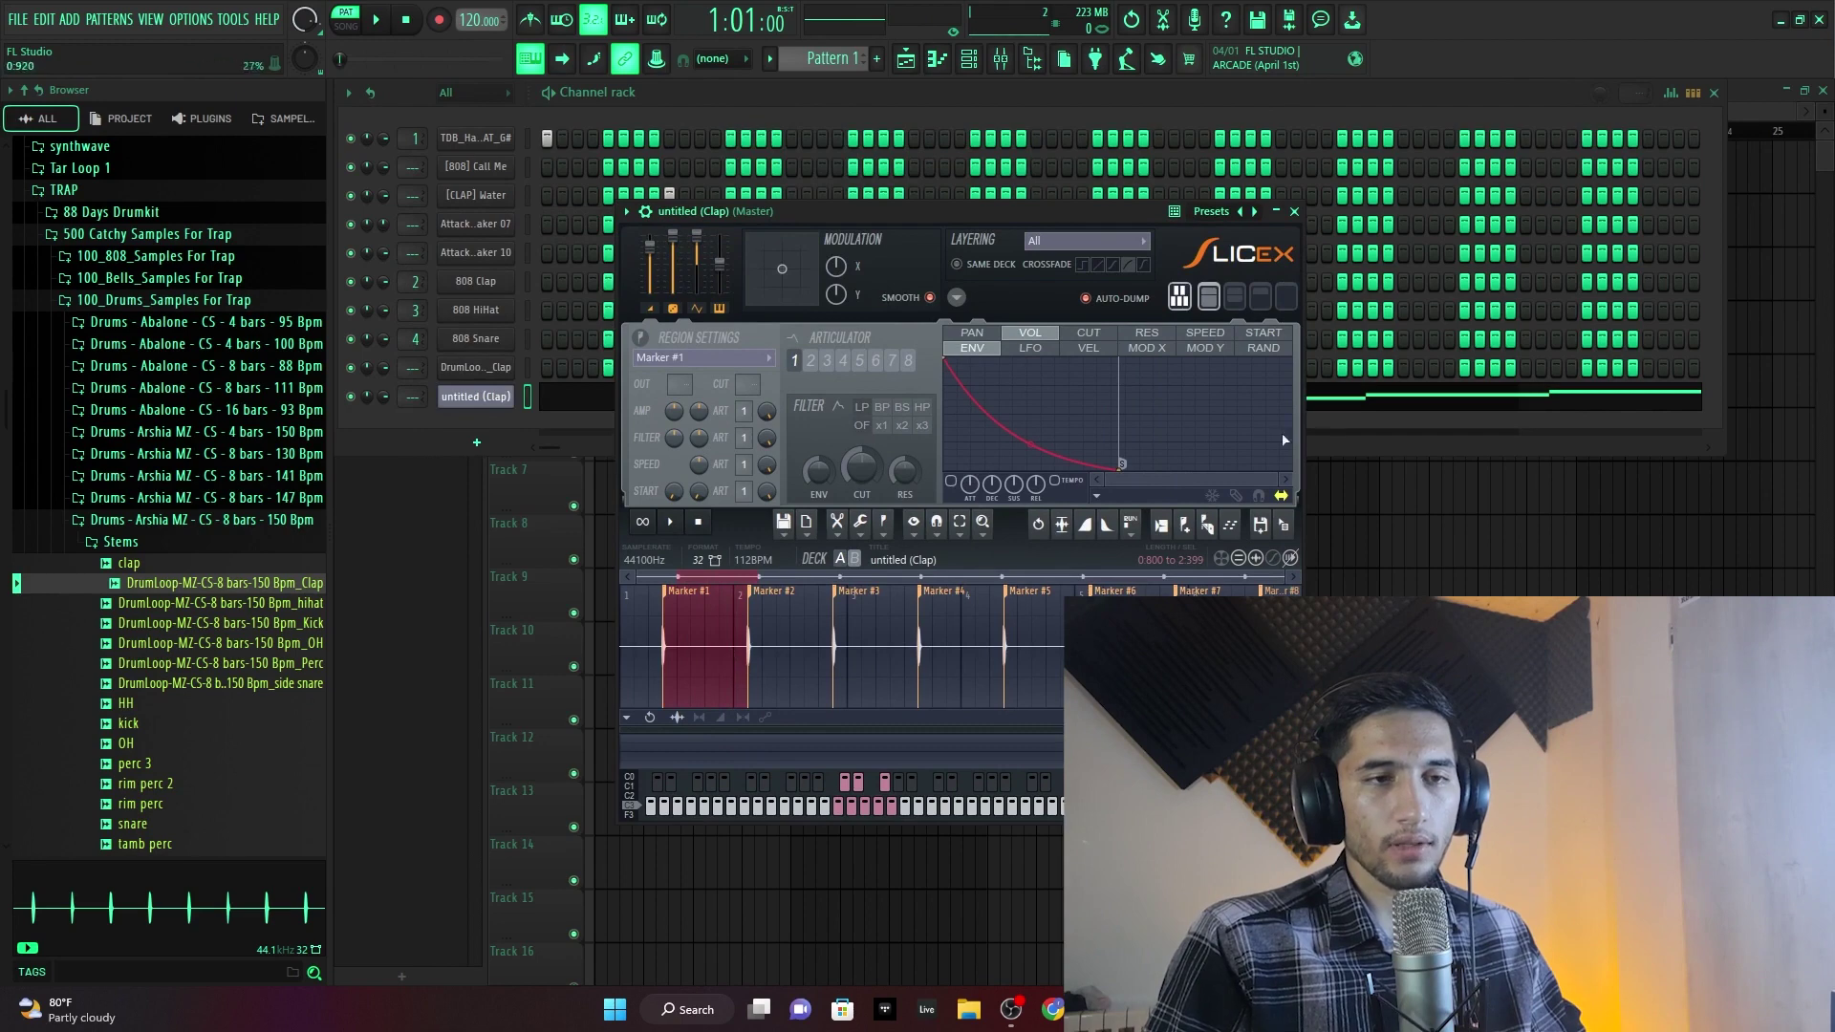
# - Load the full Marker #1 slice from Slicex into the DrumLoop Clap channel and inspect the resulting waveform
pyautogui.moveTo(1283, 530)
pyautogui.mouseDown()
pyautogui.moveTo(478, 432)
pyautogui.moveTo(488, 366)
pyautogui.mouseUp()
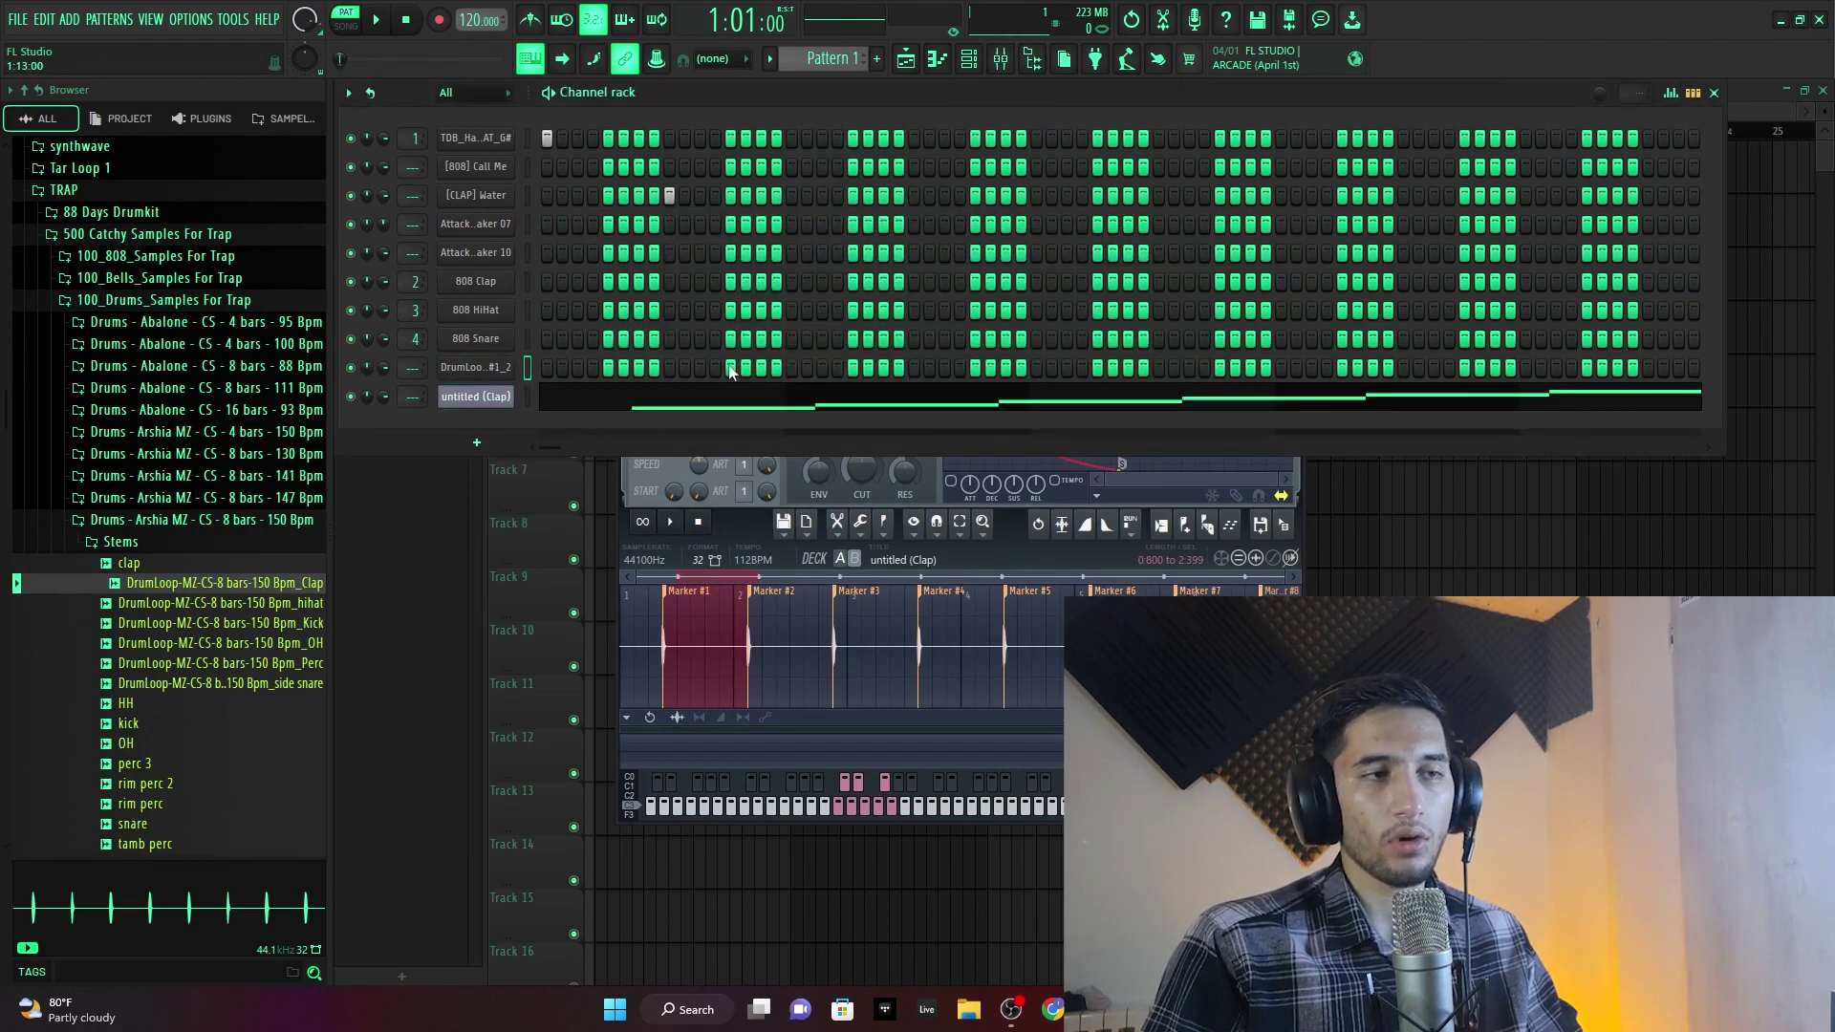
pyautogui.click(477, 367)
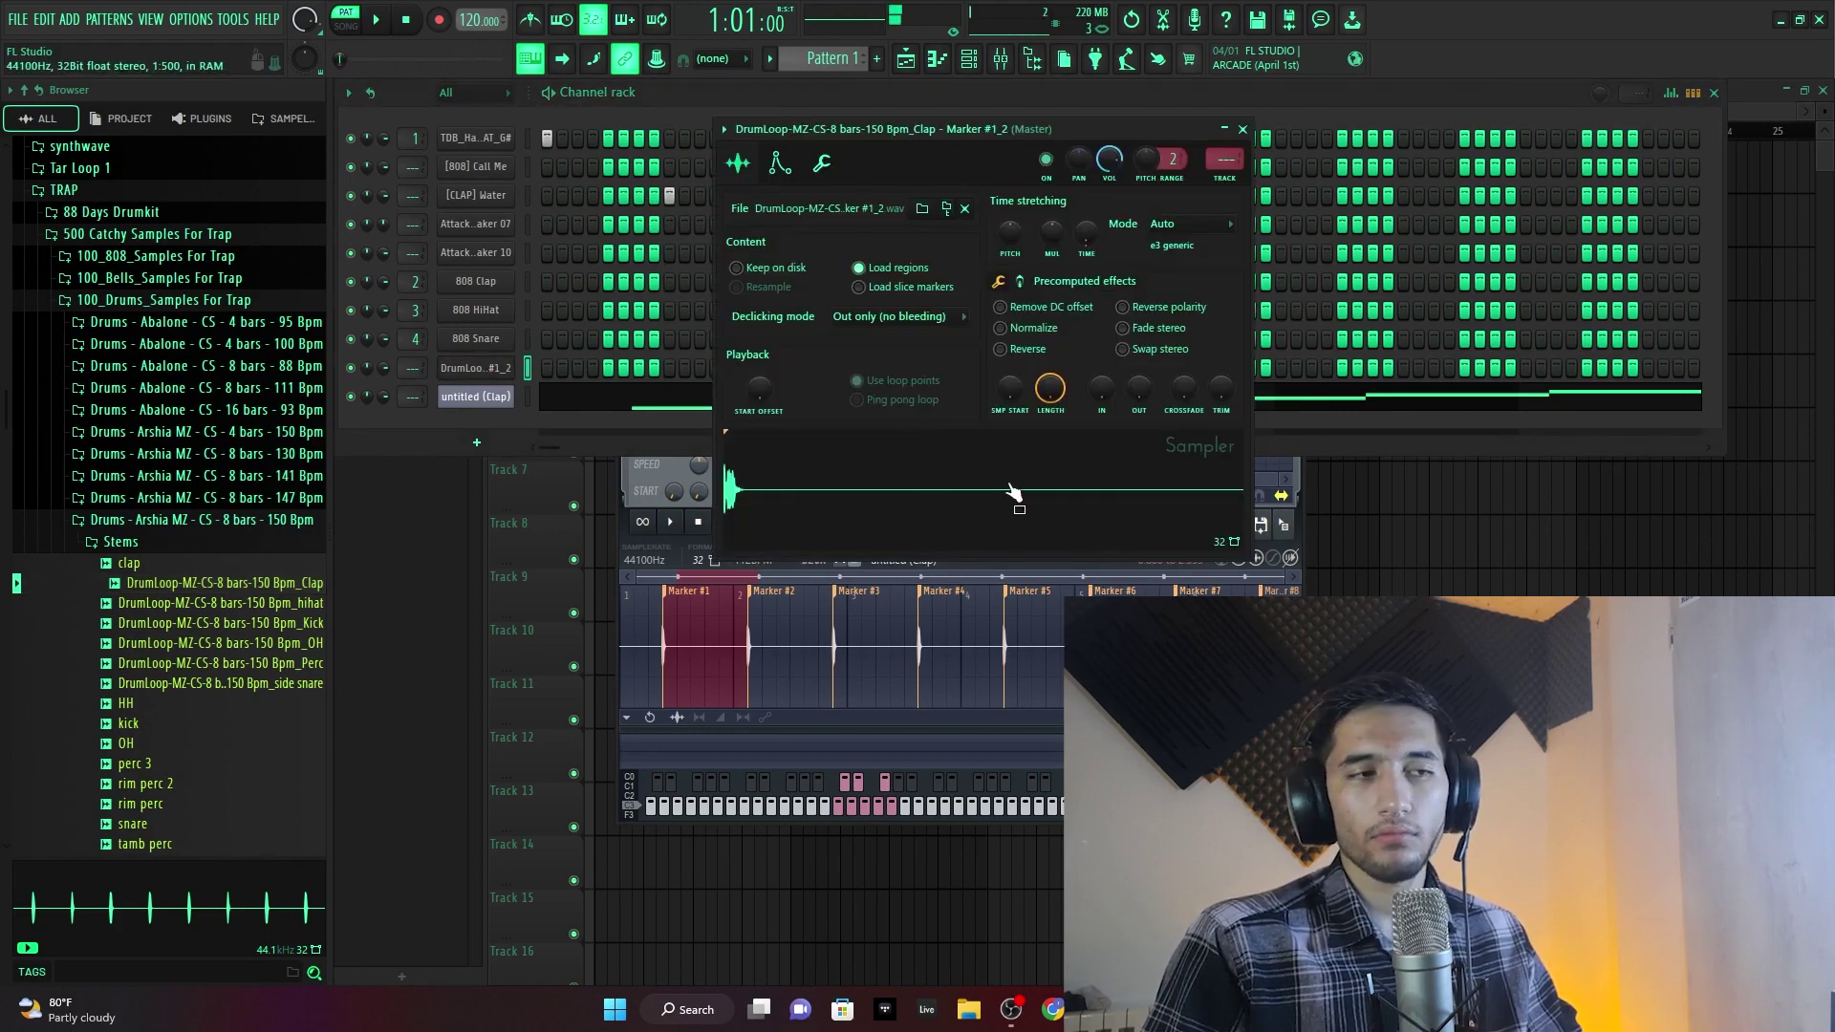
pyautogui.click(761, 756)
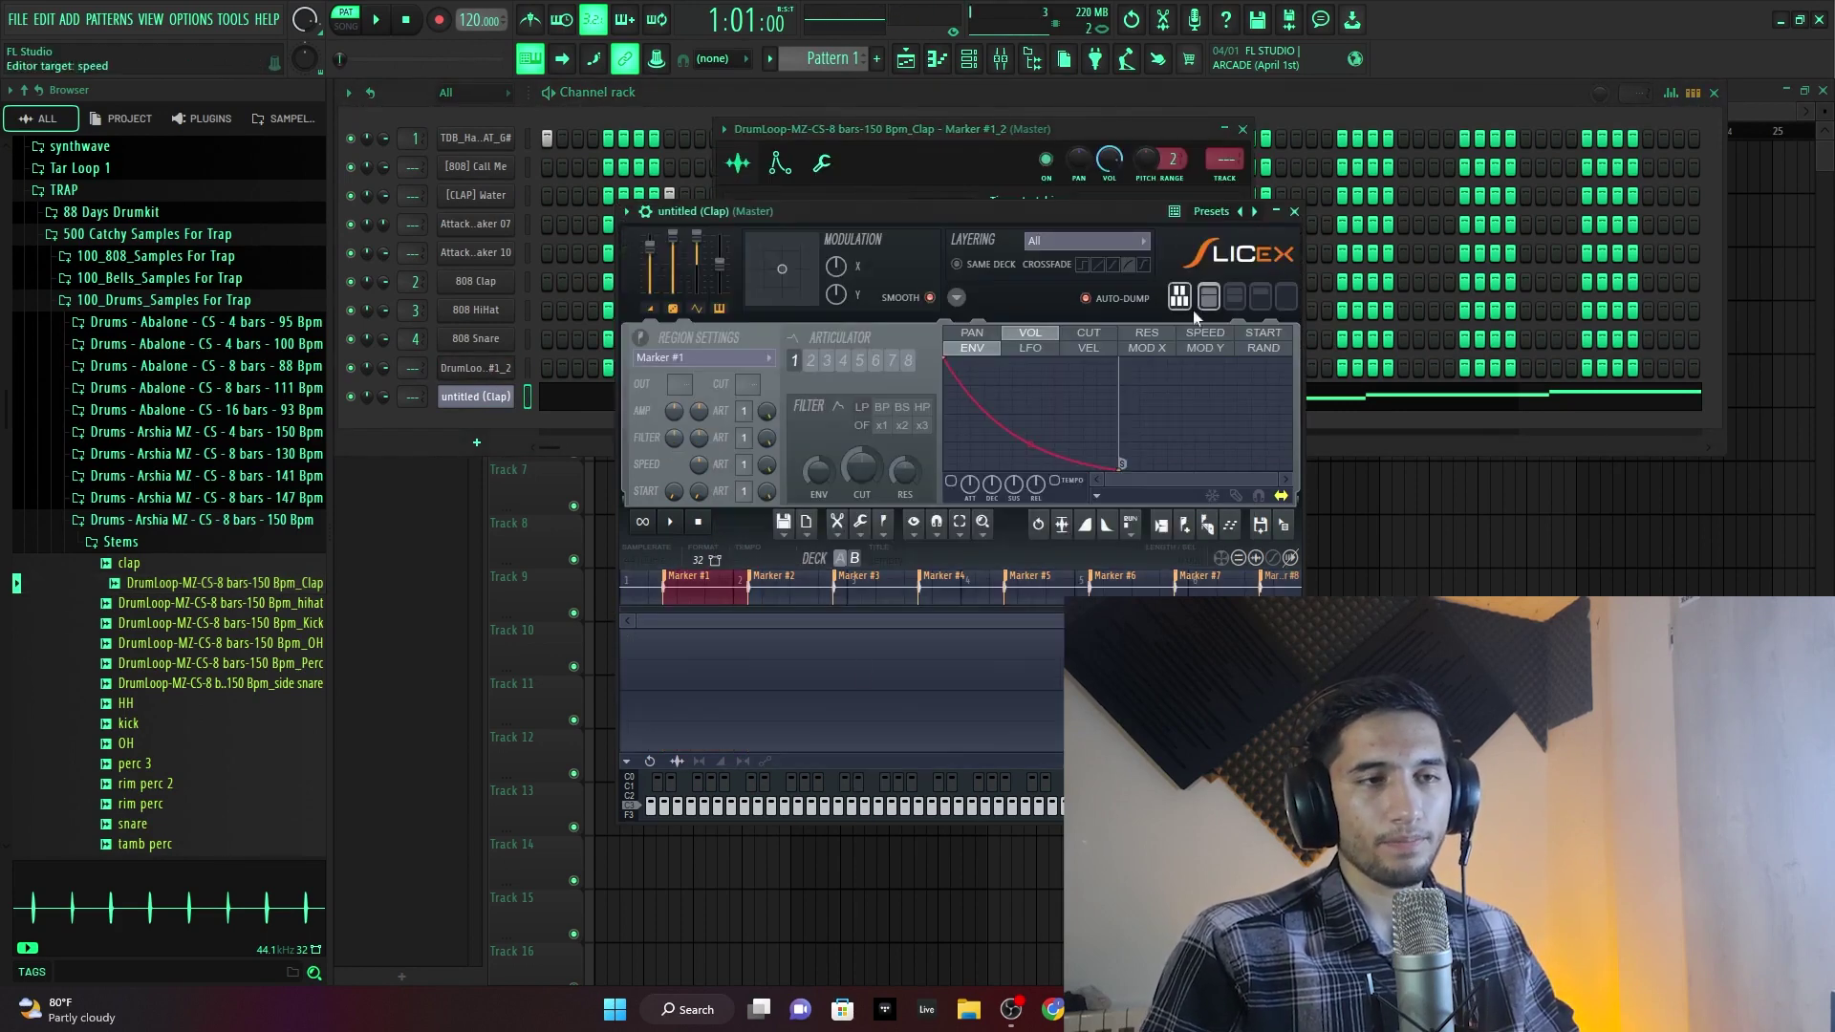
pyautogui.click(1293, 211)
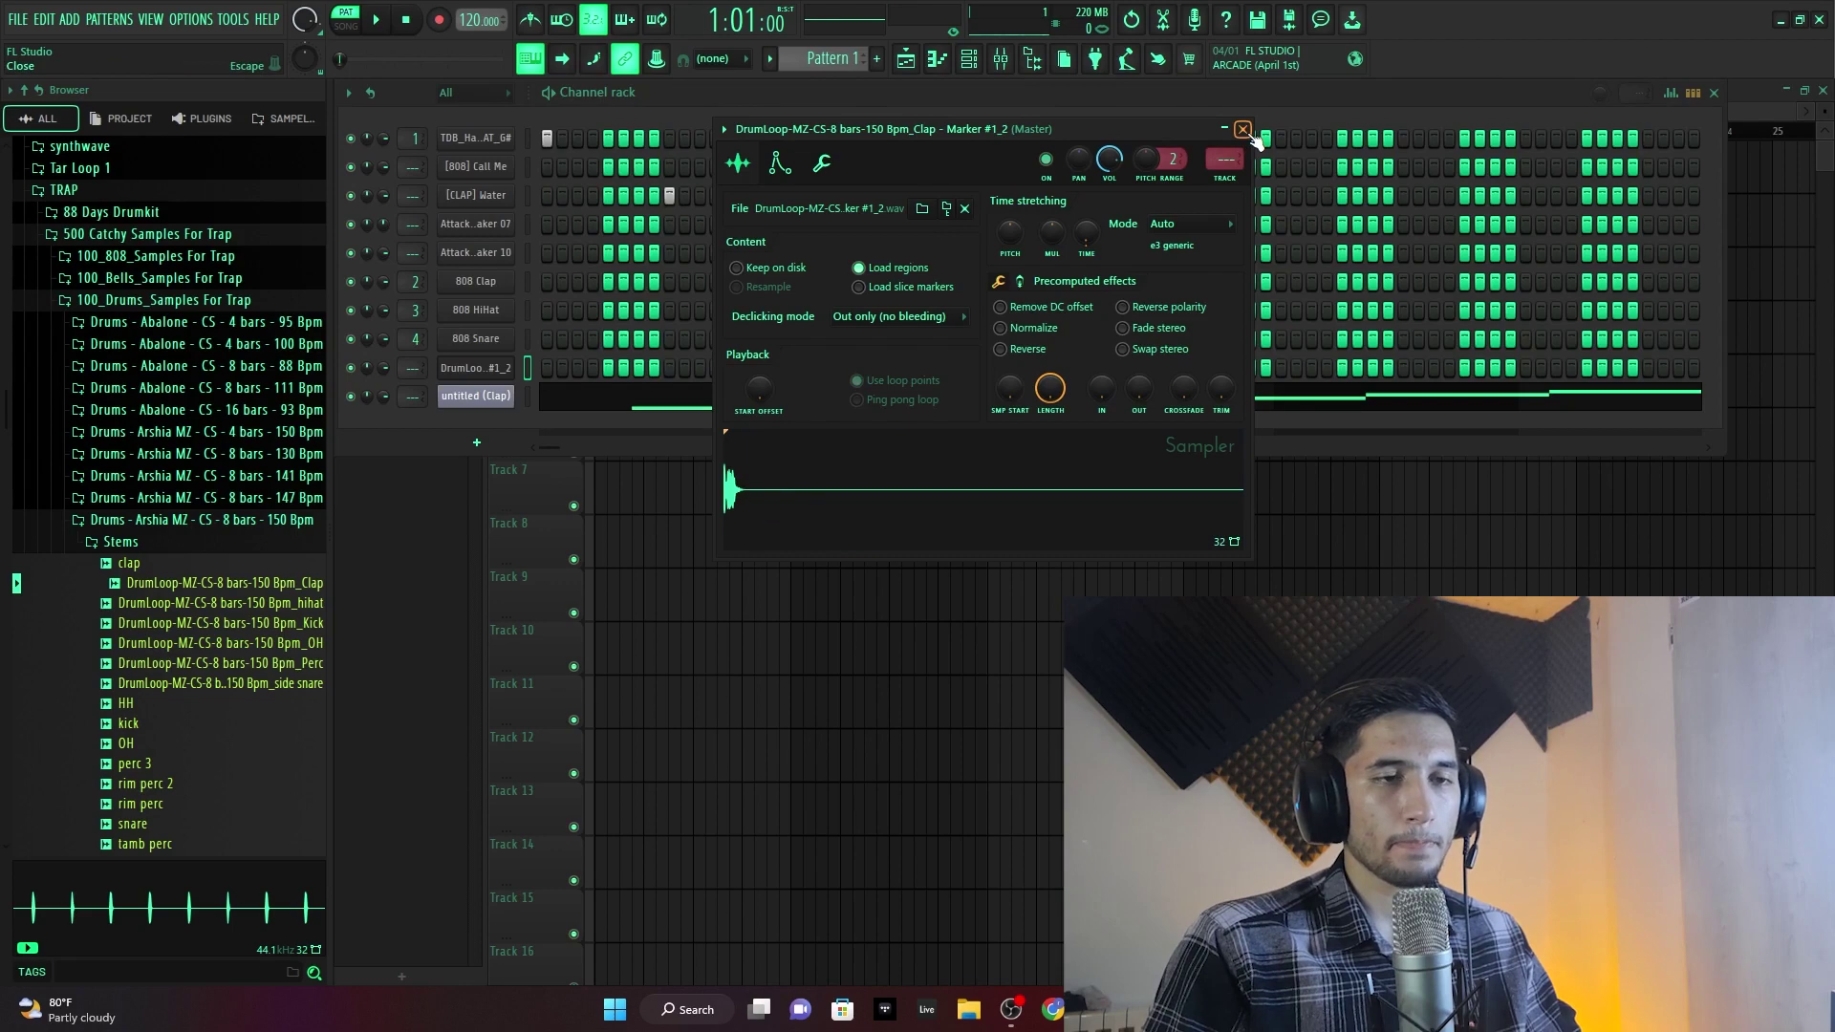
# - Load only the short opening section of the Marker #1 slice, 0.800 to 1.093, from Slicex into the DrumLoop clap channel and check its waveform
pyautogui.click(492, 397)
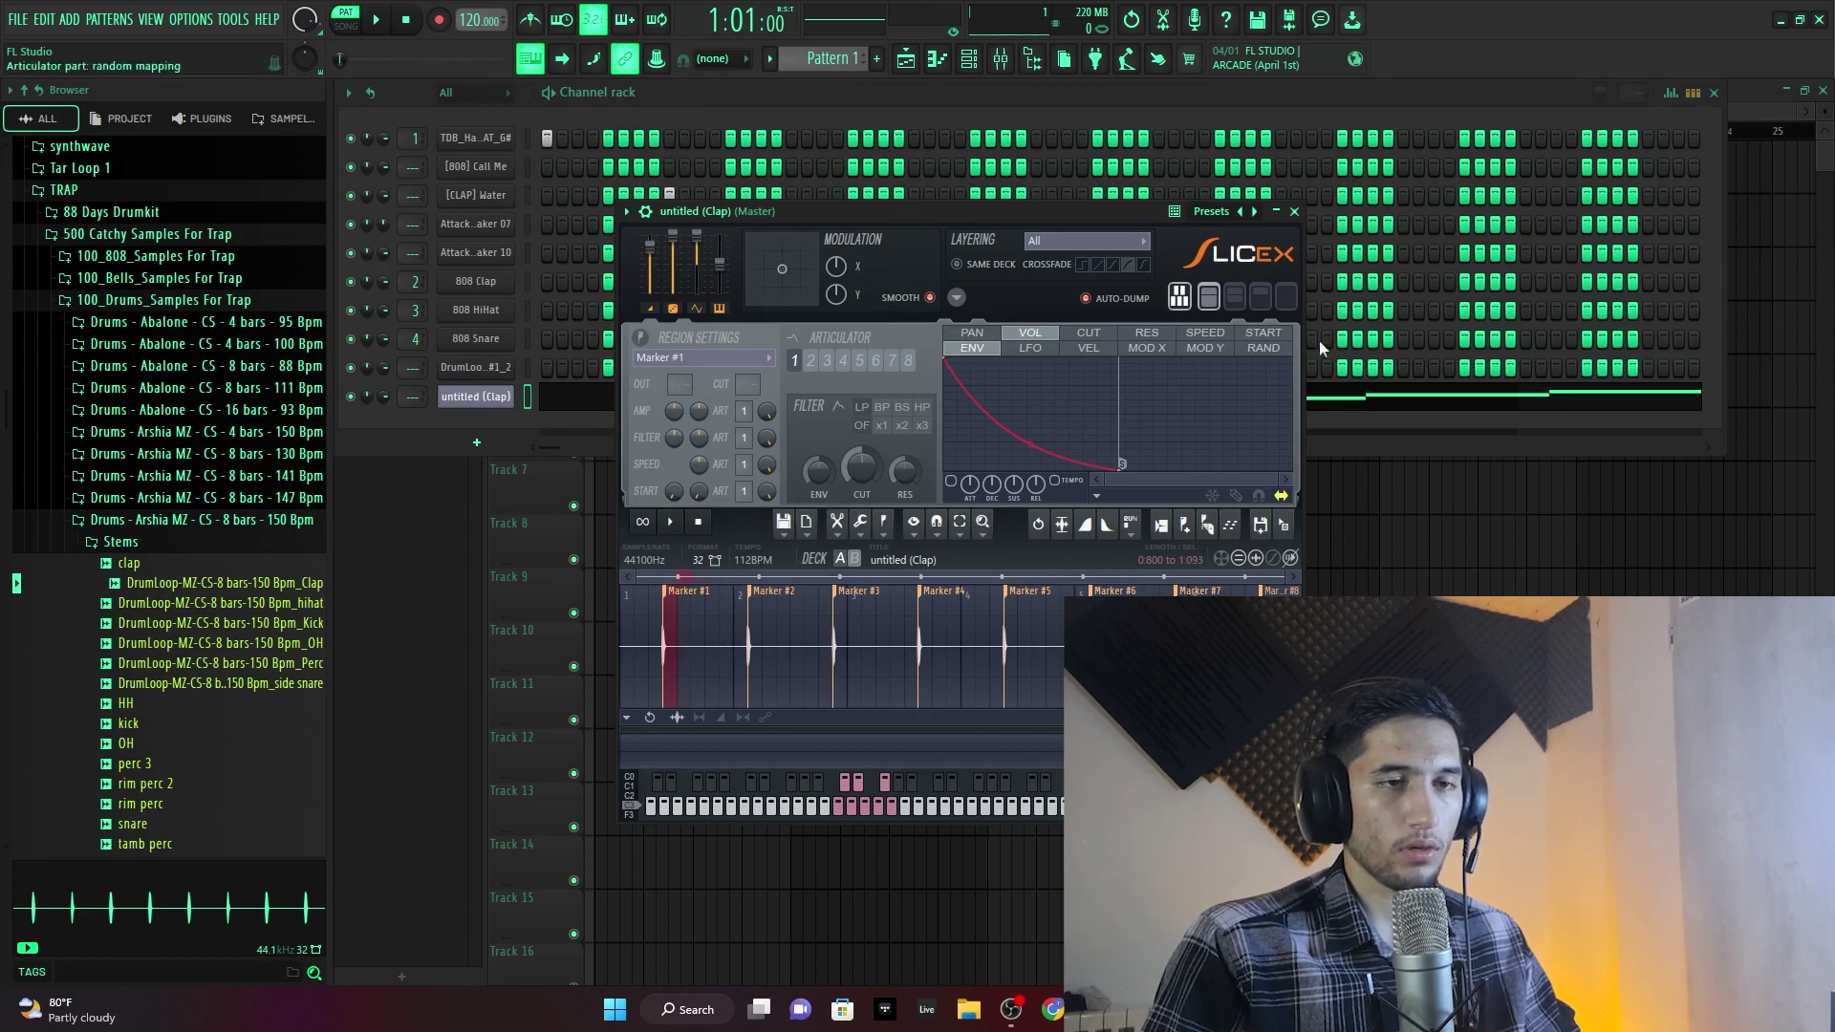
pyautogui.moveTo(1281, 524); pyautogui.dragTo(483, 371)
pyautogui.click(483, 372)
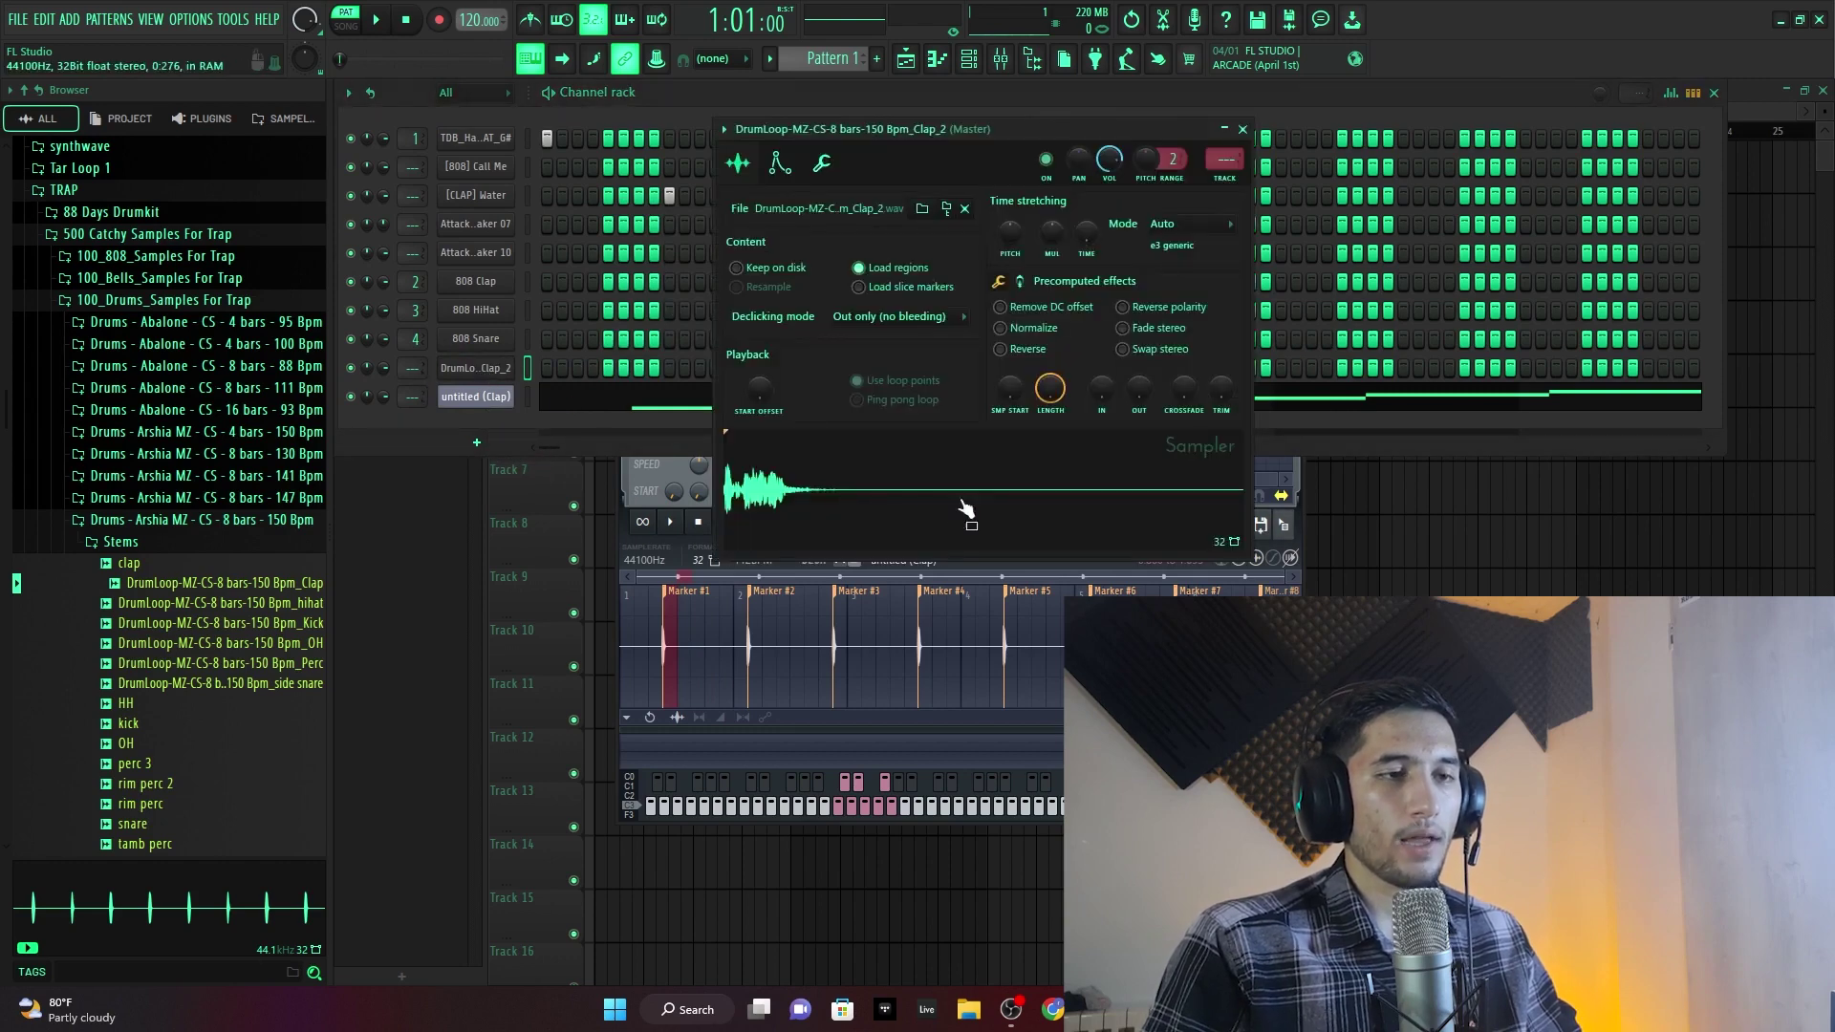
pyautogui.click(1245, 132)
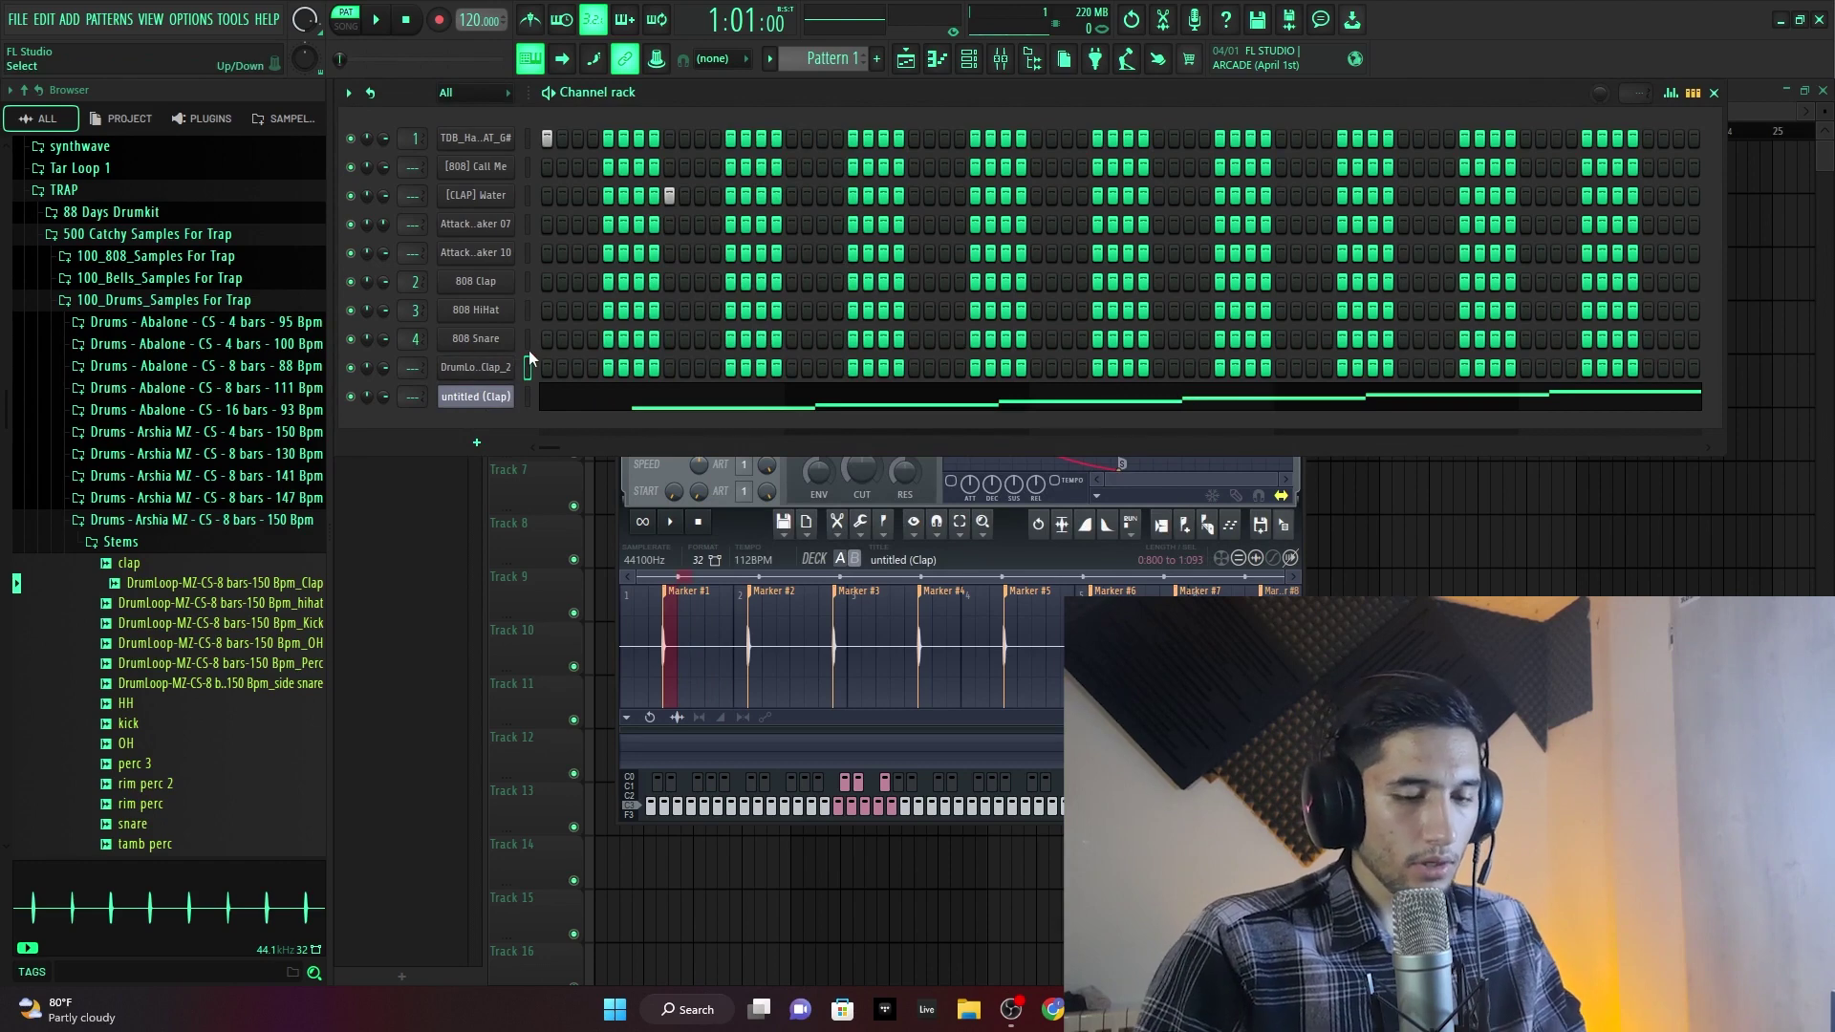
# - Move the extracted clap channel directly below [808] Call Me, give it the step 9 hit instead of [CLAP] Water, and play the pattern
pyautogui.hotkey('alt', 'Up')
pyautogui.hotkey('alt', 'Up')
pyautogui.hotkey('alt', 'Up')
pyautogui.hotkey('alt', 'Up')
pyautogui.hotkey('alt', 'Up')
pyautogui.hotkey('alt', 'Up')
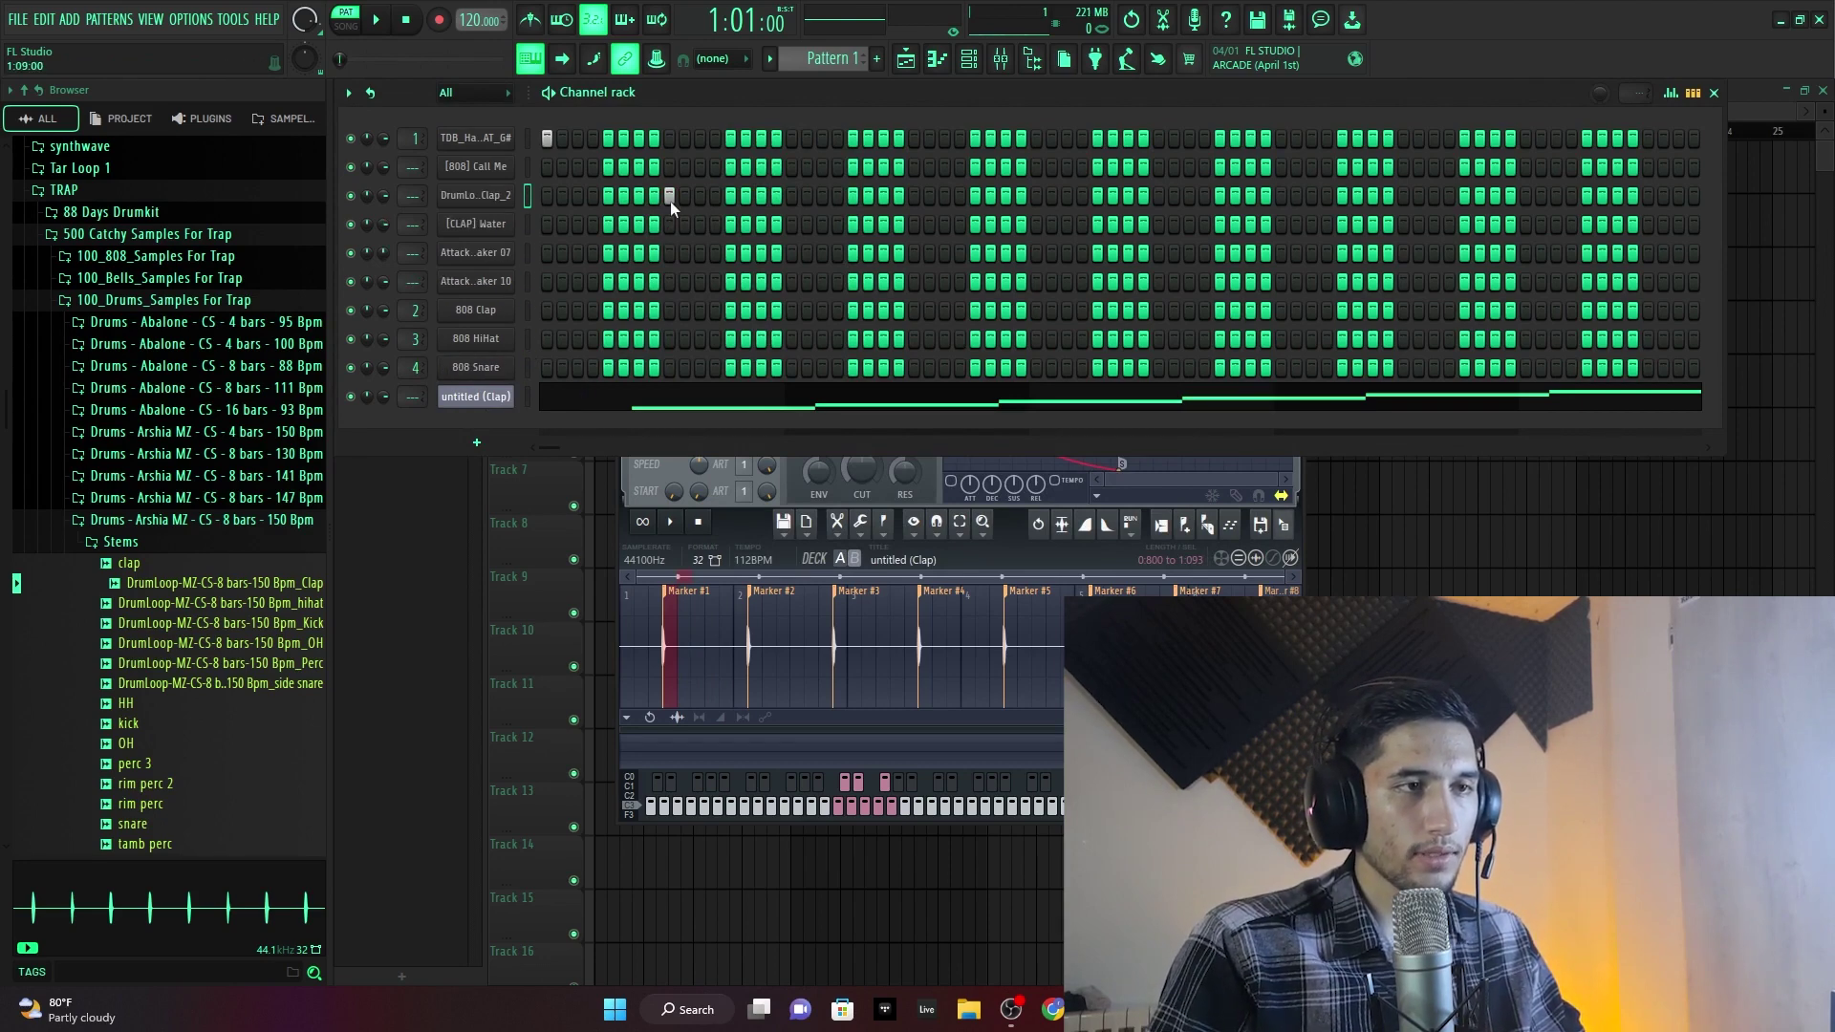
pyautogui.press('space')
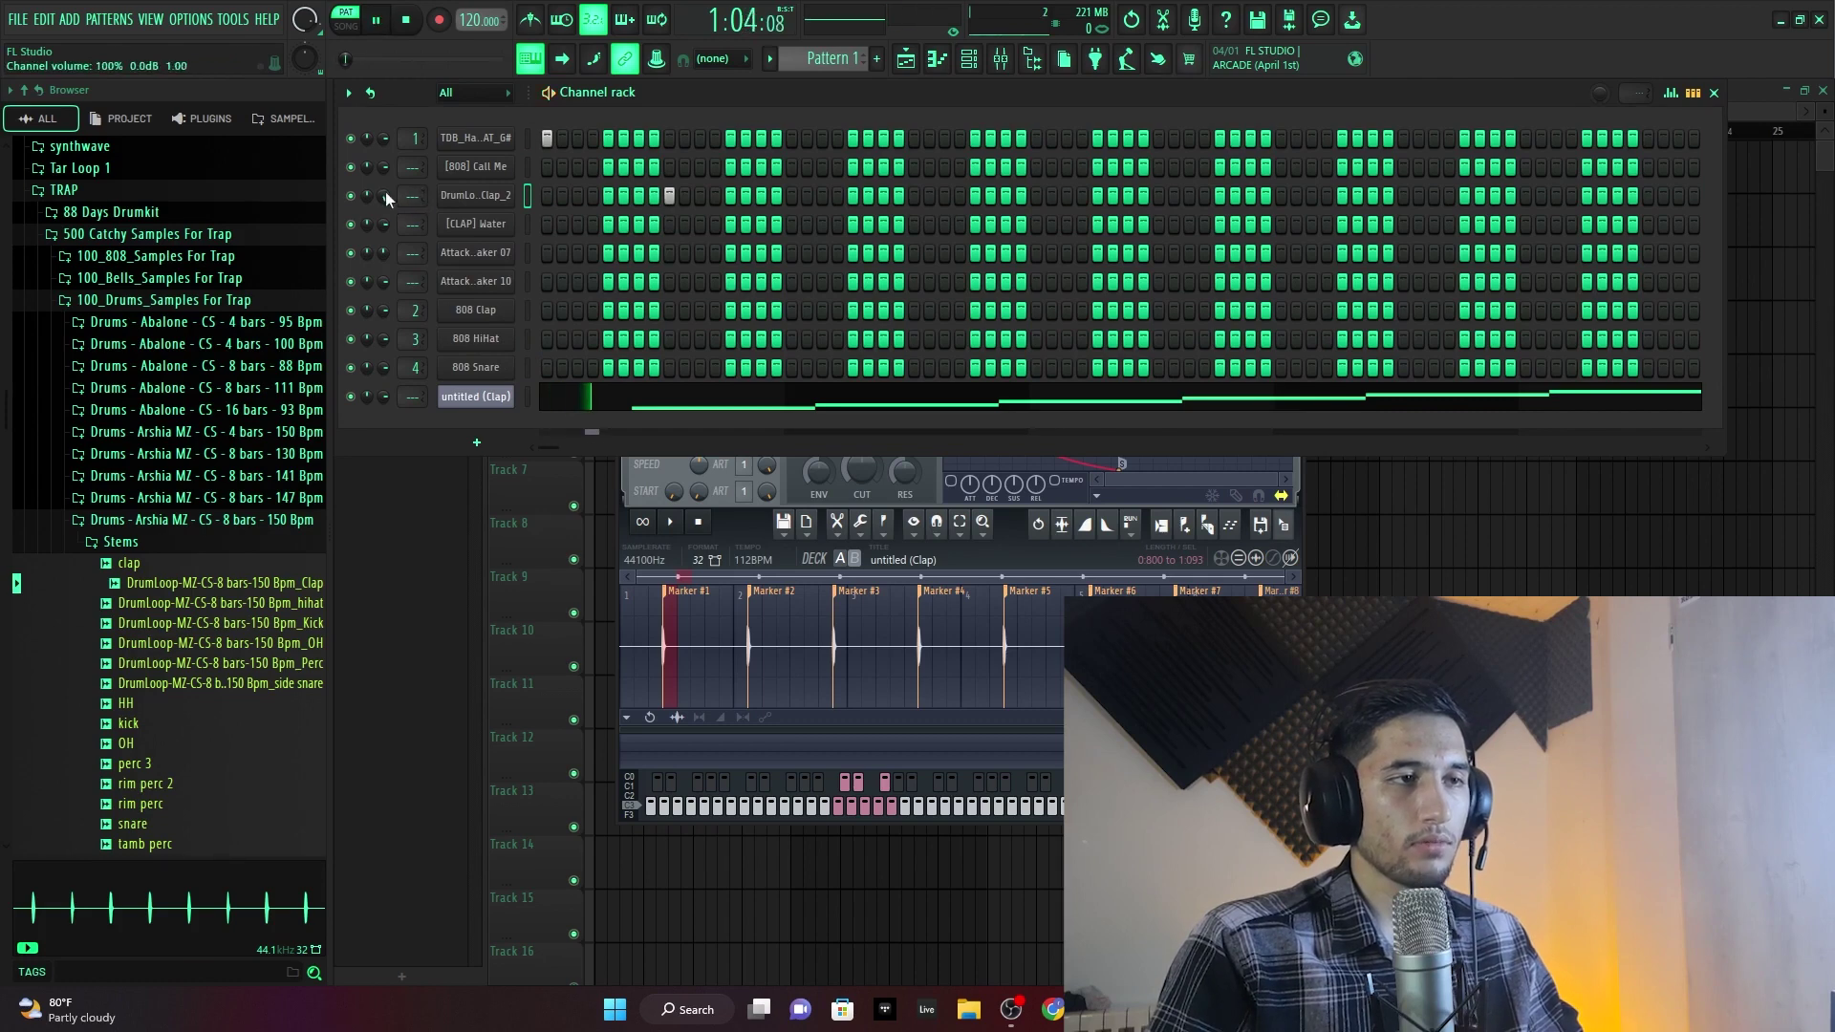
pyautogui.press('space')
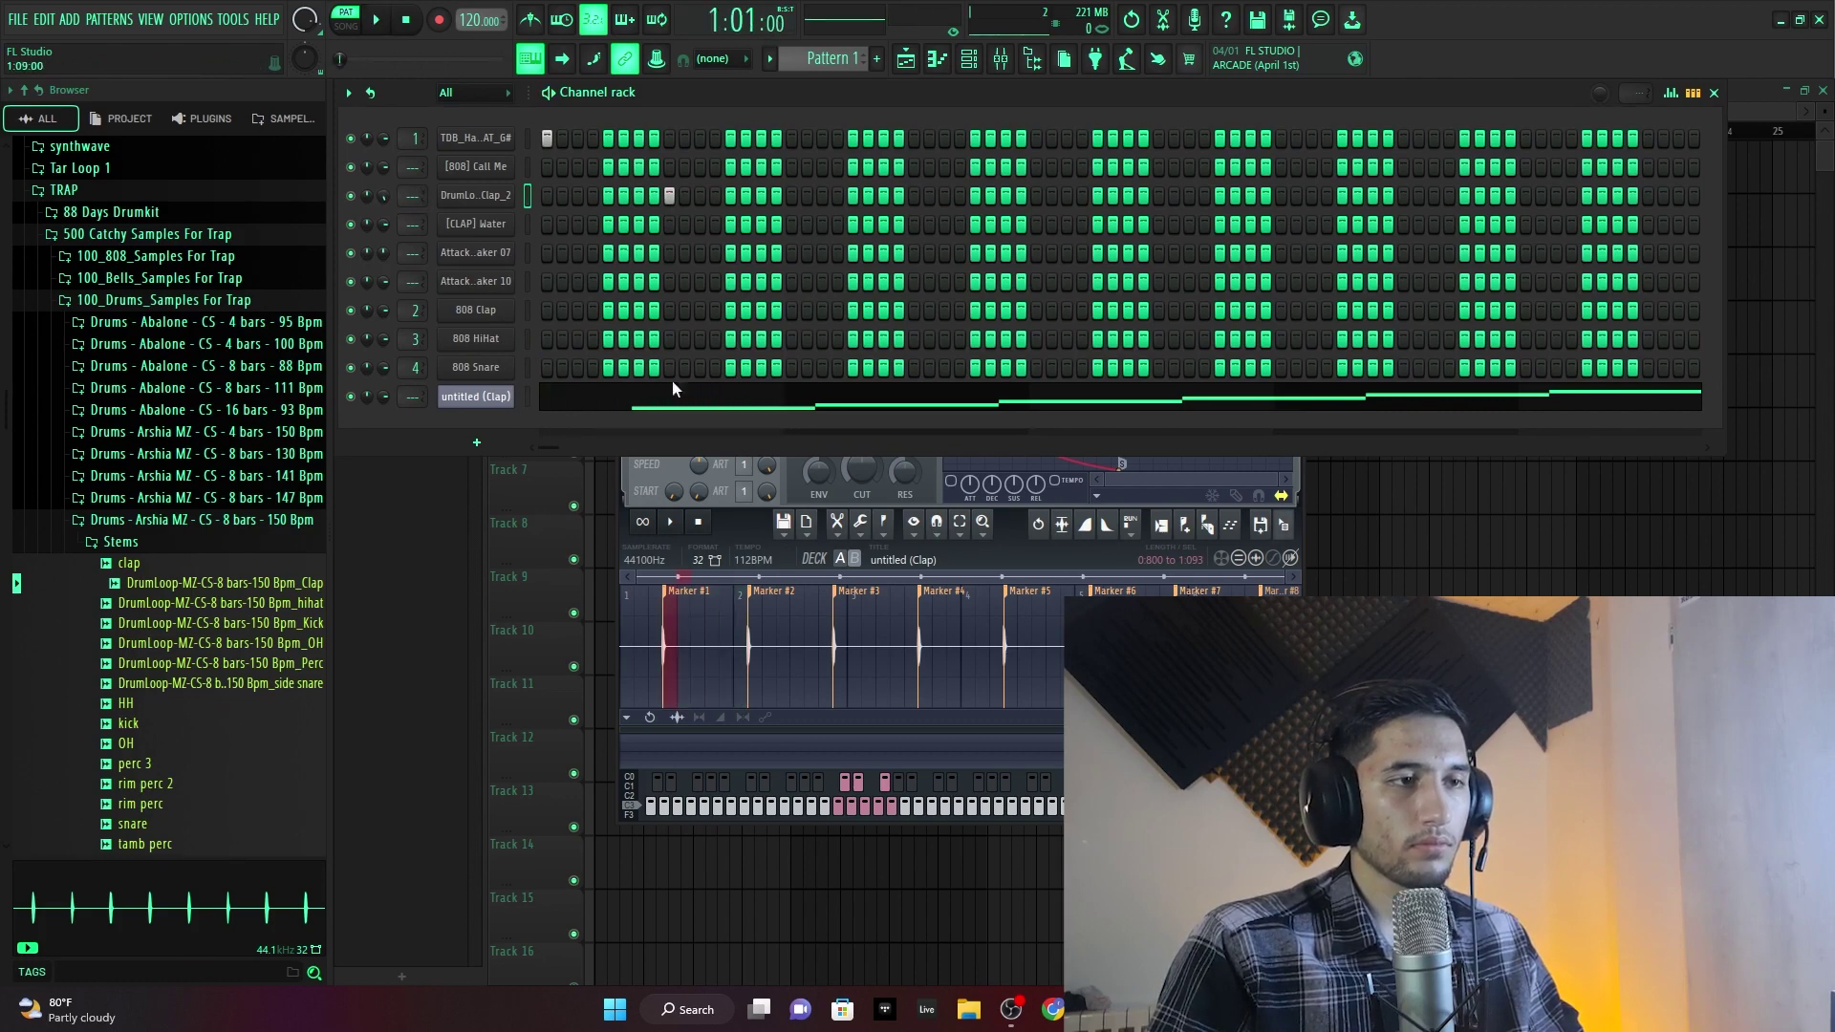
# - Delete the untitled (Clap) Slicex channel and play back the pattern
pyautogui.rightClick(496, 395)
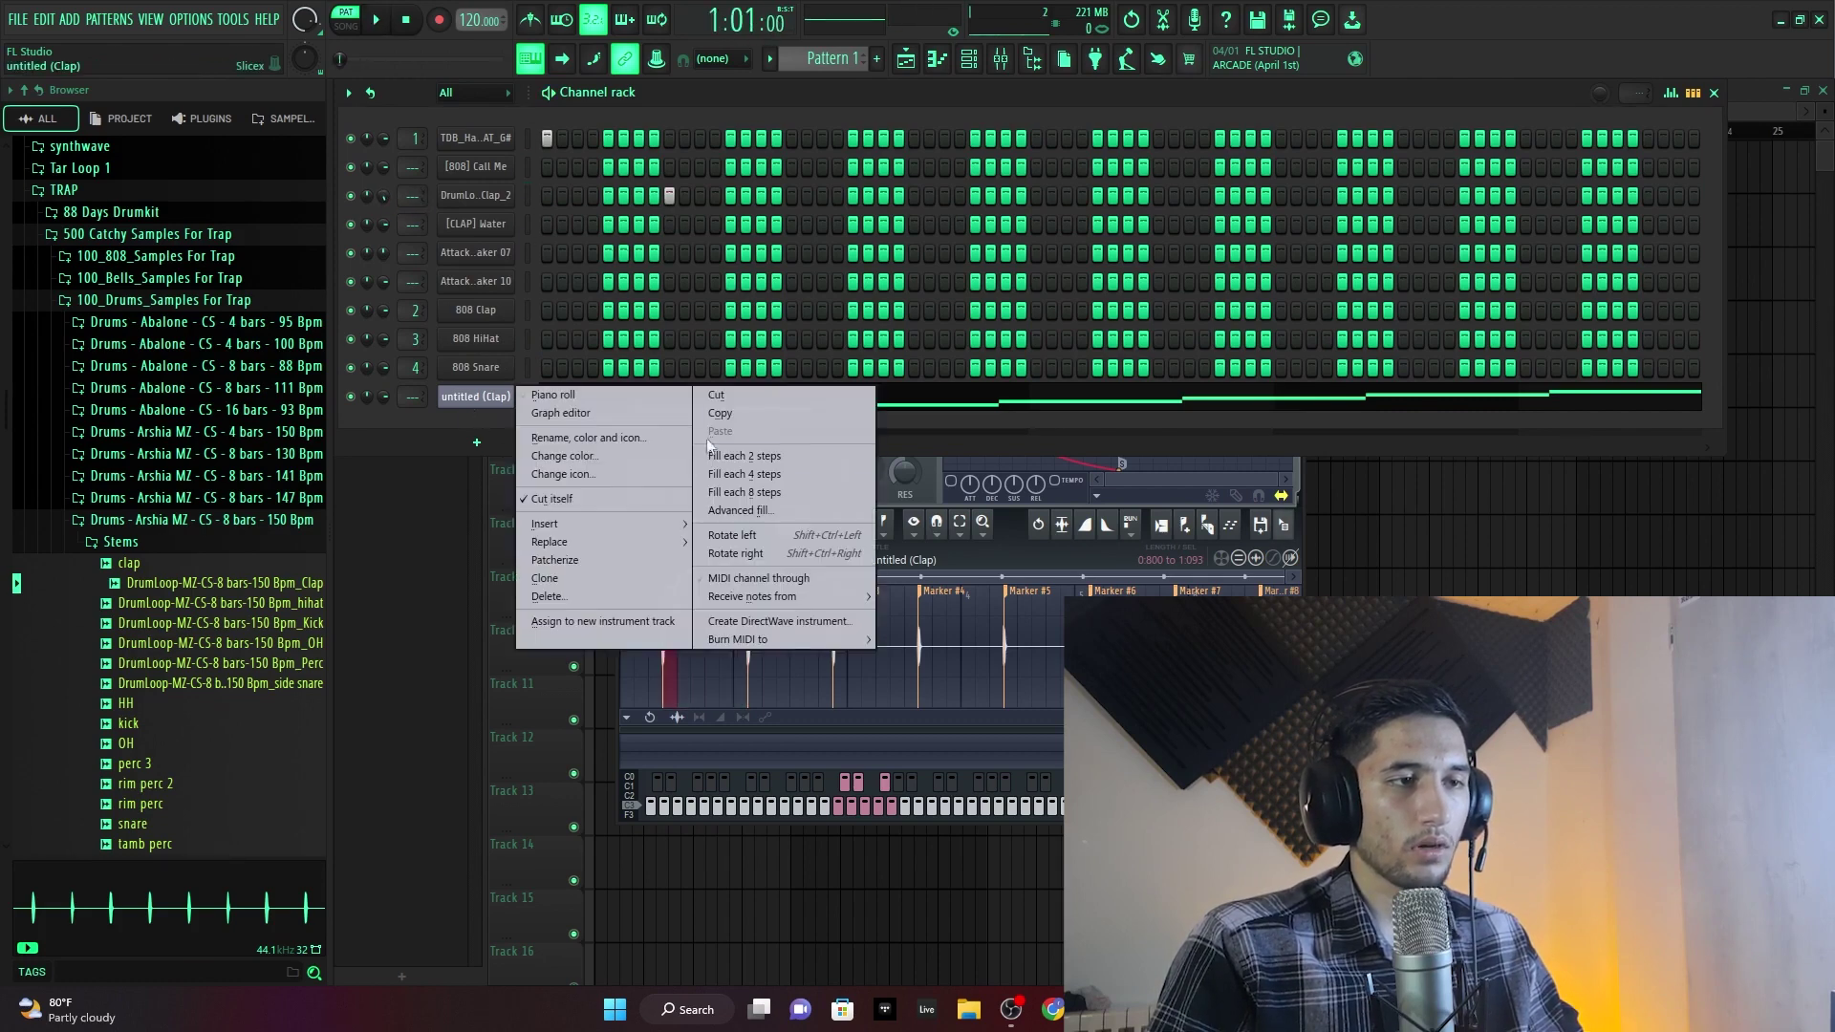
pyautogui.click(571, 599)
pyautogui.press('space')
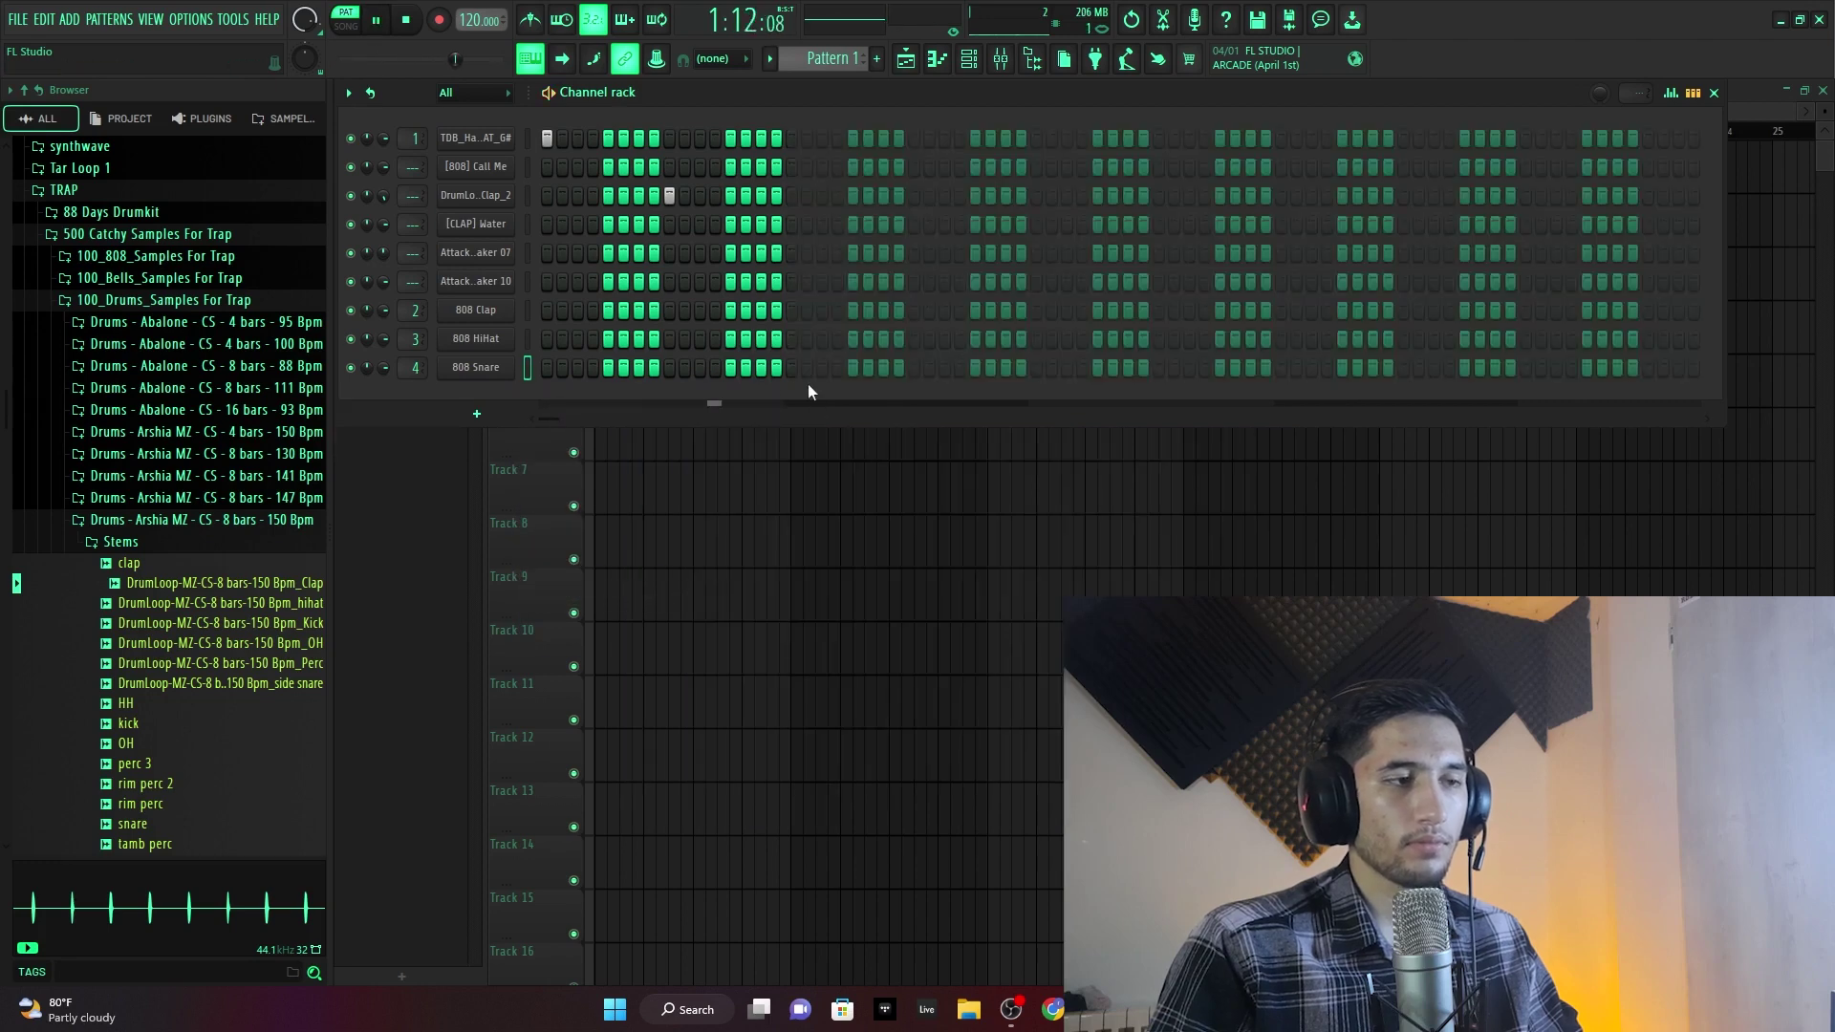
pyautogui.press('space')
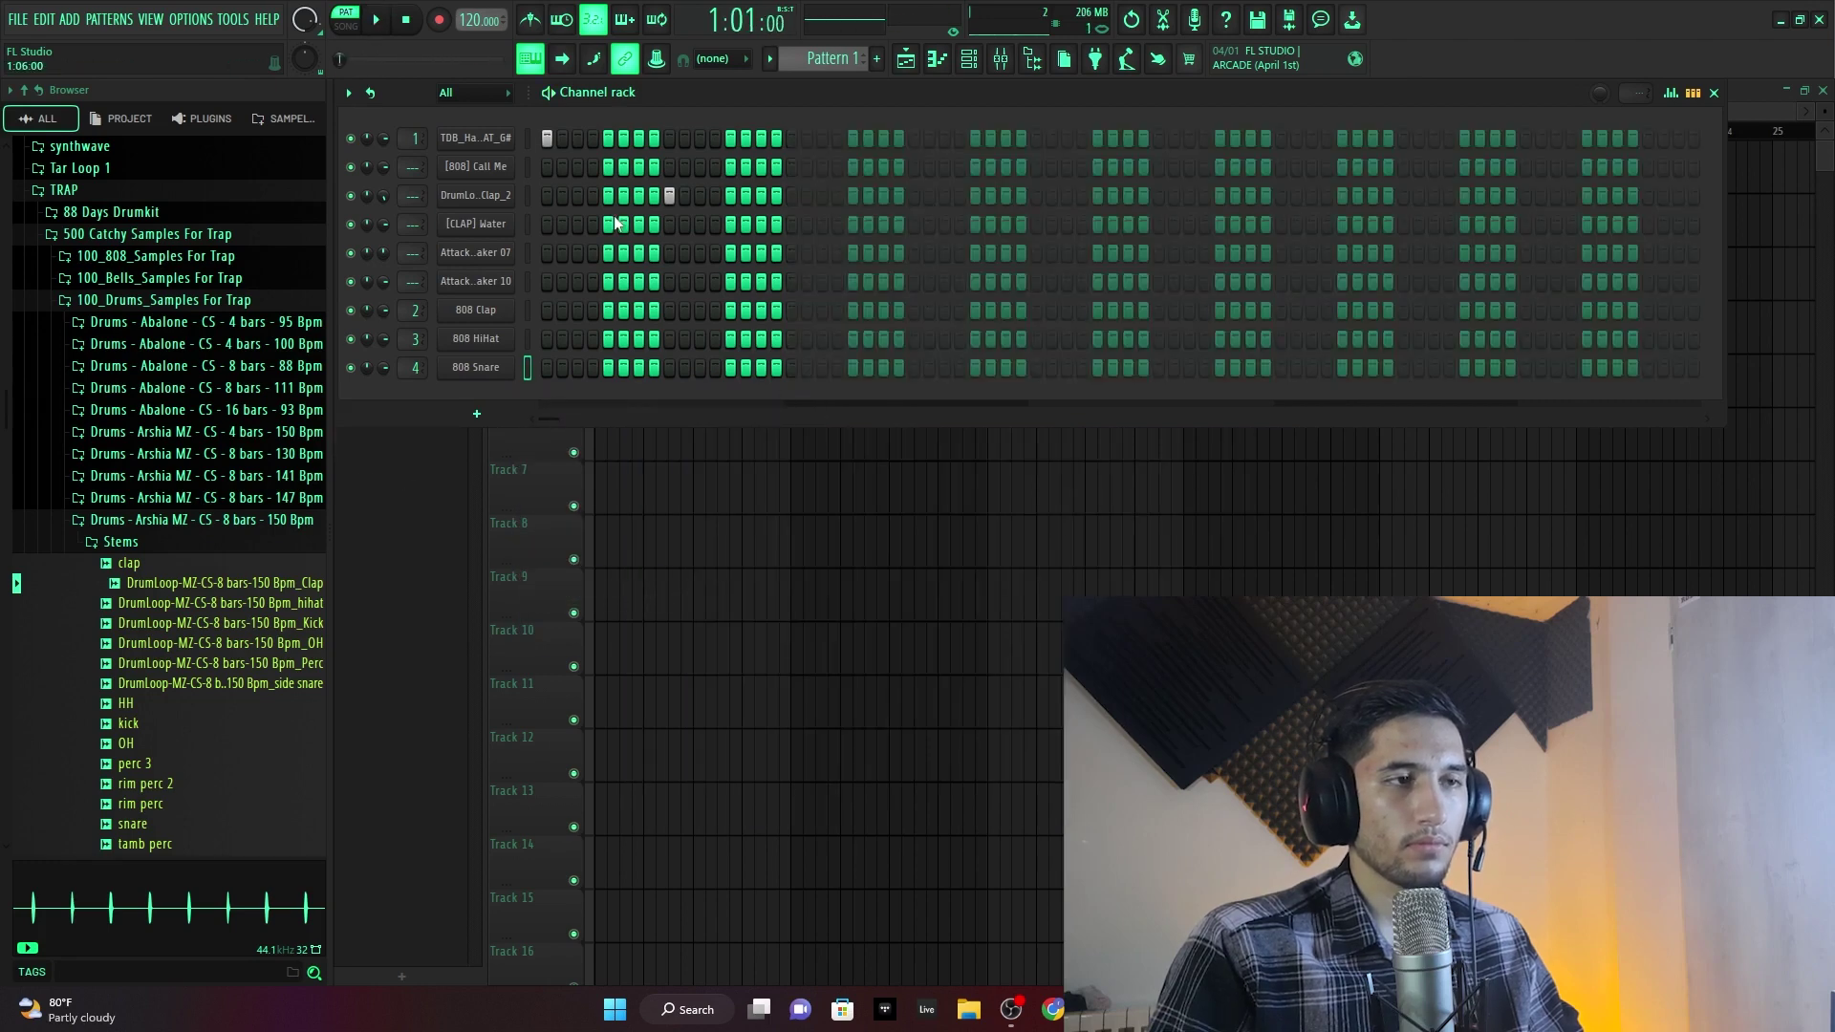
# - Layer [CLAP] Water with the extracted clap by adding a hit on step 9 and lowering its channel volume to 14% during playback
pyautogui.click(514, 225)
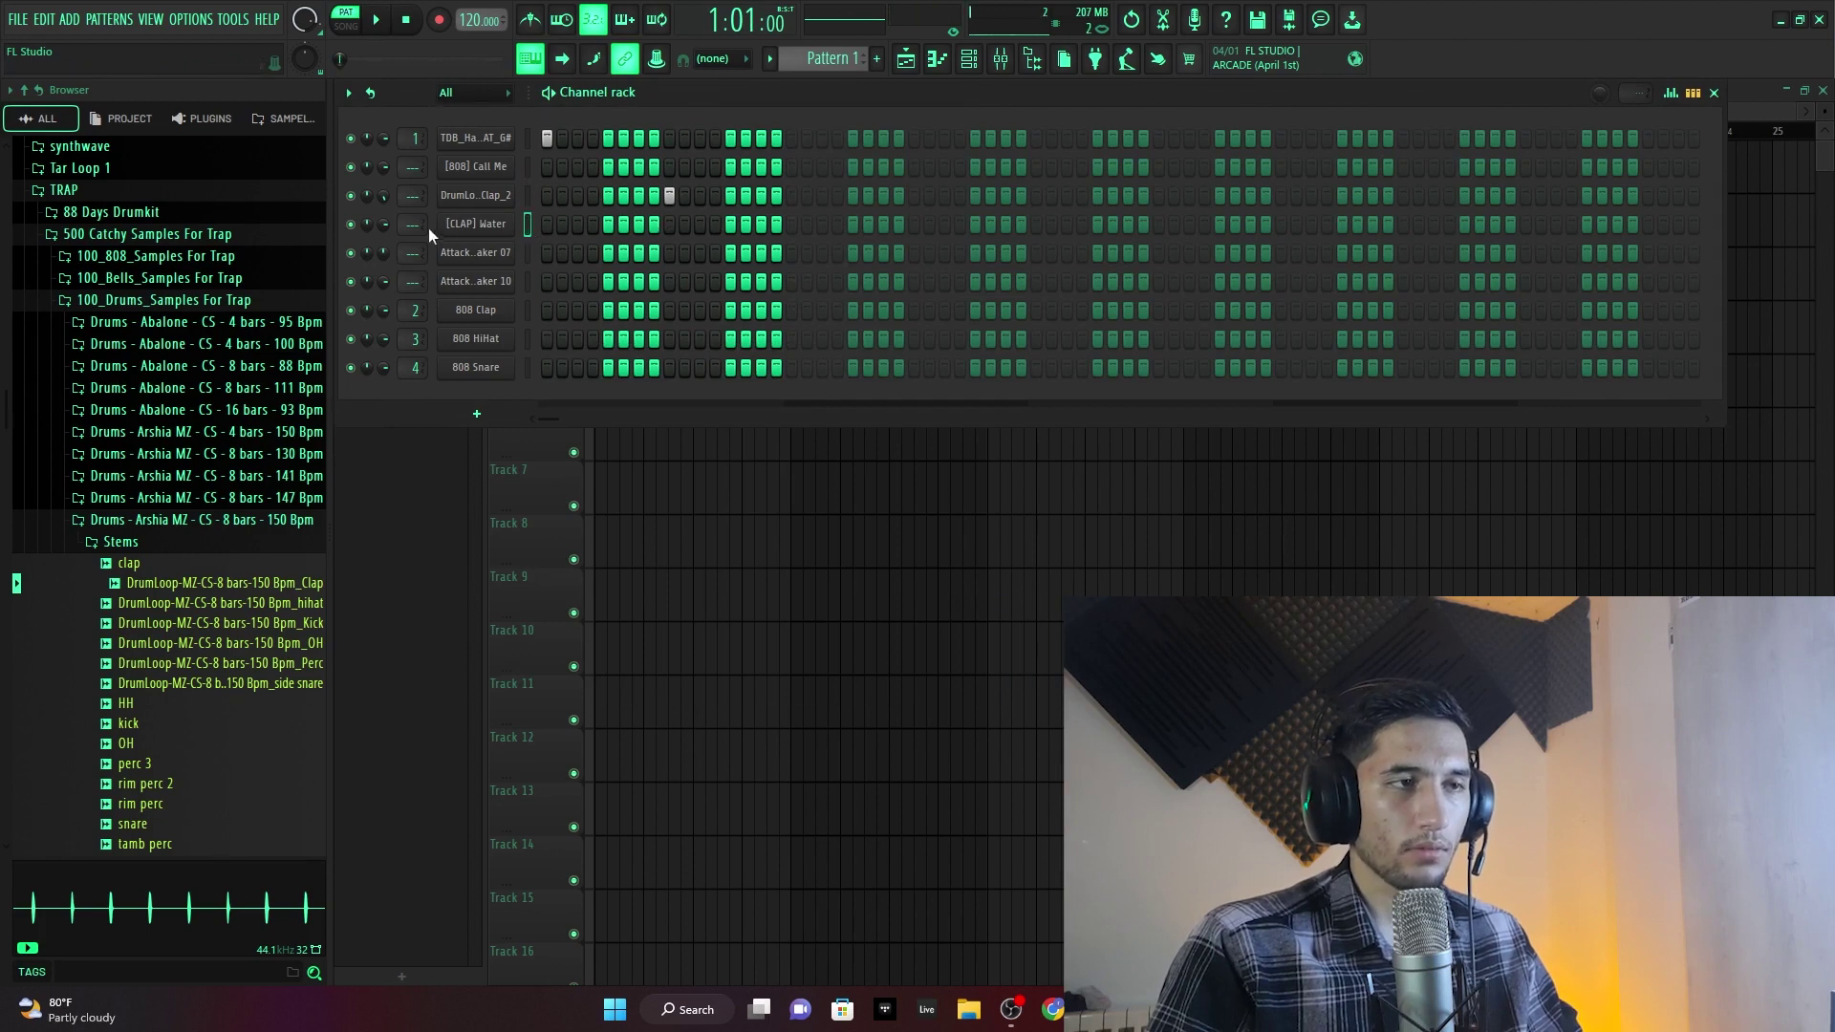
pyautogui.moveTo(381, 223); pyautogui.dragTo(381, 256)
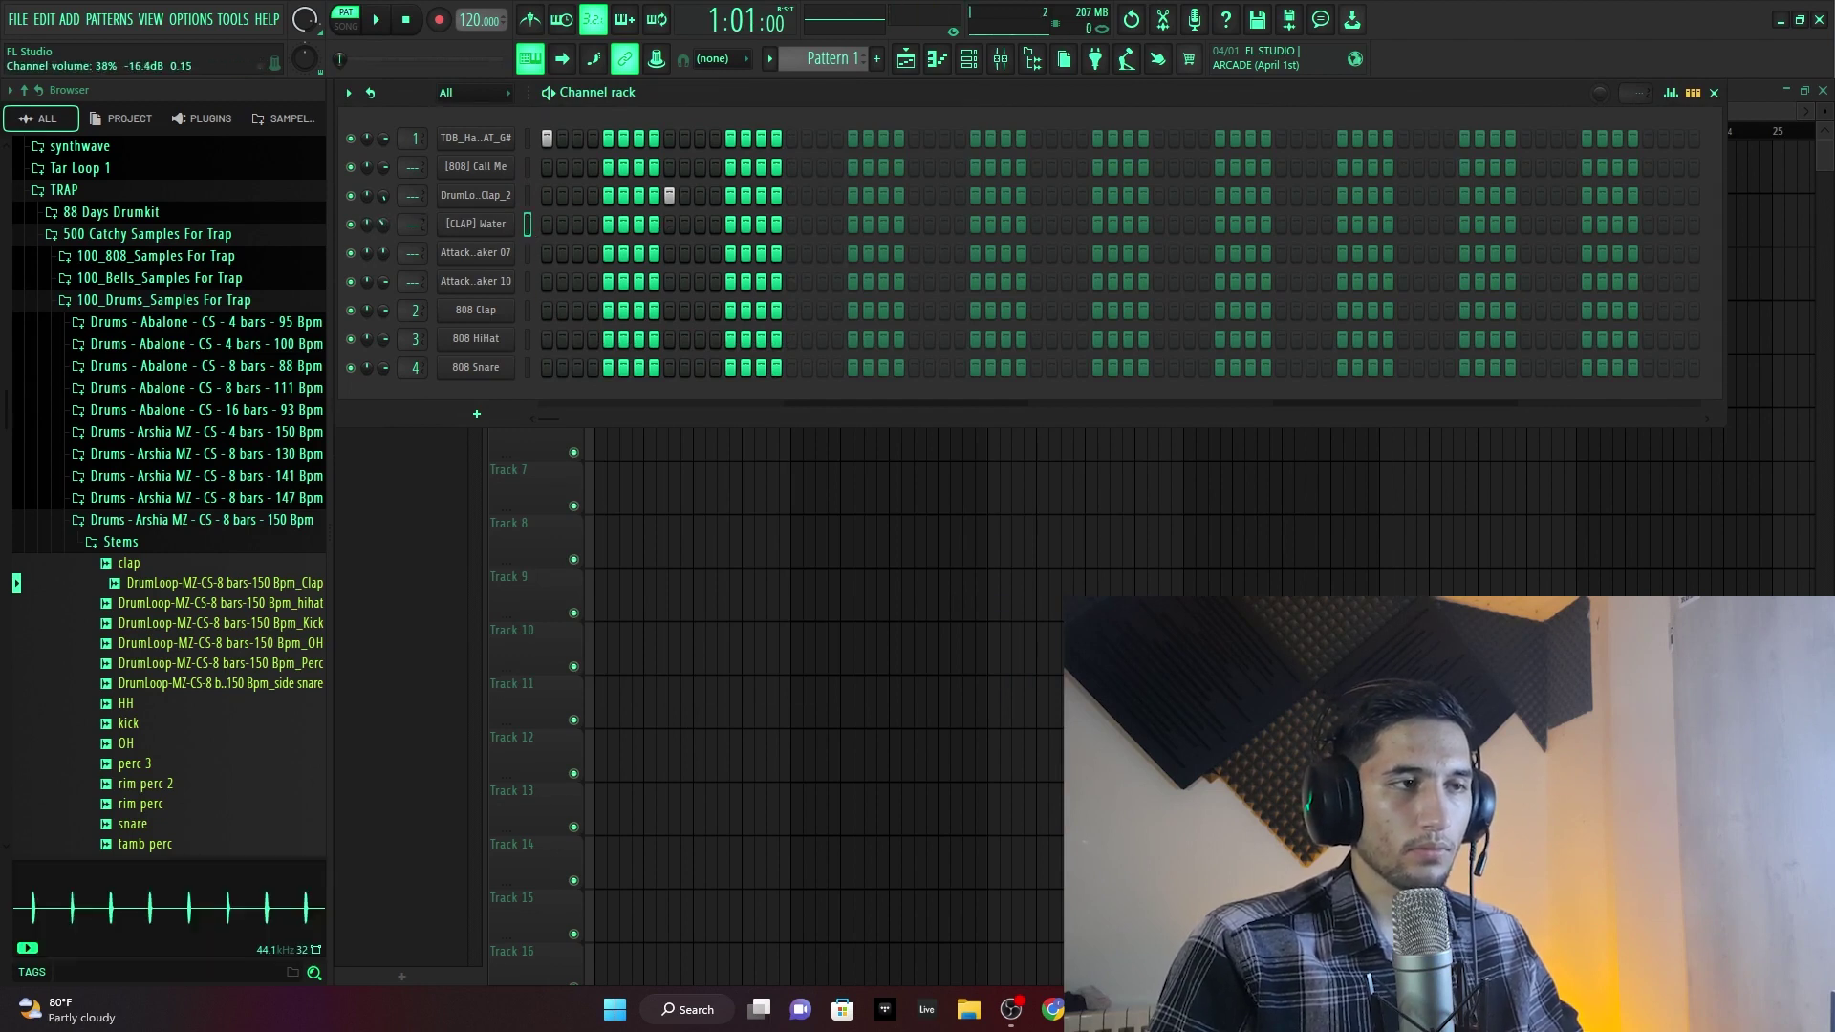
pyautogui.press('space')
pyautogui.click(669, 224)
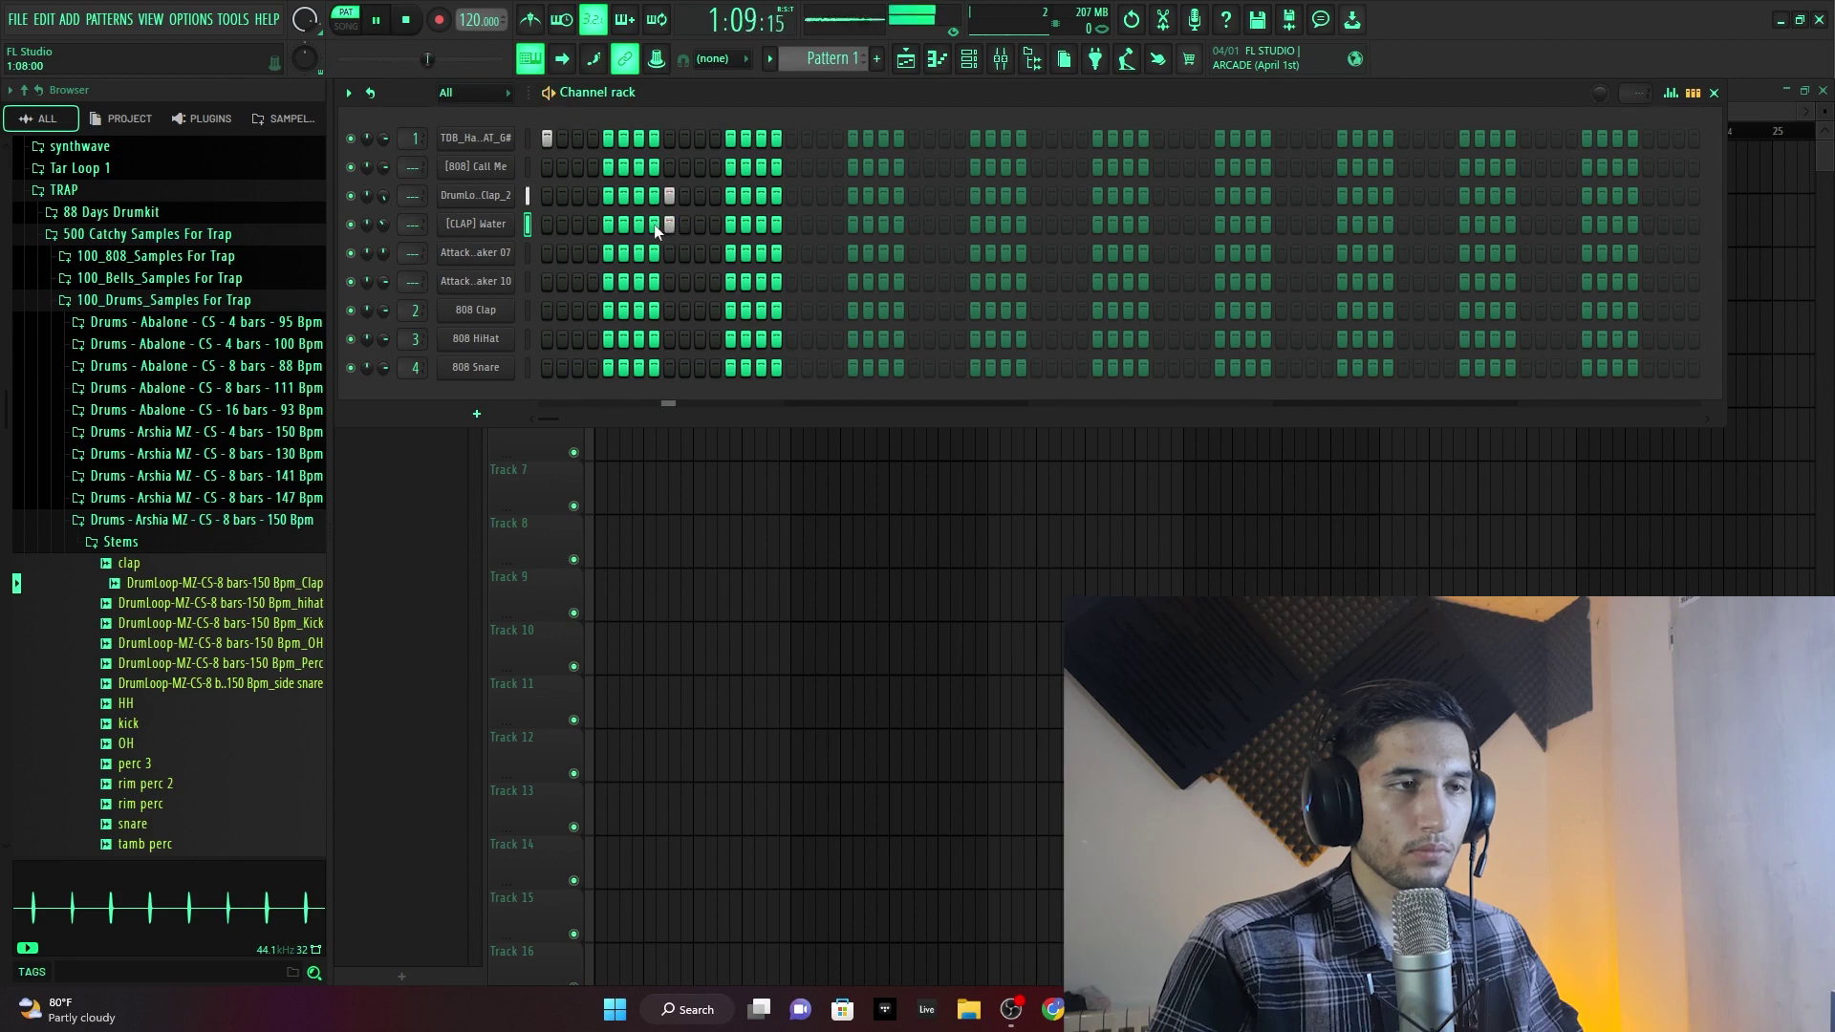
pyautogui.moveTo(384, 223)
pyautogui.mouseDown()
pyautogui.moveTo(385, 245)
pyautogui.moveTo(384, 227)
pyautogui.mouseUp()
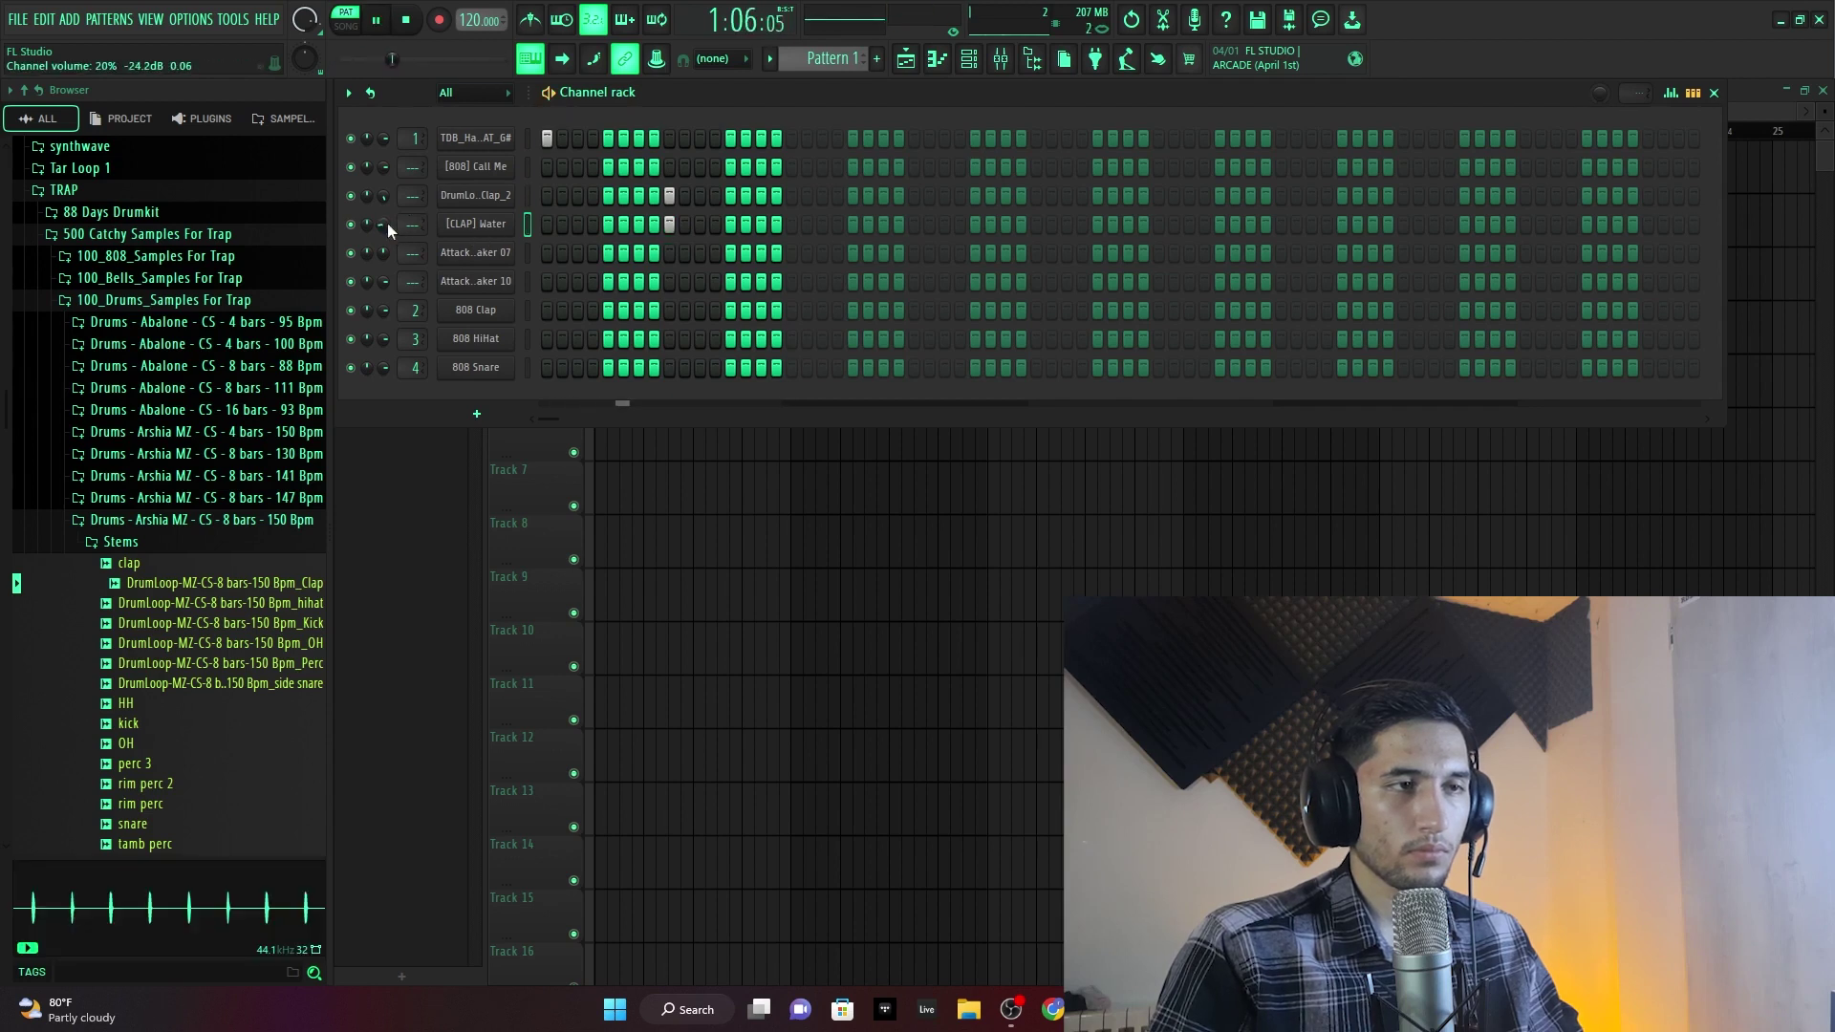
pyautogui.scroll(-2, 386, 223)
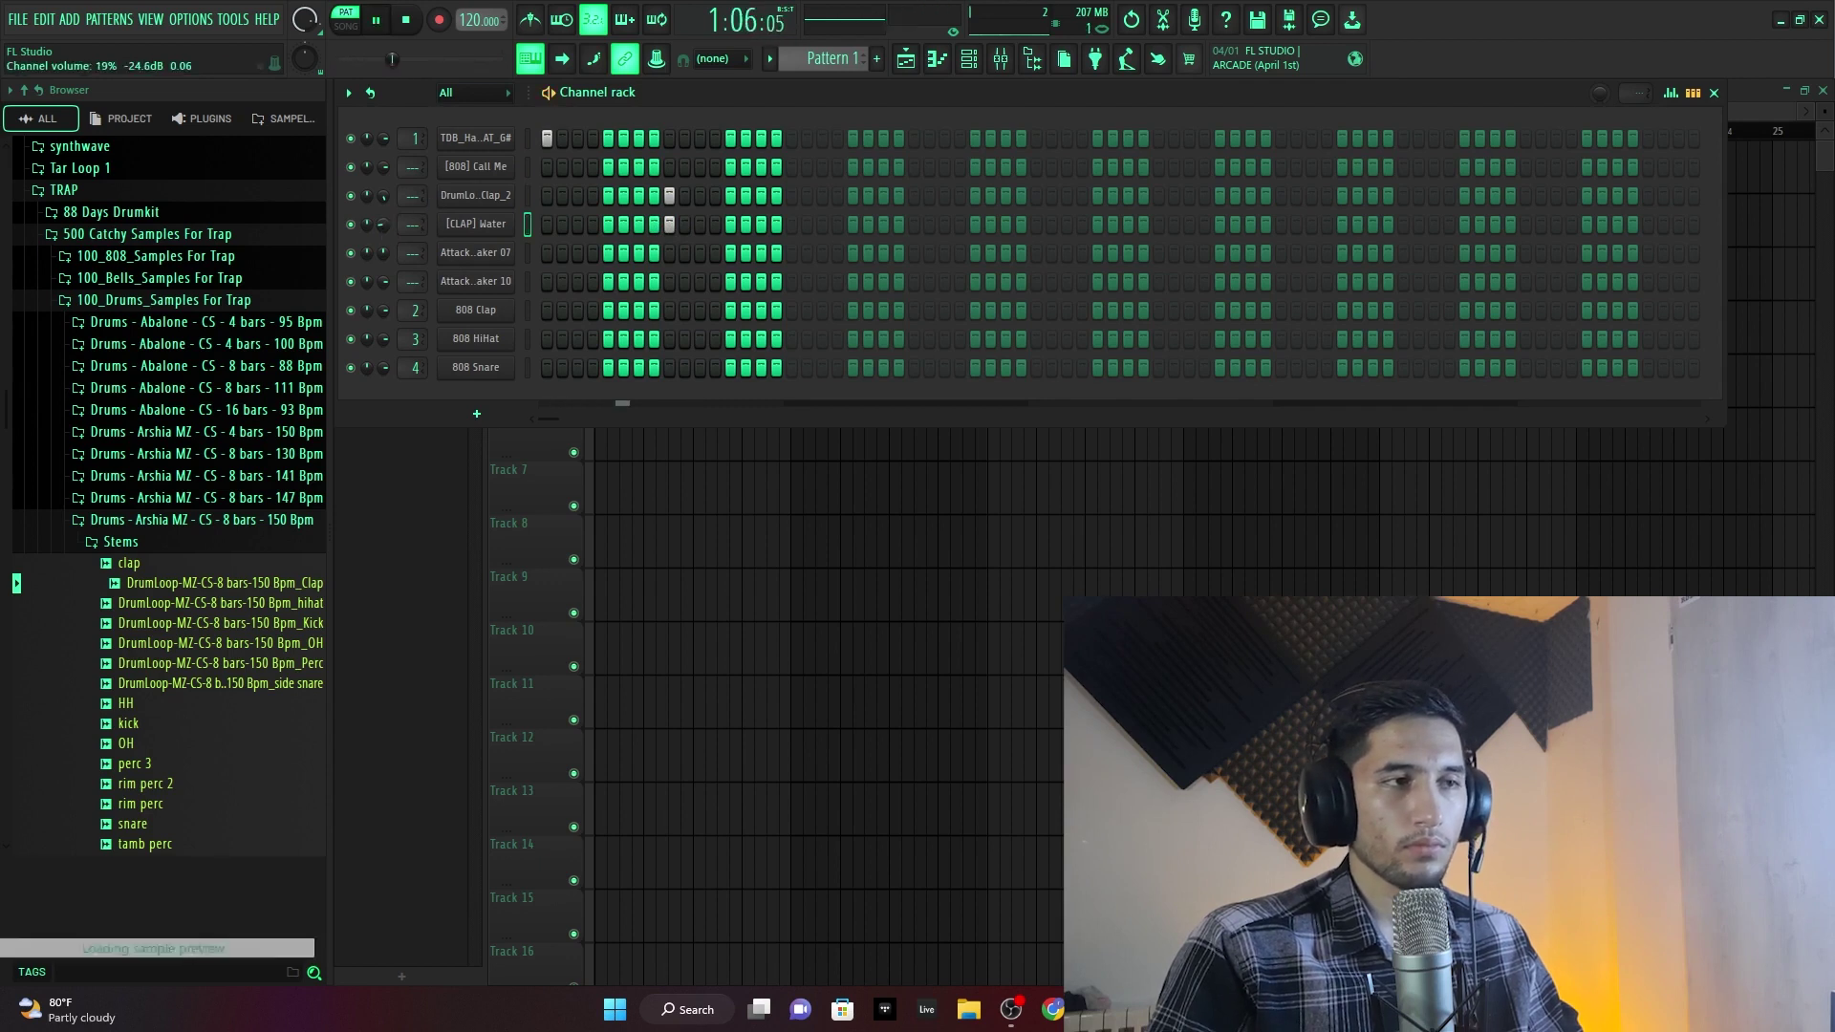
pyautogui.moveTo(386, 224); pyautogui.dragTo(386, 227)
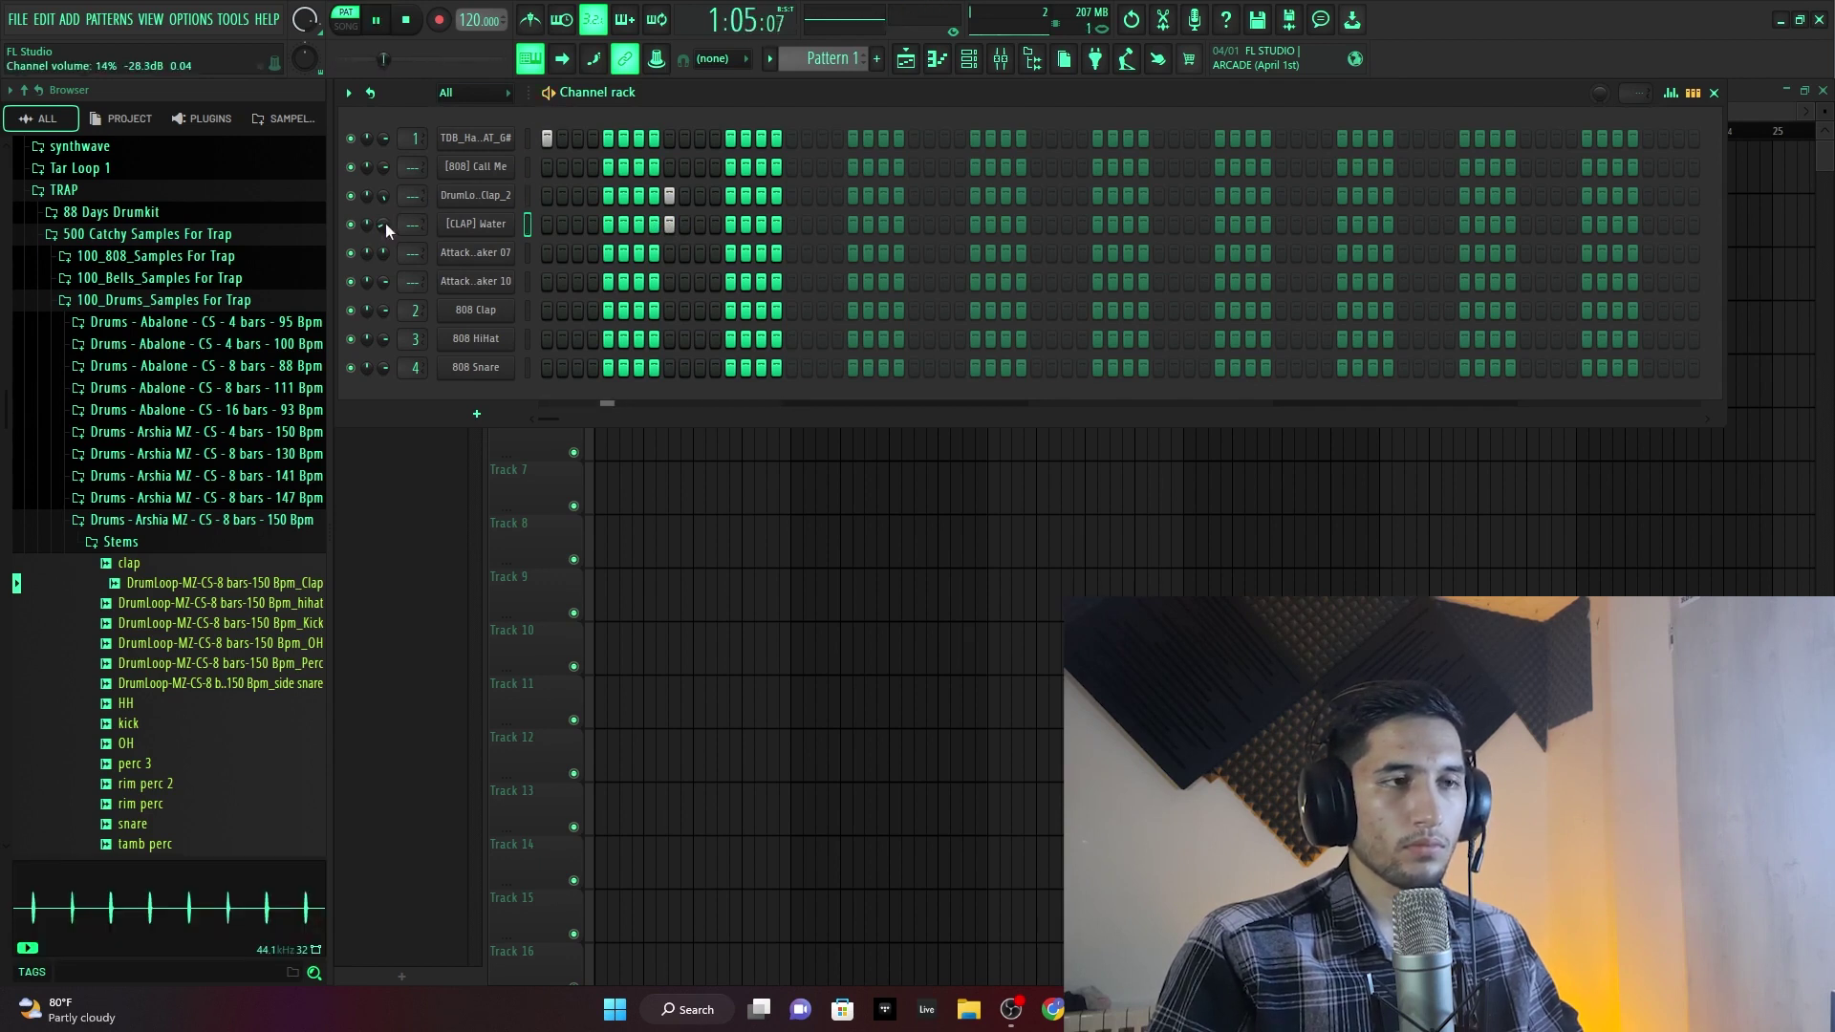
pyautogui.press('space')
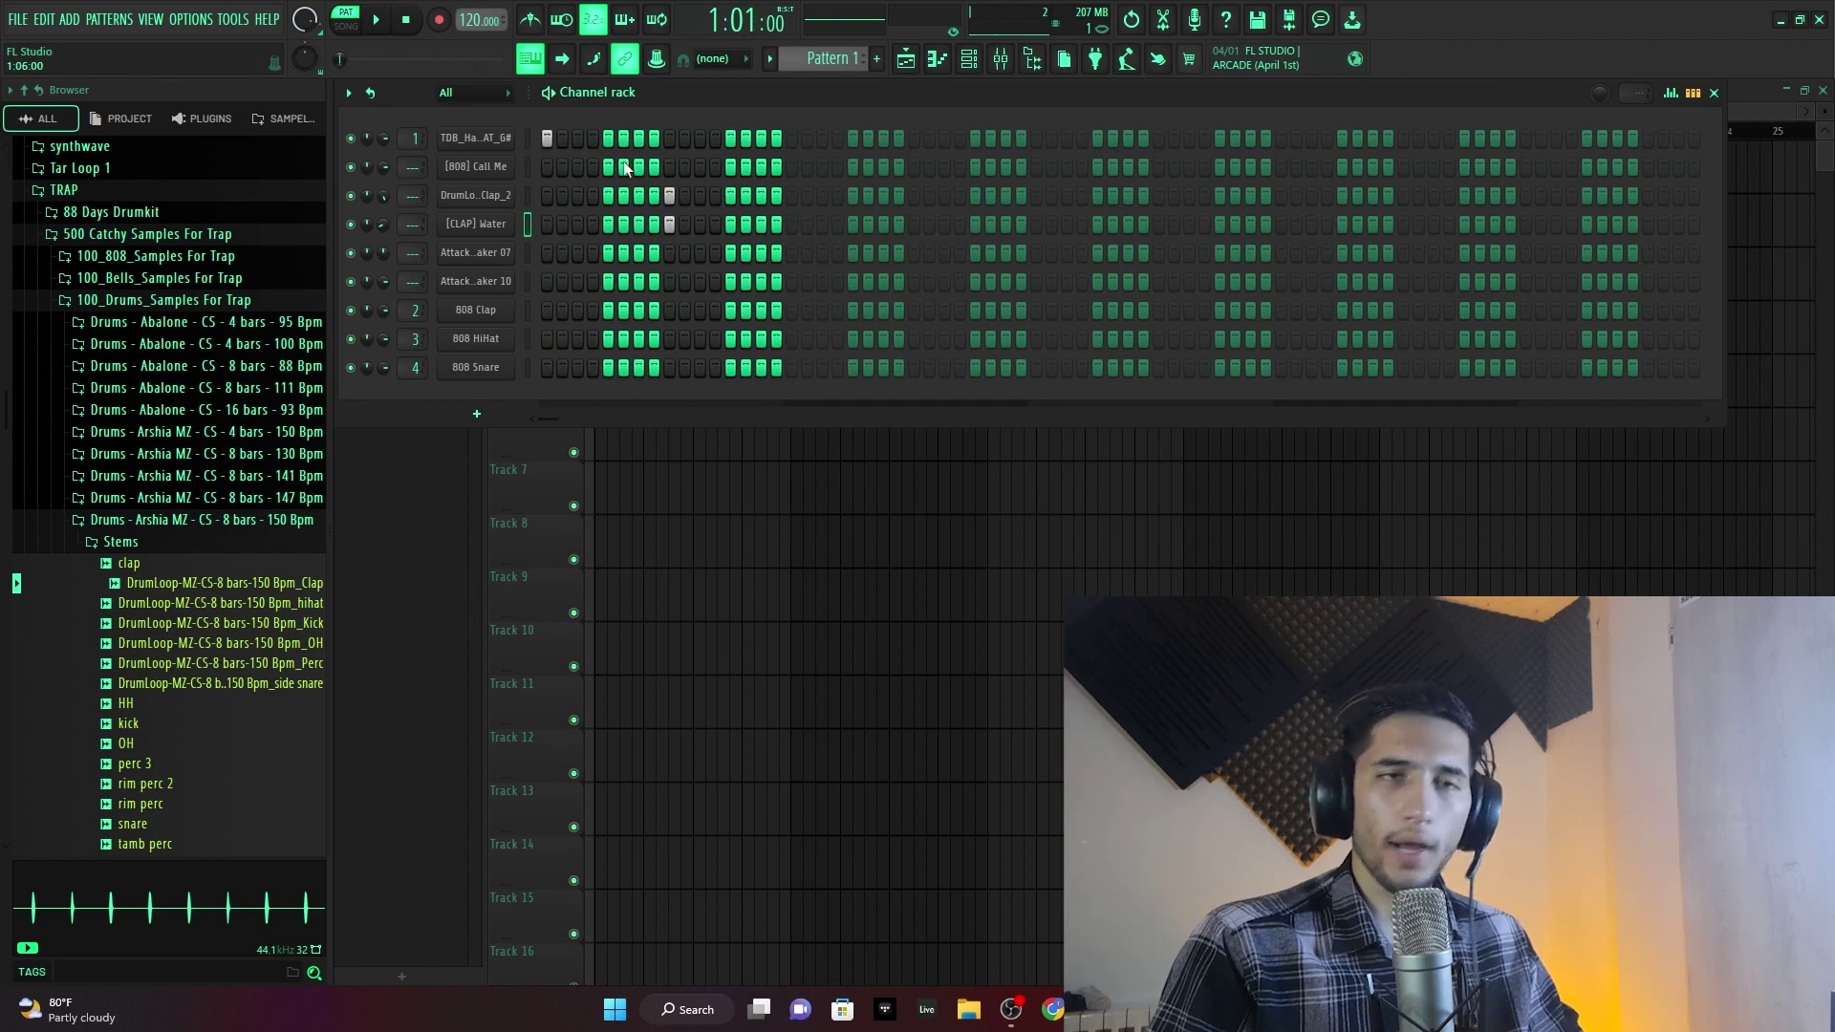
# - Audition the [808] Call Me, [CLAP] Water and Attack Shaker 07 channels in the channel rack
pyautogui.click(527, 168)
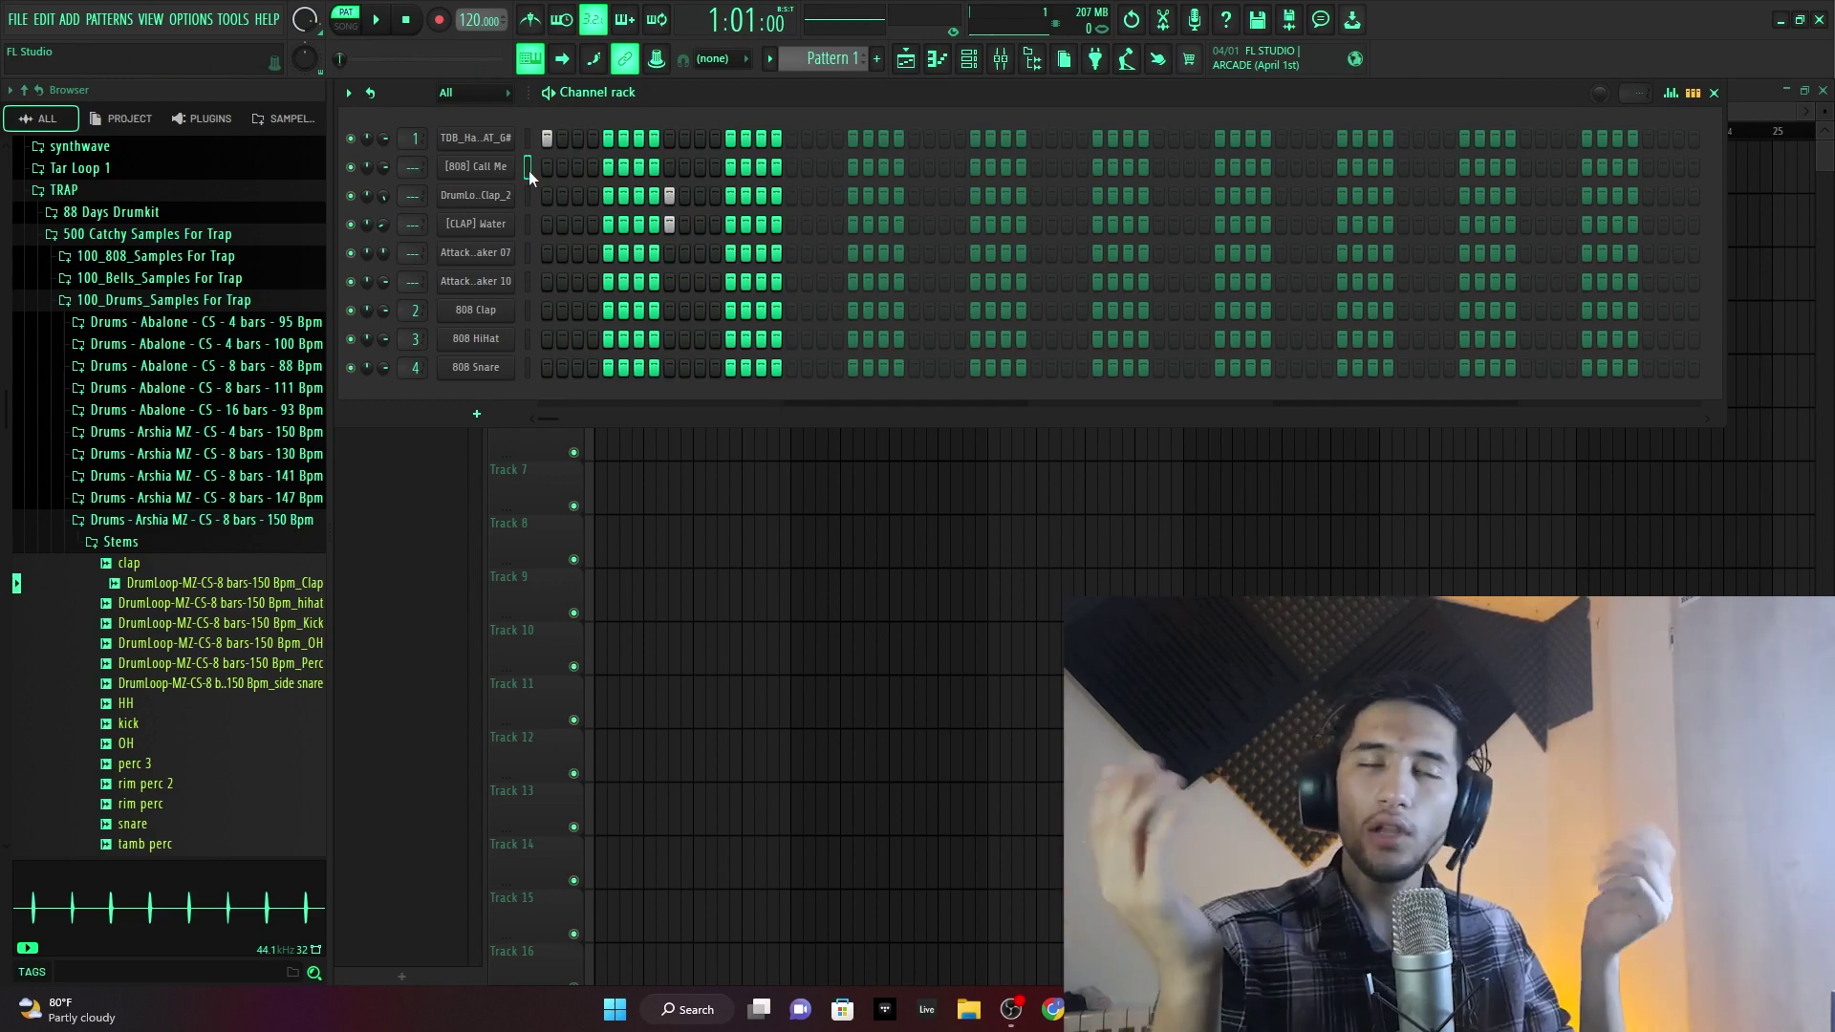
pyautogui.doubleClick(507, 236)
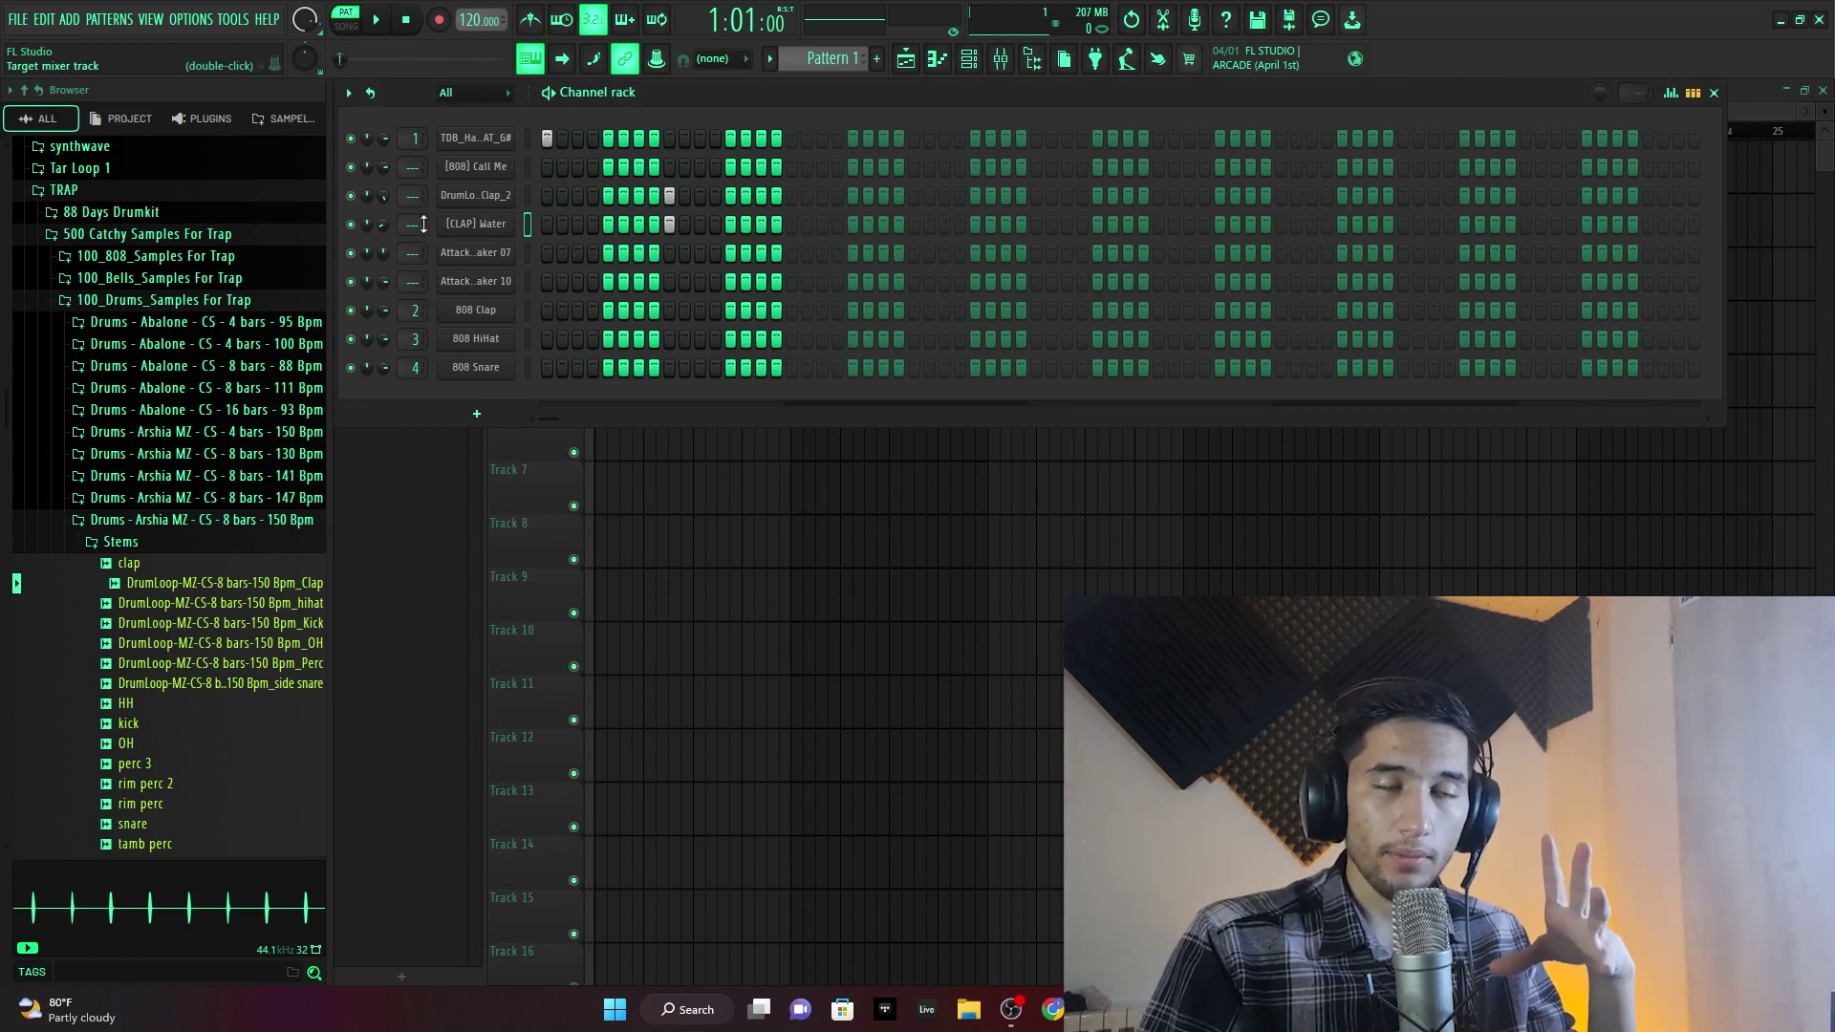
pyautogui.click(528, 167)
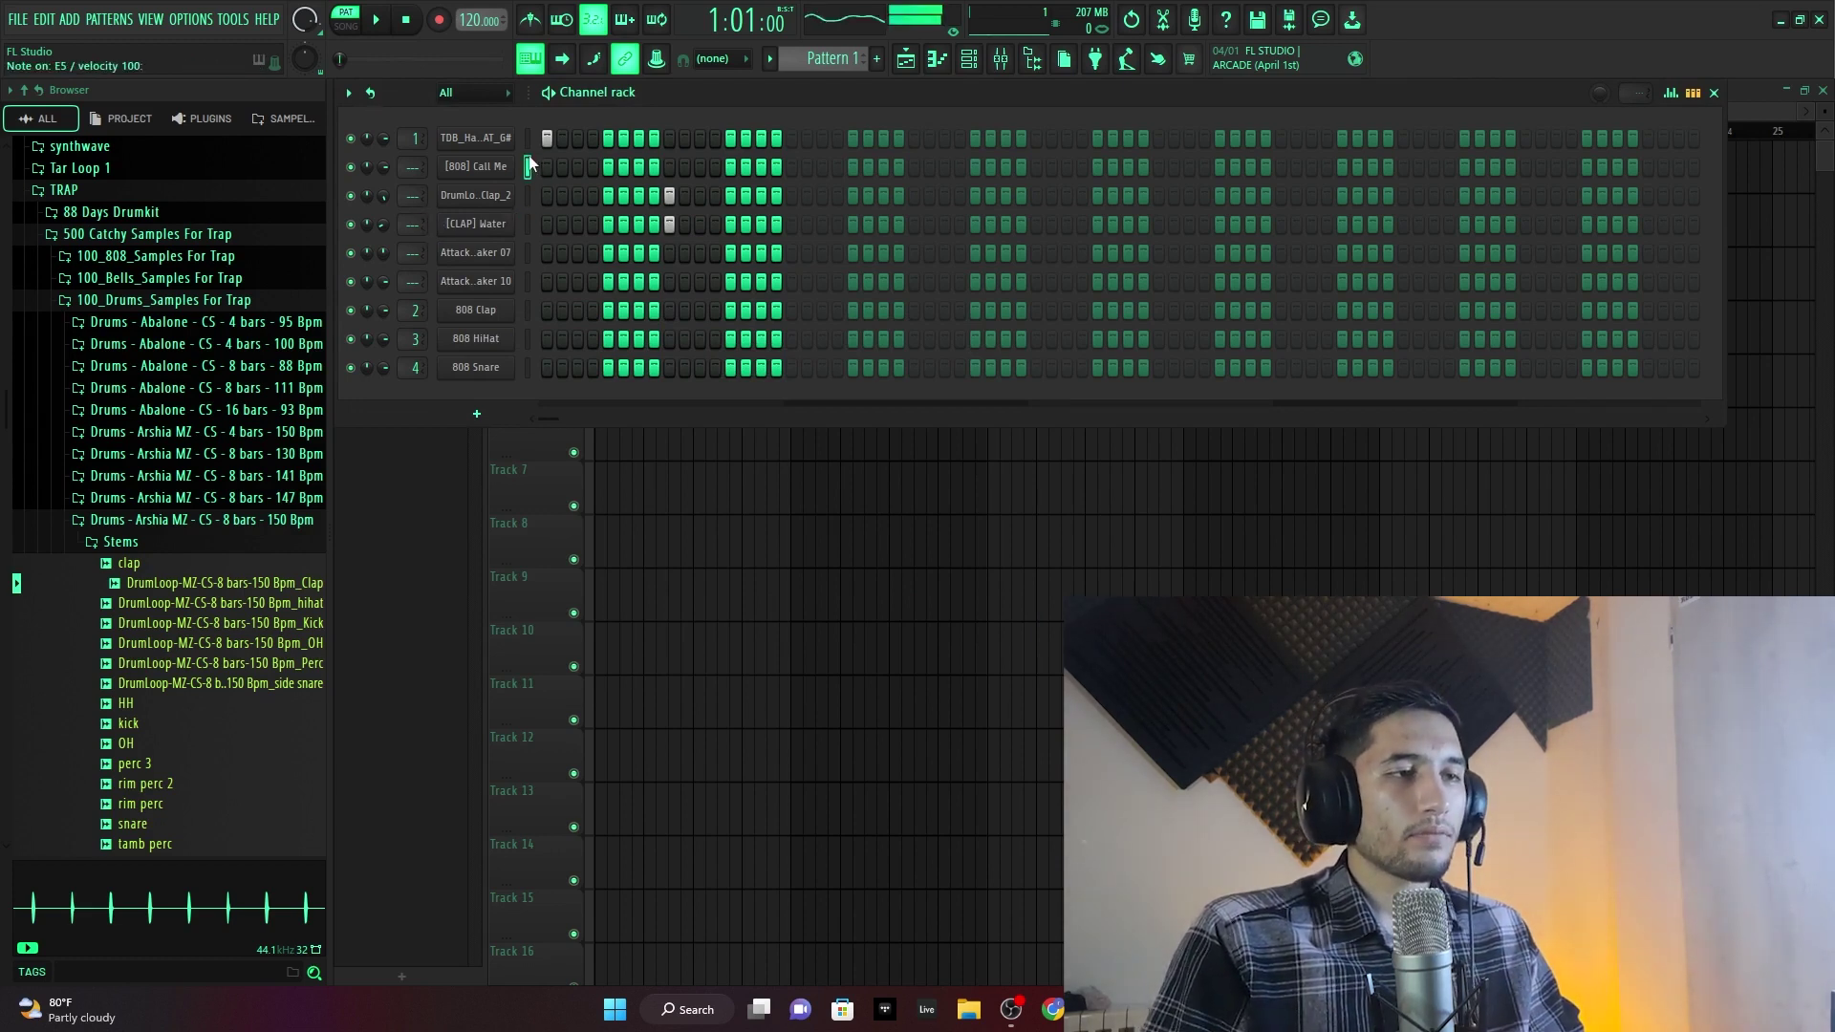
pyautogui.click(528, 252)
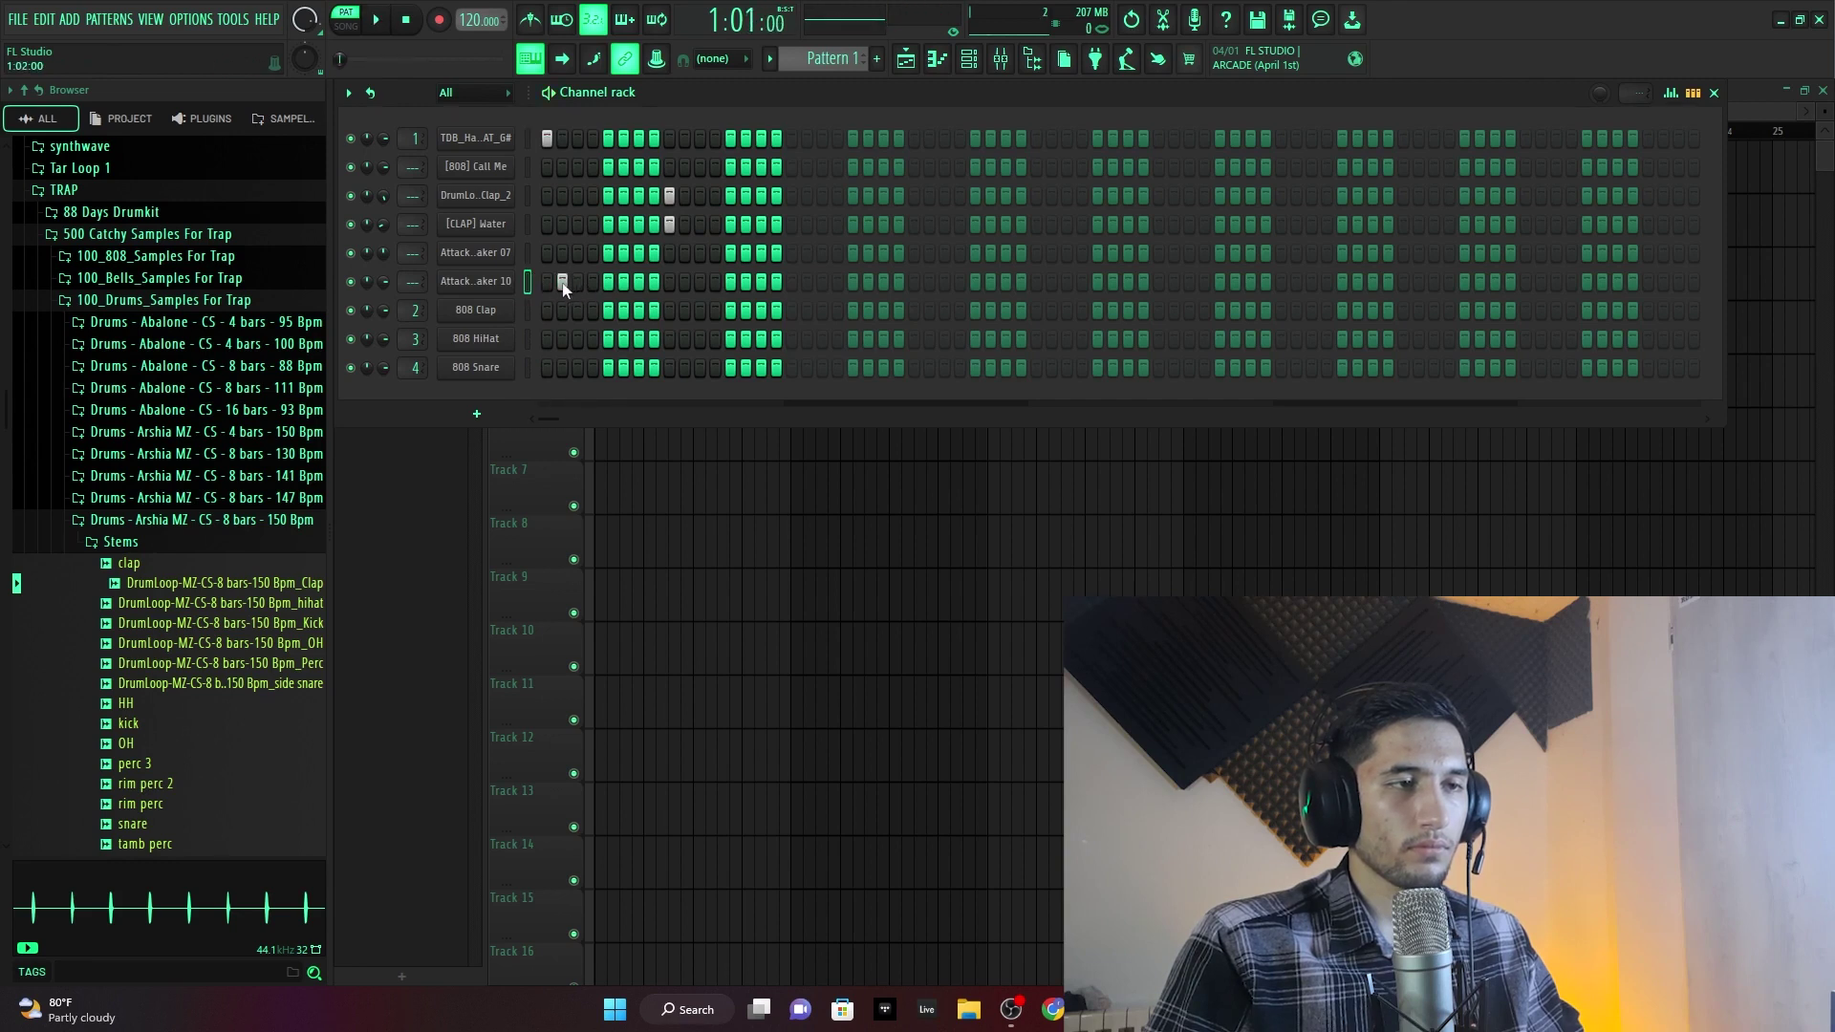
# - Try hits on steps 2, 4, 6, 8 and 10 of the Attack Shaker 10 channel while playing the pattern
pyautogui.press('space')
pyautogui.click(622, 284)
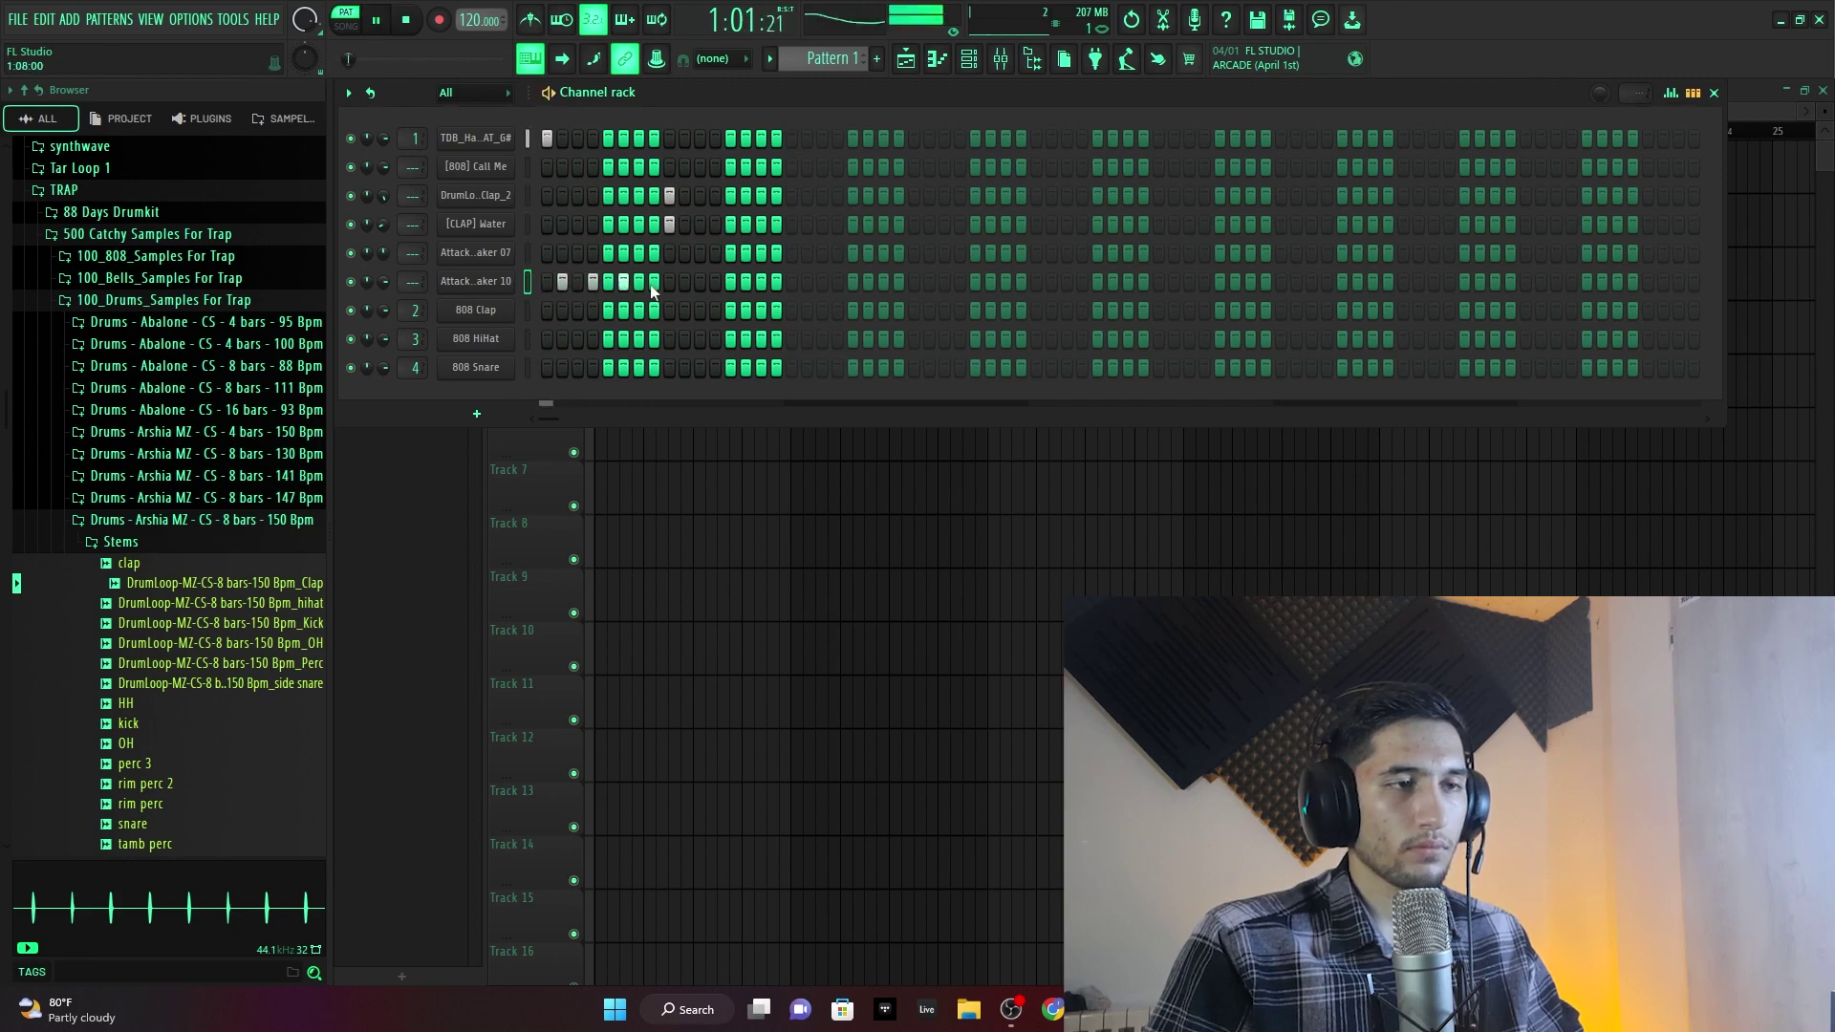
pyautogui.press('space')
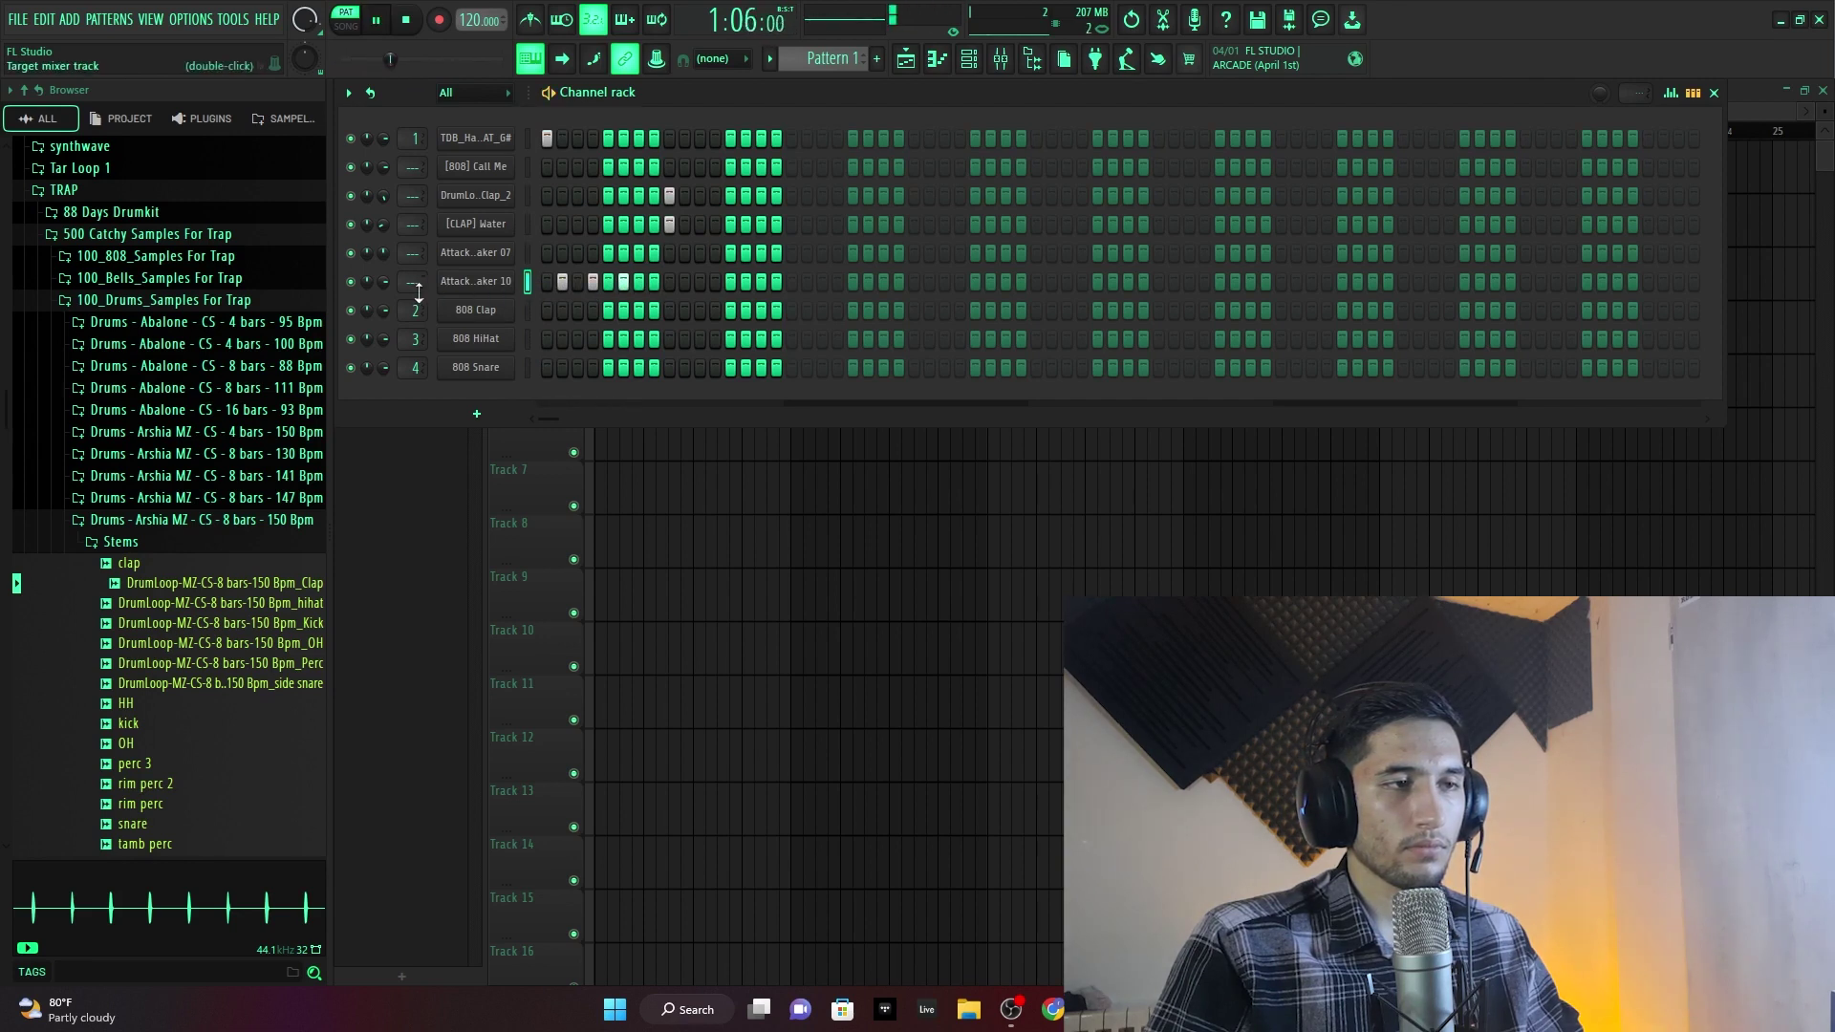
pyautogui.press('space')
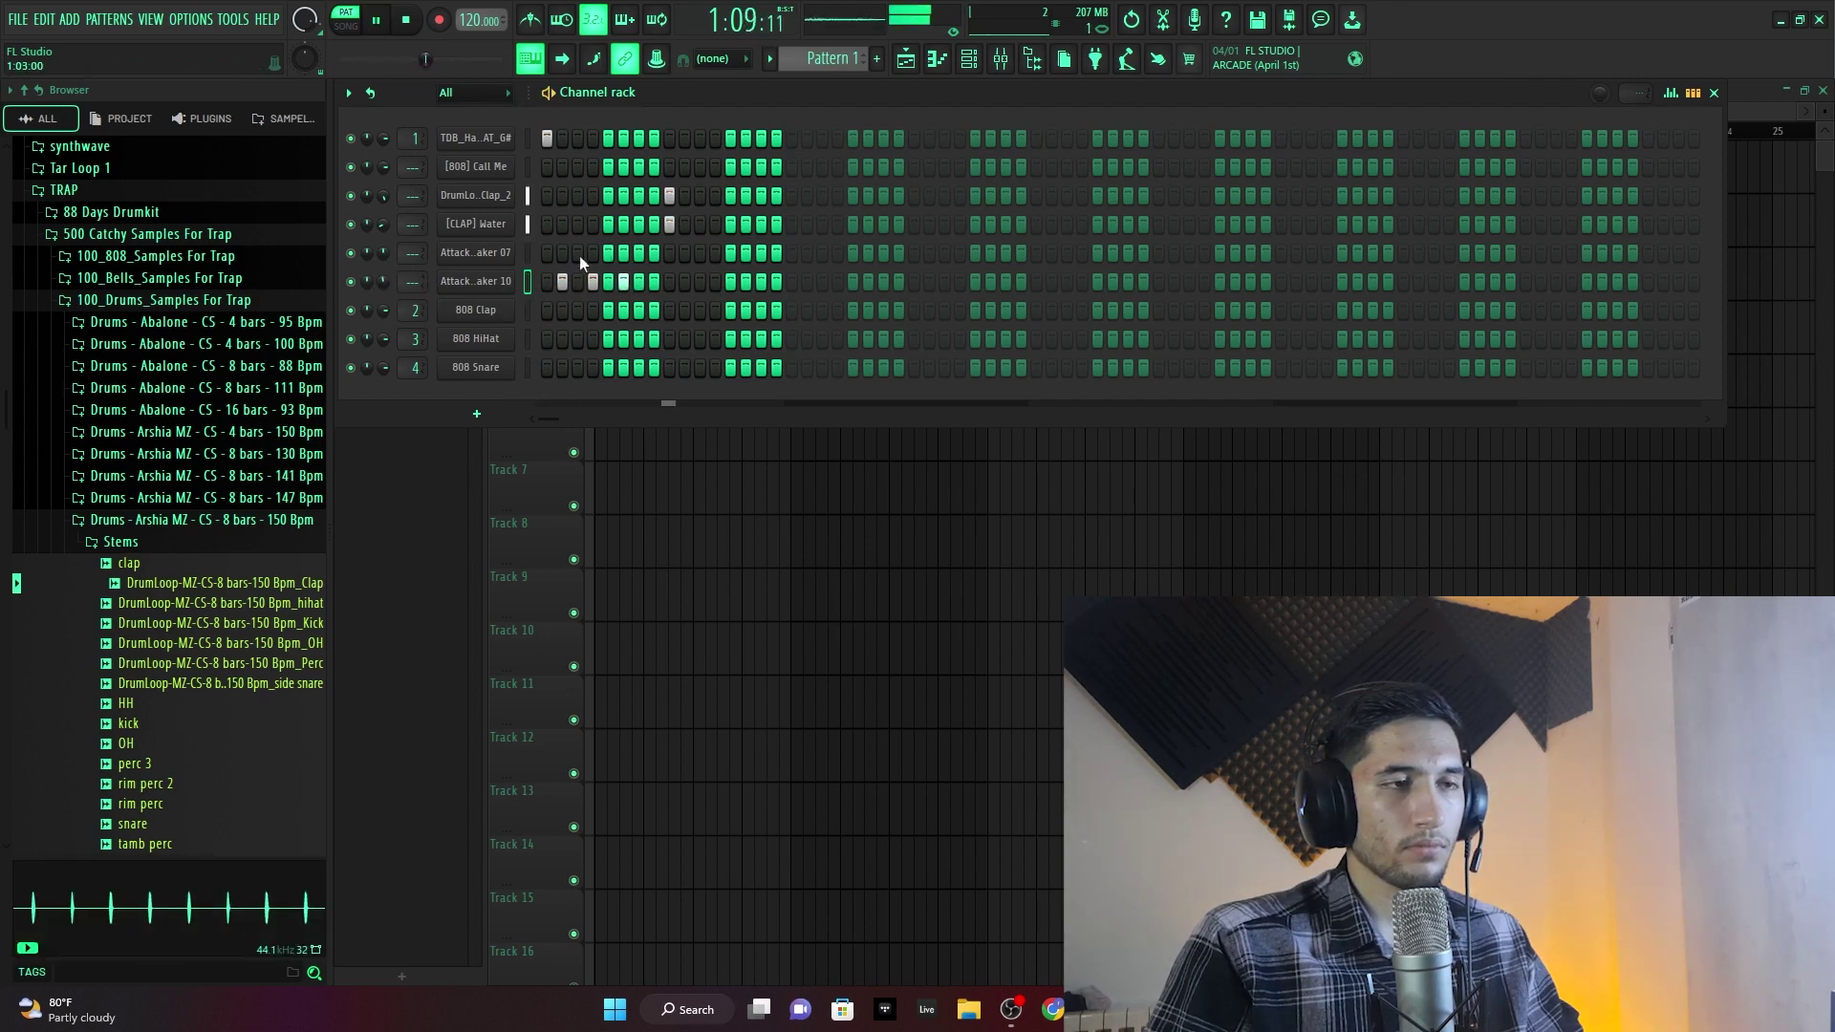
pyautogui.press('space')
pyautogui.press('space')
pyautogui.click(654, 283)
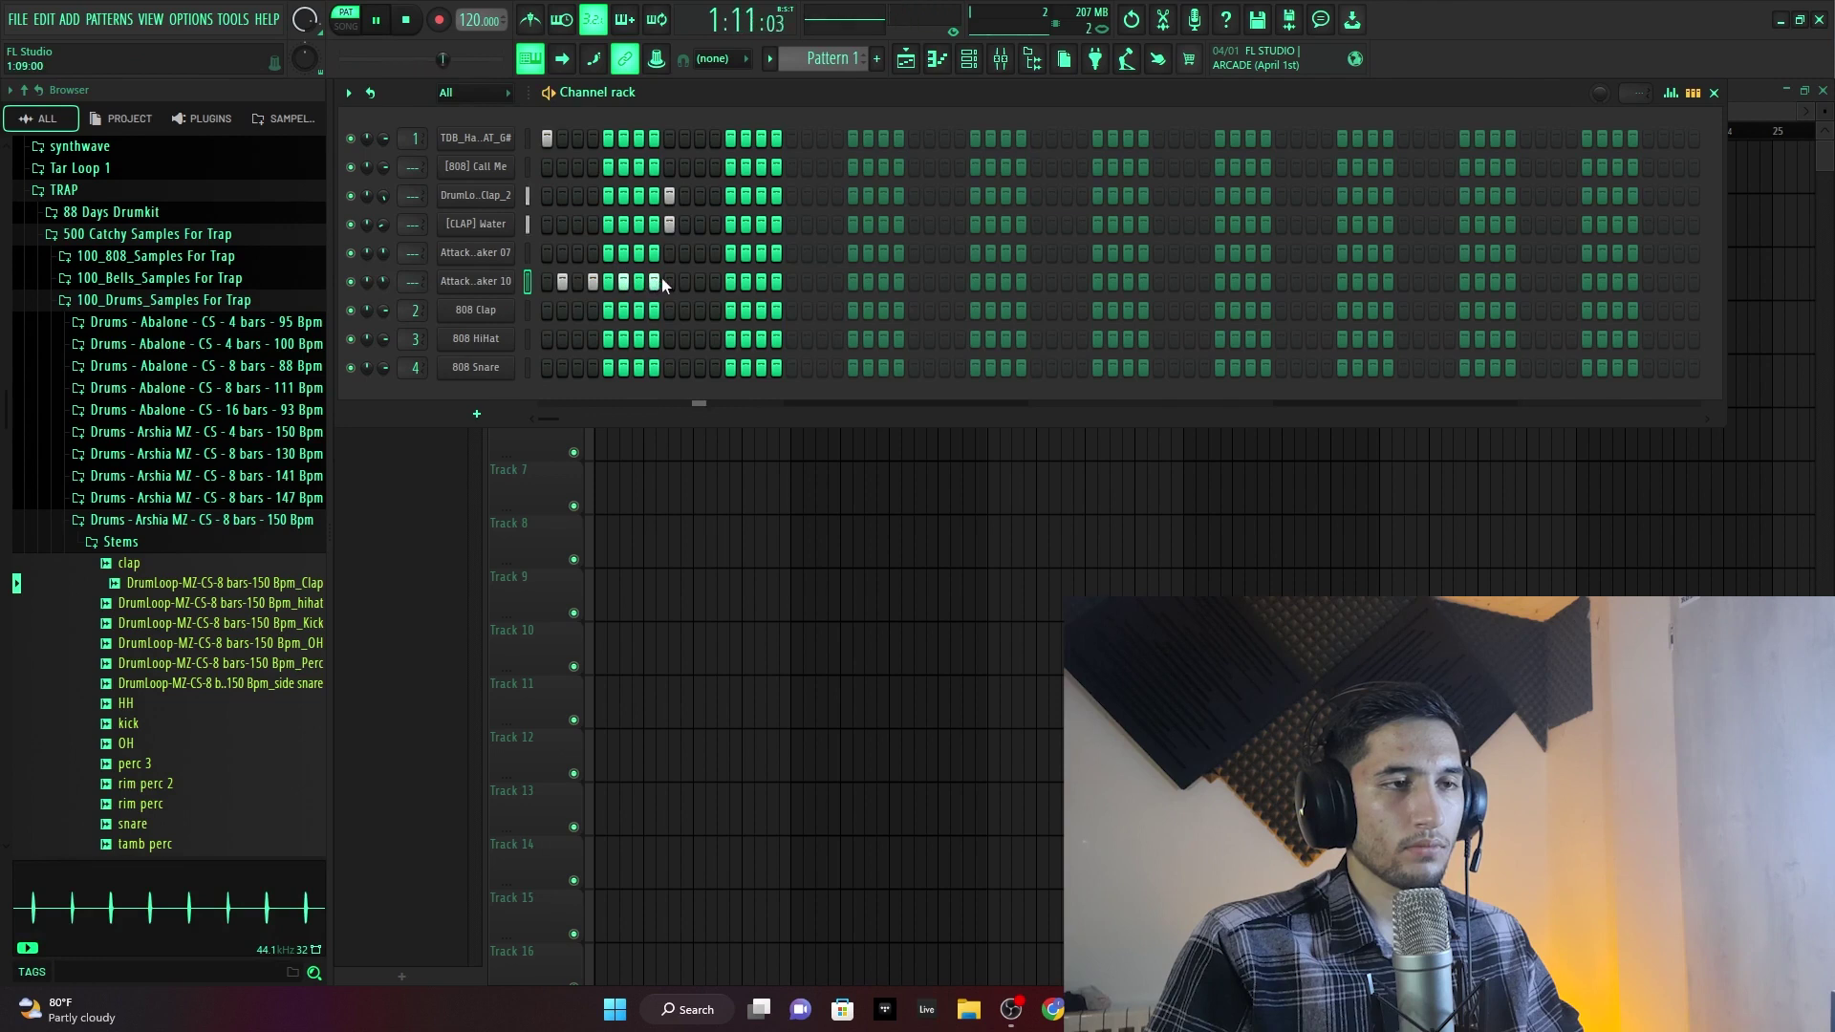
pyautogui.click(684, 281)
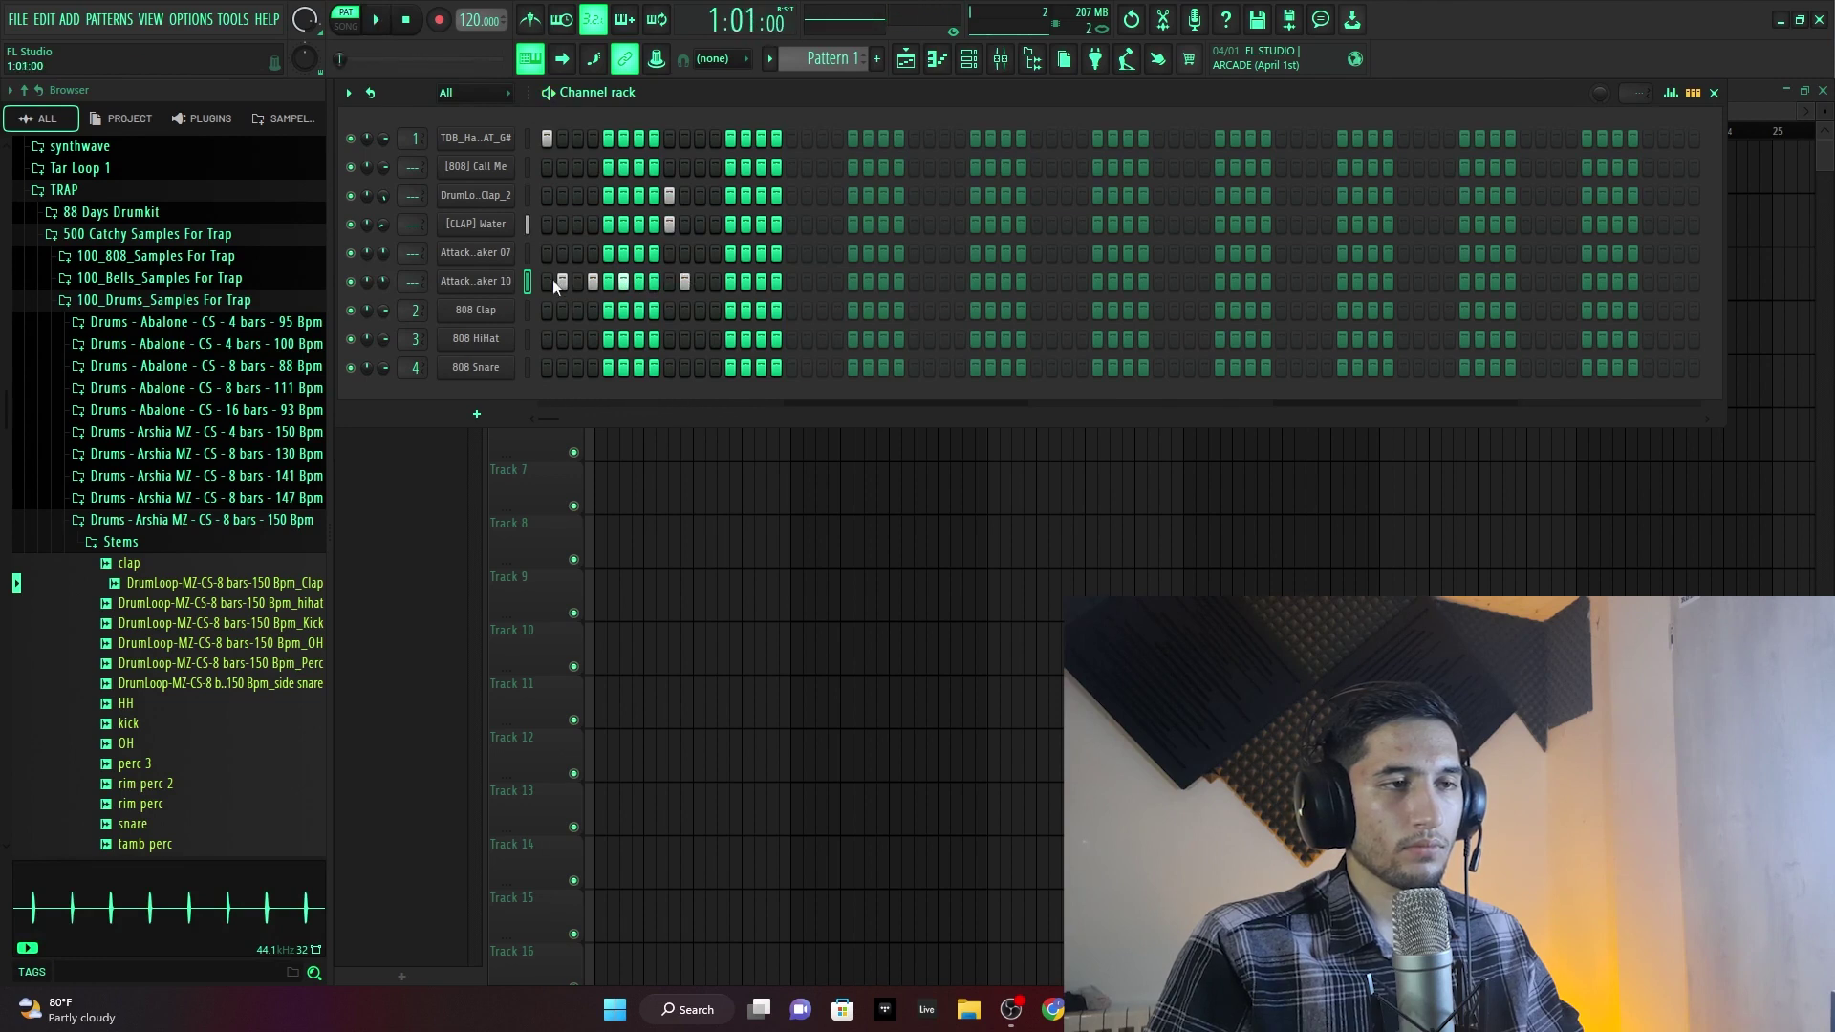
# - Clear the Attack Shaker 10 hits, program steps 1, 3, 5 and 7 instead, and play the pattern
pyautogui.moveTo(552, 279)
pyautogui.mouseDown()
pyautogui.moveTo(626, 282)
pyautogui.moveTo(533, 285)
pyautogui.mouseUp()
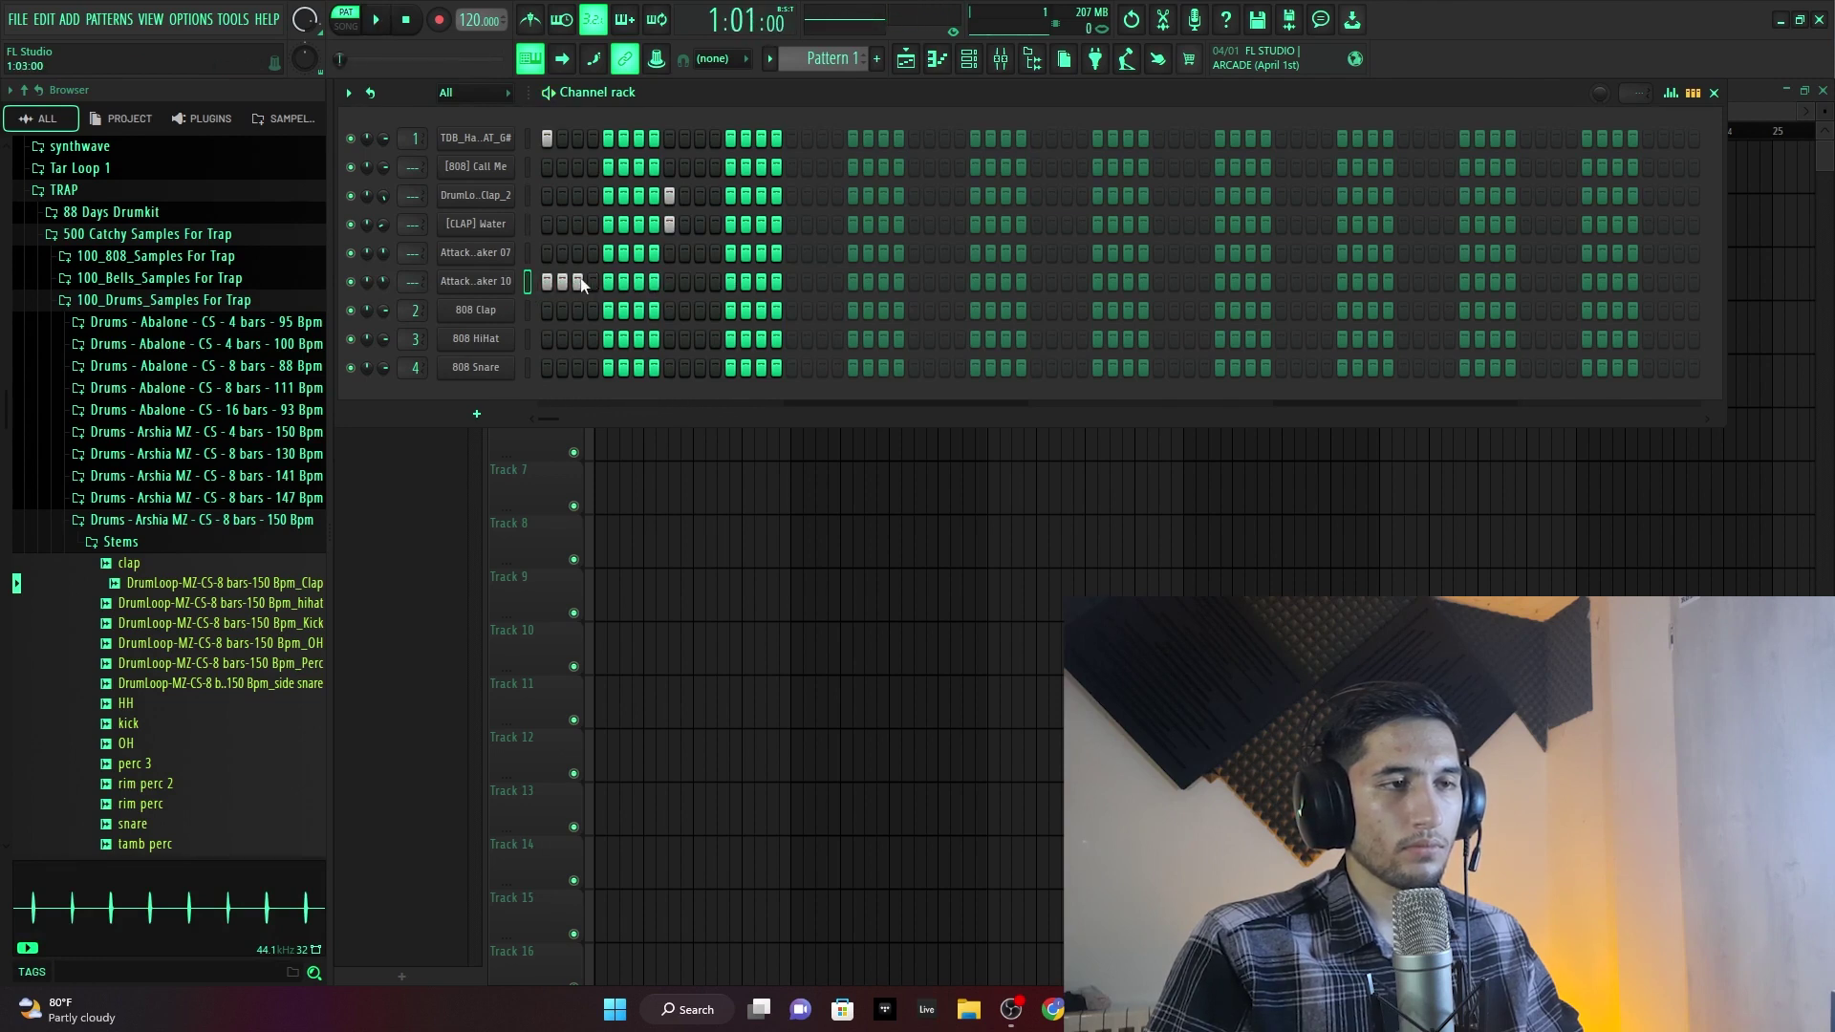
pyautogui.press('space')
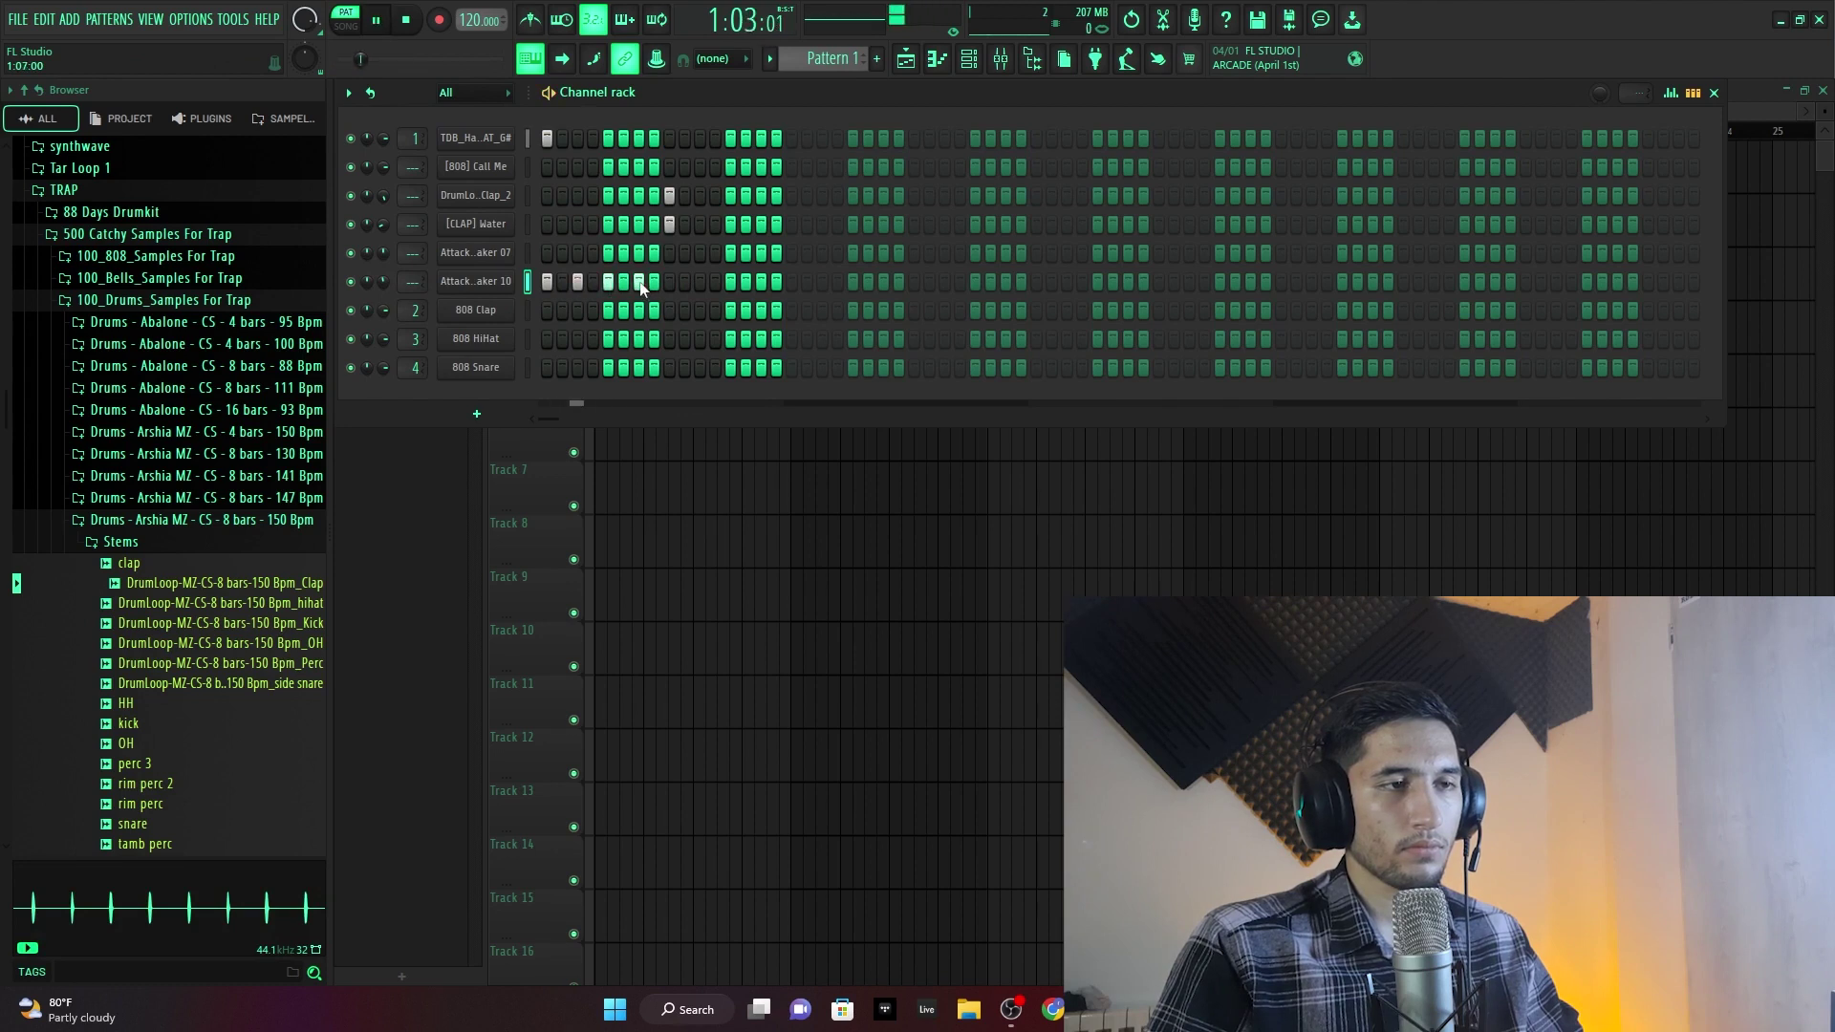
pyautogui.press('space')
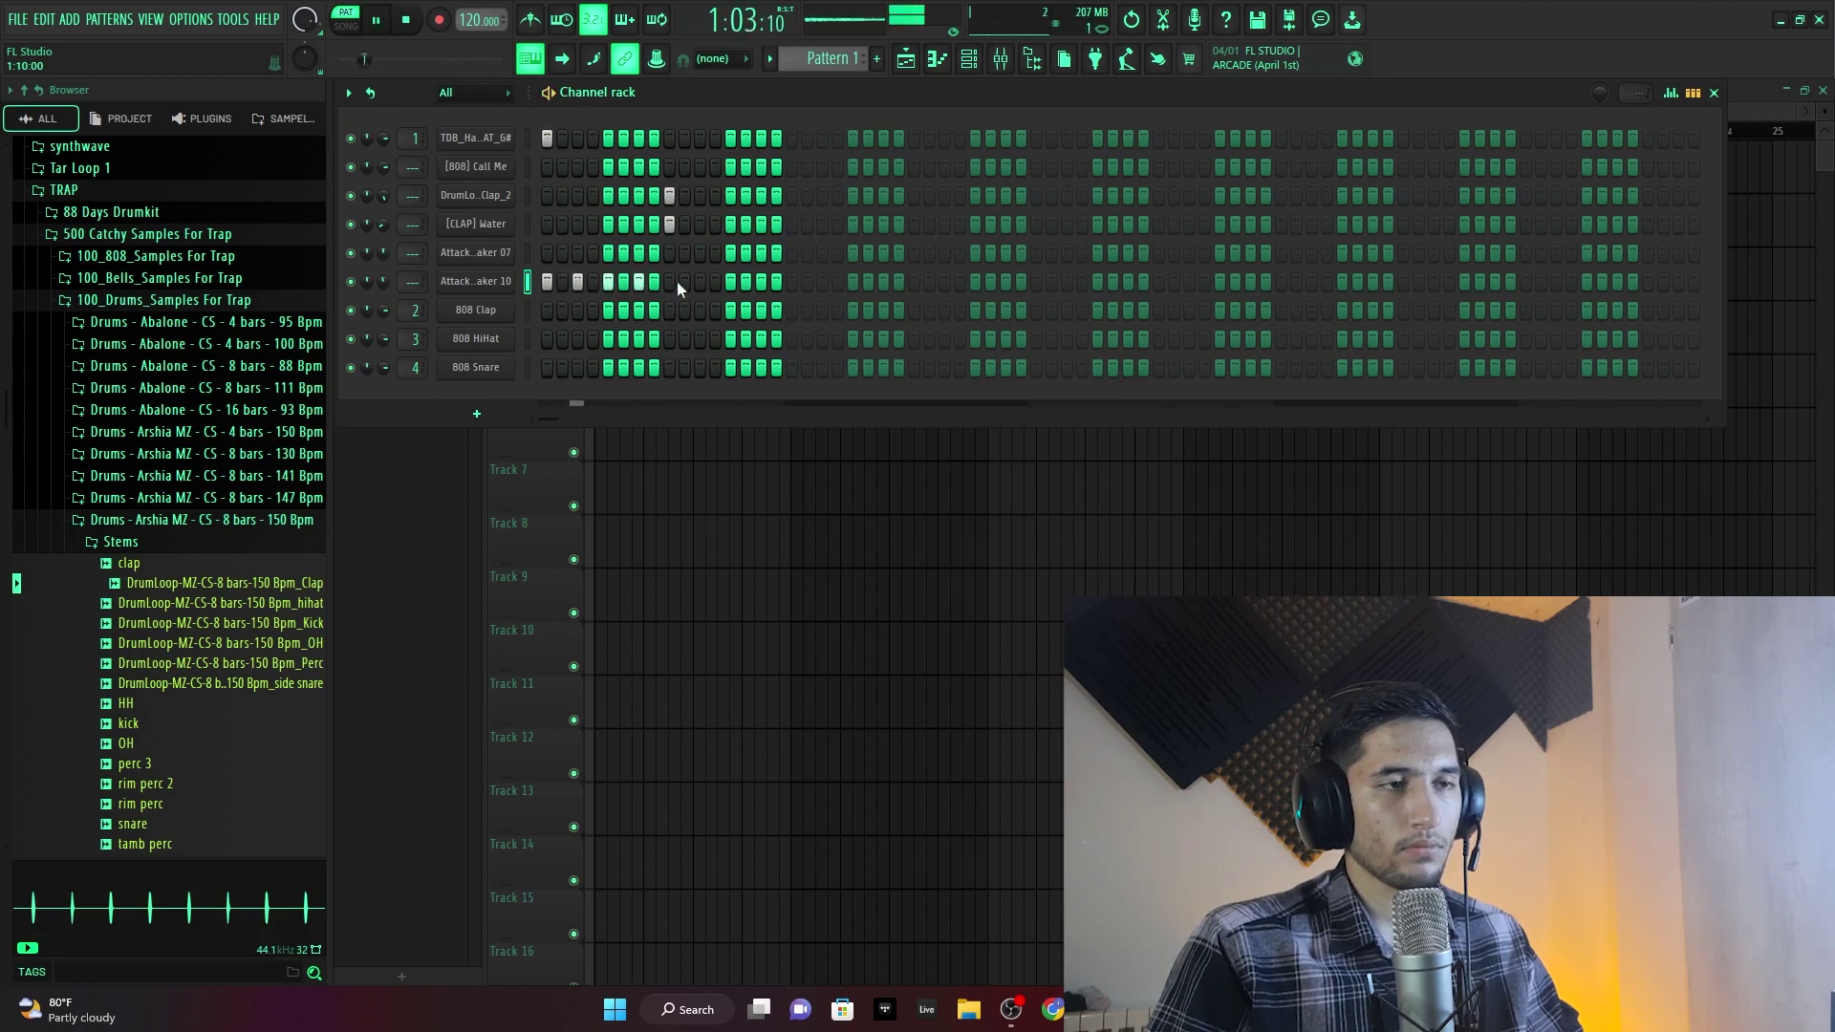
pyautogui.press('space')
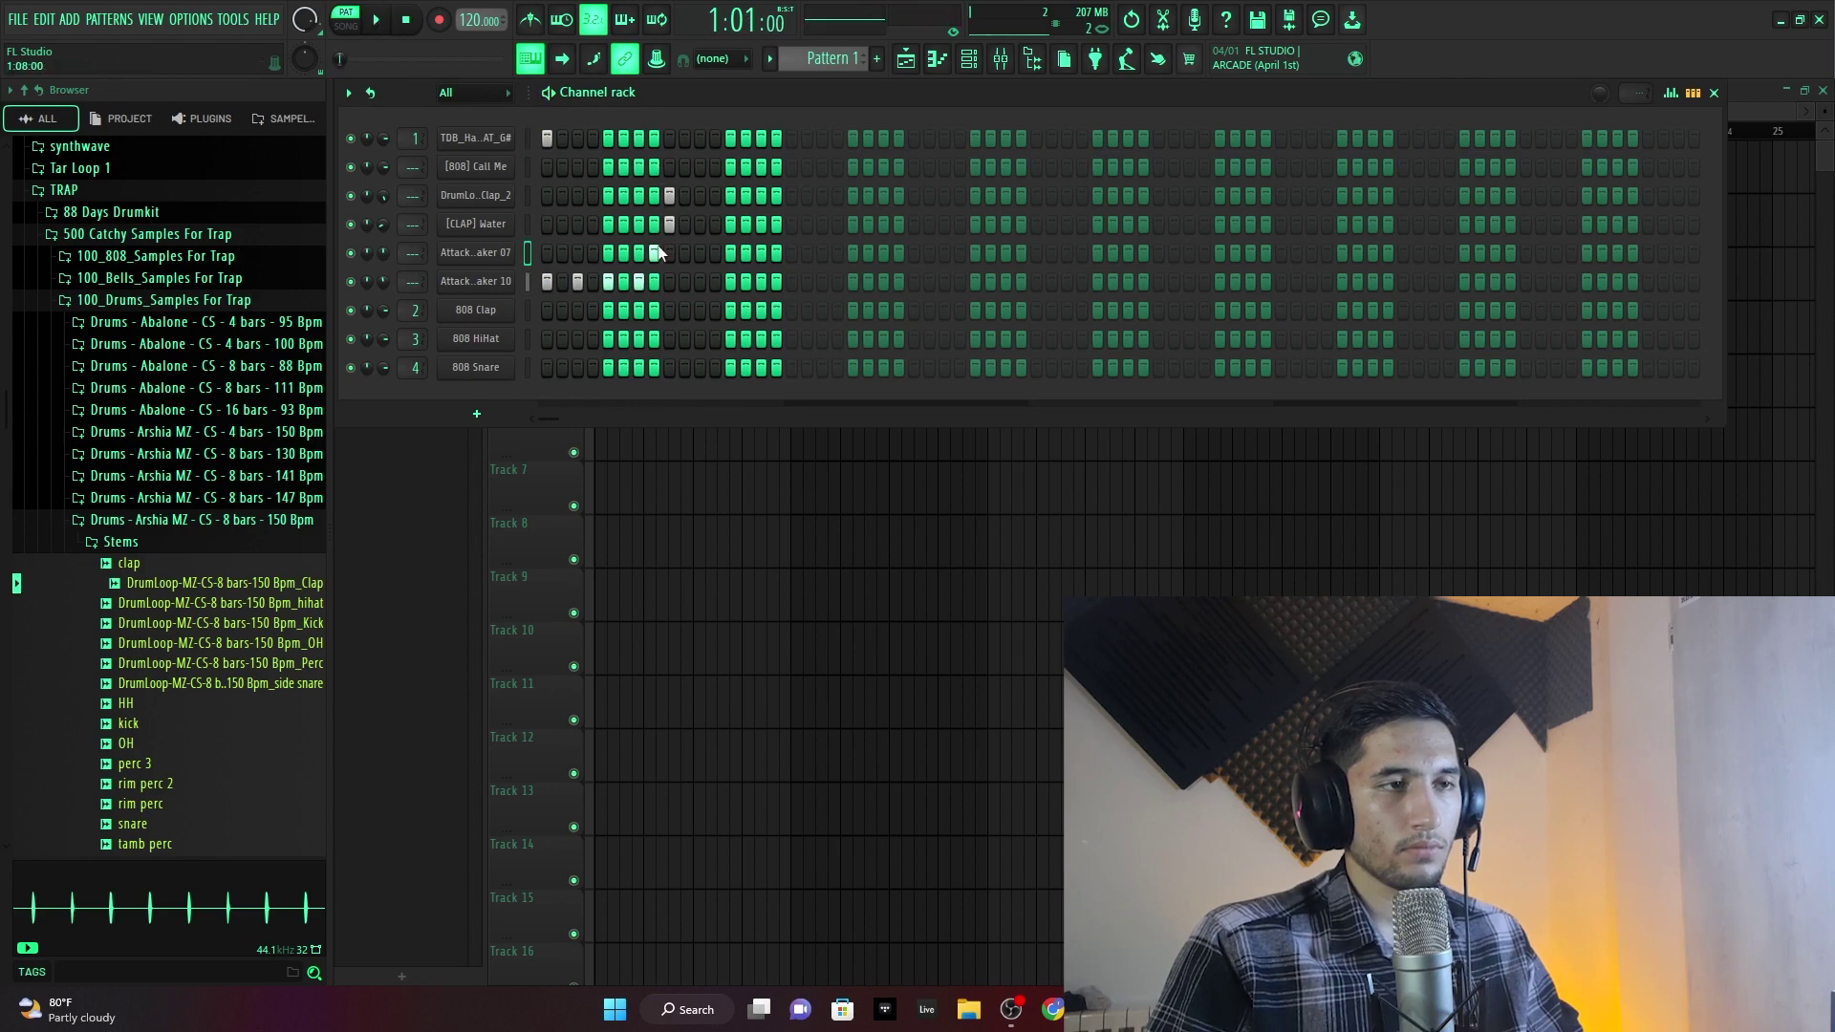
# - Try a hit on step 8 of Attack Shaker 07 and on step 10 of Attack Shaker 10 during playback
pyautogui.press('space')
pyautogui.press('space')
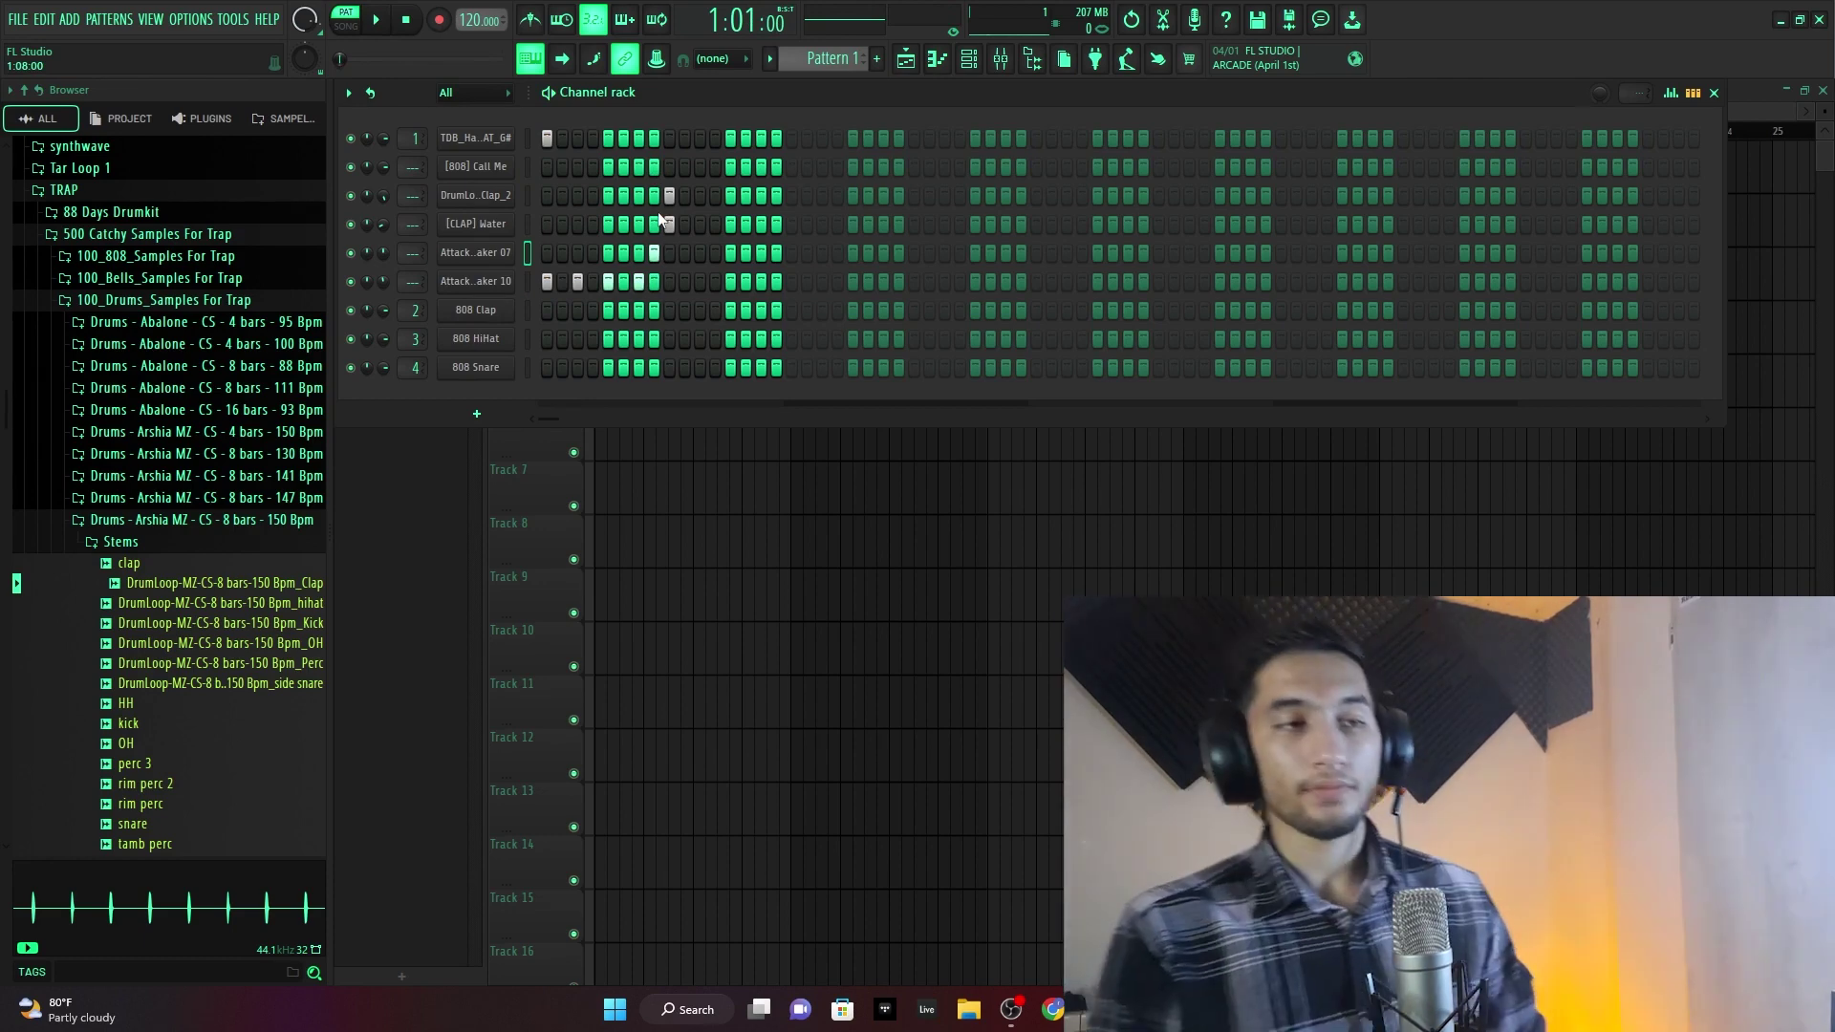
pyautogui.press('space')
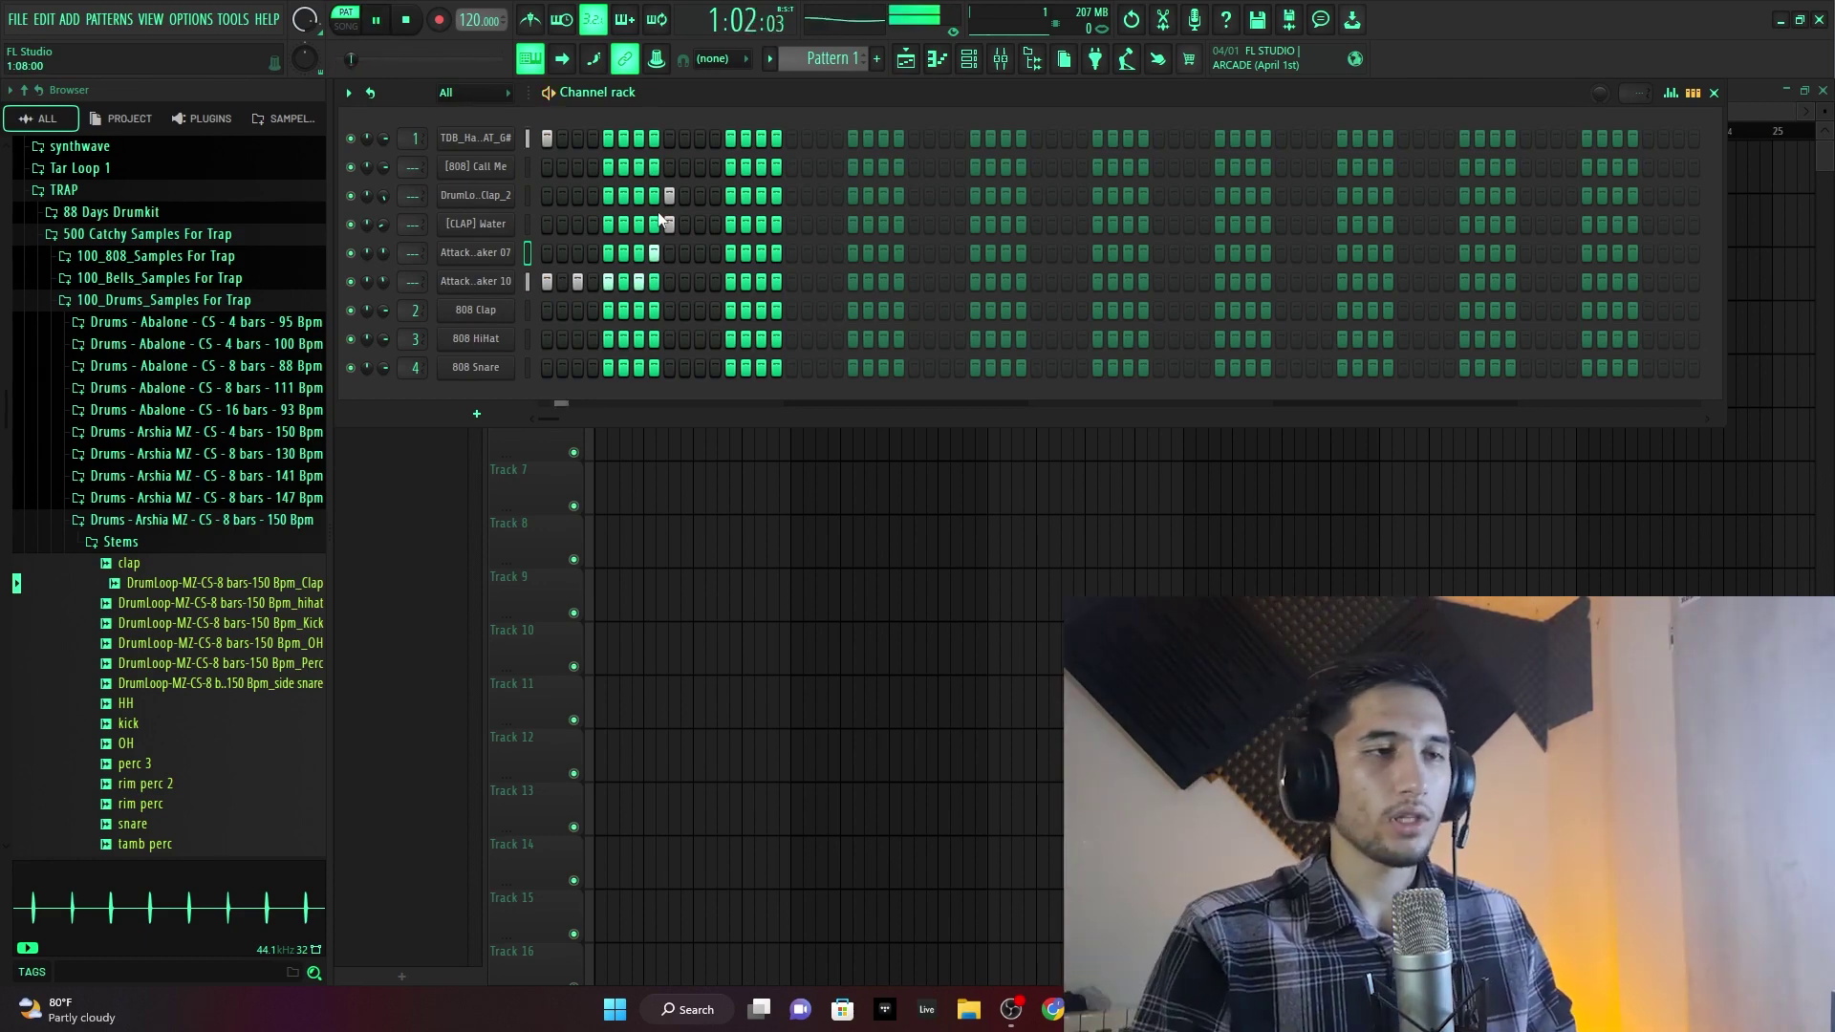
pyautogui.click(684, 282)
pyautogui.press('space')
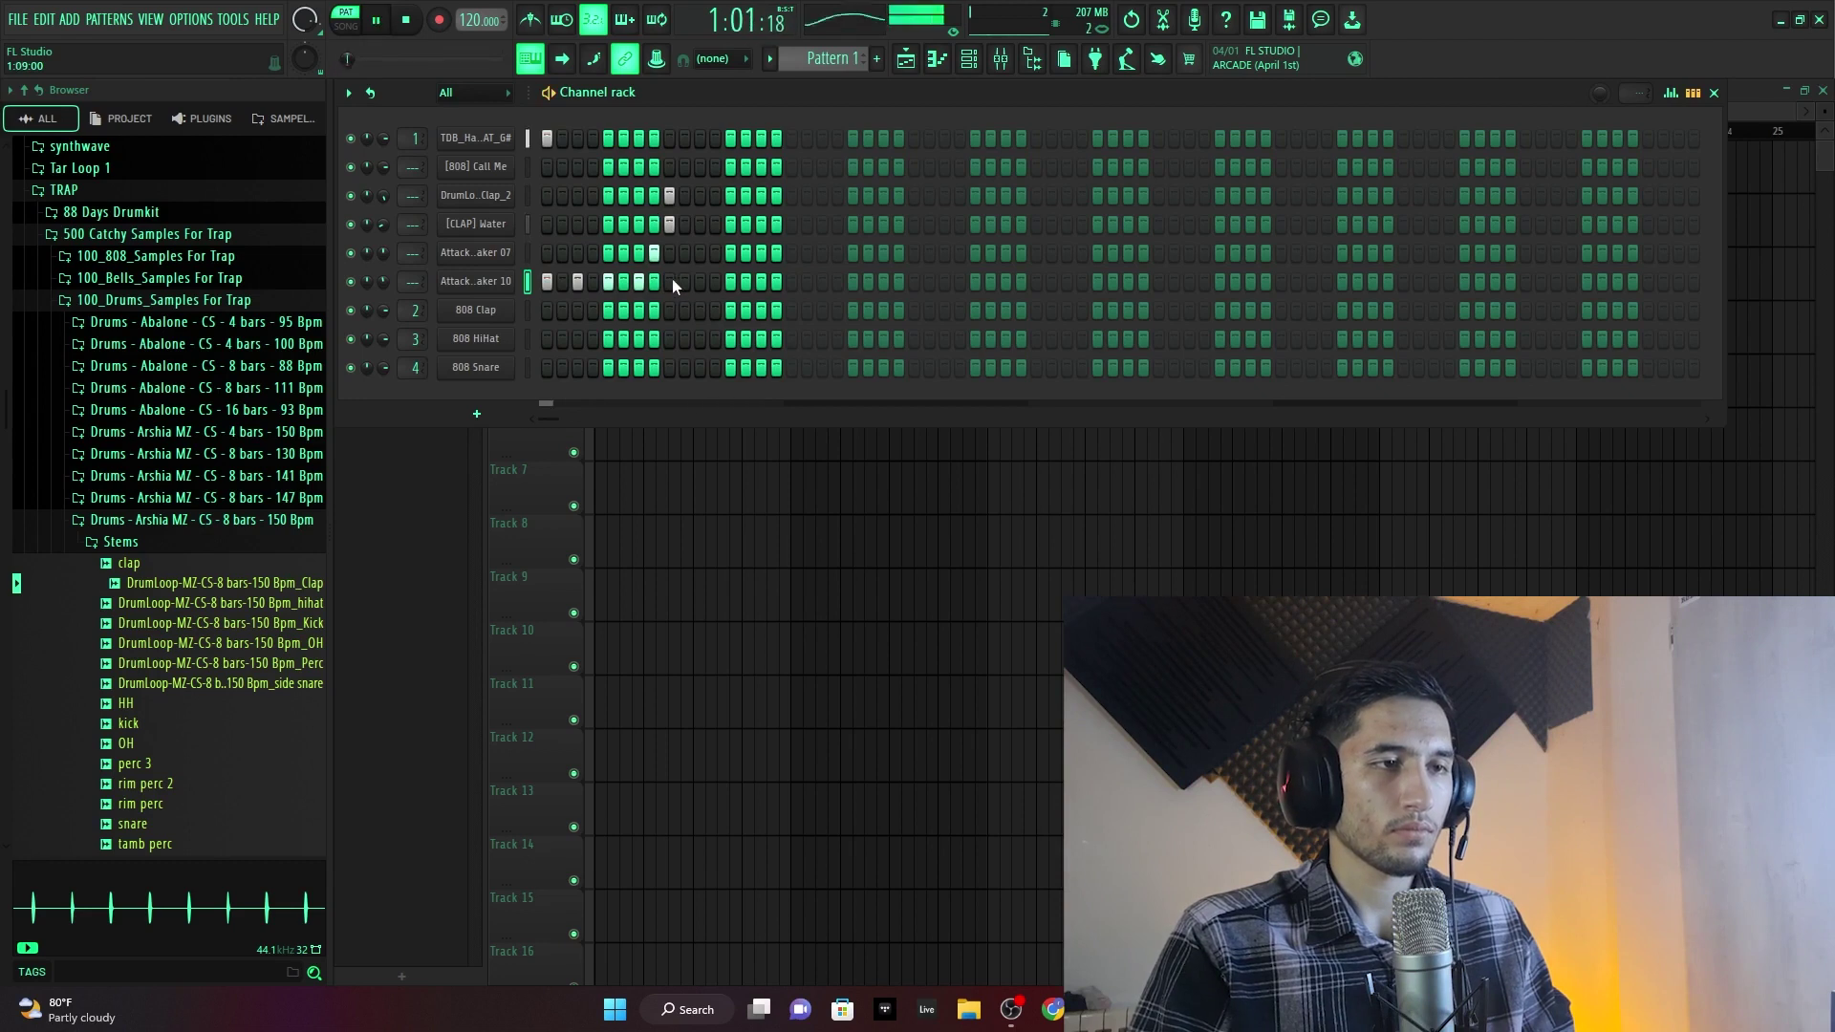
pyautogui.click(684, 282)
# - Add a hit on step 9 of Attack Shaker 10 and move the Attack Shaker 07 hit from step 8 to step 7
pyautogui.click(668, 281)
pyautogui.rightClick(655, 253)
pyautogui.click(640, 255)
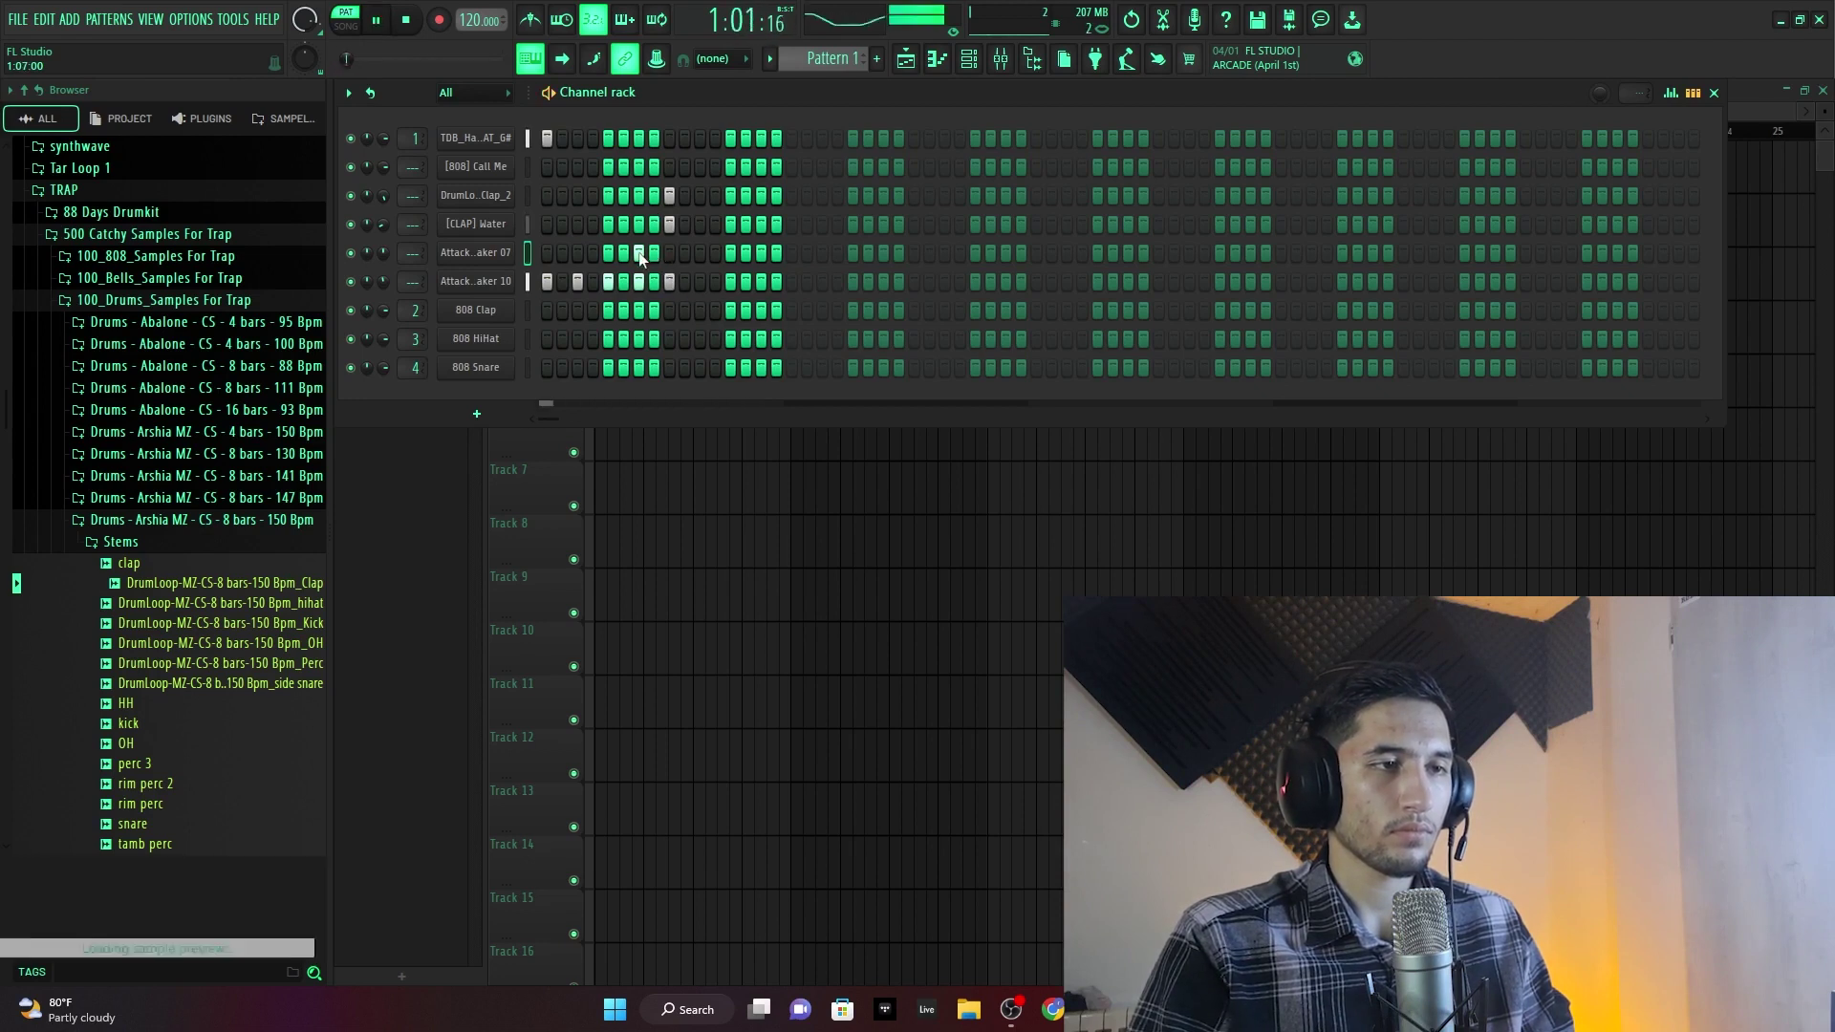
# - Try a step 11 hit on Attack Shaker 07, and replace it with a step 11 hit on Attack Shaker 10
pyautogui.click(694, 252)
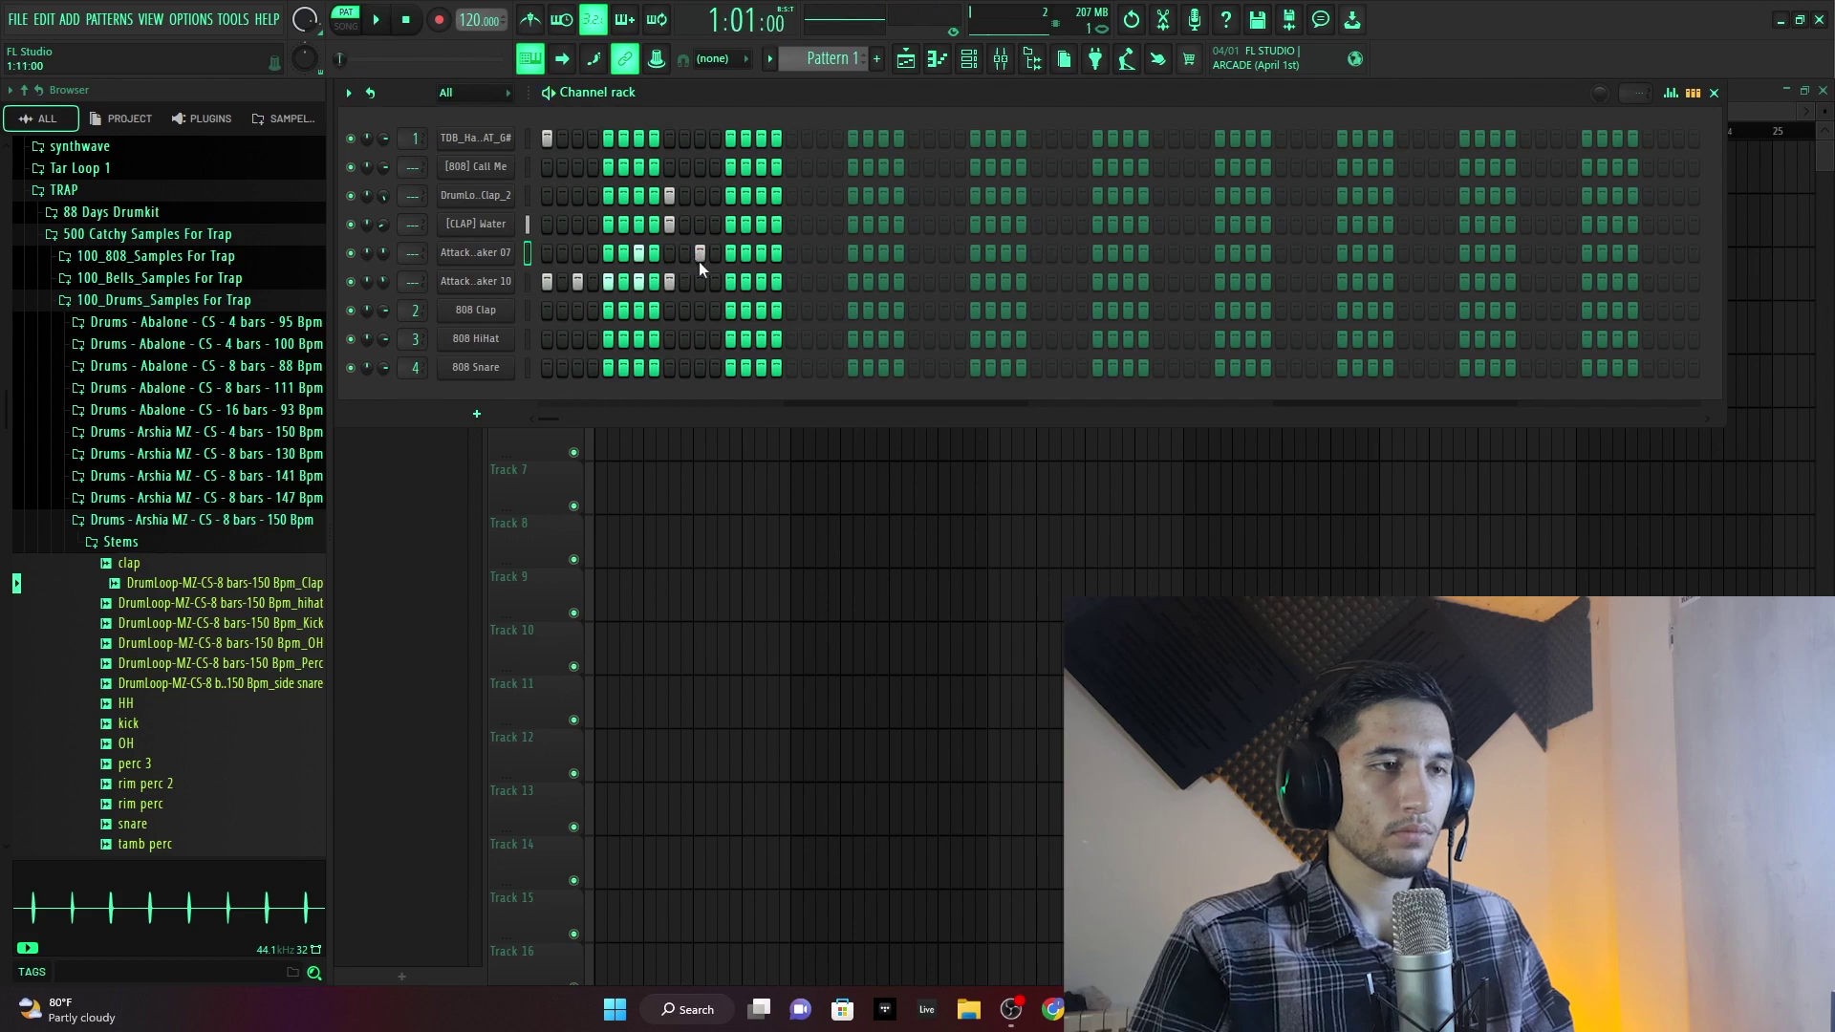
pyautogui.press('space')
pyautogui.rightClick(699, 253)
pyautogui.click(699, 282)
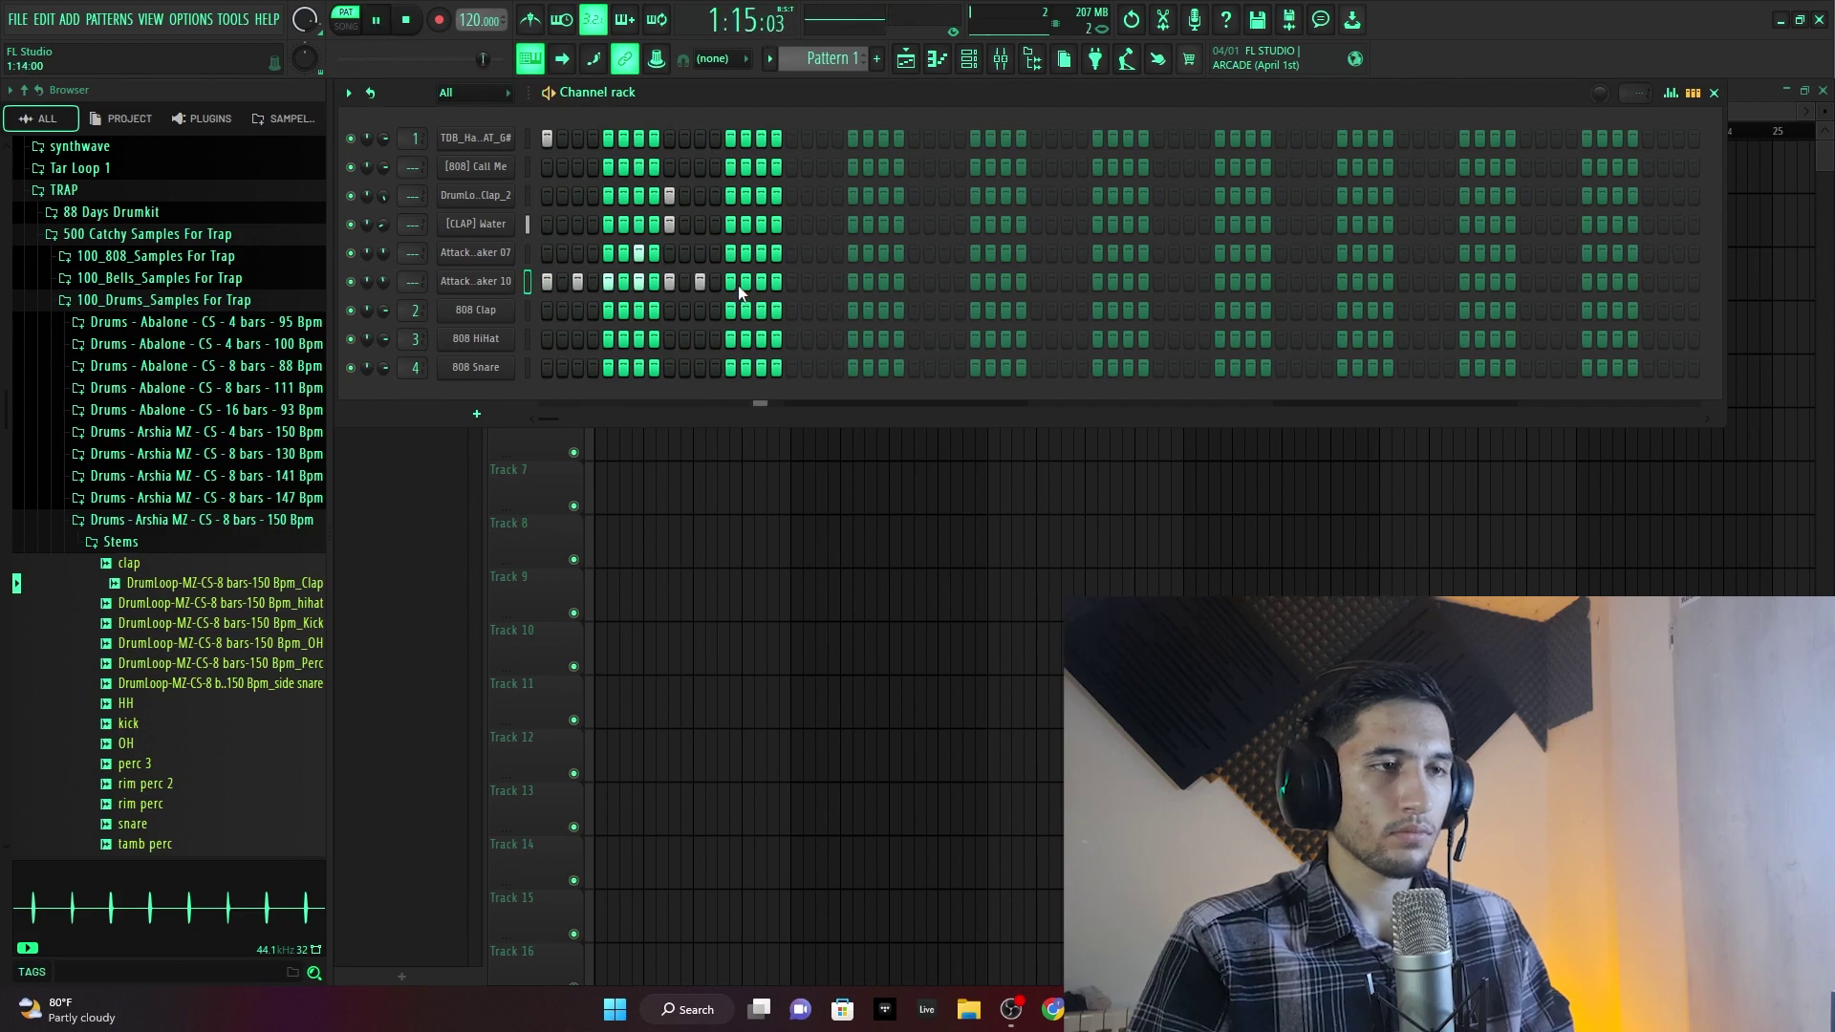
# - Continue the Attack Shaker 10 hits on every second step up to step 15 and play the pattern
pyautogui.press('space')
pyautogui.rightClick(501, 282)
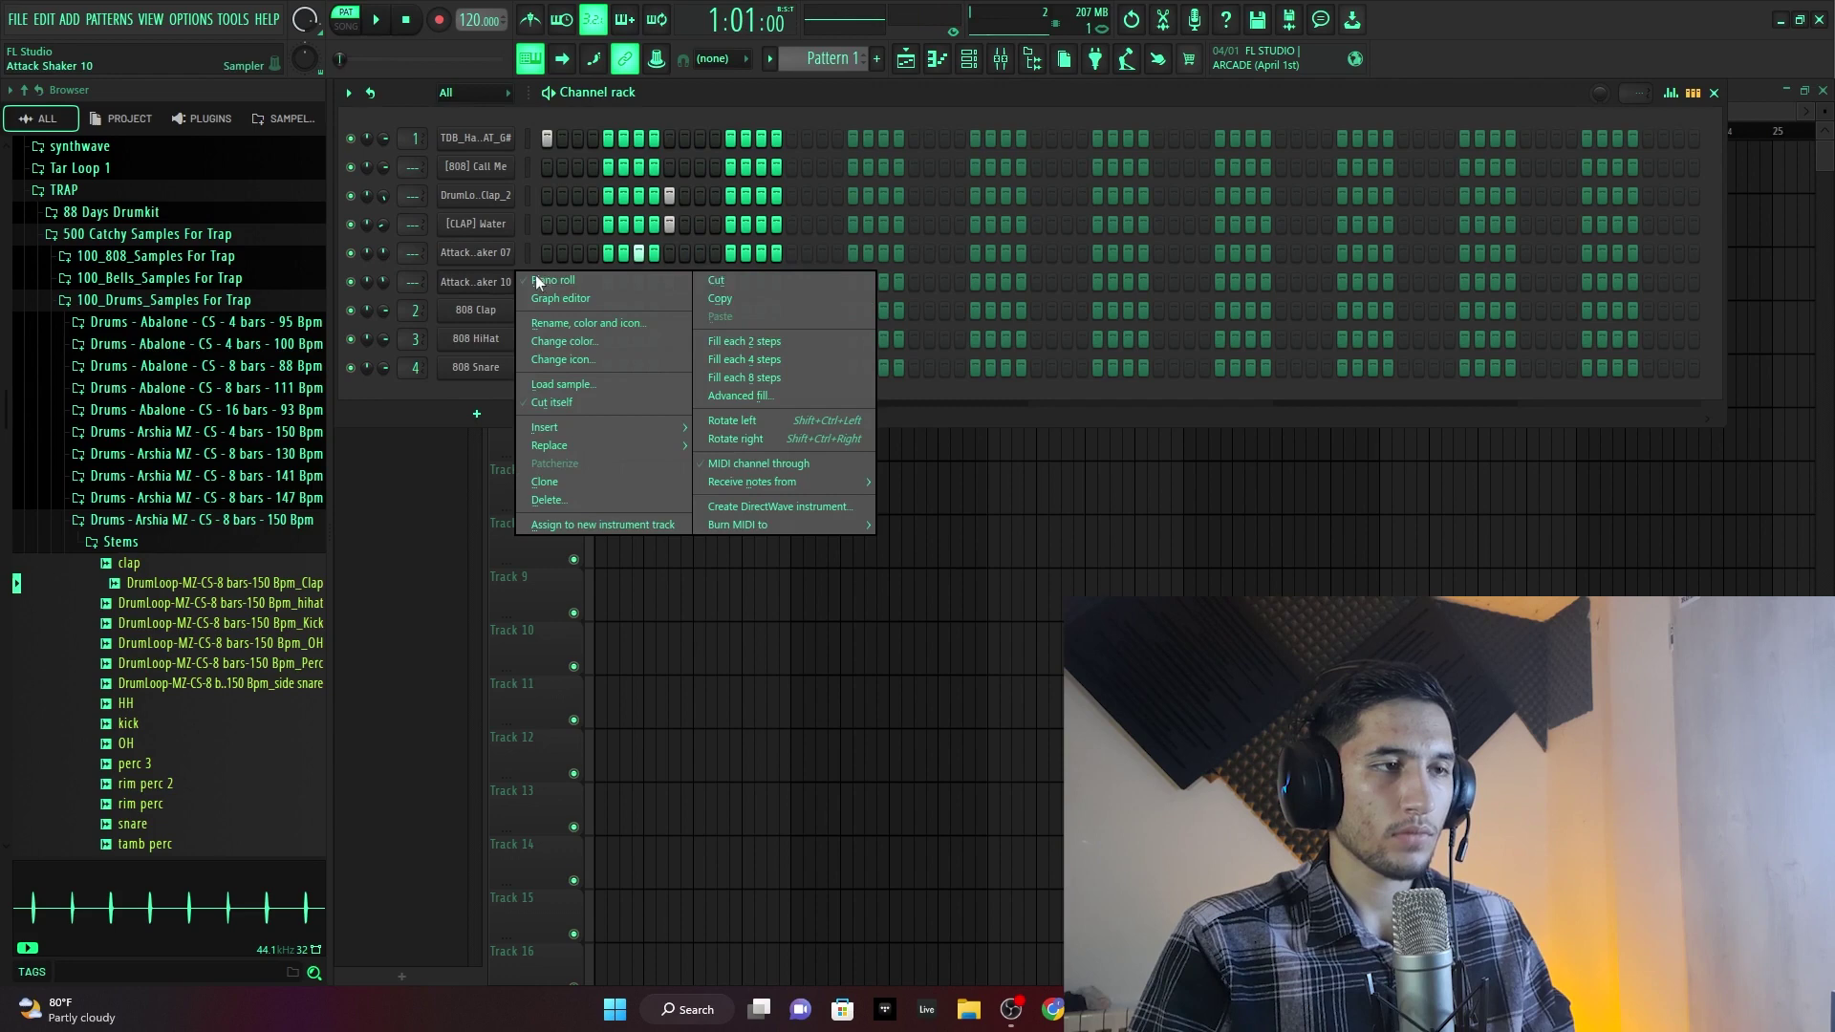
pyautogui.click(757, 300)
pyautogui.press('space')
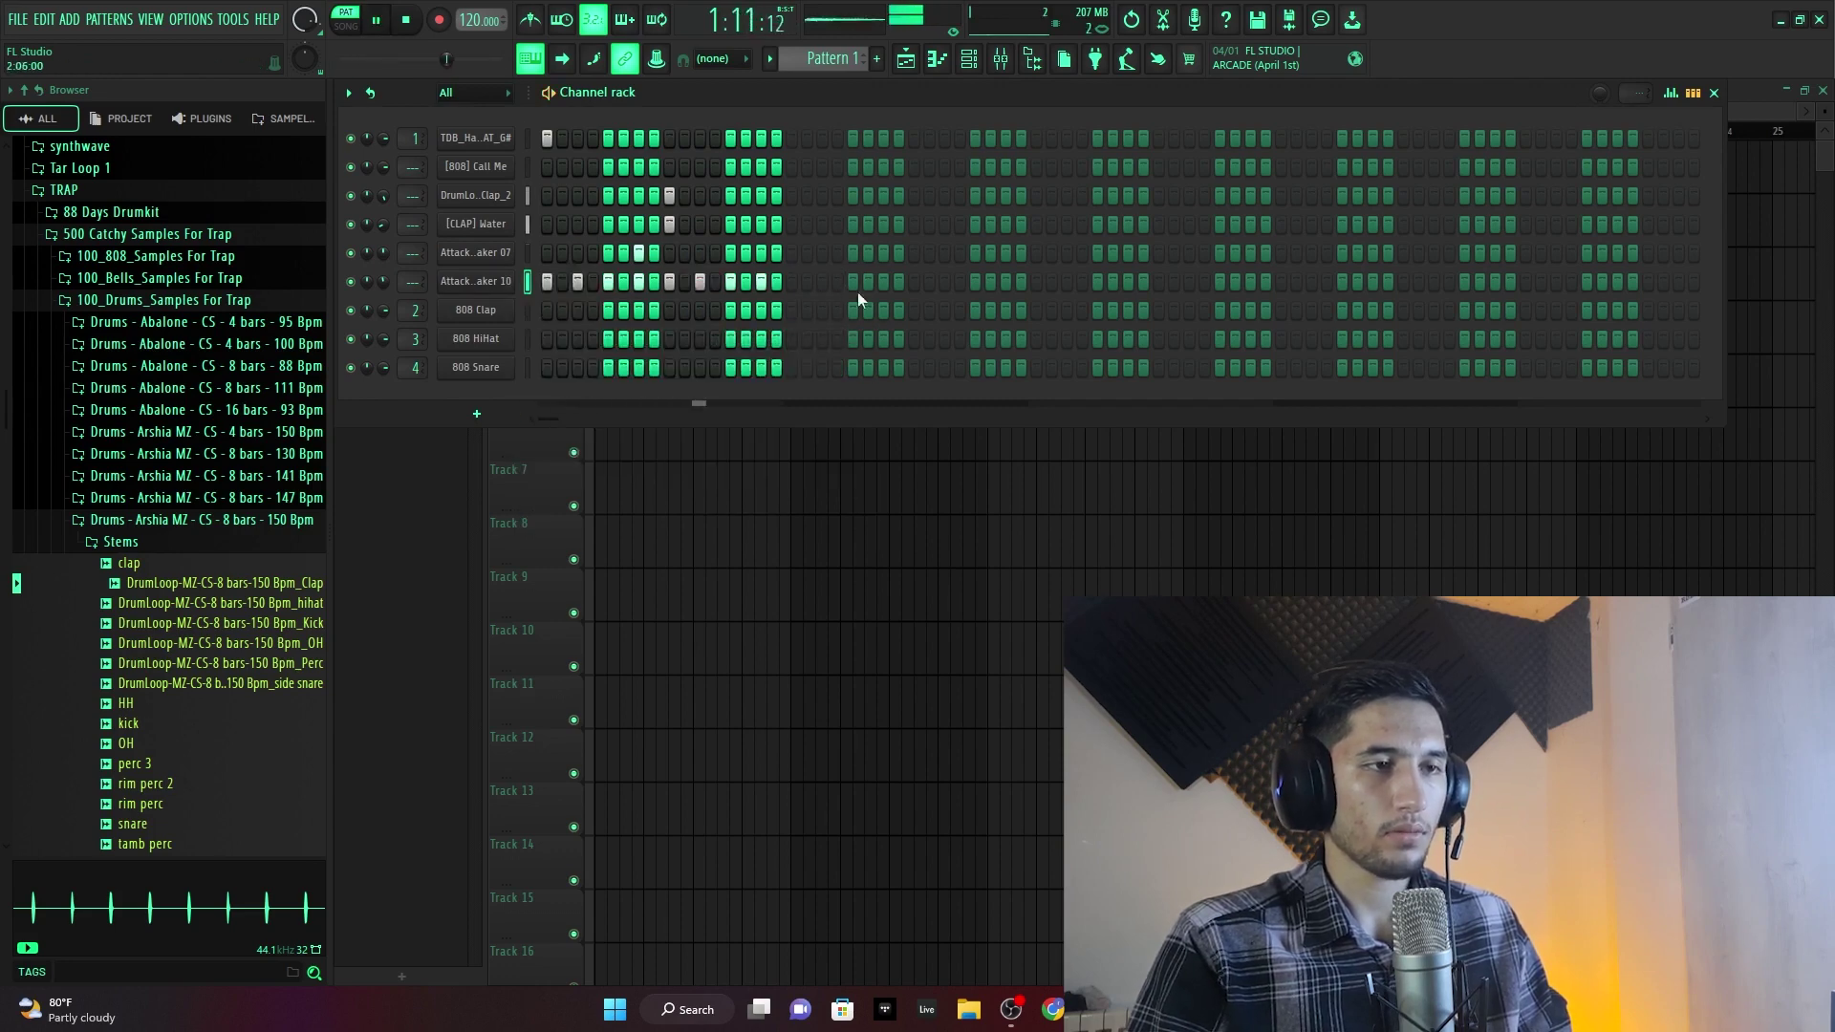
pyautogui.press('space')
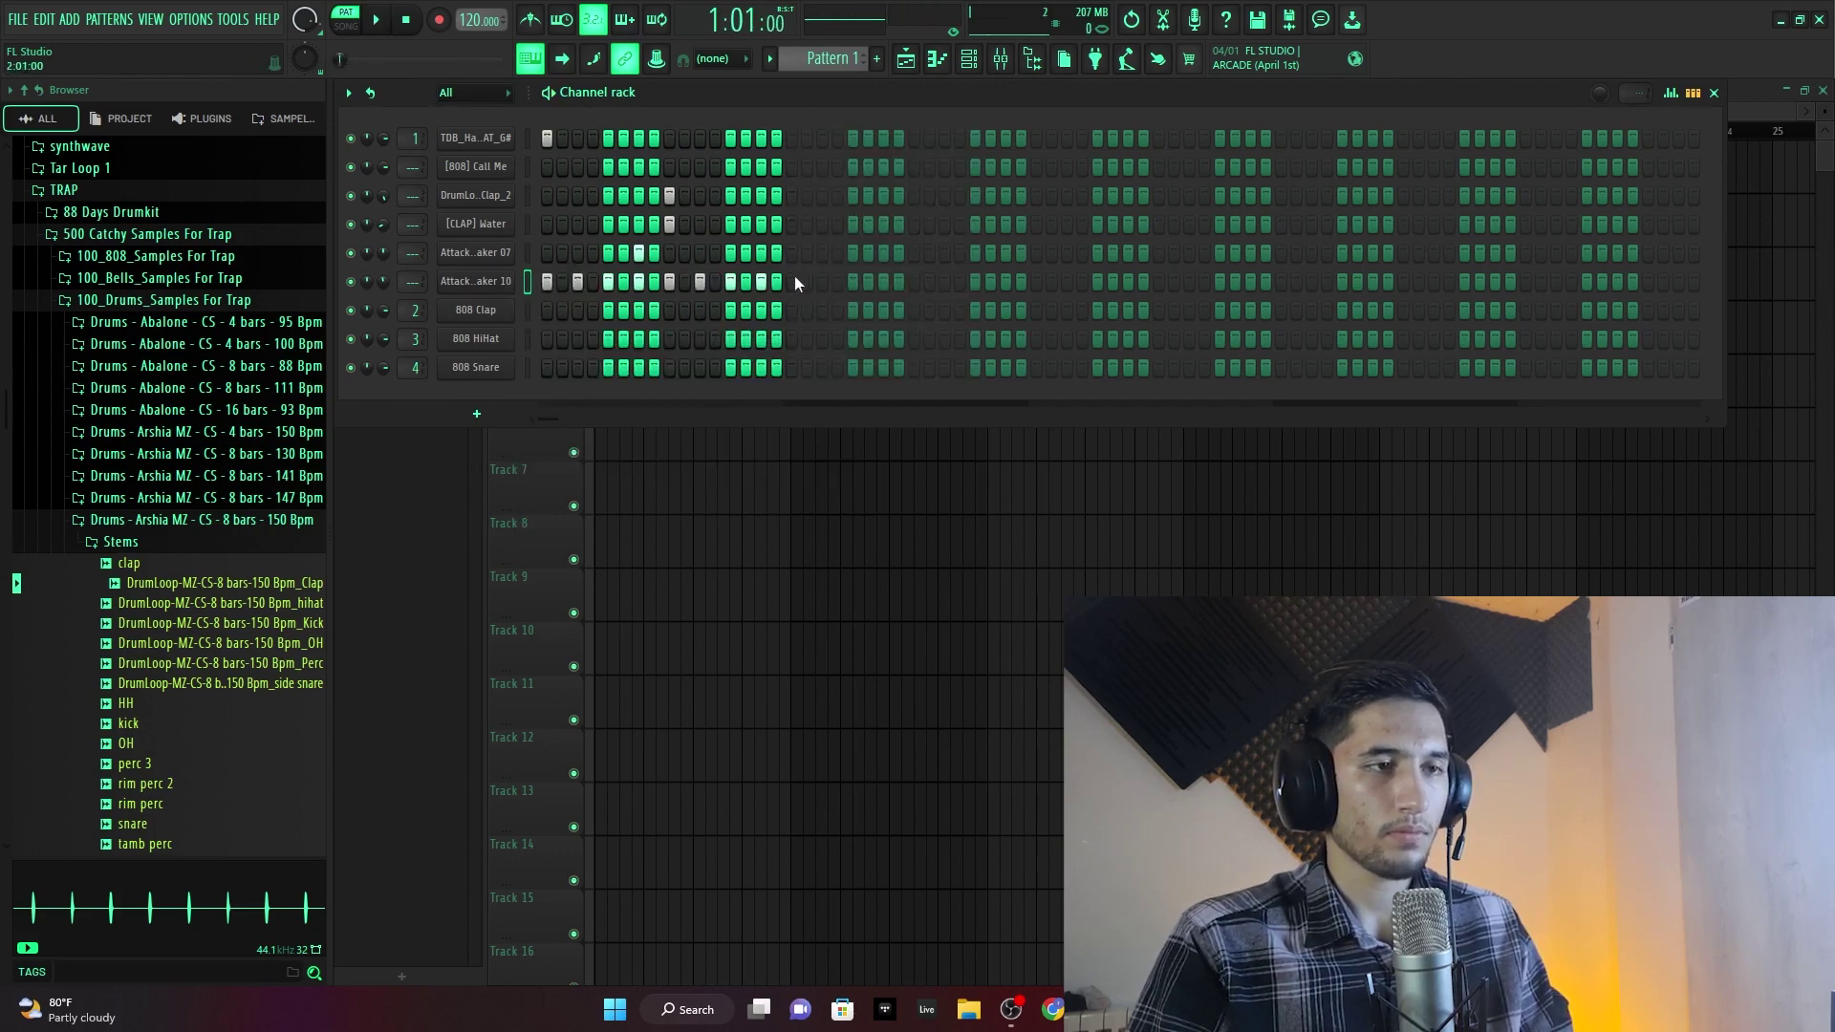
# - Extend Attack Shaker 10 into the second bar from step 17, filling each 2 steps up to step 31, and play it back
pyautogui.click(794, 278)
pyautogui.press('space')
pyautogui.rightClick(488, 284)
pyautogui.click(771, 342)
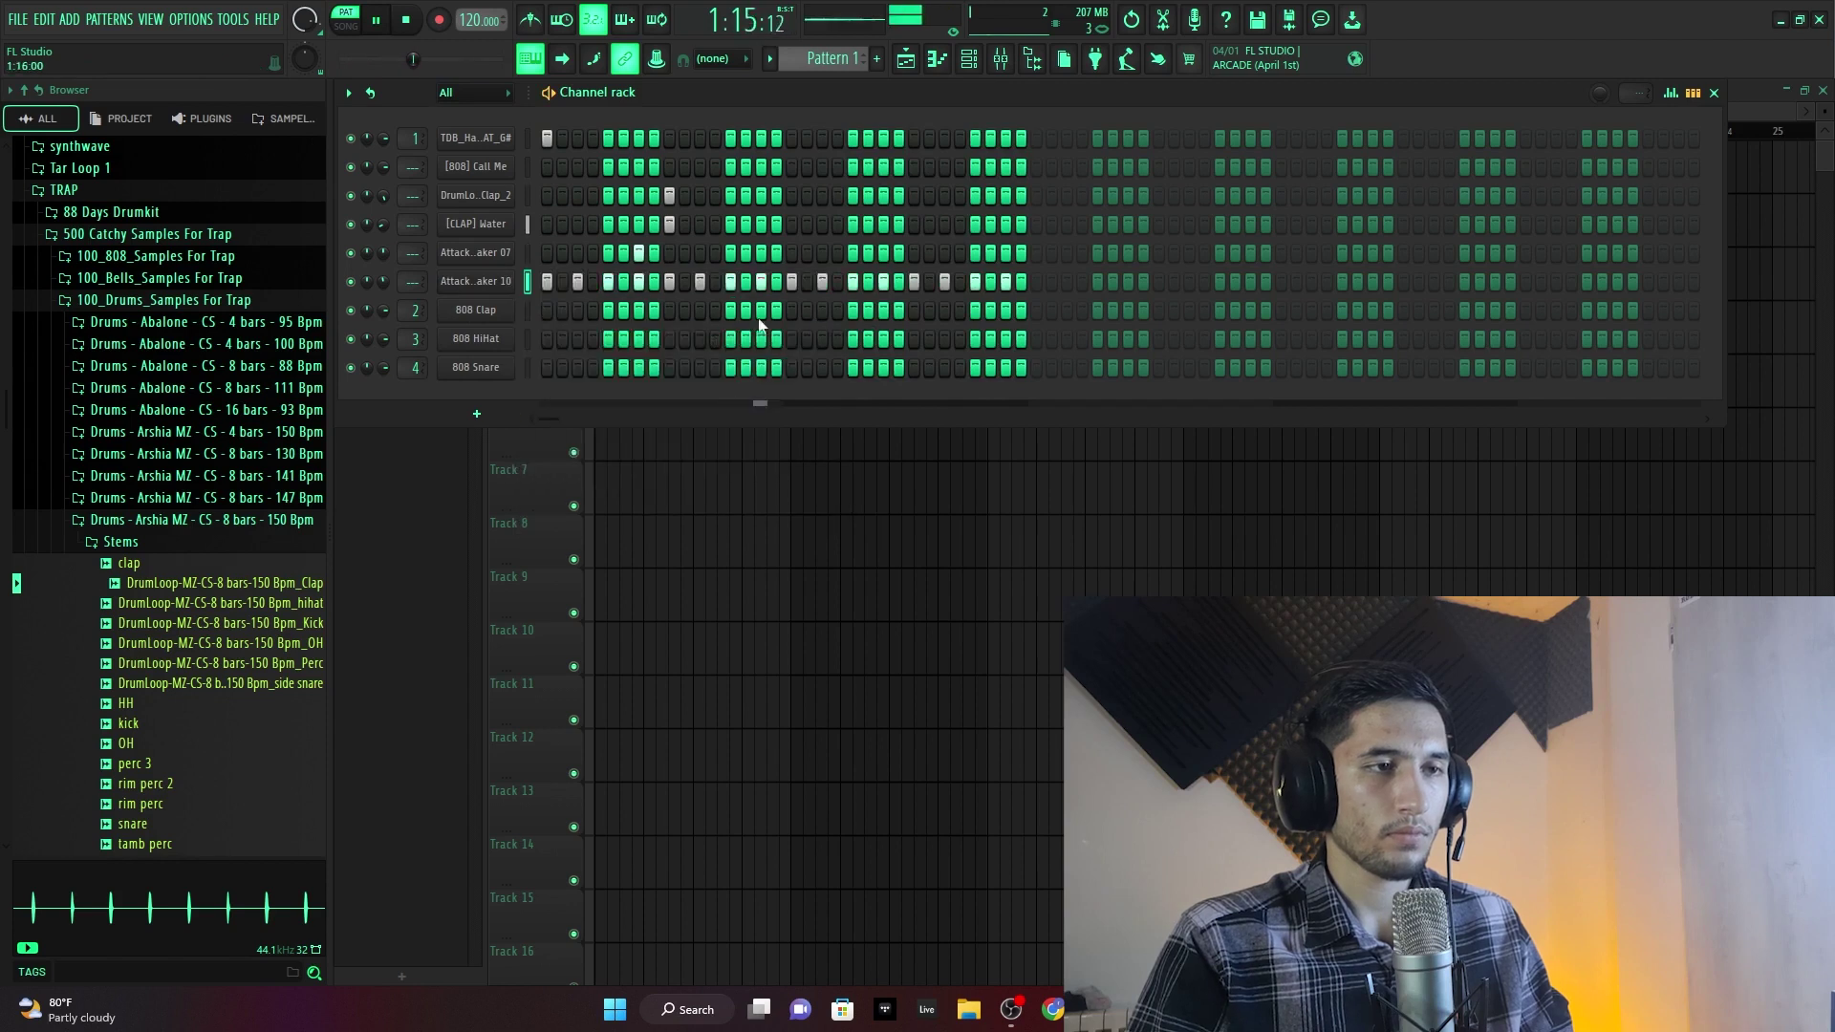
pyautogui.press('space')
# - Remove the Attack Shaker 10 hits on steps 1, 9, 17 and 25 while the pattern plays
pyautogui.press('space')
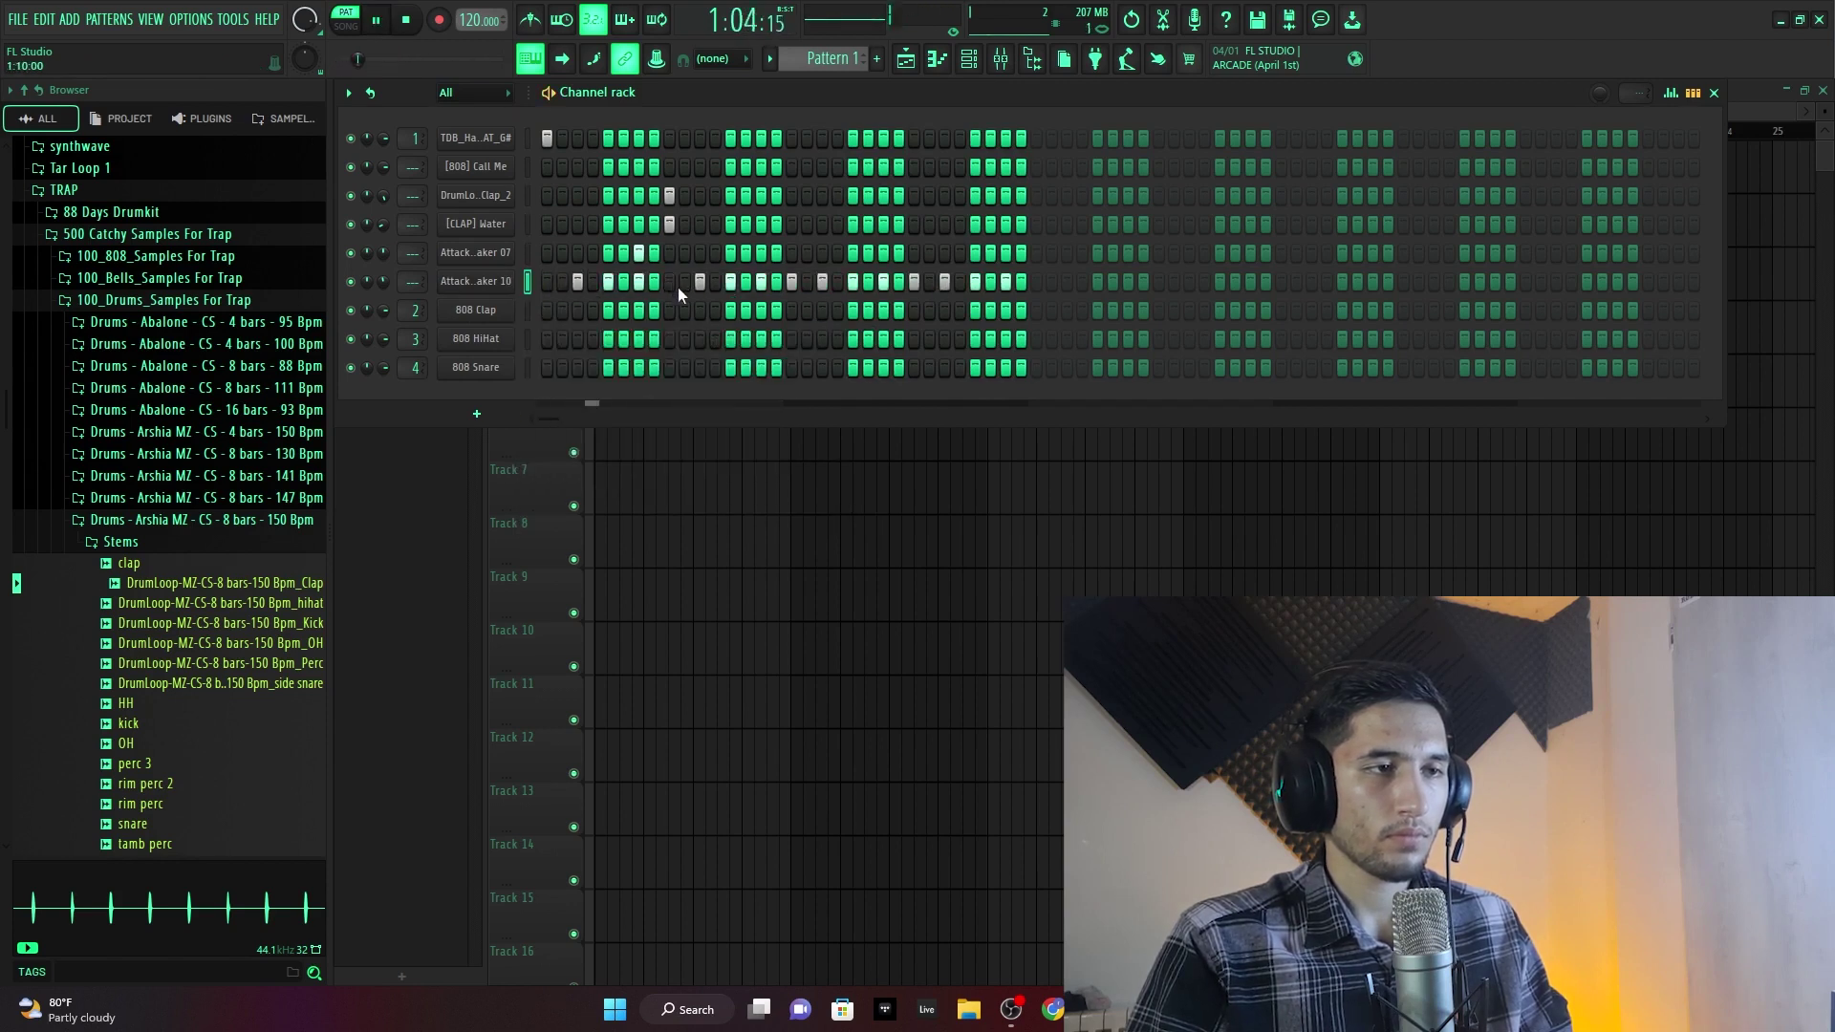
pyautogui.click(791, 282)
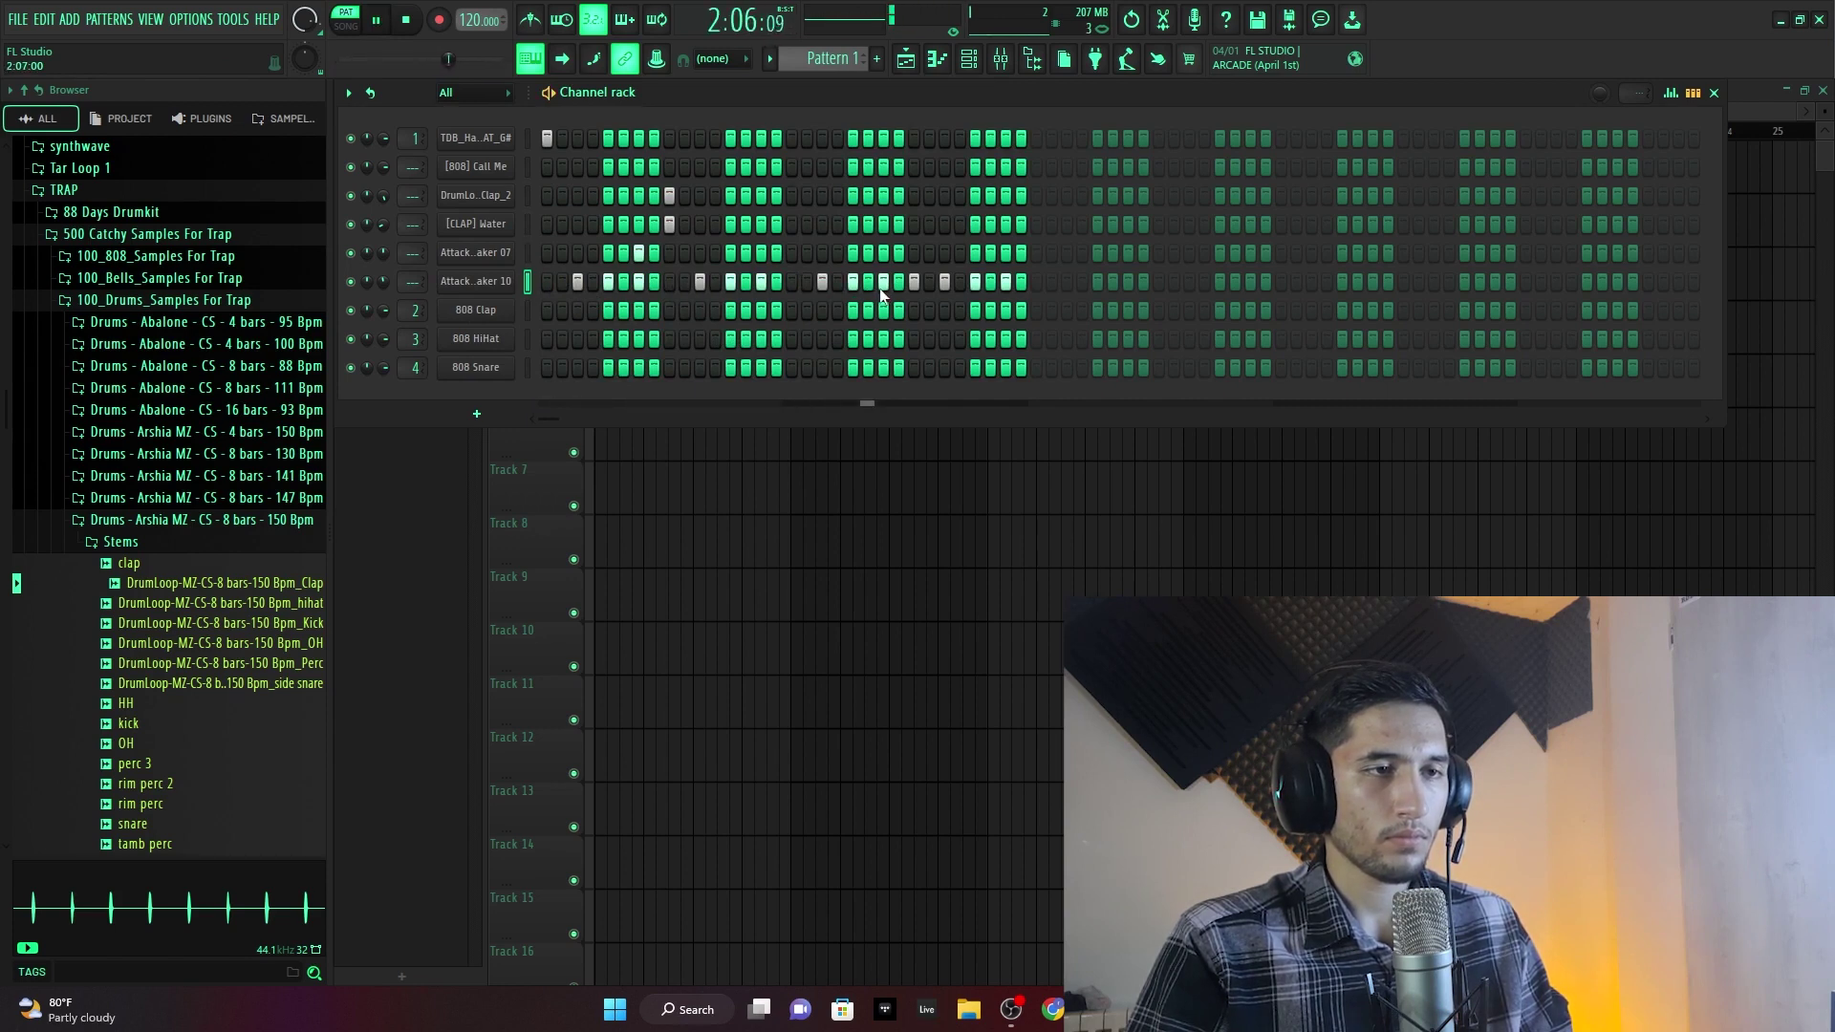
pyautogui.click(914, 282)
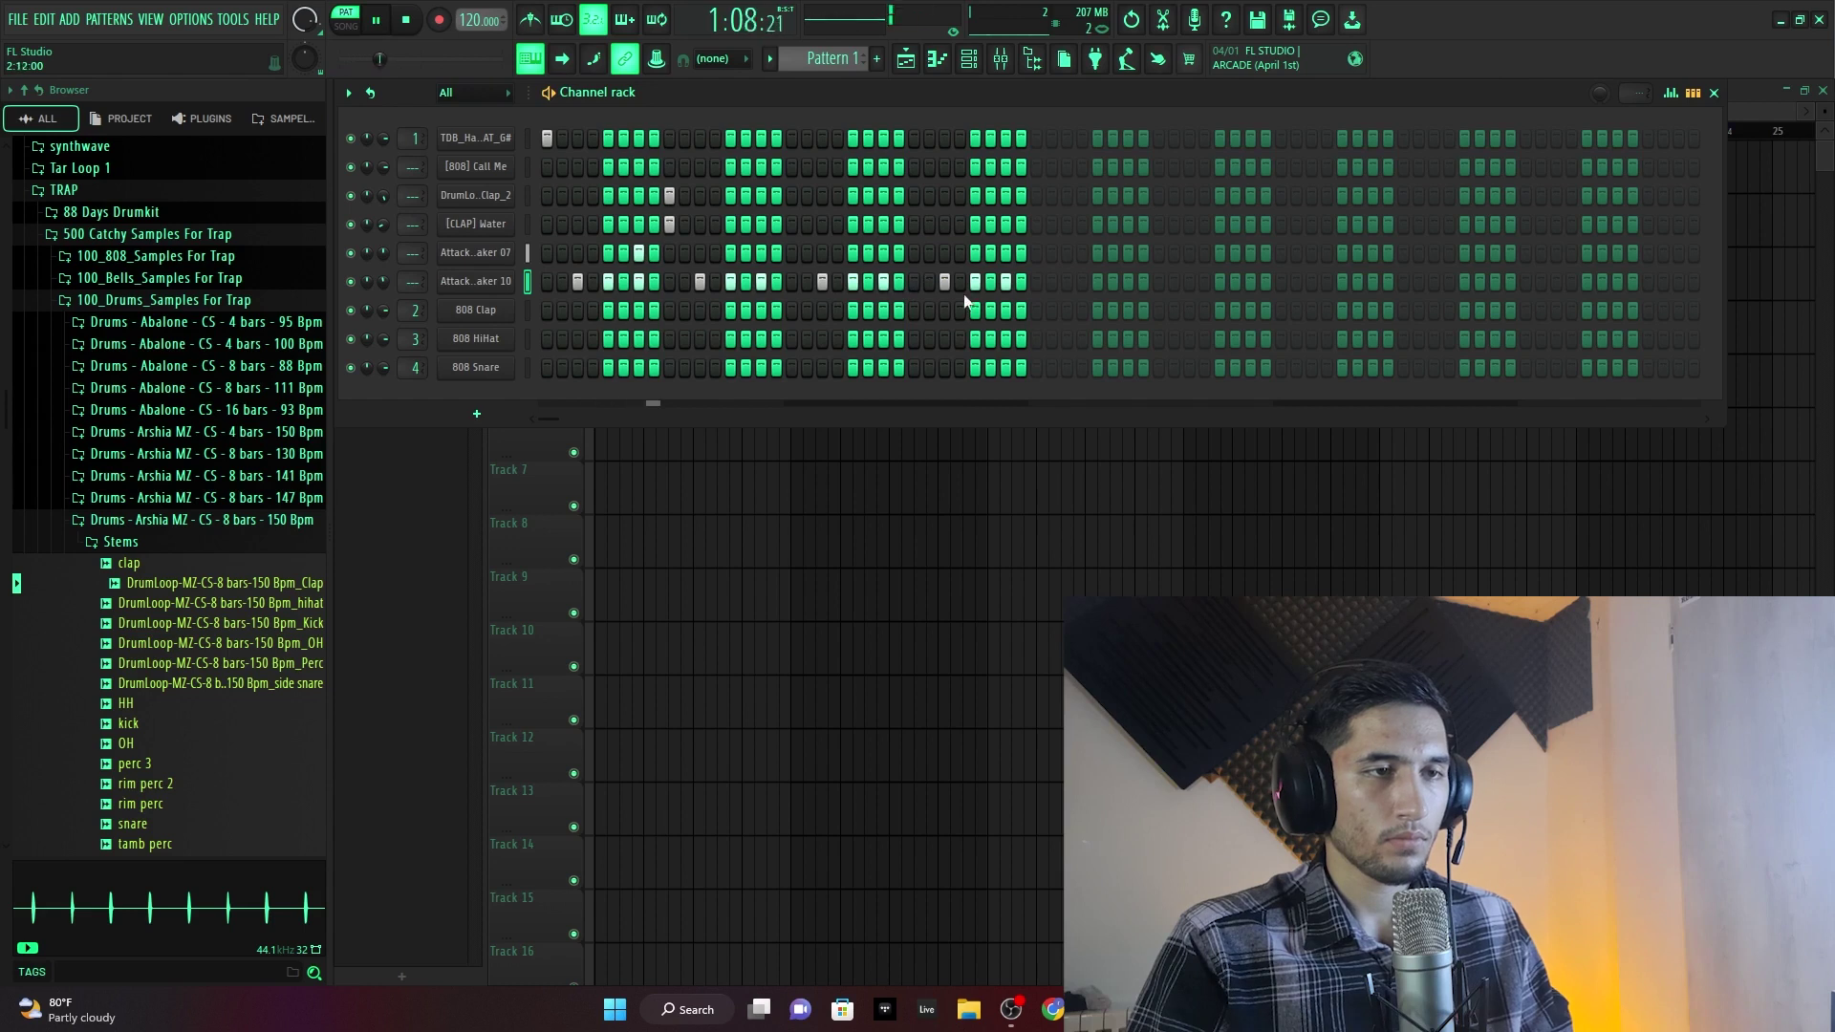
pyautogui.press('space')
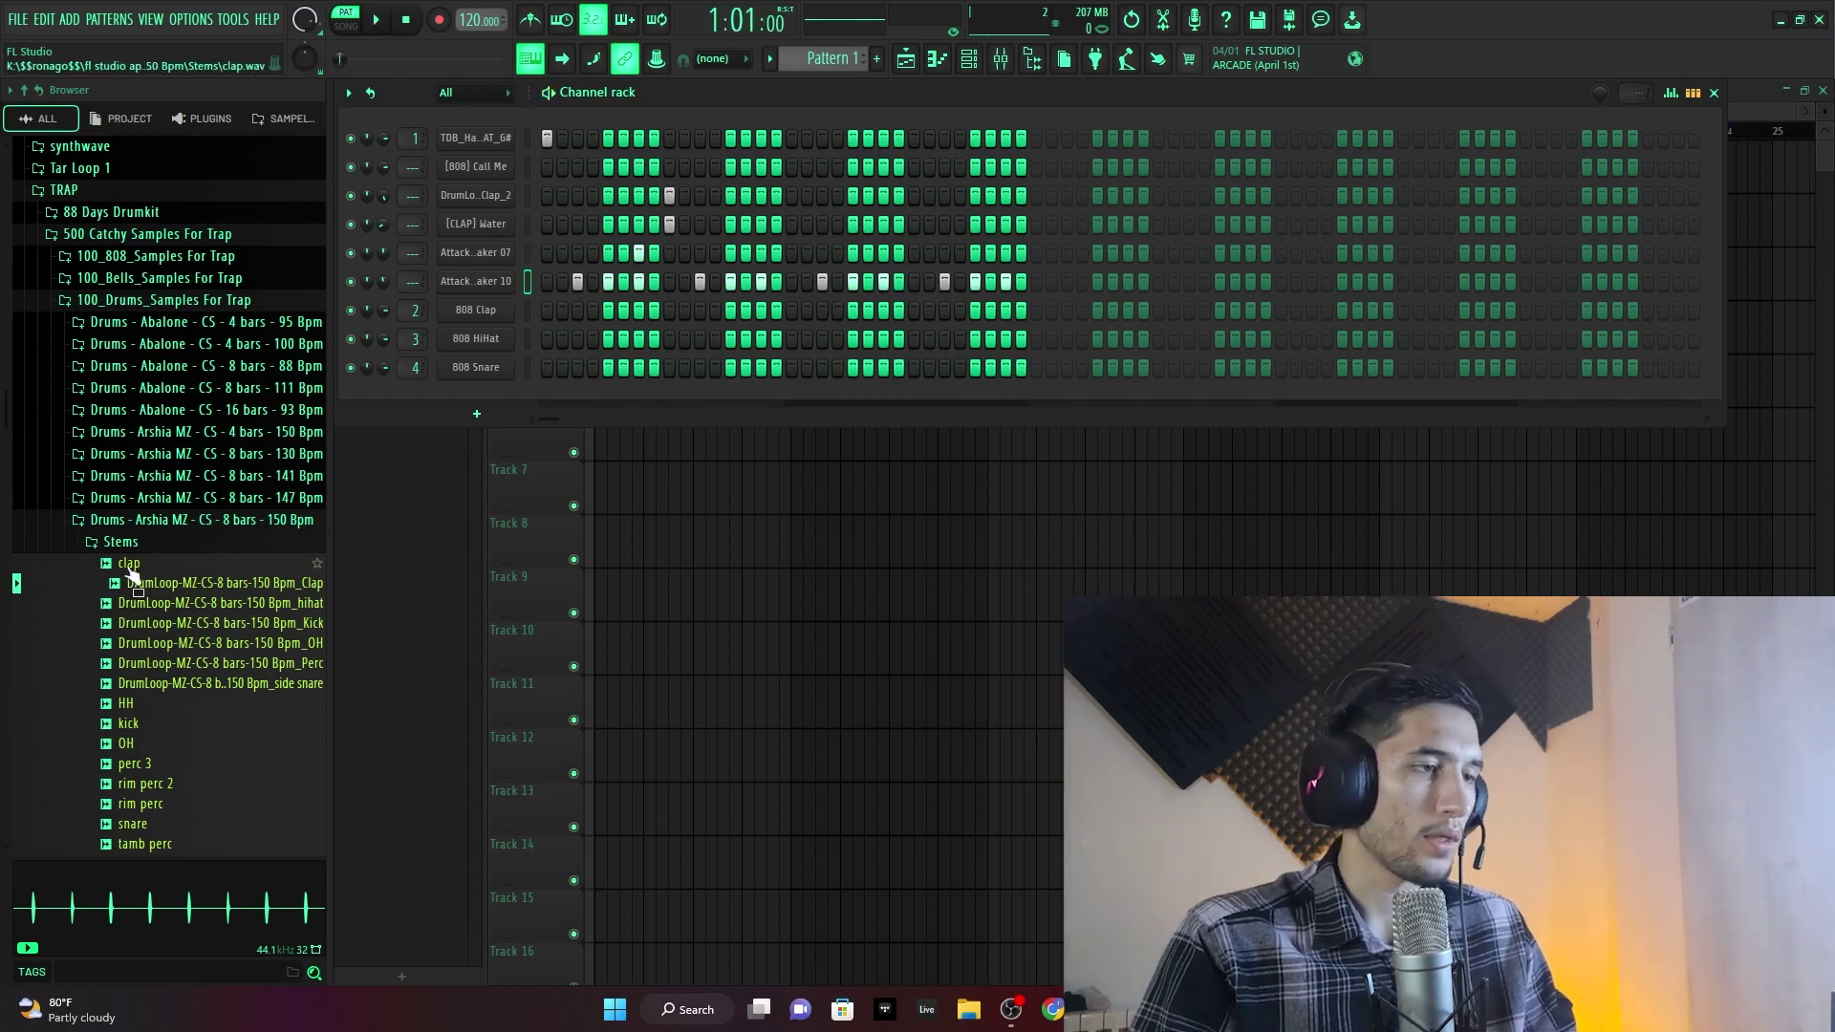
# - Audition the 808 HiHat, extracted clap, [CLAP] Water and kick channels one after another
pyautogui.click(527, 338)
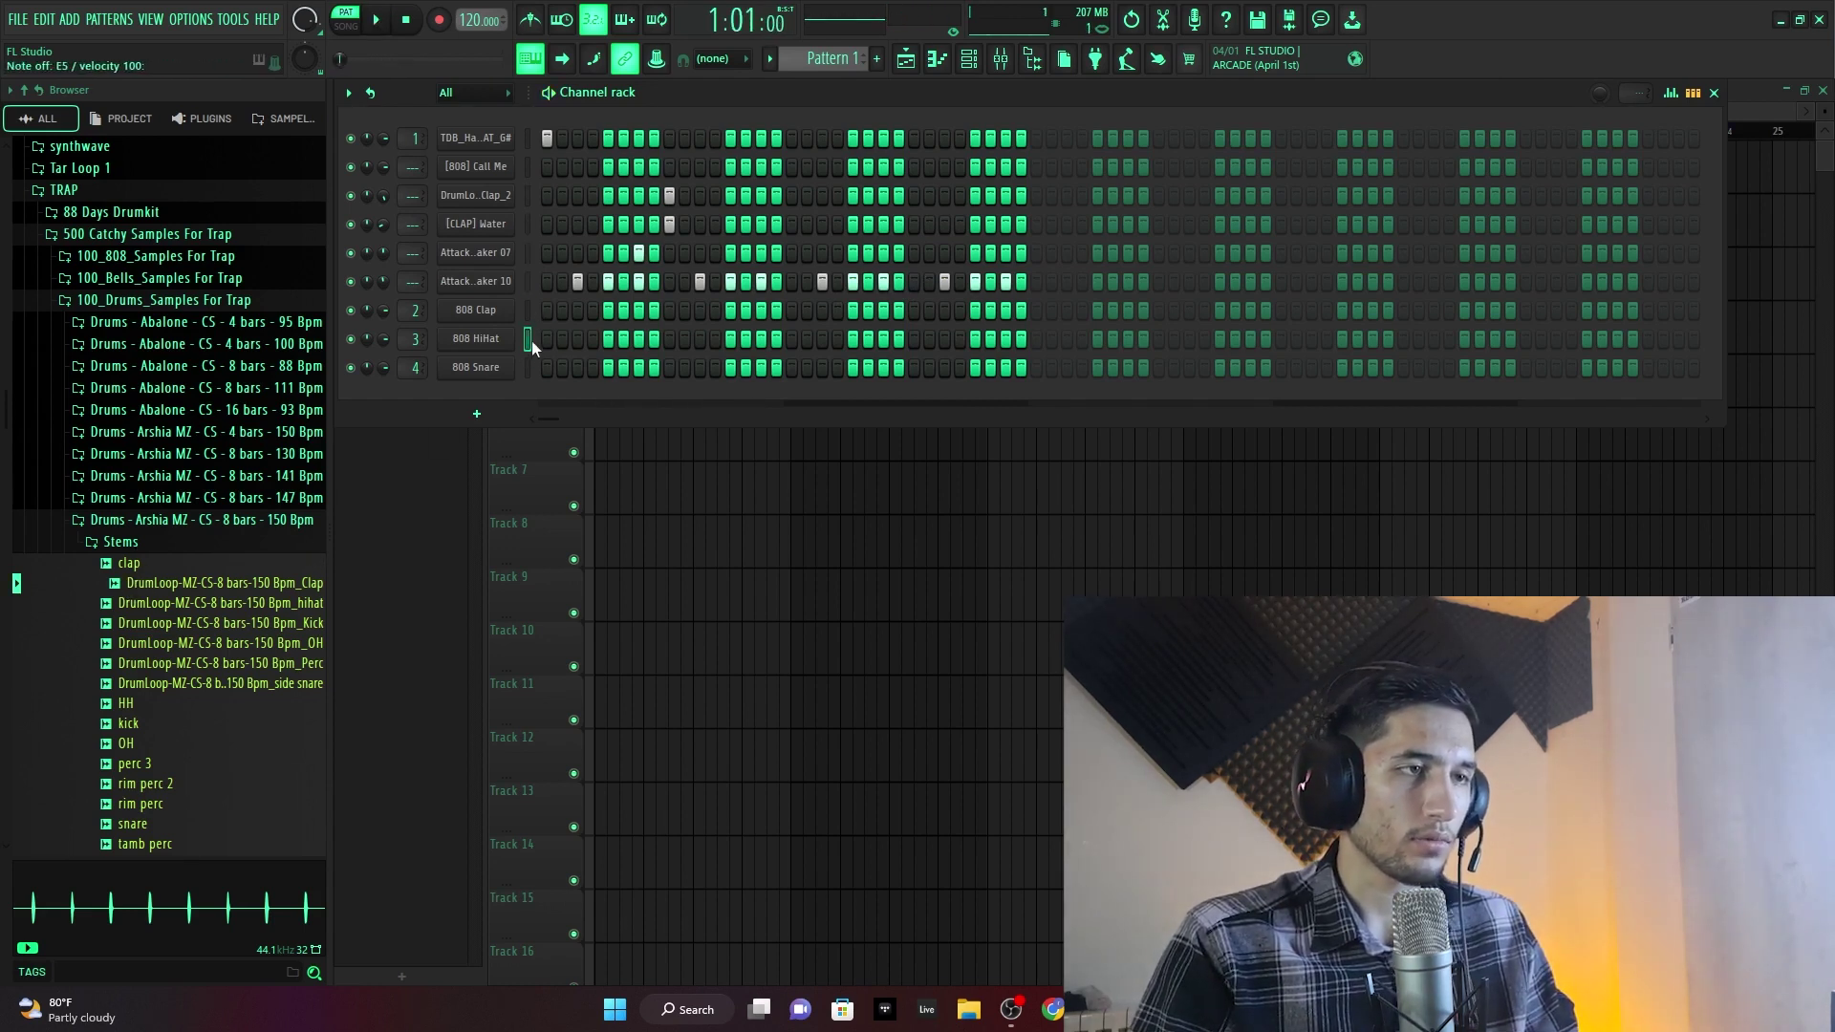
pyautogui.click(527, 195)
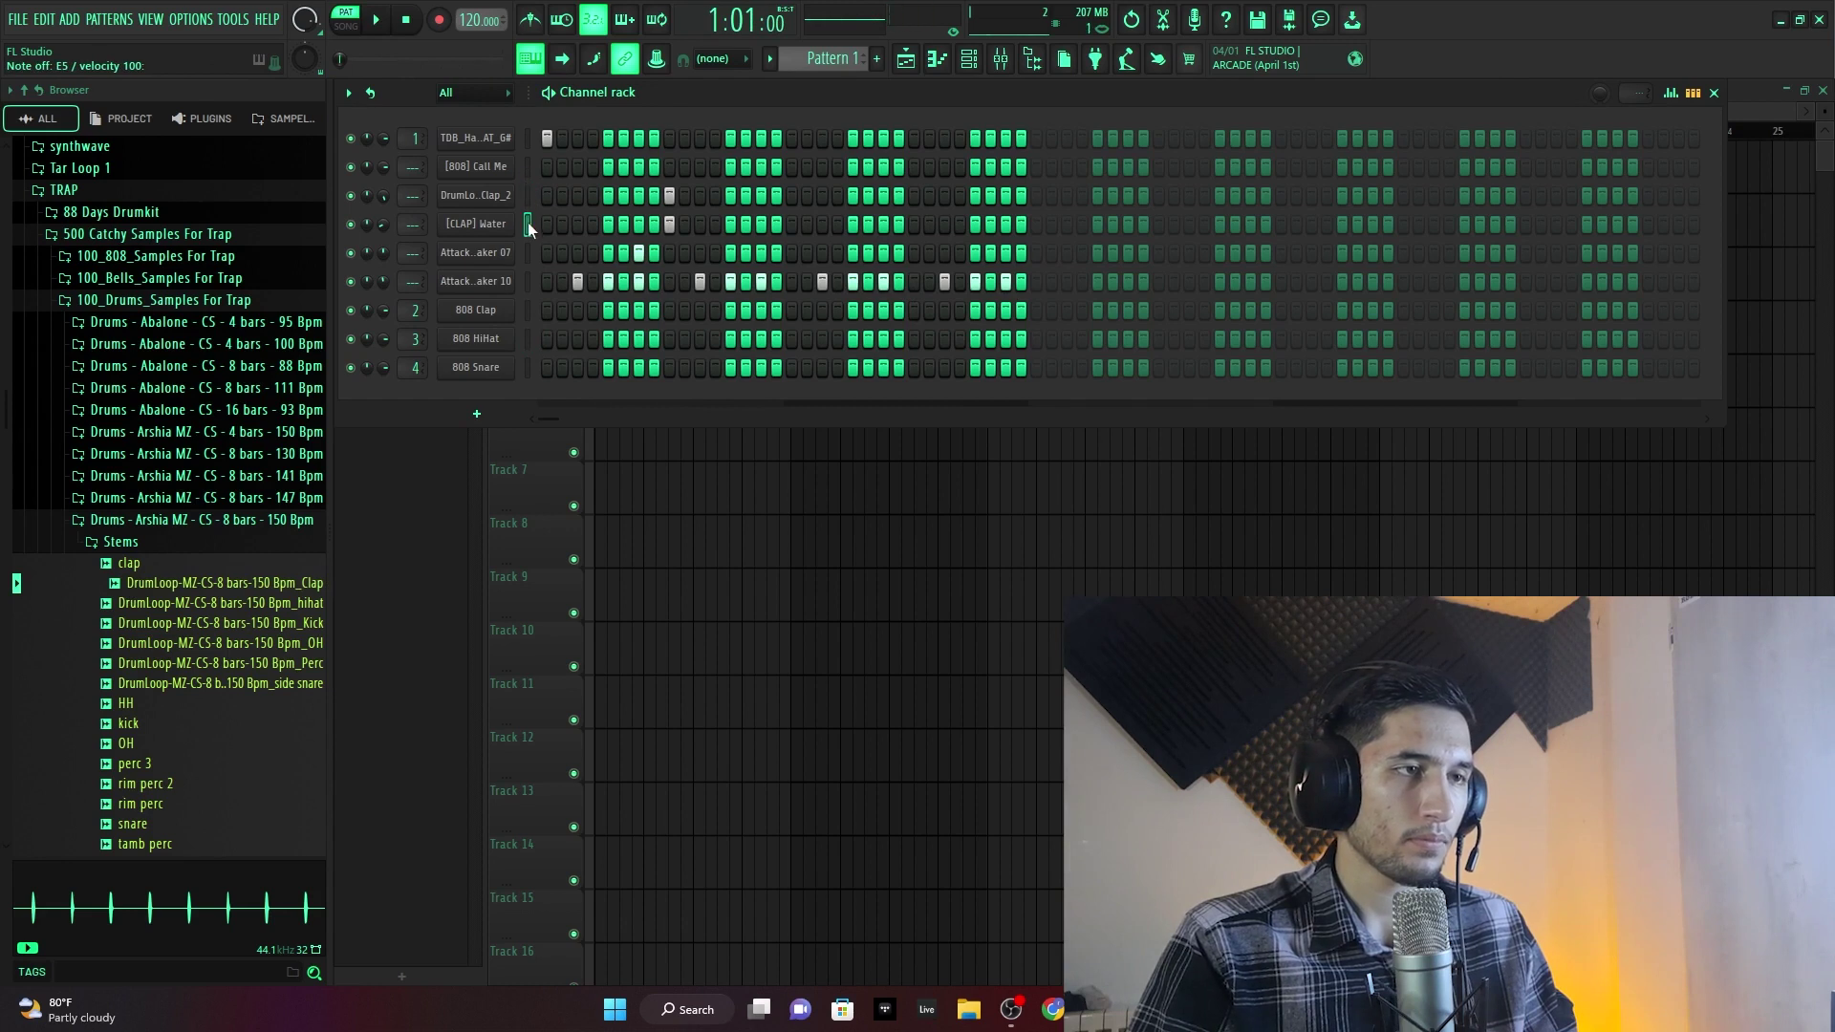
pyautogui.press('space')
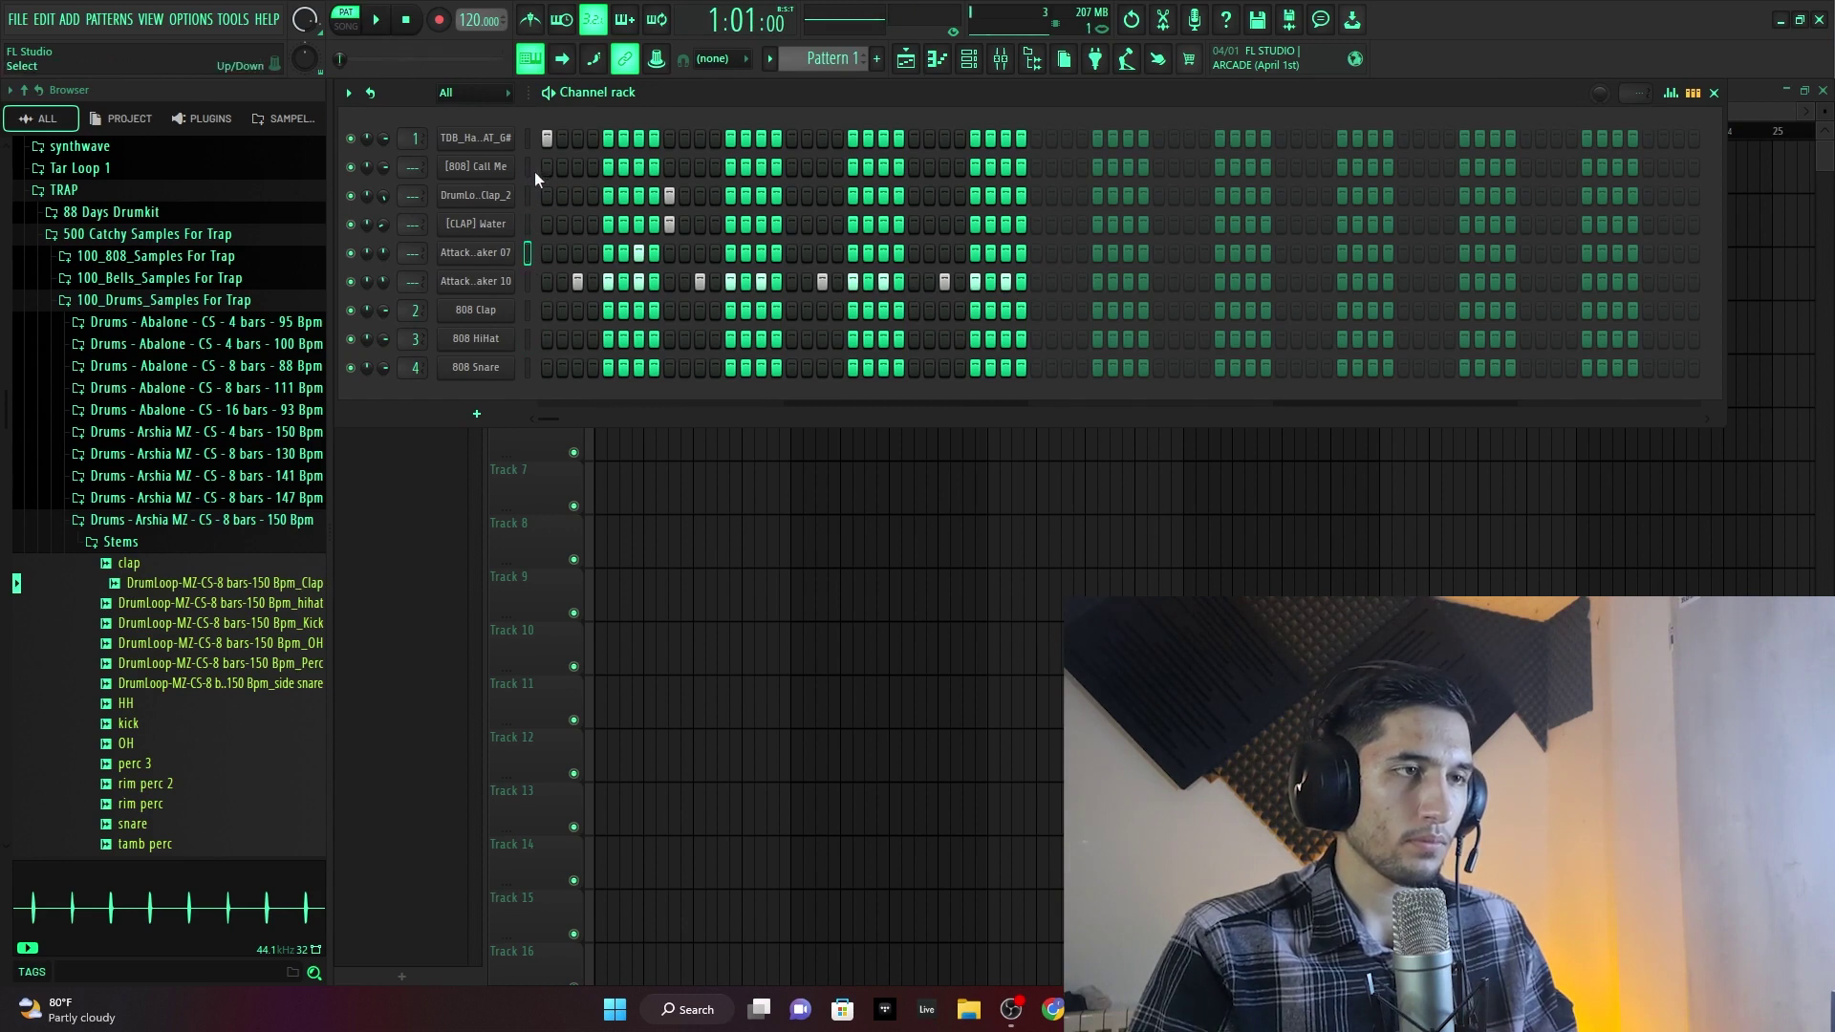
pyautogui.click(527, 138)
pyautogui.press('space')
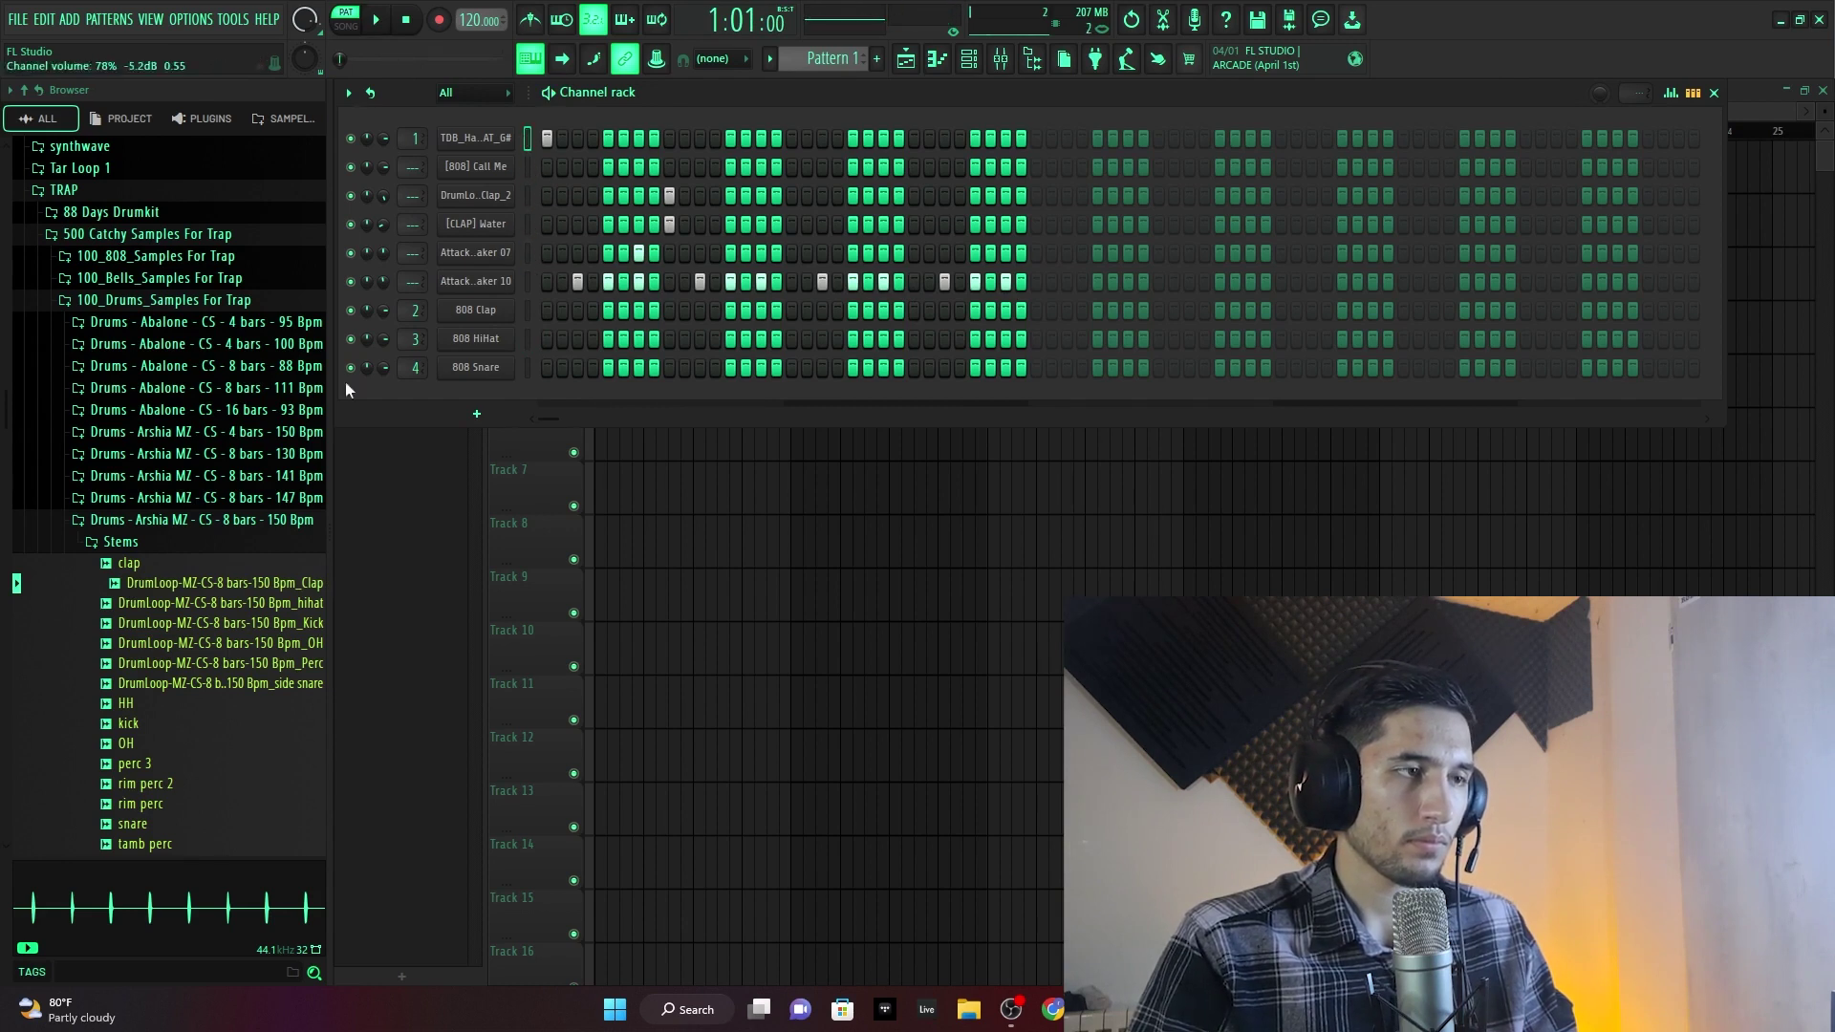
# - Collapse the Stems and 500 Catchy Samples For Trap folders and look through the Trap.Life.Palms folder for suitable sounds
pyautogui.click(120, 541)
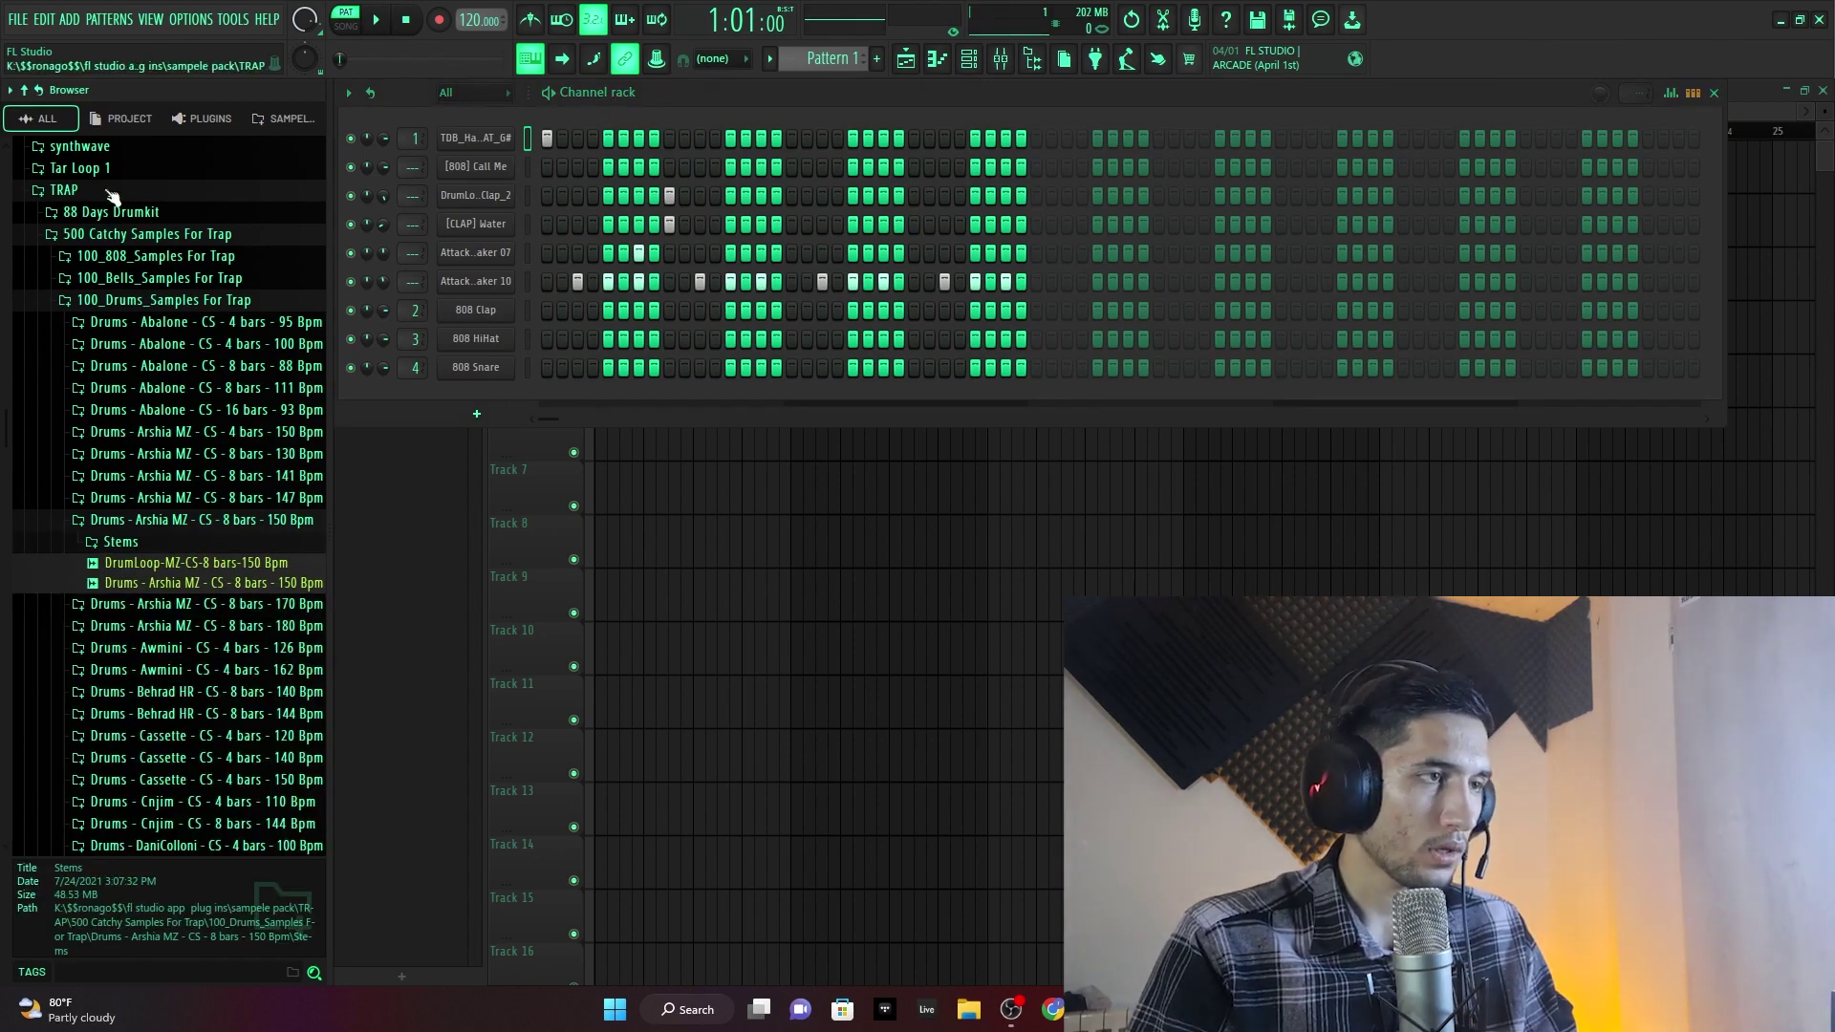
pyautogui.click(134, 237)
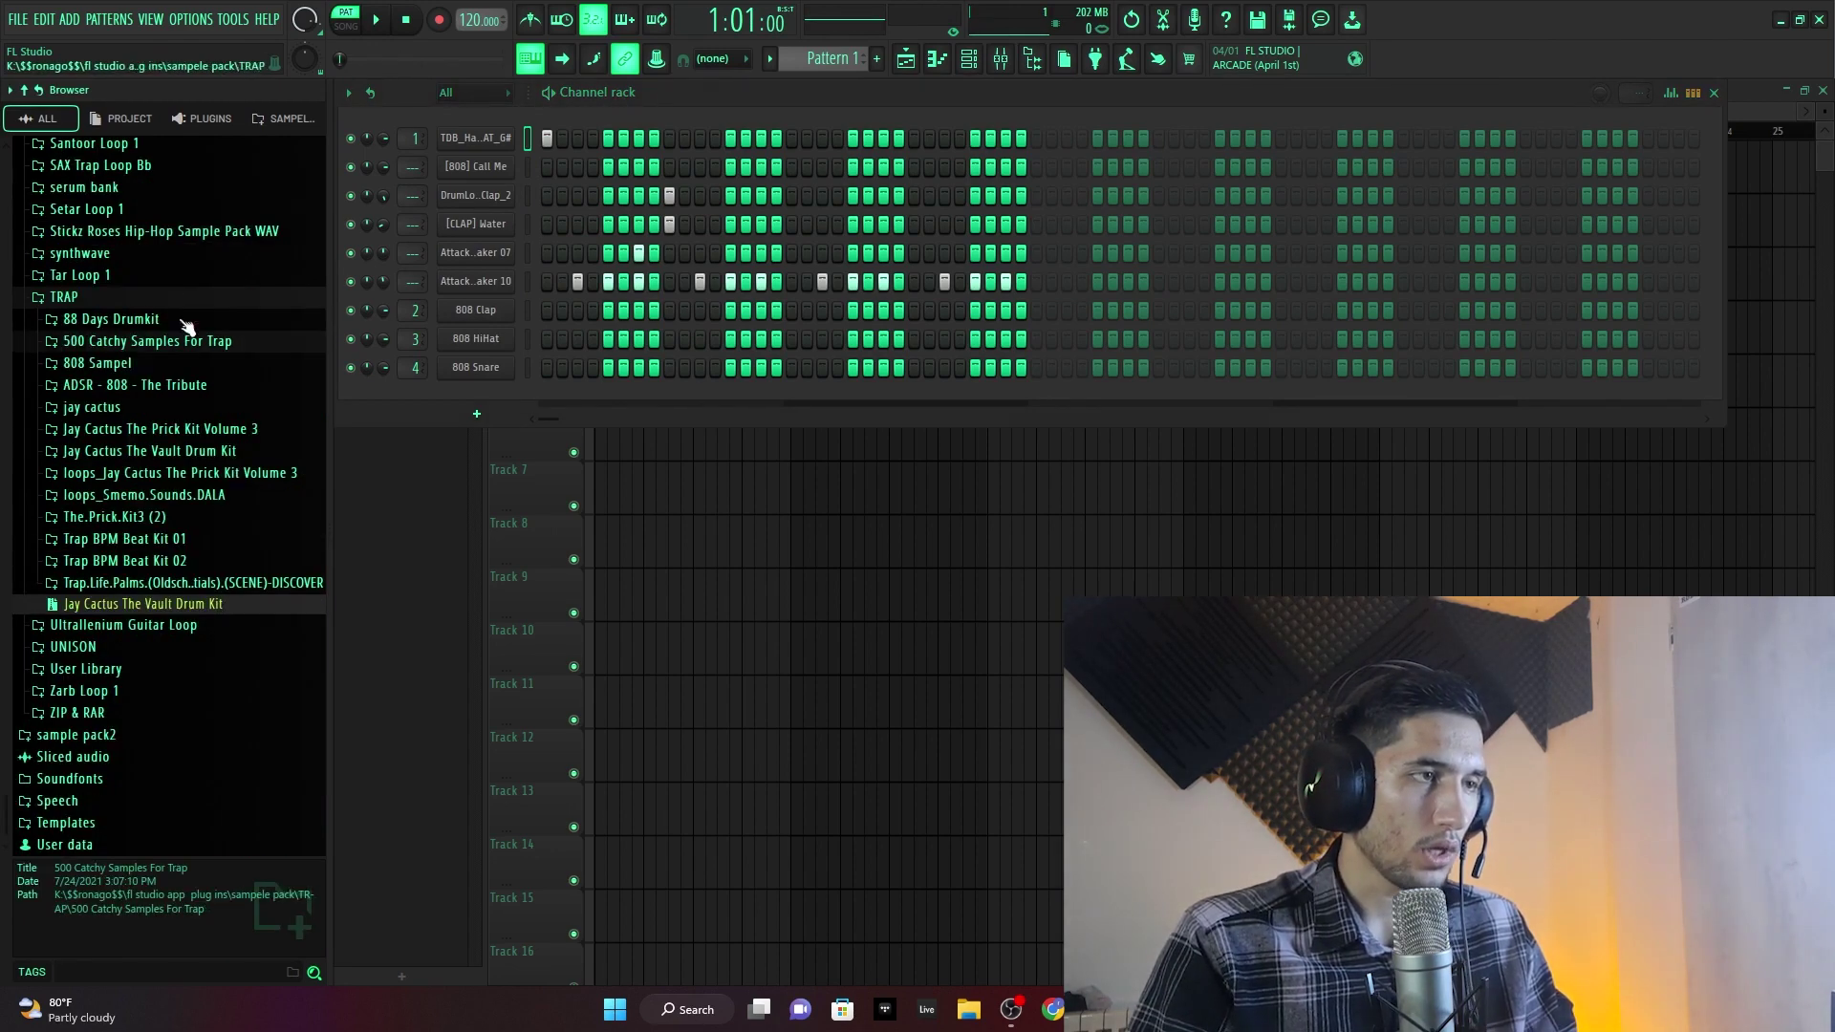
pyautogui.click(139, 585)
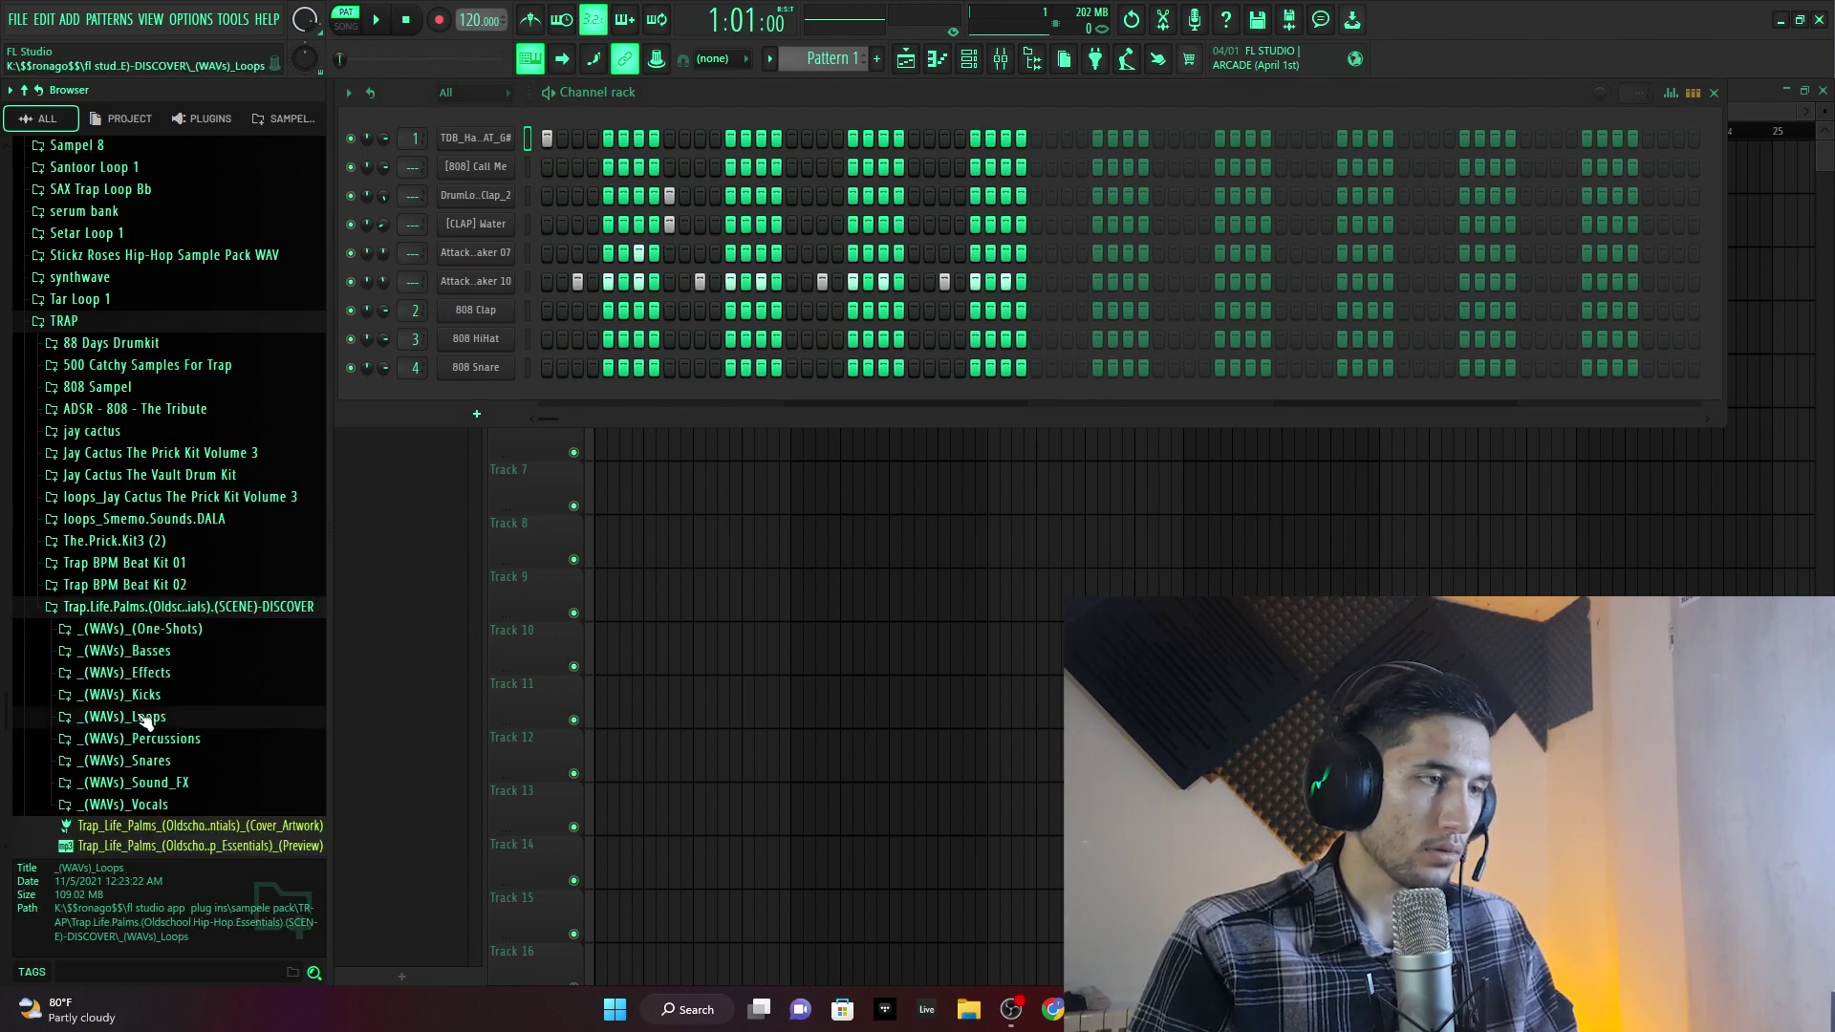
pyautogui.click(182, 717)
pyautogui.click(172, 456)
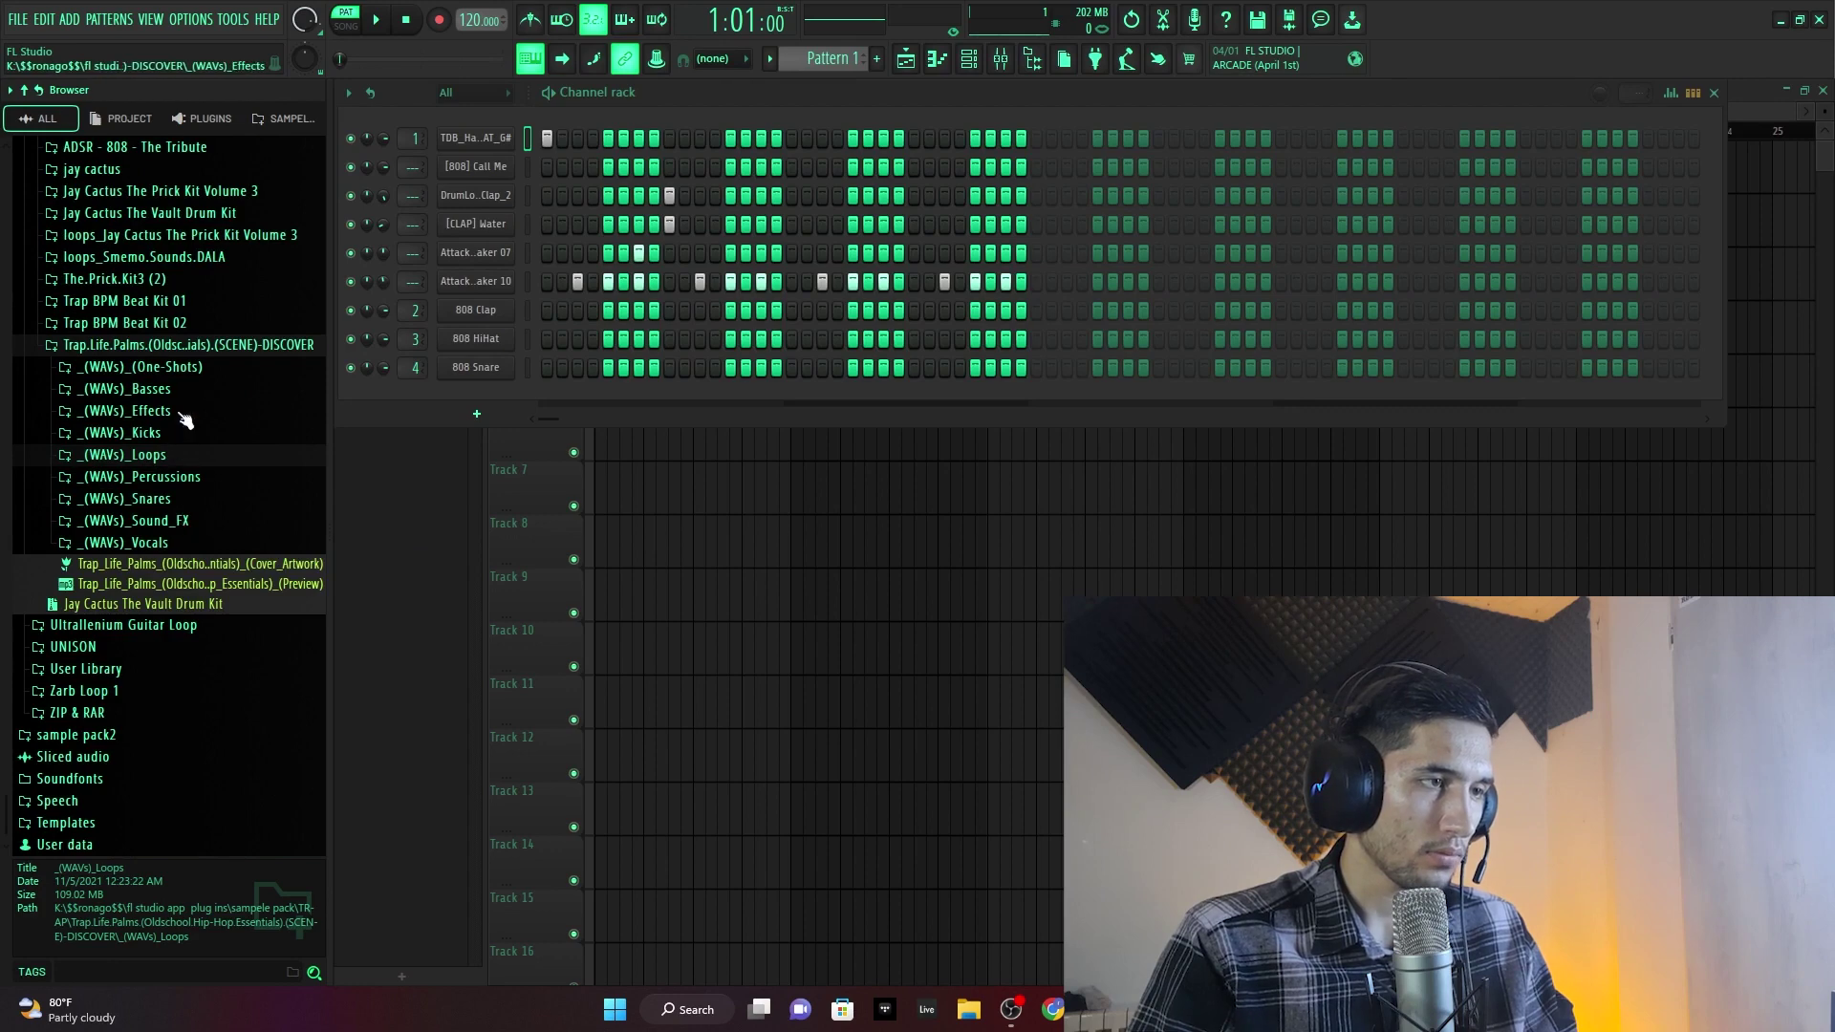
pyautogui.click(175, 545)
pyautogui.click(177, 545)
pyautogui.click(184, 346)
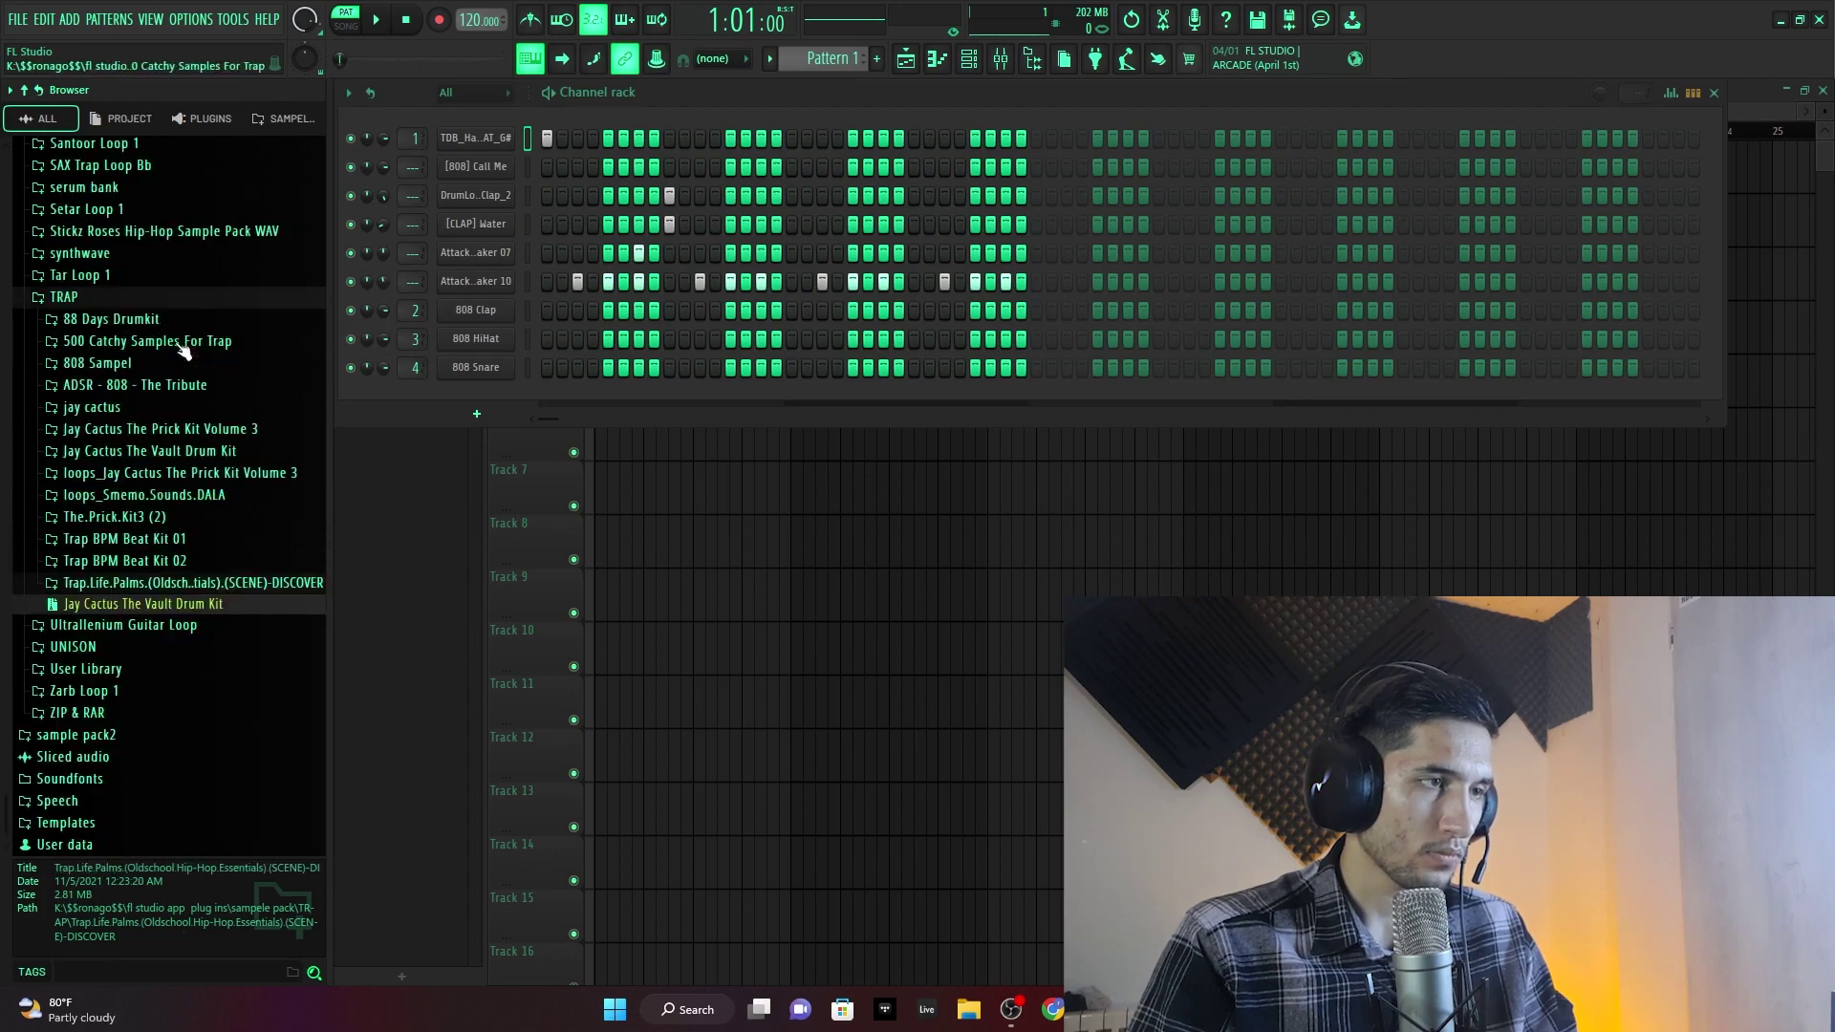
# - Open the Hi-Hat folder under Cymbals in Jay Cactus The Prick Kit Volume 3, inside The.Prick.Kit3 (2)
pyautogui.click(143, 517)
pyautogui.click(158, 640)
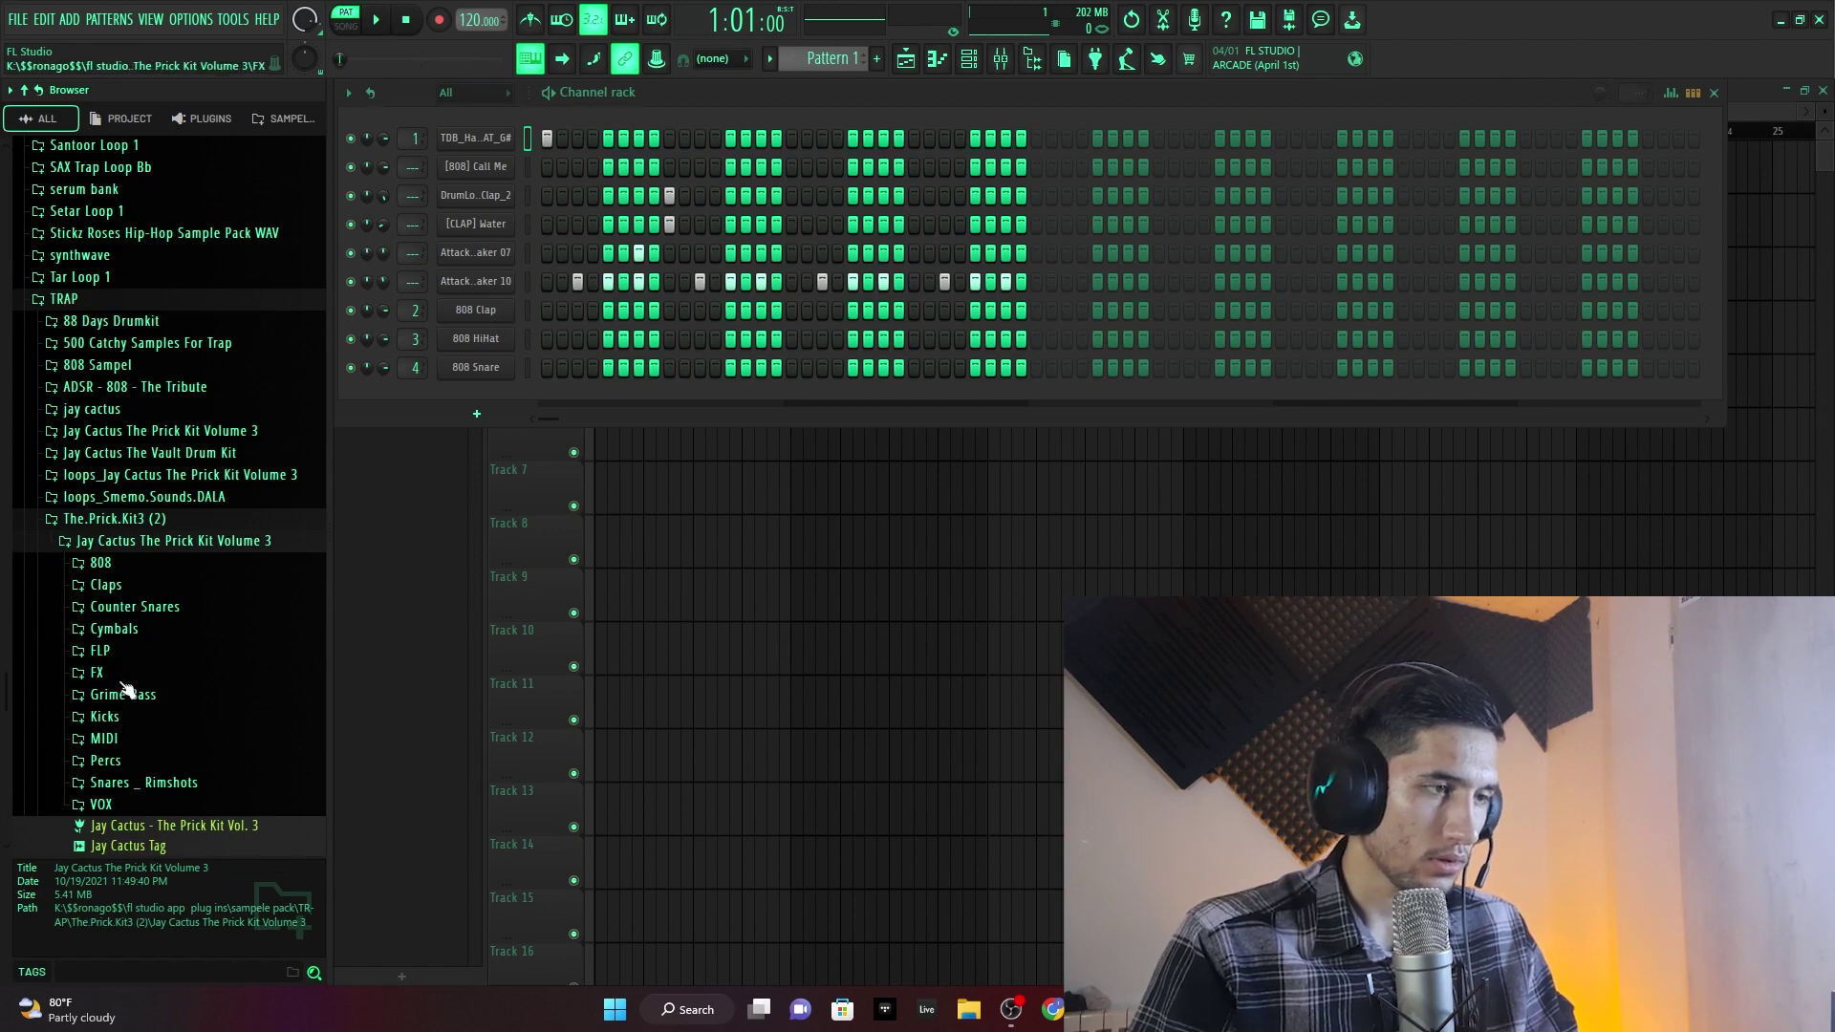
pyautogui.click(120, 629)
pyautogui.click(178, 672)
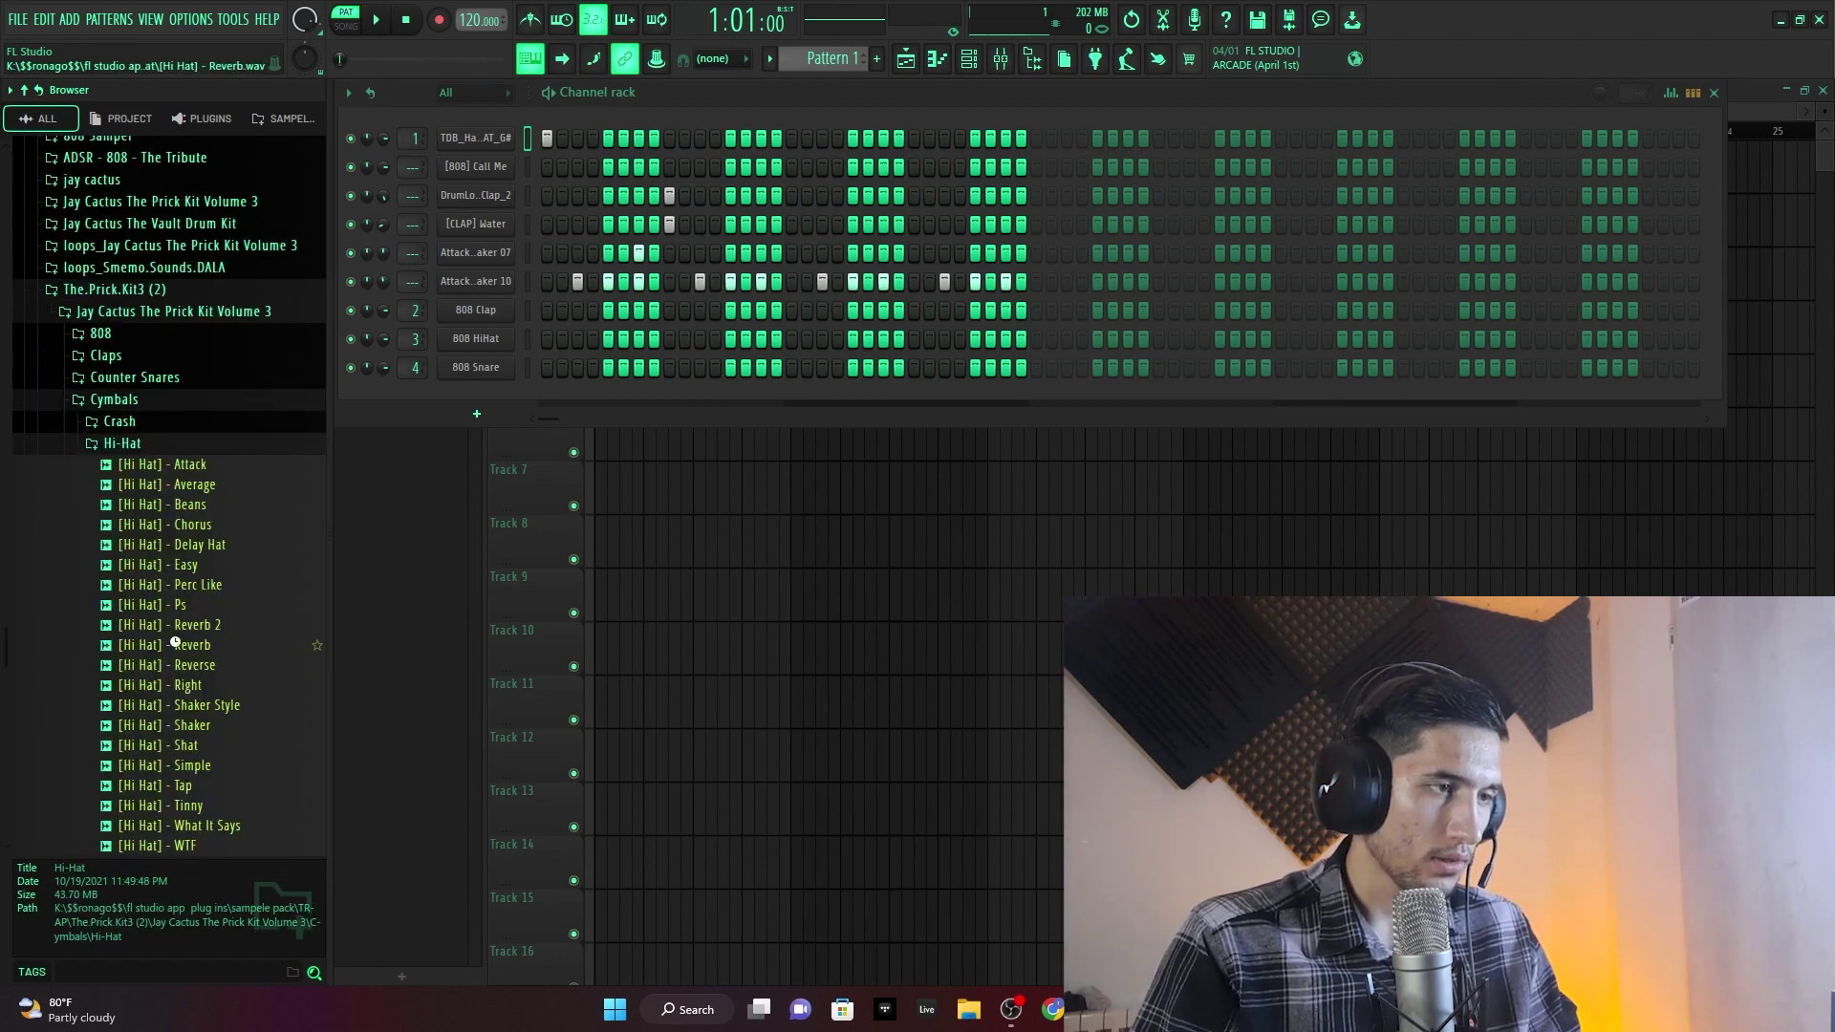
# - Audition the hi-hat samples in the Hi-Hat folder, including Reverb, Ps and the run from Shaker Style to Tinny
pyautogui.click(174, 644)
pyautogui.click(189, 606)
pyautogui.click(201, 567)
pyautogui.click(172, 709)
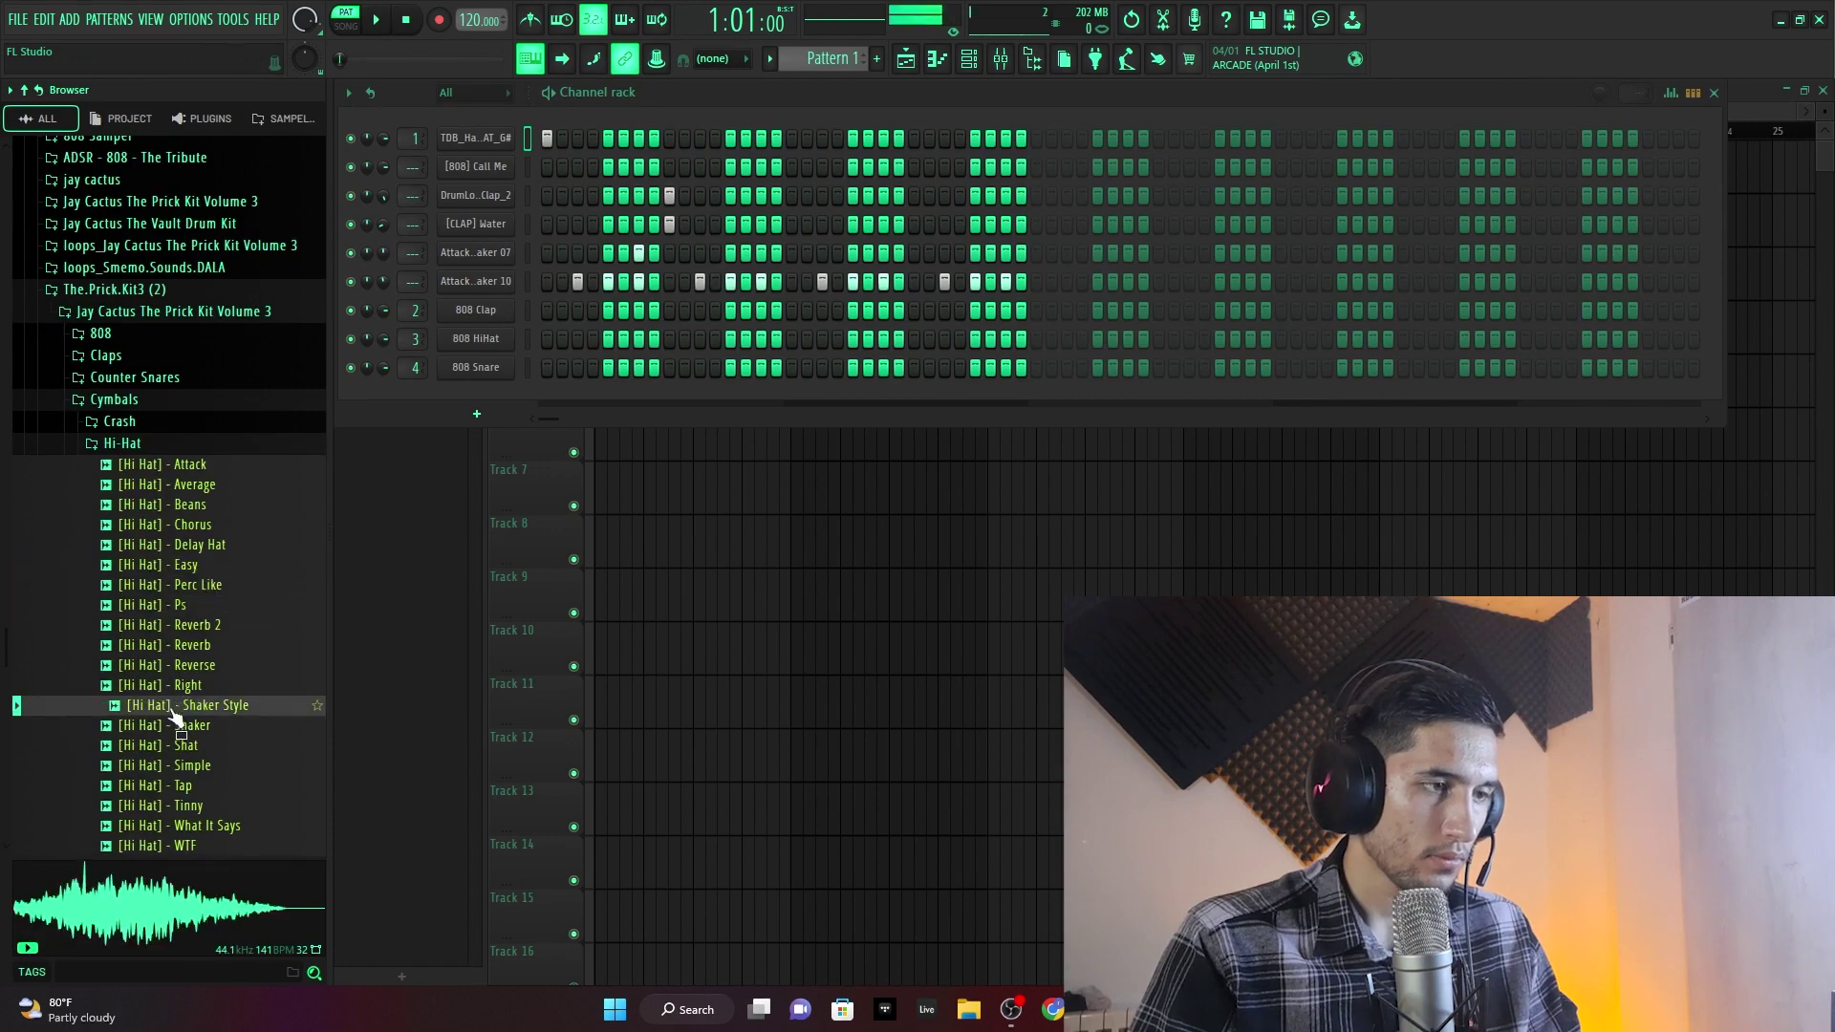
pyautogui.press('Down')
pyautogui.press('Down')
pyautogui.press('Down')
pyautogui.press('Down')
pyautogui.press('Down')
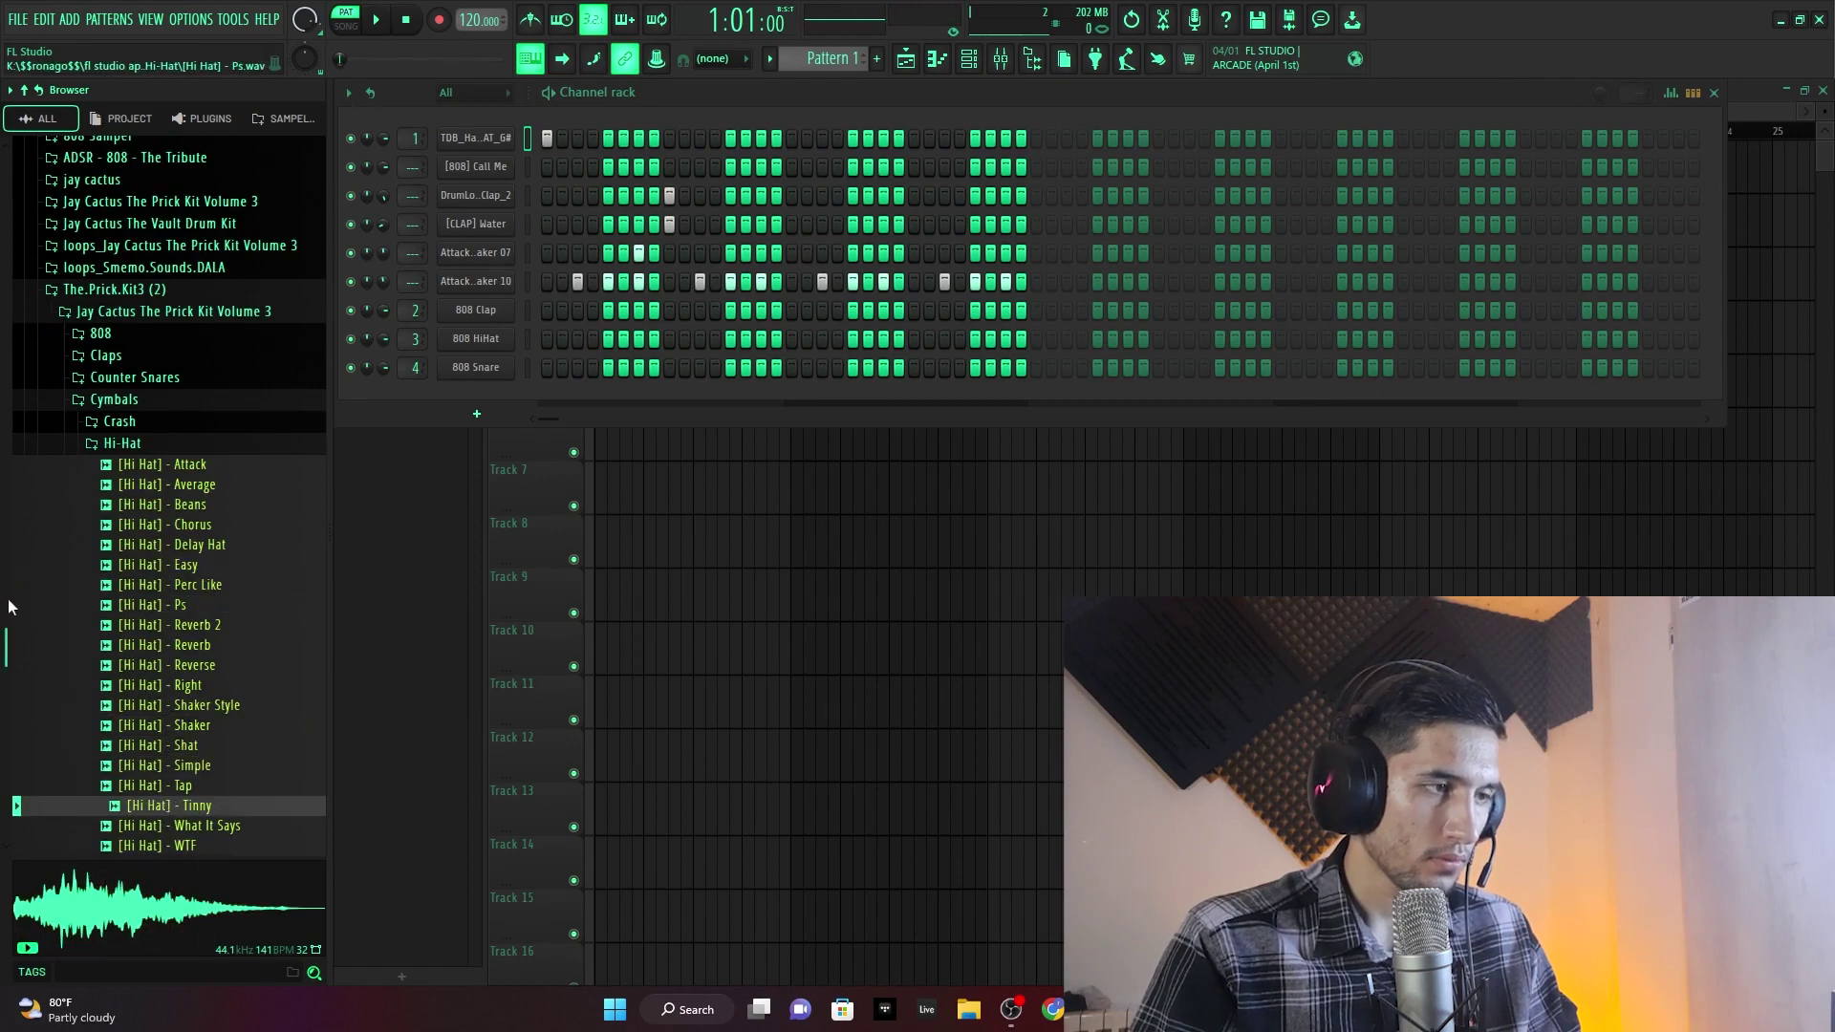
# - Compare the What It Says and WTF hi-hats with Shaker, Reverb 2, Chorus, Average and Attack
pyautogui.scroll(-3, 162, 668)
pyautogui.click(162, 680)
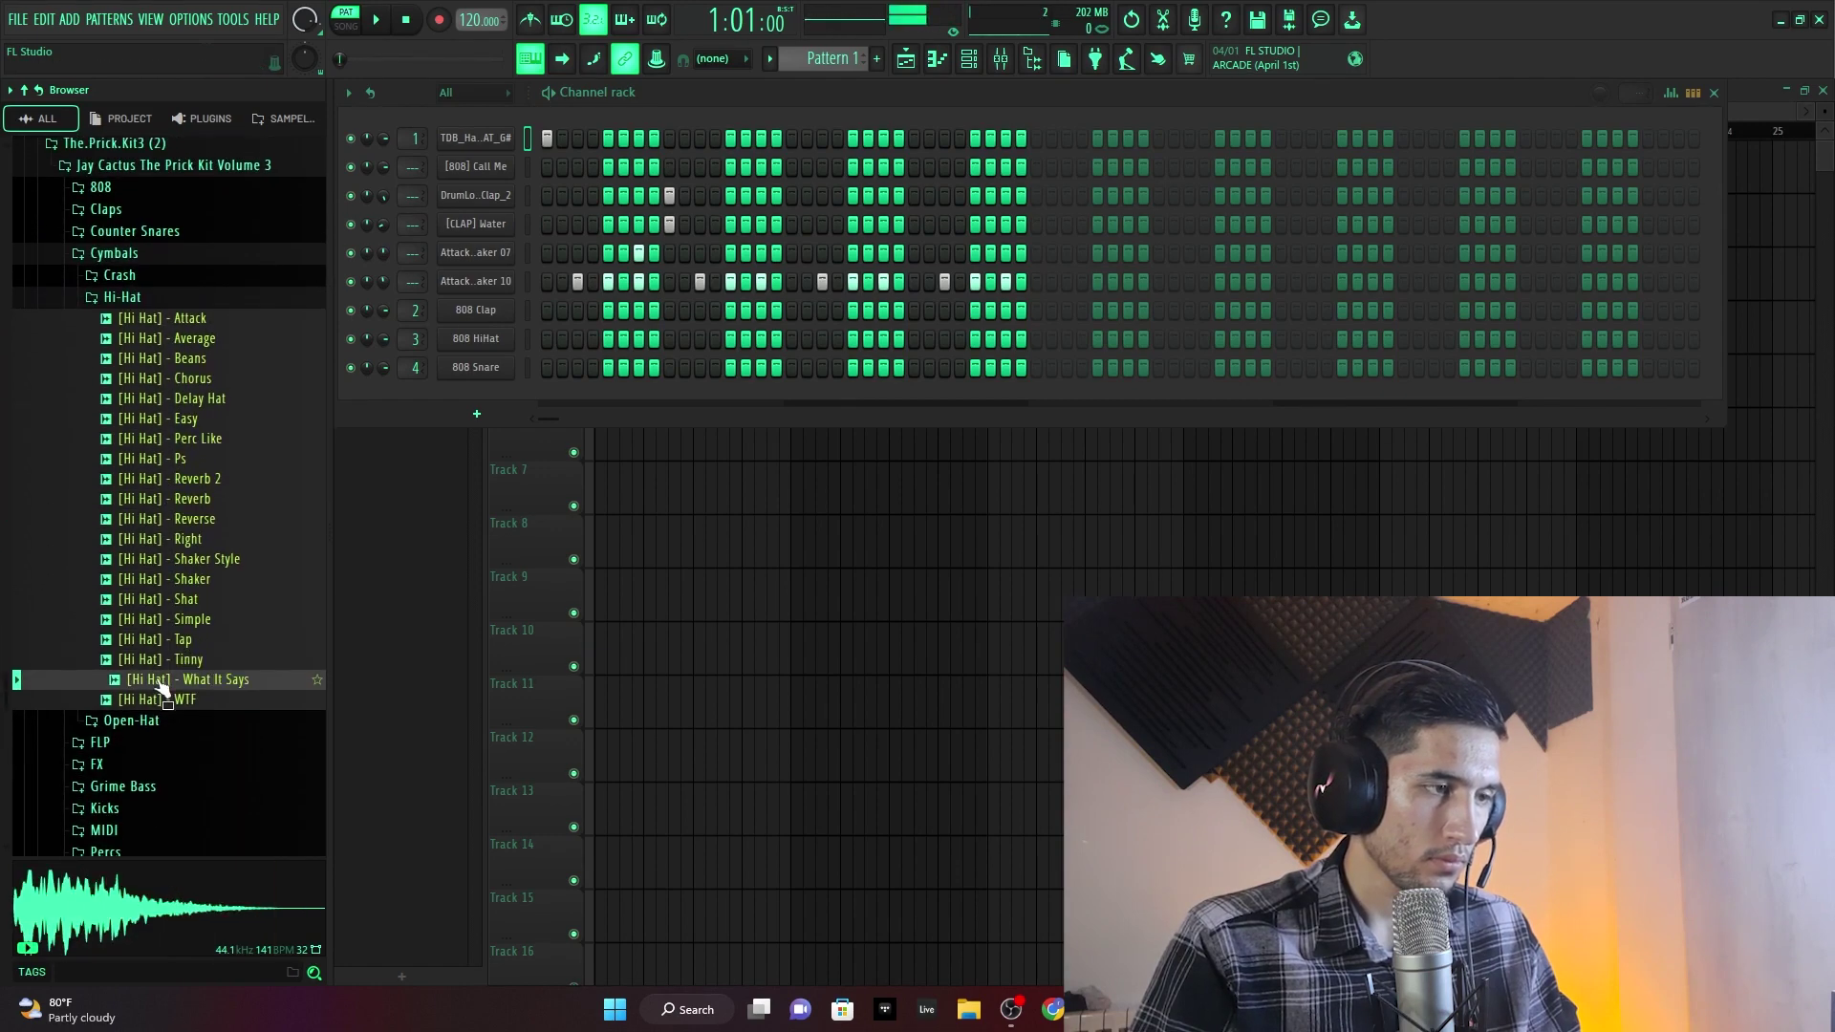
pyautogui.click(162, 699)
pyautogui.moveTo(163, 679)
pyautogui.mouseDown()
pyautogui.moveTo(401, 598)
pyautogui.moveTo(533, 307)
pyautogui.moveTo(496, 292)
pyautogui.moveTo(191, 688)
pyautogui.mouseUp()
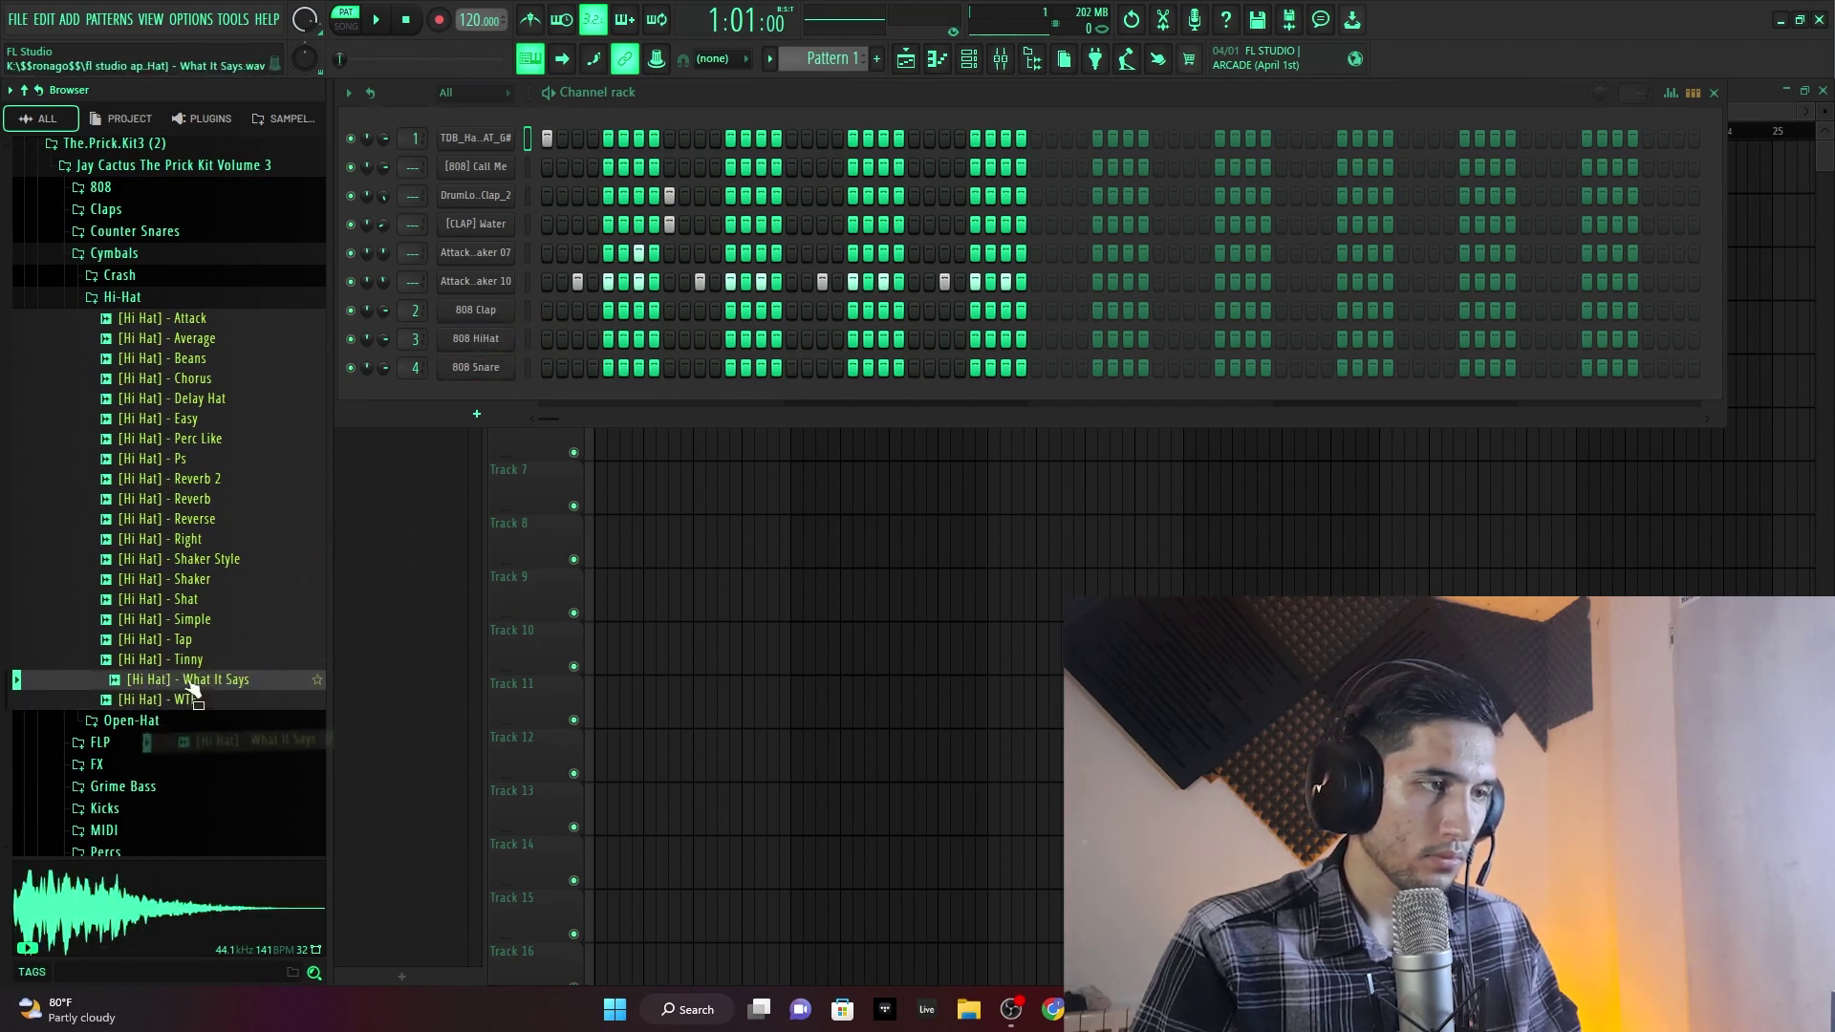
pyautogui.click(185, 579)
pyautogui.click(179, 480)
pyautogui.click(177, 380)
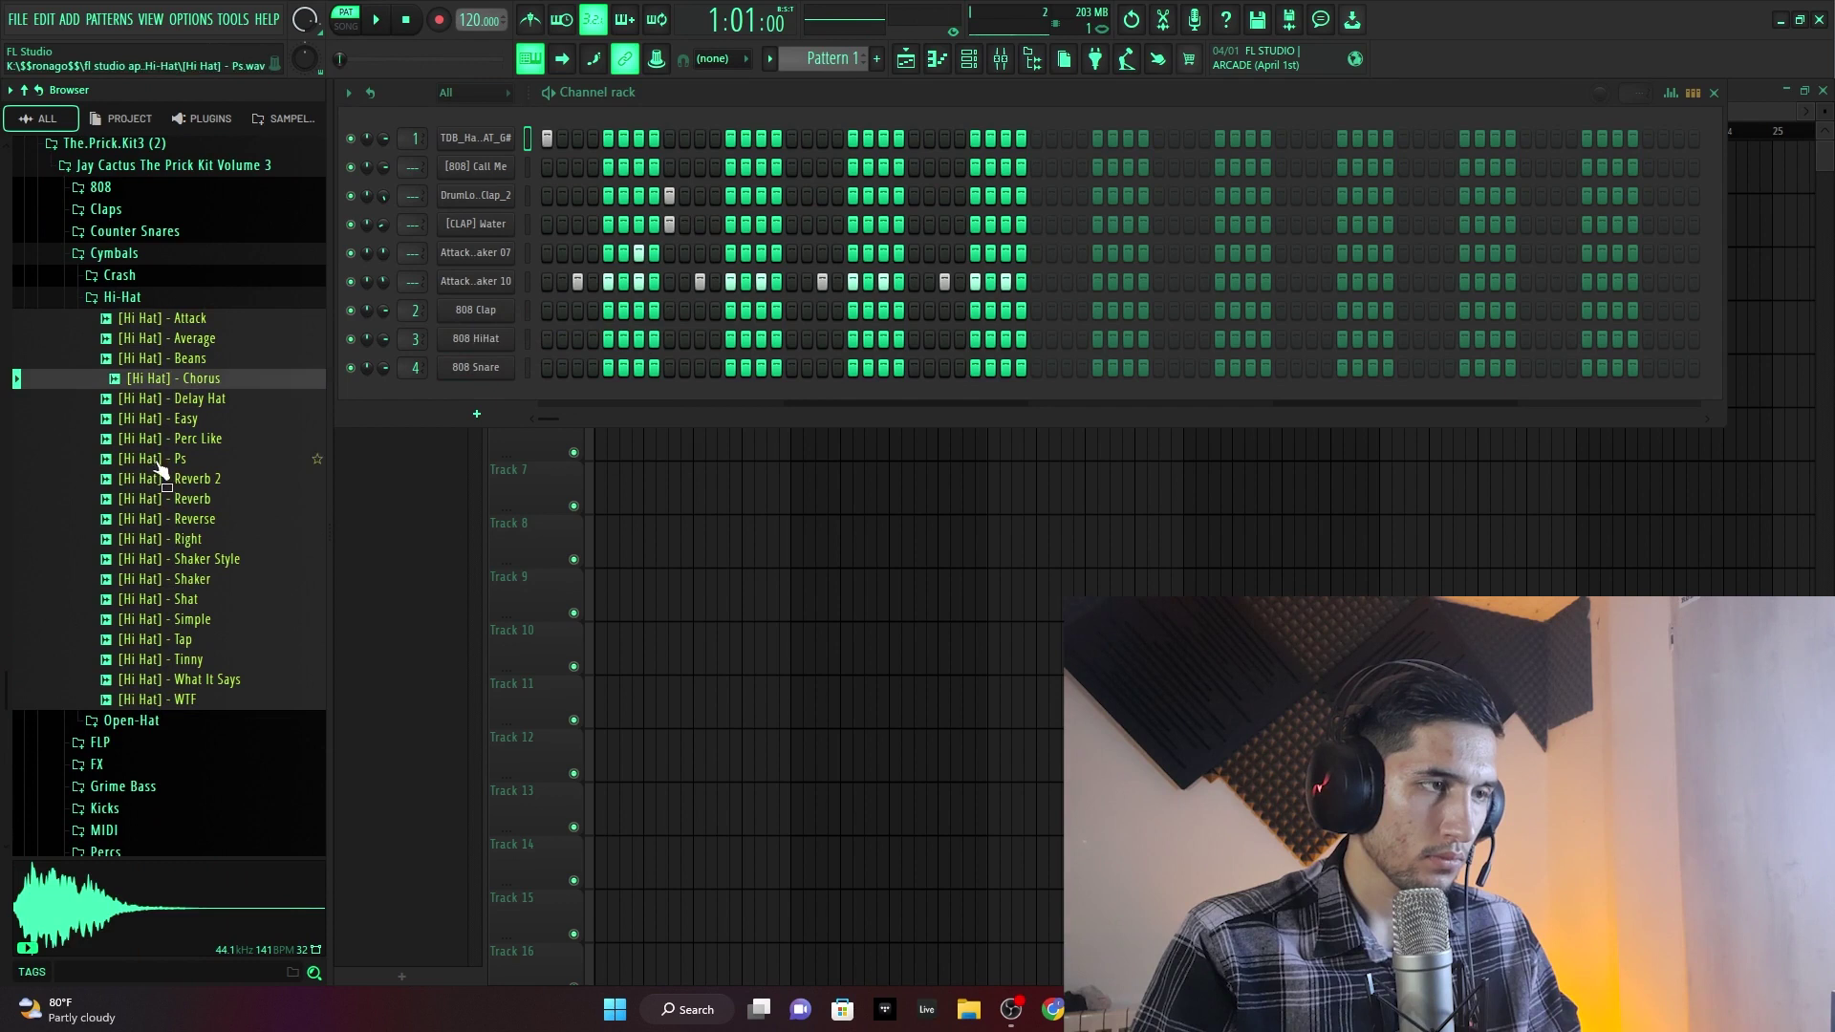
pyautogui.click(170, 340)
pyautogui.click(179, 320)
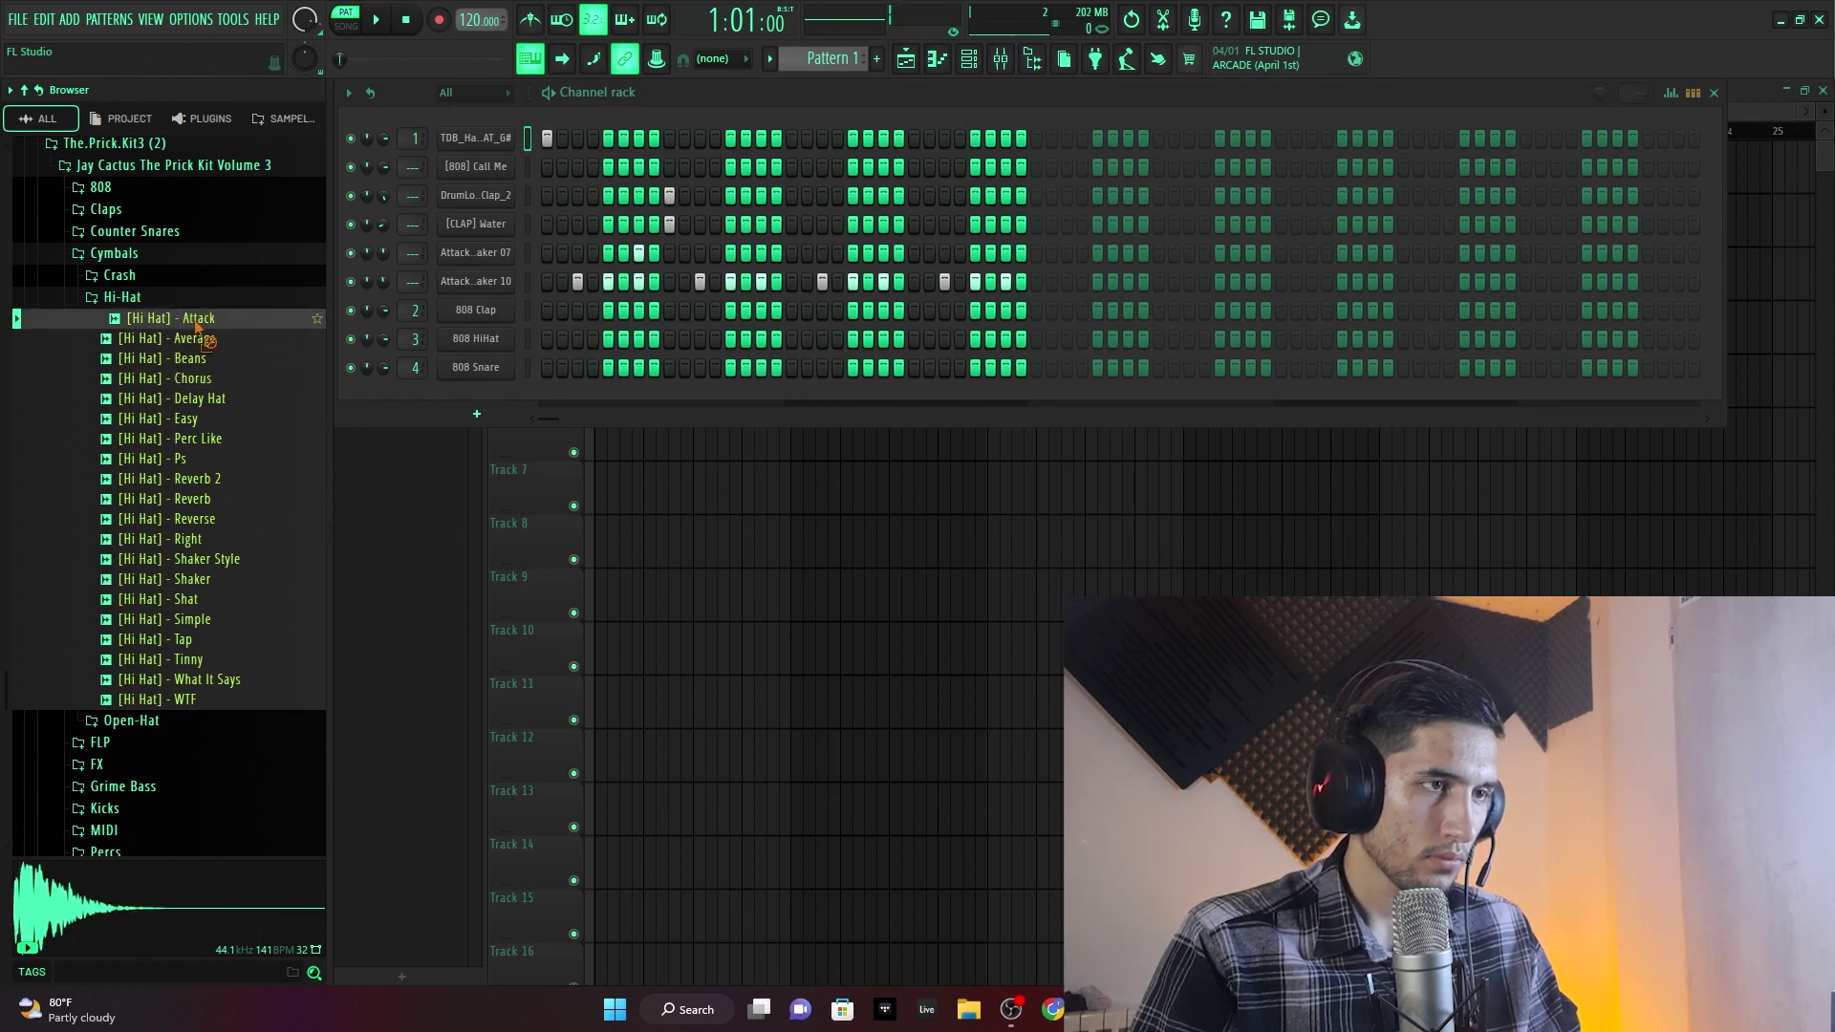
pyautogui.moveTo(196, 323); pyautogui.dragTo(271, 359)
pyautogui.click(145, 702)
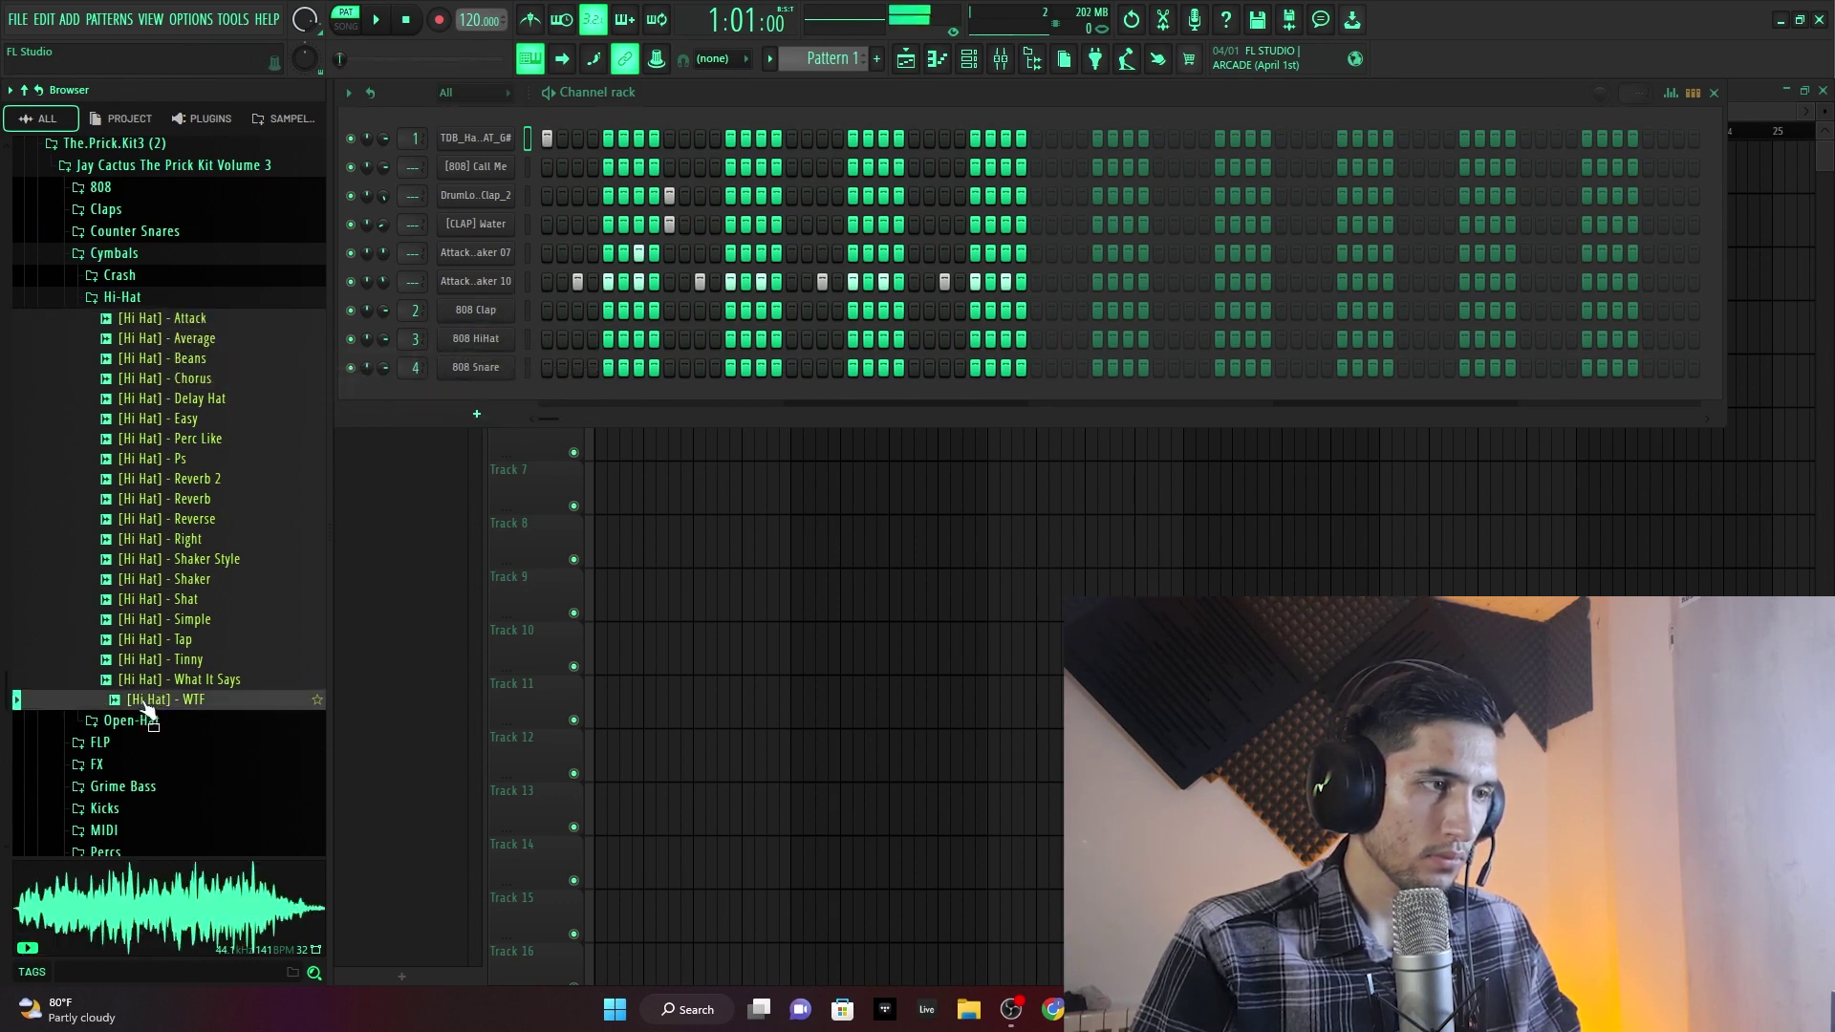
# - Add [Hi Hat] - What It Says as a channel below Attack Shaker 10, fill each 2 steps and play the pattern
pyautogui.moveTo(157, 680); pyautogui.dragTo(484, 294)
pyautogui.rightClick(499, 304)
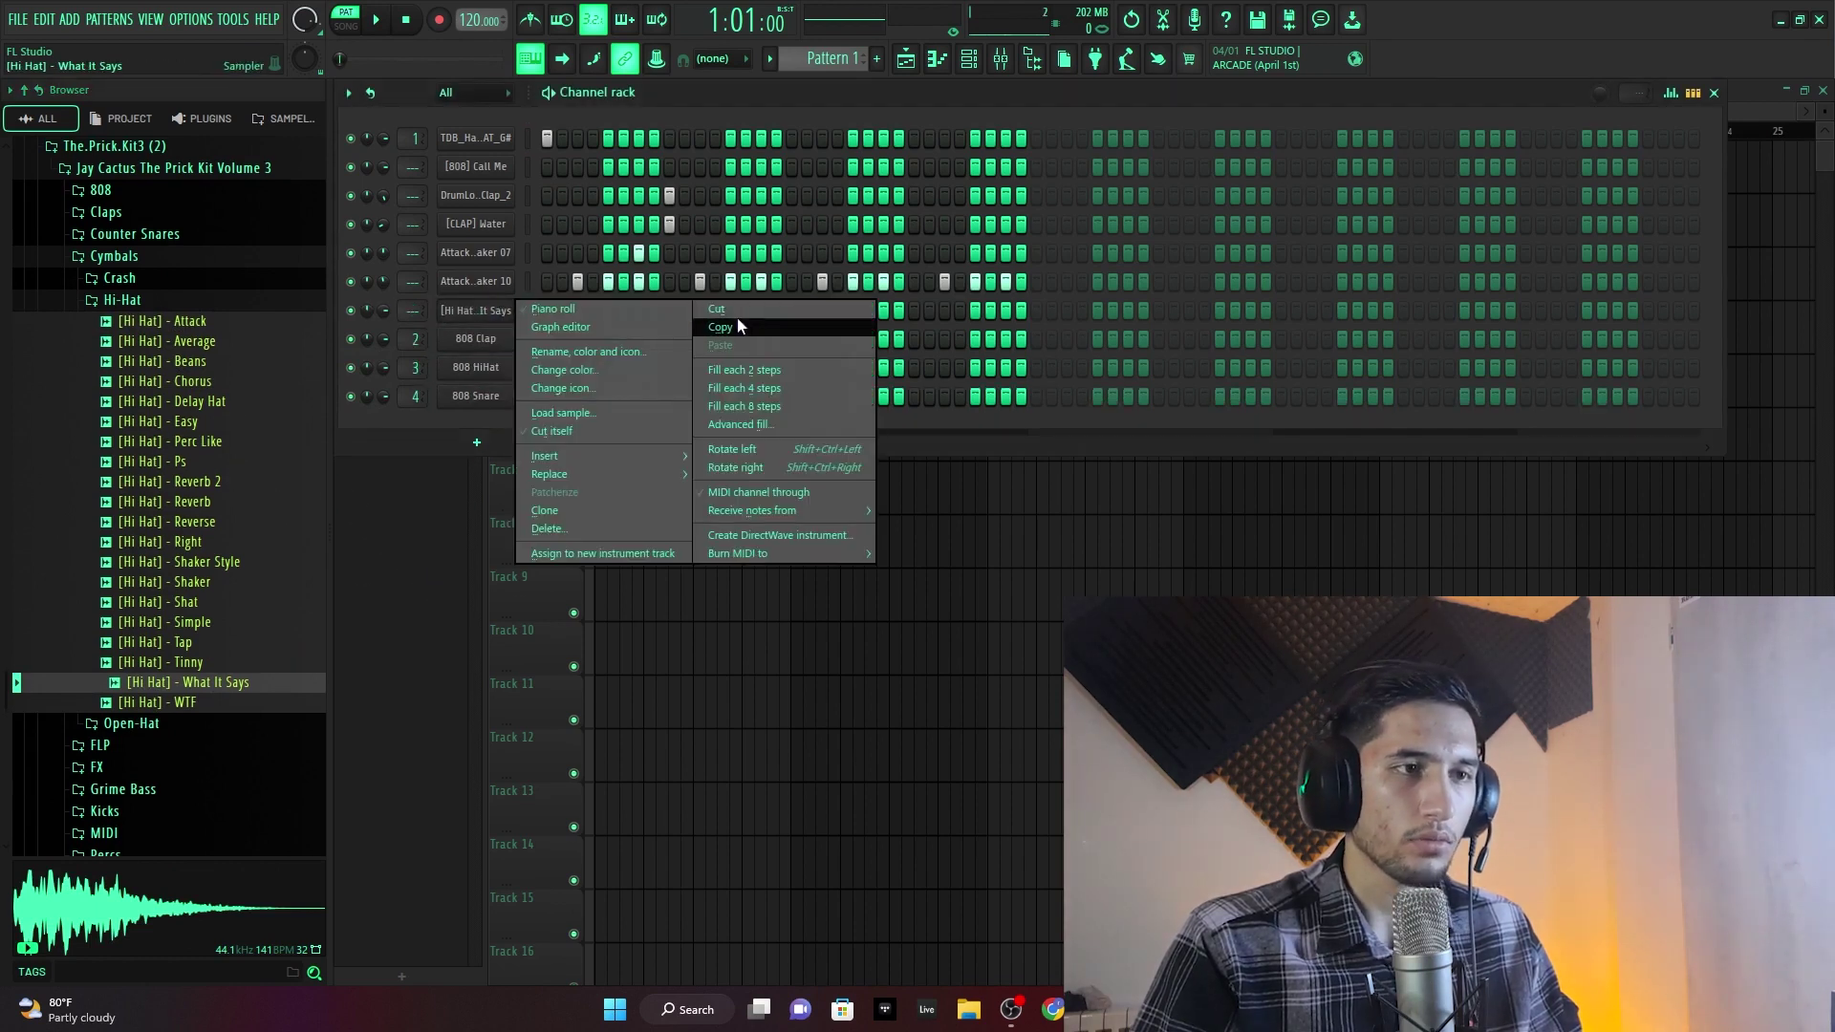
pyautogui.click(749, 370)
pyautogui.press('space')
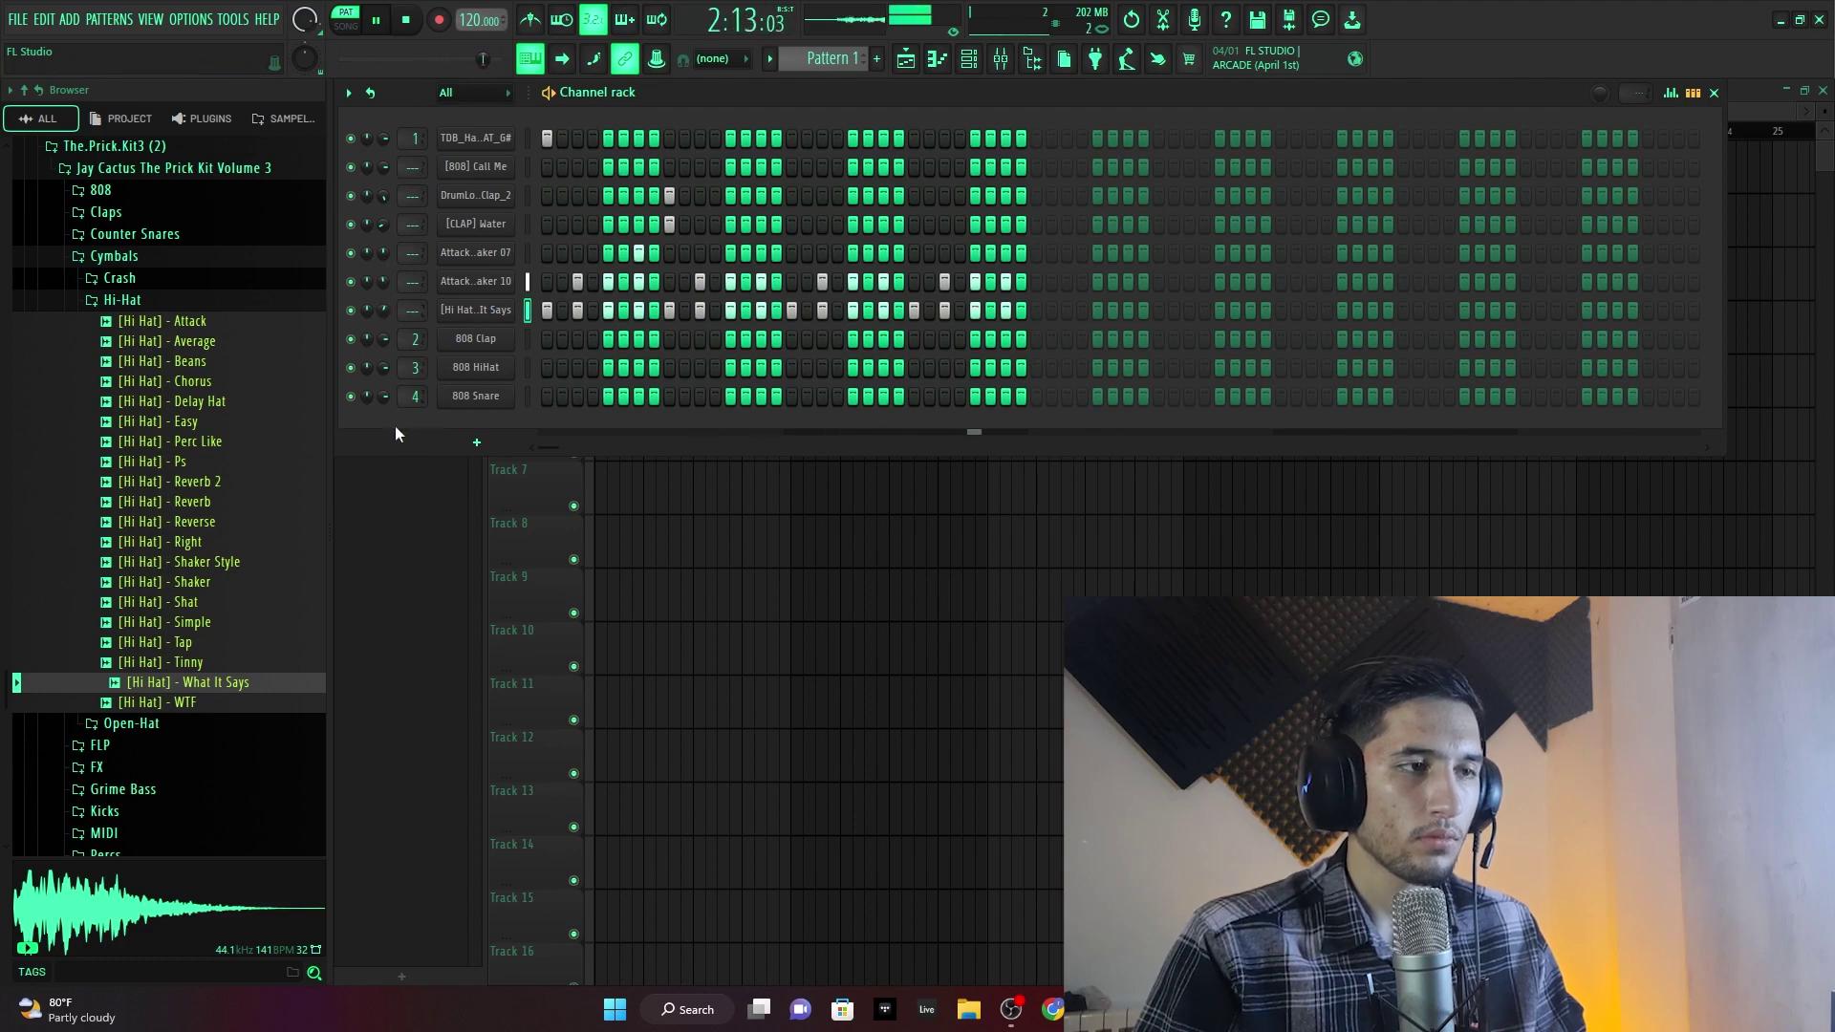
# - Replace the new hi-hat channel's sample with [Hi Hat] - Attack and open its piano roll while playing the pattern
pyautogui.moveTo(195, 323); pyautogui.dragTo(480, 312)
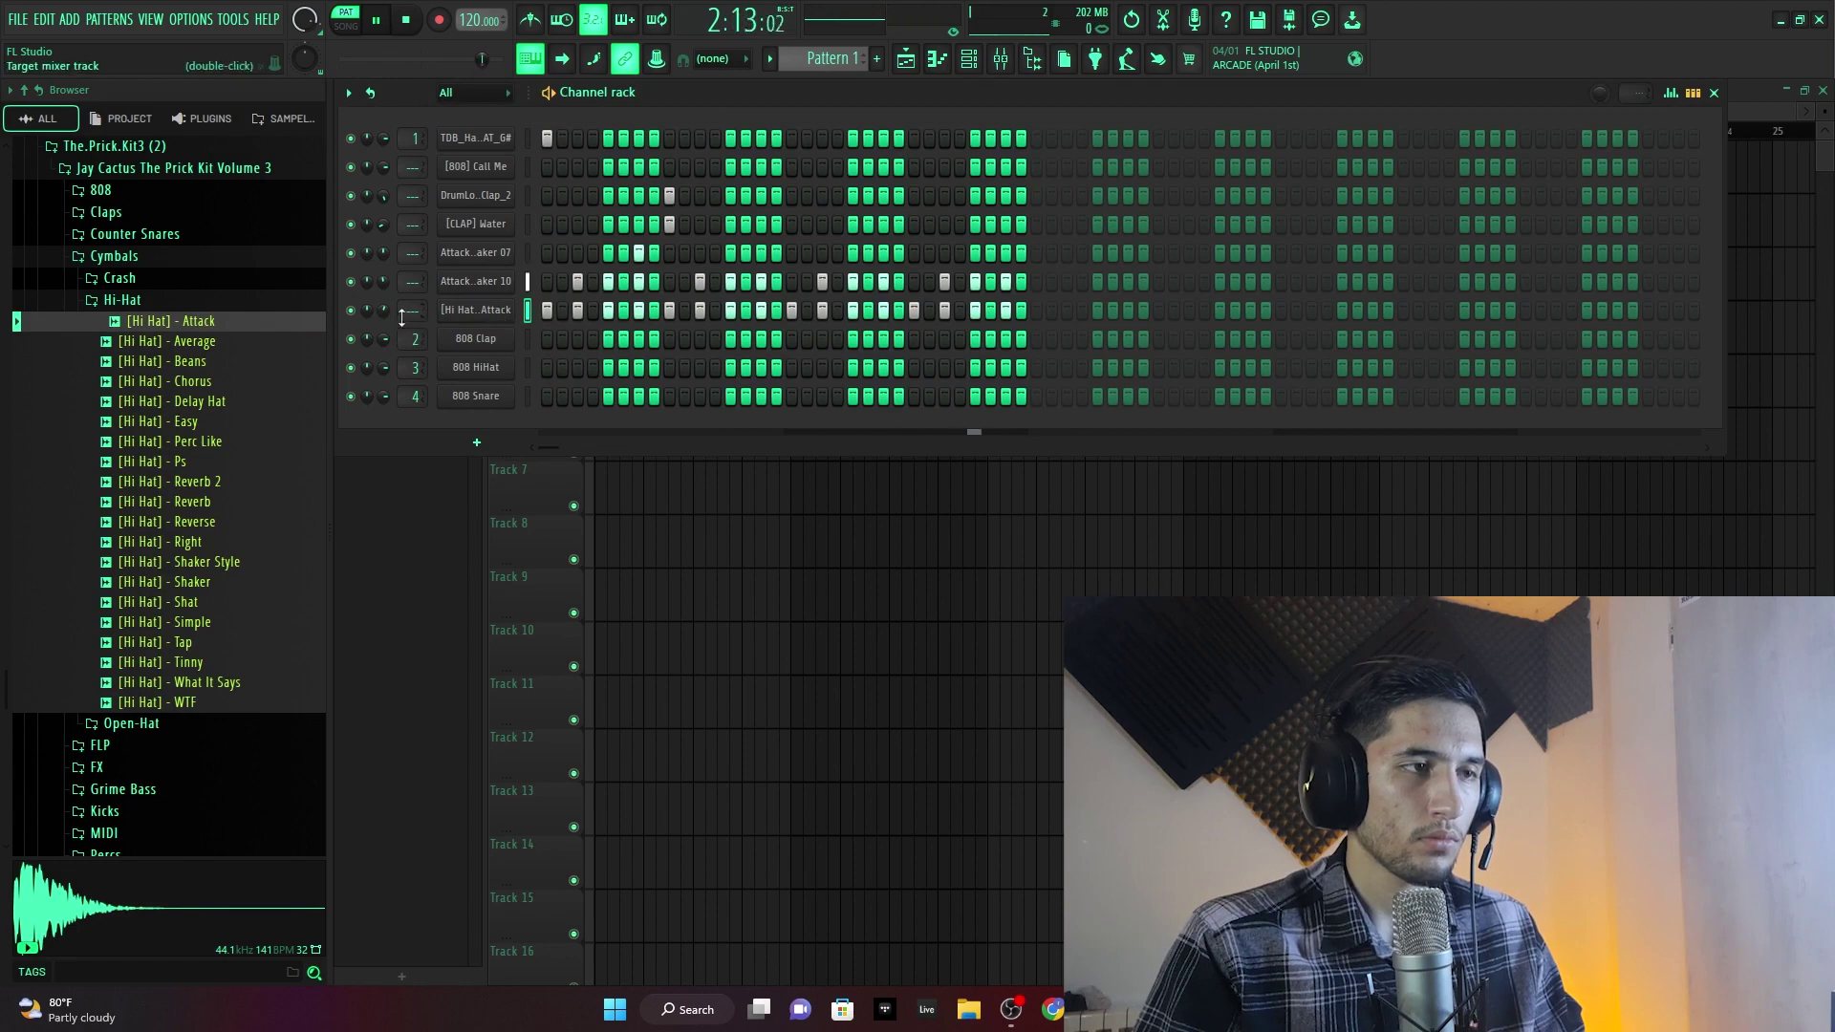
pyautogui.rightClick(511, 306)
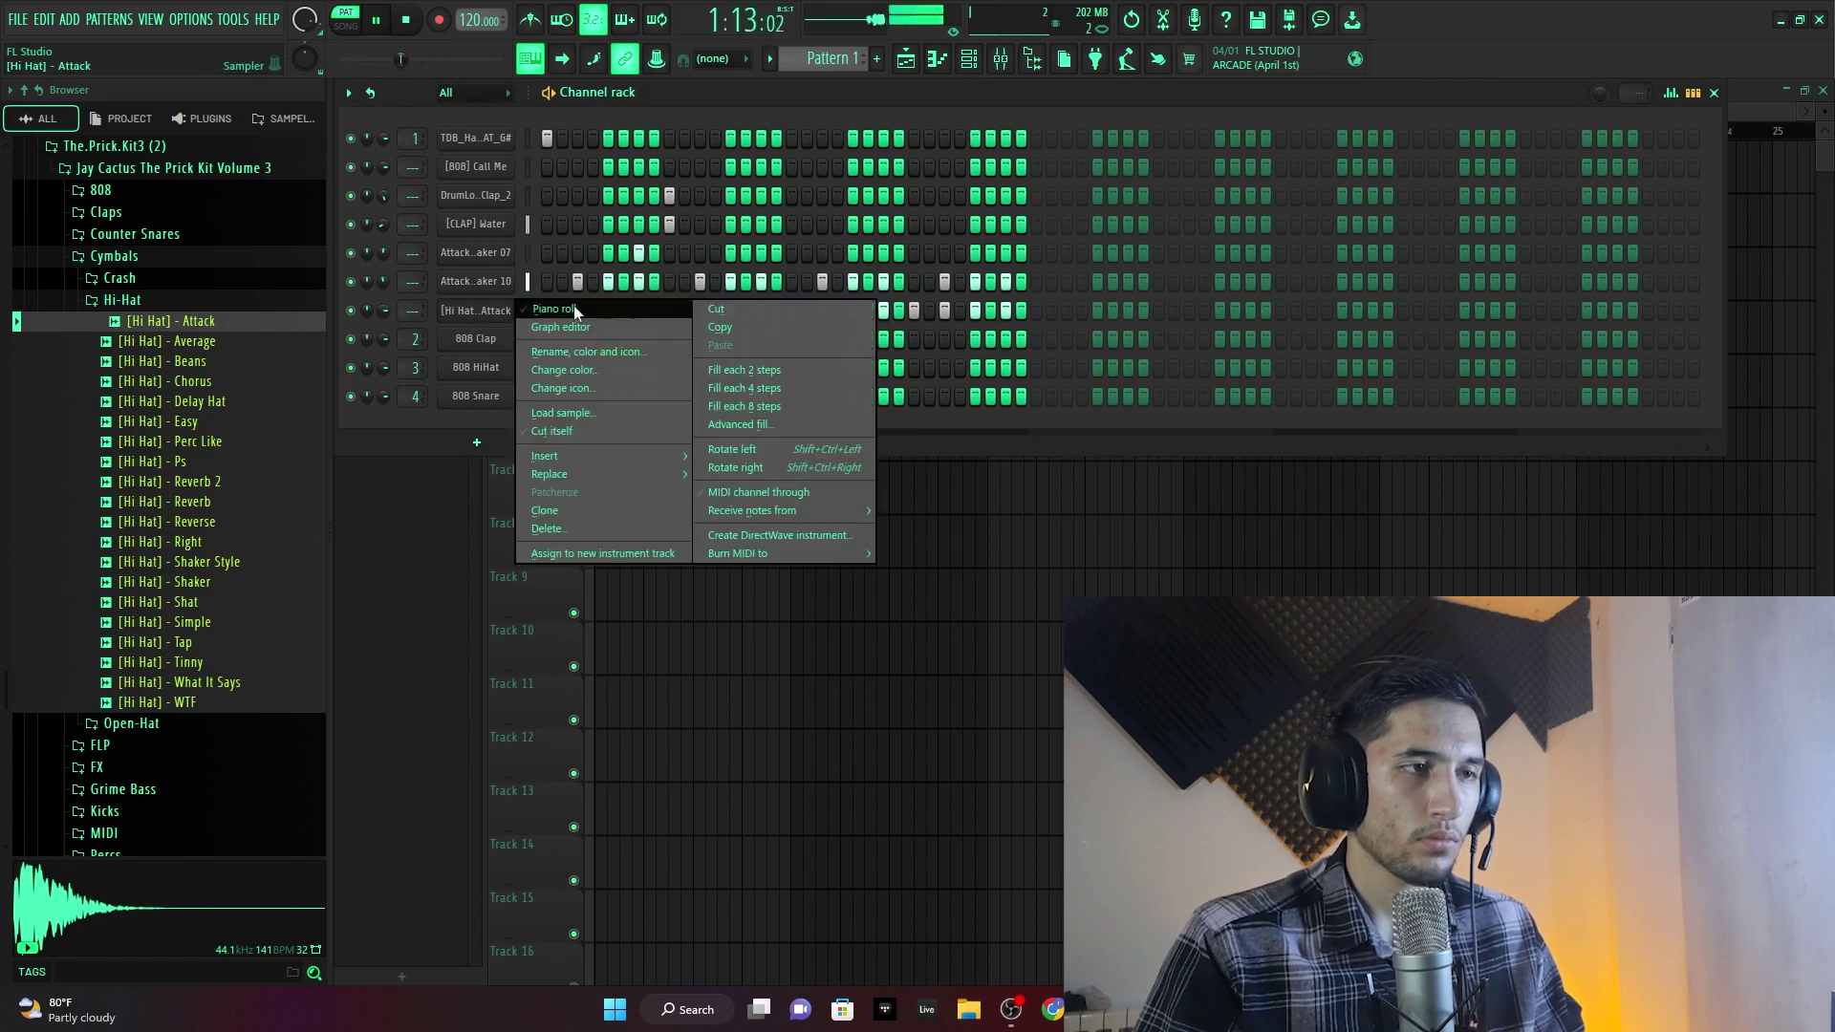
pyautogui.click(581, 312)
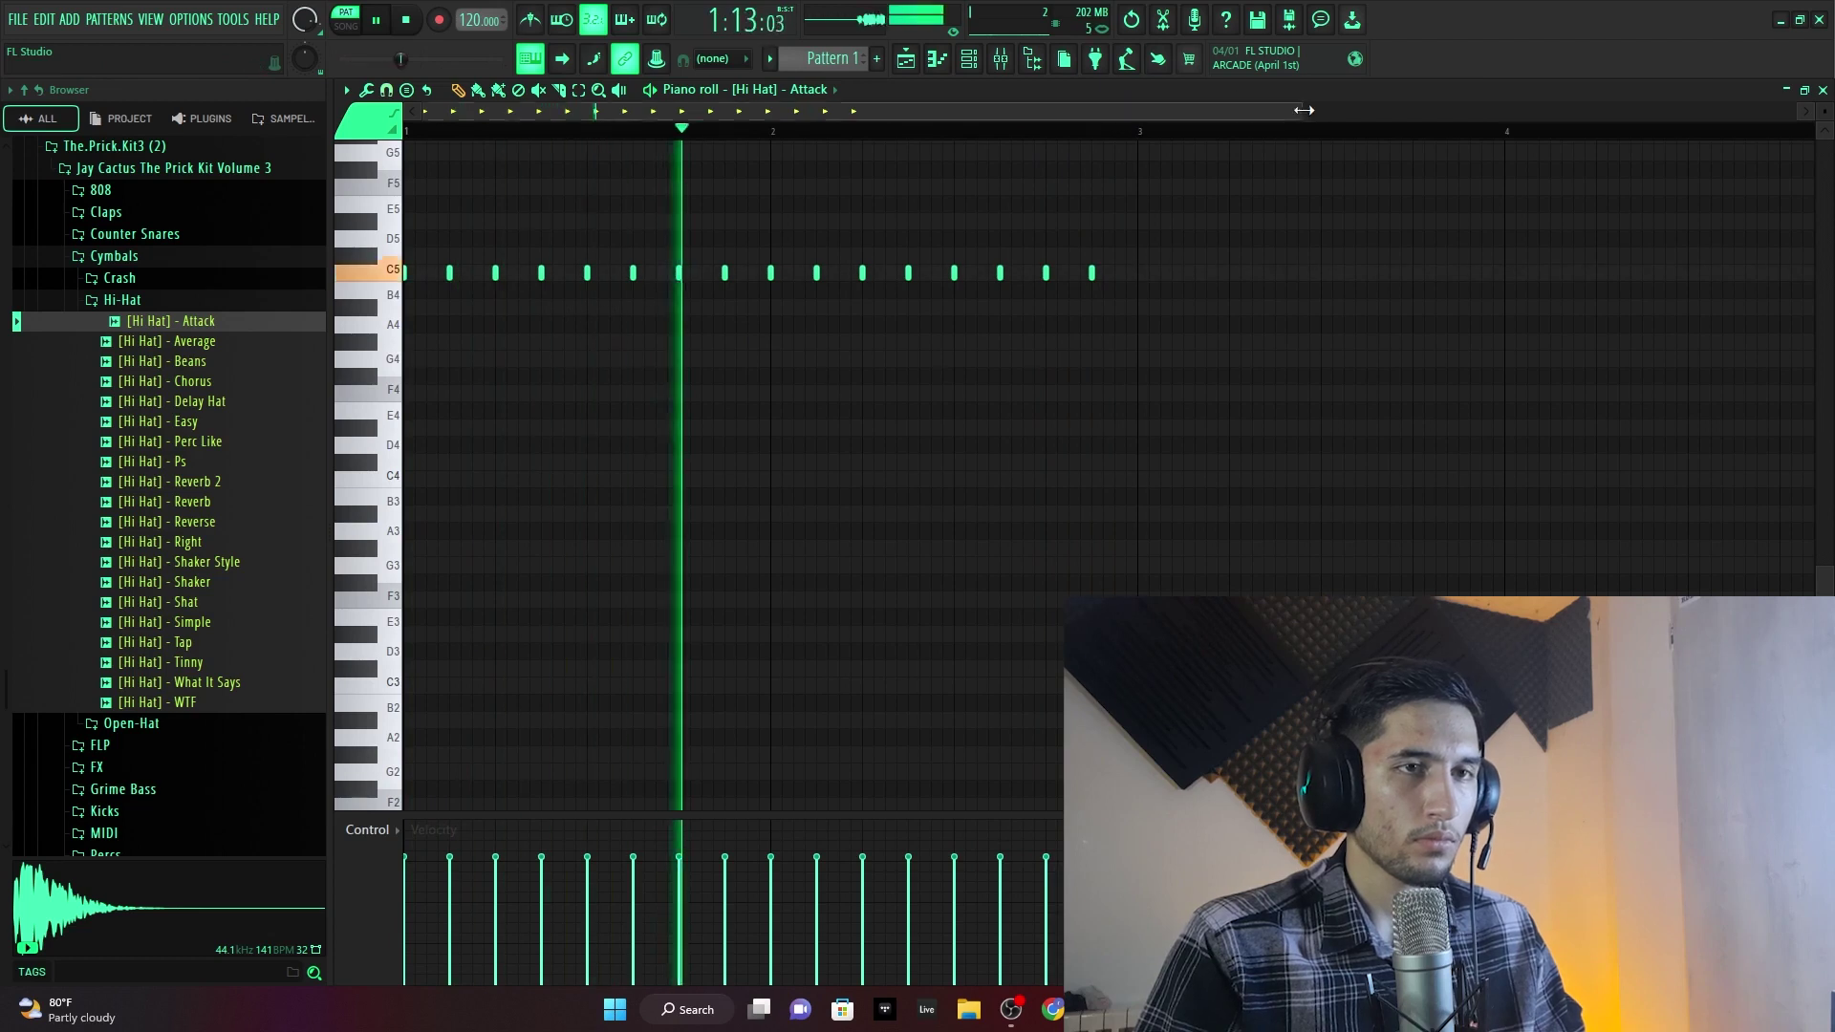
pyautogui.moveTo(1304, 109); pyautogui.dragTo(779, 192)
pyautogui.press('space')
pyautogui.press('space')
pyautogui.press('space')
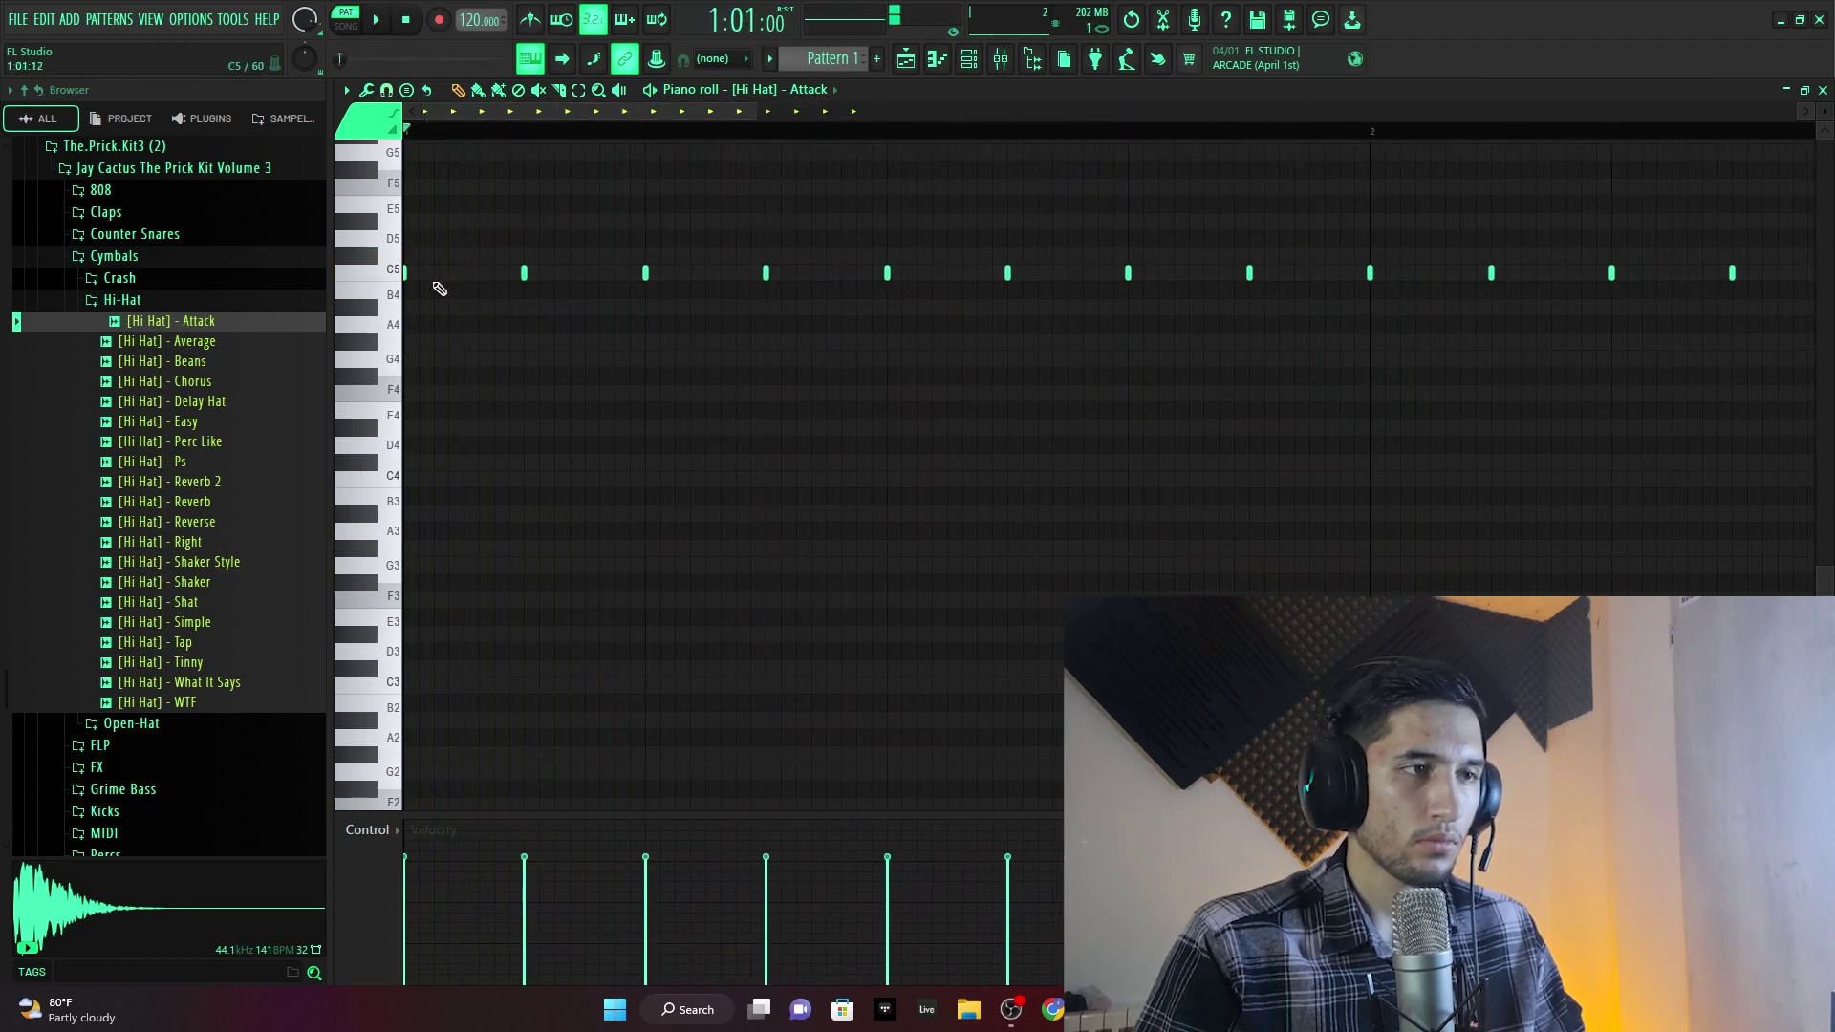
# - Try a roll of four short C5 notes with rising velocities right after the first hi-hat note and play it
pyautogui.moveTo(452, 275); pyautogui.dragTo(466, 274)
pyautogui.rightClick(466, 273)
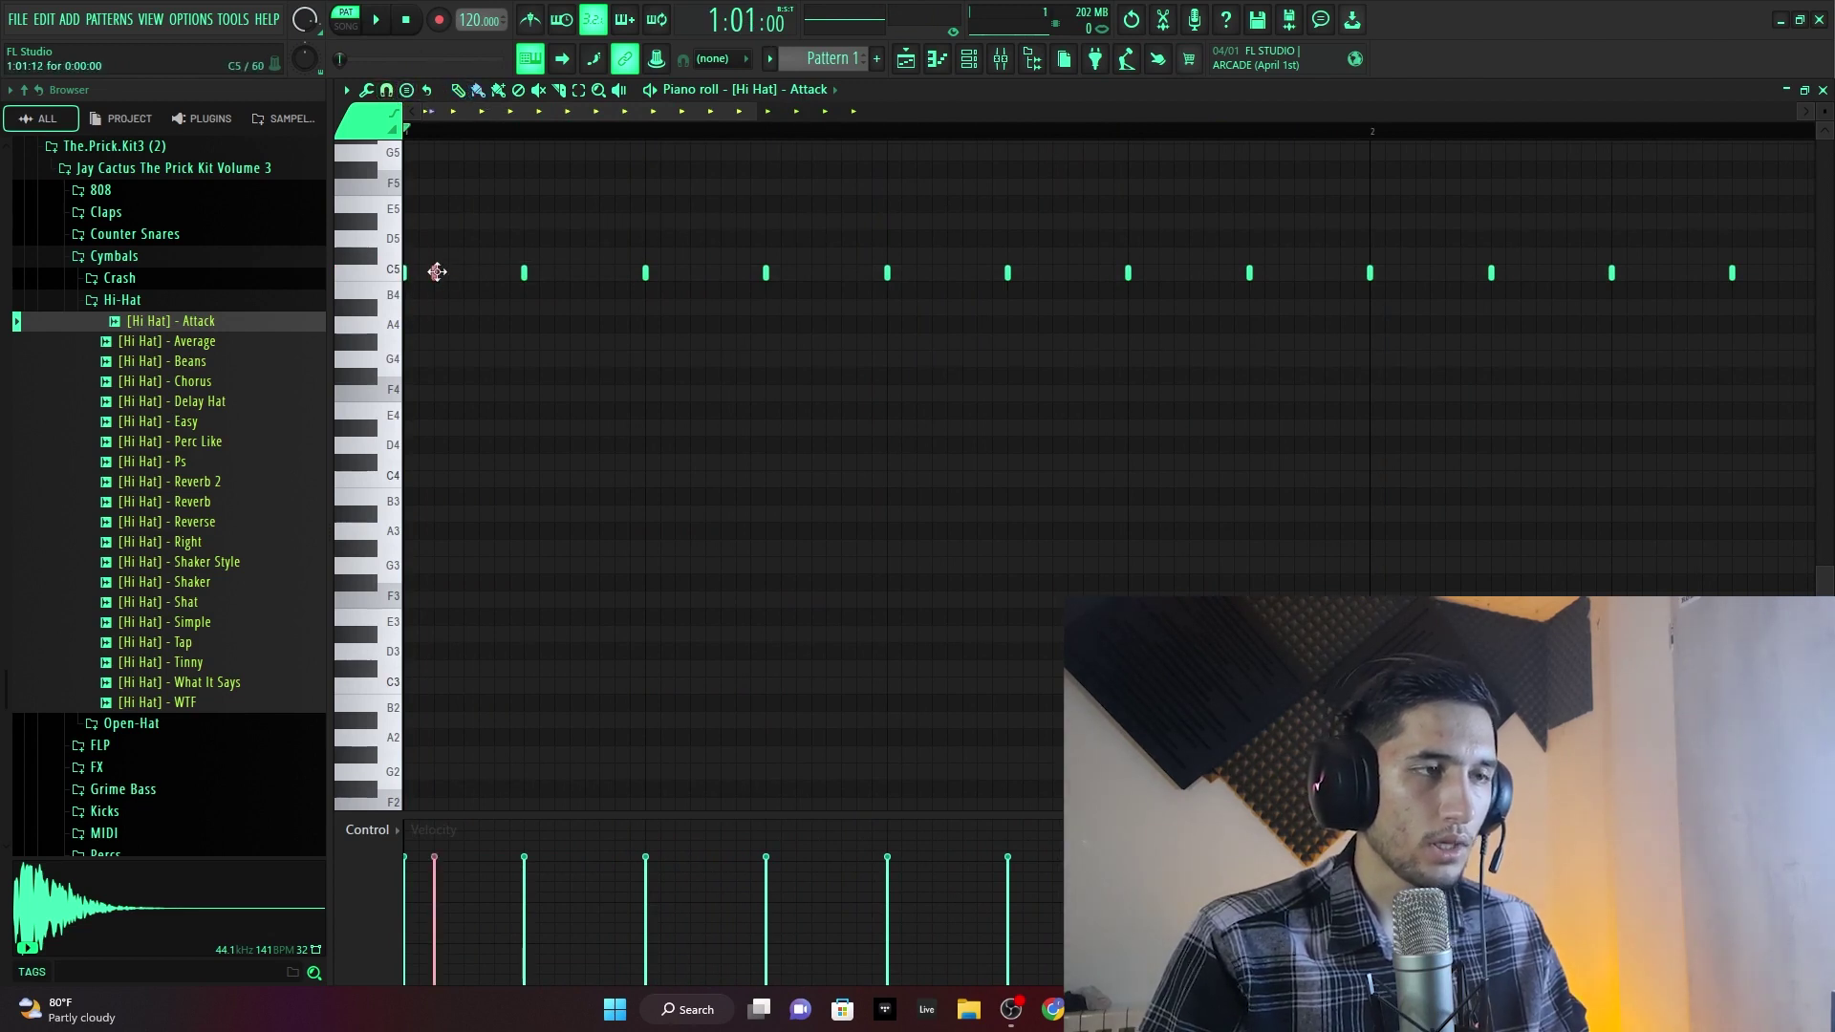
pyautogui.rightClick(437, 272)
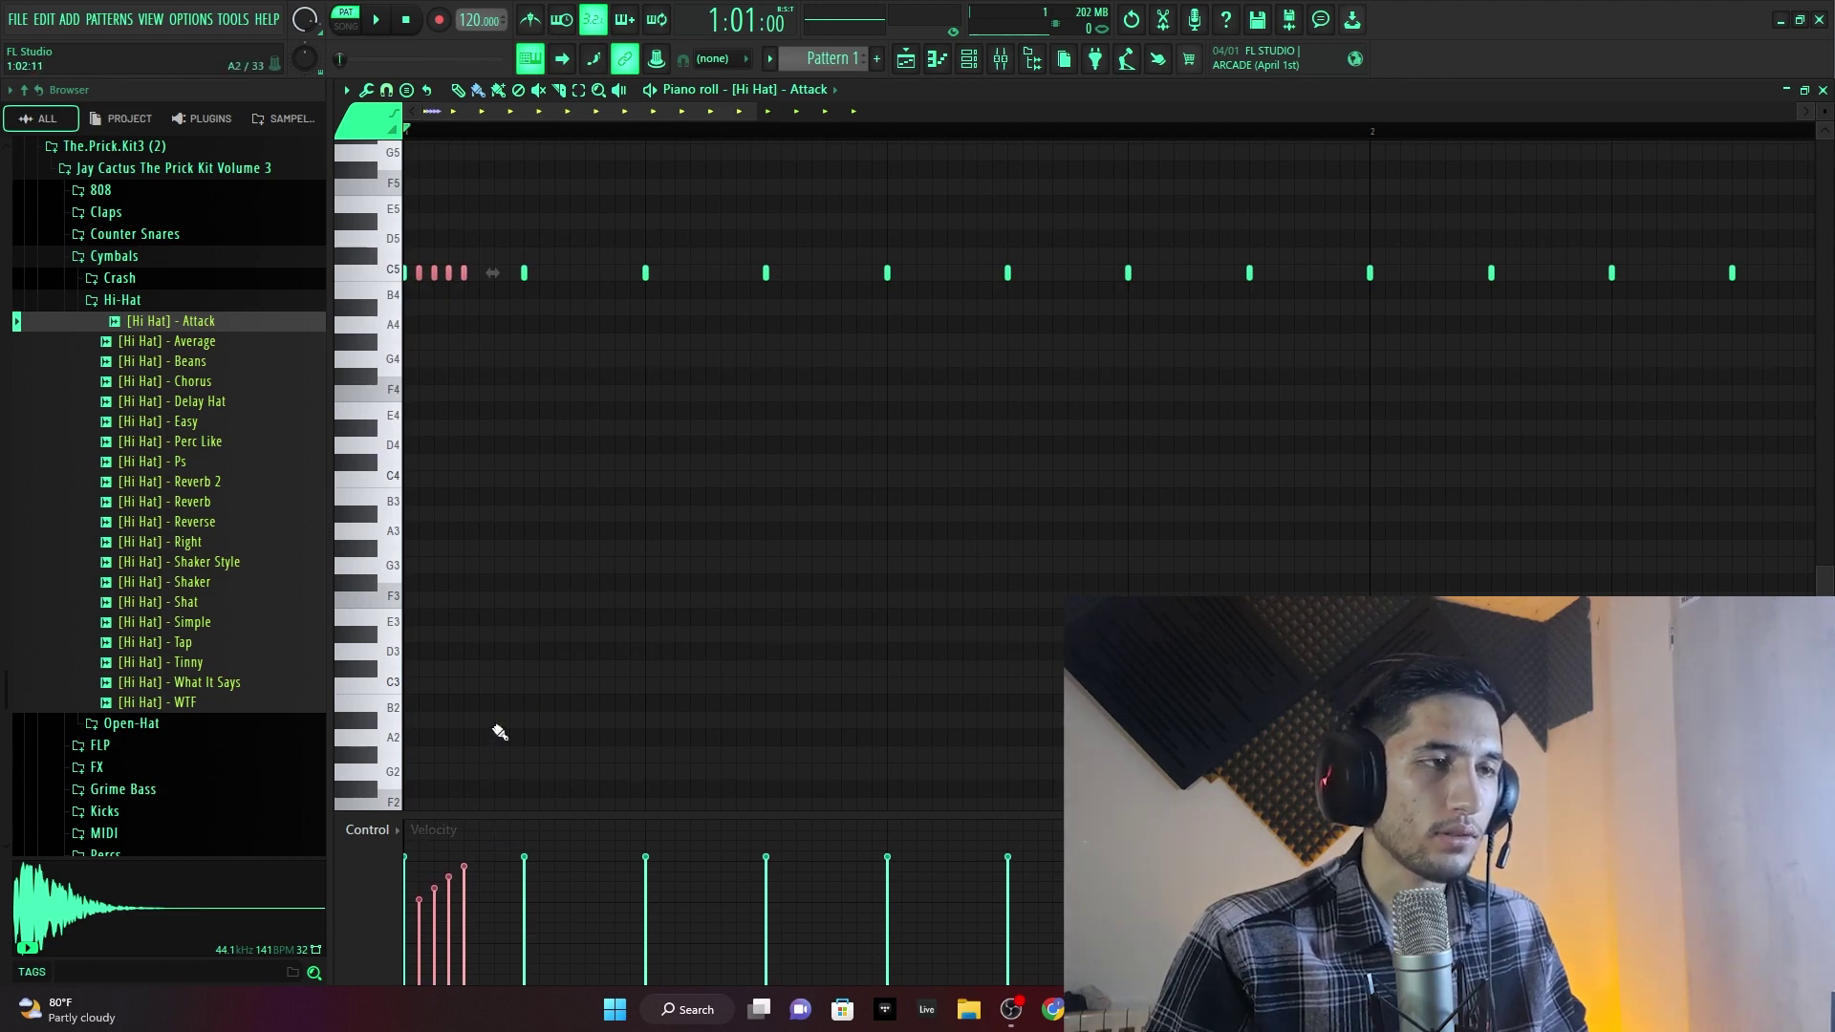
pyautogui.press('space')
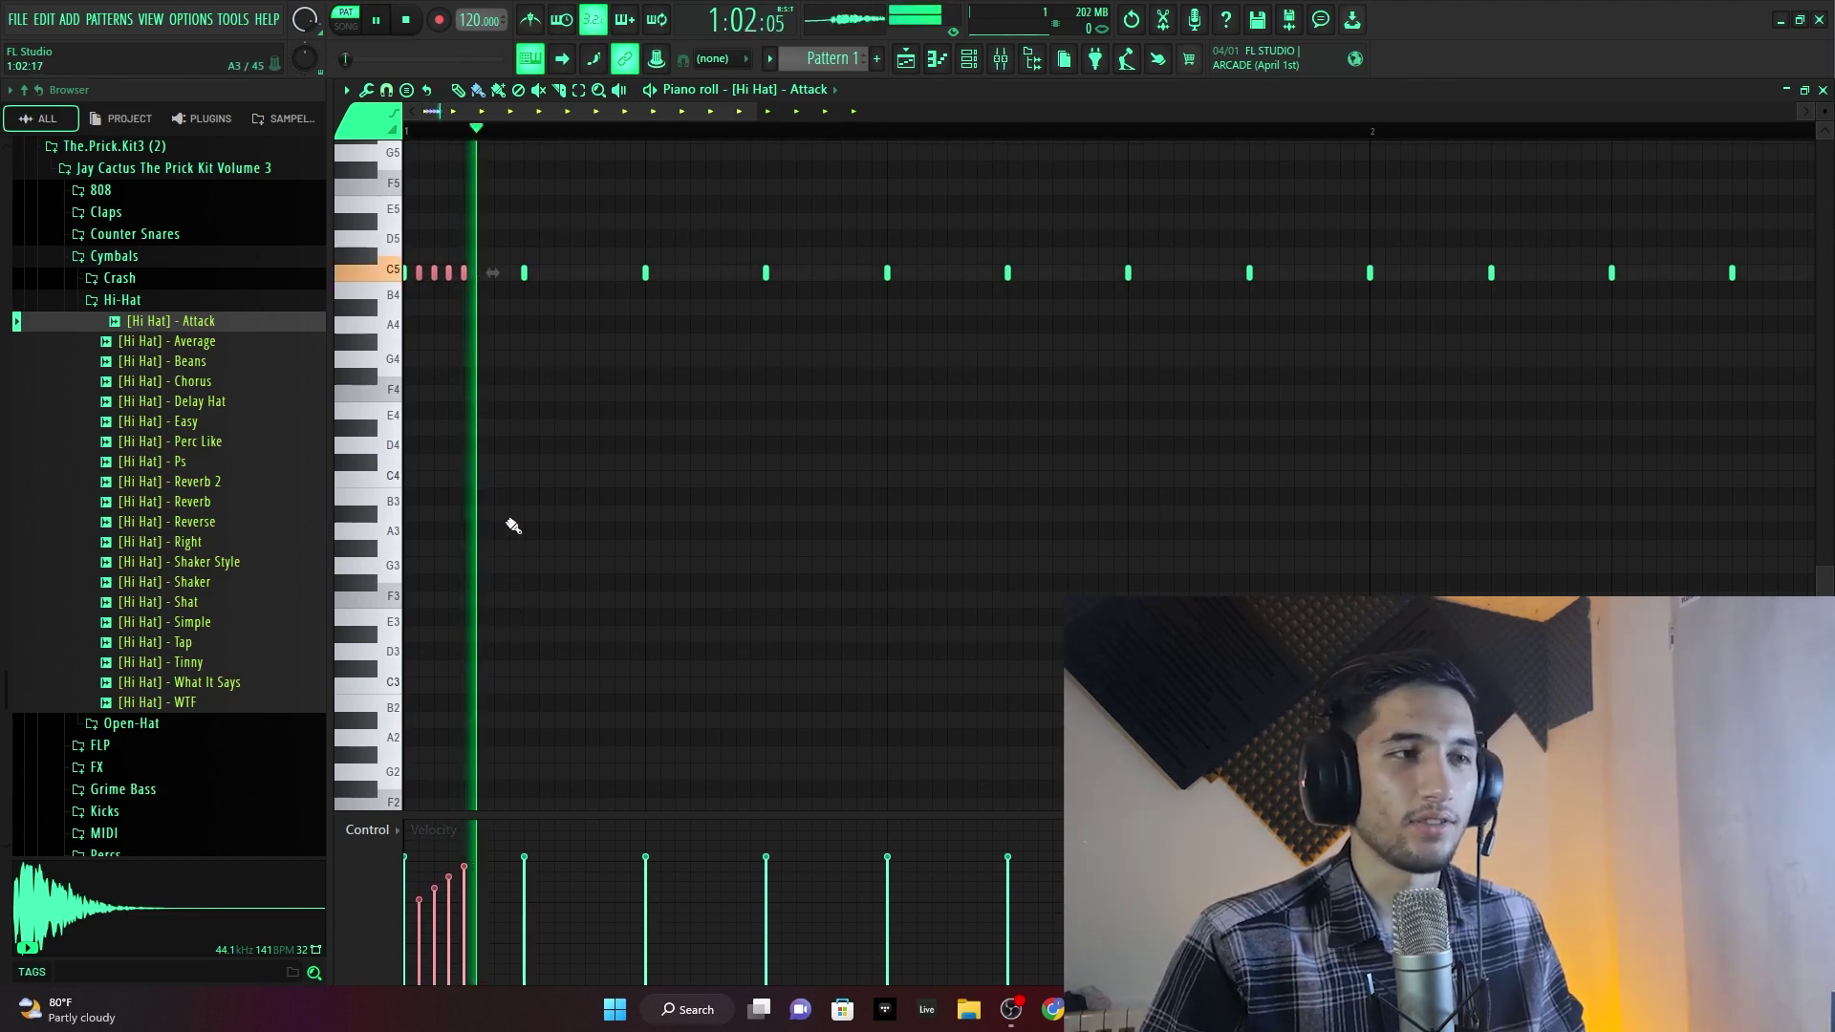
pyautogui.press('space')
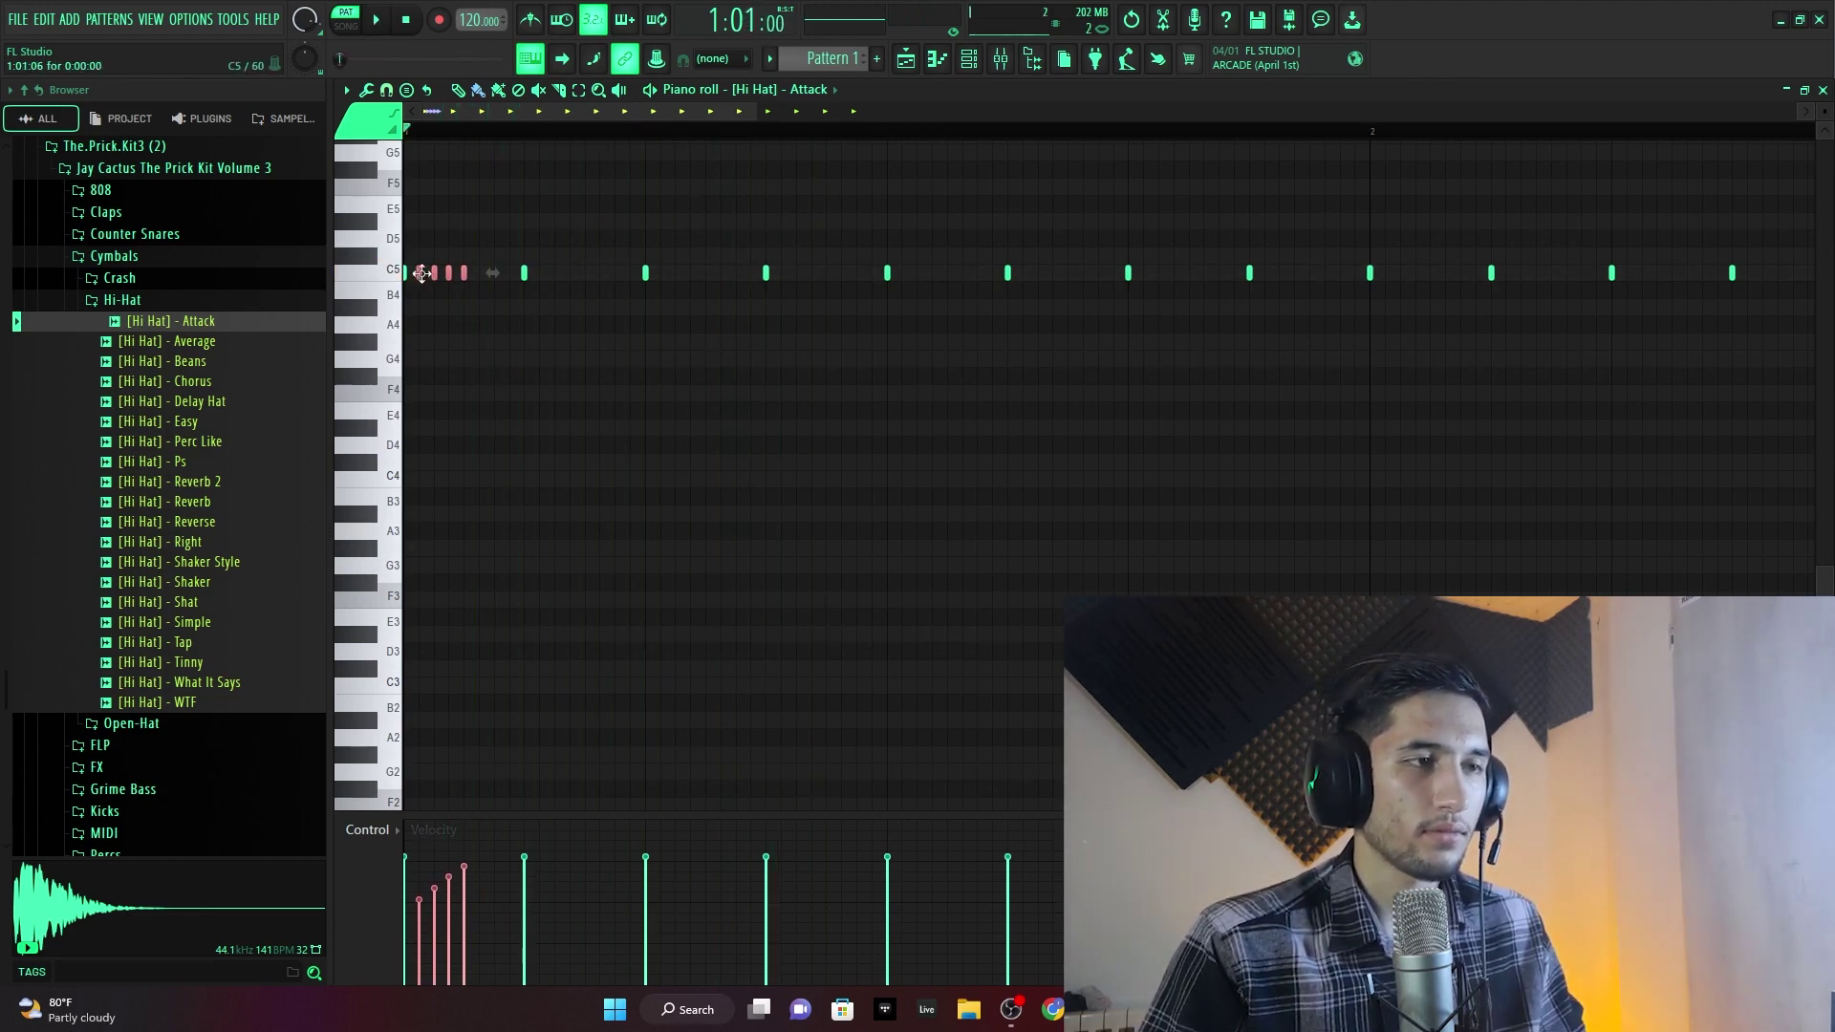
pyautogui.press('space')
pyautogui.press('space')
pyautogui.press('space')
# - Delete the first hi-hat note together with the four roll notes after it and play the pattern
pyautogui.rightClick(418, 285)
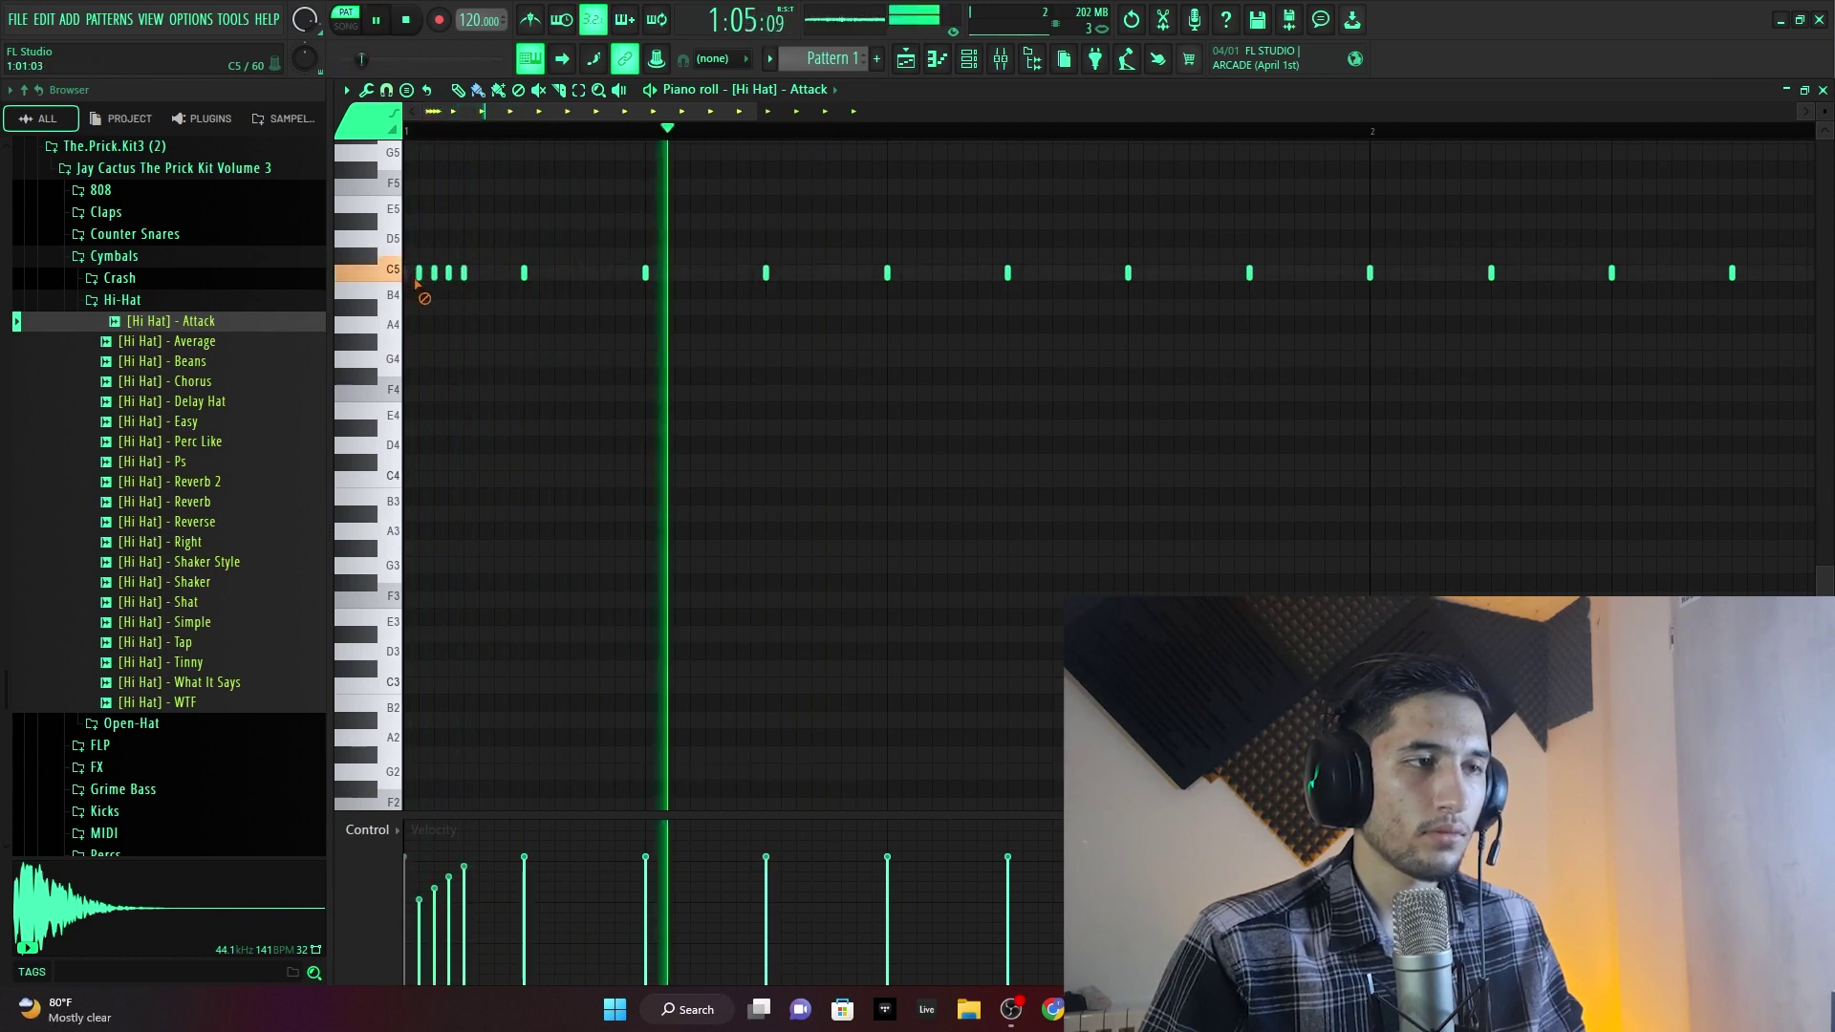
pyautogui.press('space')
pyautogui.press('space')
pyautogui.press('space')
# - Draw four short C5 notes directly after the remaining first hi-hat note on beat 2 and play the roll
pyautogui.click(537, 275)
pyautogui.moveTo(540, 279); pyautogui.dragTo(587, 277)
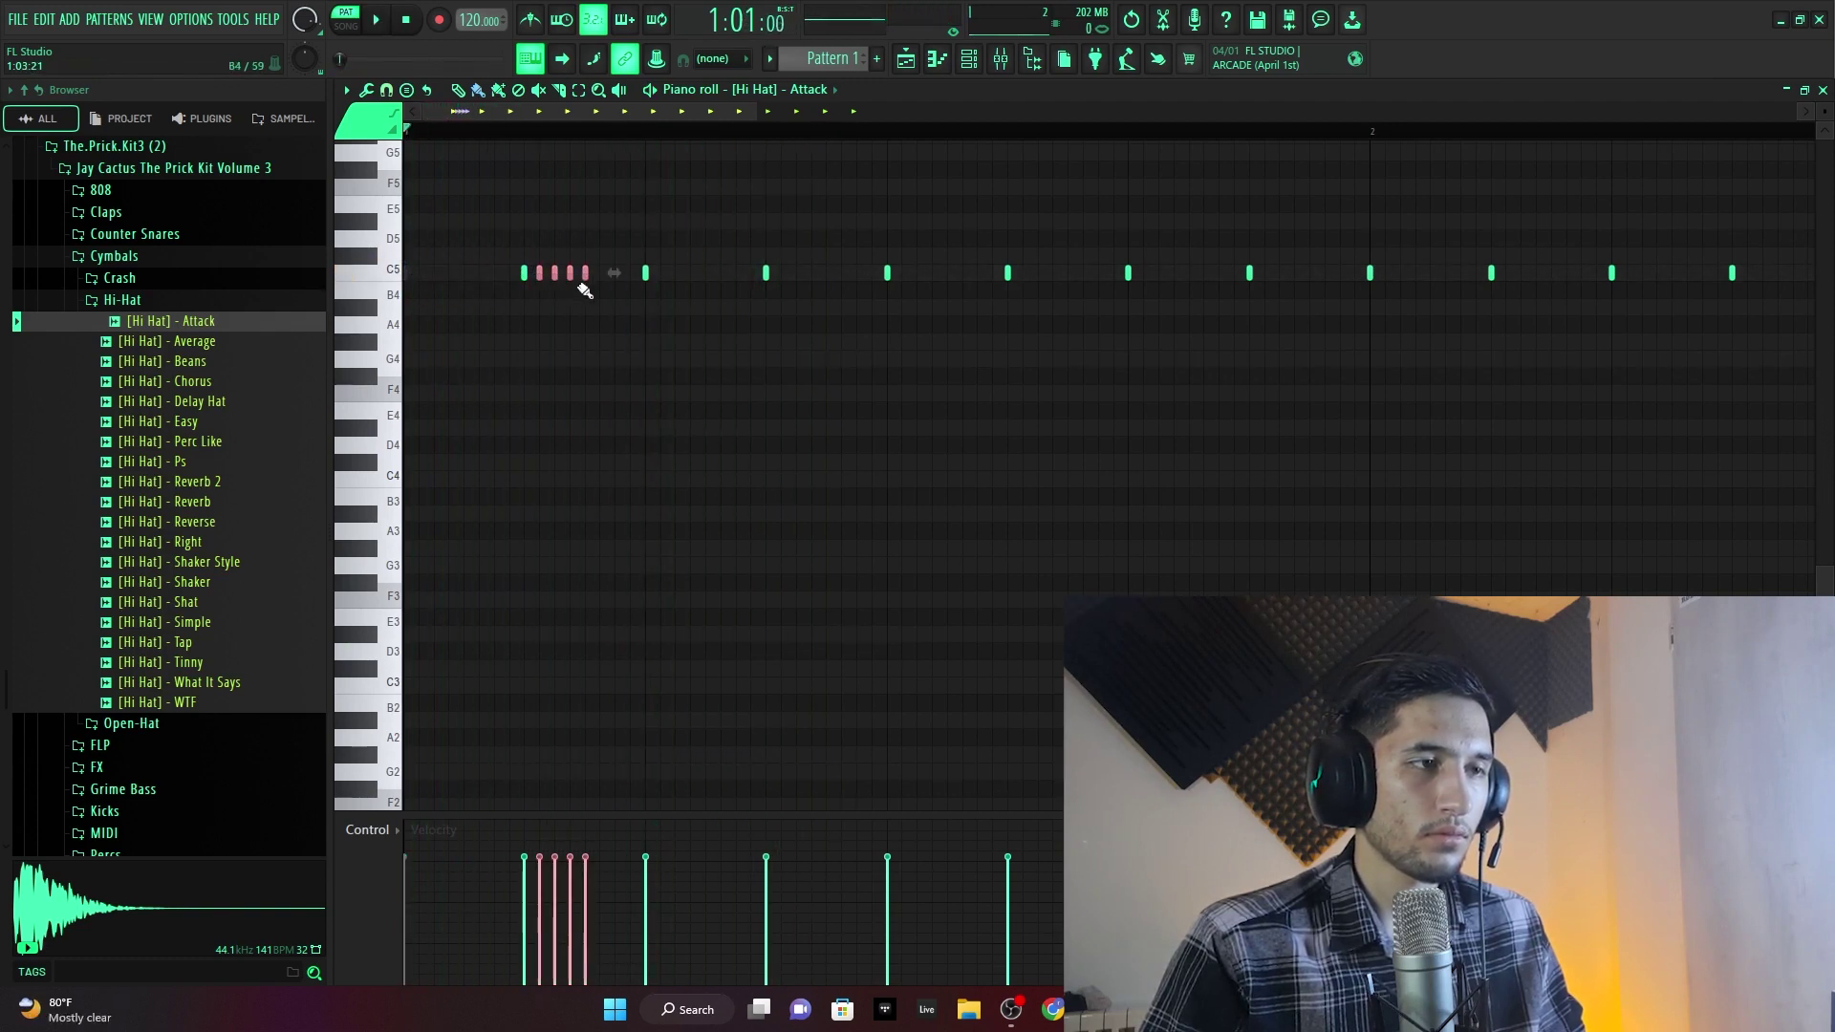
pyautogui.press('space')
pyautogui.press('space')
pyautogui.press('space')
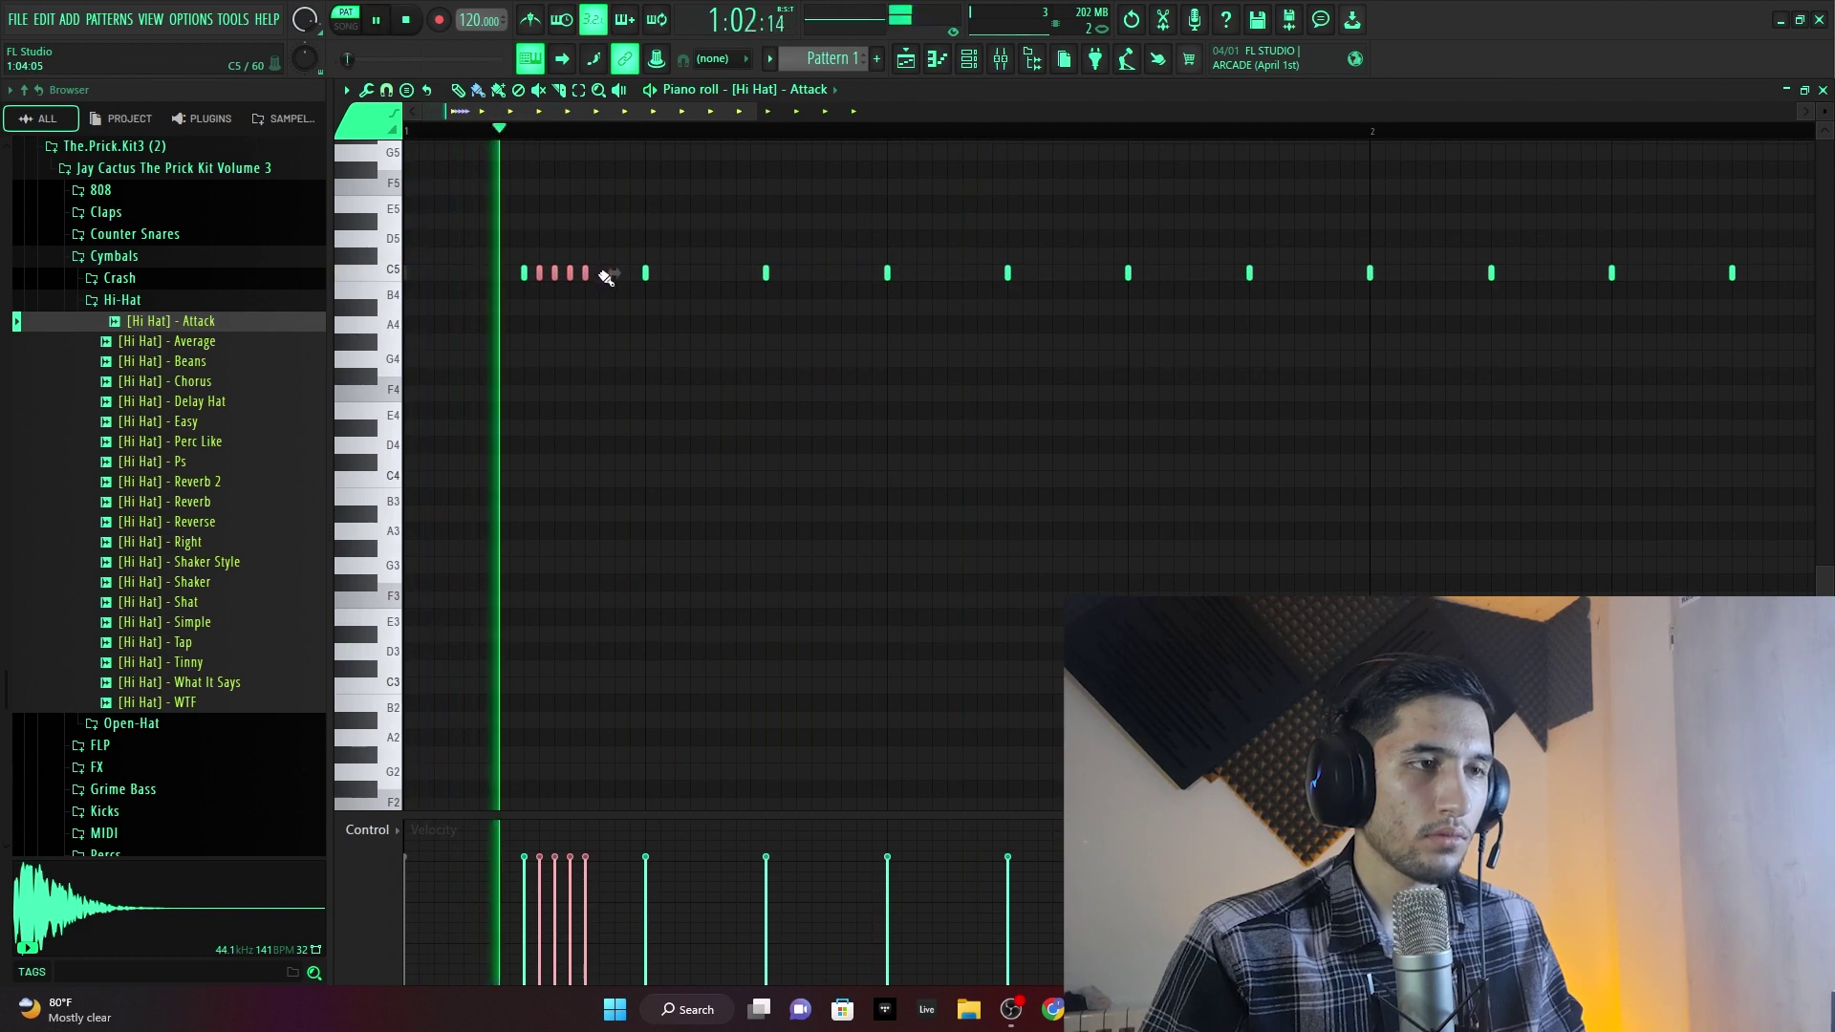
pyautogui.press('space')
# - Shape the velocities of the beat 2 hi-hat note and its four added notes into a rising ramp and play the roll
pyautogui.moveTo(548, 916); pyautogui.dragTo(612, 865)
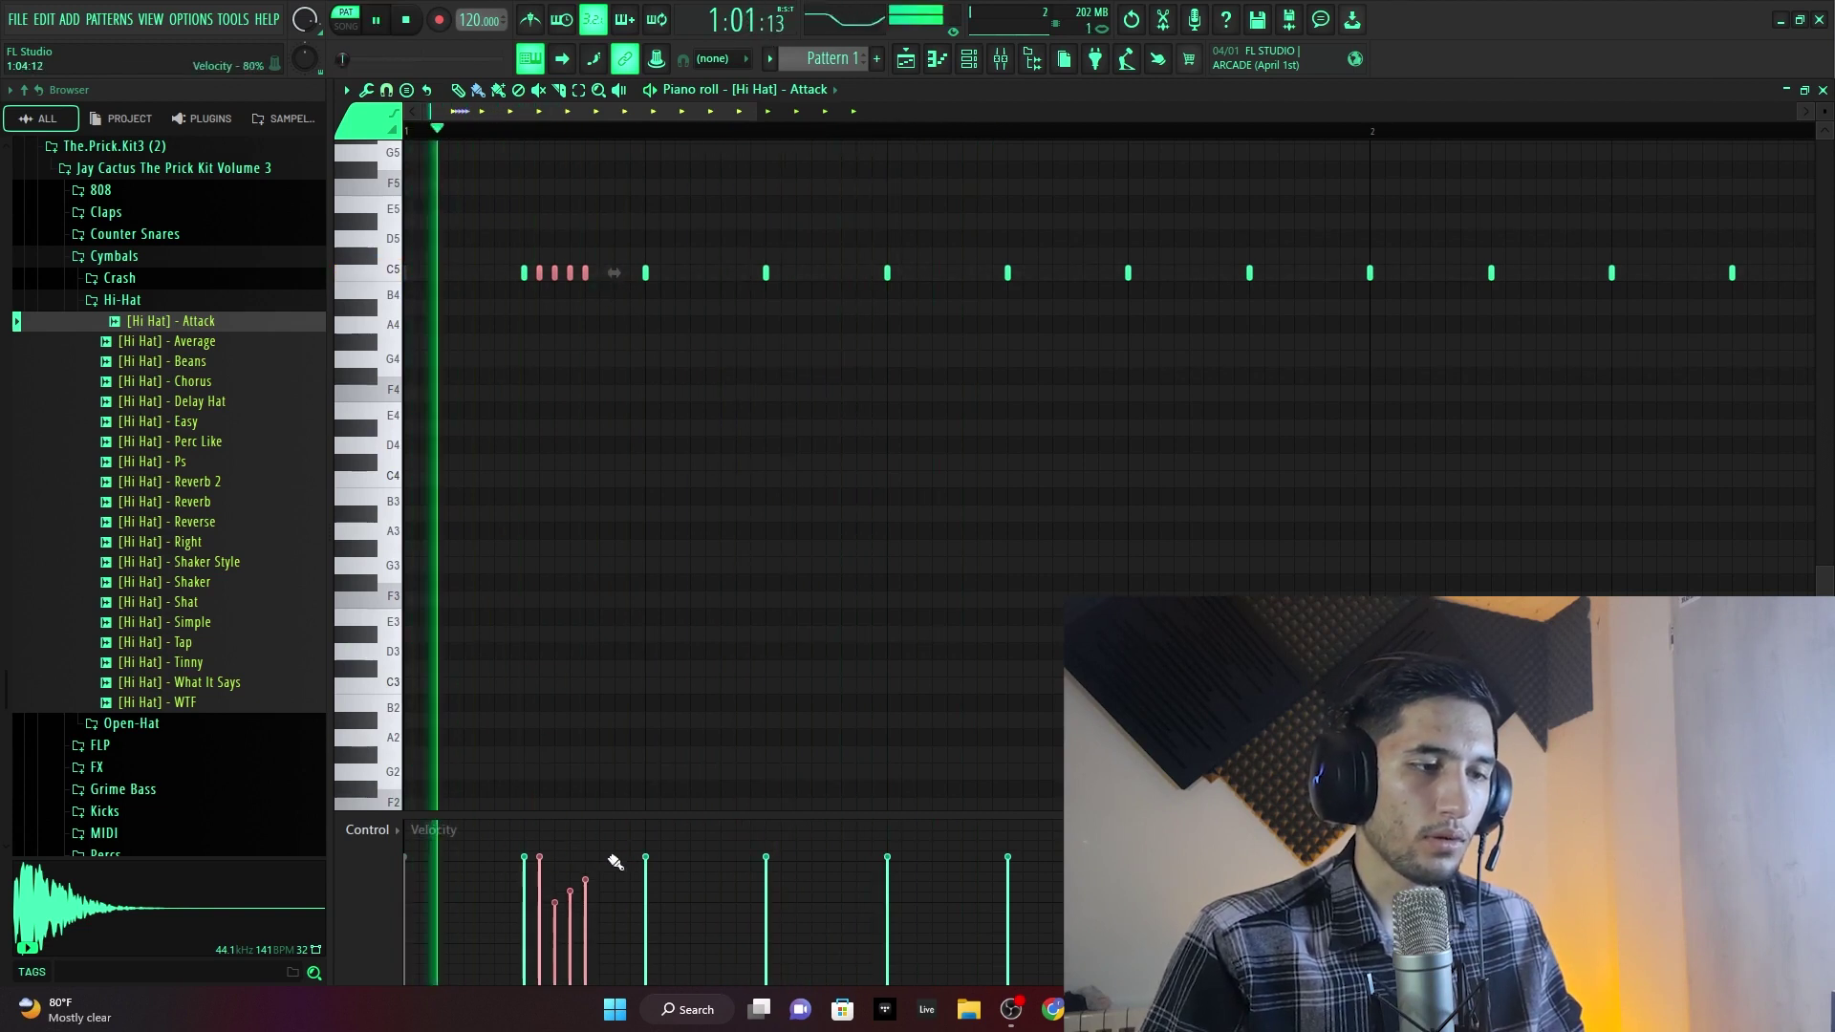
pyautogui.press('space')
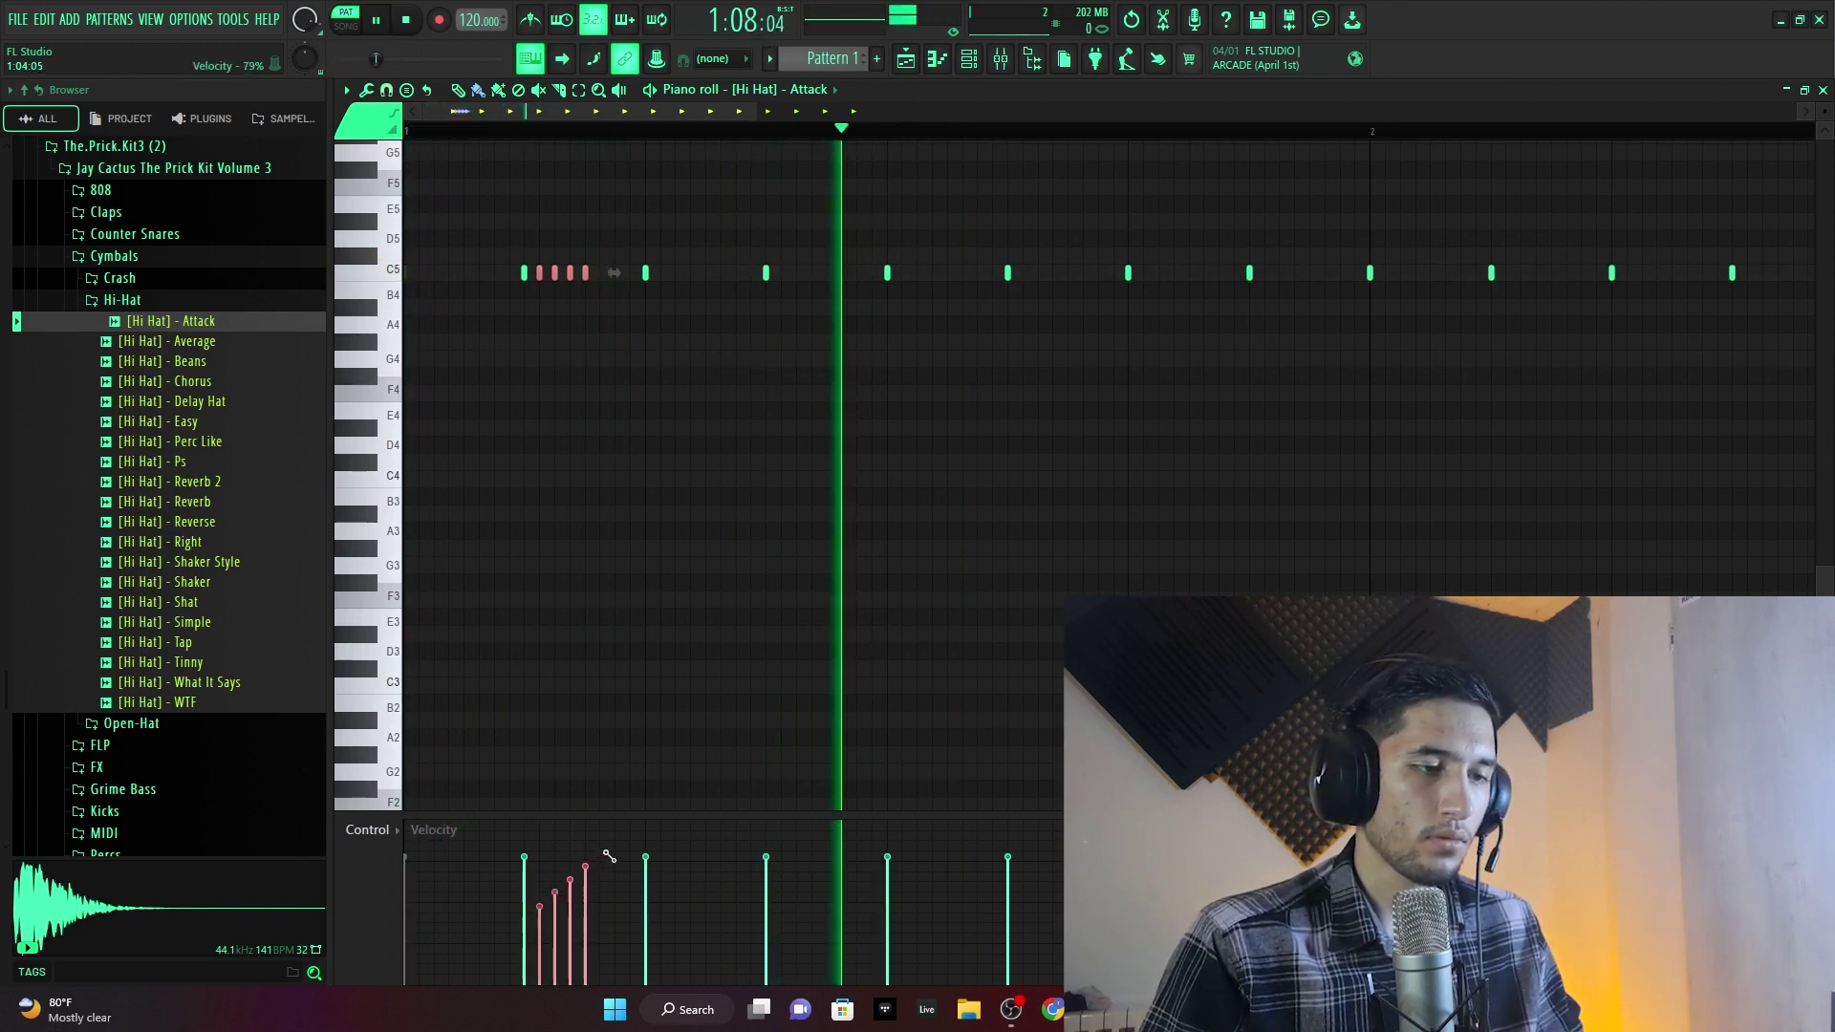
pyautogui.press('space')
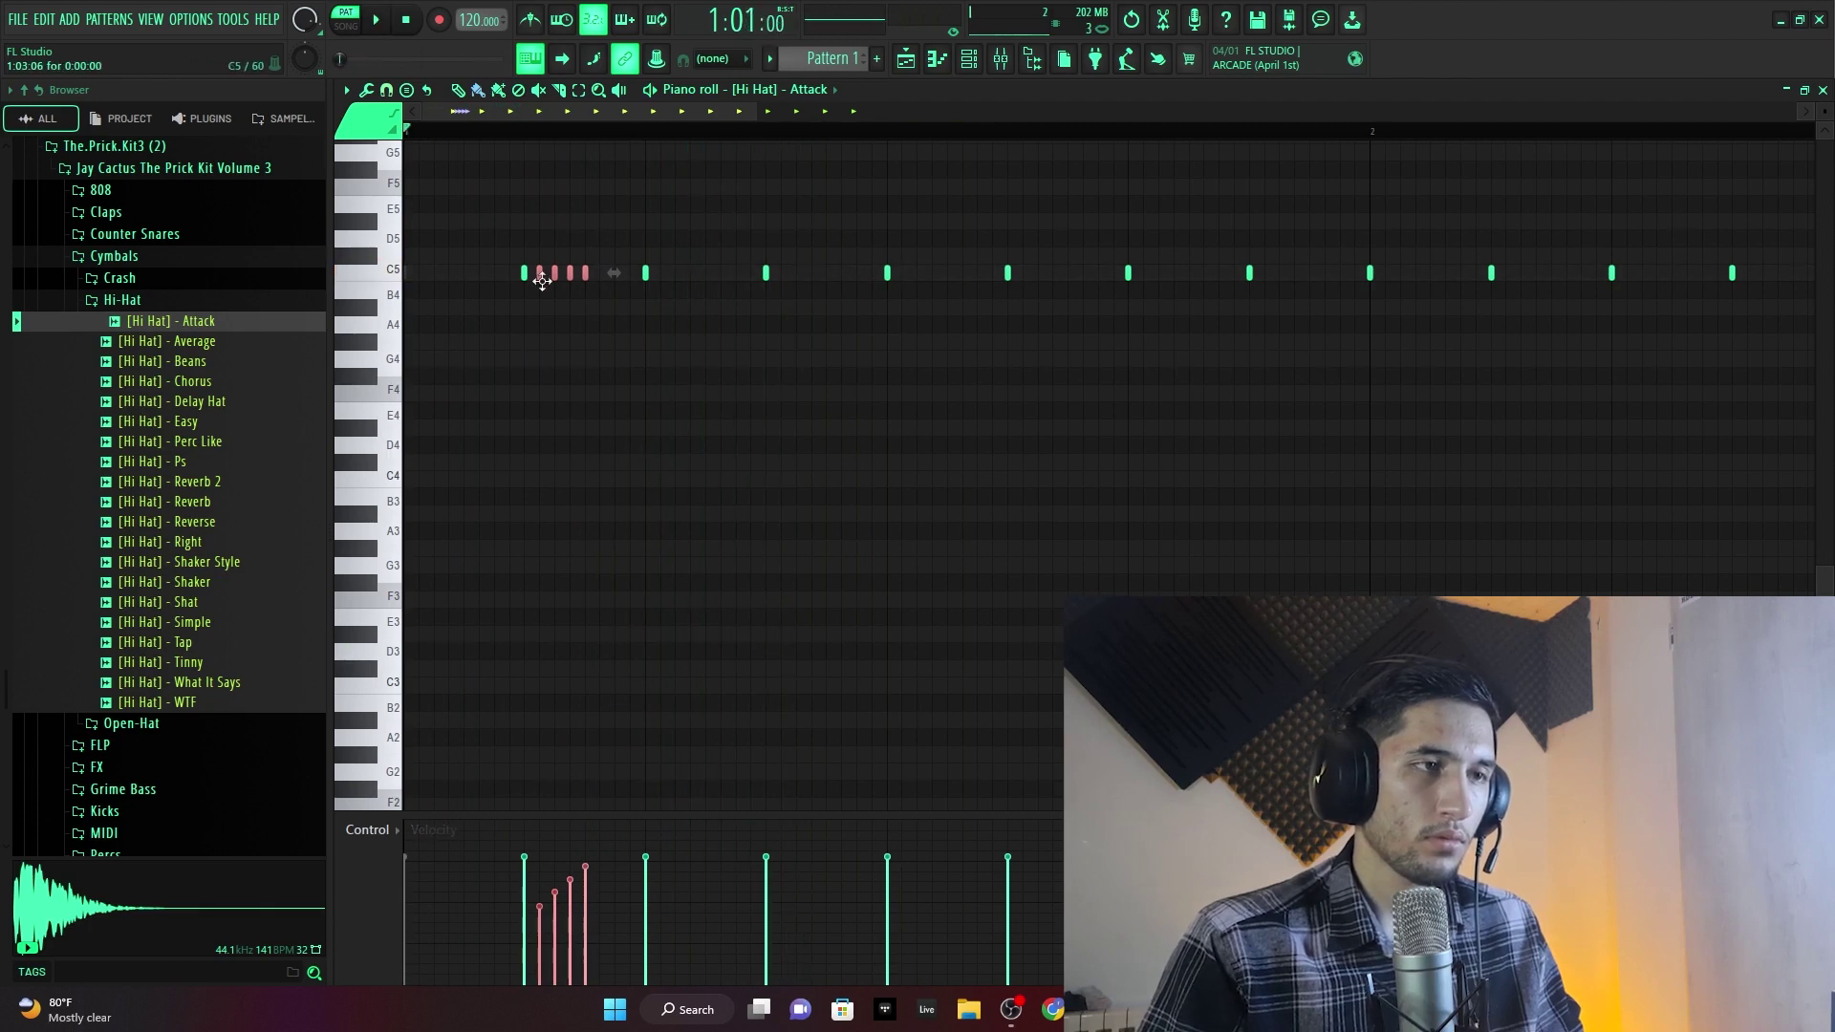
pyautogui.moveTo(593, 229); pyautogui.dragTo(481, 505)
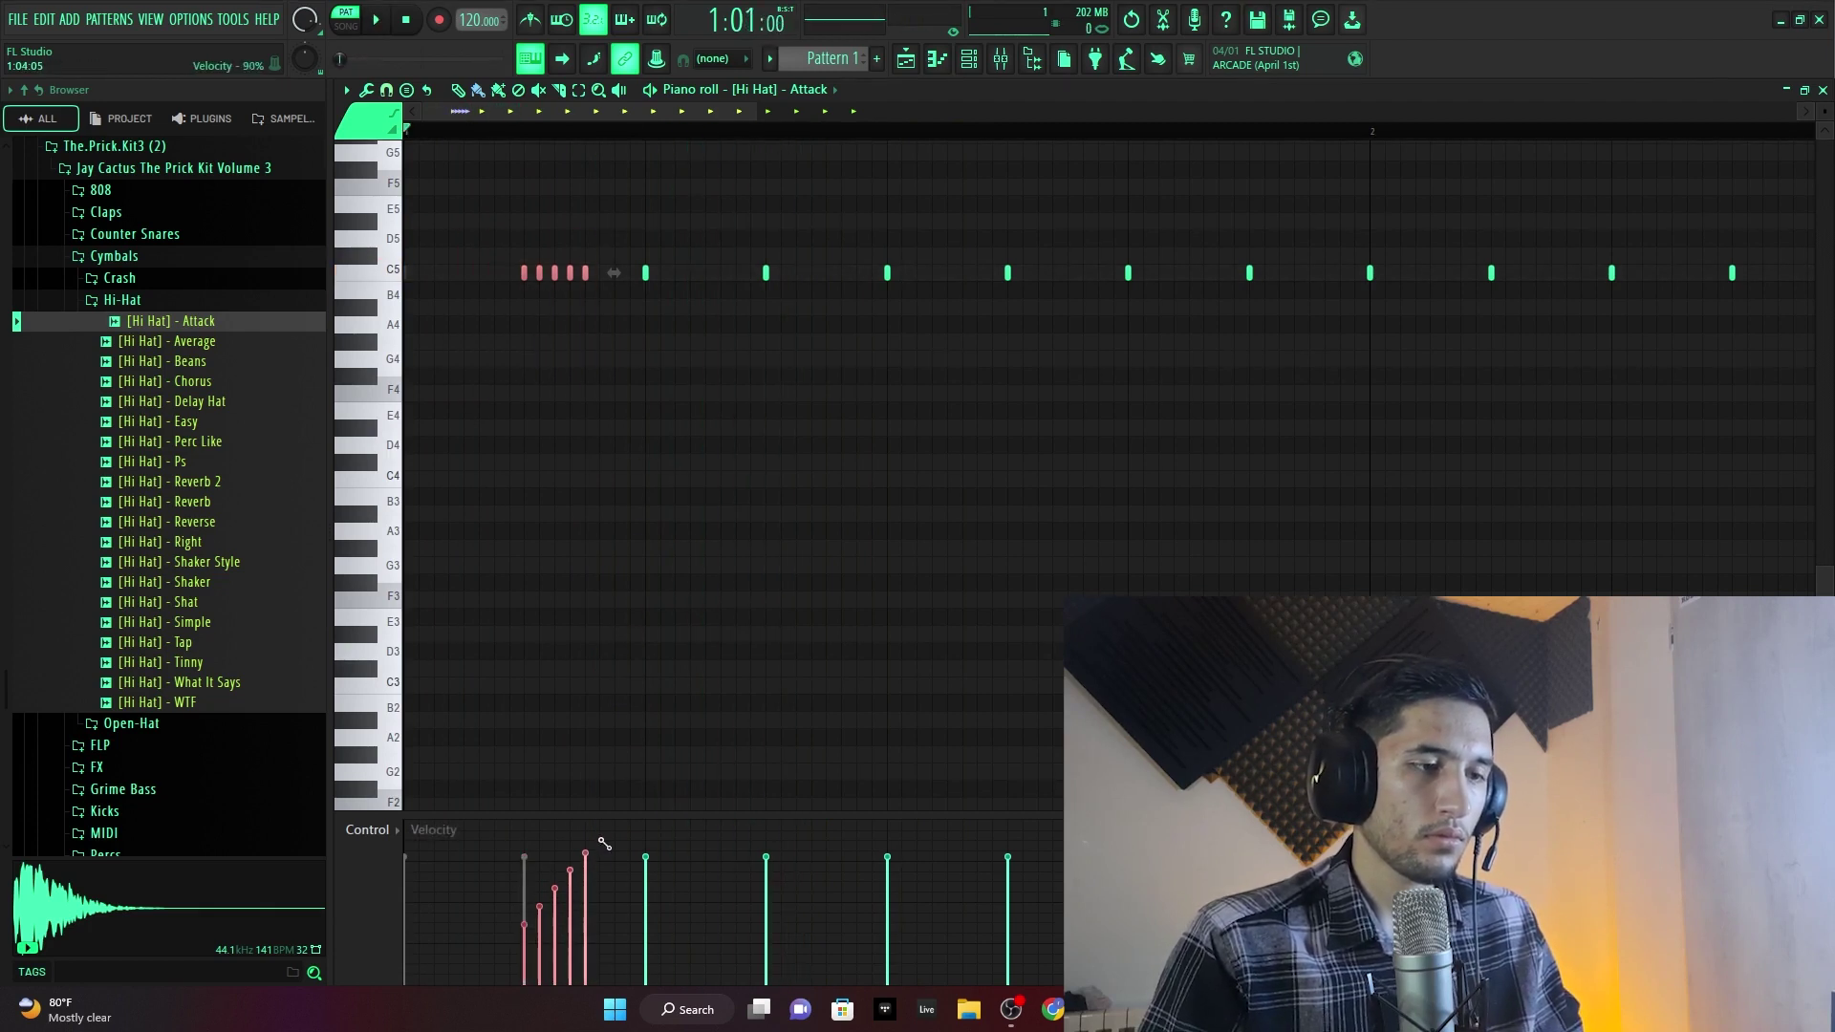
pyautogui.moveTo(604, 844); pyautogui.dragTo(602, 862)
pyautogui.press('space')
pyautogui.press('space')
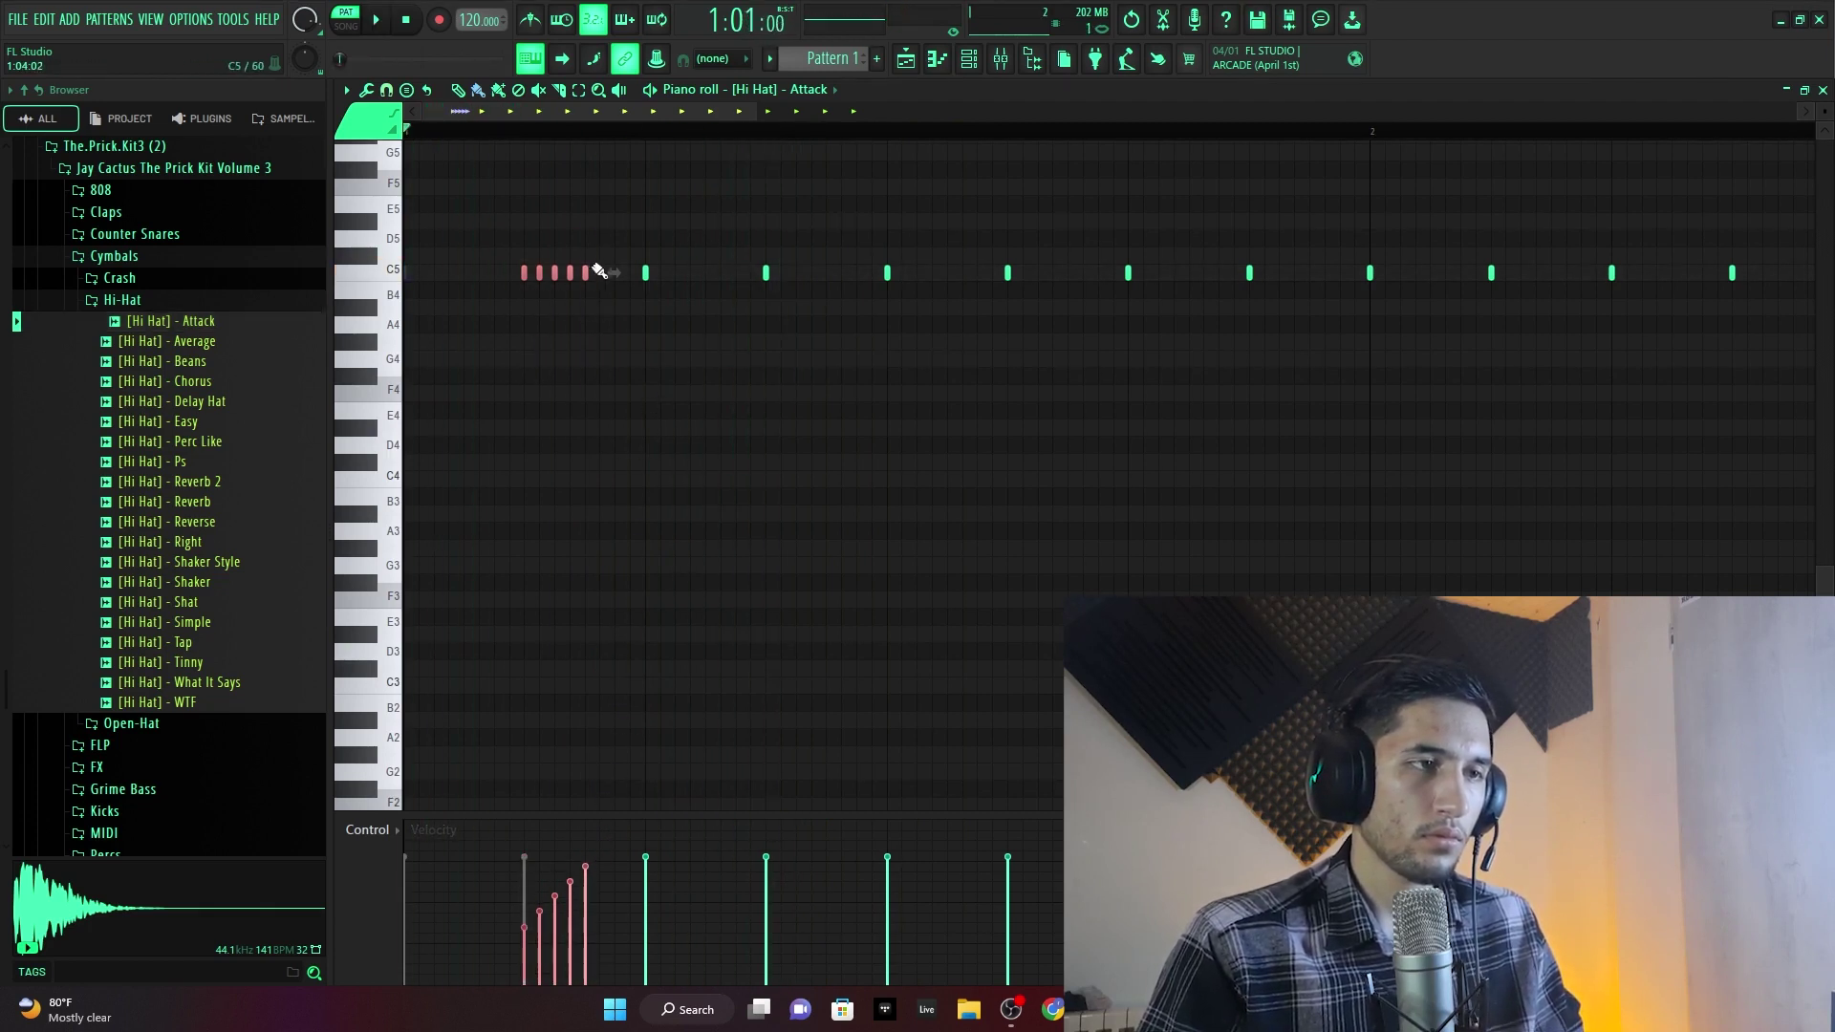
pyautogui.press('space')
pyautogui.press('space')
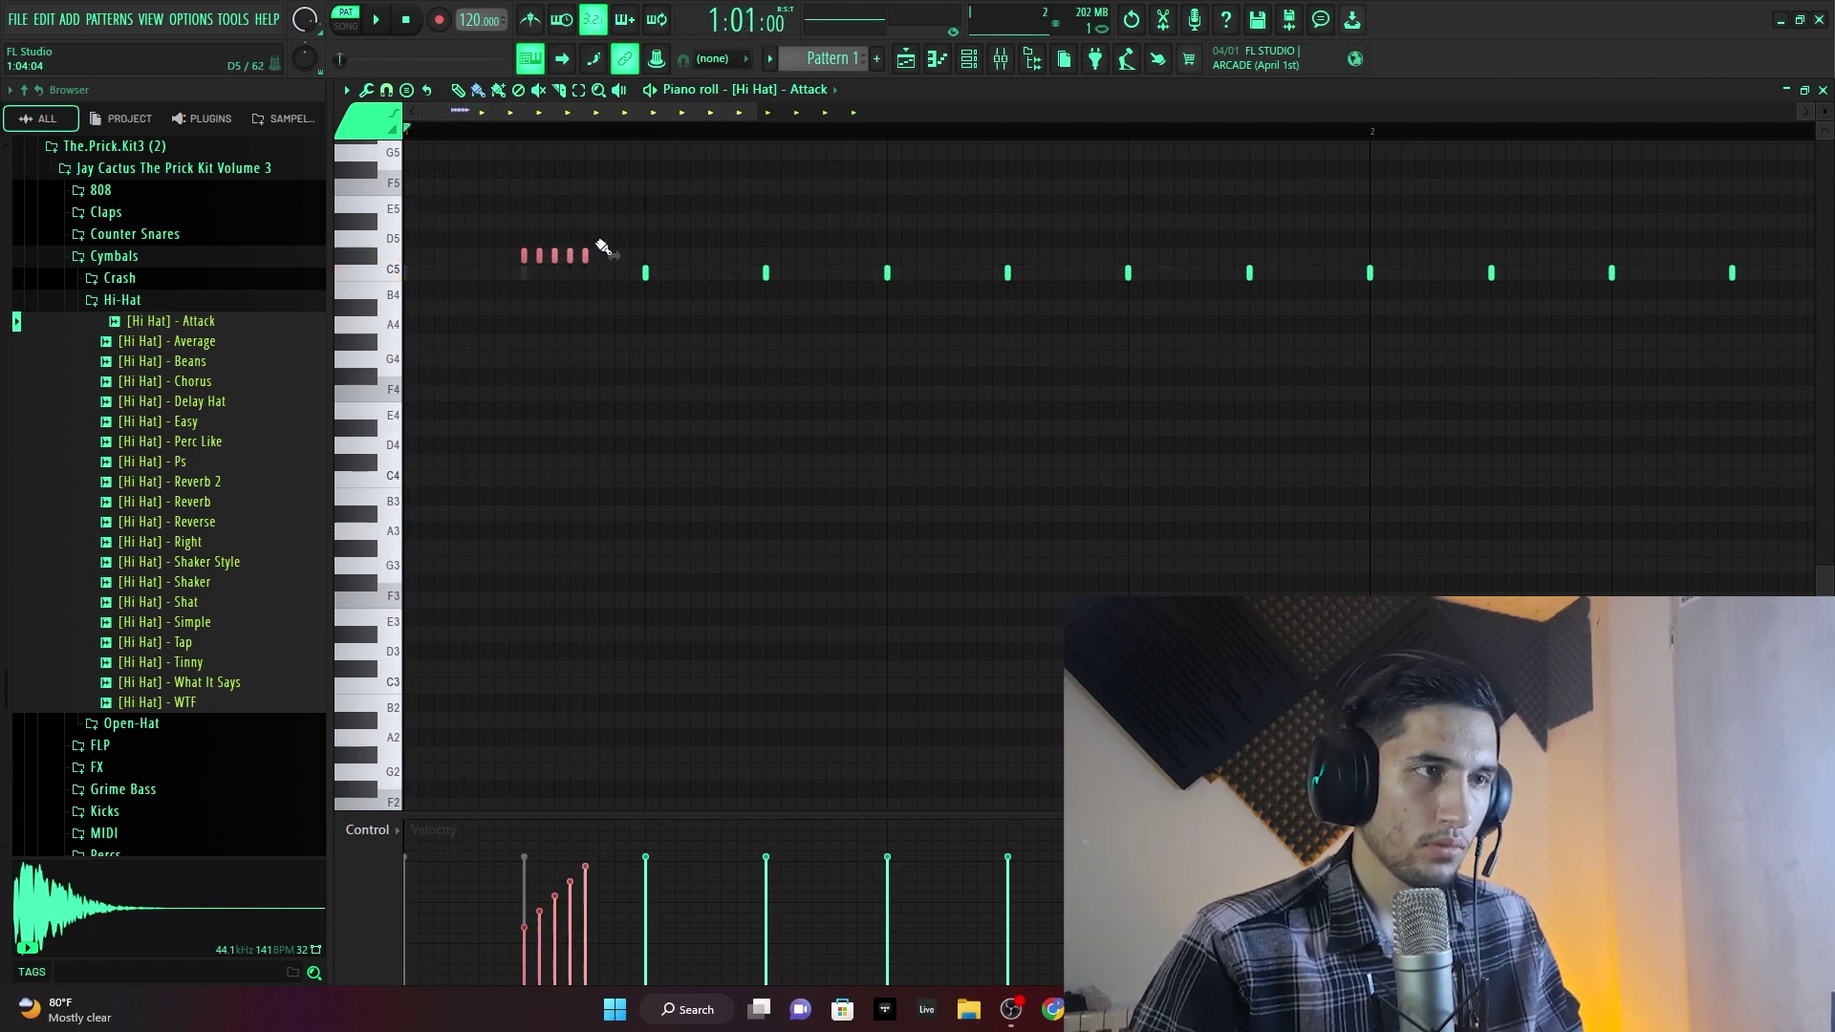
# - Transpose the five selected hi-hat roll notes up to G5, playing the pattern between changes
pyautogui.hotkey('shift', 'Up')
pyautogui.hotkey('shift', 'Up')
pyautogui.hotkey('shift', 'Up')
pyautogui.press('space')
pyautogui.press('space')
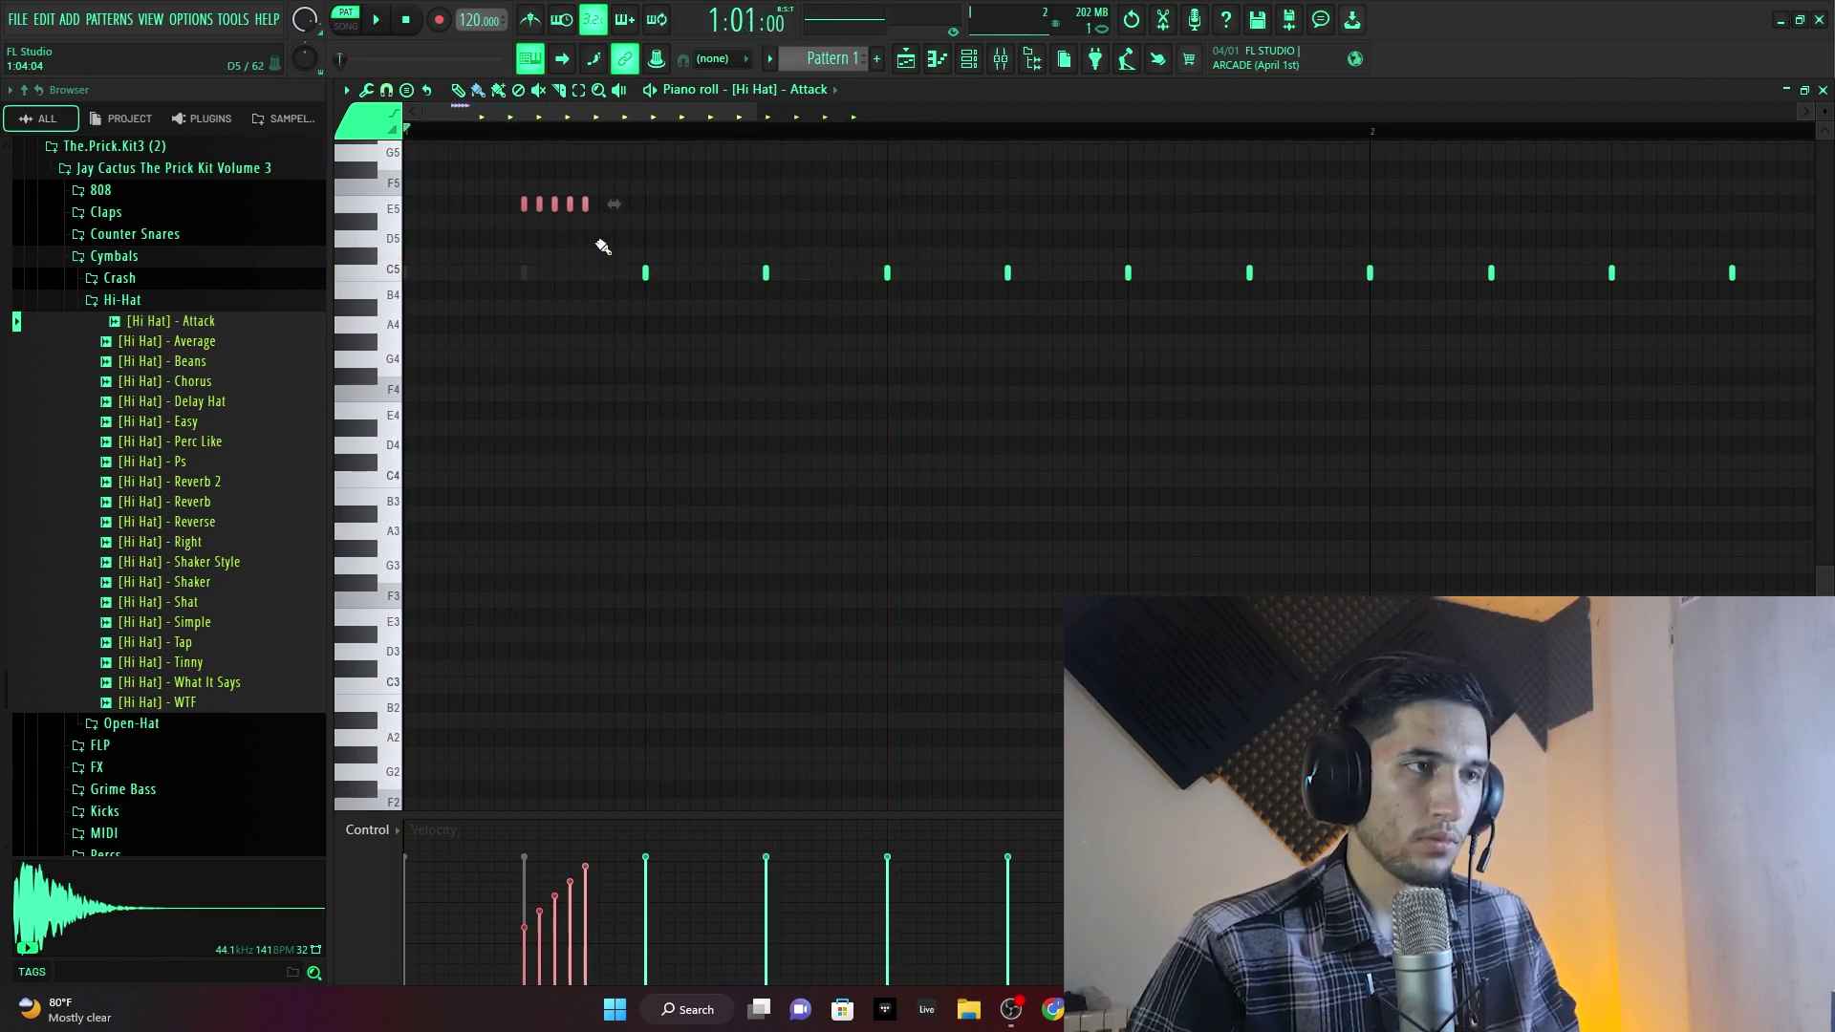
pyautogui.hotkey('shift', 'Down')
pyautogui.press('space')
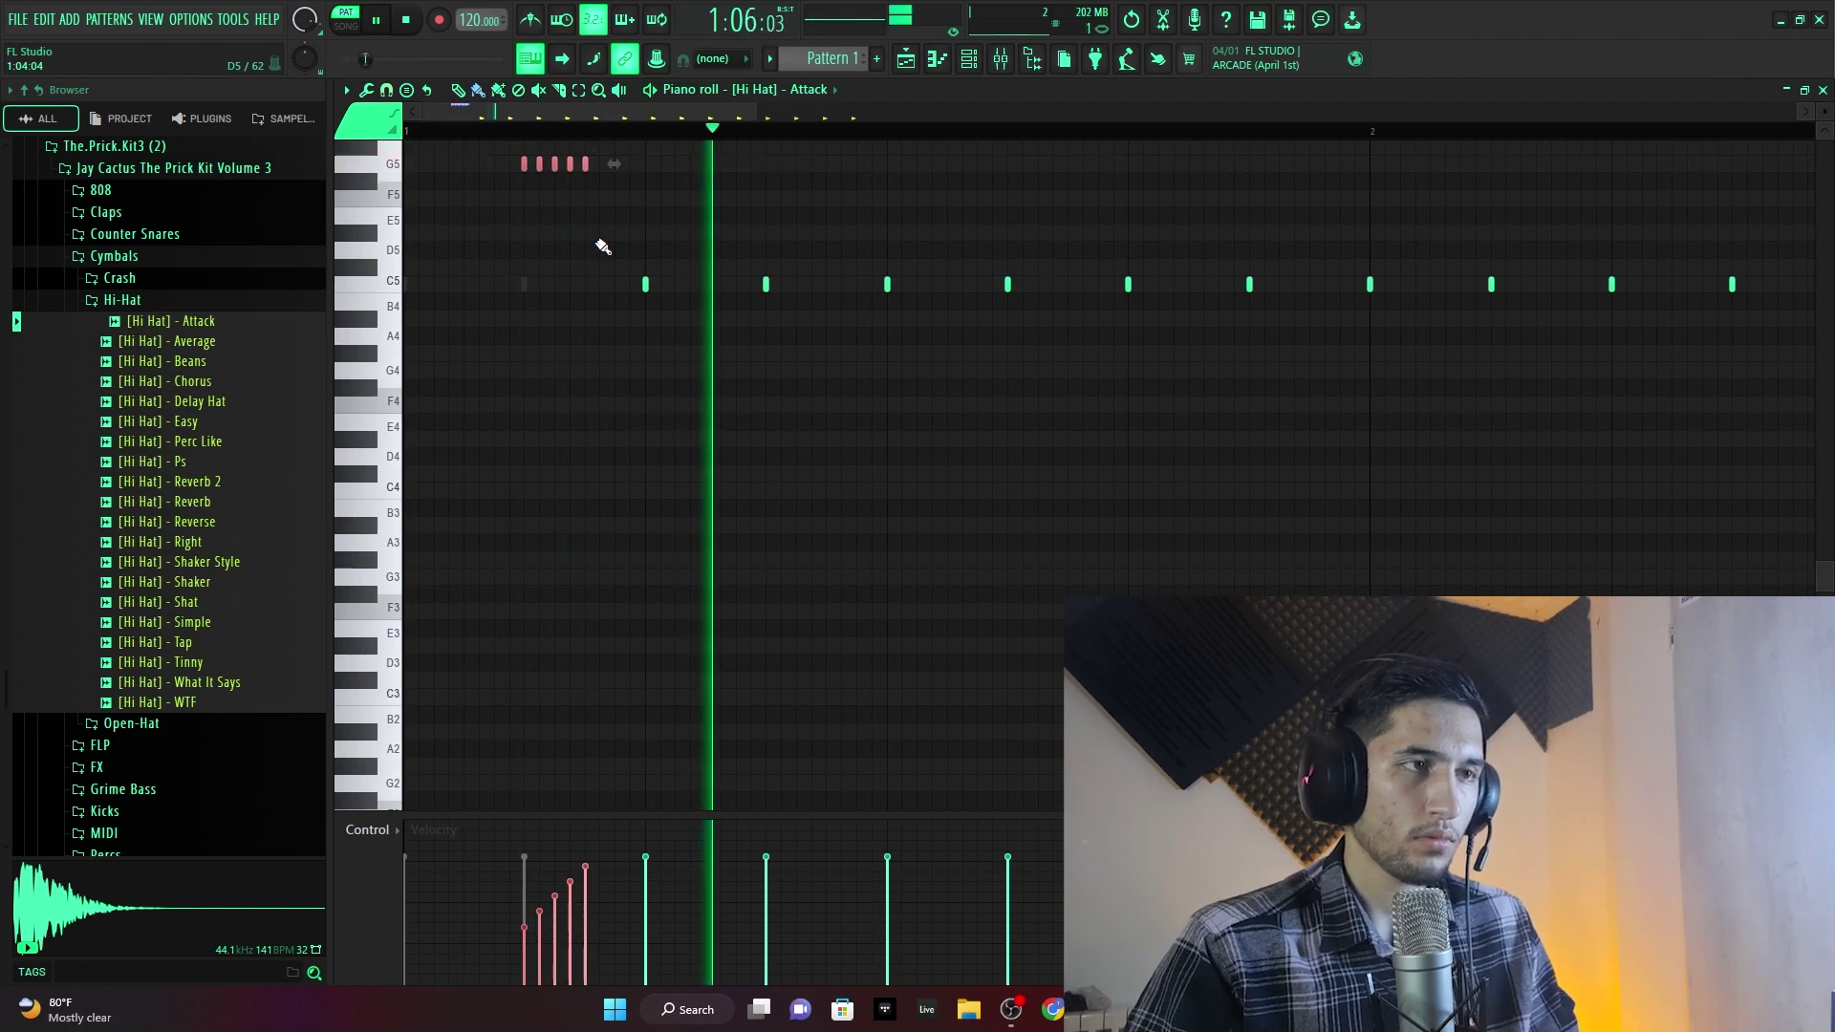
# - Transpose the five selected hi-hat roll notes down to D#5, playing the pattern between changes
pyautogui.press('space')
pyautogui.press('space')
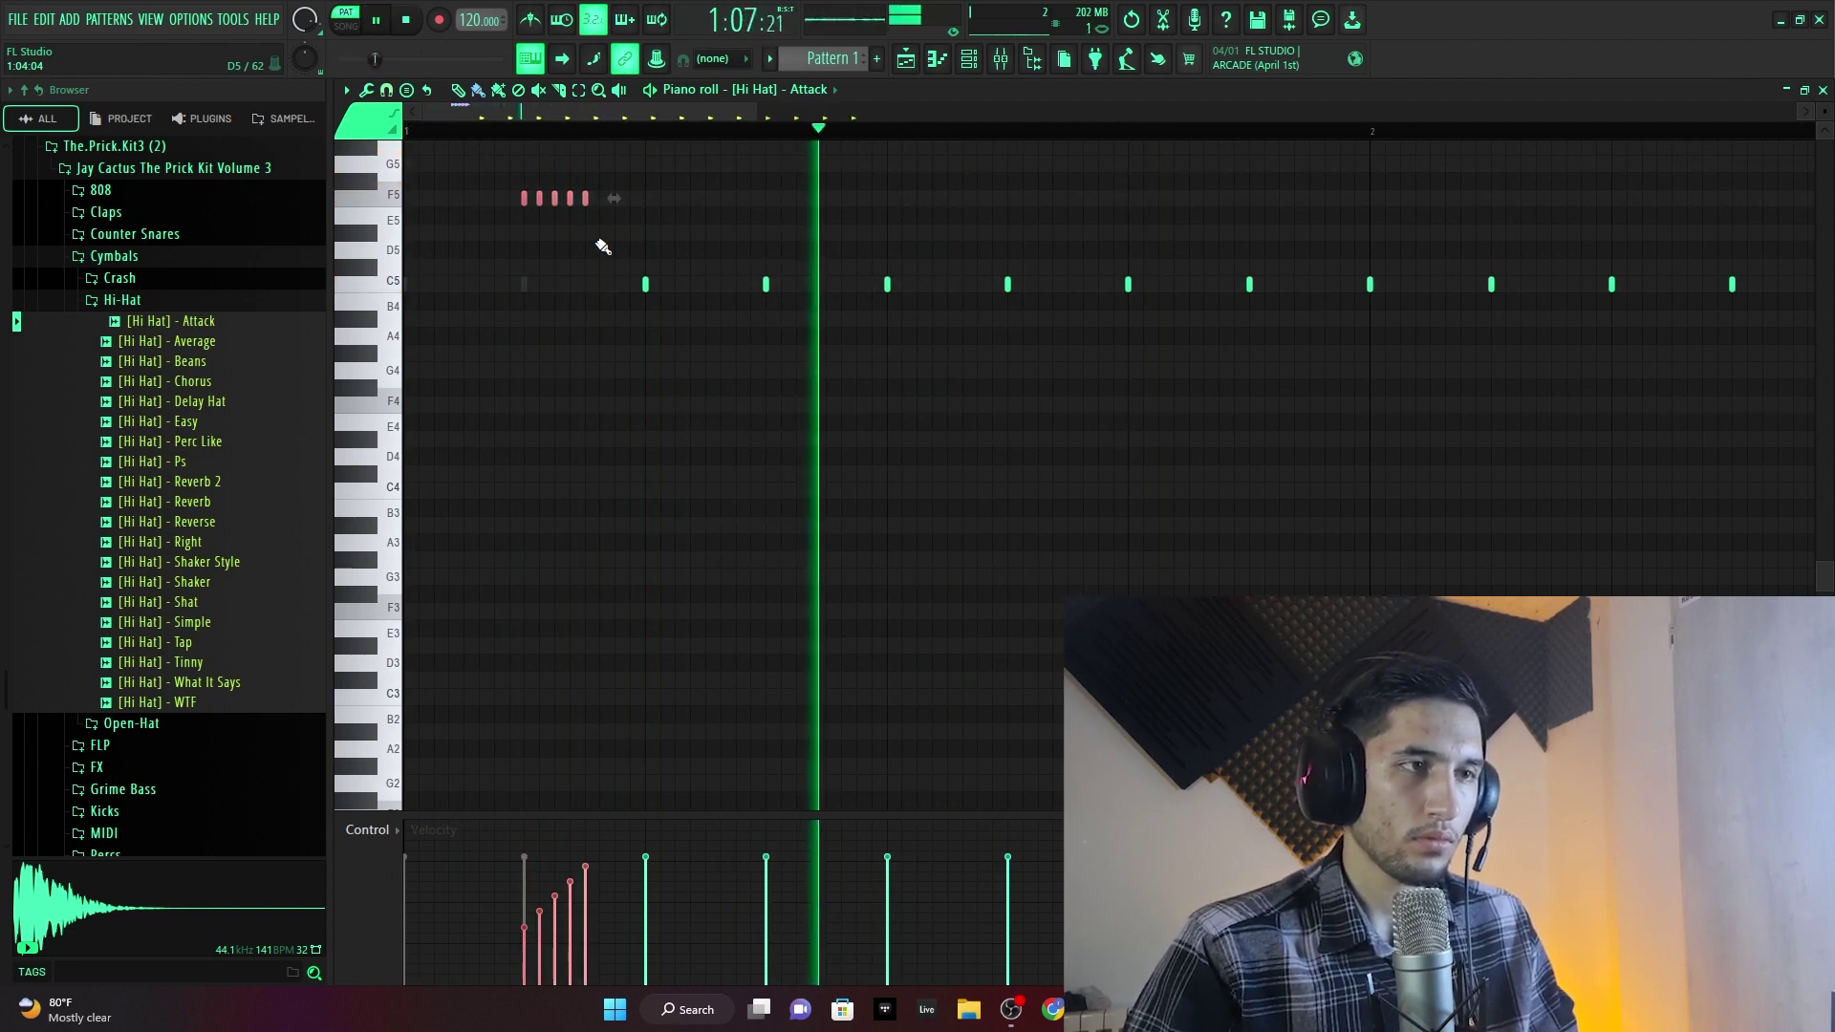
pyautogui.hotkey('shift', 'Down')
pyautogui.press('space')
pyautogui.press('space')
pyautogui.hotkey('shift', 'Down')
pyautogui.press('space')
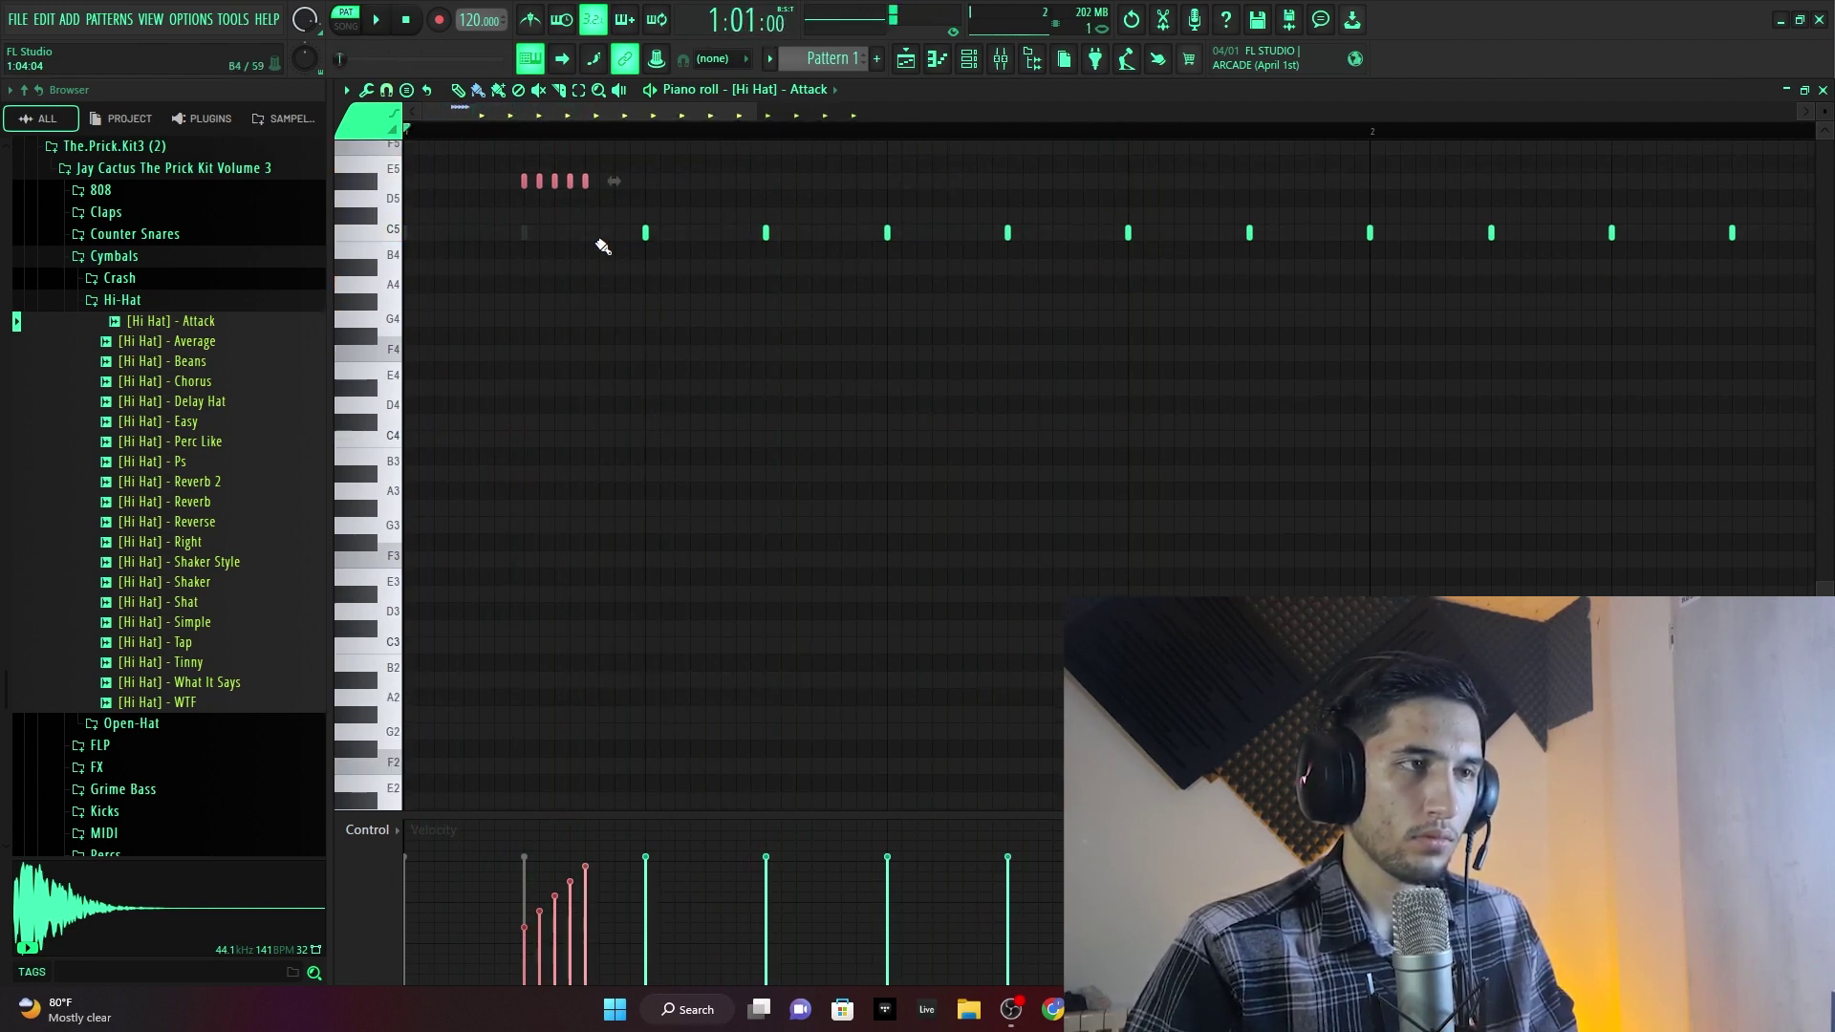
pyautogui.press('space')
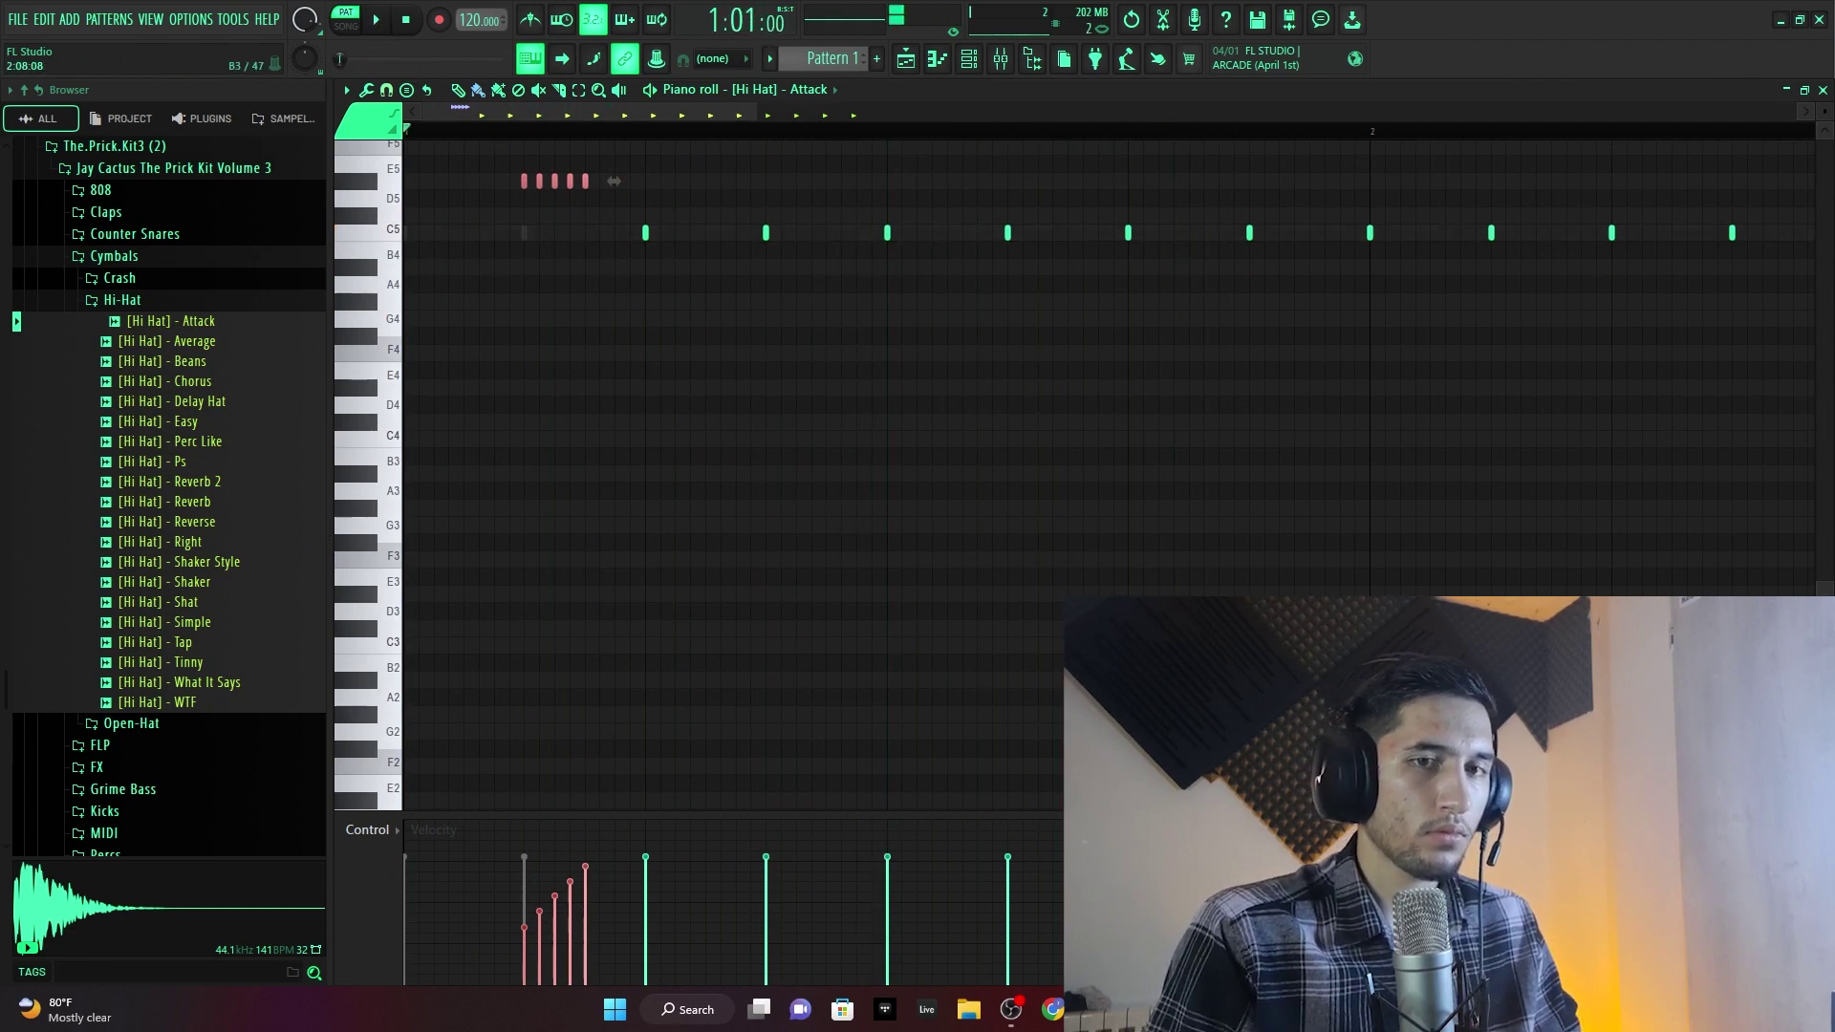
pyautogui.moveTo(1826, 616); pyautogui.dragTo(1825, 584)
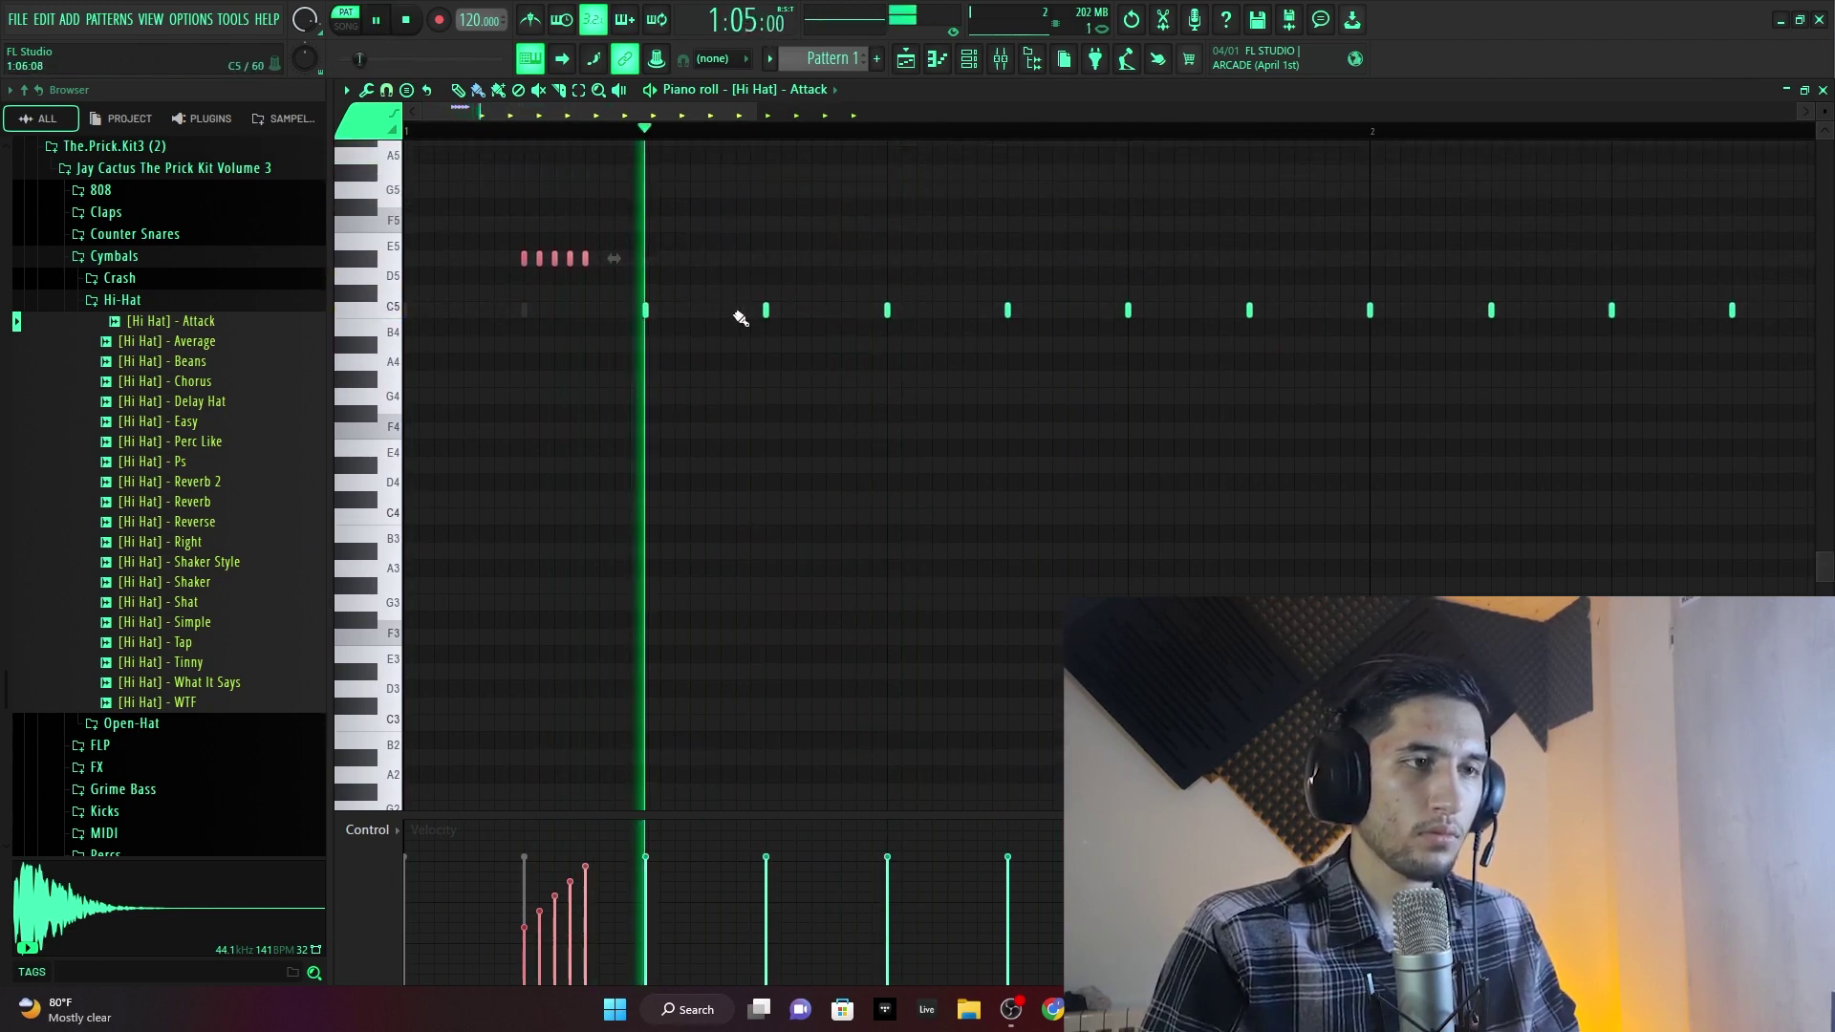
pyautogui.press('space')
pyautogui.press('space')
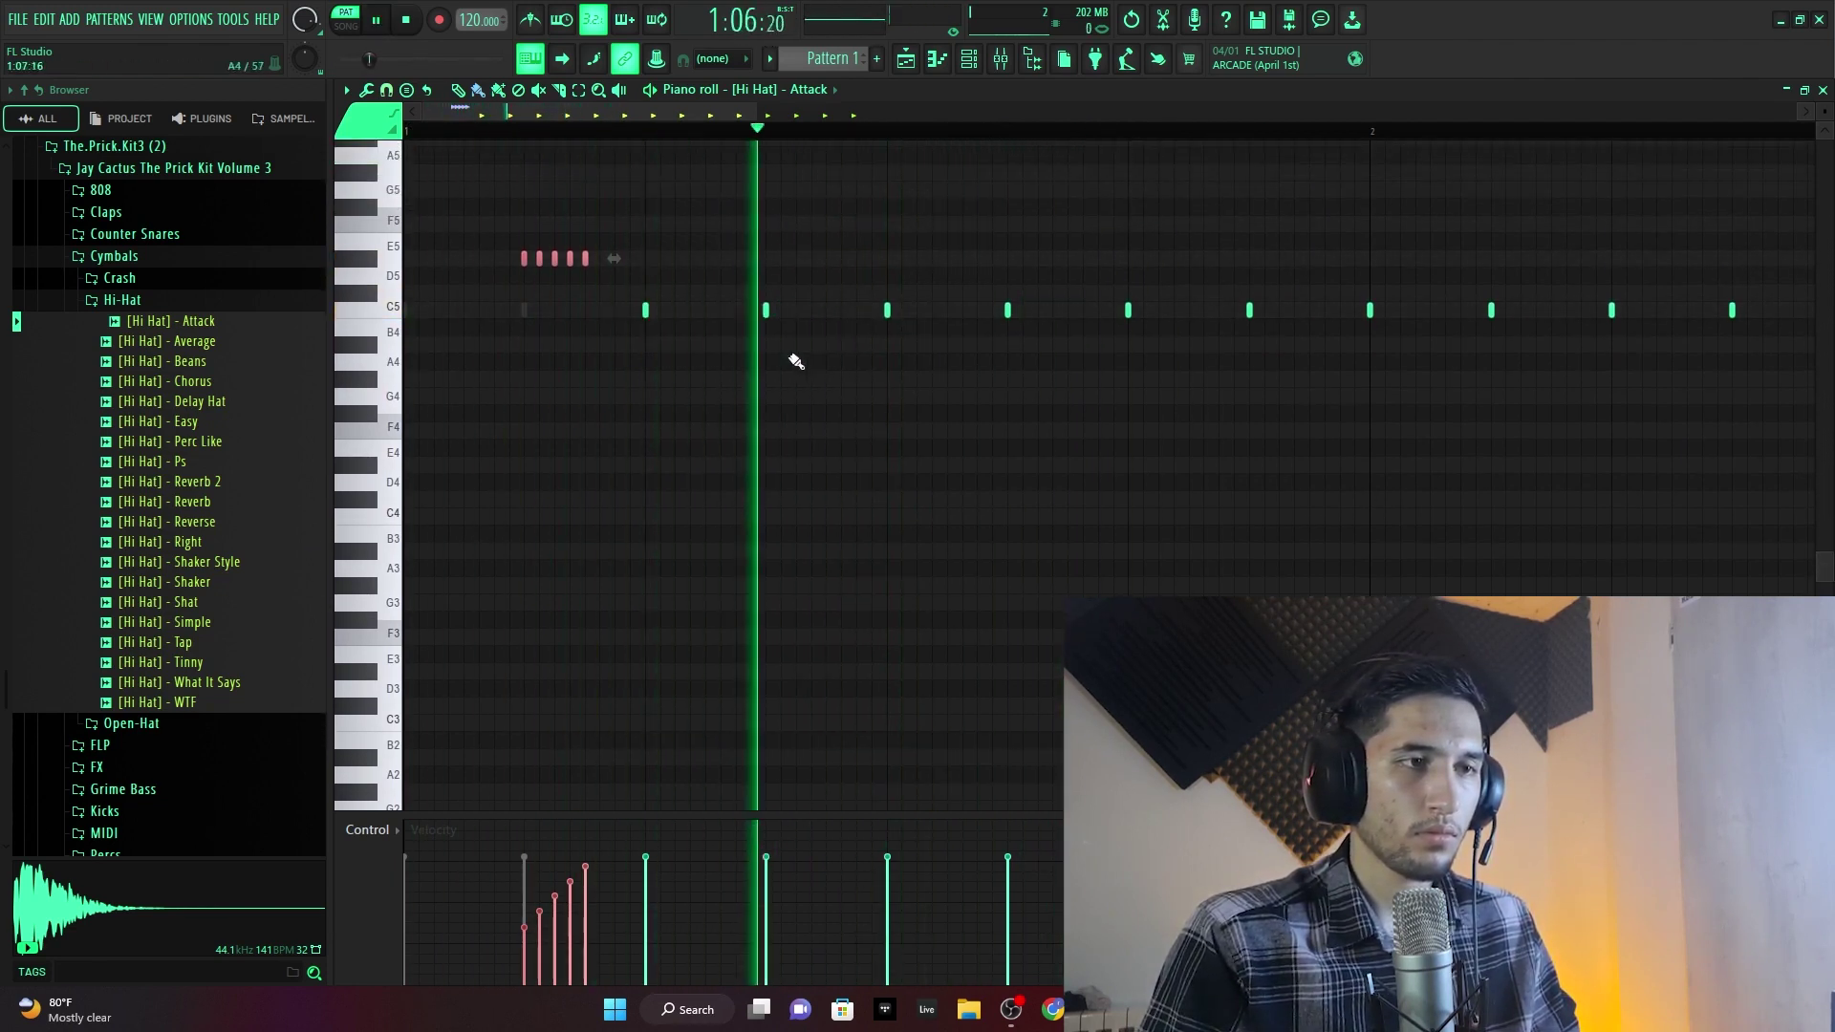
pyautogui.press('space')
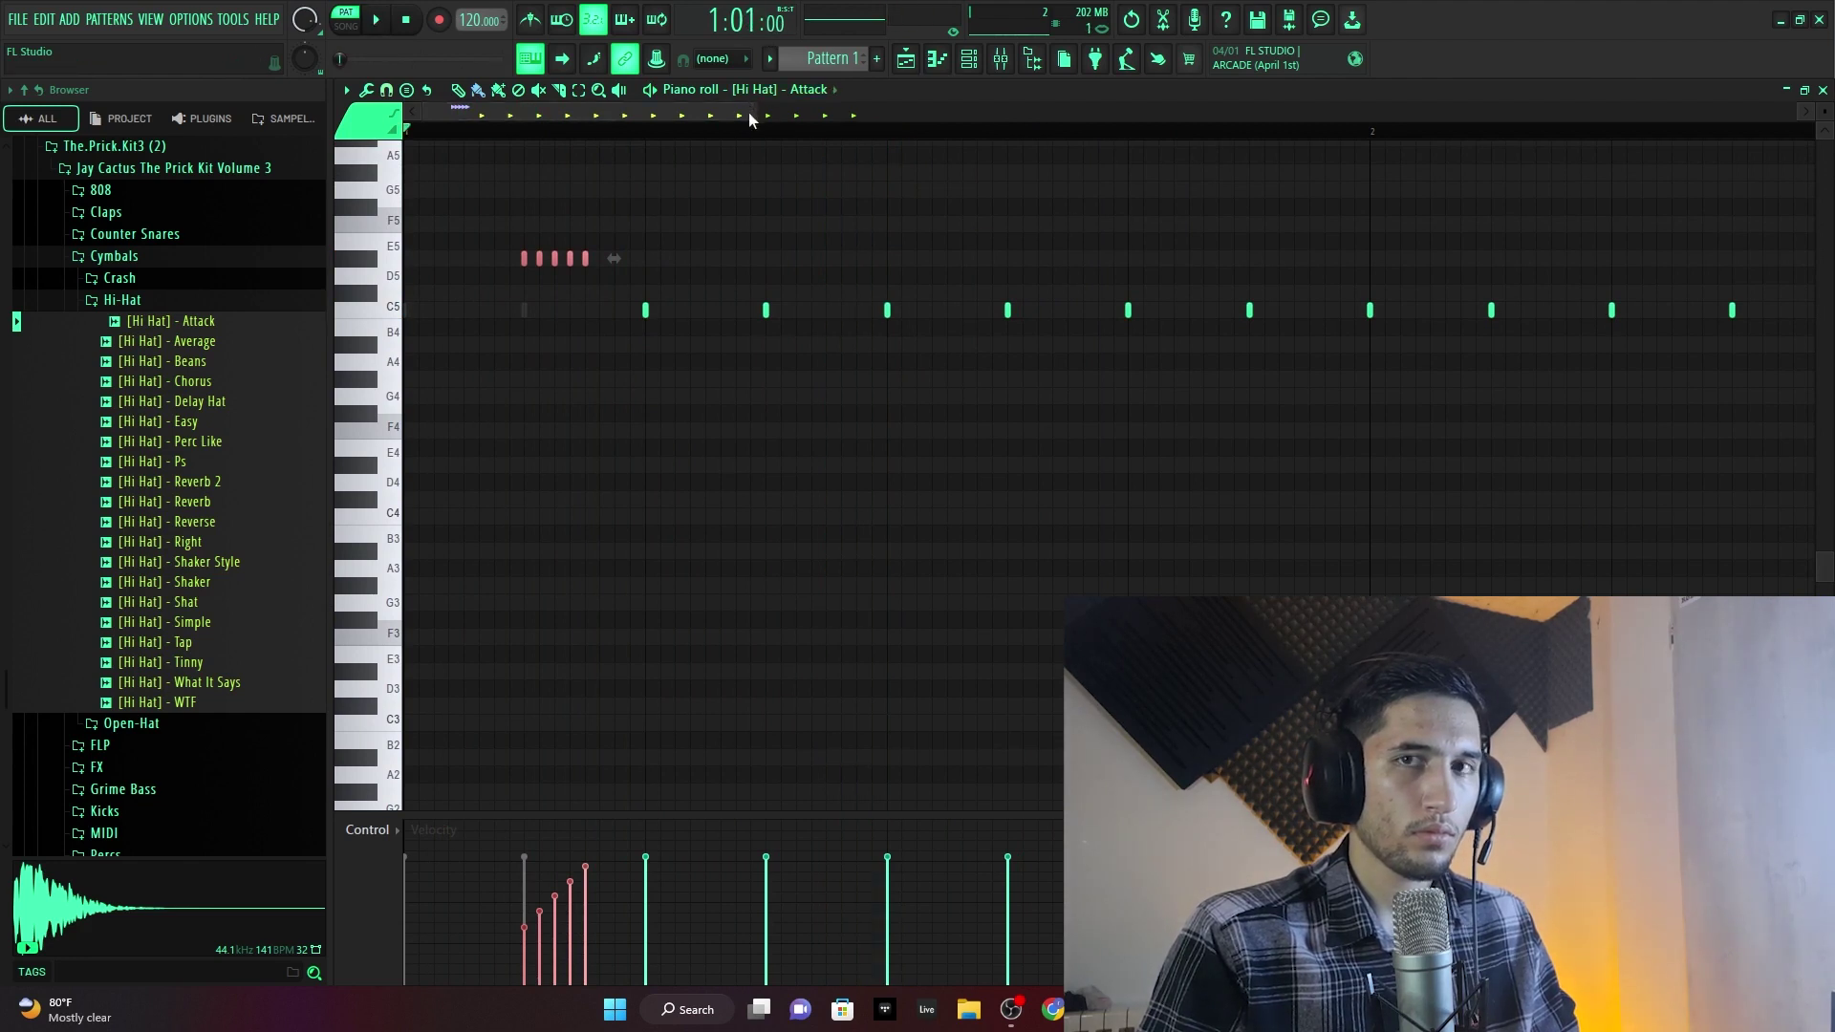
# - Draw four short C5 hi-hat notes directly before the note on beat 3 of bar 1 and play the pattern
pyautogui.moveTo(753, 113); pyautogui.dragTo(1040, 113)
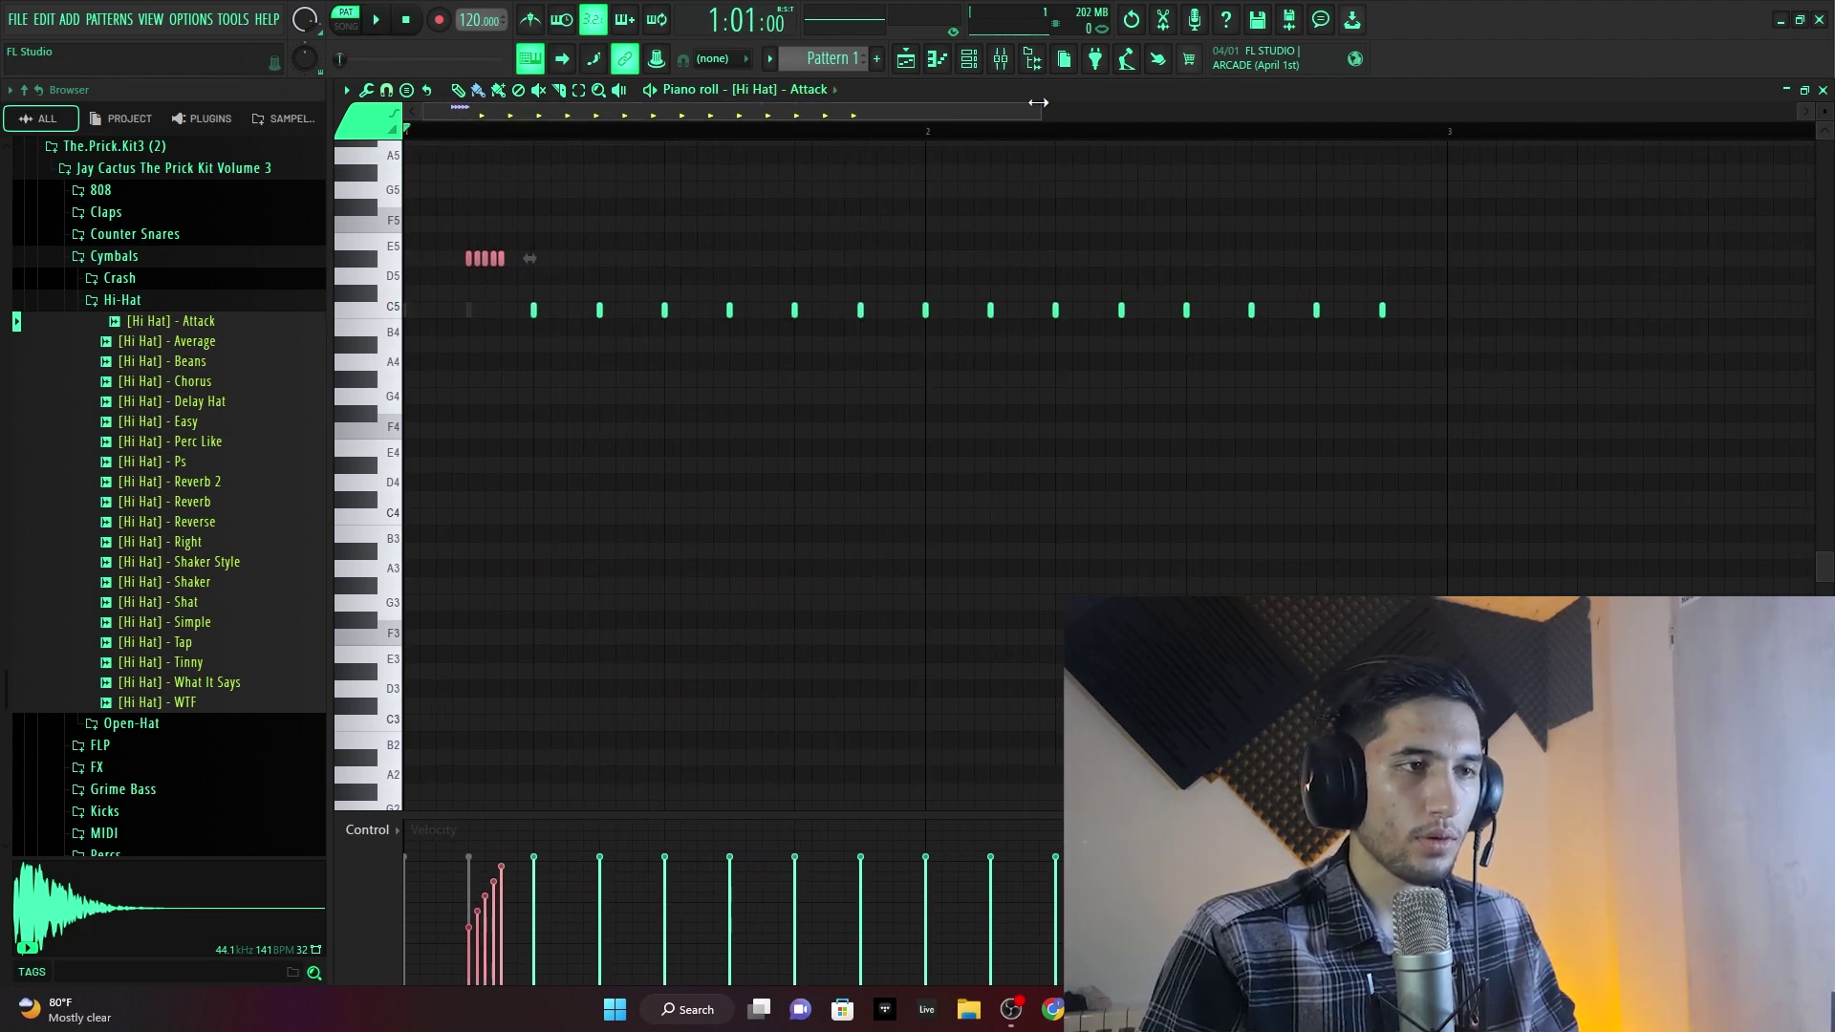
pyautogui.press('space')
pyautogui.press('space')
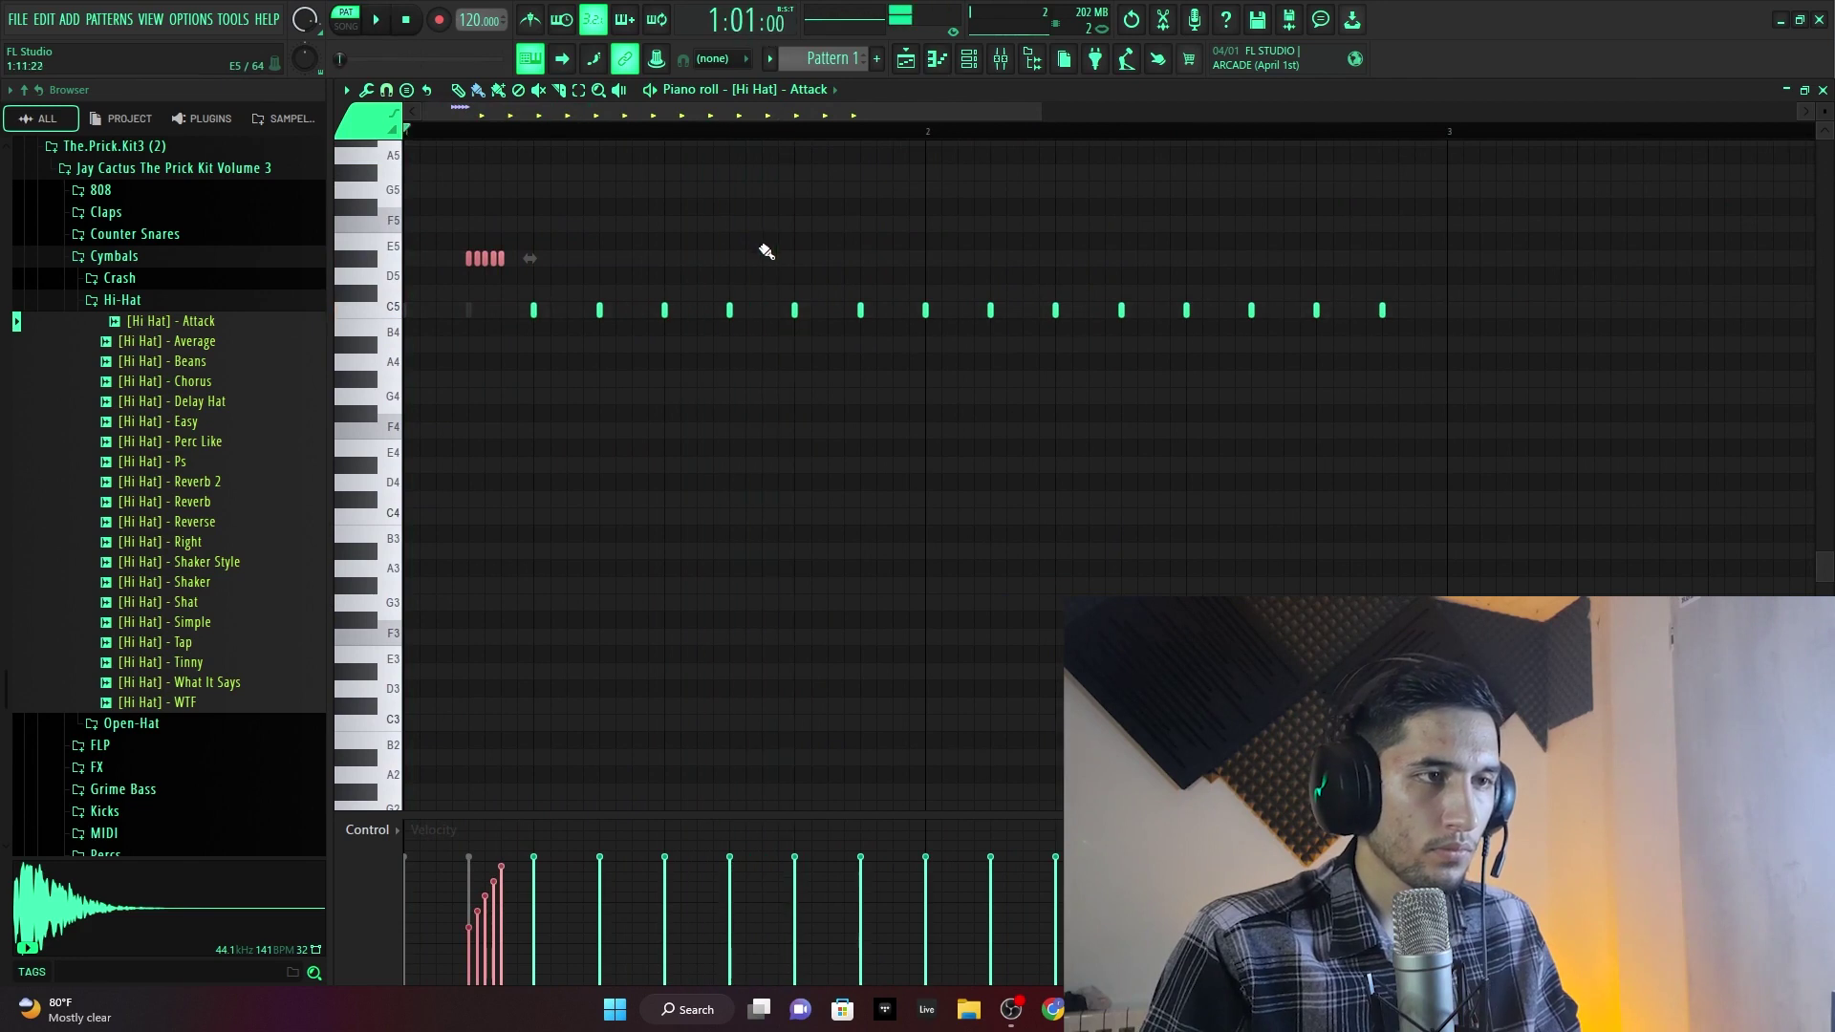
pyautogui.press('space')
pyautogui.press('space')
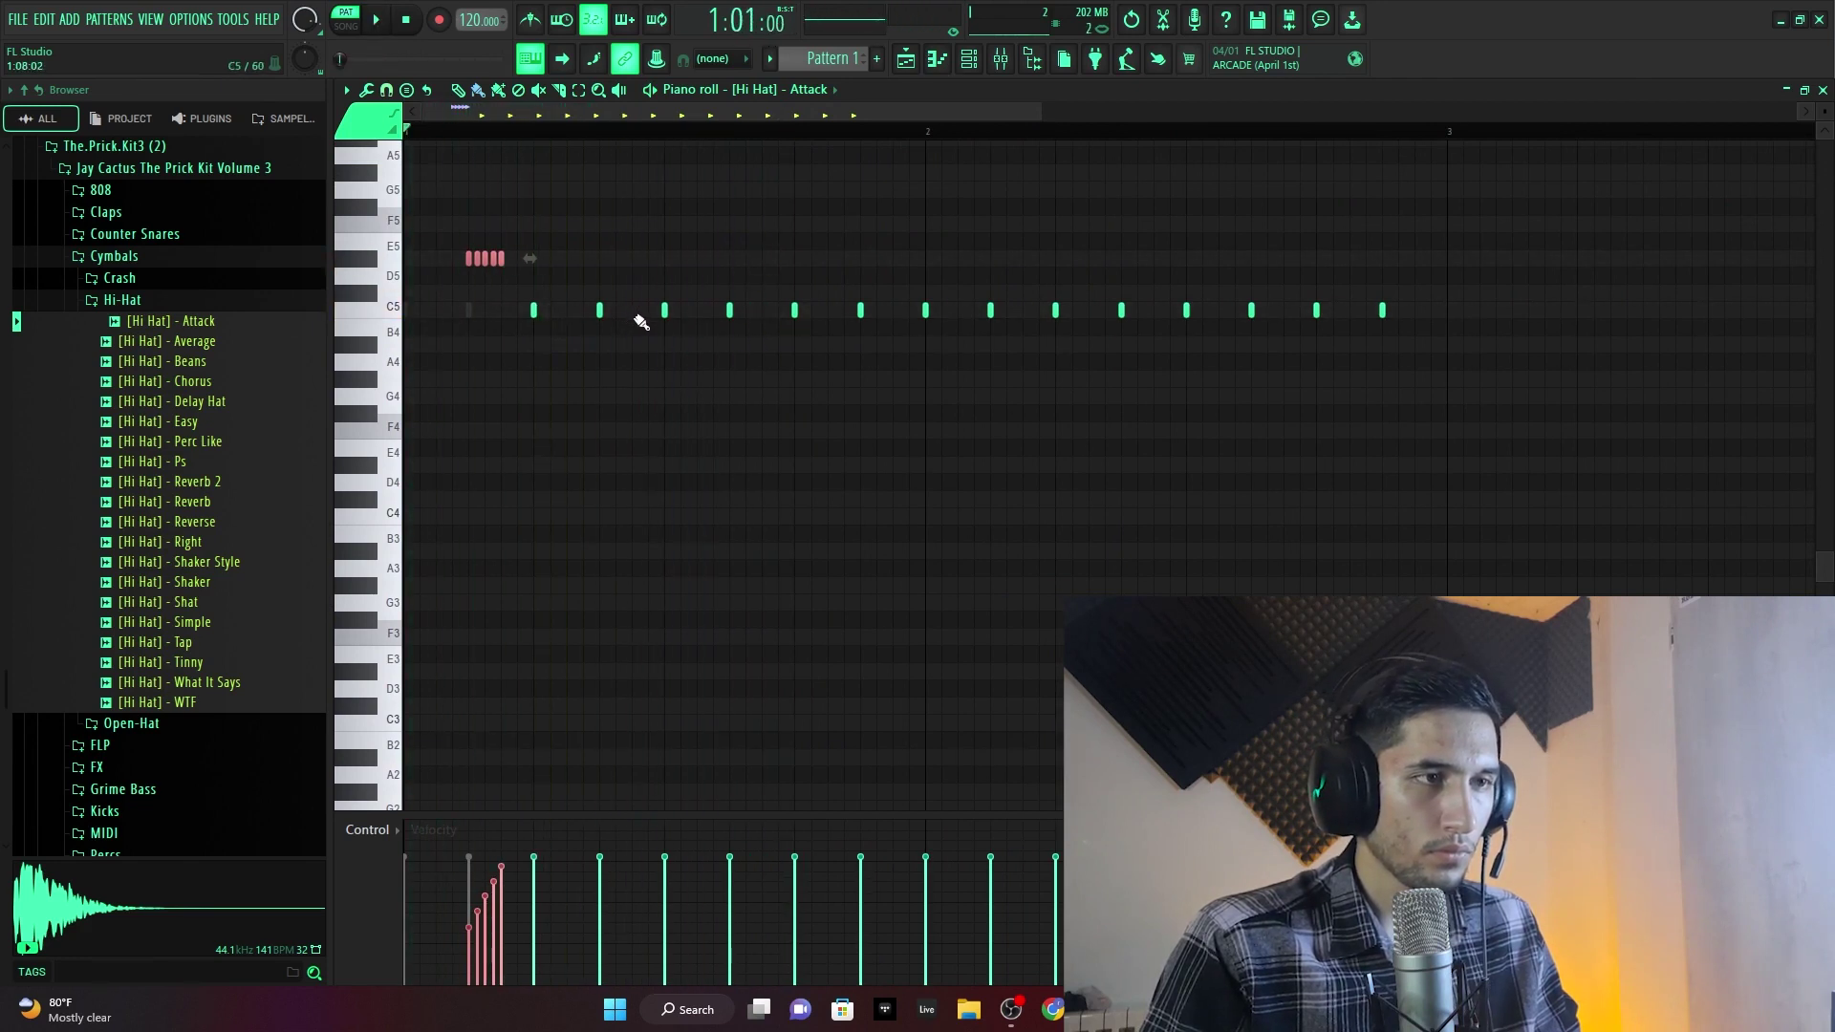
pyautogui.click(641, 315)
pyautogui.press('space')
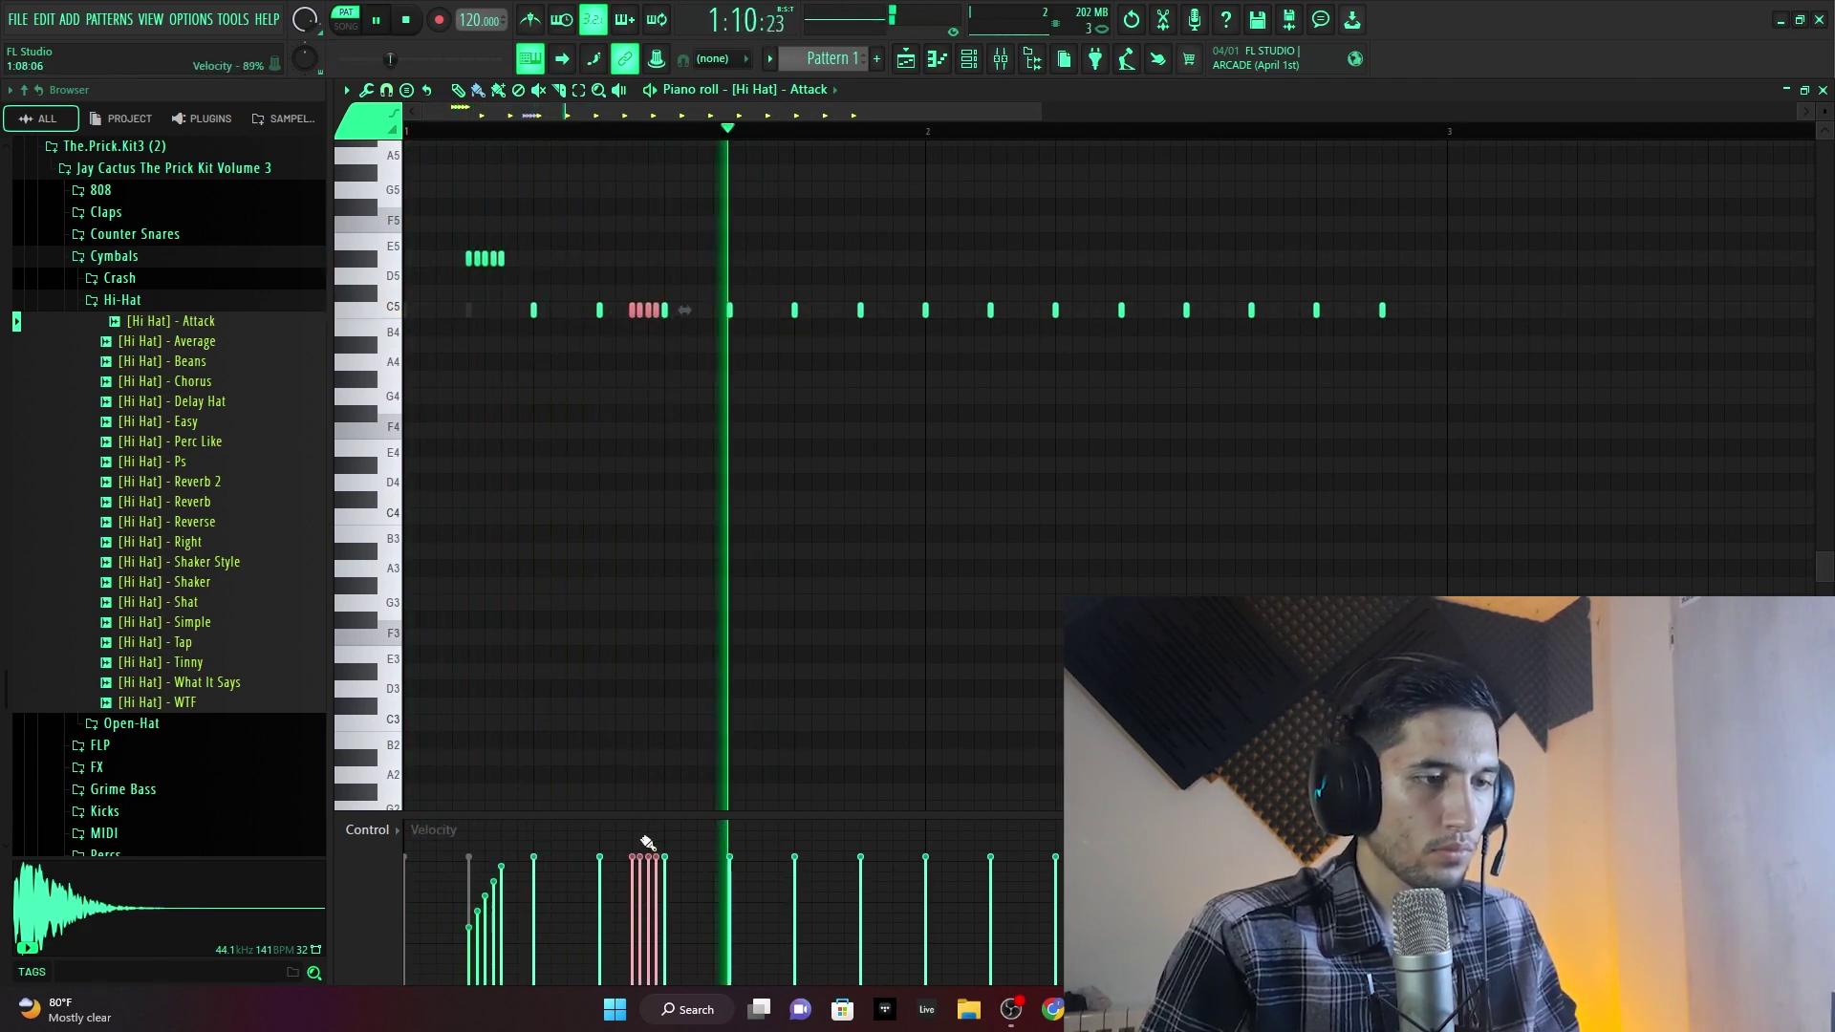
# - Lower the velocities of the four selected C5 roll notes to one even, reduced level and play the result
pyautogui.moveTo(636, 906); pyautogui.dragTo(666, 863)
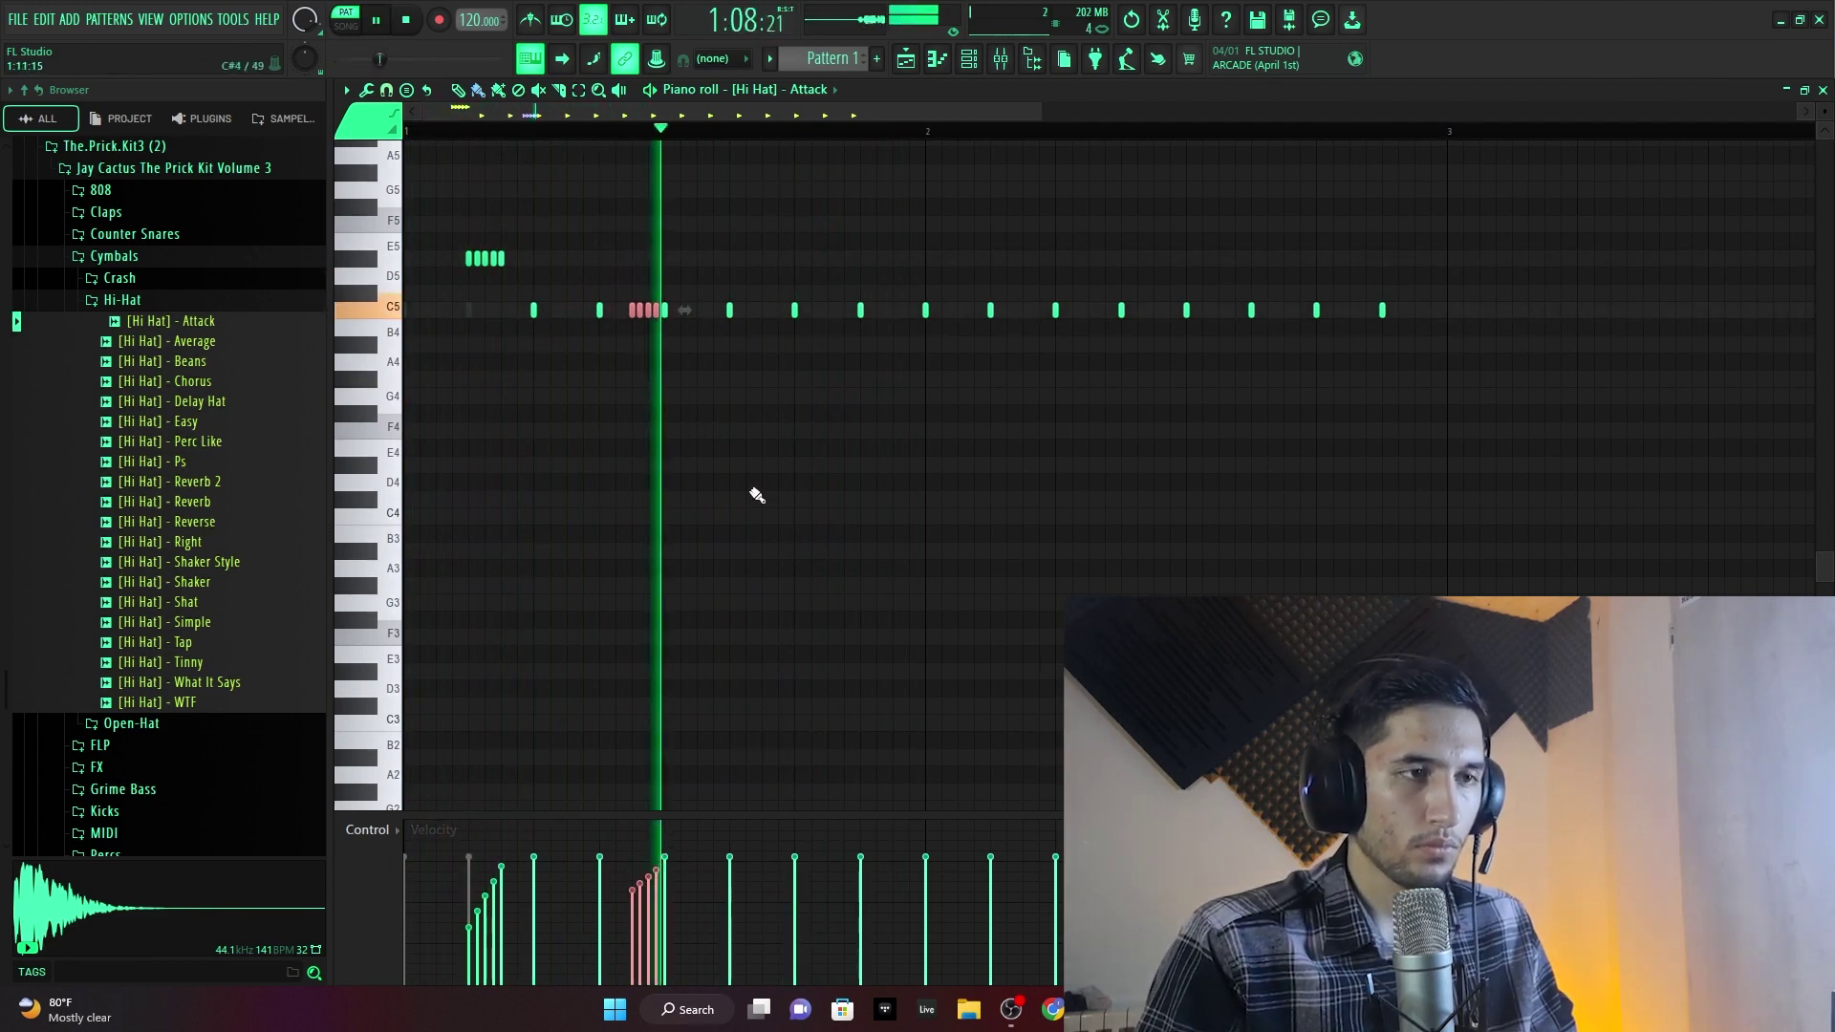
pyautogui.press('space')
pyautogui.press('space')
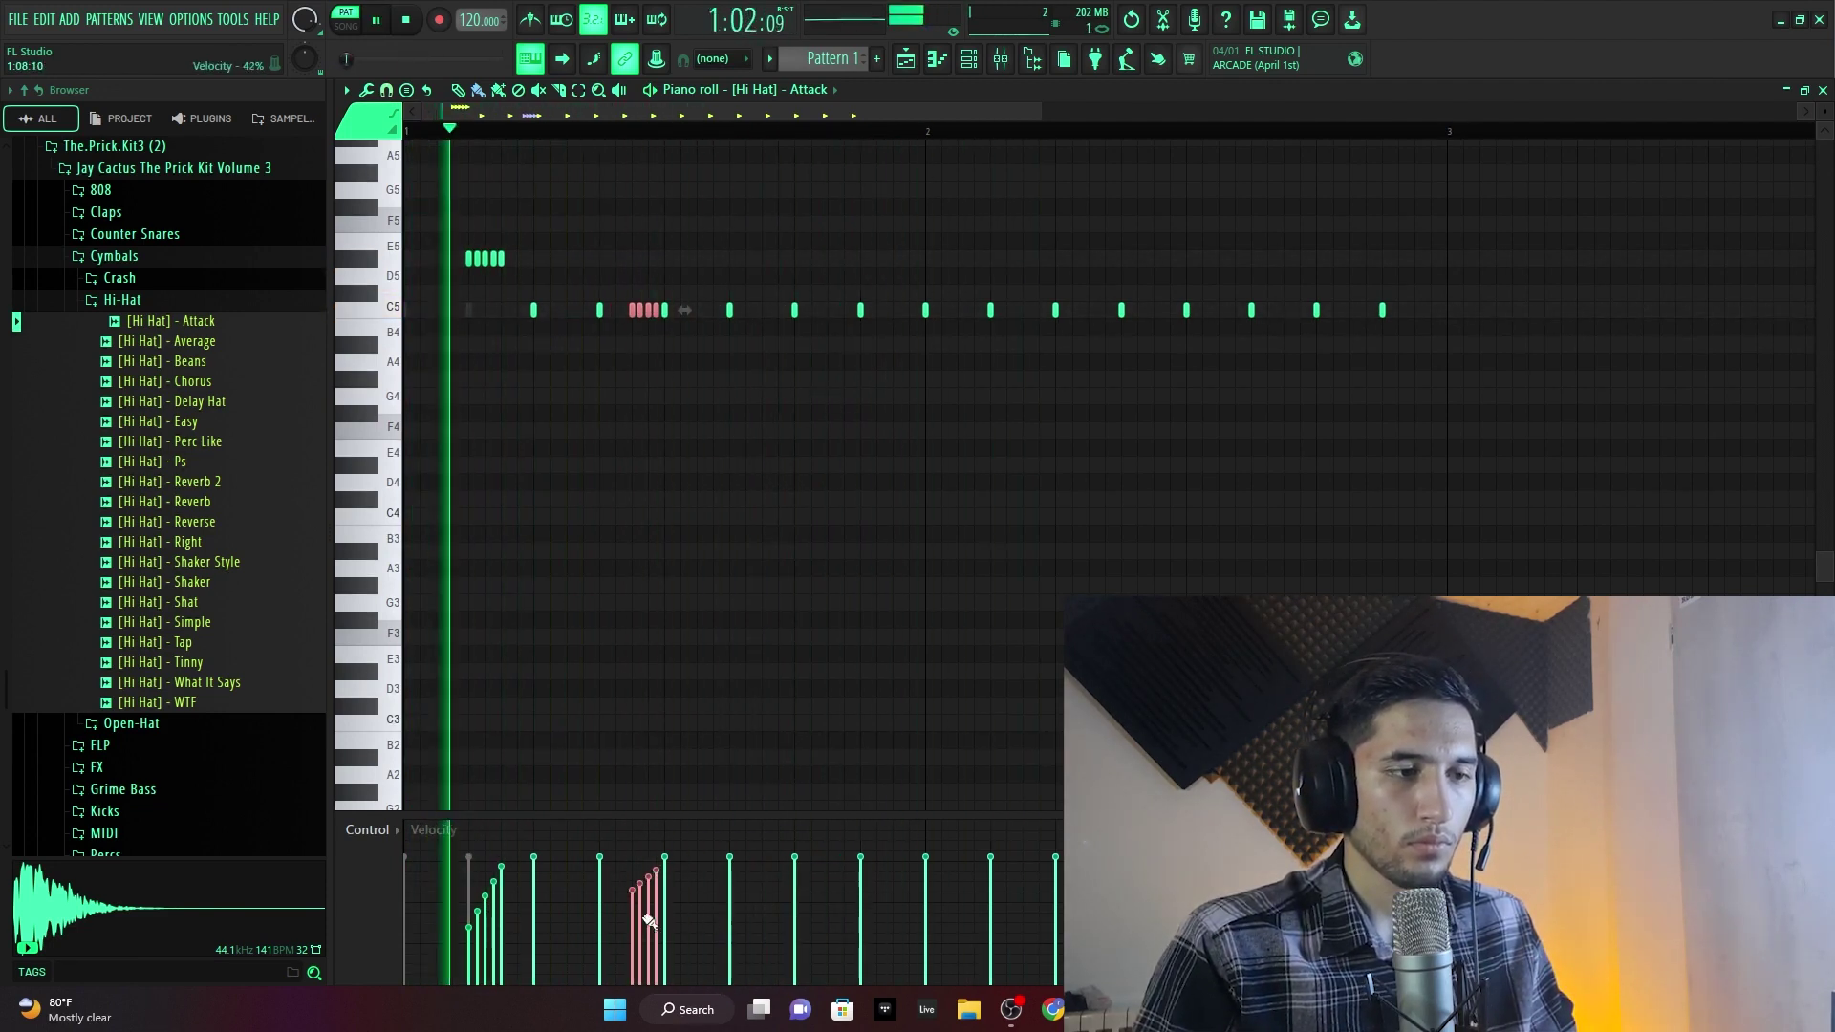
pyautogui.moveTo(627, 923); pyautogui.dragTo(667, 920)
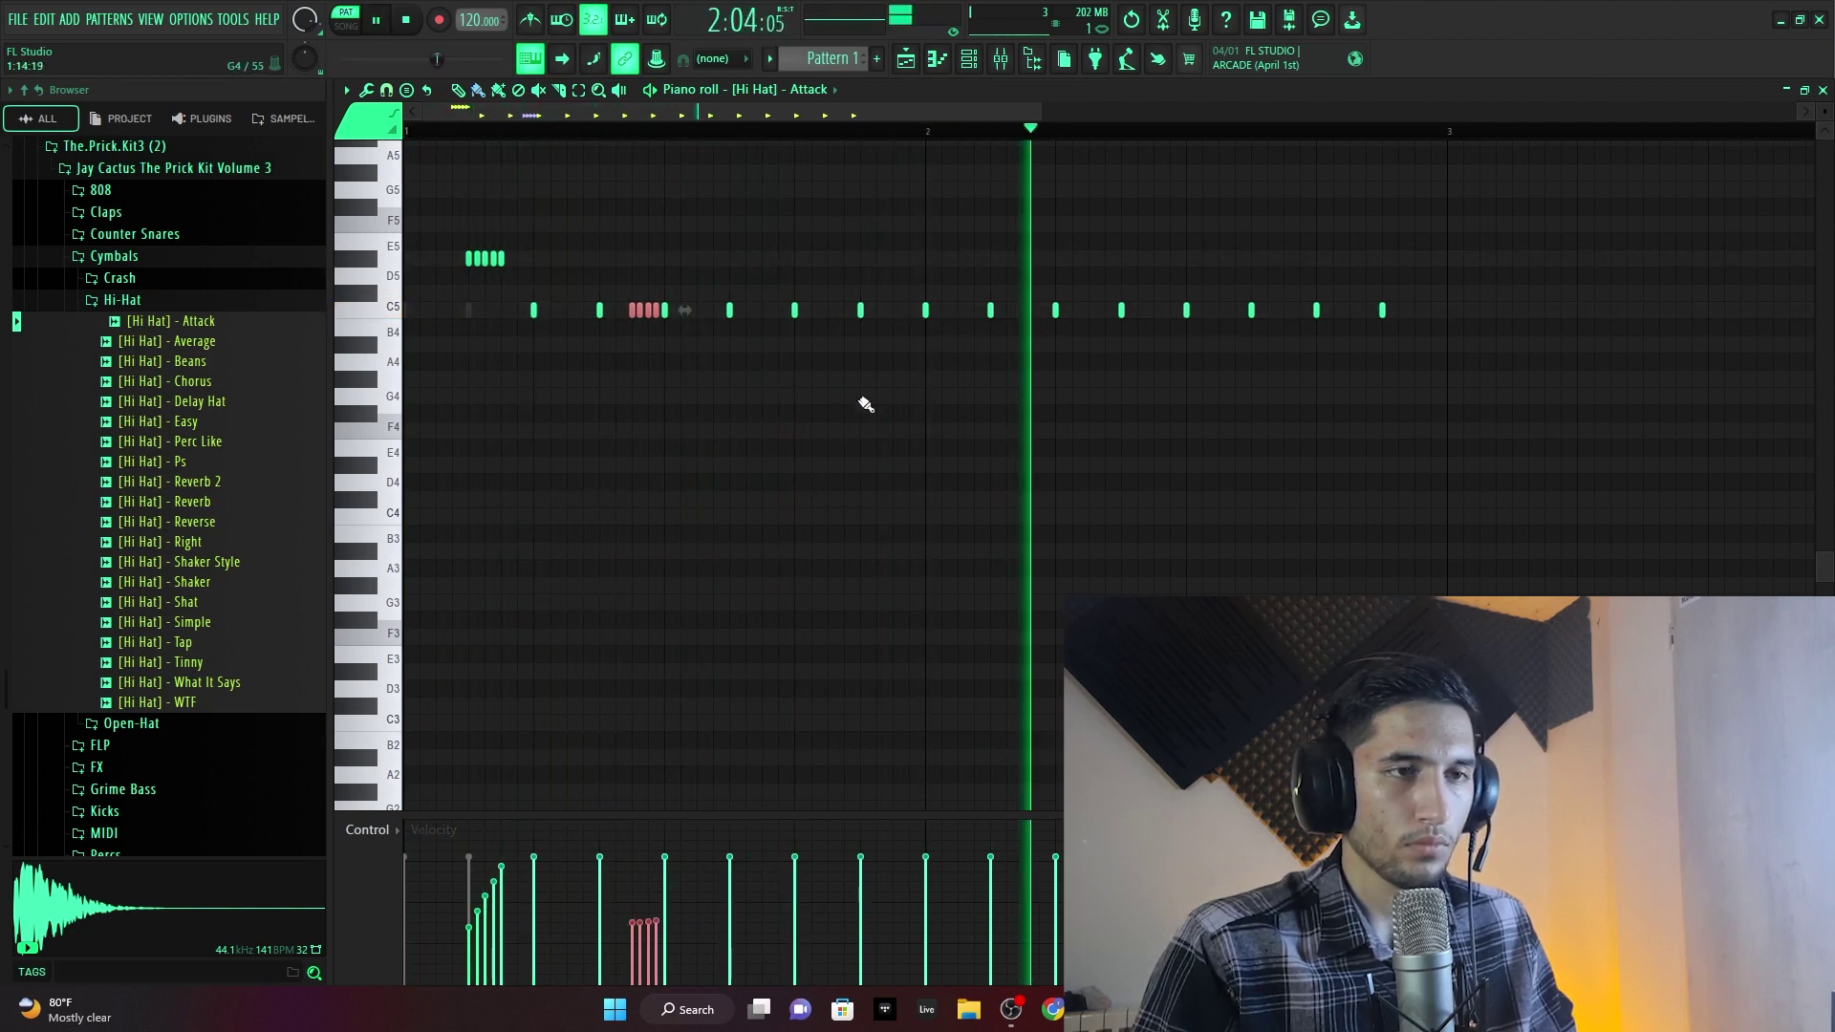
pyautogui.press('space')
pyautogui.press('space')
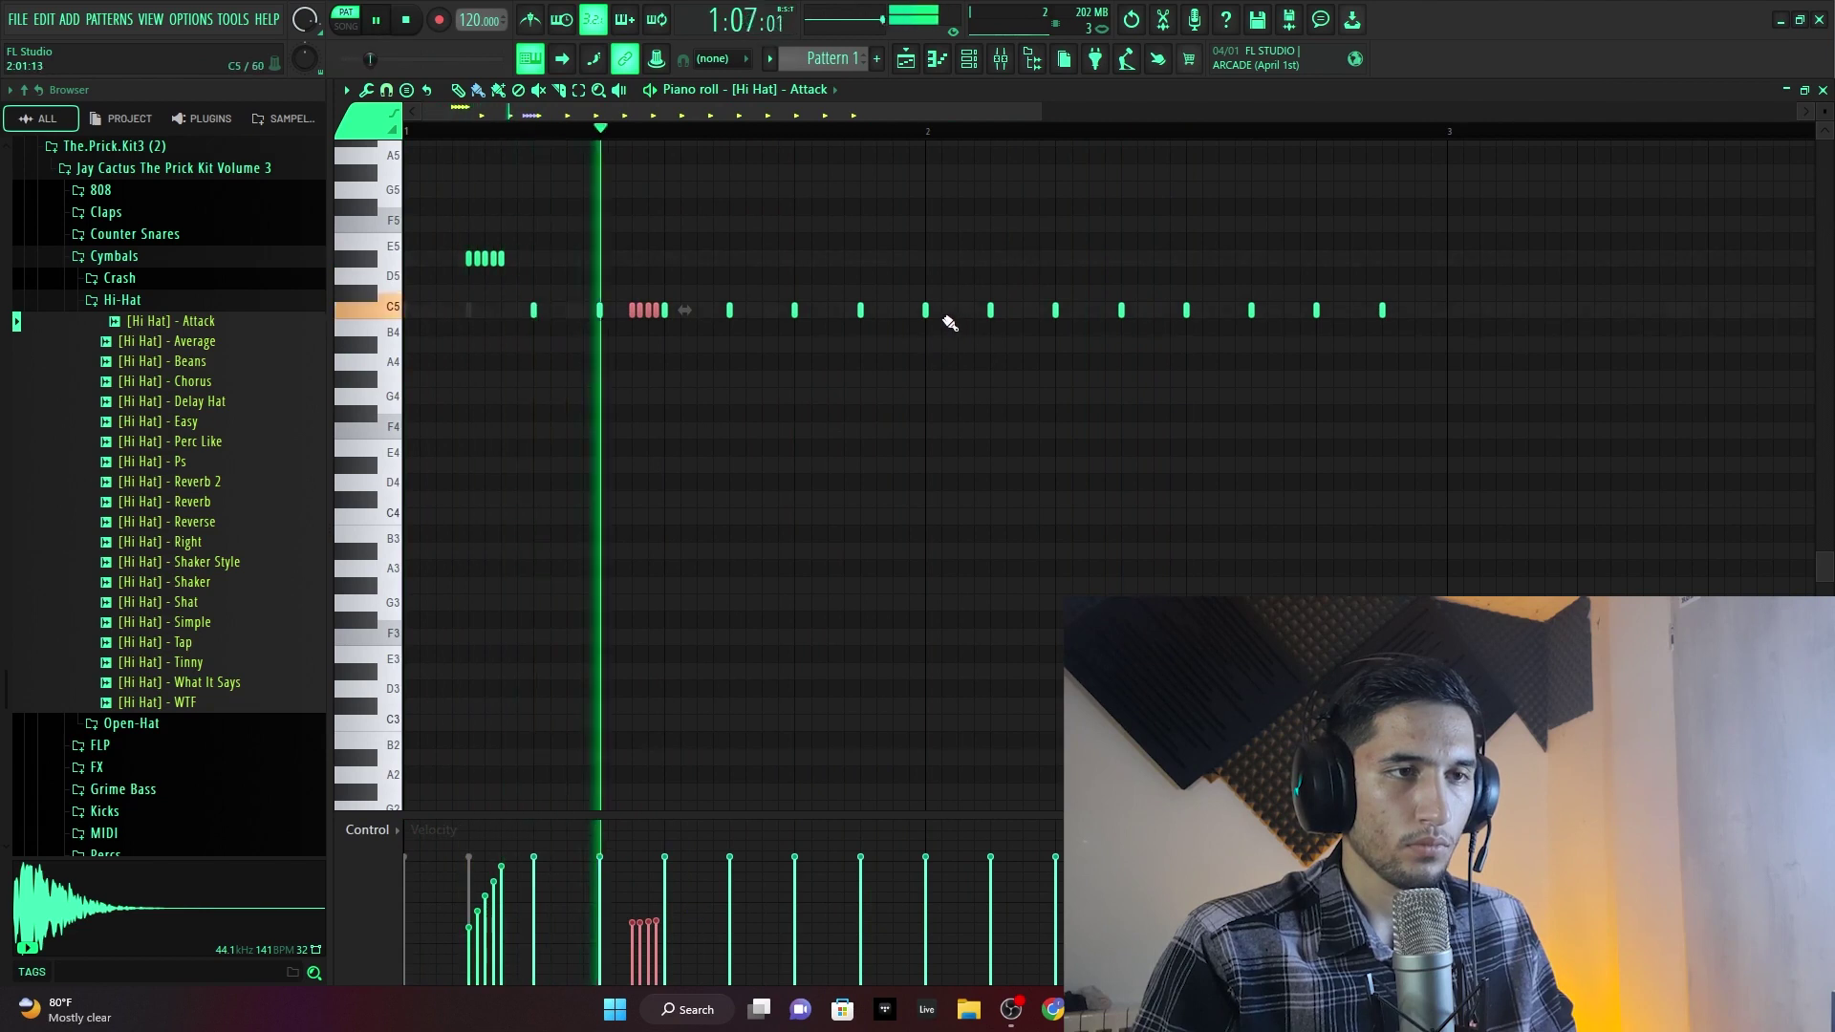
pyautogui.moveTo(944, 316); pyautogui.dragTo(957, 316)
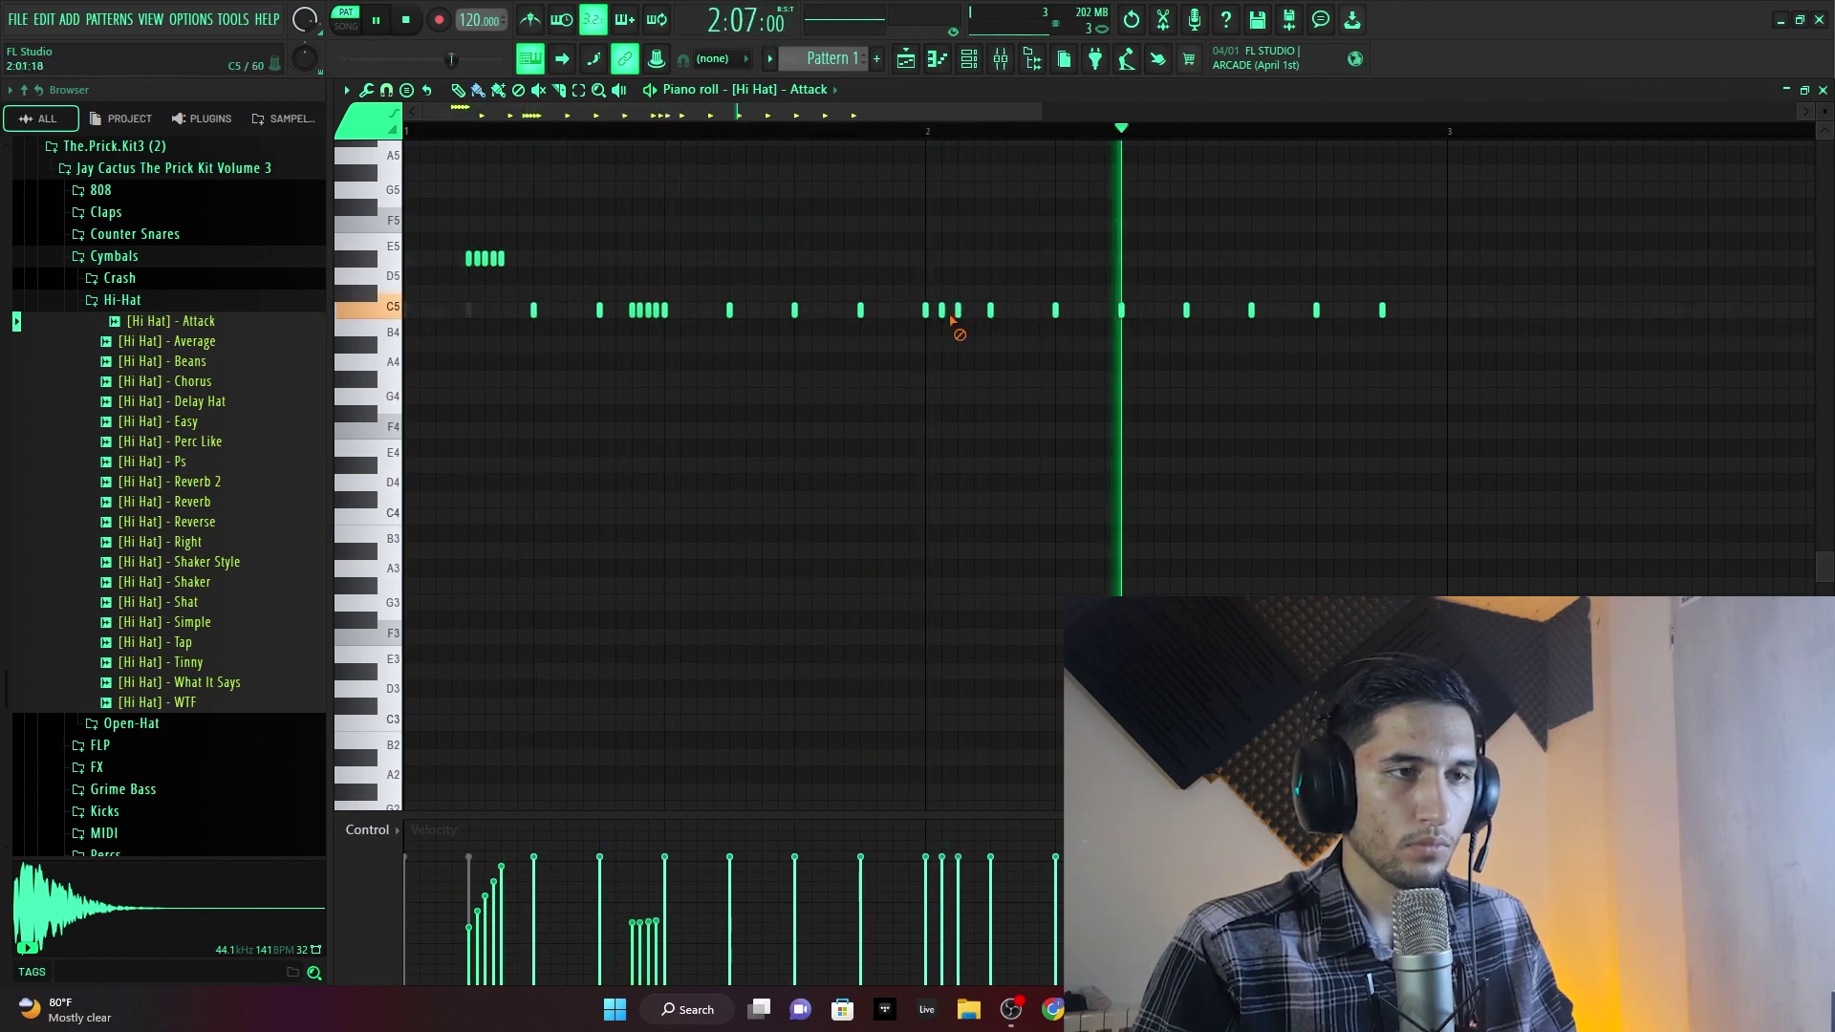
pyautogui.rightClick(943, 313)
pyautogui.press('space')
pyautogui.press('space')
pyautogui.rightClick(957, 314)
# - Add a C5 hi-hat note on the last step of bar 1 and four short notes leading into beat 3 of bar 2, then close the piano roll
pyautogui.click(892, 312)
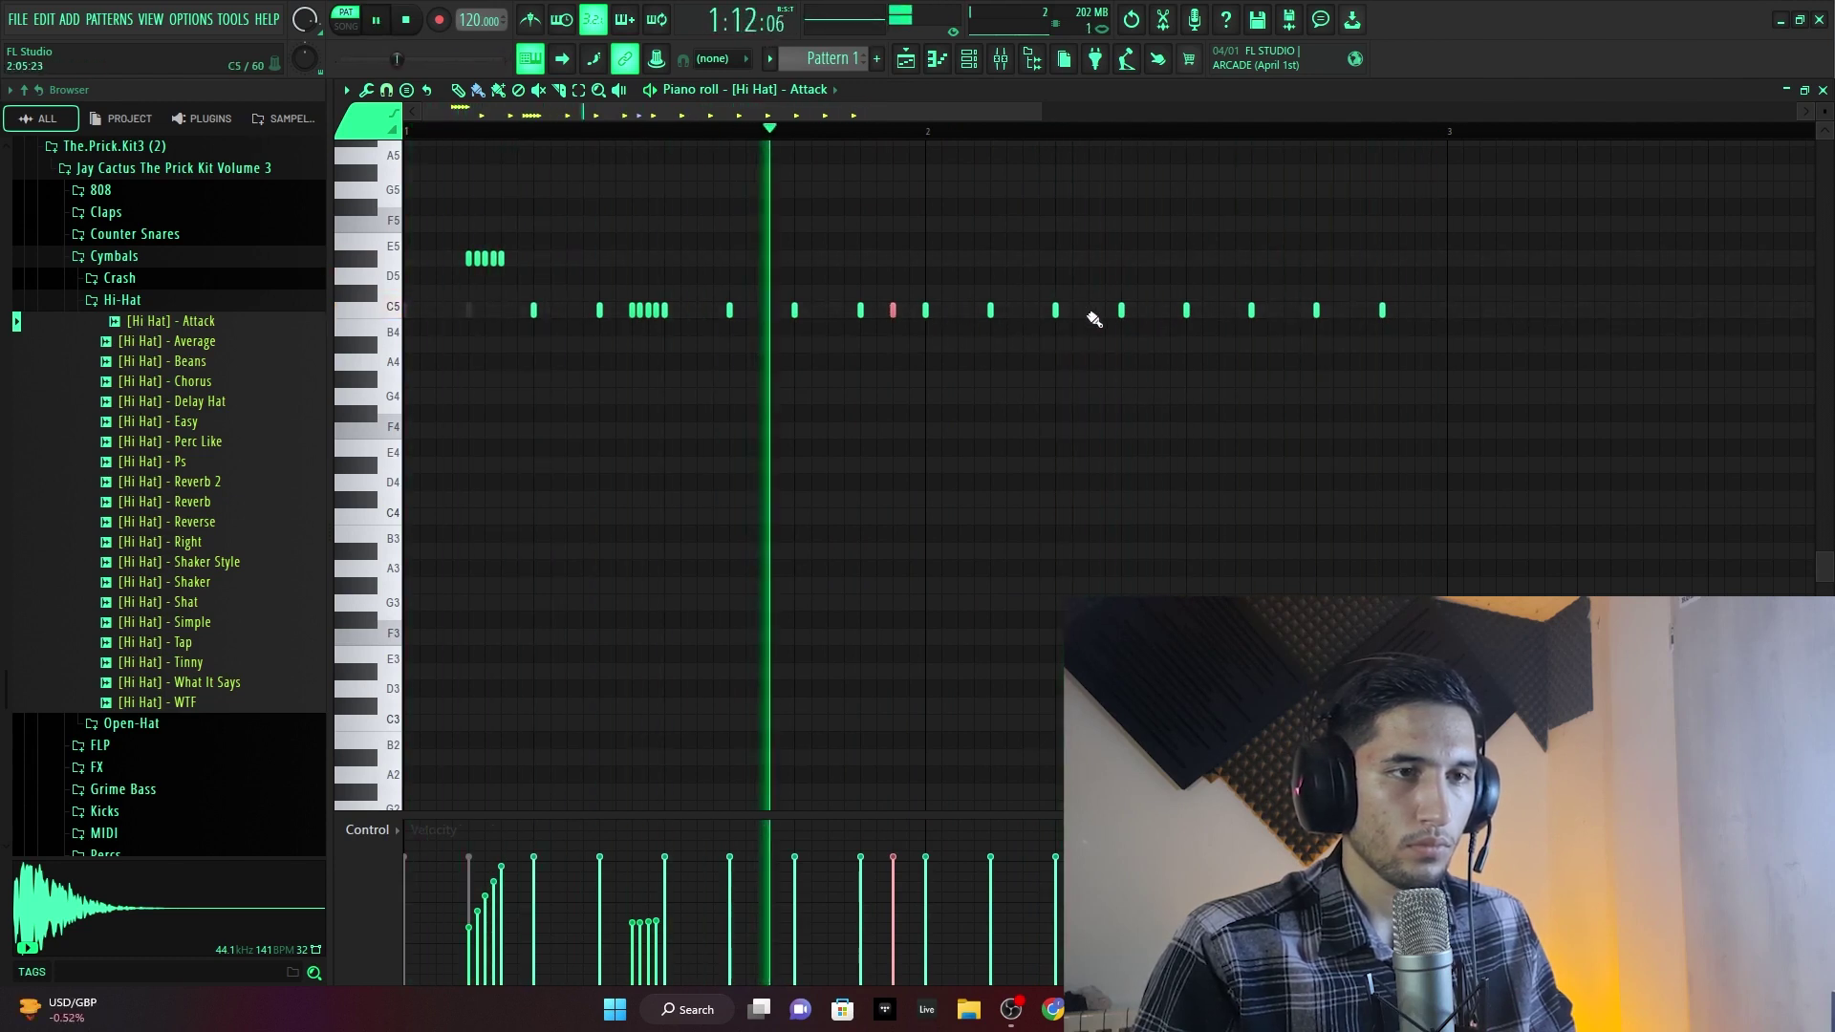
pyautogui.click(1156, 312)
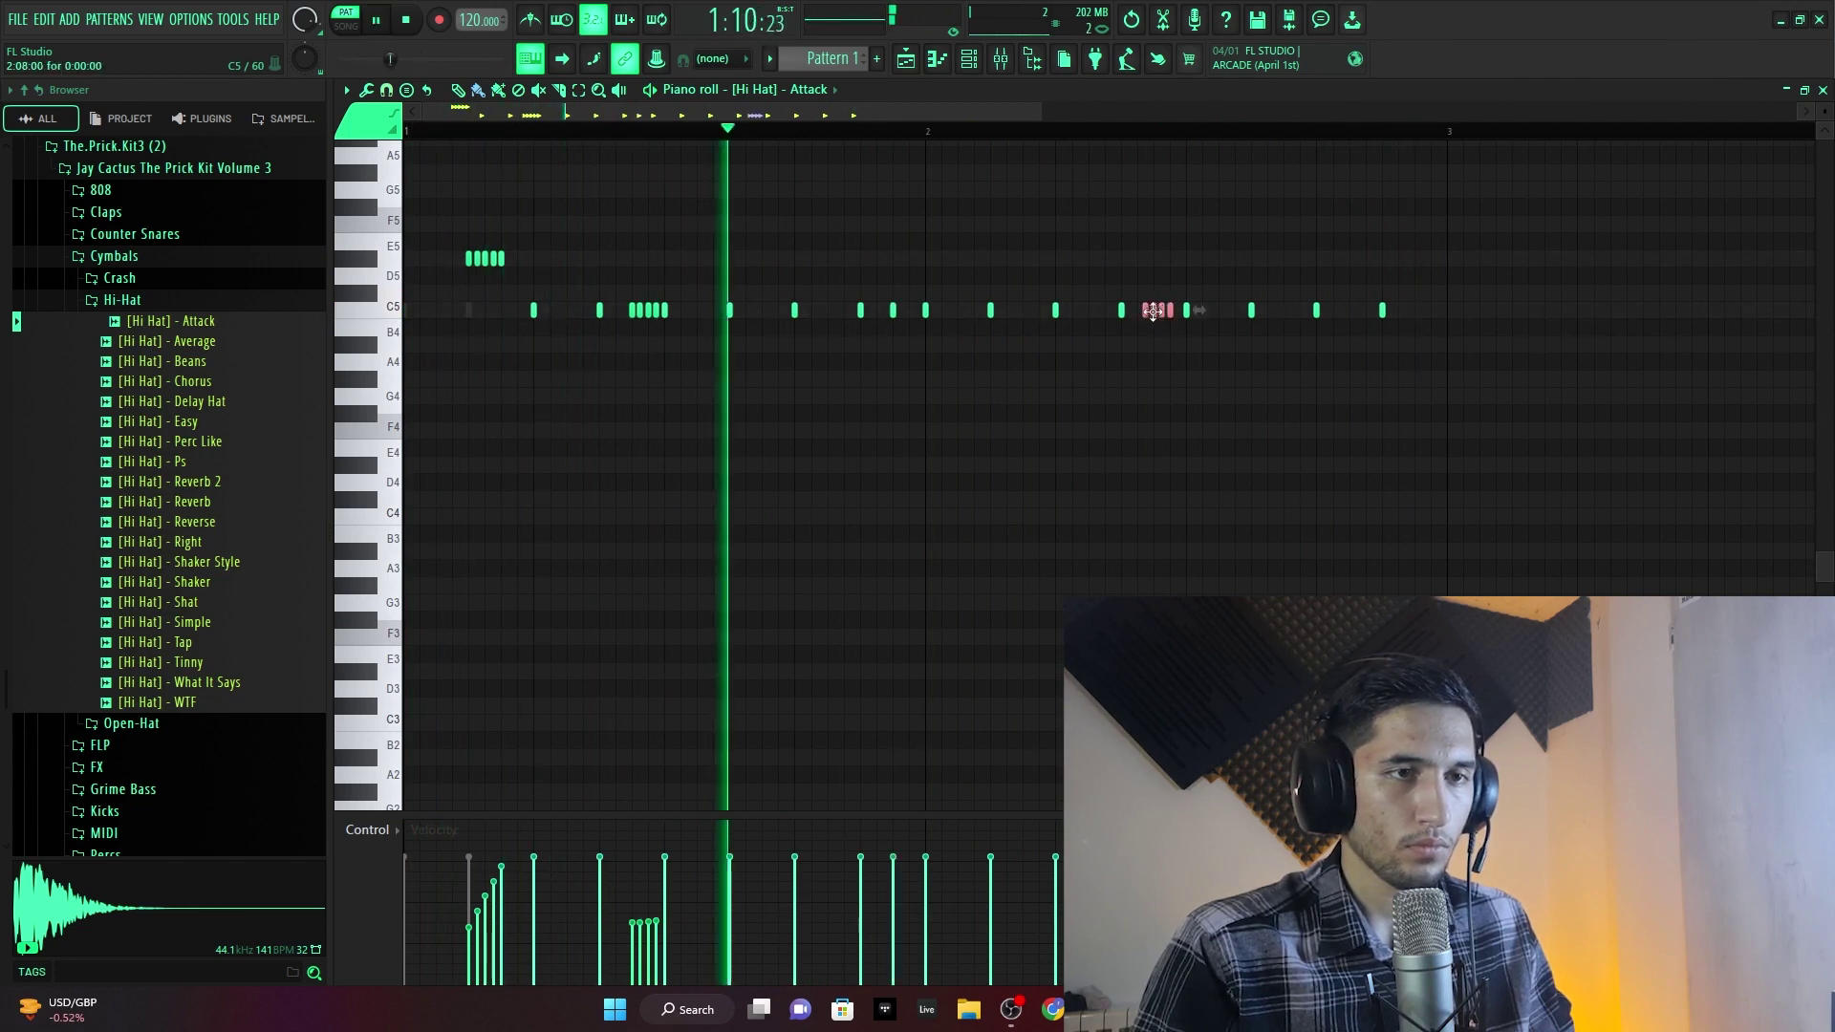
pyautogui.rightClick(1145, 312)
pyautogui.rightClick(1153, 312)
pyautogui.rightClick(1162, 311)
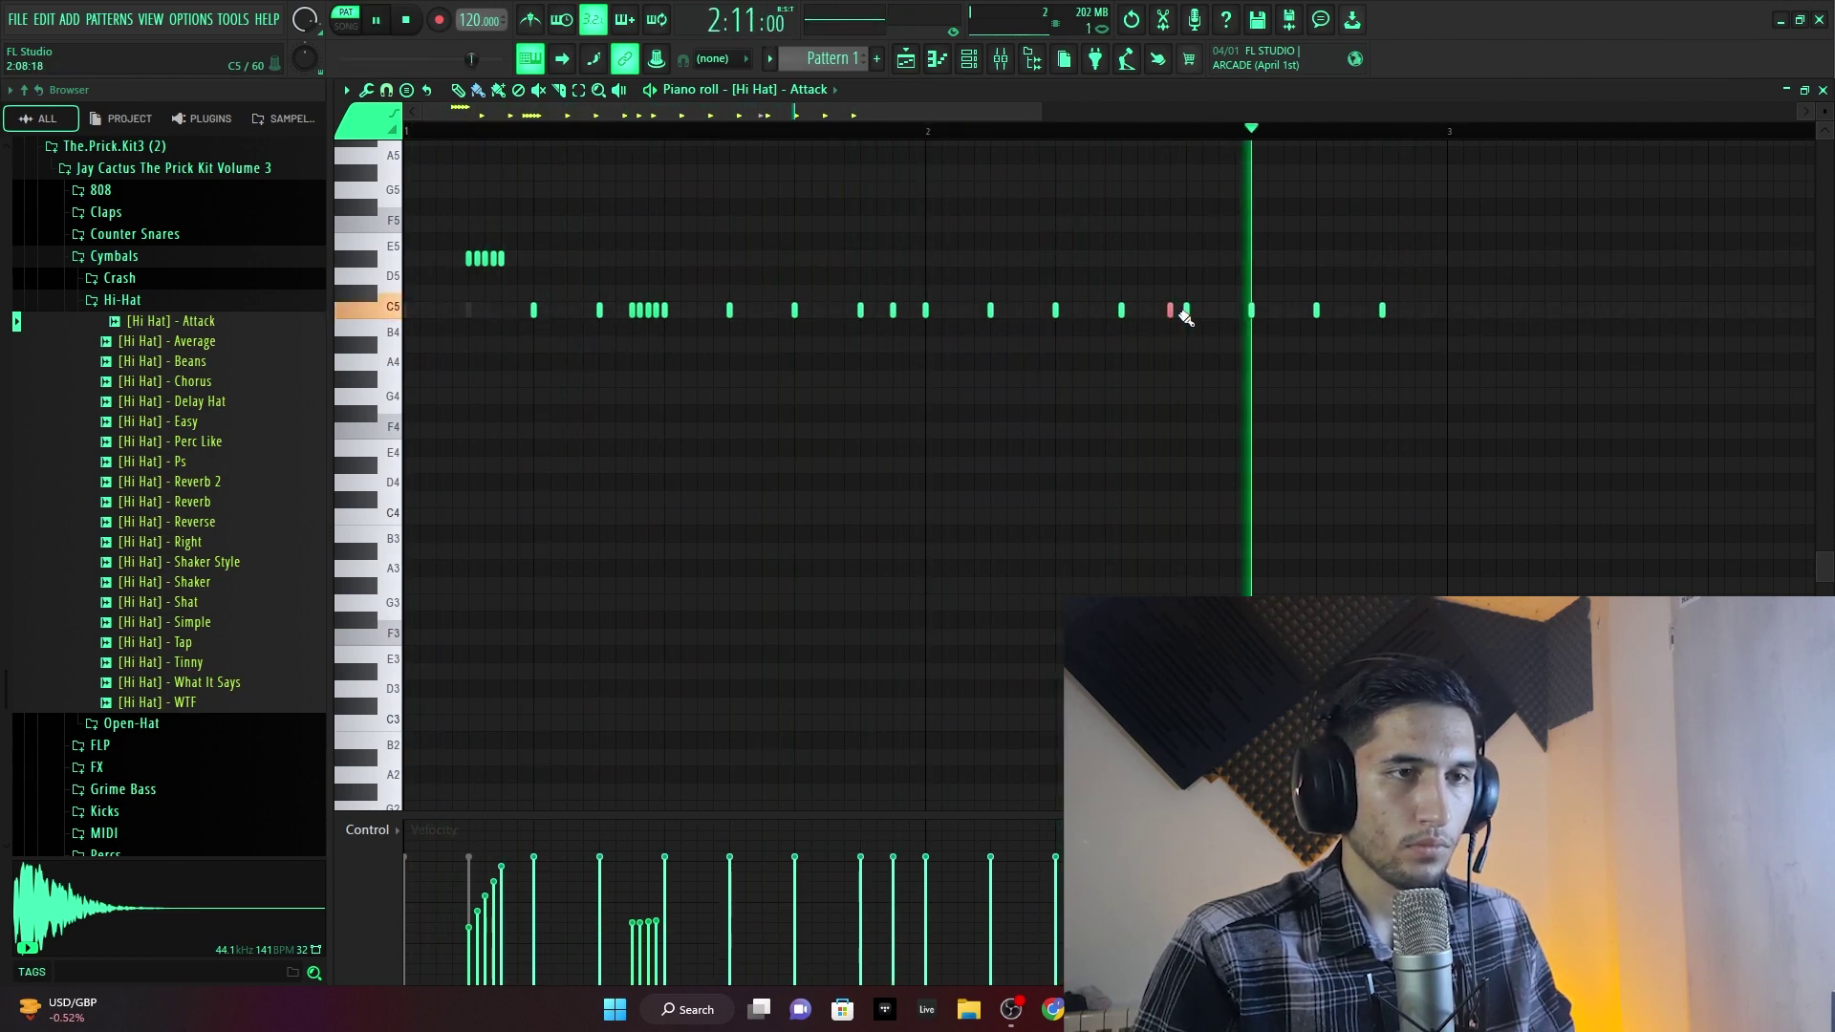
pyautogui.click(1178, 312)
pyautogui.moveTo(1164, 313); pyautogui.dragTo(1147, 313)
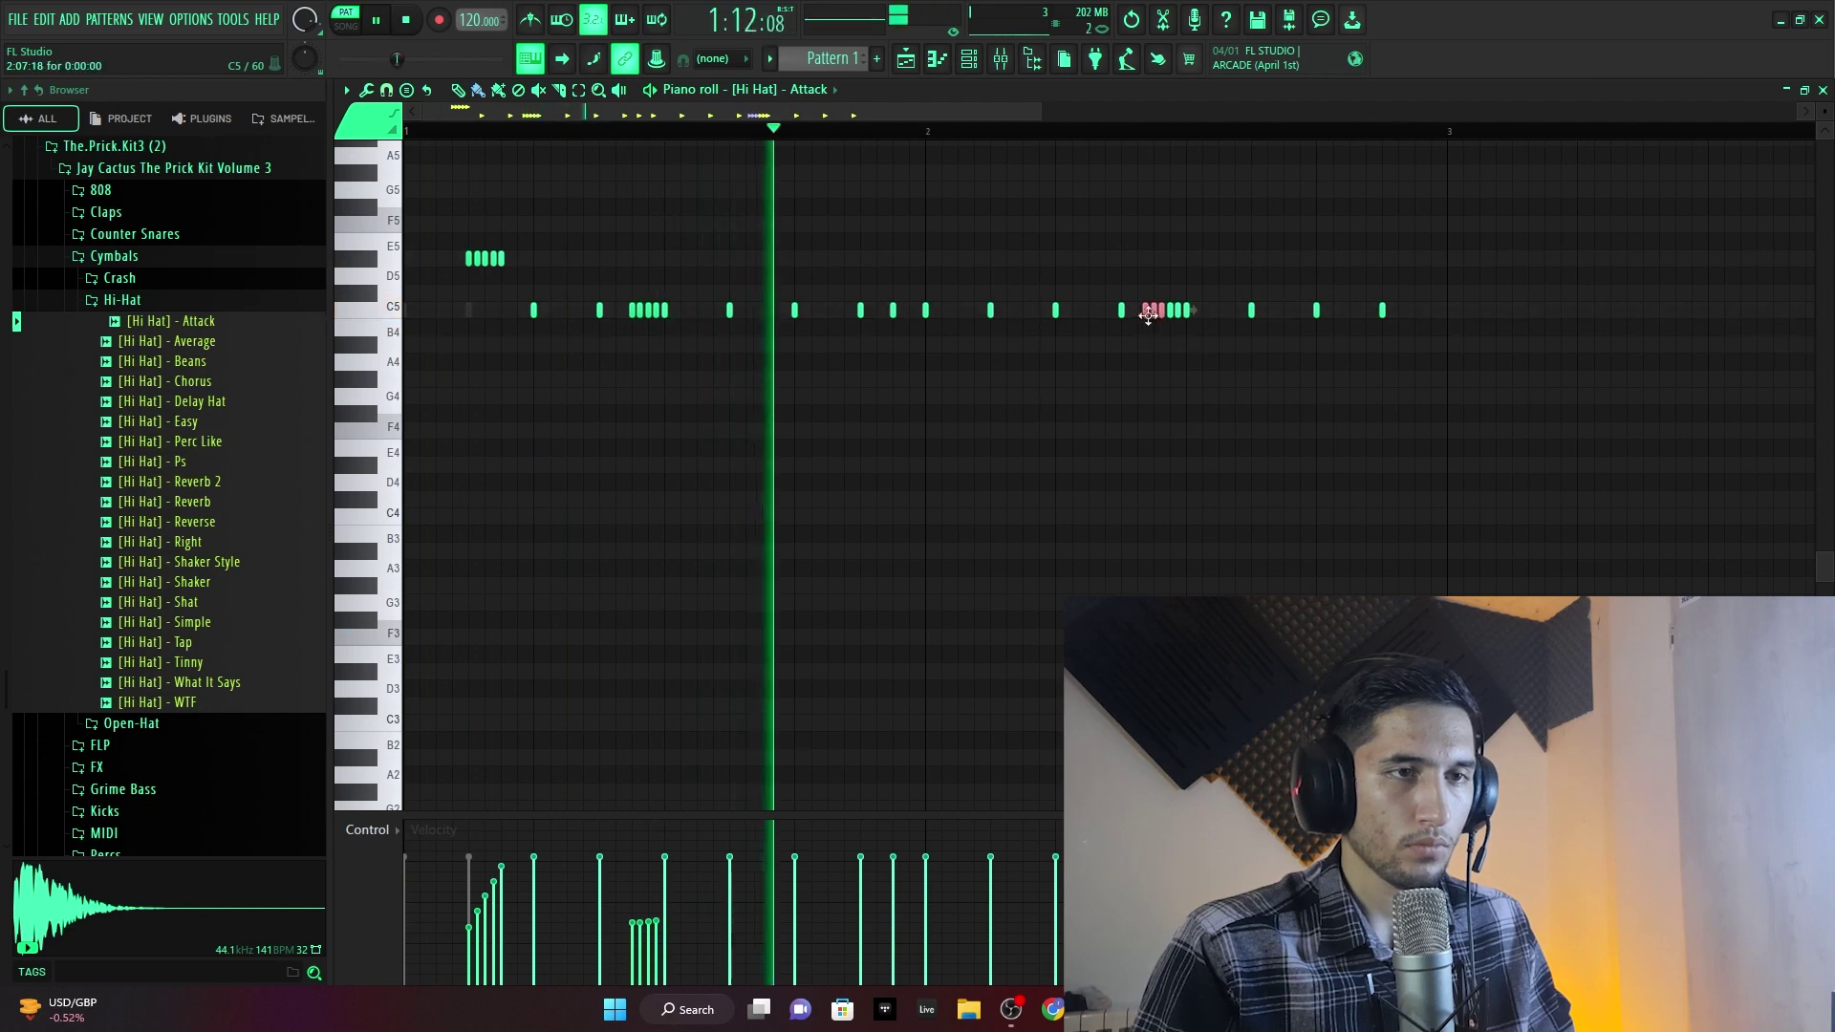
pyautogui.rightClick(1145, 314)
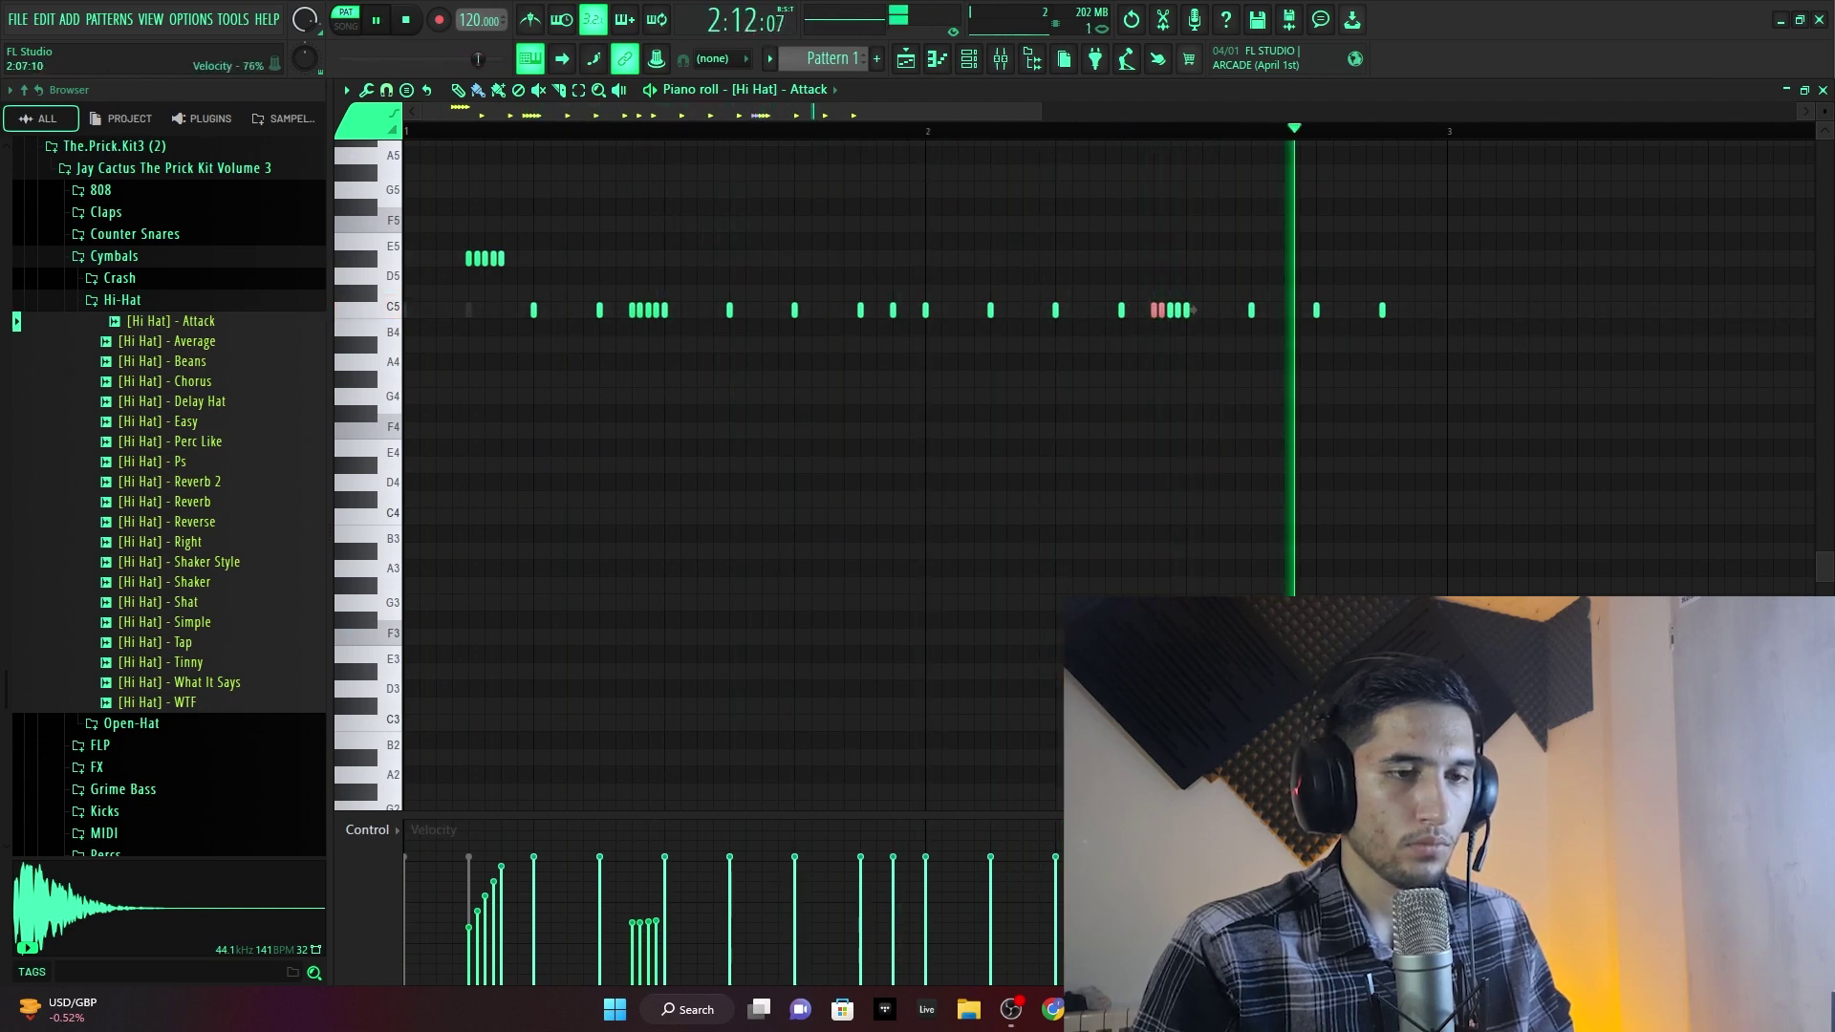
pyautogui.press('space')
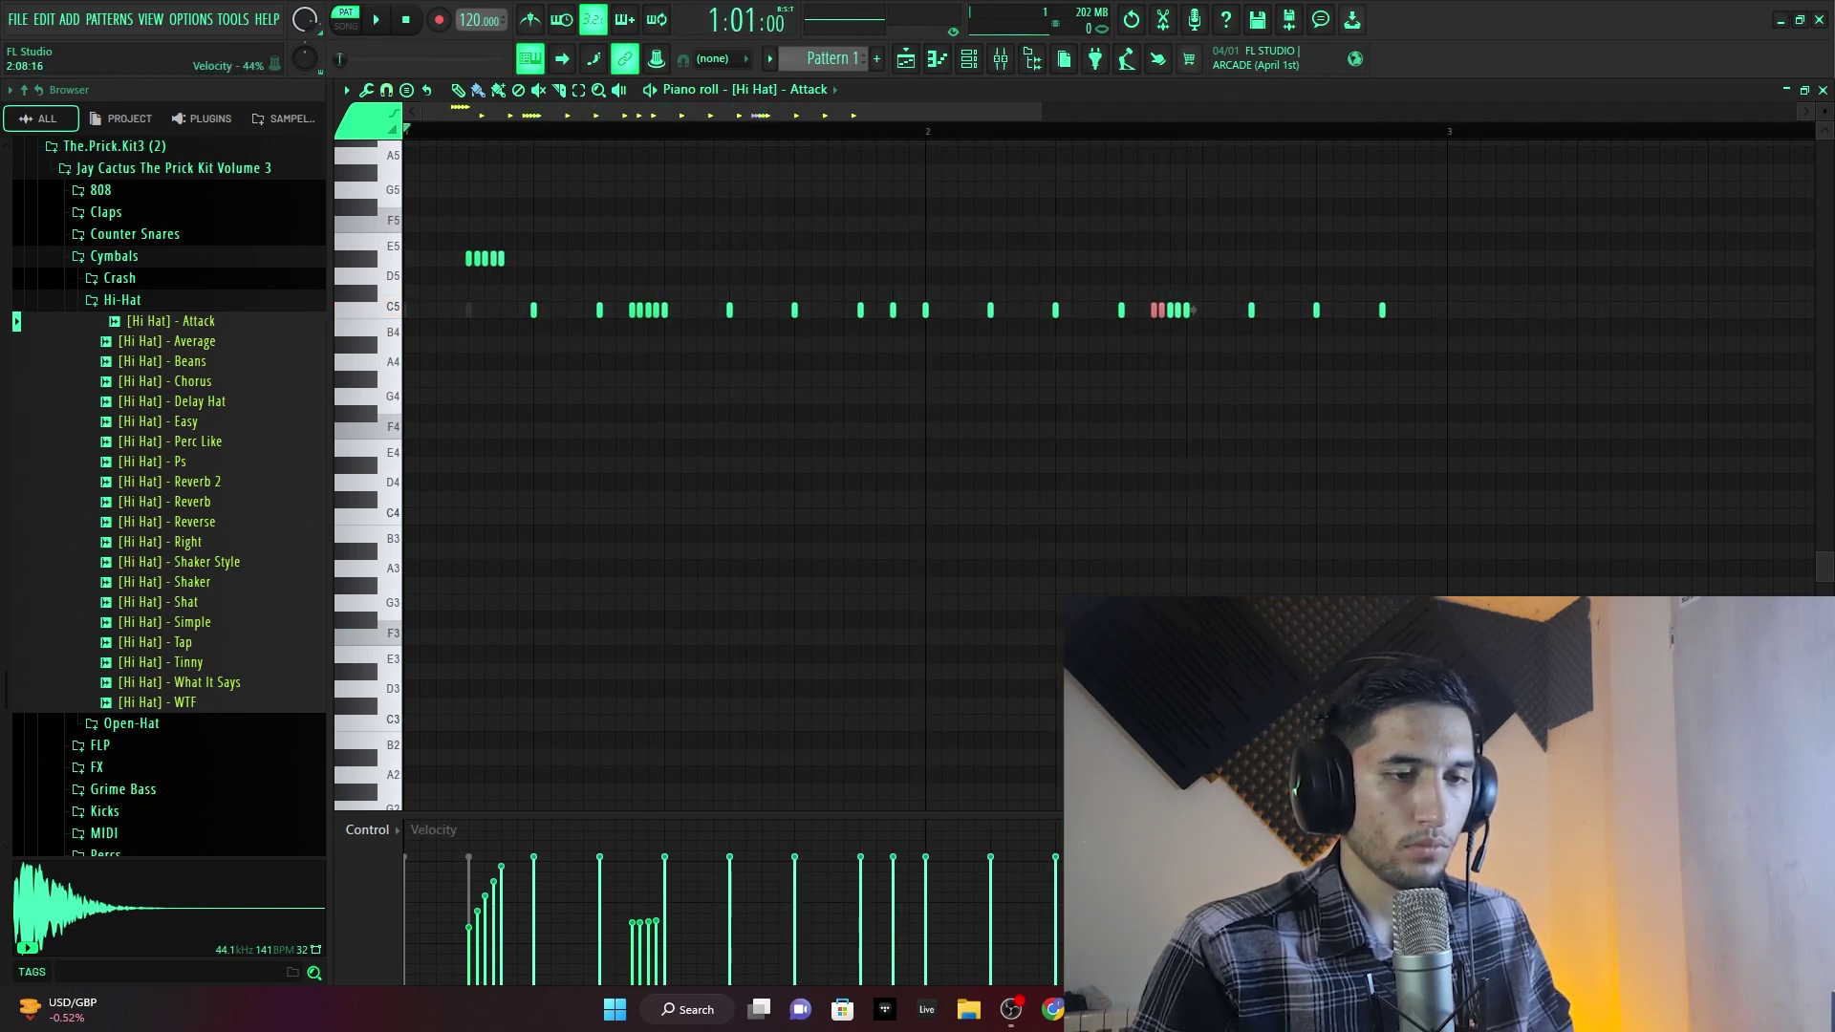
pyautogui.moveTo(1200, 342); pyautogui.dragTo(1200, 346)
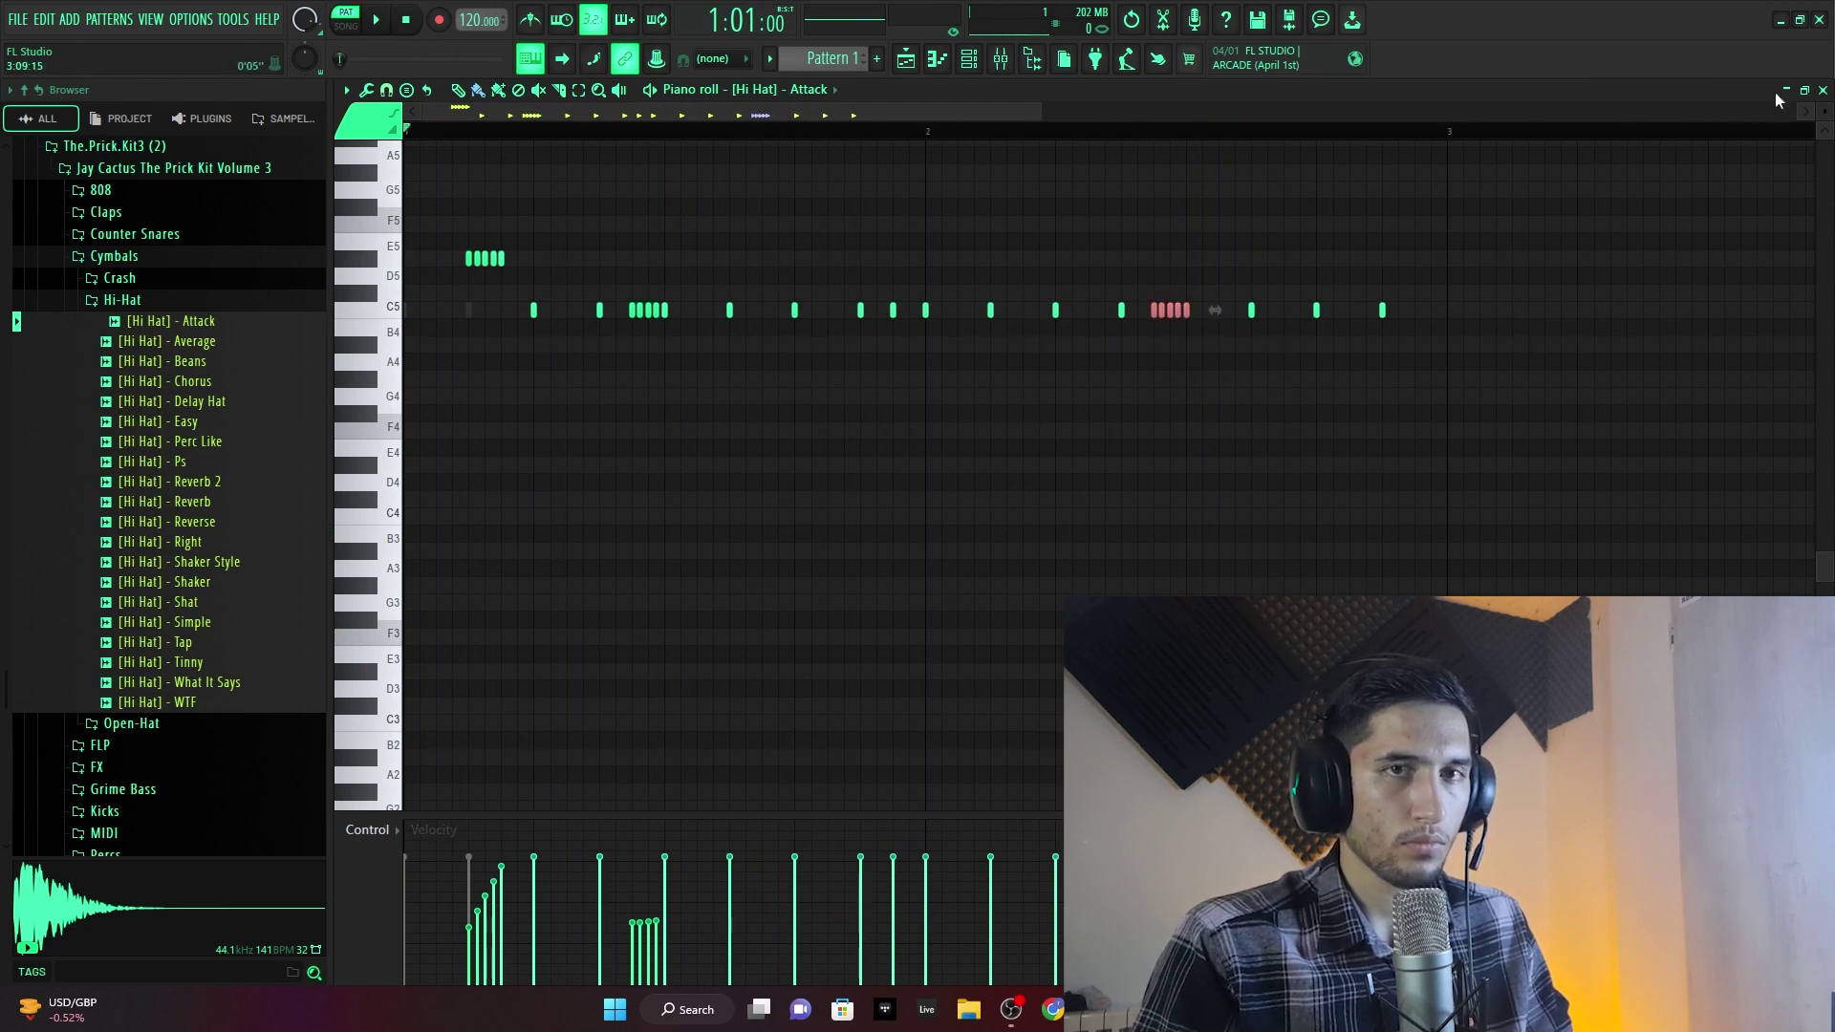
pyautogui.click(1822, 88)
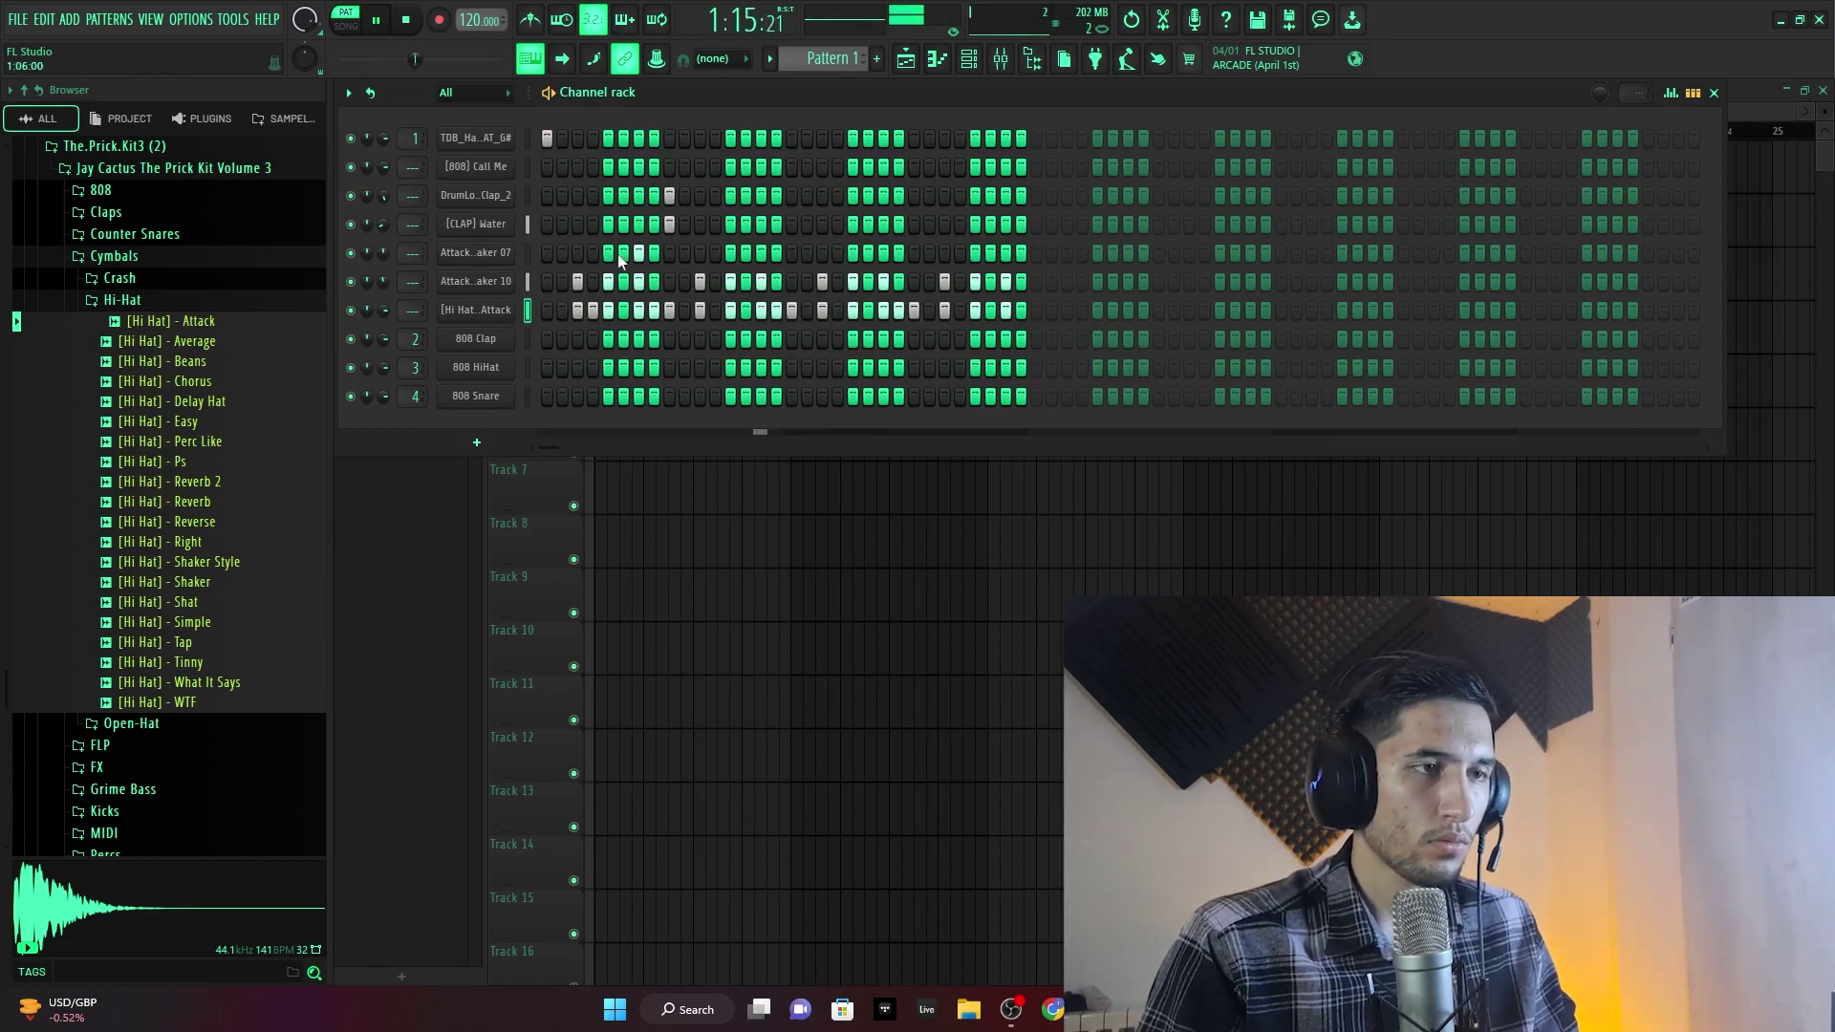
# - Add C5 notes to the TDB_Hat_08_GOAT_G# channel on beat 4 of bar 1 and the start of bar 2 while the pattern plays
pyautogui.rightClick(506, 139)
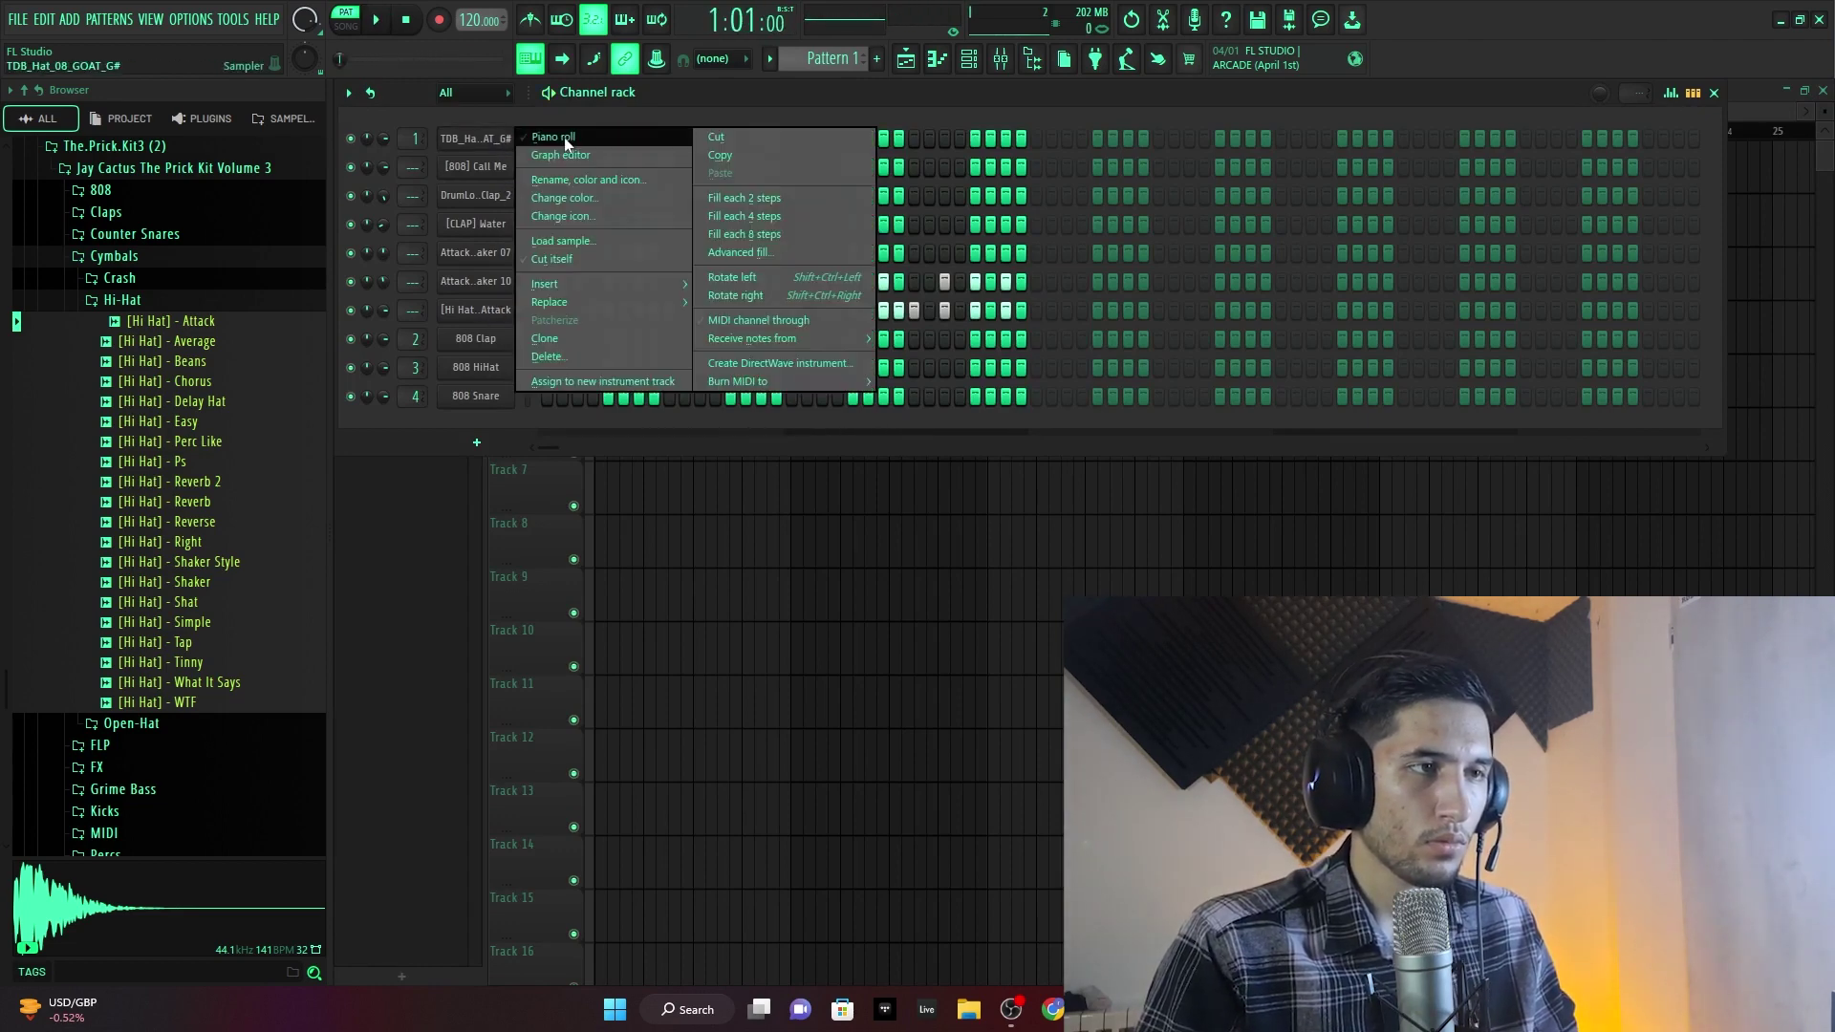
pyautogui.click(564, 135)
pyautogui.scroll(5, 1751, 532)
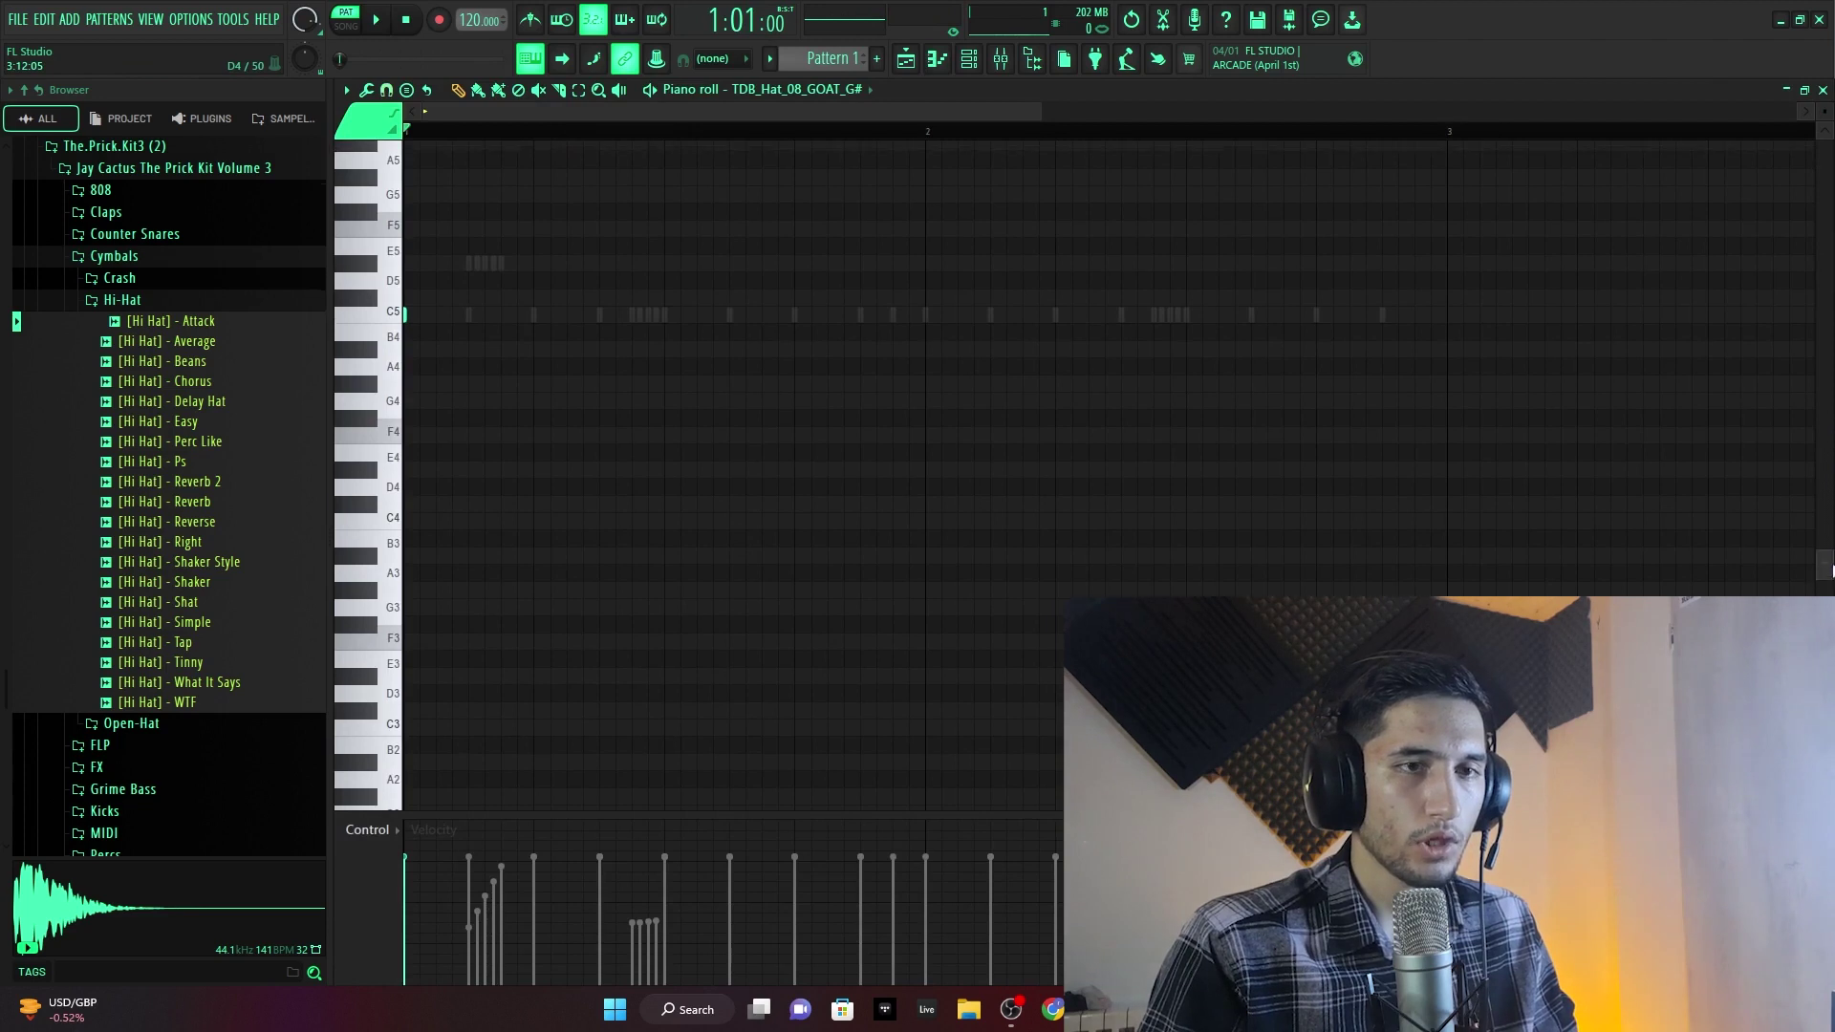
pyautogui.press('space')
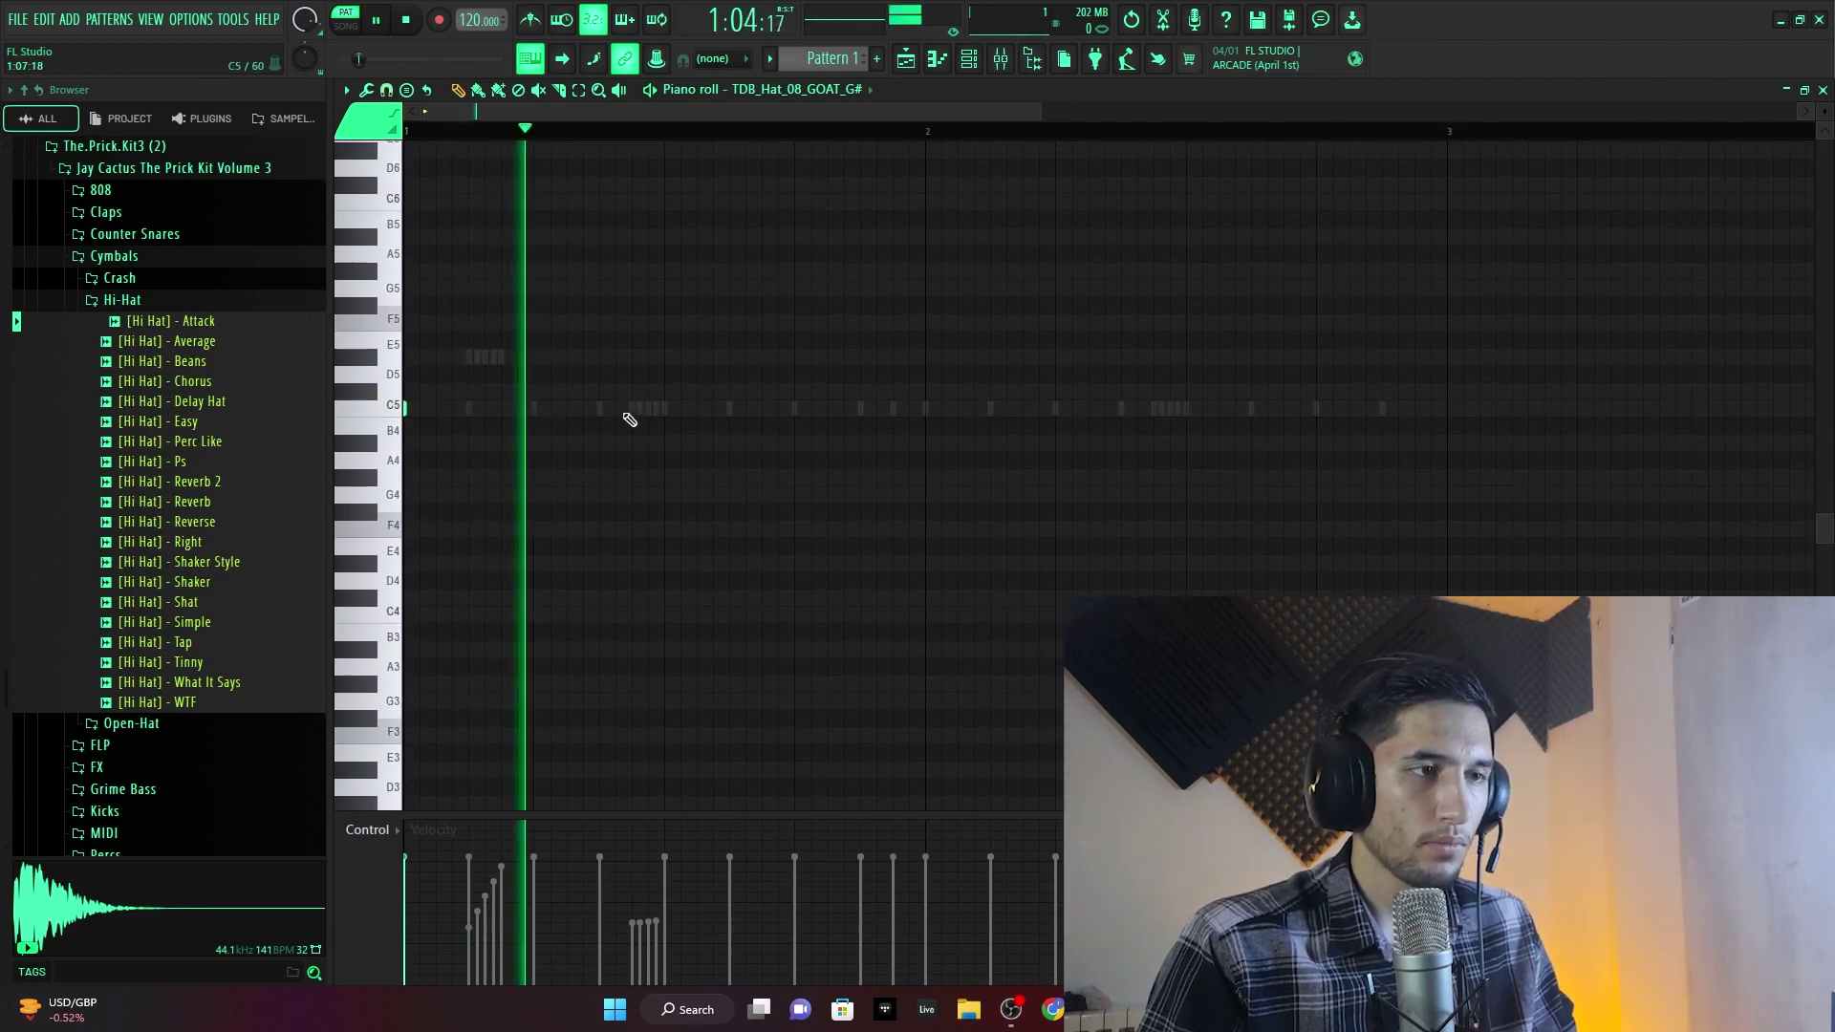
pyautogui.click(794, 408)
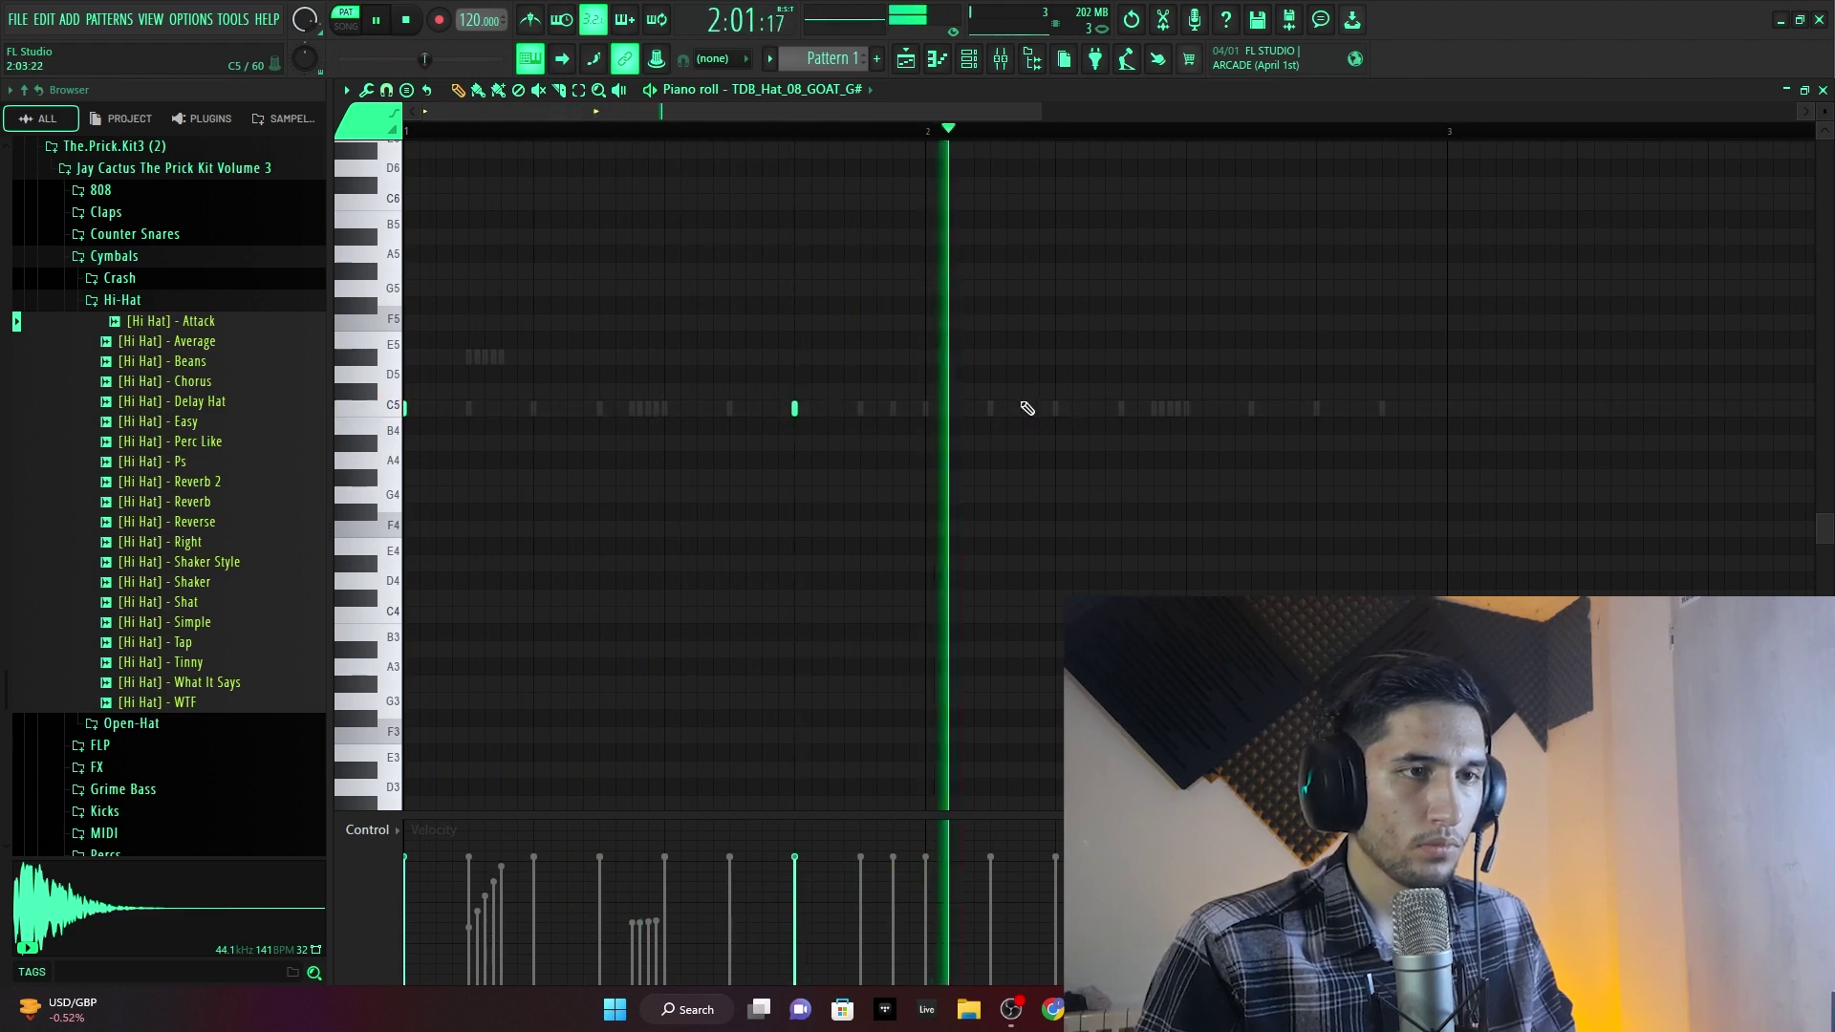
pyautogui.rightClick(794, 409)
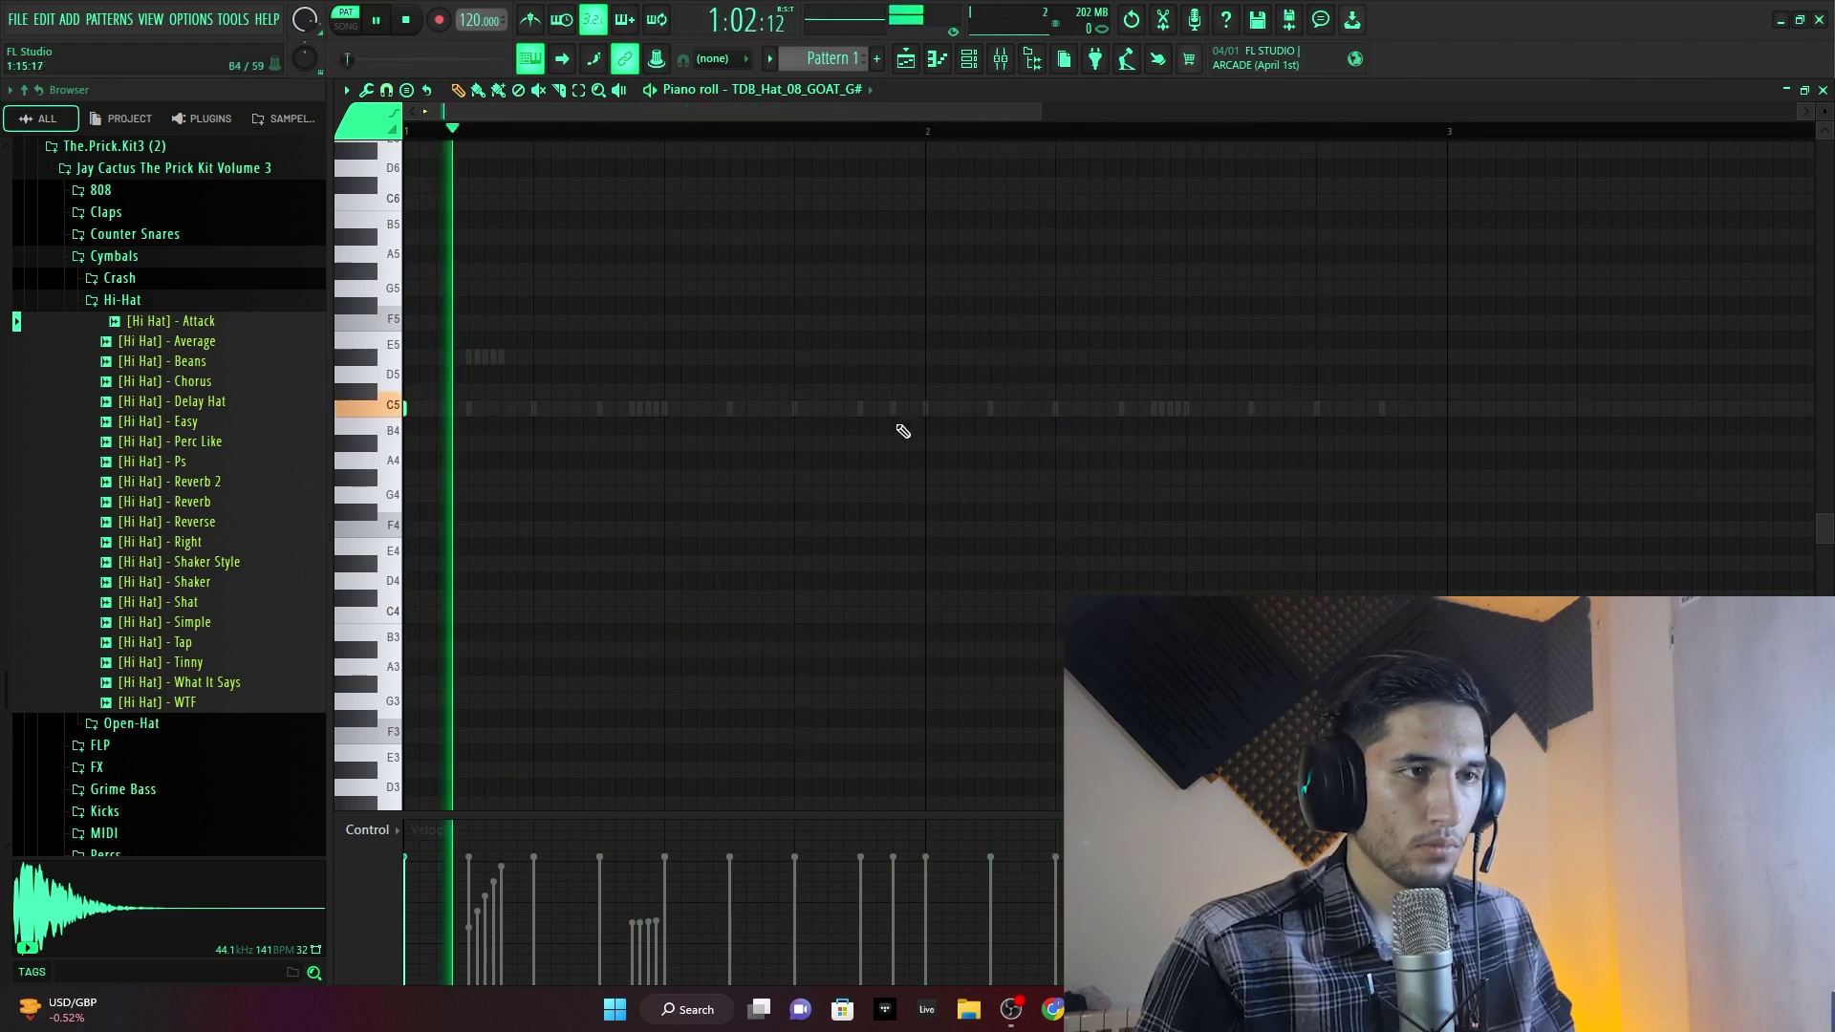
pyautogui.click(794, 409)
pyautogui.click(923, 408)
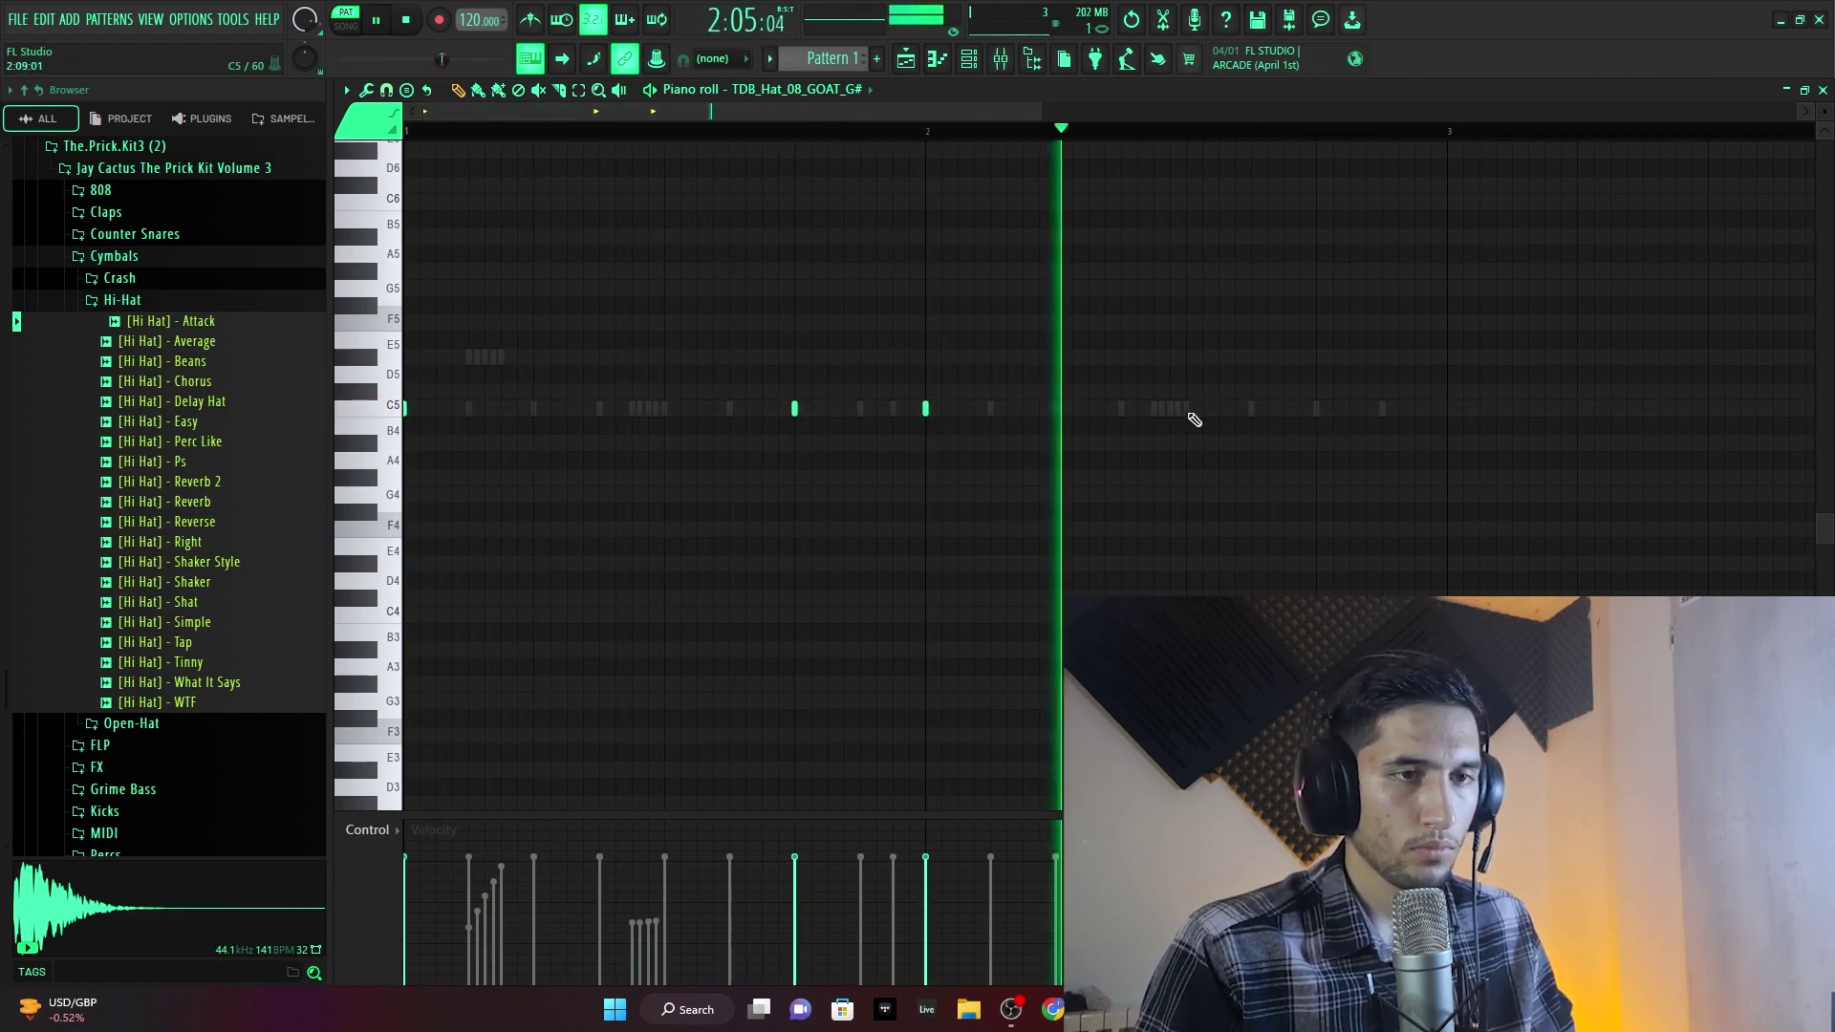
pyautogui.click(1823, 89)
pyautogui.press('space')
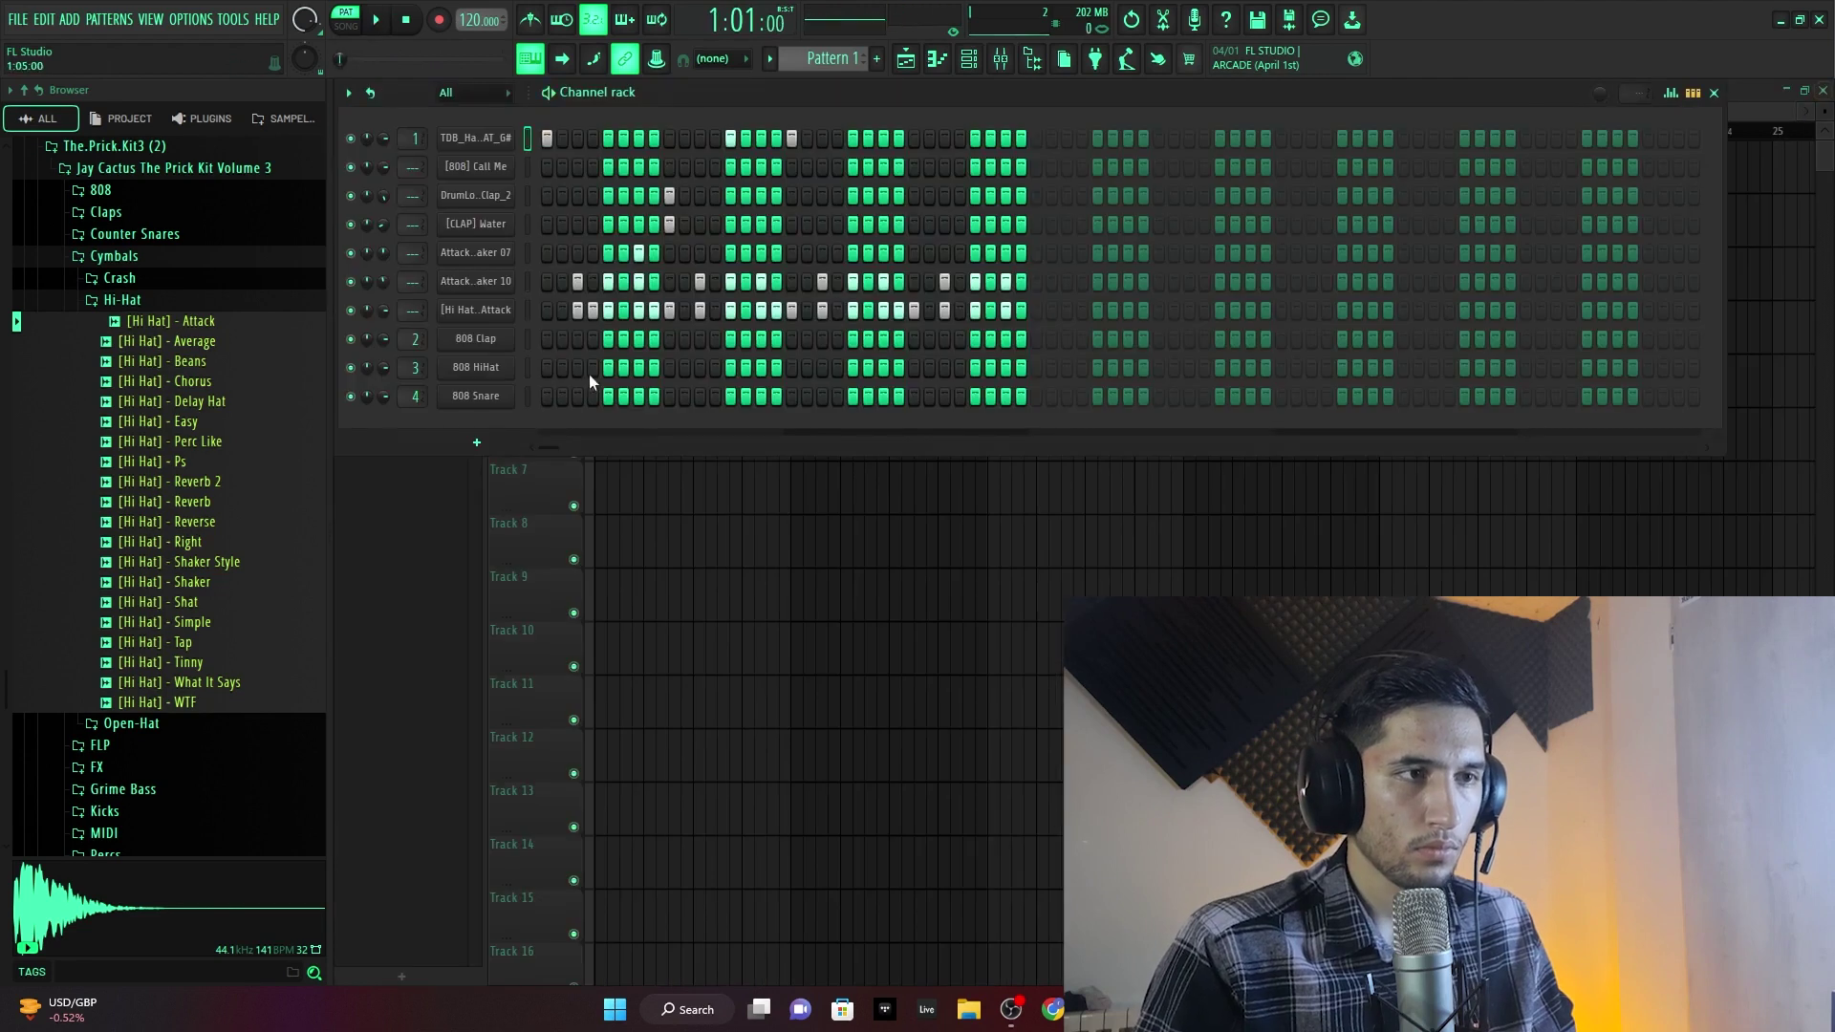
# - Examine the placement of the TDB_Hat_08_GOAT_G# notes against the ghosted hi-hat notes in the piano roll
pyautogui.rightClick(504, 138)
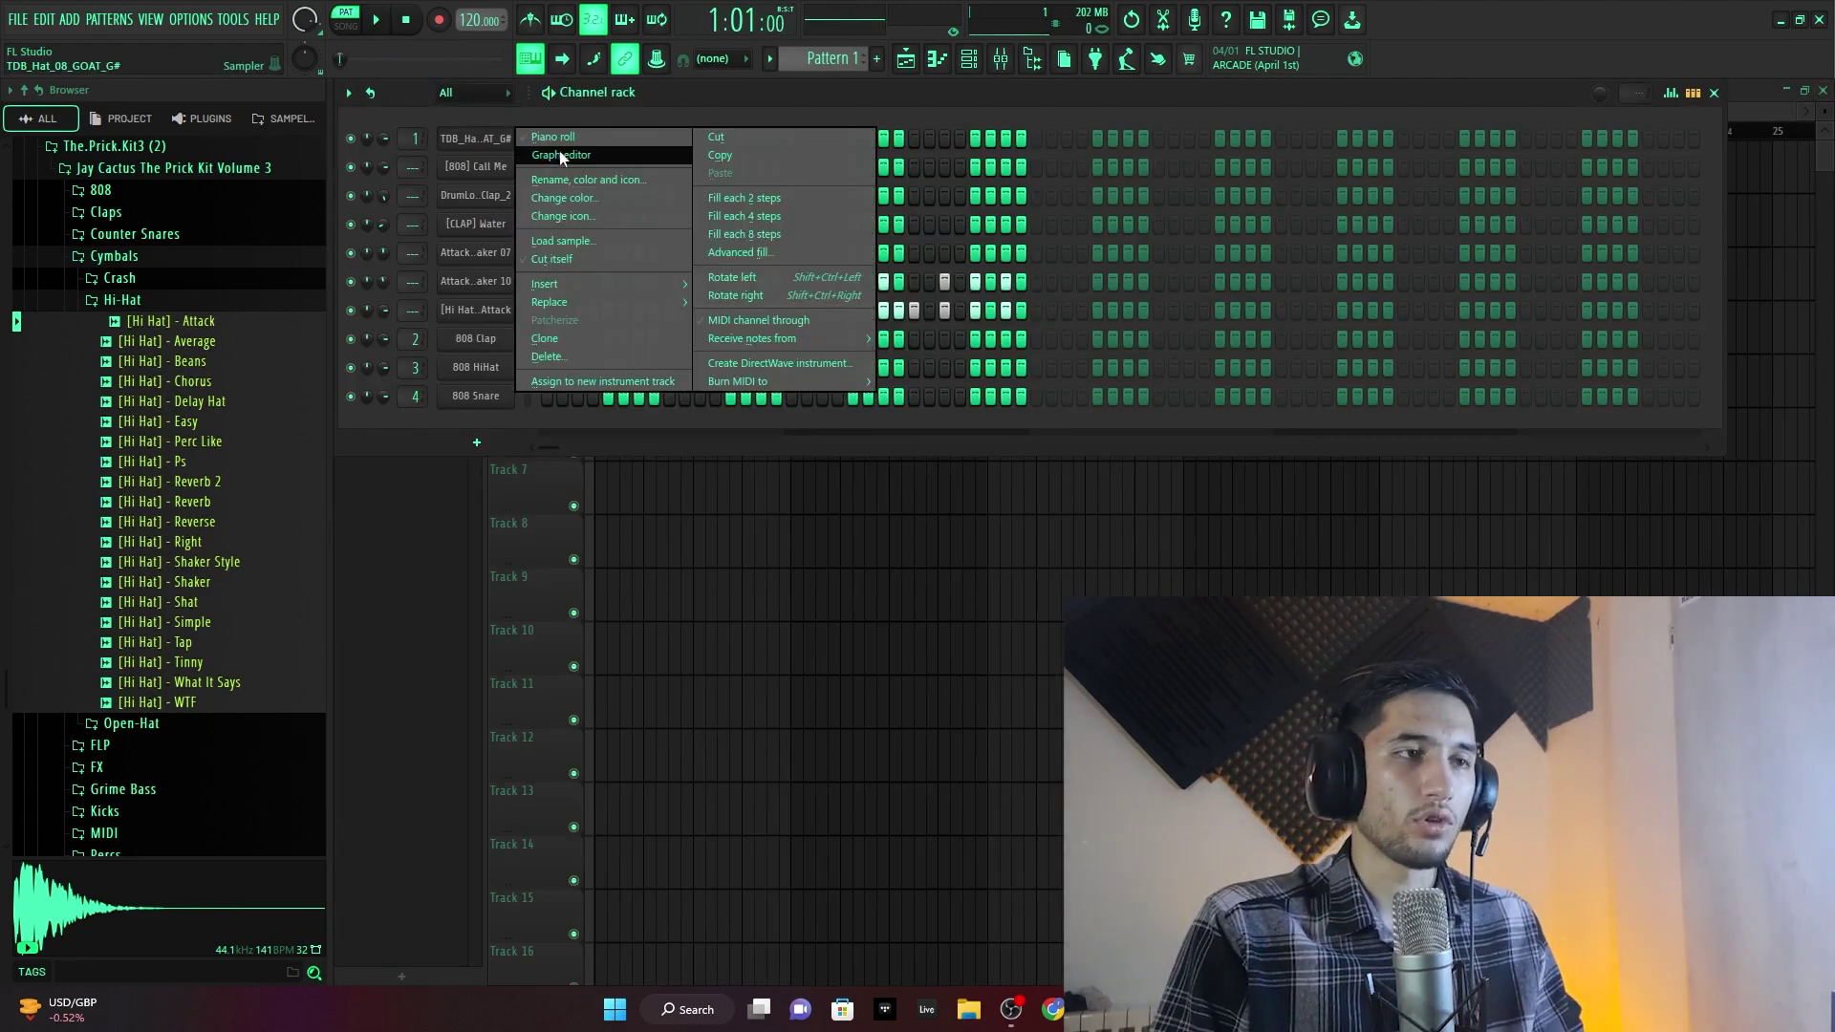
pyautogui.click(593, 154)
pyautogui.moveTo(534, 332); pyautogui.dragTo(410, 484)
pyautogui.moveTo(1003, 383); pyautogui.dragTo(898, 450)
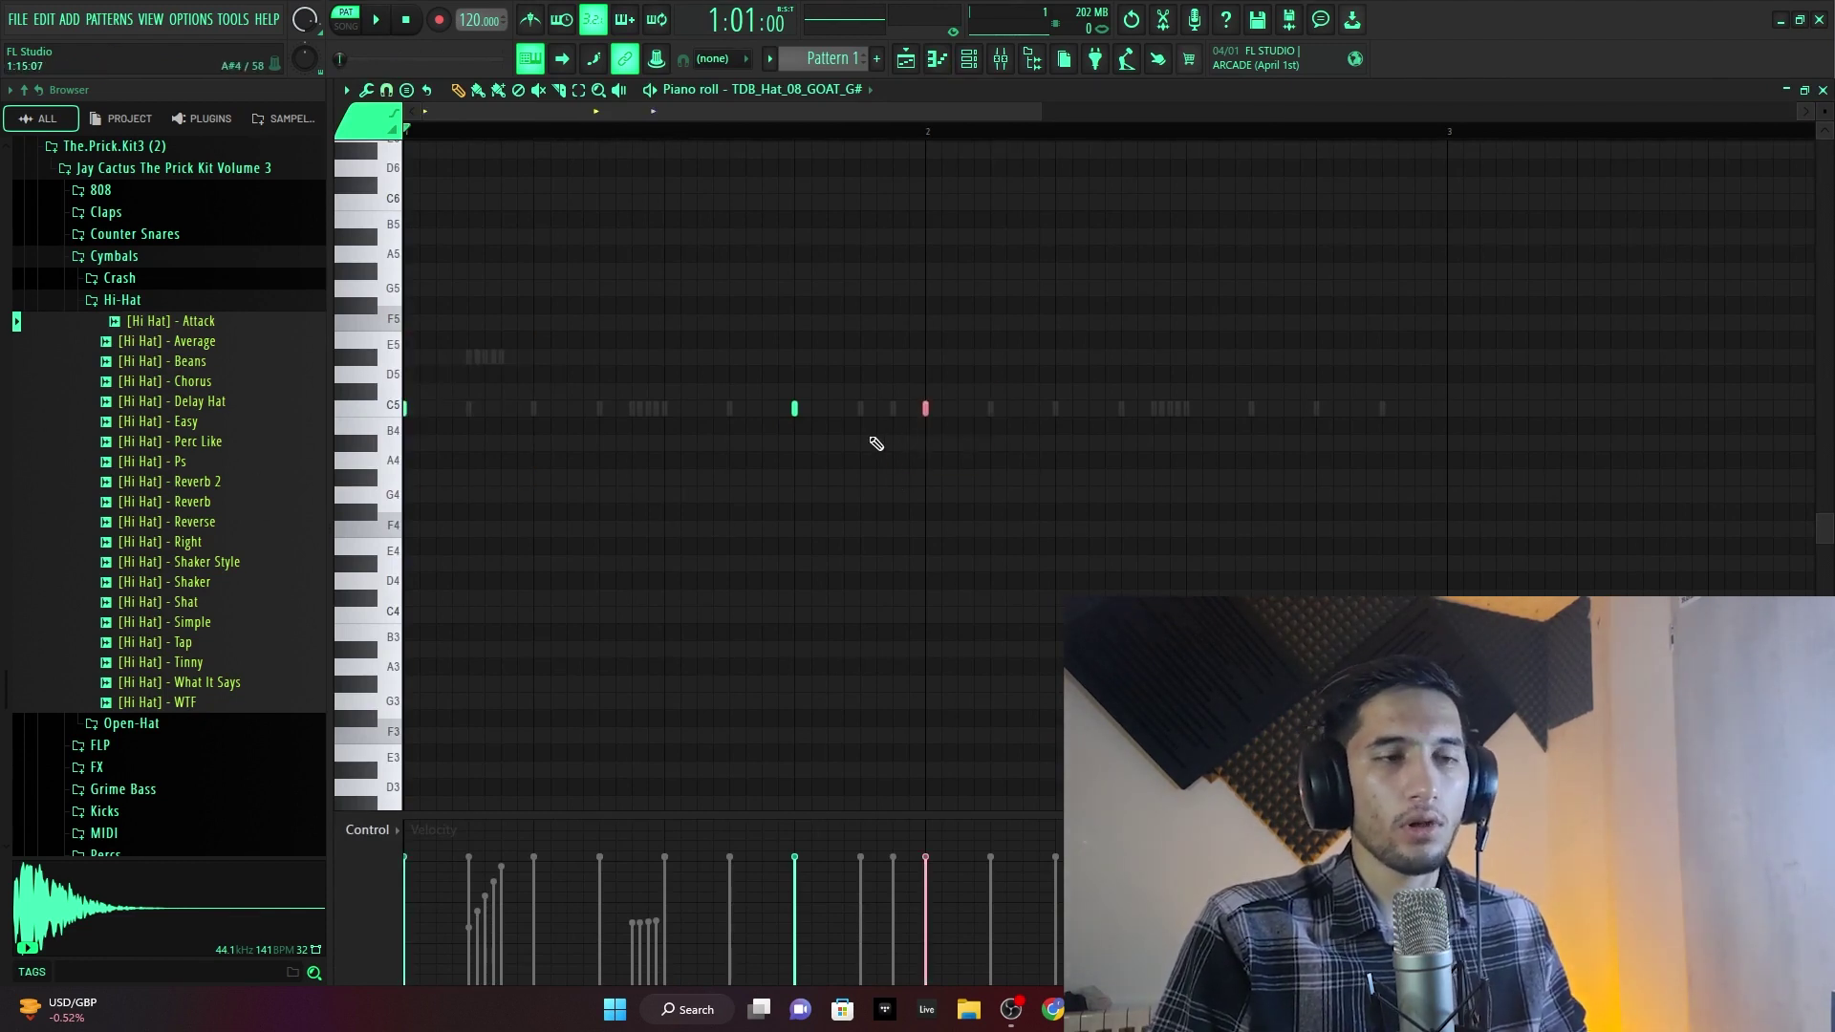
pyautogui.moveTo(840, 348); pyautogui.dragTo(734, 517)
pyautogui.moveTo(1020, 349); pyautogui.dragTo(896, 450)
pyautogui.moveTo(537, 381); pyautogui.dragTo(301, 538)
pyautogui.moveTo(1046, 367); pyautogui.dragTo(905, 494)
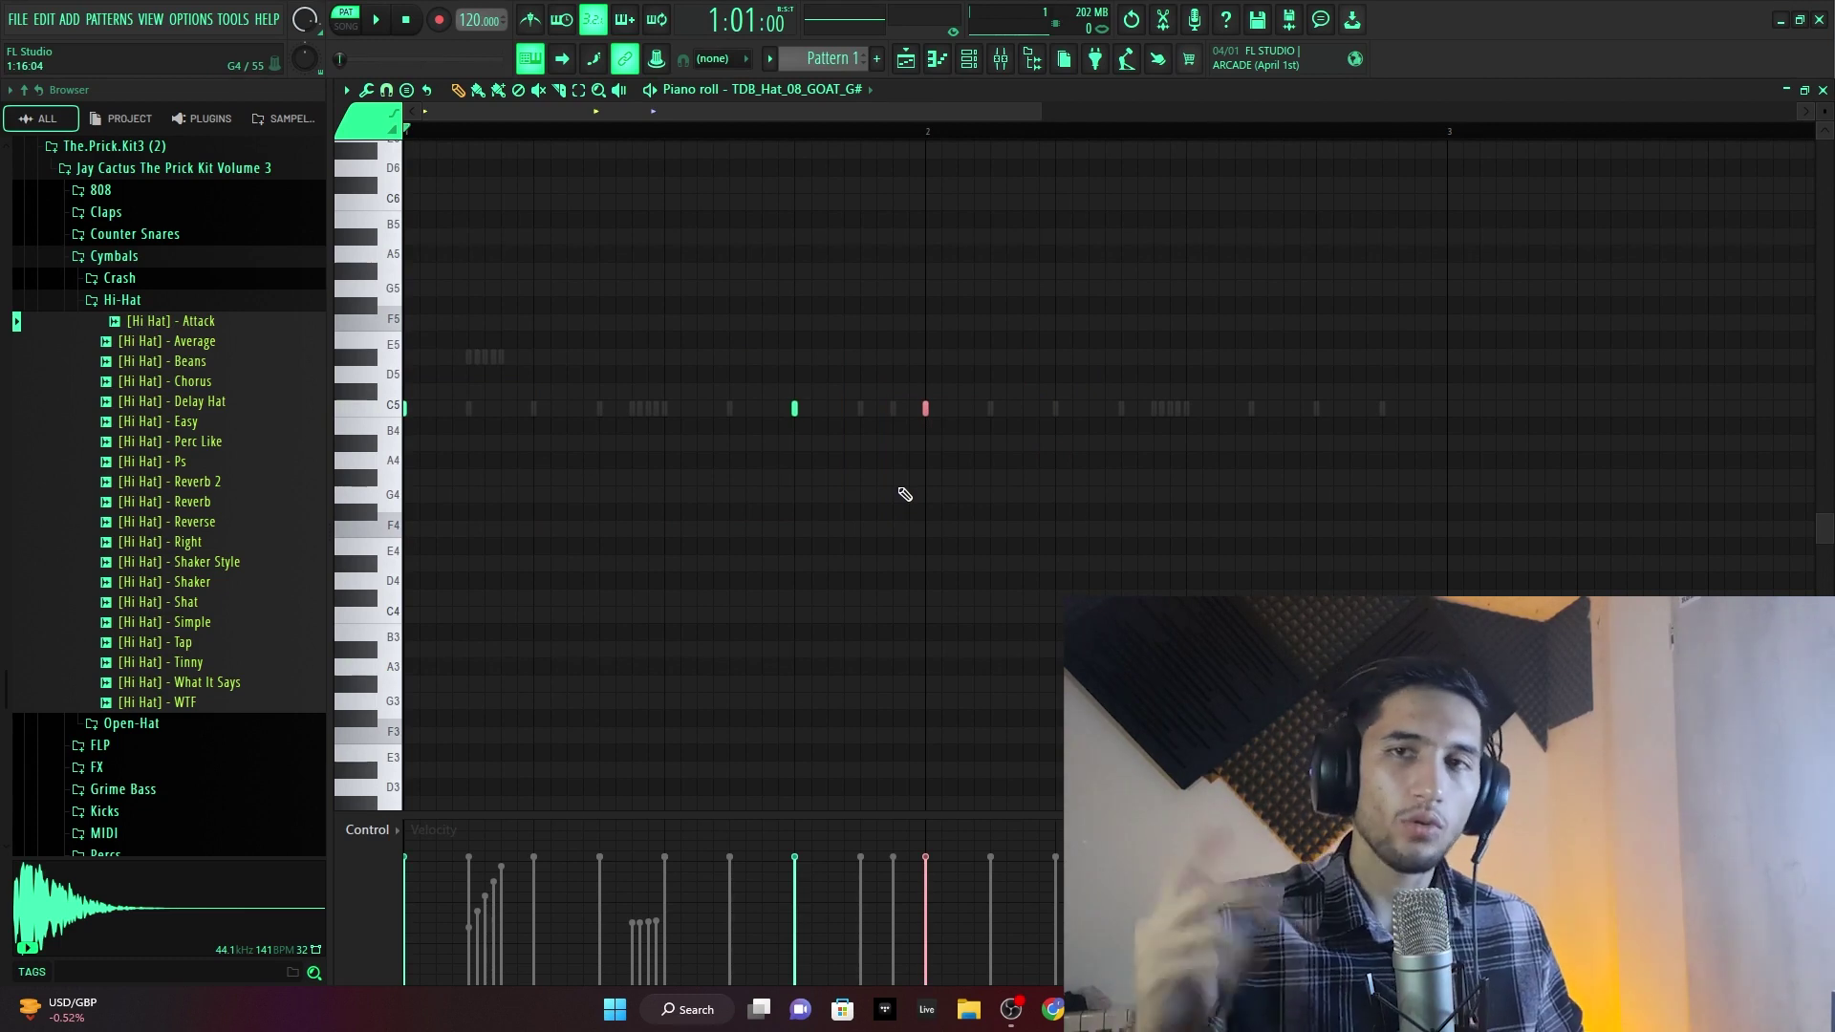
pyautogui.click(1821, 90)
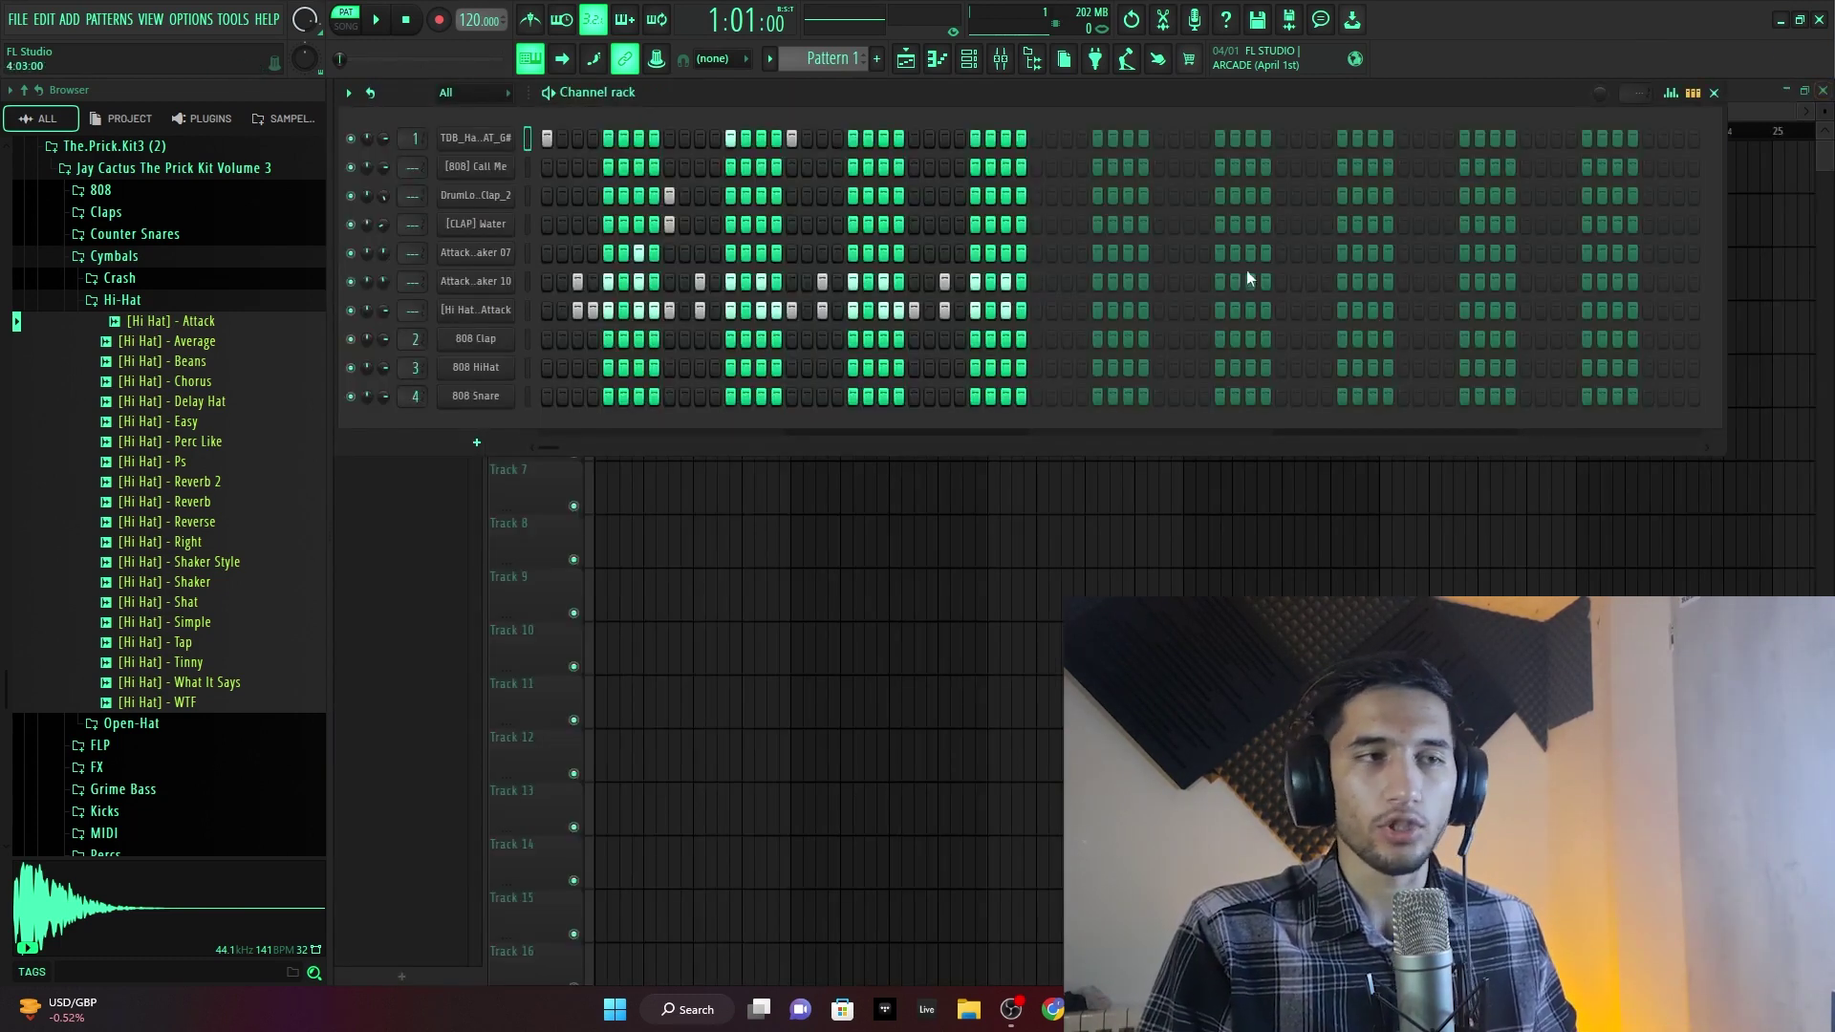
# - Add a C5 note on beat 3 of bar 2 in the DrumLoop Clap_2 channel, then close the piano roll
pyautogui.rightClick(503, 208)
pyautogui.click(566, 193)
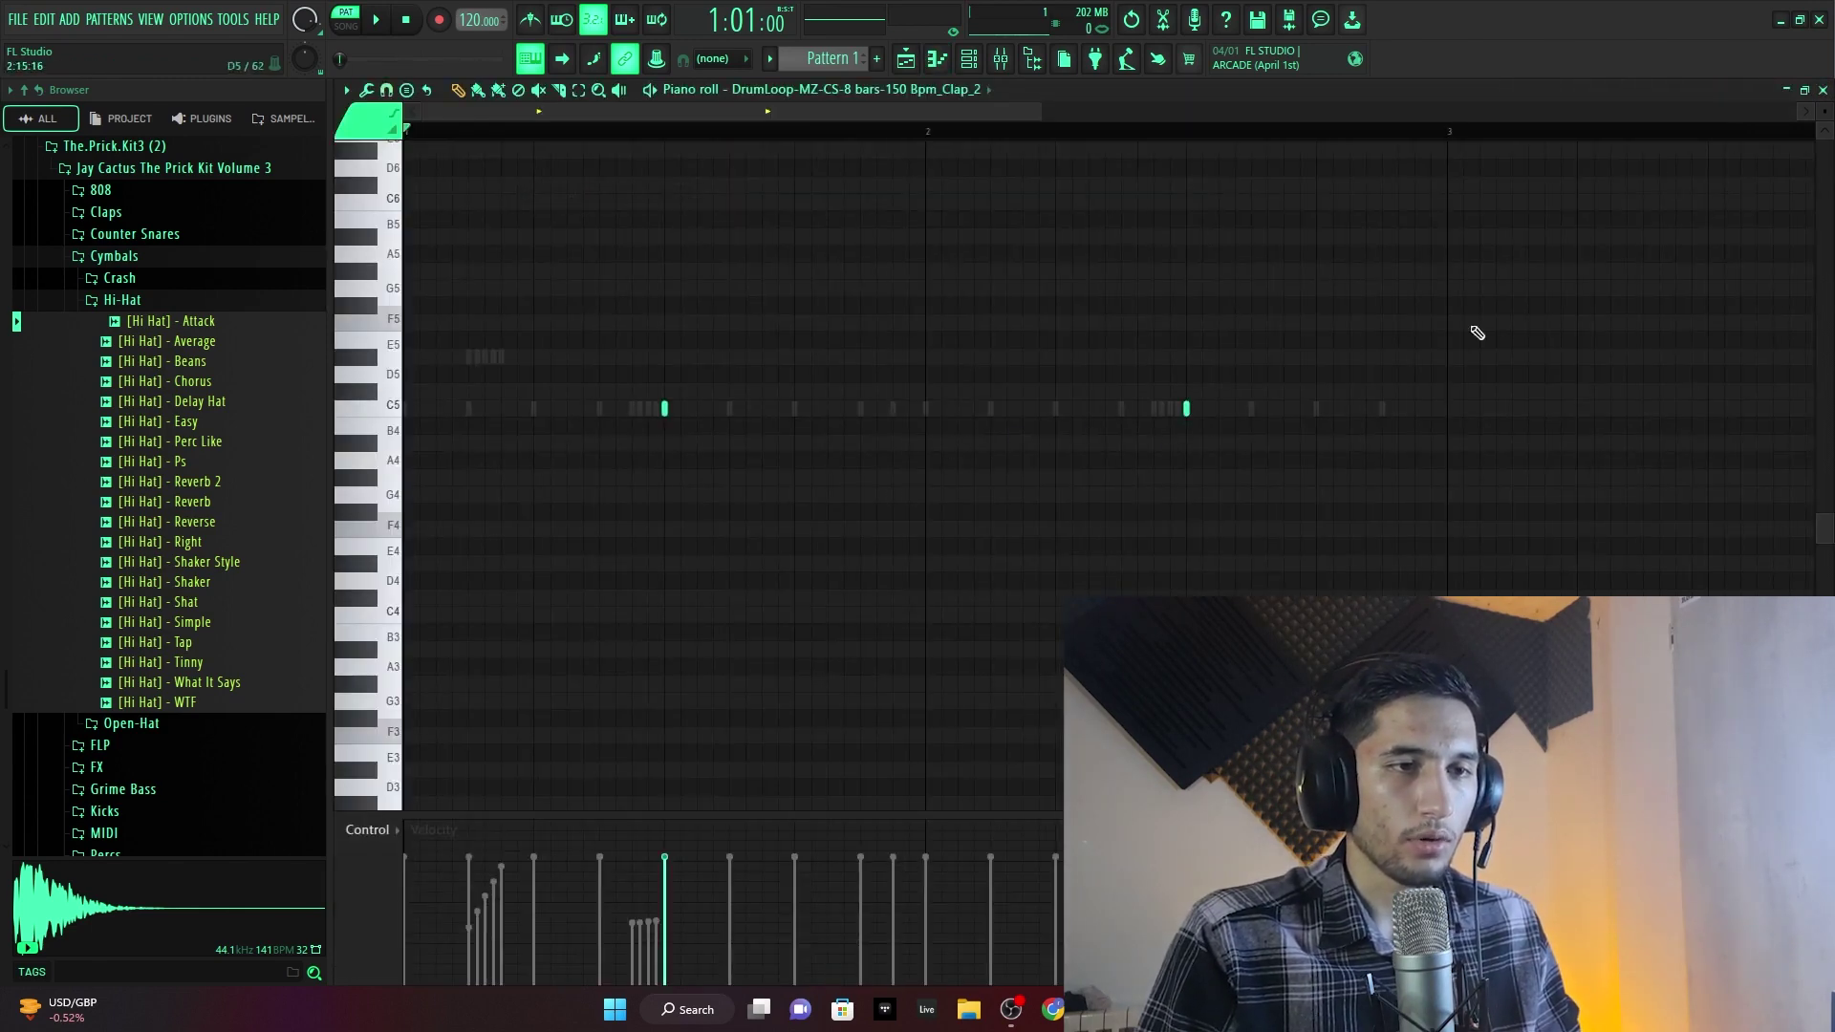
pyautogui.click(1822, 90)
# - Copy the DrumLoop Clap_2 channel's pattern, paste it into the [CLAP] Water channel and play the beat
pyautogui.rightClick(501, 196)
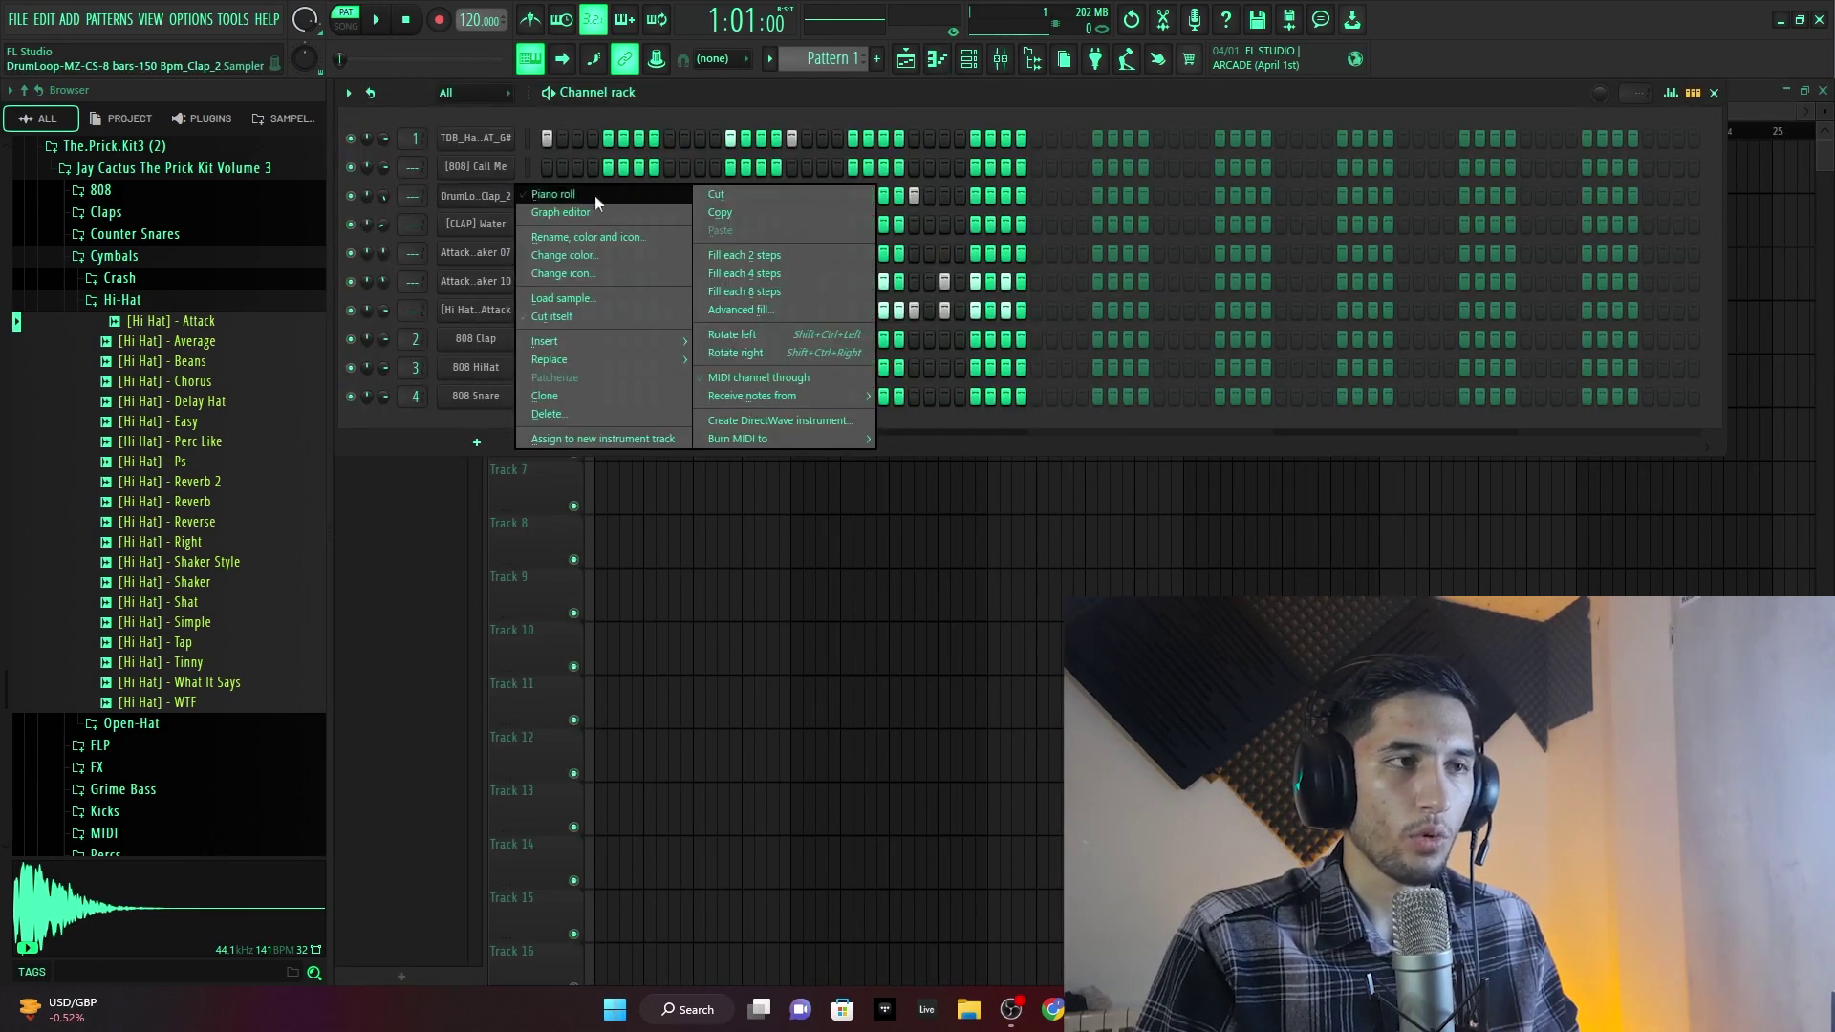
pyautogui.click(770, 216)
pyautogui.rightClick(477, 227)
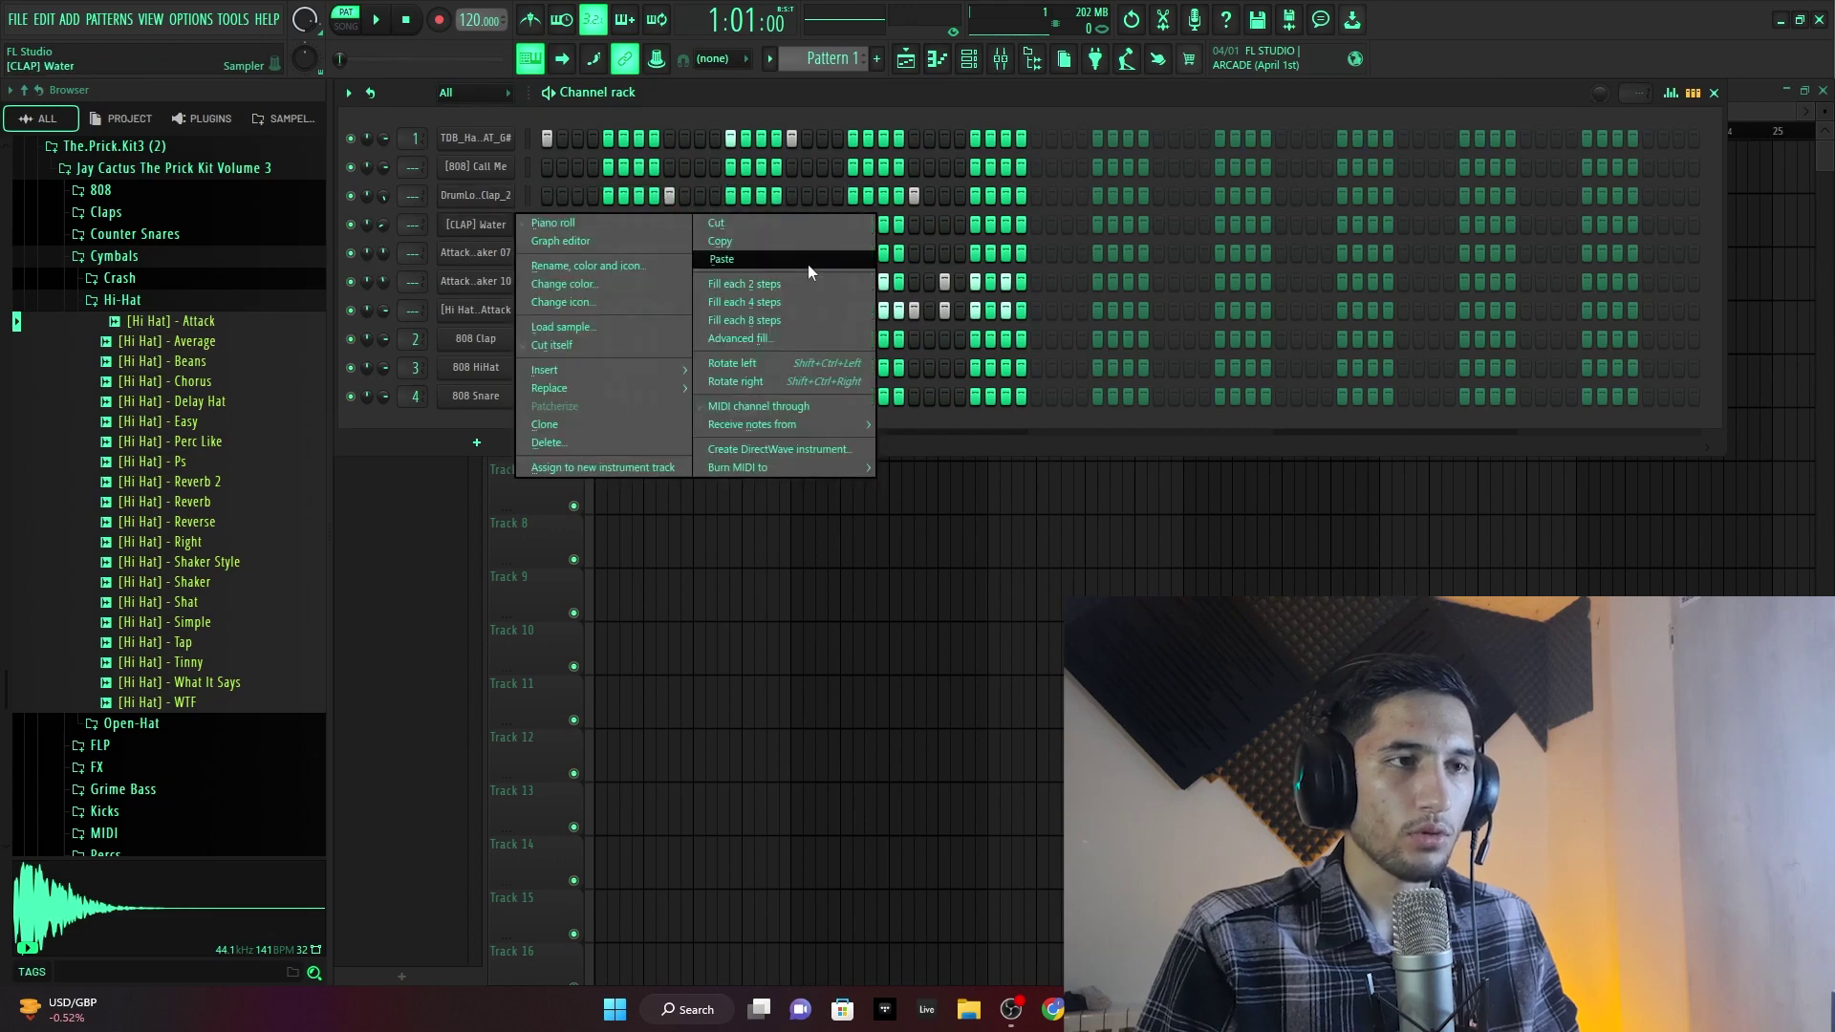
pyautogui.click(806, 263)
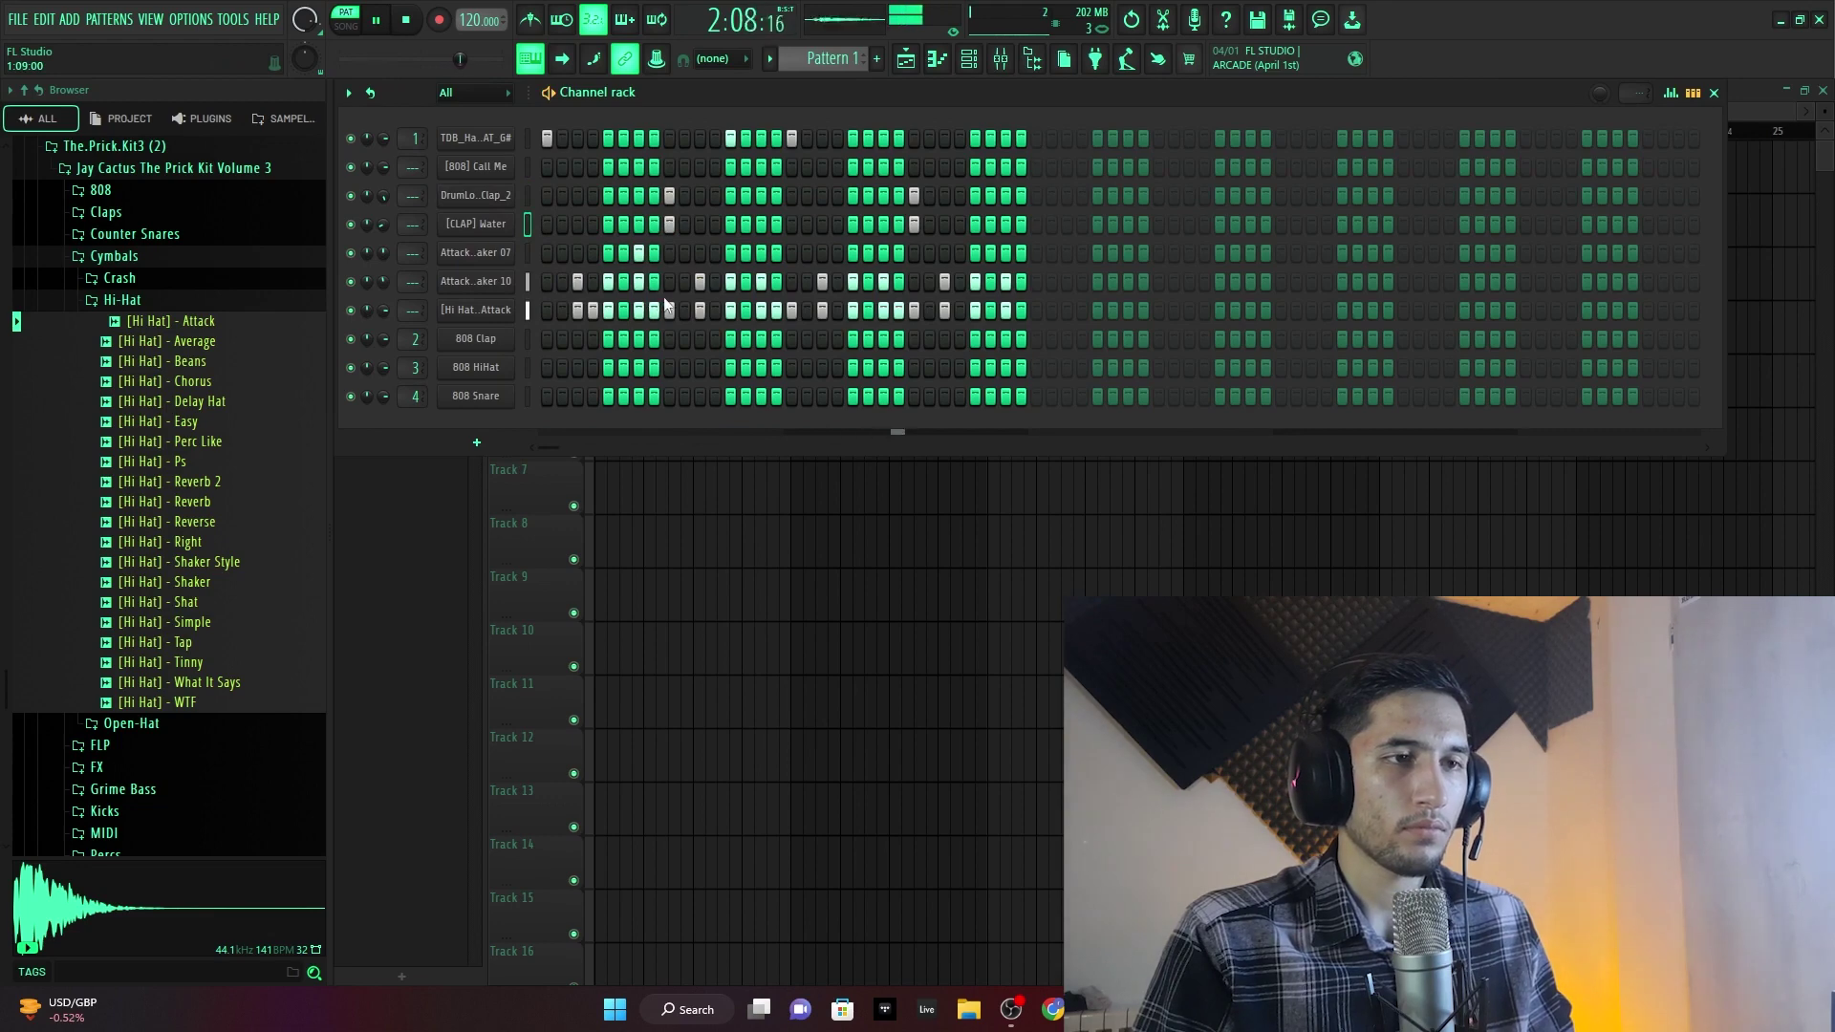
pyautogui.rightClick(509, 166)
pyautogui.click(553, 166)
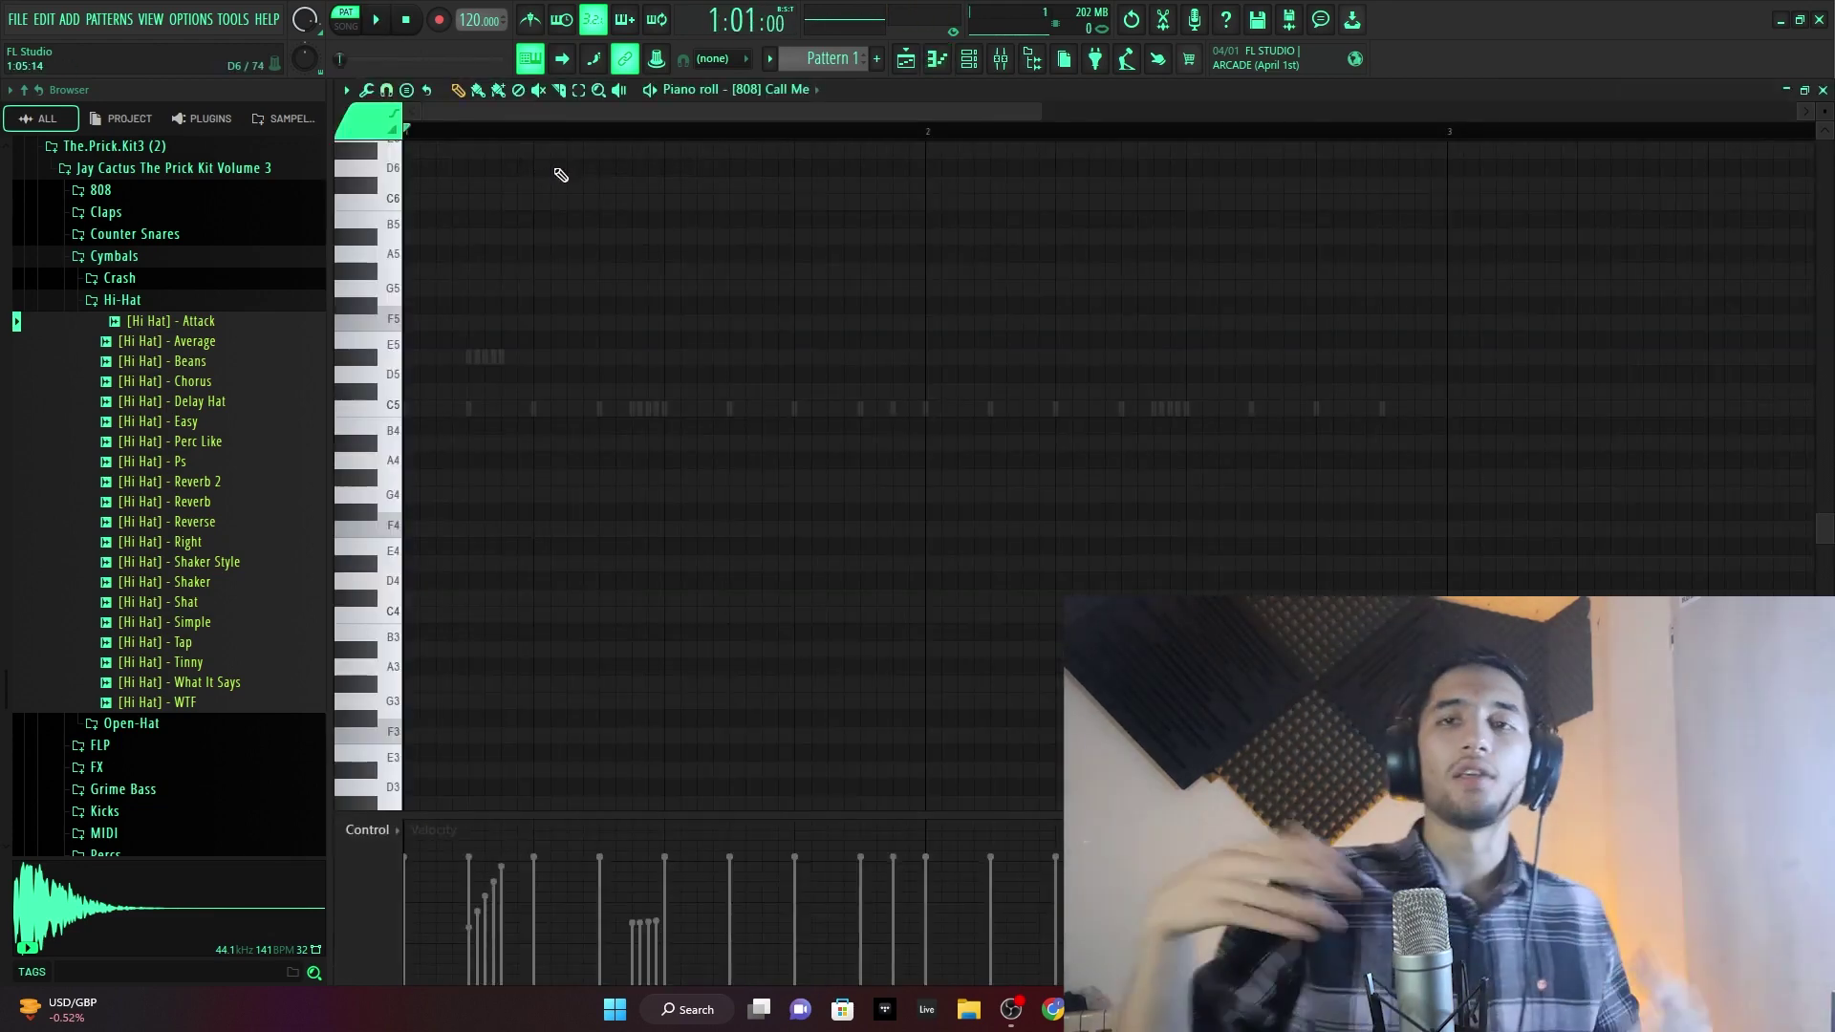
pyautogui.click(1823, 91)
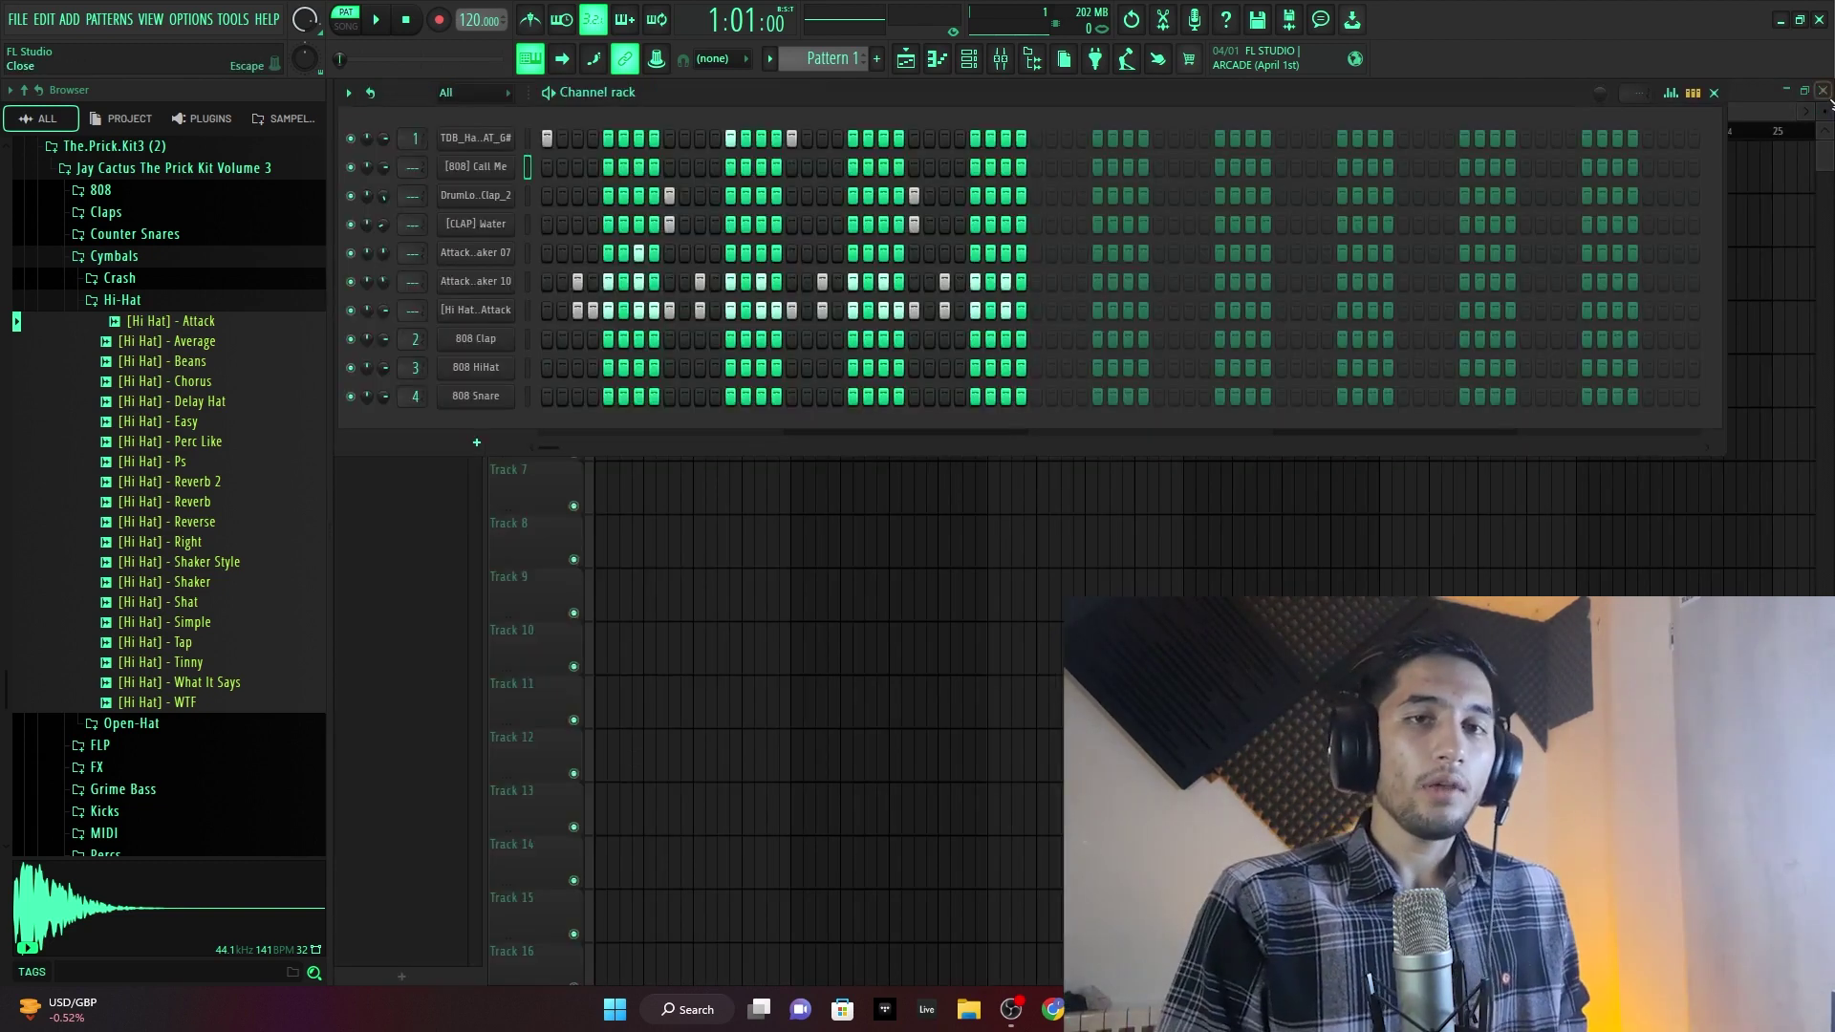
# - Add a four-step C5 note at the start of bar 1 in the [808] Call Me channel, play it and close the piano roll
pyautogui.rightClick(501, 166)
pyautogui.click(550, 167)
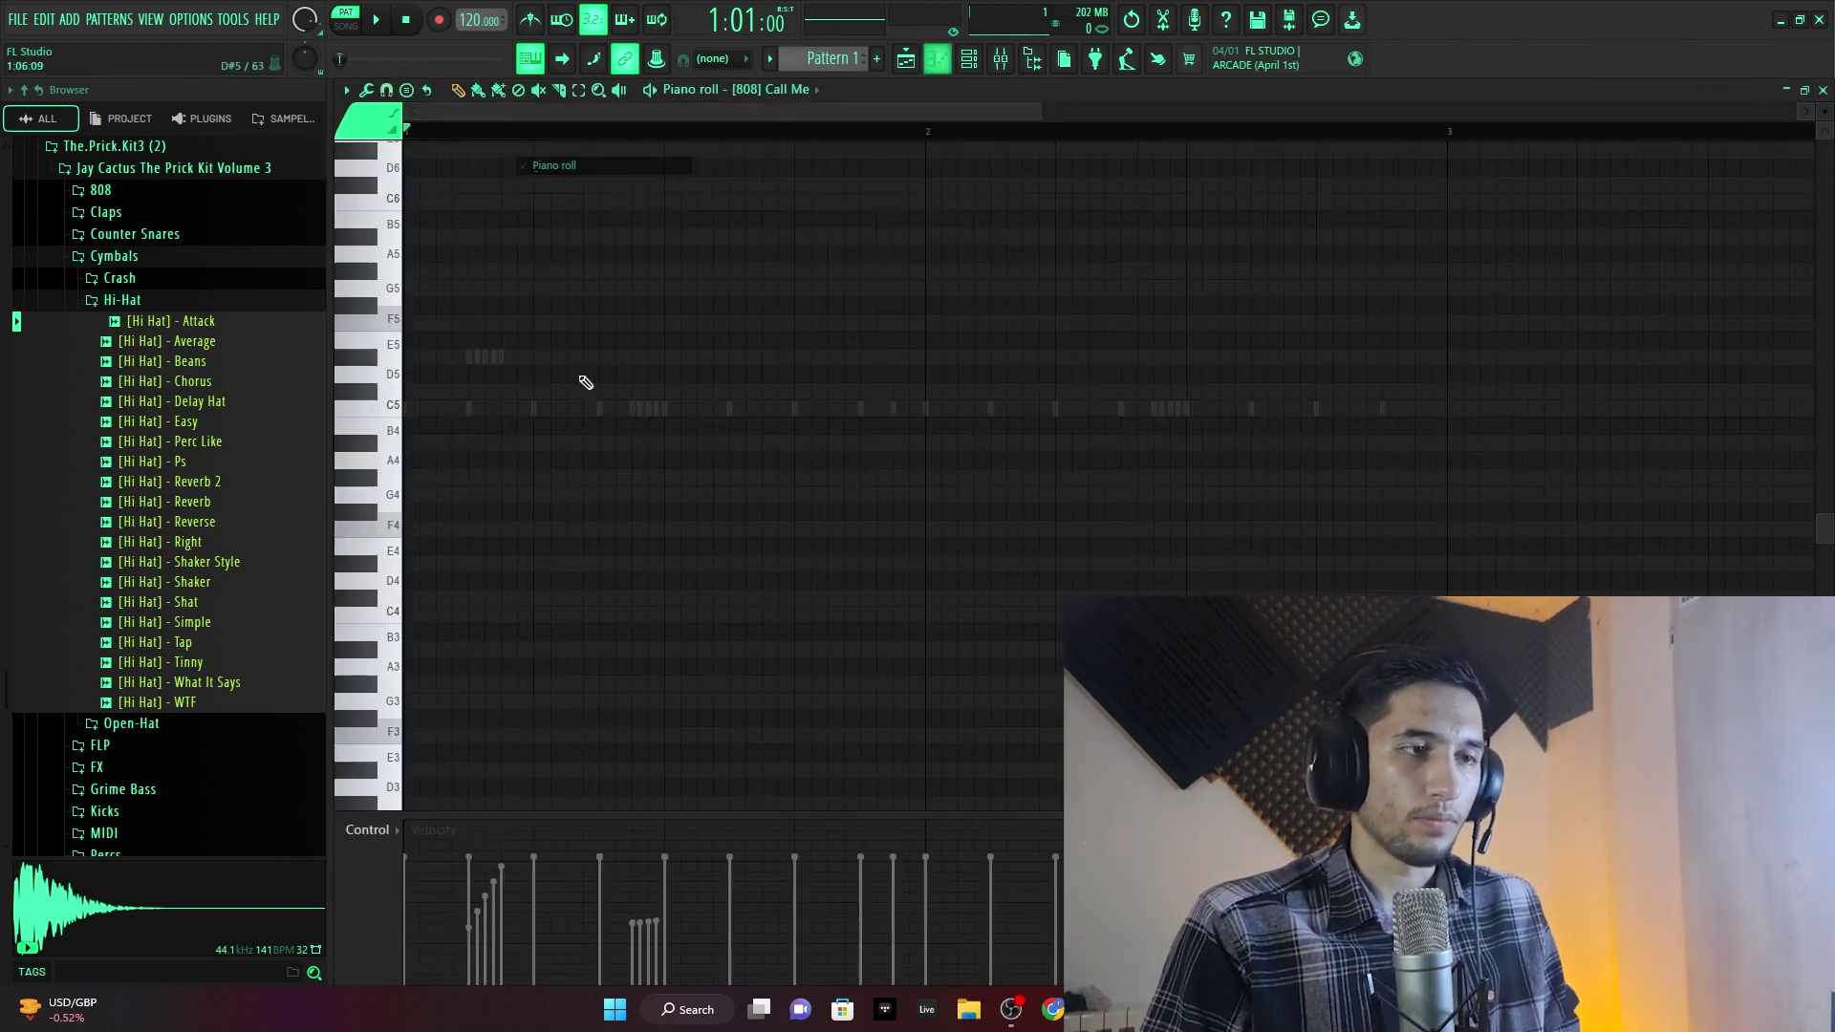
pyautogui.click(407, 412)
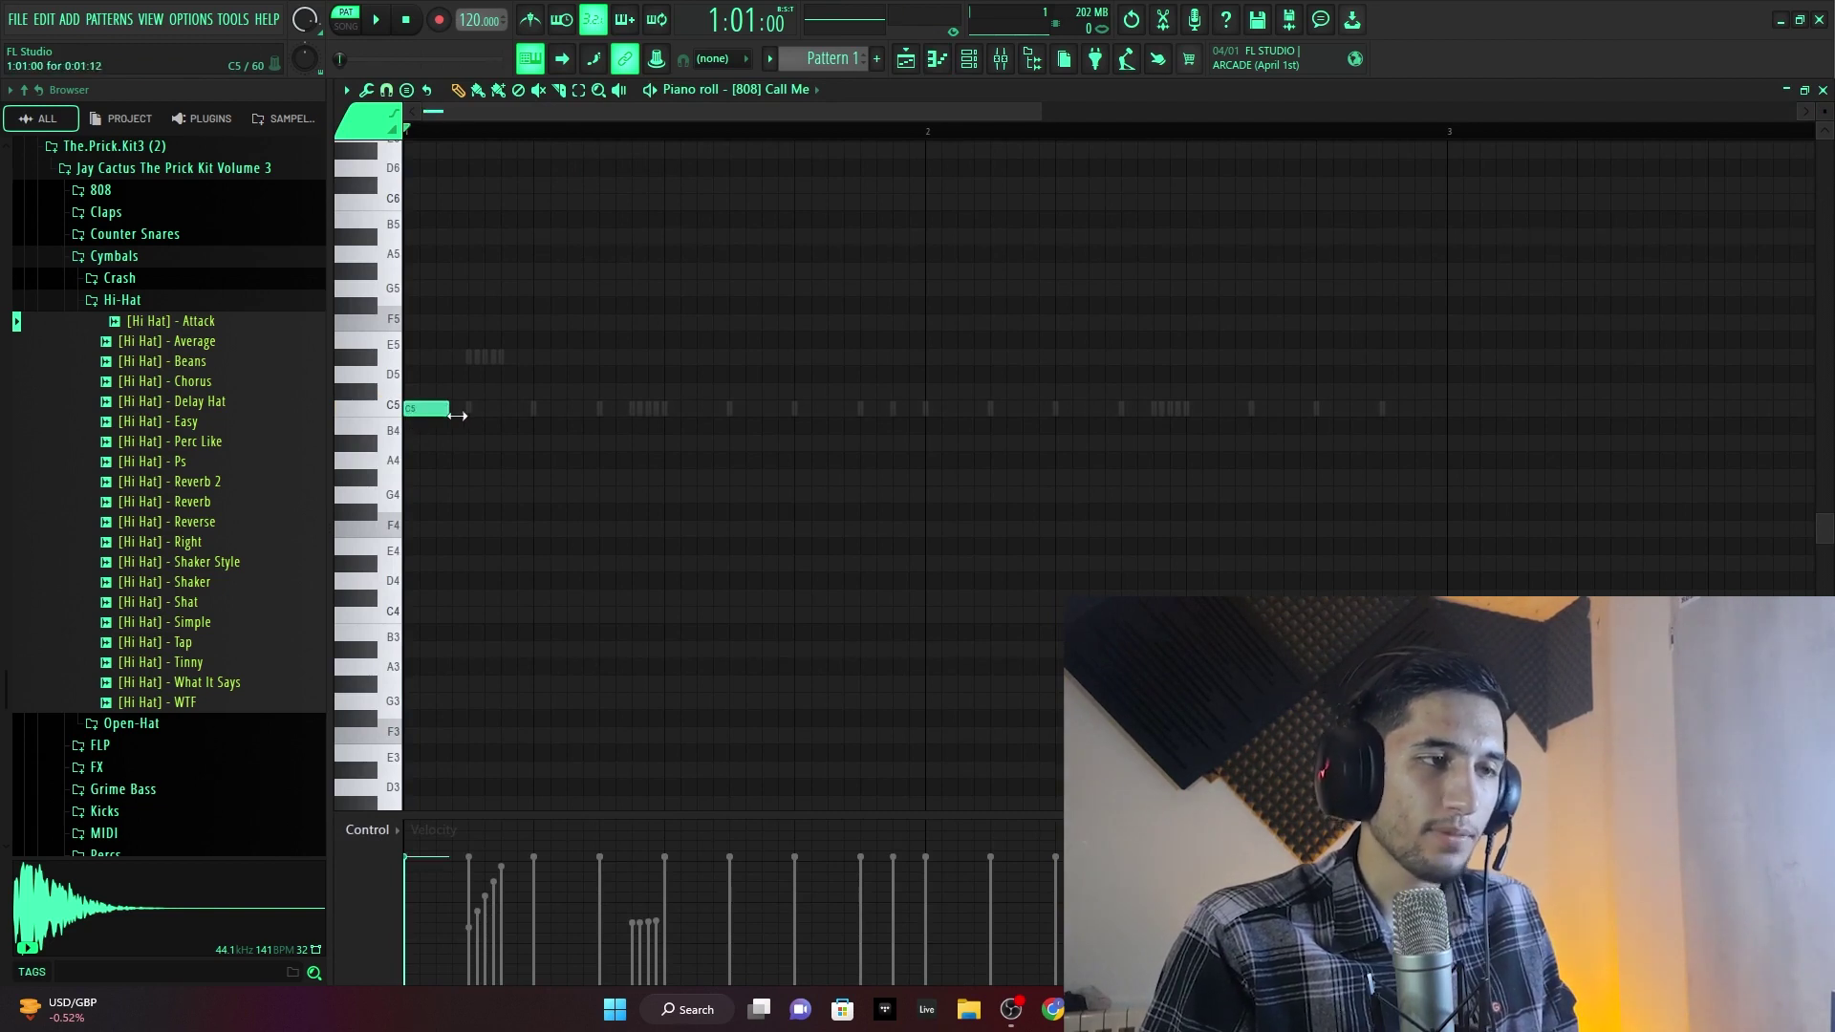
pyautogui.press('space')
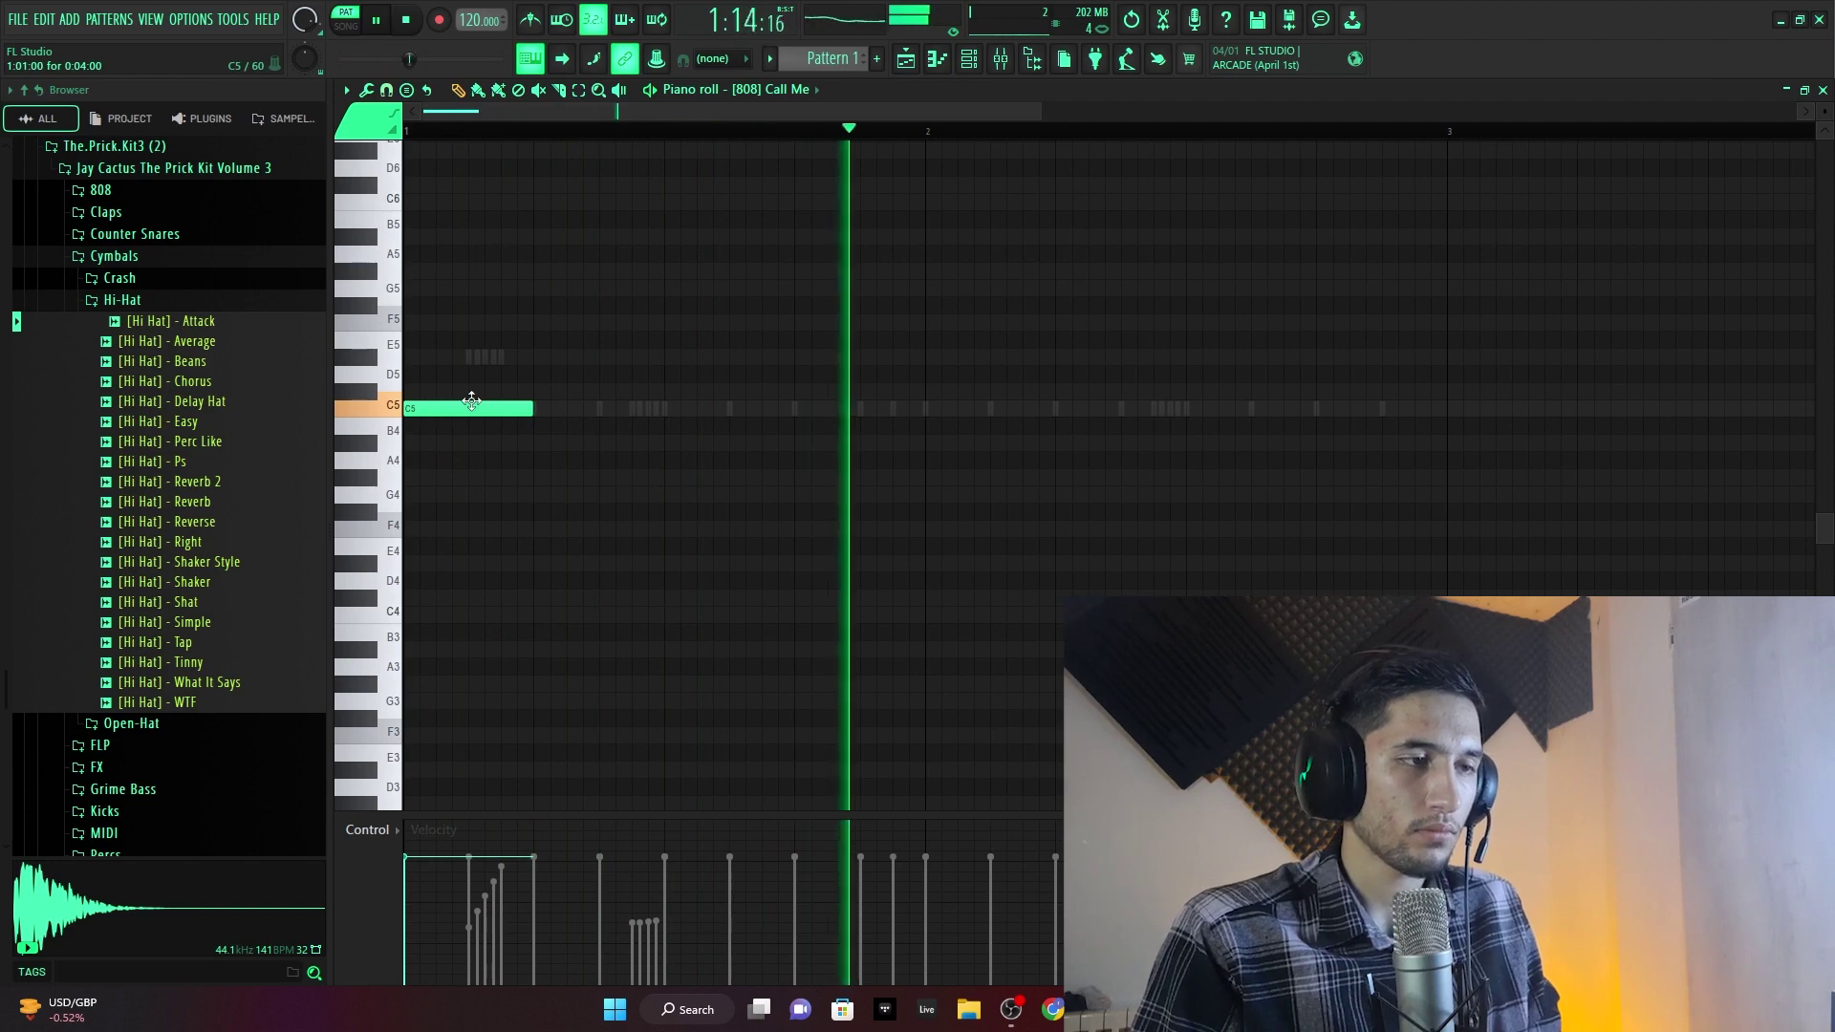
pyautogui.press('space')
pyautogui.click(1822, 91)
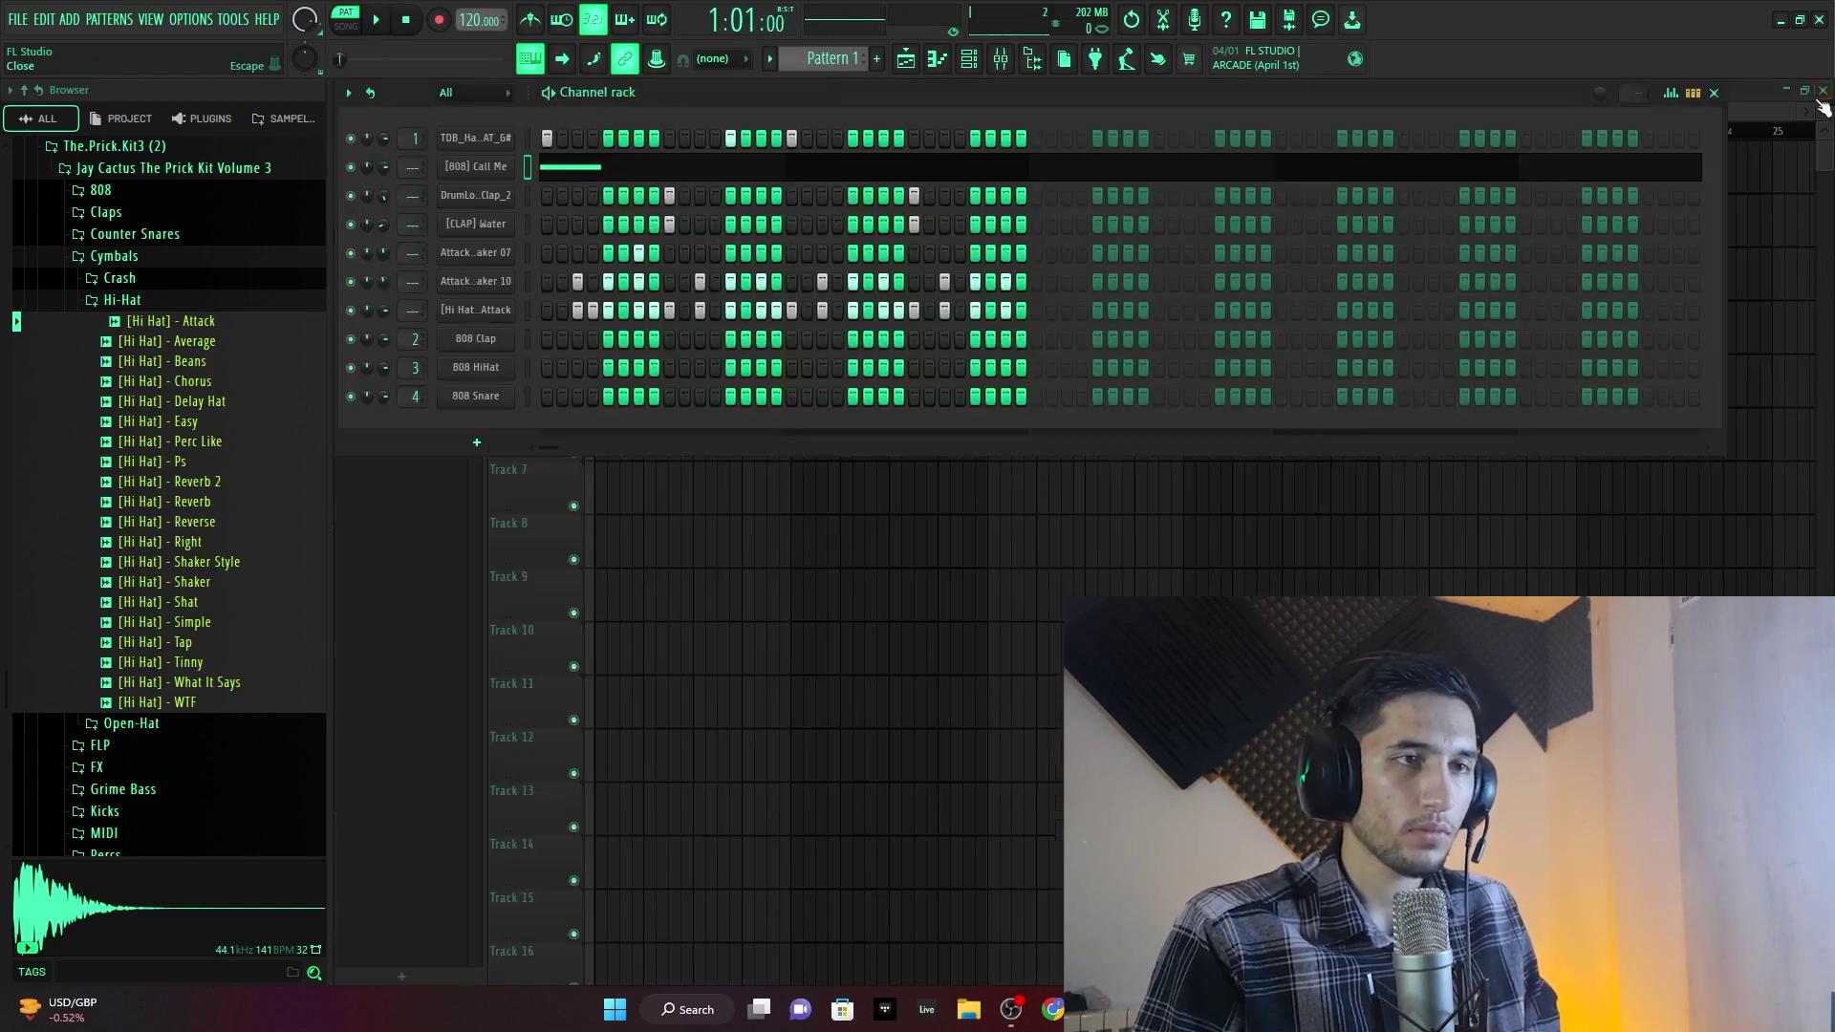
# - Inspect the [808] Call Me sample in its sampler settings and locate its file in the browser's 808 folder
pyautogui.click(510, 169)
pyautogui.click(507, 168)
pyautogui.click(505, 169)
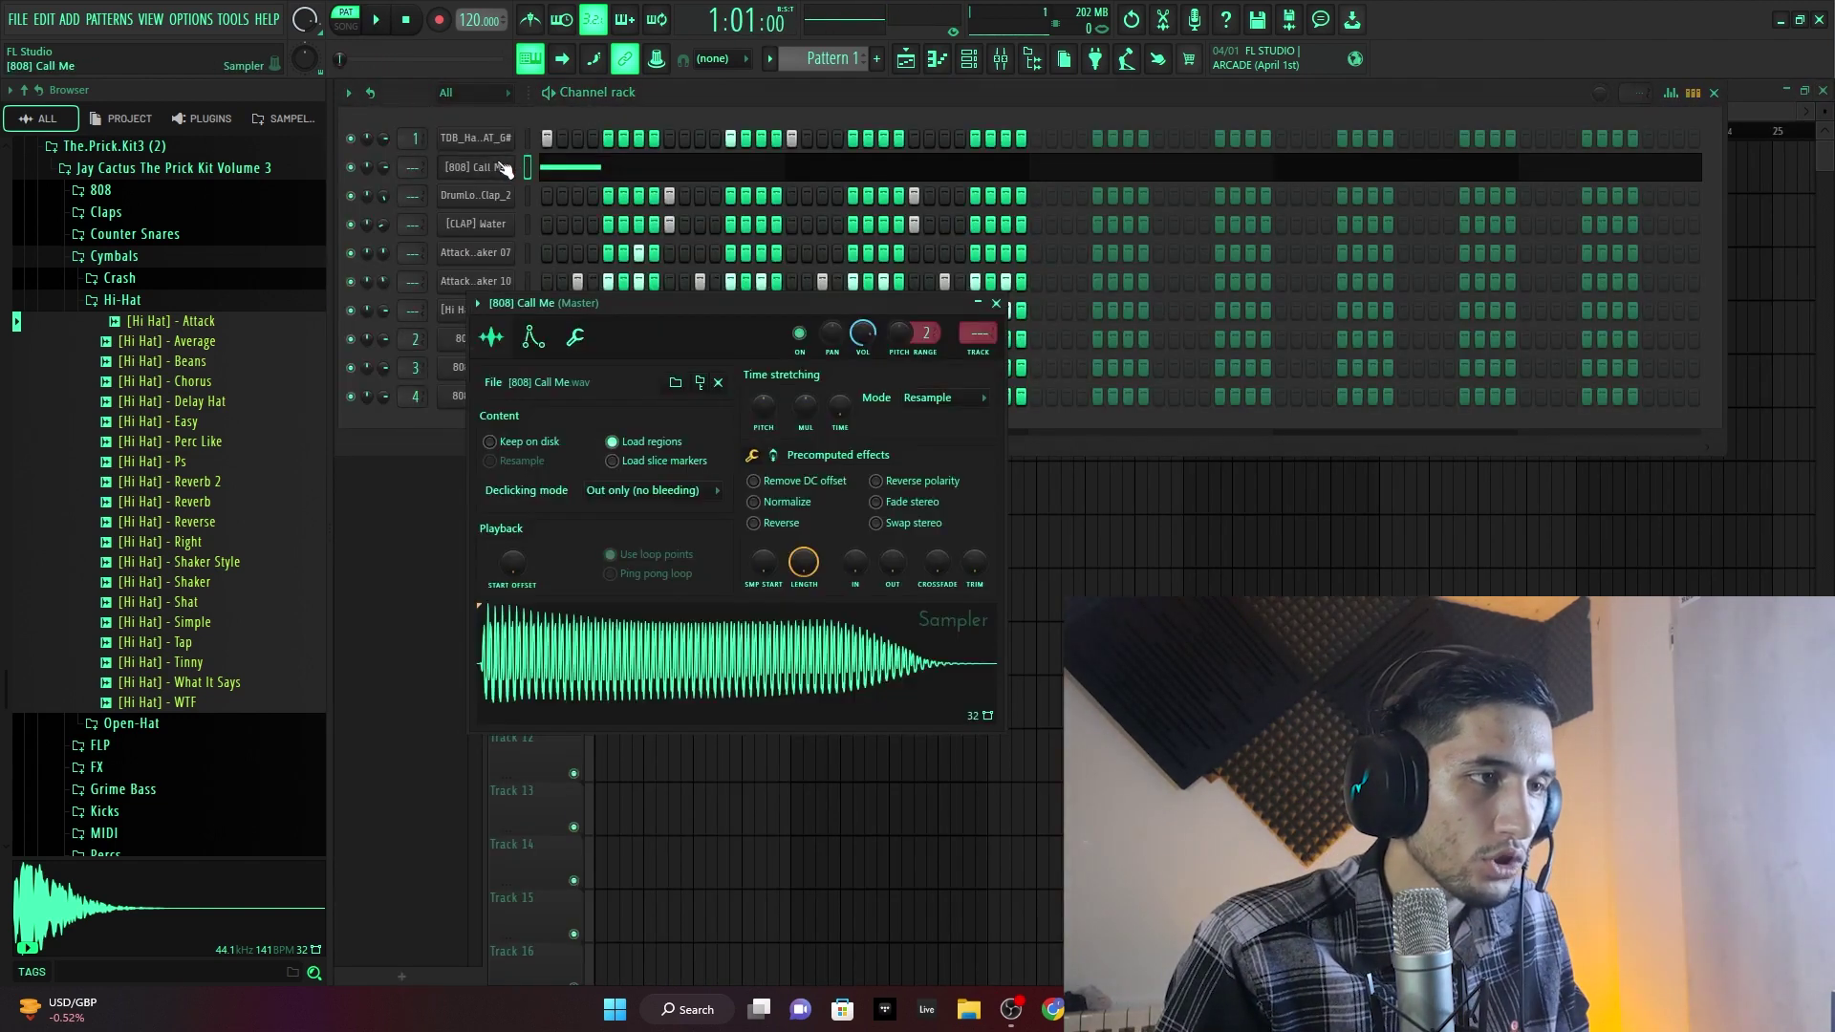
pyautogui.click(631, 647)
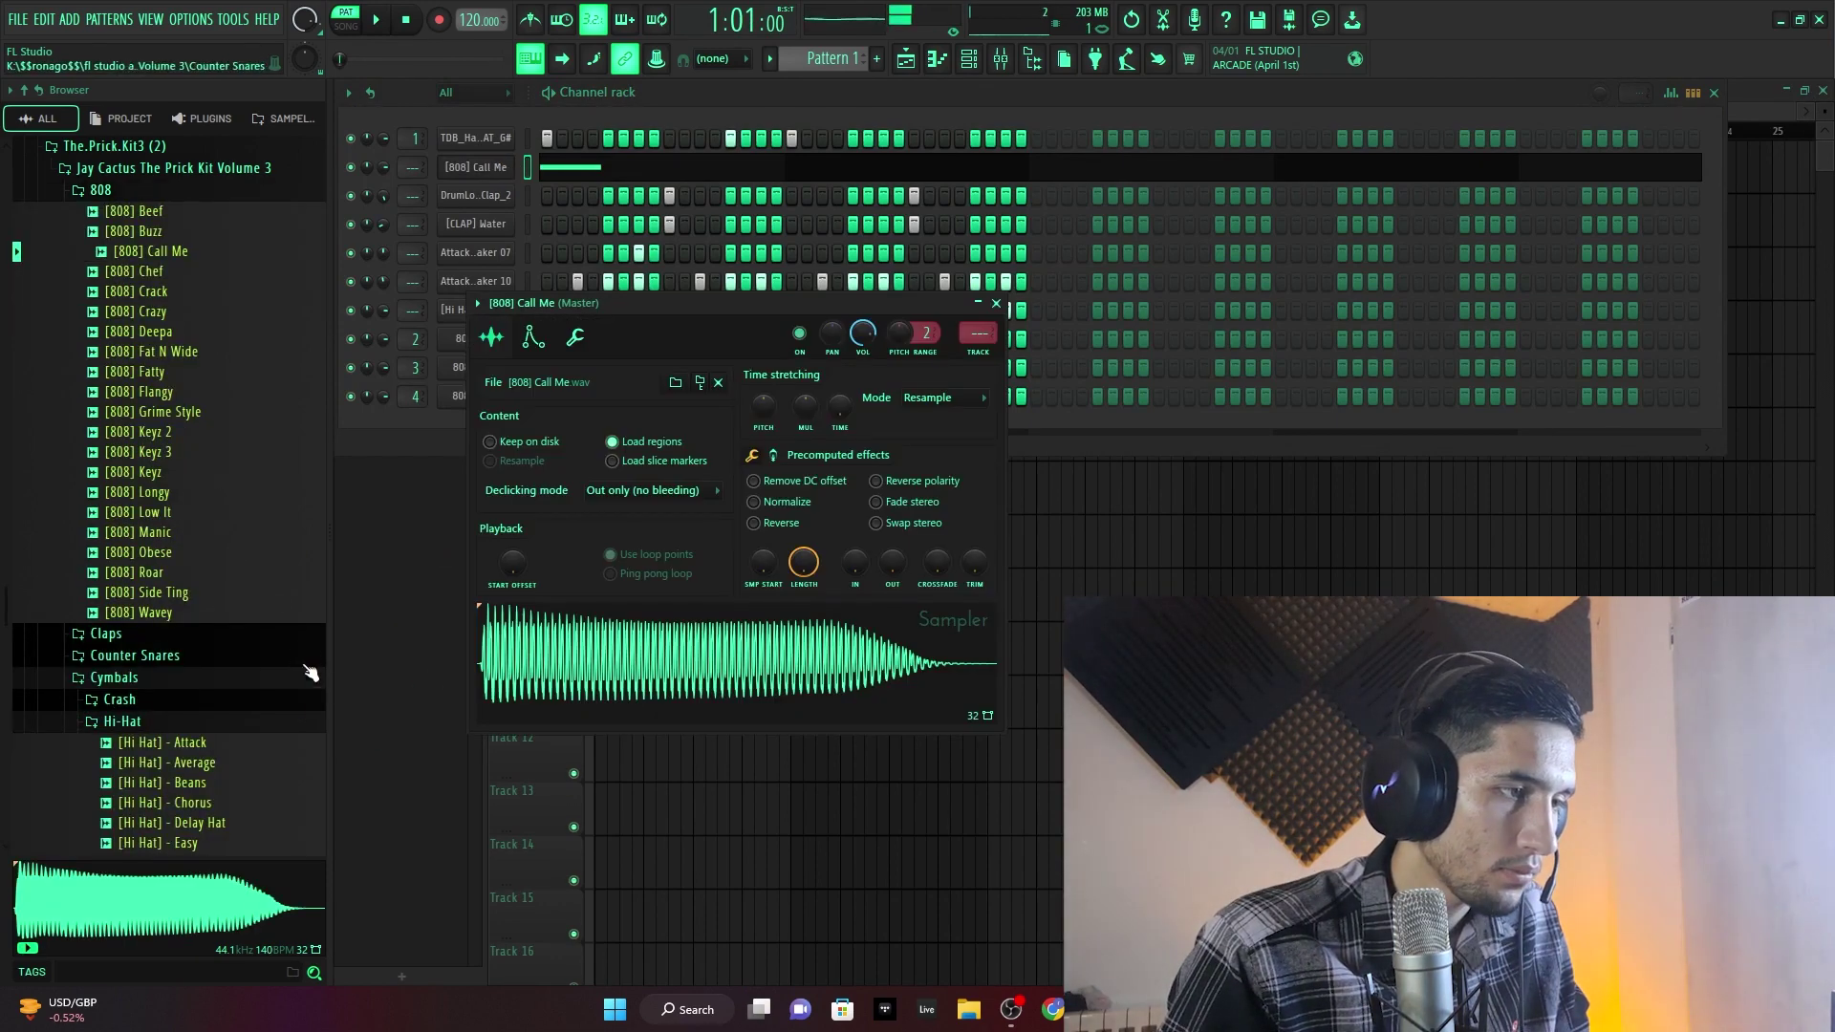
pyautogui.moveTo(553, 683); pyautogui.dragTo(55, 277)
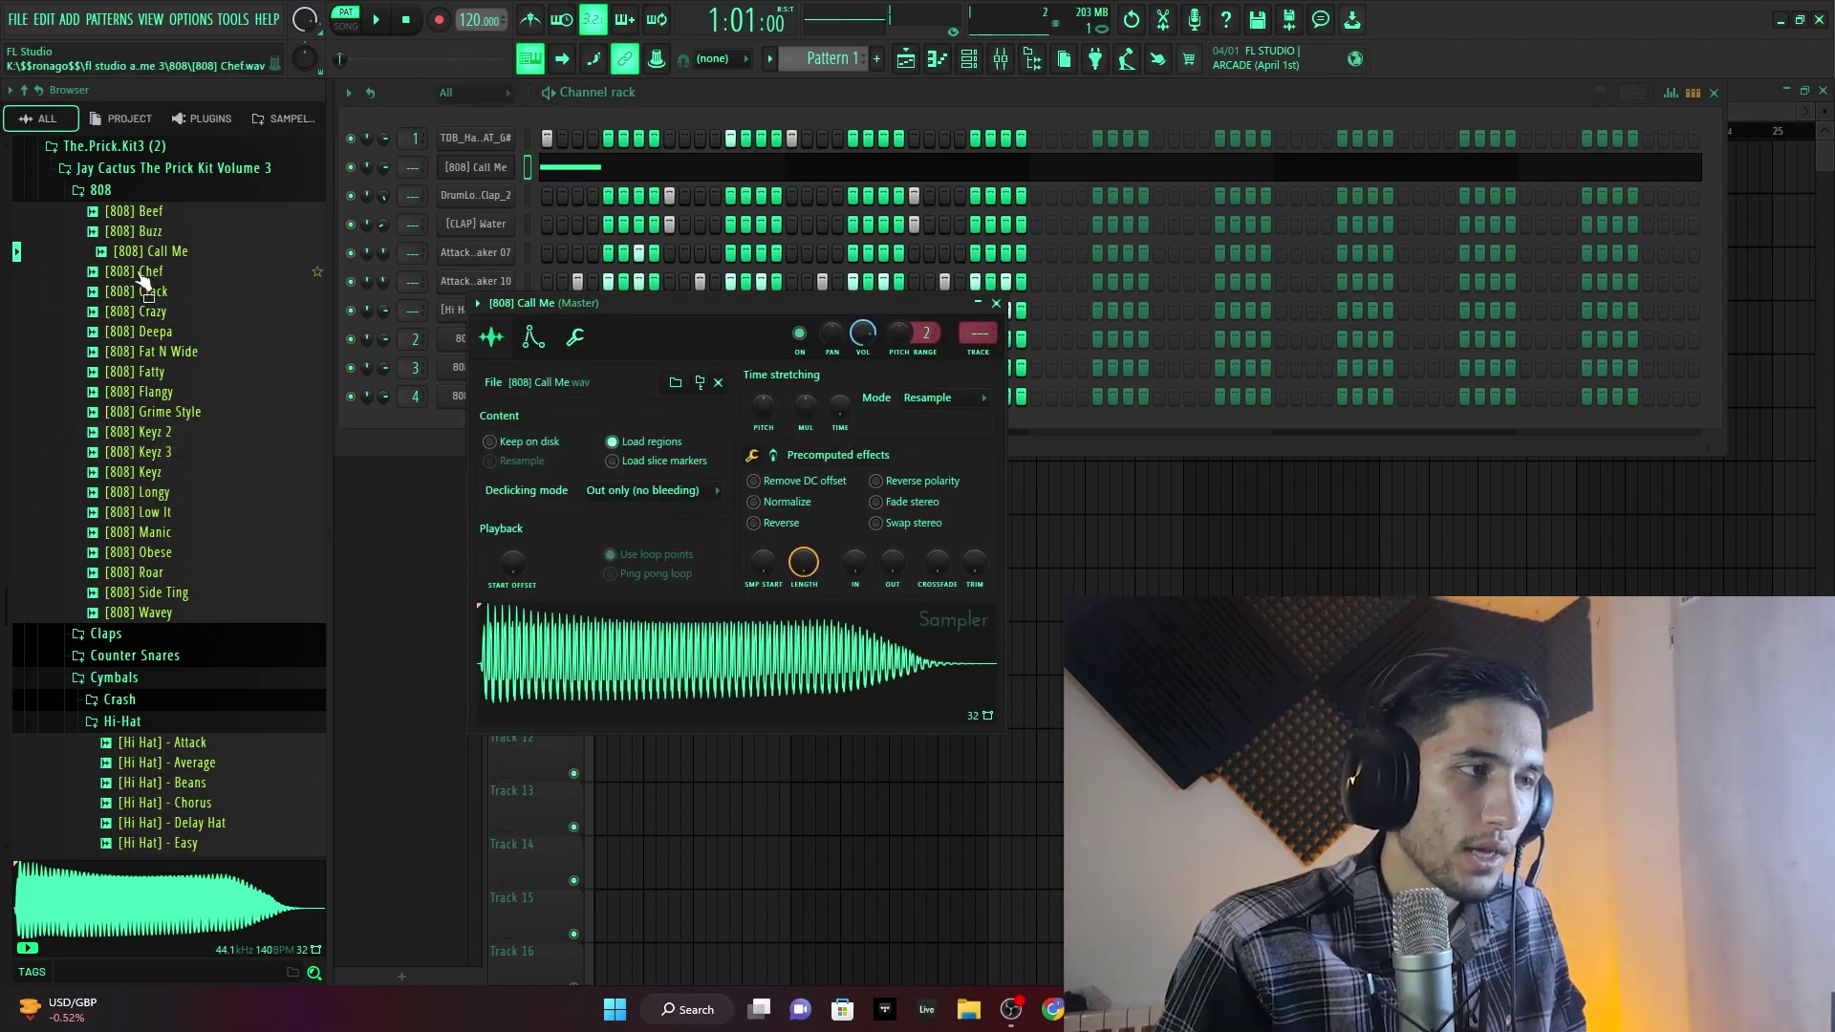
pyautogui.click(996, 304)
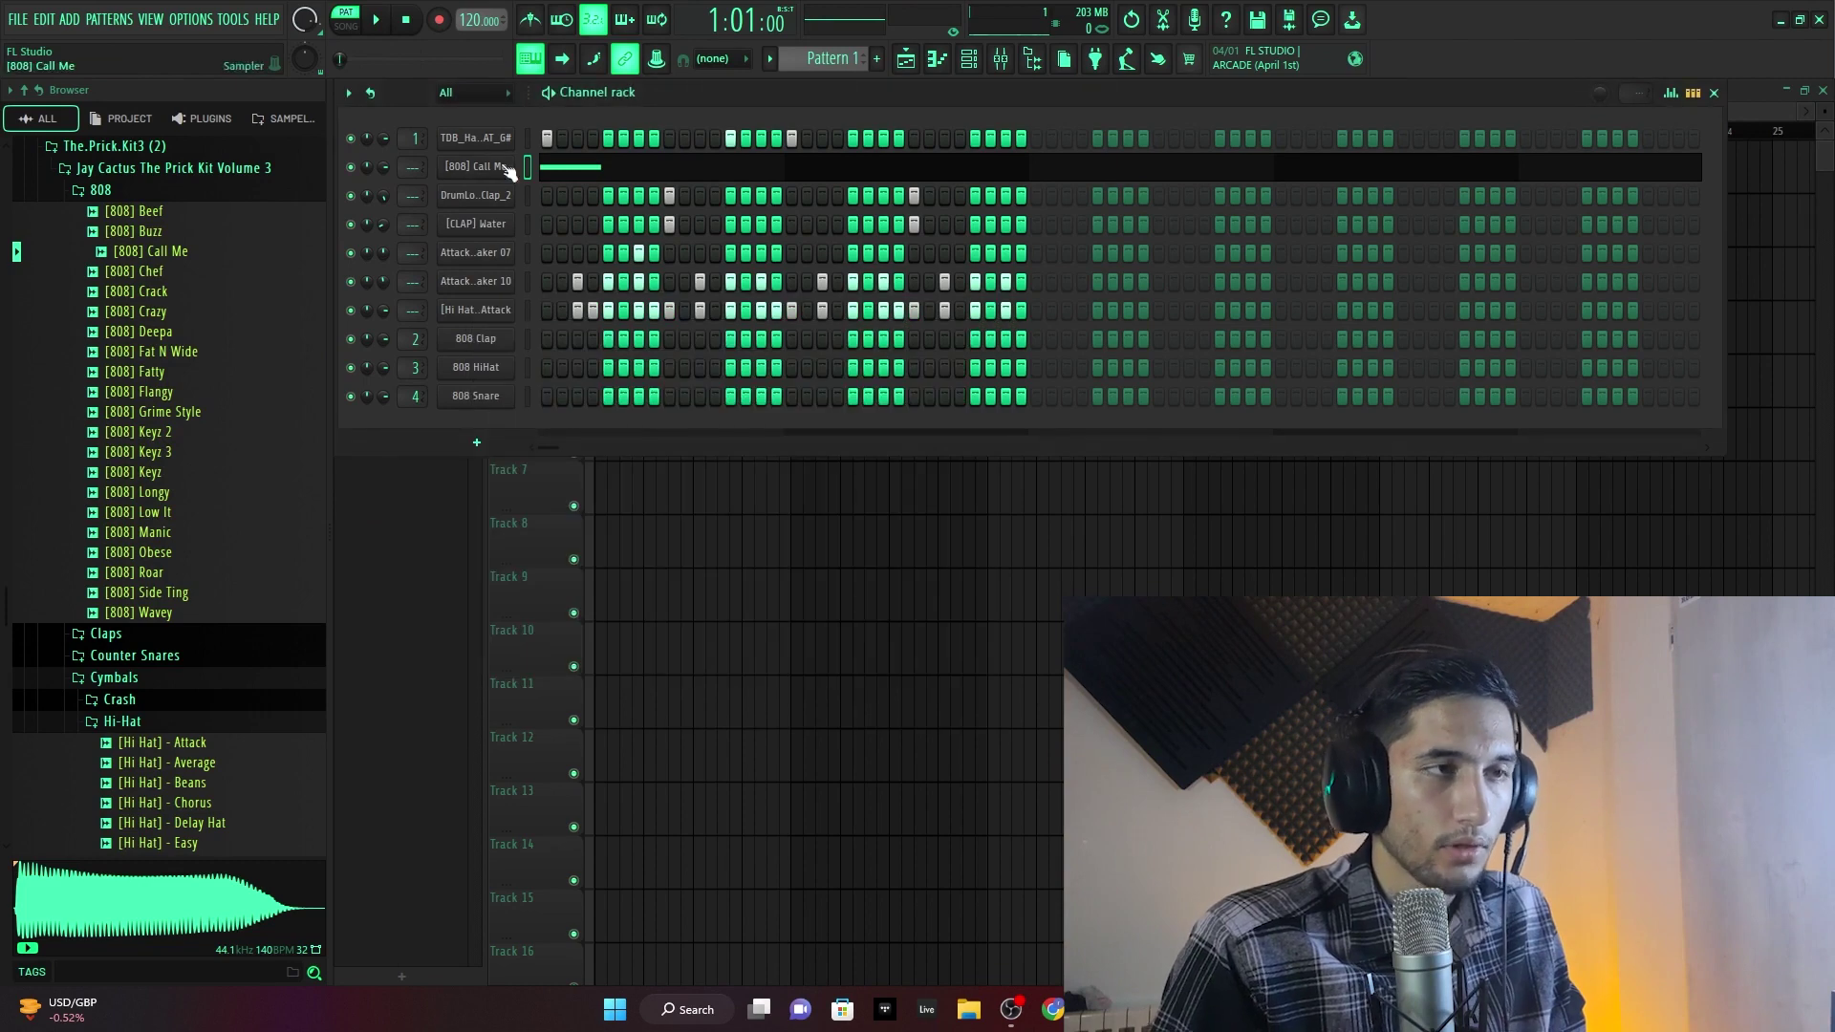
# - Transpose the [808] Call Me note at the start of bar 1 down to G4, semitone by semitone, while listening to the pattern
pyautogui.click(619, 176)
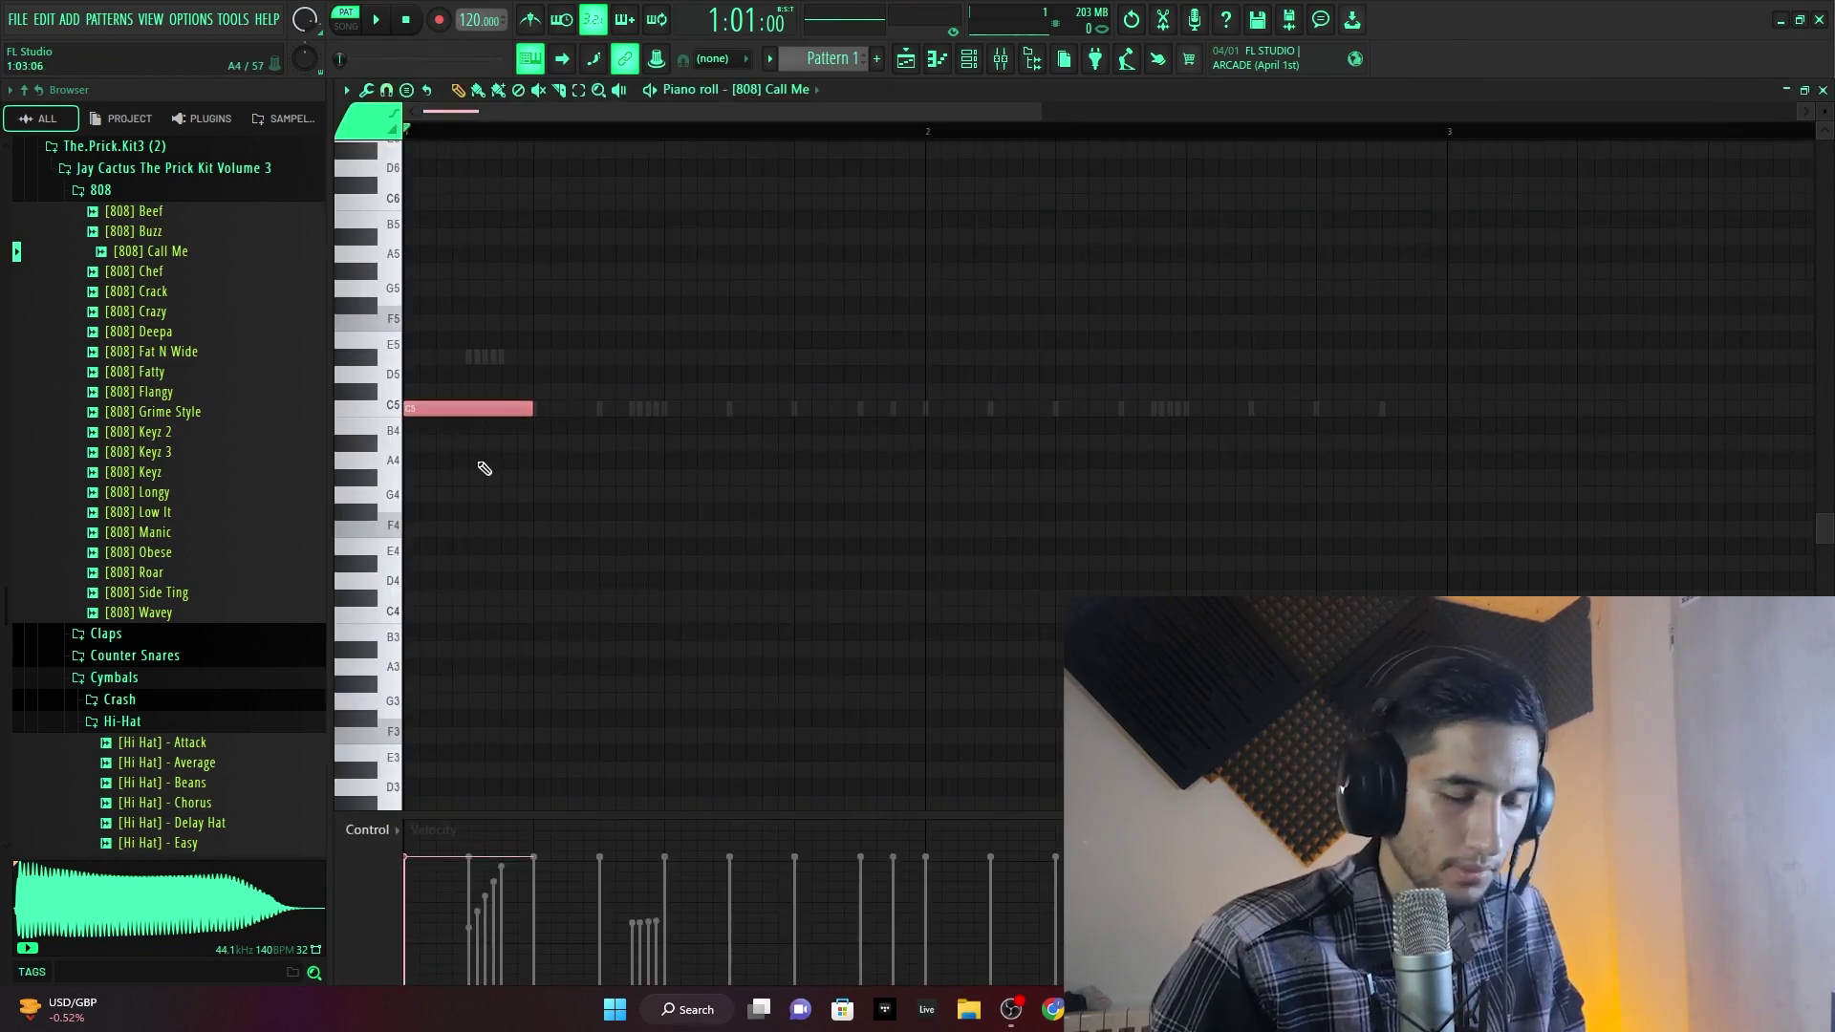
pyautogui.hotkey('shift', 'Down')
pyautogui.hotkey('shift', 'Down')
pyautogui.hotkey('shift', 'Down')
pyautogui.hotkey('shift', 'Down')
pyautogui.press('space')
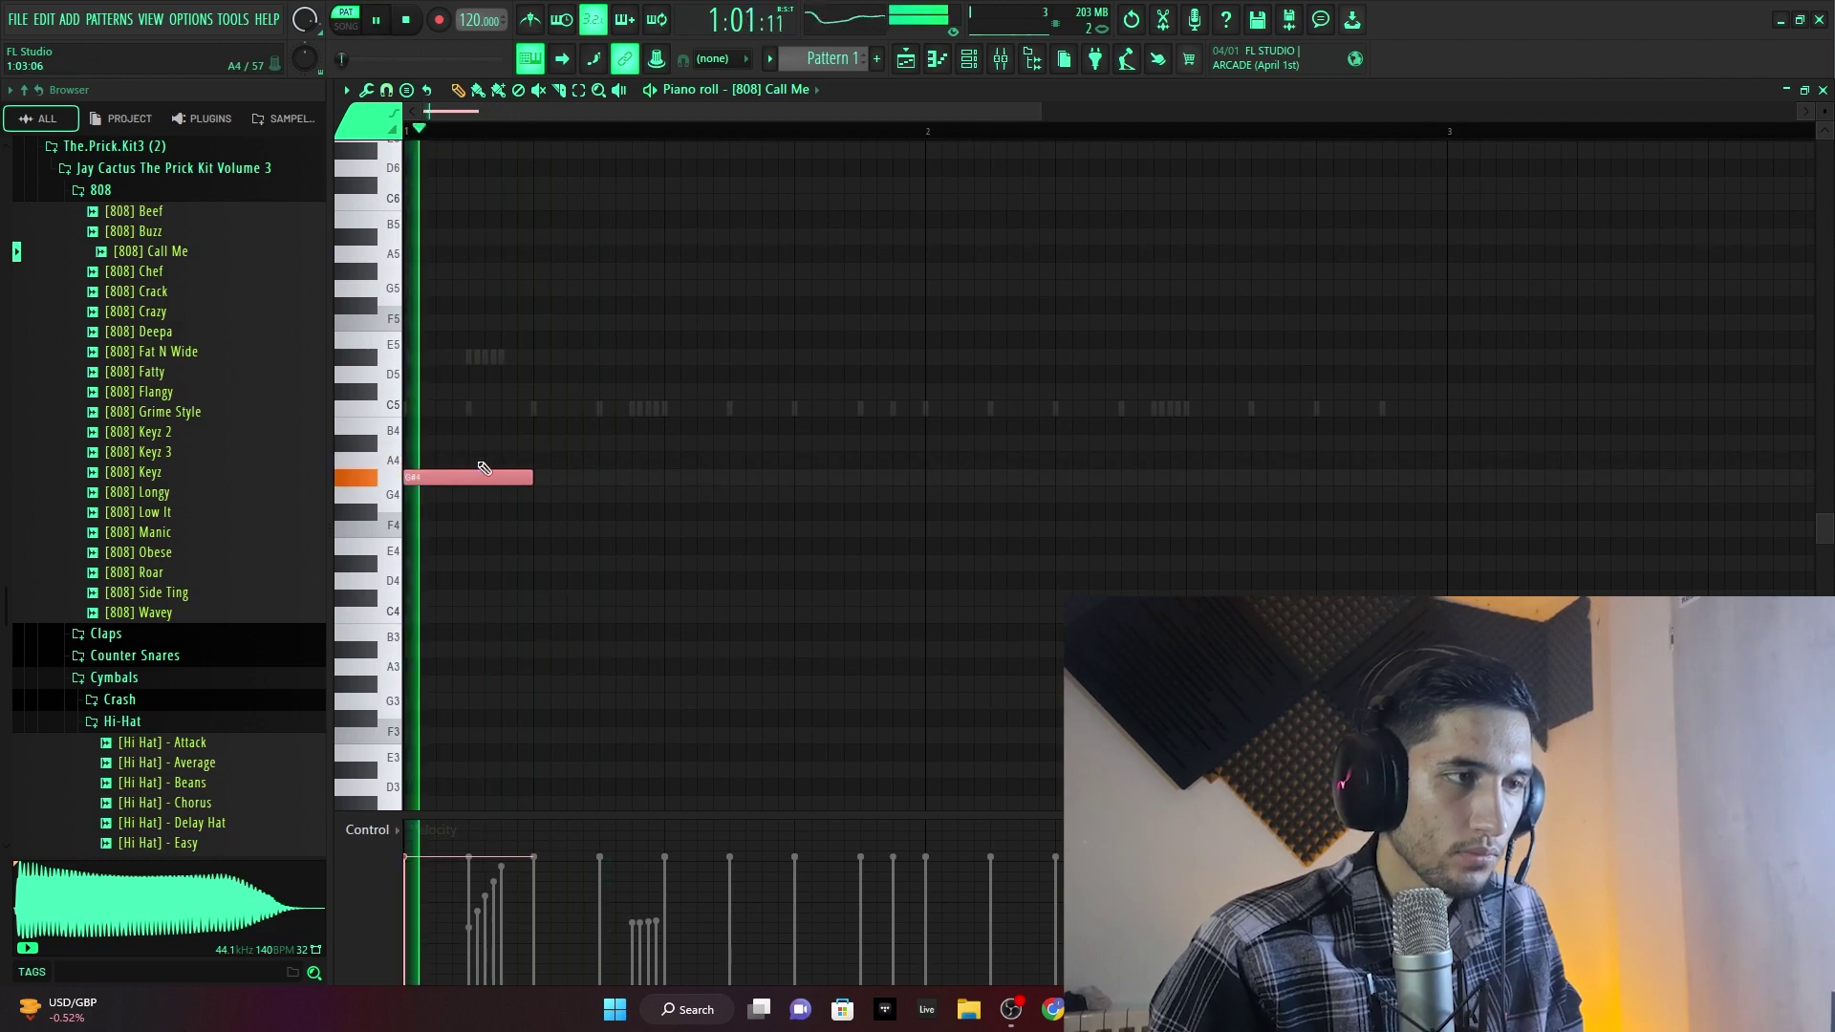
pyautogui.hotkey('shift', 'Down')
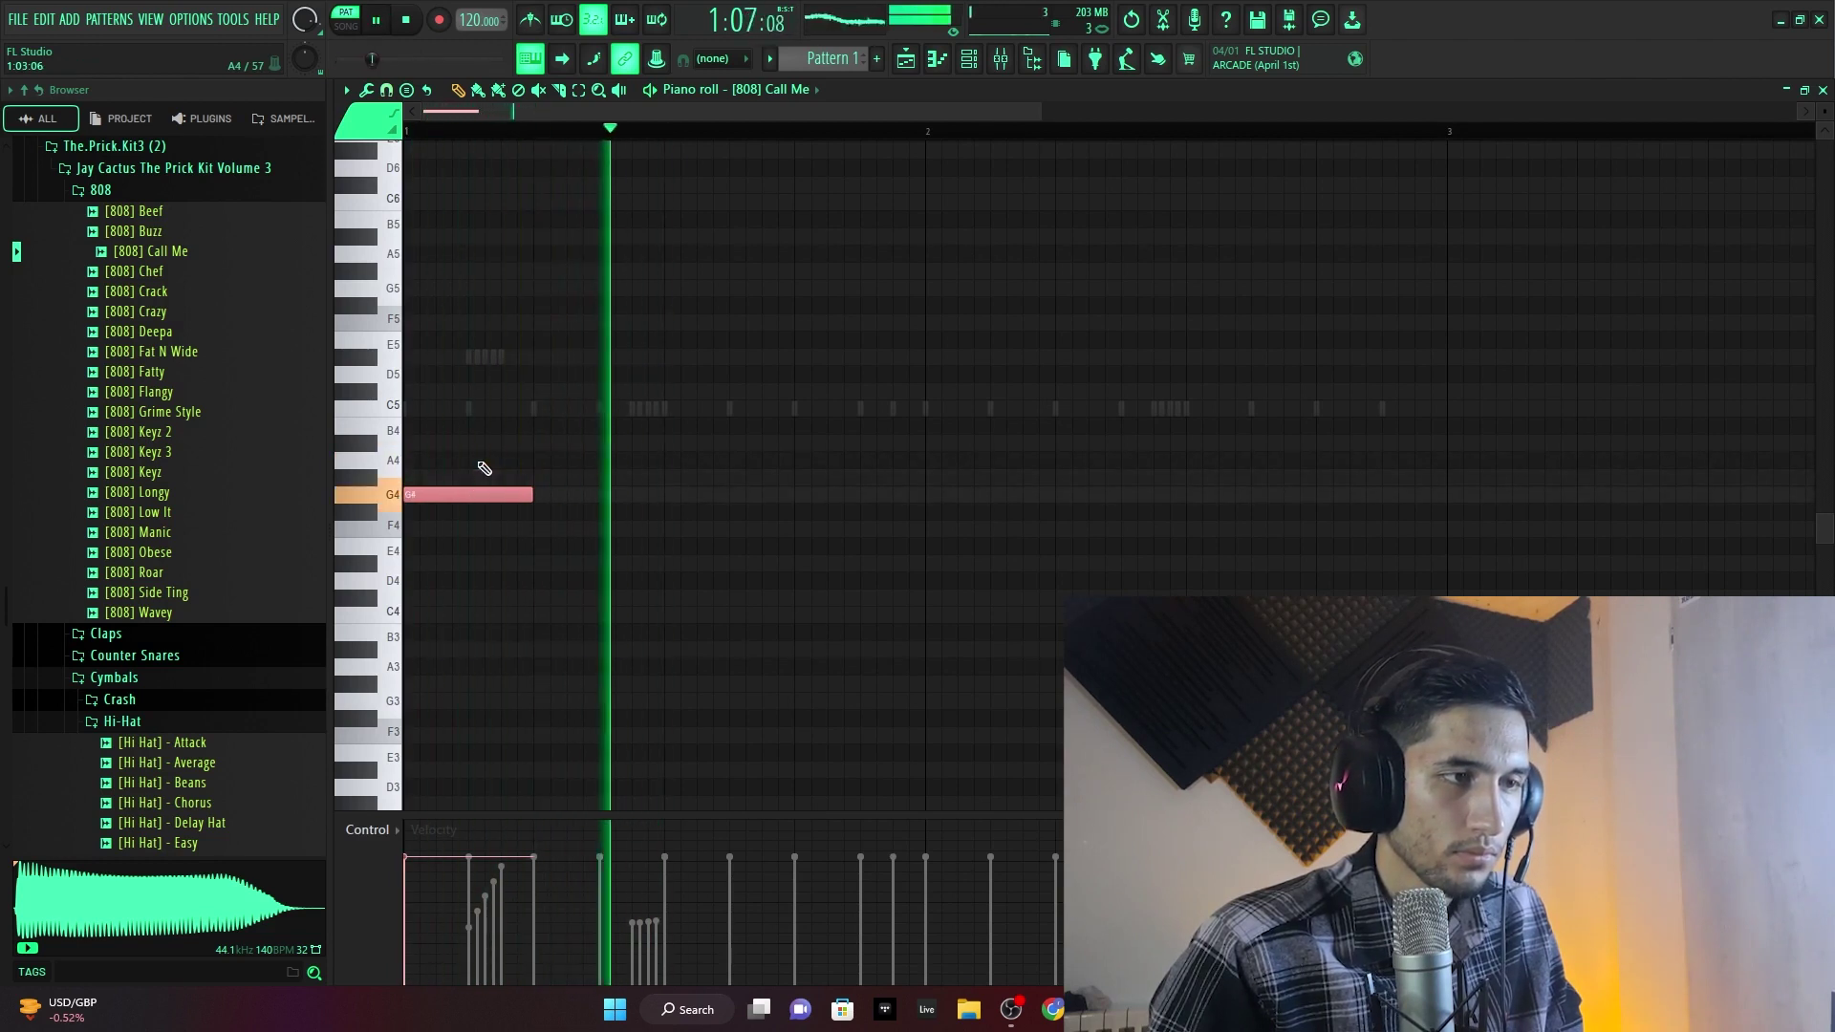
pyautogui.press('space')
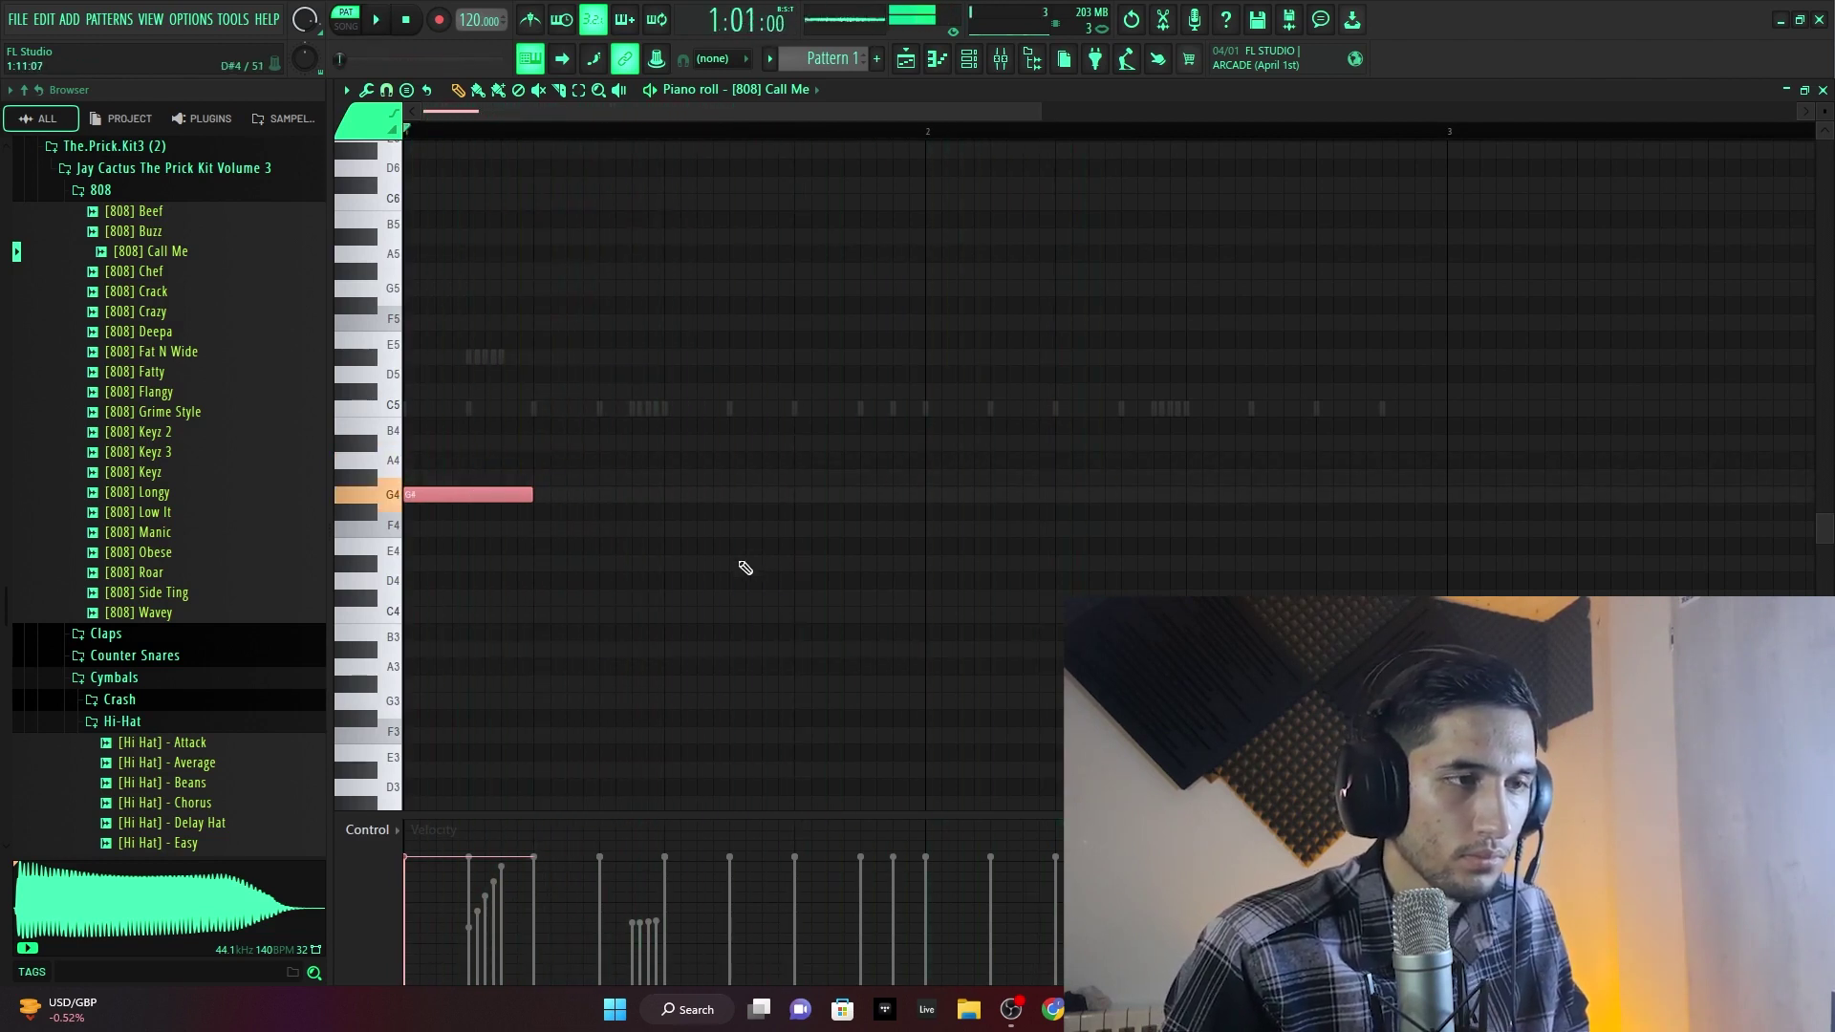
# - Add a four-step G4 note on beat 3 of bar 1 for the 808 during playback, then close the piano roll
pyautogui.press('space')
pyautogui.click(669, 494)
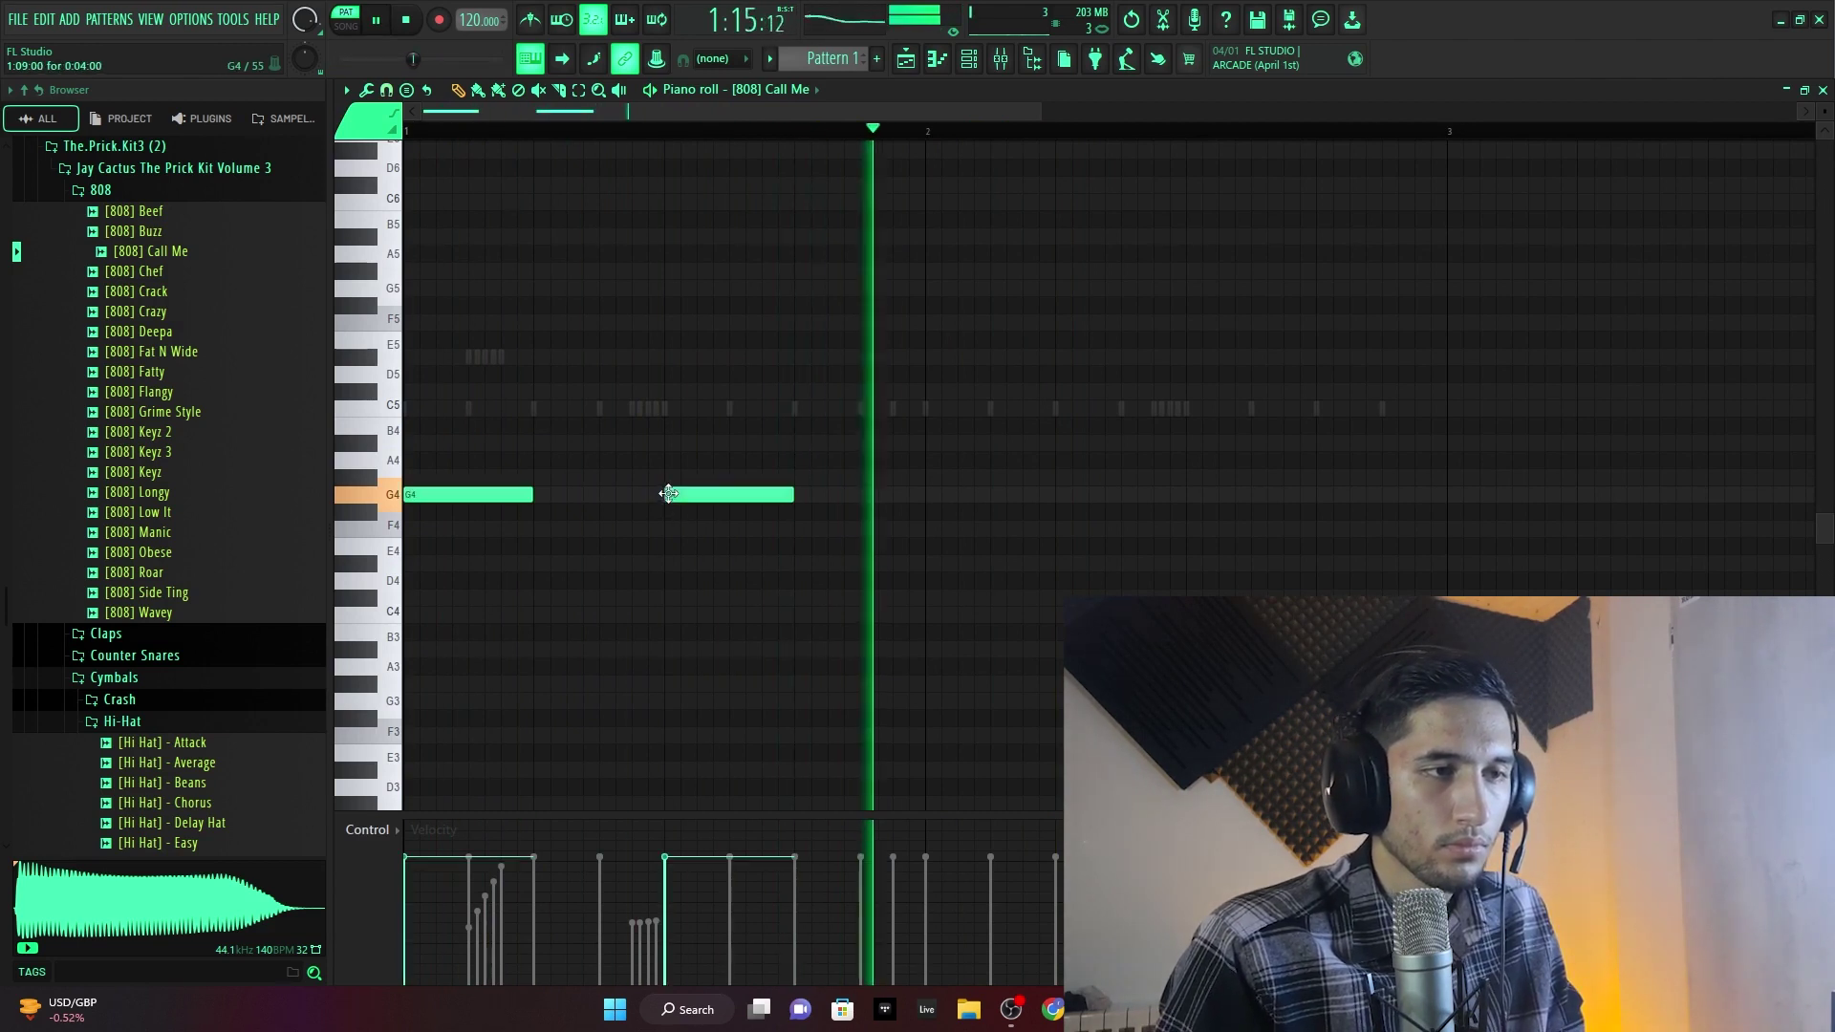
pyautogui.press('space')
pyautogui.click(1822, 88)
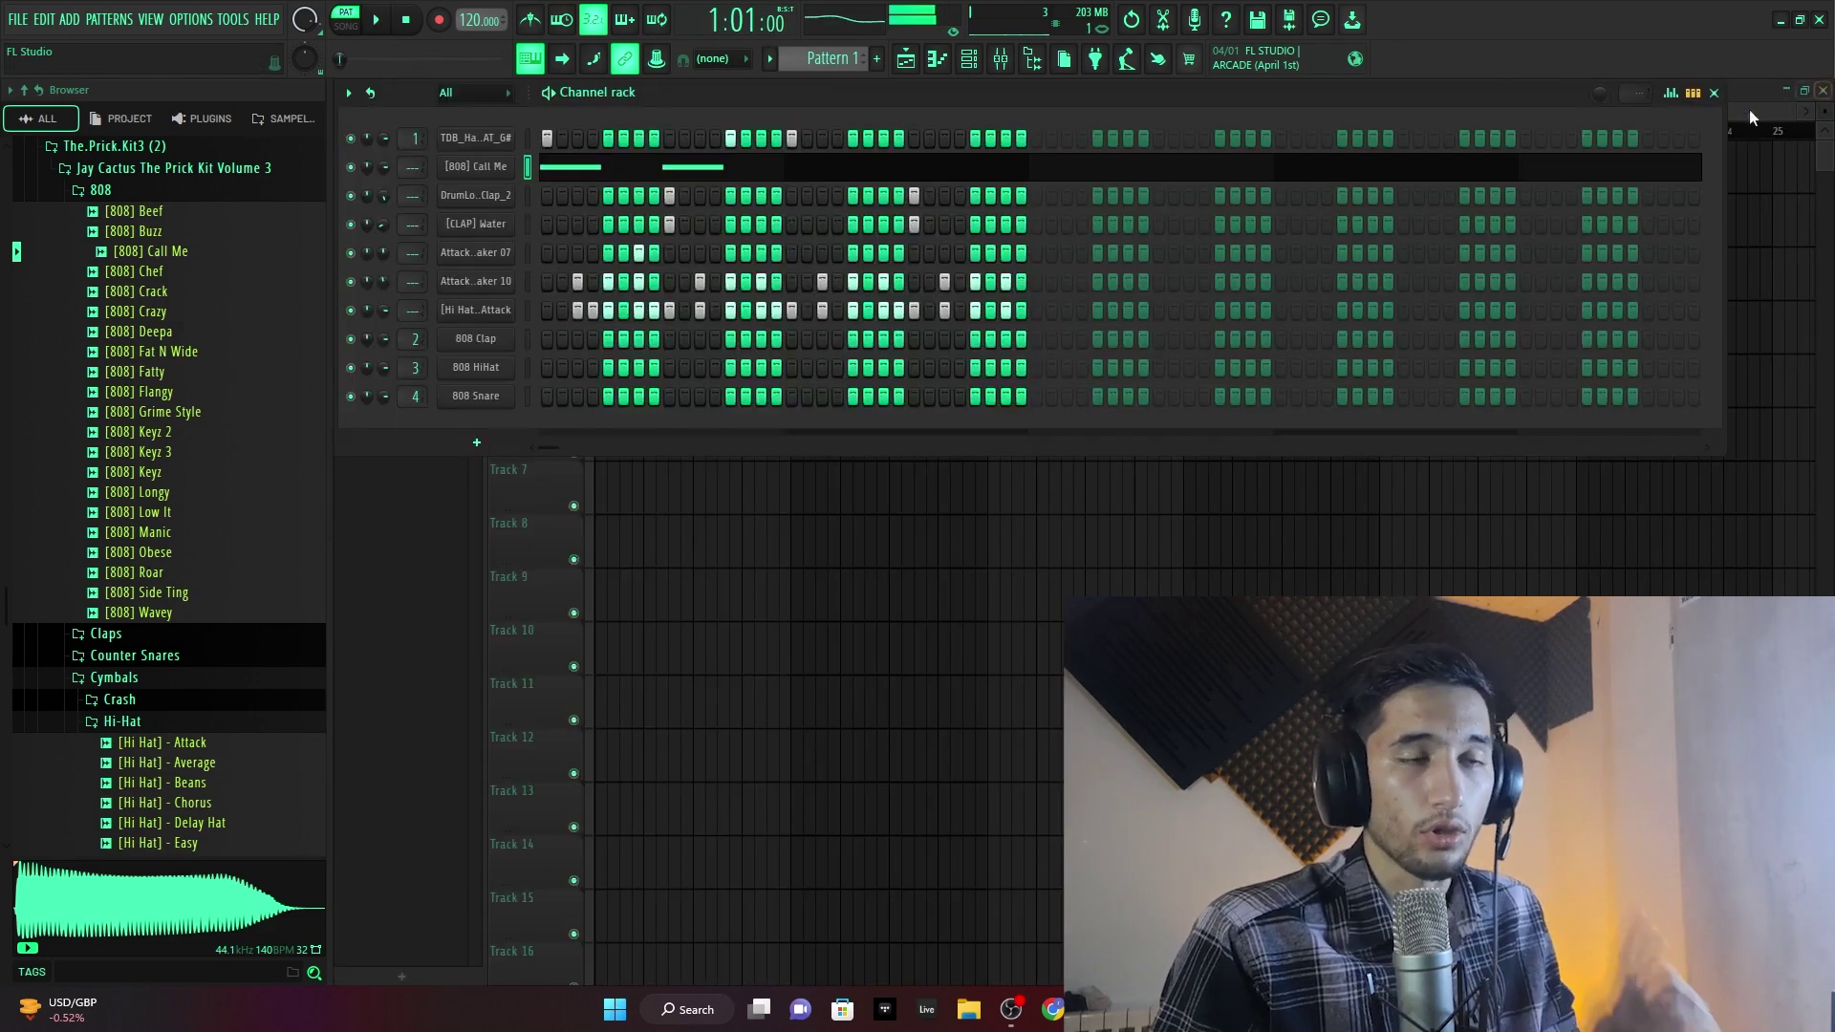
# - Set the [808] Call Me channel to cut itself and reopen its notes in the piano roll
pyautogui.rightClick(501, 168)
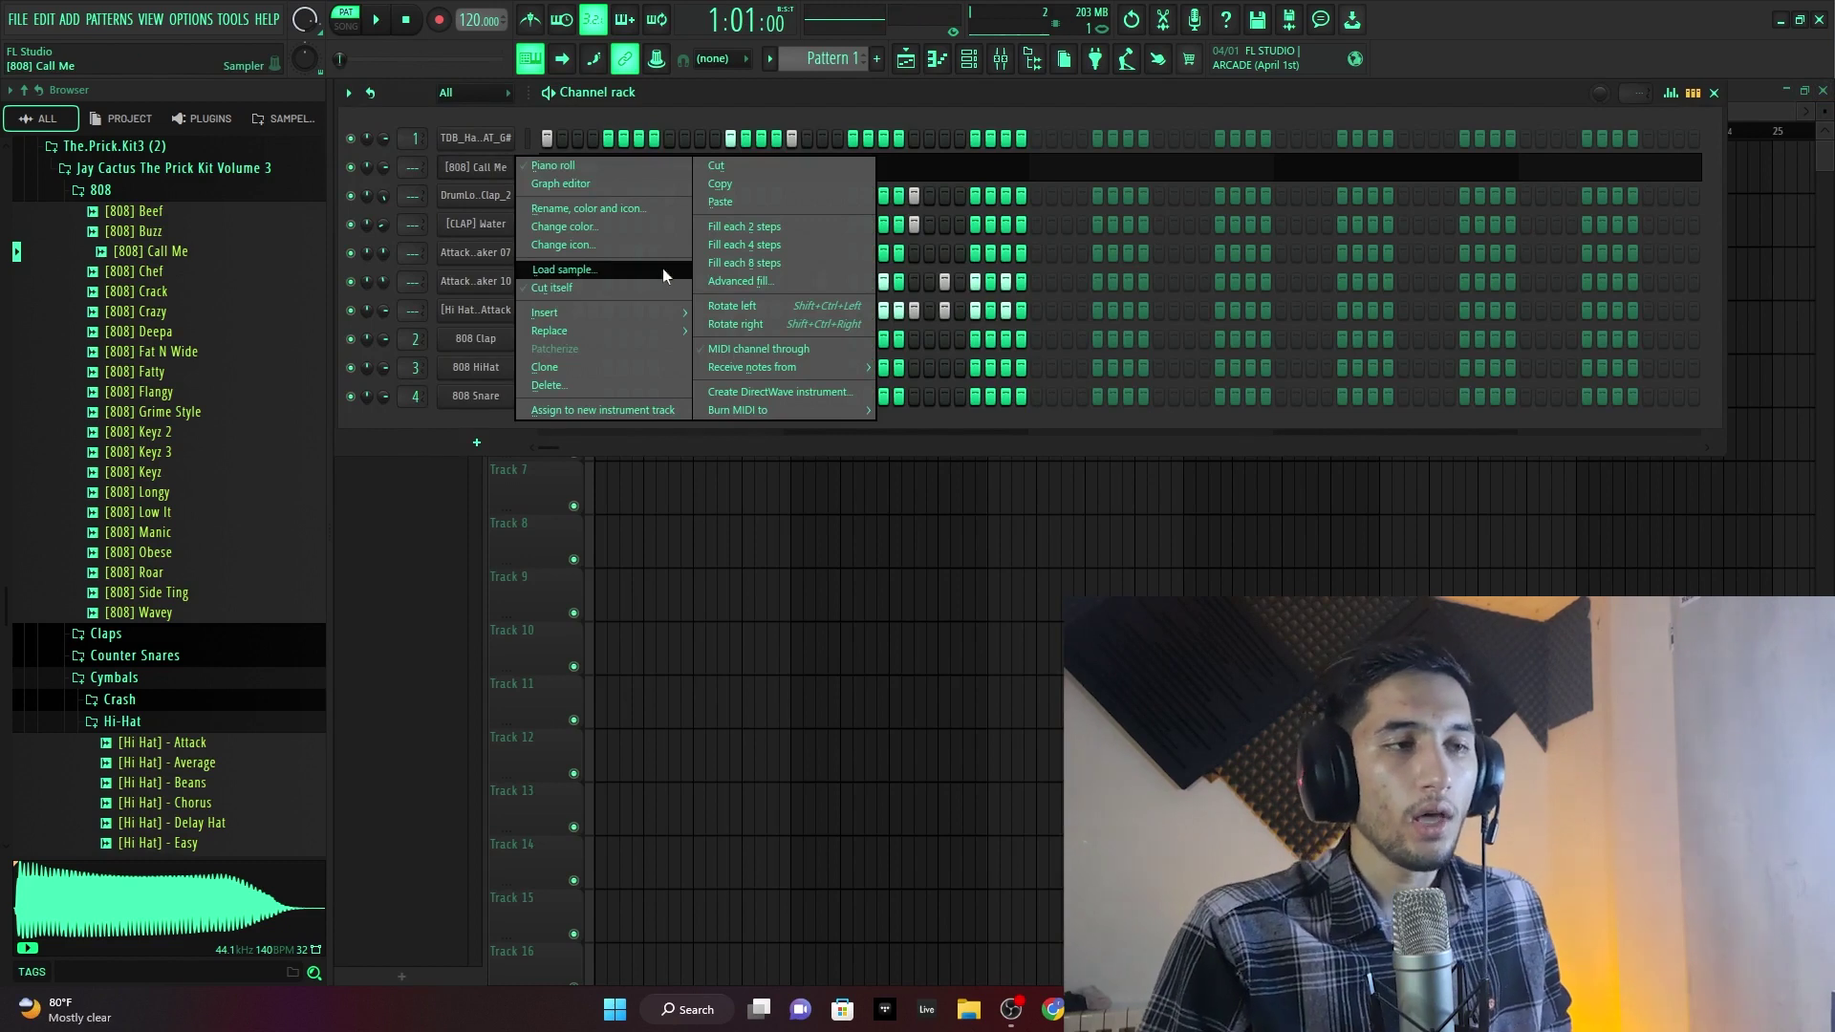
pyautogui.click(587, 289)
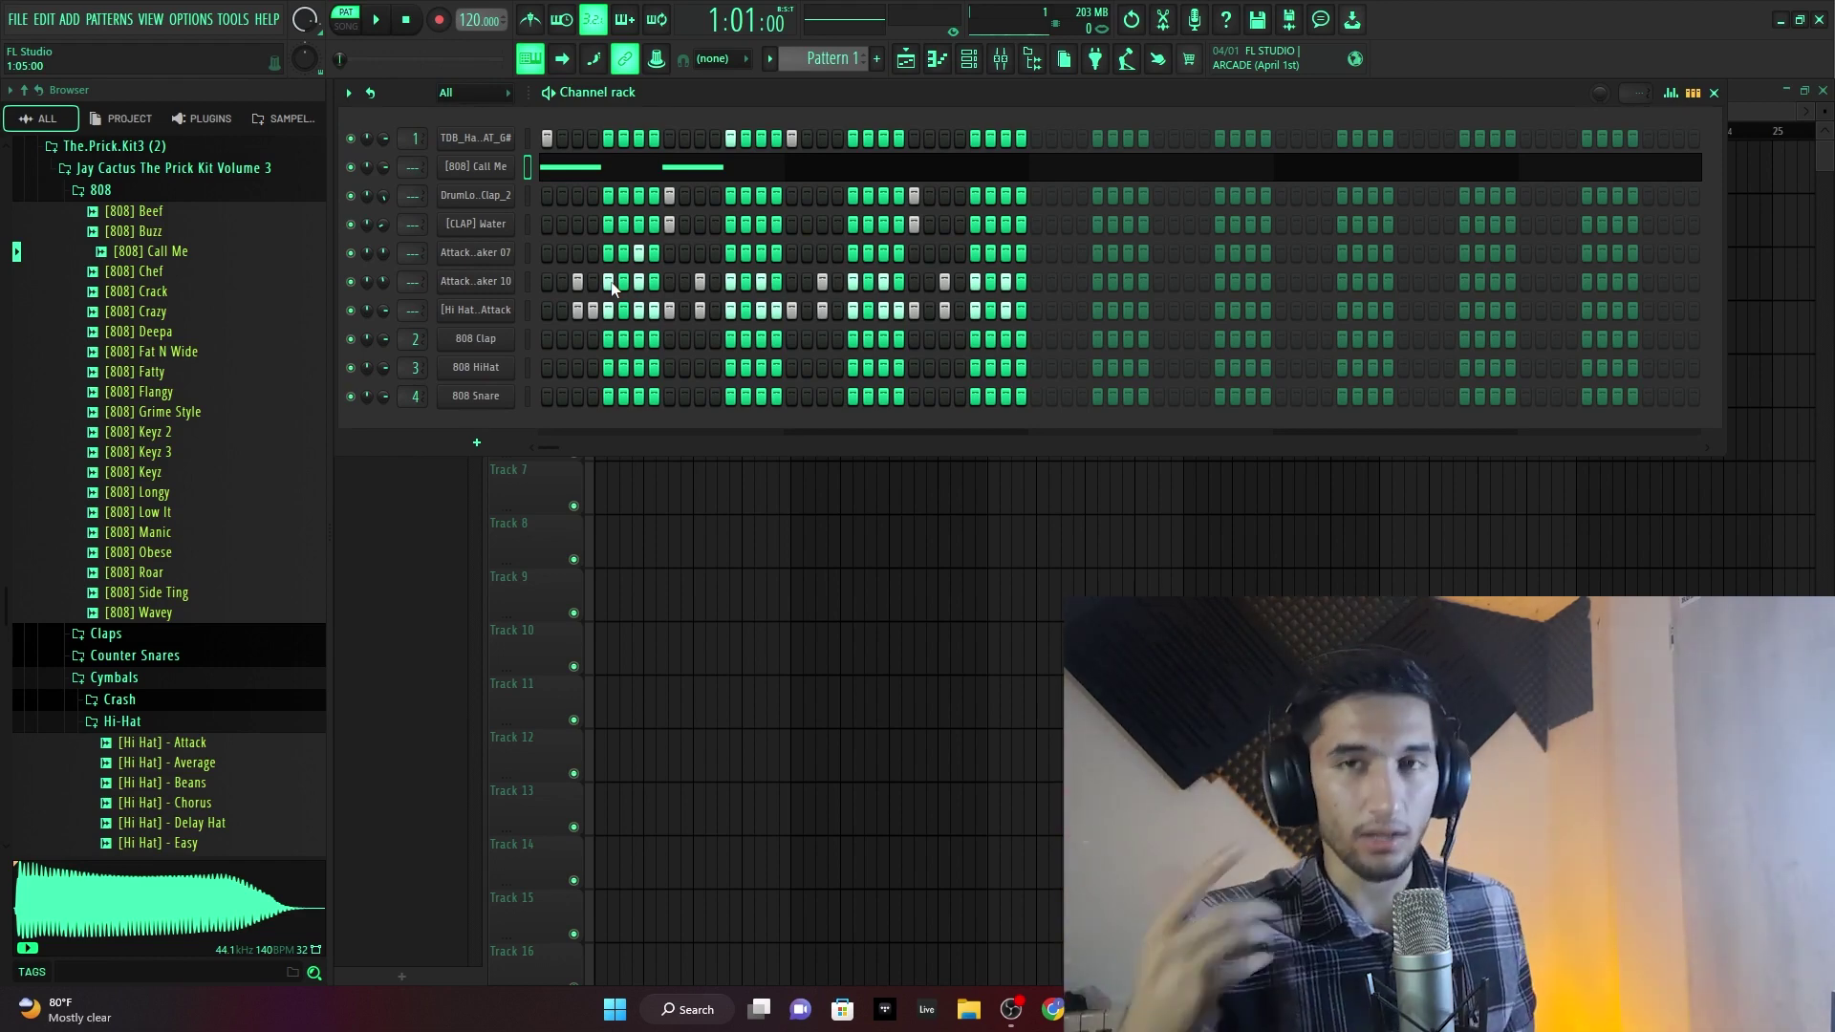
pyautogui.click(726, 175)
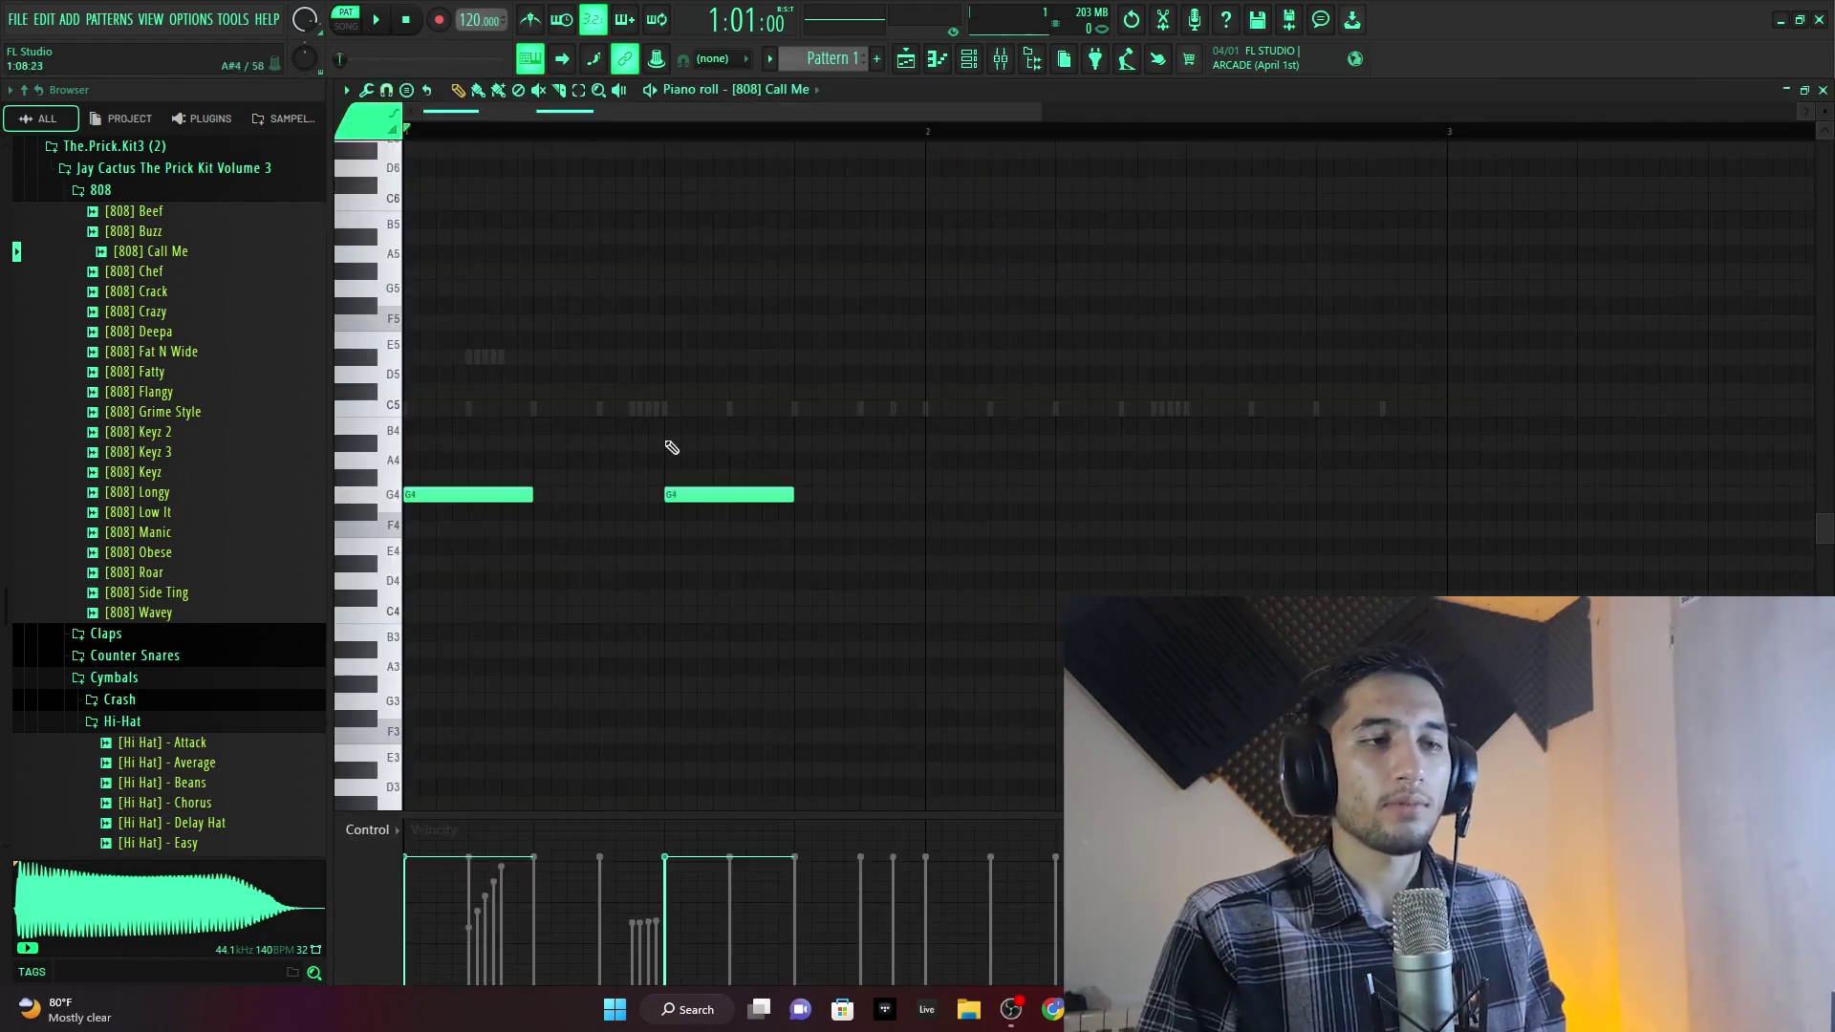
# - Select the first G4 note and listen to how the two 808 notes sound together
pyautogui.moveTo(703, 463); pyautogui.dragTo(693, 617)
pyautogui.moveTo(469, 408); pyautogui.dragTo(471, 622)
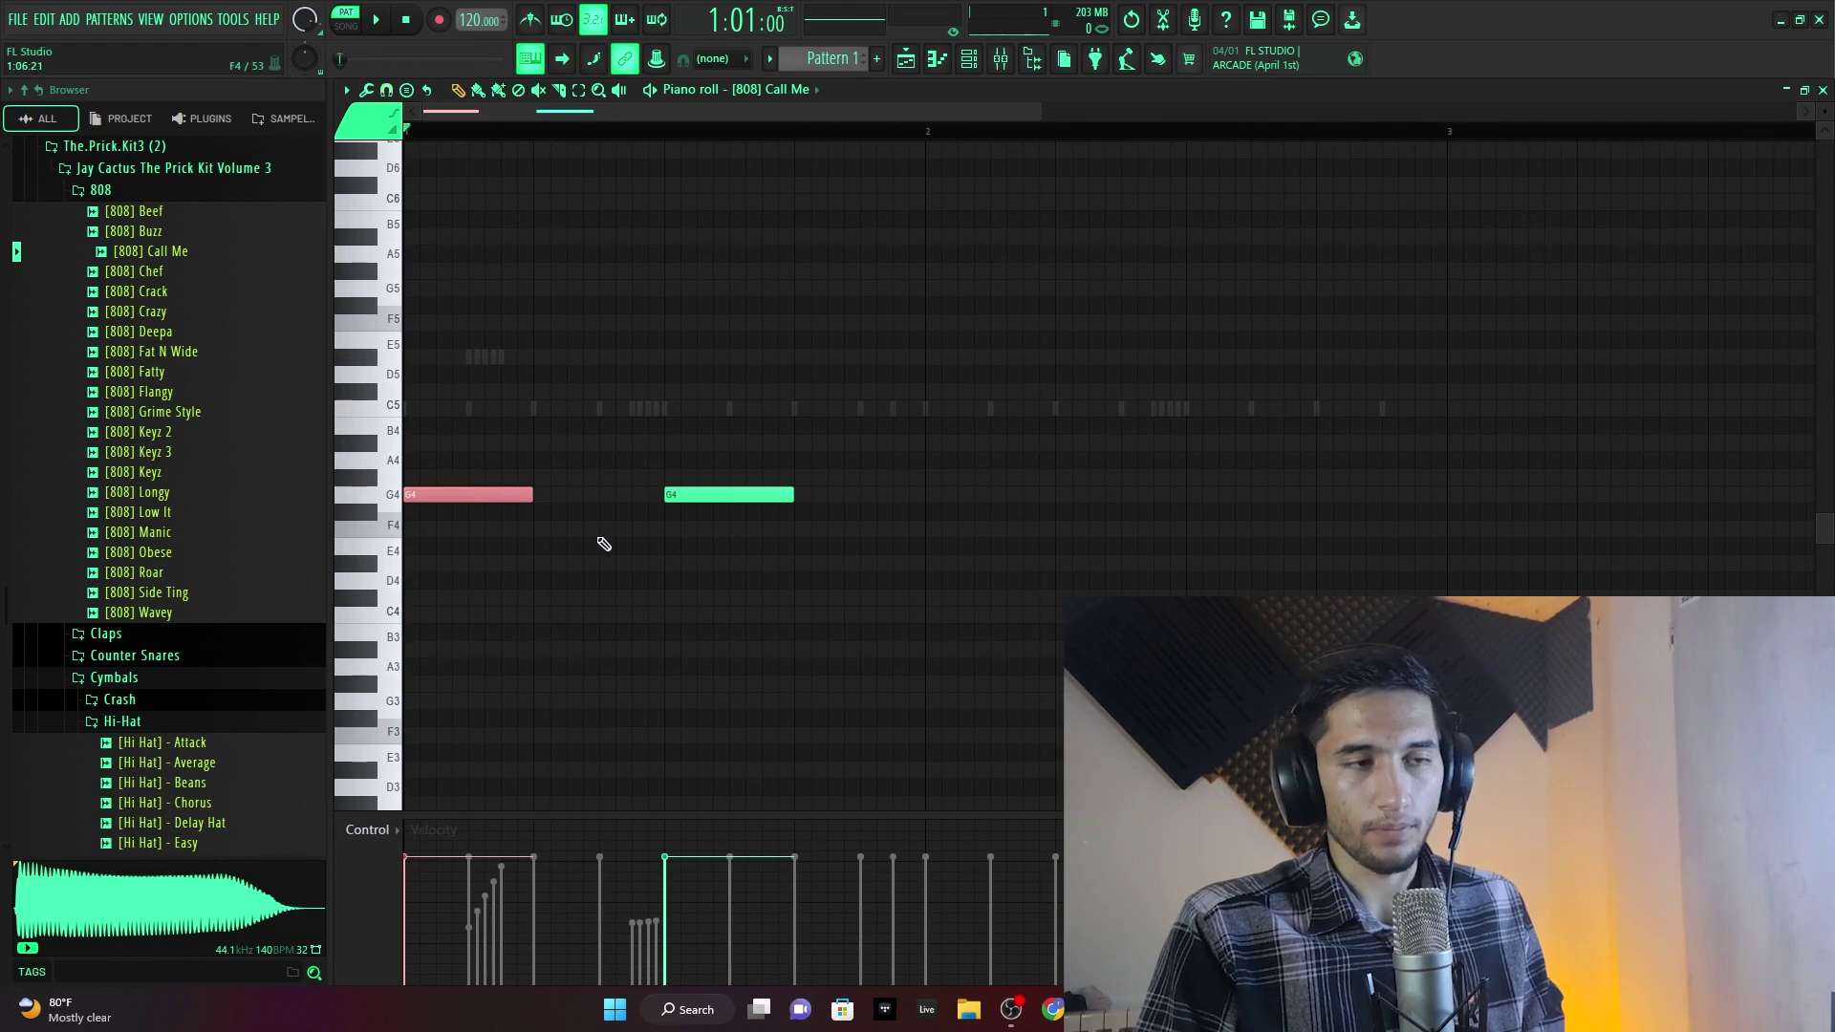
pyautogui.press('space')
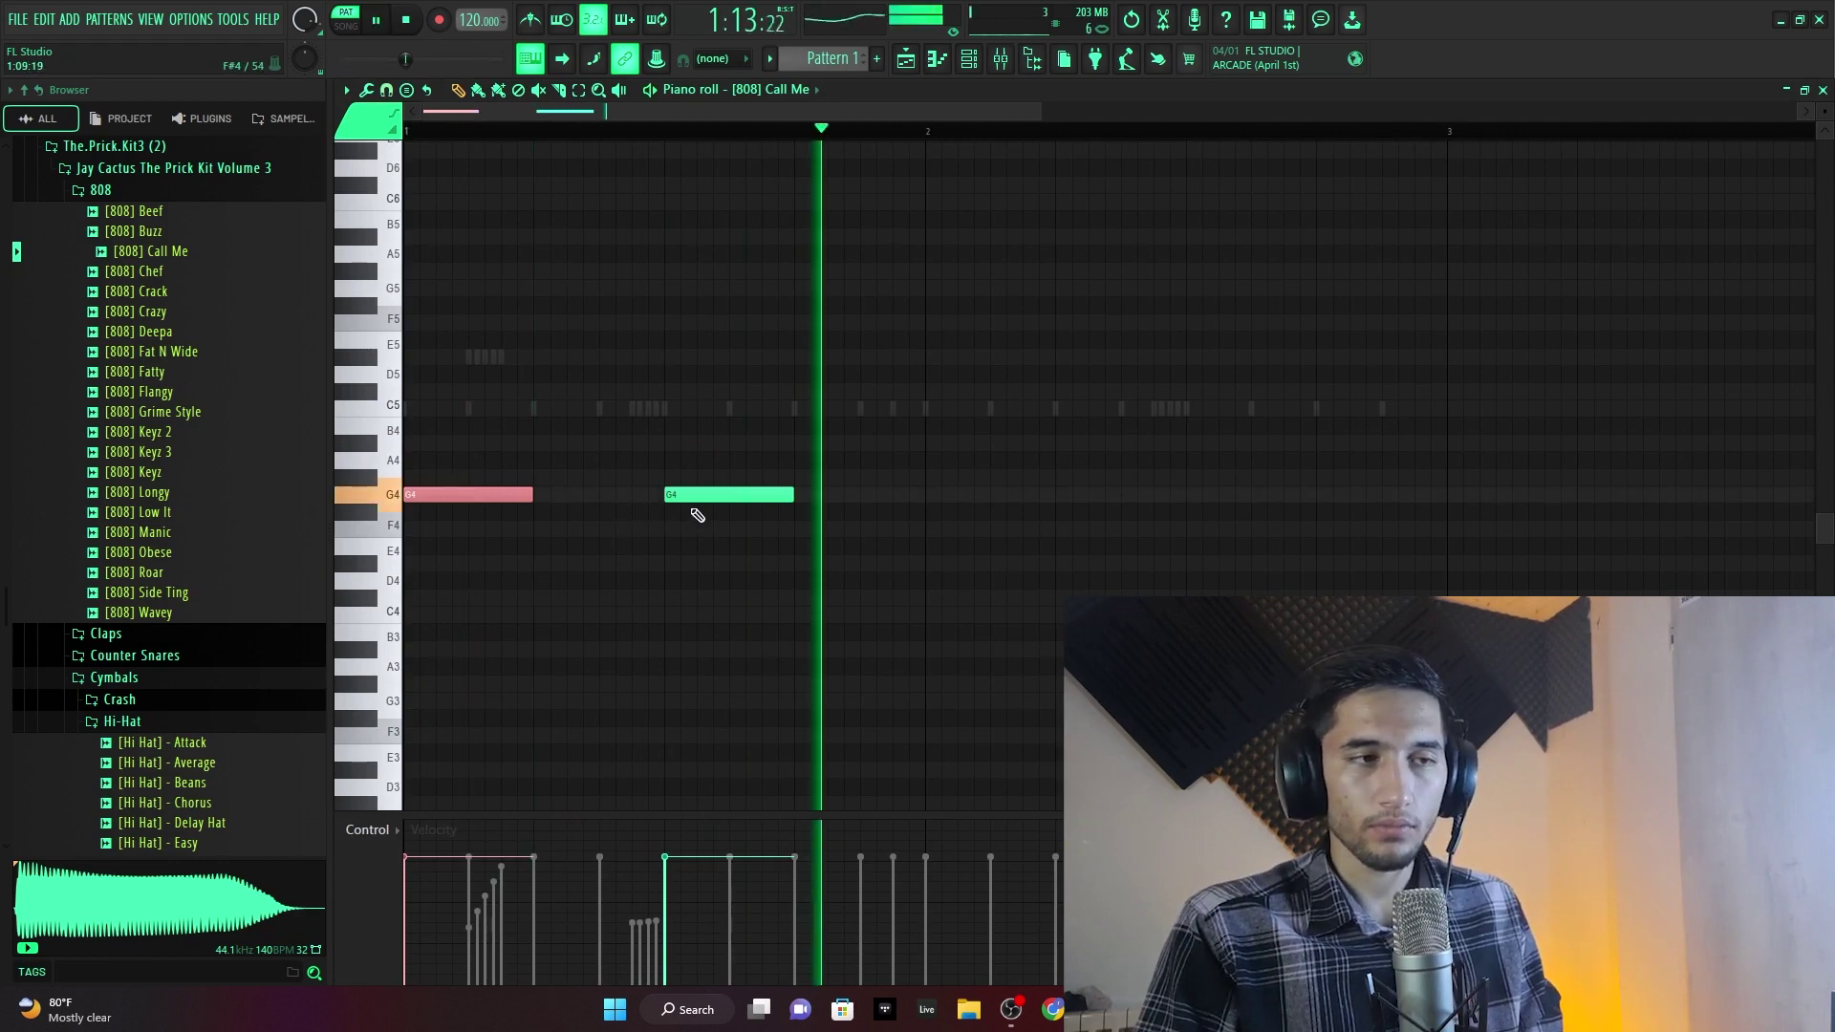
pyautogui.press('space')
# - Lower the velocity of the G4 note on beat 3 of bar 1 to the minimum and play the result
pyautogui.moveTo(748, 467); pyautogui.dragTo(723, 702)
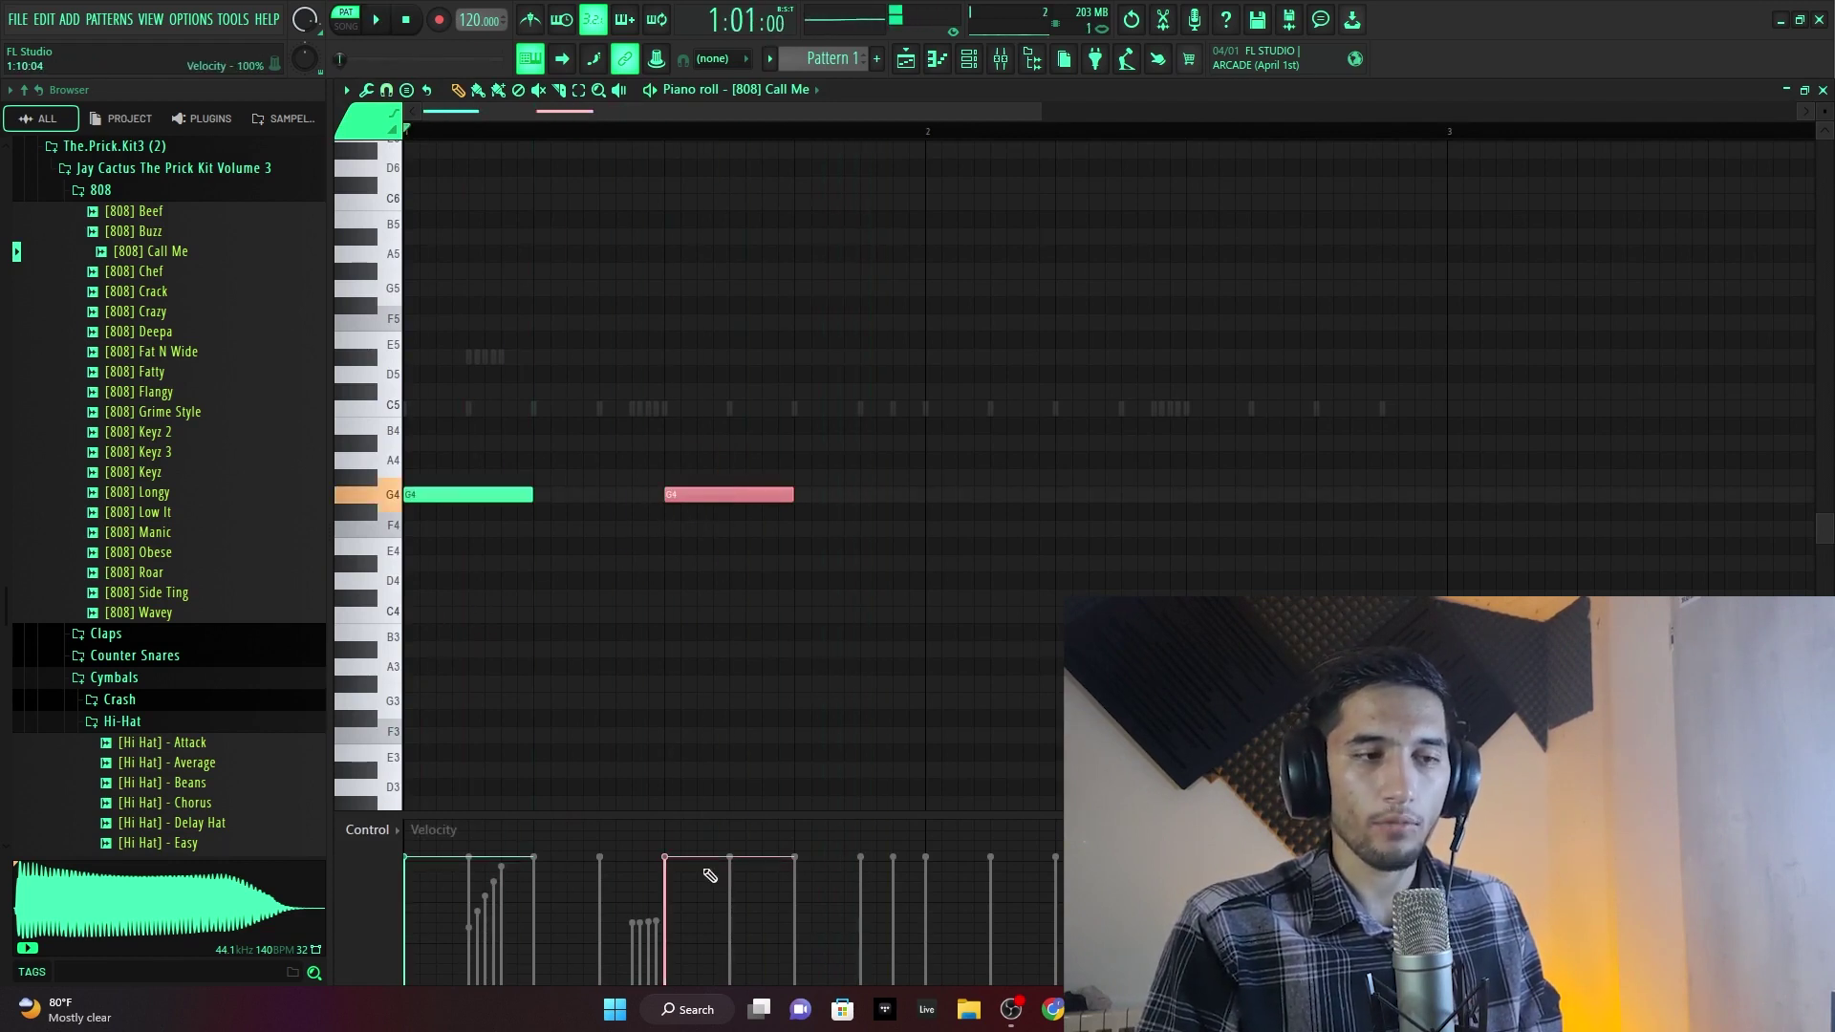
pyautogui.moveTo(680, 903); pyautogui.dragTo(678, 980)
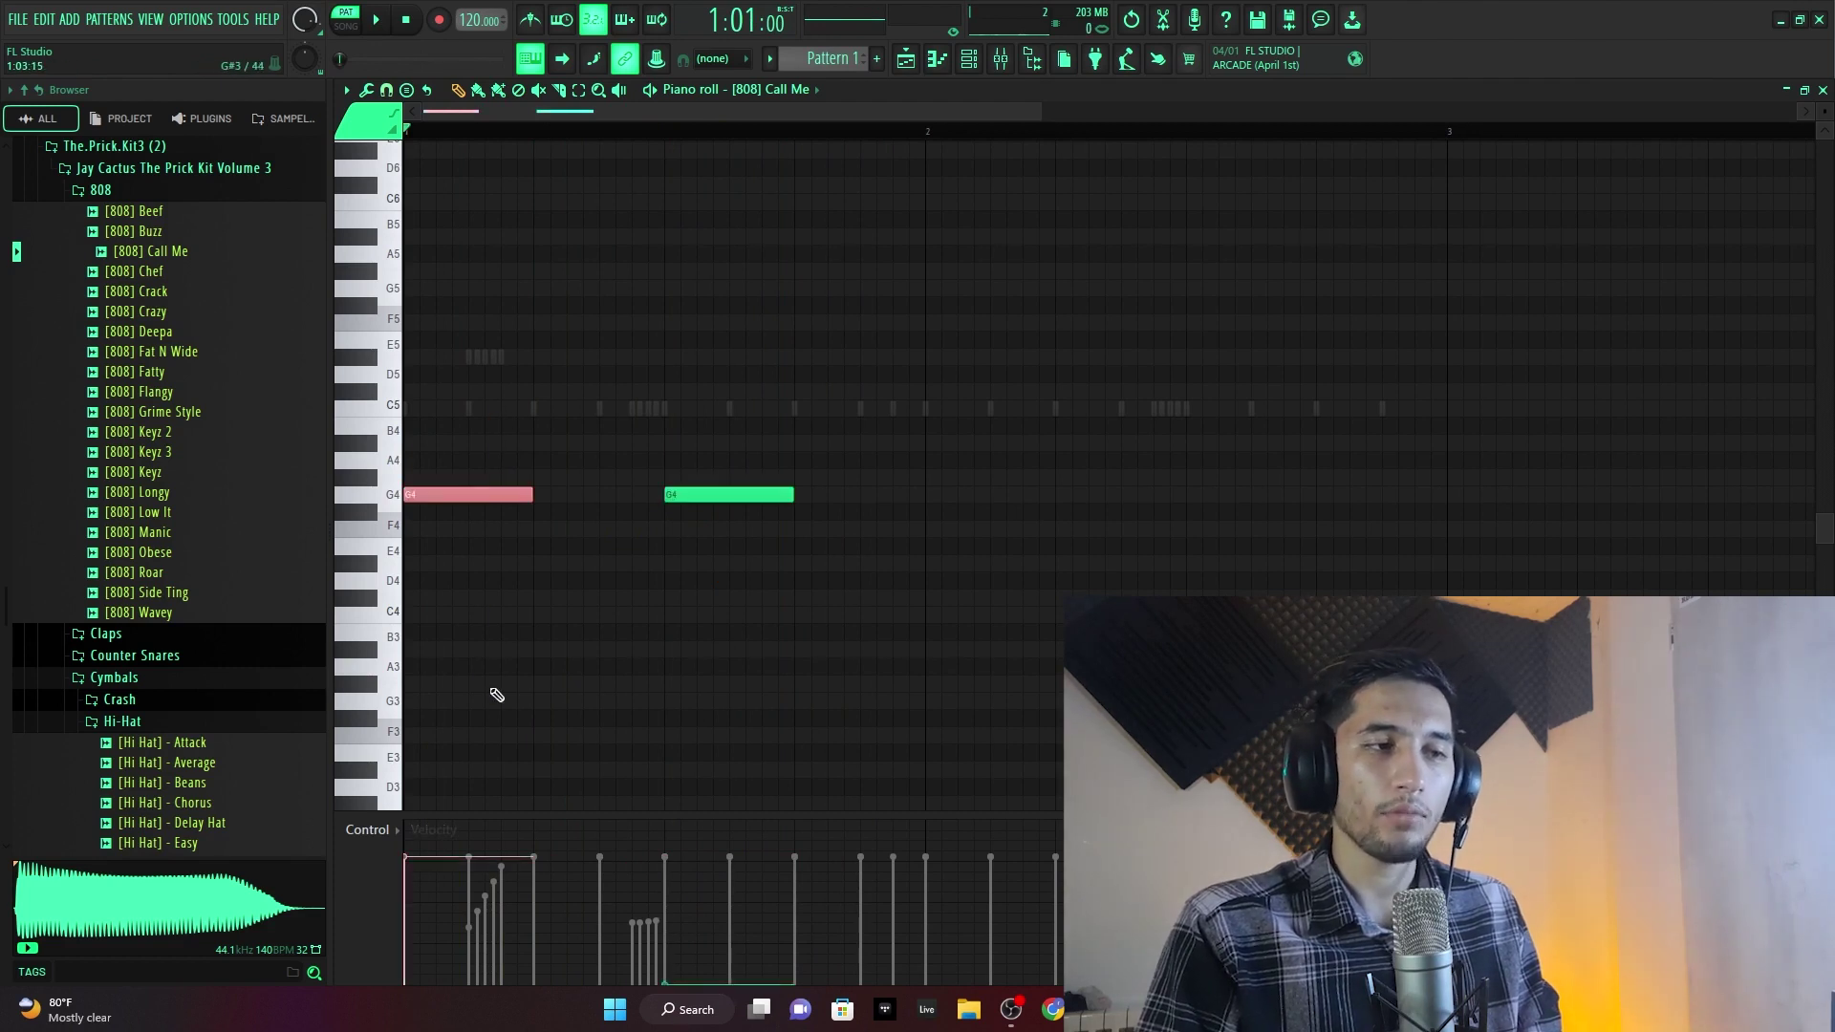
pyautogui.moveTo(732, 418); pyautogui.dragTo(736, 664)
pyautogui.press('space')
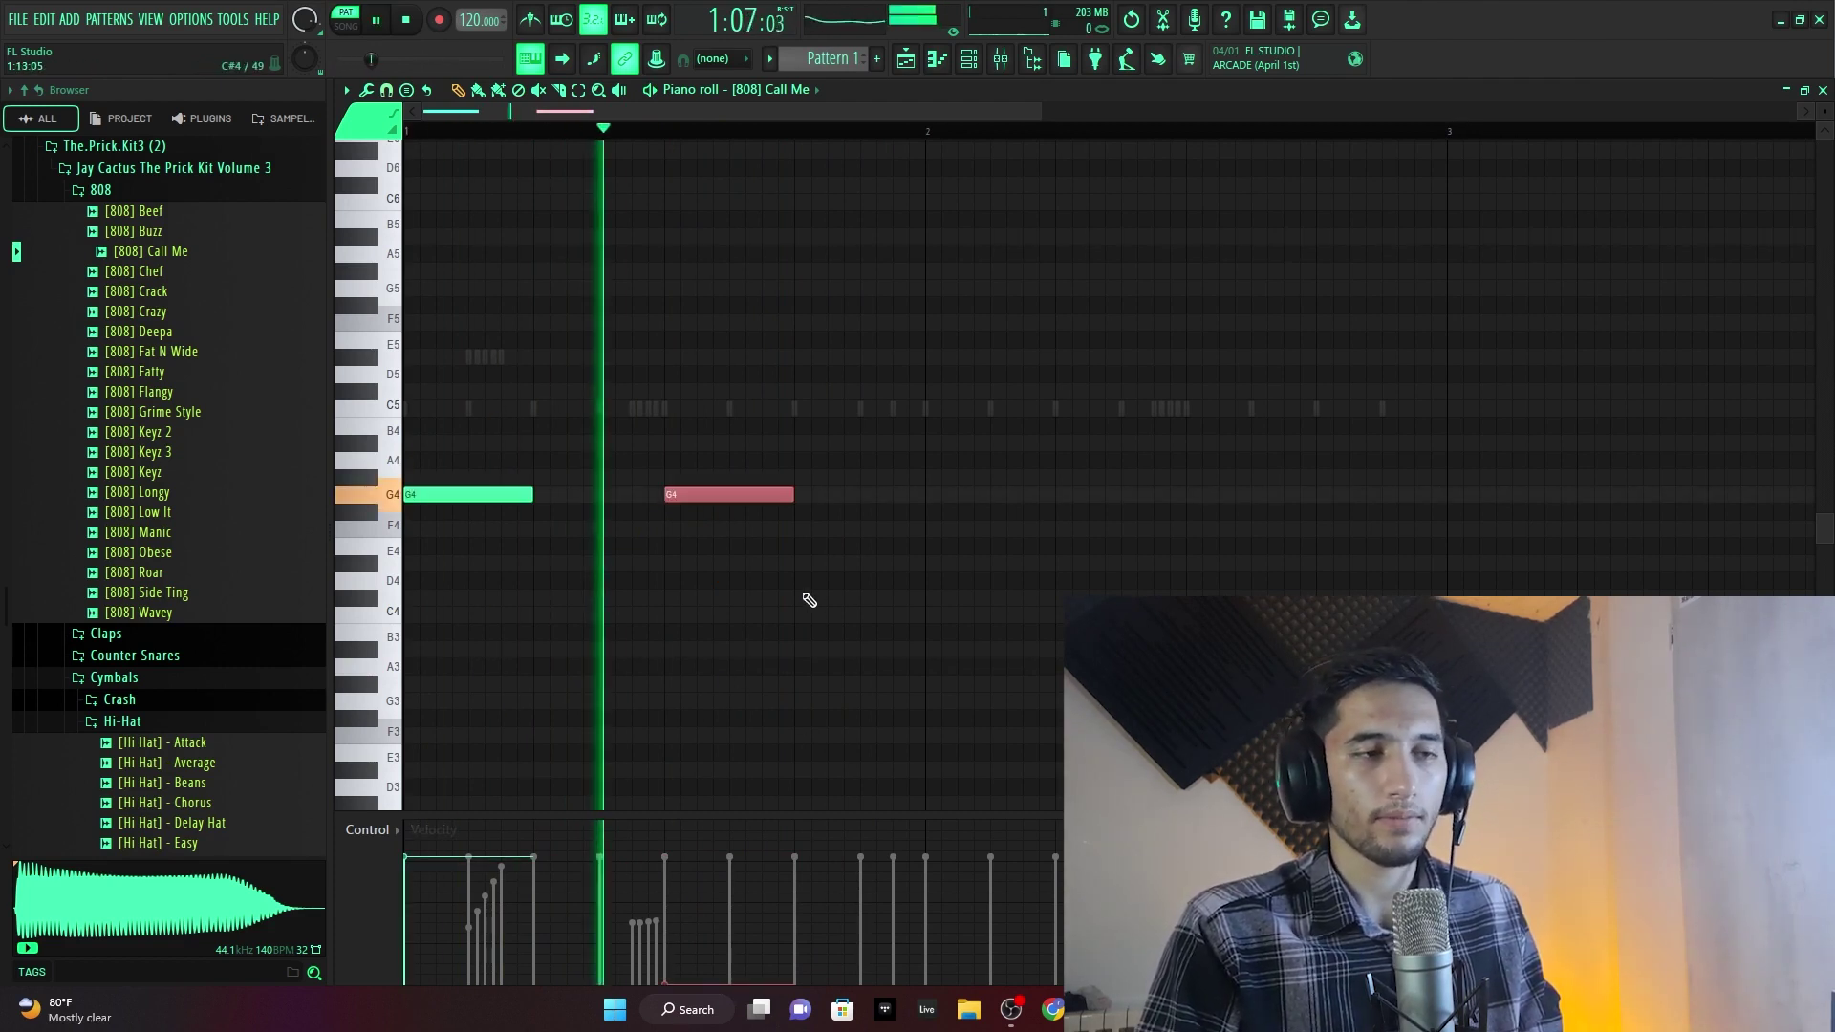
pyautogui.press('space')
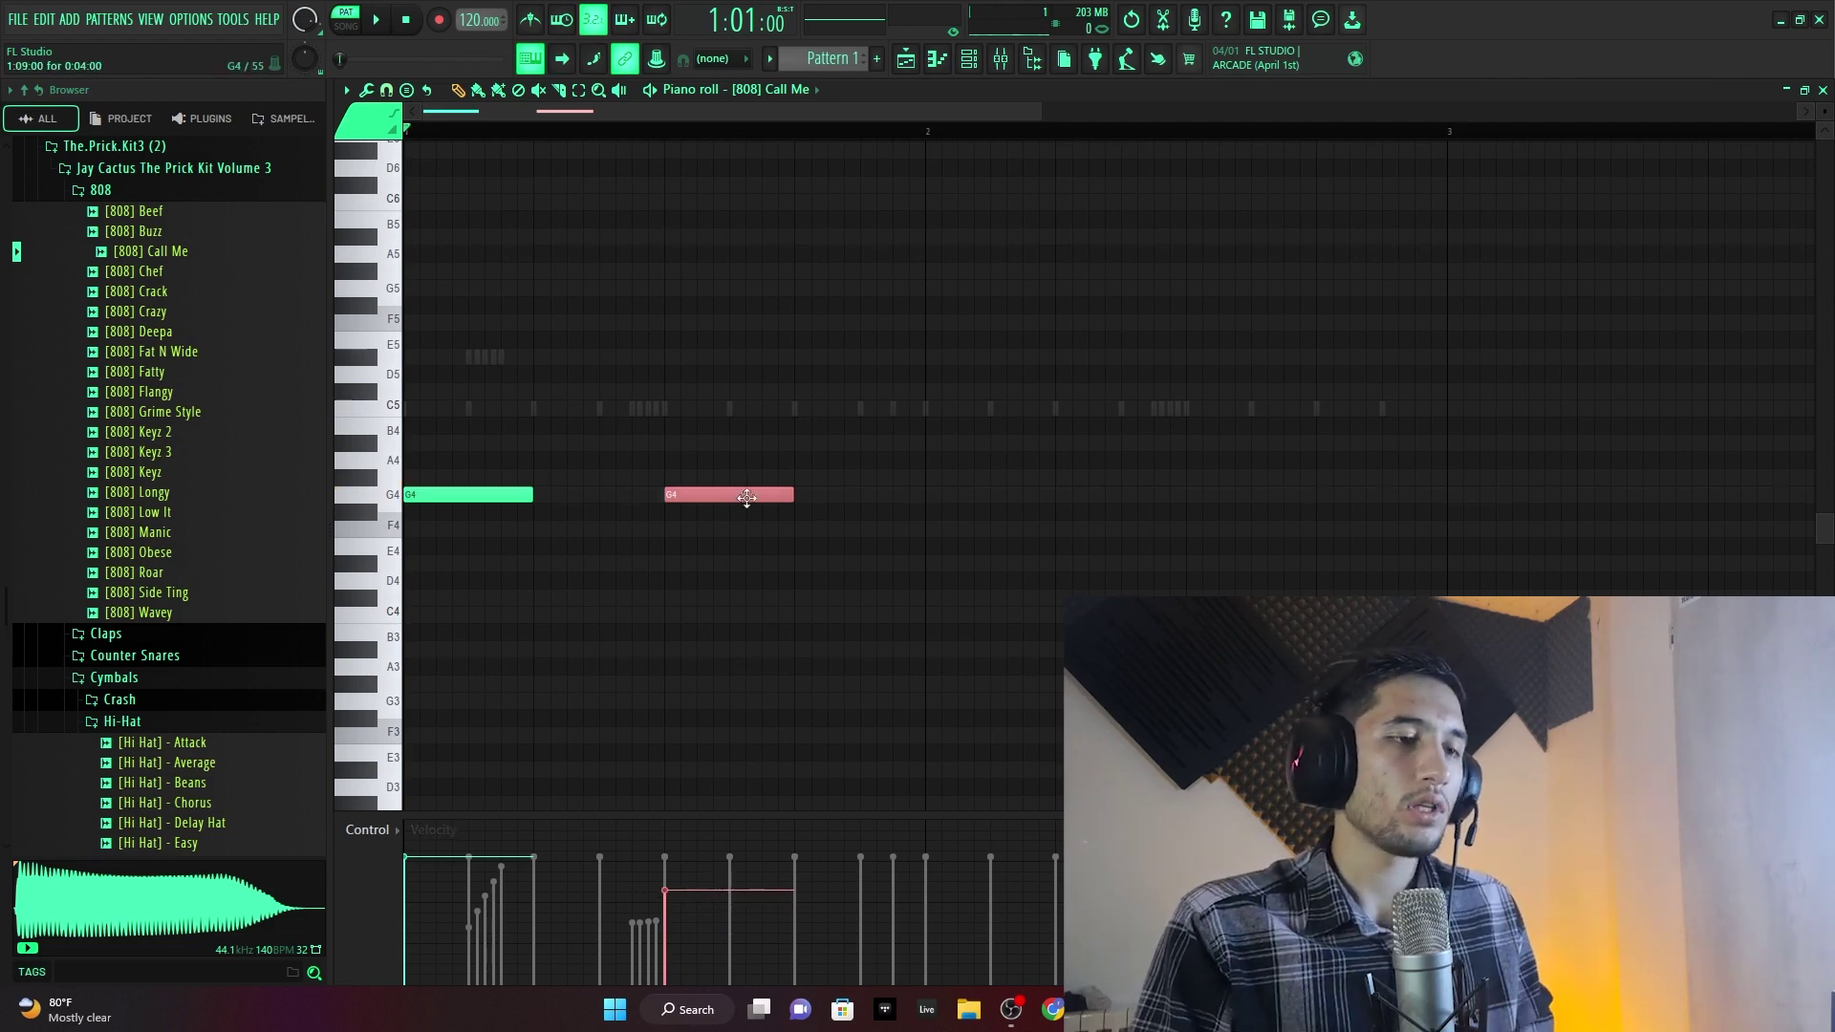
# - Move the silent G4 note to beat 2 as a two-step note, and add a full-velocity four-step G4 note on beat 3
pyautogui.moveTo(747, 497); pyautogui.dragTo(603, 511)
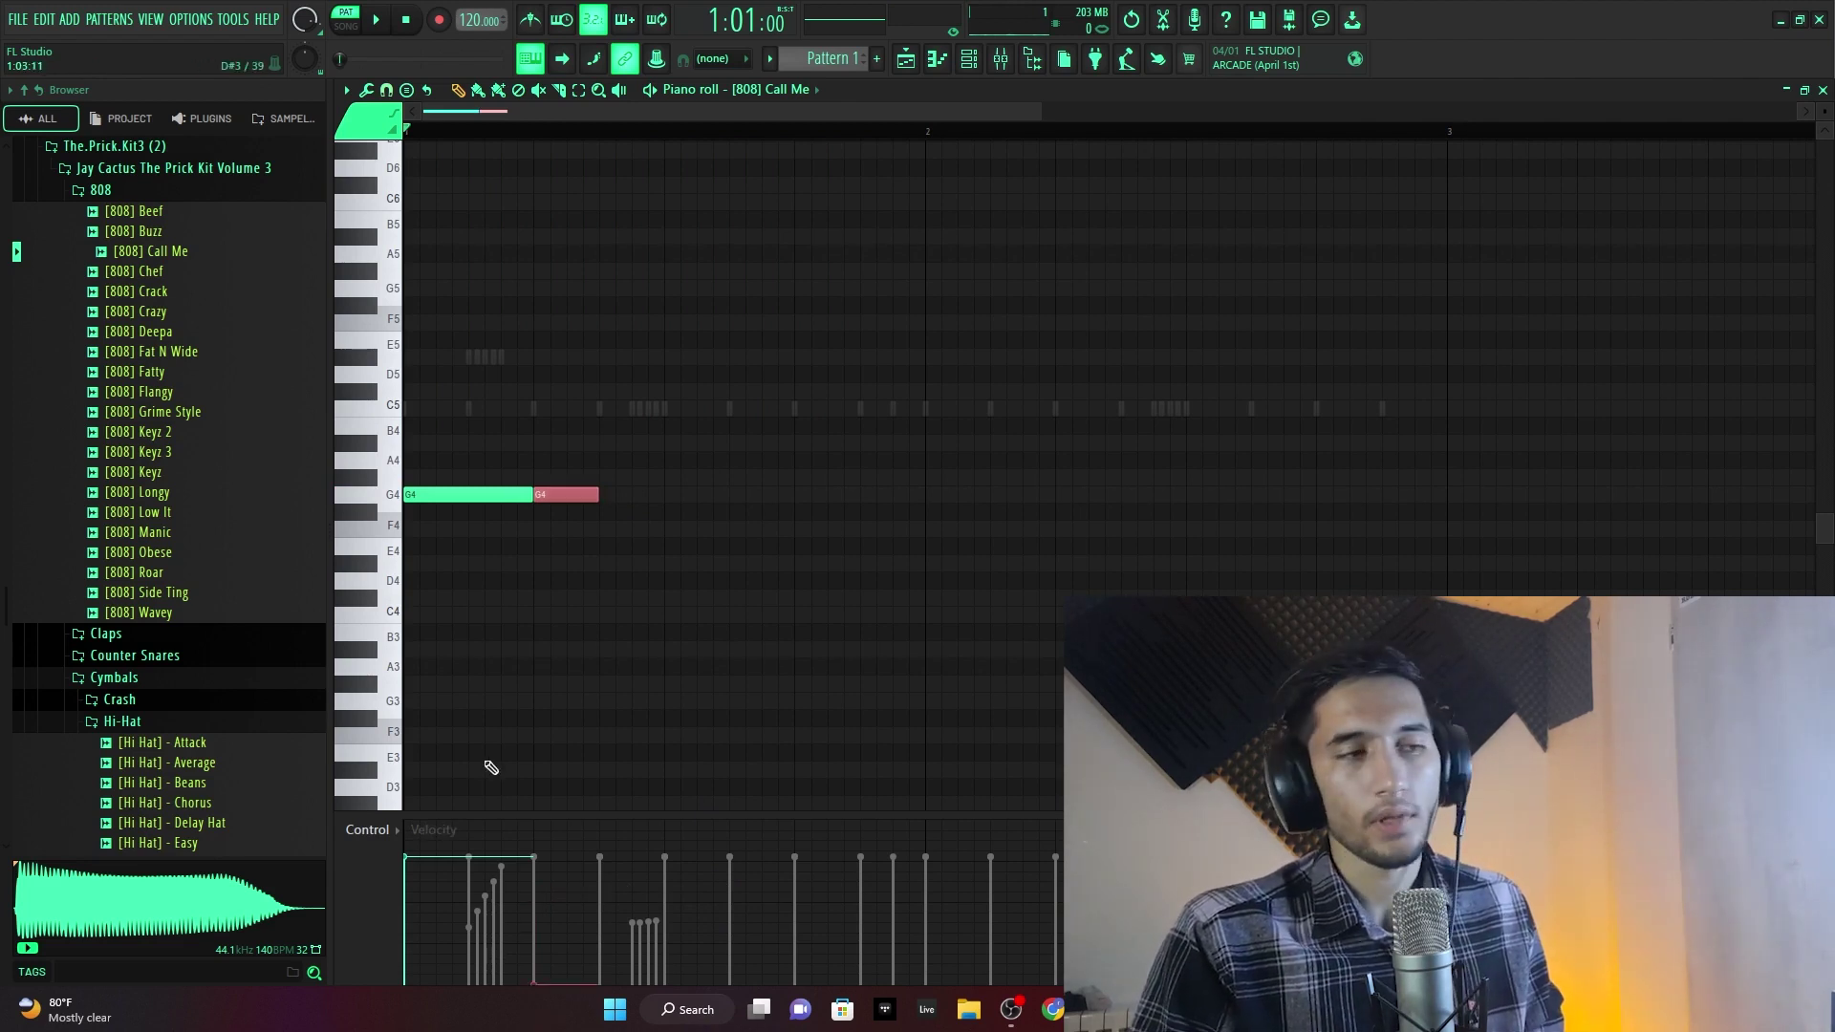
pyautogui.click(464, 492)
pyautogui.click(678, 495)
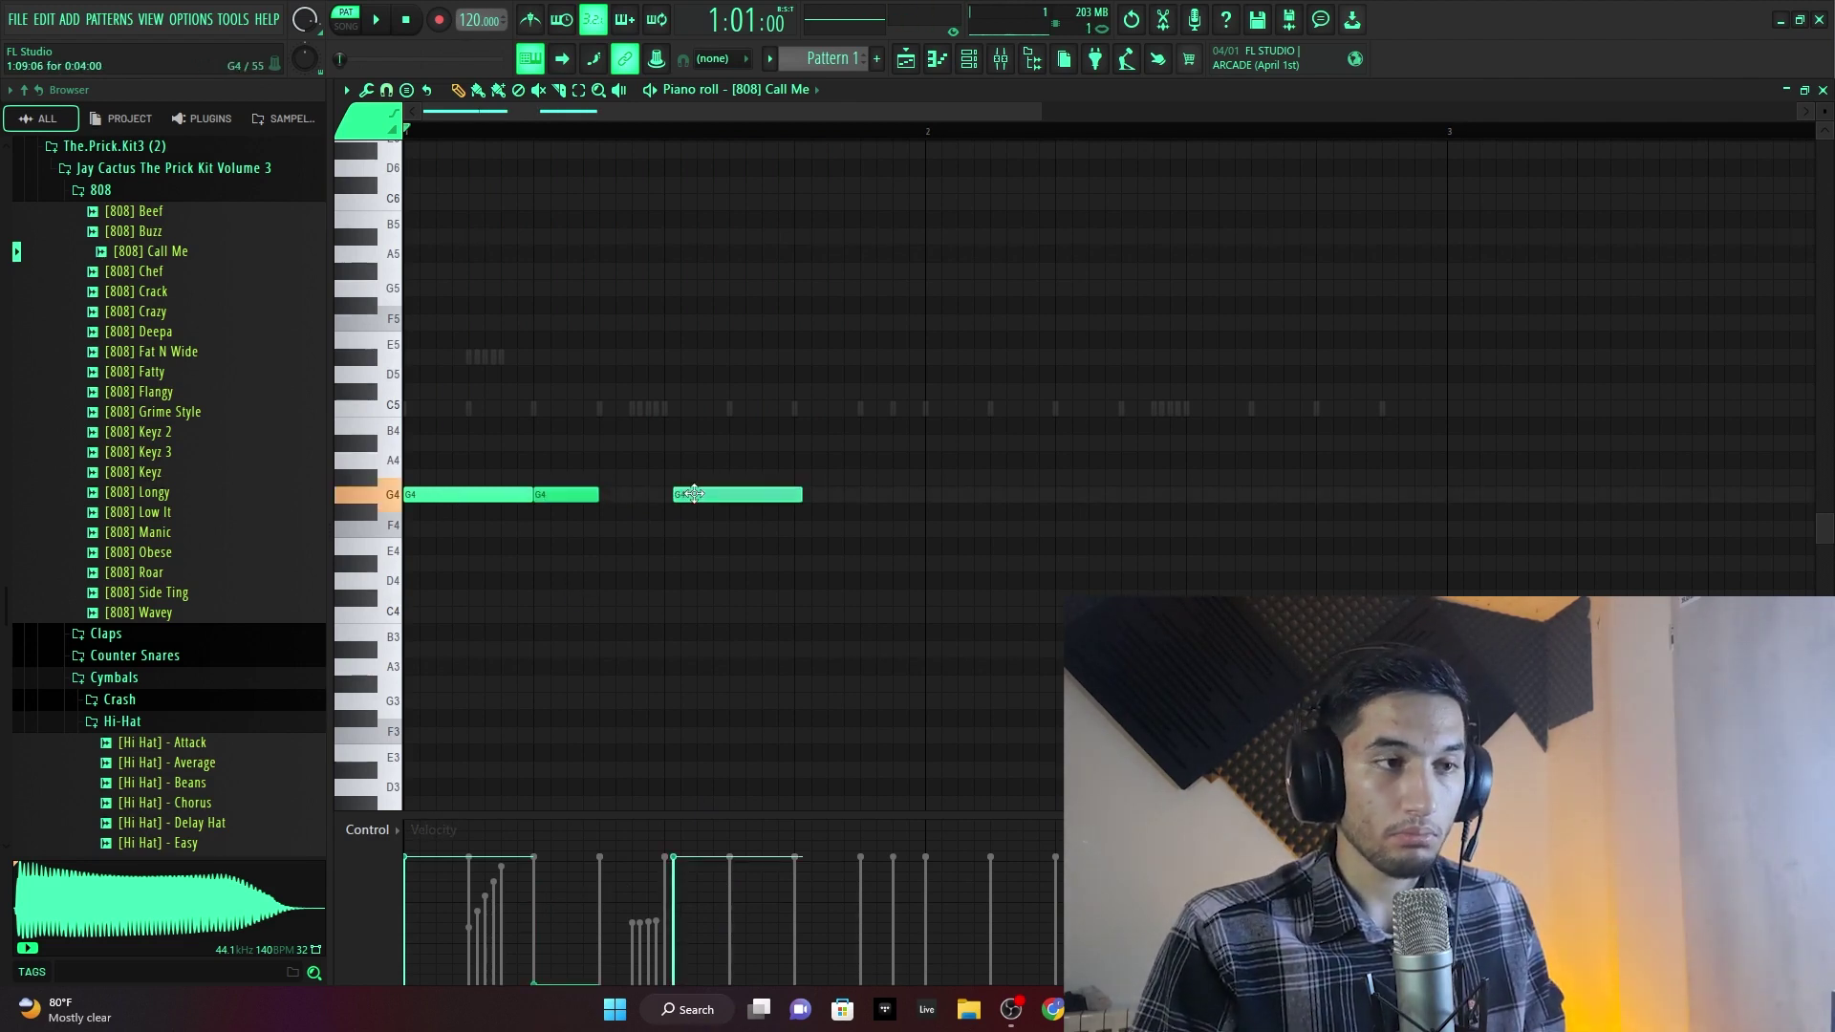
pyautogui.press('space')
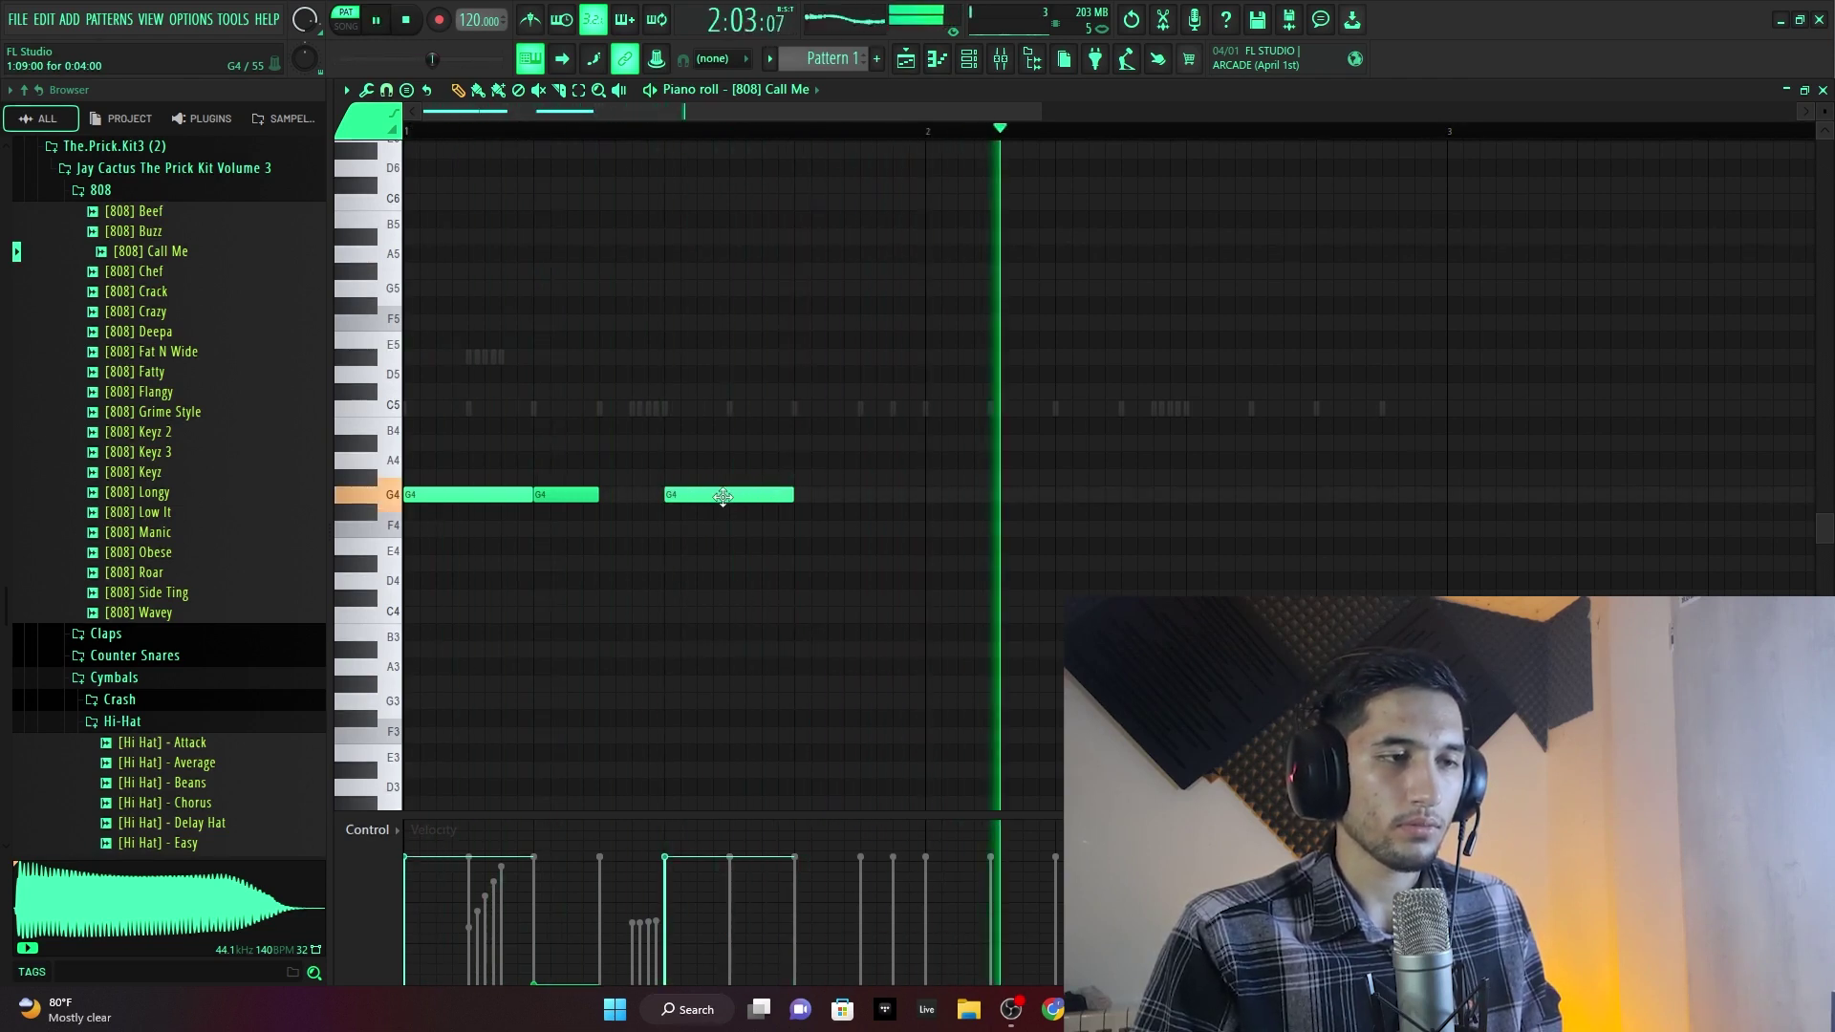
# - Try the last G4 note on beat 4 of bar 1 while the pattern plays
pyautogui.moveTo(683, 496); pyautogui.dragTo(813, 494)
pyautogui.press('space')
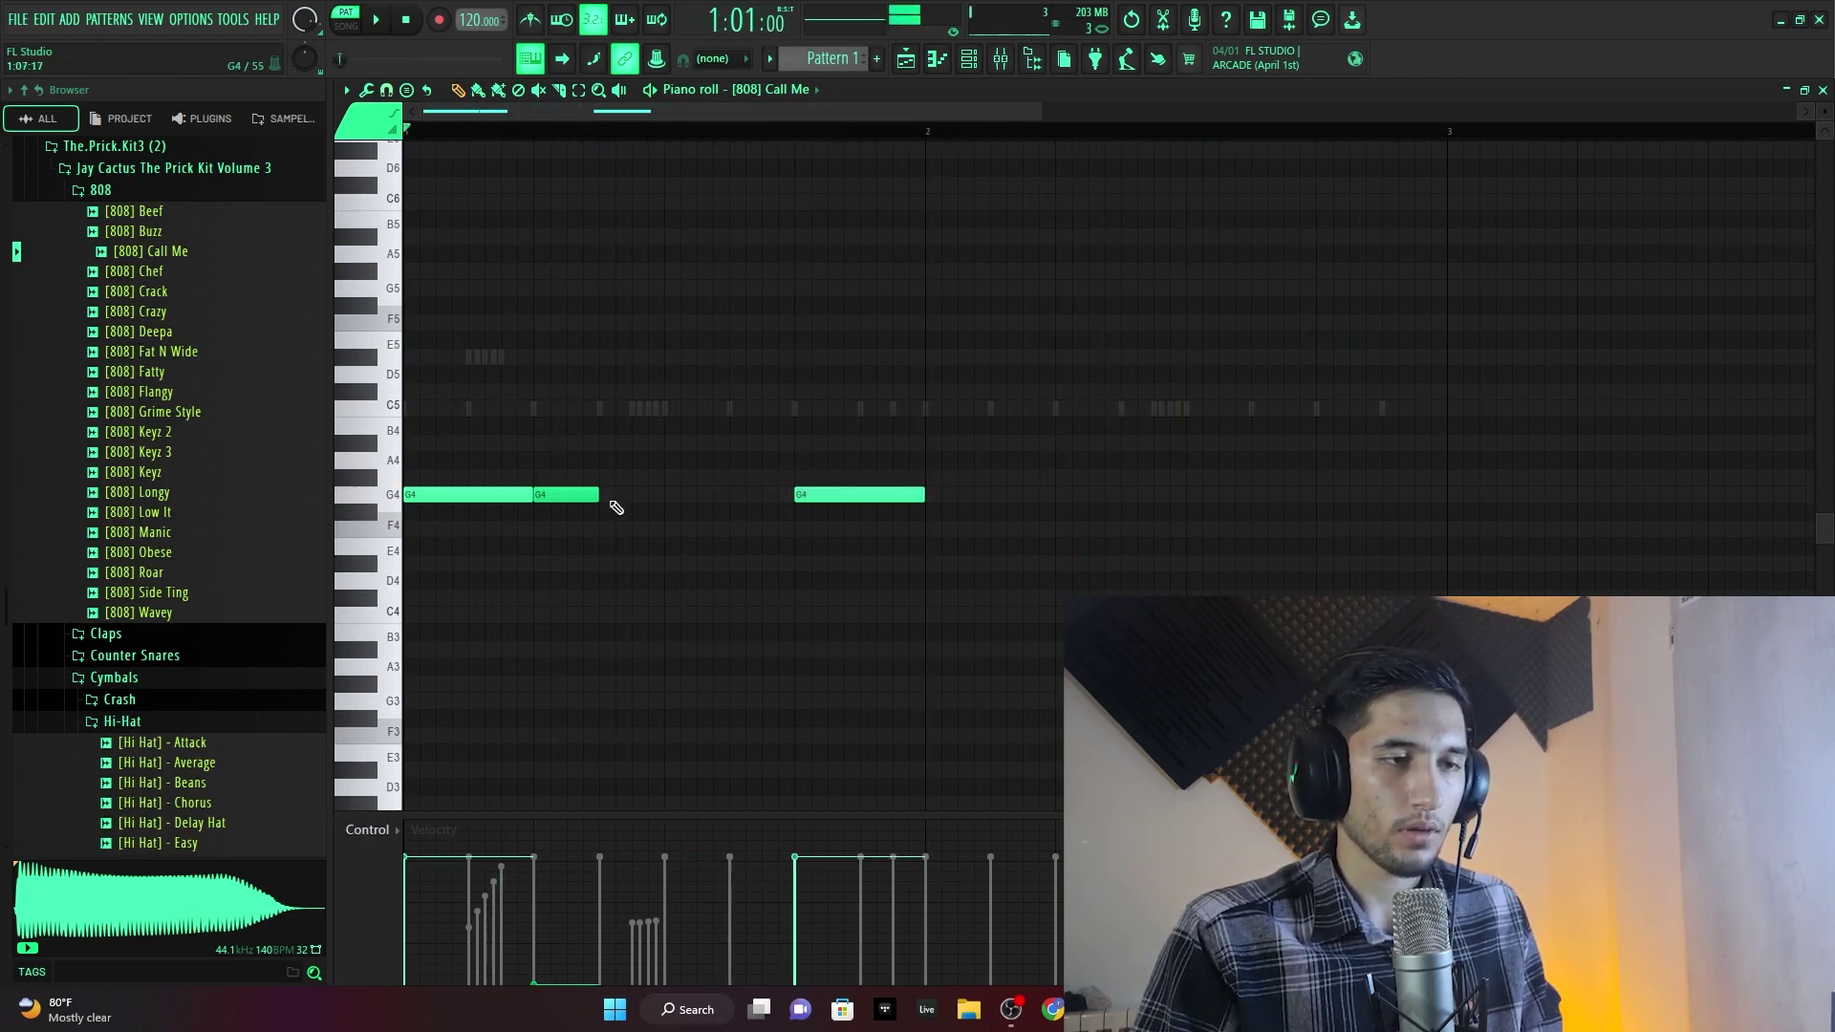
# - Shift the silent two-step G4 note two steps later and extend the first G4 note to six steps so it reaches it
pyautogui.moveTo(567, 435); pyautogui.dragTo(657, 499)
pyautogui.click(562, 481)
pyautogui.rightClick(597, 480)
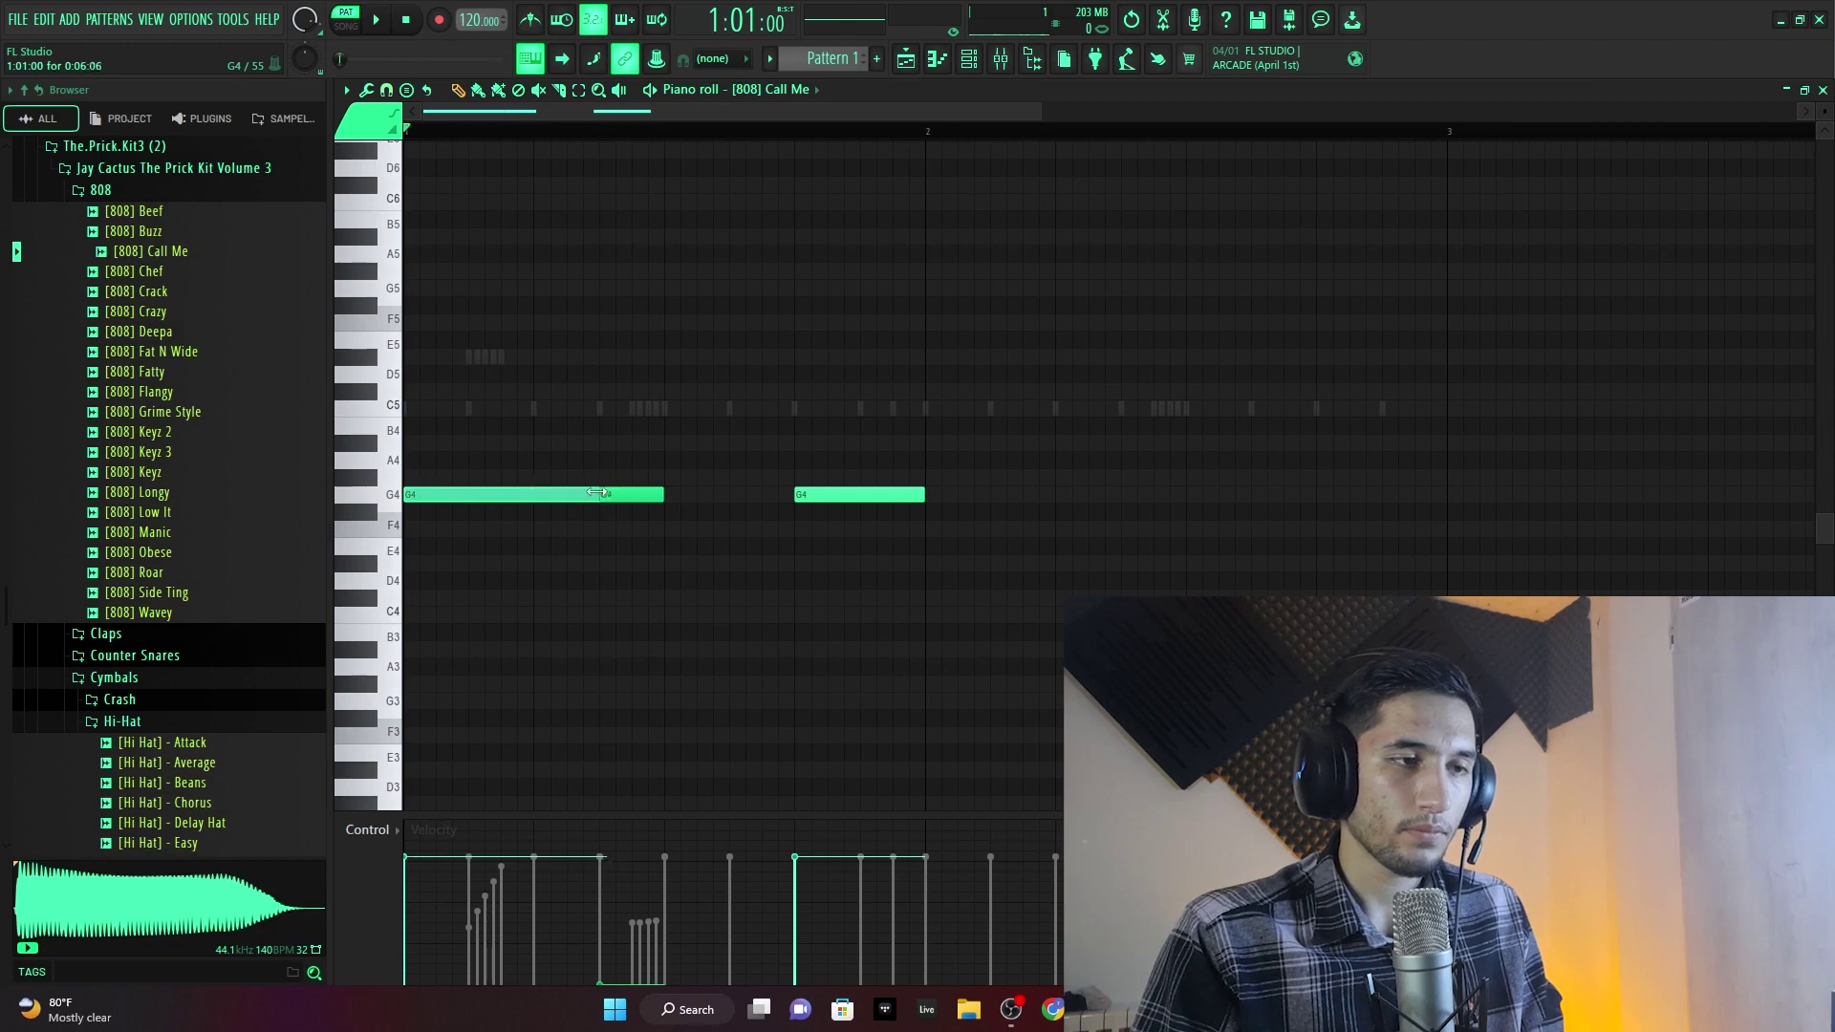
# - Move the last G4 note back to beat 3 of bar 1, directly after the silent note, and listen to the pattern
pyautogui.press('space')
pyautogui.moveTo(835, 494); pyautogui.dragTo(705, 493)
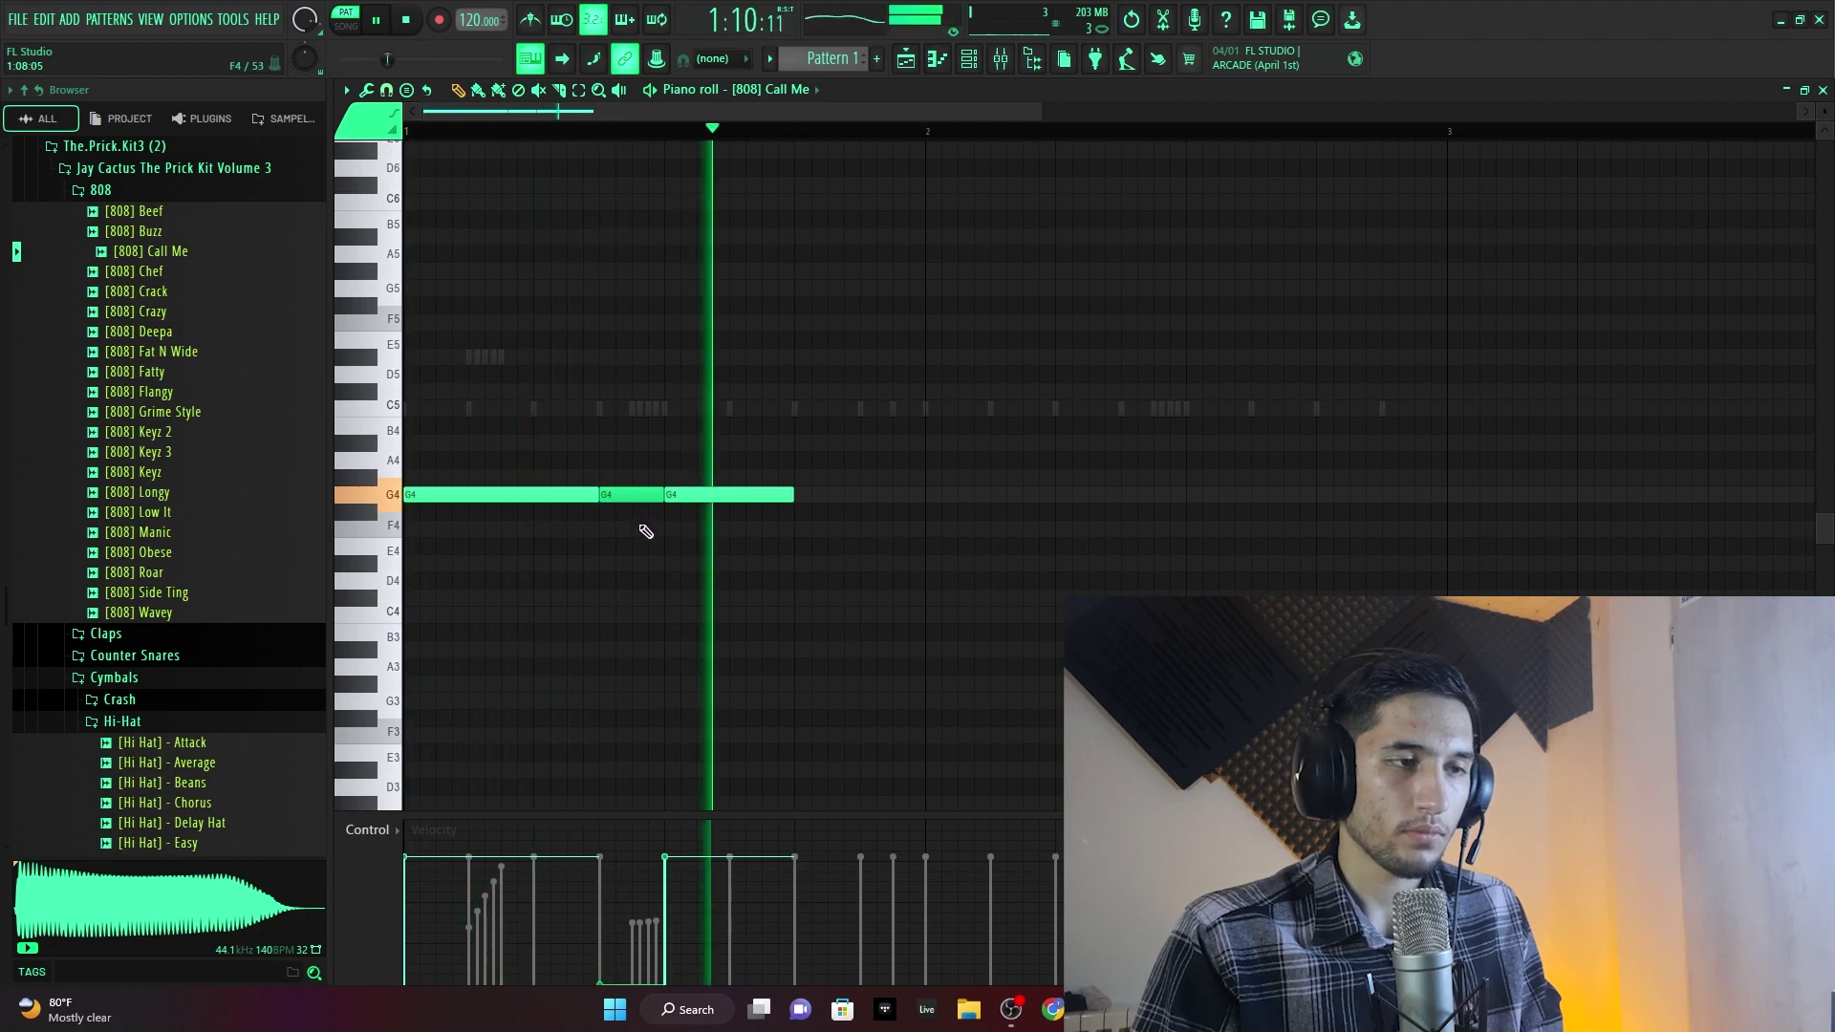
# - Audition the Roar and Obese 808 samples as alternatives for the 808 channel
pyautogui.press('space')
pyautogui.click(153, 572)
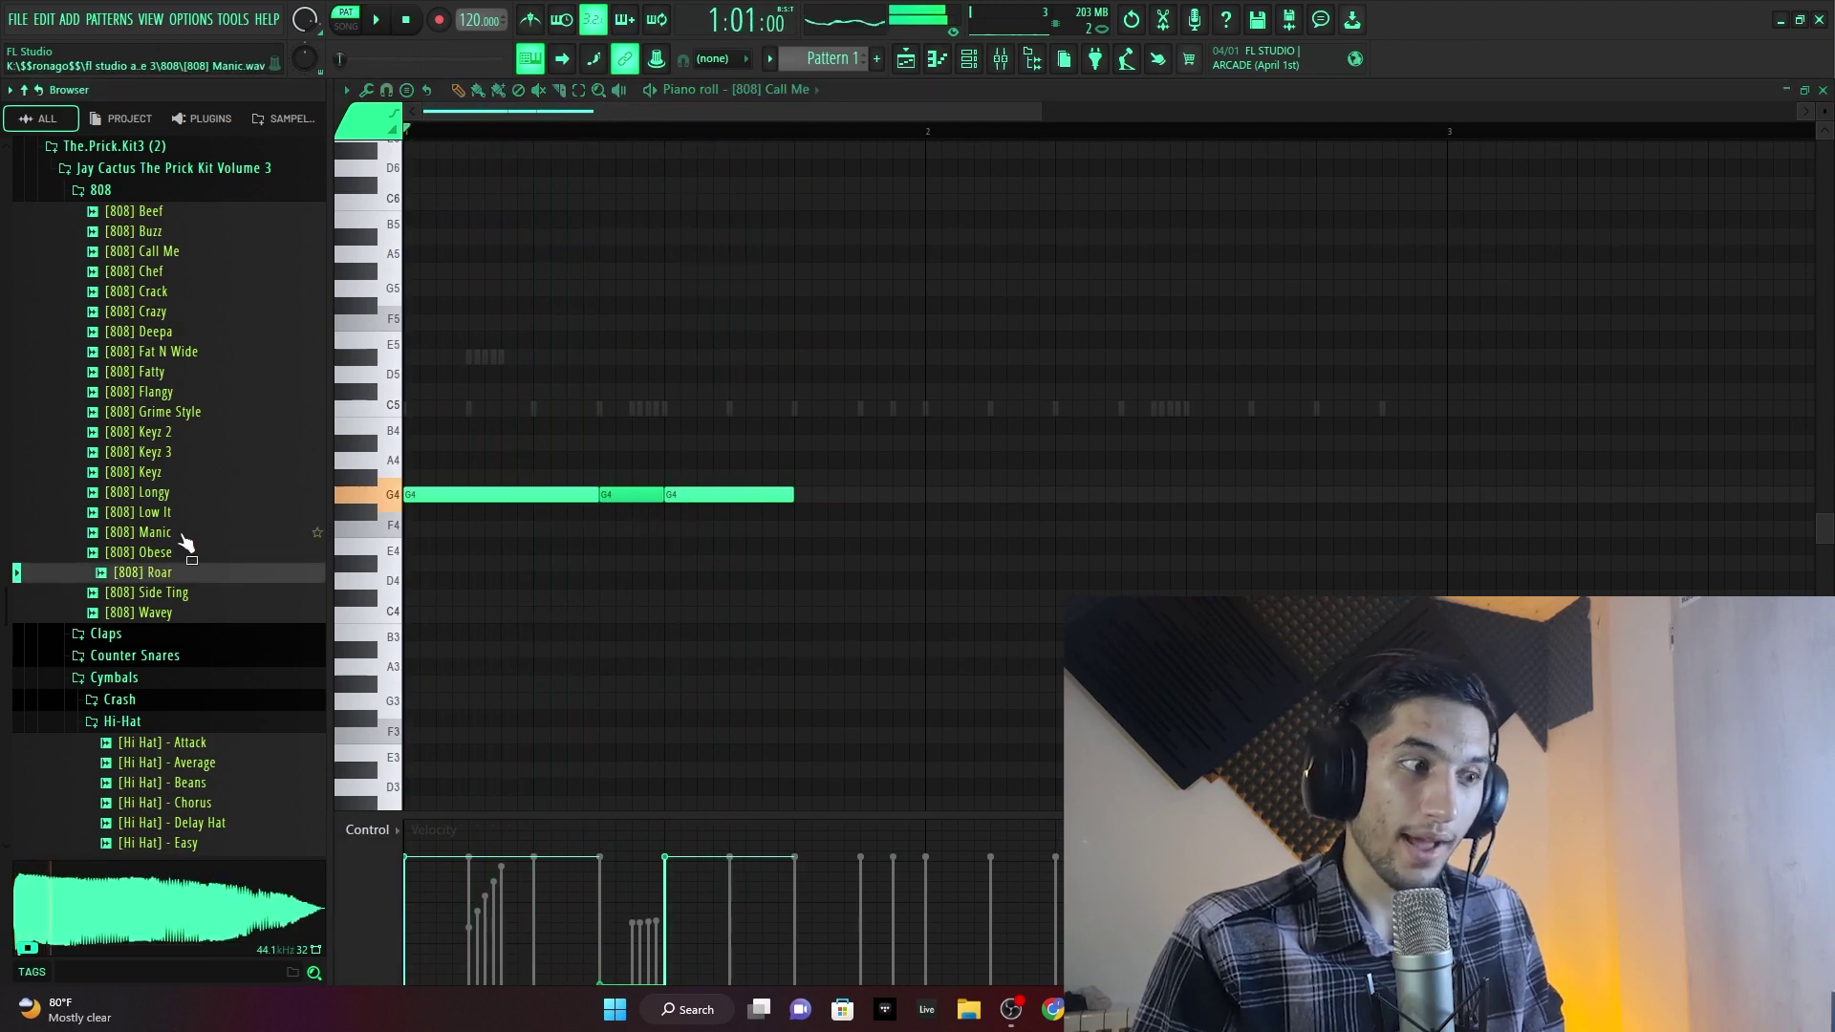
pyautogui.press('space')
pyautogui.press('space')
pyautogui.click(1821, 90)
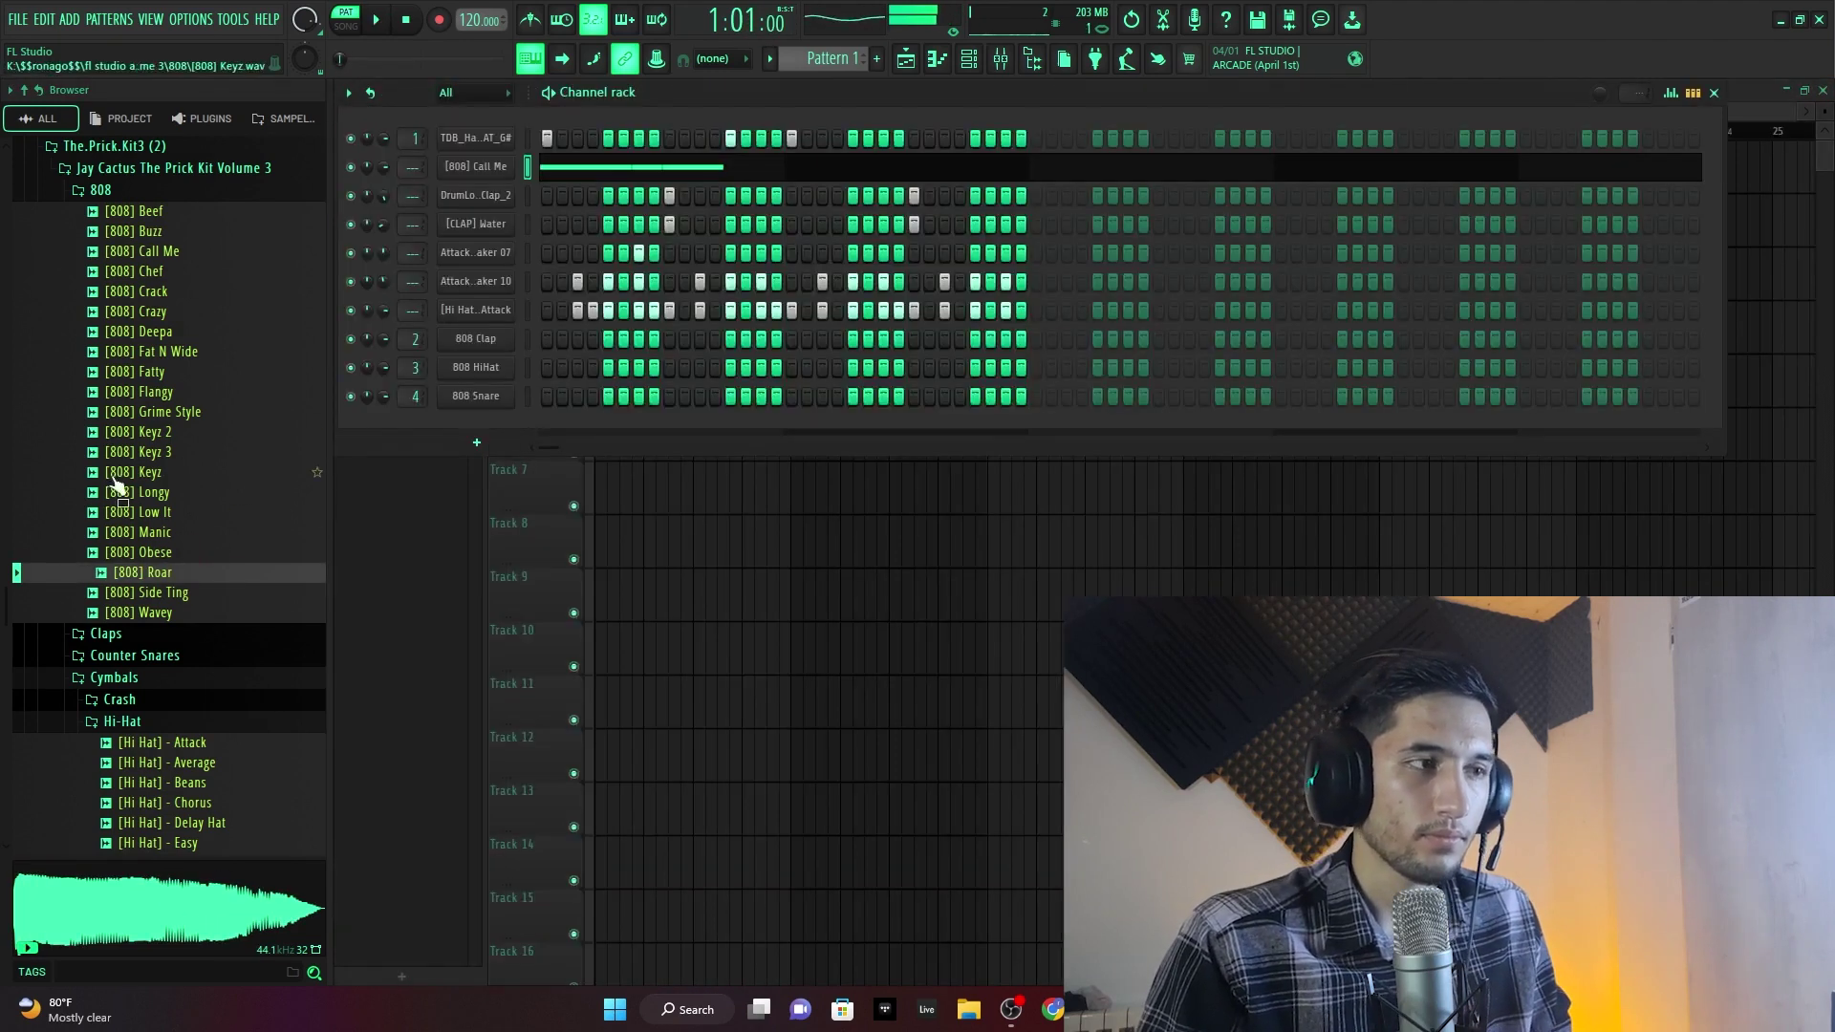
pyautogui.click(162, 558)
pyautogui.click(163, 575)
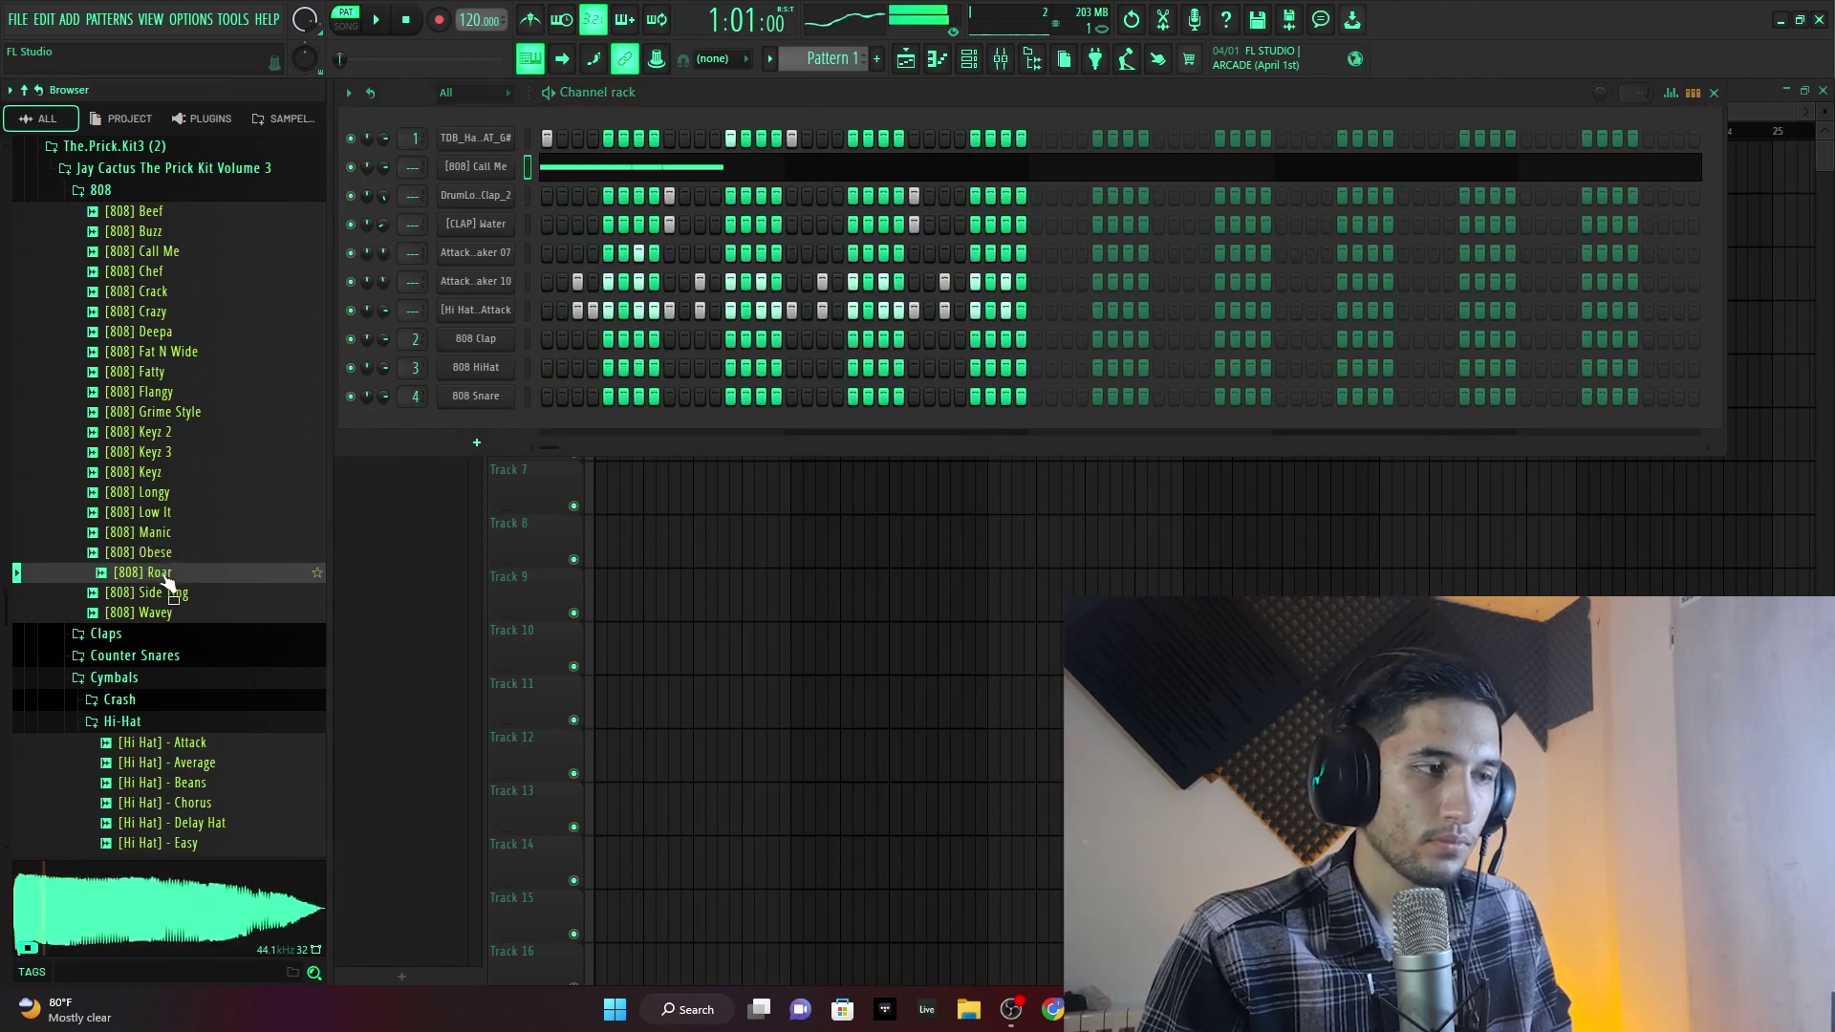
# - Replace the Call Me sample on the 808 channel with [808] Grime Style
pyautogui.click(195, 413)
pyautogui.moveTo(196, 417); pyautogui.dragTo(497, 168)
pyautogui.click(507, 172)
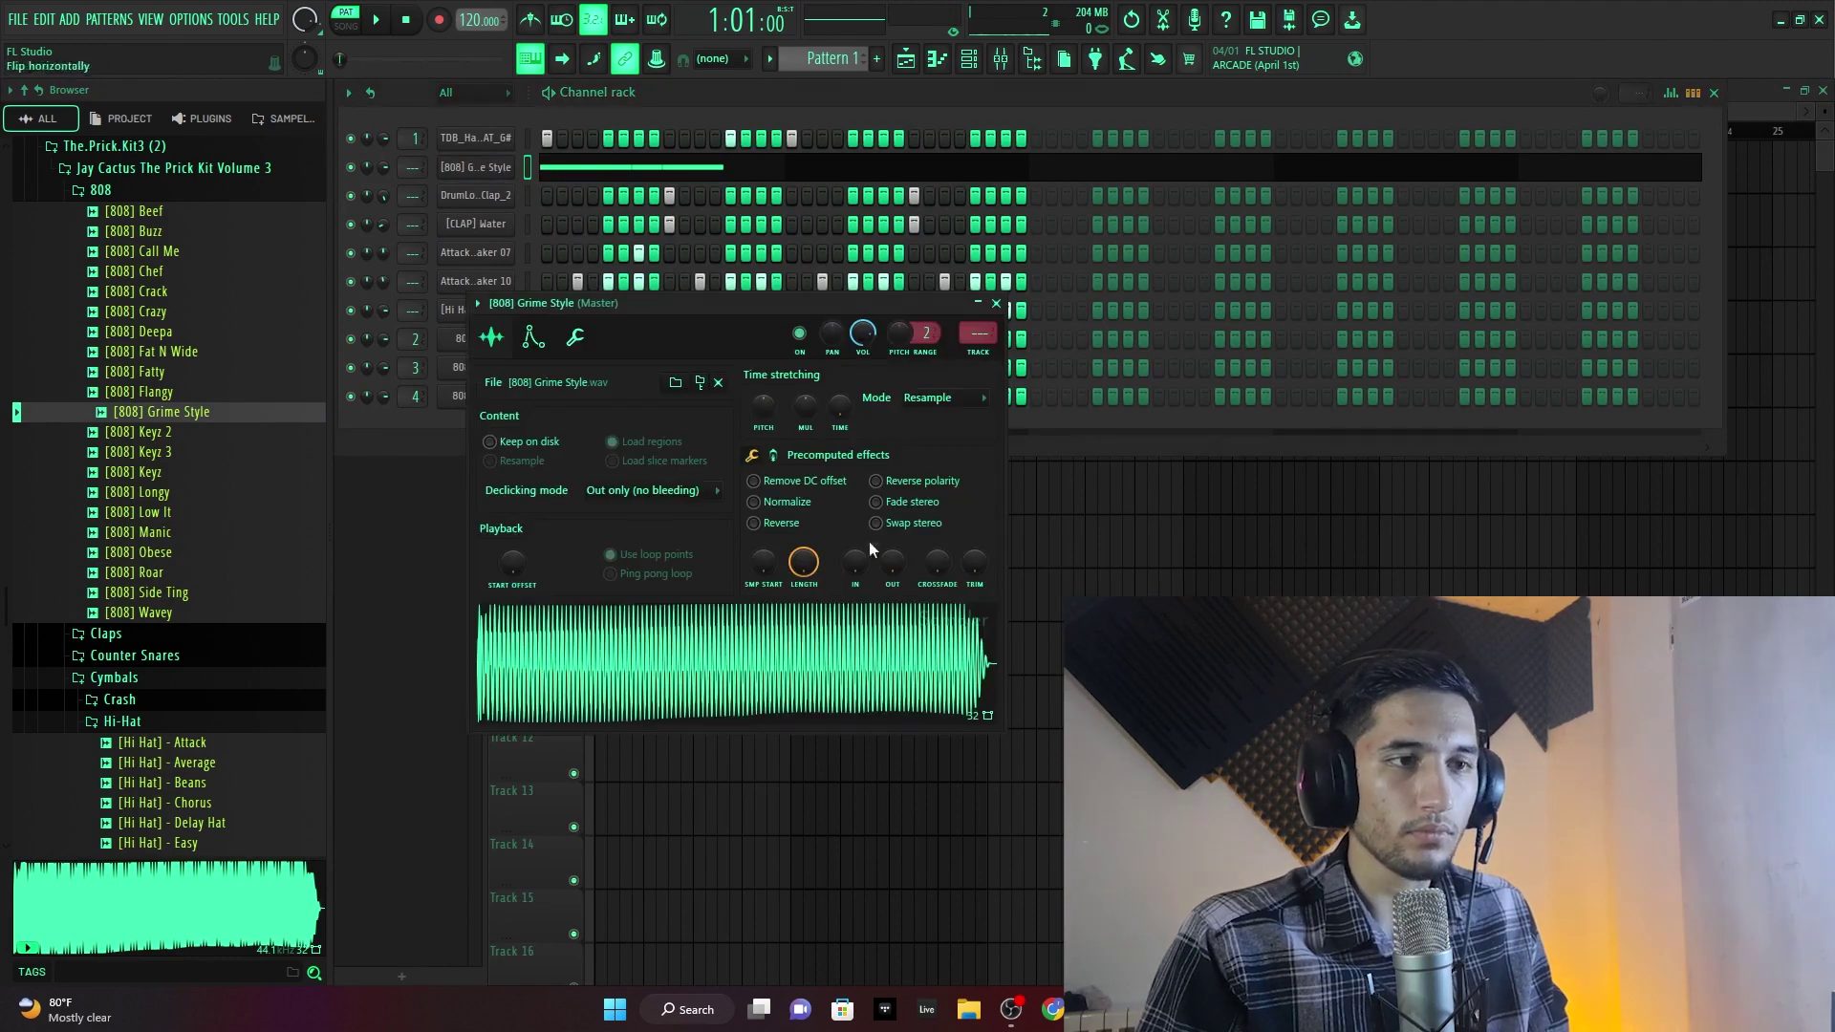
# - Try a fade-out of about 33% on the Grime Style sample and listen to it in the pattern
pyautogui.moveTo(883, 560); pyautogui.dragTo(882, 535)
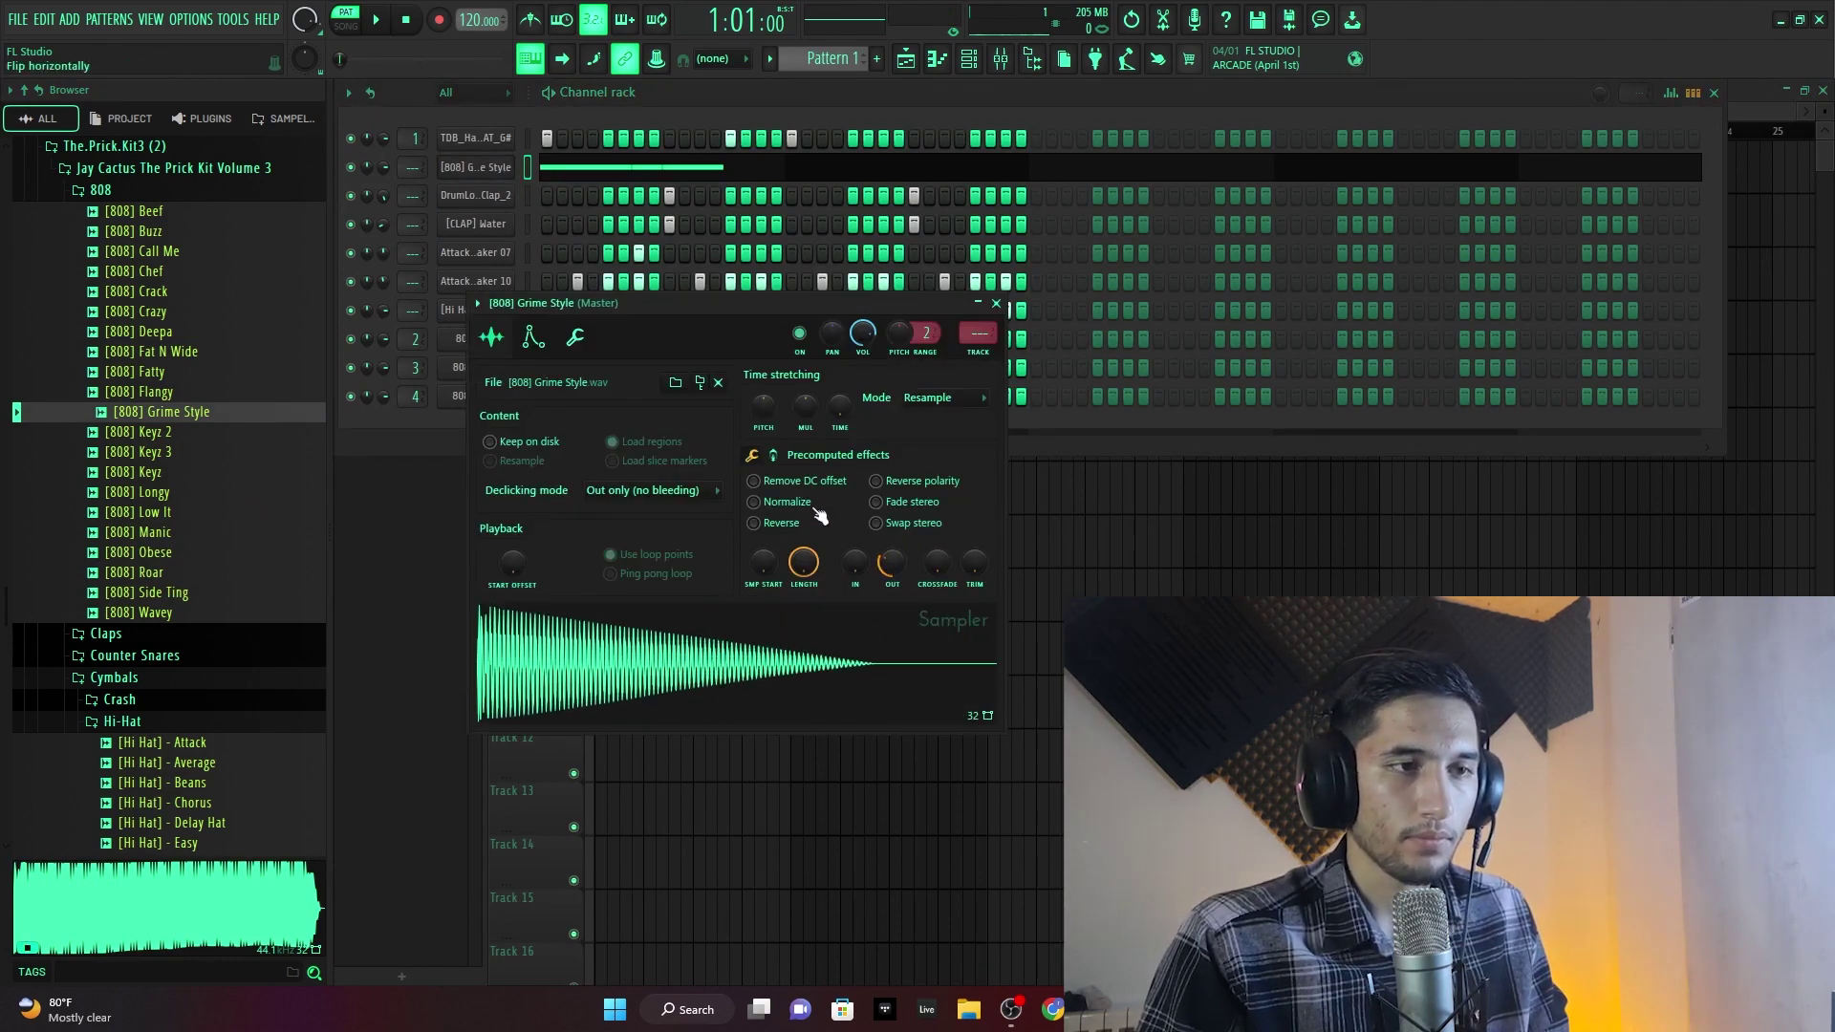
pyautogui.click(775, 457)
pyautogui.moveTo(777, 501)
pyautogui.mouseDown()
pyautogui.moveTo(777, 470)
pyautogui.moveTo(767, 497)
pyautogui.mouseUp()
pyautogui.press('space')
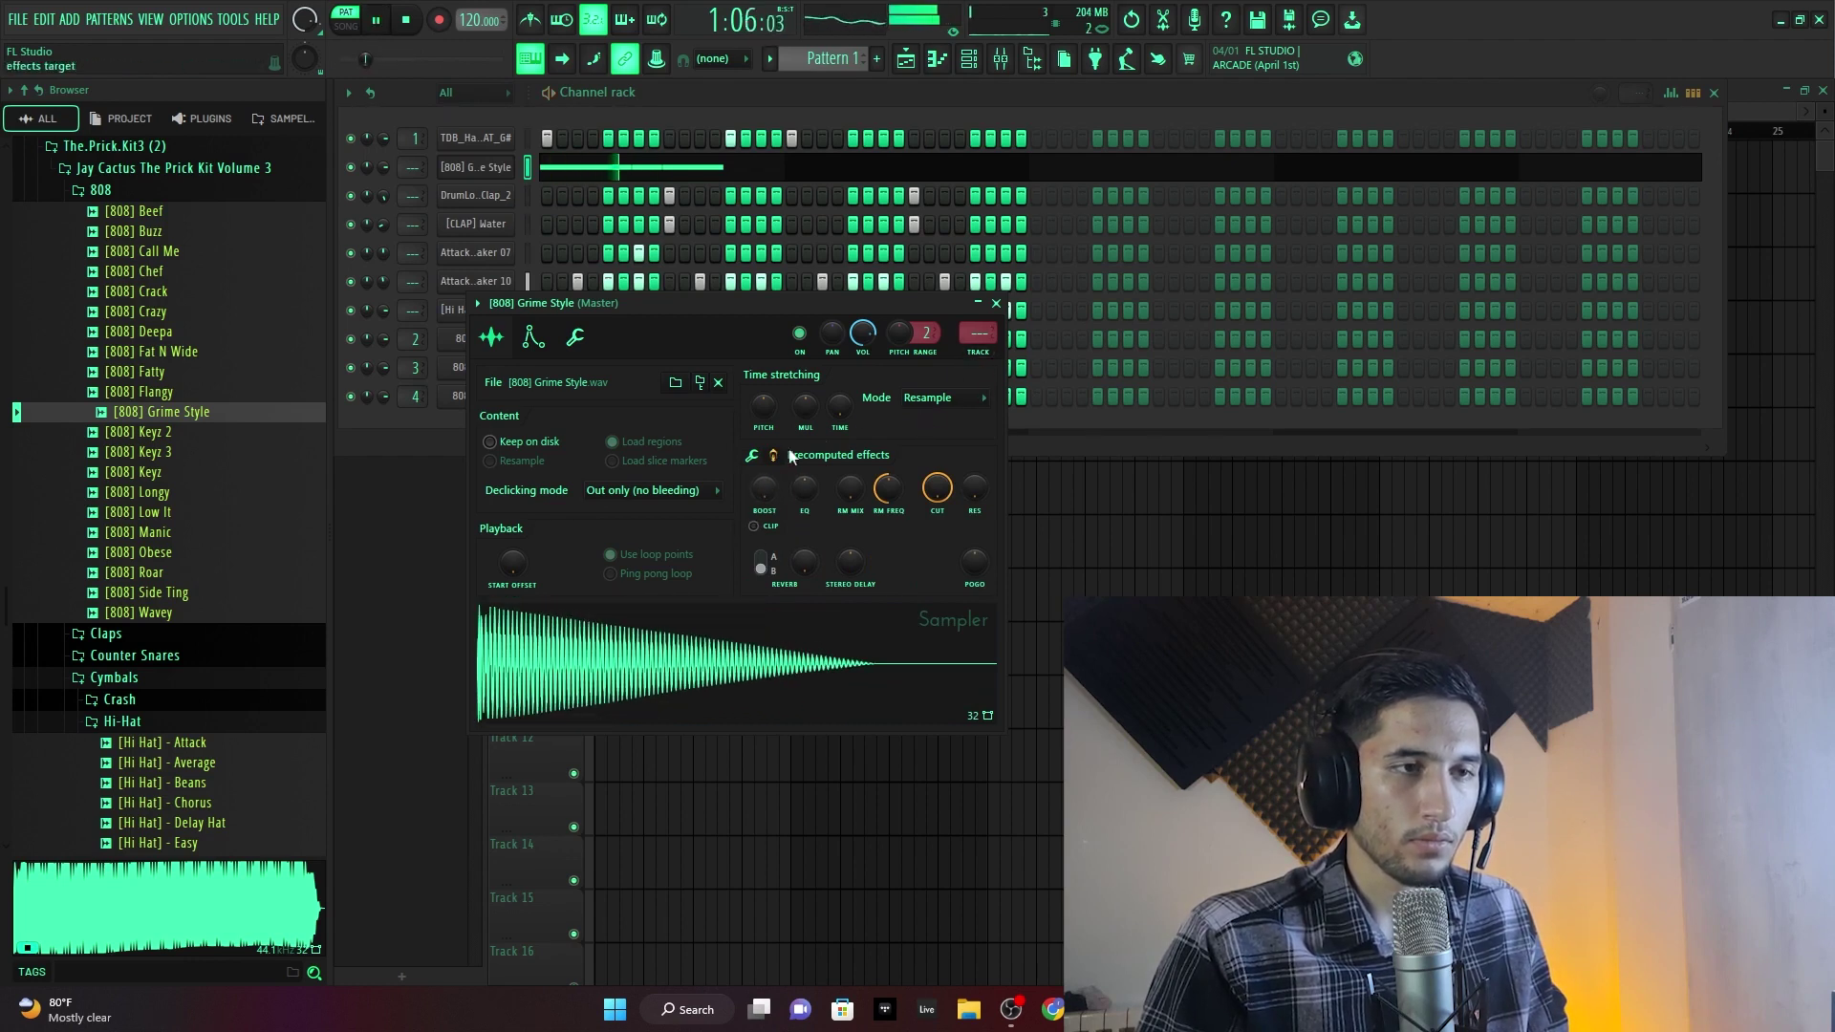
pyautogui.click(995, 303)
pyautogui.press('space')
# - Try the 808 notes an octave lower on G3 during playback and return them to G4
pyautogui.click(606, 175)
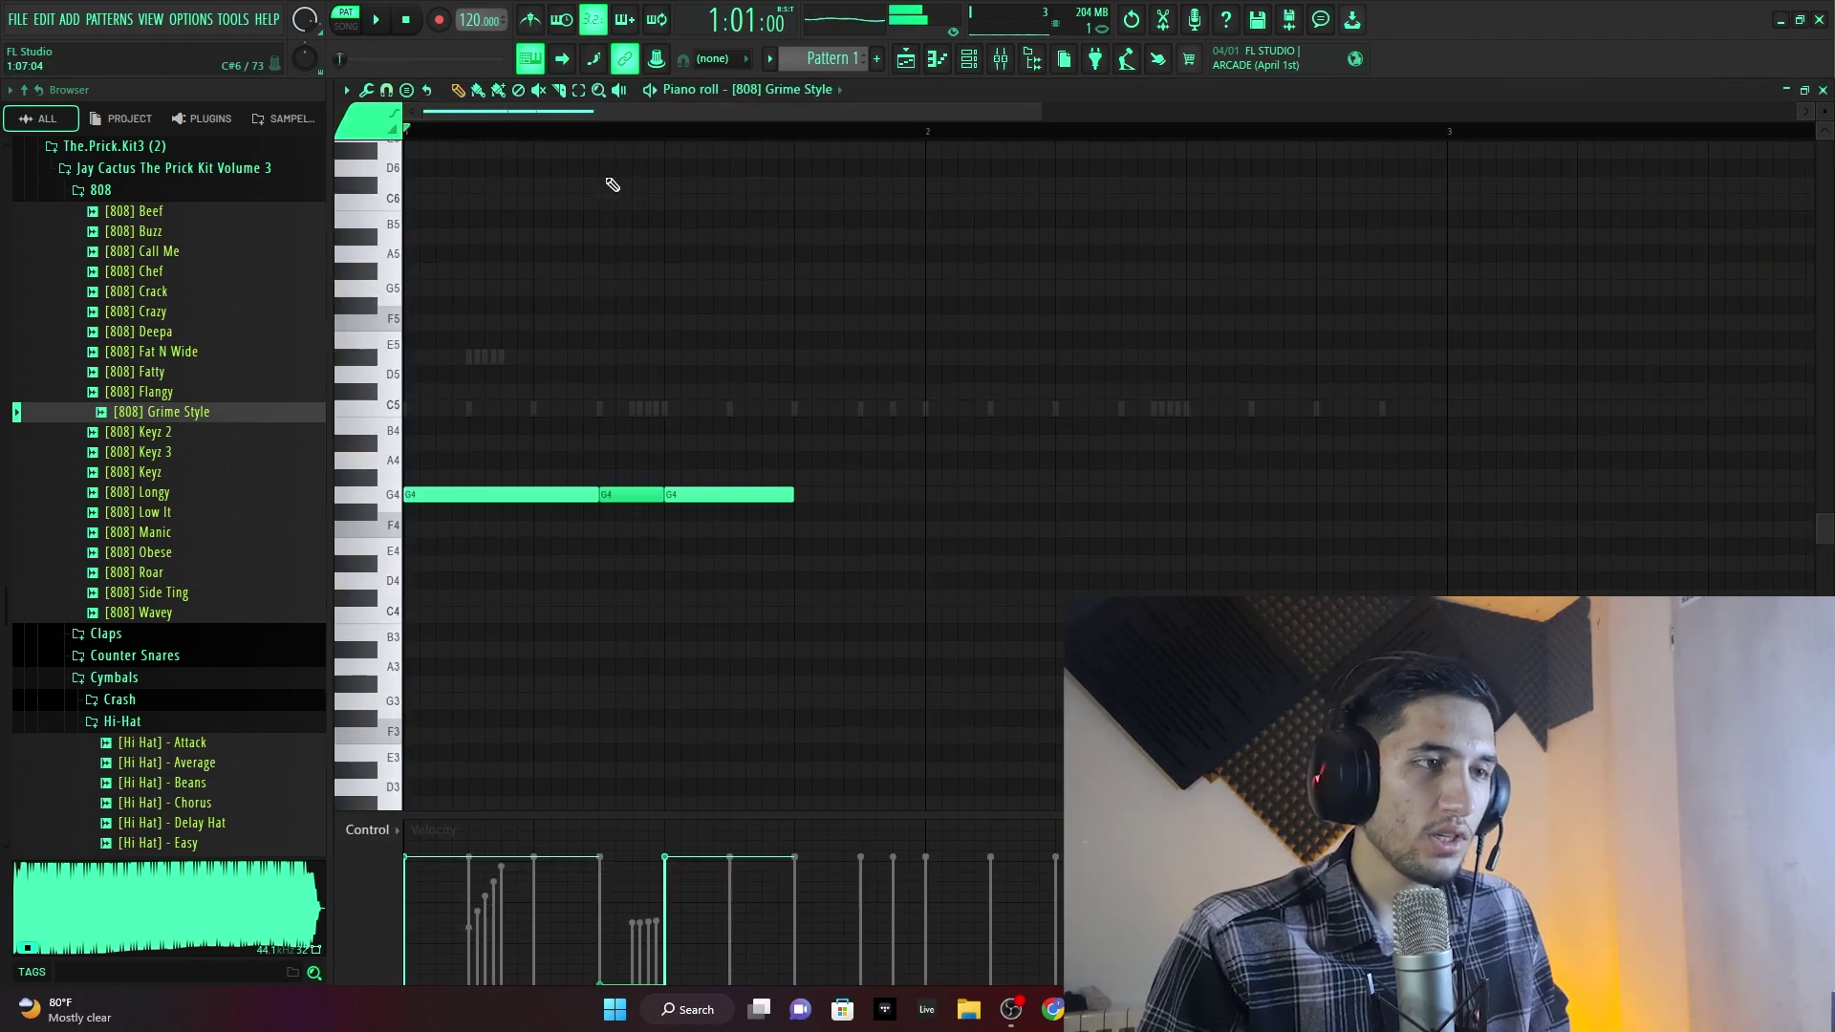
pyautogui.press('space')
pyautogui.hotkey('ctrl', 'Down')
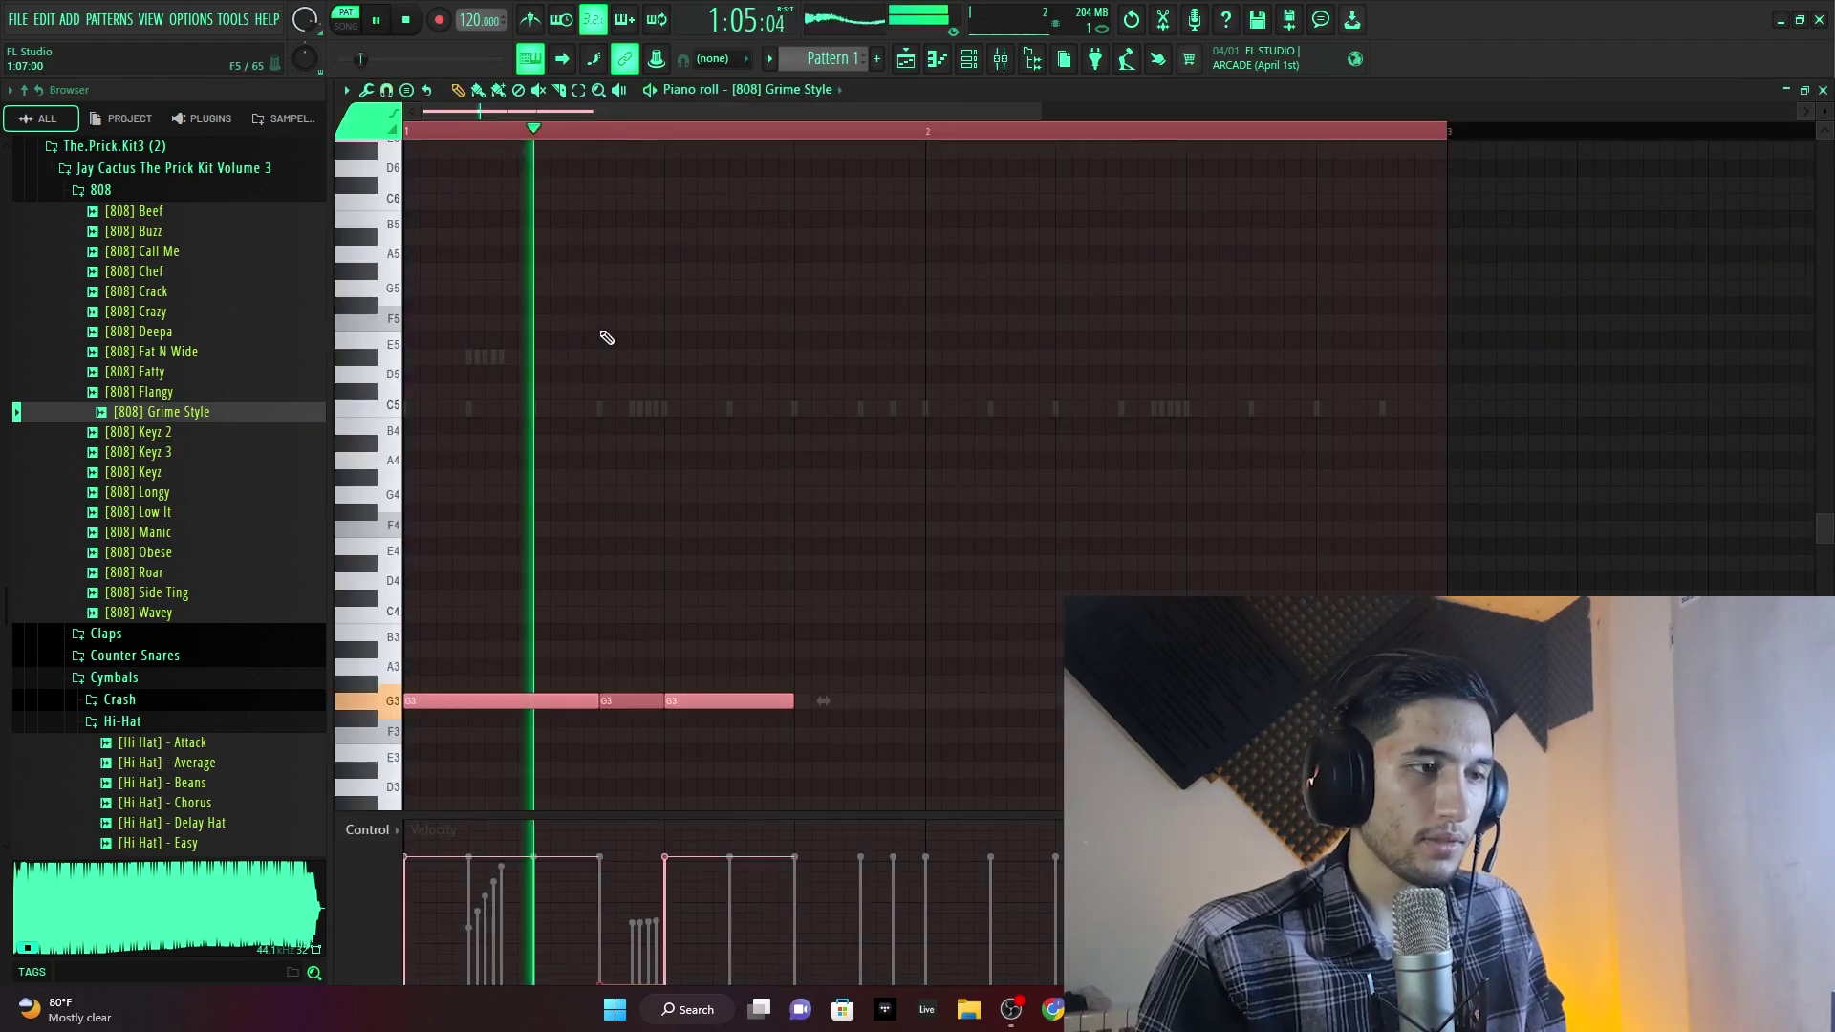
pyautogui.hotkey('ctrl', 'Up')
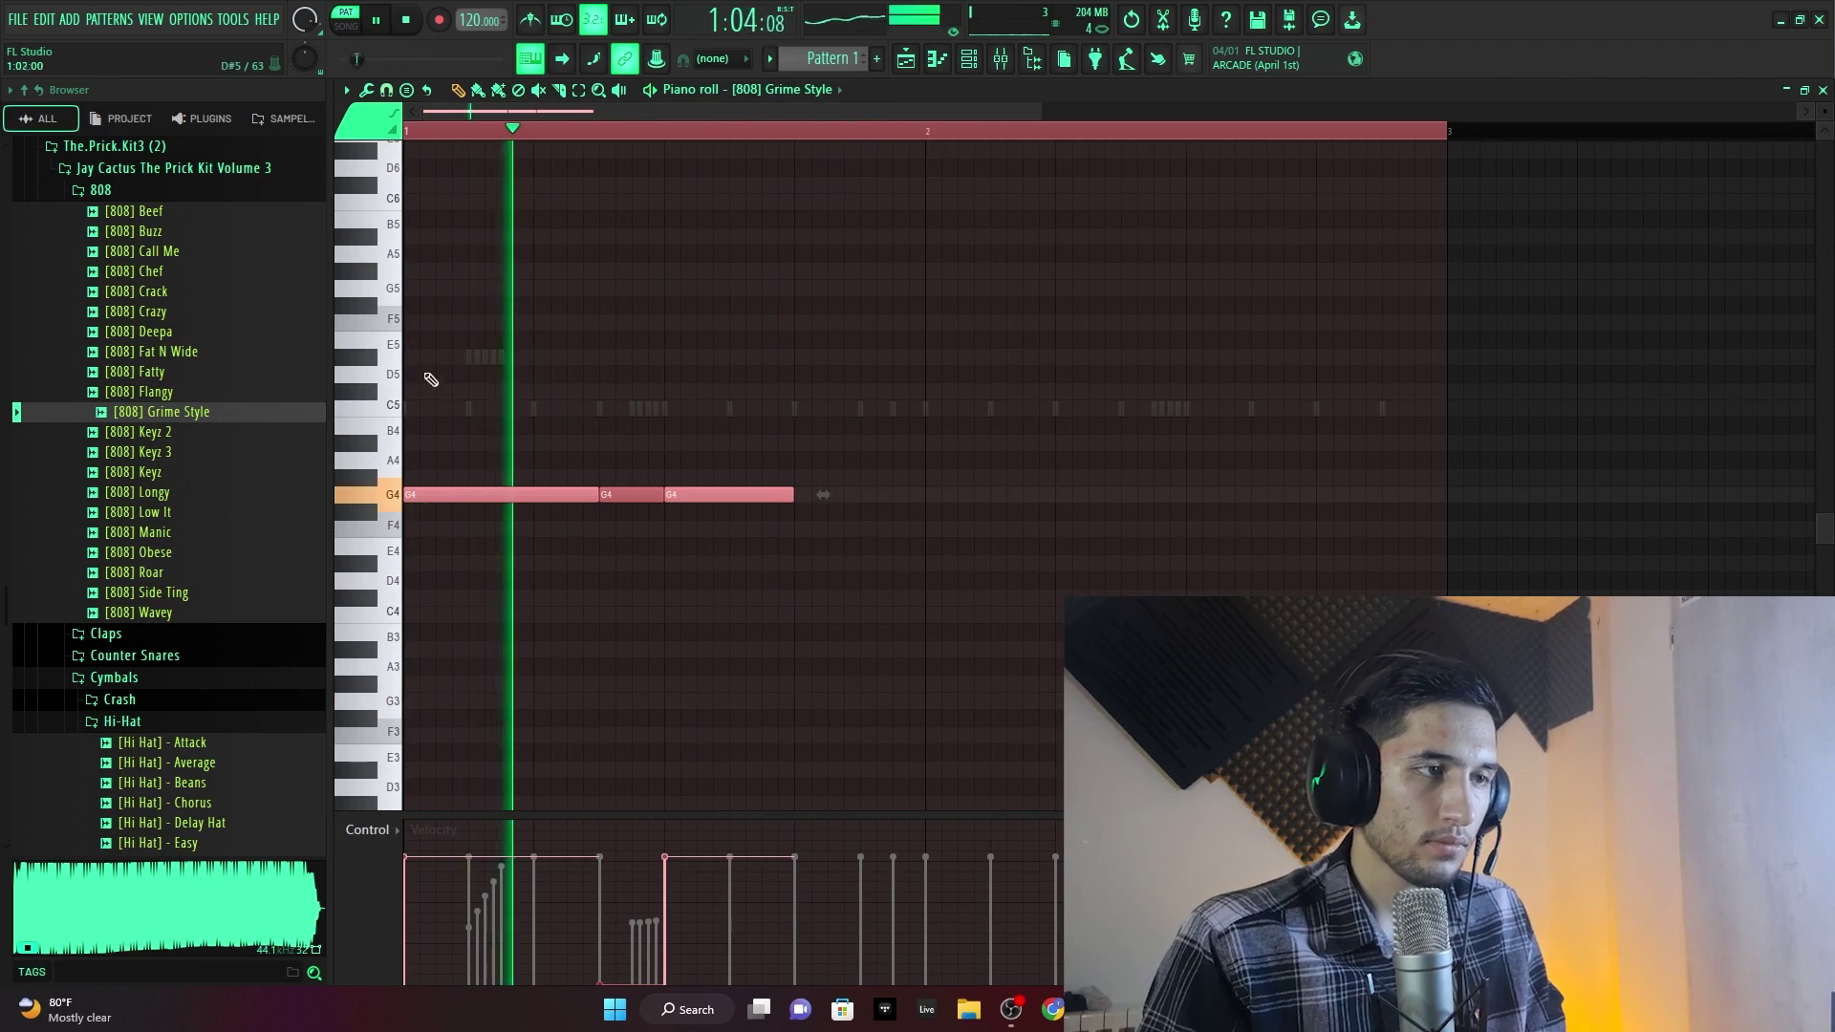
pyautogui.press('space')
# - Audition single pitches of the Grime Style 808, such as F4 and D4, and replay the pattern
pyautogui.click(395, 347)
pyautogui.click(389, 527)
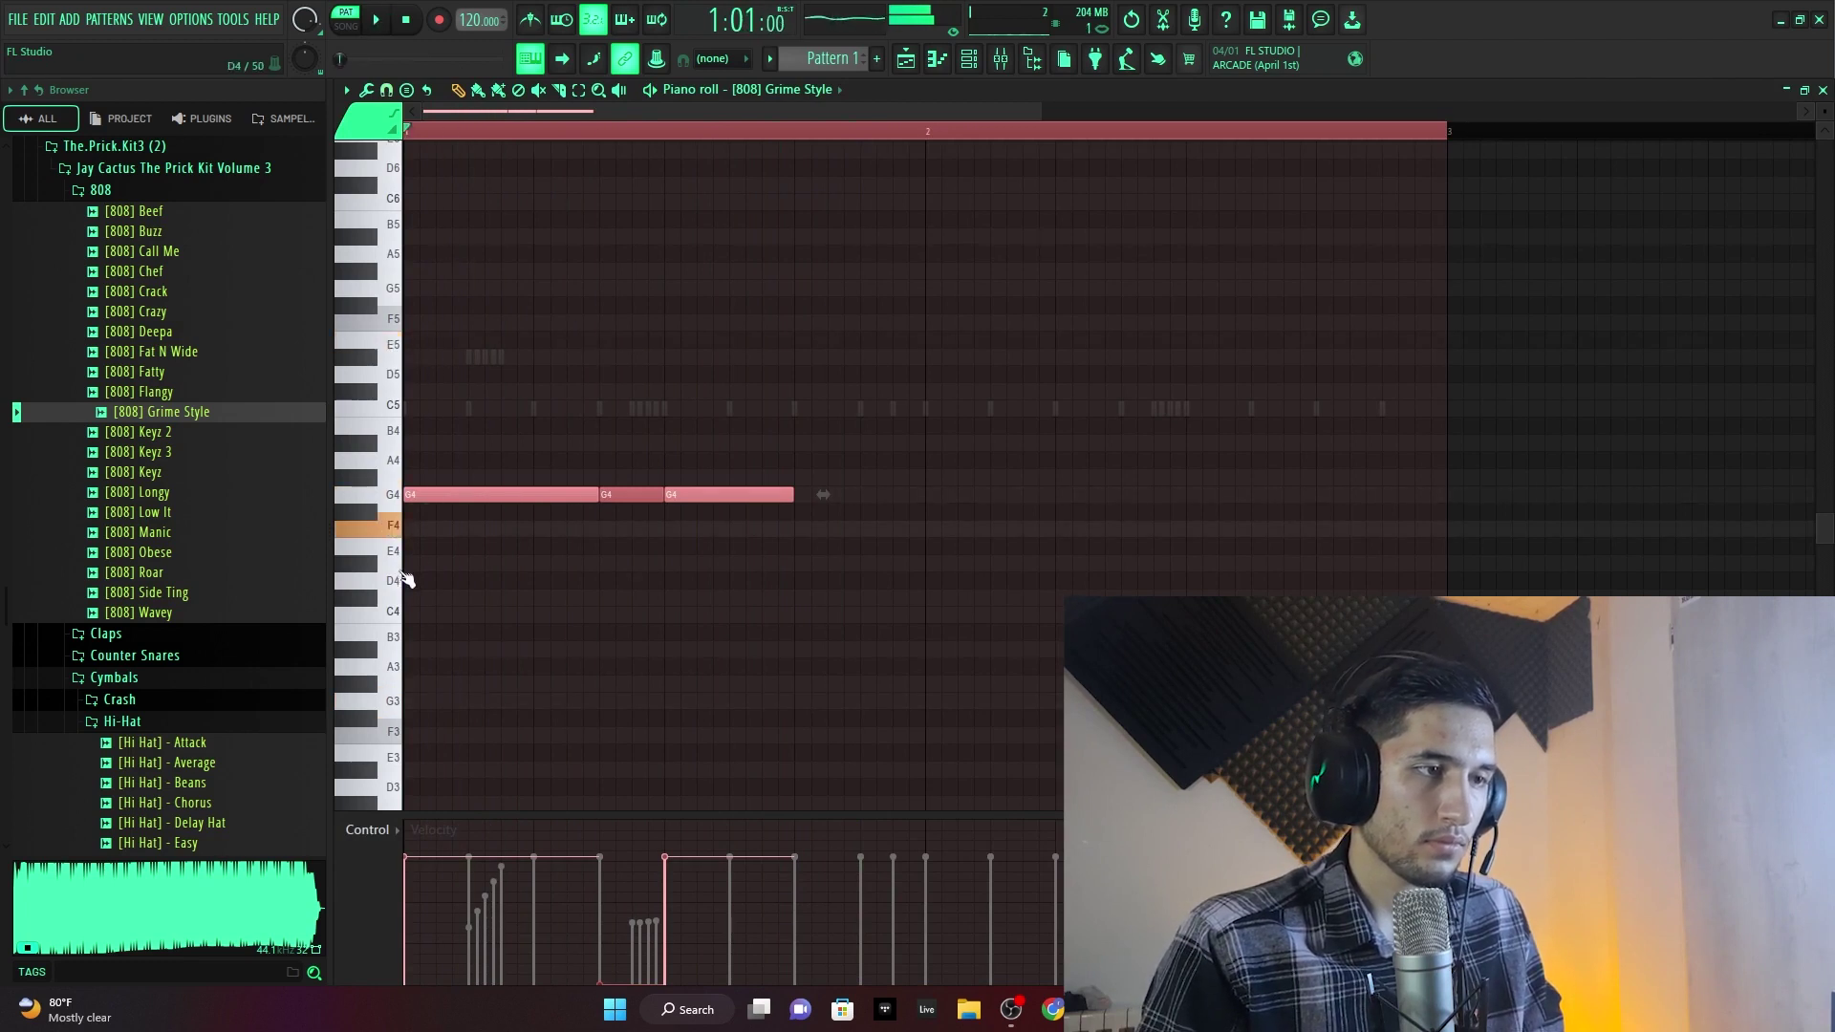
pyautogui.click(398, 576)
pyautogui.click(409, 632)
pyautogui.press('space')
pyautogui.press('space')
pyautogui.hotkey('ctrl', 'z')
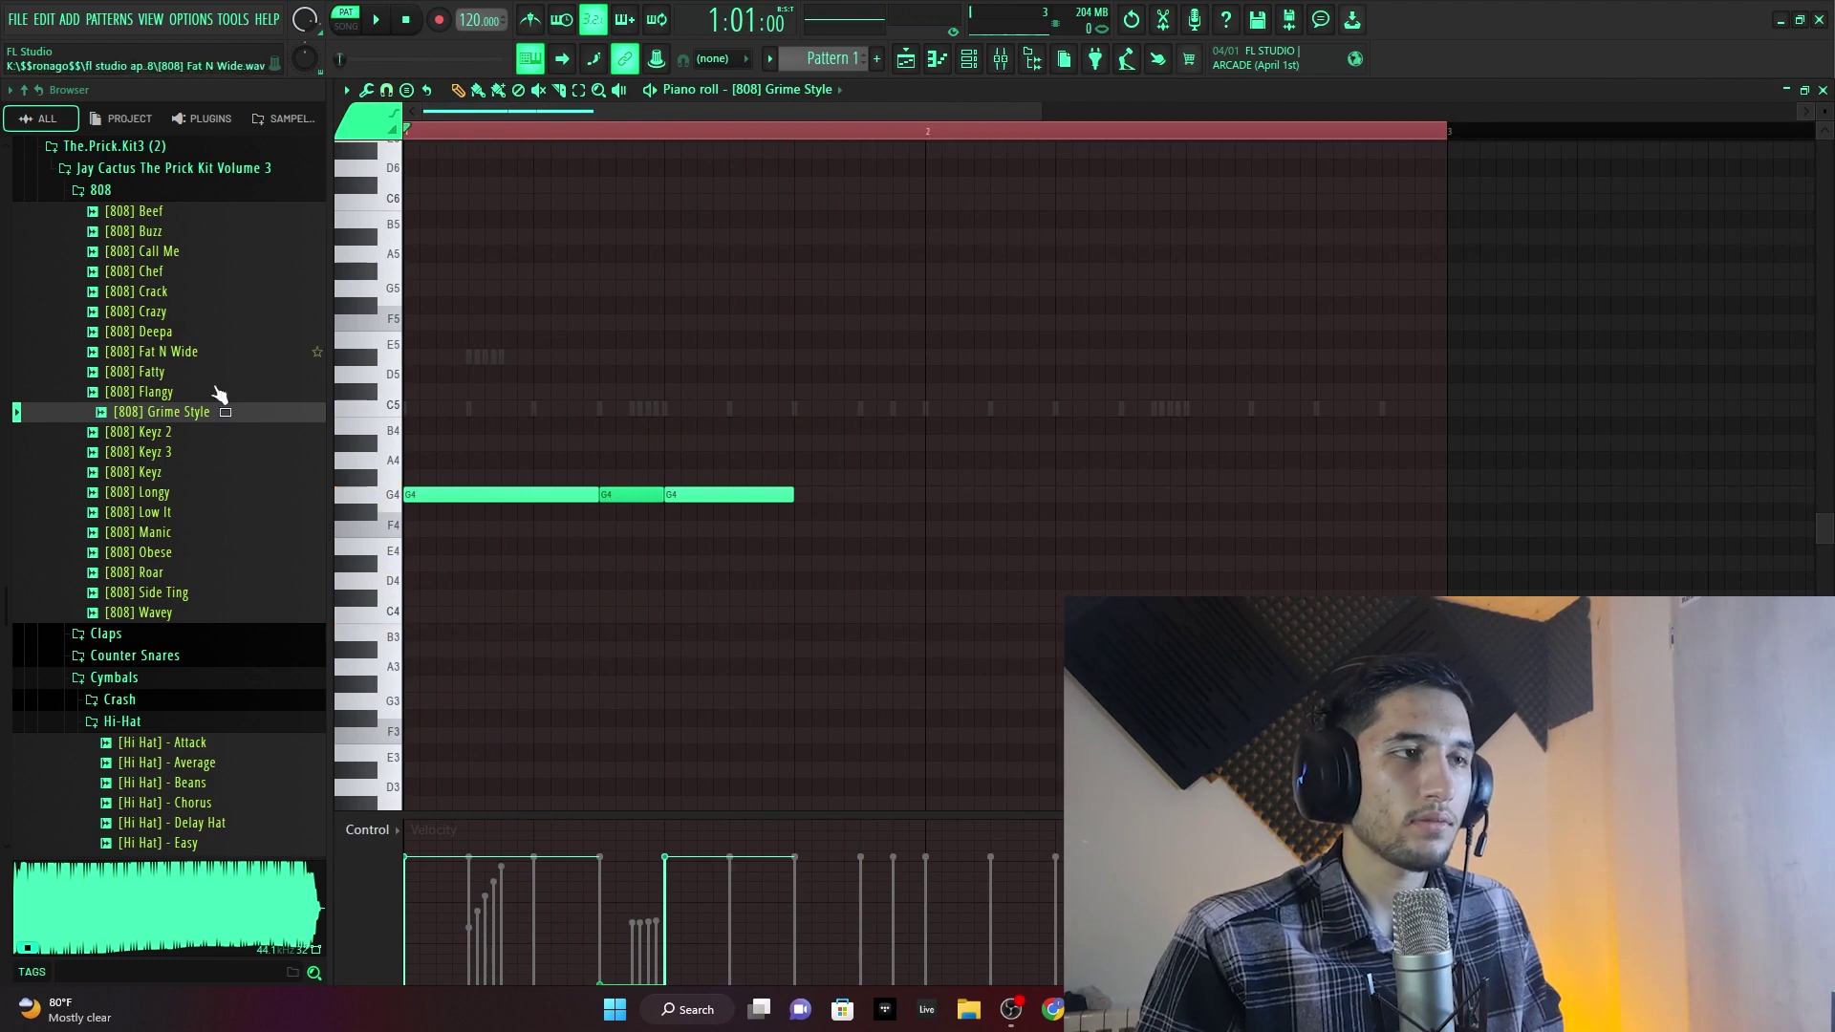
# - Audition the Longy, Deepa, Crazy, Crack, Buzz and Chef 808 samples
pyautogui.click(156, 519)
pyautogui.click(162, 496)
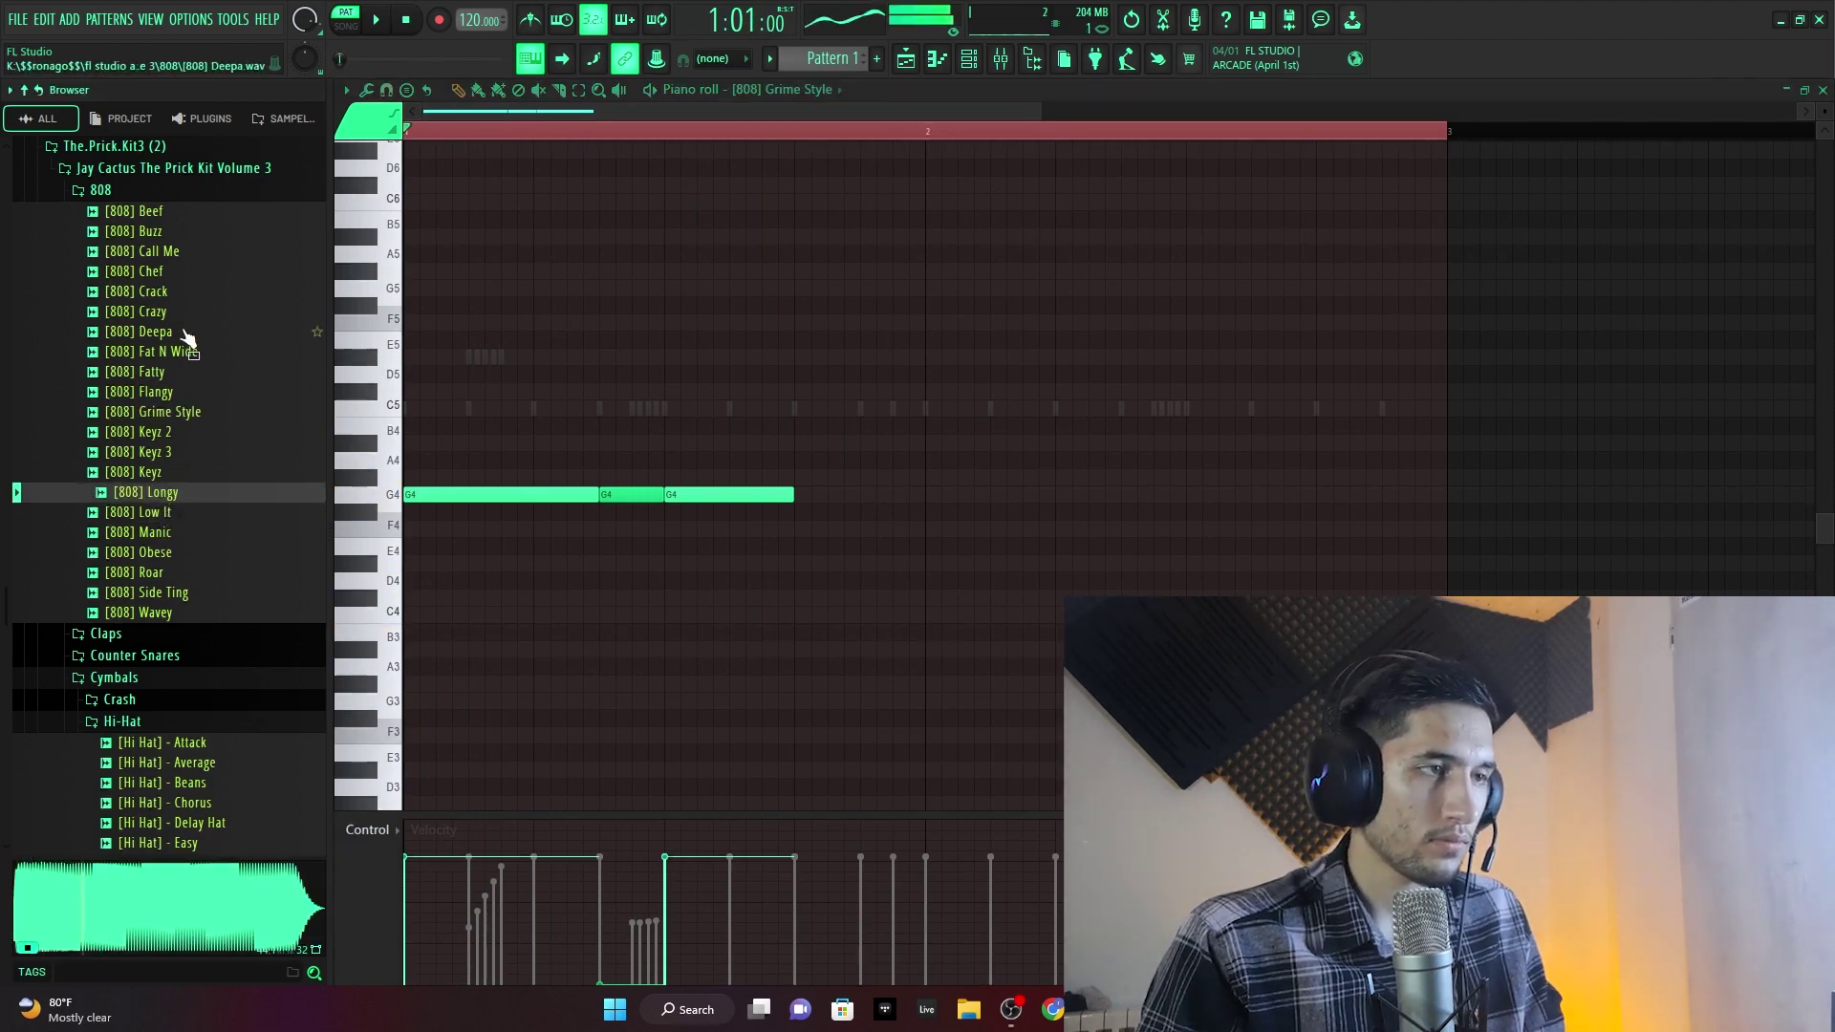
pyautogui.click(153, 332)
pyautogui.click(187, 311)
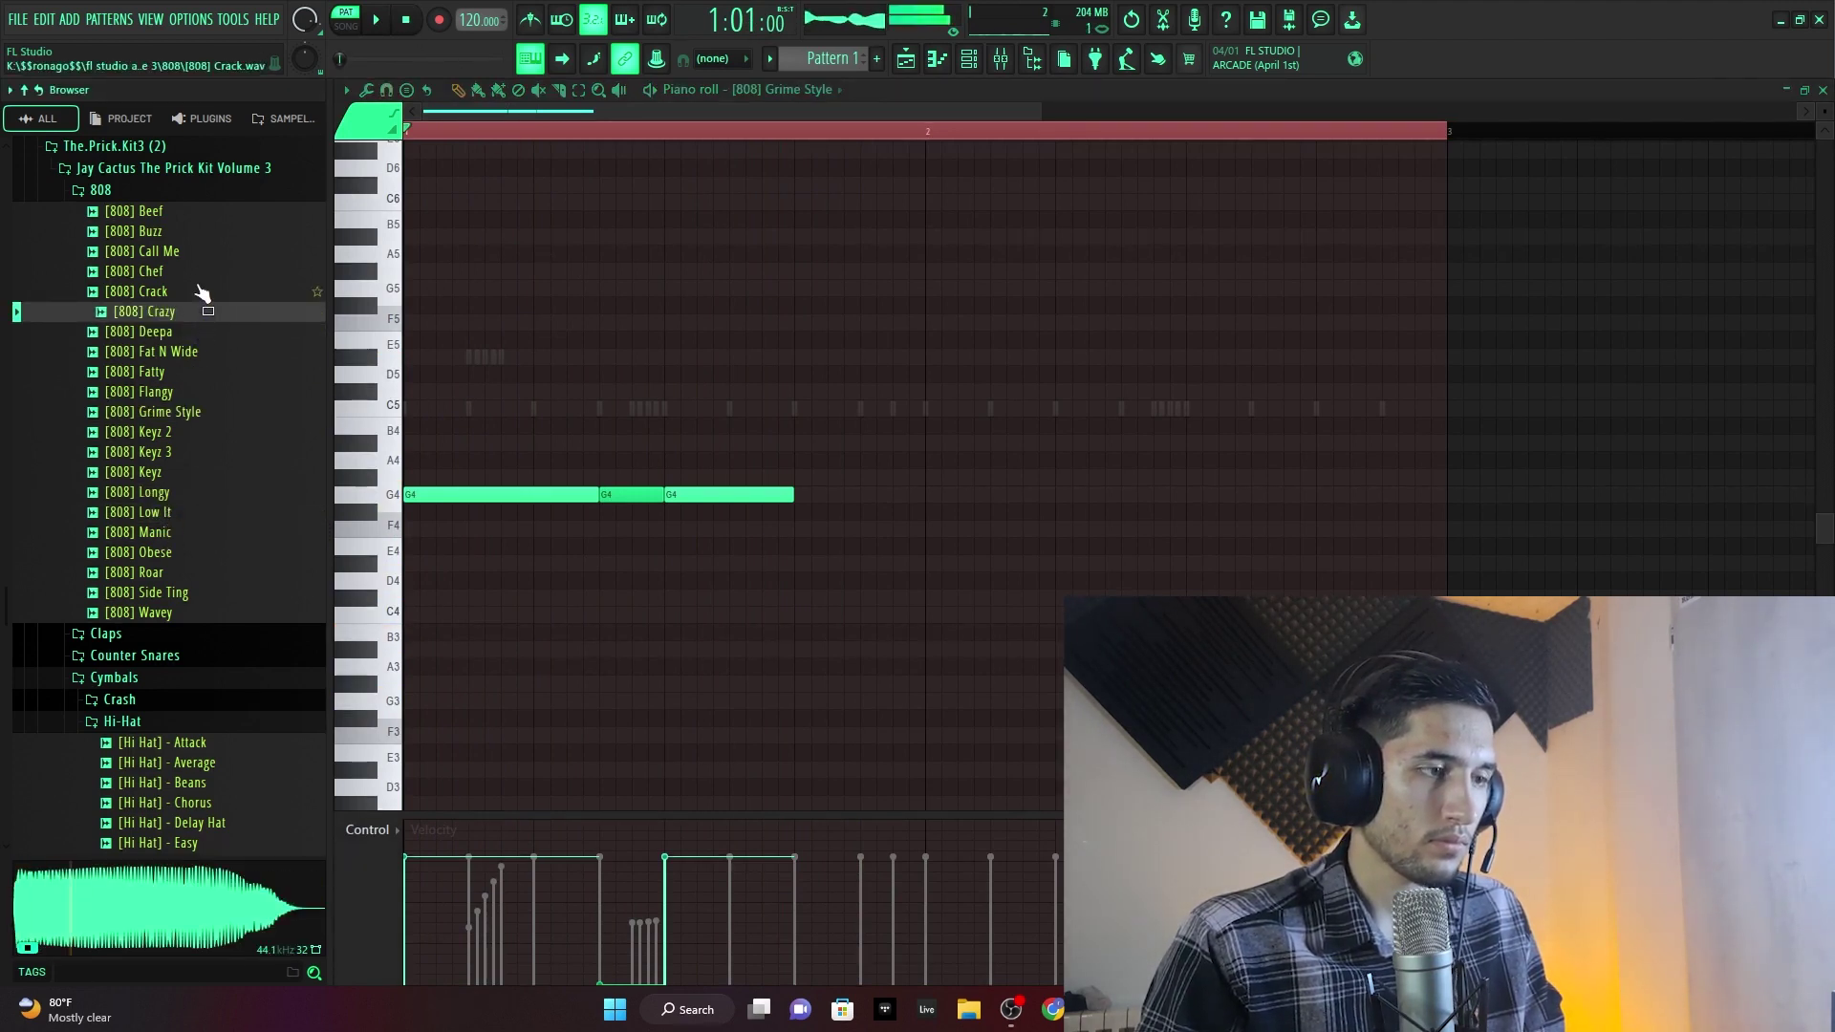
pyautogui.click(193, 291)
pyautogui.click(203, 252)
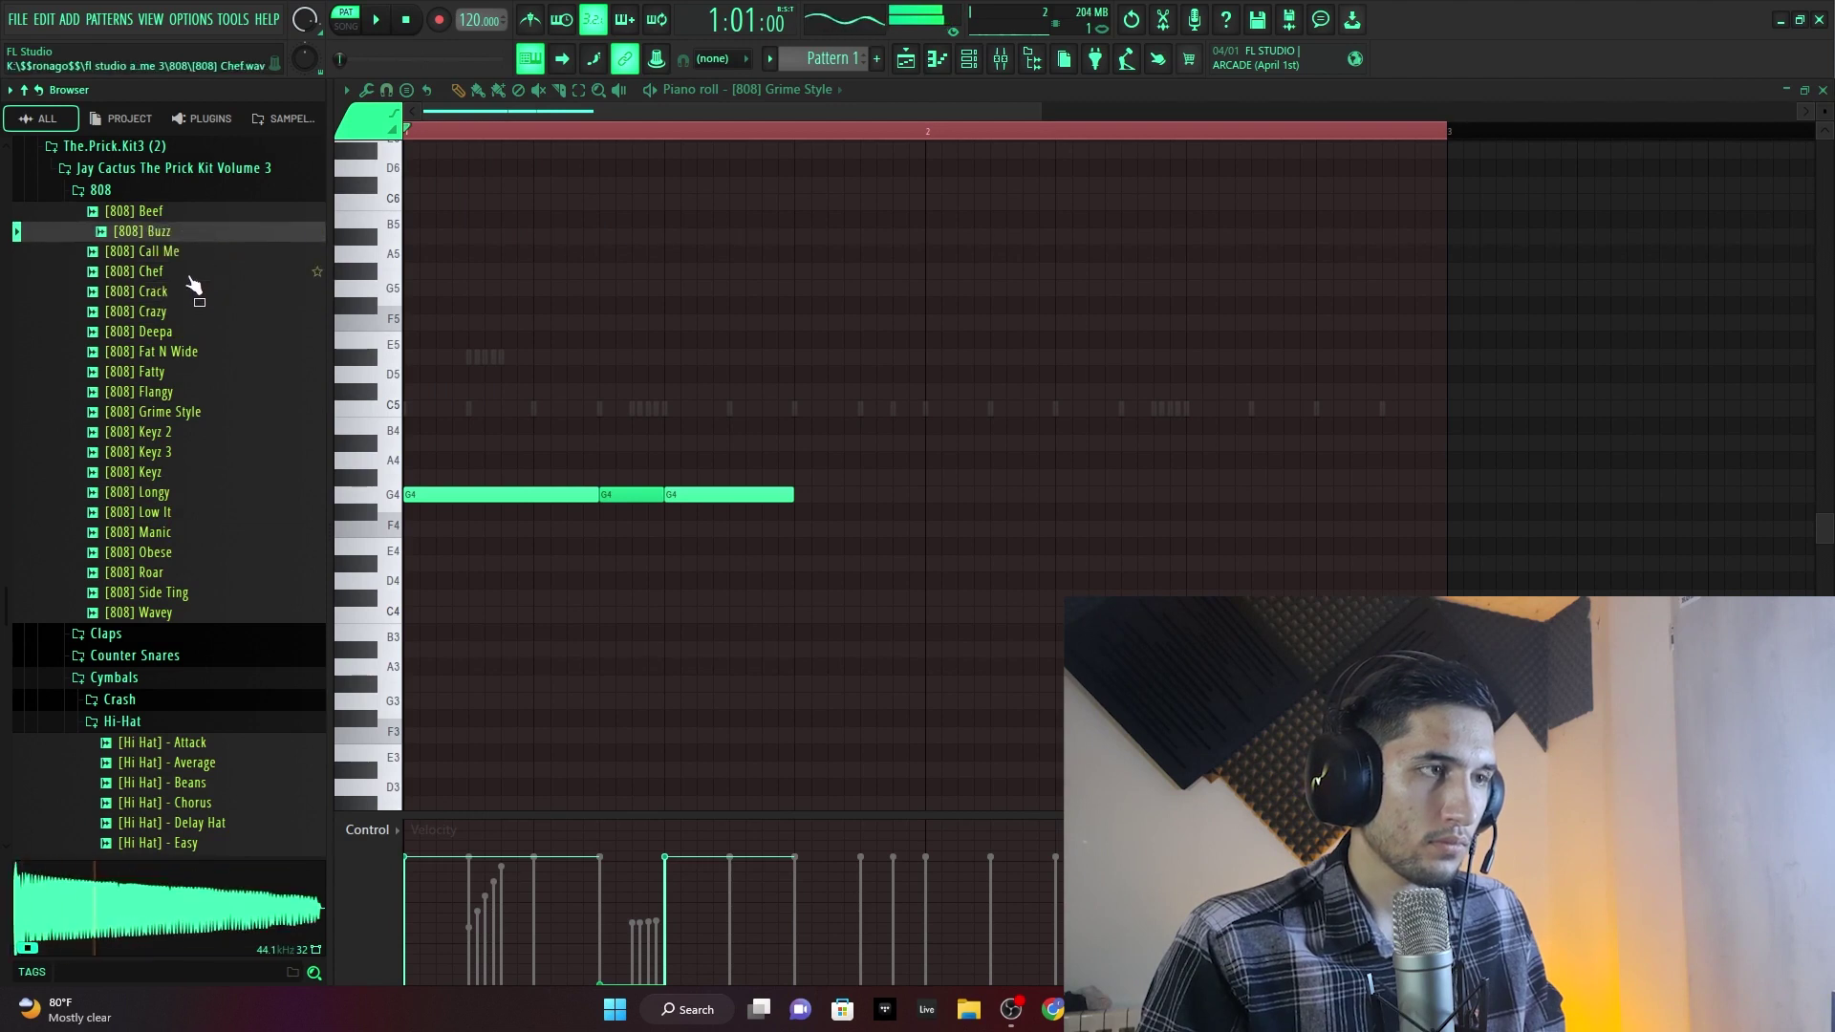
pyautogui.click(190, 276)
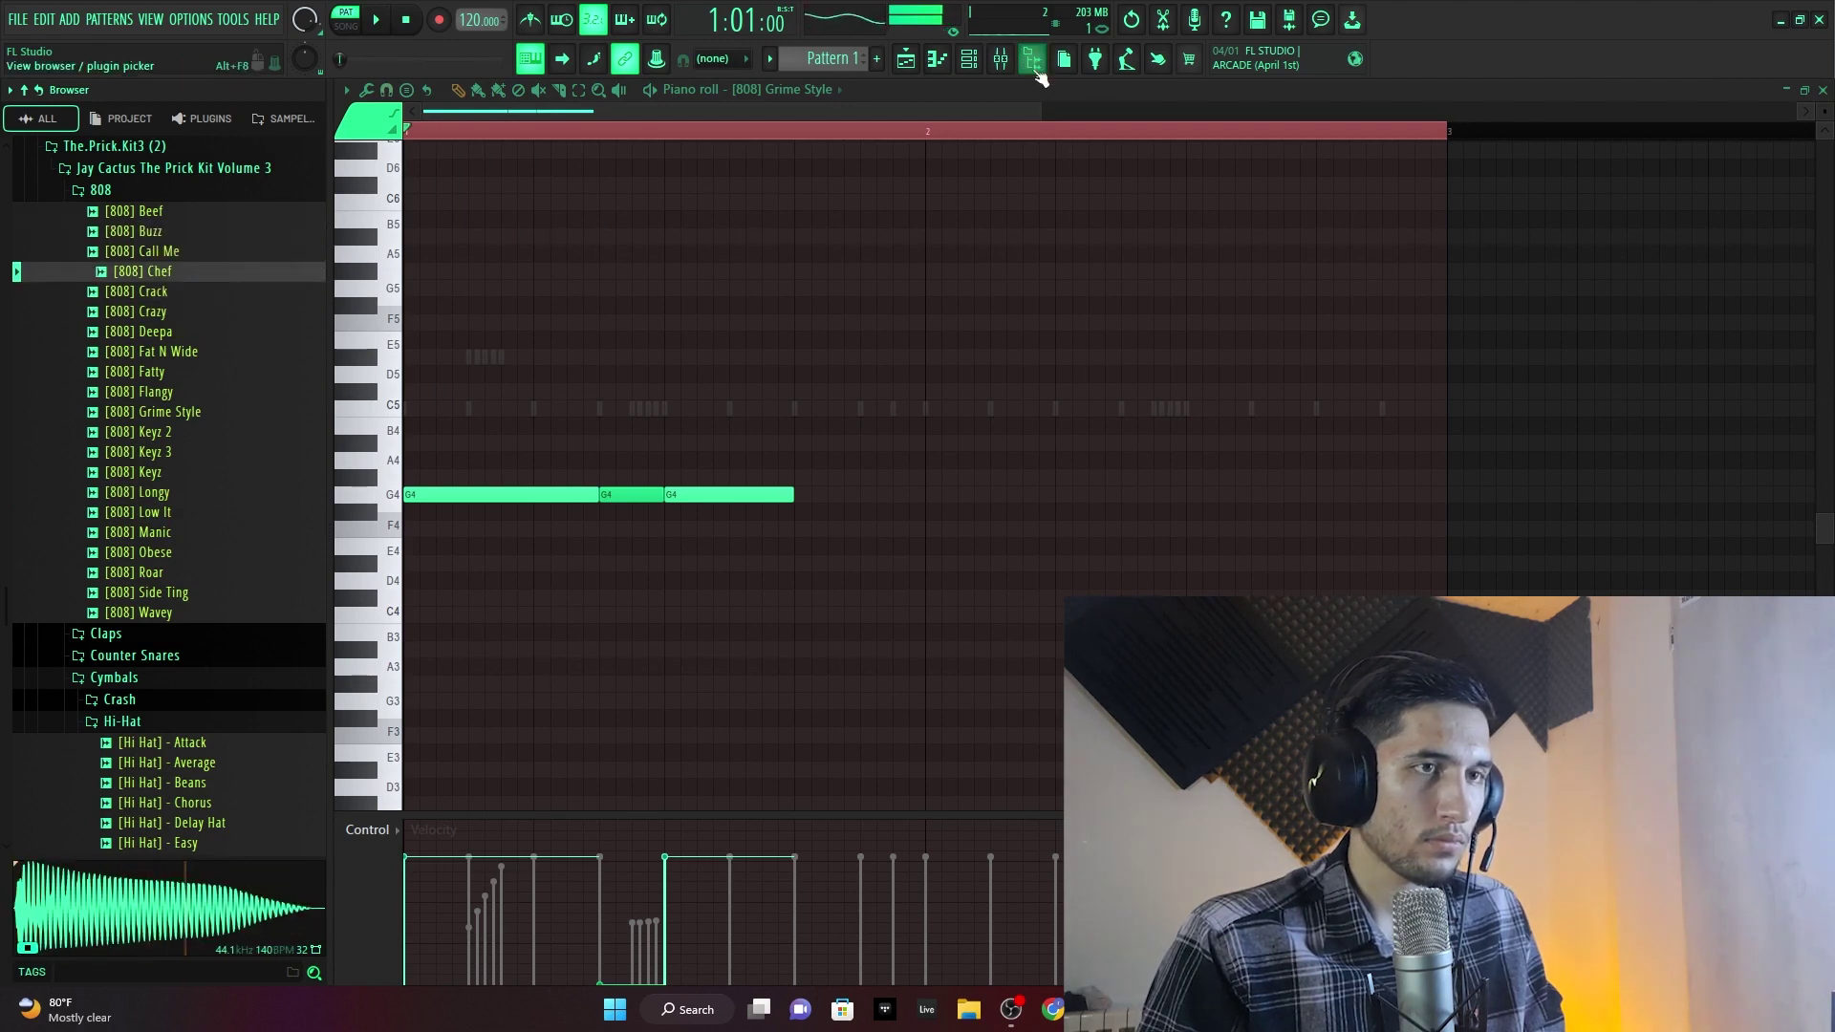
# - Replace the 808 channel's sample with [808] Chef and listen to it in the pattern
pyautogui.press('F6')
pyautogui.moveTo(179, 278); pyautogui.dragTo(487, 162)
pyautogui.click(488, 175)
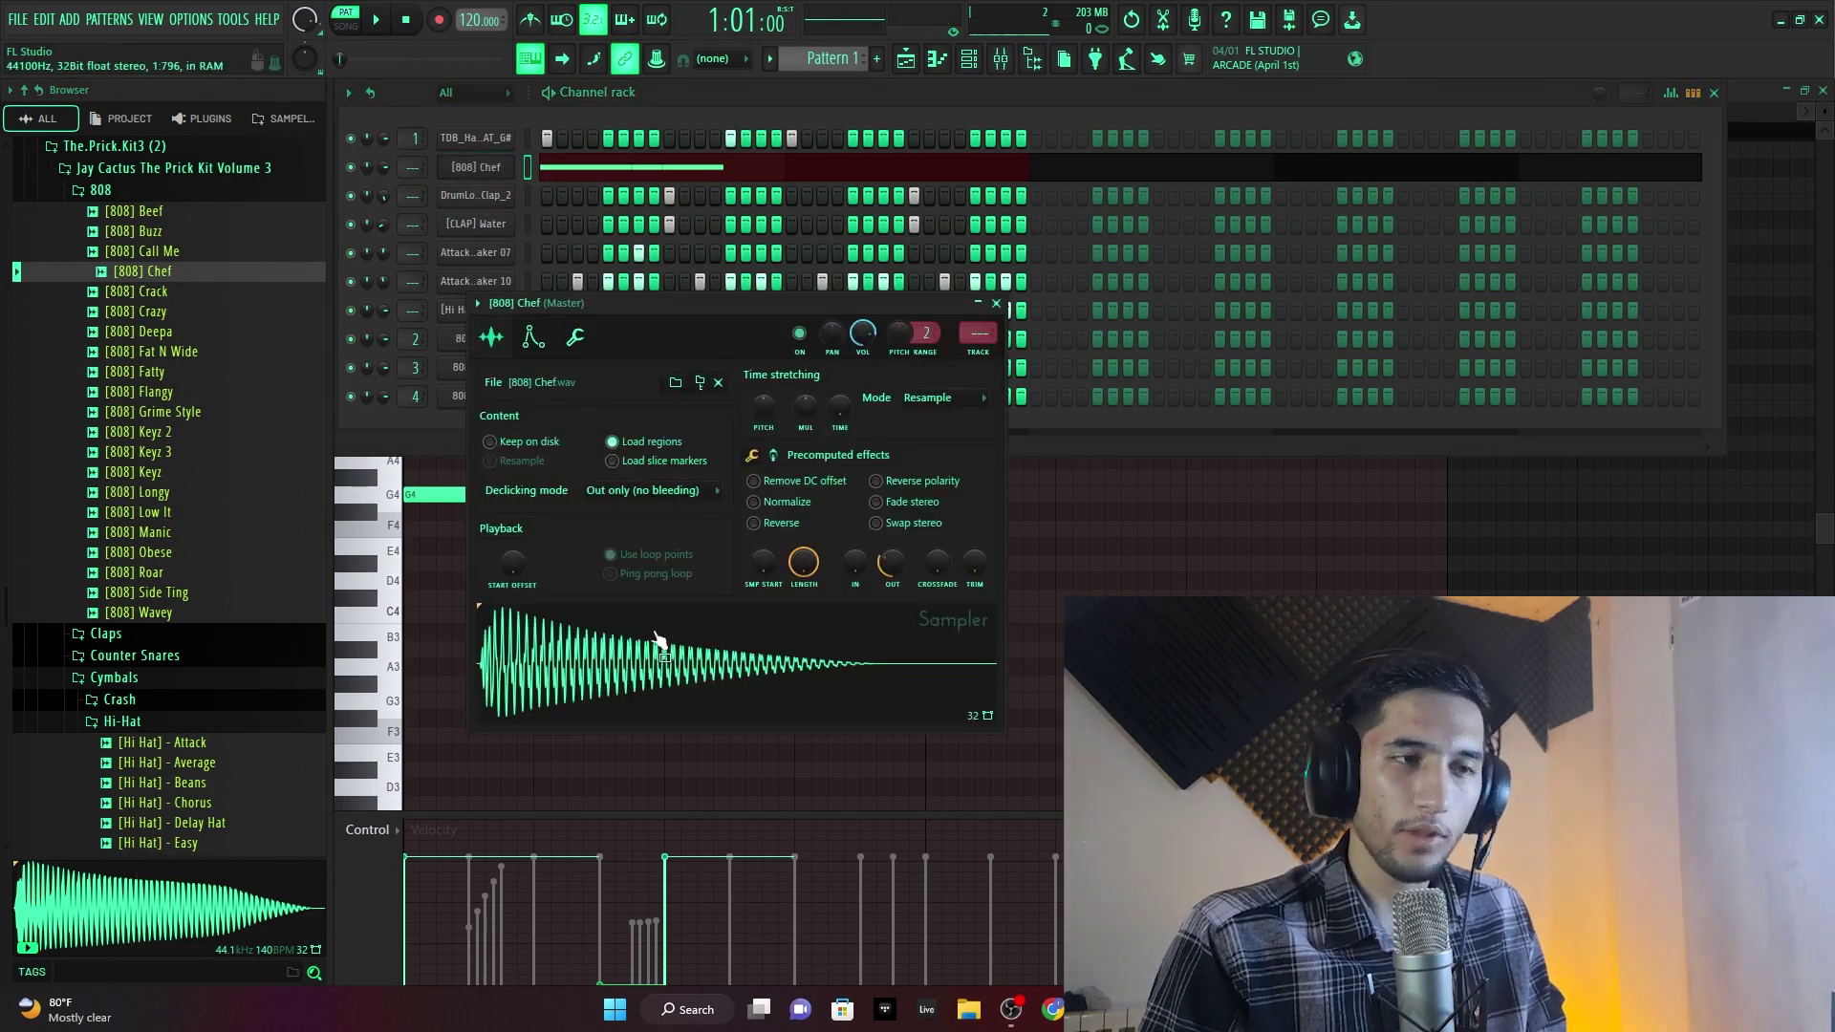
pyautogui.press('space')
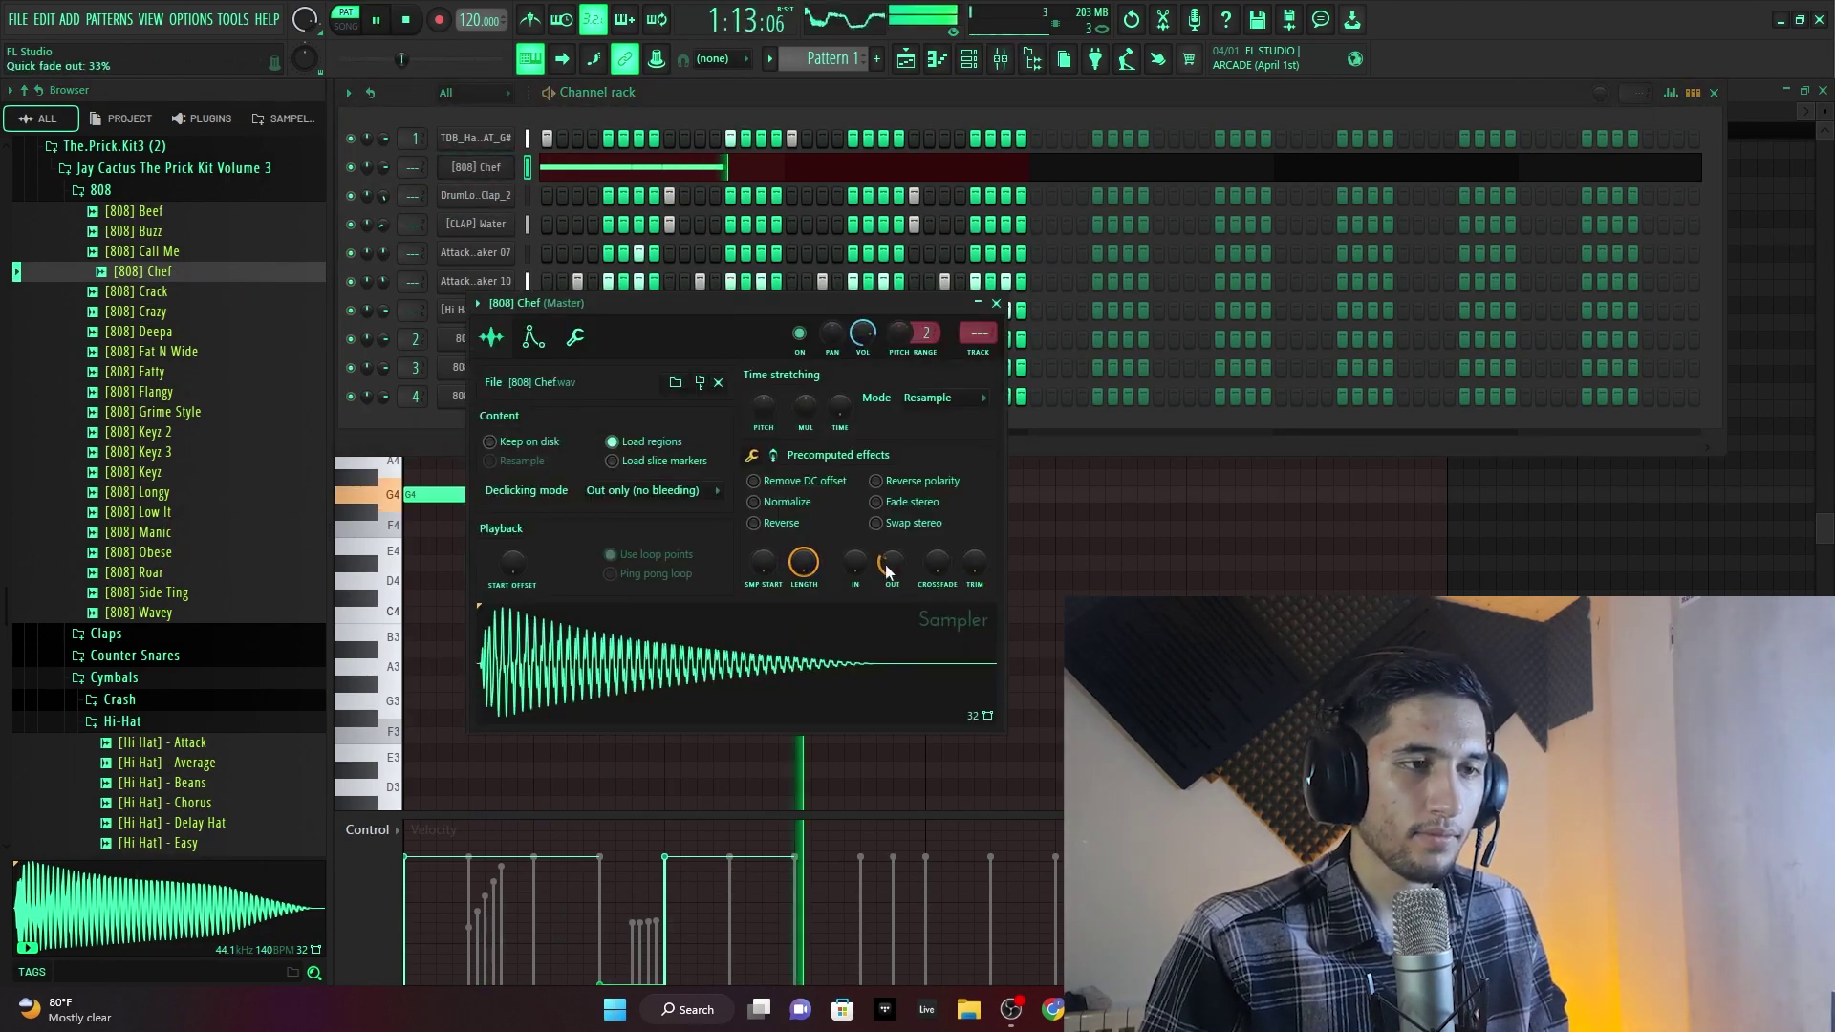
pyautogui.press('space')
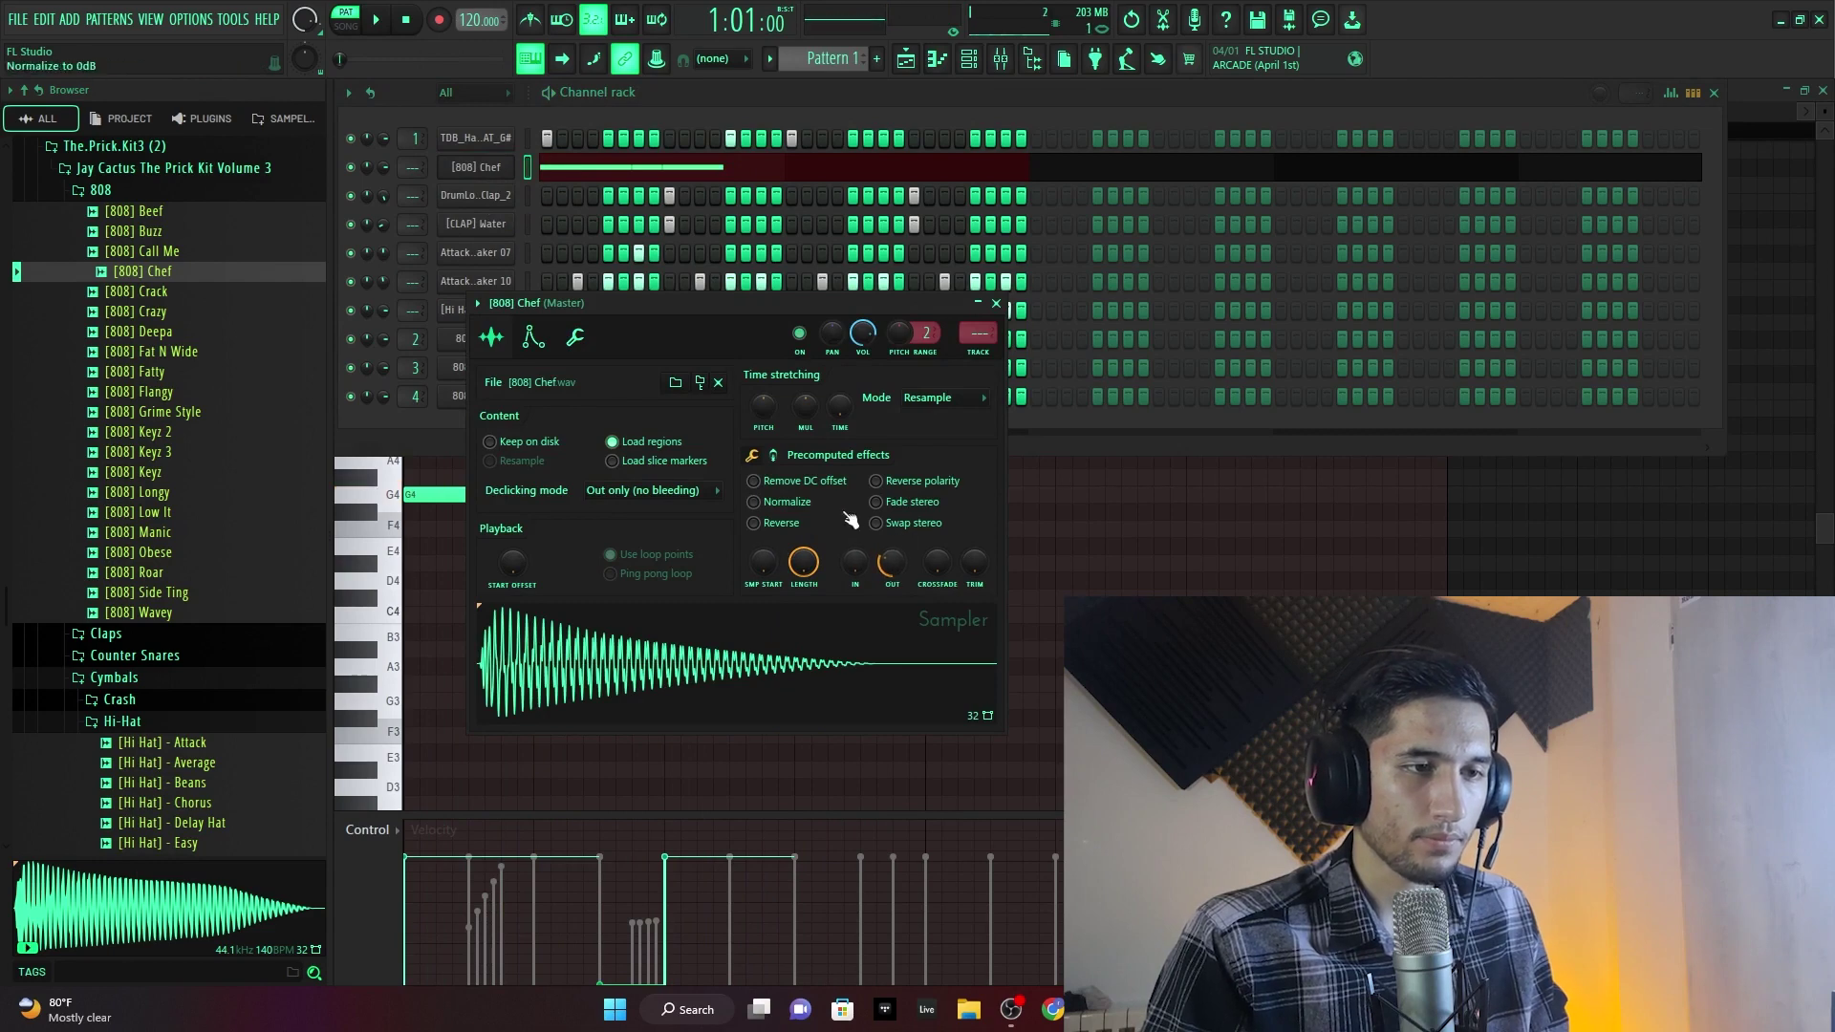
# - Set the Chef sample's fade-out to about 50% and its boost to 5%, and play the pattern
pyautogui.moveTo(892, 563)
pyautogui.mouseDown()
pyautogui.moveTo(891, 606)
pyautogui.moveTo(891, 537)
pyautogui.mouseUp()
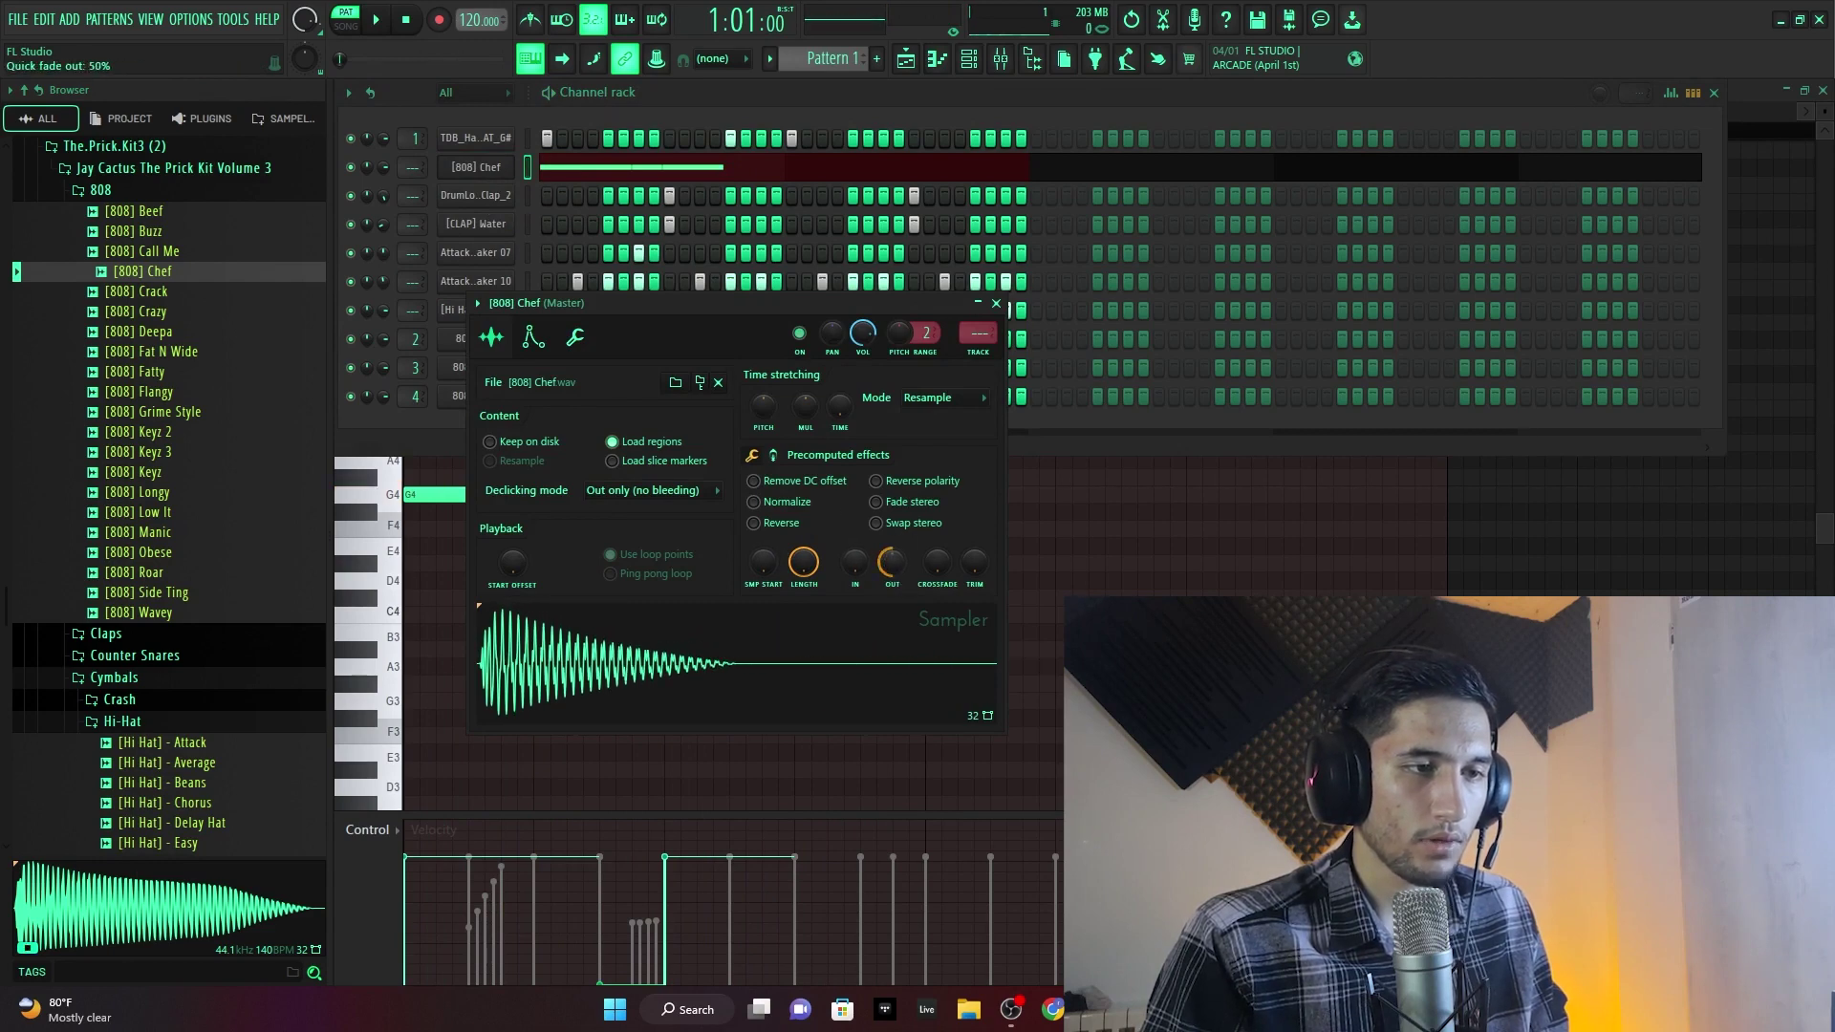
pyautogui.click(774, 456)
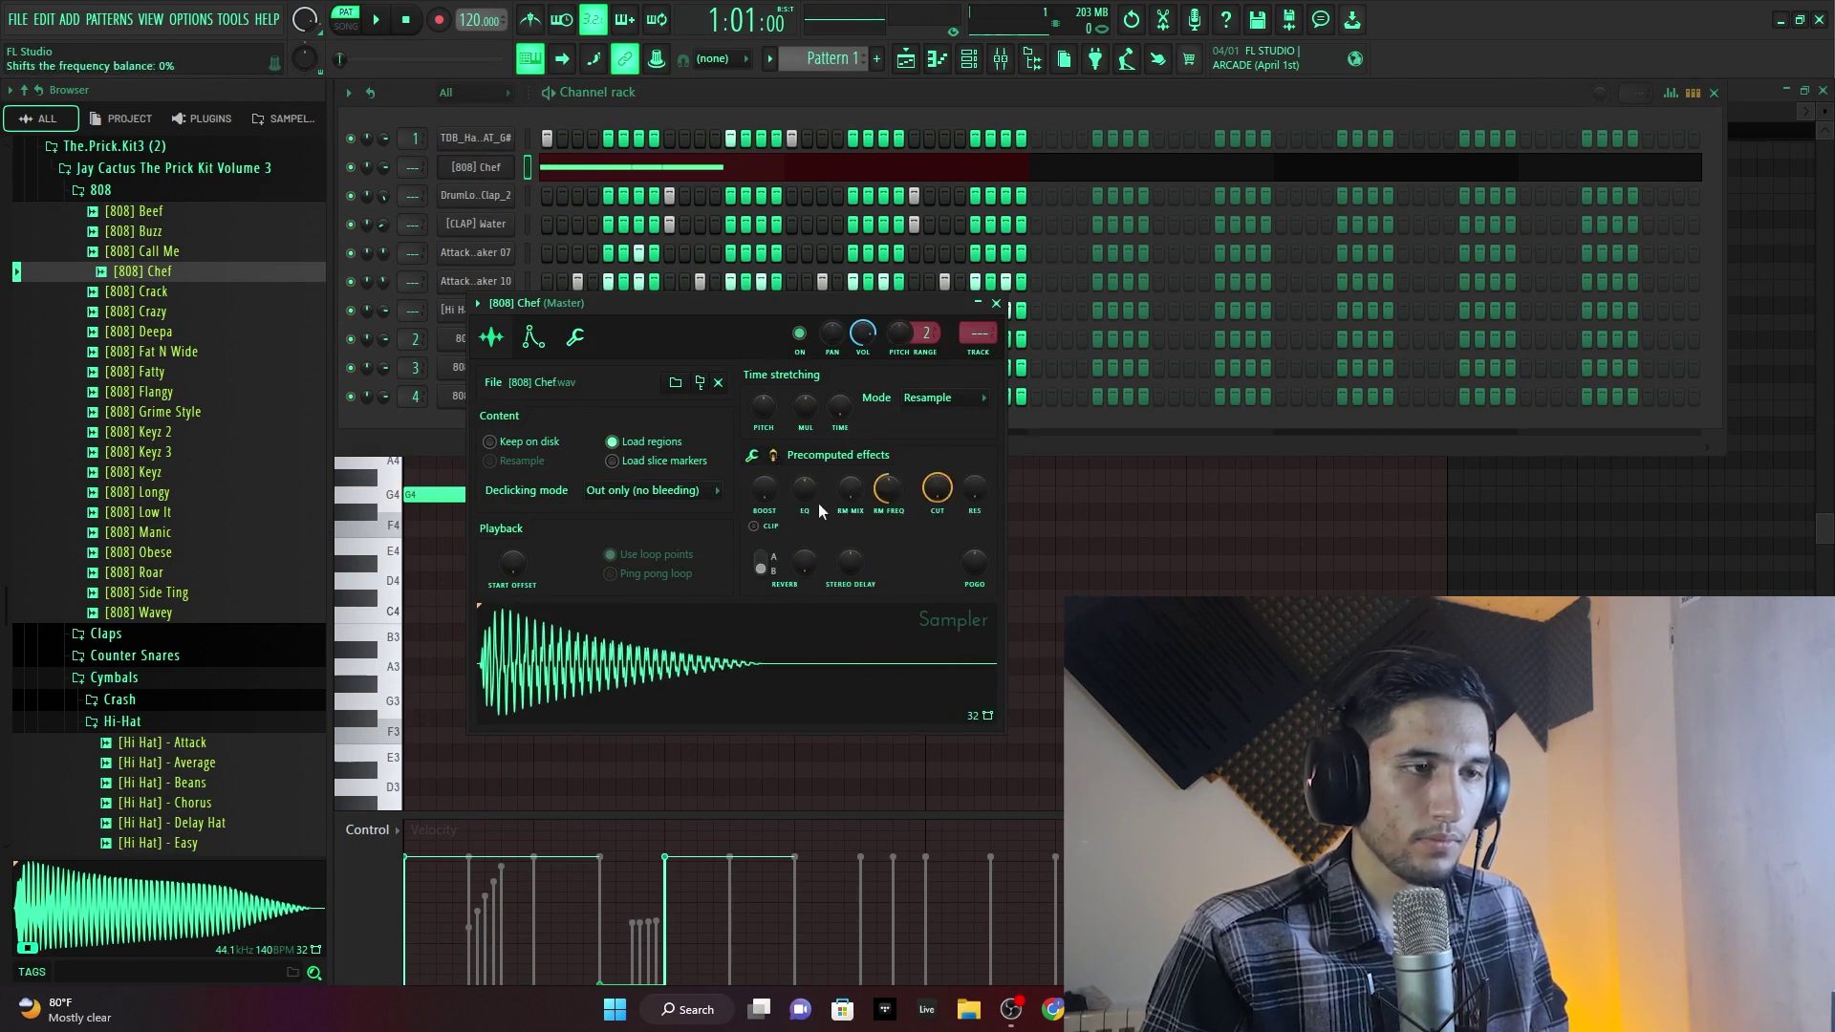
pyautogui.moveTo(766, 490); pyautogui.dragTo(766, 490)
pyautogui.press('space')
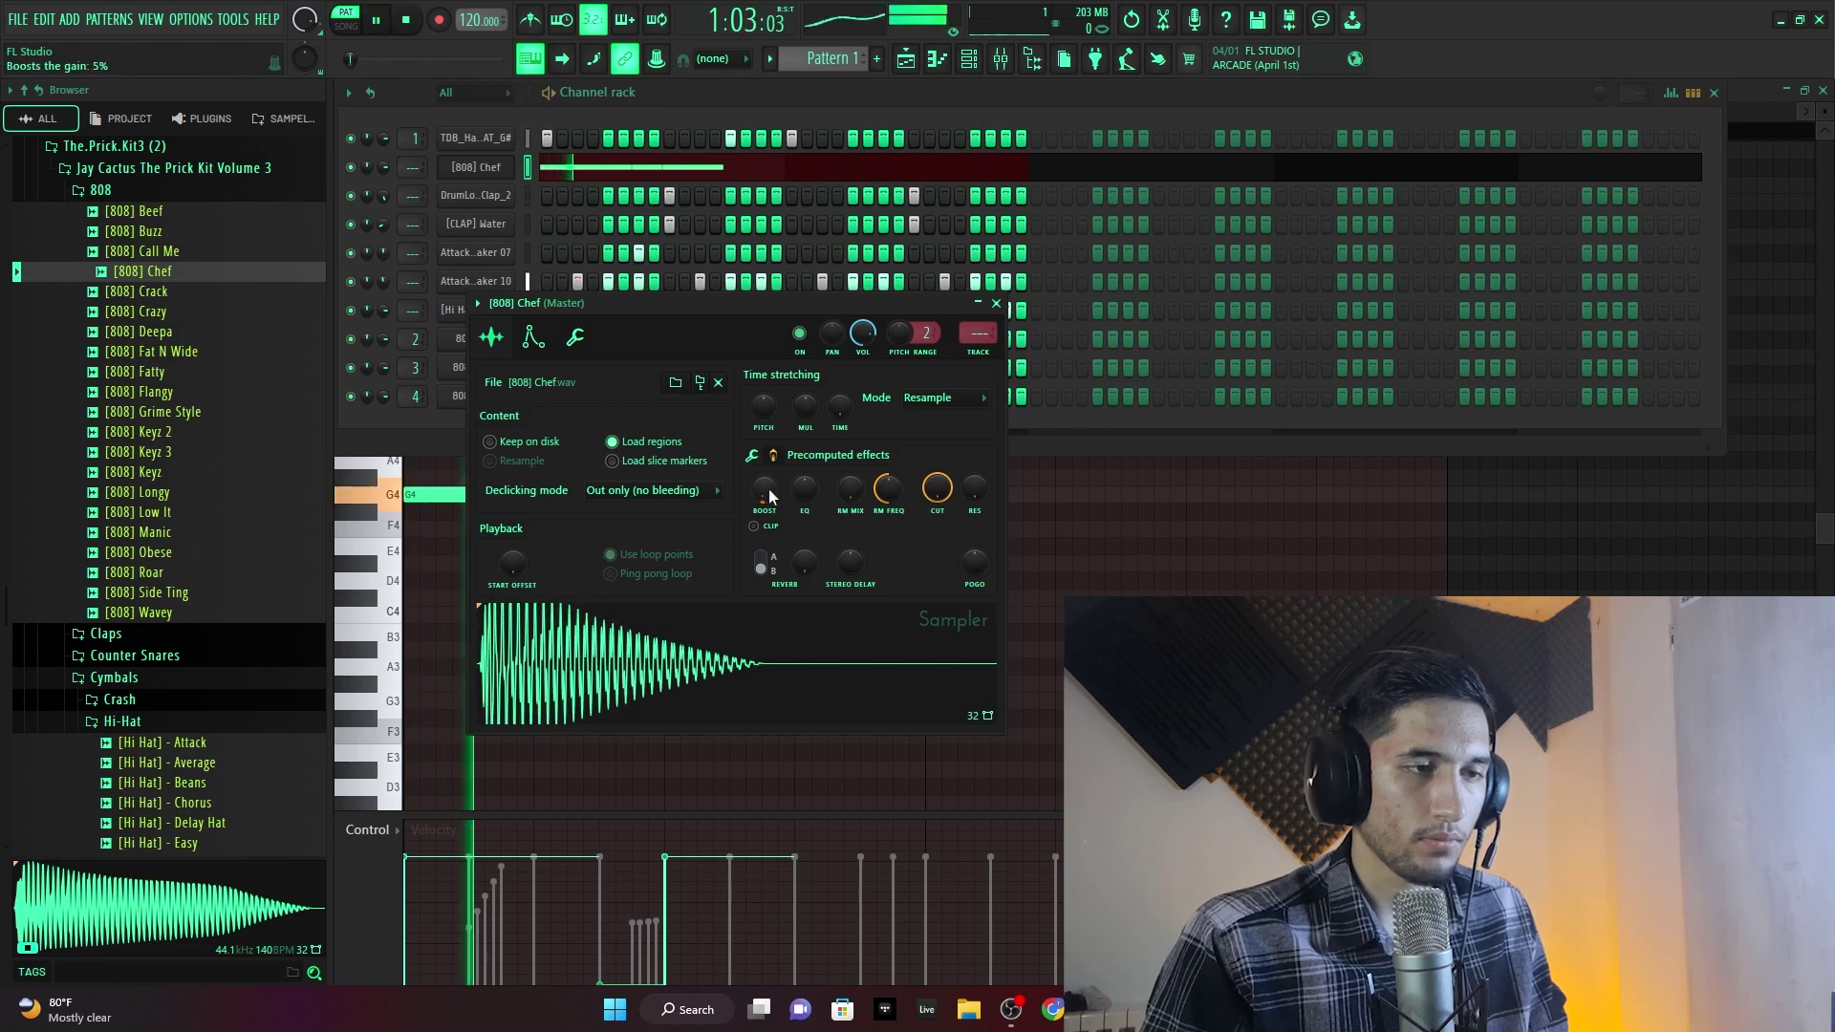
# - Set the Chef sample's fade-out to 22%, check it in playback and close the channel settings
pyautogui.click(774, 456)
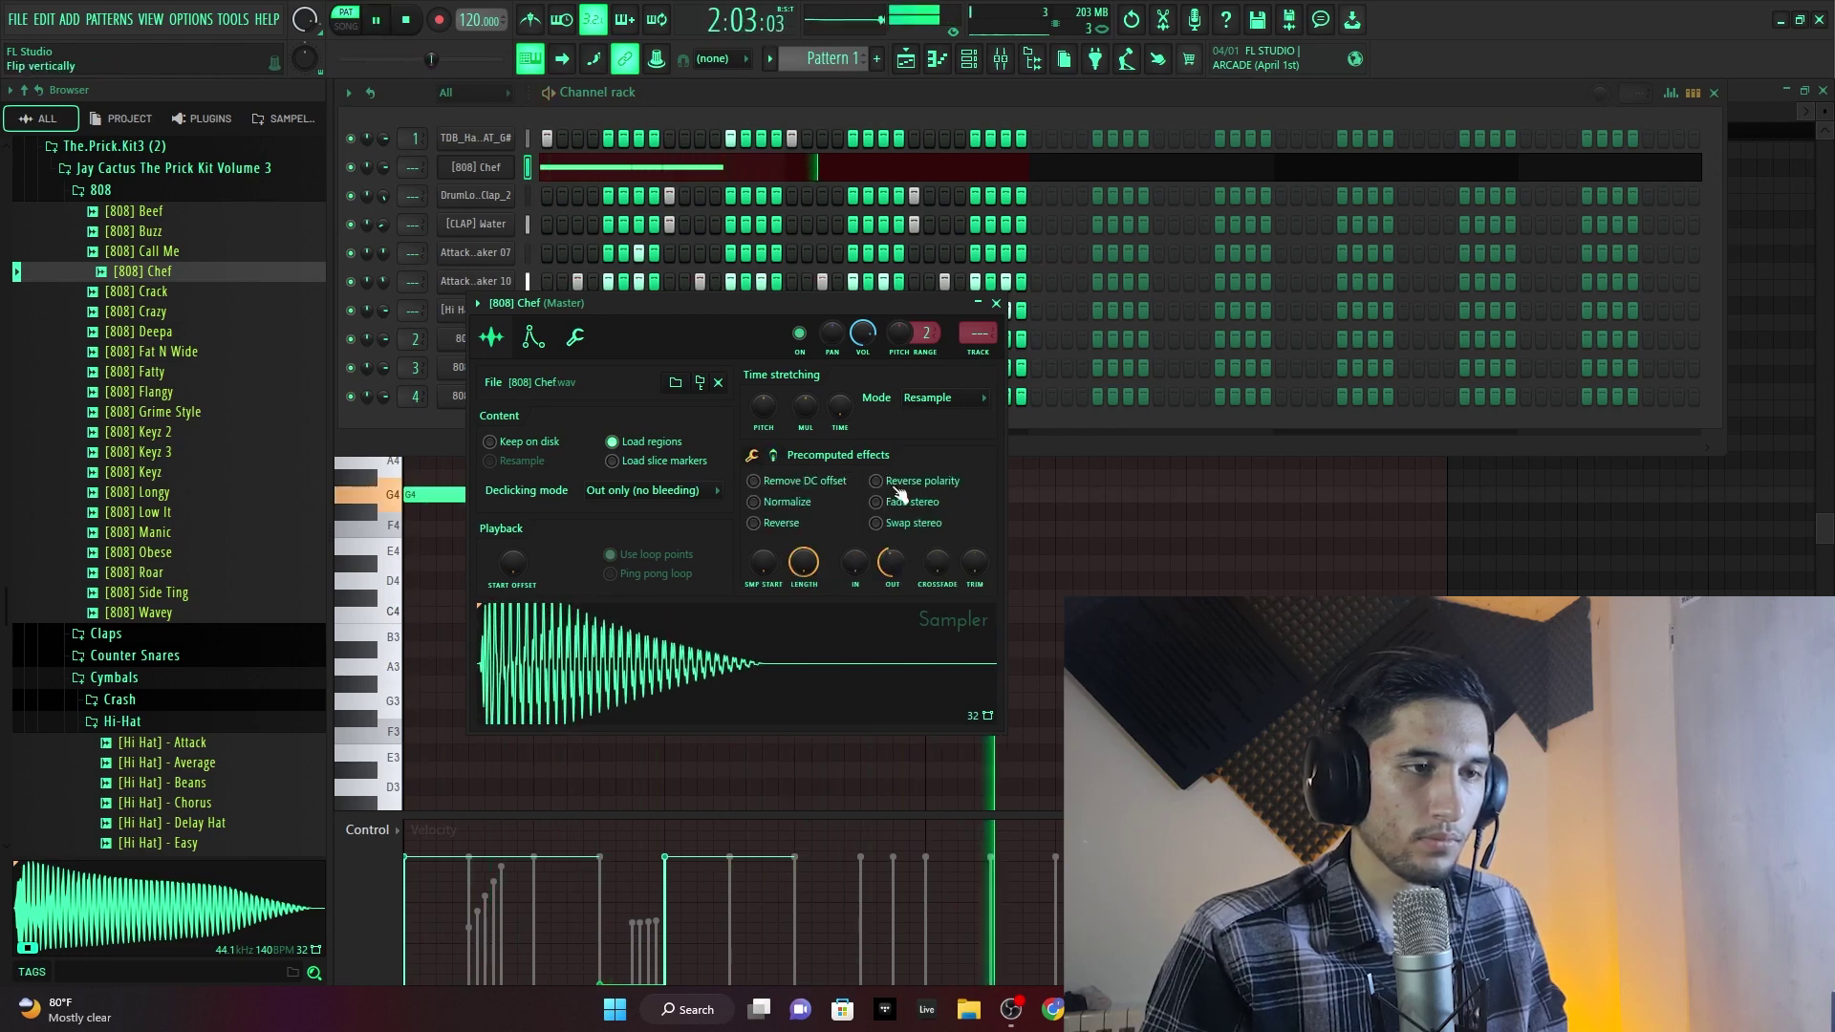
pyautogui.press('space')
pyautogui.press('space')
pyautogui.moveTo(883, 564); pyautogui.dragTo(883, 595)
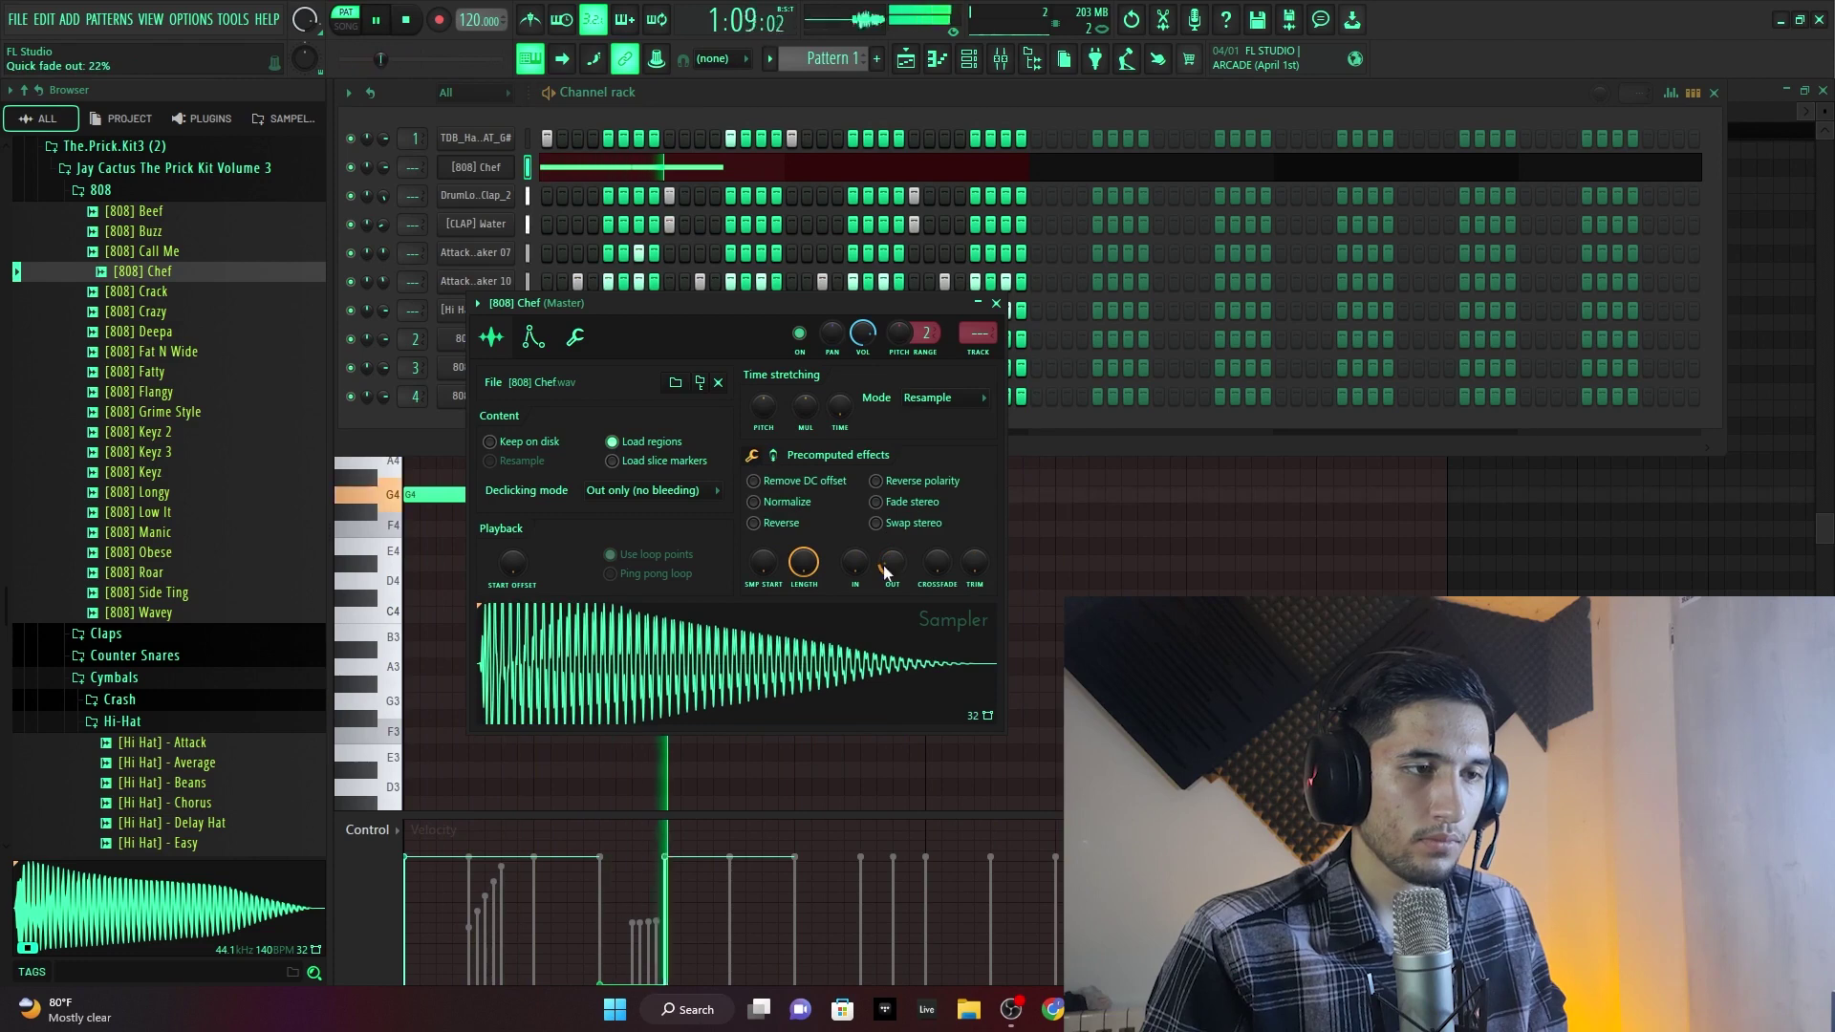
pyautogui.press('space')
pyautogui.press('space')
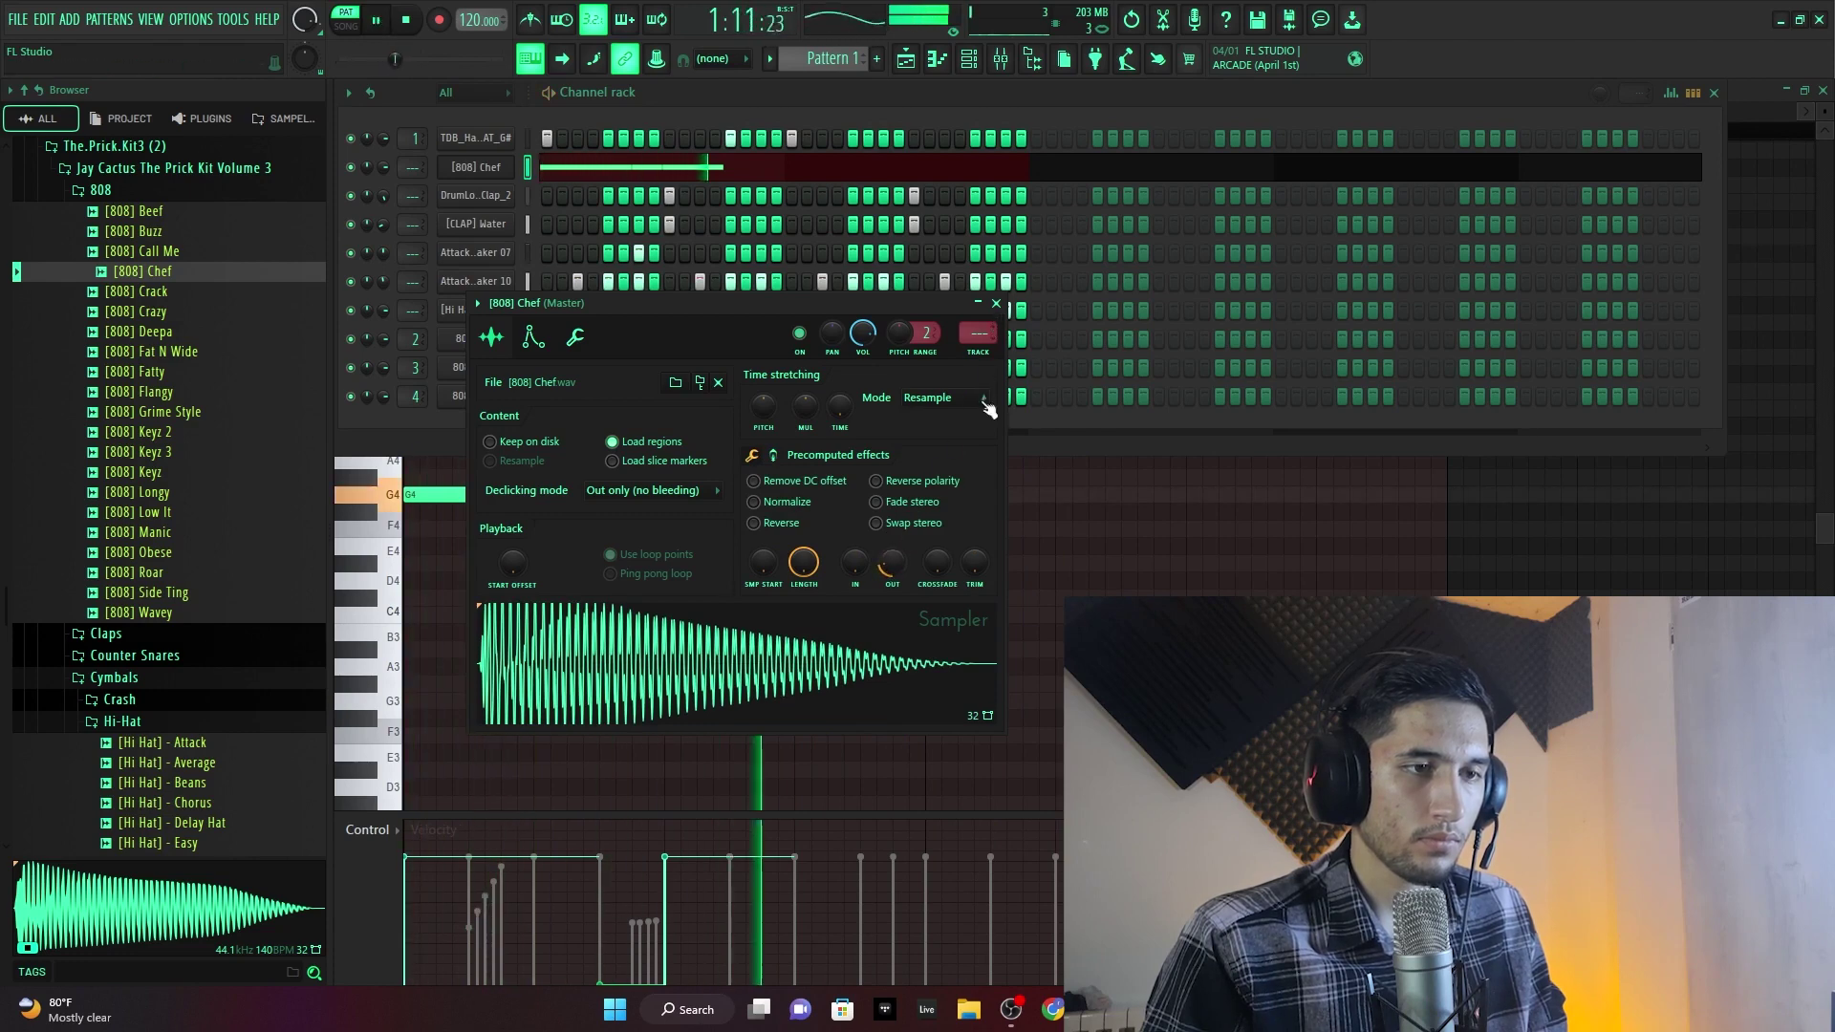
pyautogui.click(996, 303)
# - Raise the 808 note on beat 3 of bar 1 by three semitones to A#4 and listen to it
pyautogui.press('F7')
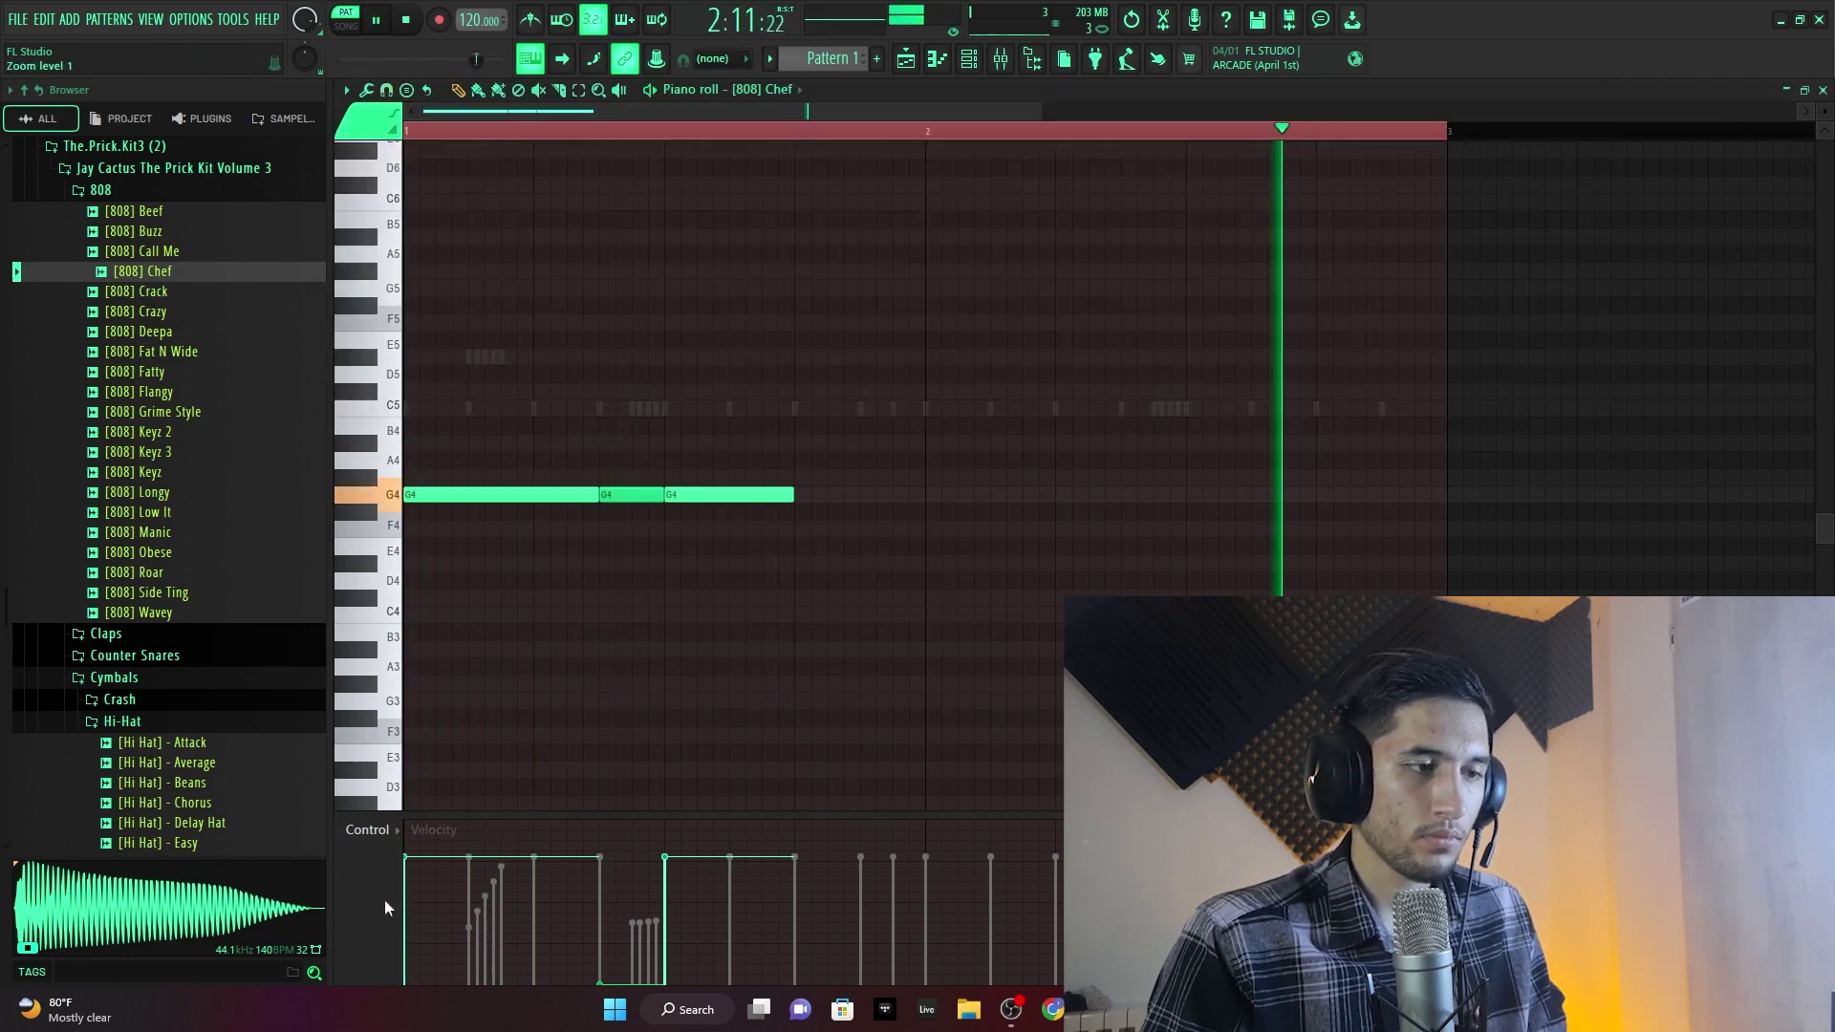
pyautogui.press('space')
pyautogui.press('space')
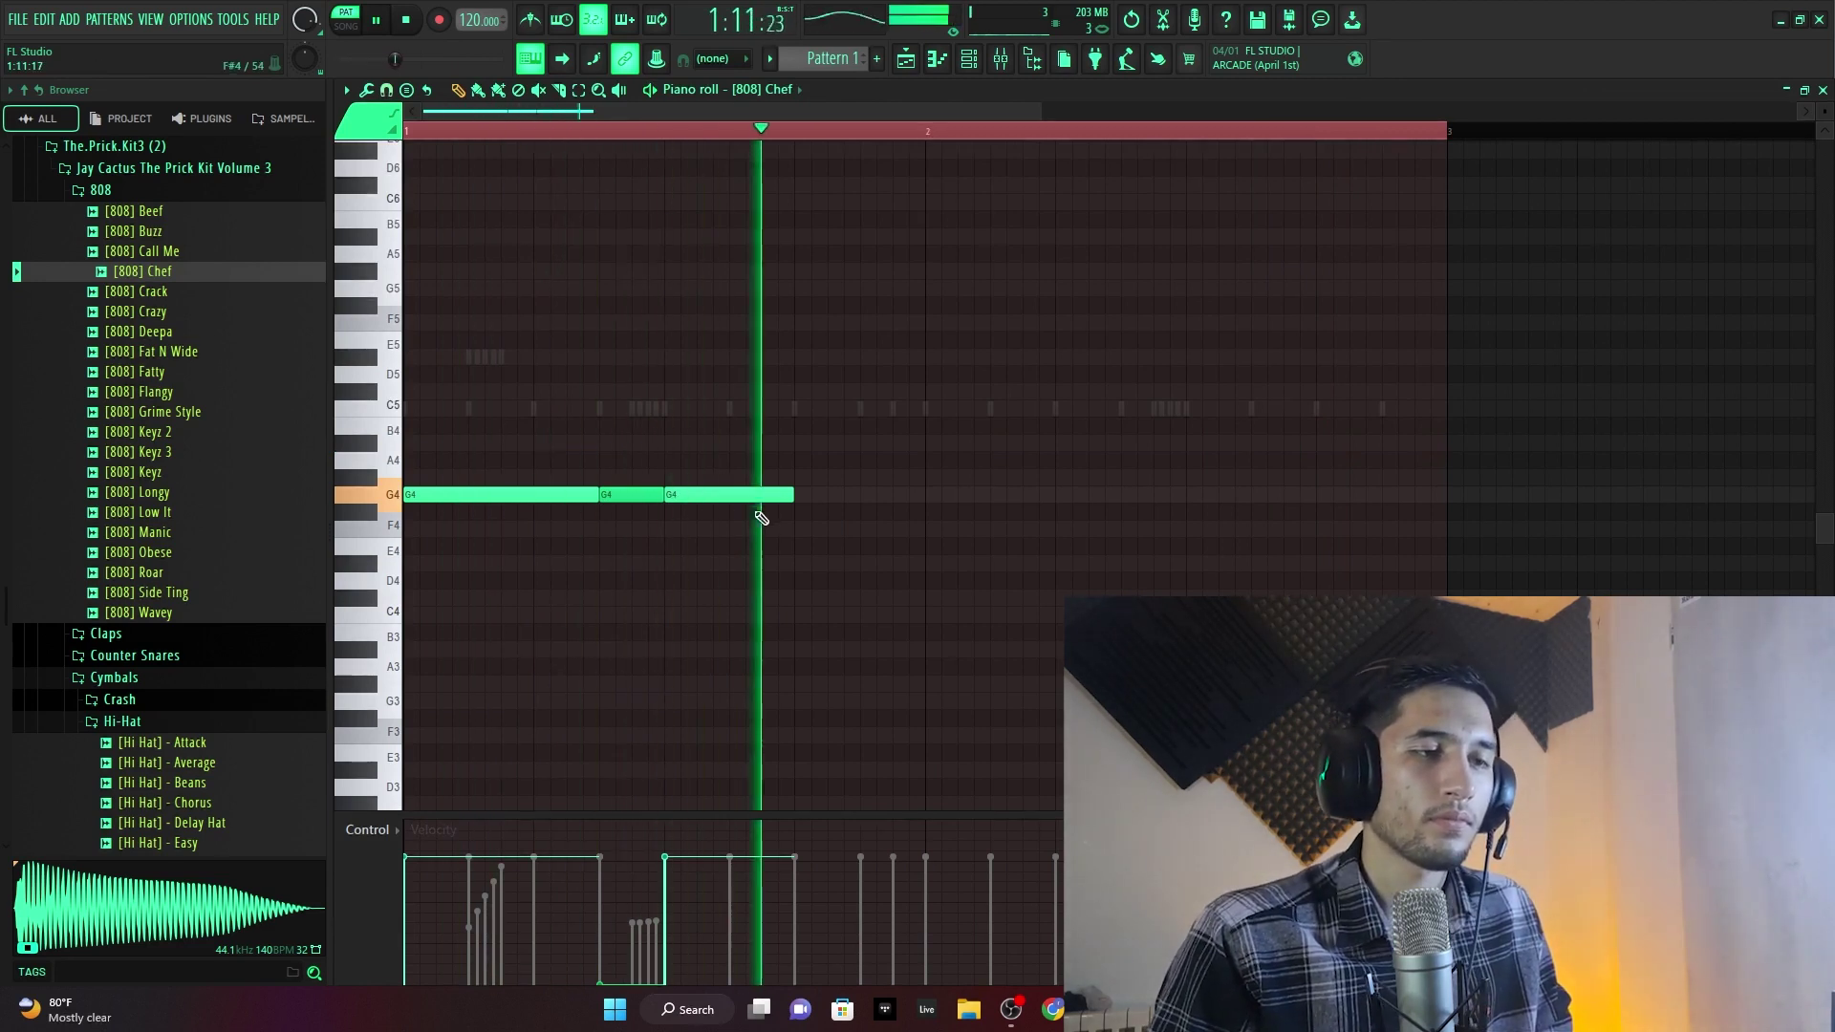
pyautogui.press('space')
pyautogui.moveTo(797, 459); pyautogui.dragTo(784, 562)
pyautogui.hotkey('shift', 'Up')
pyautogui.hotkey('shift', 'Up')
pyautogui.hotkey('shift', 'Up')
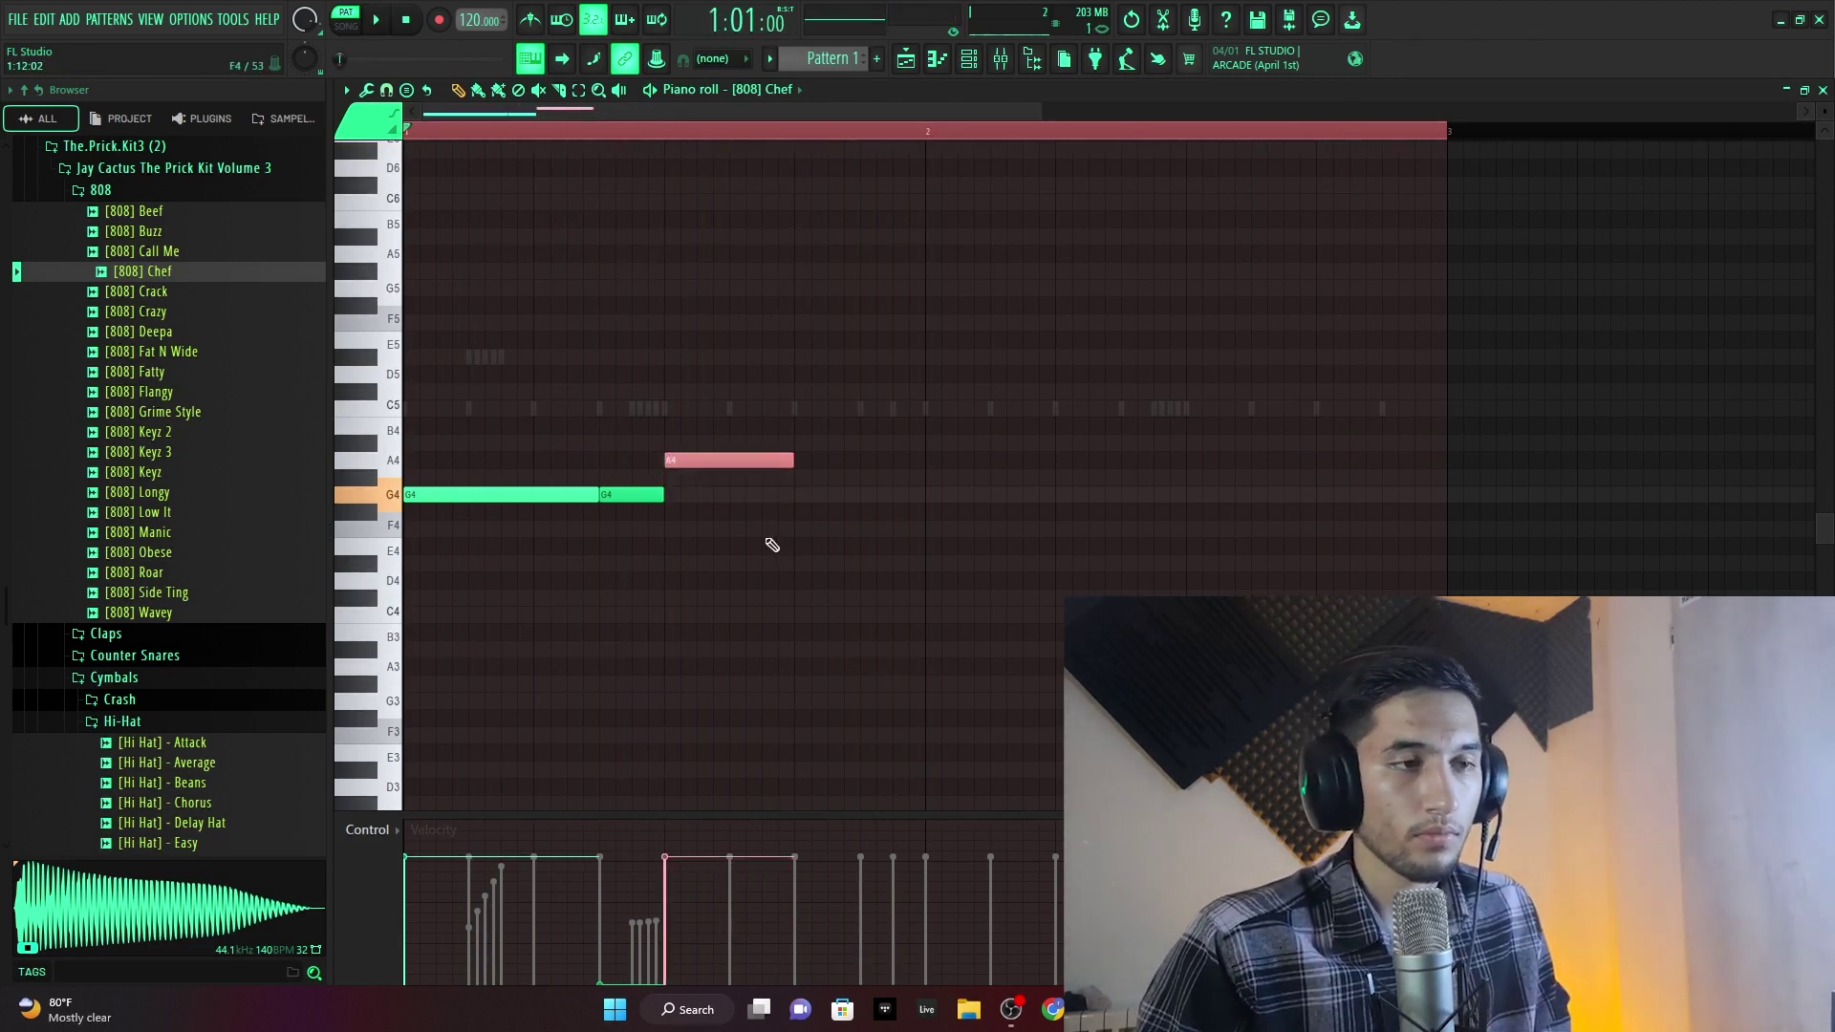
pyautogui.press('space')
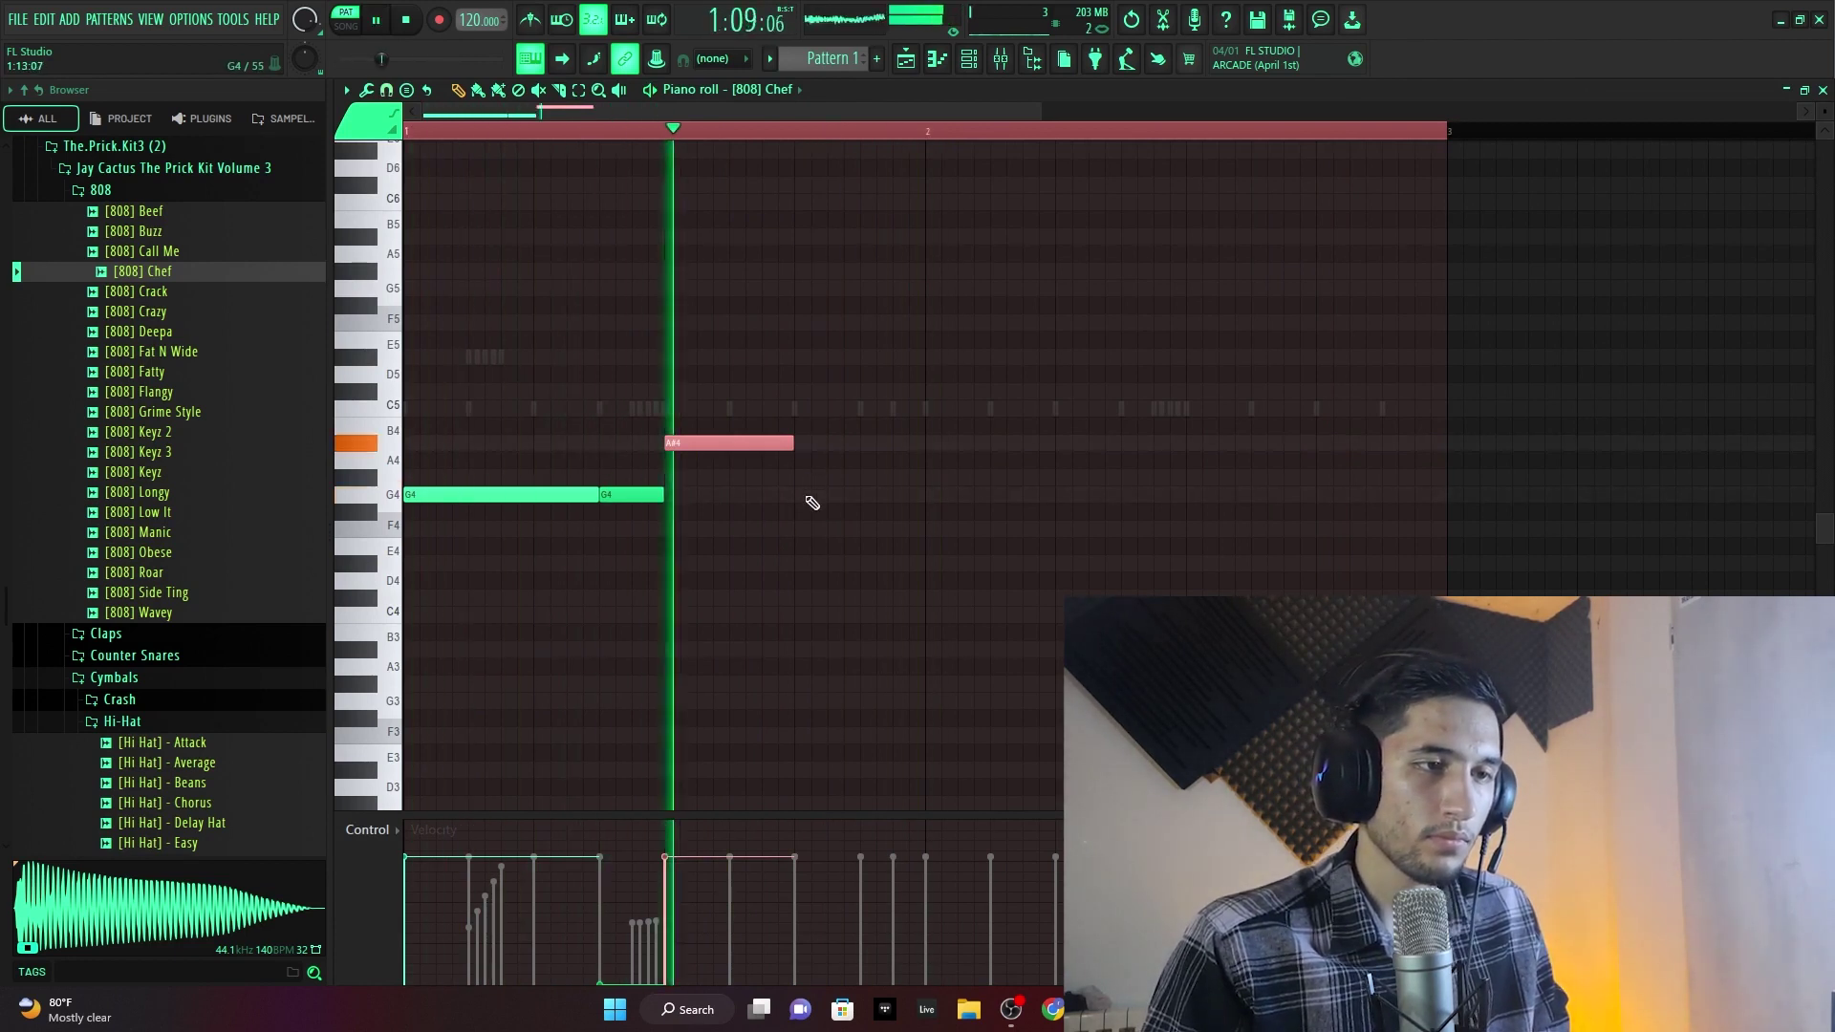
# - Add a four-step G4 note at the start of bar 2, with a silent two-step G4 note directly before it
pyautogui.click(937, 495)
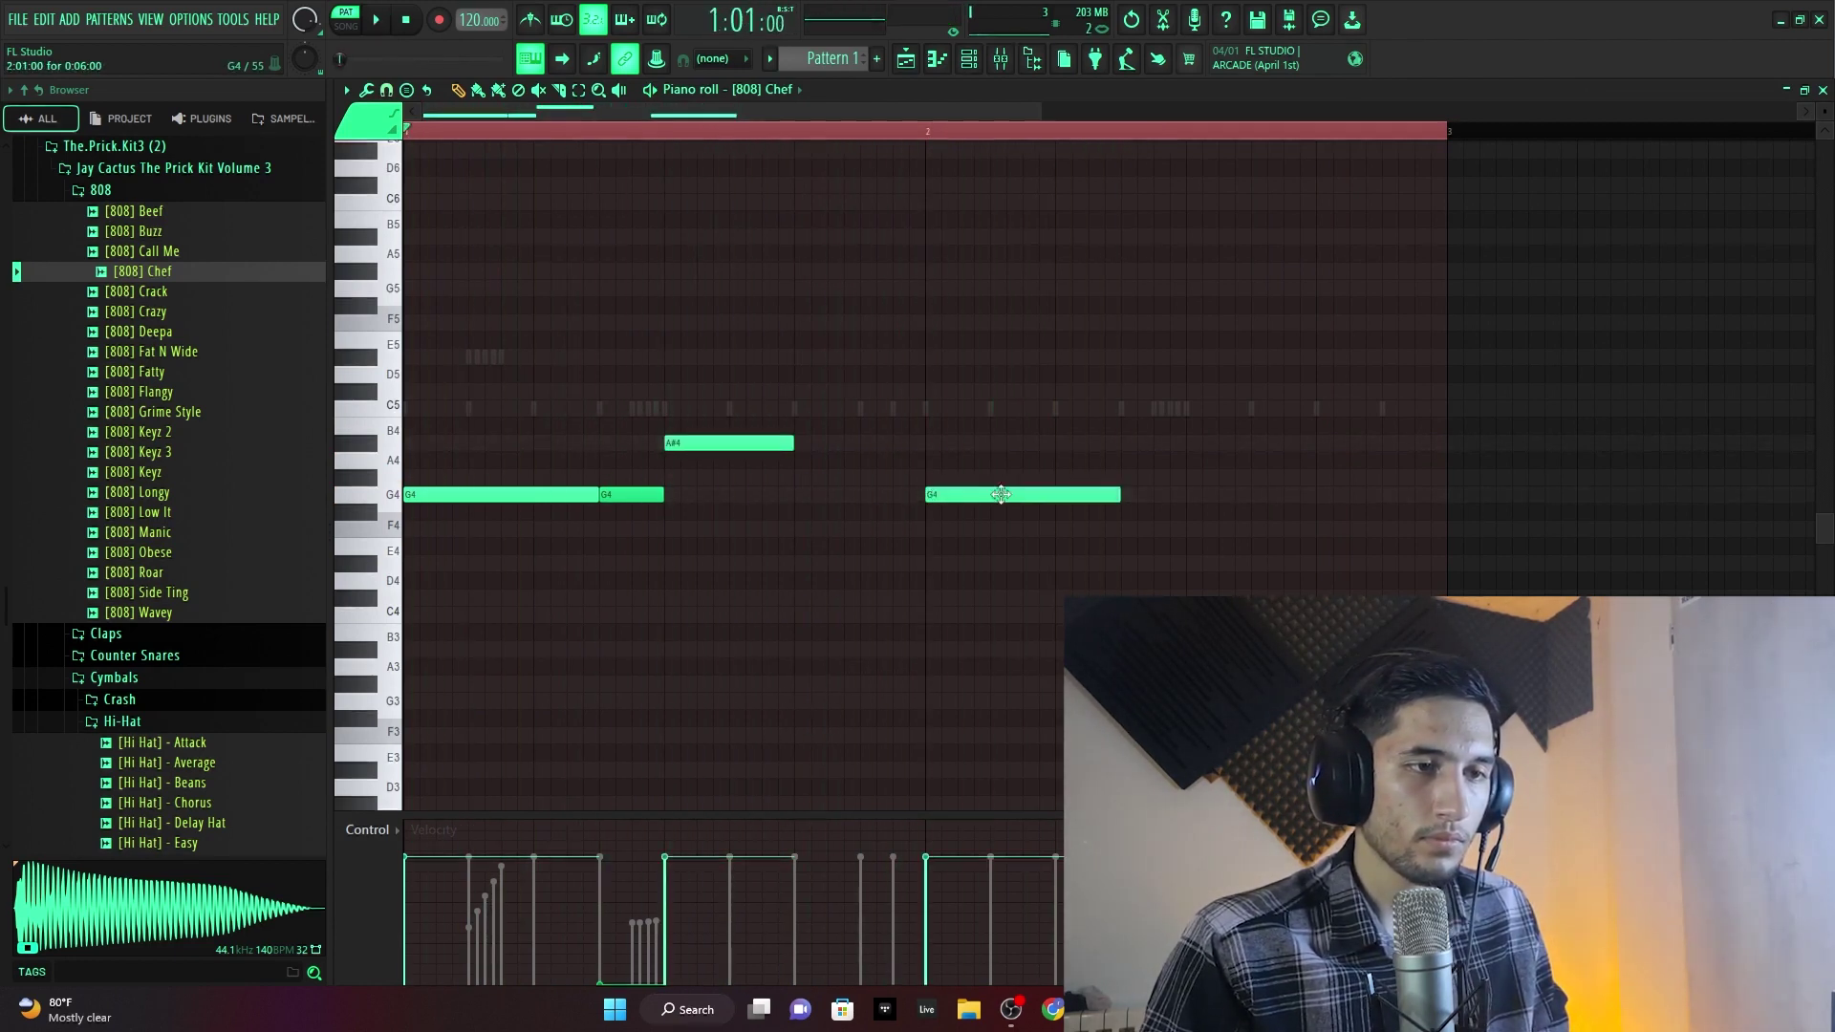
pyautogui.moveTo(1120, 495); pyautogui.dragTo(1048, 508)
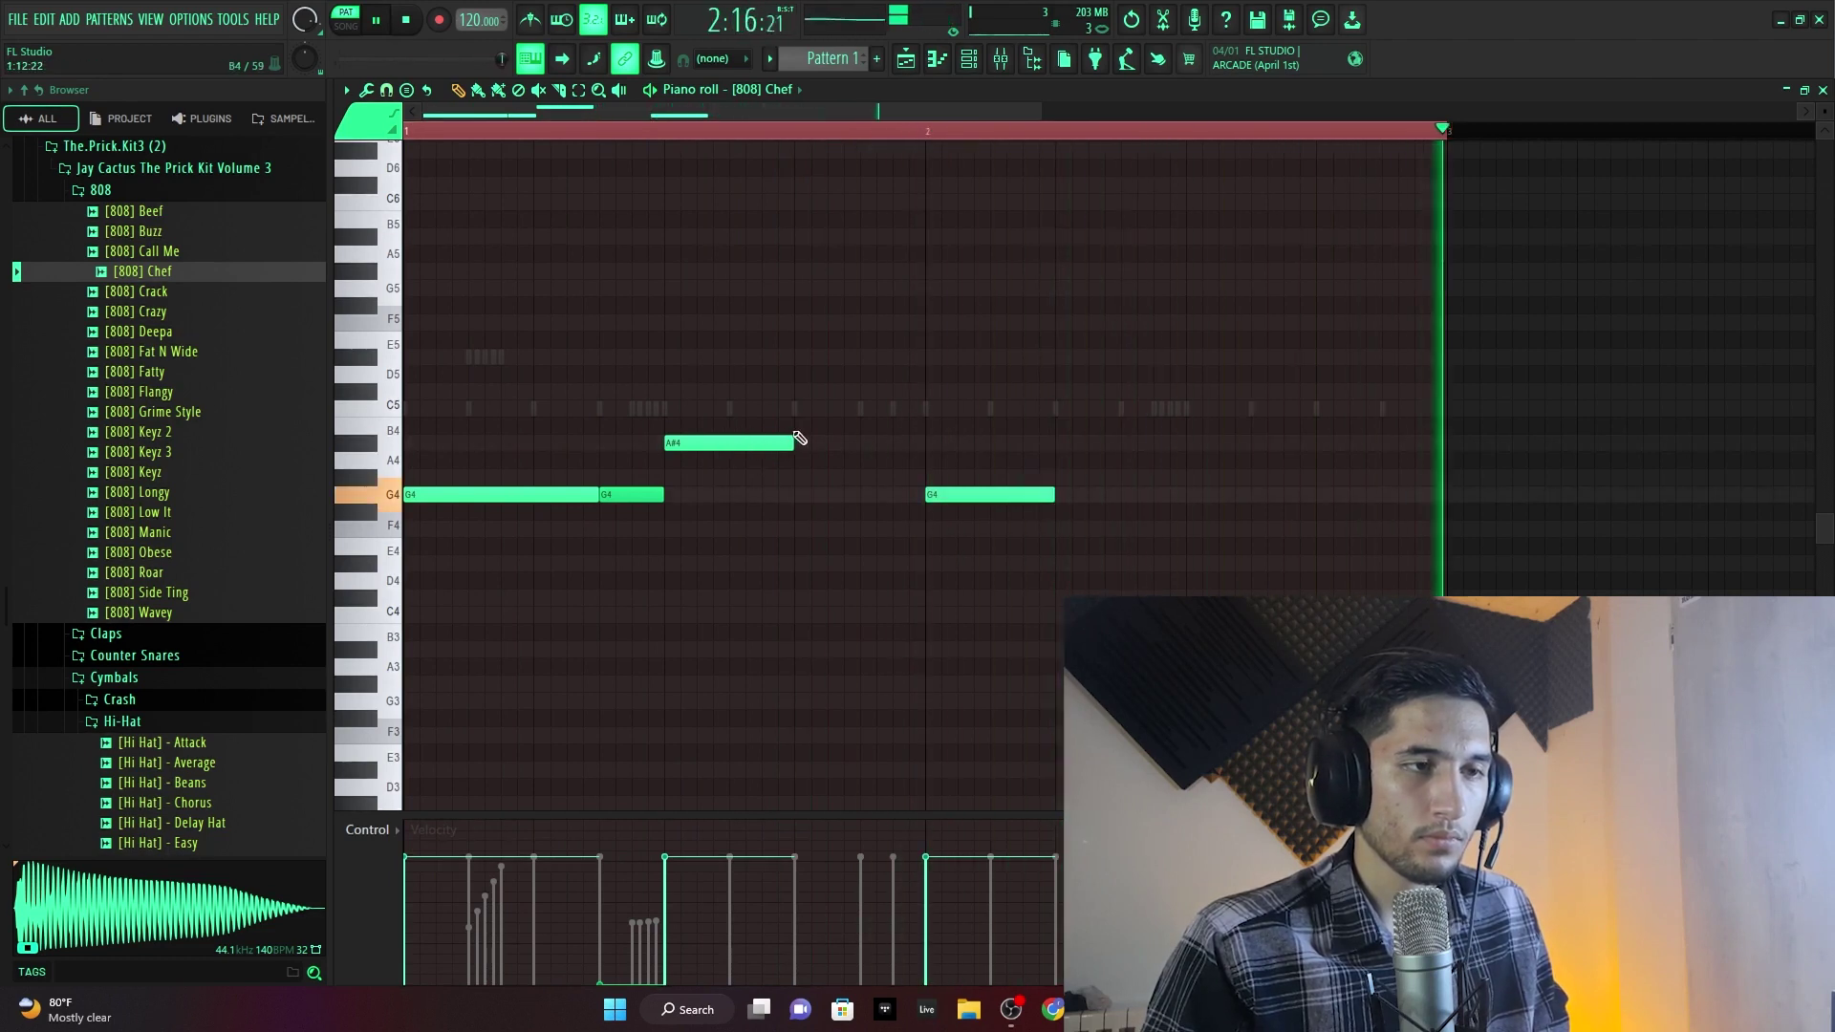
pyautogui.moveTo(793, 435); pyautogui.dragTo(724, 451)
pyautogui.press('space')
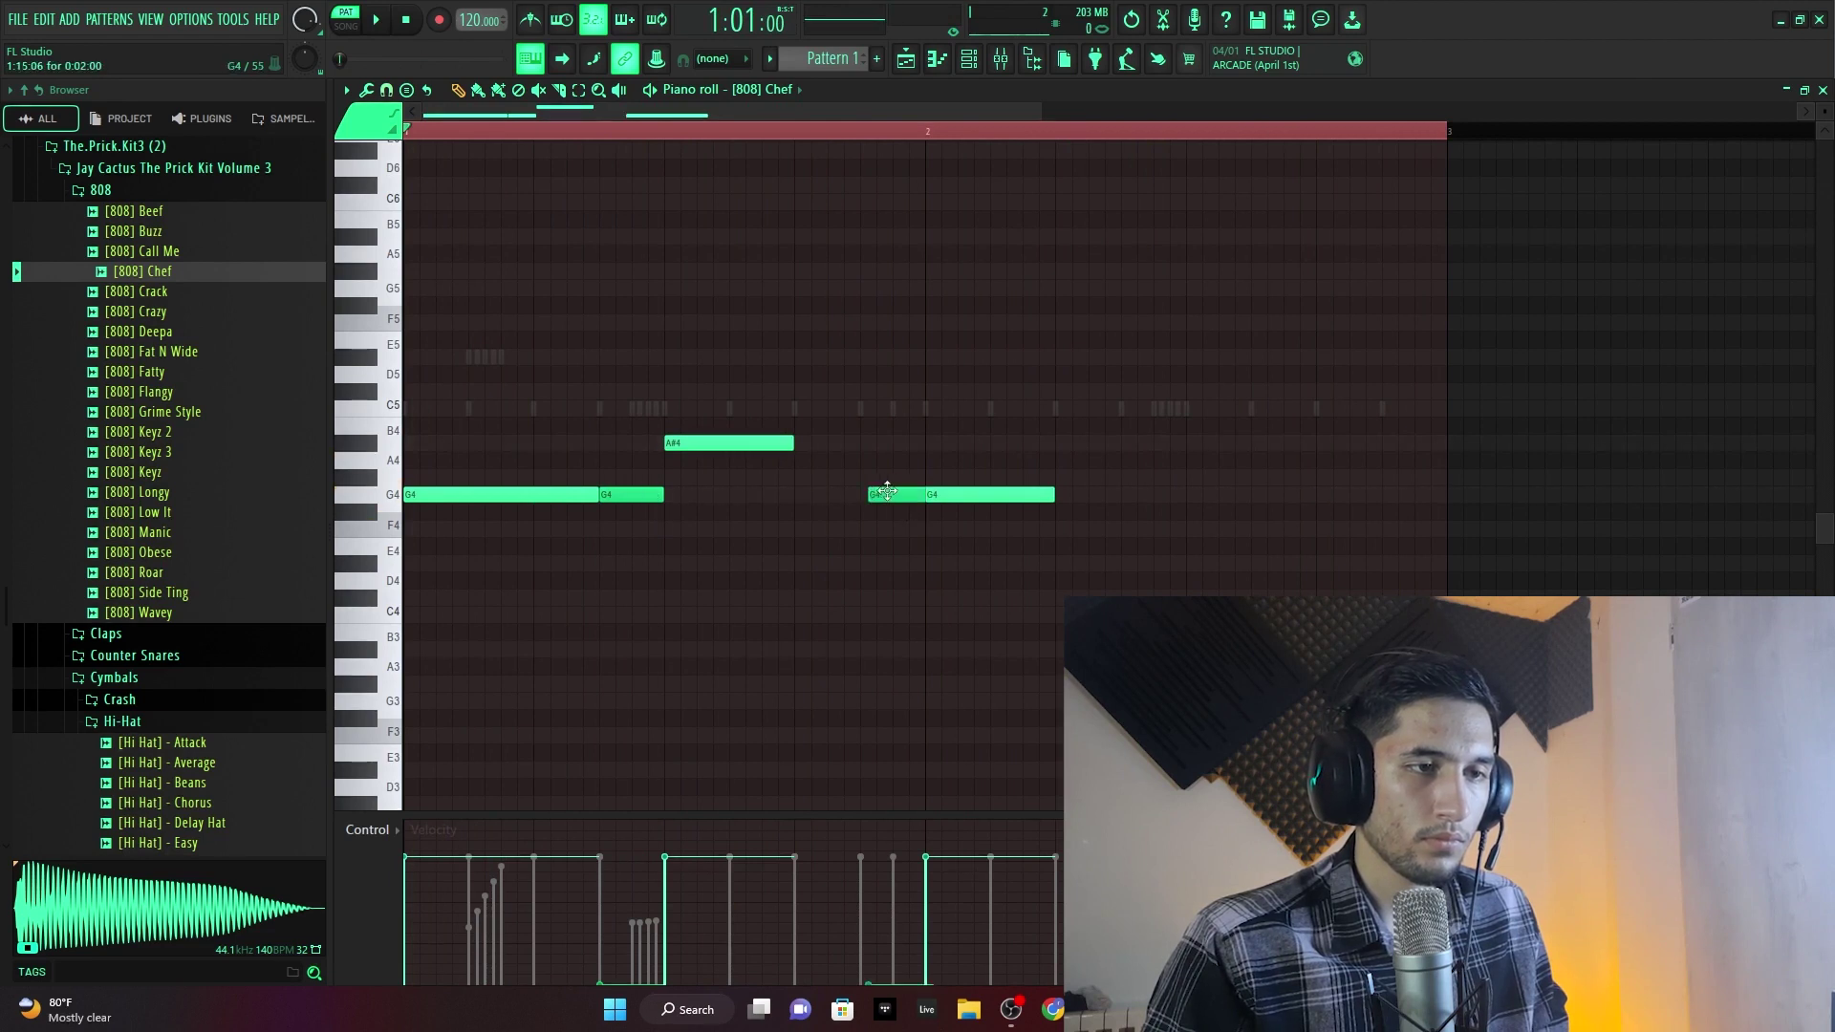
pyautogui.press('space')
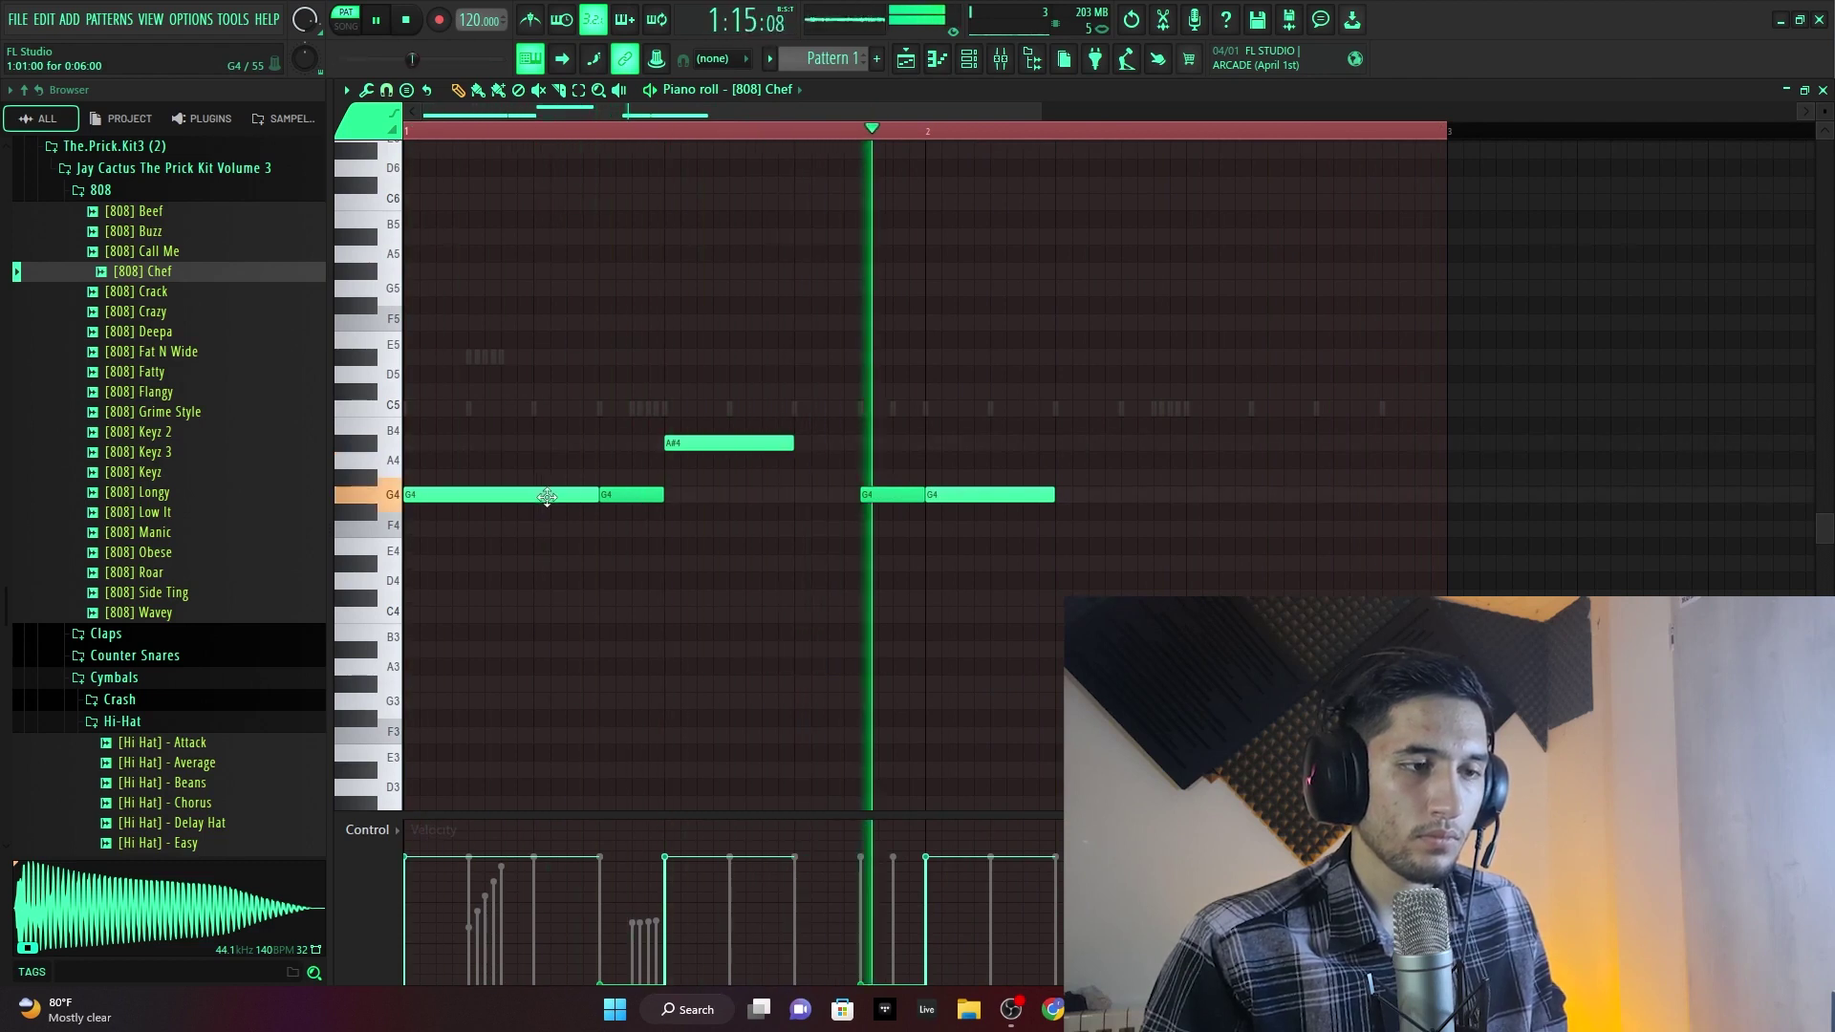
pyautogui.press('space')
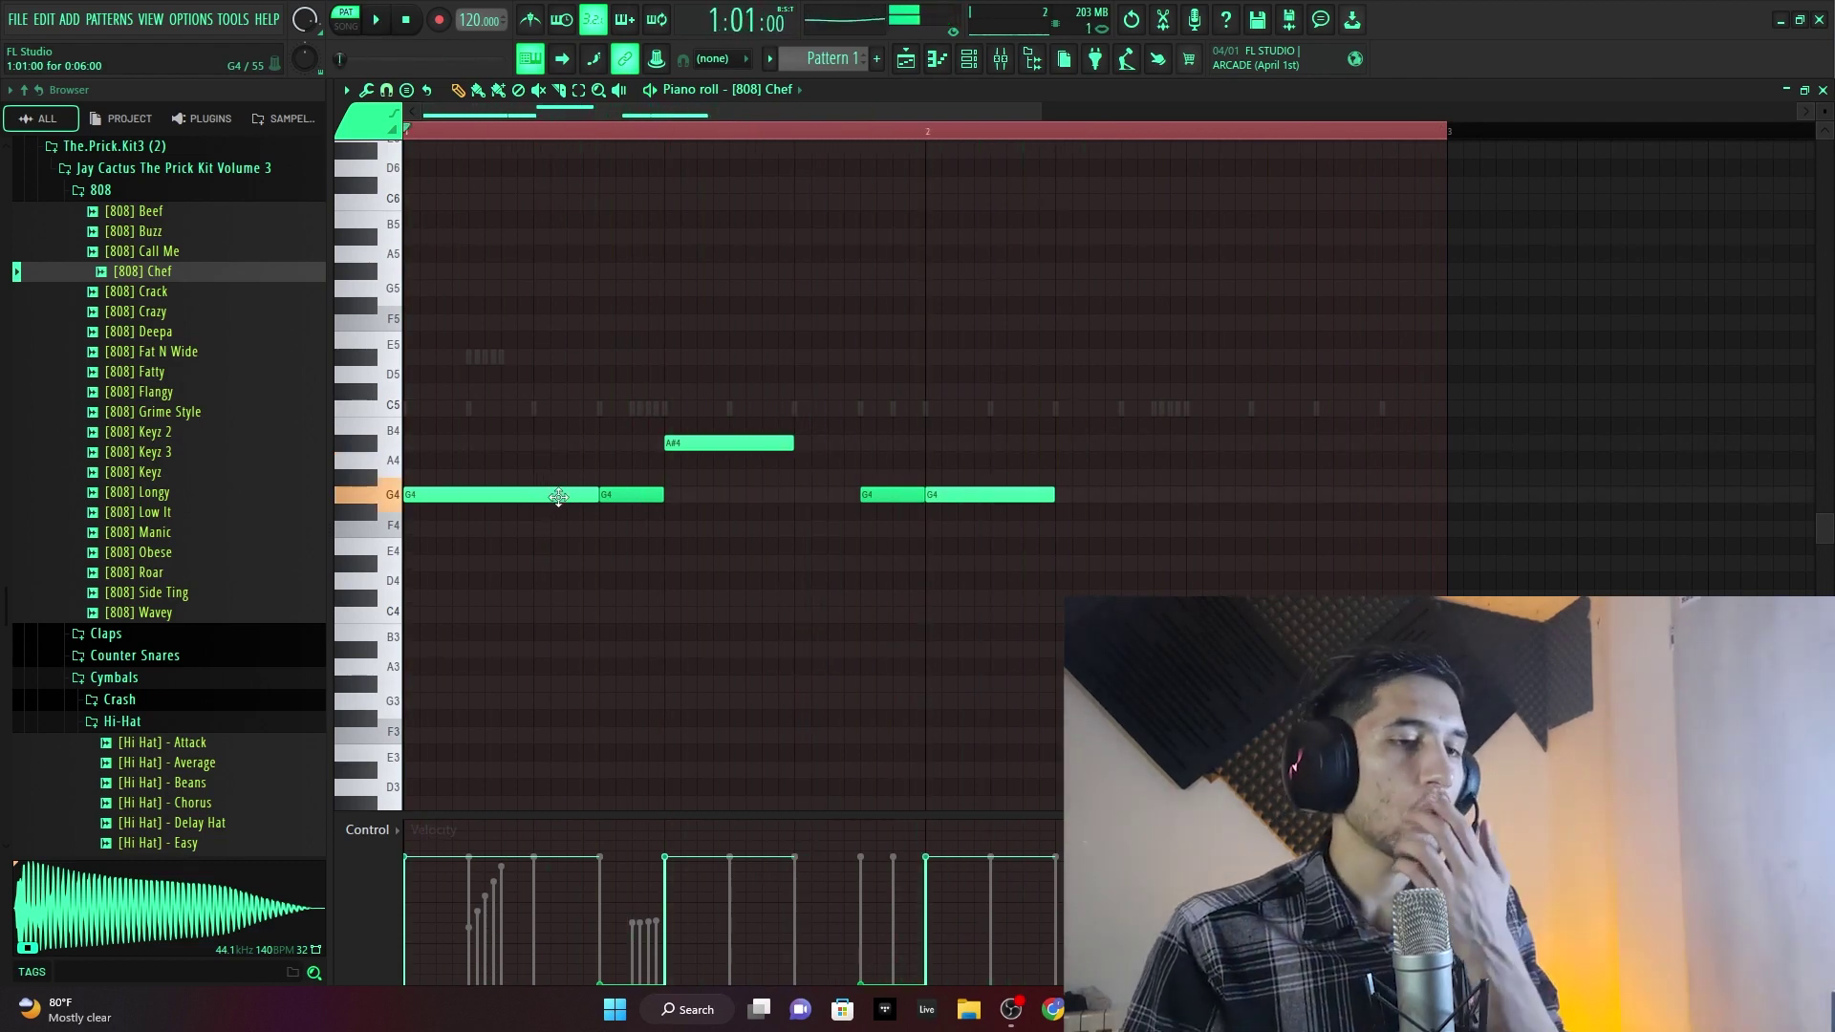
# - Place three consecutive one-step G4 notes starting on beat 4 of bar 2
pyautogui.click(975, 500)
pyautogui.moveTo(1313, 479); pyautogui.dragTo(1331, 498)
pyautogui.moveTo(1448, 503); pyautogui.dragTo(1358, 511)
pyautogui.rightClick(1477, 507)
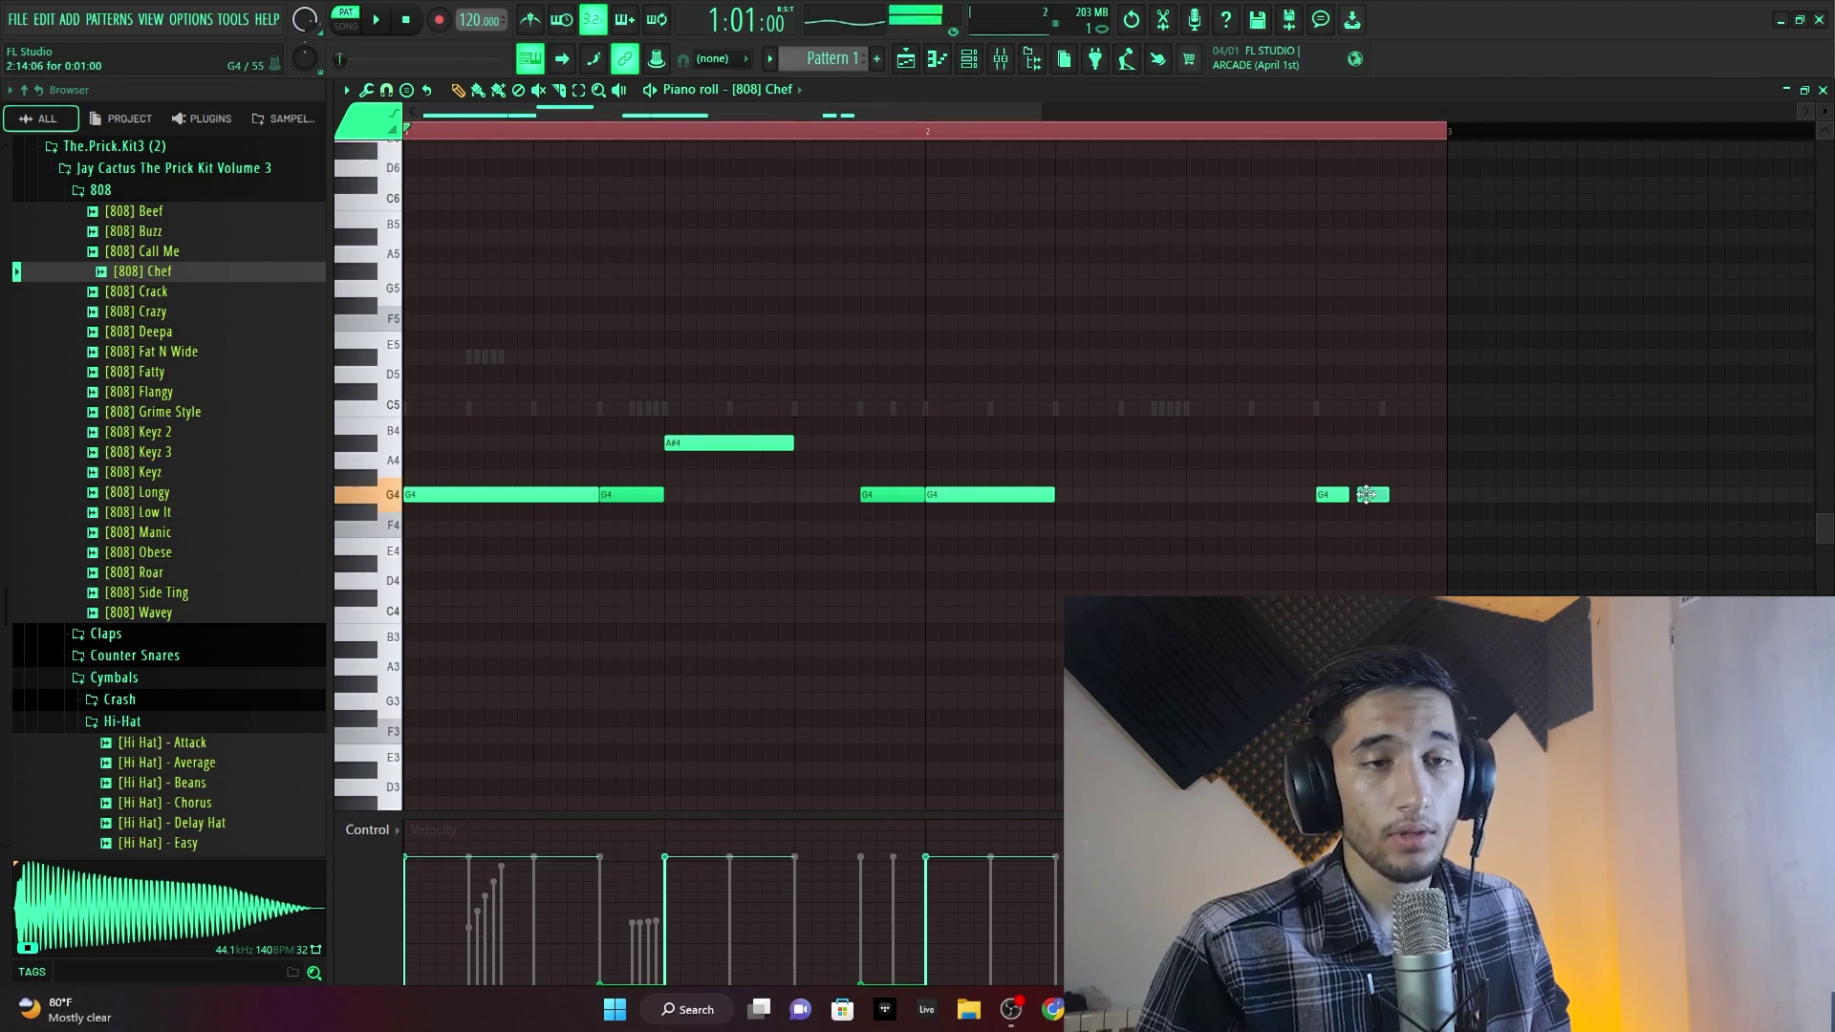
pyautogui.moveTo(1367, 494); pyautogui.dragTo(1395, 492)
pyautogui.click(1391, 499)
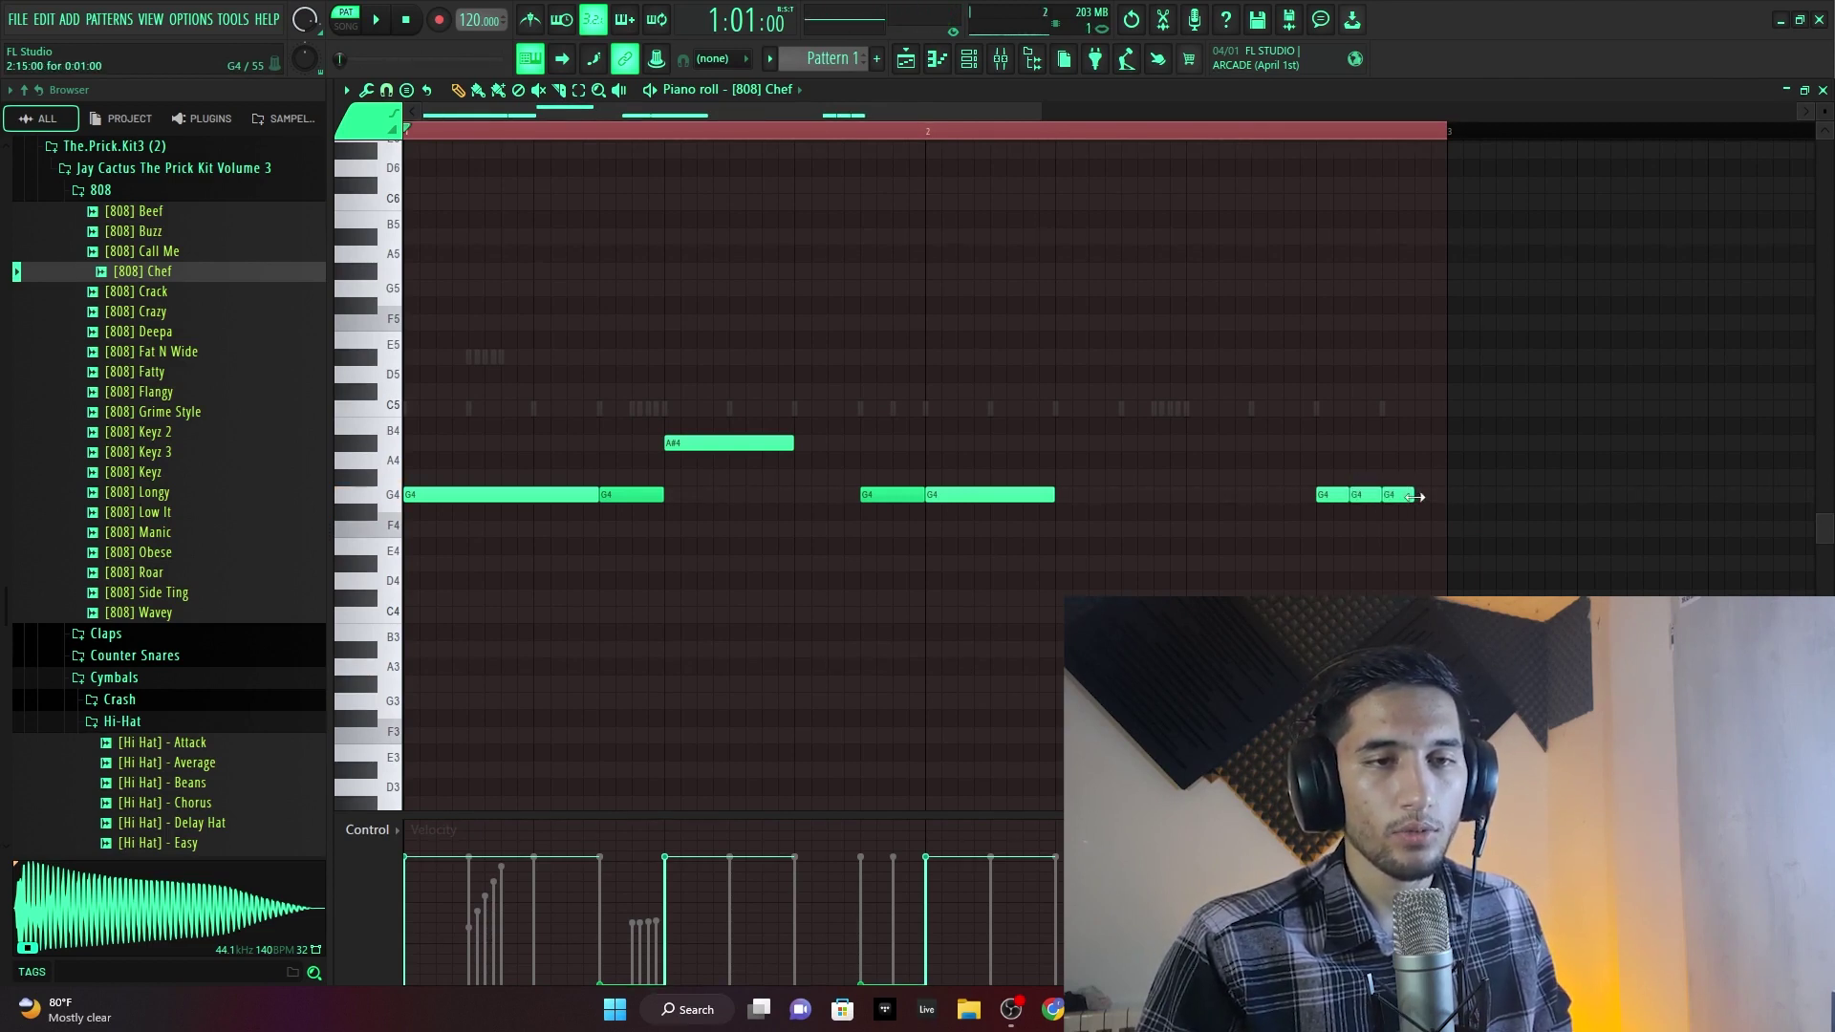
# - Add a final one-step G4 note in bar 2 and rising half-step notes G5, A#5, C6 and D#6 above the four closing G4 notes
pyautogui.click(1425, 494)
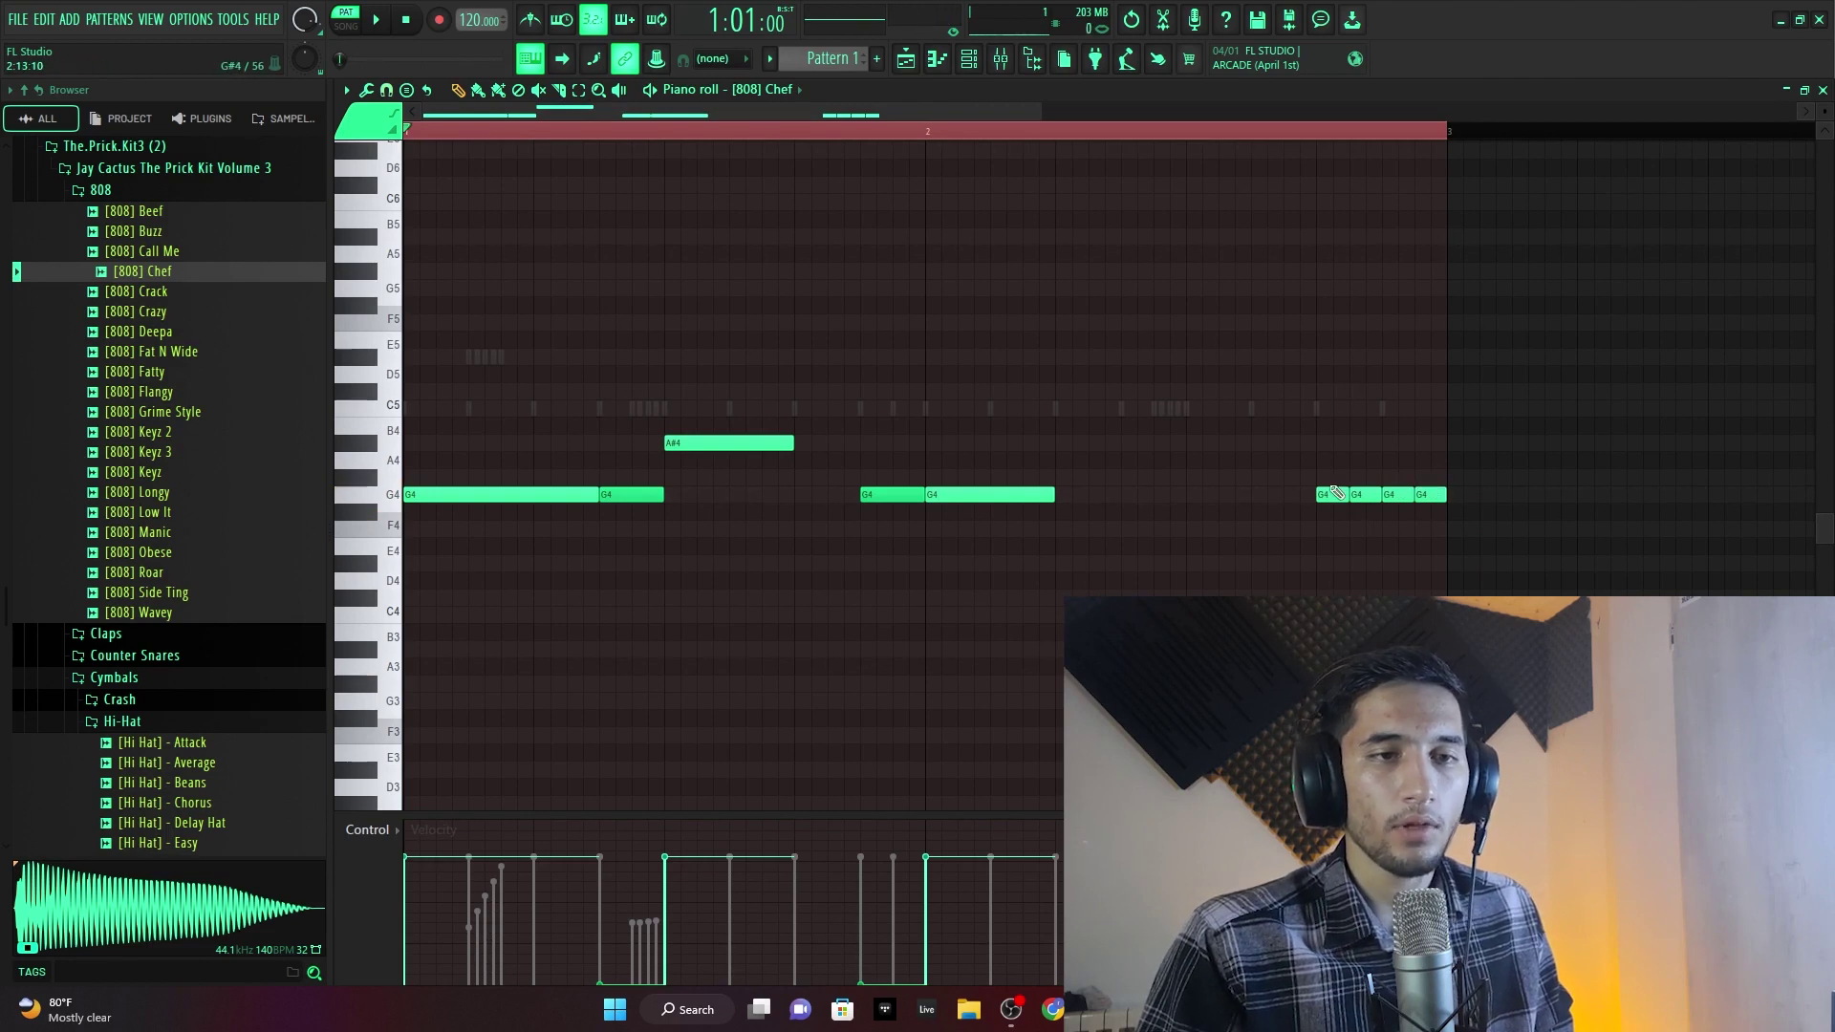
pyautogui.moveTo(1329, 321); pyautogui.dragTo(1333, 295)
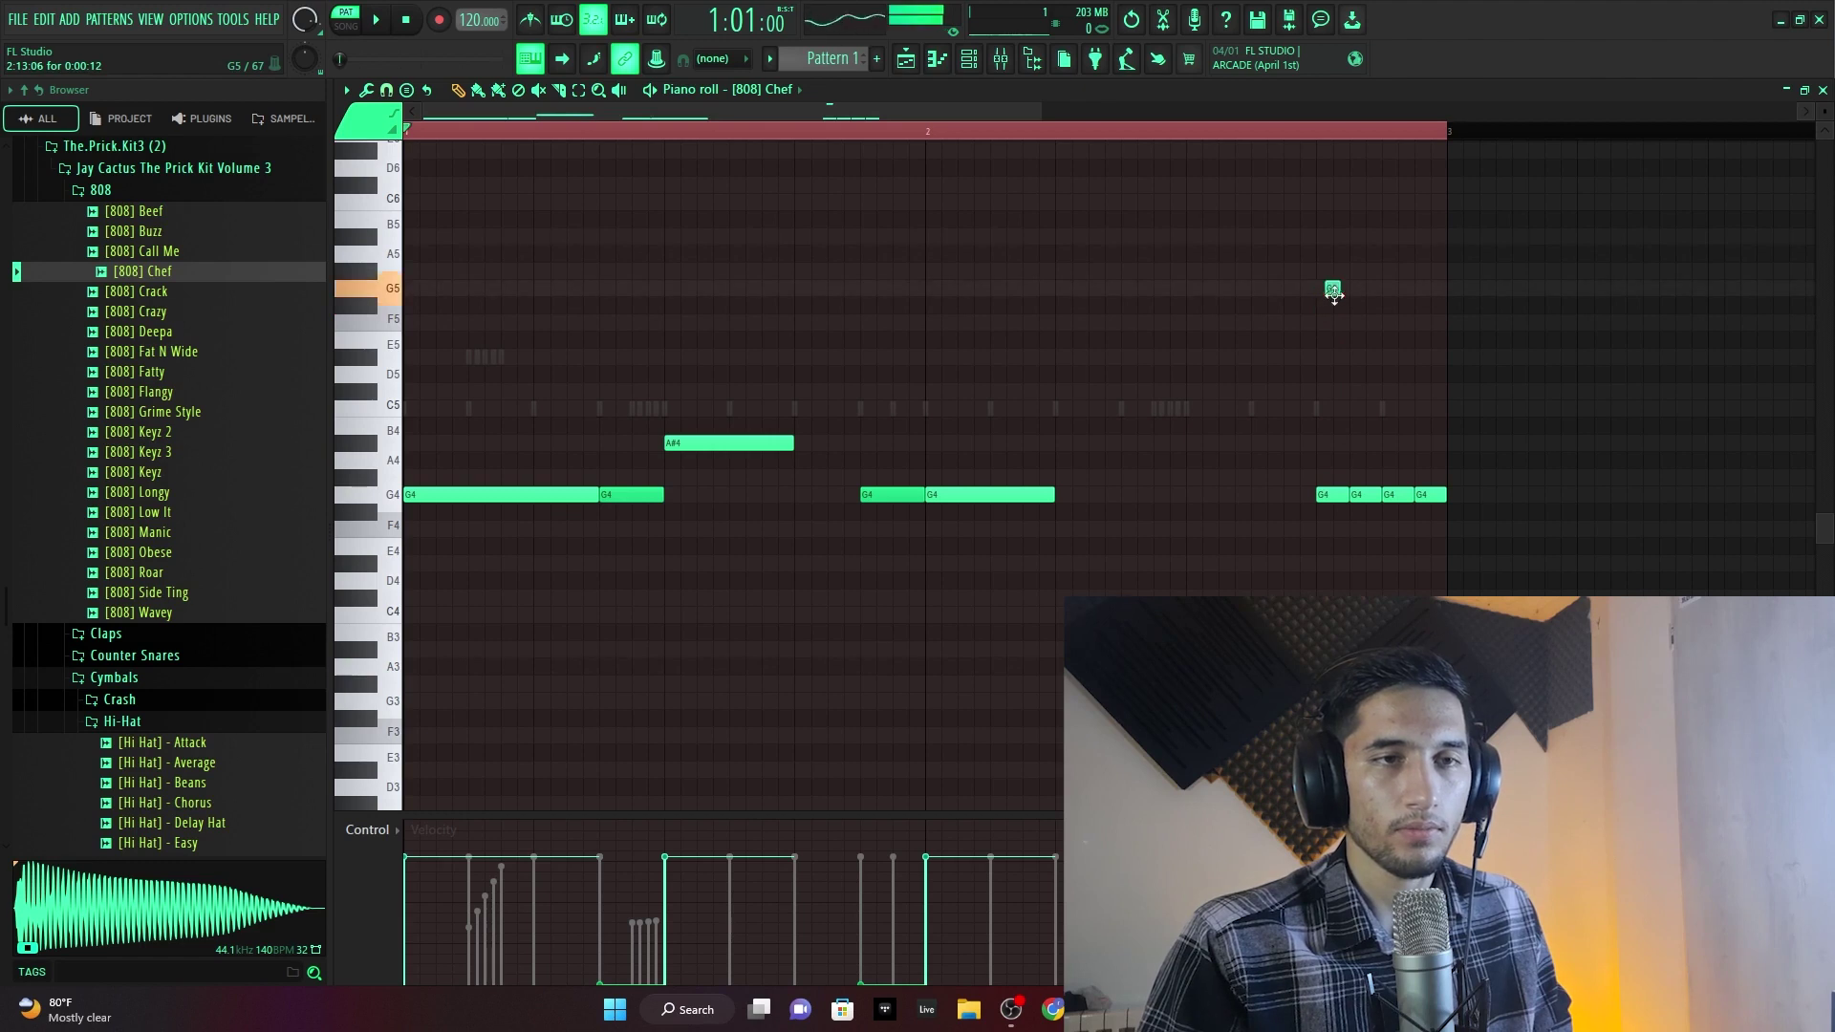
pyautogui.moveTo(1044, 107); pyautogui.dragTo(976, 168)
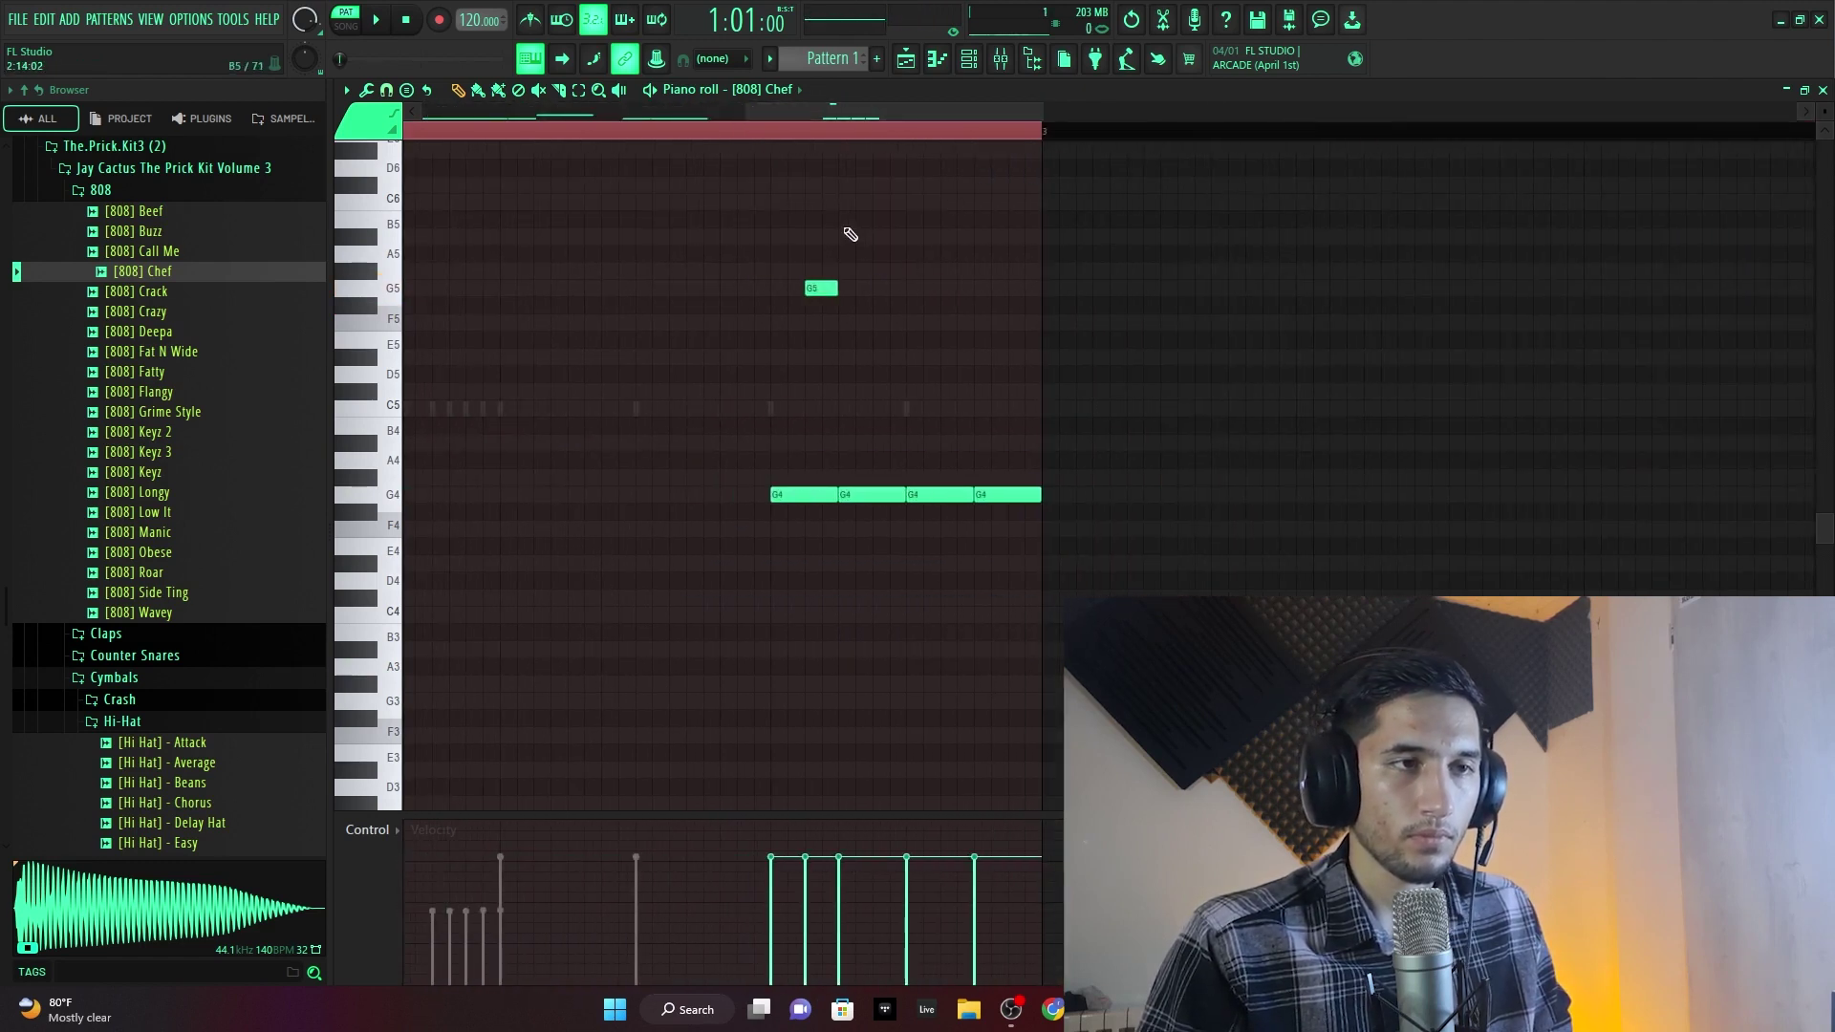
pyautogui.moveTo(864, 237); pyautogui.dragTo(898, 239)
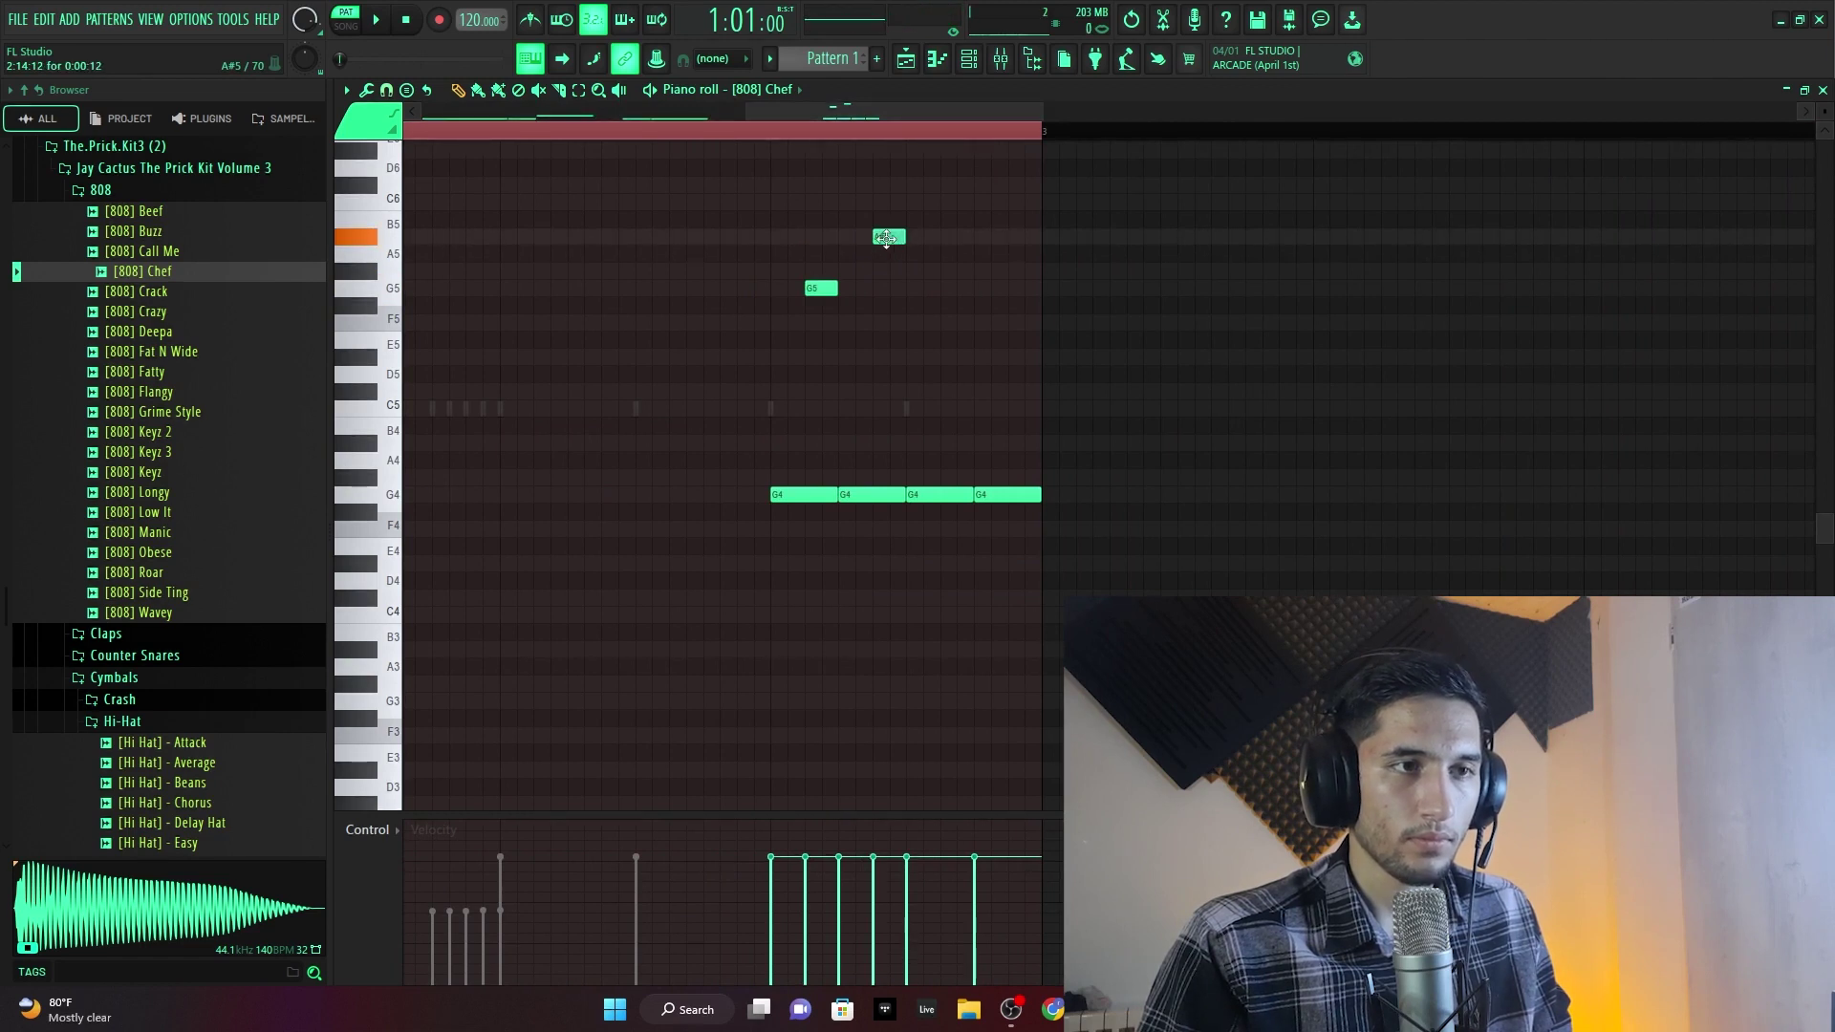
pyautogui.moveTo(890, 130); pyautogui.dragTo(979, 153)
pyautogui.click(944, 238)
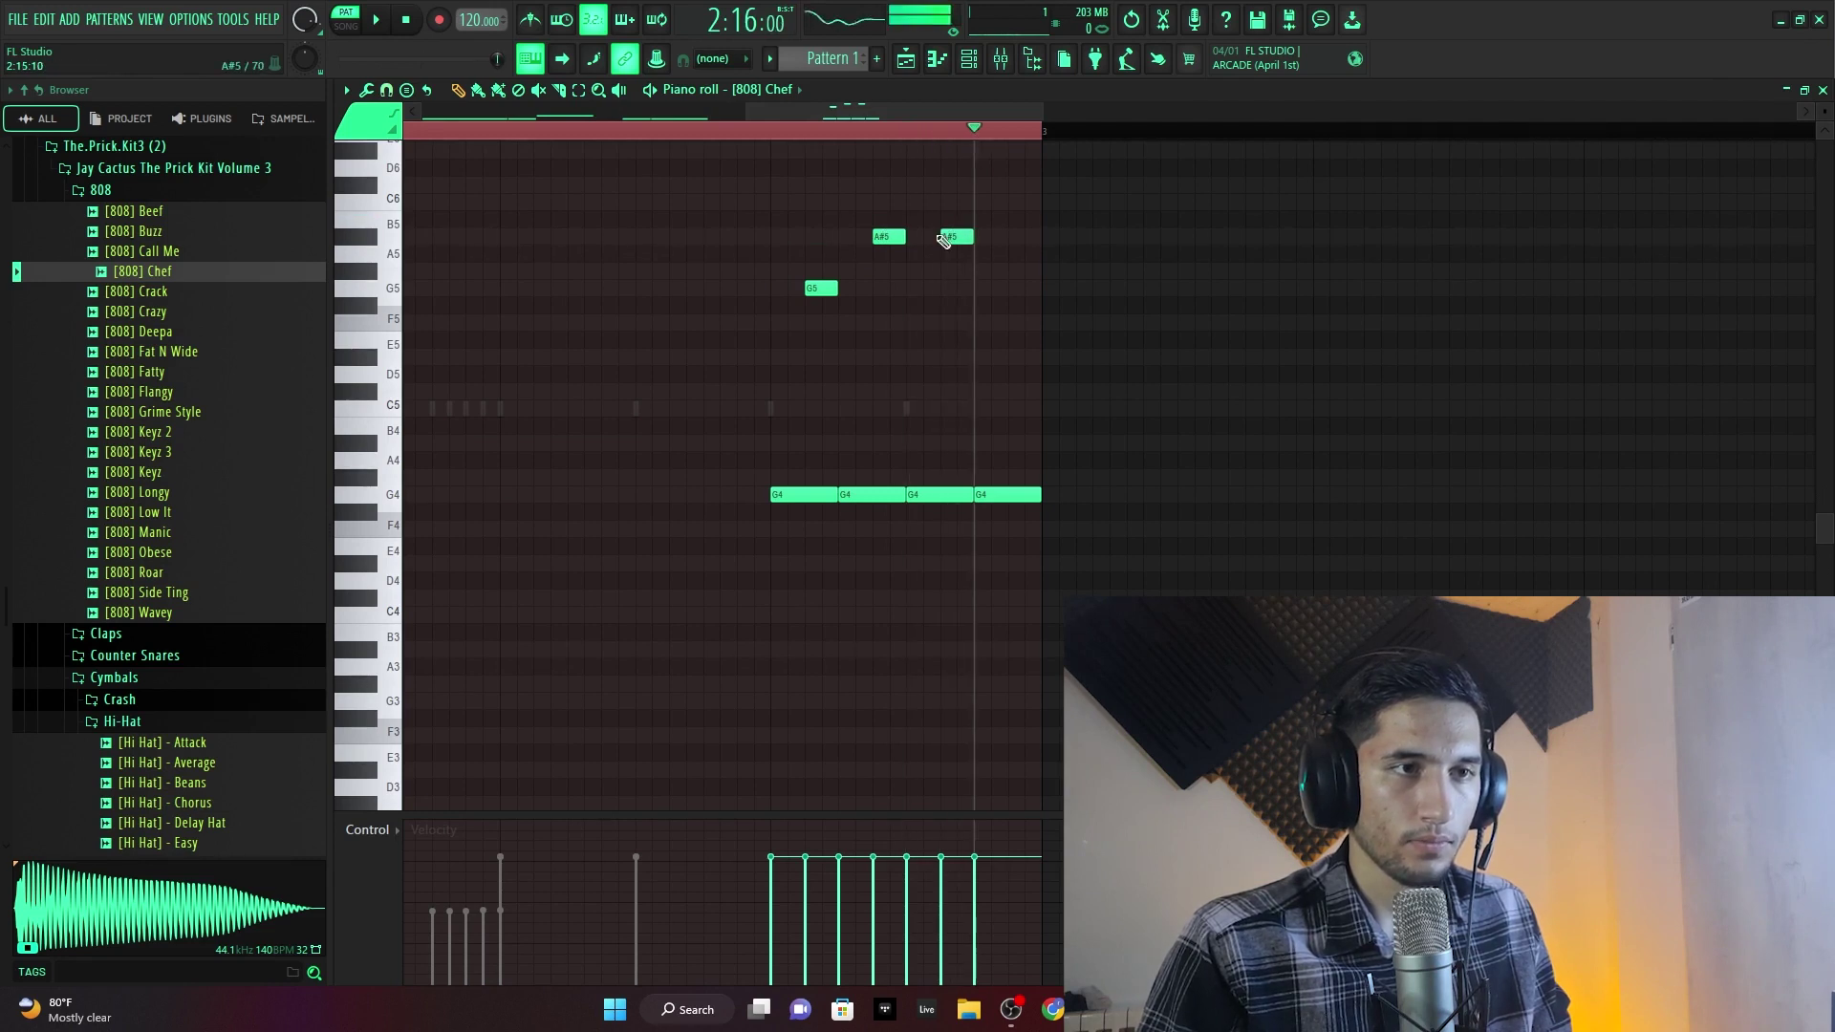
pyautogui.moveTo(951, 240); pyautogui.dragTo(951, 201)
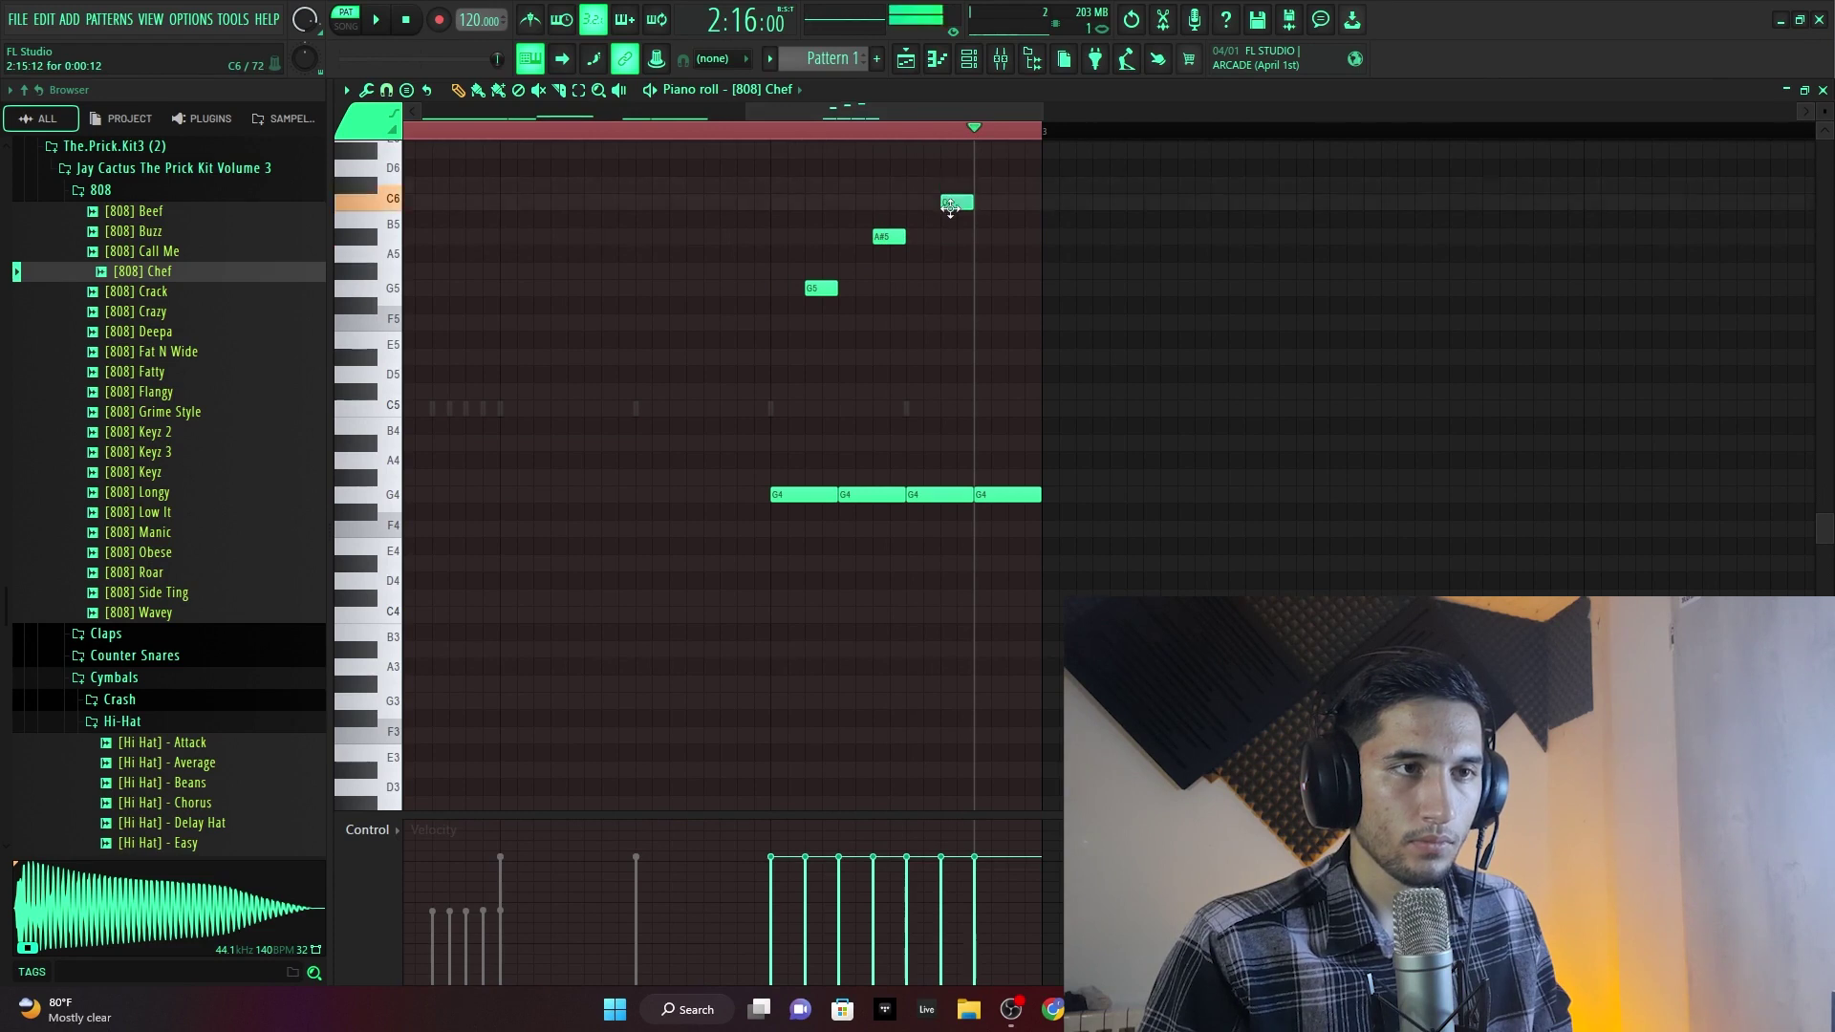
pyautogui.click(1014, 150)
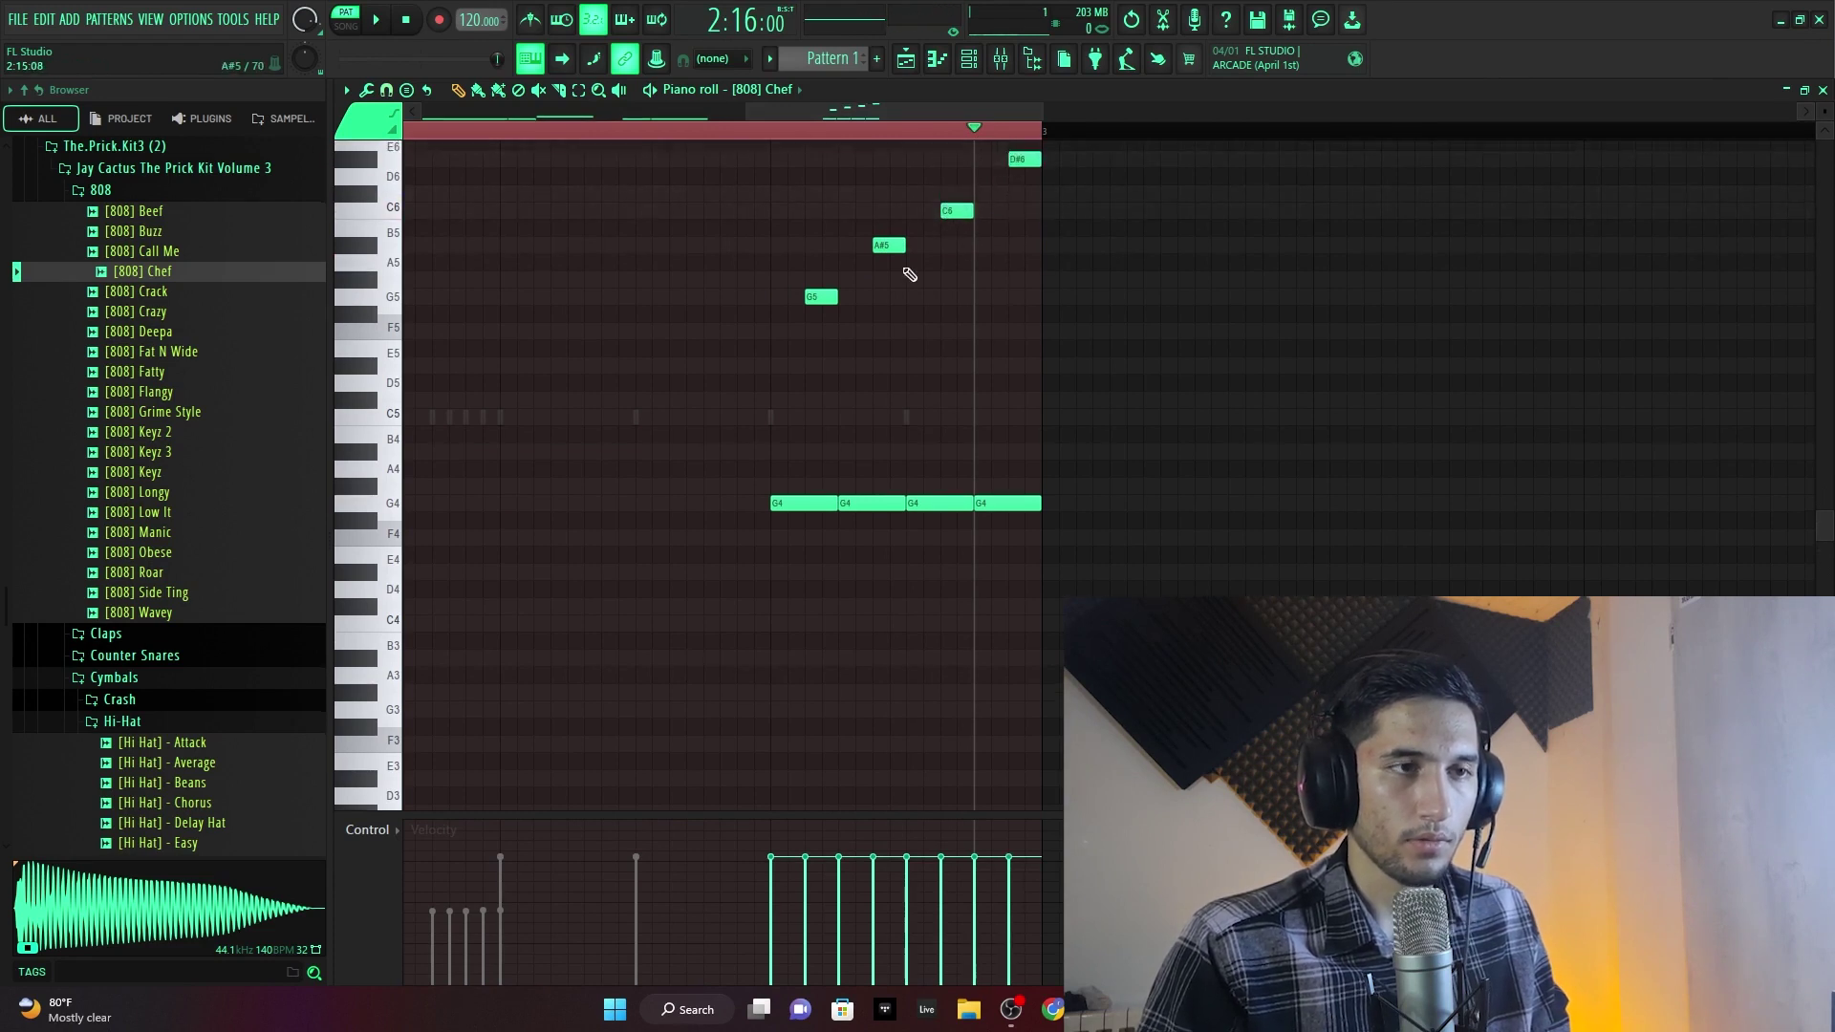
# - Turn the G5 note into a slide note and delete the plain A#5 and C6 notes
pyautogui.doubleClick(821, 296)
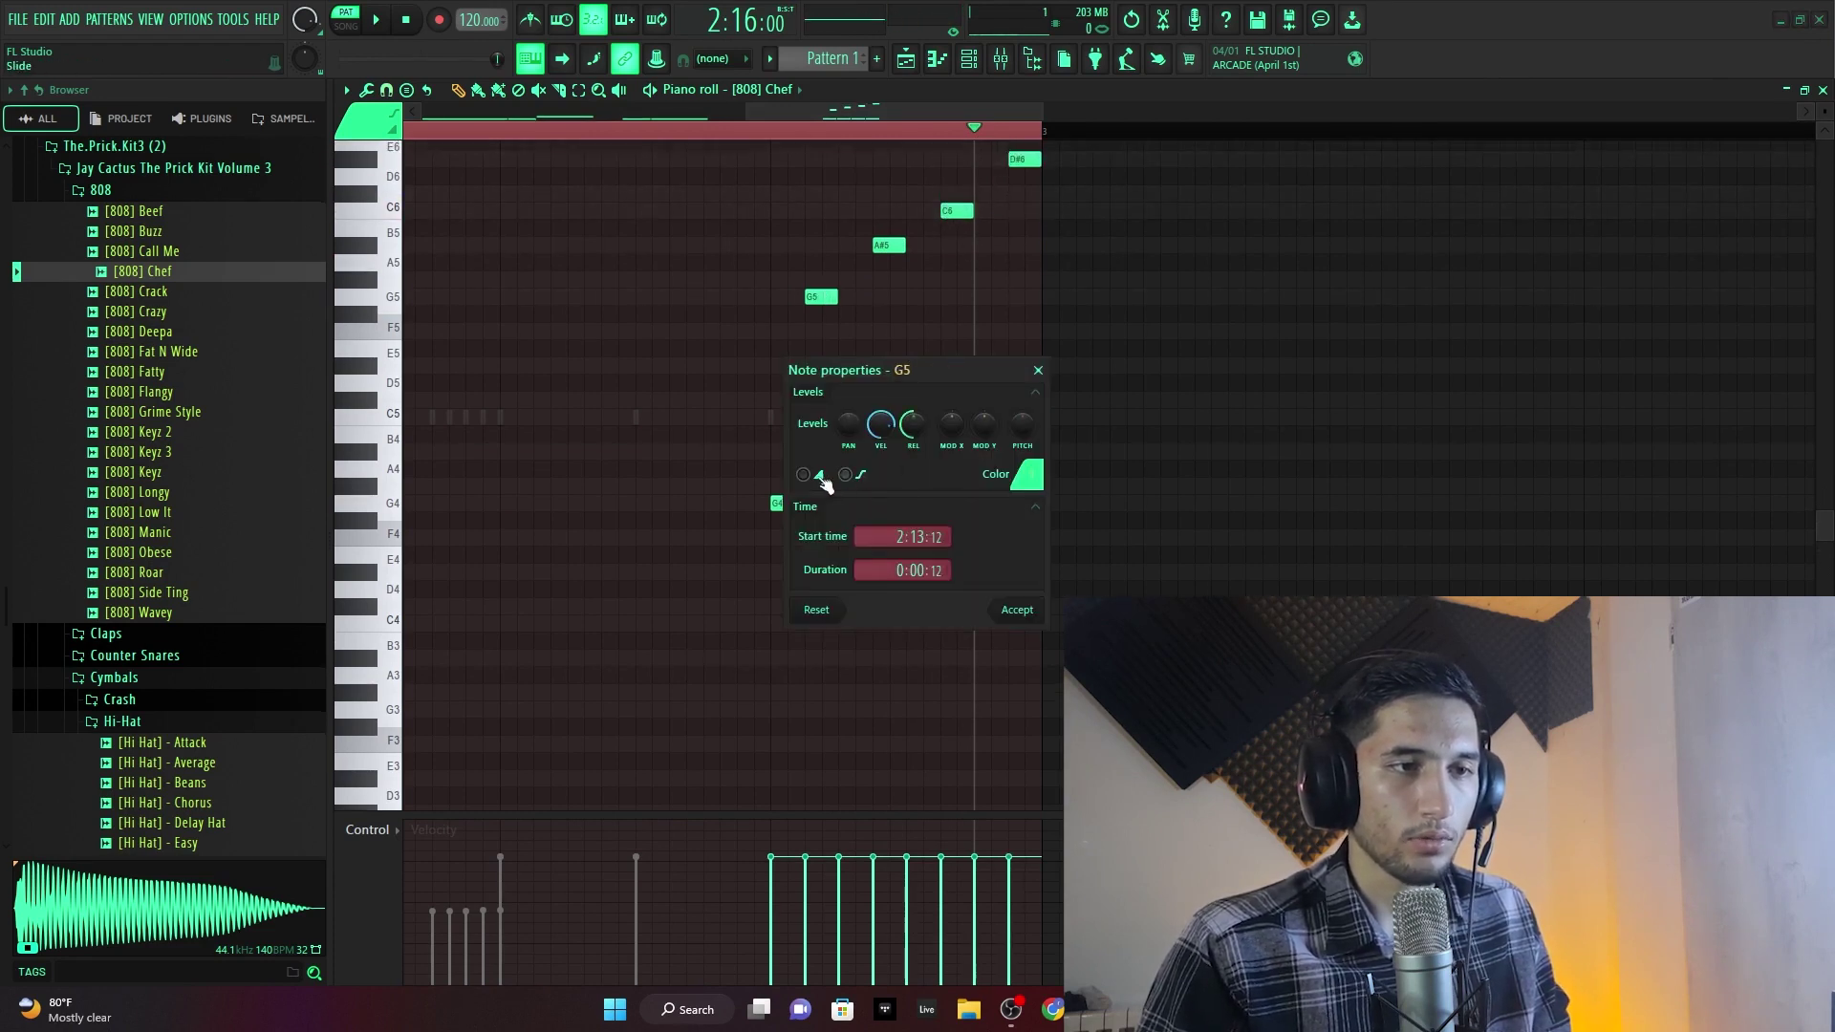
pyautogui.click(1027, 612)
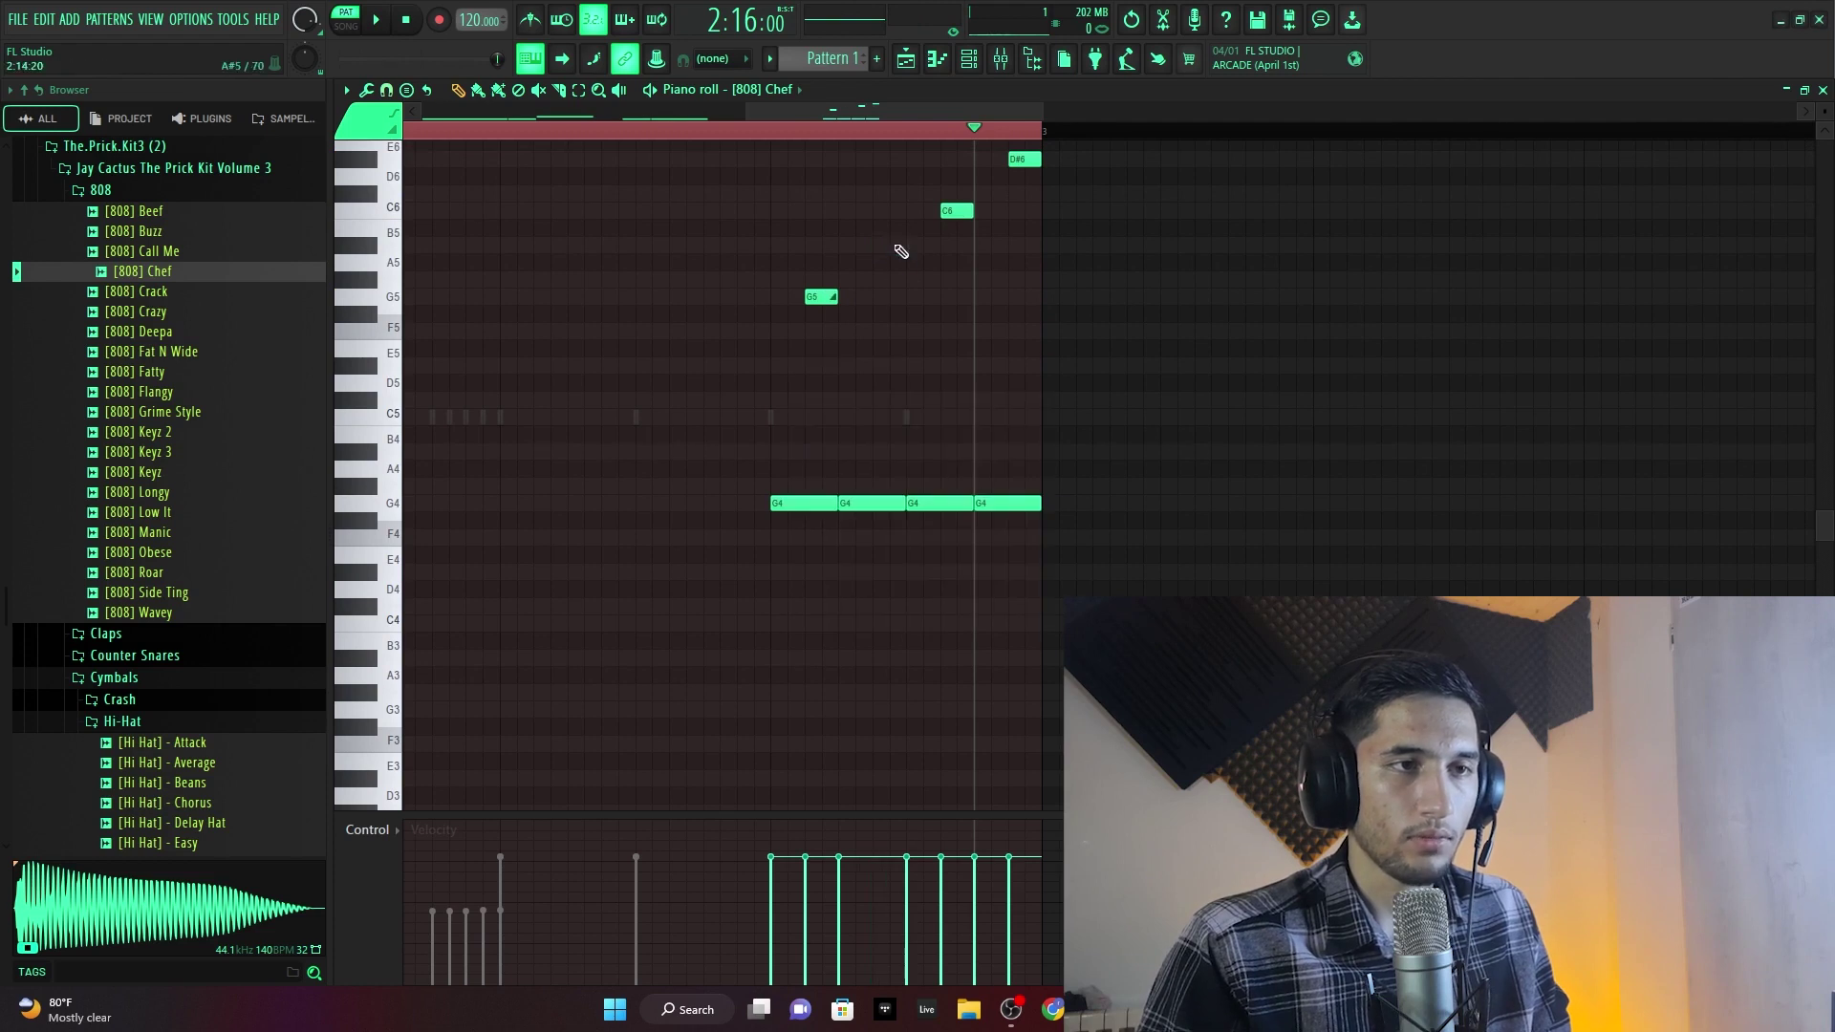
pyautogui.click(893, 246)
pyautogui.rightClick(951, 211)
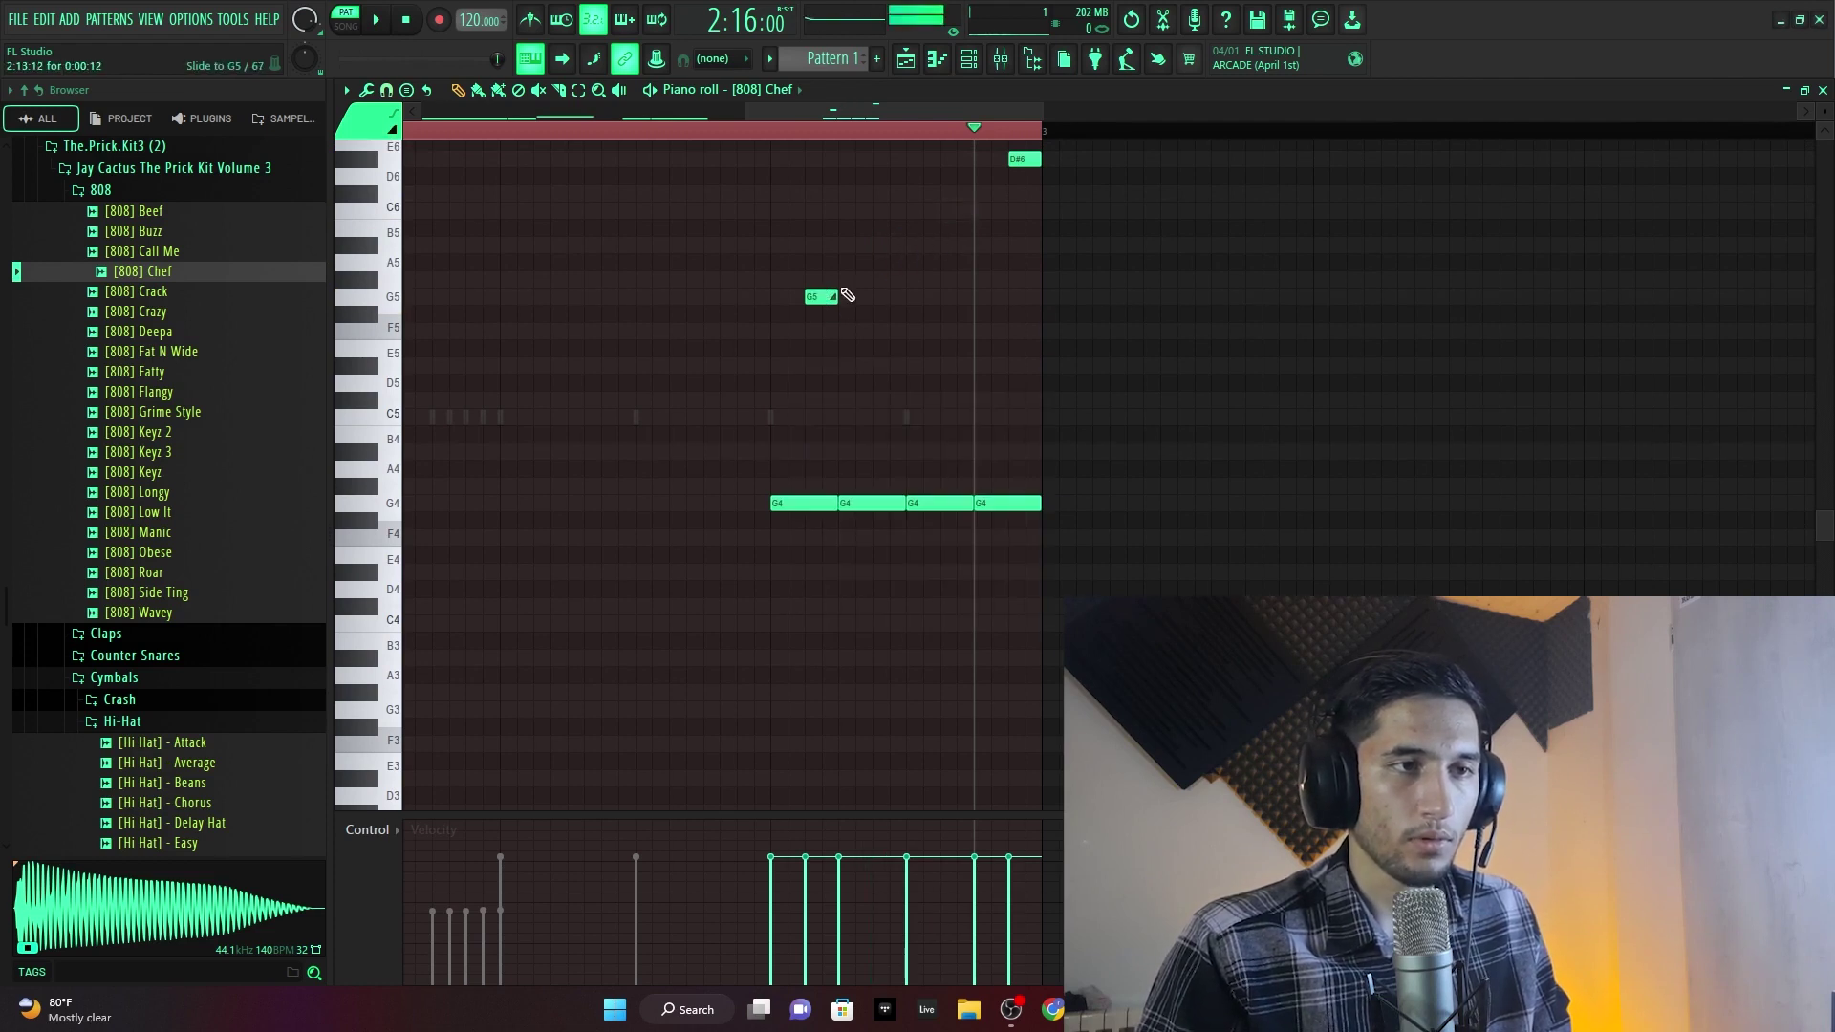
# - Redraw A#5, C6 and D#6 as half-step slide notes in the second halves of the closing G4 notes and play the pattern from the start
pyautogui.click(853, 243)
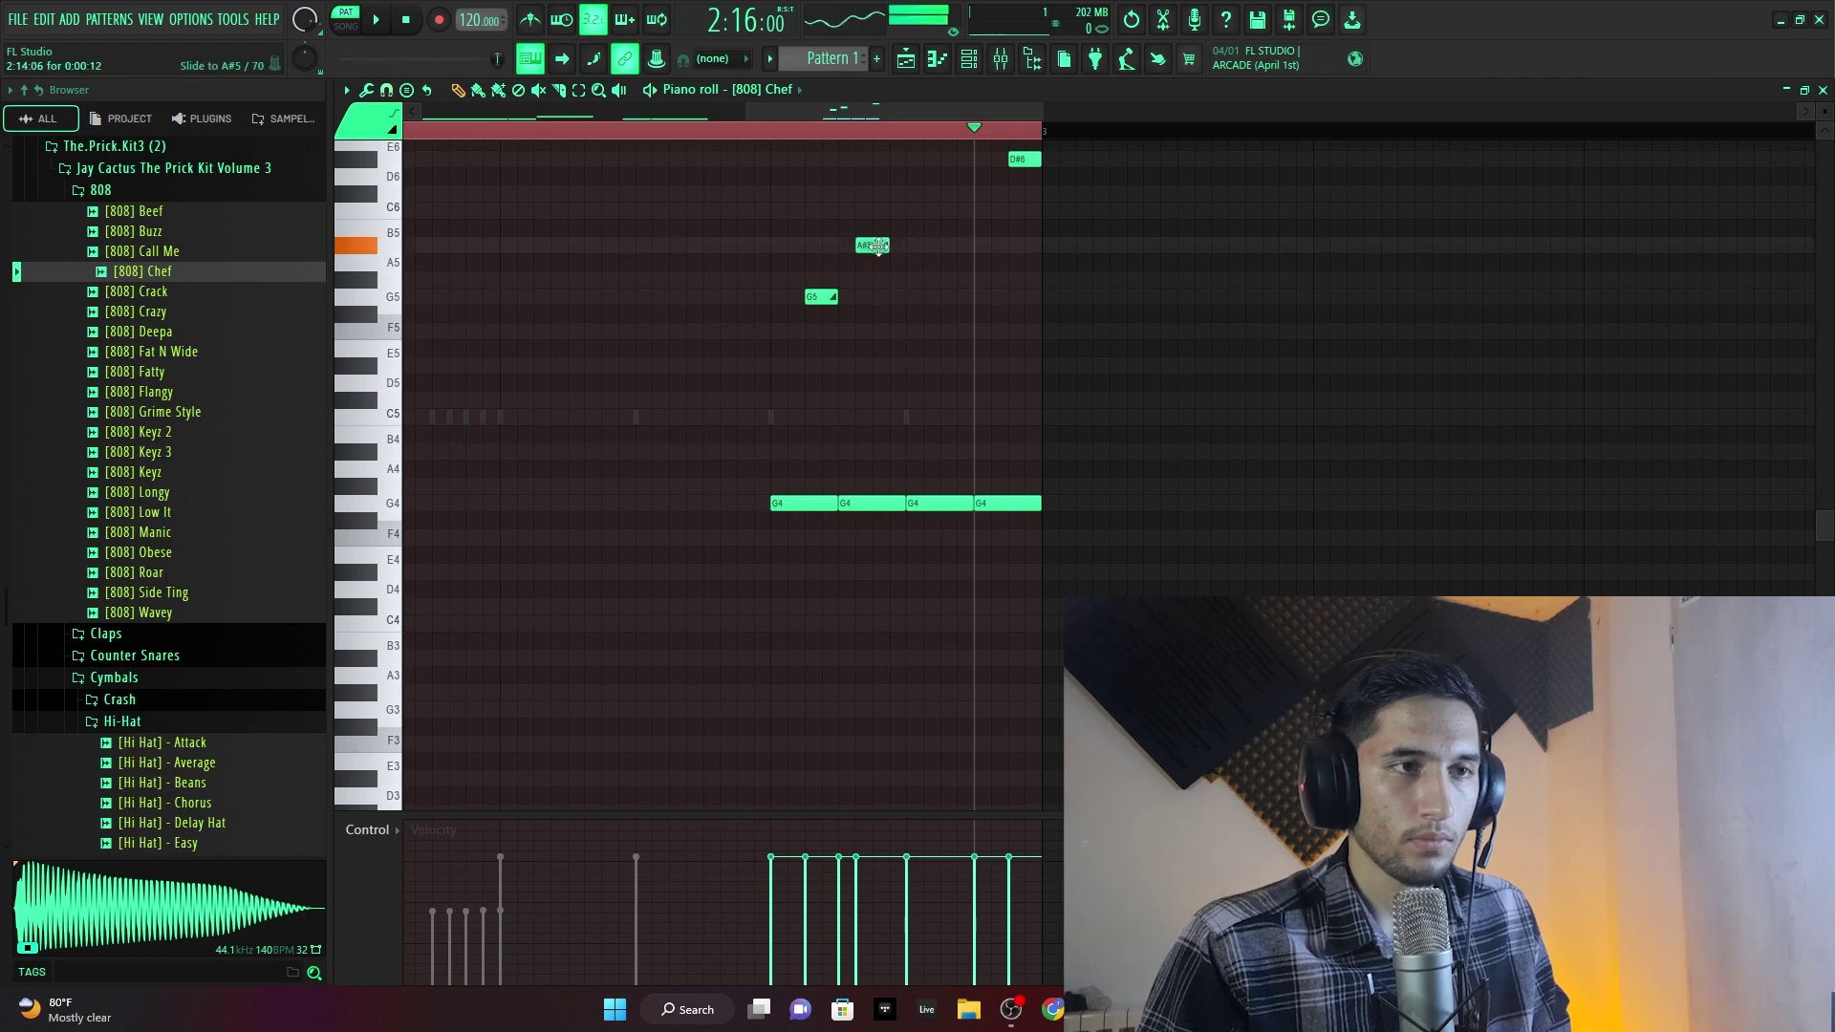
pyautogui.click(939, 242)
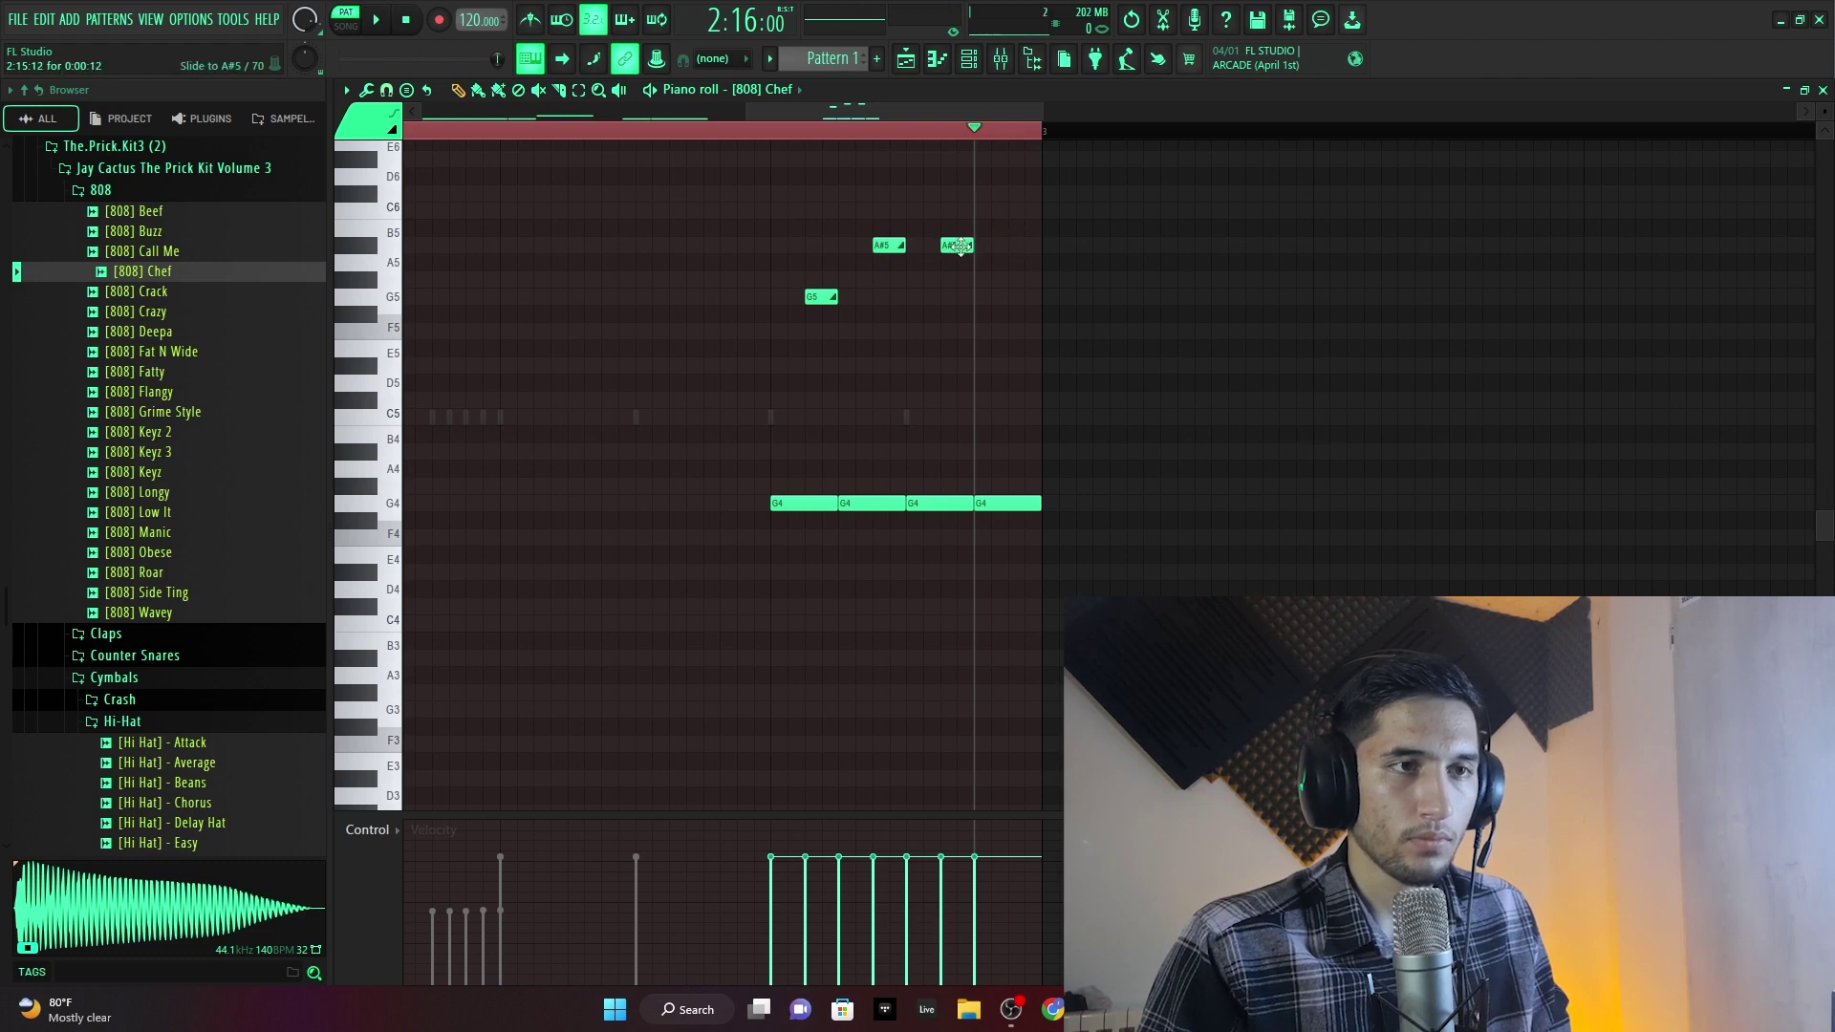
pyautogui.moveTo(960, 246); pyautogui.dragTo(960, 211)
pyautogui.click(1022, 158)
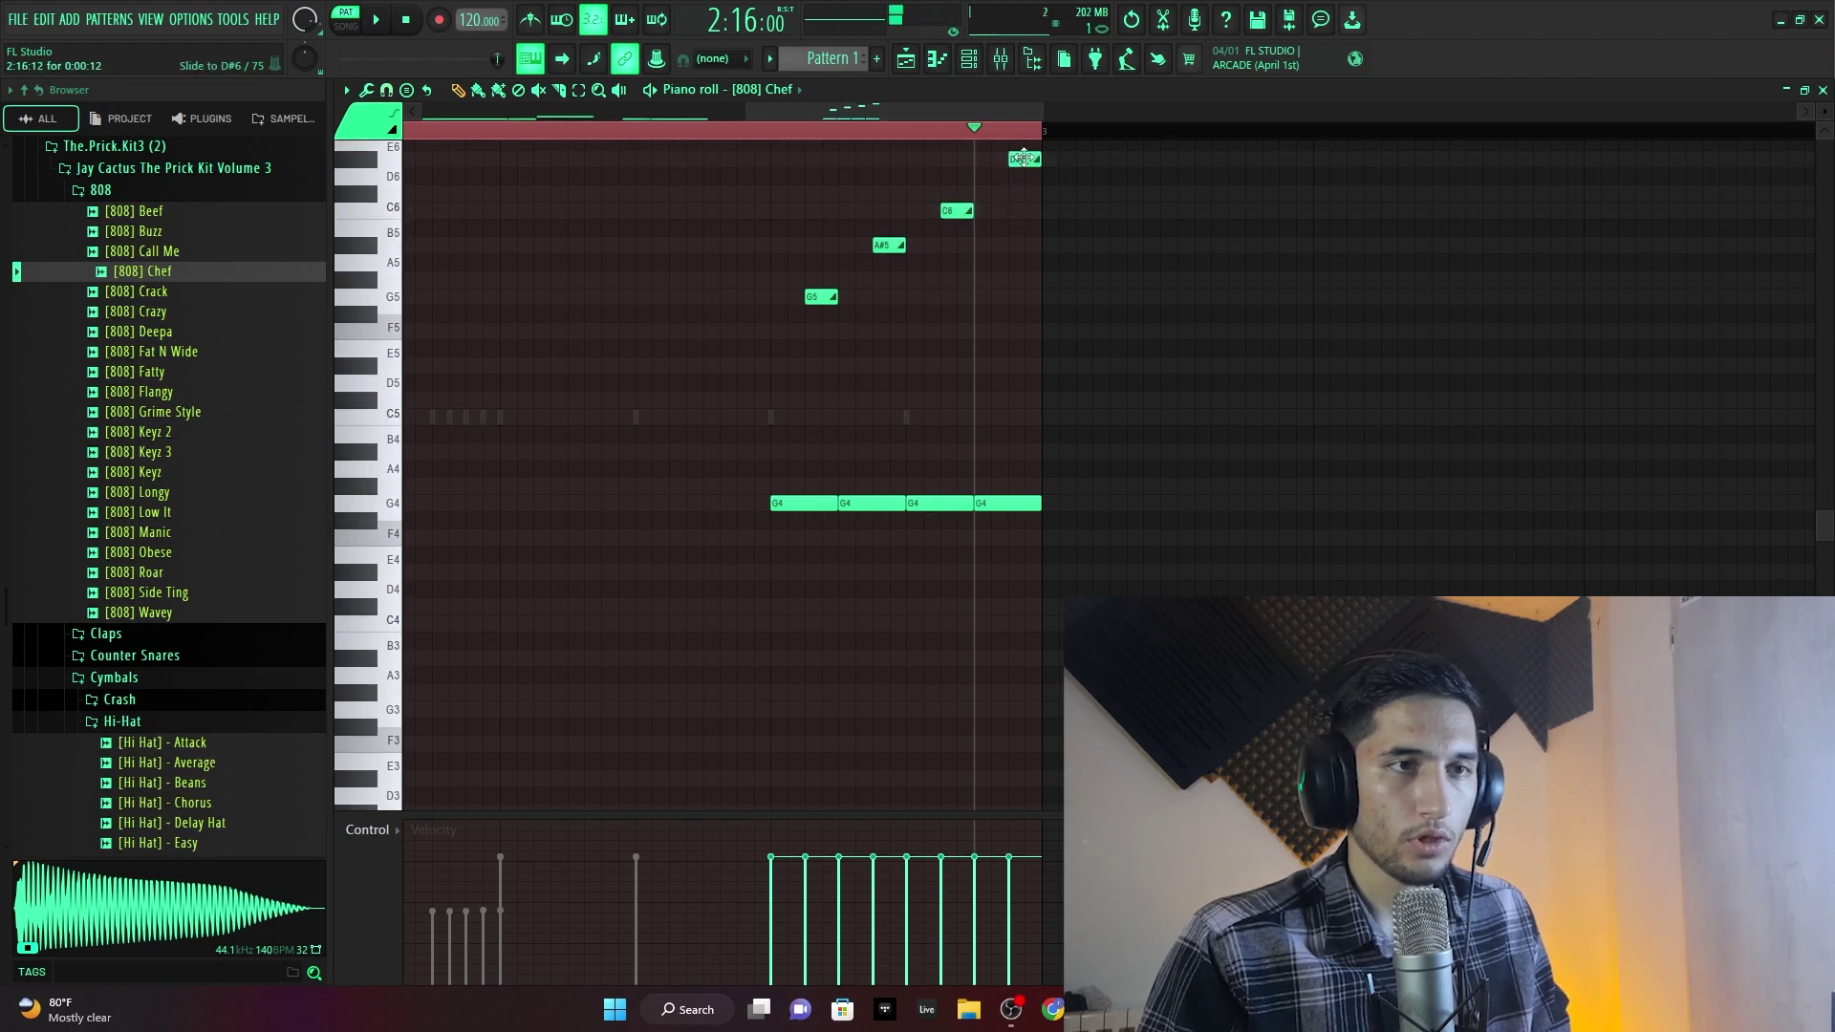
pyautogui.press('space')
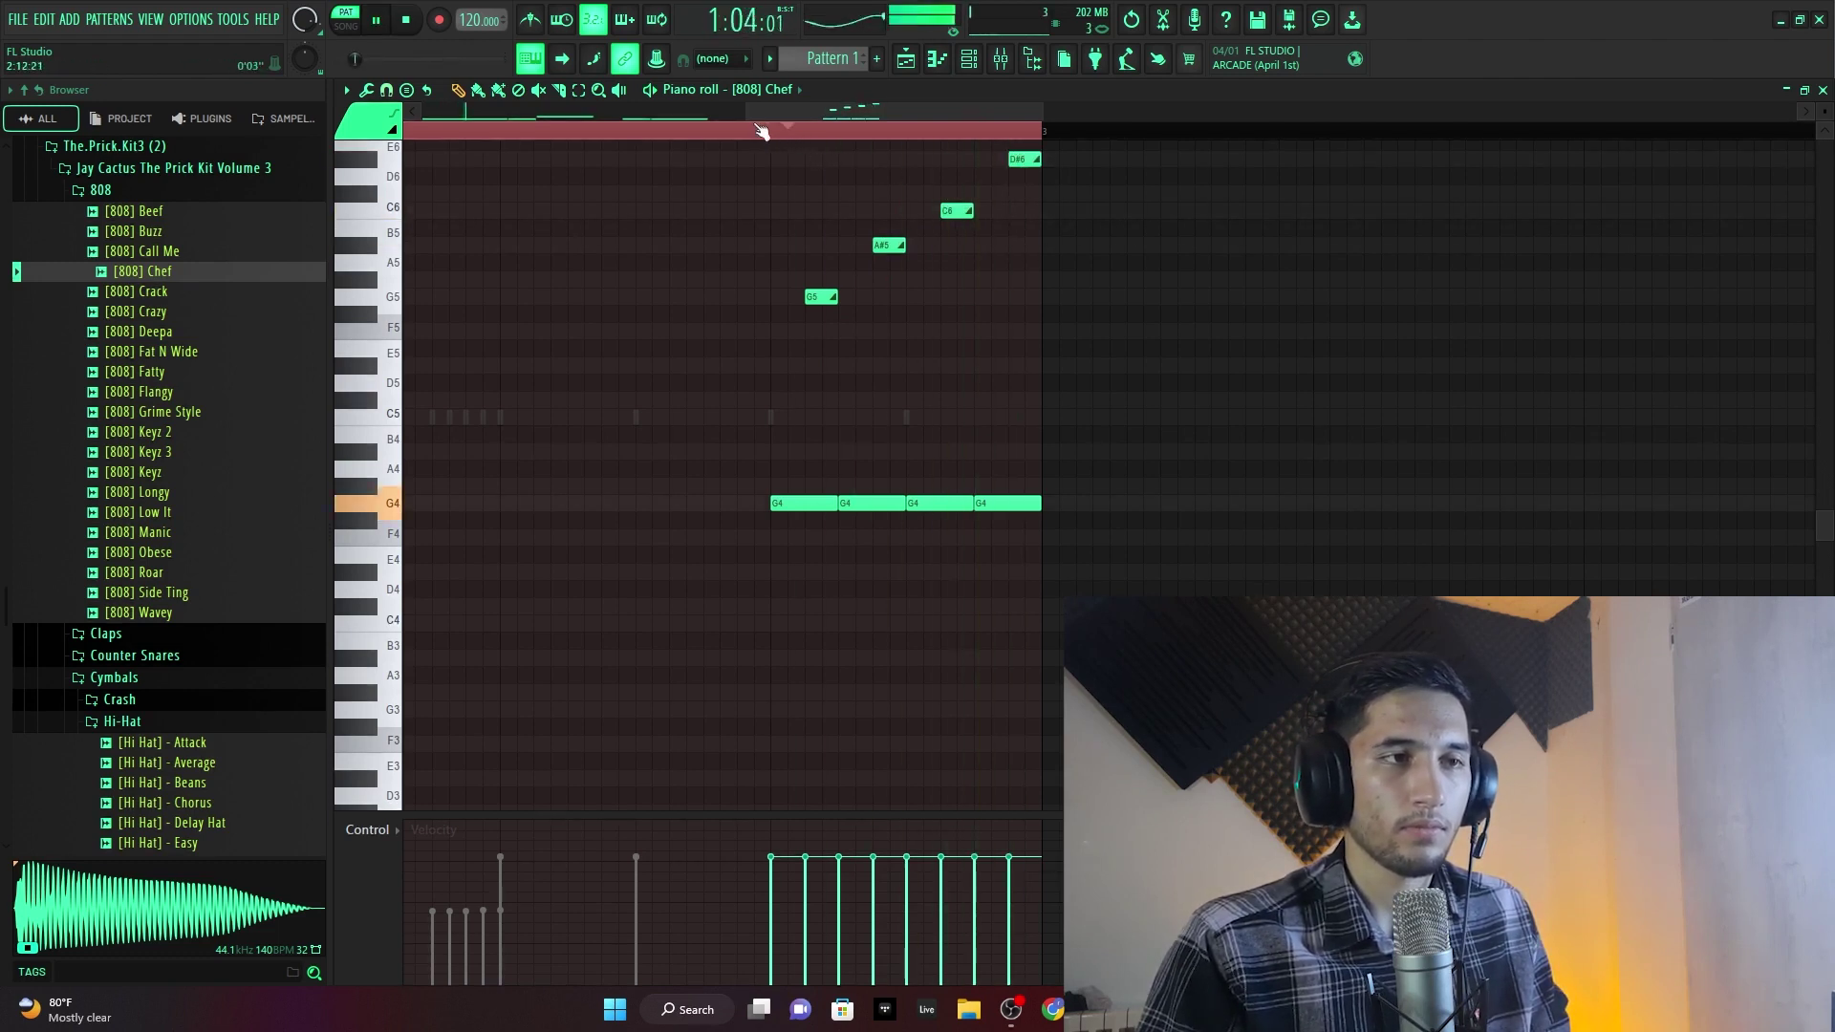
pyautogui.click(562, 132)
pyautogui.moveTo(556, 135); pyautogui.dragTo(410, 136)
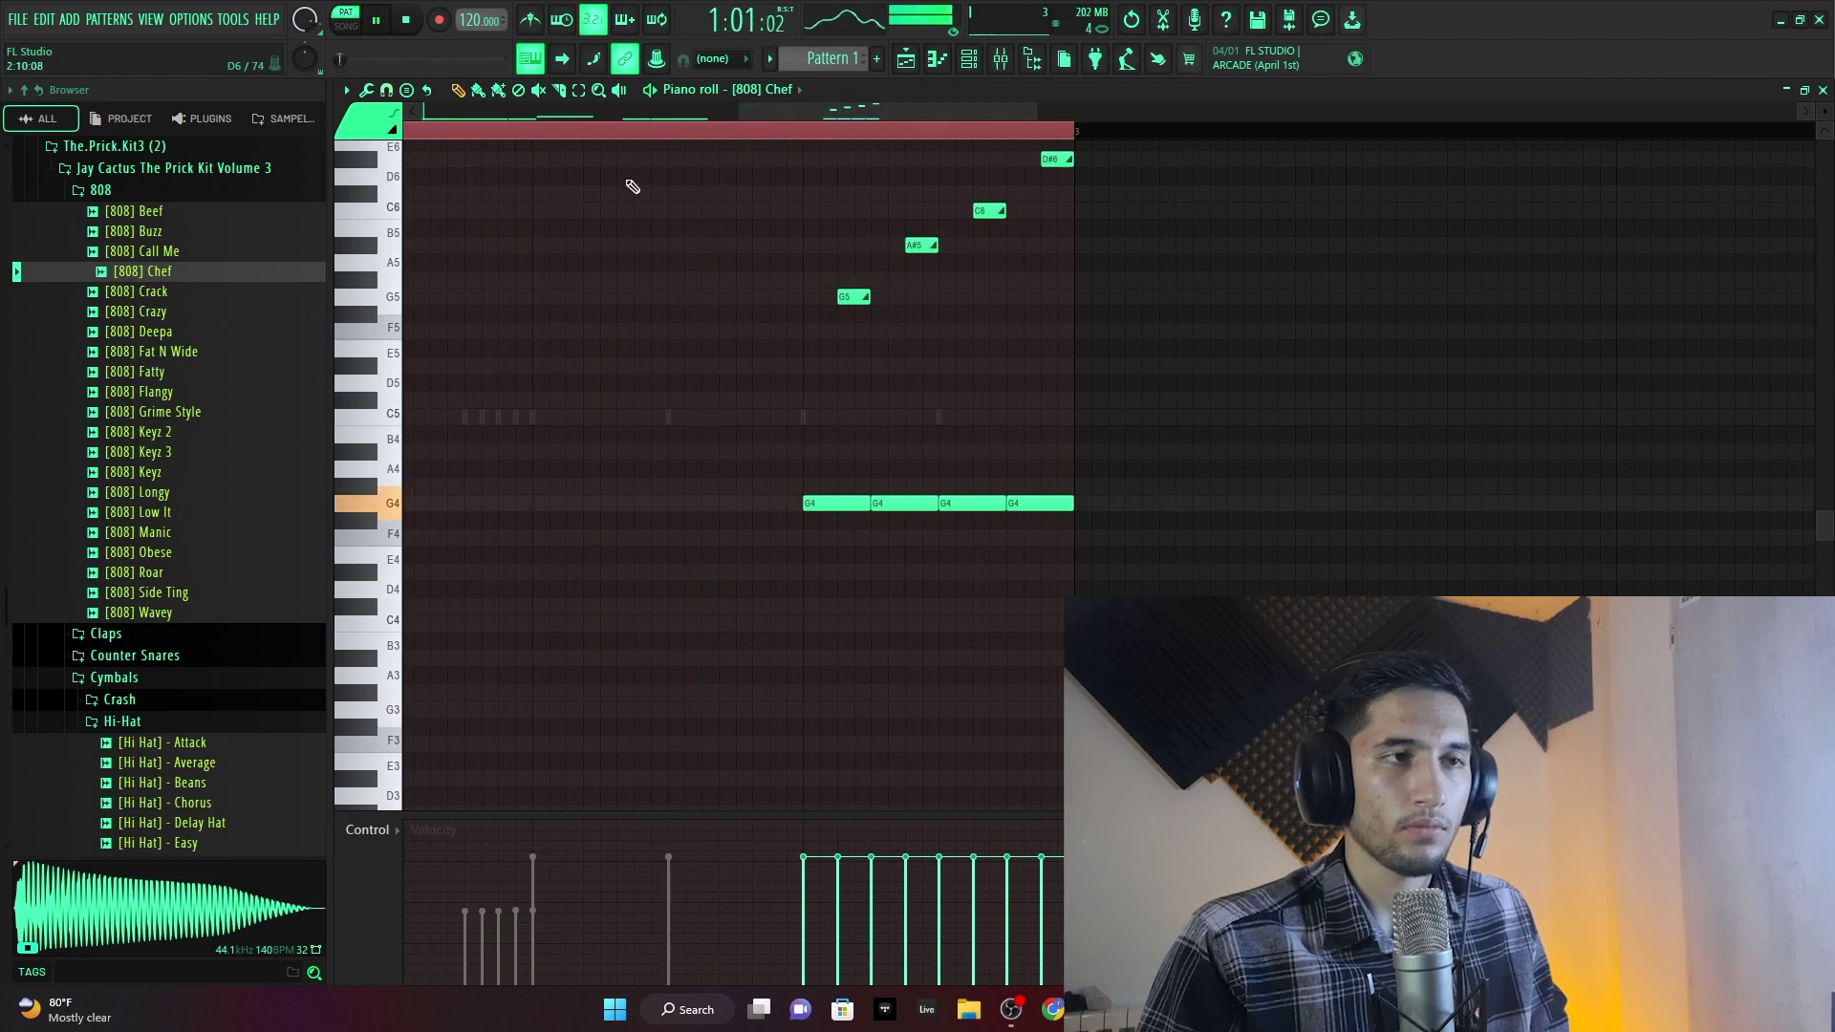
pyautogui.scroll(-3, 732, 122)
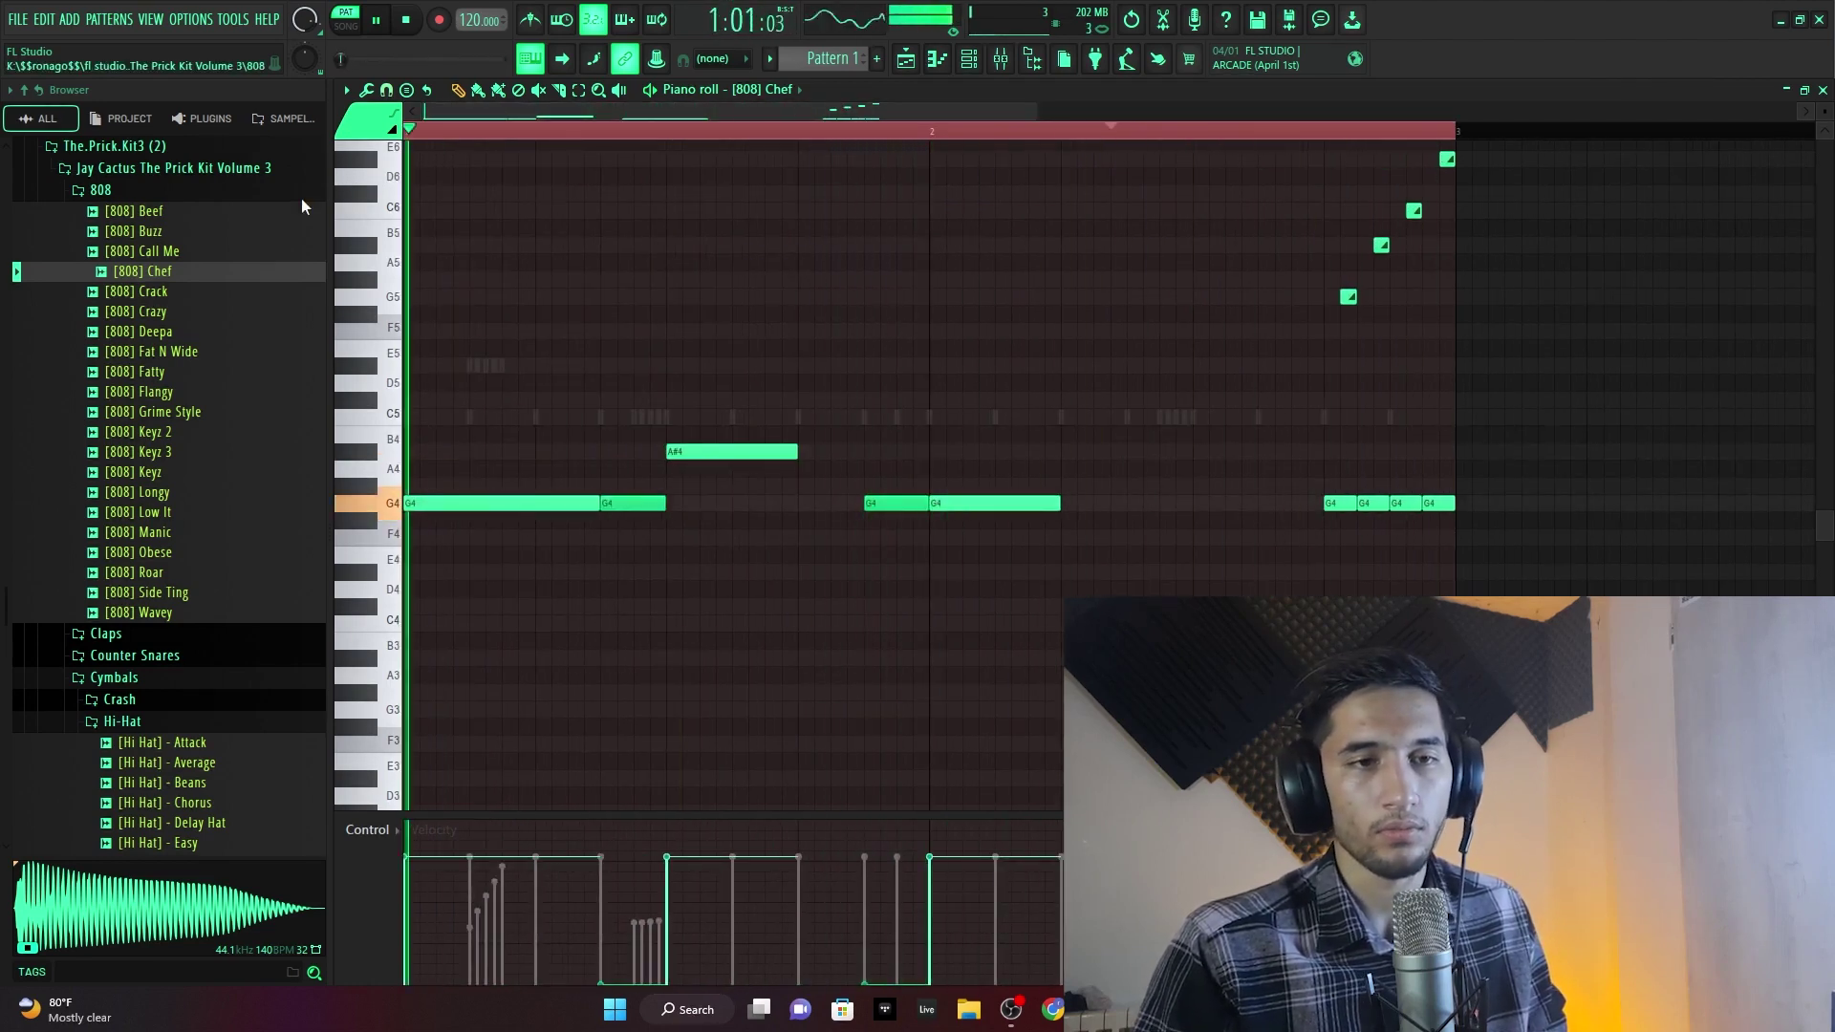
pyautogui.press('space')
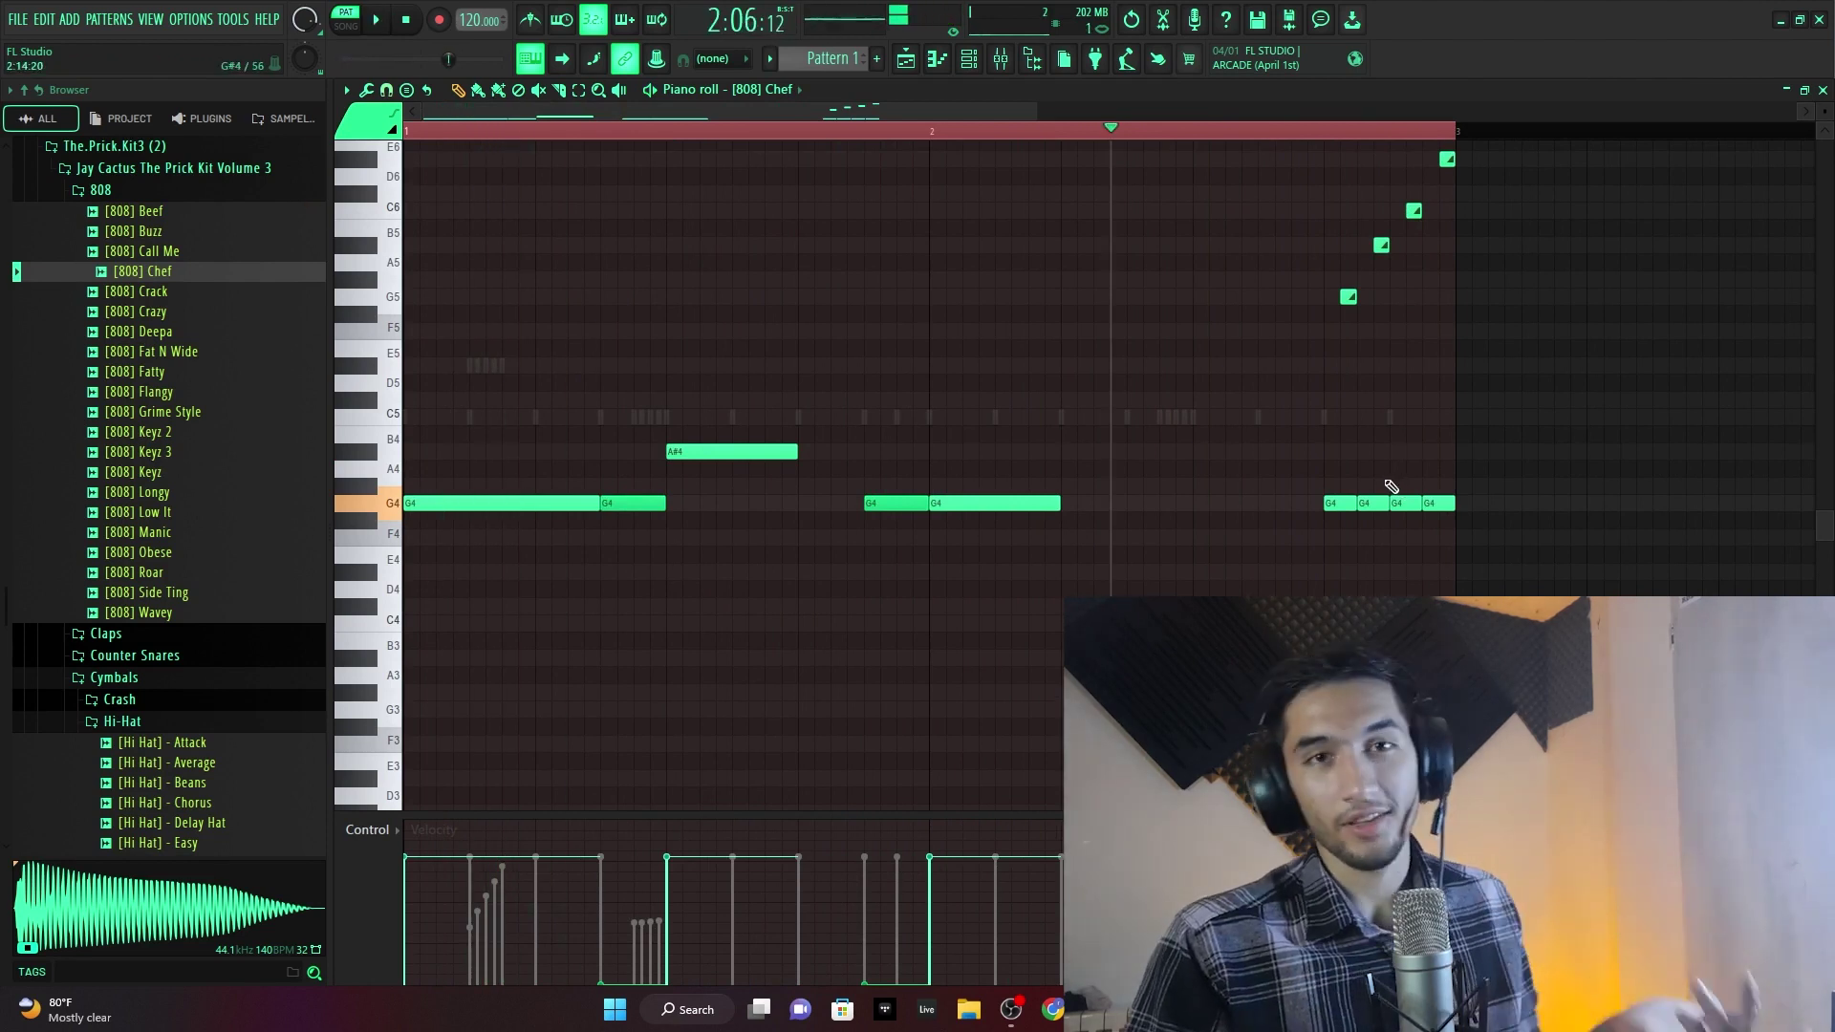
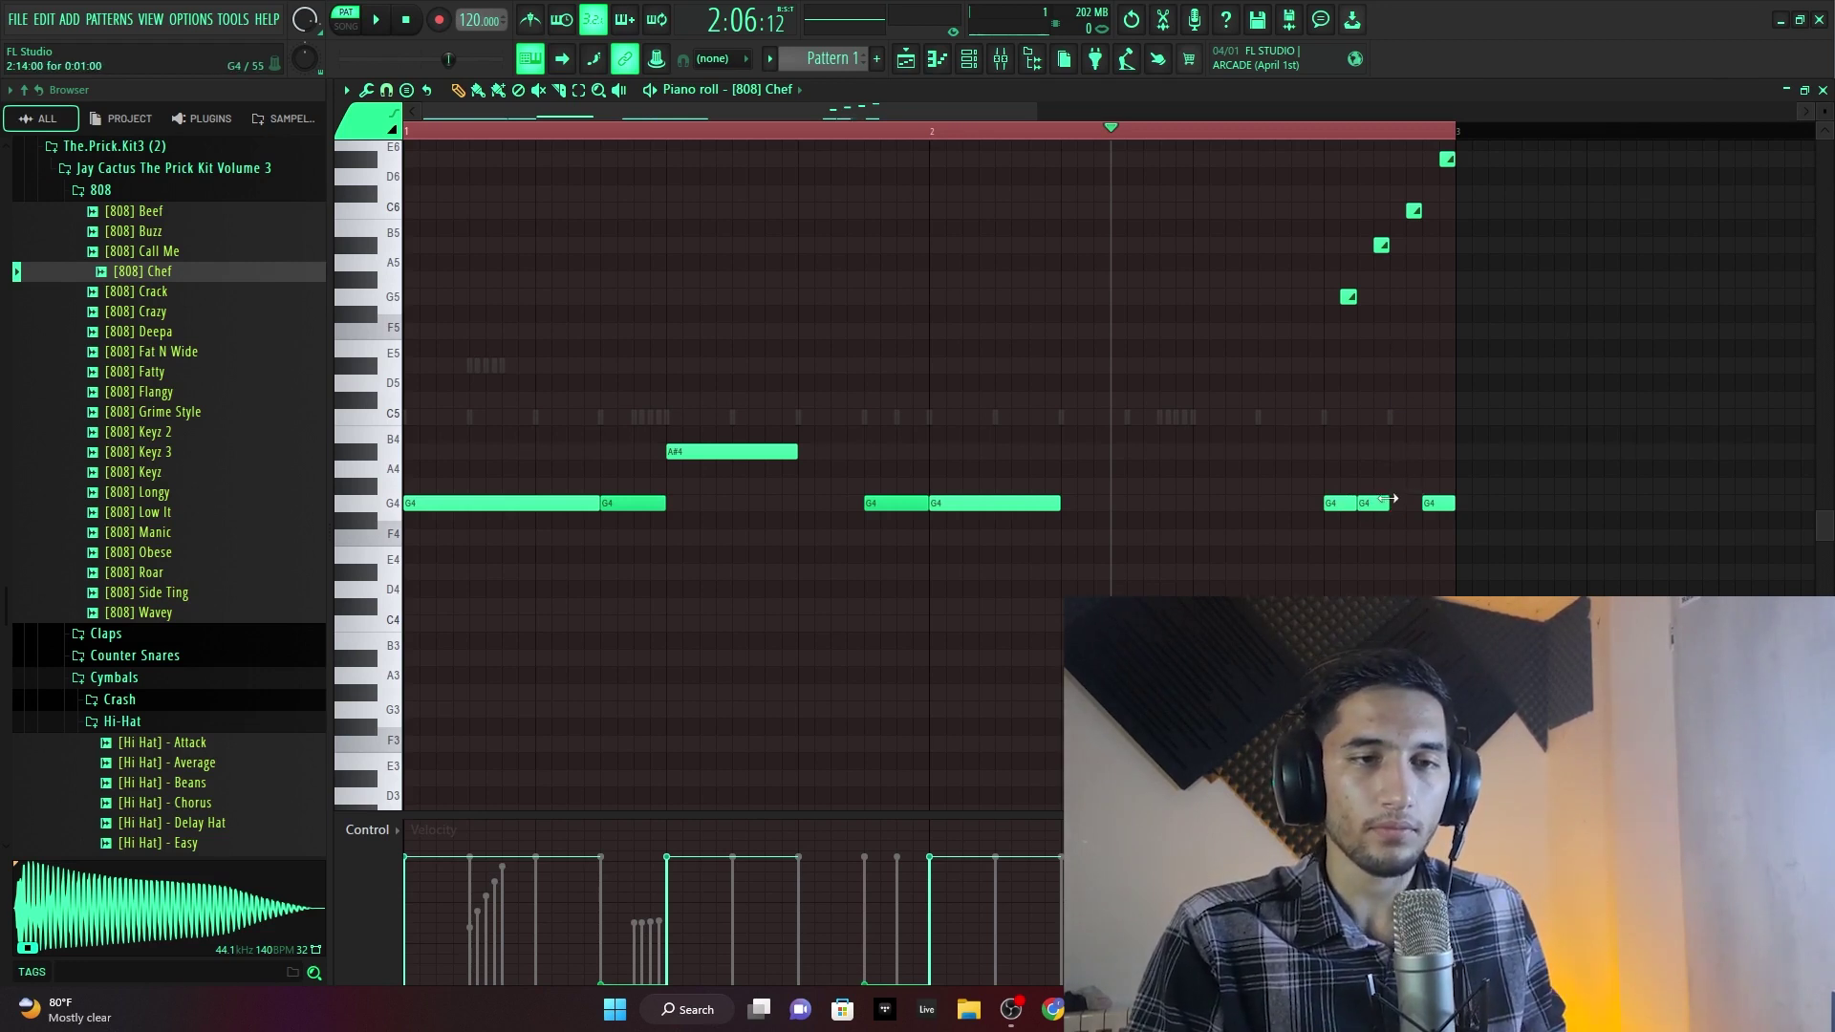
# - Replace the four closing G4 notes with two two-step notes and reduce the slides to G5 at 2:14:00 and the last D#6
pyautogui.moveTo(1356, 504); pyautogui.dragTo(1414, 503)
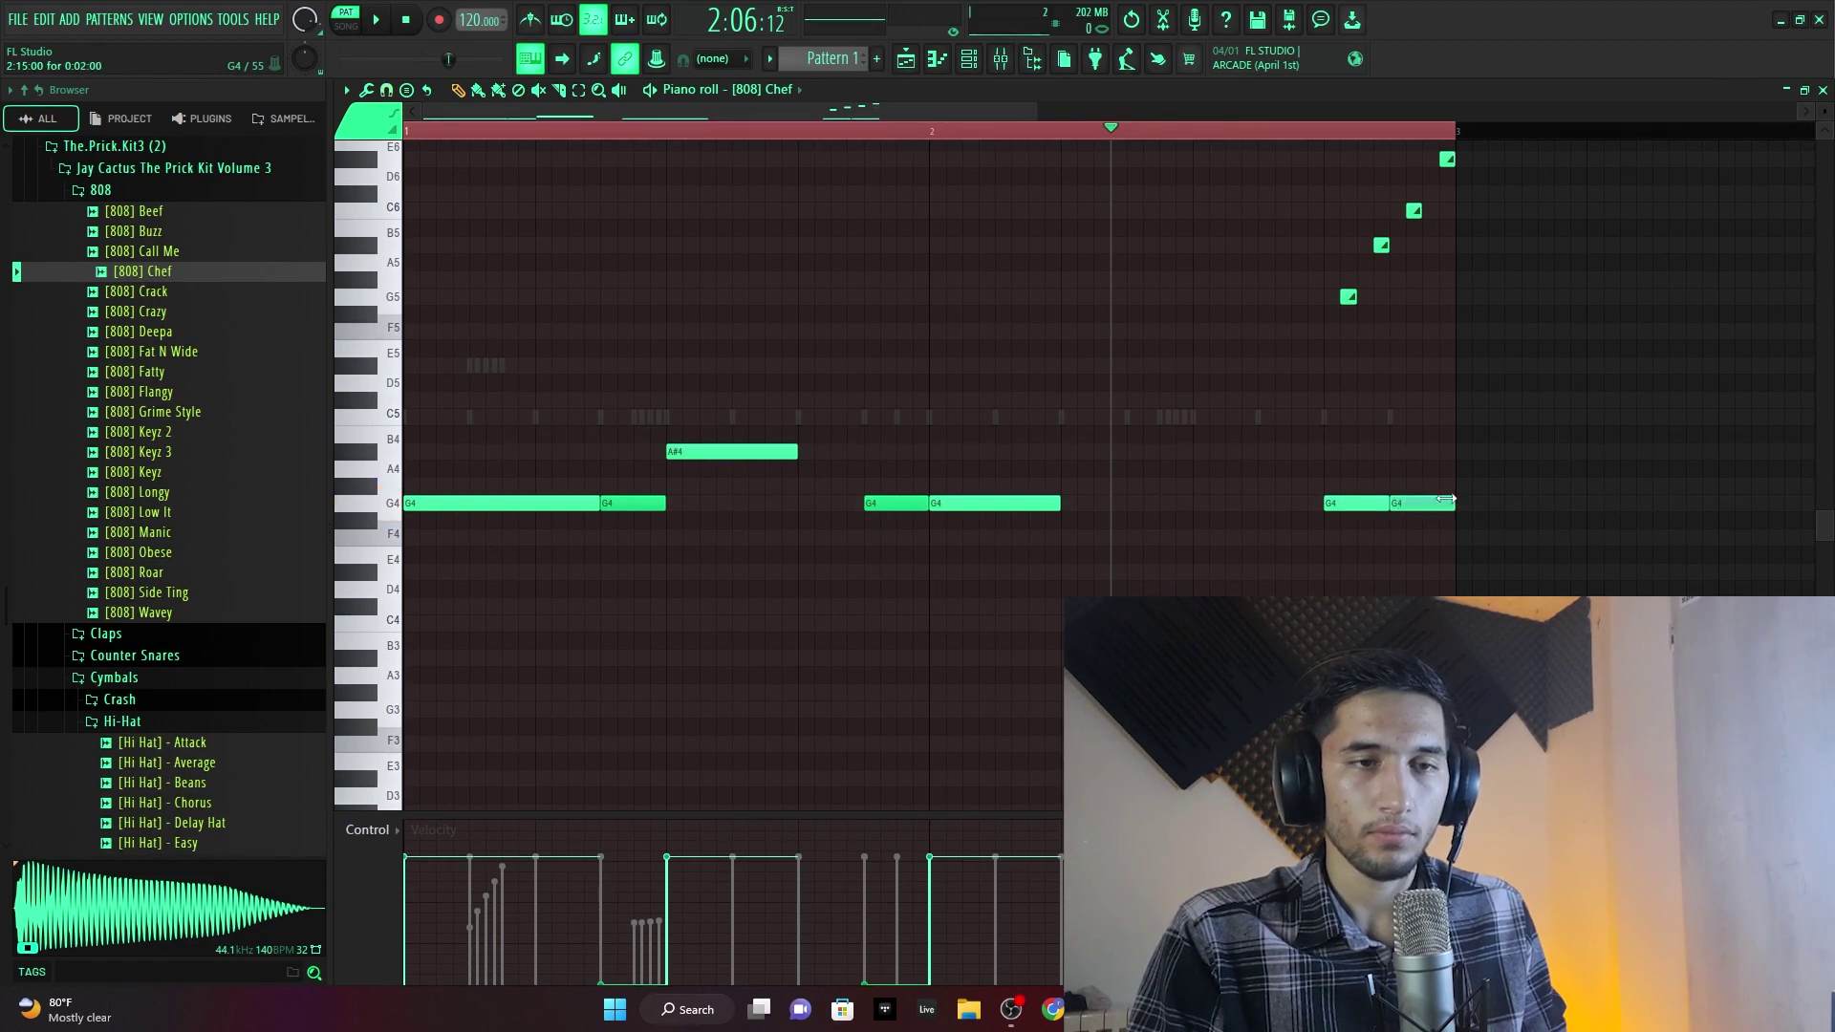
pyautogui.press('space')
pyautogui.rightClick(1382, 246)
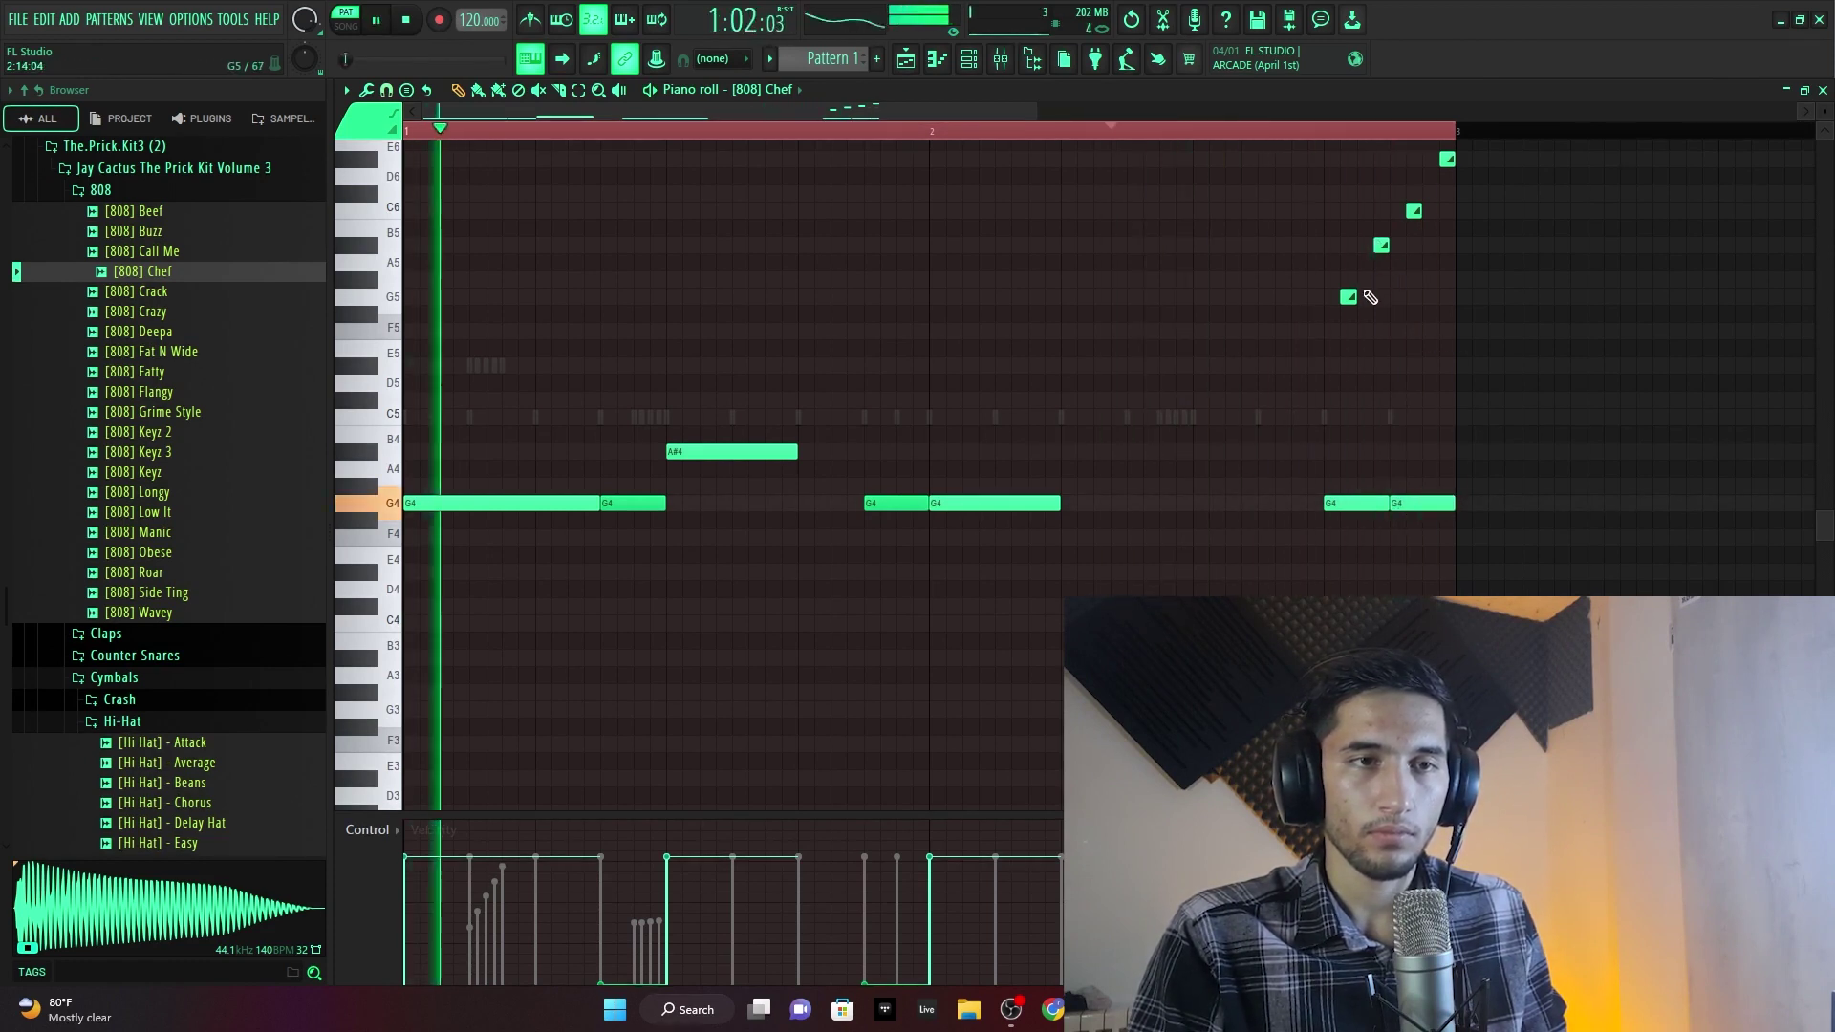
pyautogui.rightClick(1414, 210)
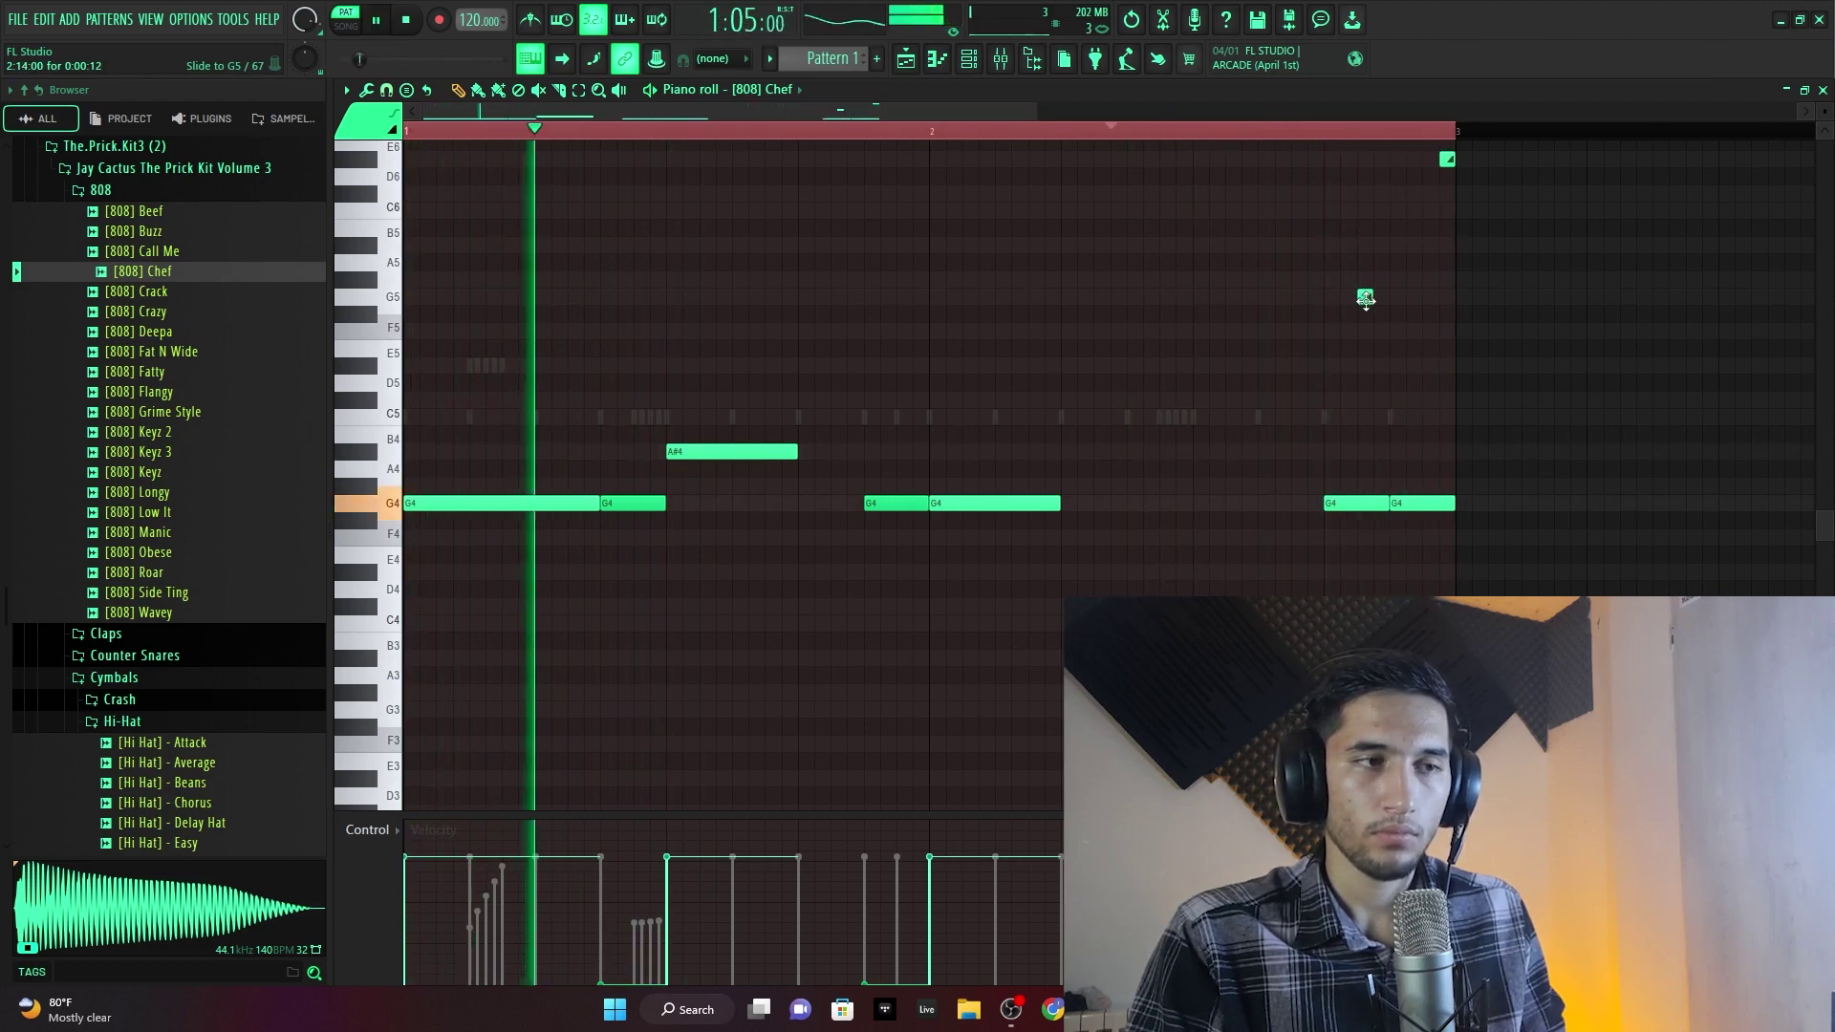
pyautogui.press('space')
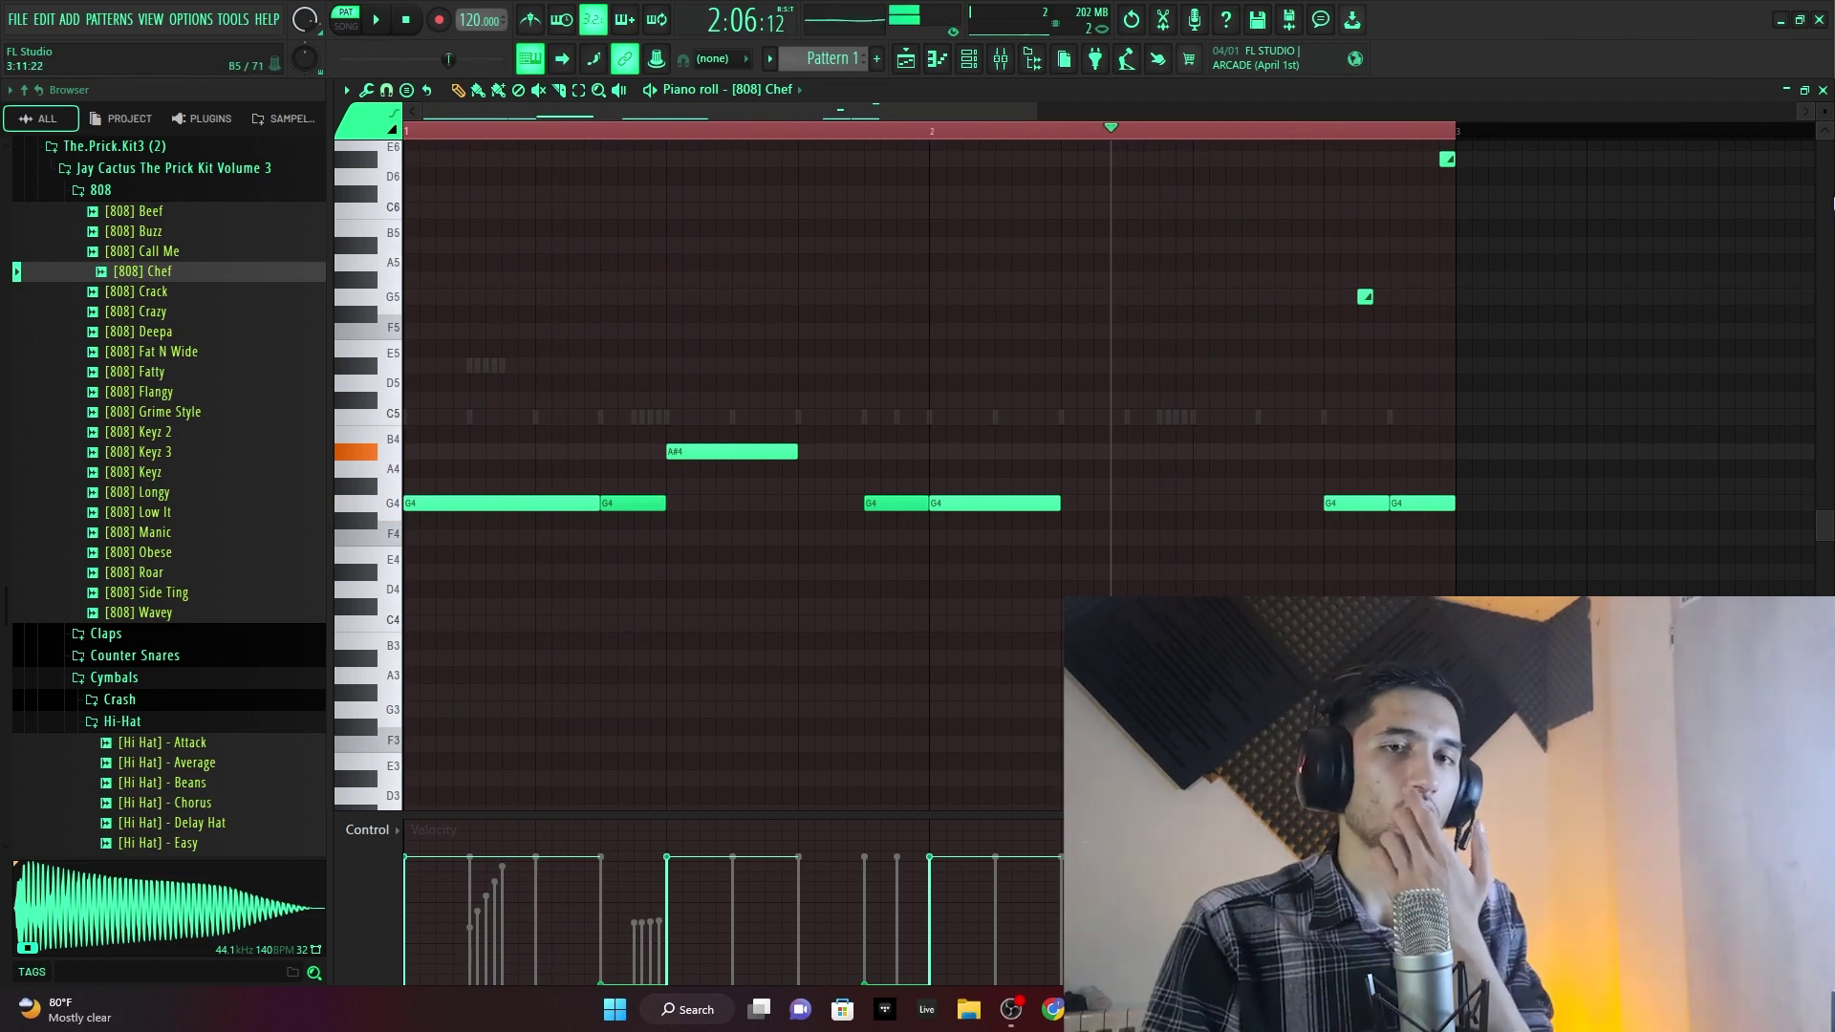
# - Close the piano roll and route the kick channel to mixer track 5 and the Chef 808 to mixer track 6
pyautogui.click(1821, 92)
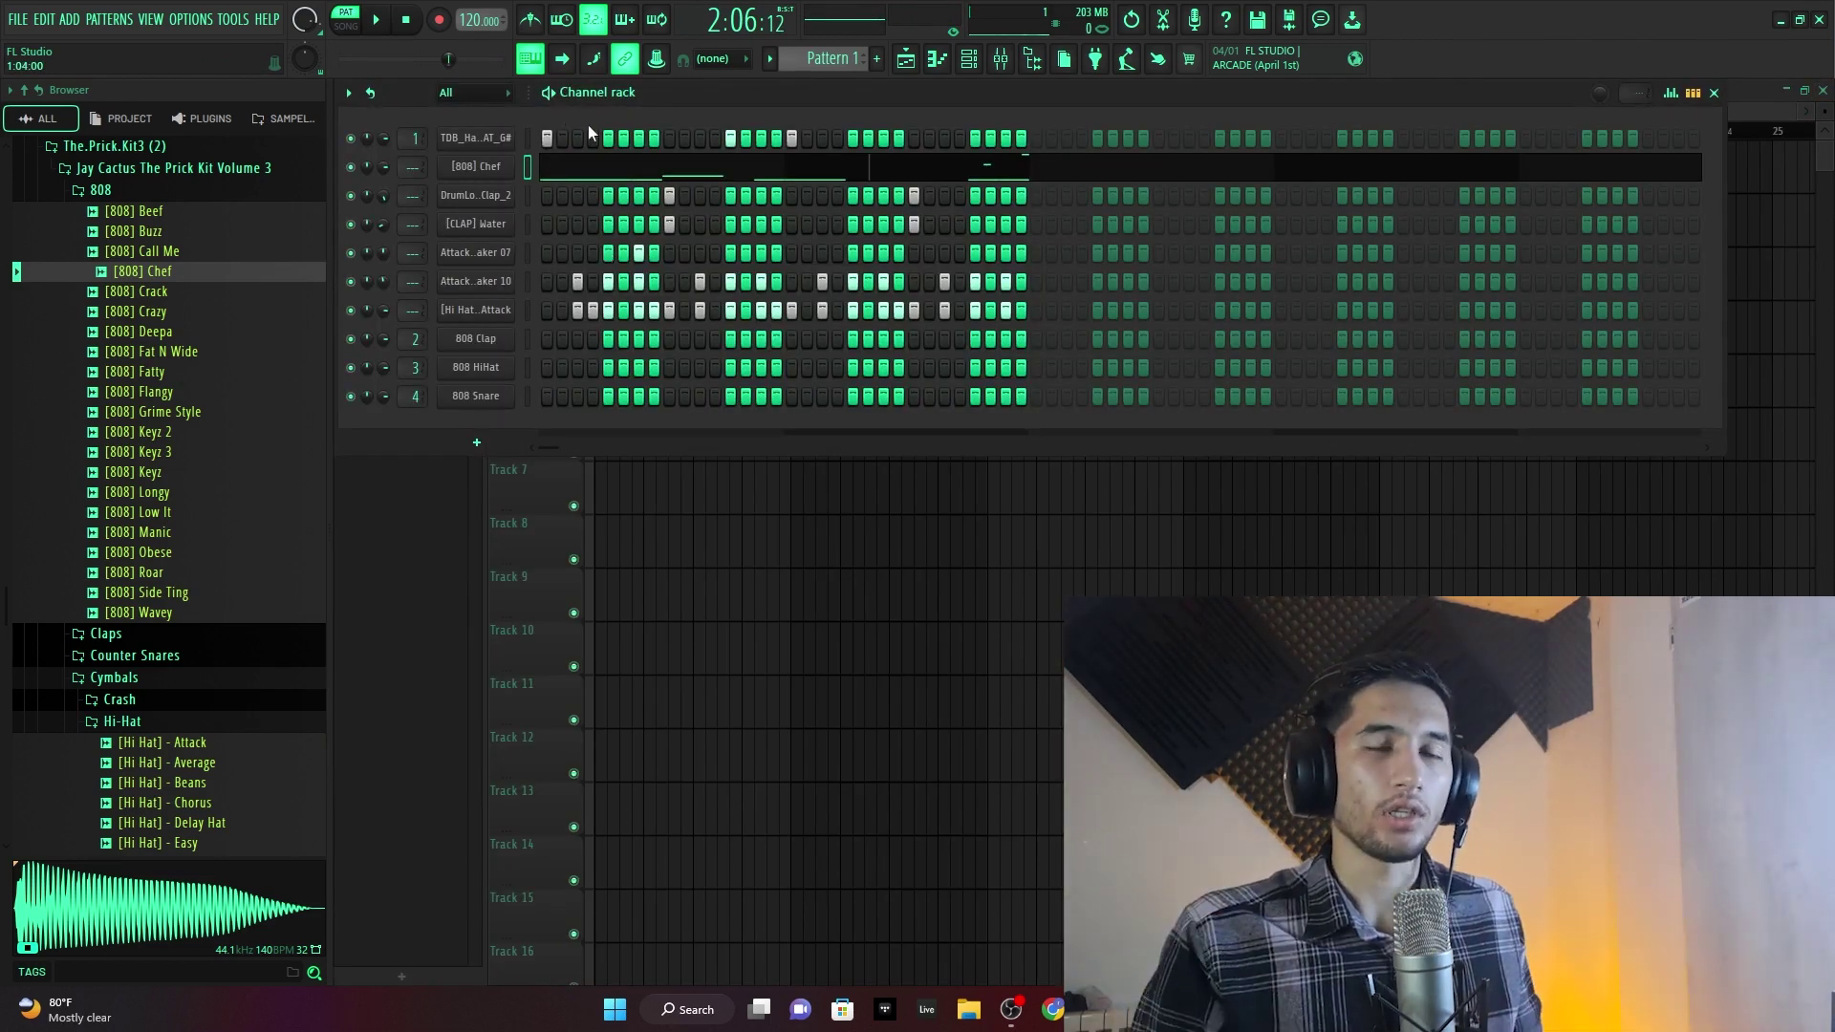
pyautogui.click(492, 167)
pyautogui.click(494, 168)
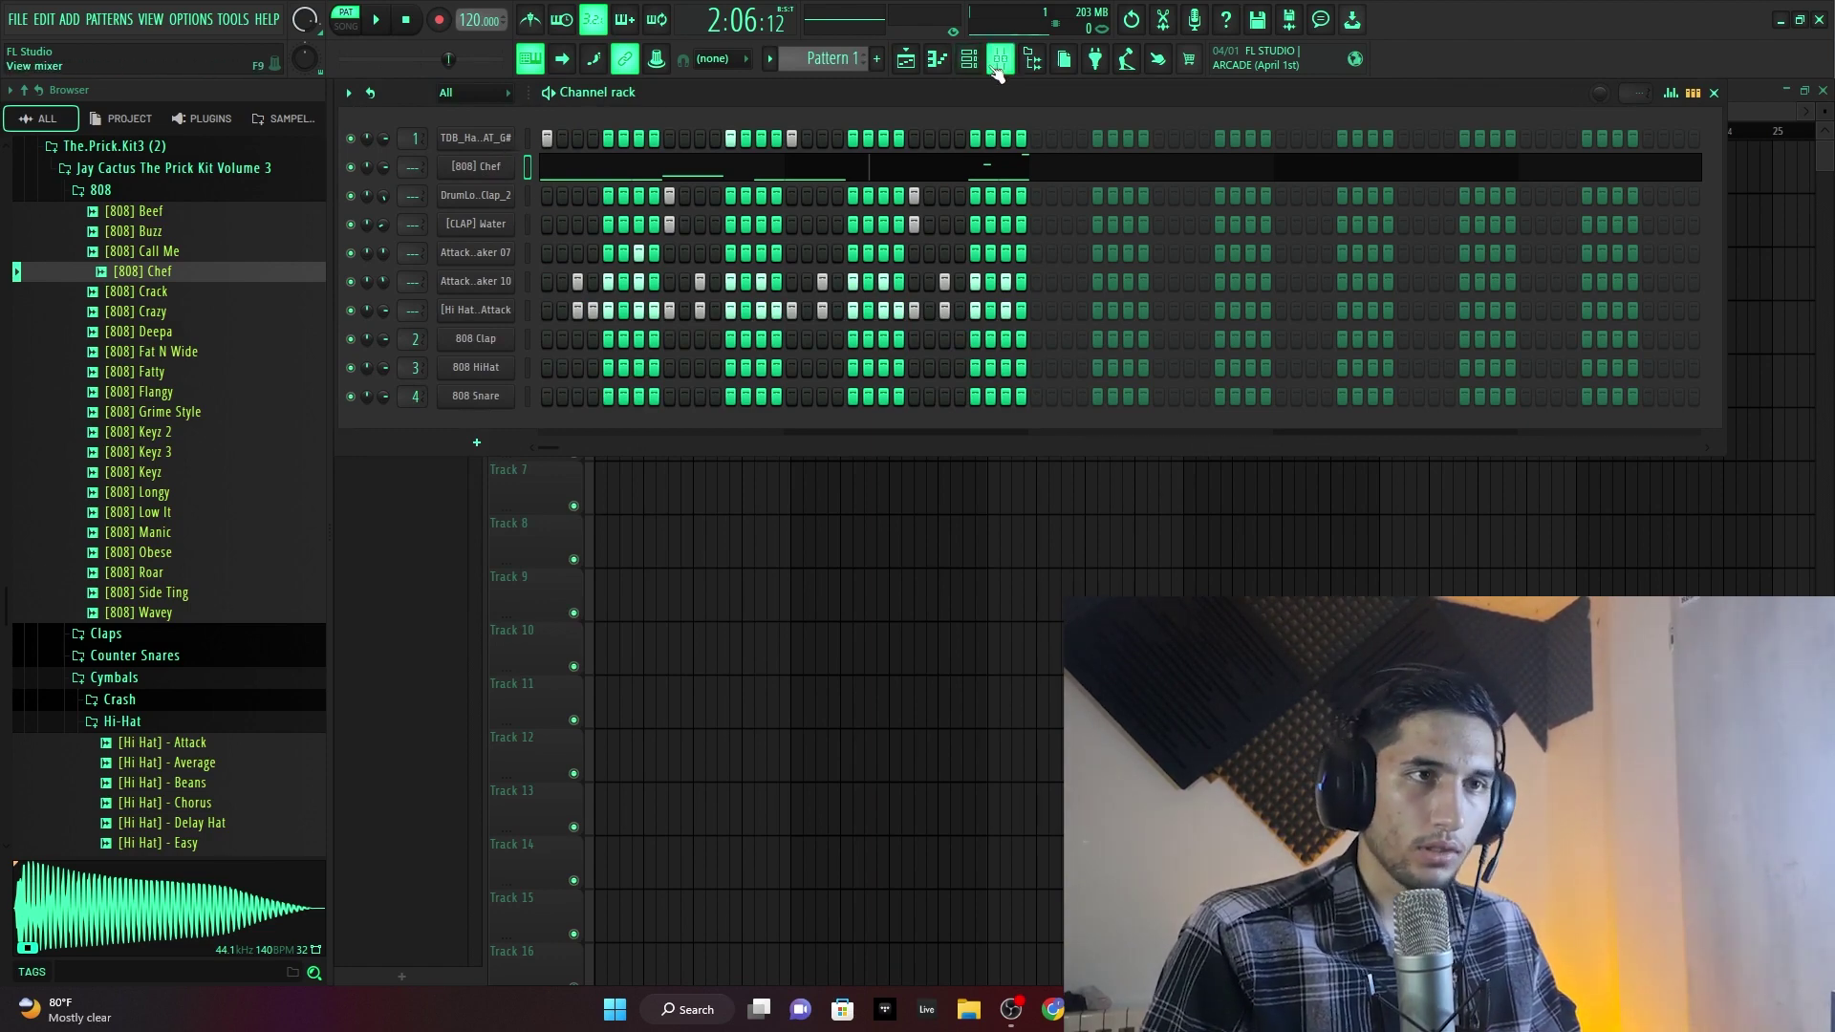
pyautogui.click(485, 143)
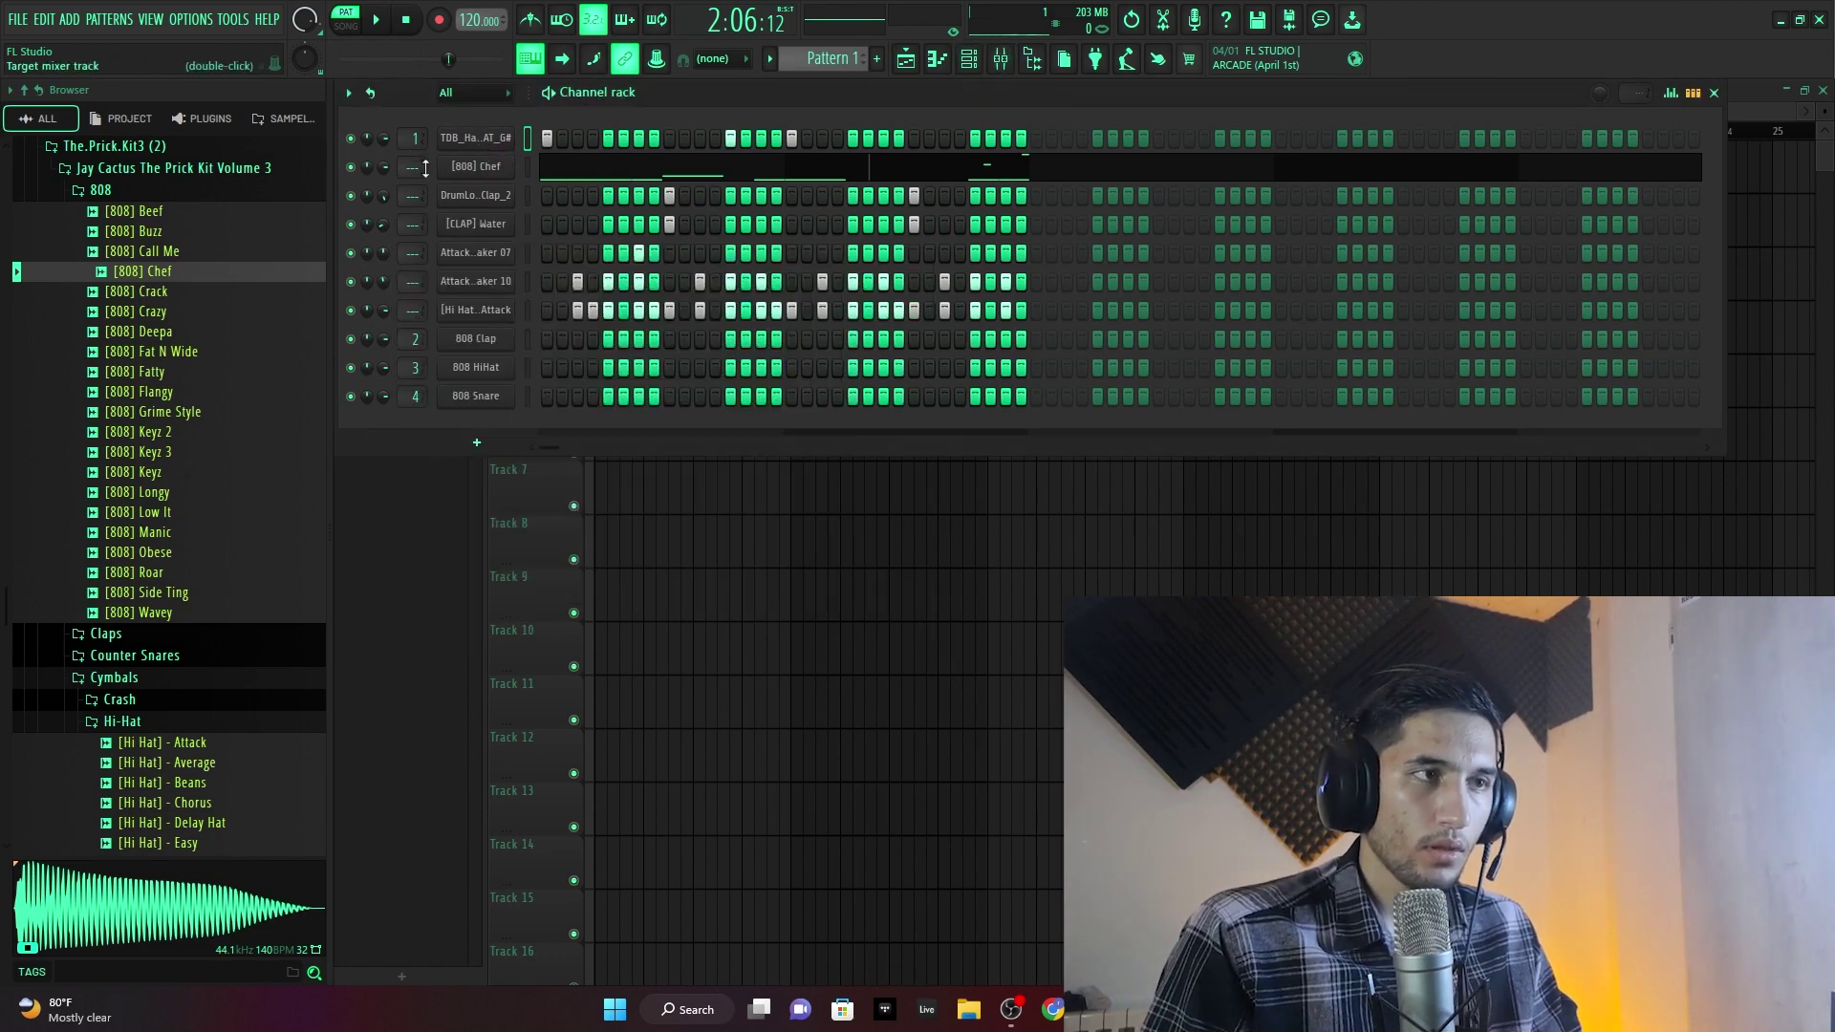
pyautogui.moveTo(415, 167); pyautogui.dragTo(415, 158)
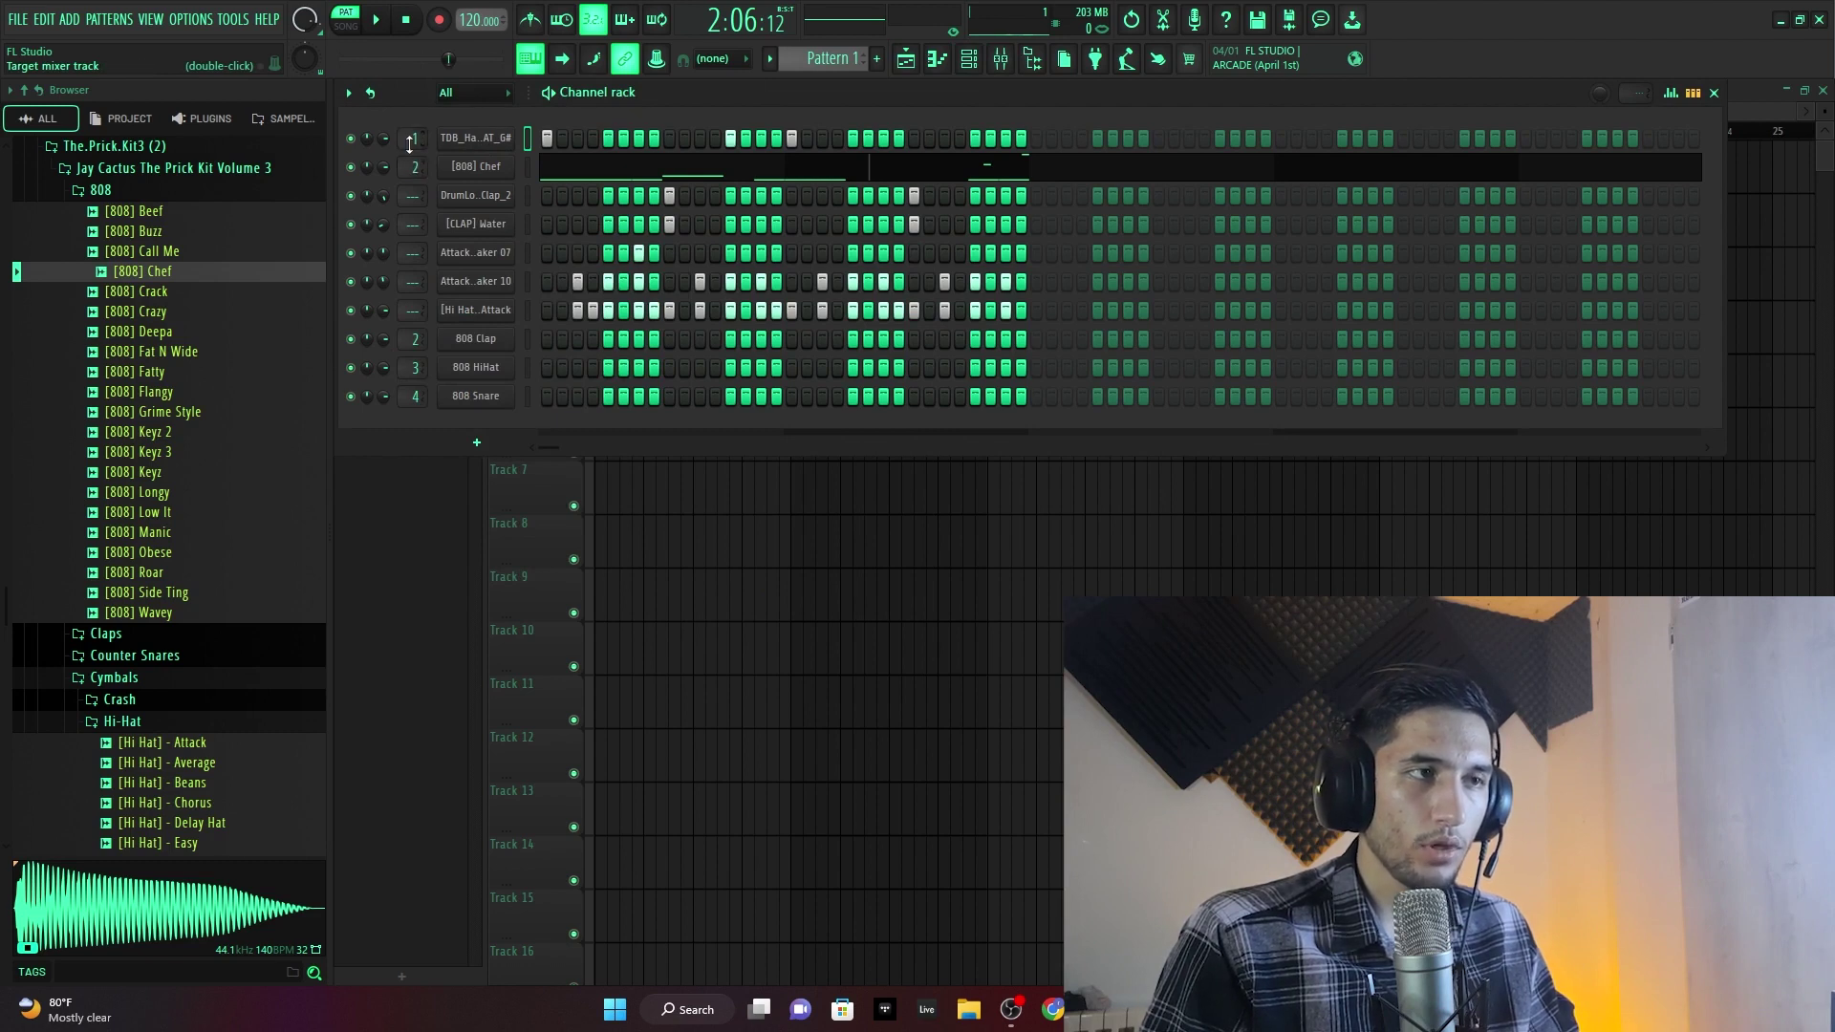
pyautogui.moveTo(409, 142); pyautogui.dragTo(413, 159)
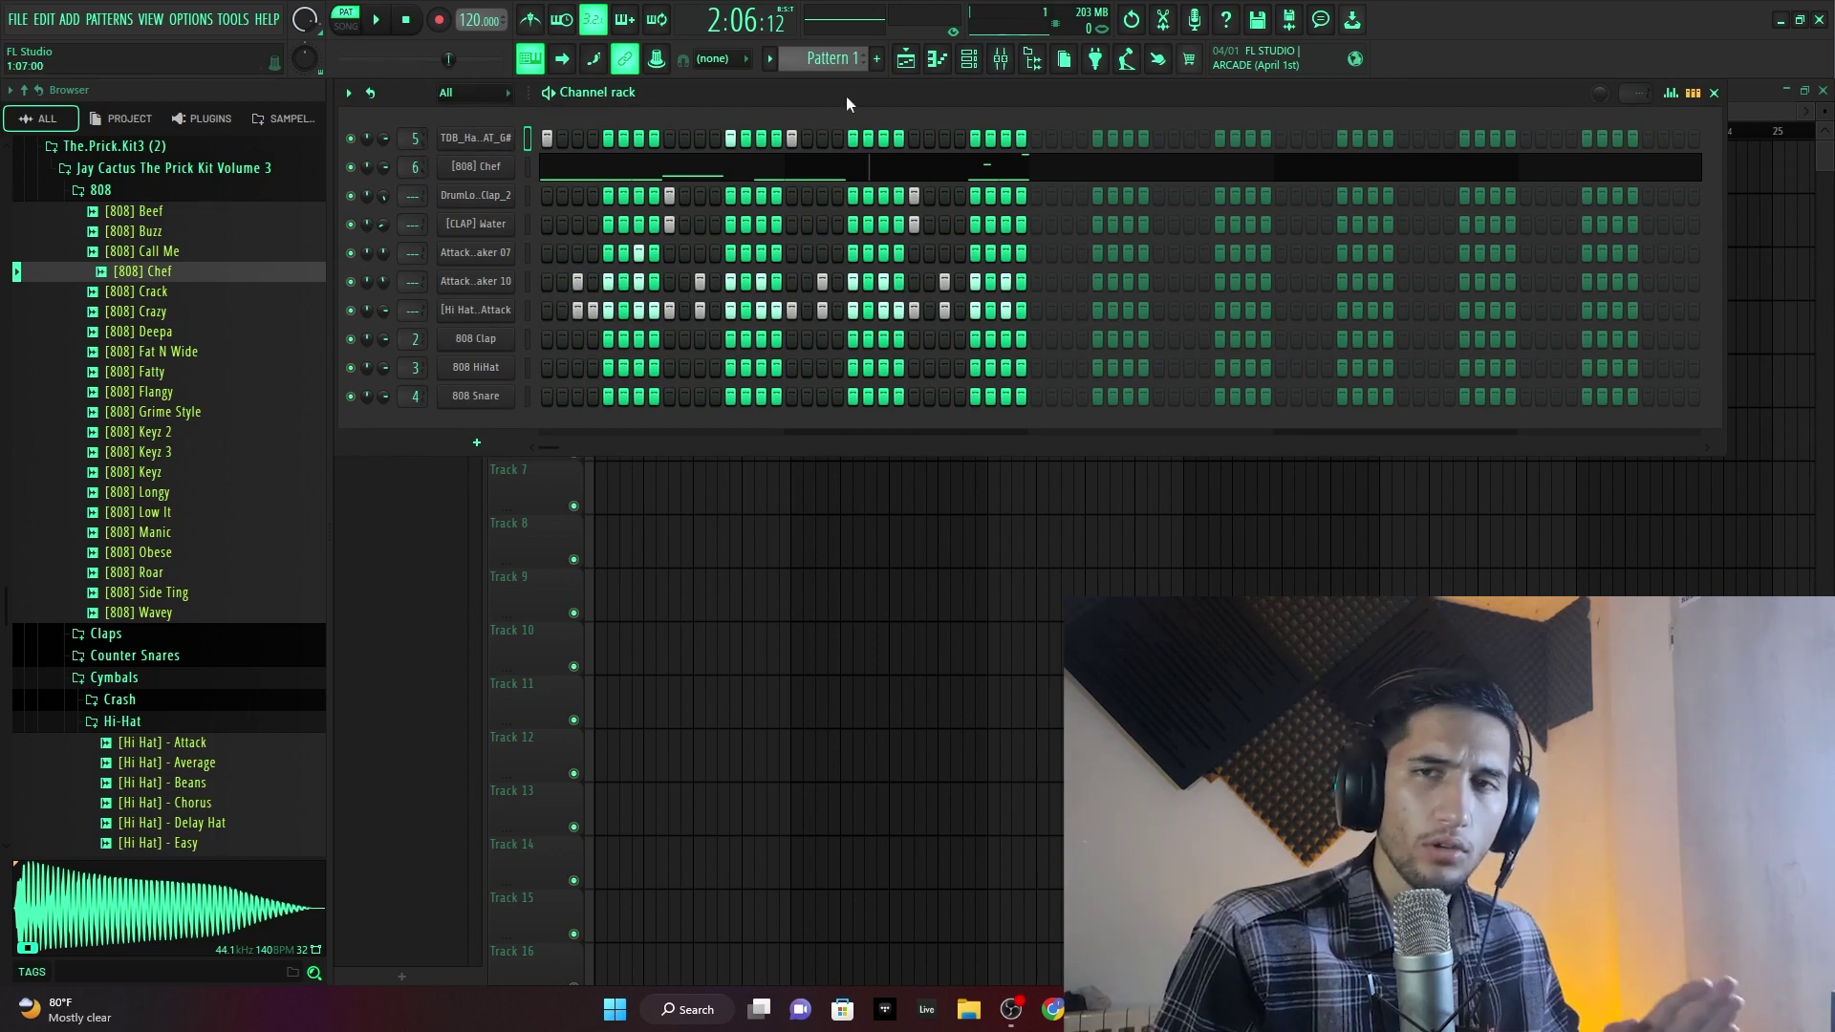
# - Open the mixer to check the kick's signal on Insert 5 and view Insert 6, and close it again
pyautogui.click(1000, 59)
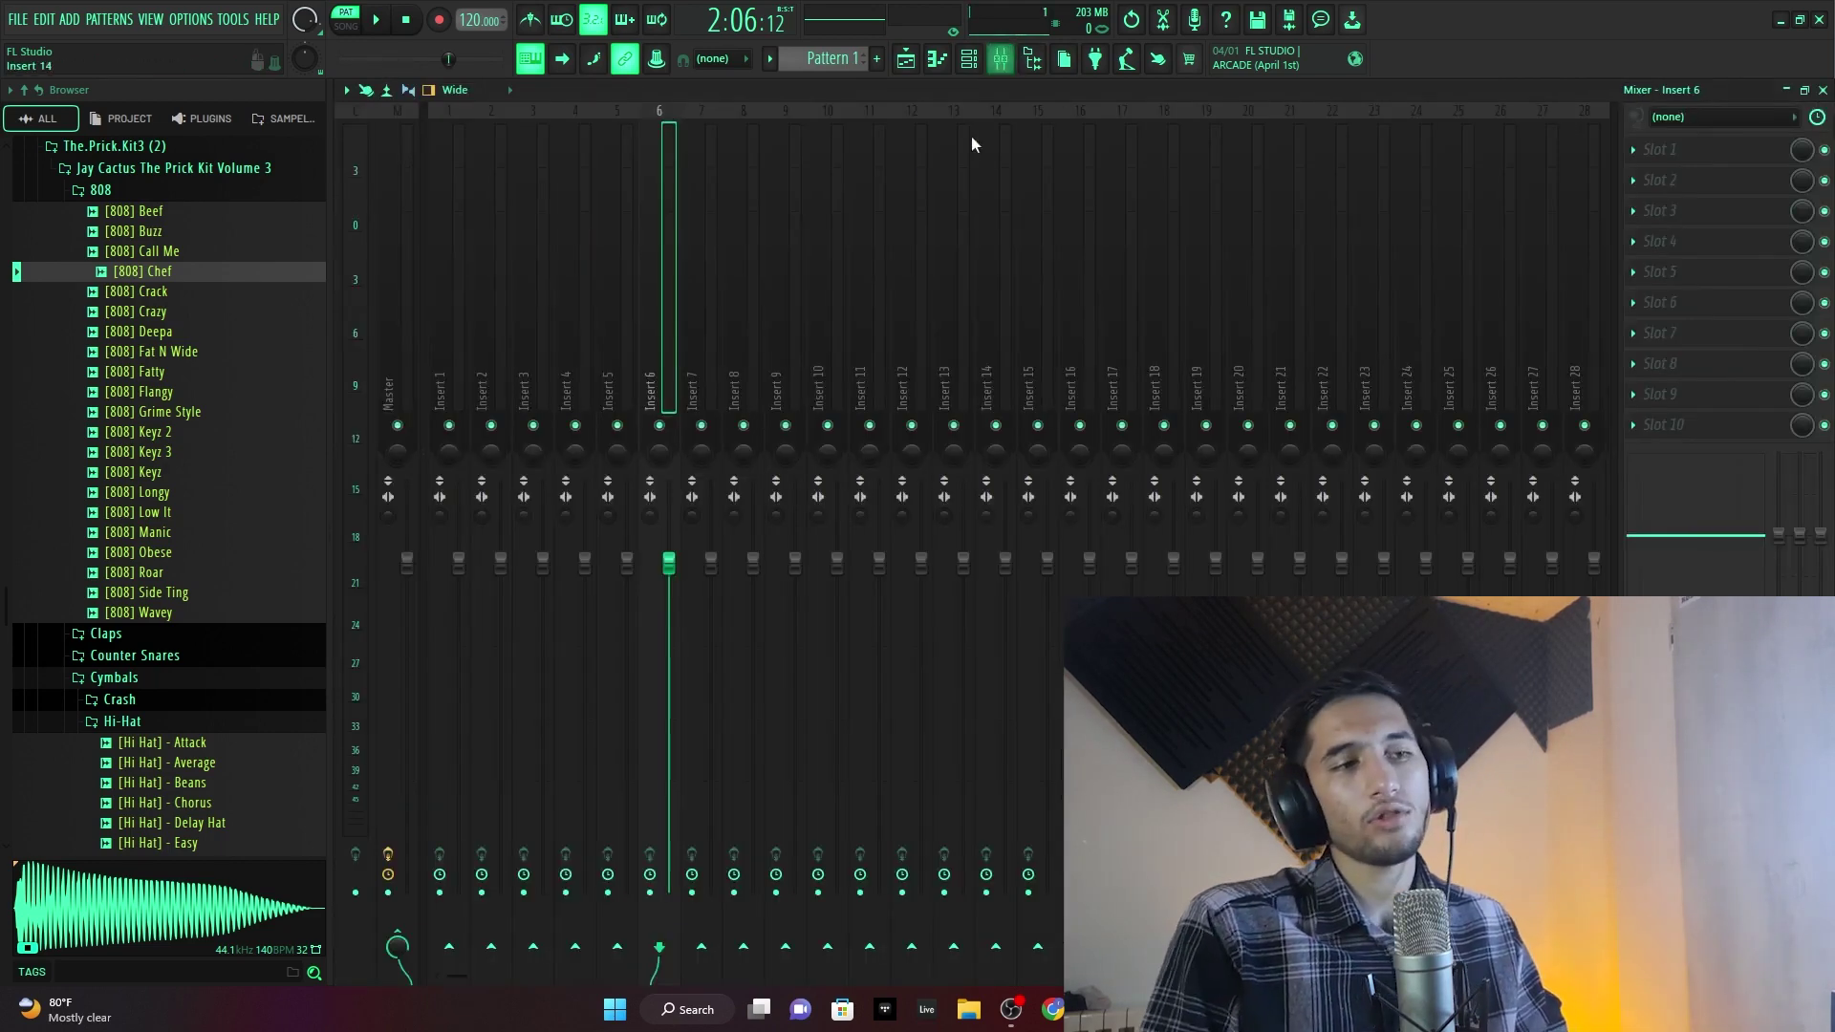
pyautogui.click(600, 342)
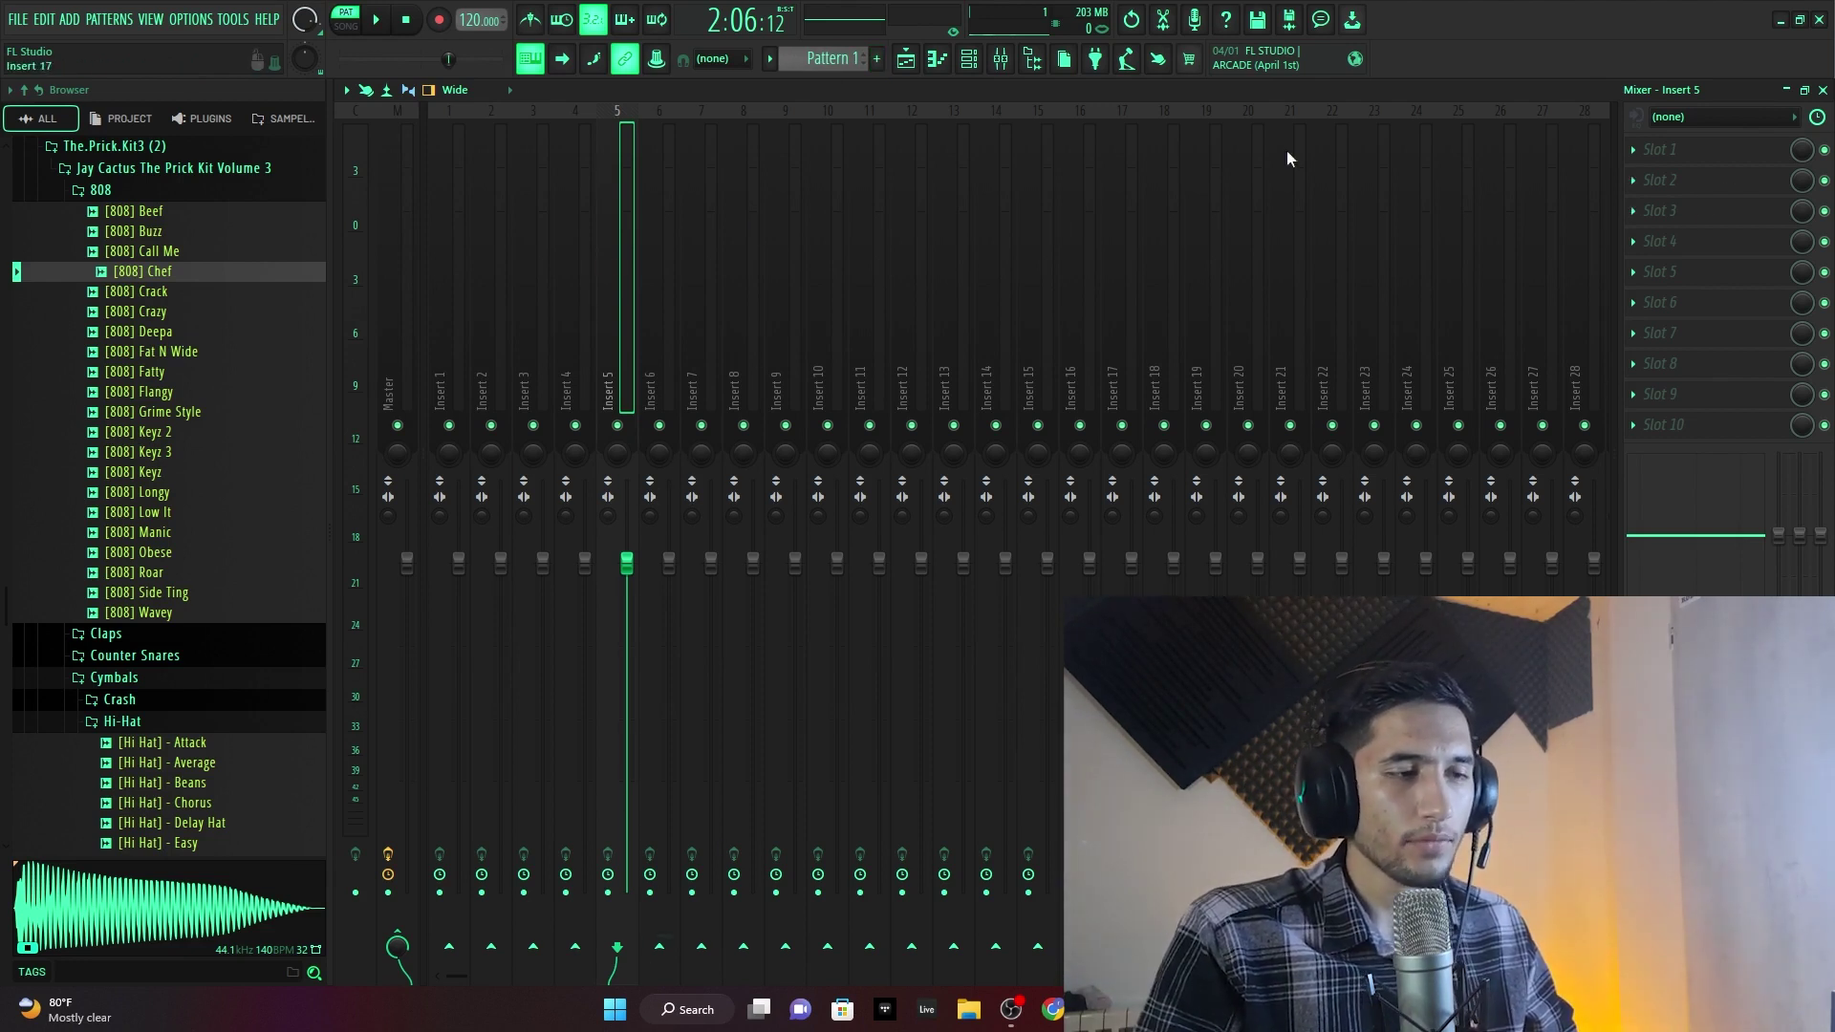
pyautogui.press('z')
pyautogui.press('z')
pyautogui.press('z')
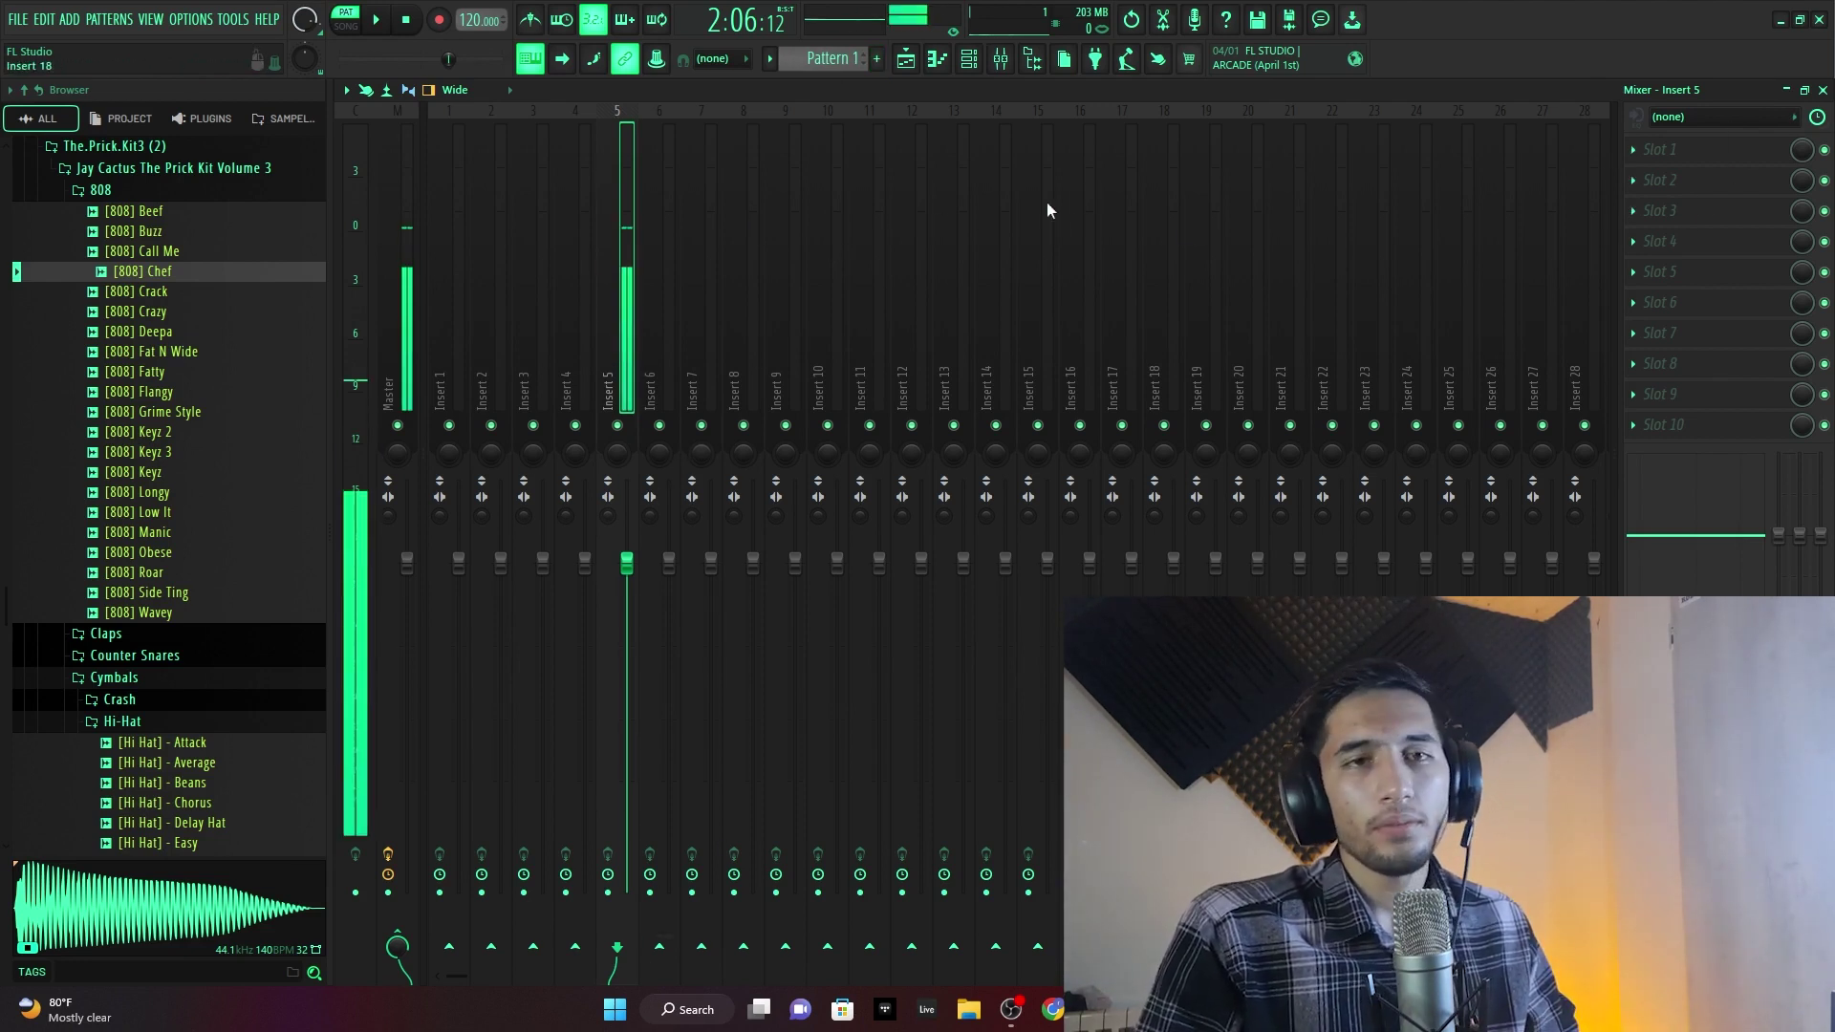
pyautogui.click(663, 237)
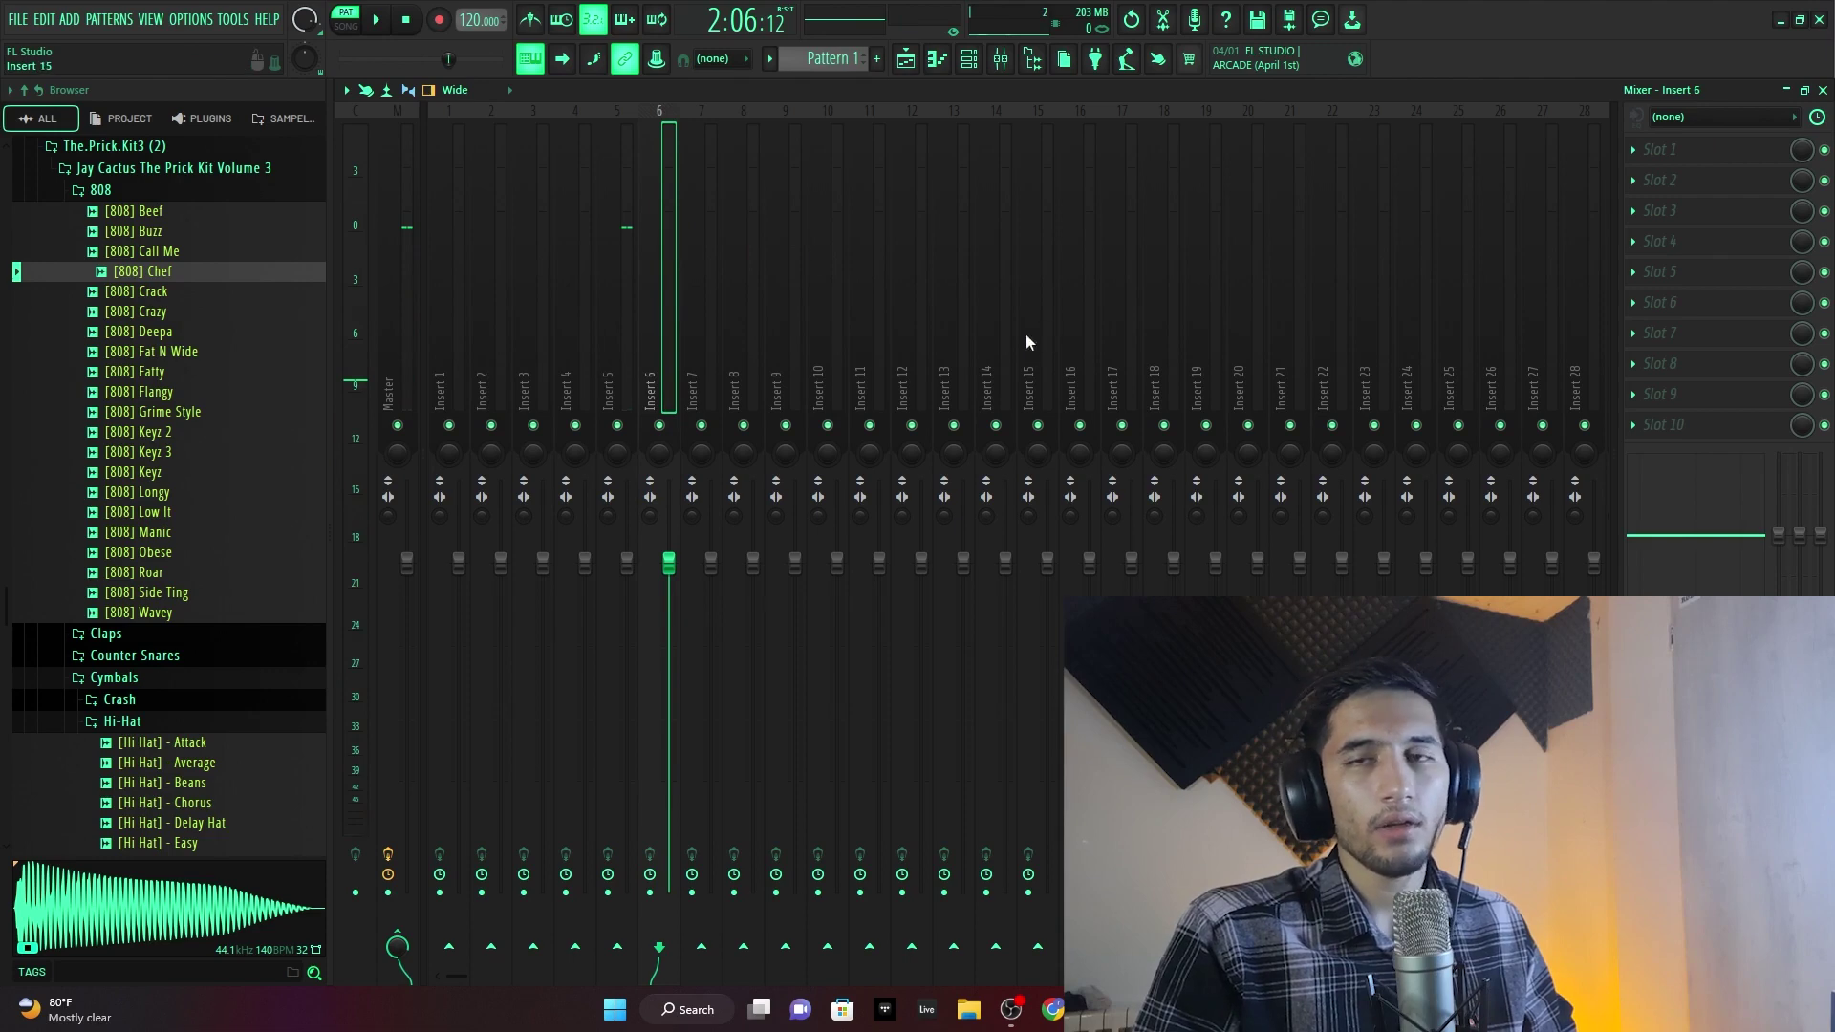
pyautogui.click(604, 293)
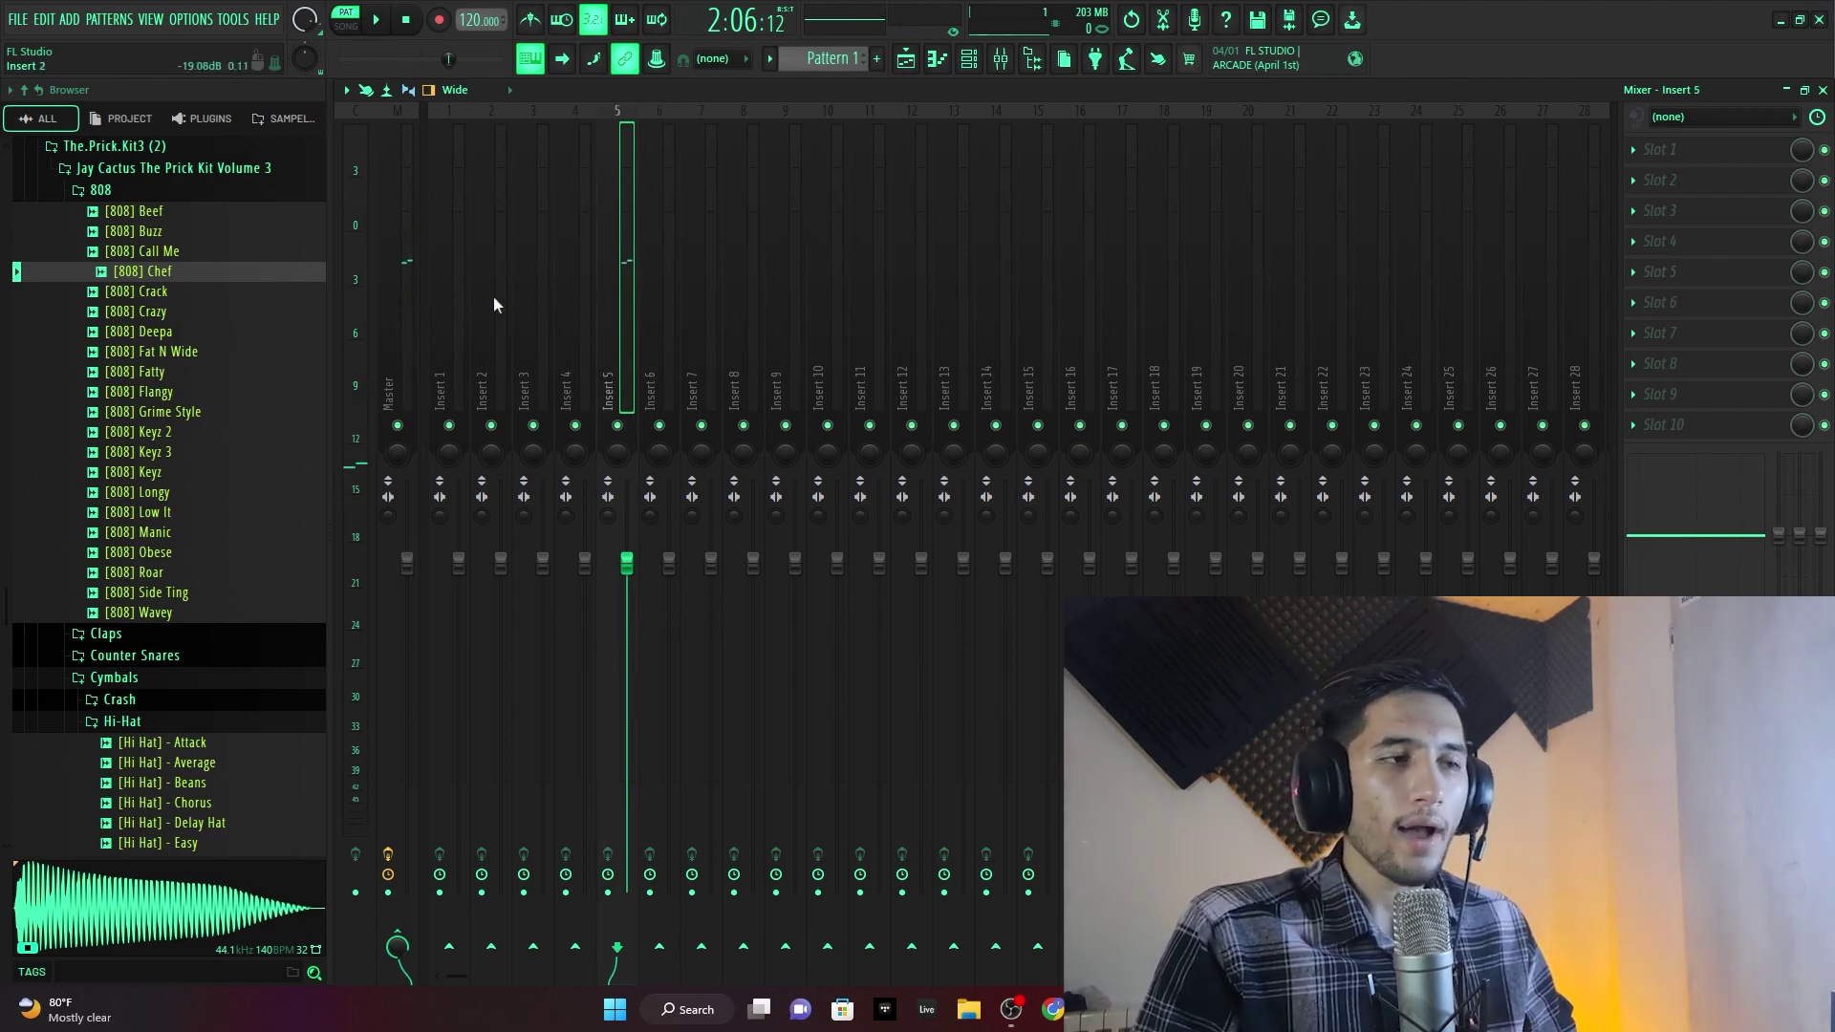
pyautogui.click(1823, 91)
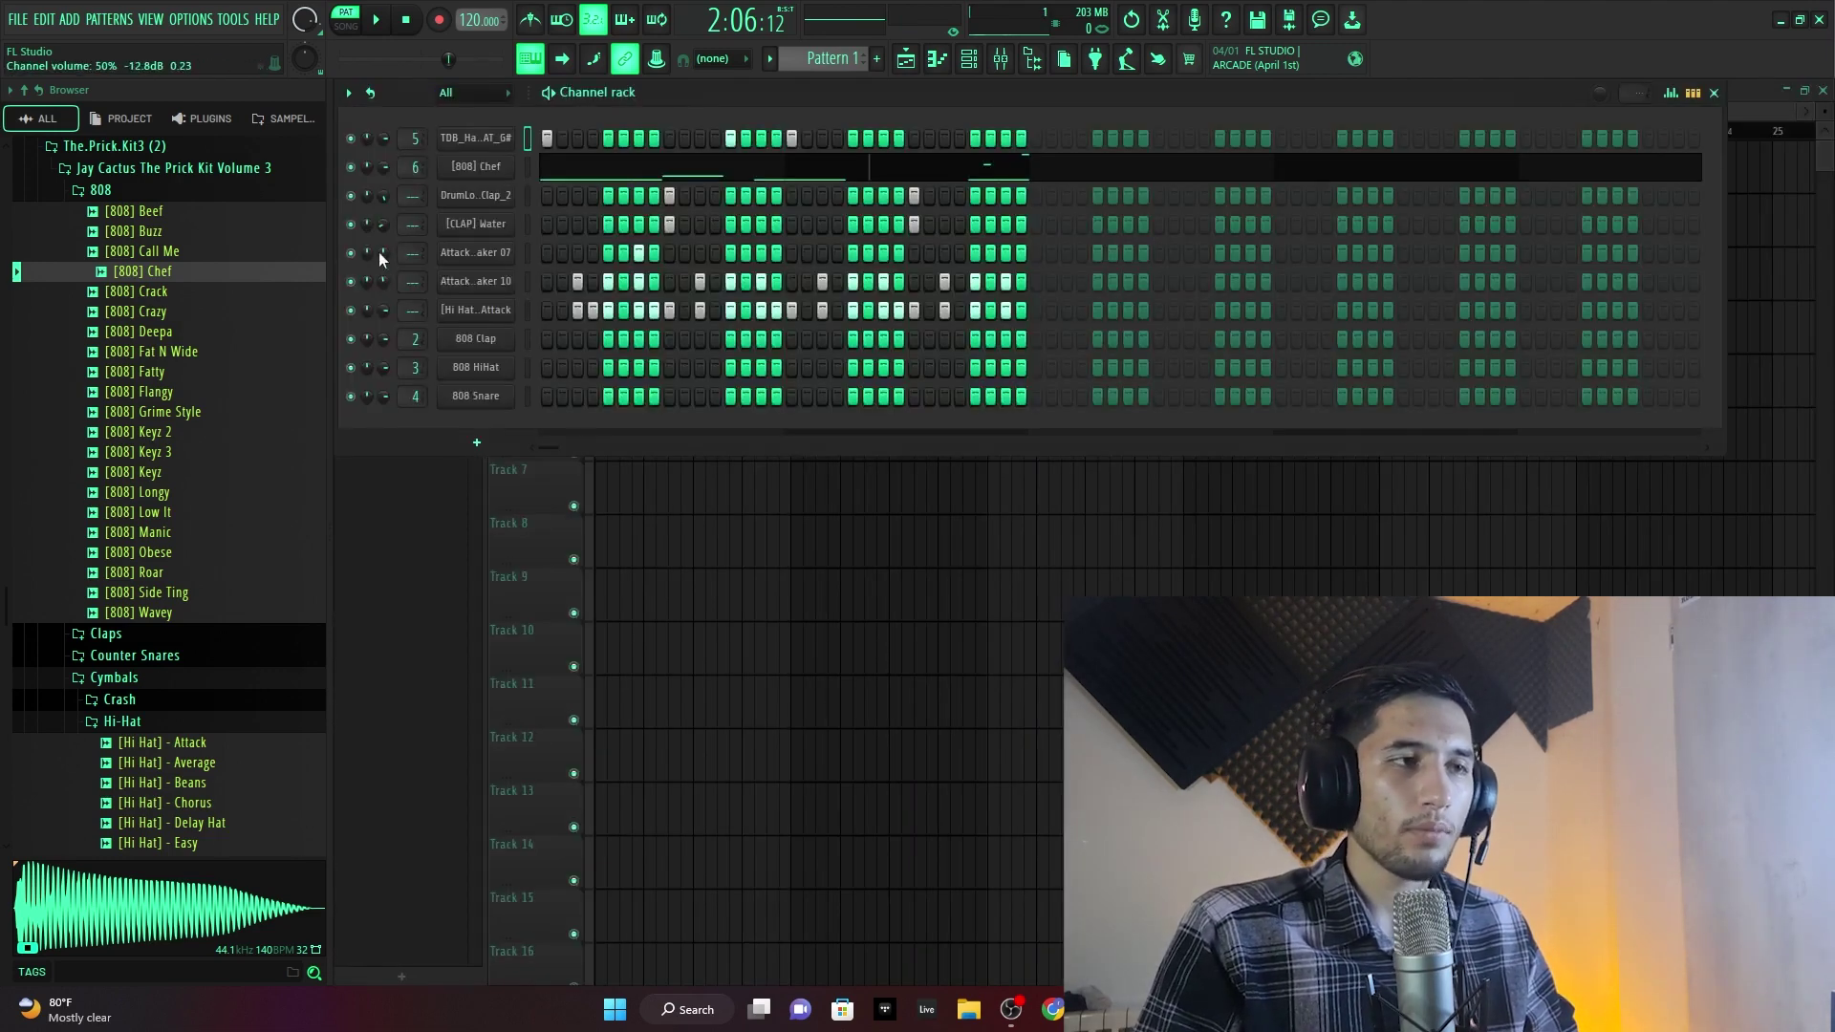
# - Solo the Chef 808 channel, unmute the kick channel and play the two together
pyautogui.rightClick(351, 168)
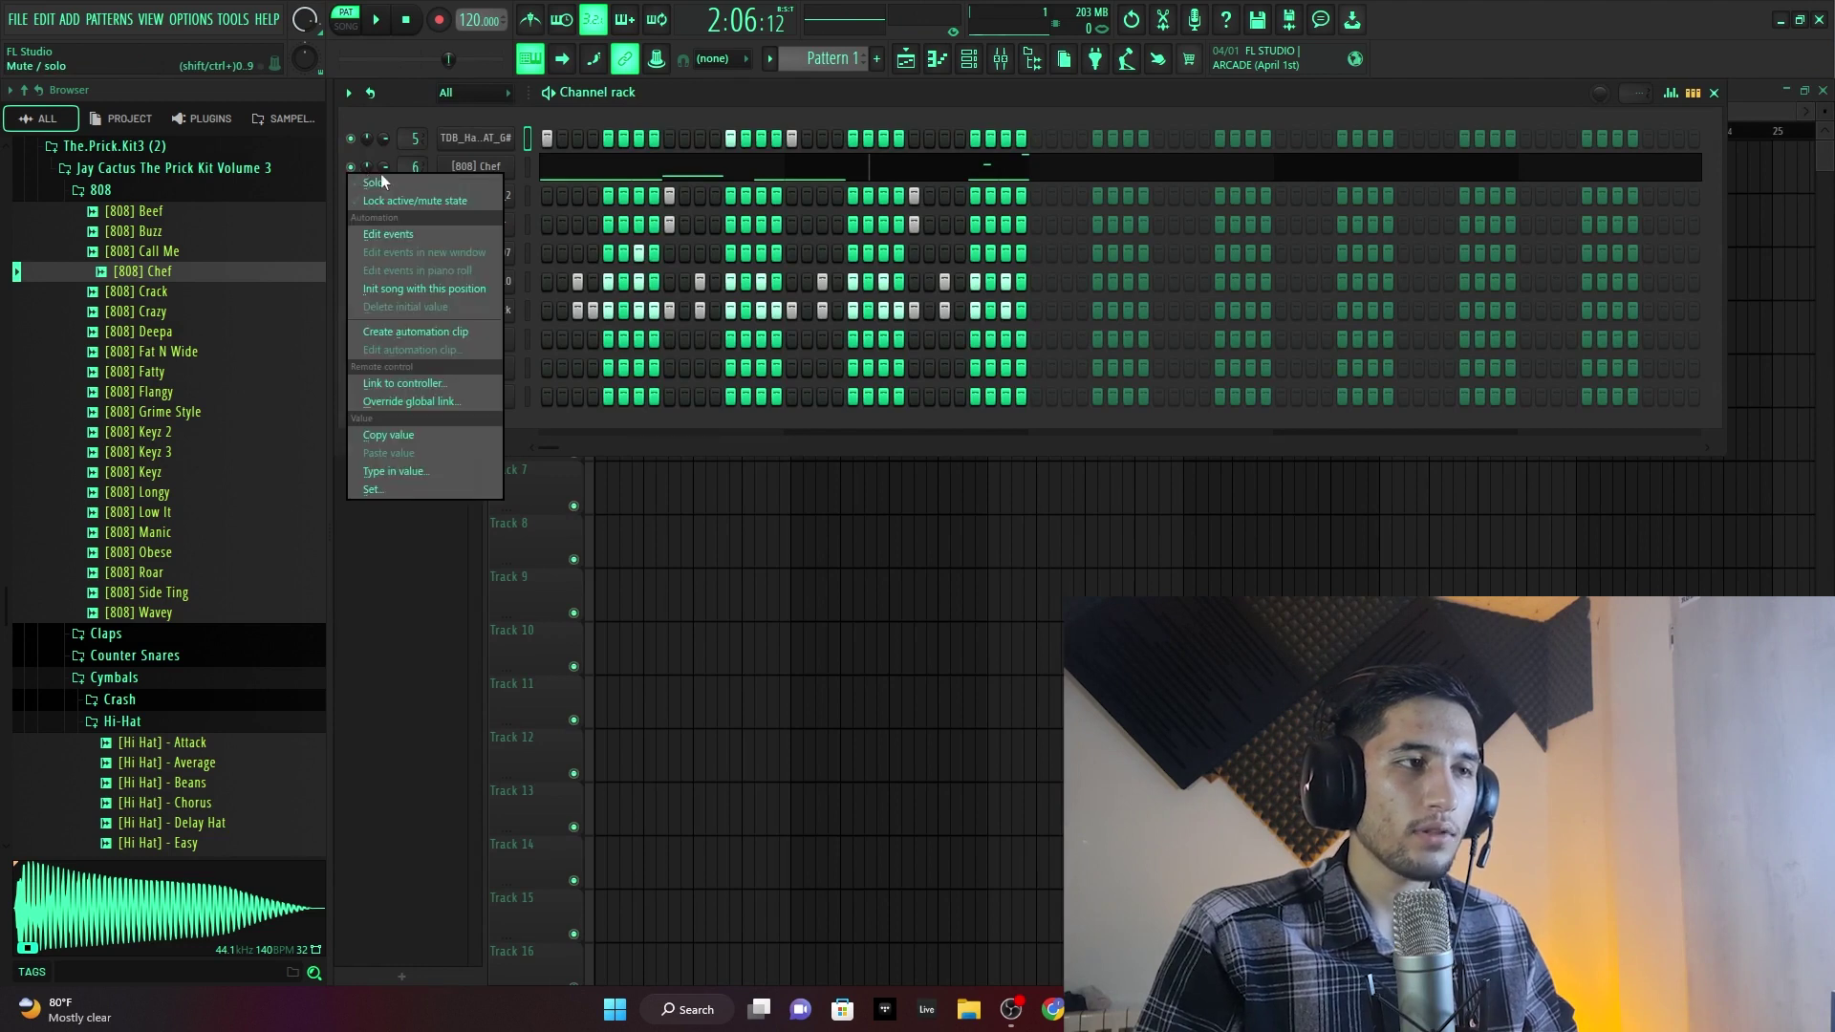
pyautogui.click(380, 181)
pyautogui.click(350, 139)
pyautogui.press('space')
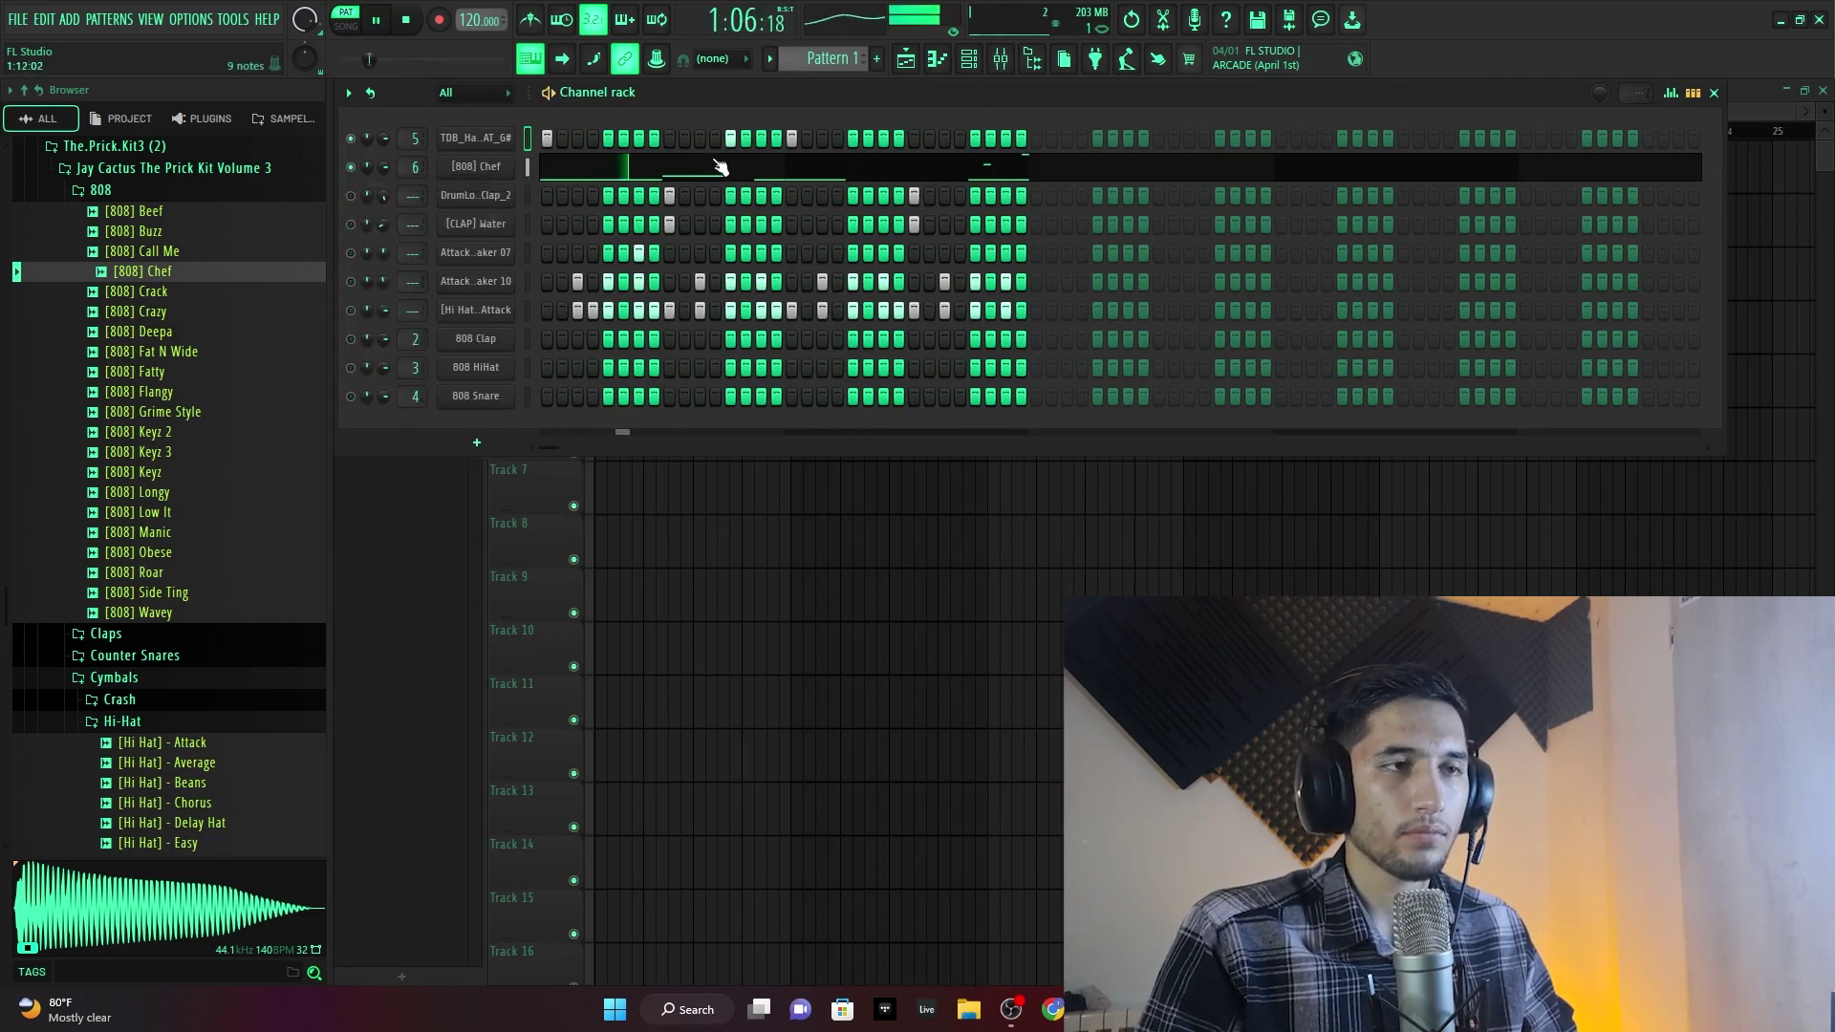
# - Stop playback, close the channel rack and replay the pattern from the start
pyautogui.press('space')
pyautogui.press('F6')
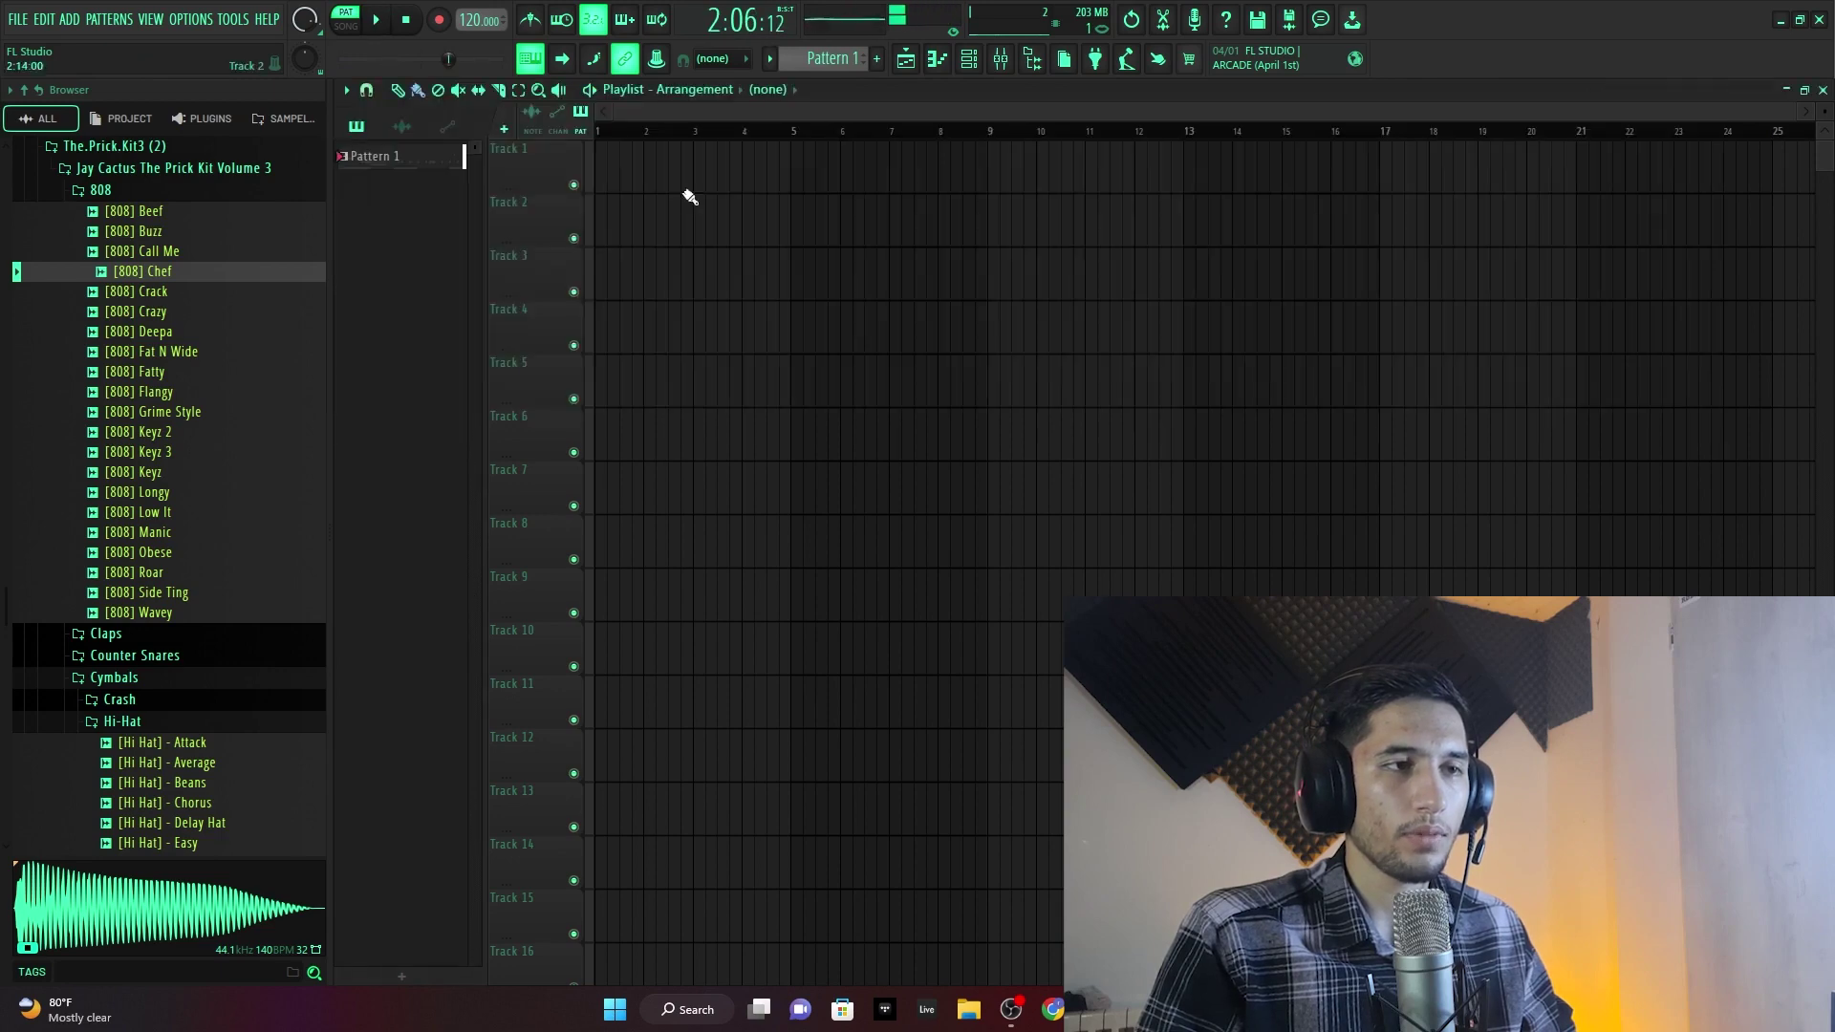
pyautogui.click(614, 133)
pyautogui.click(348, 21)
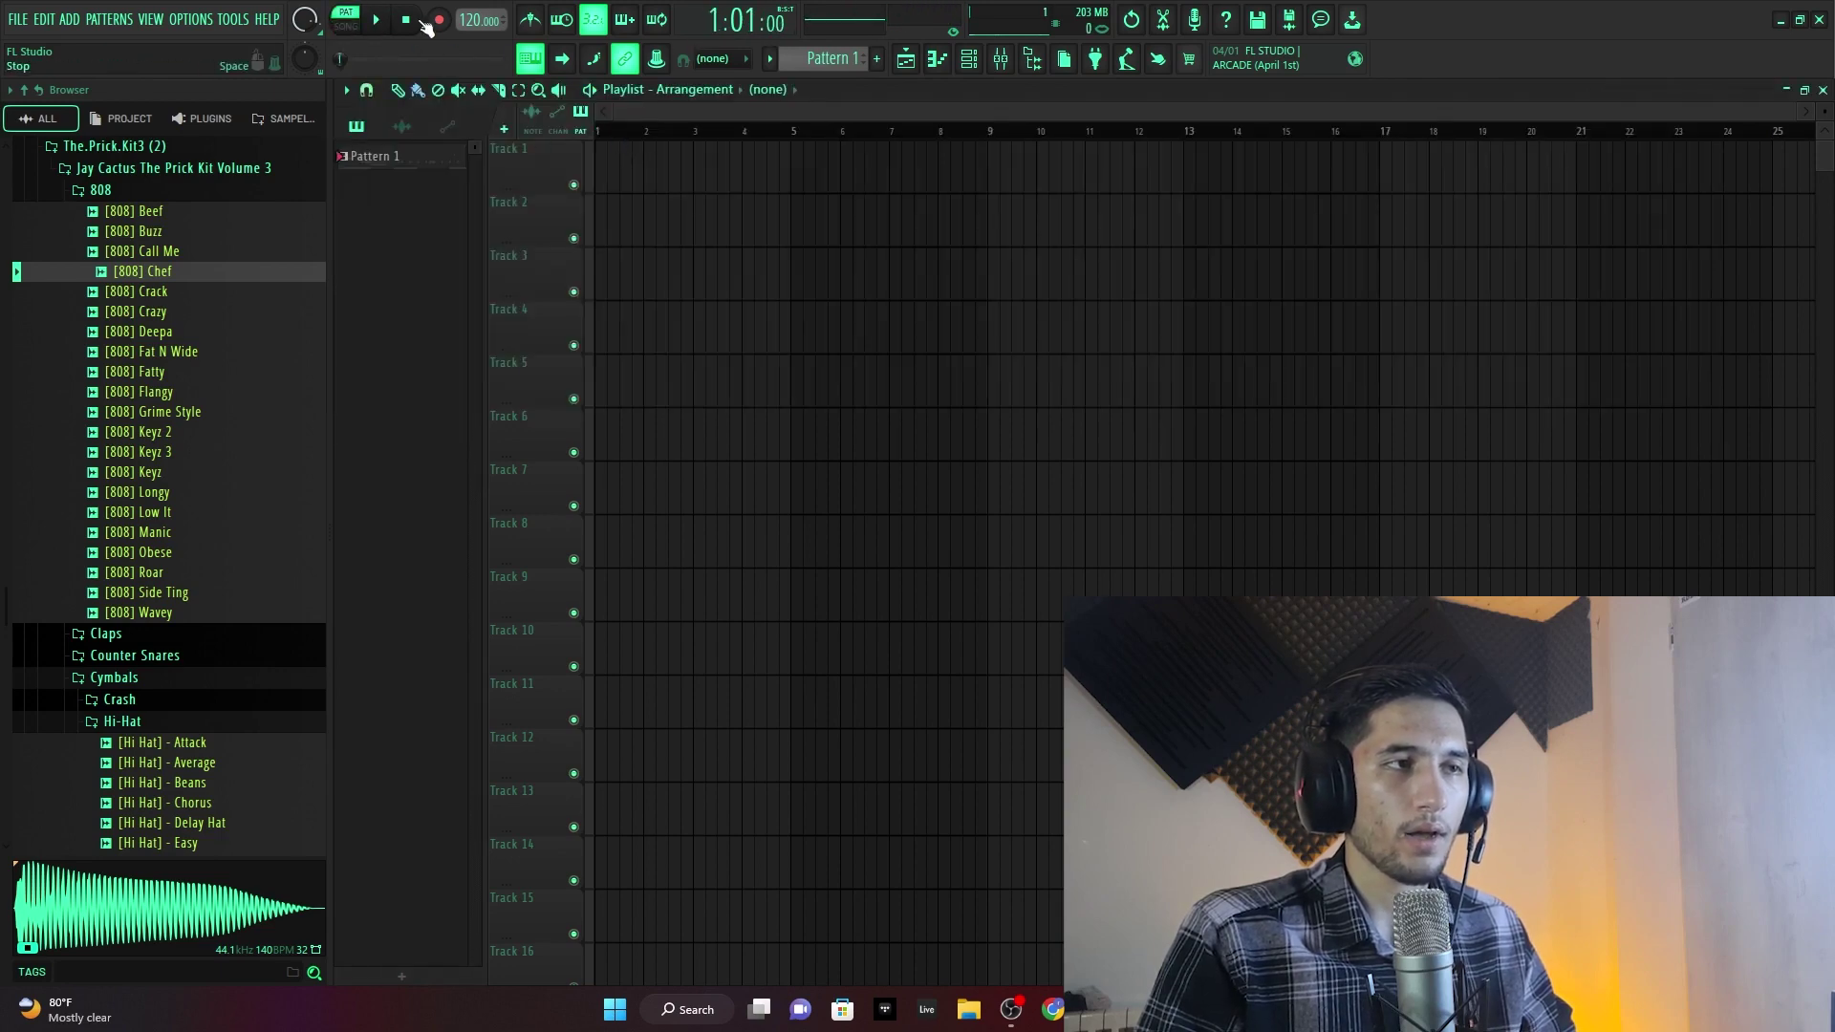
pyautogui.press('space')
pyautogui.press('space')
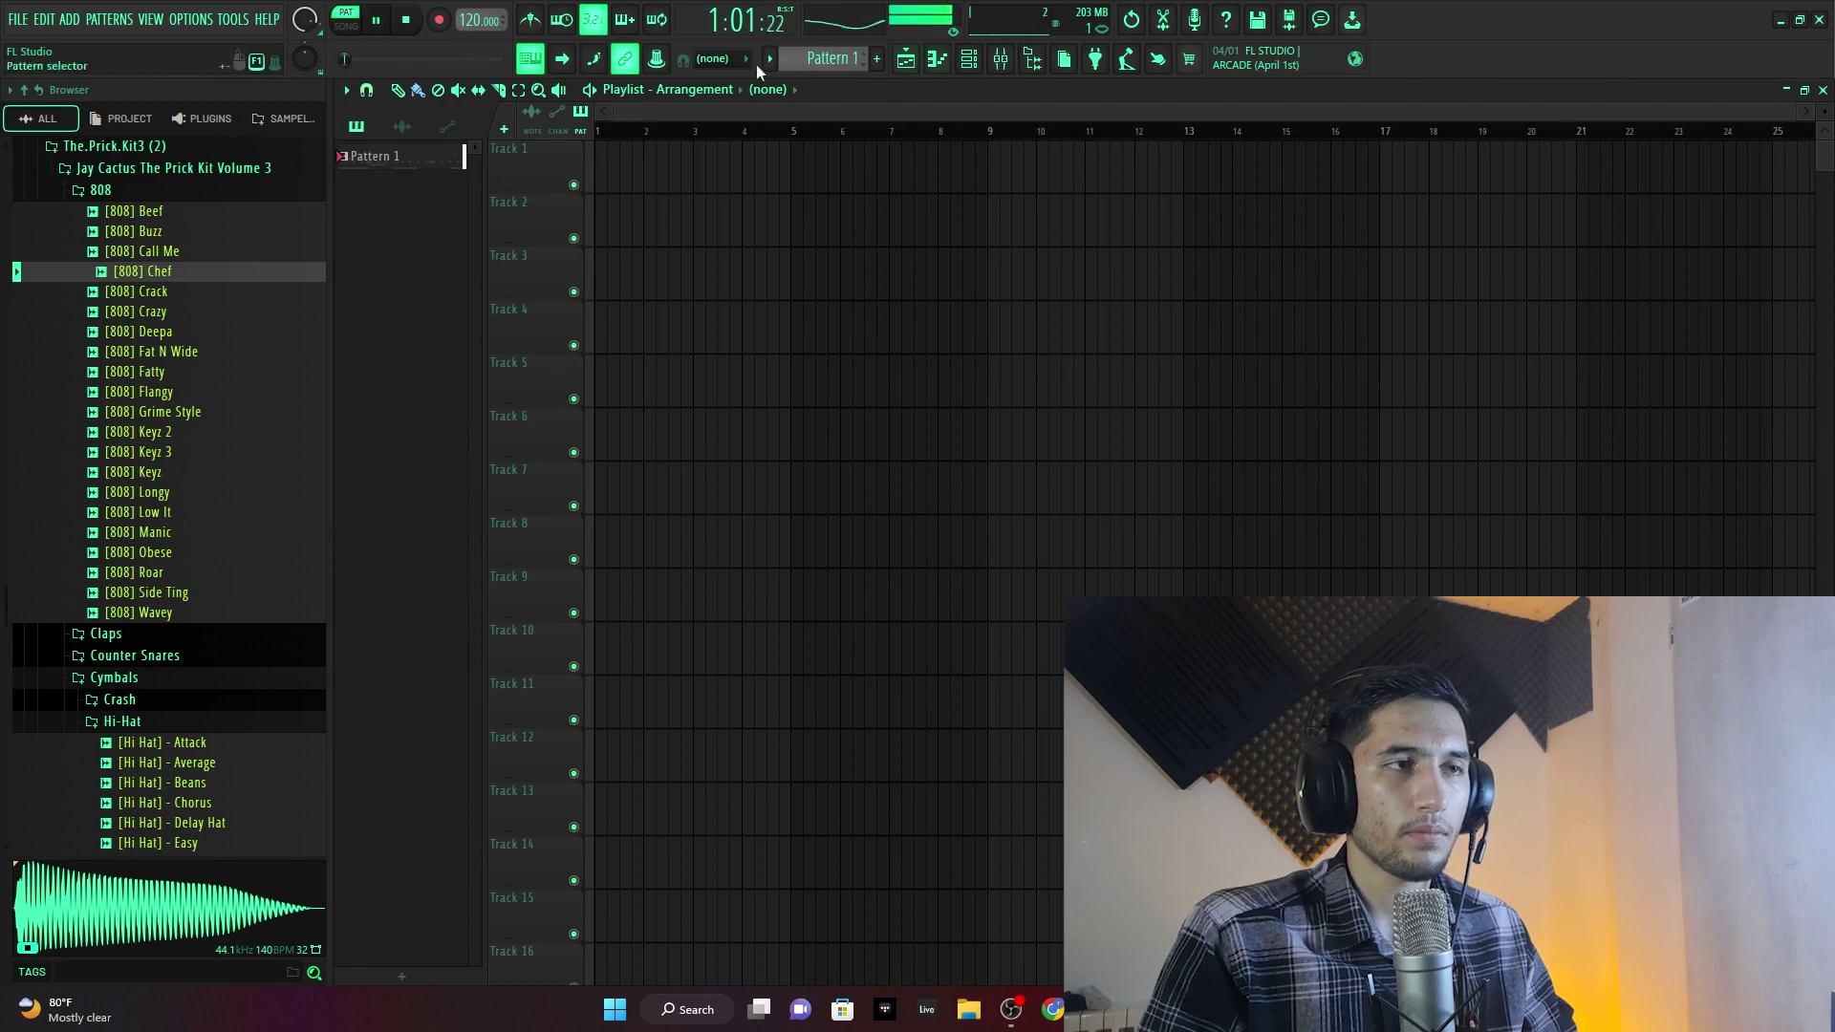
# - Open the mixer and play the pattern to check the combined kick and 808 peaks on the Master
pyautogui.click(1003, 58)
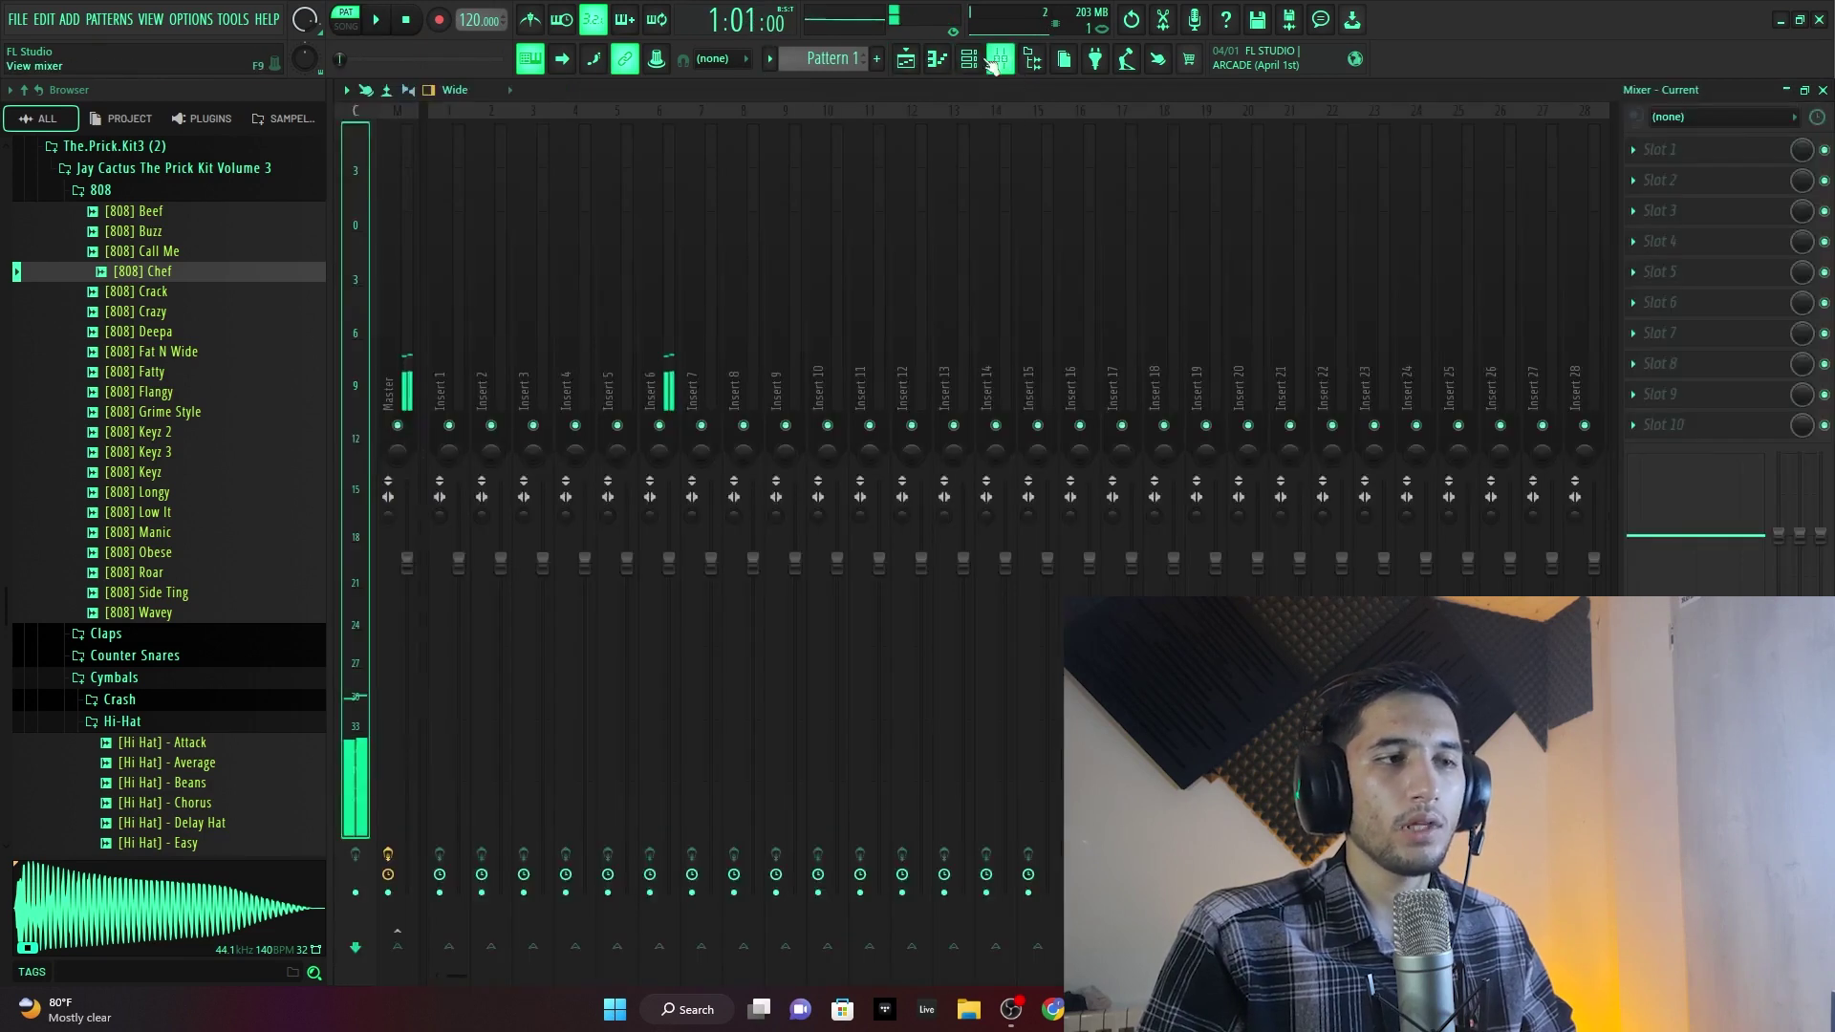
pyautogui.press('space')
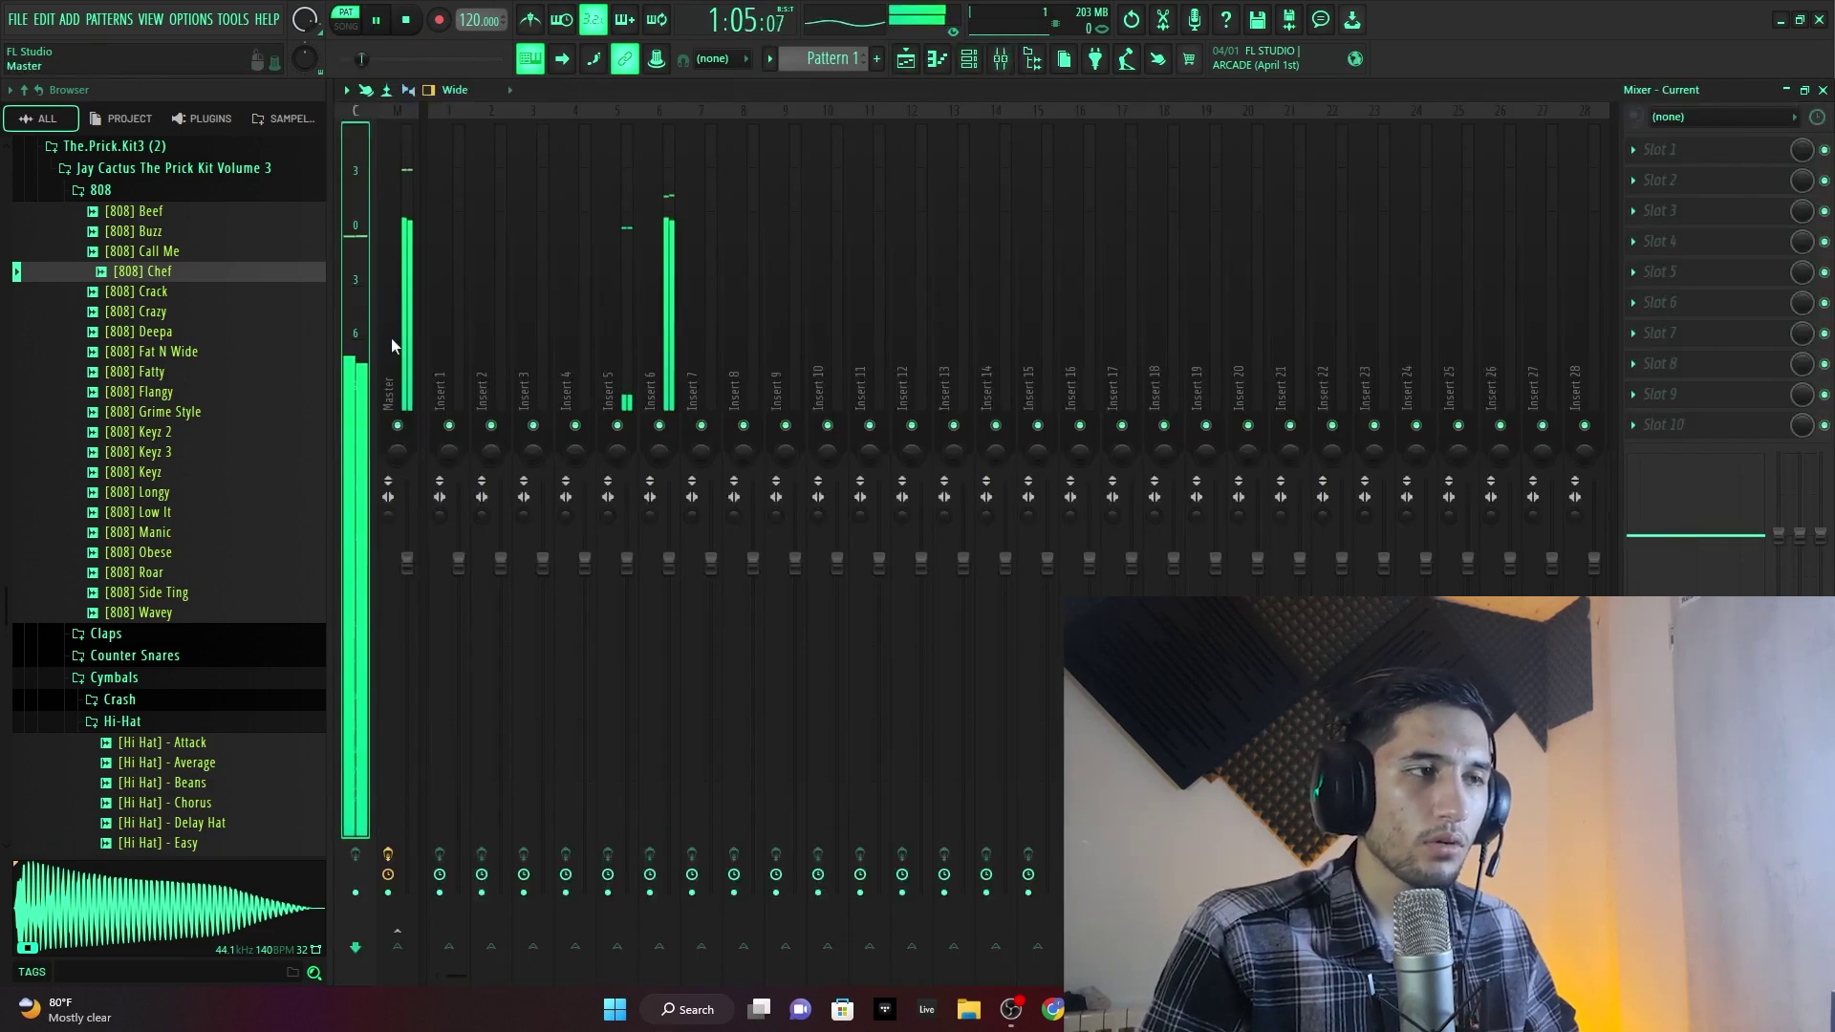
pyautogui.press('space')
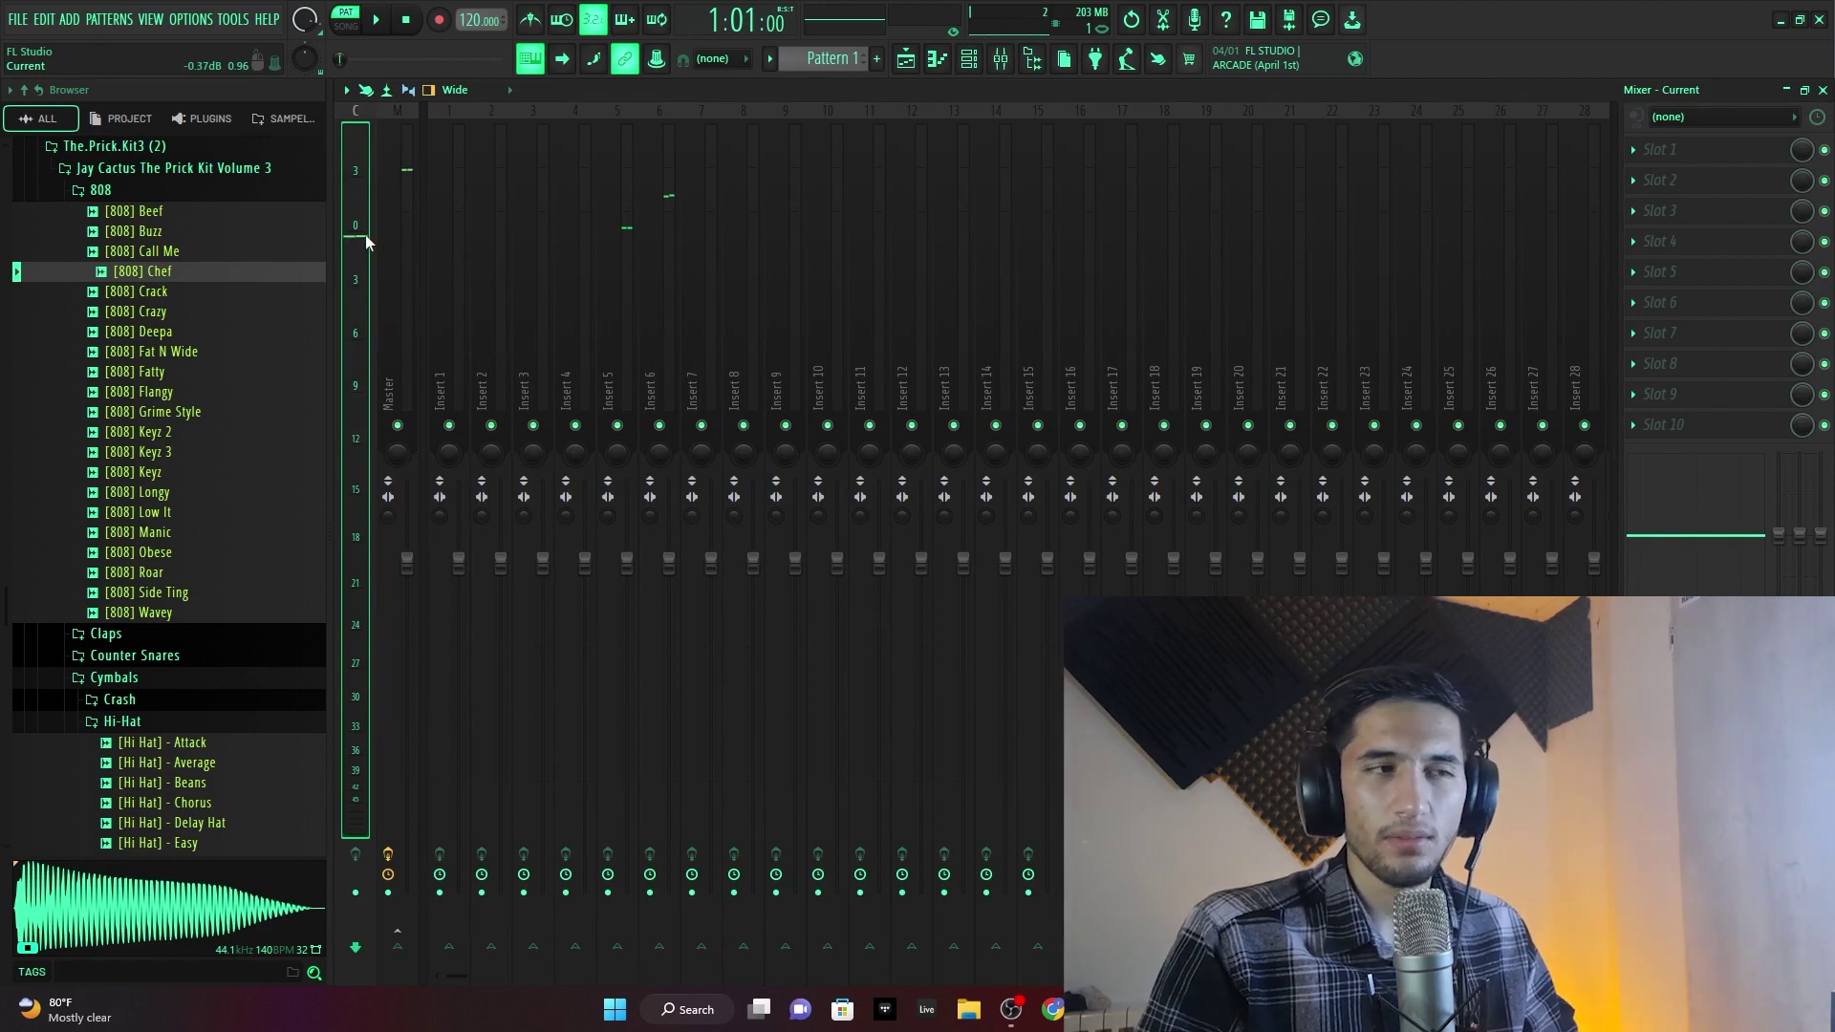
pyautogui.press('space')
pyautogui.press('space')
# - Solo Insert 5 and play the kick alone to check its level on the Master
pyautogui.rightClick(619, 425)
pyautogui.press('space')
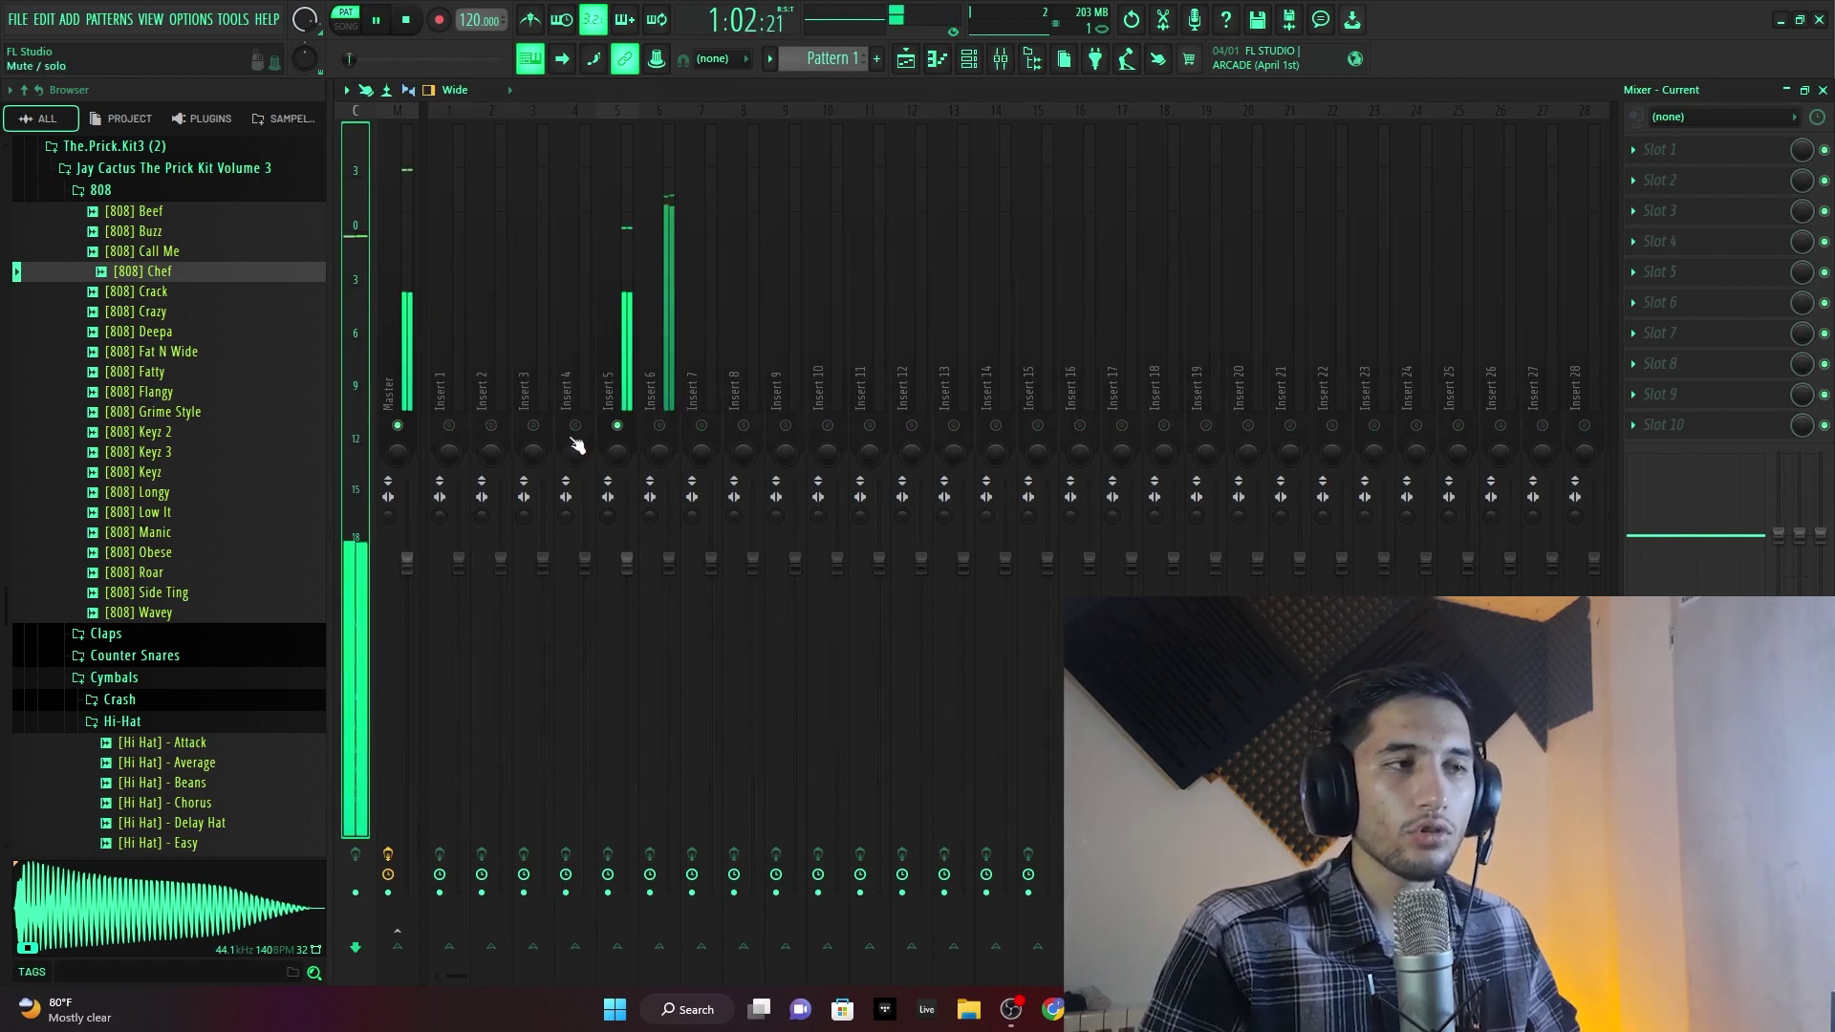
pyautogui.press('space')
pyautogui.press('space')
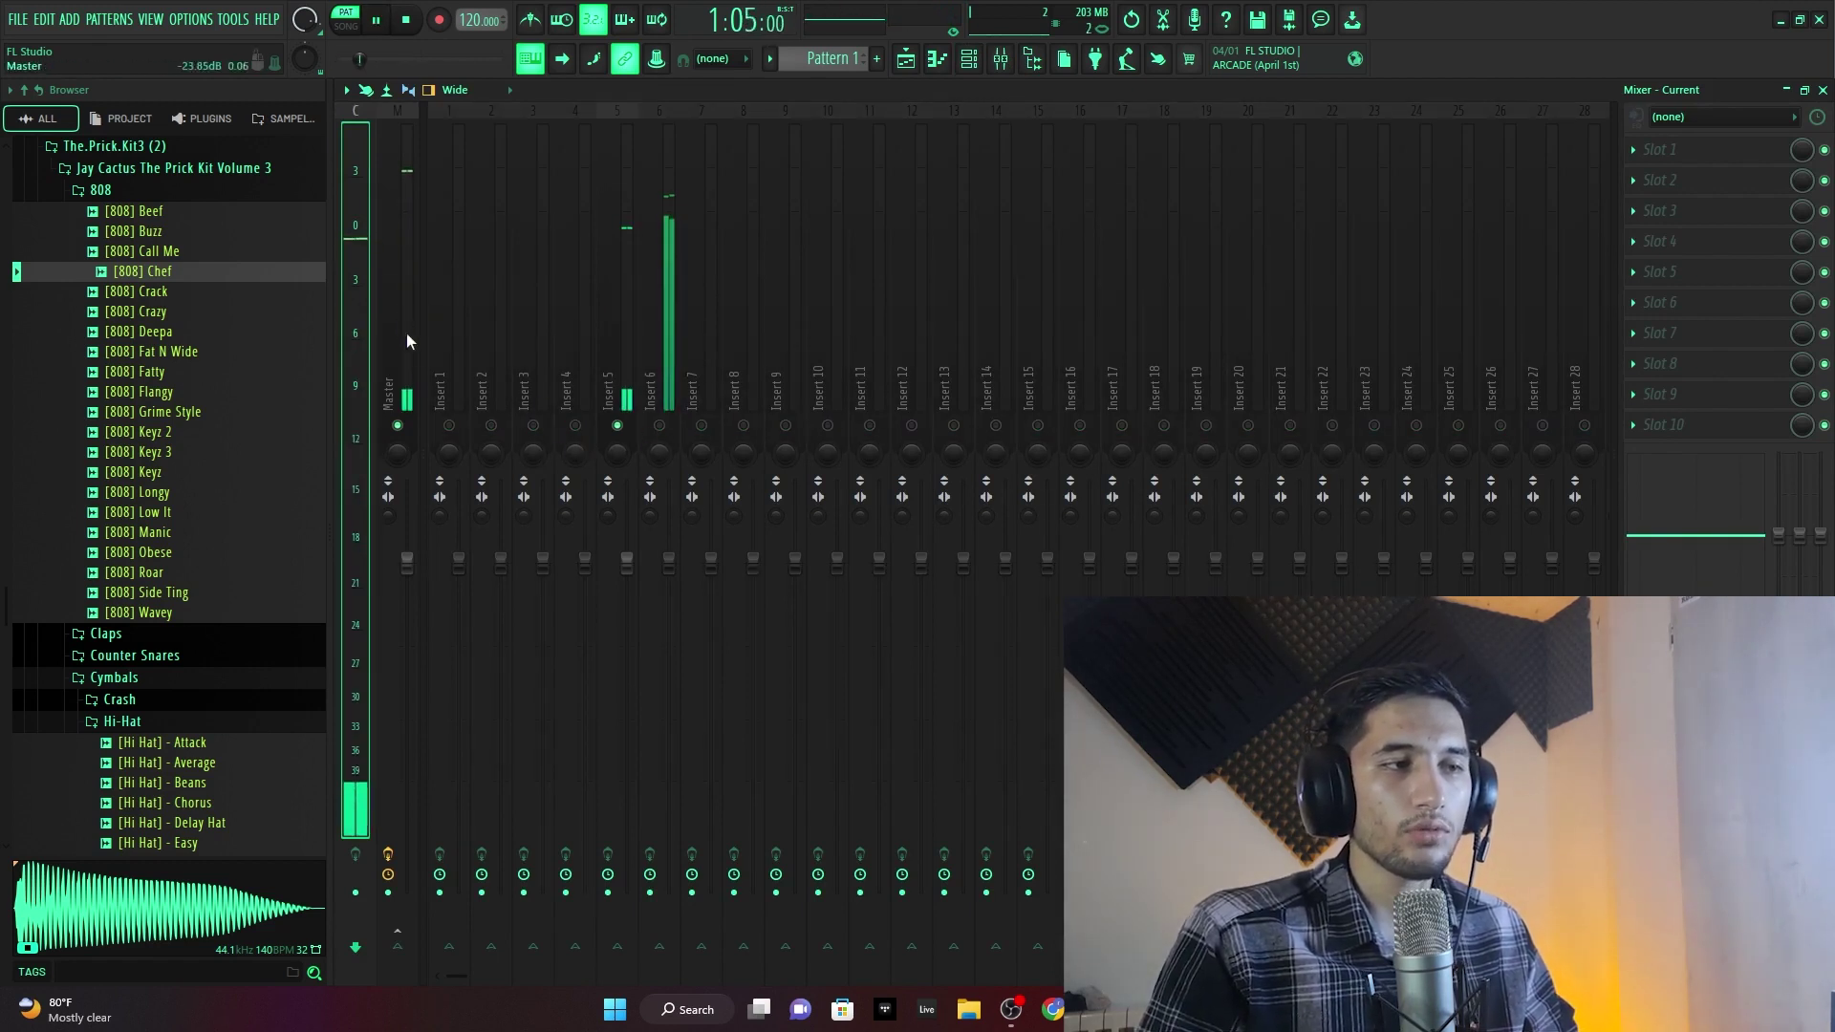
pyautogui.press('space')
pyautogui.press('space')
pyautogui.press('space')
pyautogui.press('space')
pyautogui.press('space')
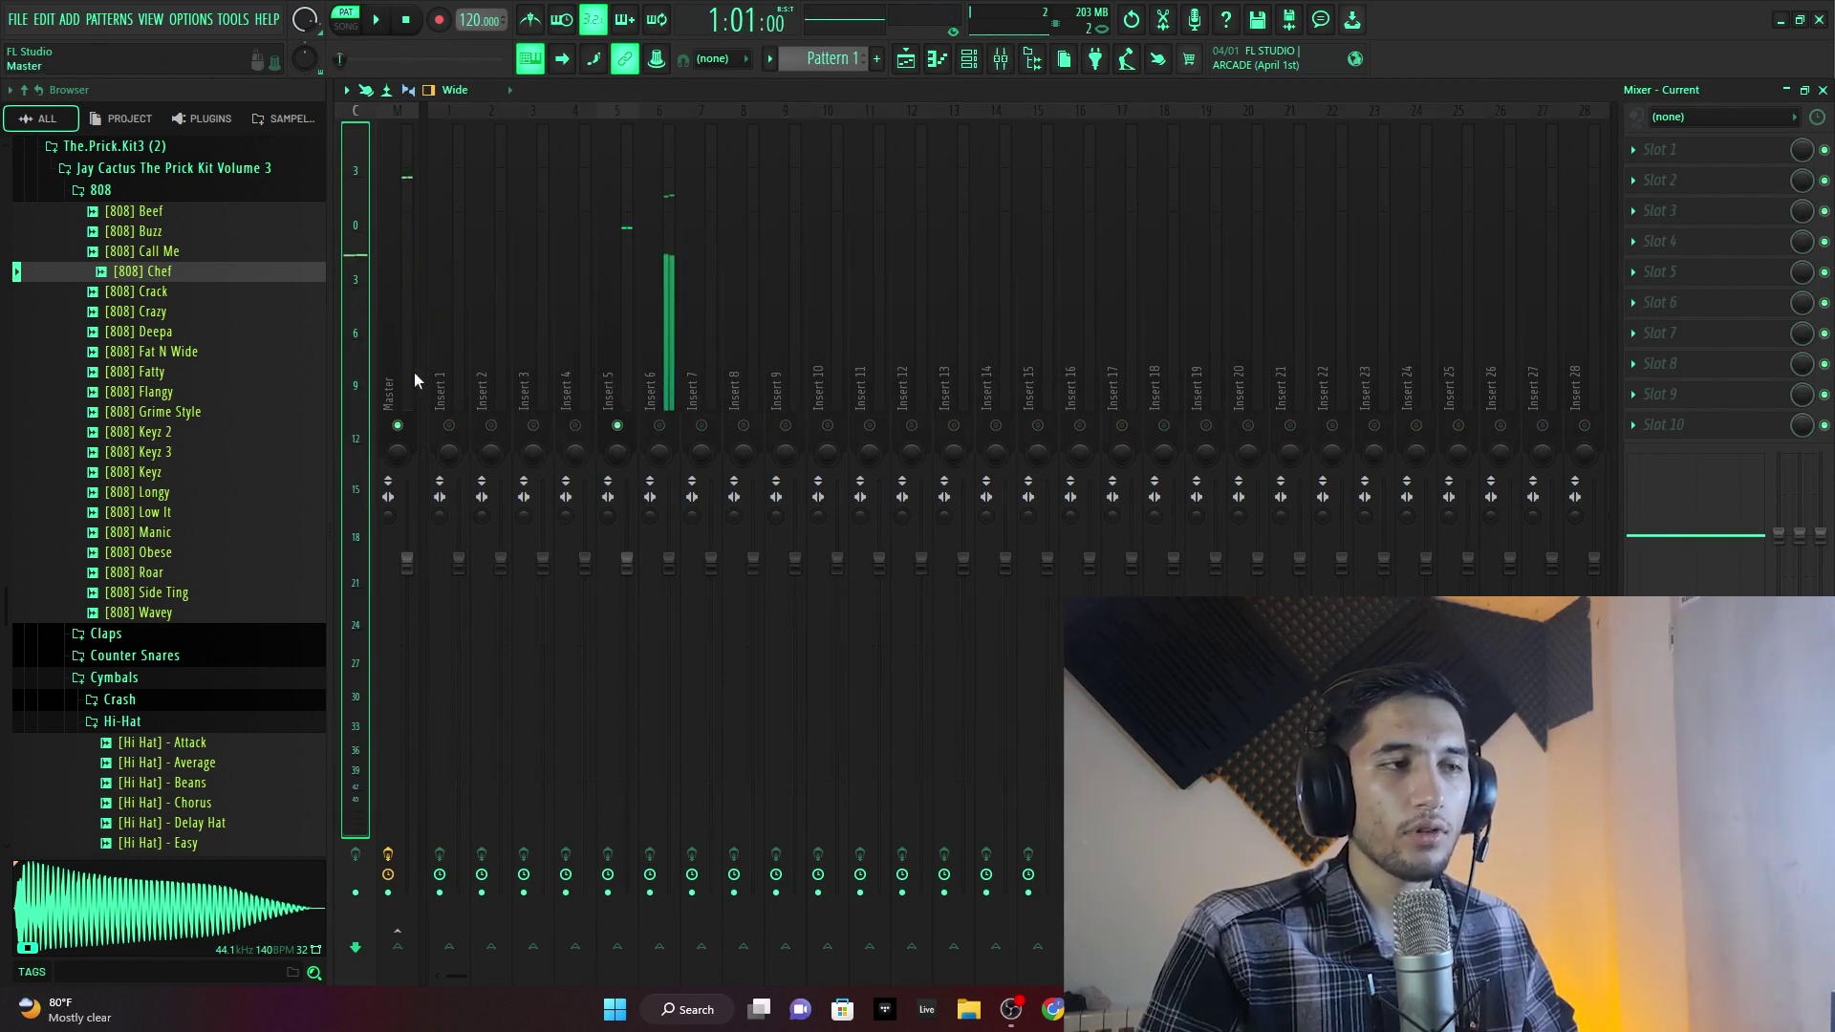
pyautogui.press('space')
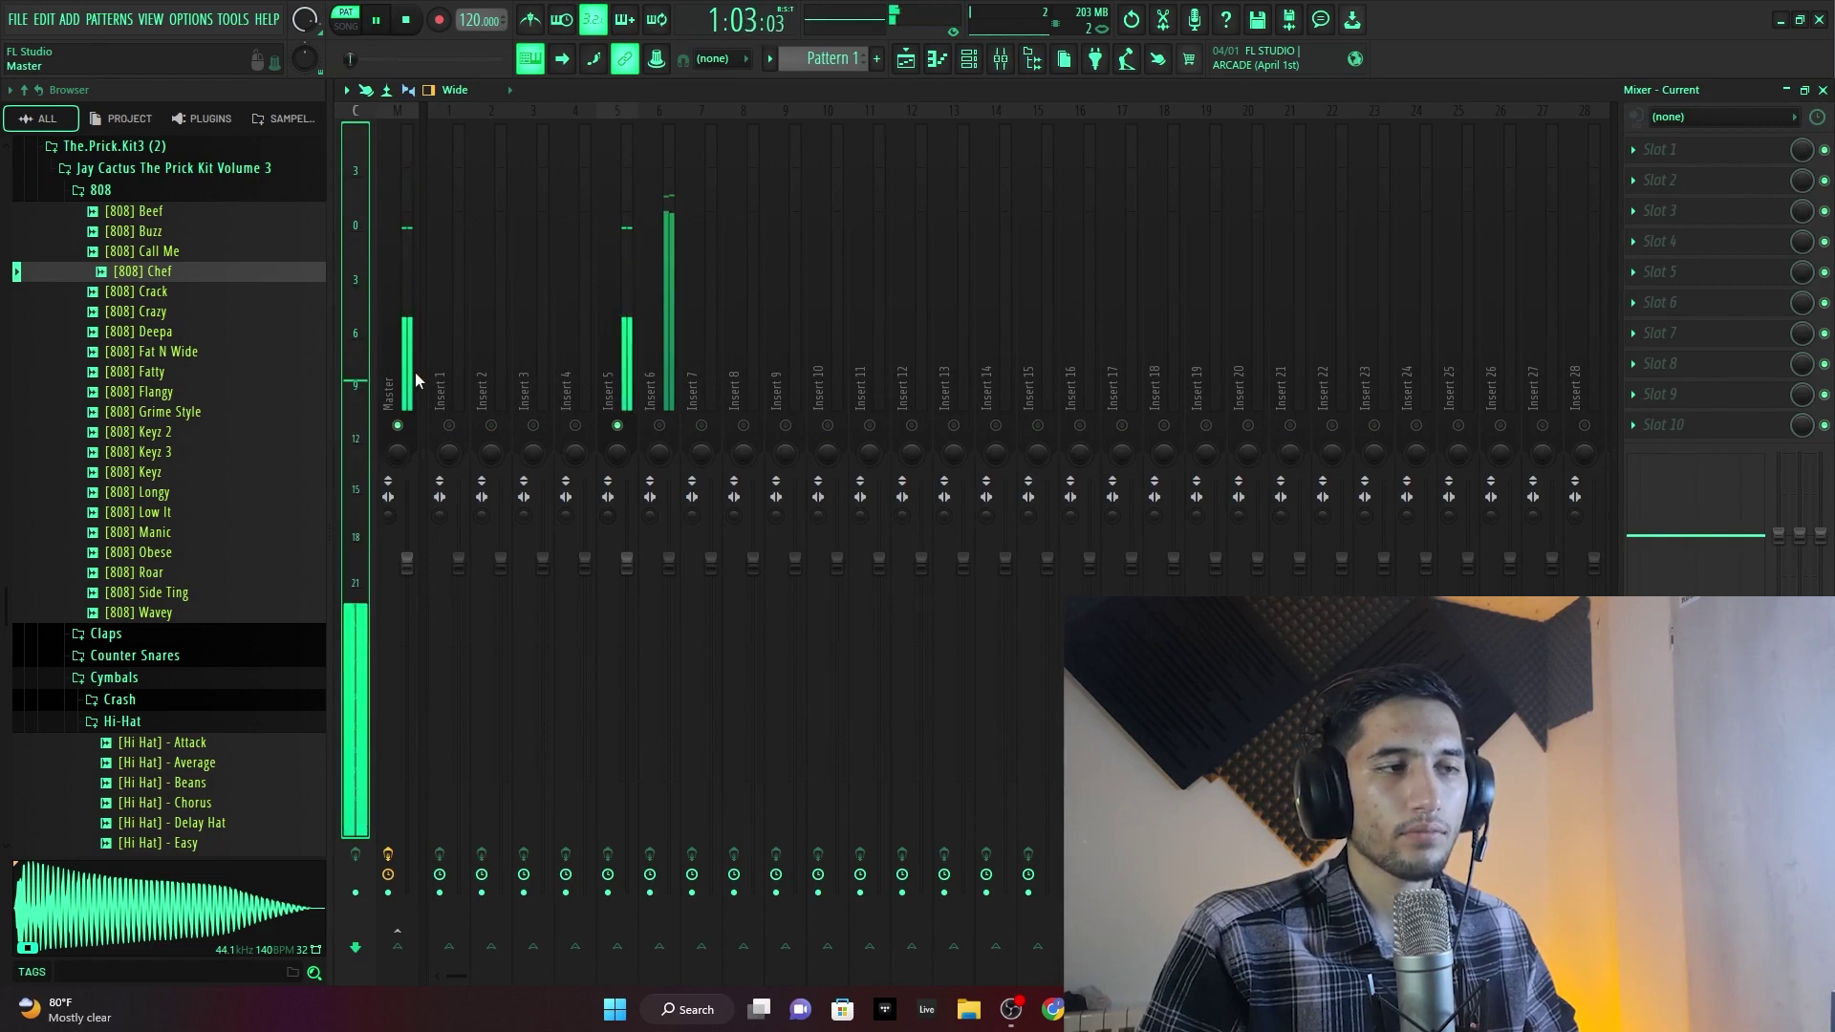
pyautogui.press('space')
# - Solo Insert 6 and play the 808 alone to check its level on the Master
pyautogui.rightClick(657, 427)
pyautogui.press('space')
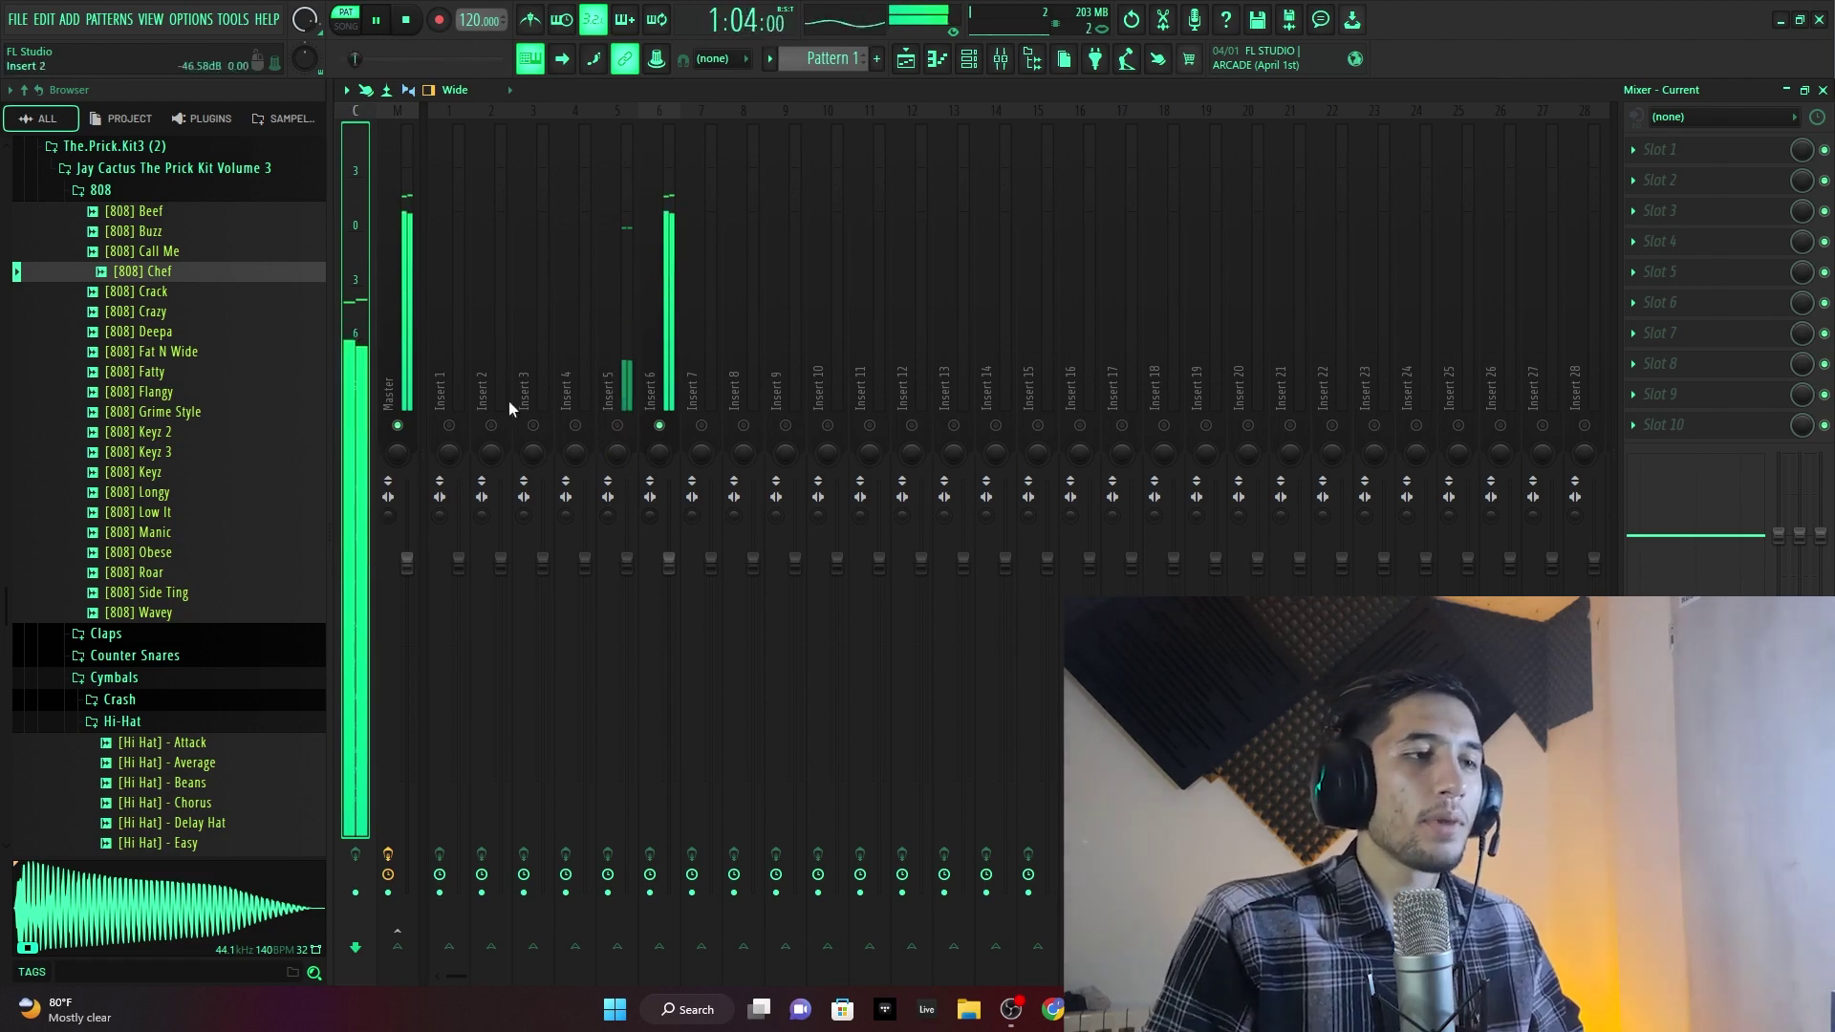
pyautogui.press('space')
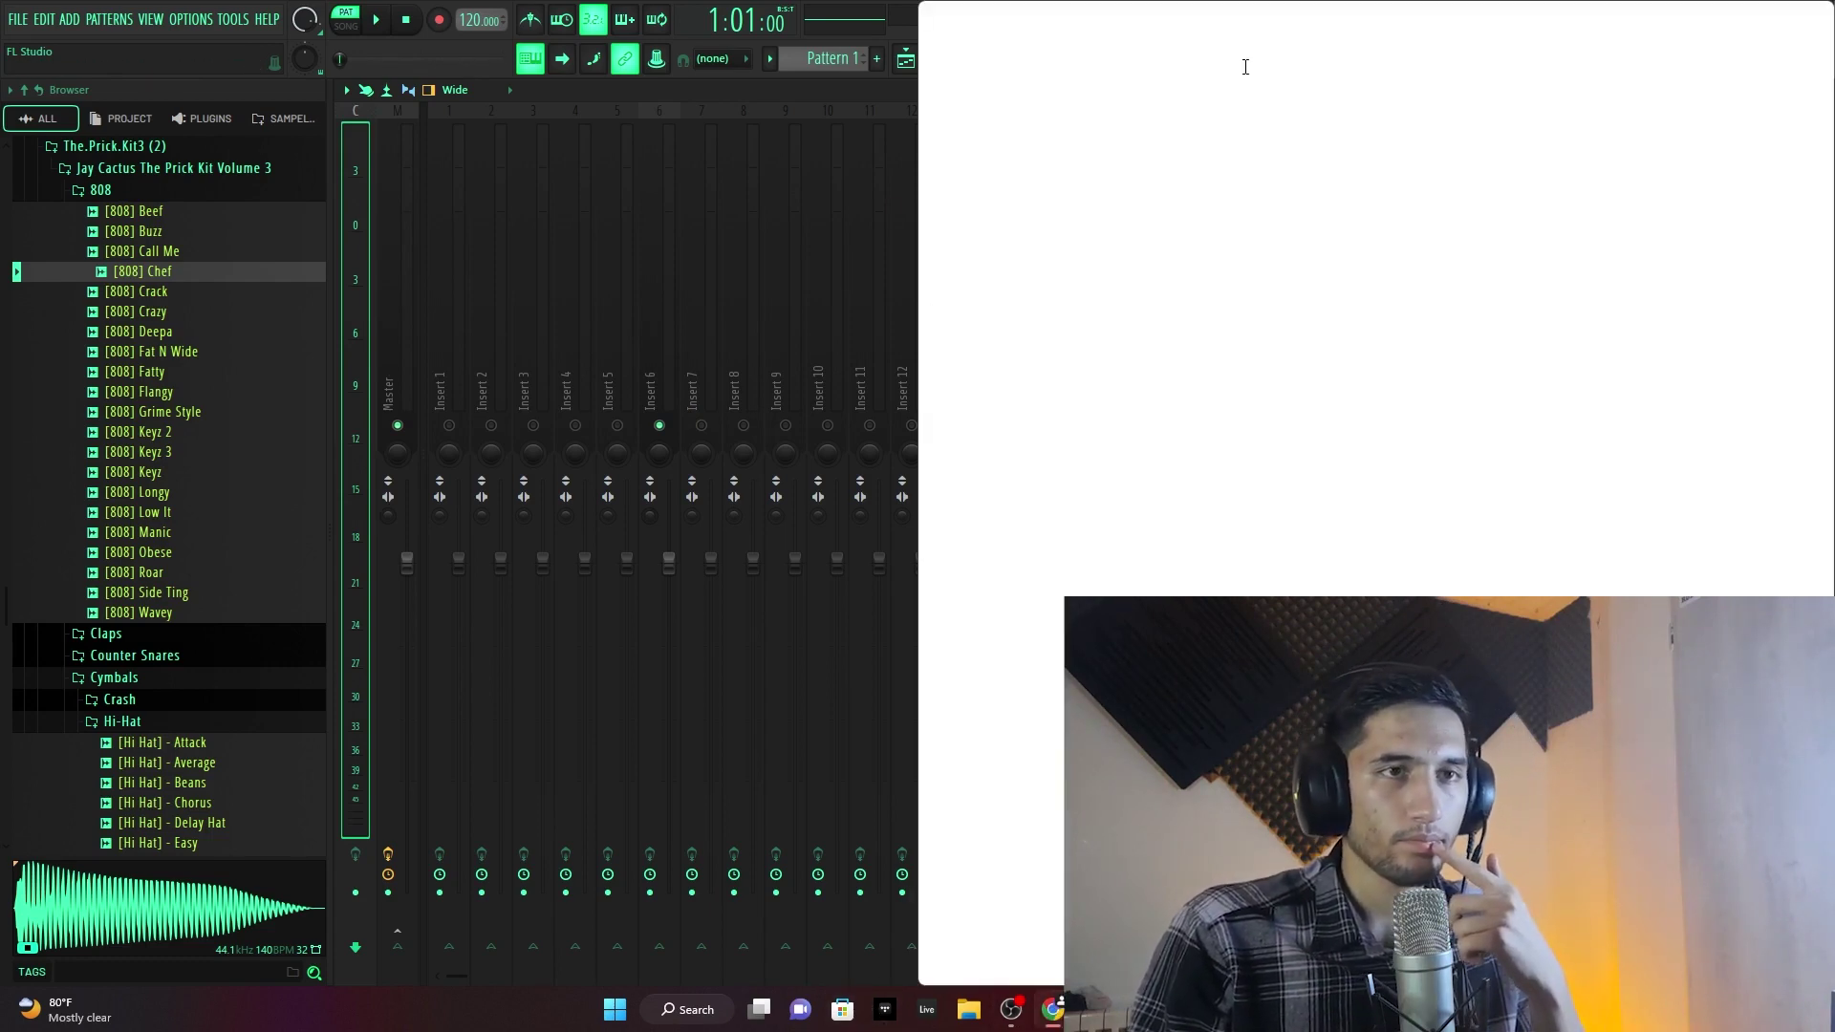
# - Switch to Chrome and search Google for "دیاپازون"
pyautogui.click(1245, 66)
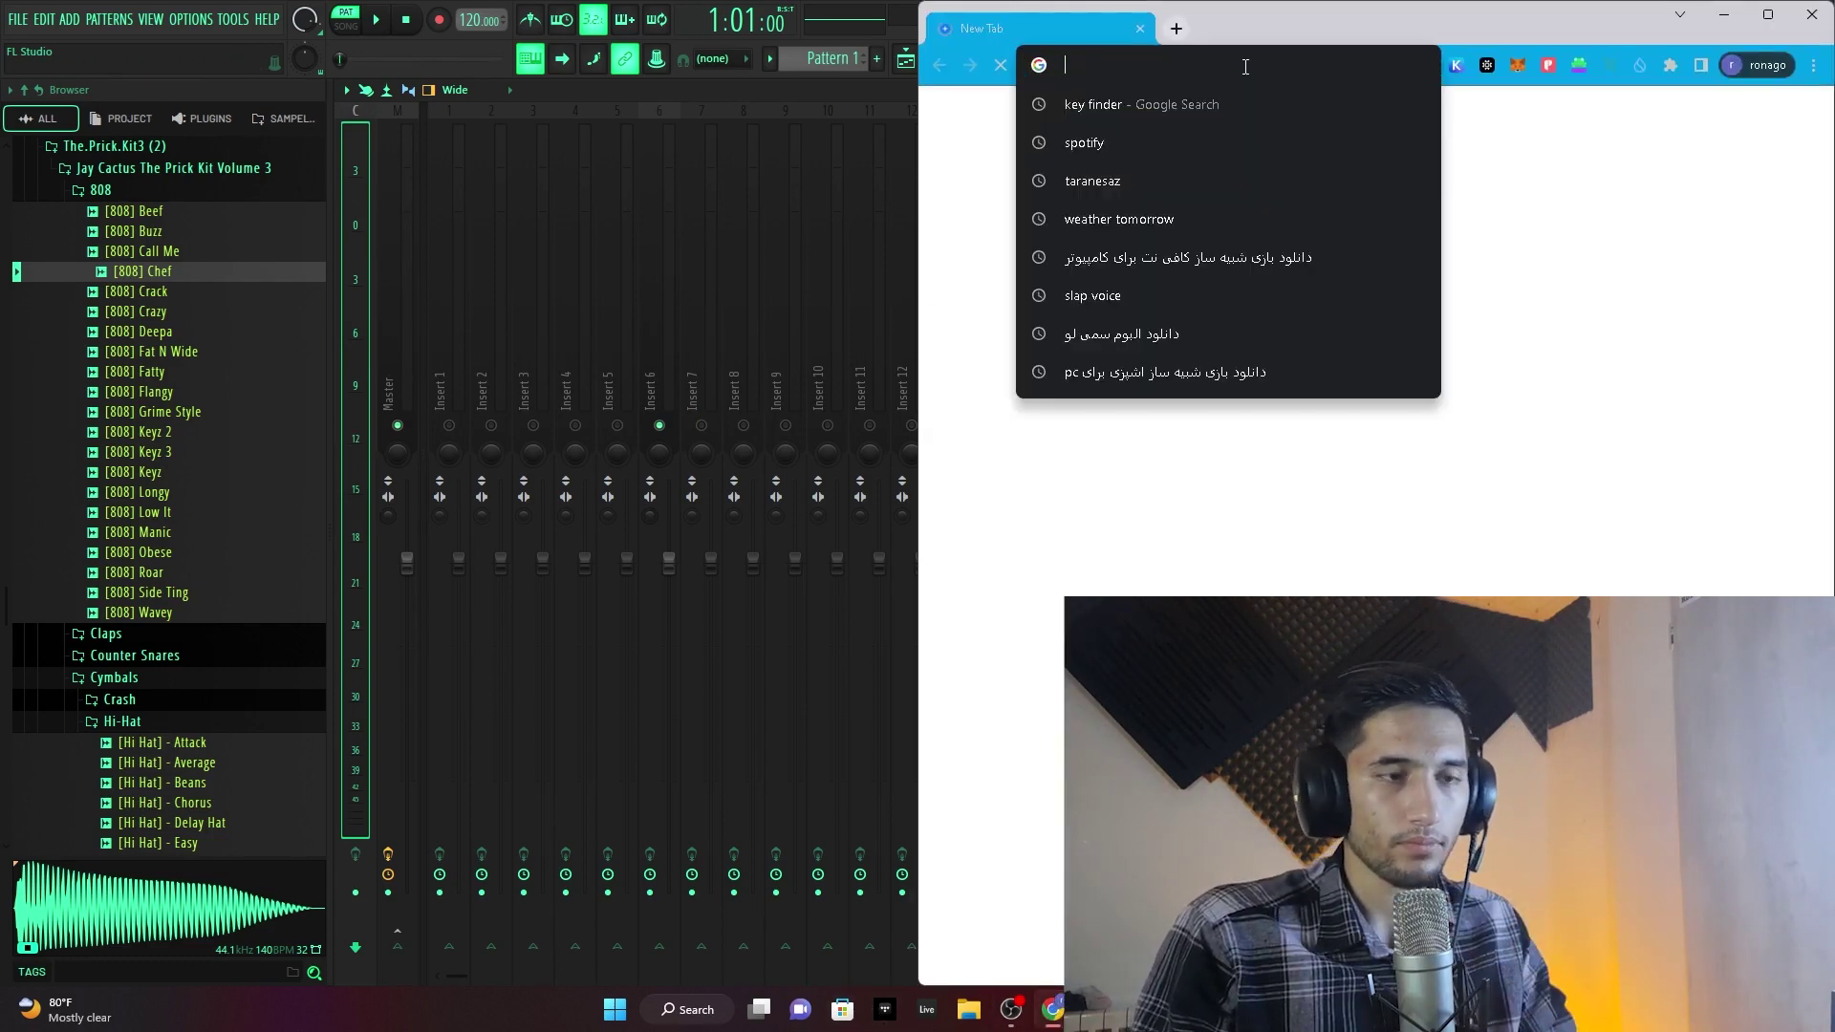
pyautogui.write('b')
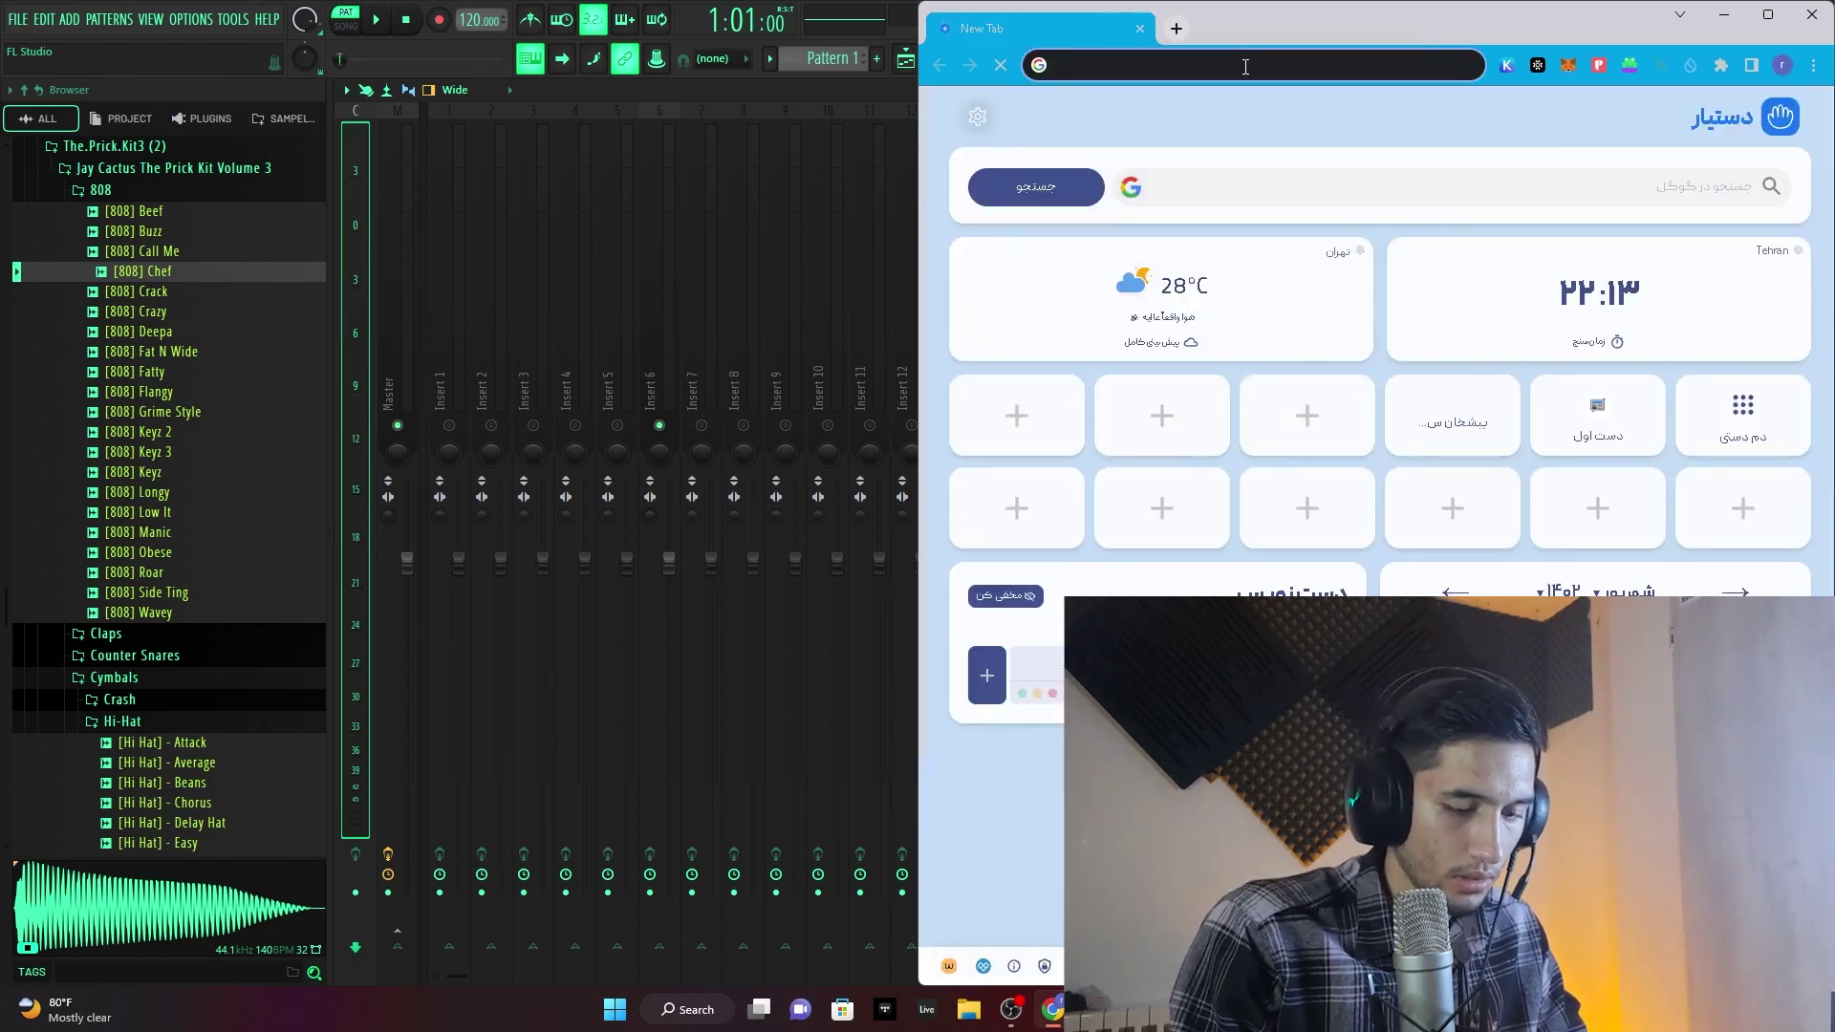
pyautogui.write('دیاپ')
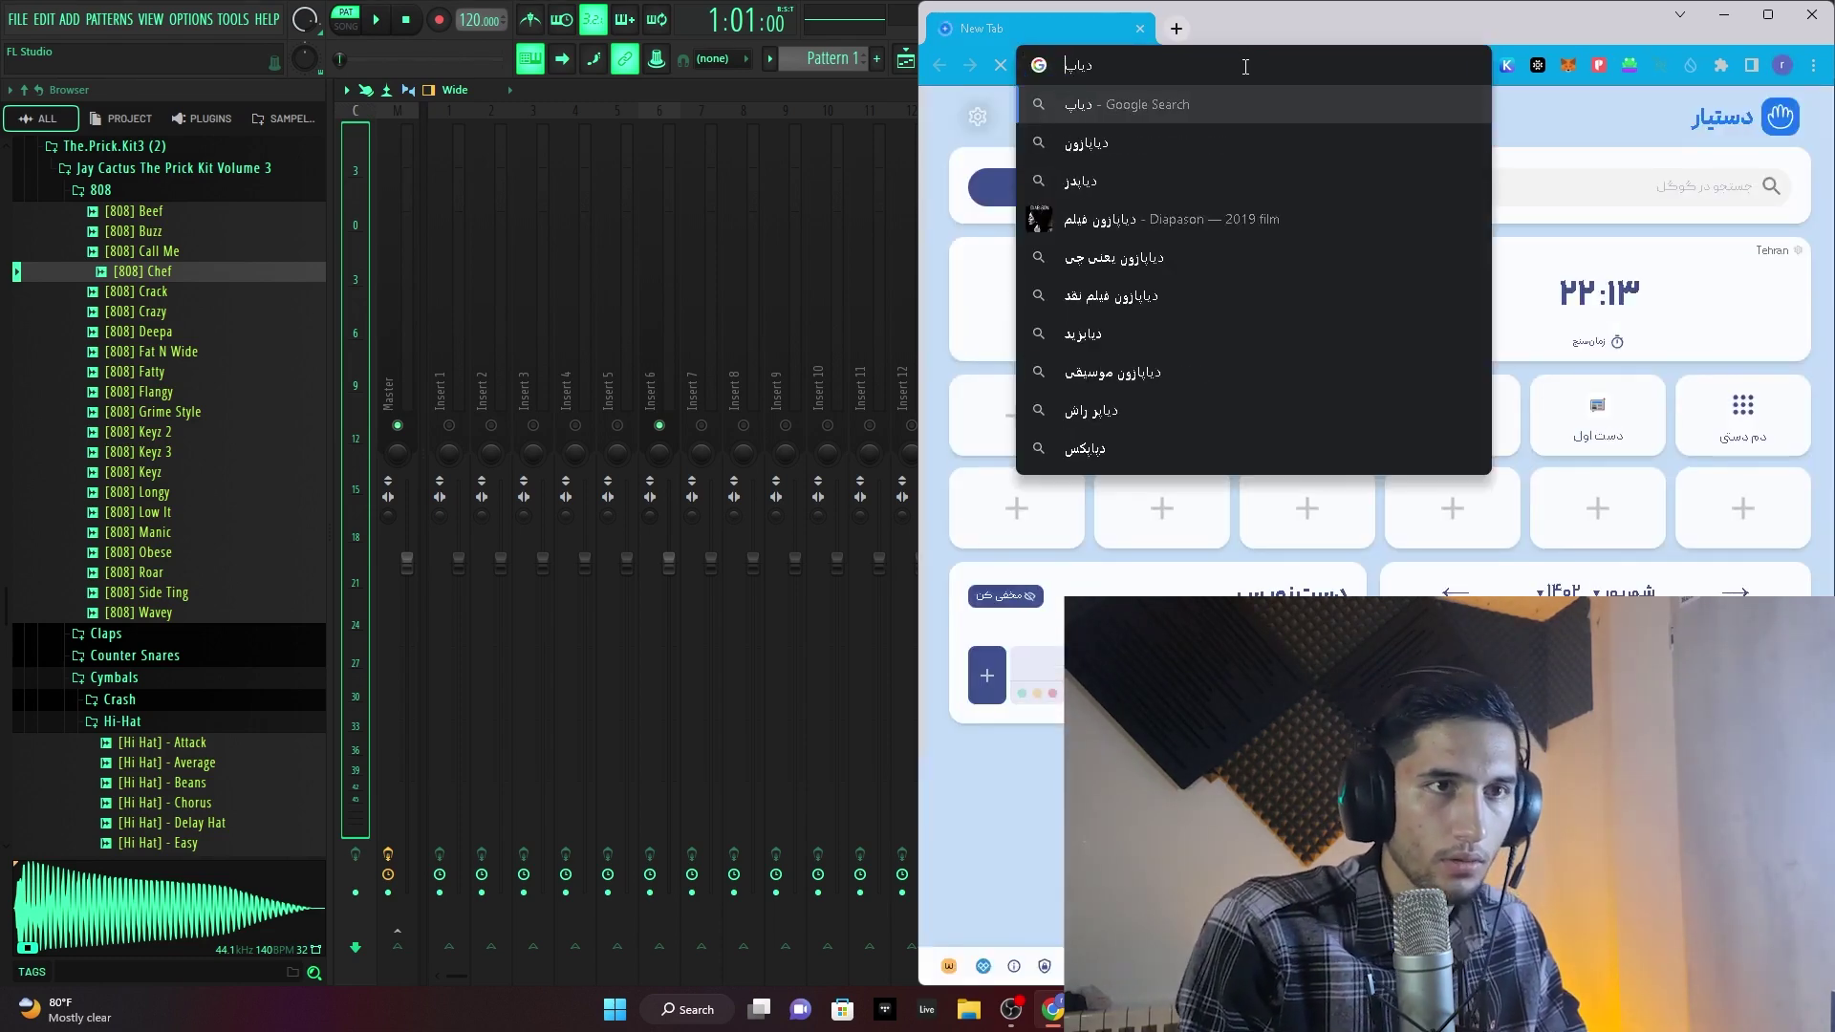
pyautogui.write('ازون')
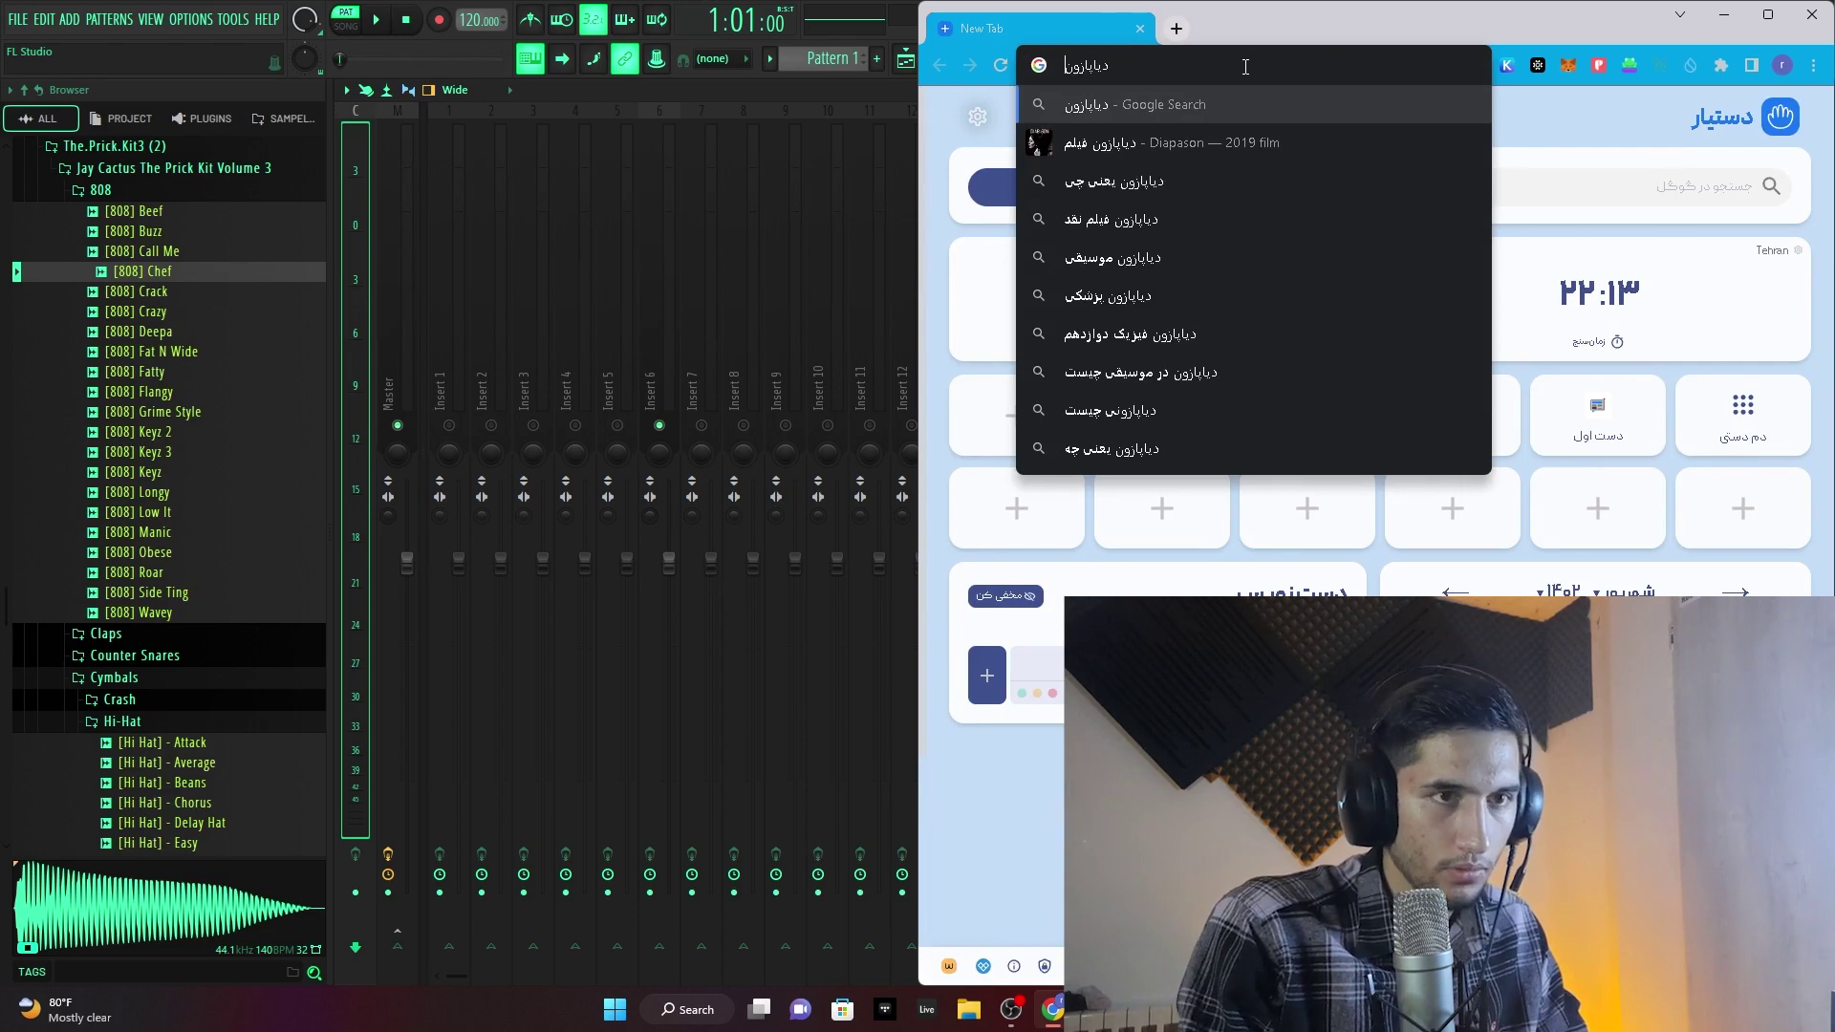
pyautogui.press('Return')
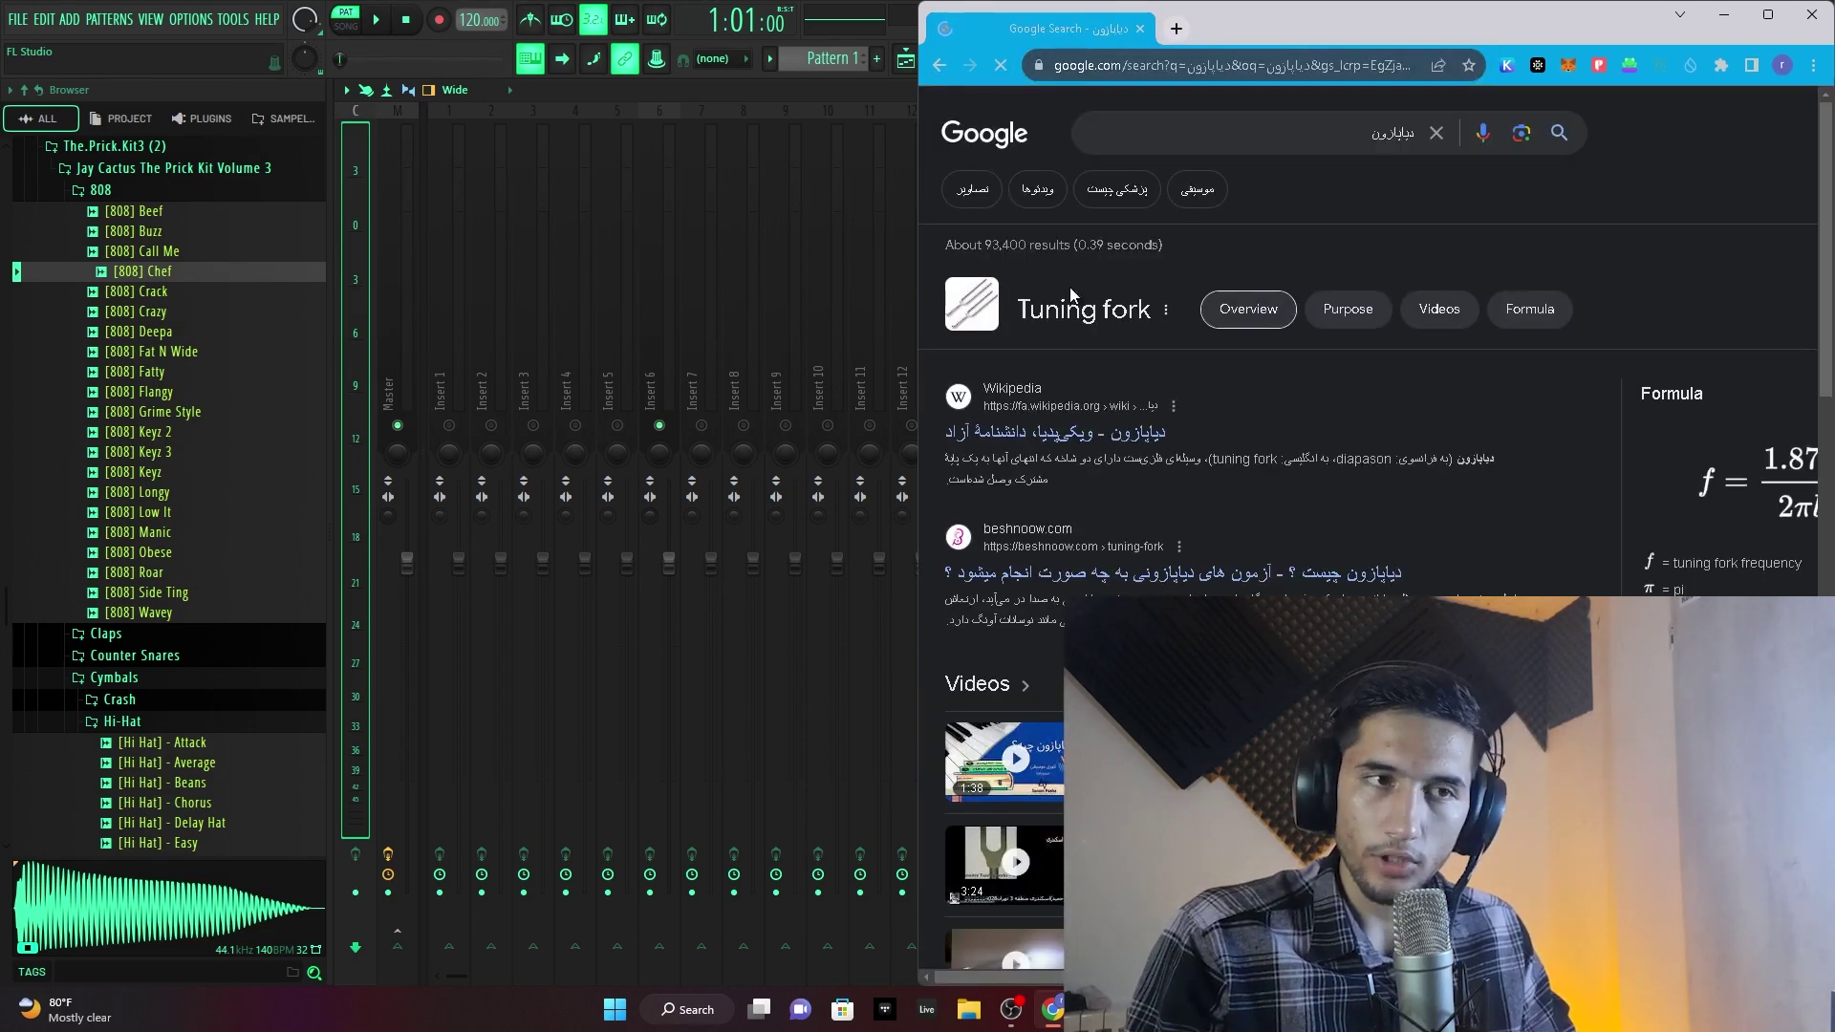
# - Show the image results and view the 256 C tuning fork picture and the drawing of two resonating tuning forks
pyautogui.click(971, 188)
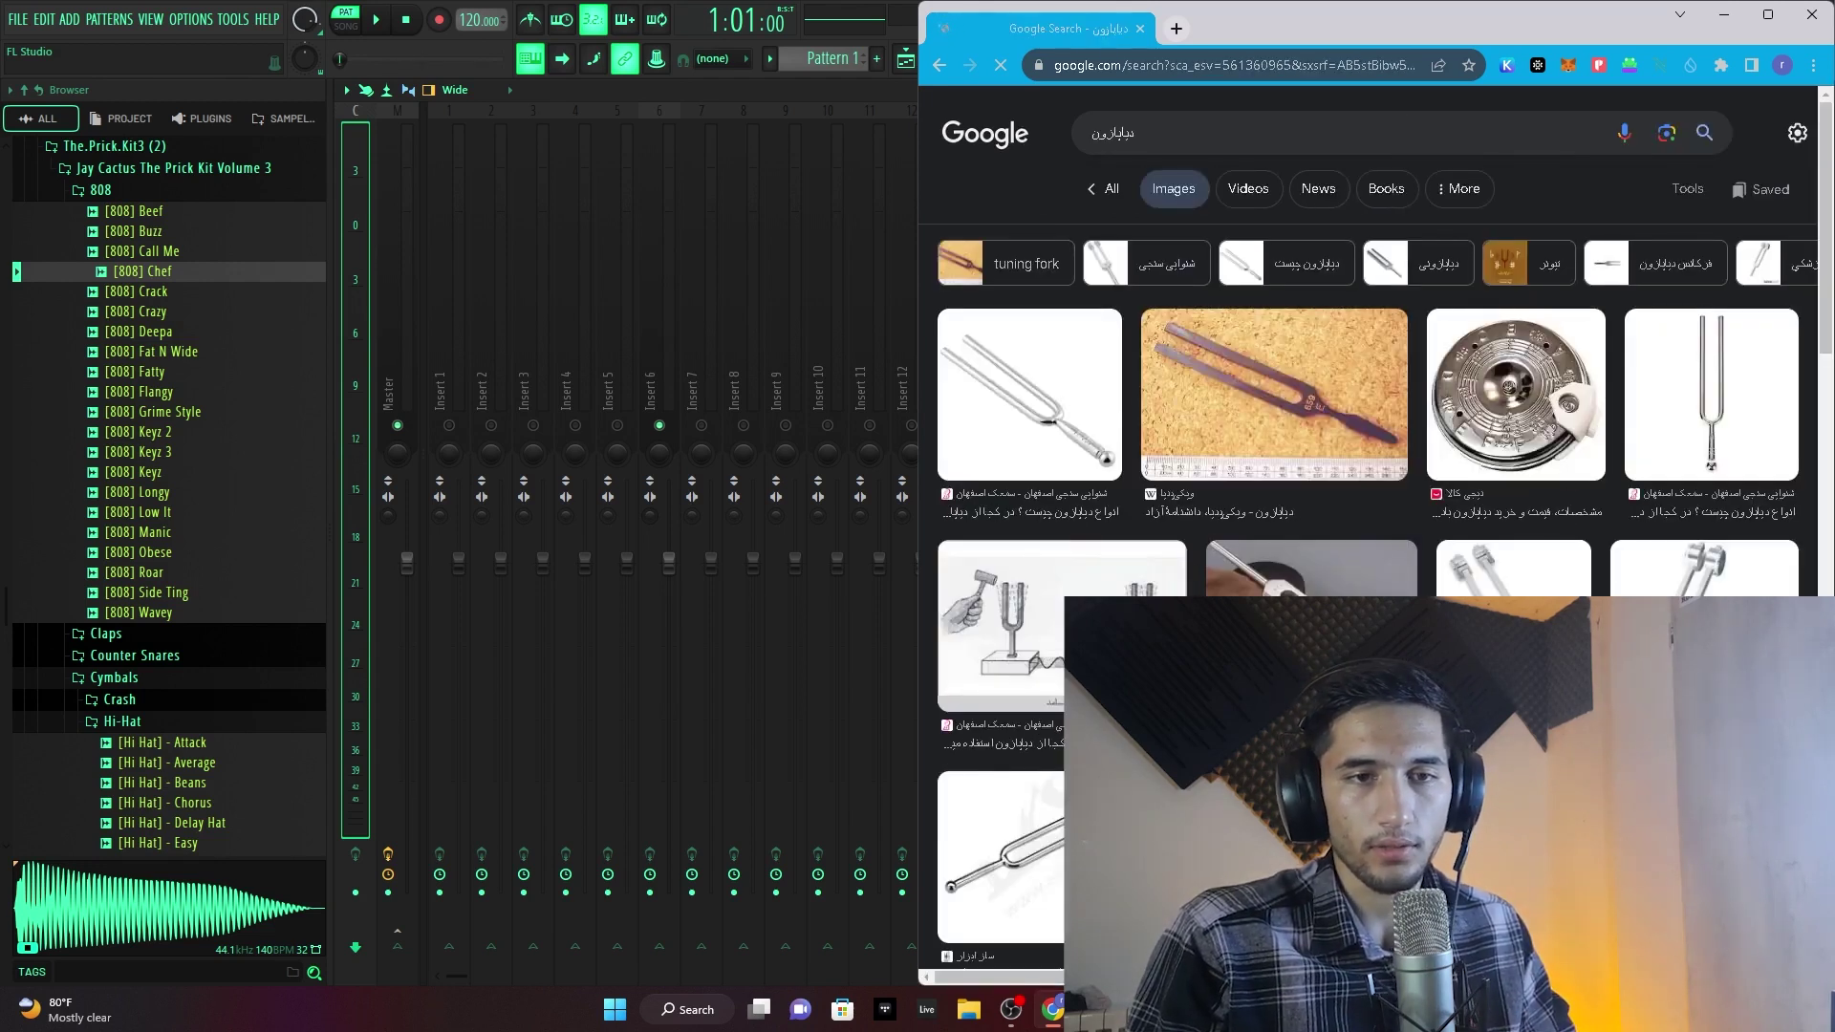
pyautogui.click(1604, 382)
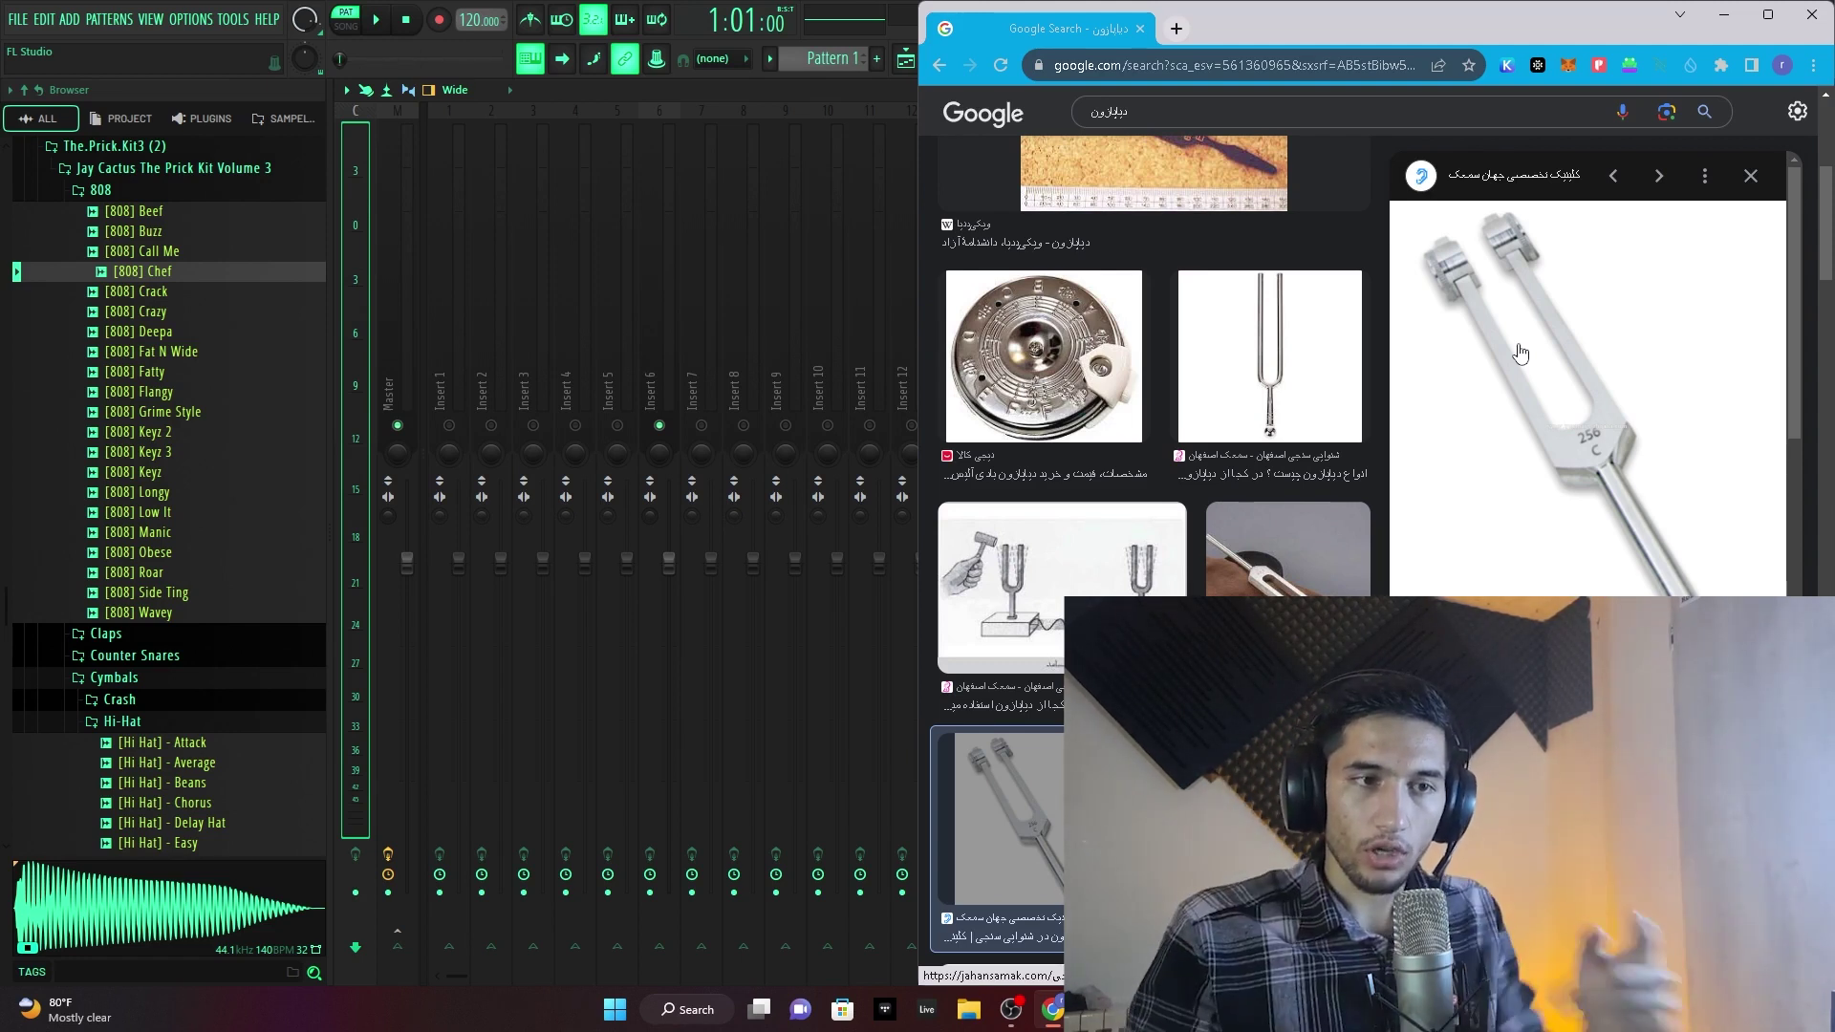
pyautogui.click(1118, 630)
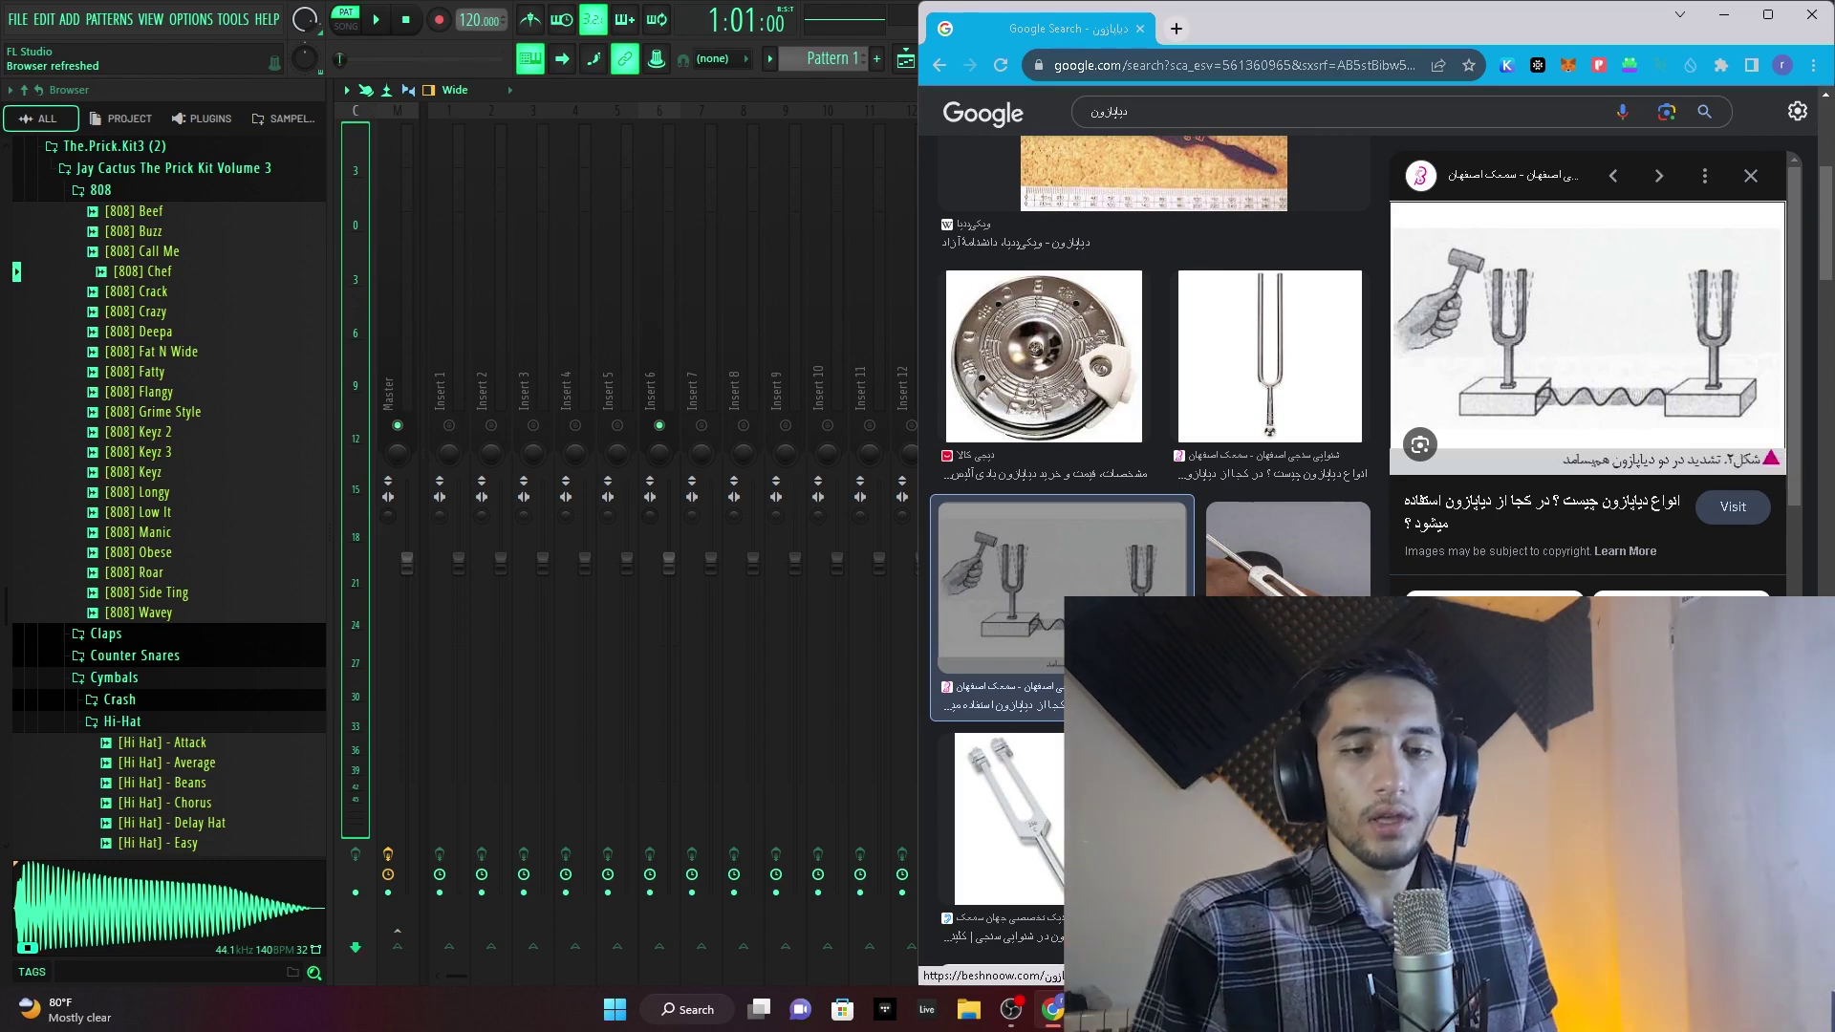
pyautogui.scroll(-2, 1793, 339)
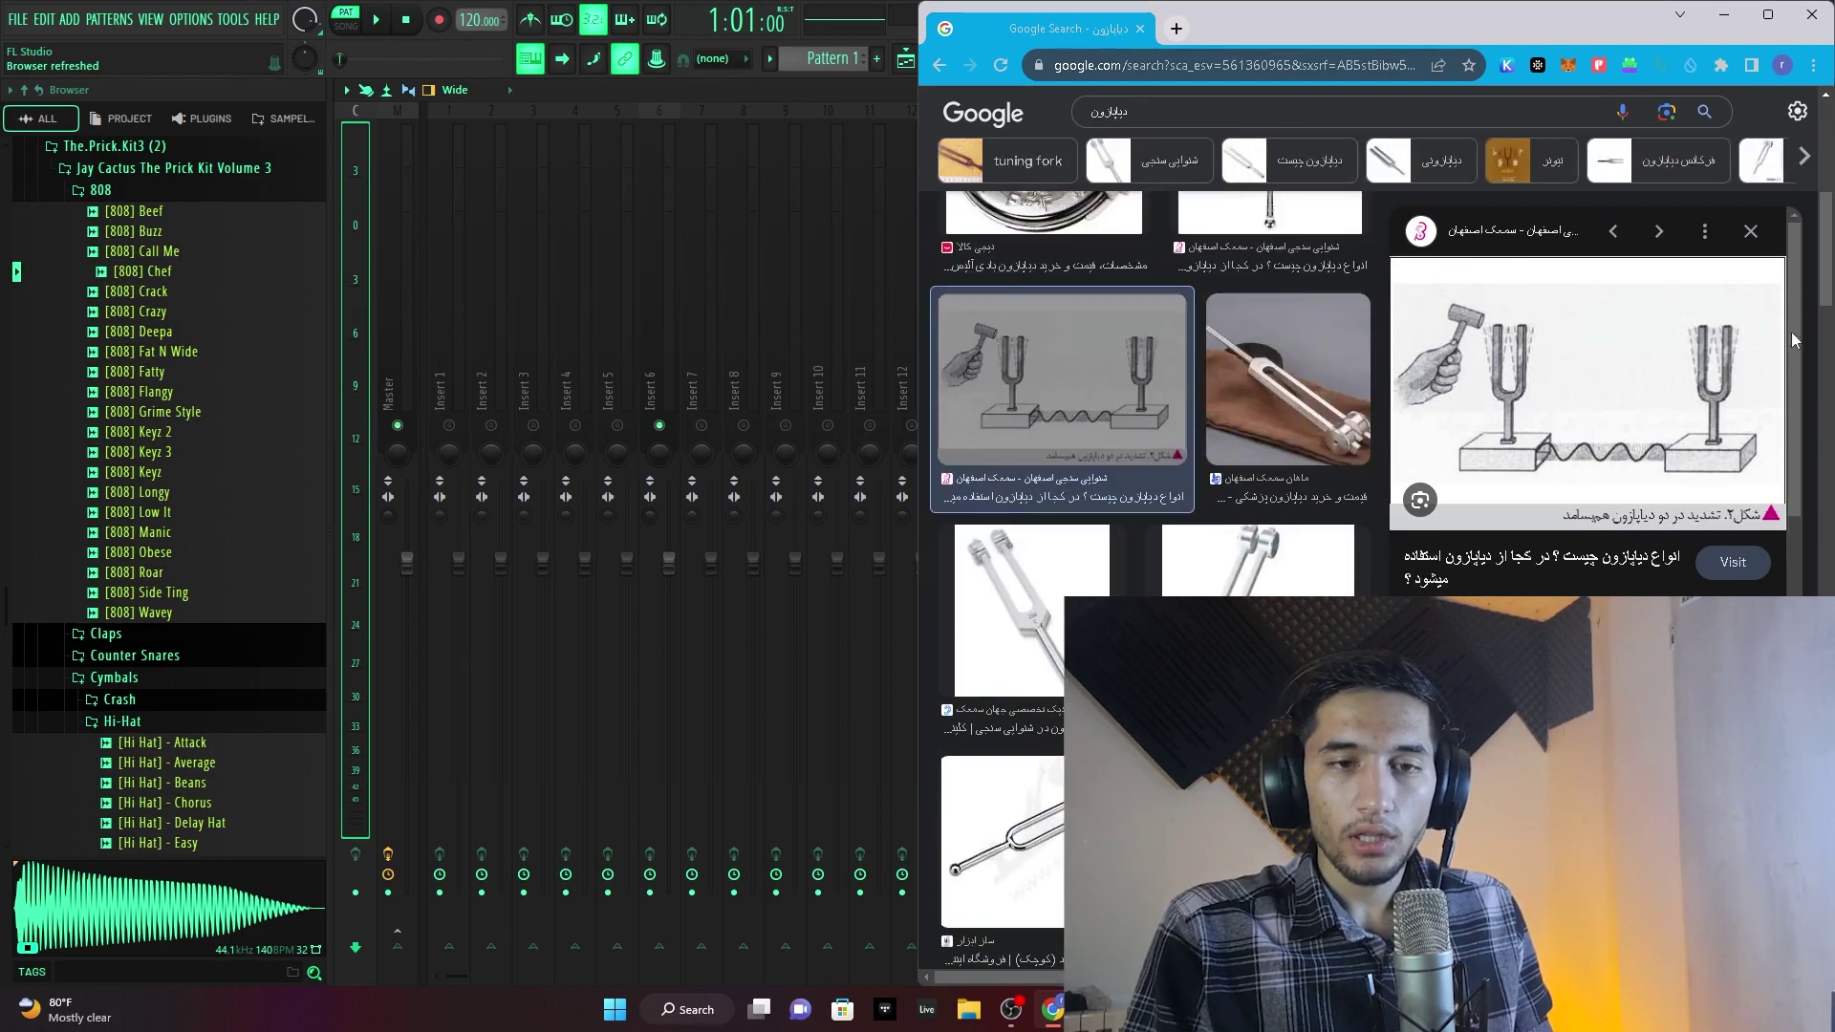
# - View the related SabaMed picture of six tuning forks in a maximized browser window, and return to FL Studio
pyautogui.scroll(-5, 1793, 339)
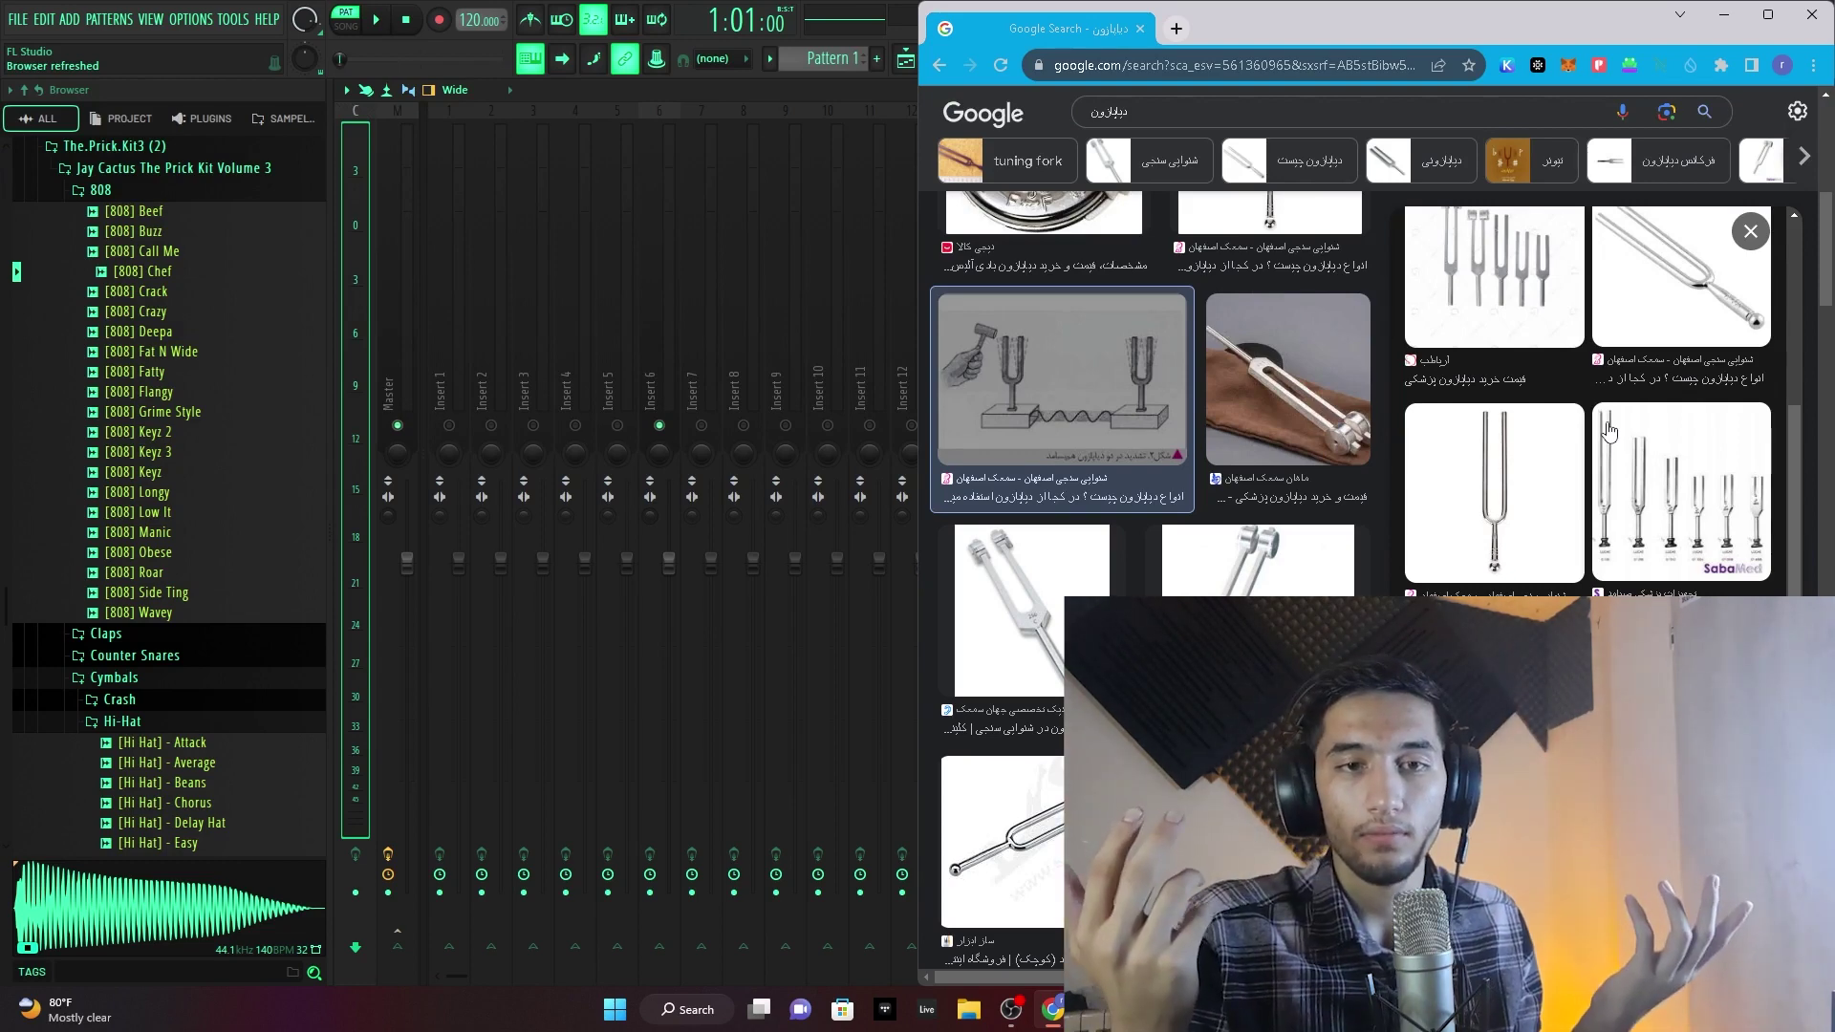
pyautogui.click(1687, 514)
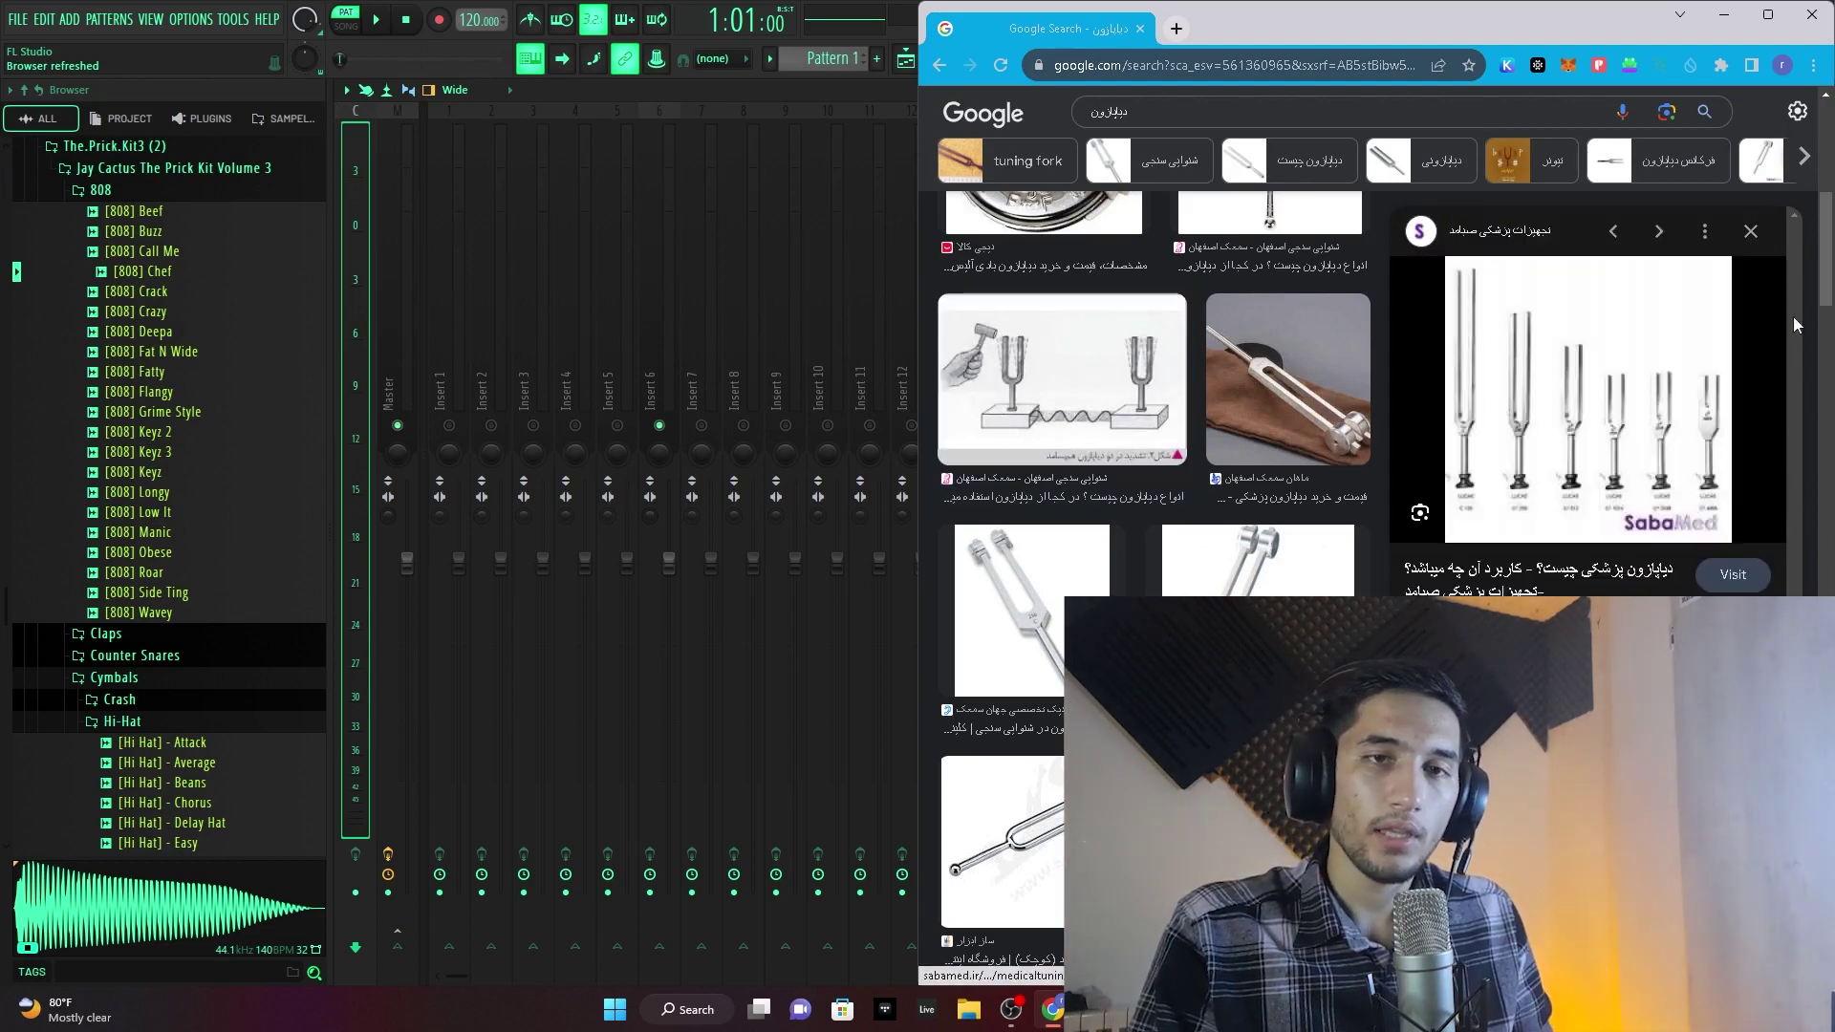
pyautogui.click(1601, 435)
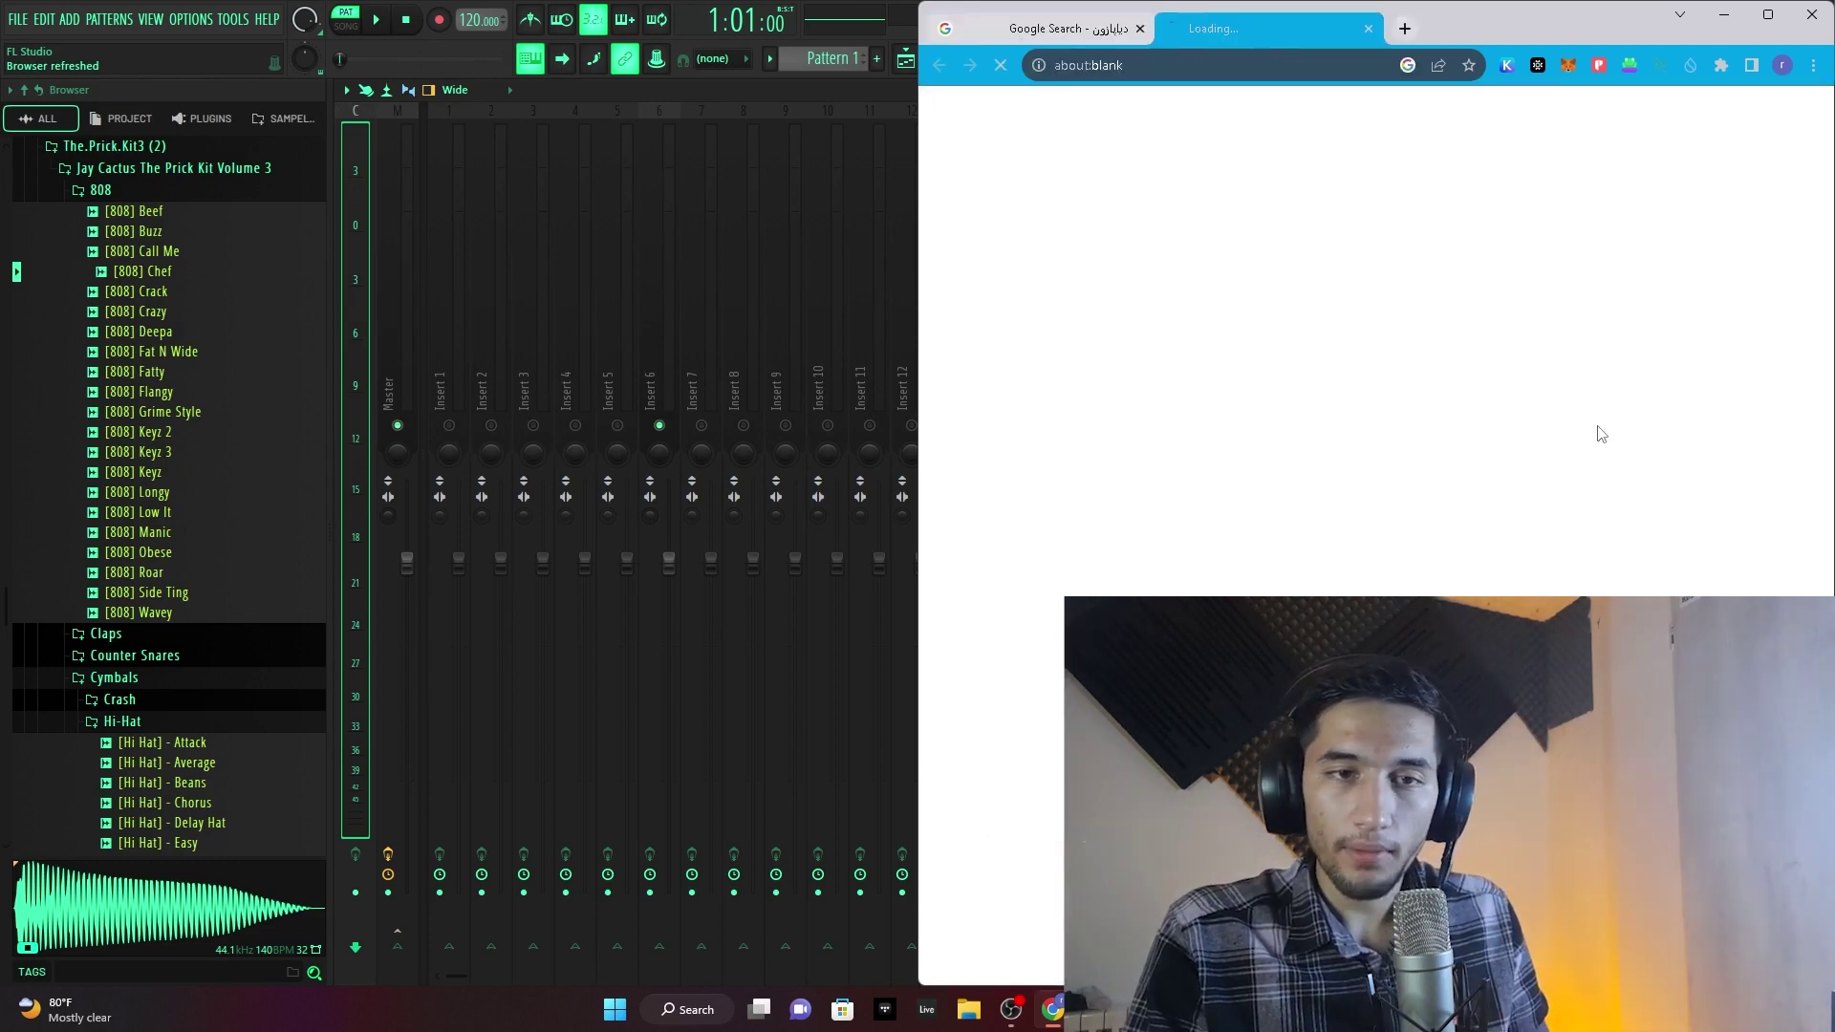
pyautogui.click(1369, 29)
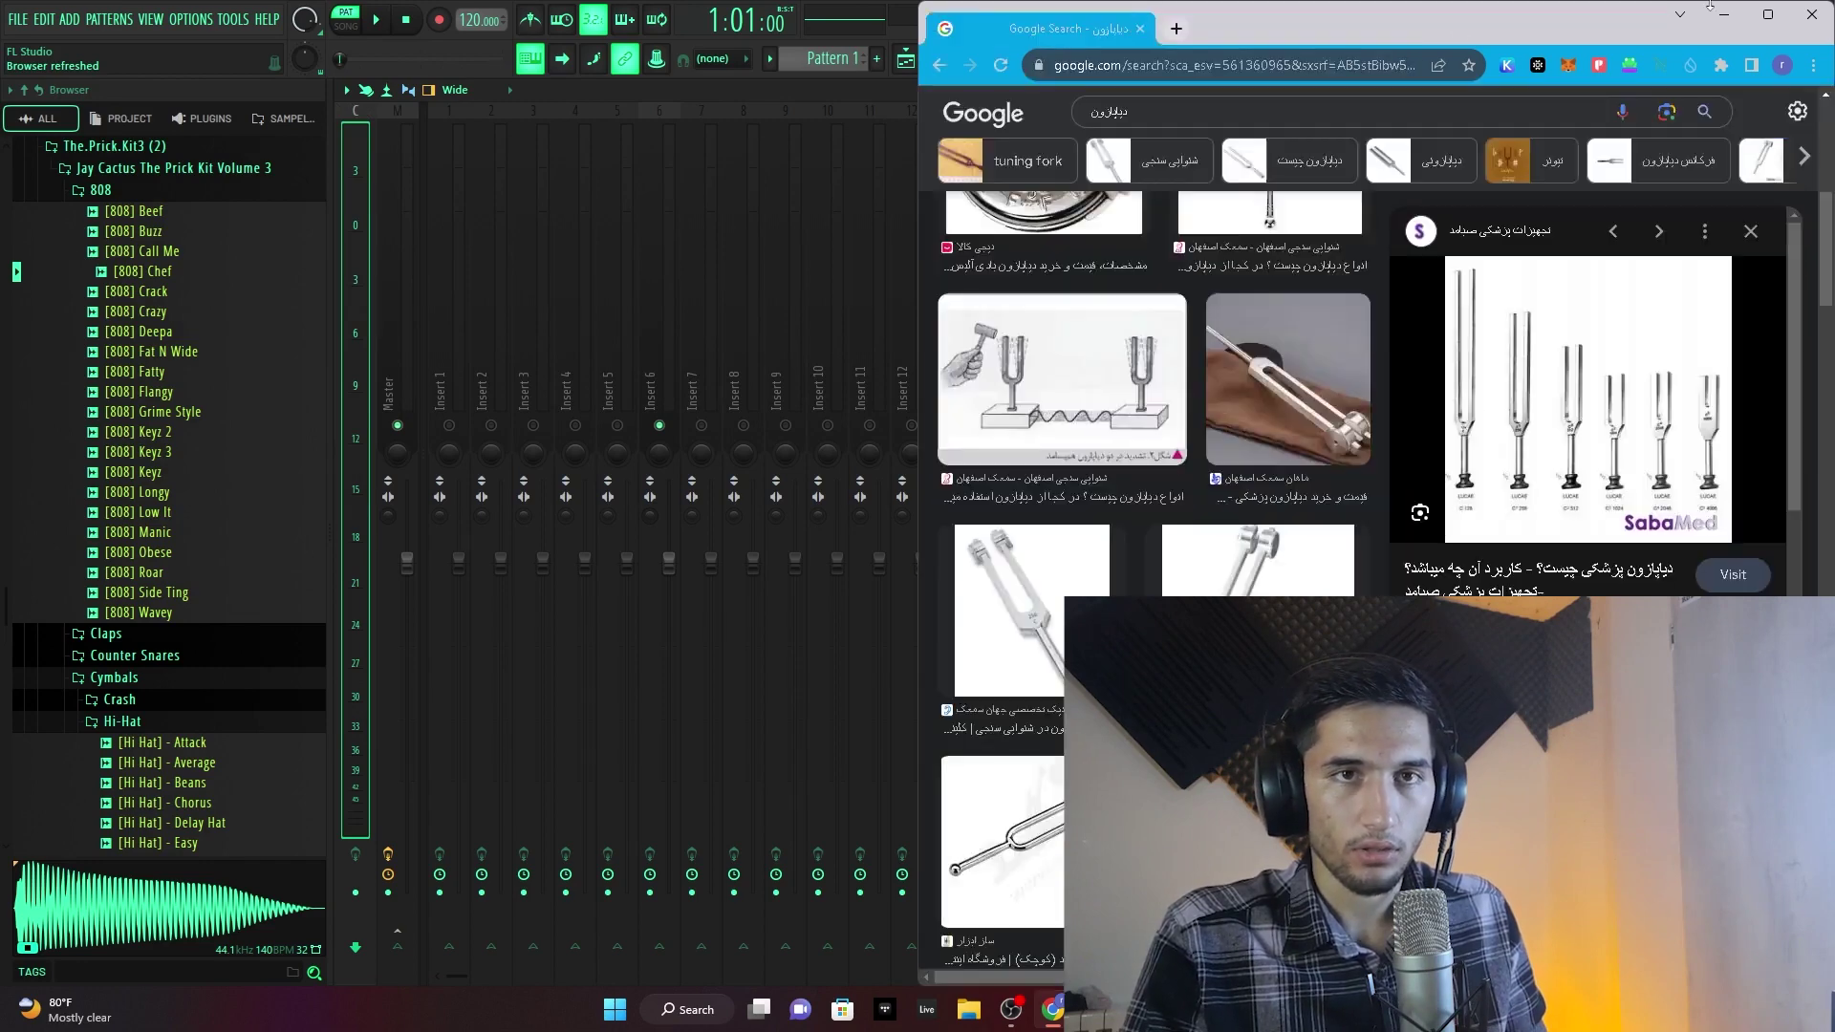
pyautogui.click(1767, 14)
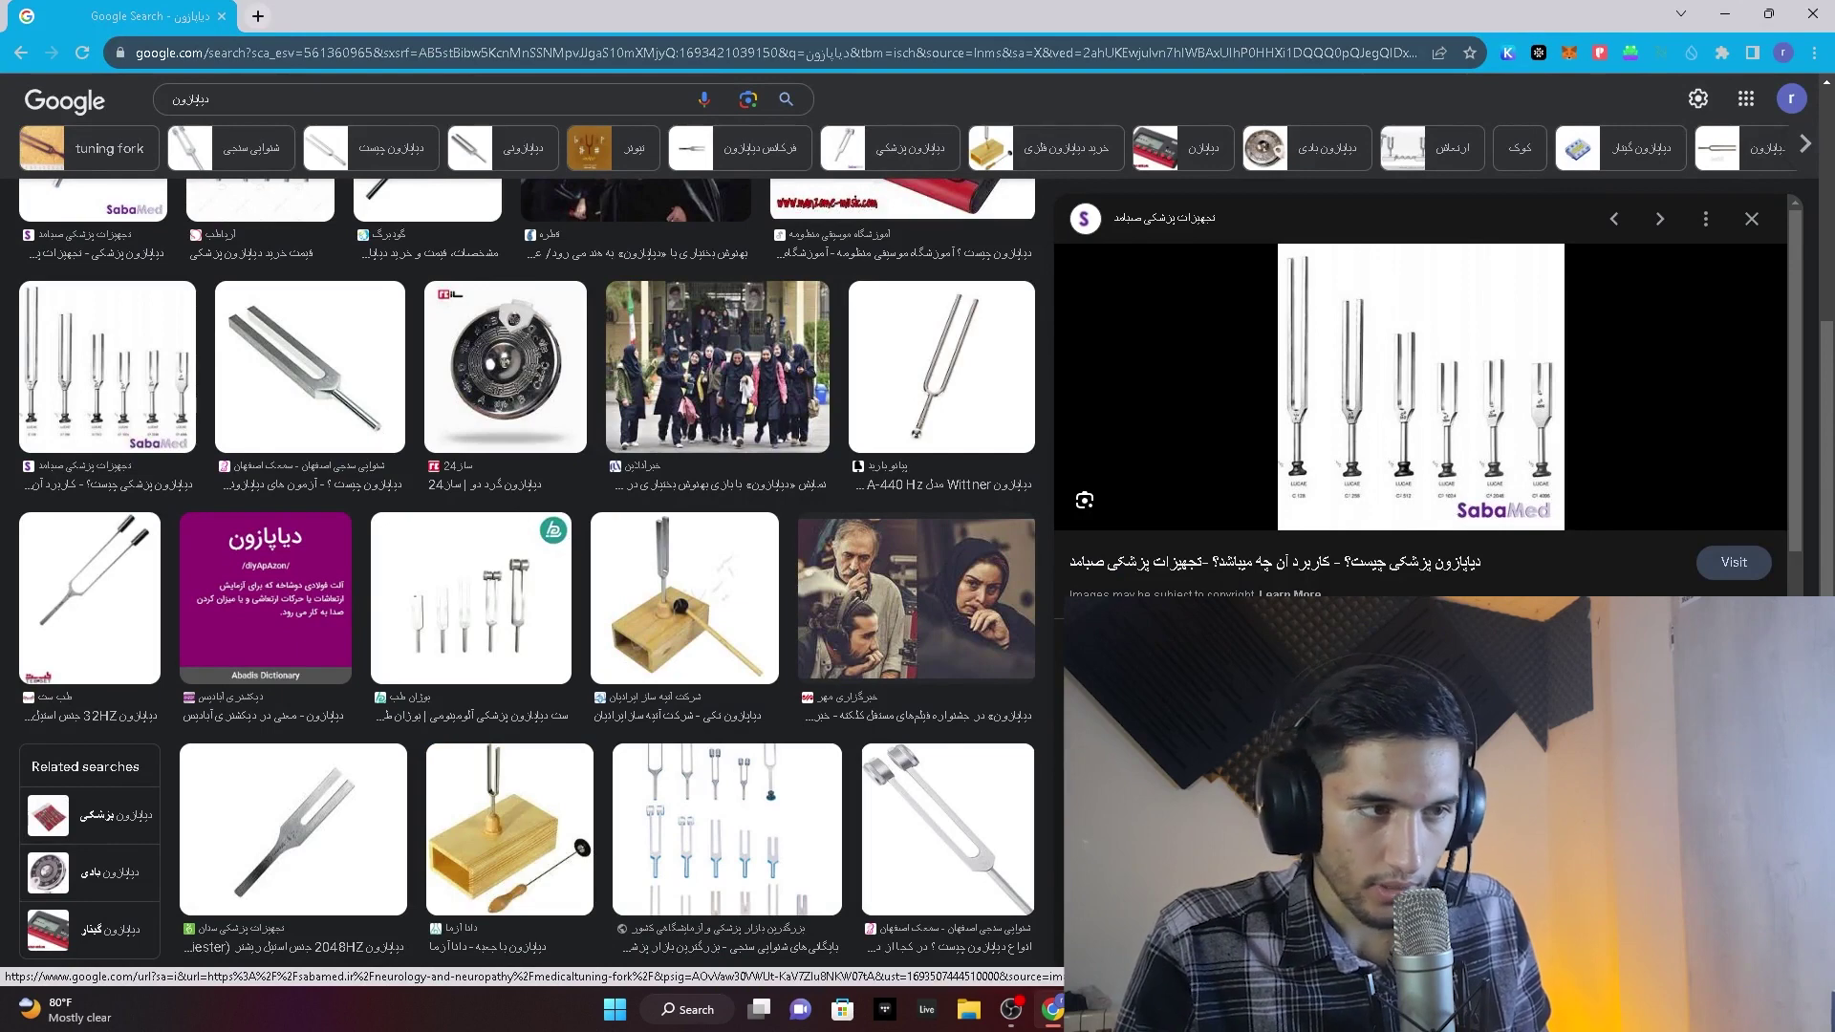
pyautogui.click(1725, 15)
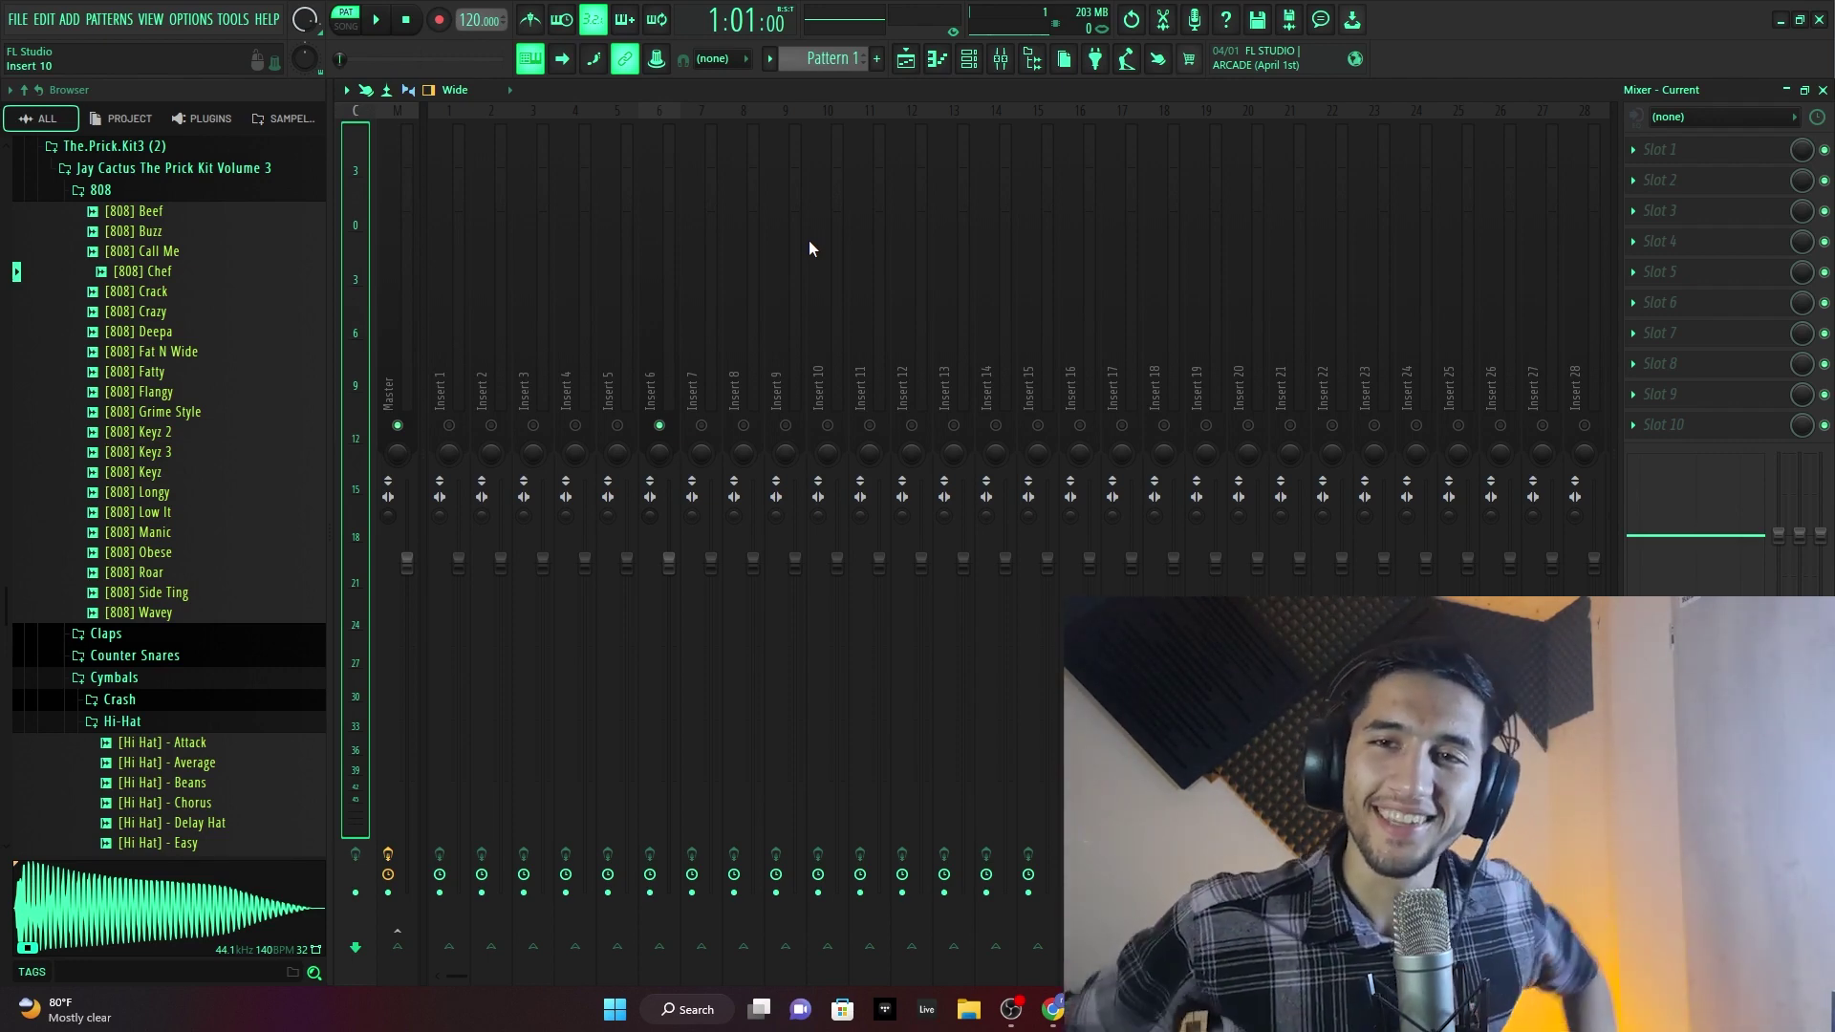
pyautogui.click(680, 335)
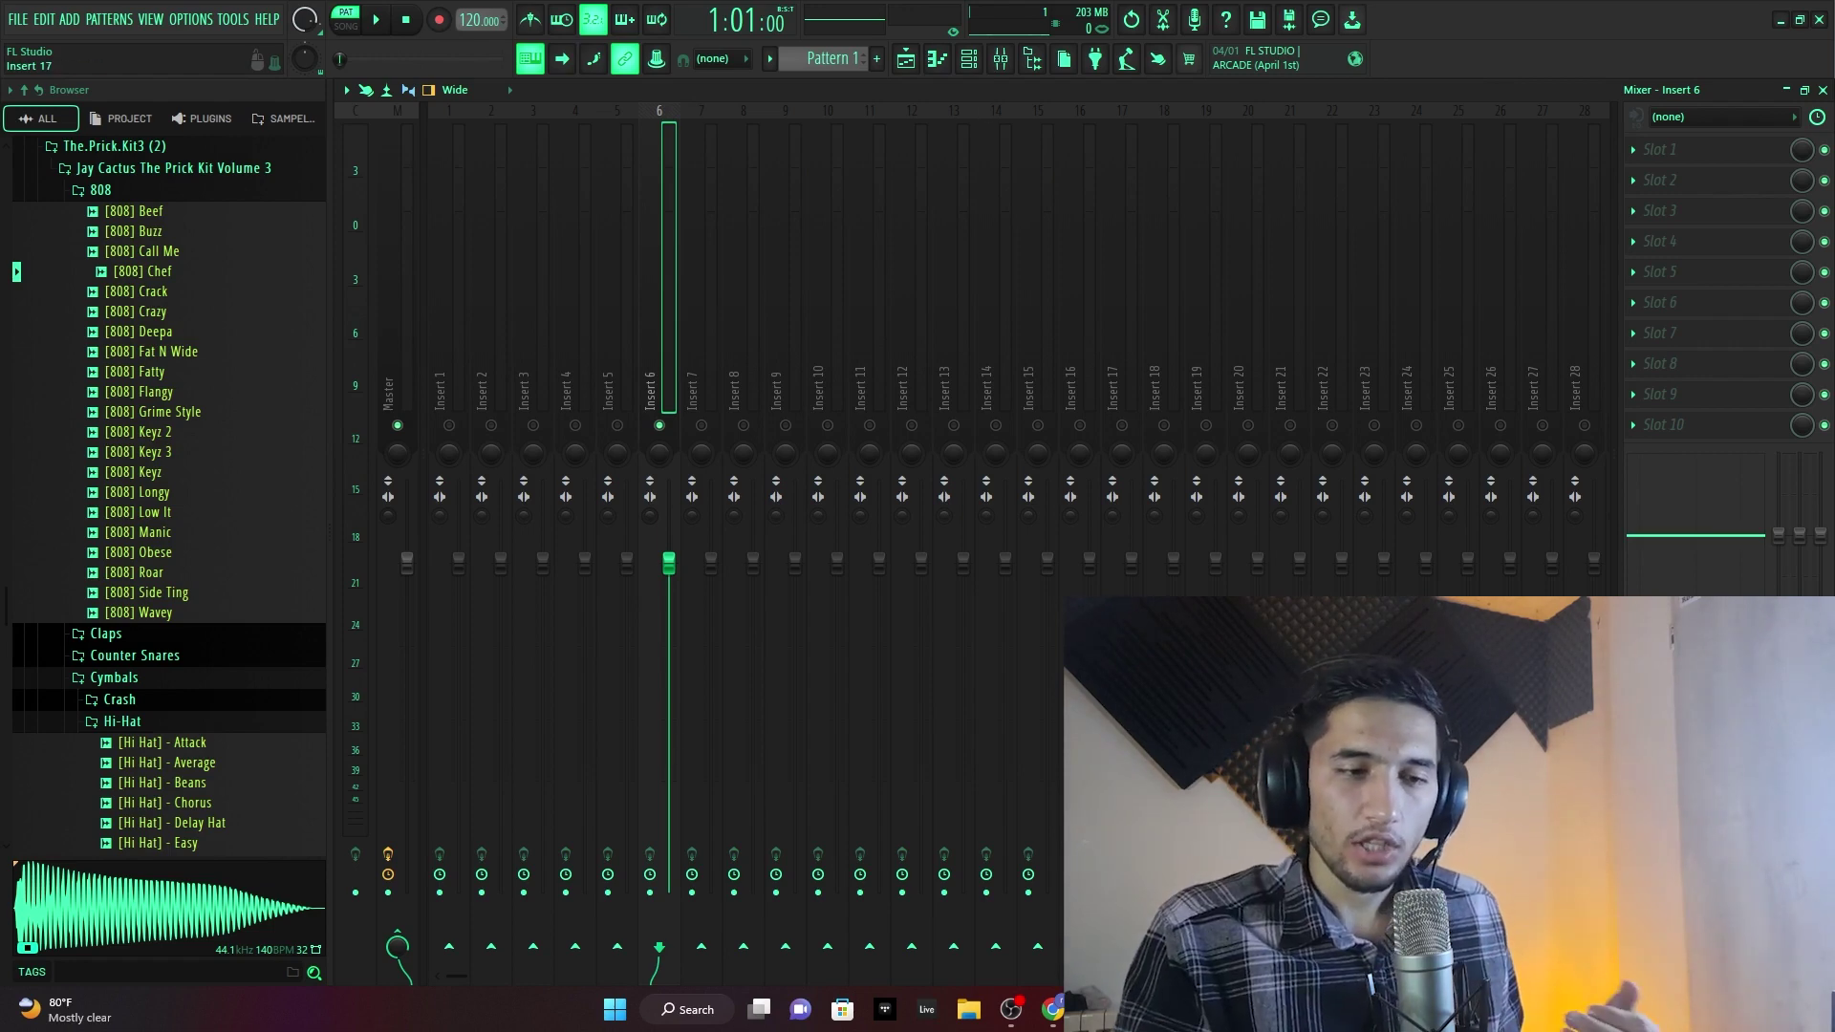
pyautogui.click(1052, 1009)
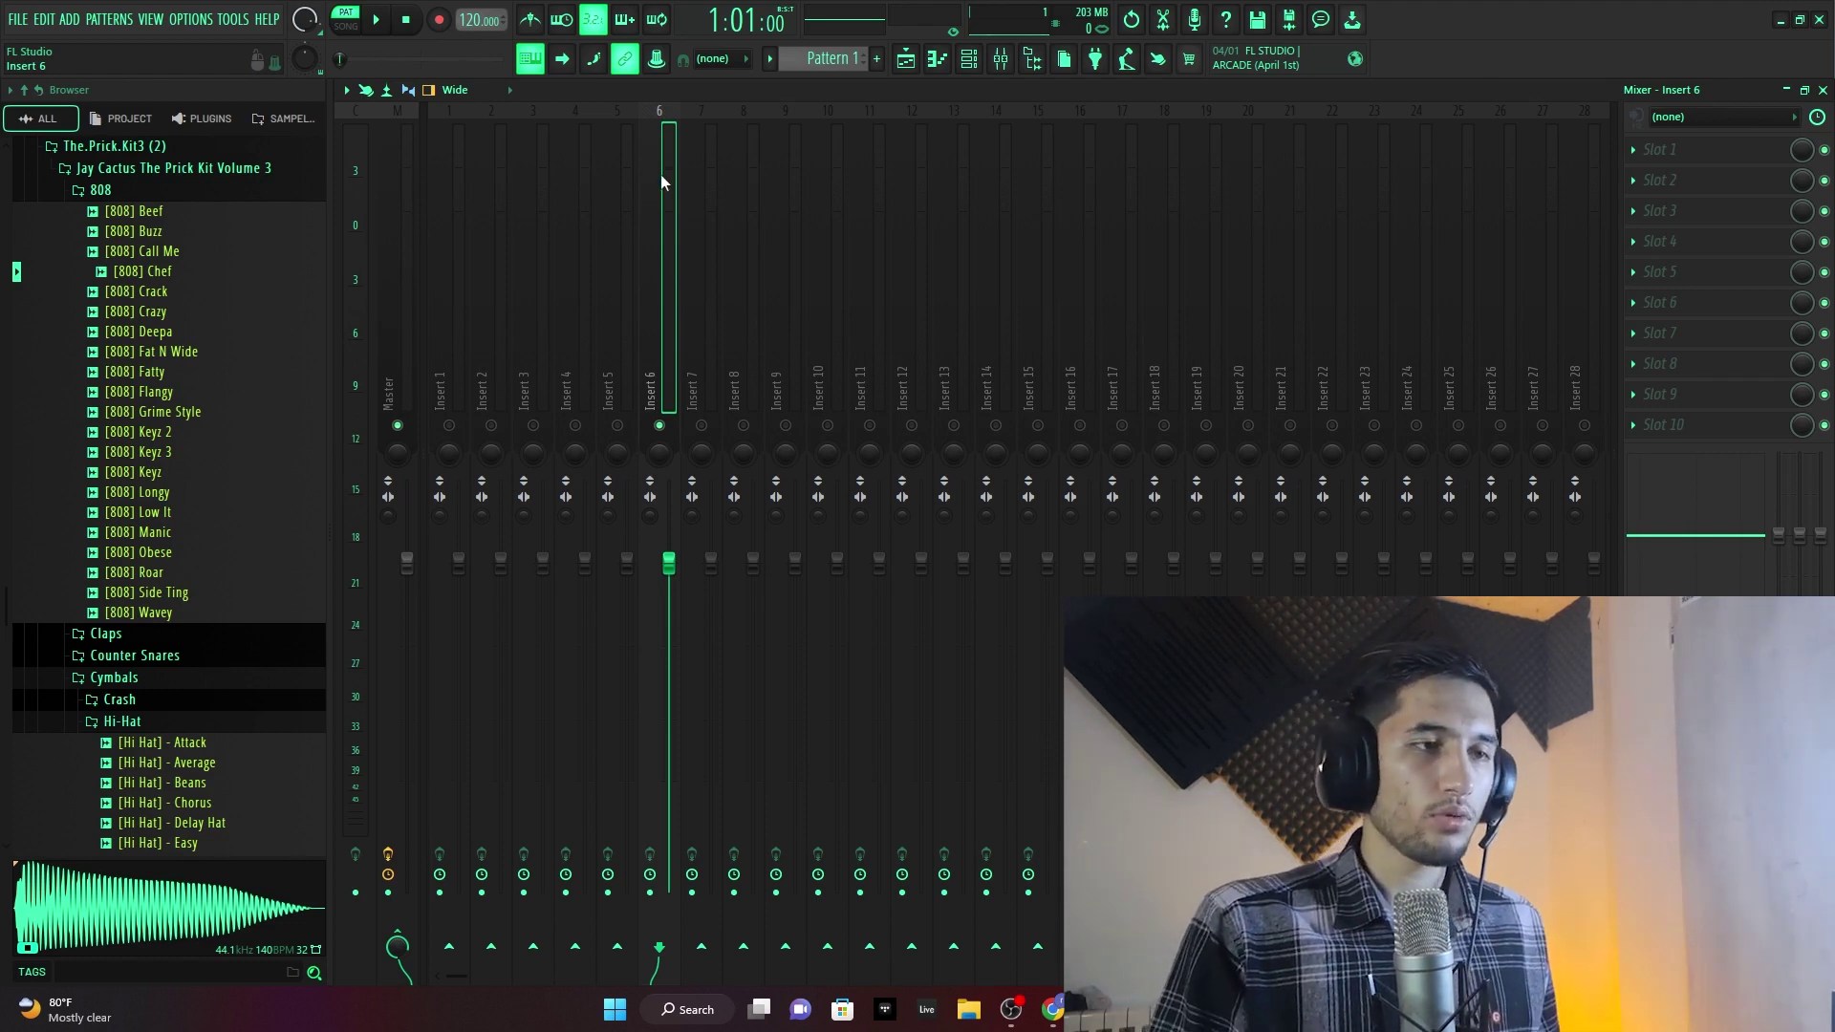
pyautogui.rightClick(701, 948)
pyautogui.click(695, 758)
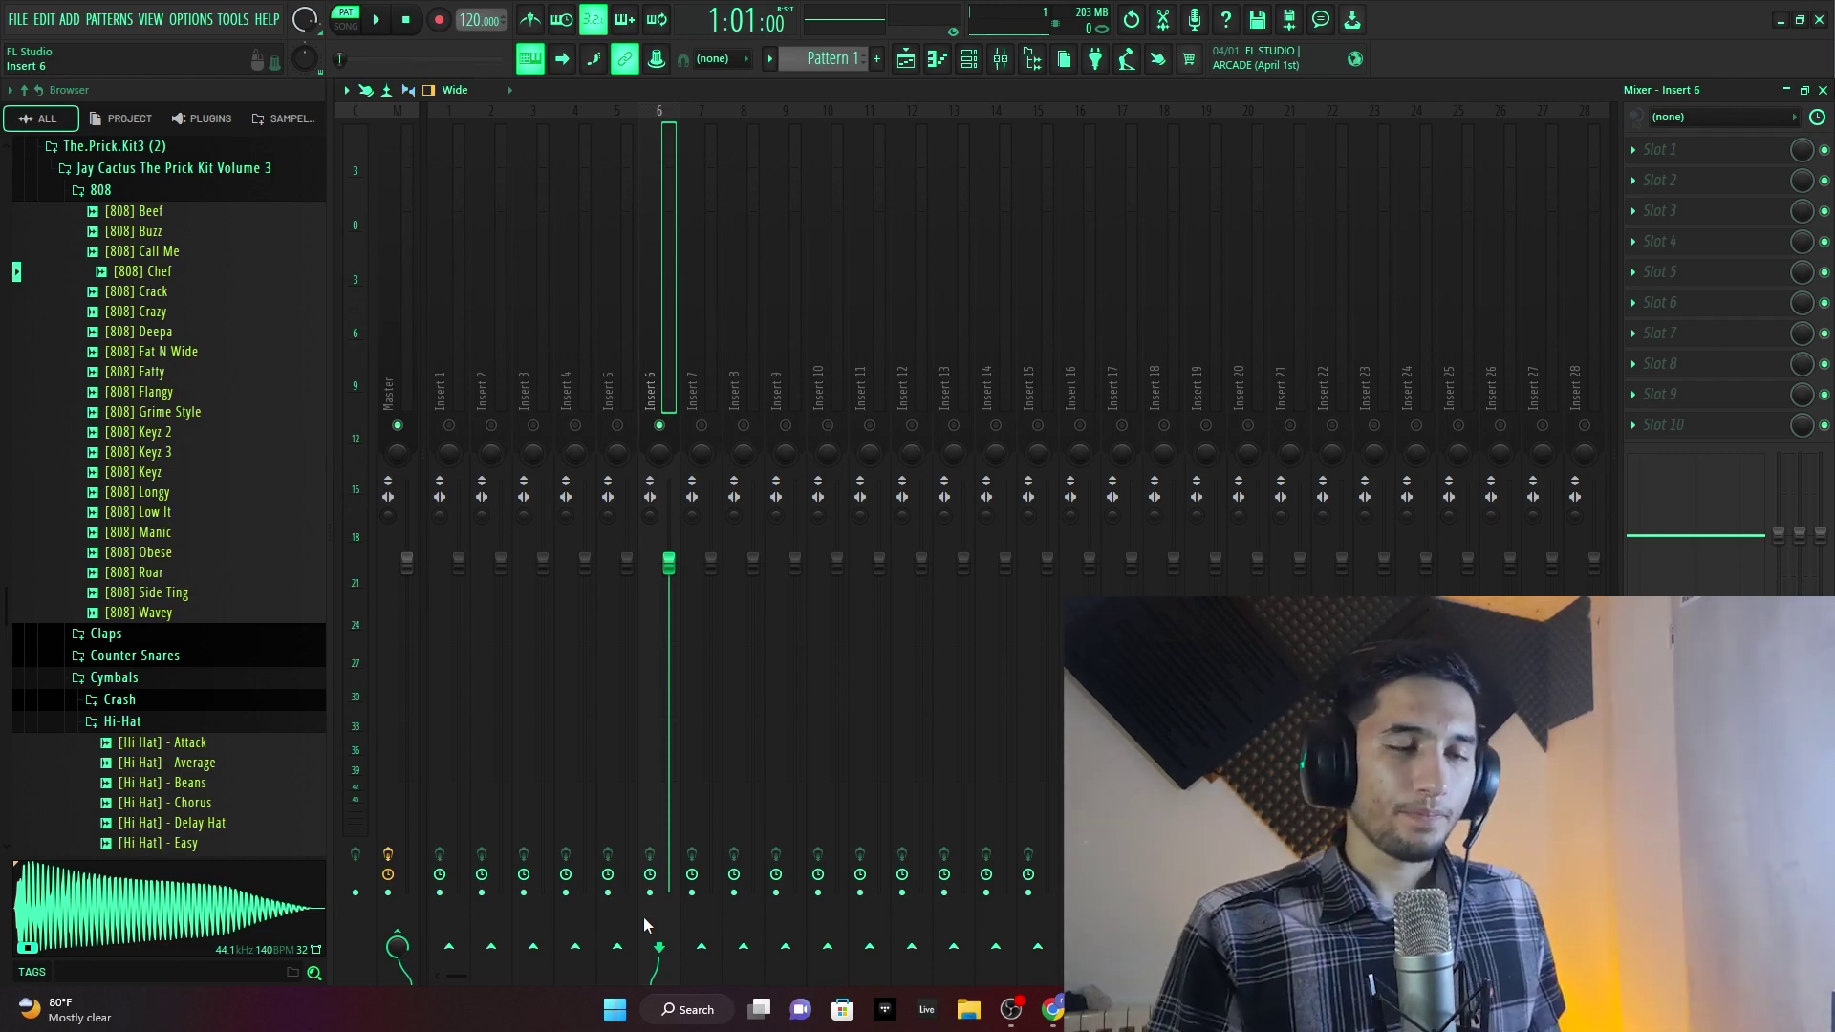
pyautogui.click(673, 298)
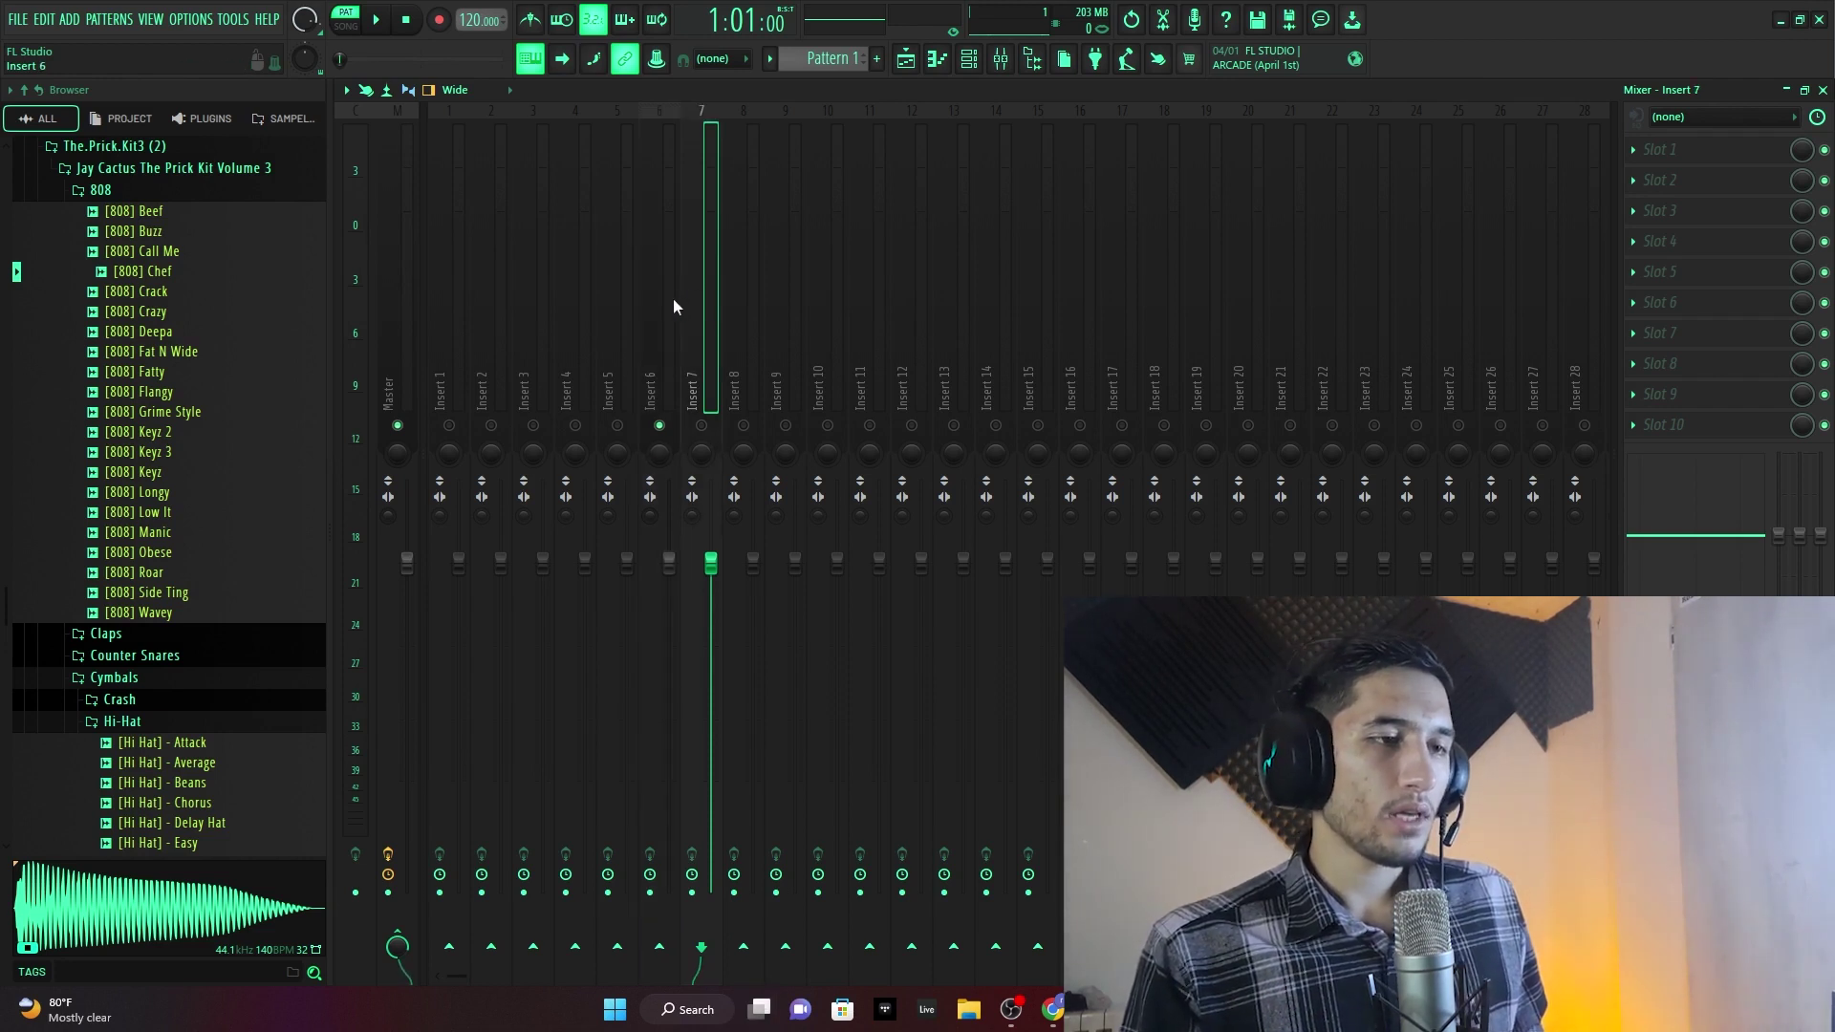
# - Sidechain Insert 6 to Insert 7 in the mixer and select Insert 7
pyautogui.click(671, 300)
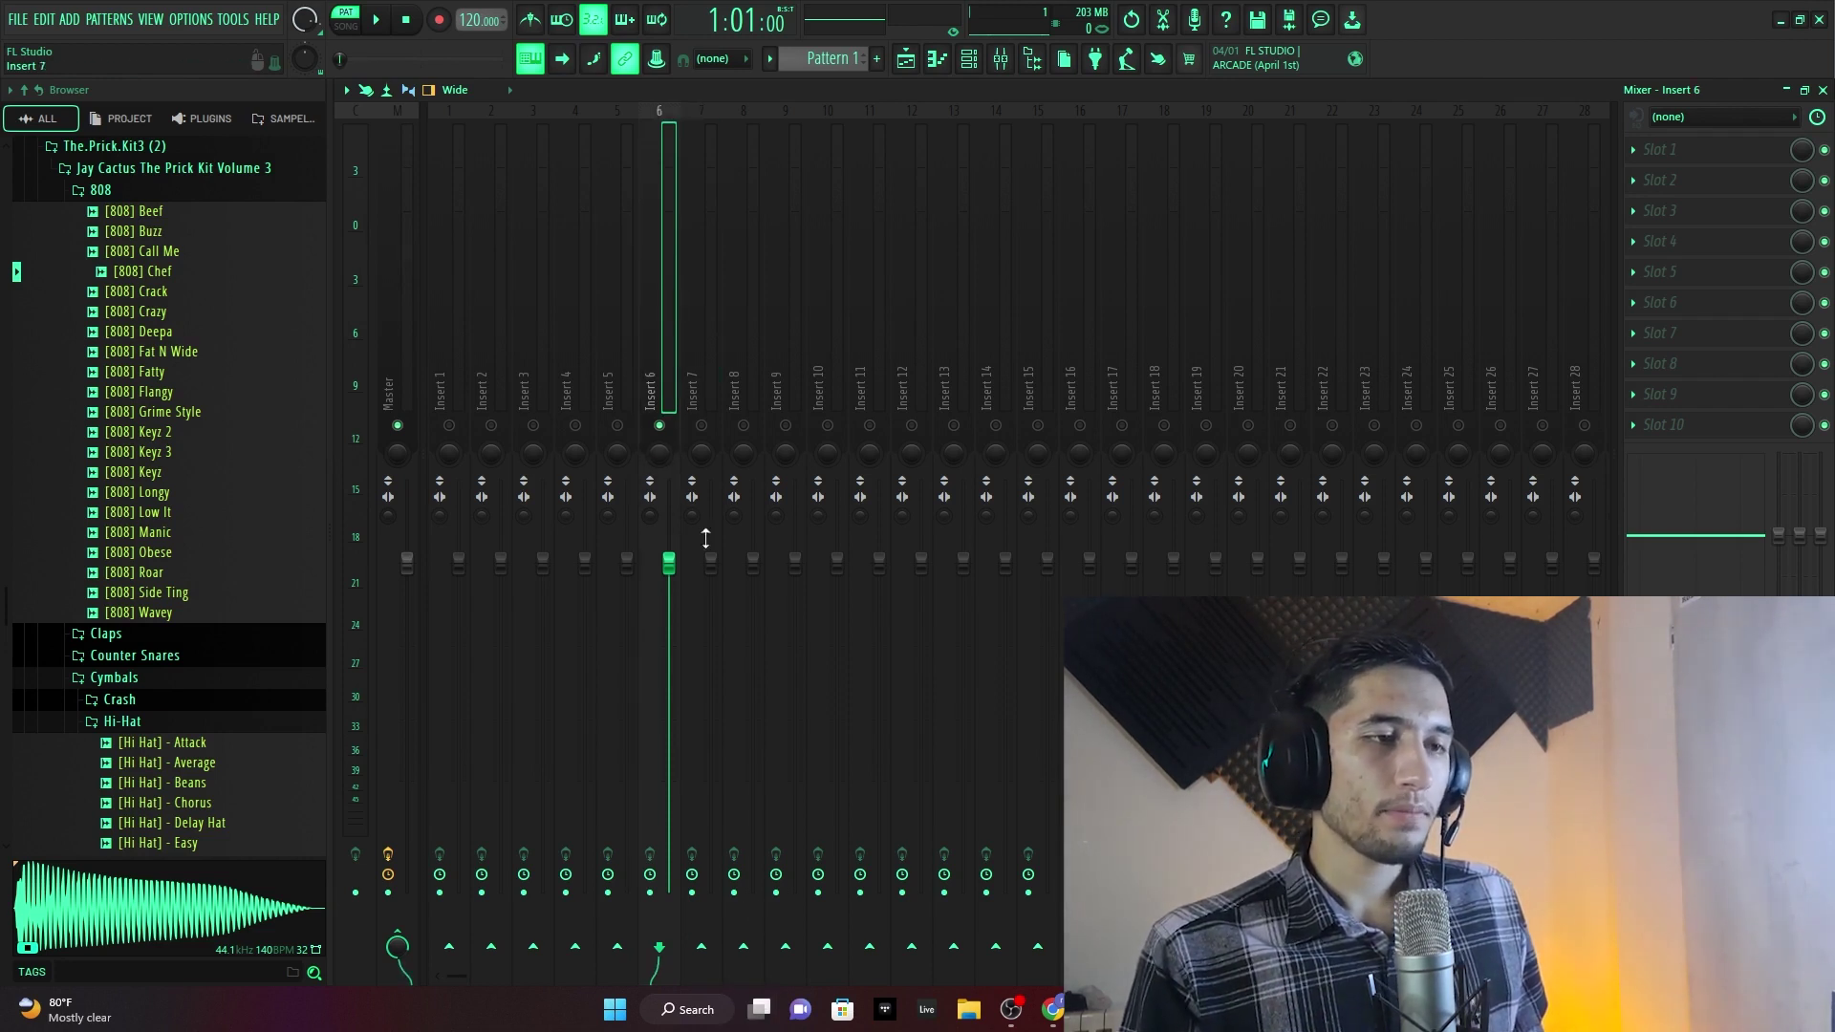
pyautogui.rightClick(704, 949)
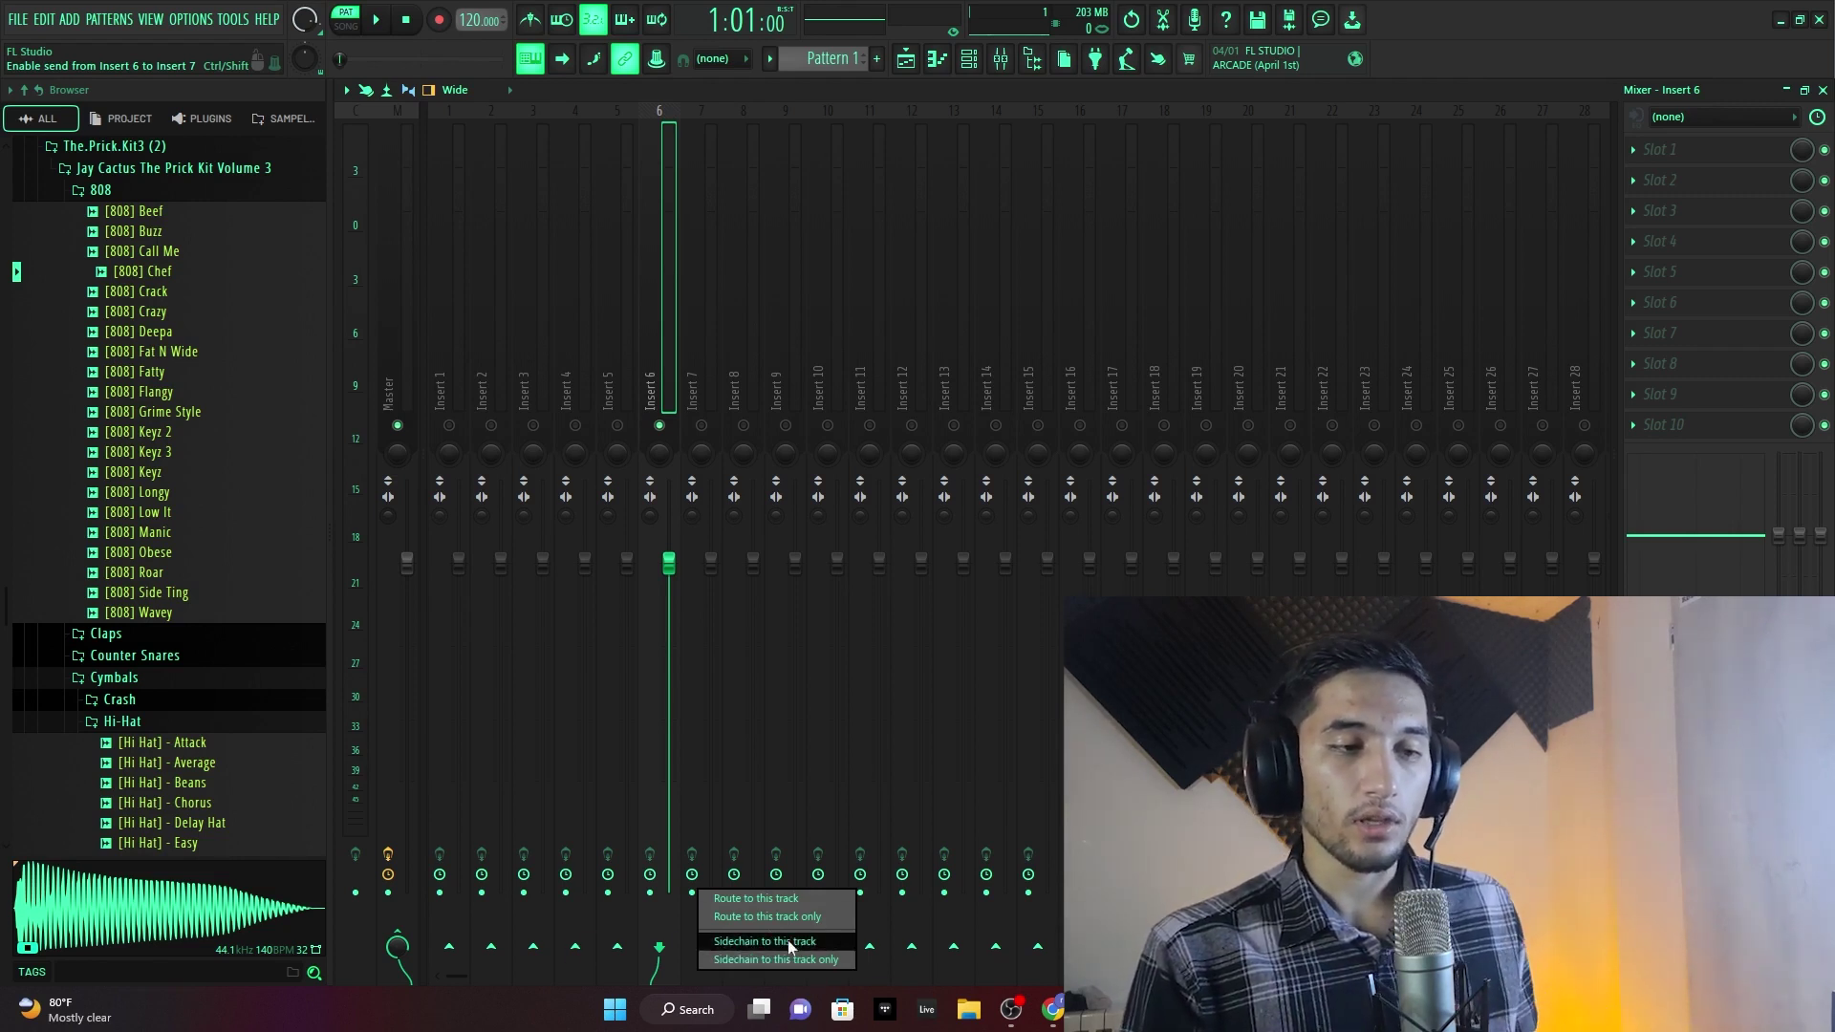
pyautogui.click(760, 941)
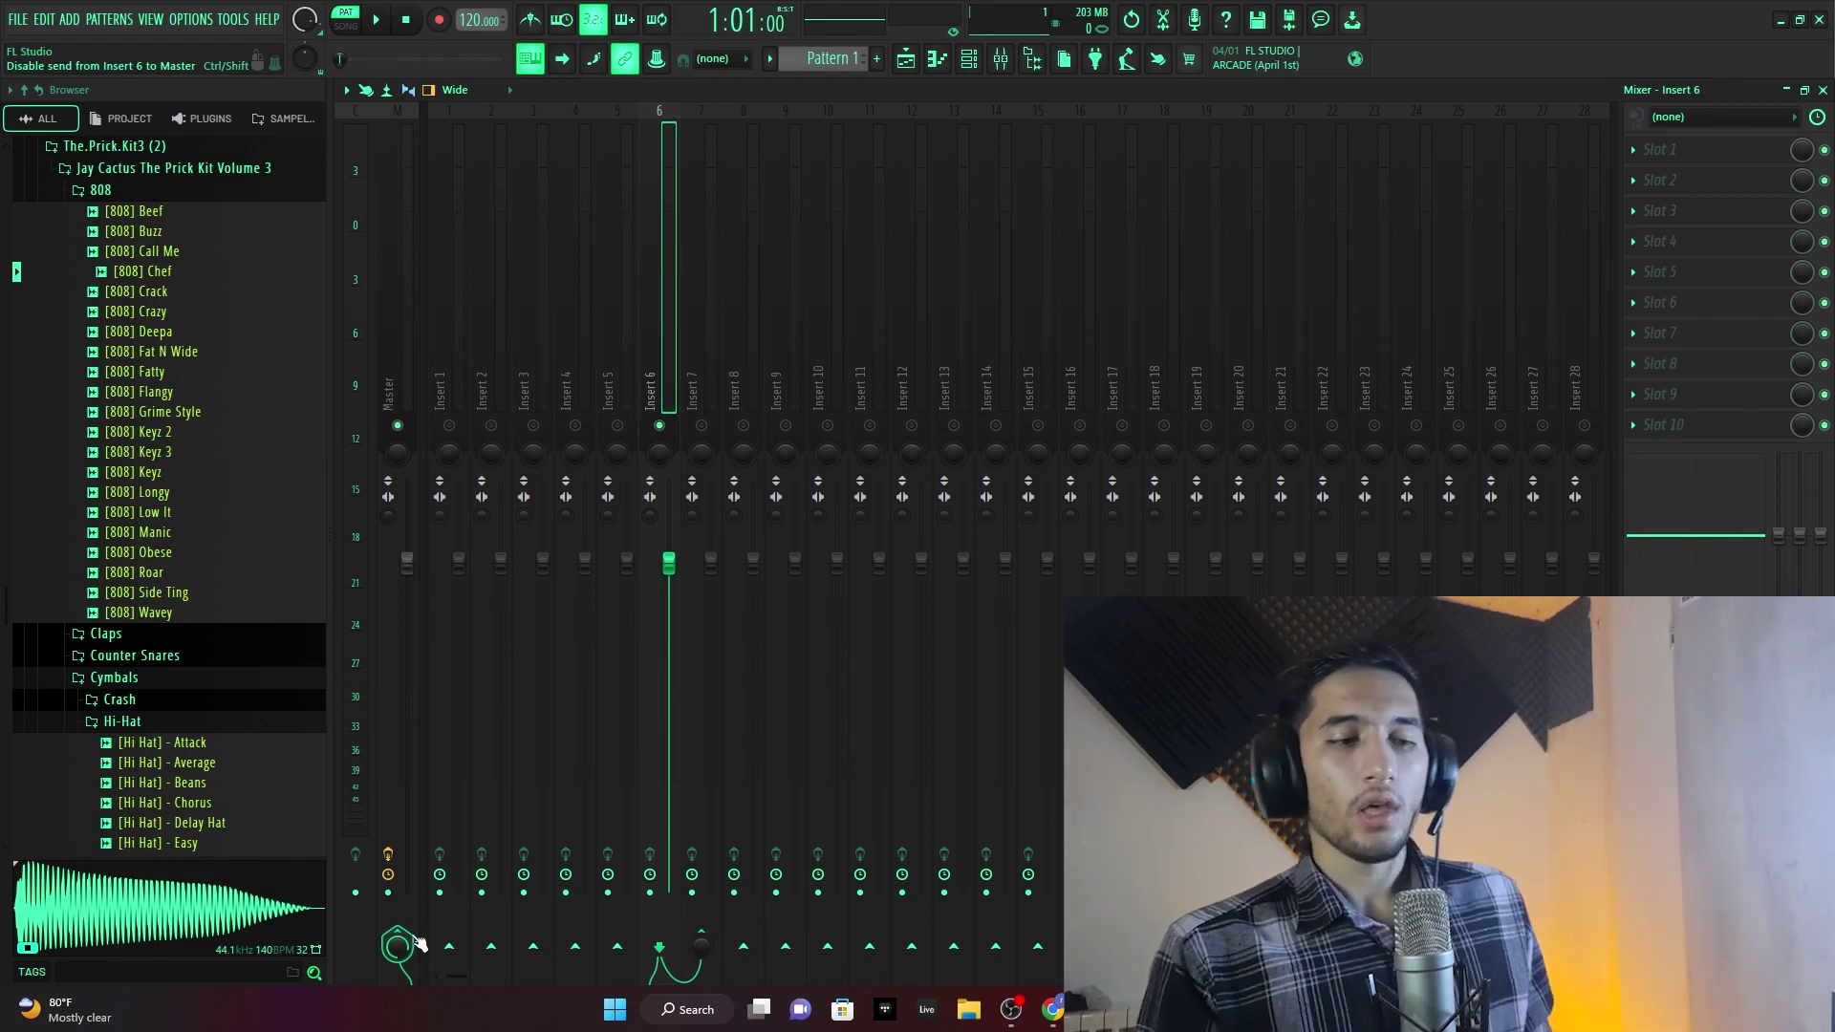
pyautogui.click(712, 325)
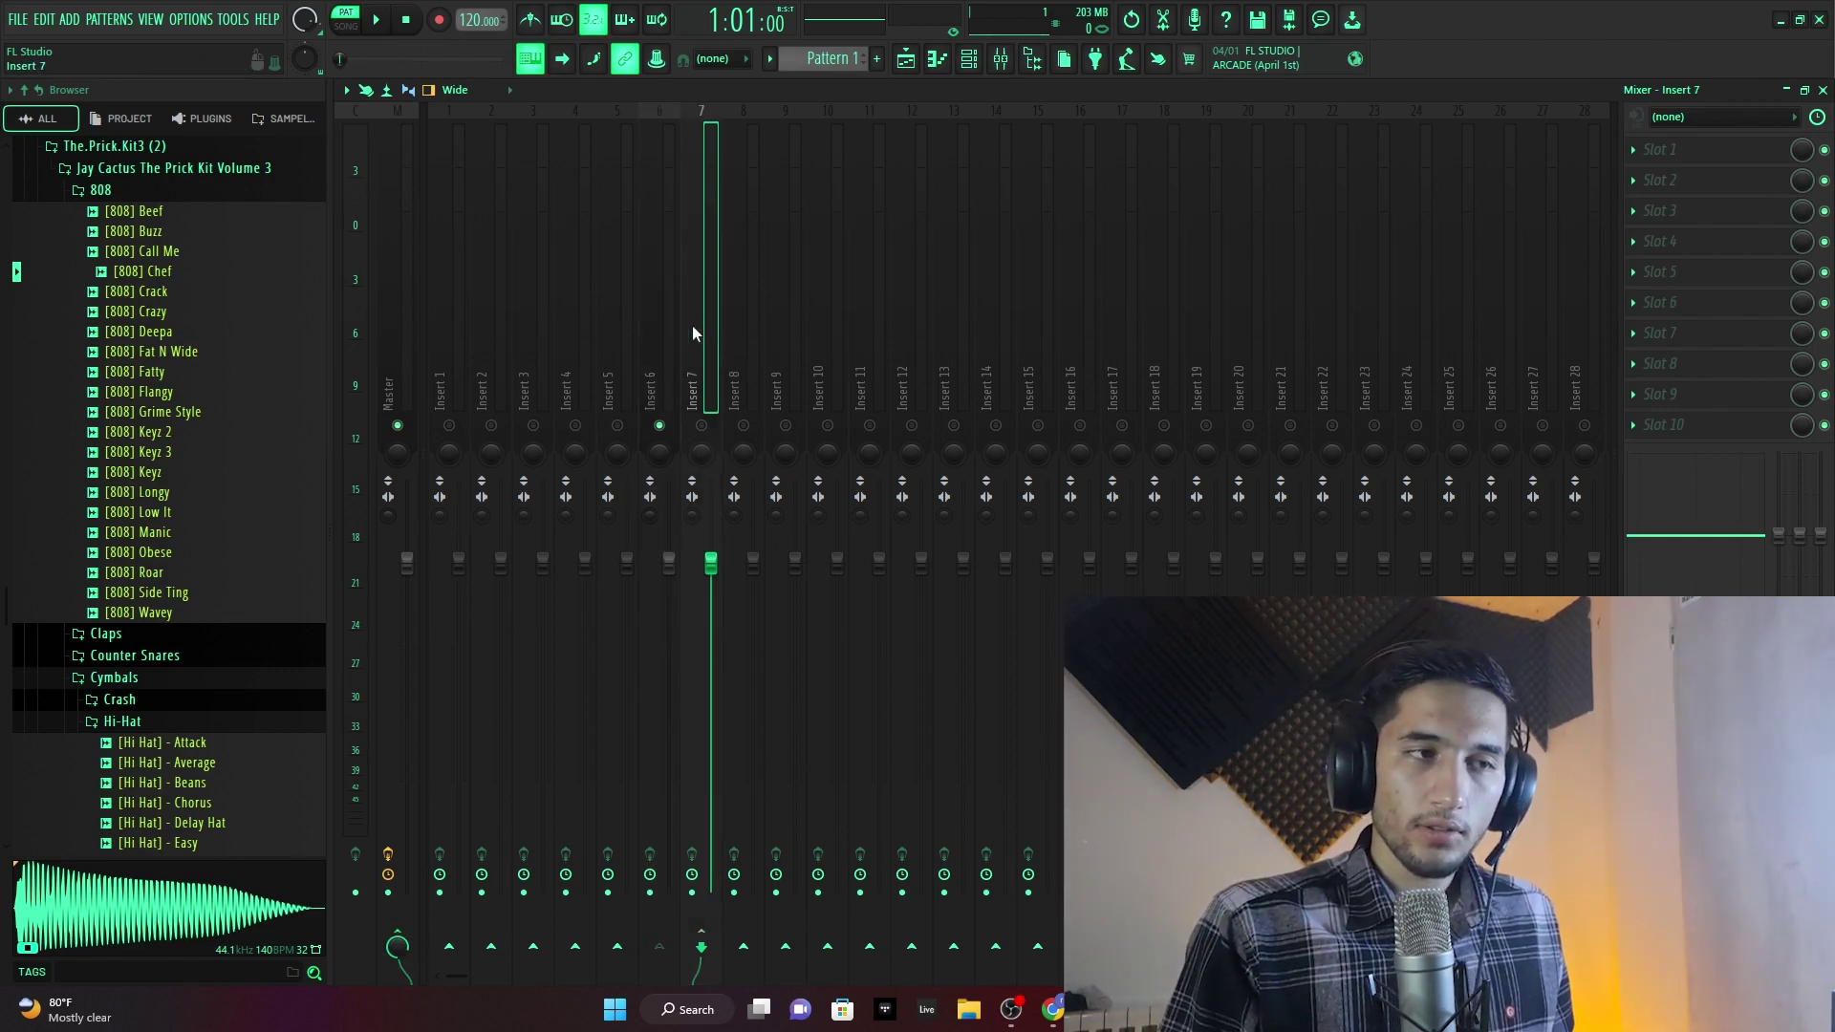
# - Remove Insert 6's sidechain send to Insert 7 and sidechain Insert 5 to Insert 6
pyautogui.click(662, 333)
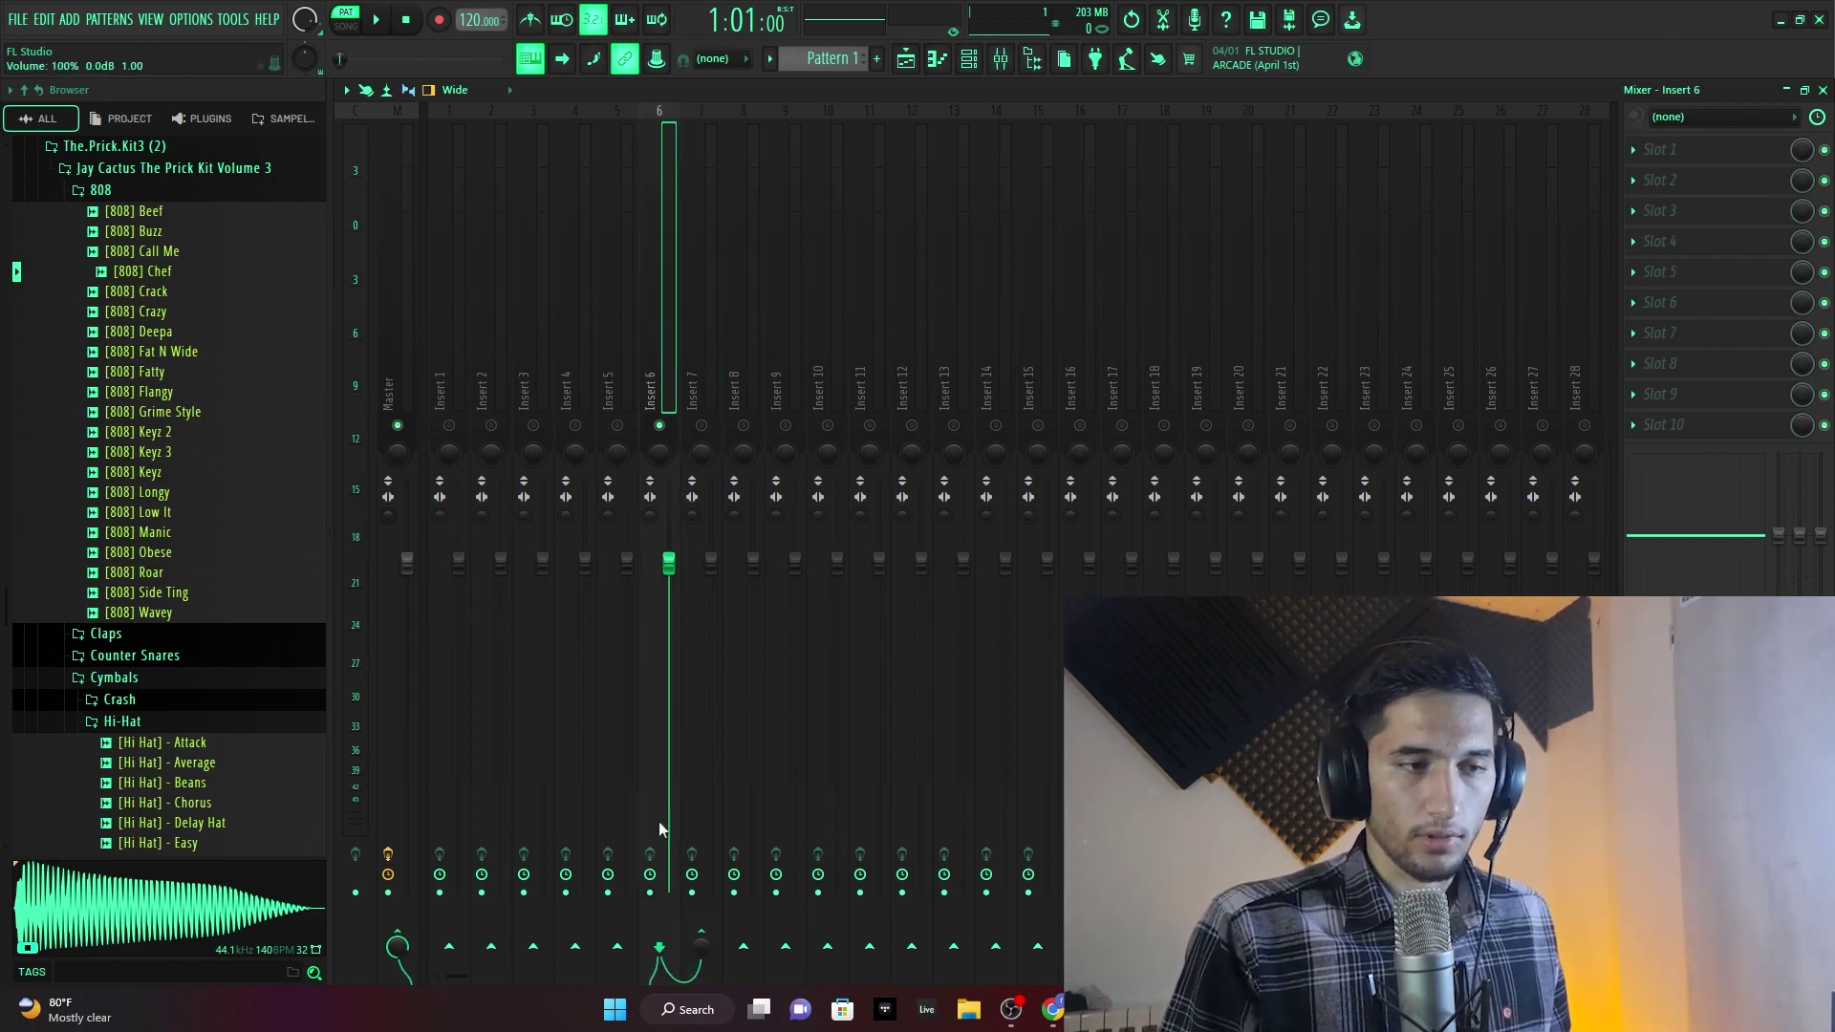
pyautogui.click(700, 932)
pyautogui.click(600, 363)
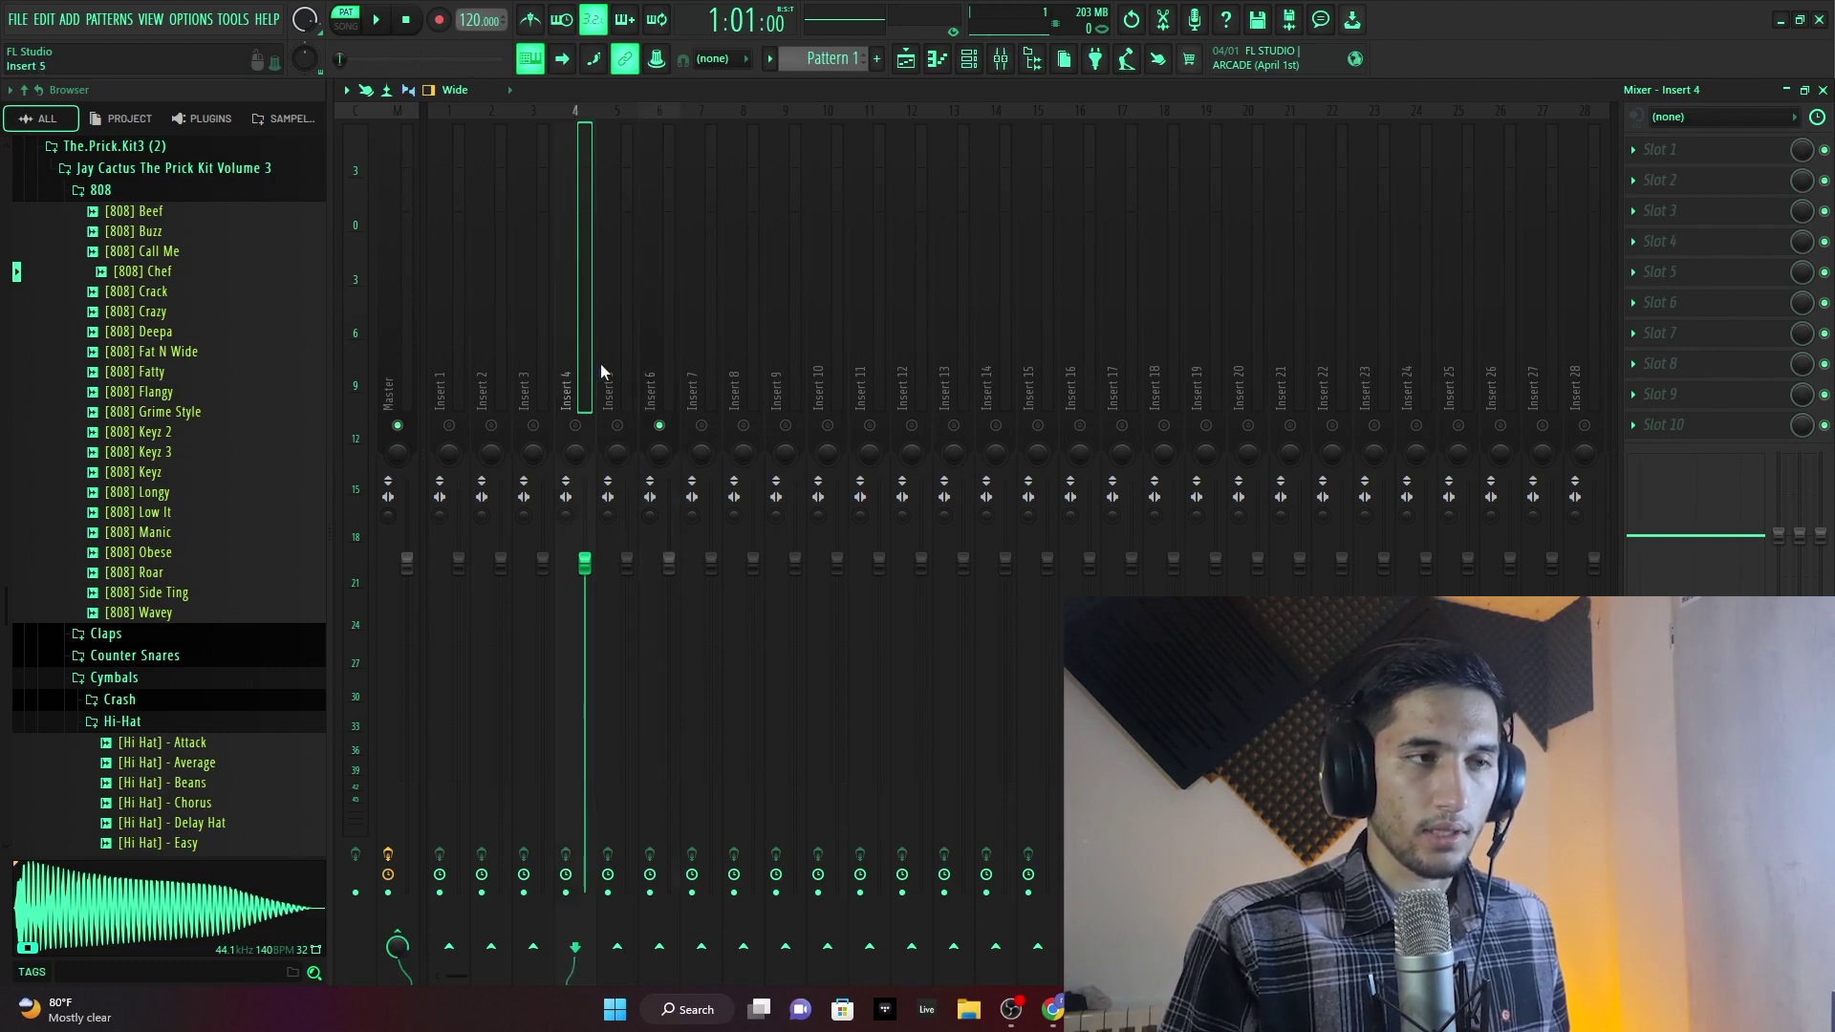
pyautogui.click(608, 353)
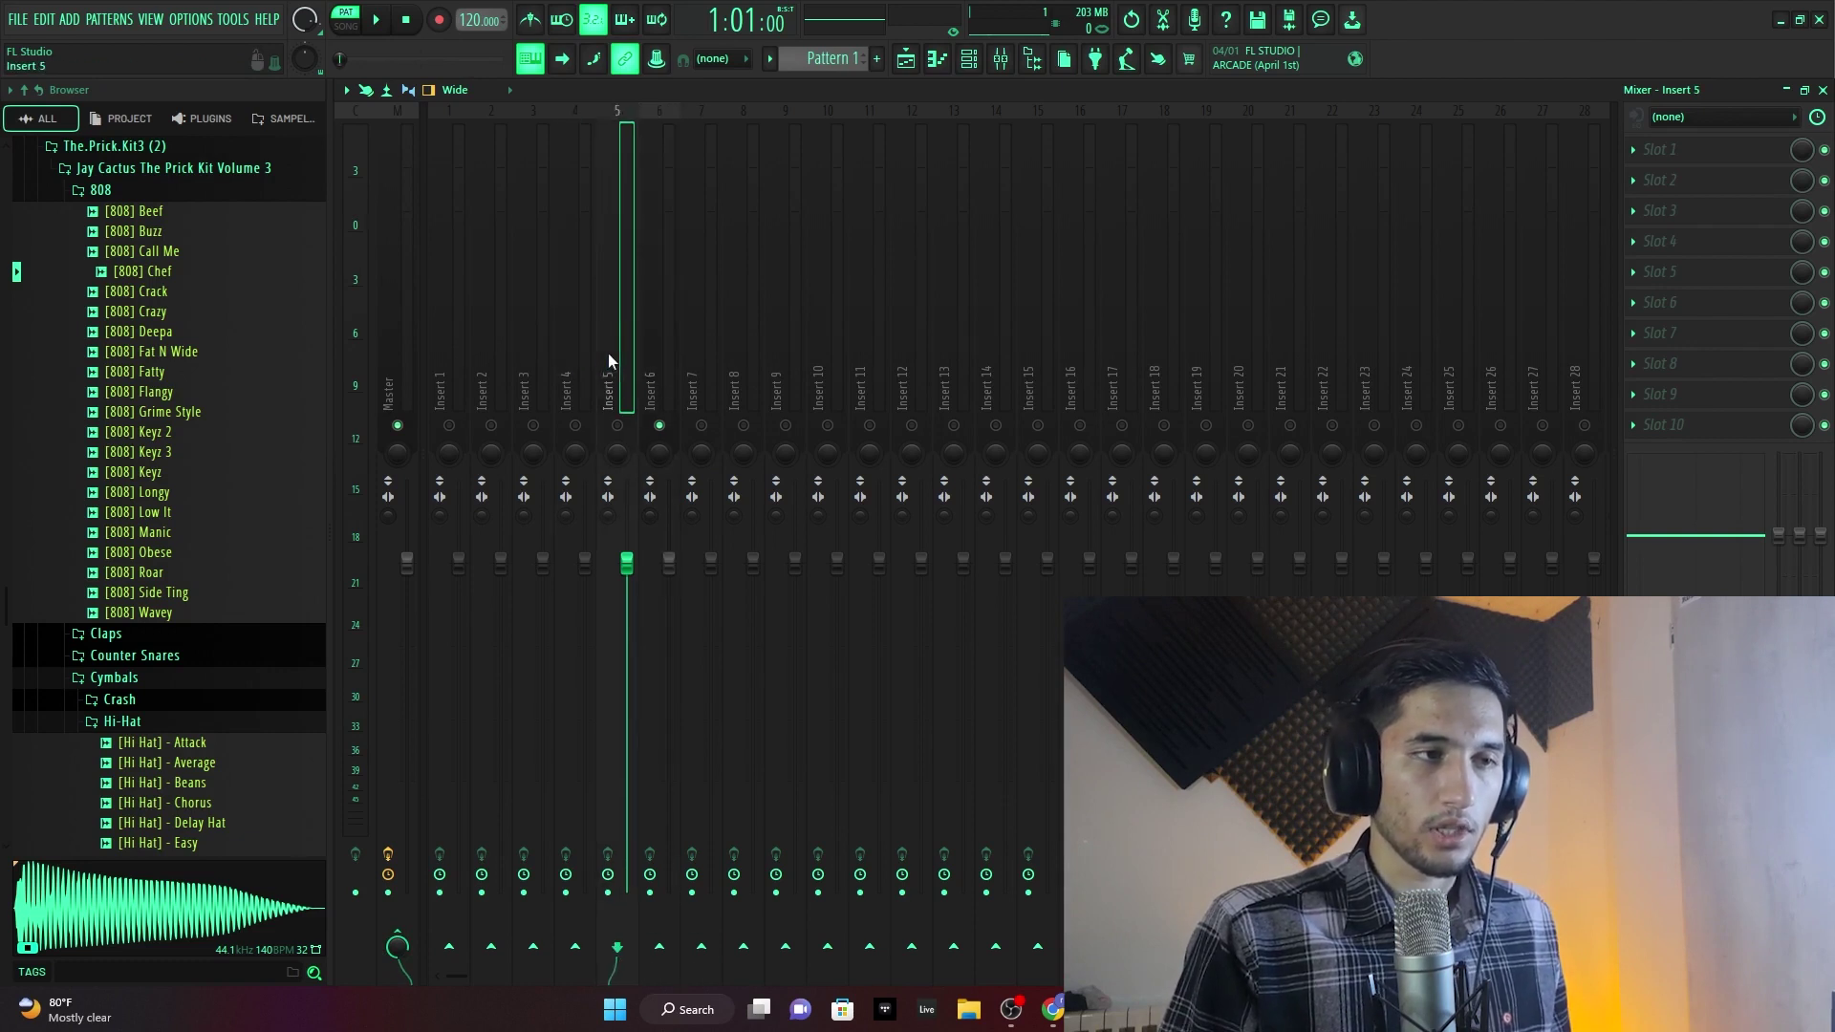
pyautogui.rightClick(659, 946)
pyautogui.click(679, 959)
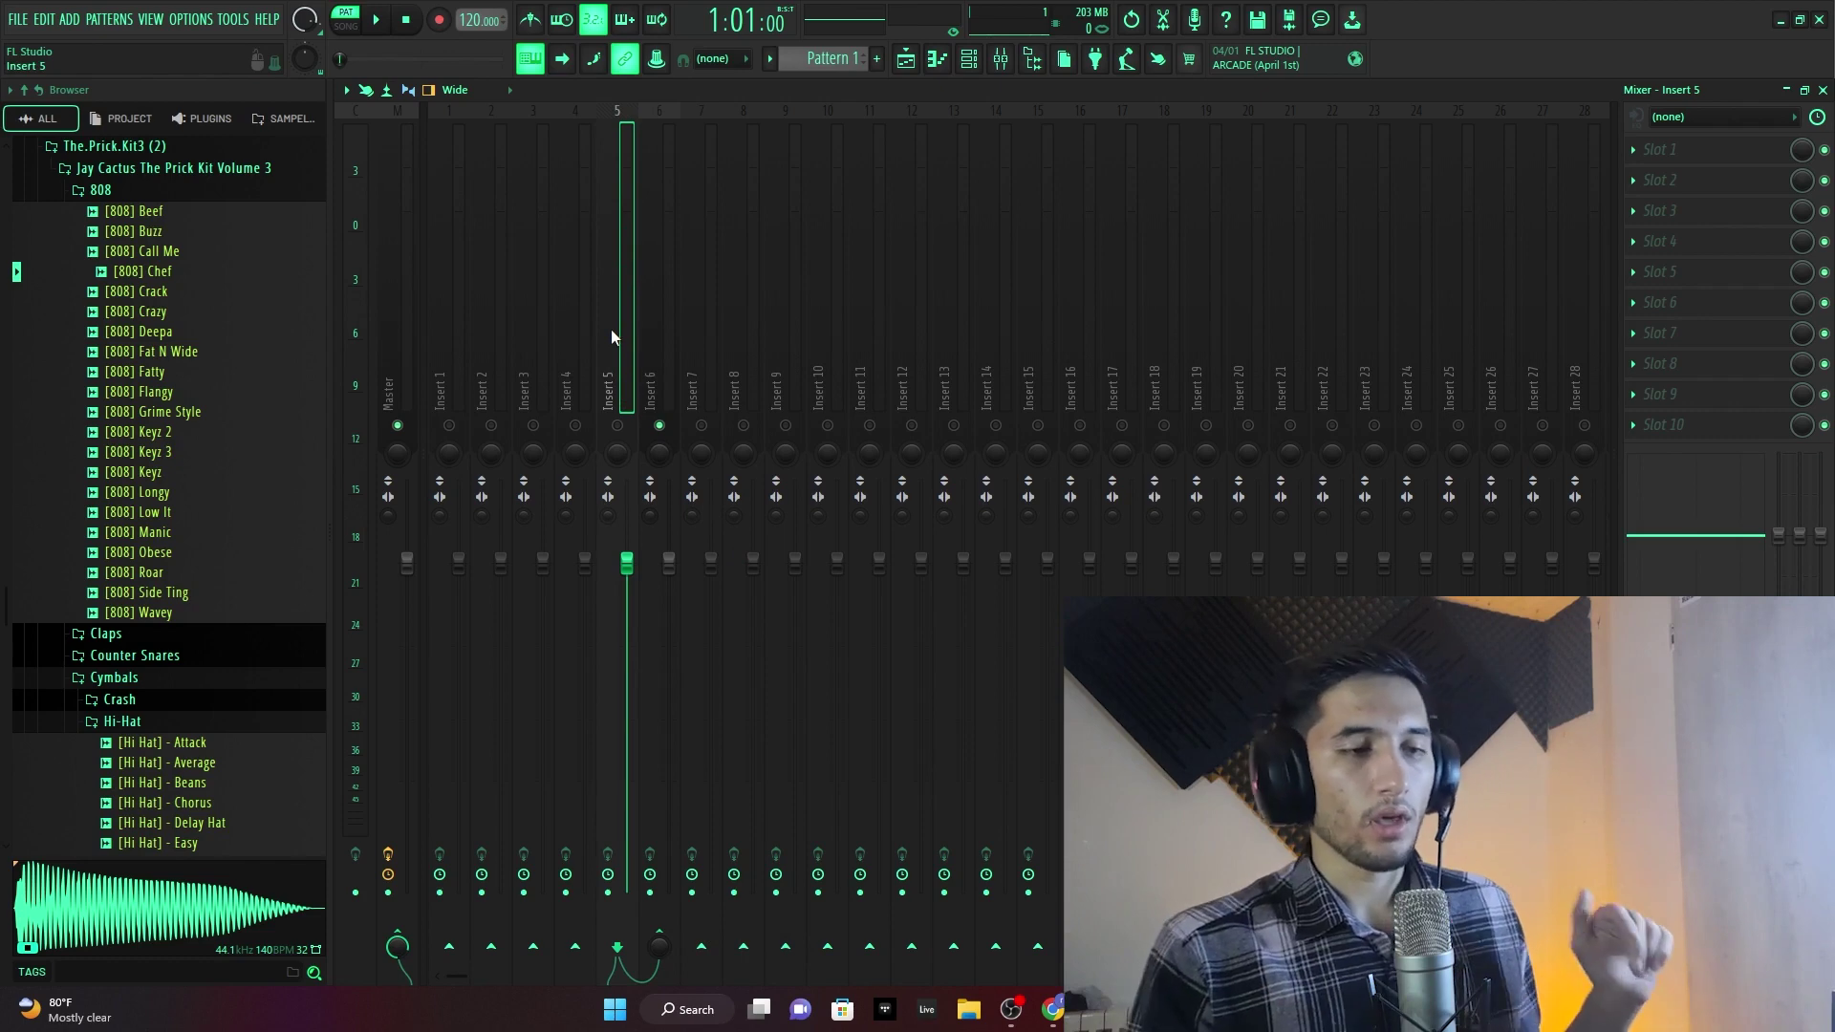
# - Load Fruity Limiter into the first effect slot of Insert 6 and unmute Insert 5
pyautogui.click(672, 248)
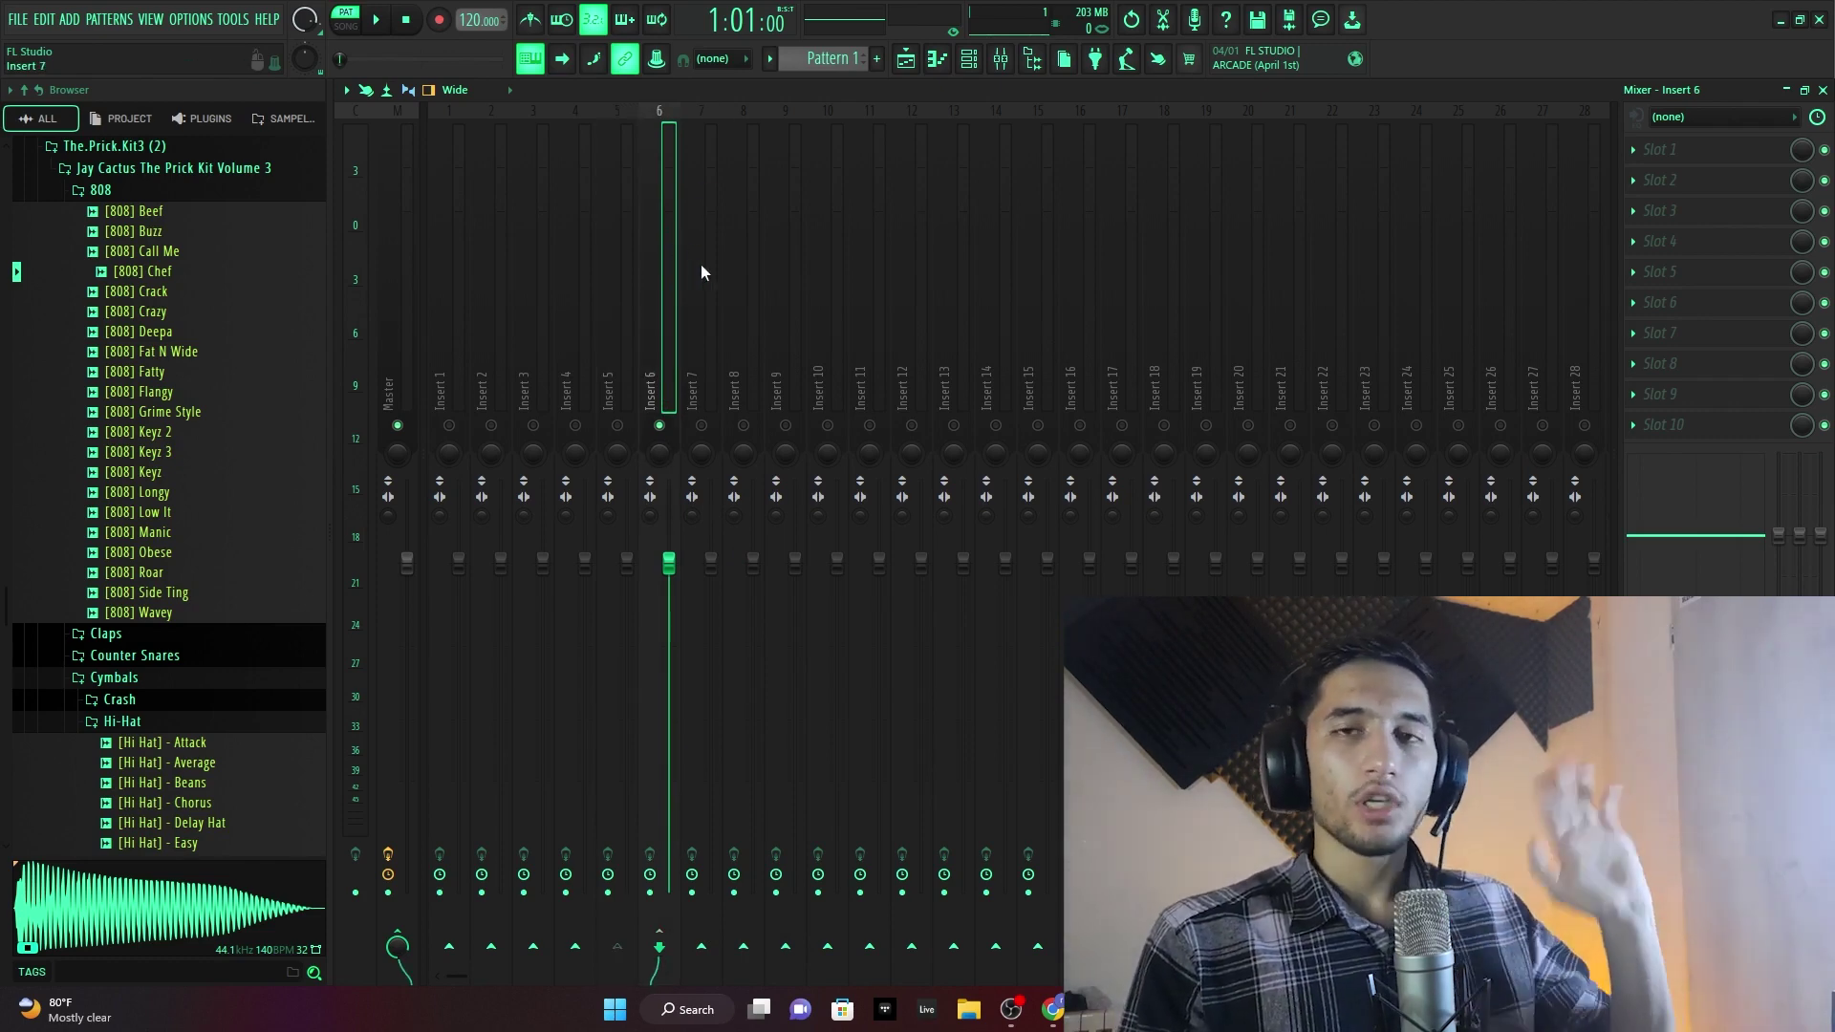
pyautogui.click(1693, 152)
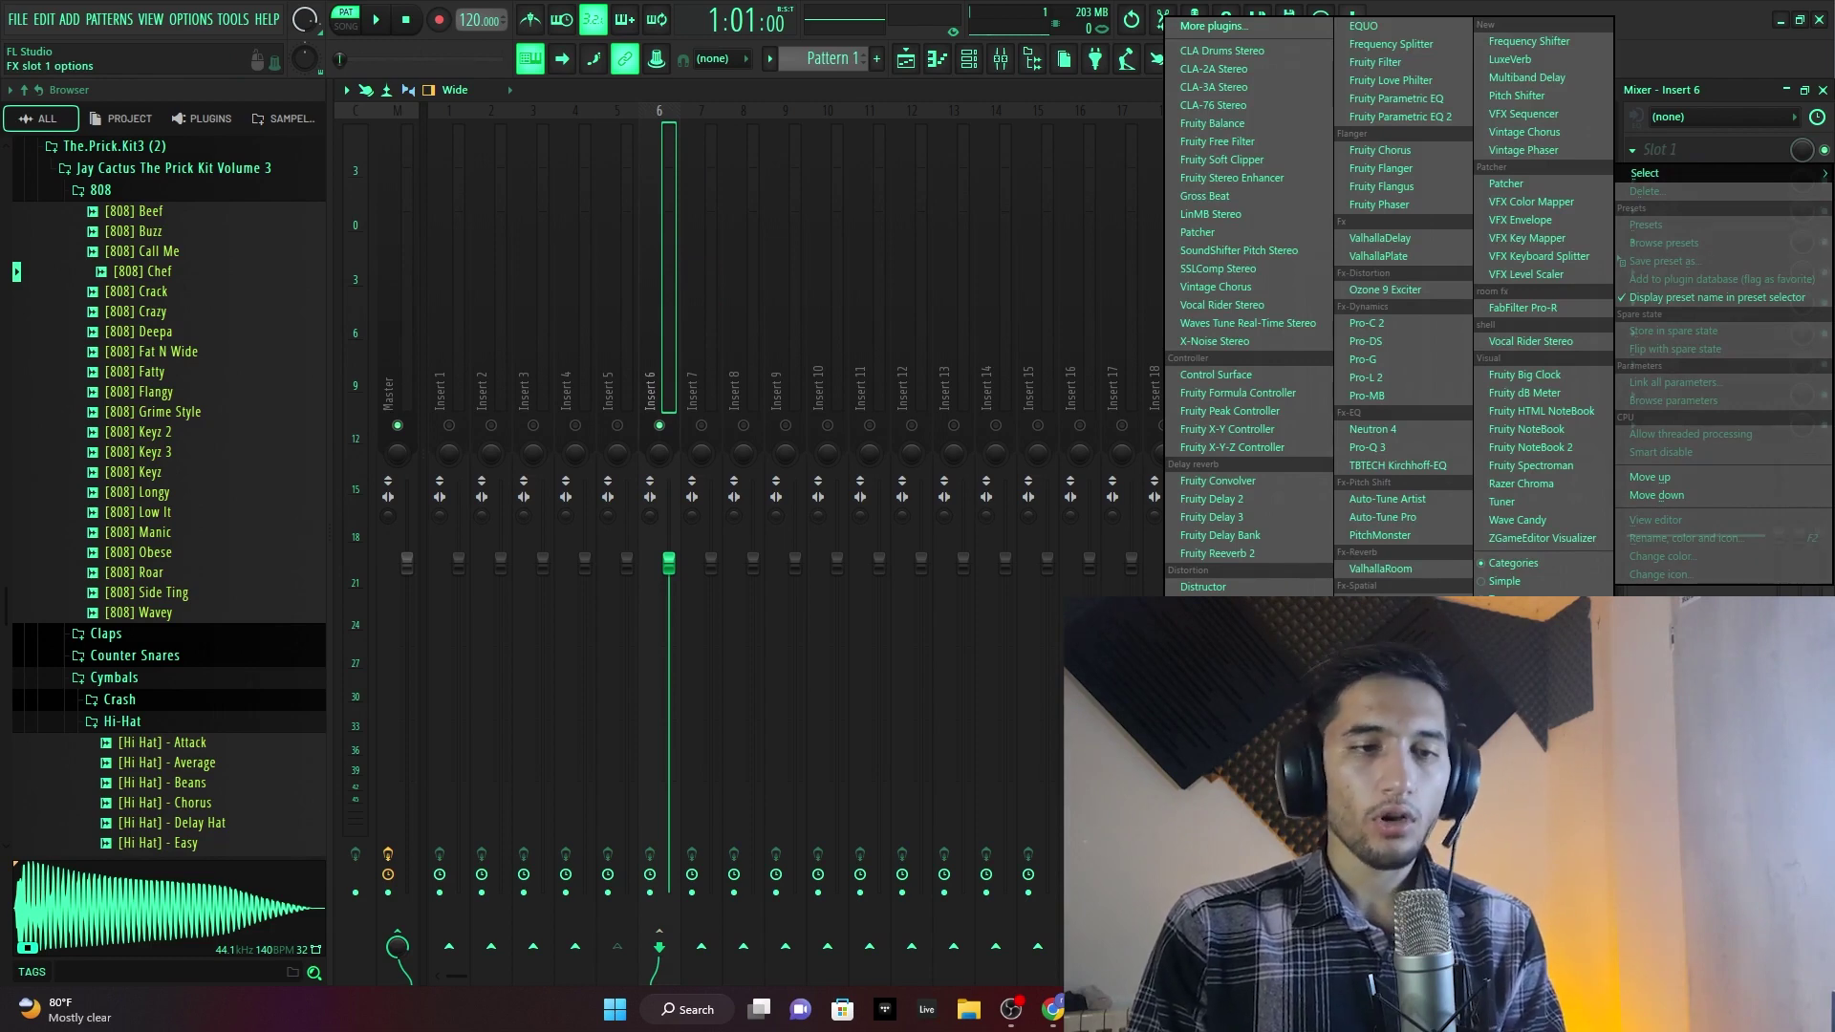
pyautogui.click(1209, 747)
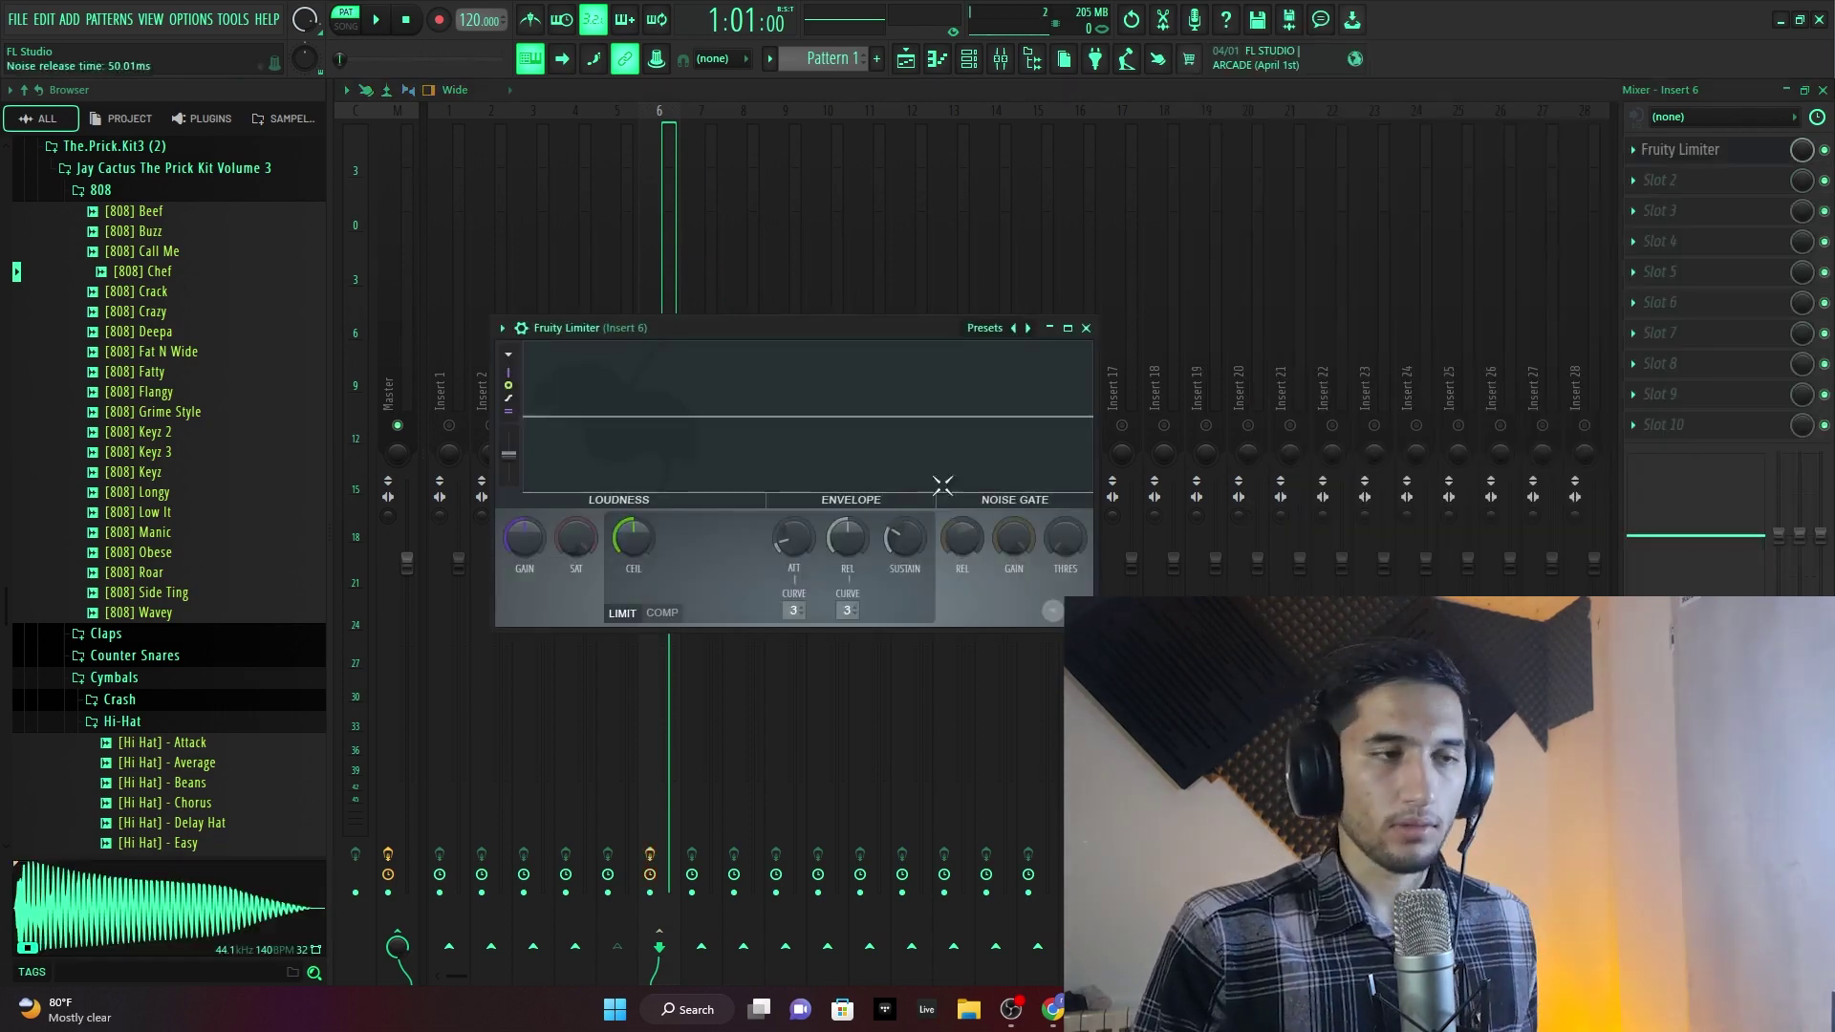
pyautogui.moveTo(745, 325); pyautogui.dragTo(943, 195)
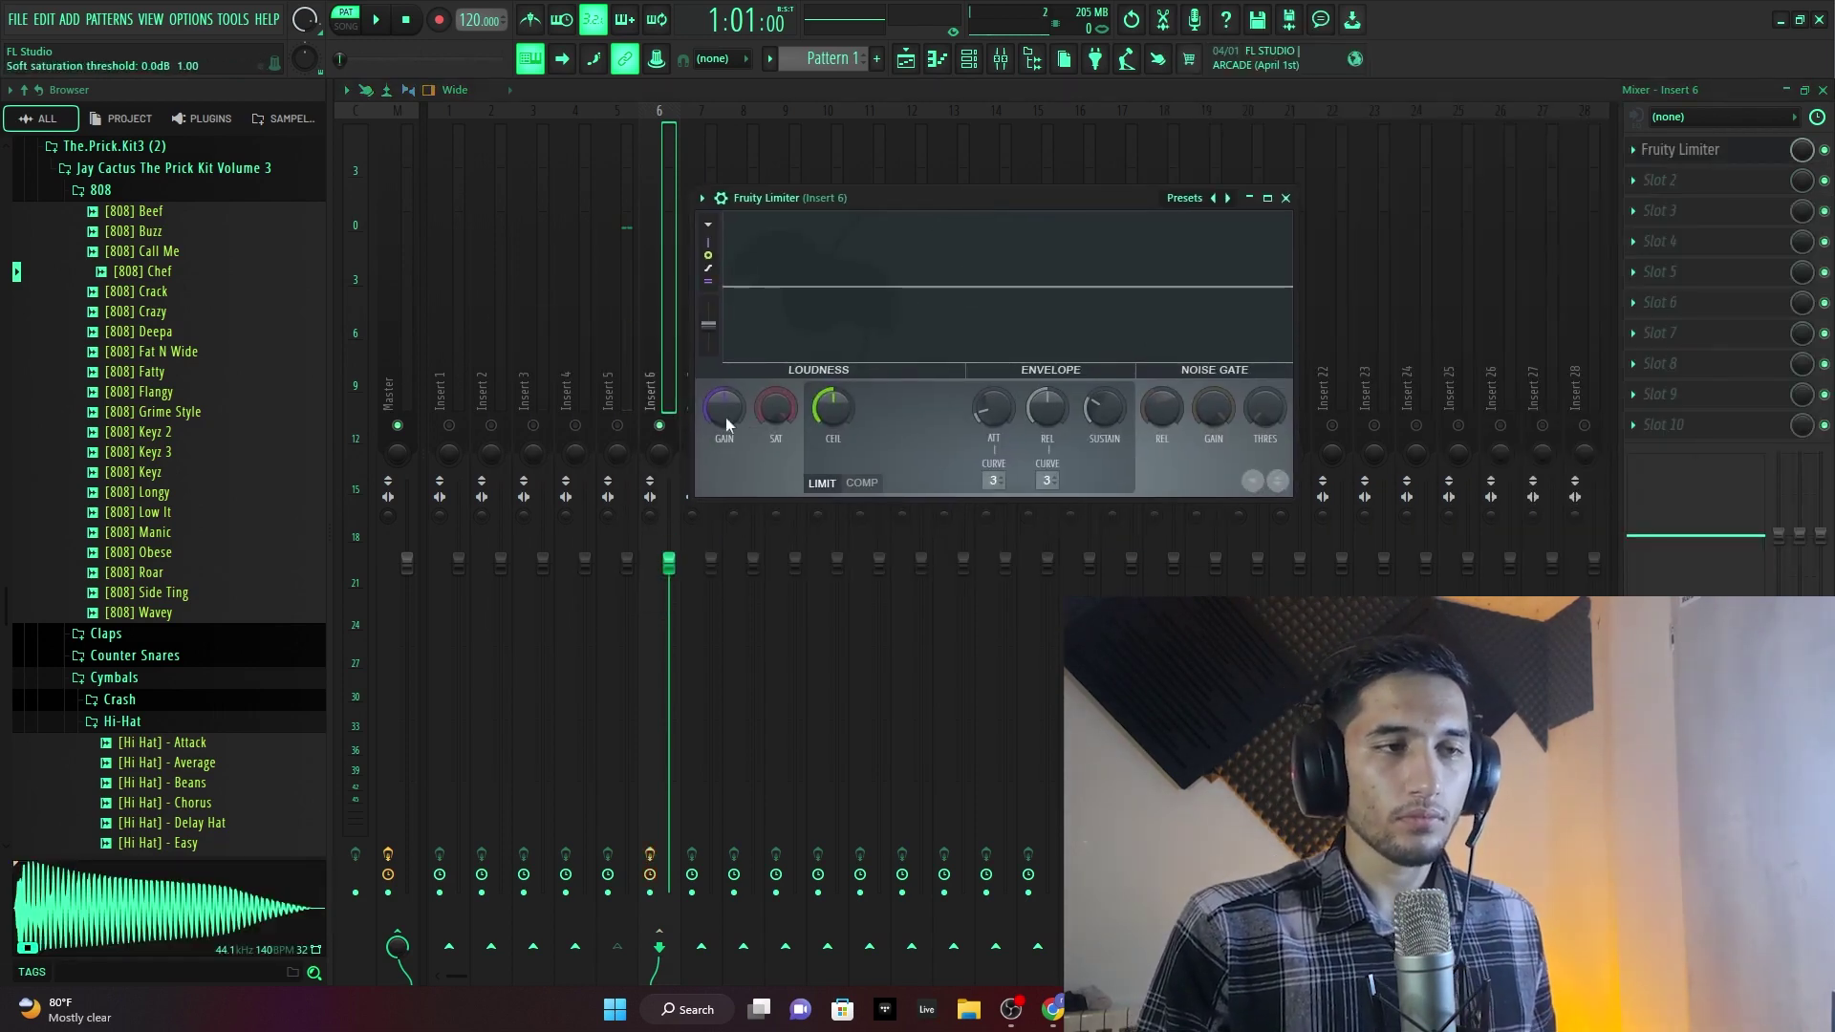
pyautogui.click(618, 425)
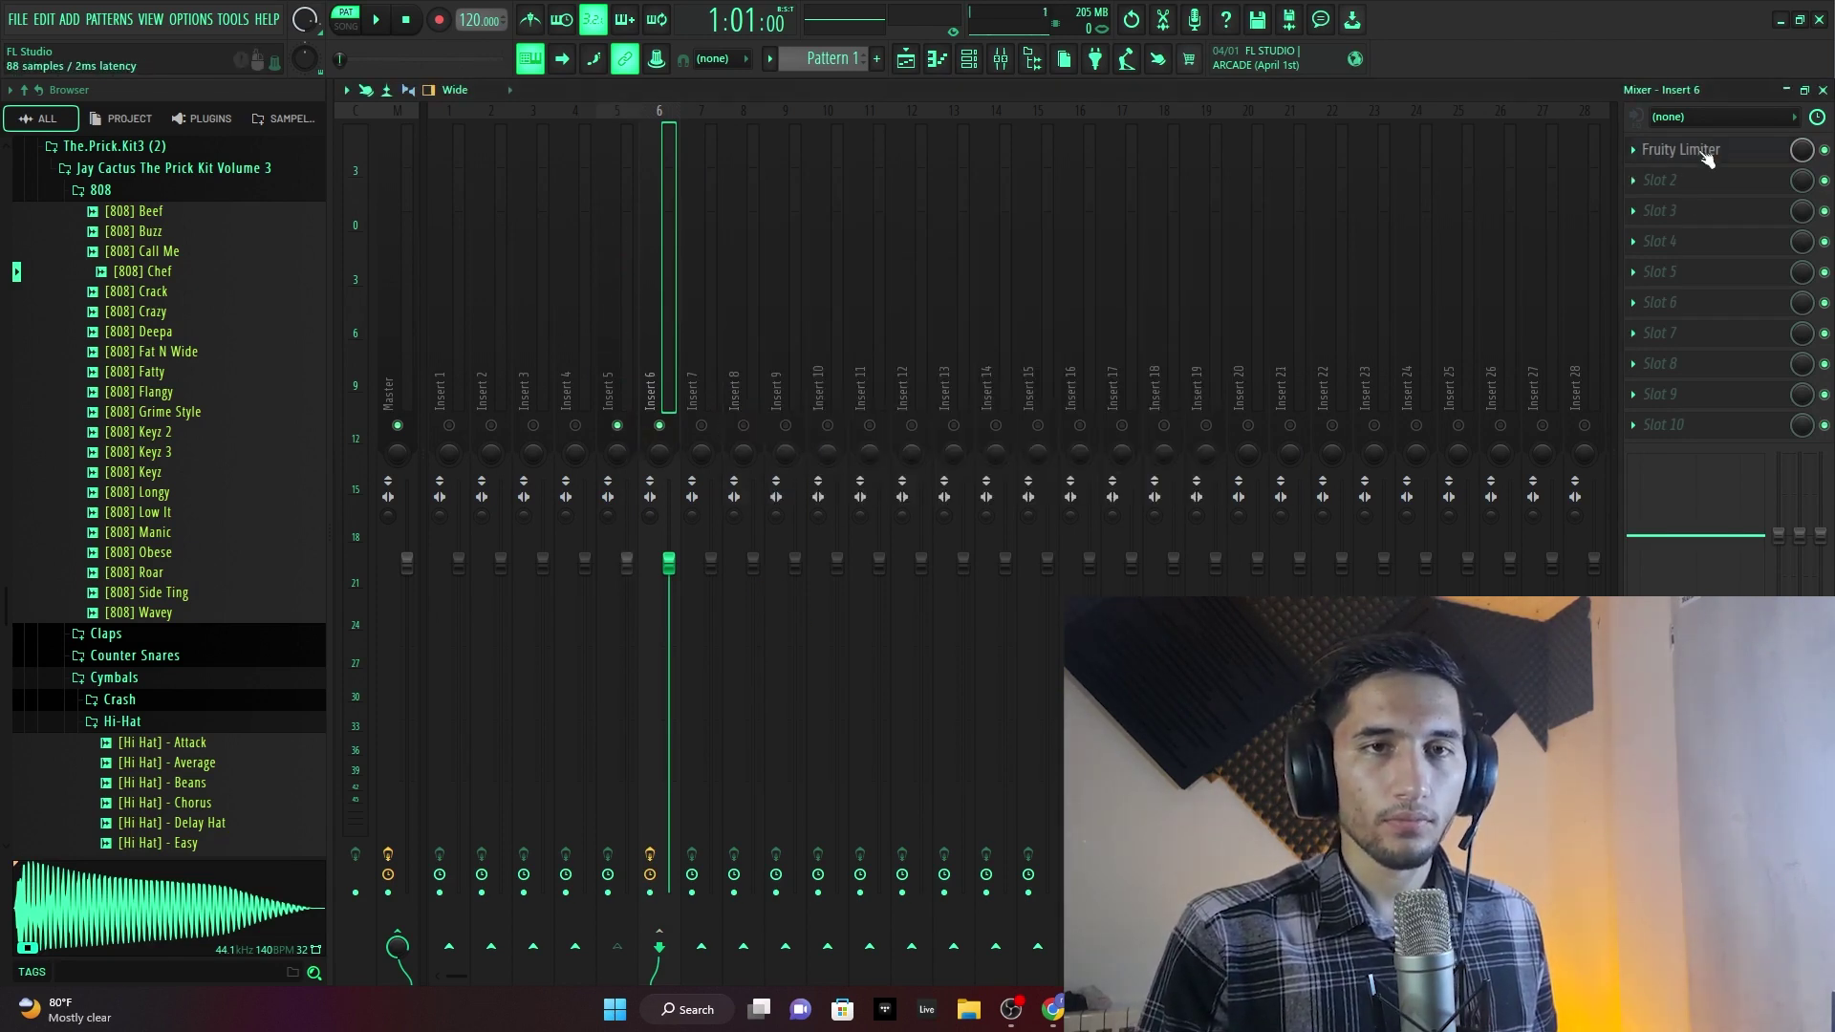
# - Switch Insert 6's Fruity Limiter to compressor mode and set its sidechain input to Insert 5
pyautogui.click(1674, 150)
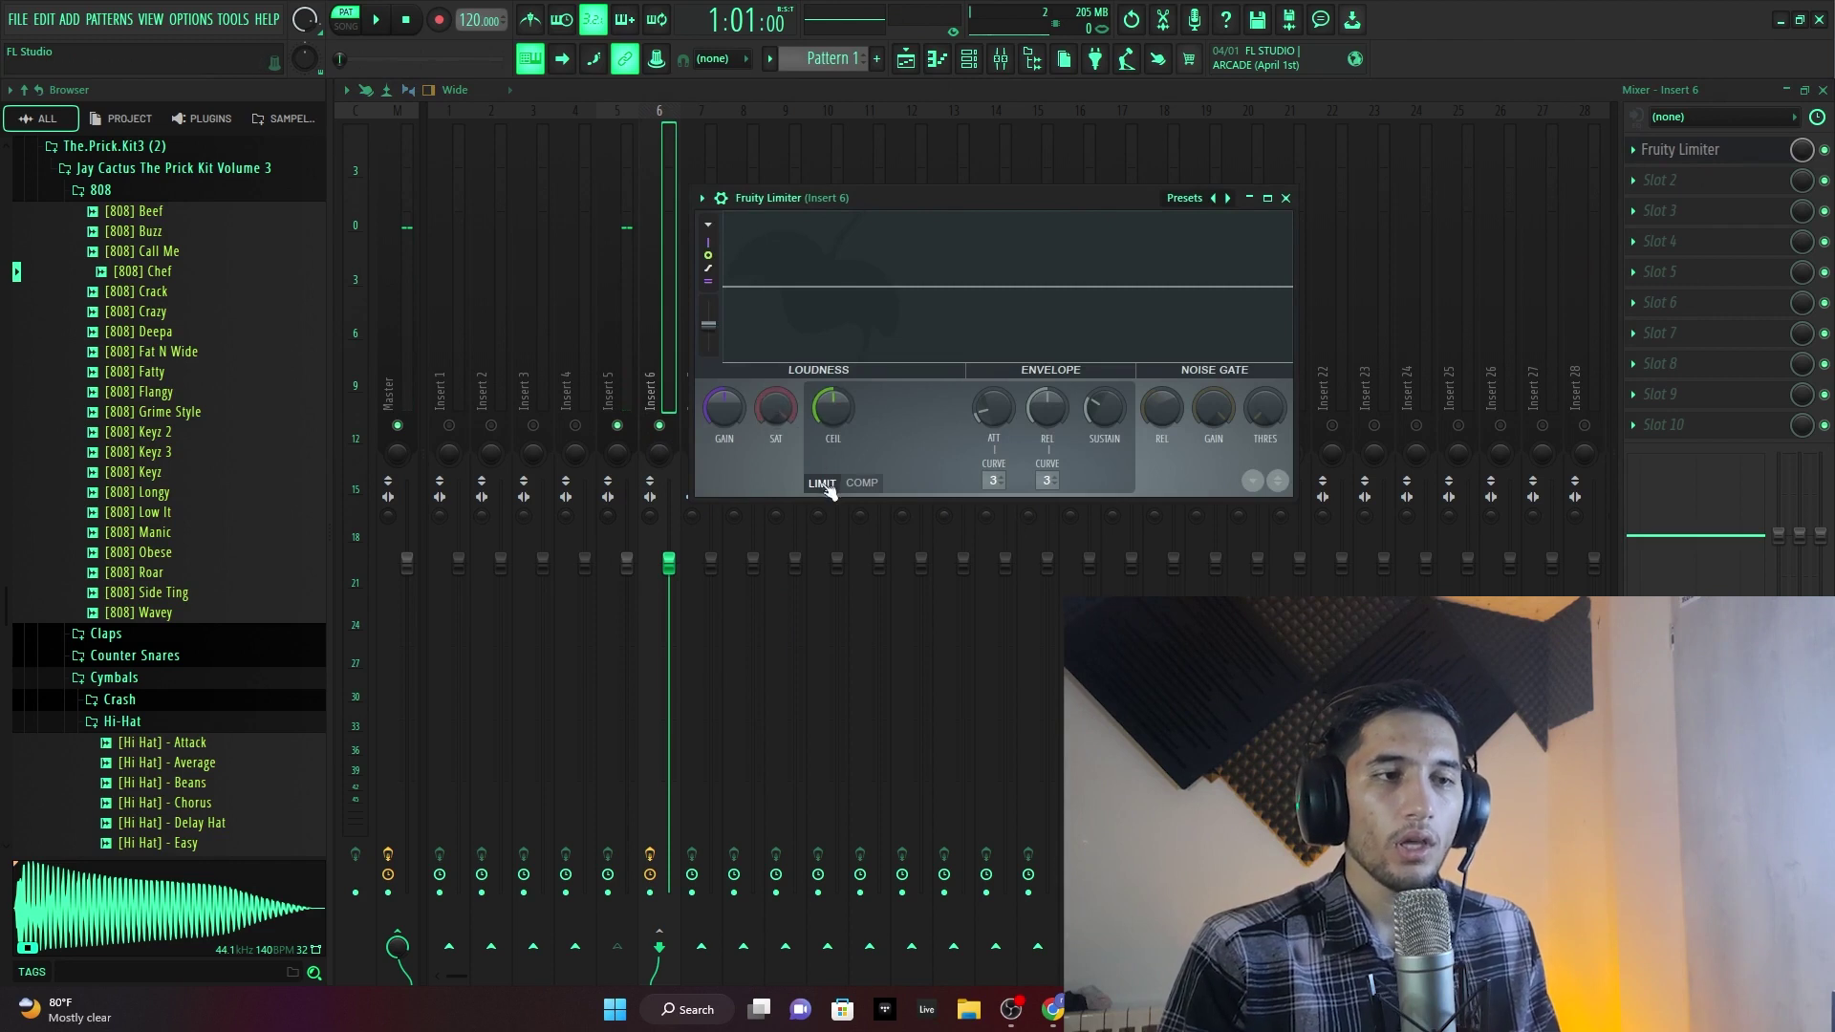
pyautogui.click(862, 484)
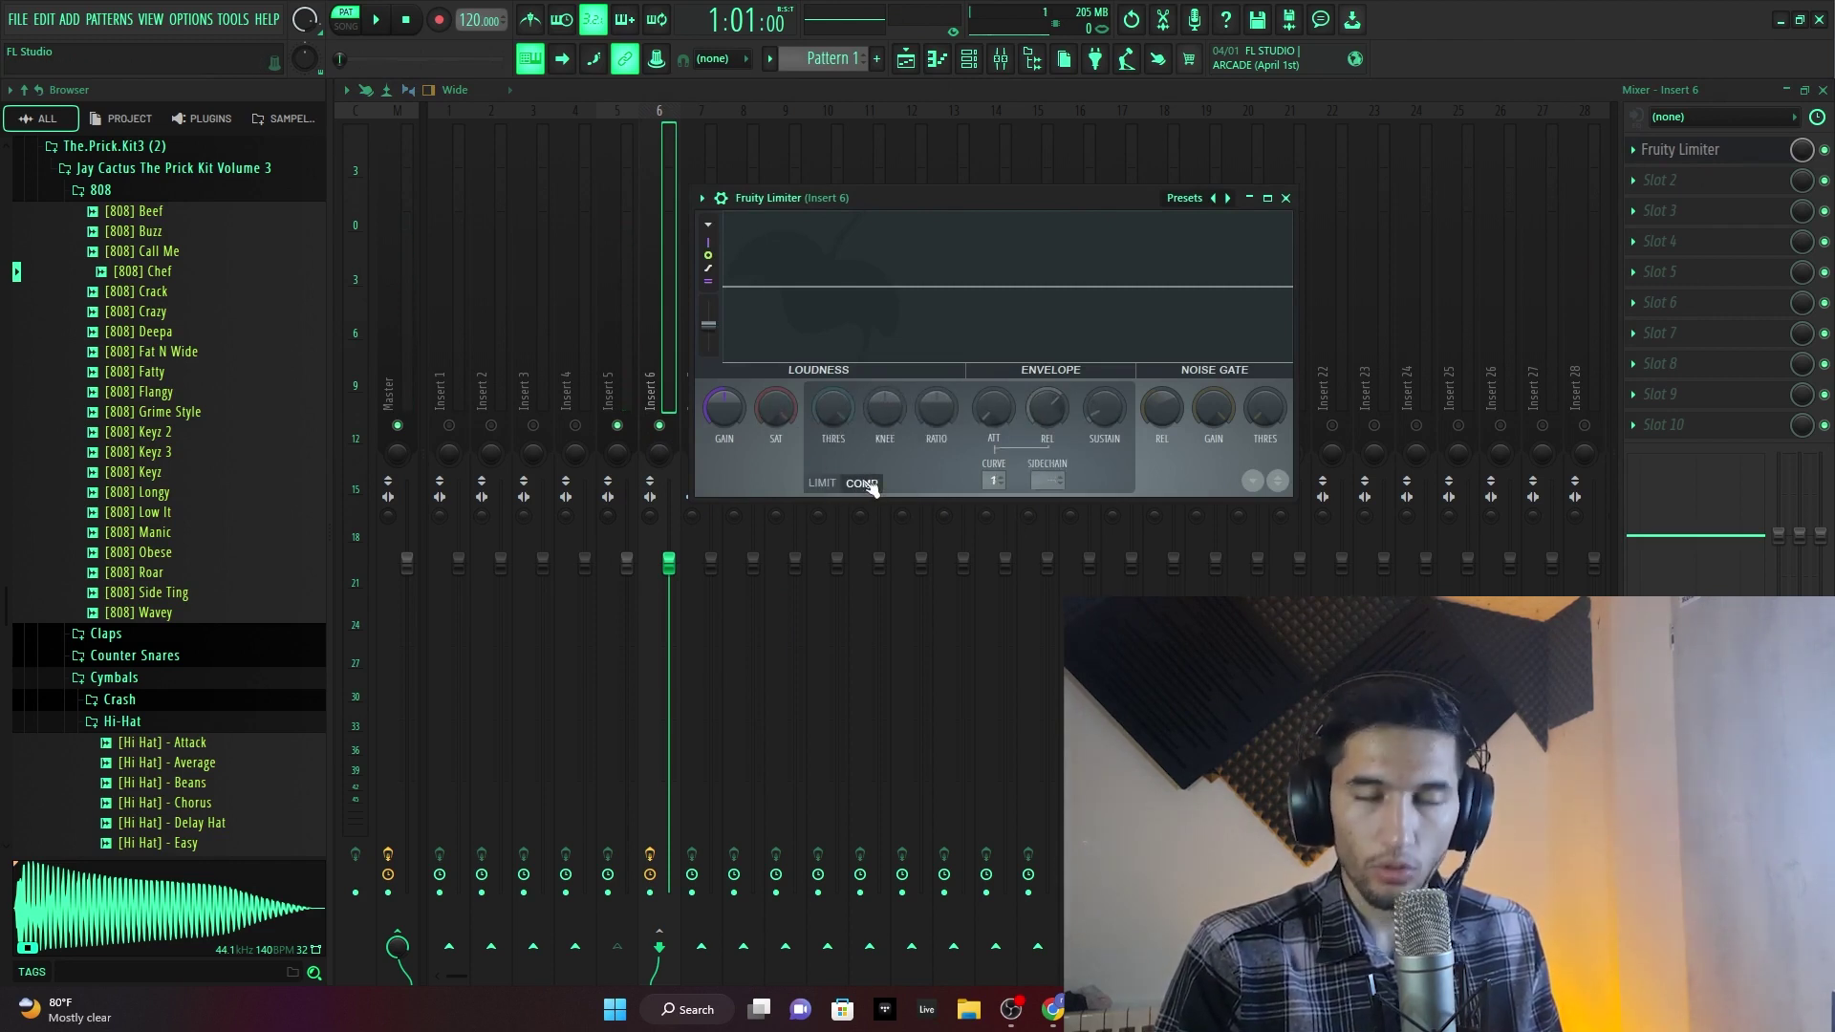
pyautogui.click(1047, 479)
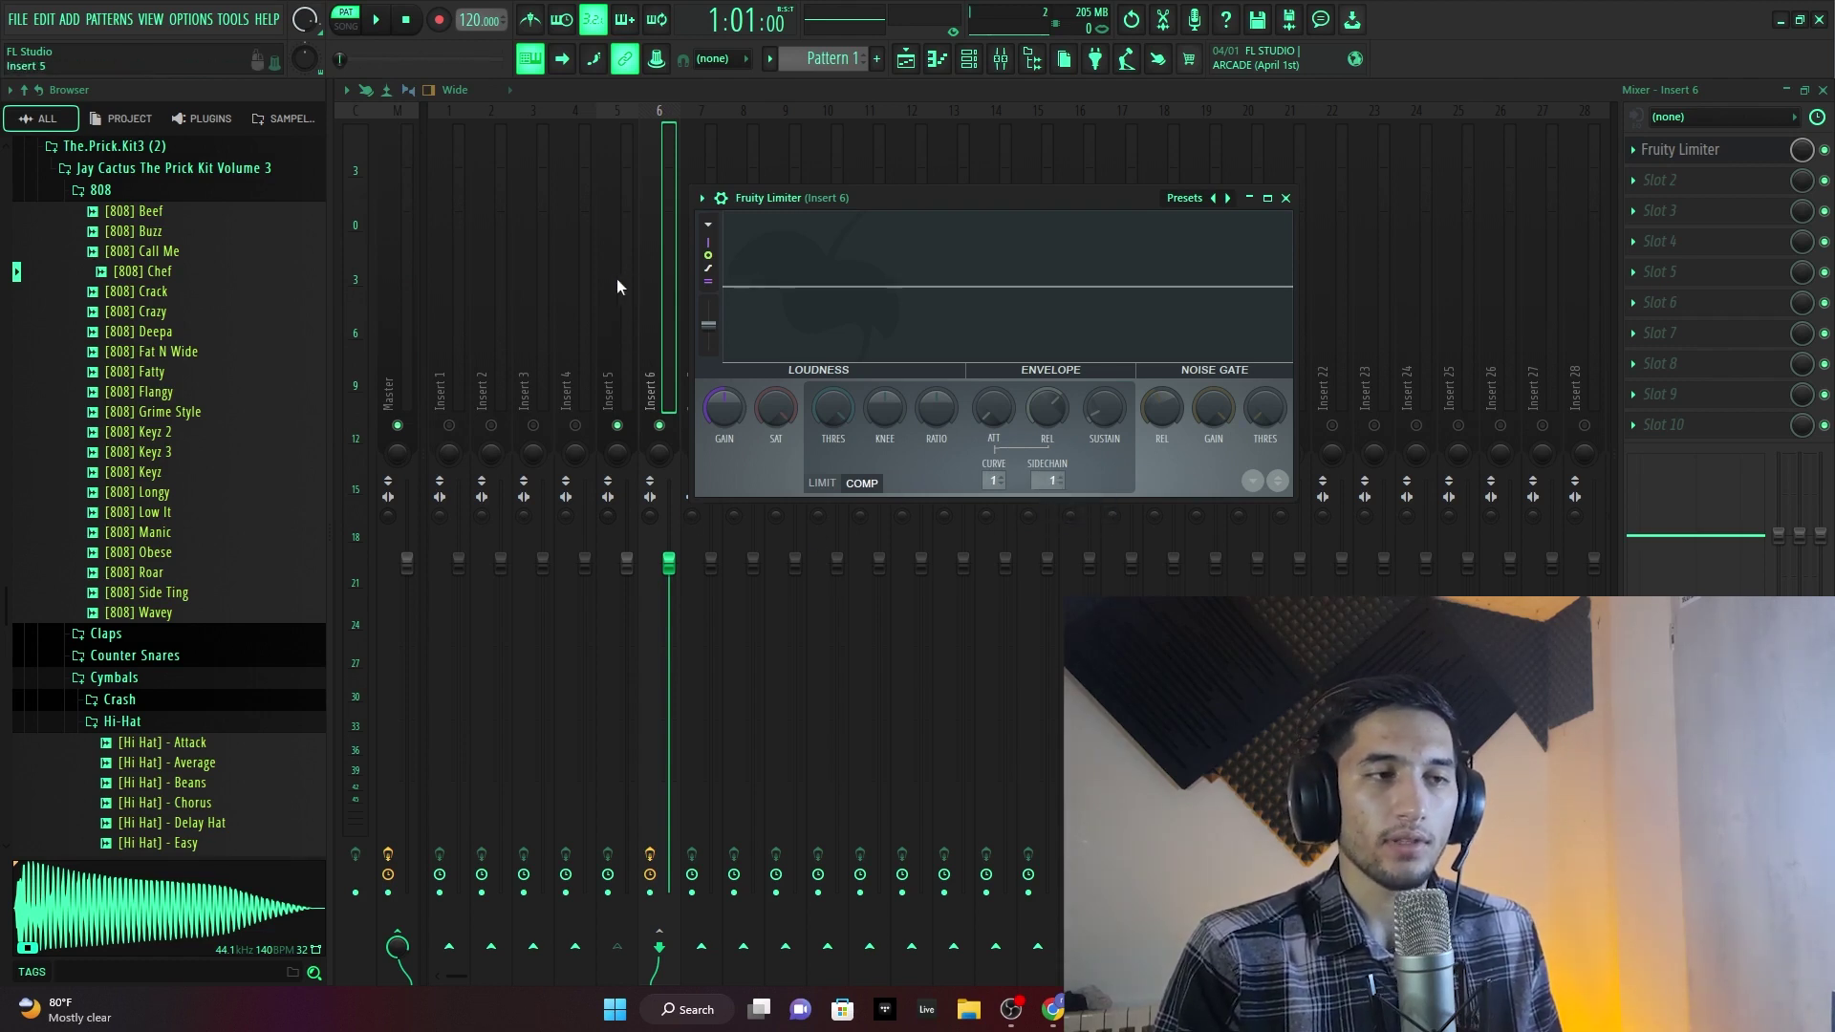
pyautogui.click(1058, 480)
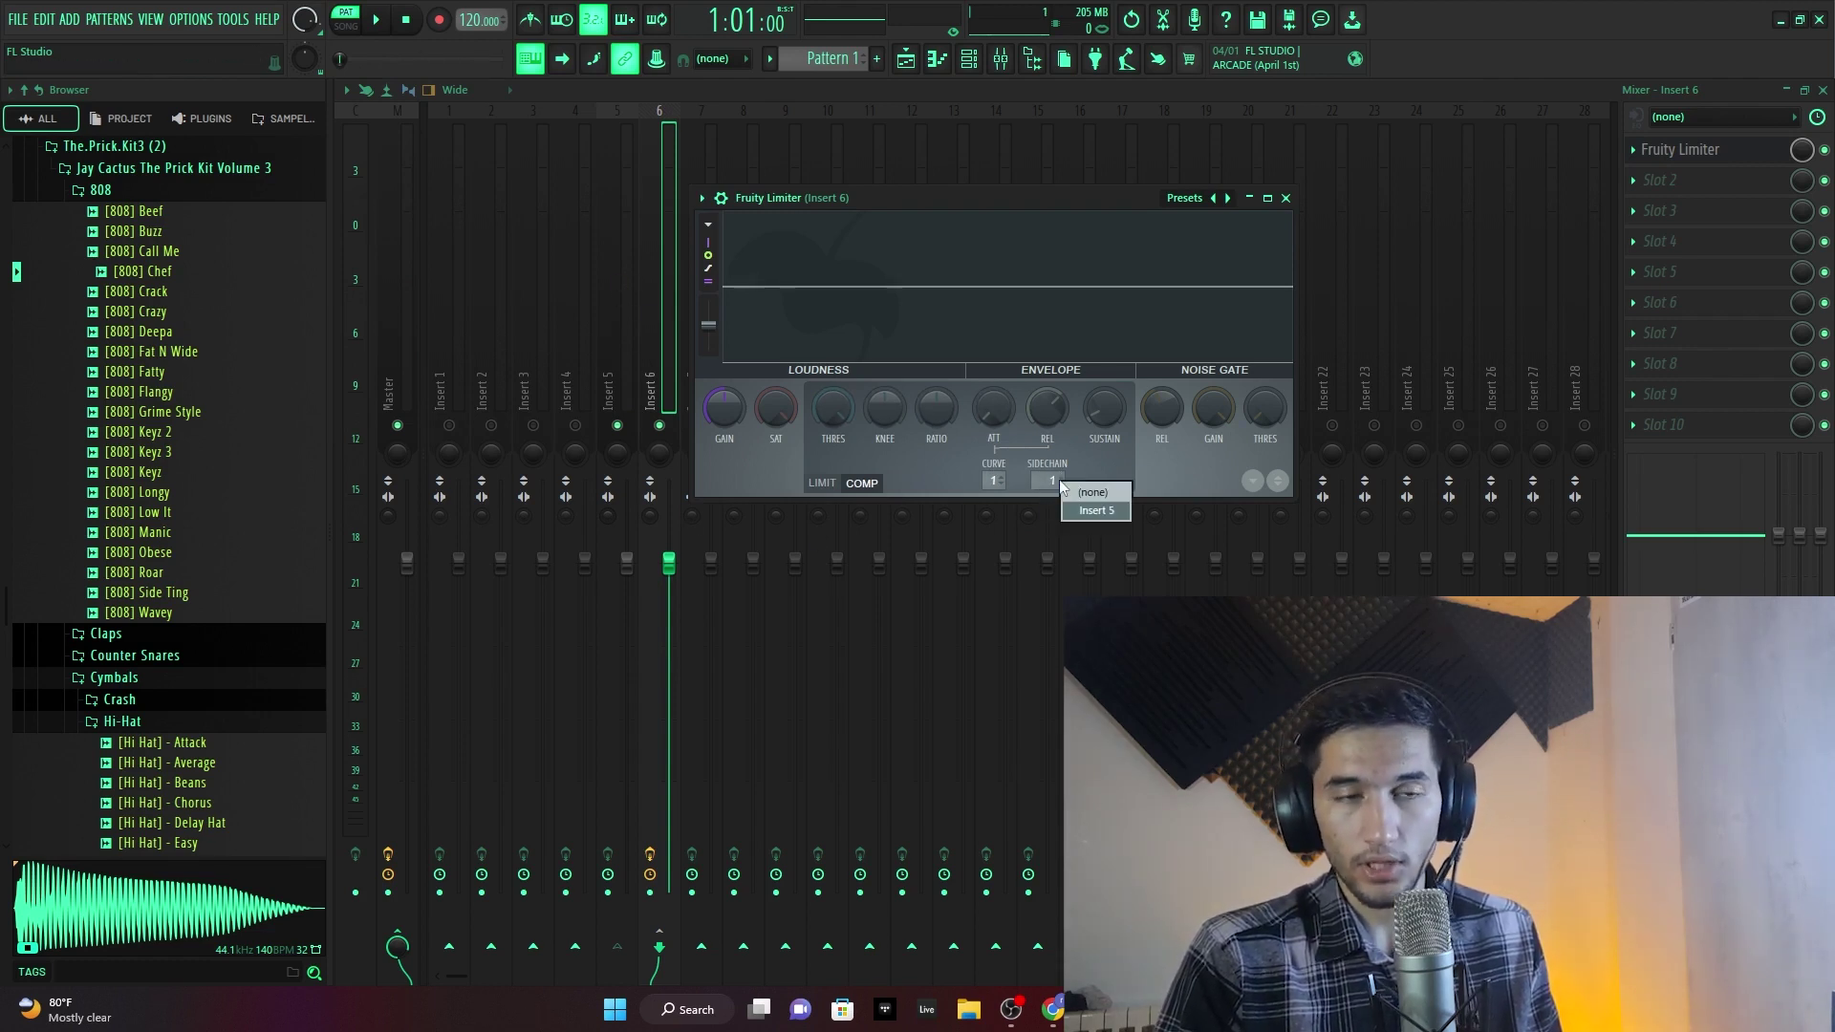
pyautogui.click(914, 458)
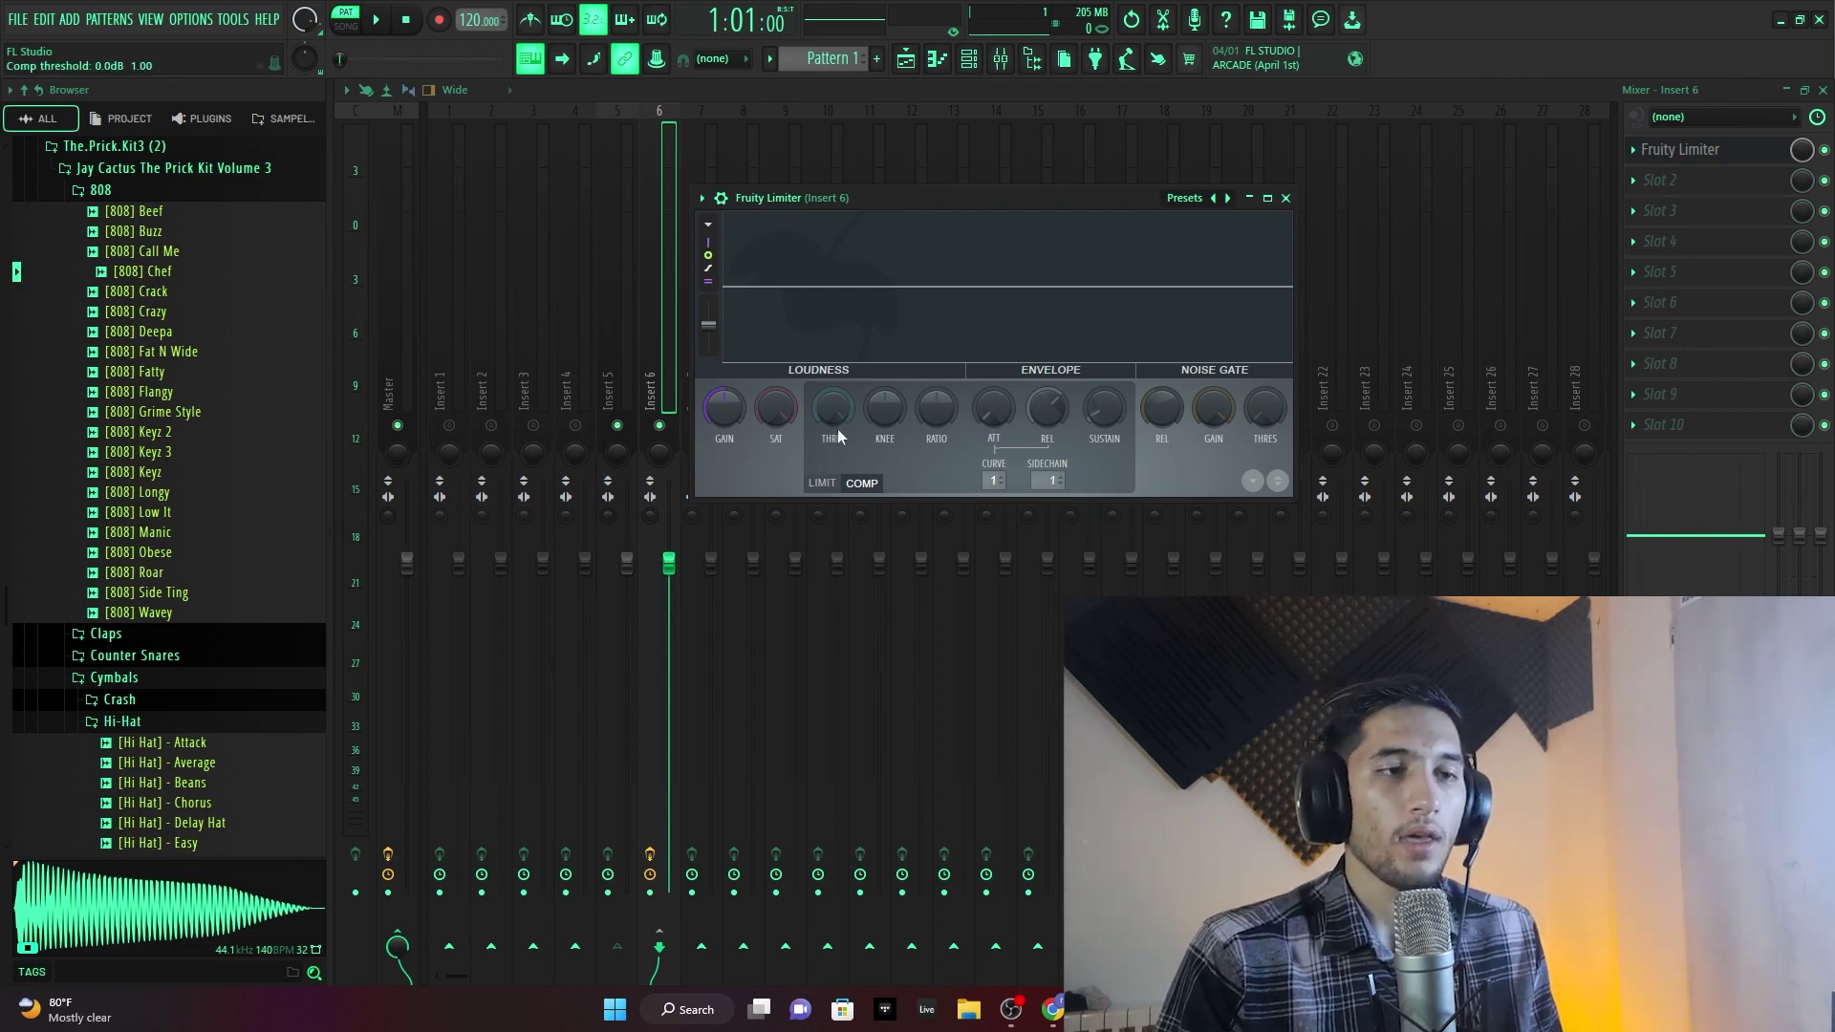
# - Lower the compressor's threshold, raise its ratio and shorten its release while playing back the pattern
pyautogui.moveTo(837, 428); pyautogui.dragTo(837, 545)
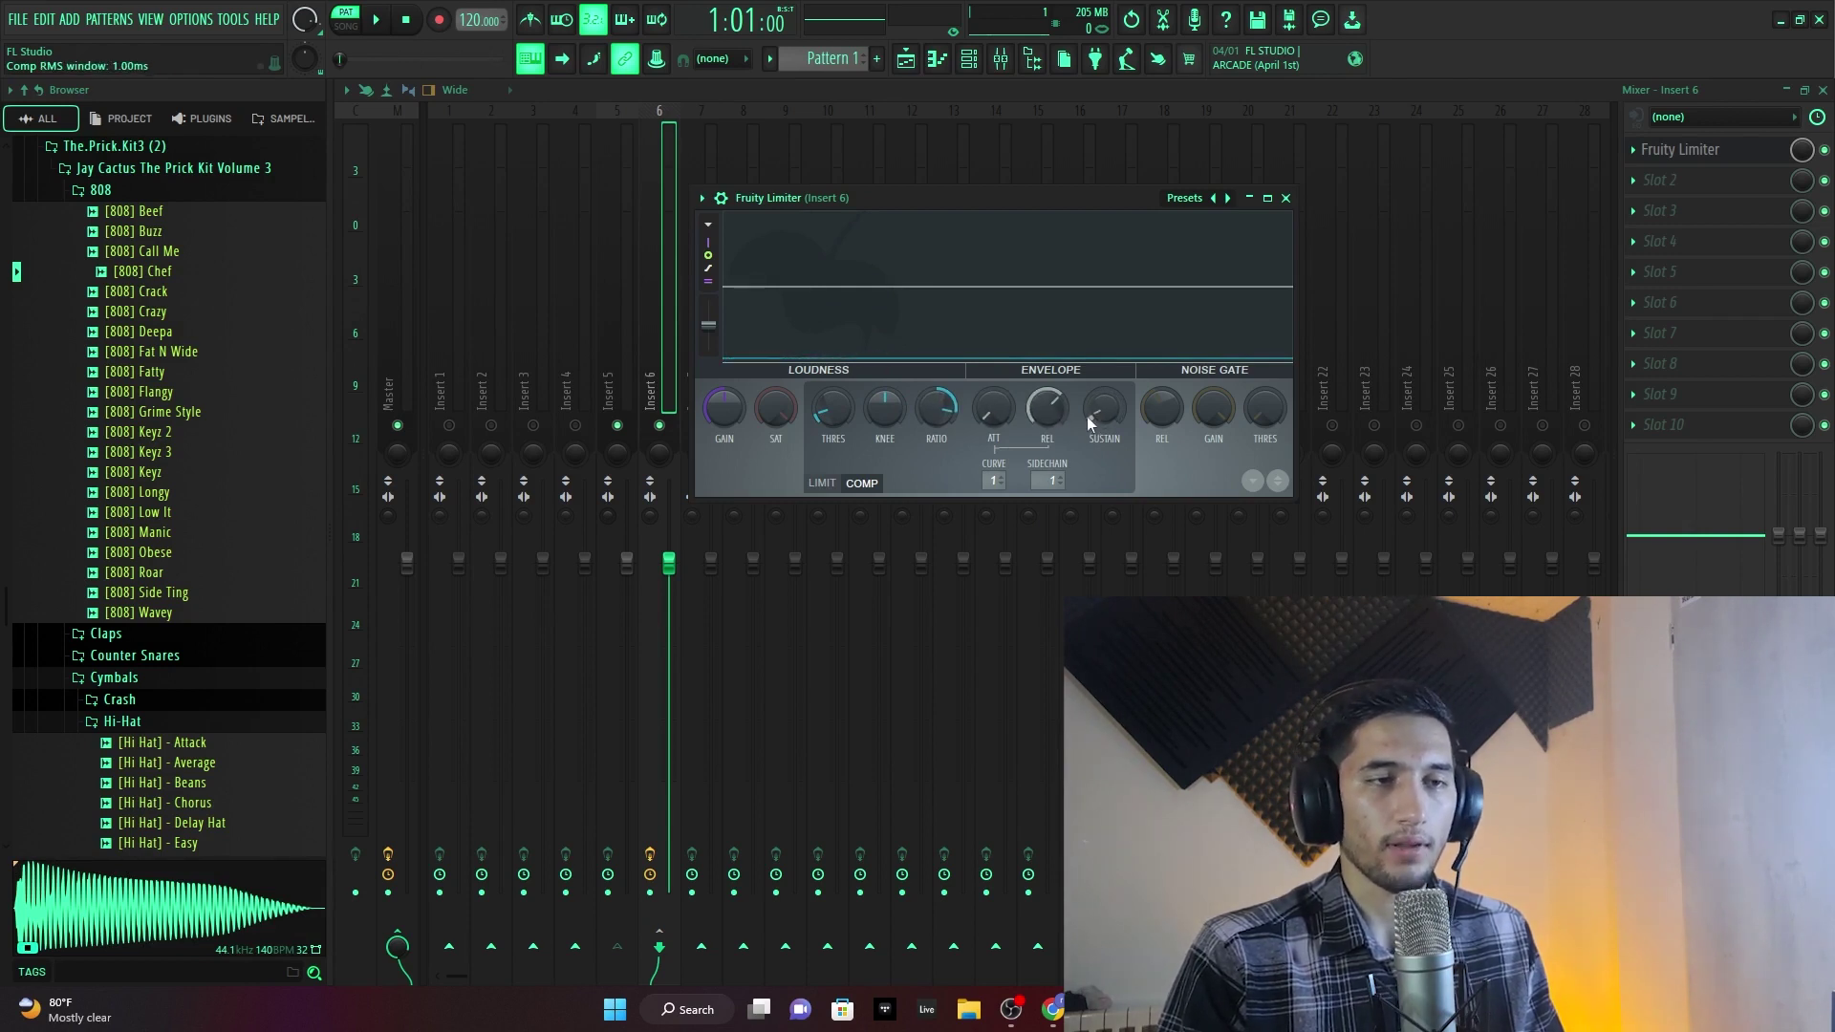
pyautogui.press('space')
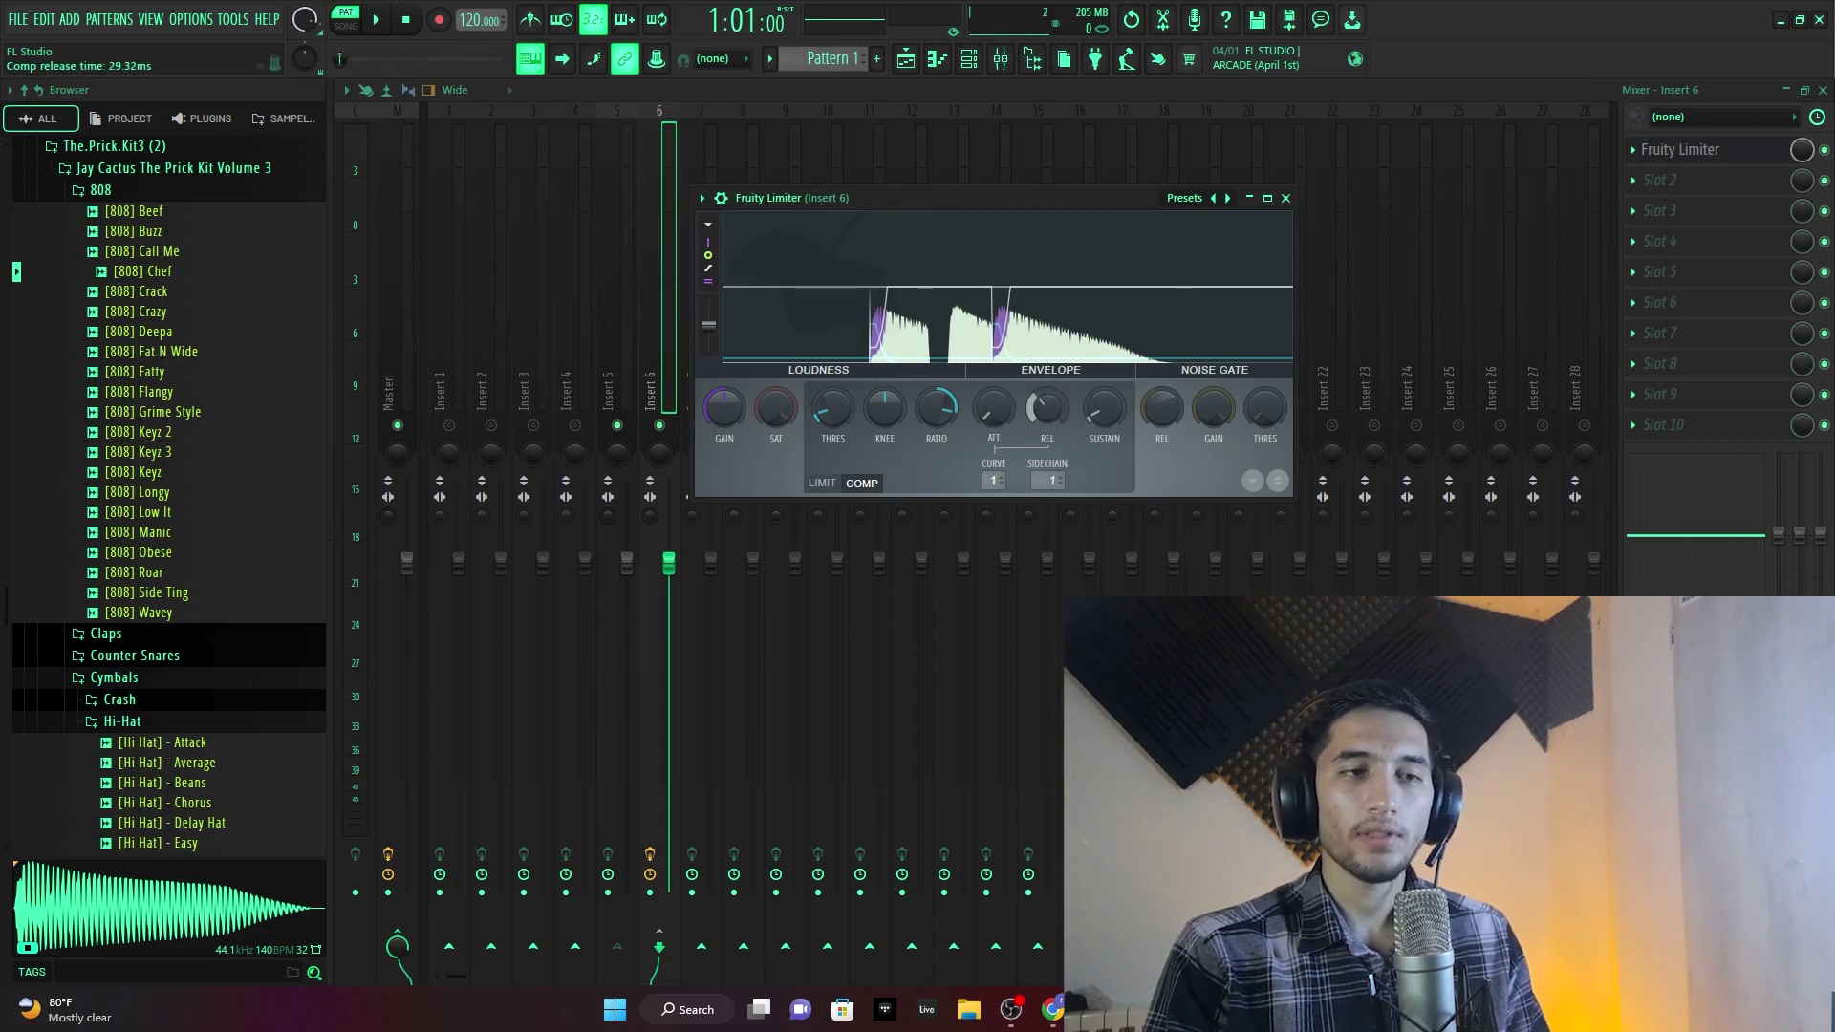
pyautogui.press('space')
pyautogui.press('space')
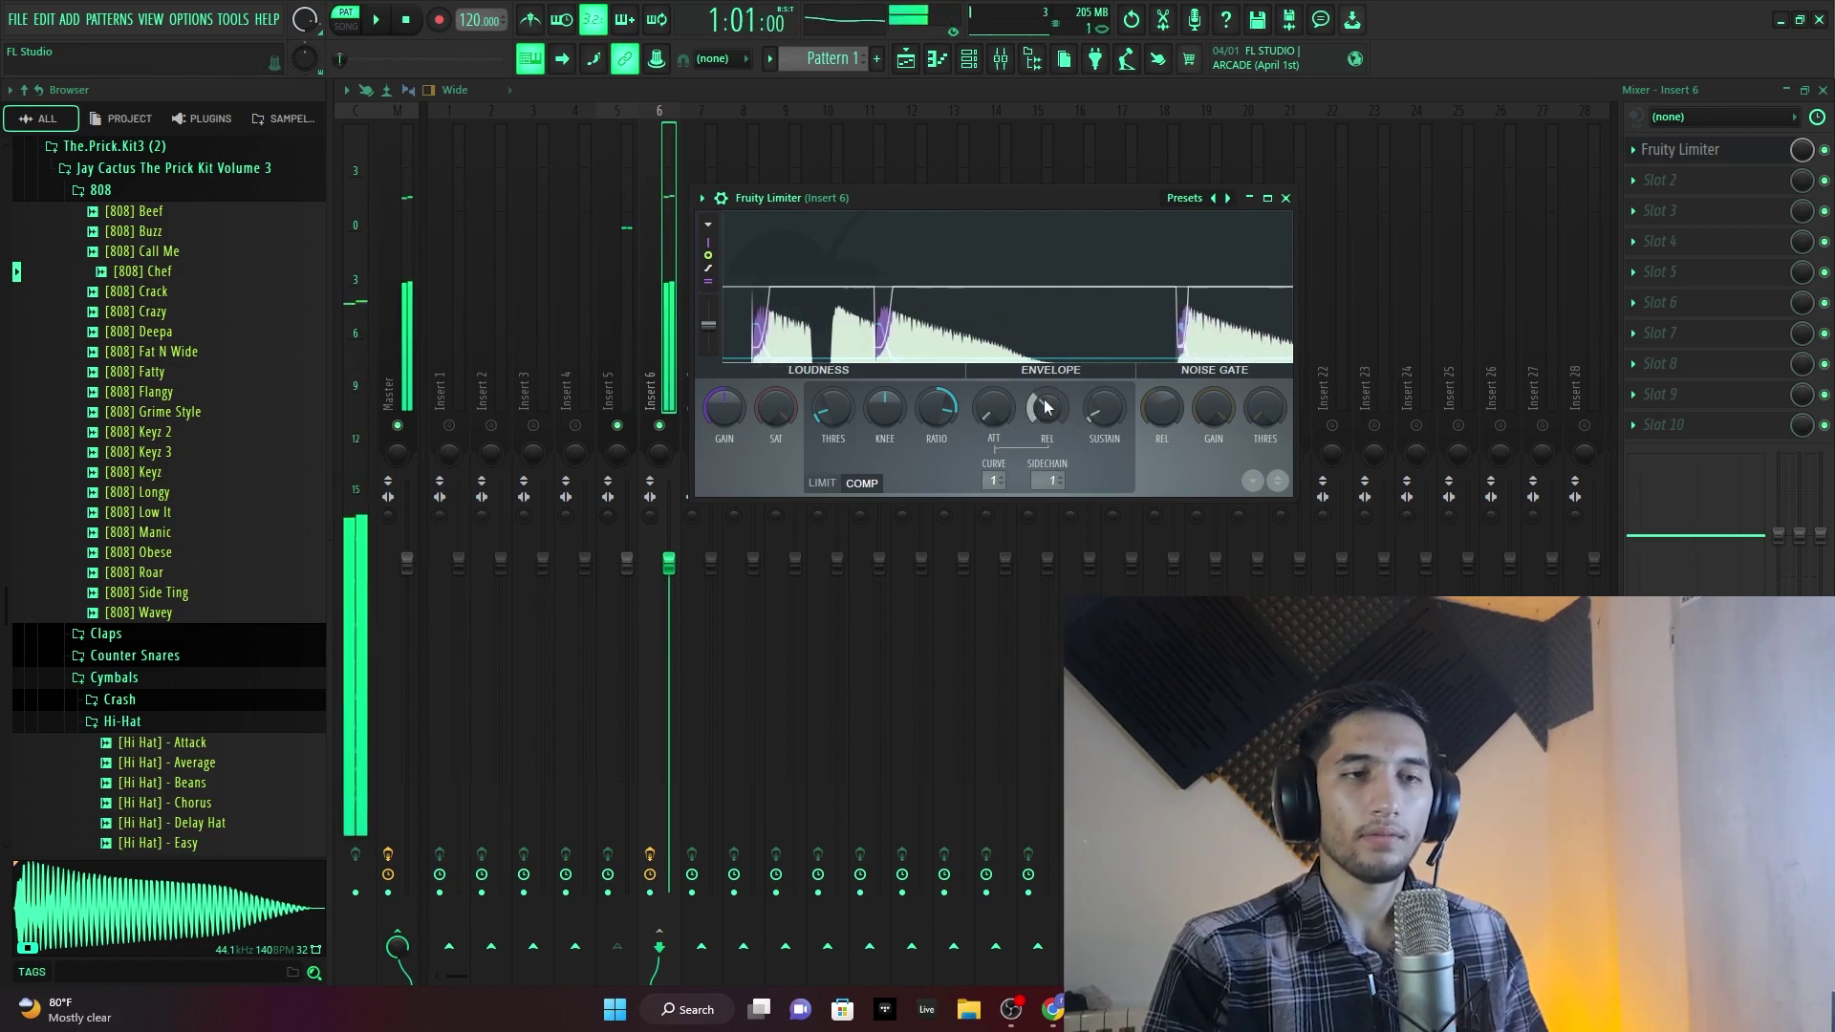
pyautogui.moveTo(1038, 409); pyautogui.dragTo(1038, 418)
pyautogui.press('space')
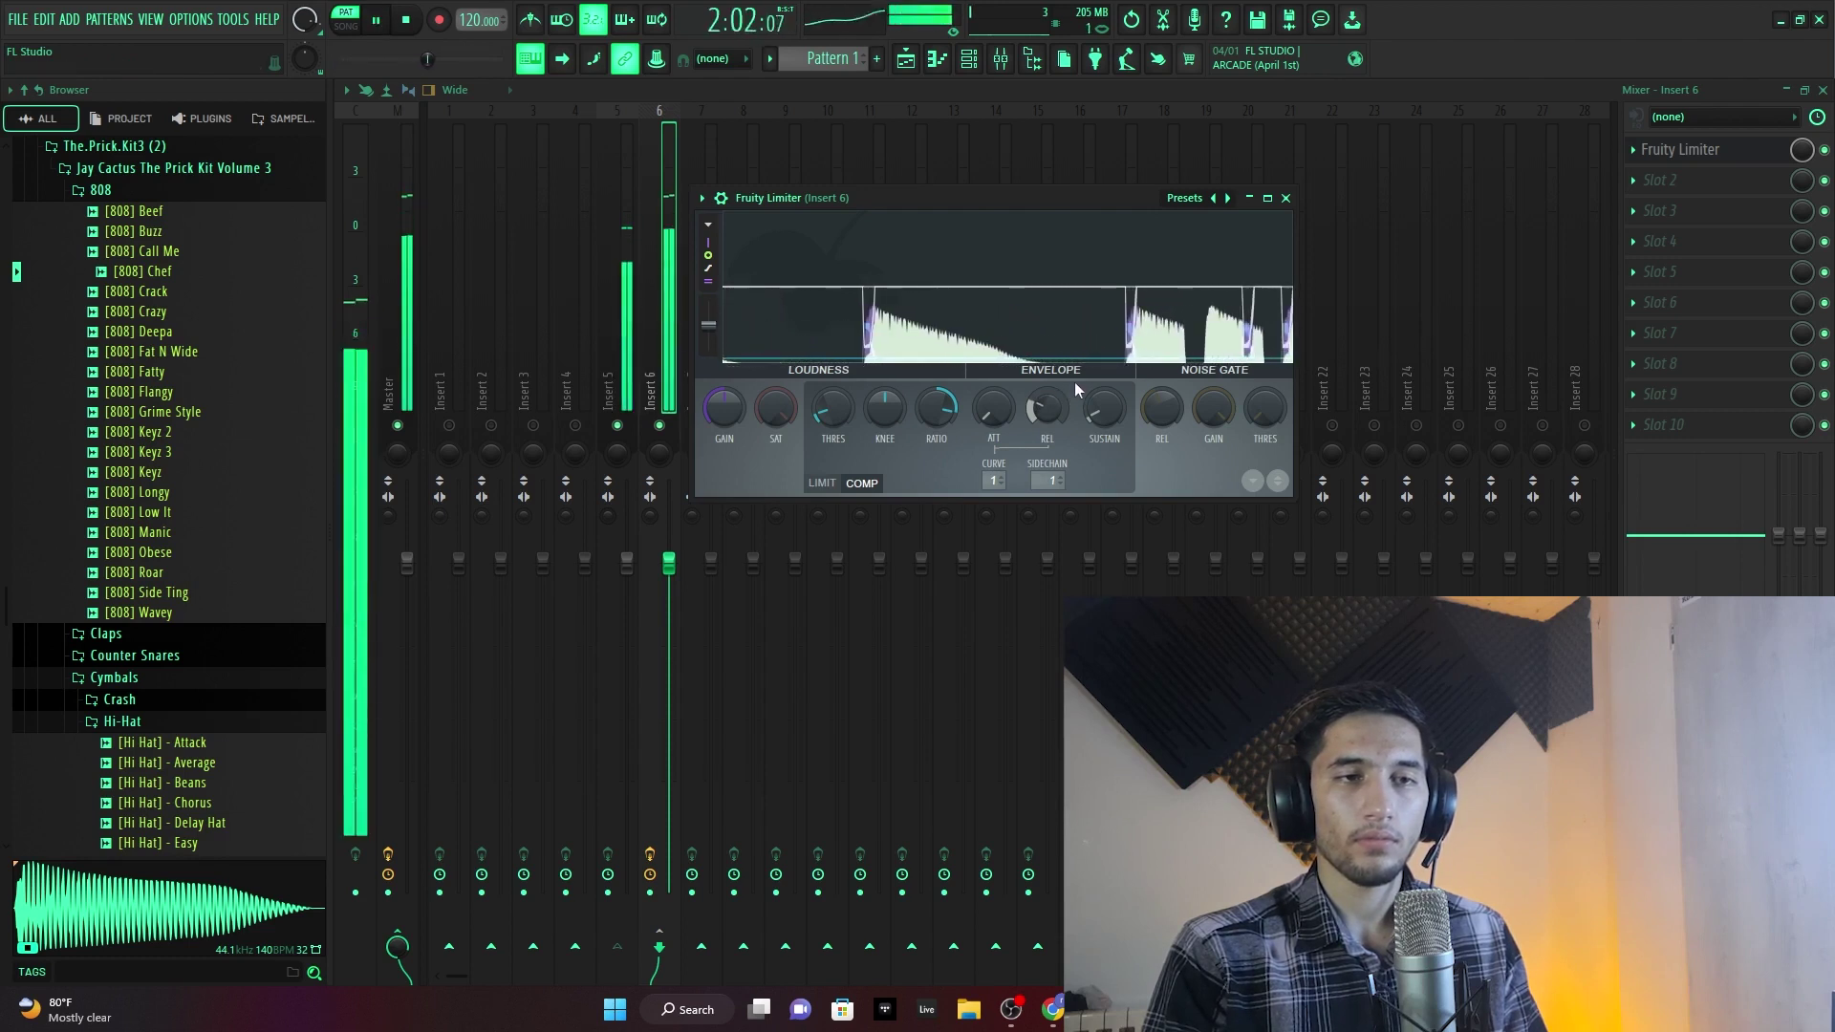
pyautogui.press('space')
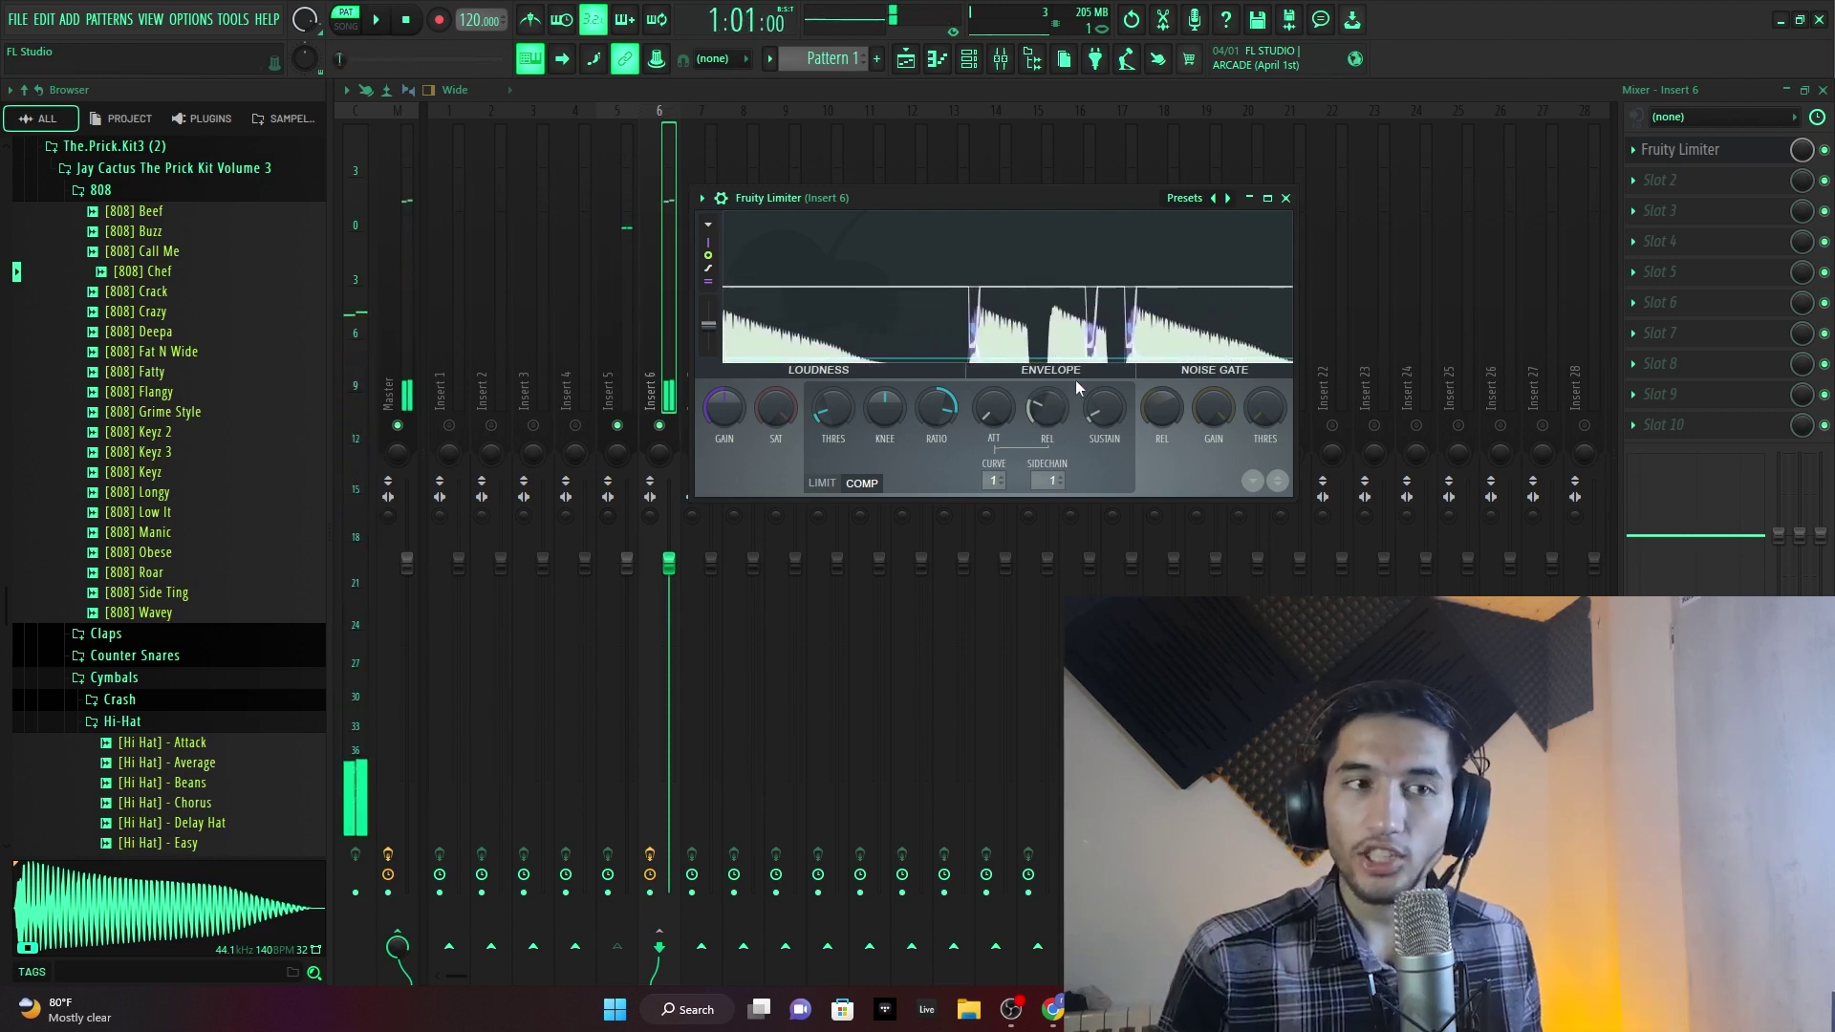
# - Close the limiter, remove Insert 5's send to Insert 6 and play the pattern without the sidechain
pyautogui.click(1285, 198)
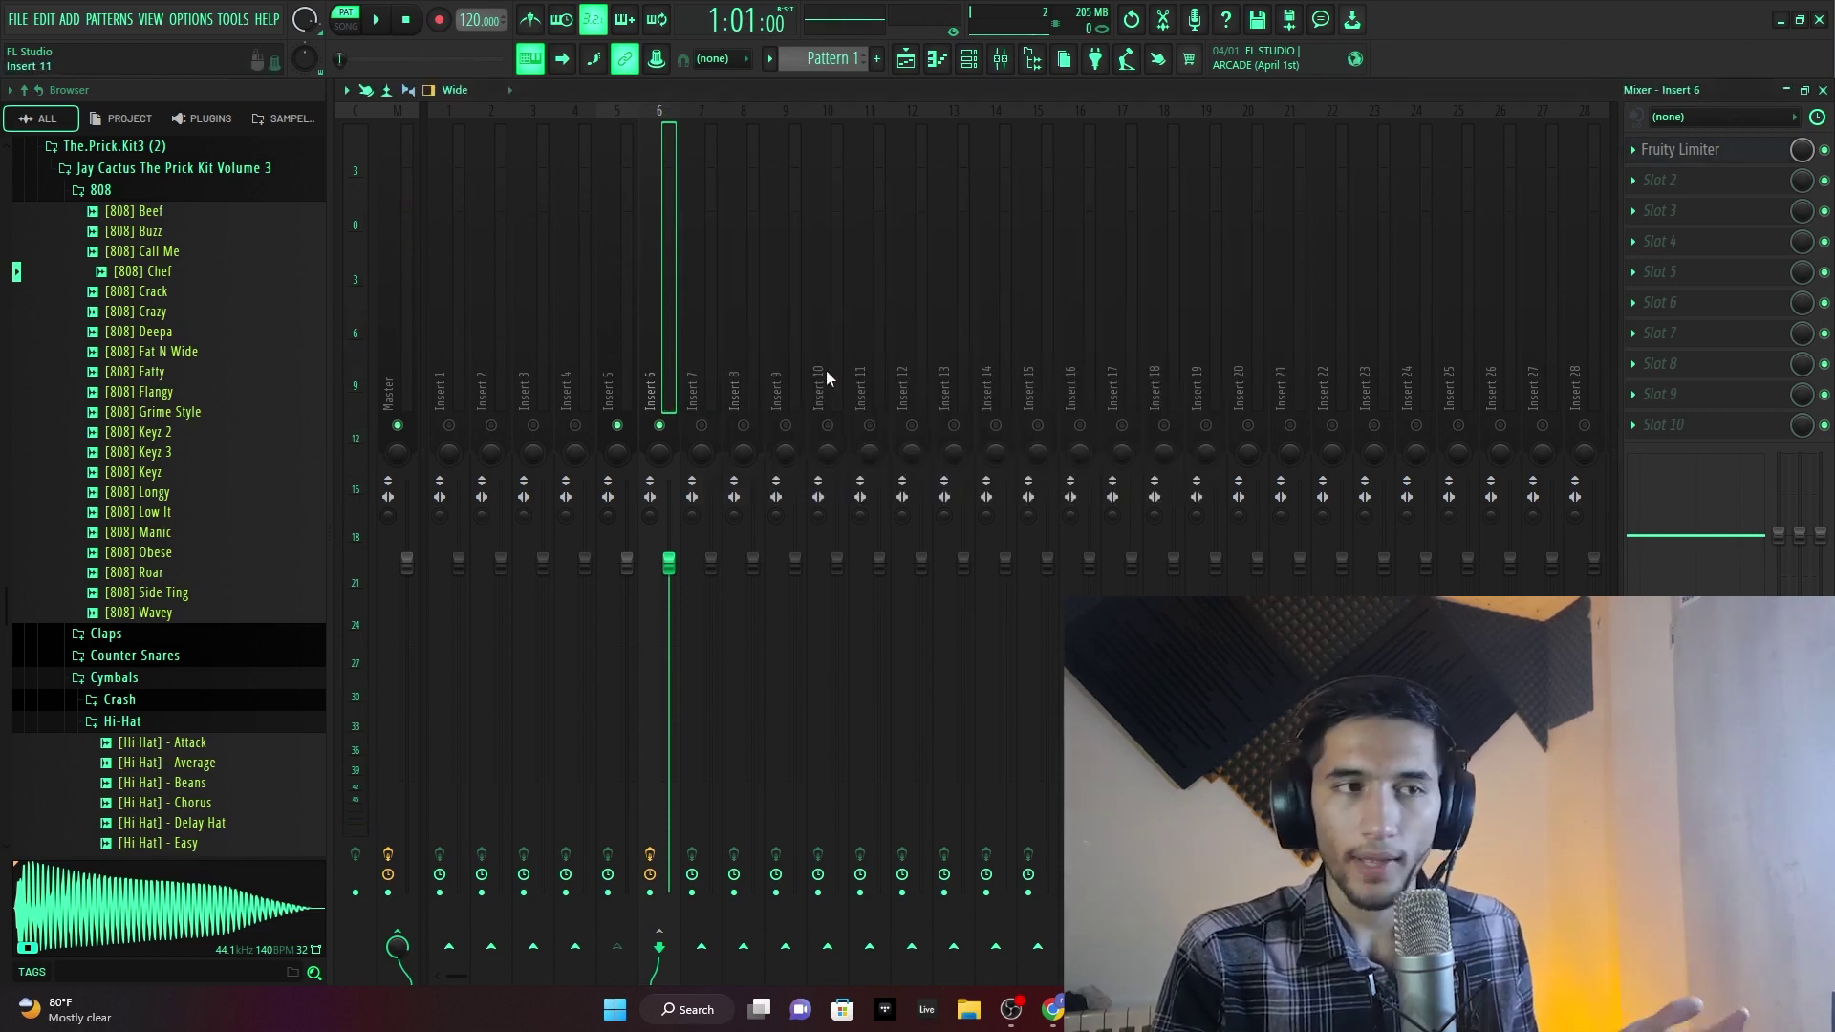
pyautogui.click(598, 268)
pyautogui.click(659, 941)
pyautogui.press('space')
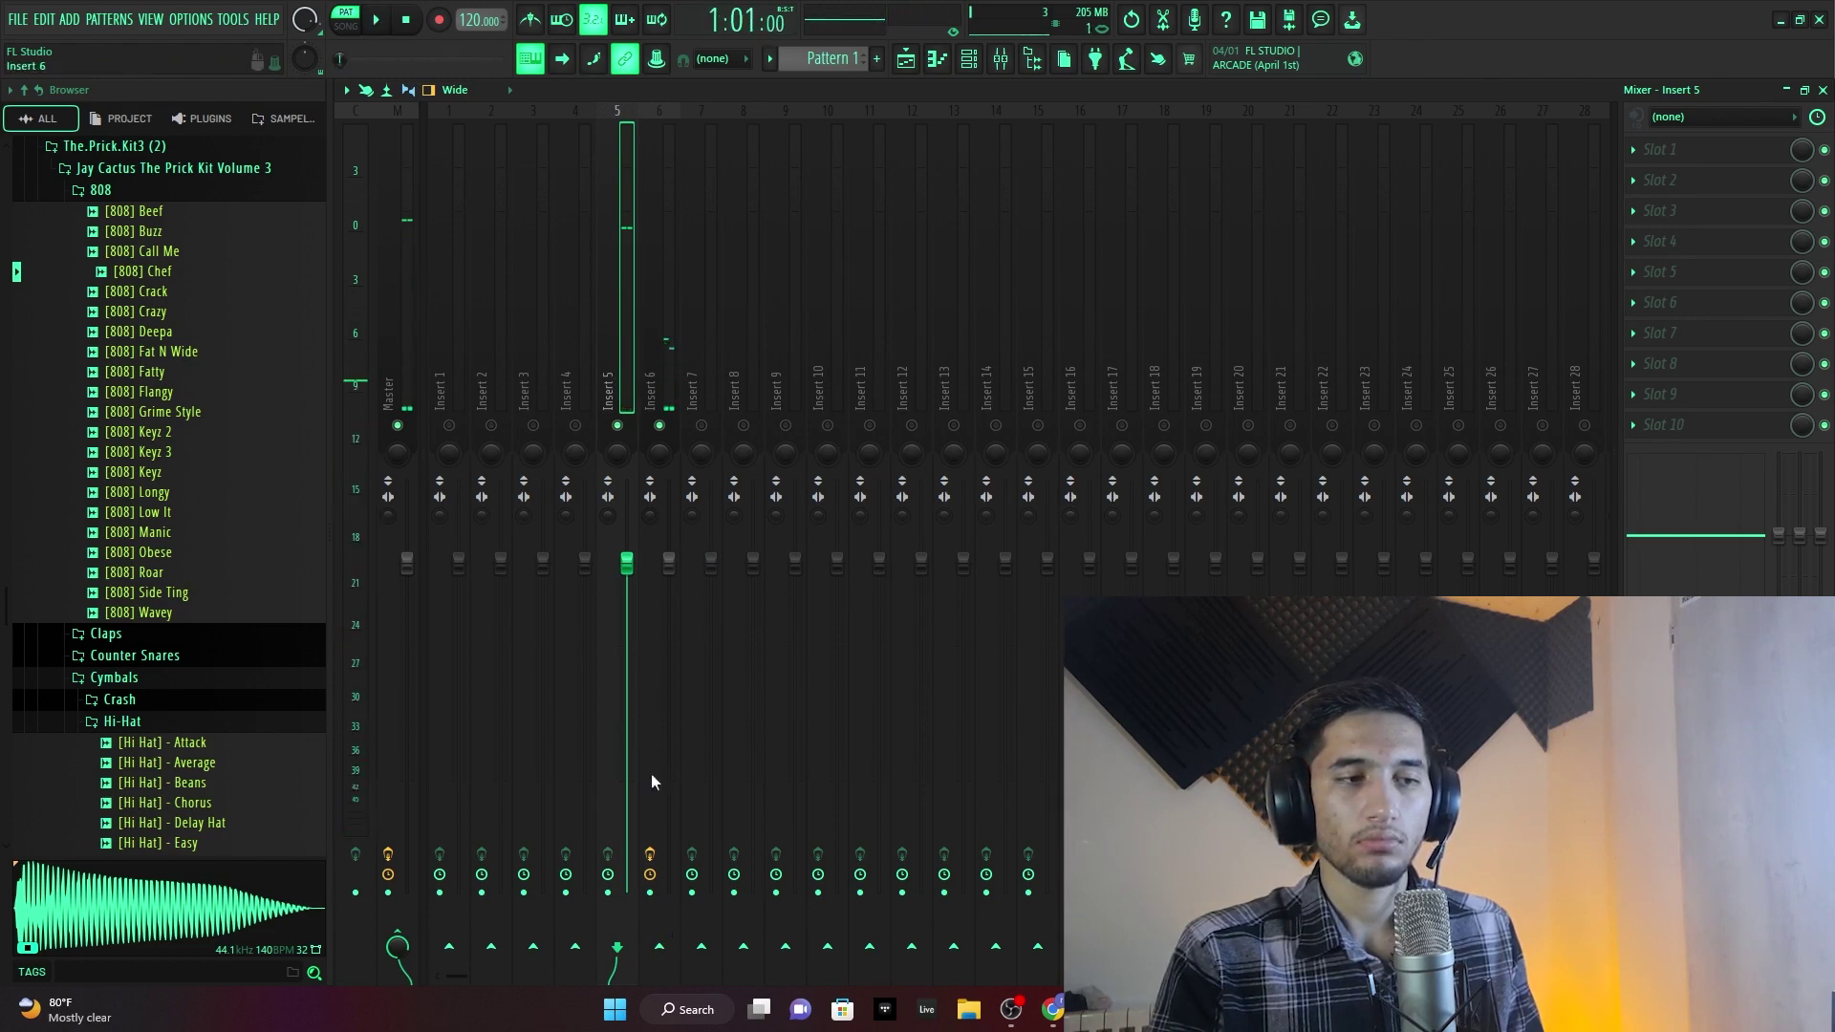
# - Sidechain Insert 5 to Insert 6 again and choose Insert 5 as the Fruity Limiter's sidechain input during playback
pyautogui.rightClick(659, 946)
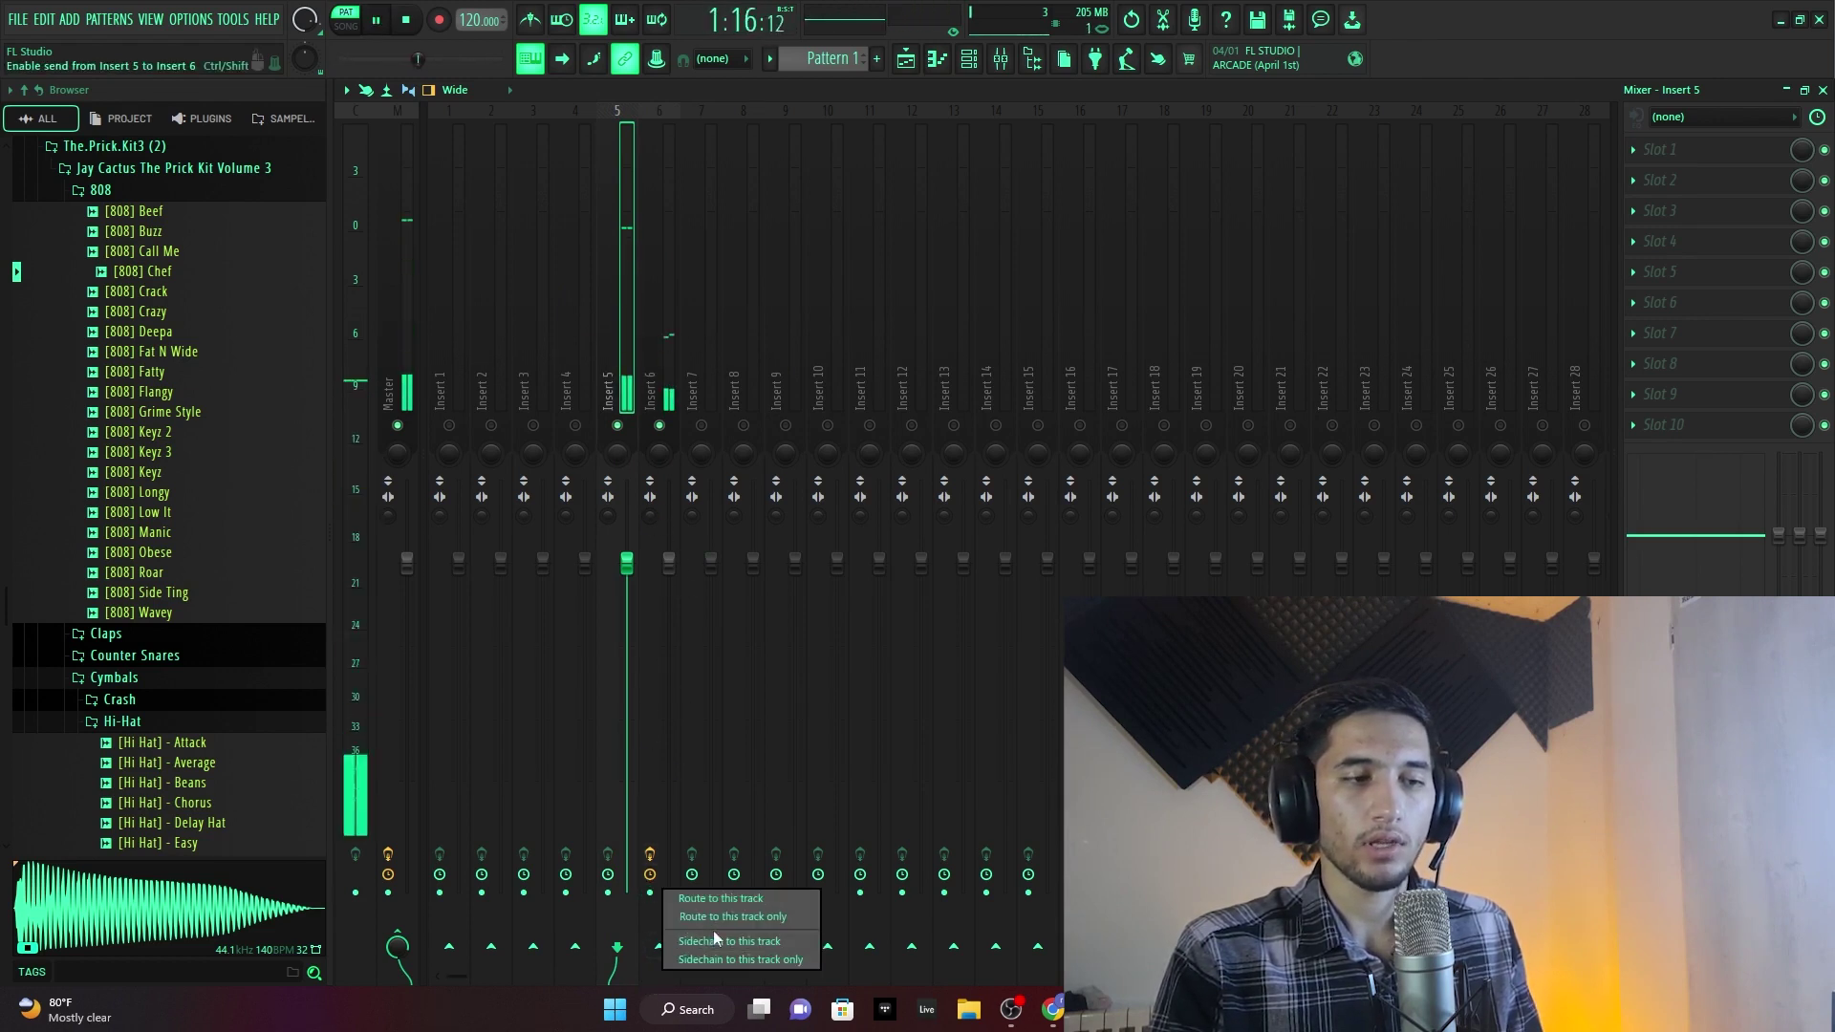
pyautogui.click(713, 936)
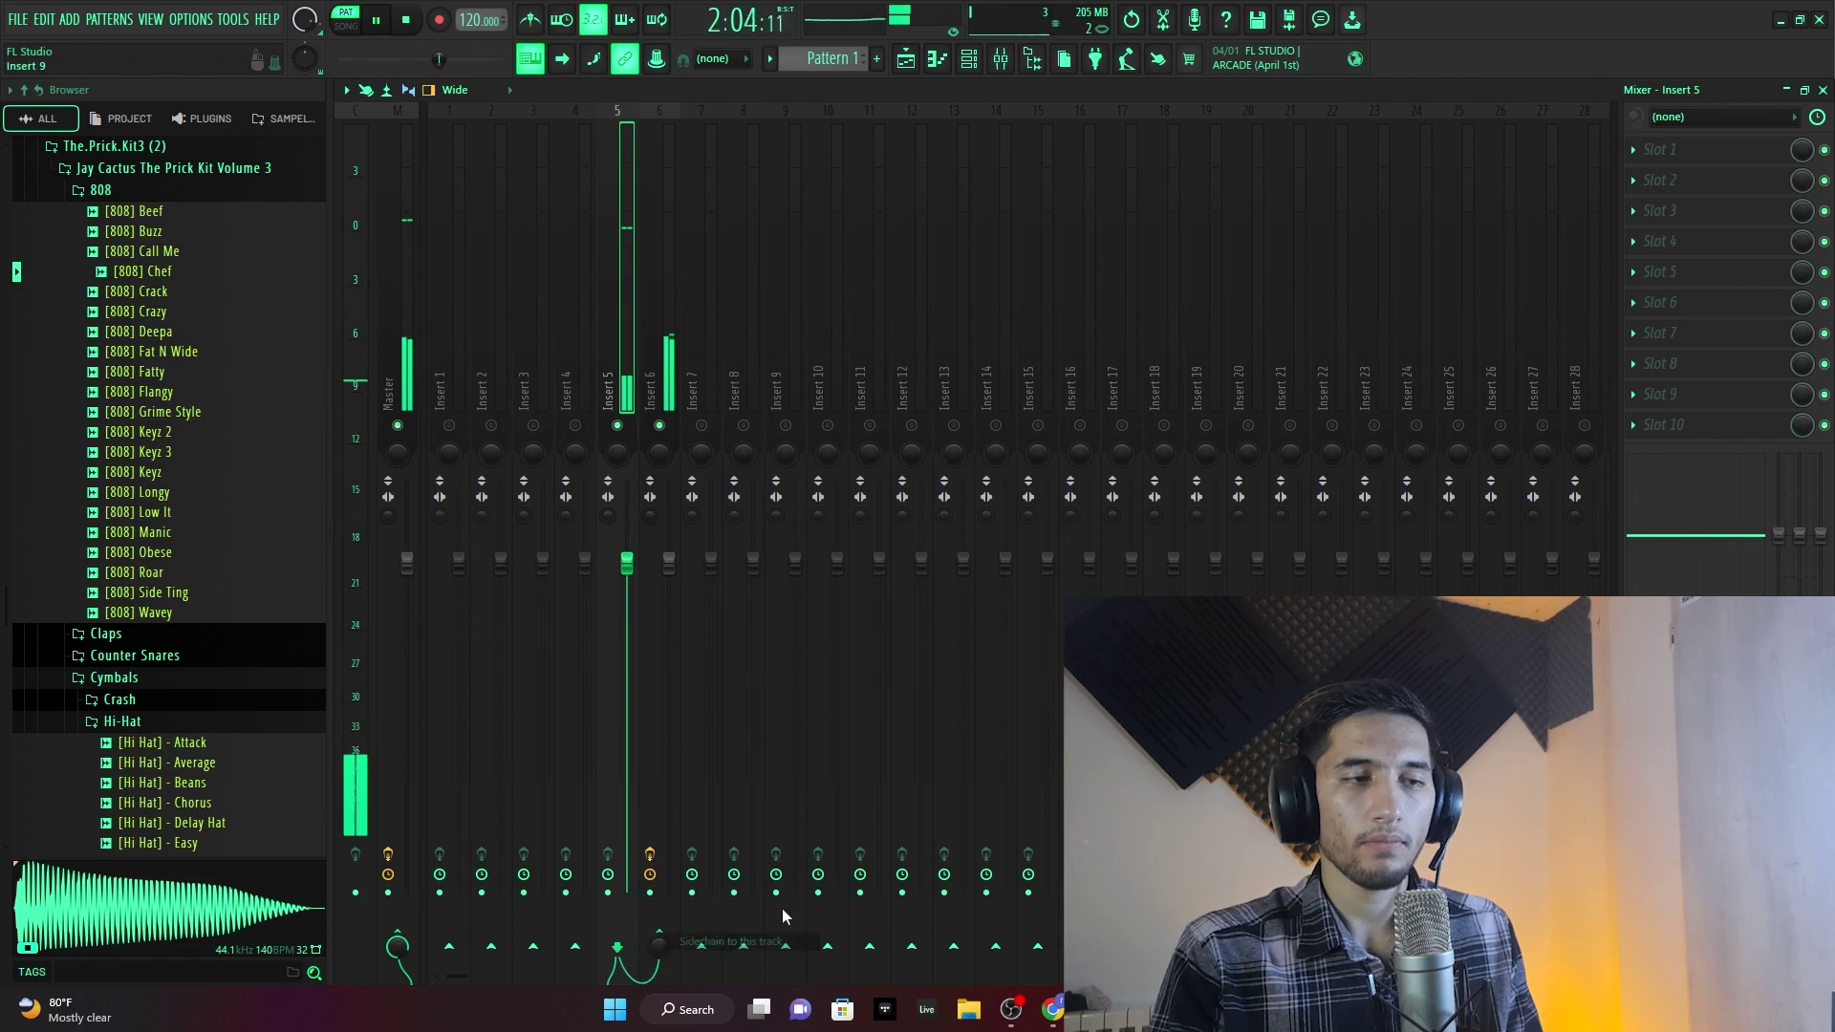
pyautogui.click(650, 337)
pyautogui.click(1712, 151)
pyautogui.rightClick(1053, 473)
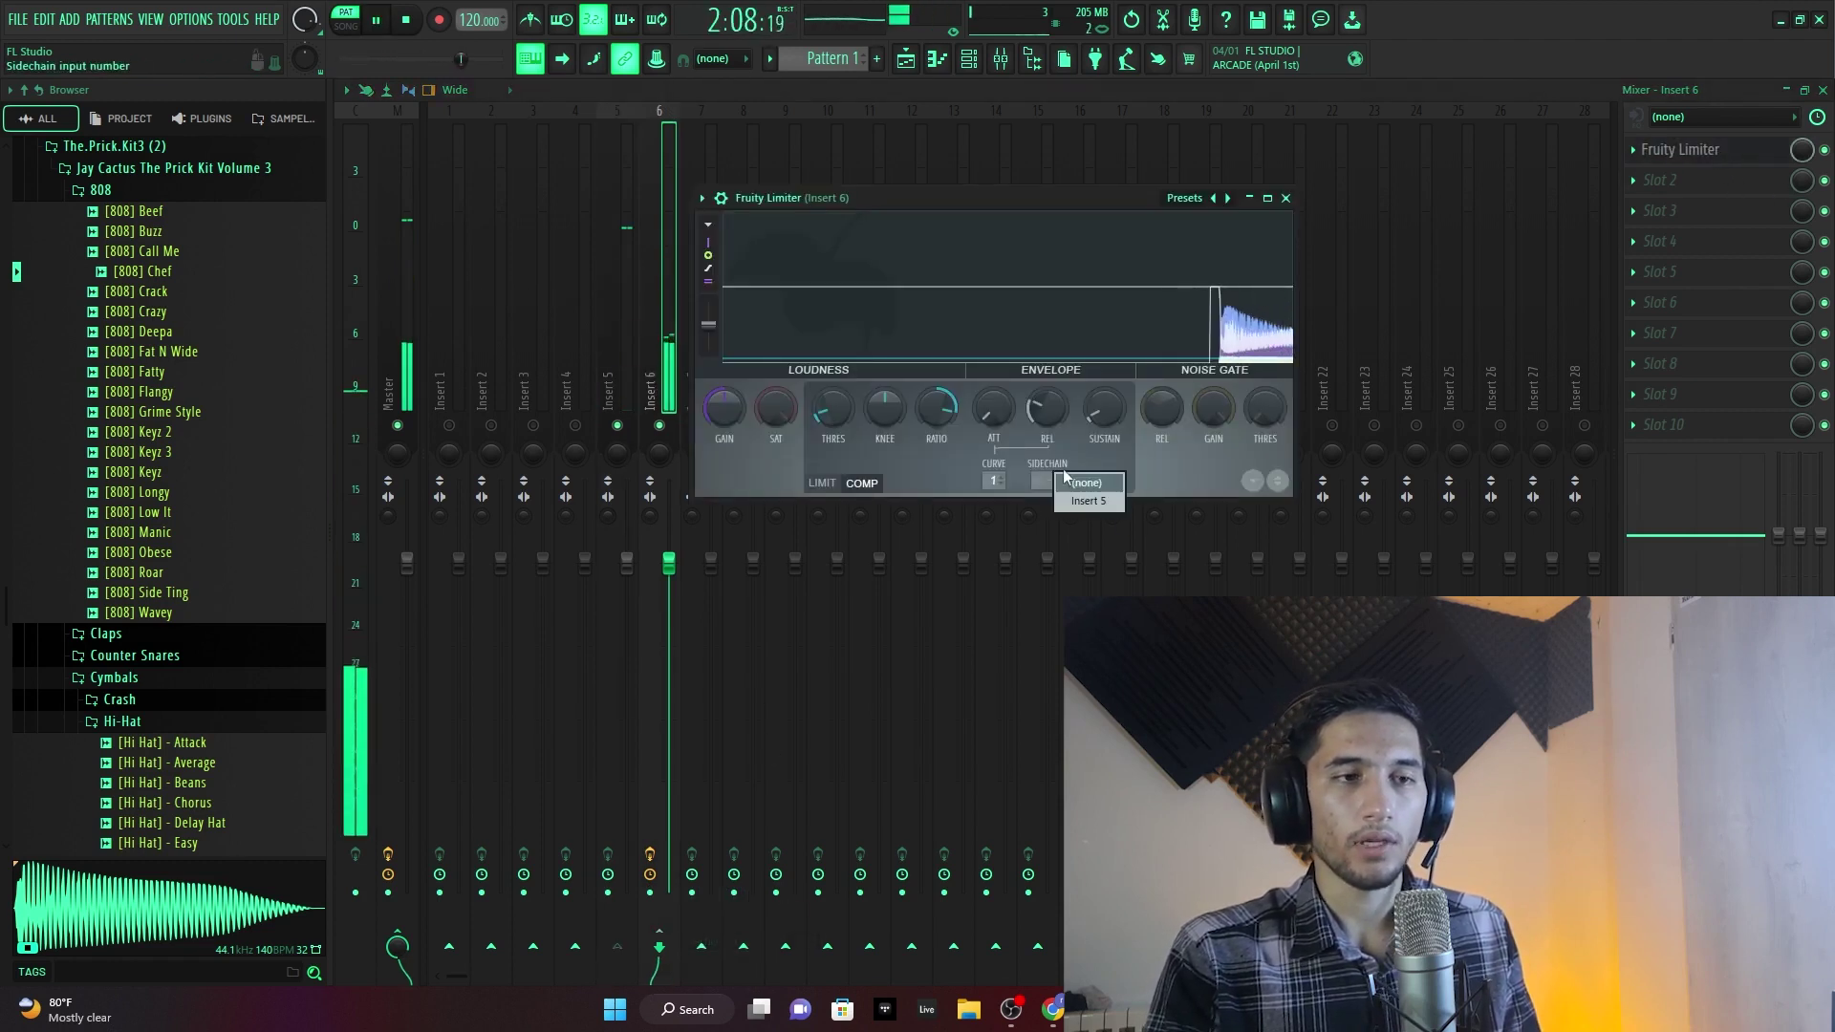
pyautogui.click(1088, 501)
pyautogui.press('space')
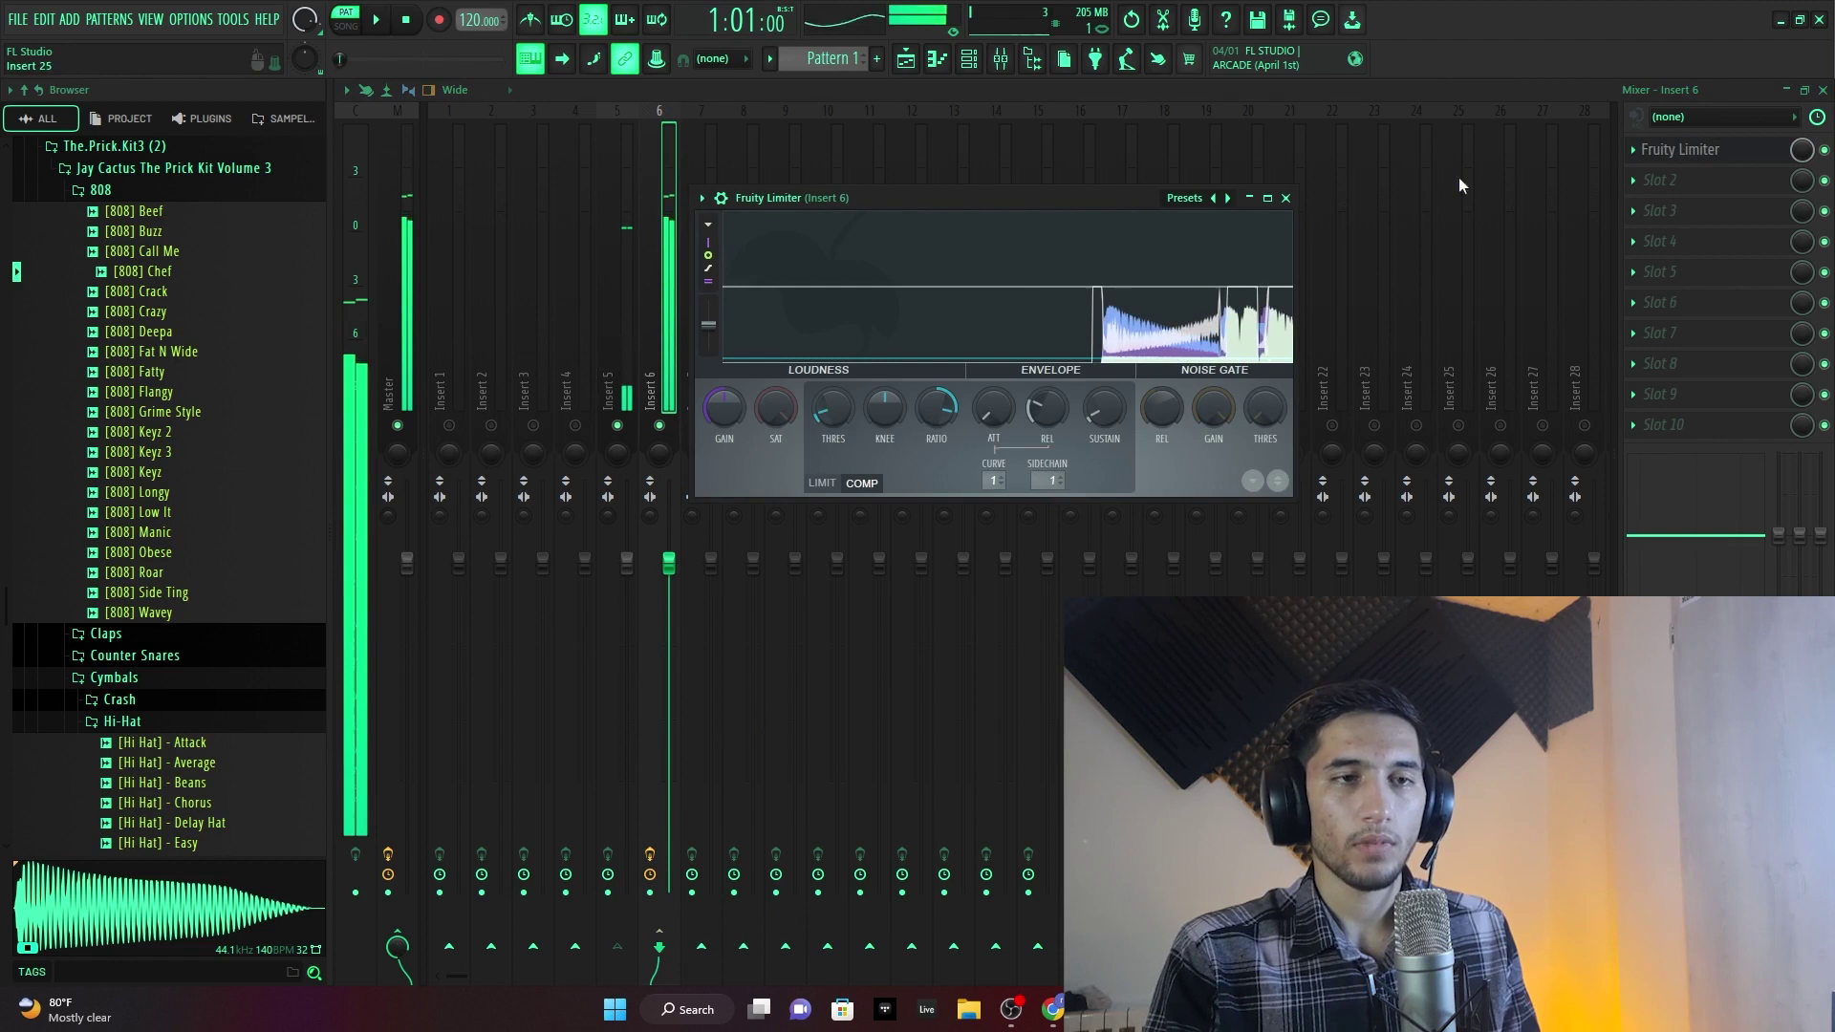
# - Close the limiter window and compare the pattern's playback with Insert 6's Fruity Limiter bypassed and enabled
pyautogui.click(1286, 198)
pyautogui.press('space')
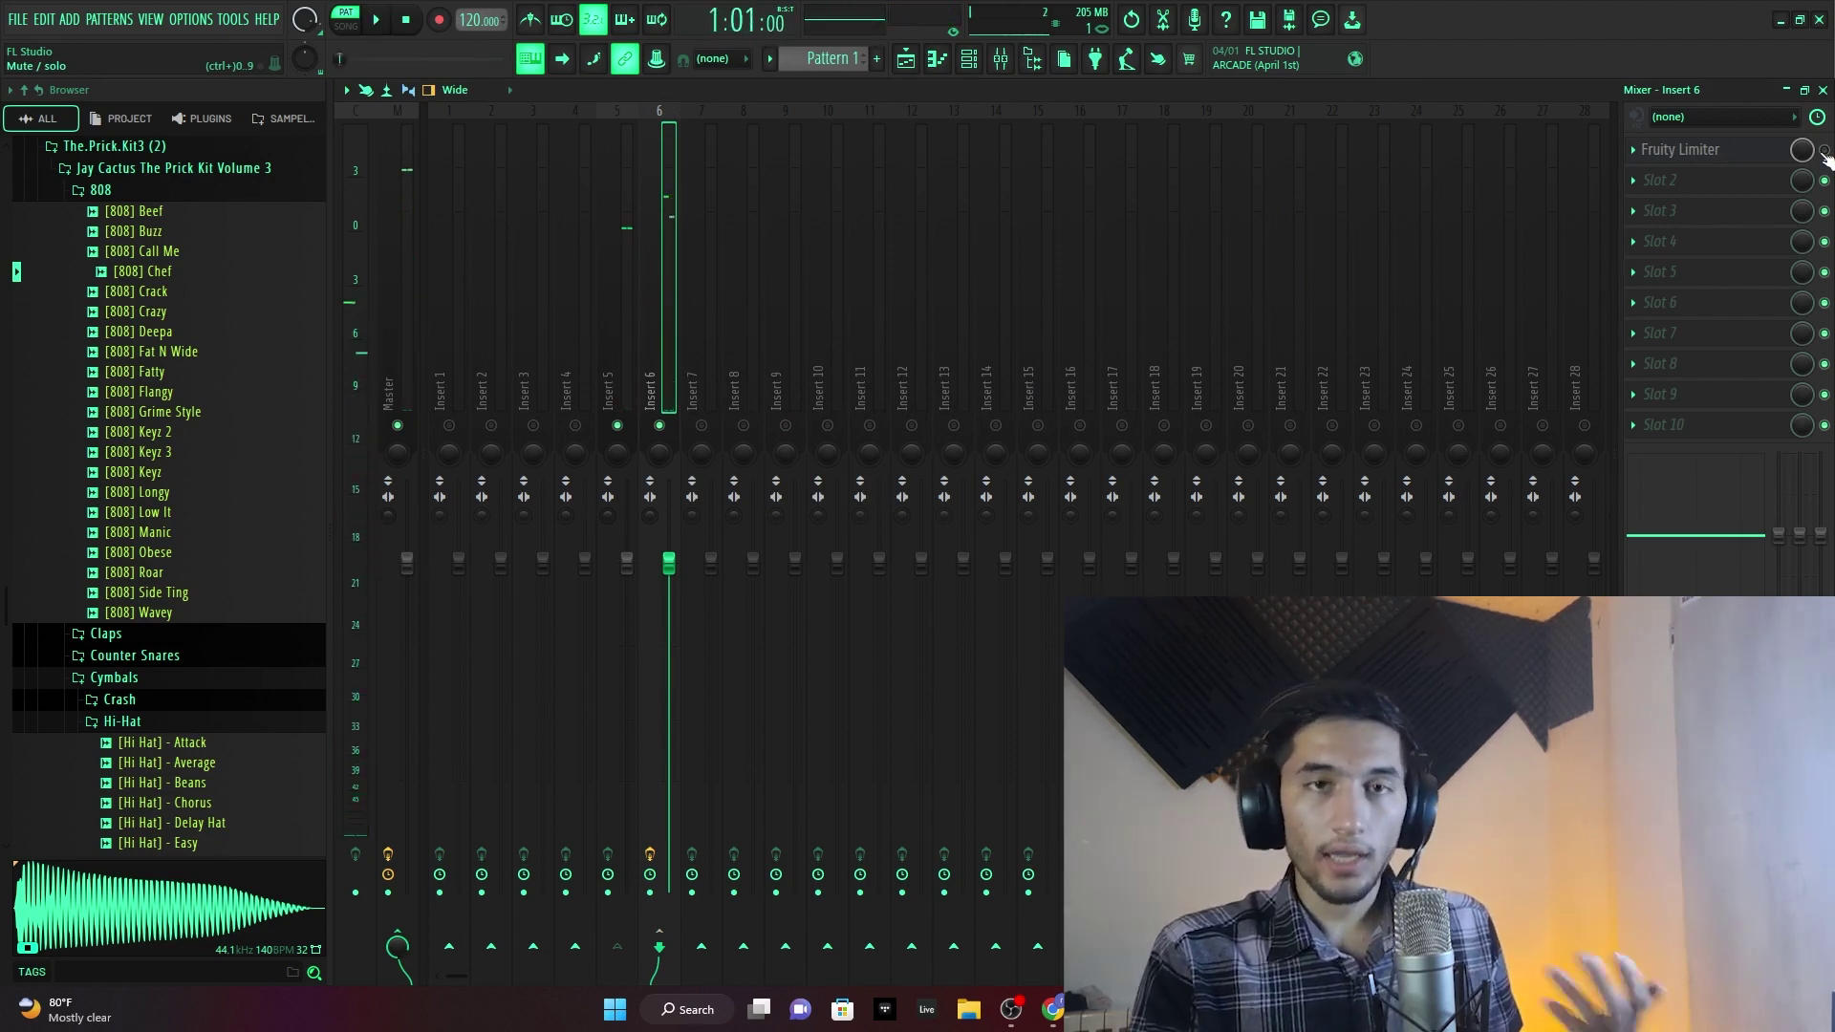
pyautogui.press('space')
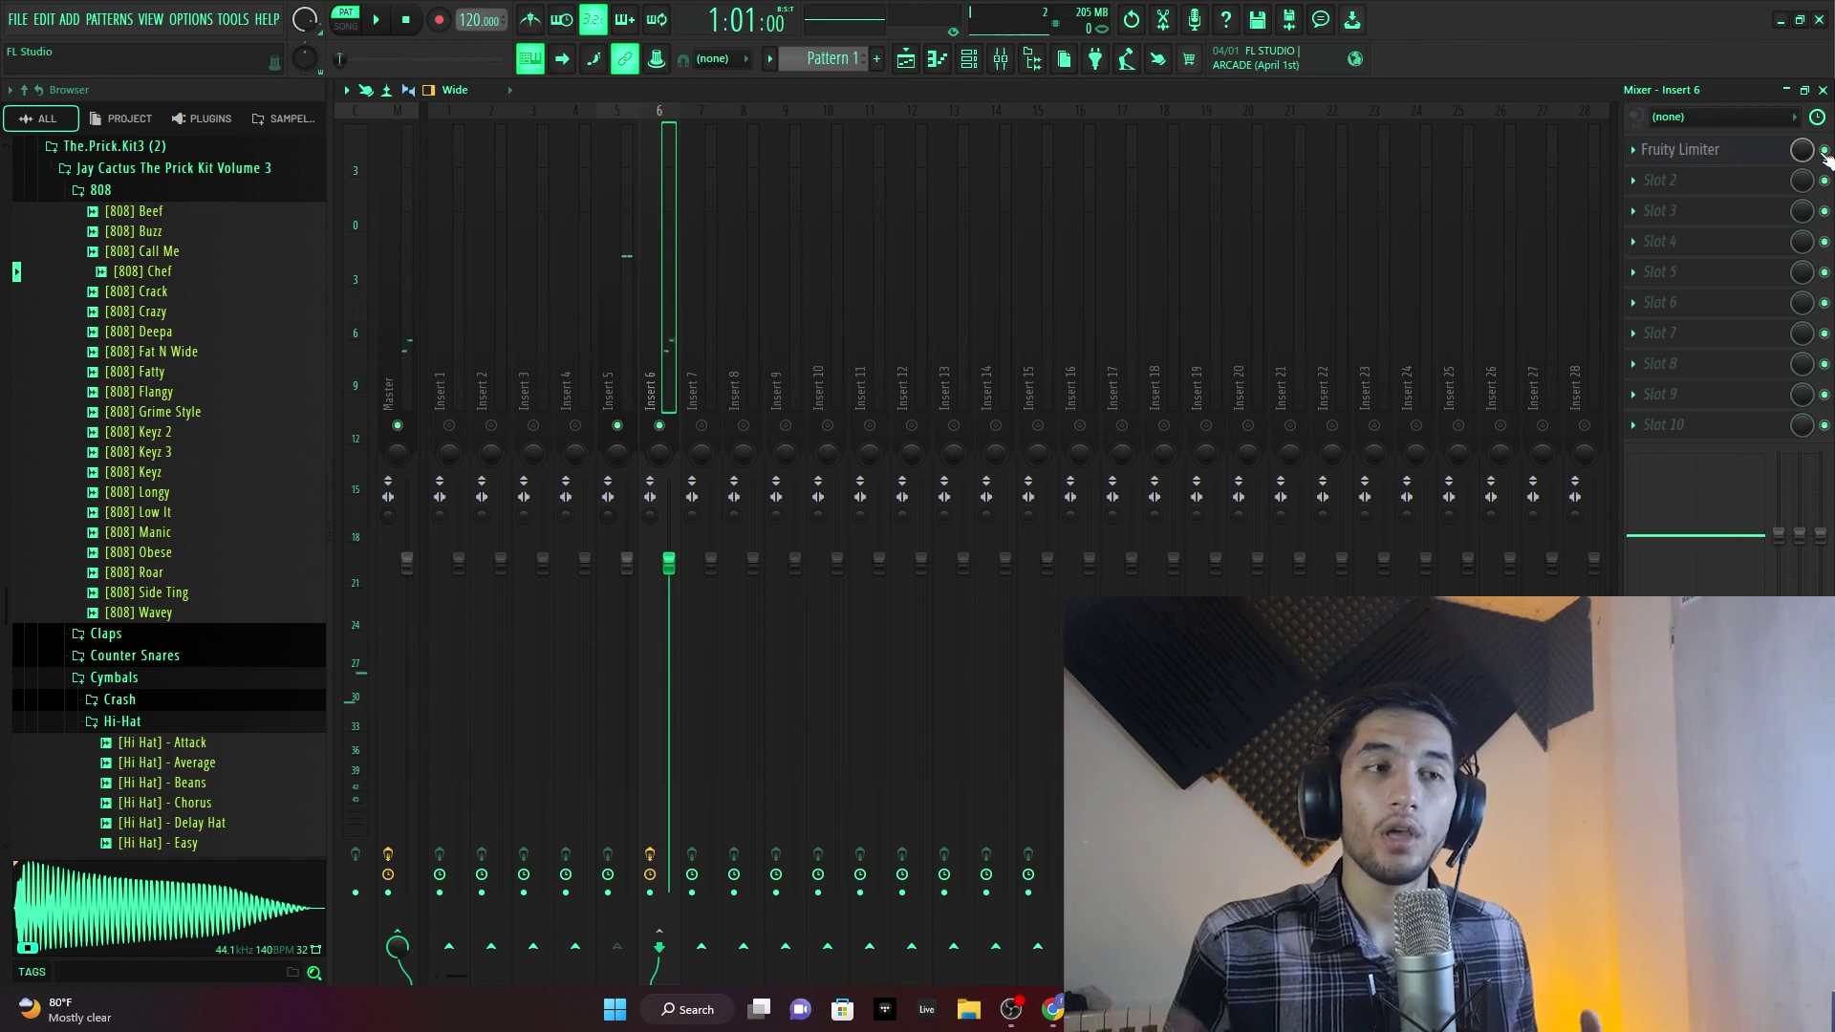
pyautogui.press('space')
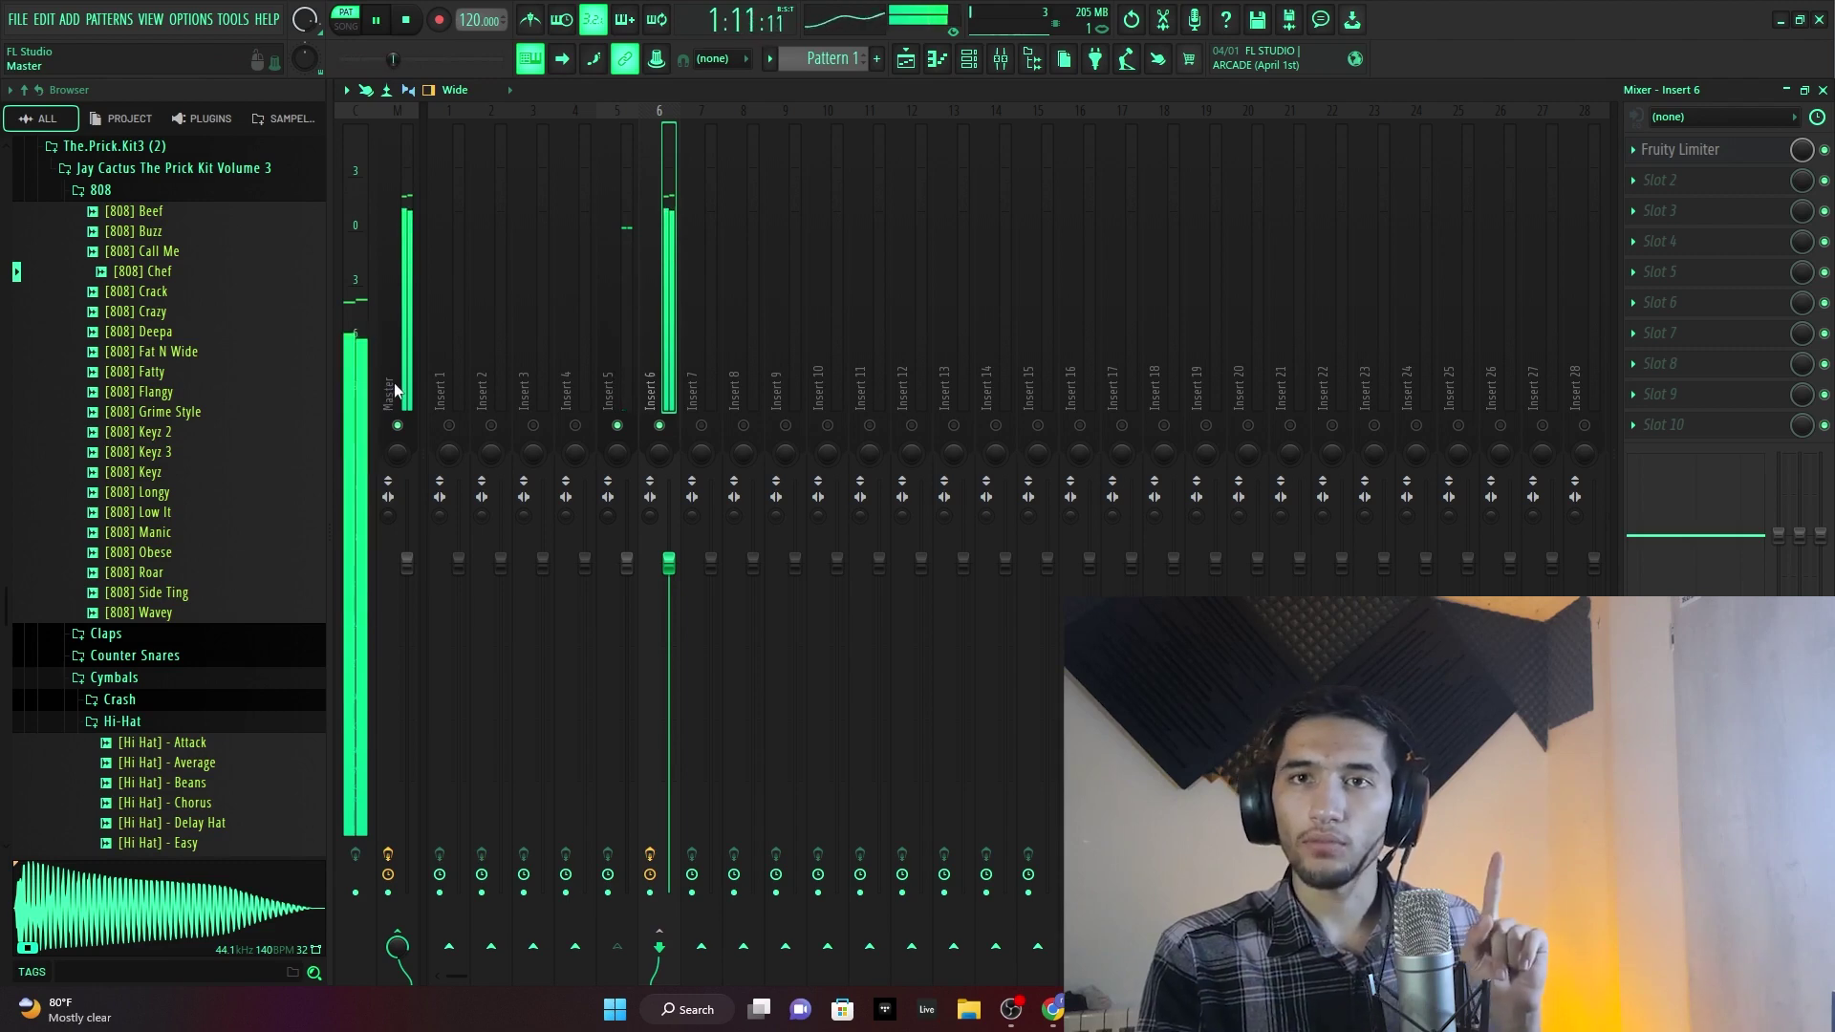
pyautogui.press('space')
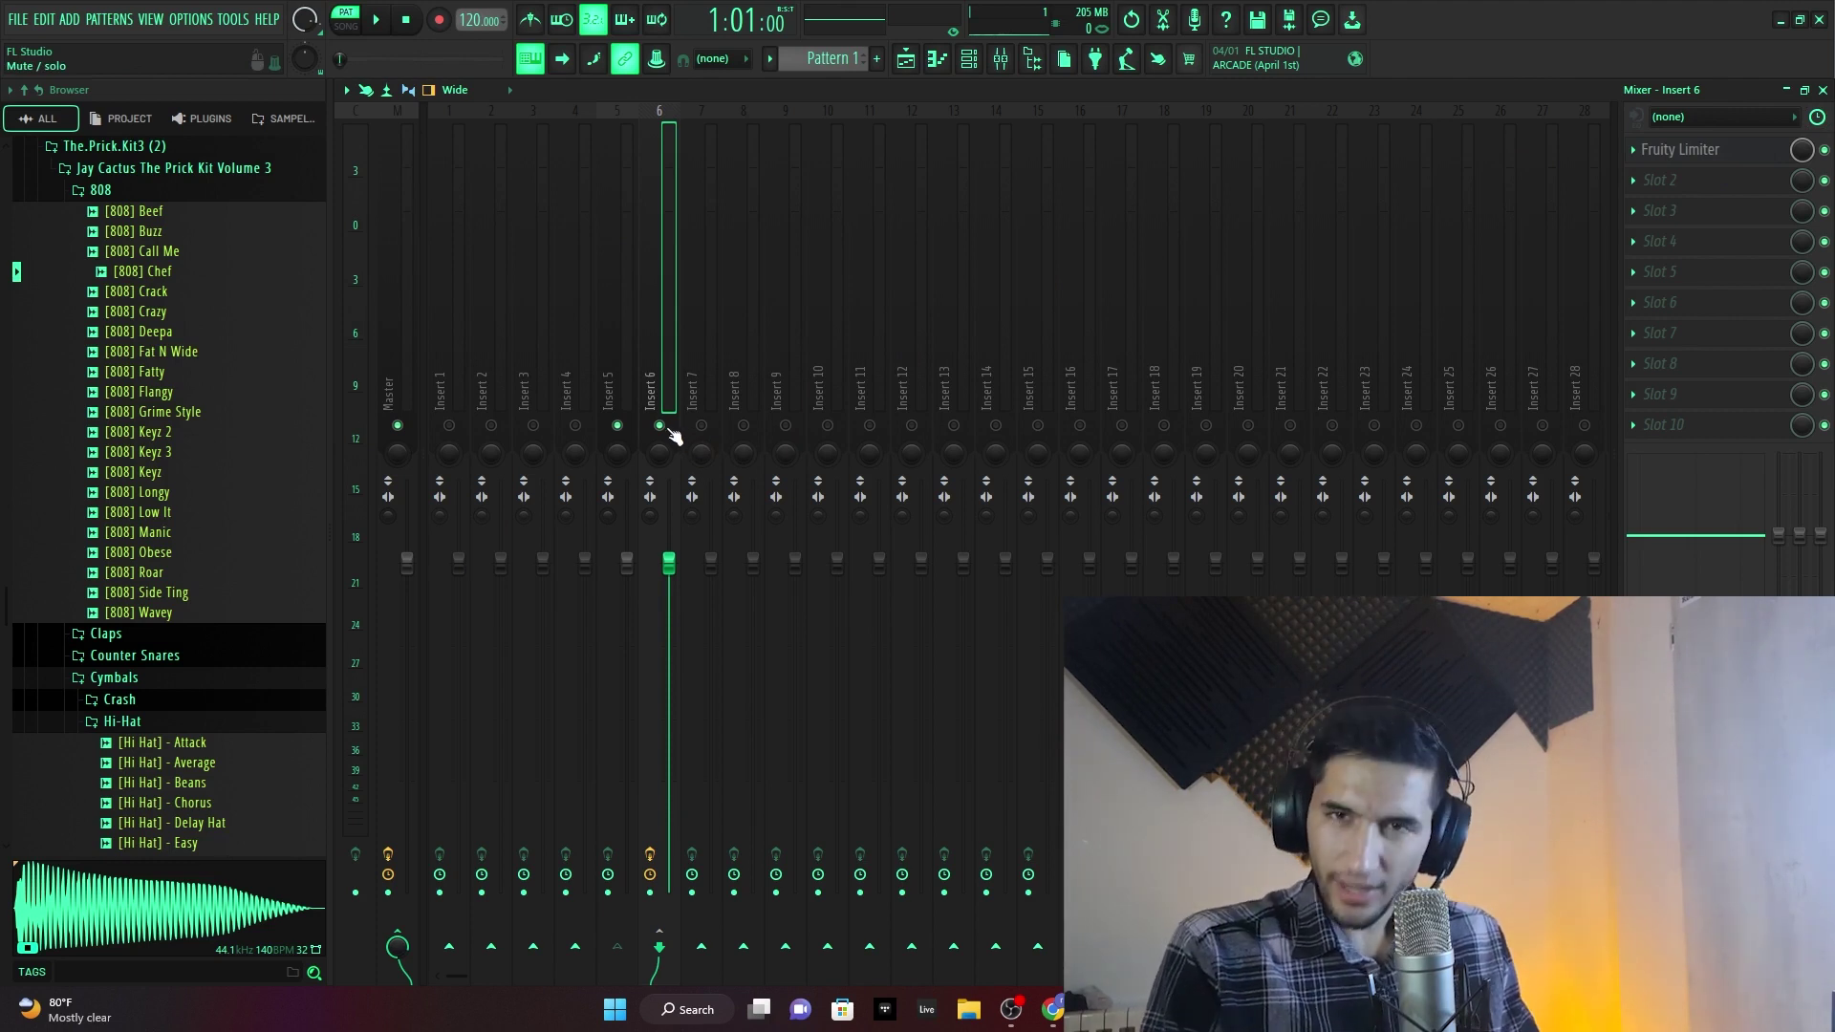
# - Replace the Fruity Limiter on Insert 6 with Pro-C 2 and view its compression style options
pyautogui.click(1645, 157)
pyautogui.click(1635, 152)
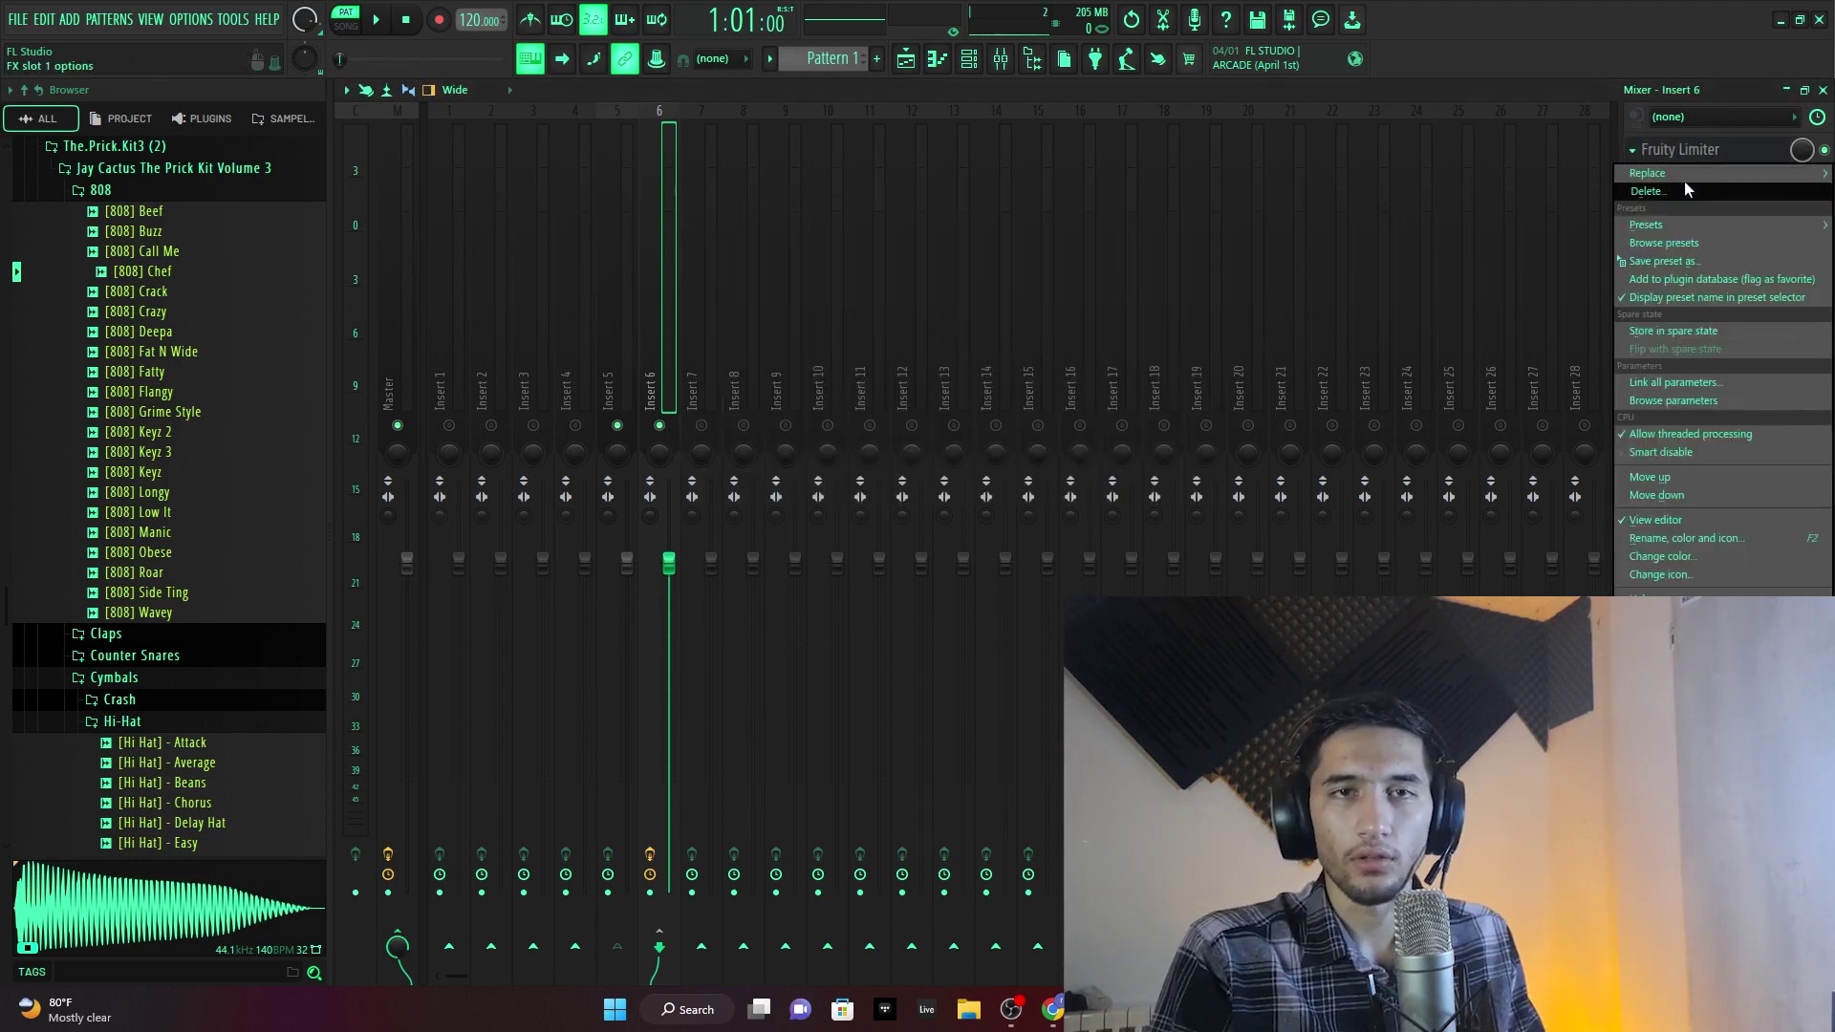
pyautogui.moveTo(1683, 178)
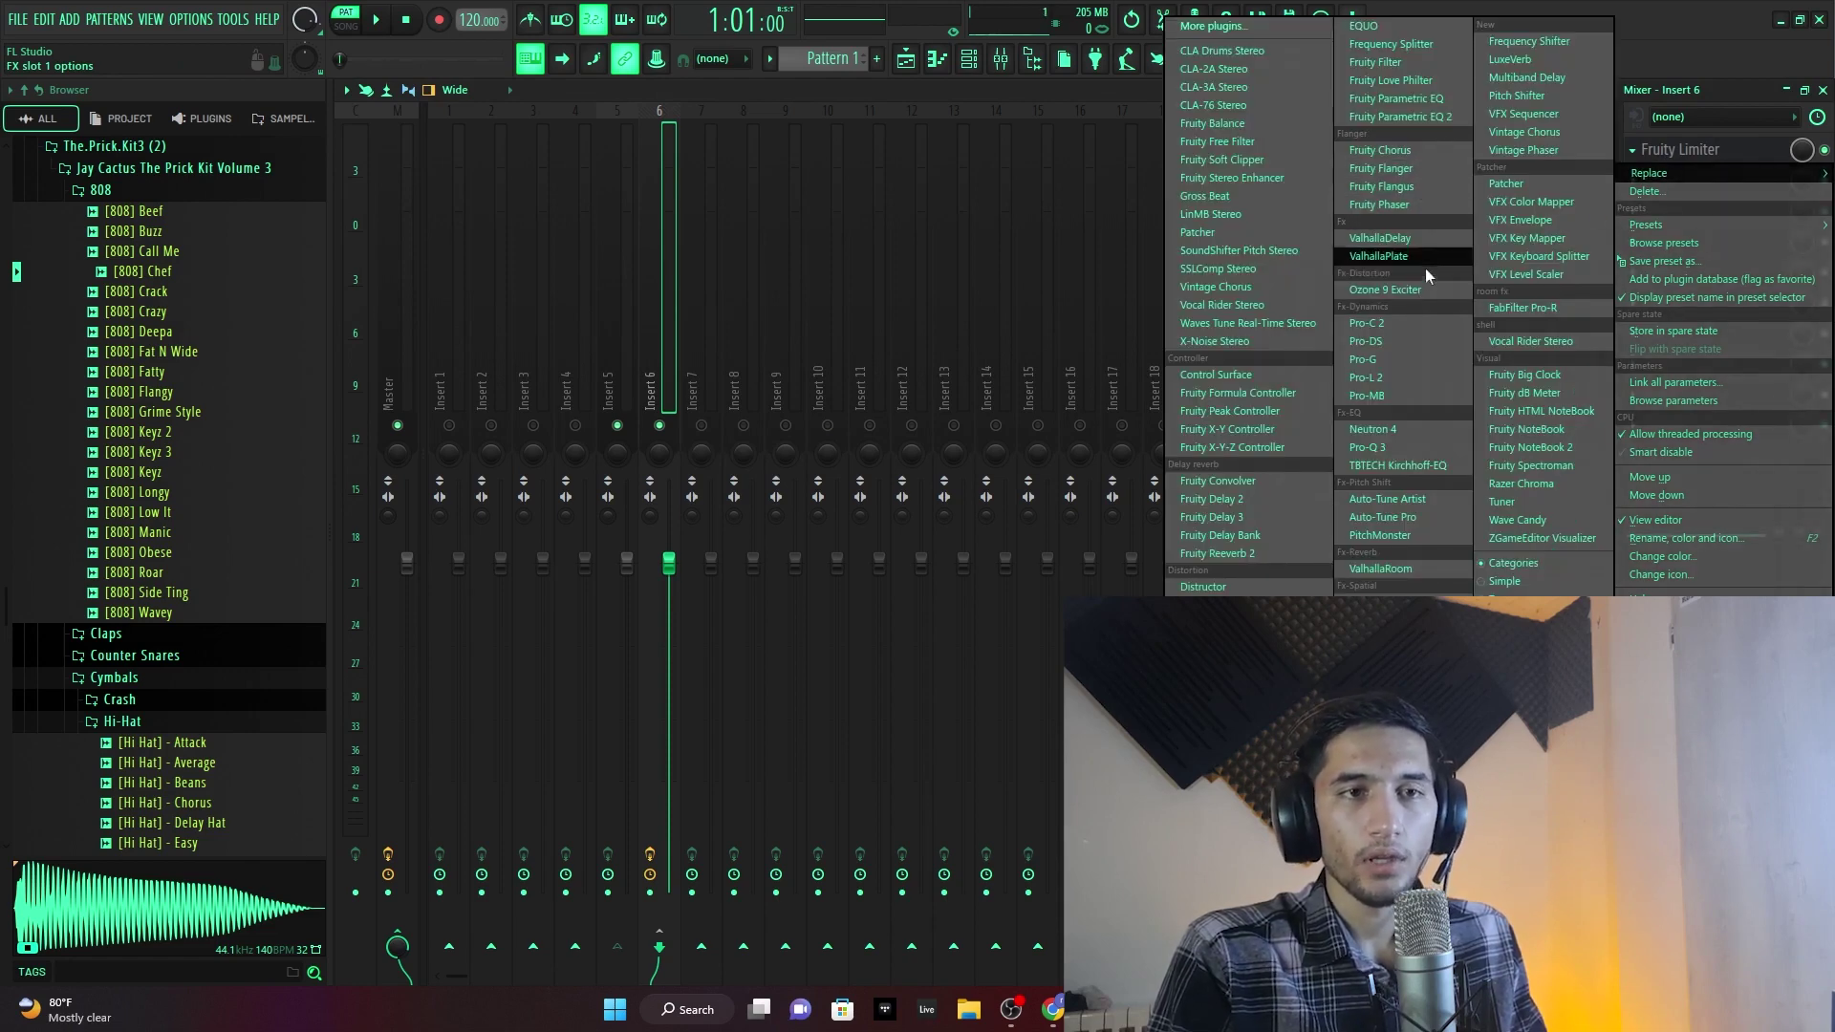
pyautogui.click(1399, 324)
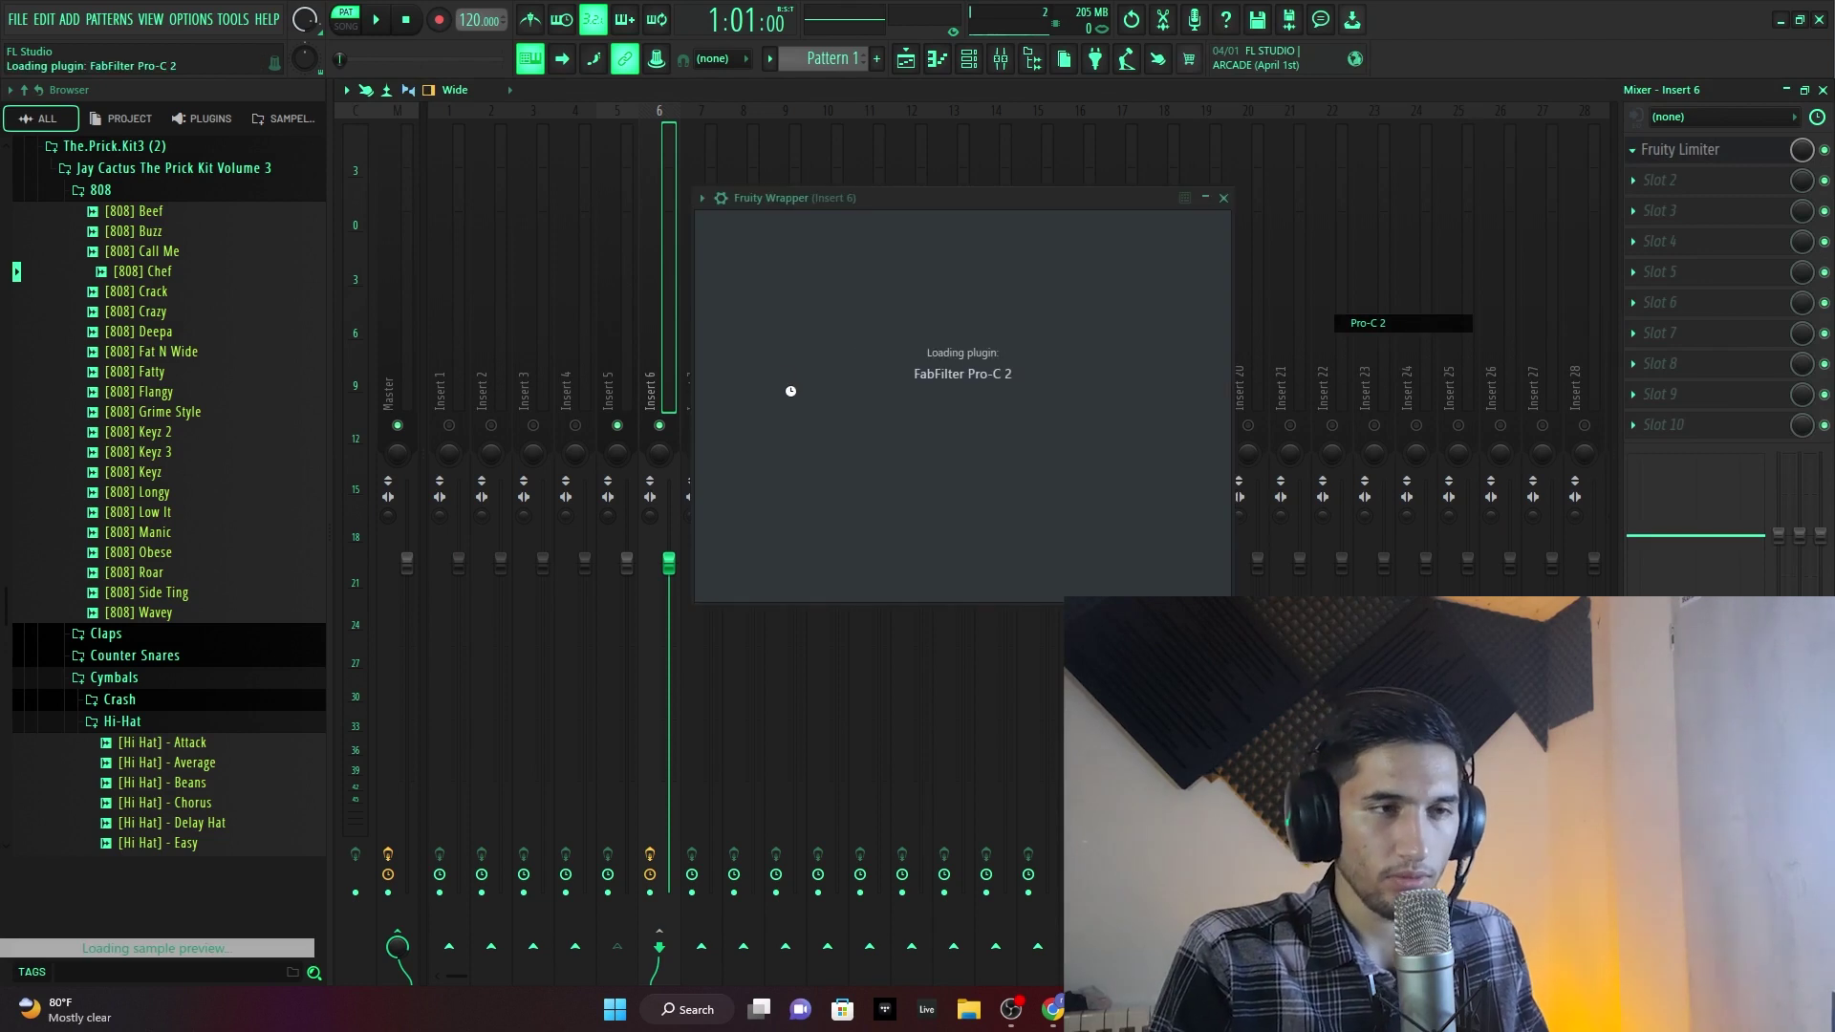
pyautogui.moveTo(873, 198); pyautogui.dragTo(943, 180)
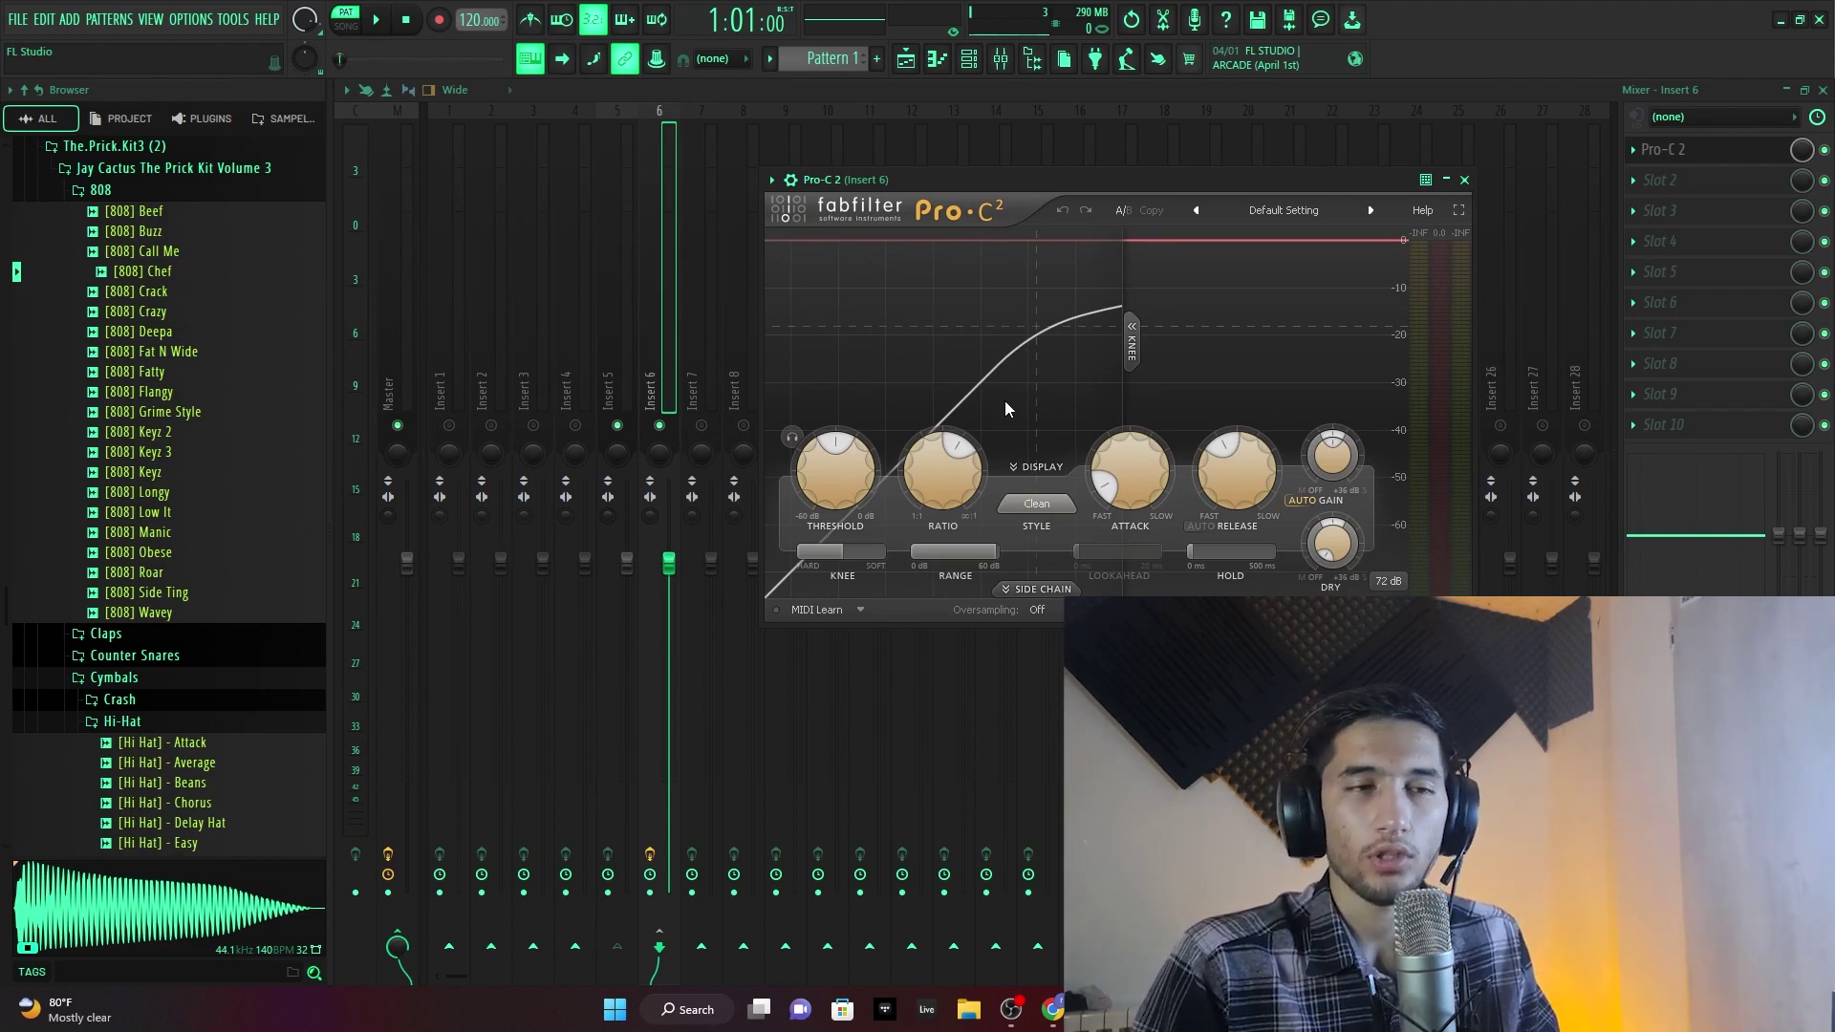
pyautogui.click(1058, 507)
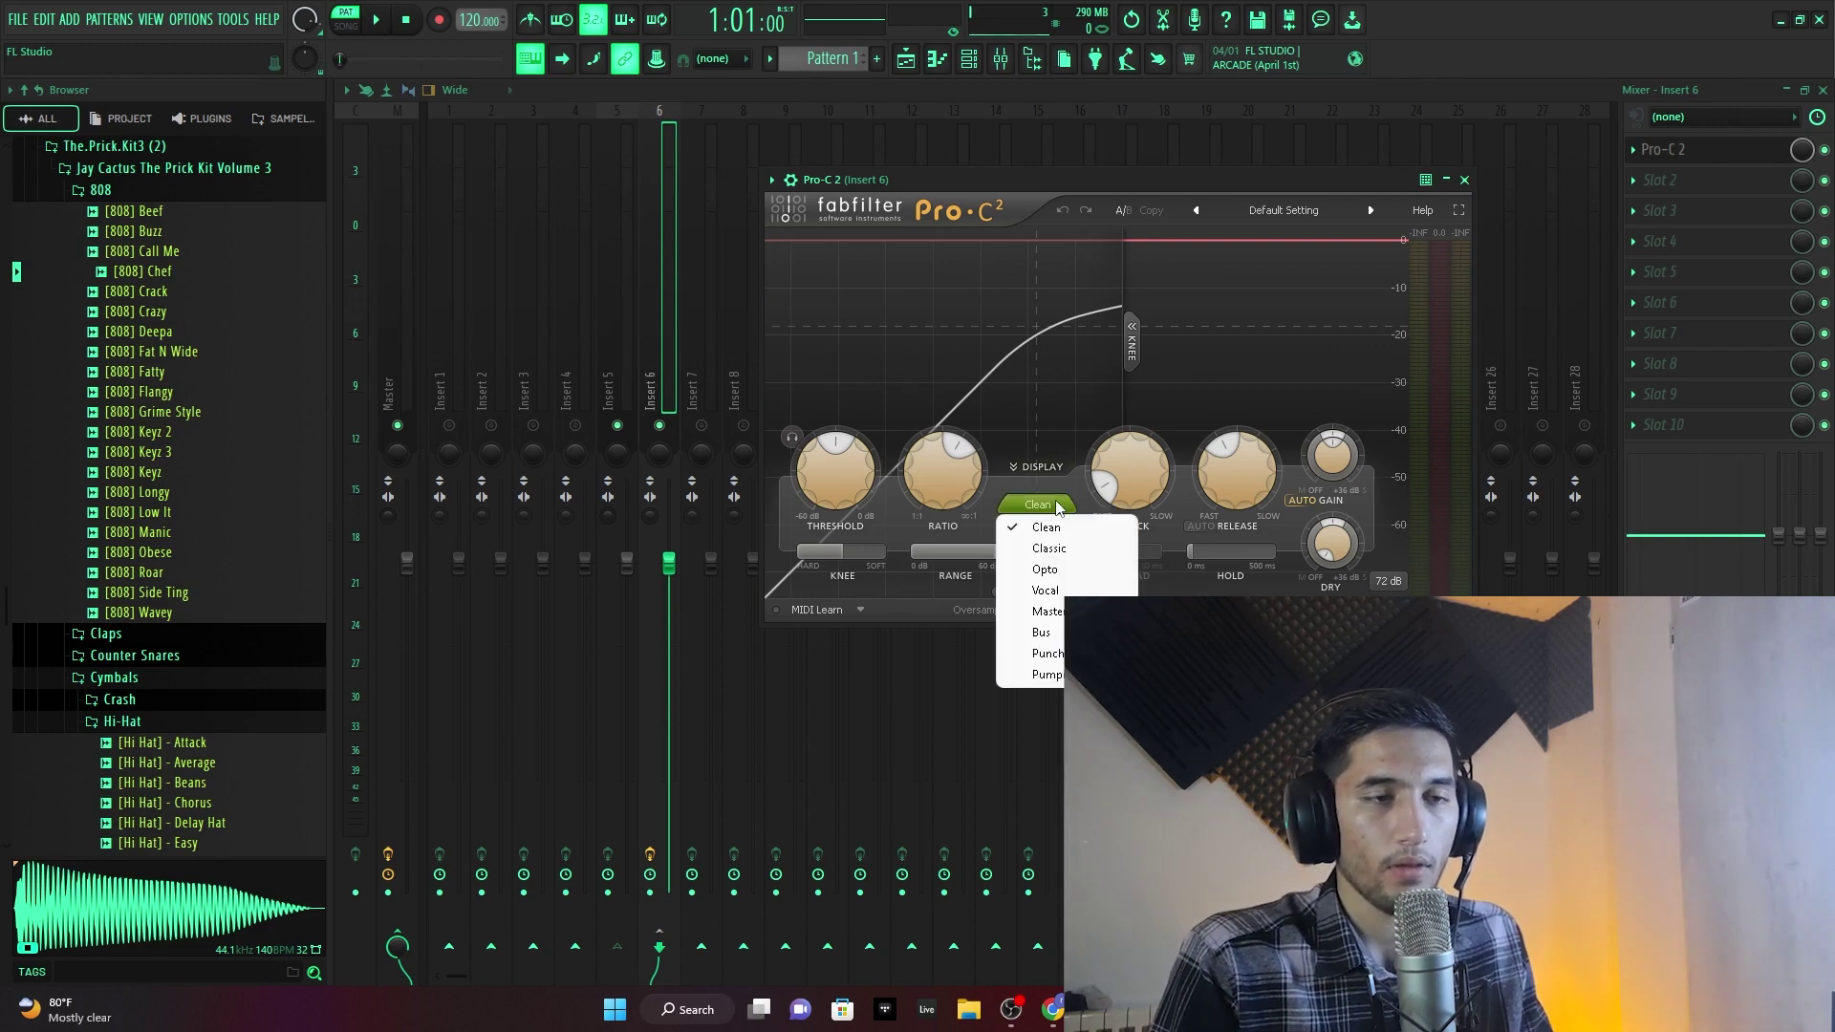
pyautogui.click(1044, 446)
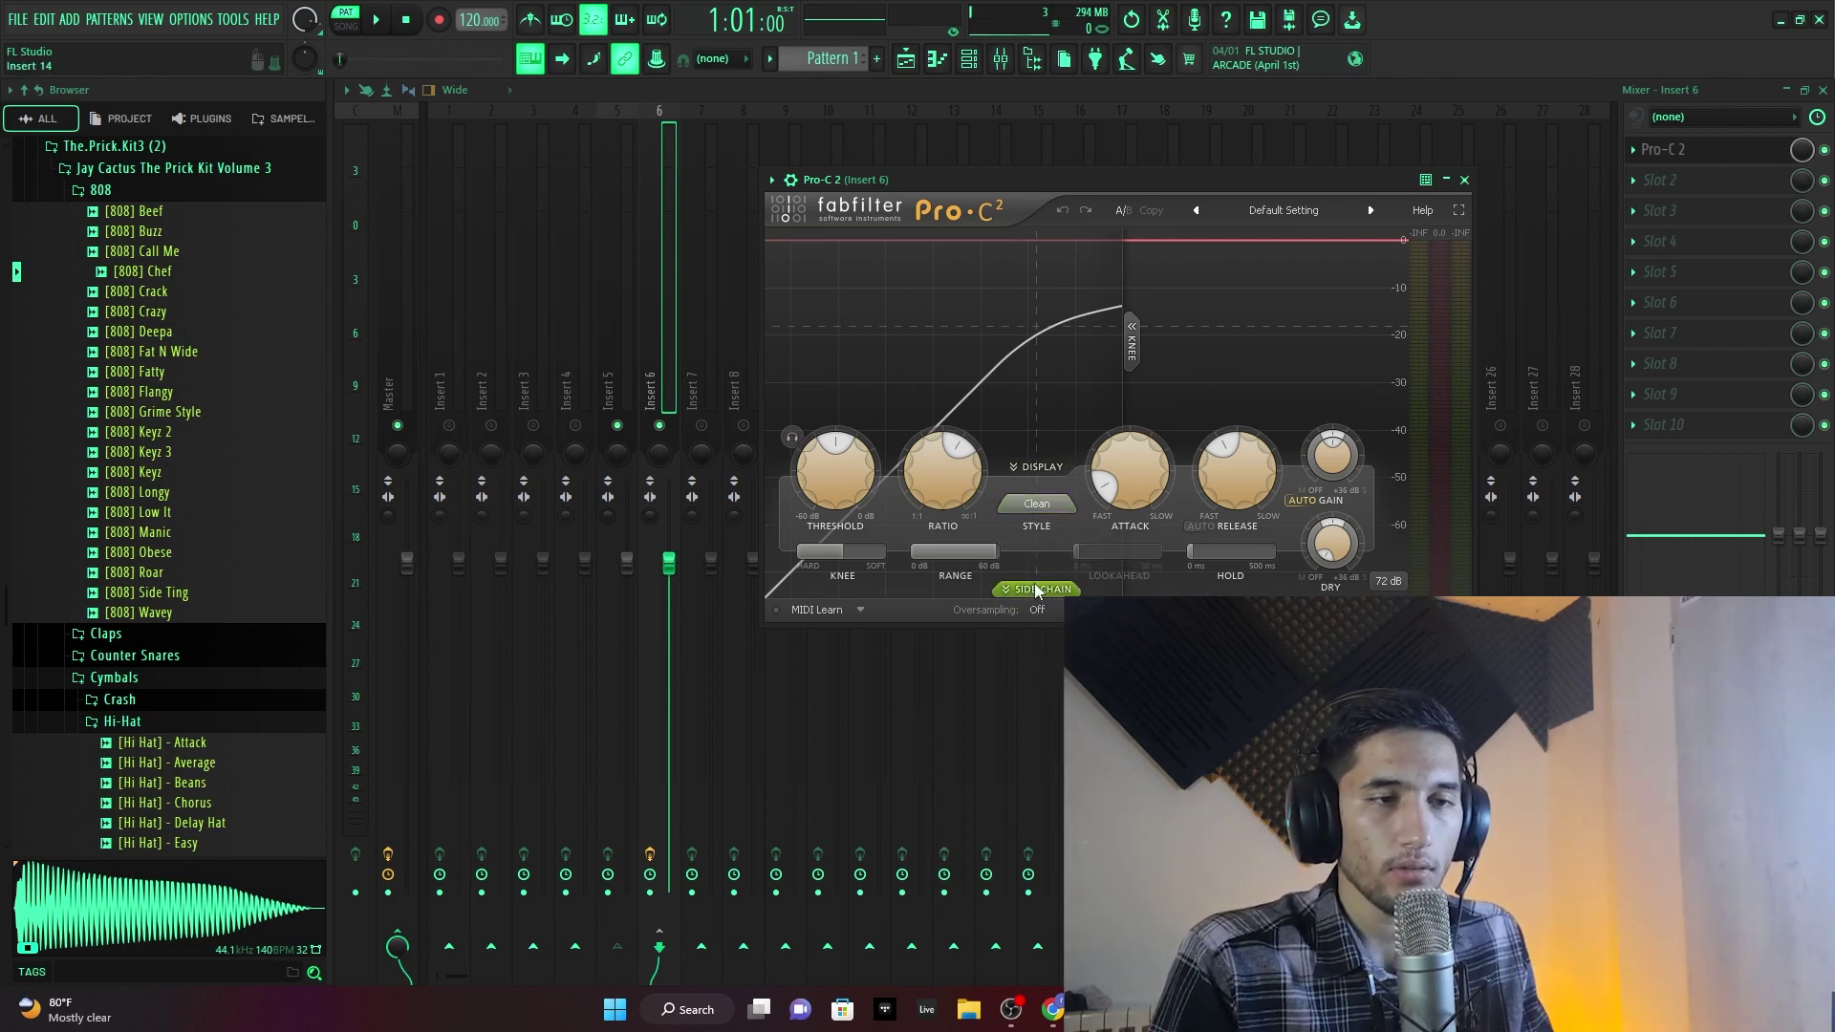
# - Assign Insert 5 to Pro-C 2's Stereo Side Chain input in its processing connections and return to the compressor's interface
pyautogui.click(1038, 589)
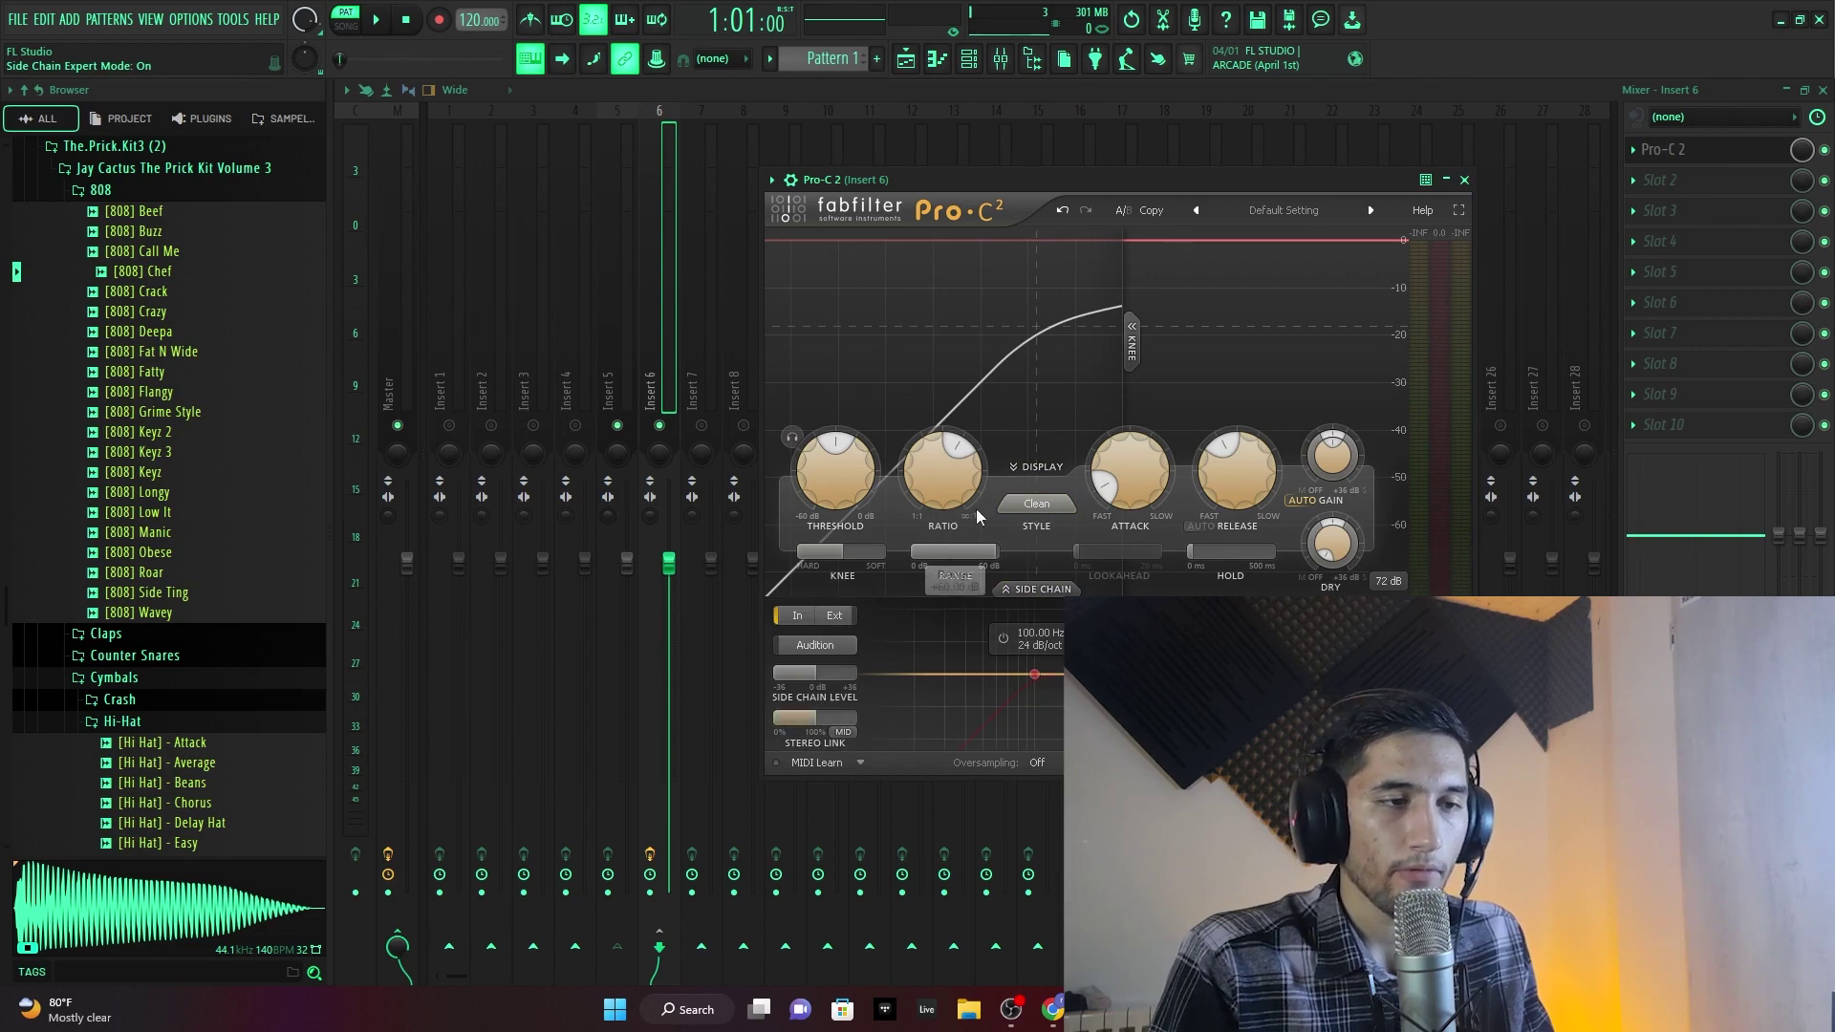
pyautogui.click(1034, 590)
pyautogui.click(771, 179)
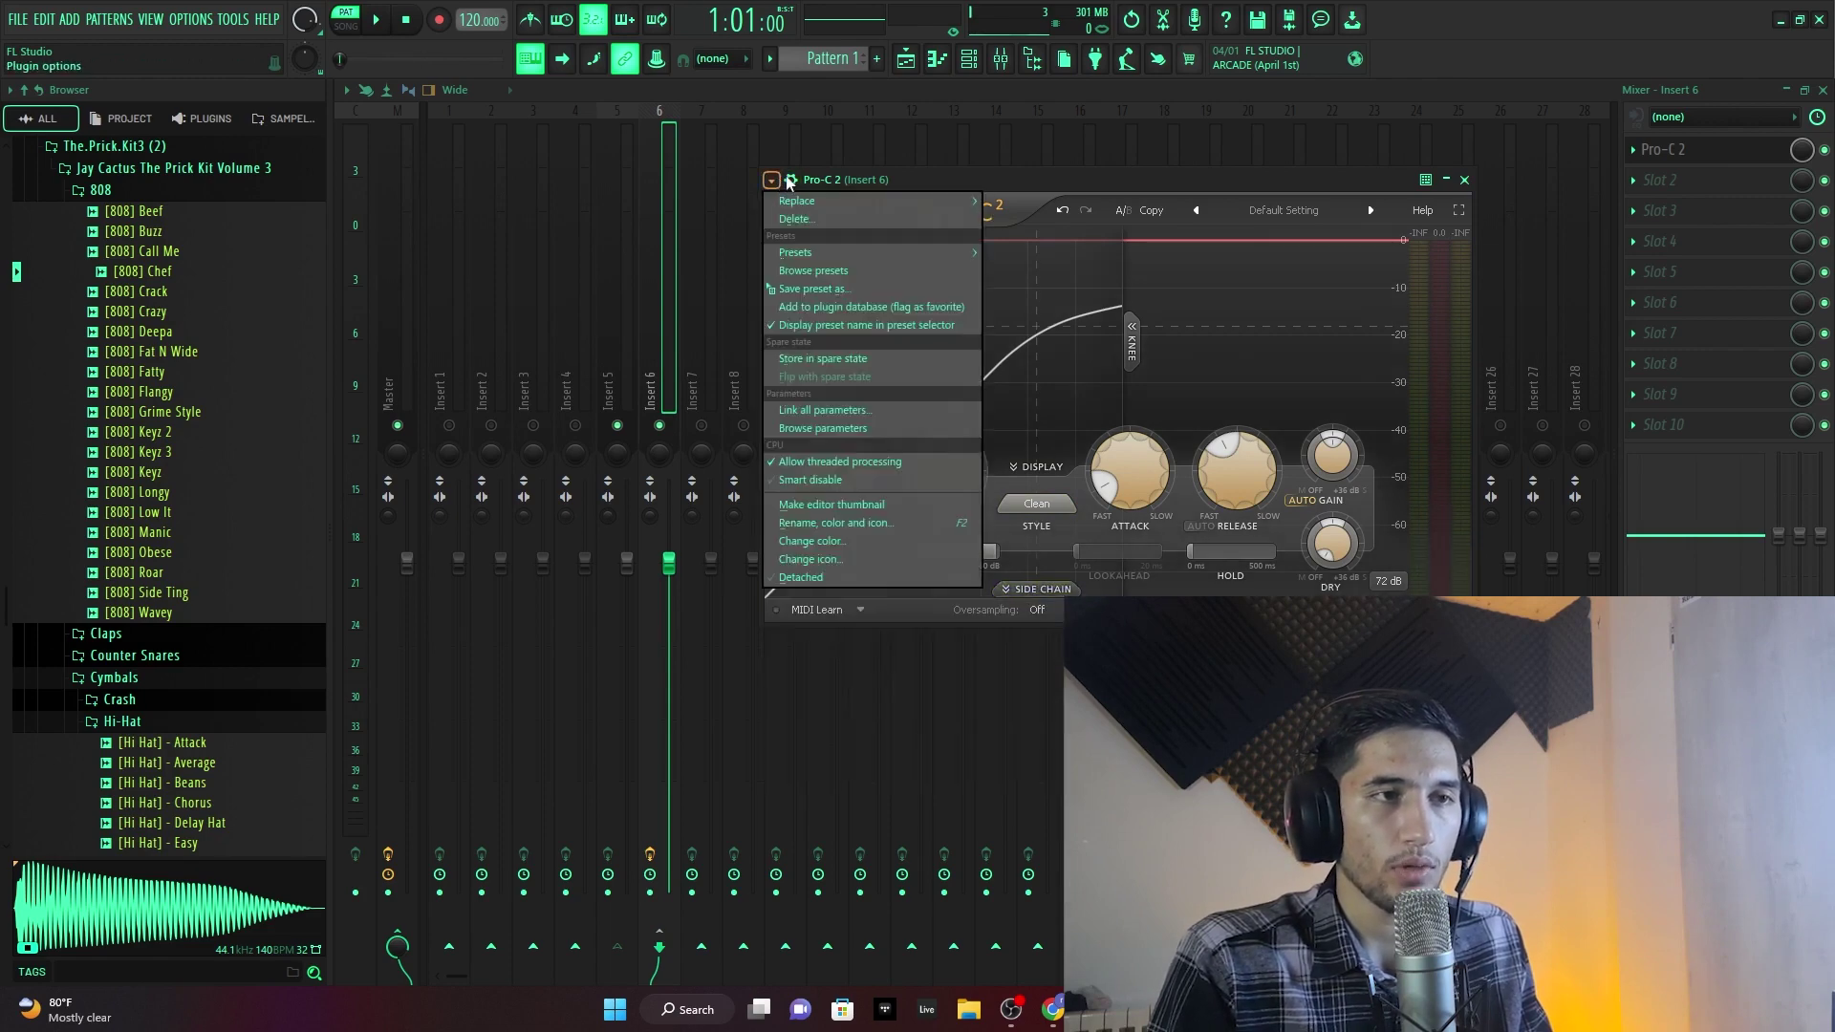
pyautogui.click(789, 180)
pyautogui.click(790, 180)
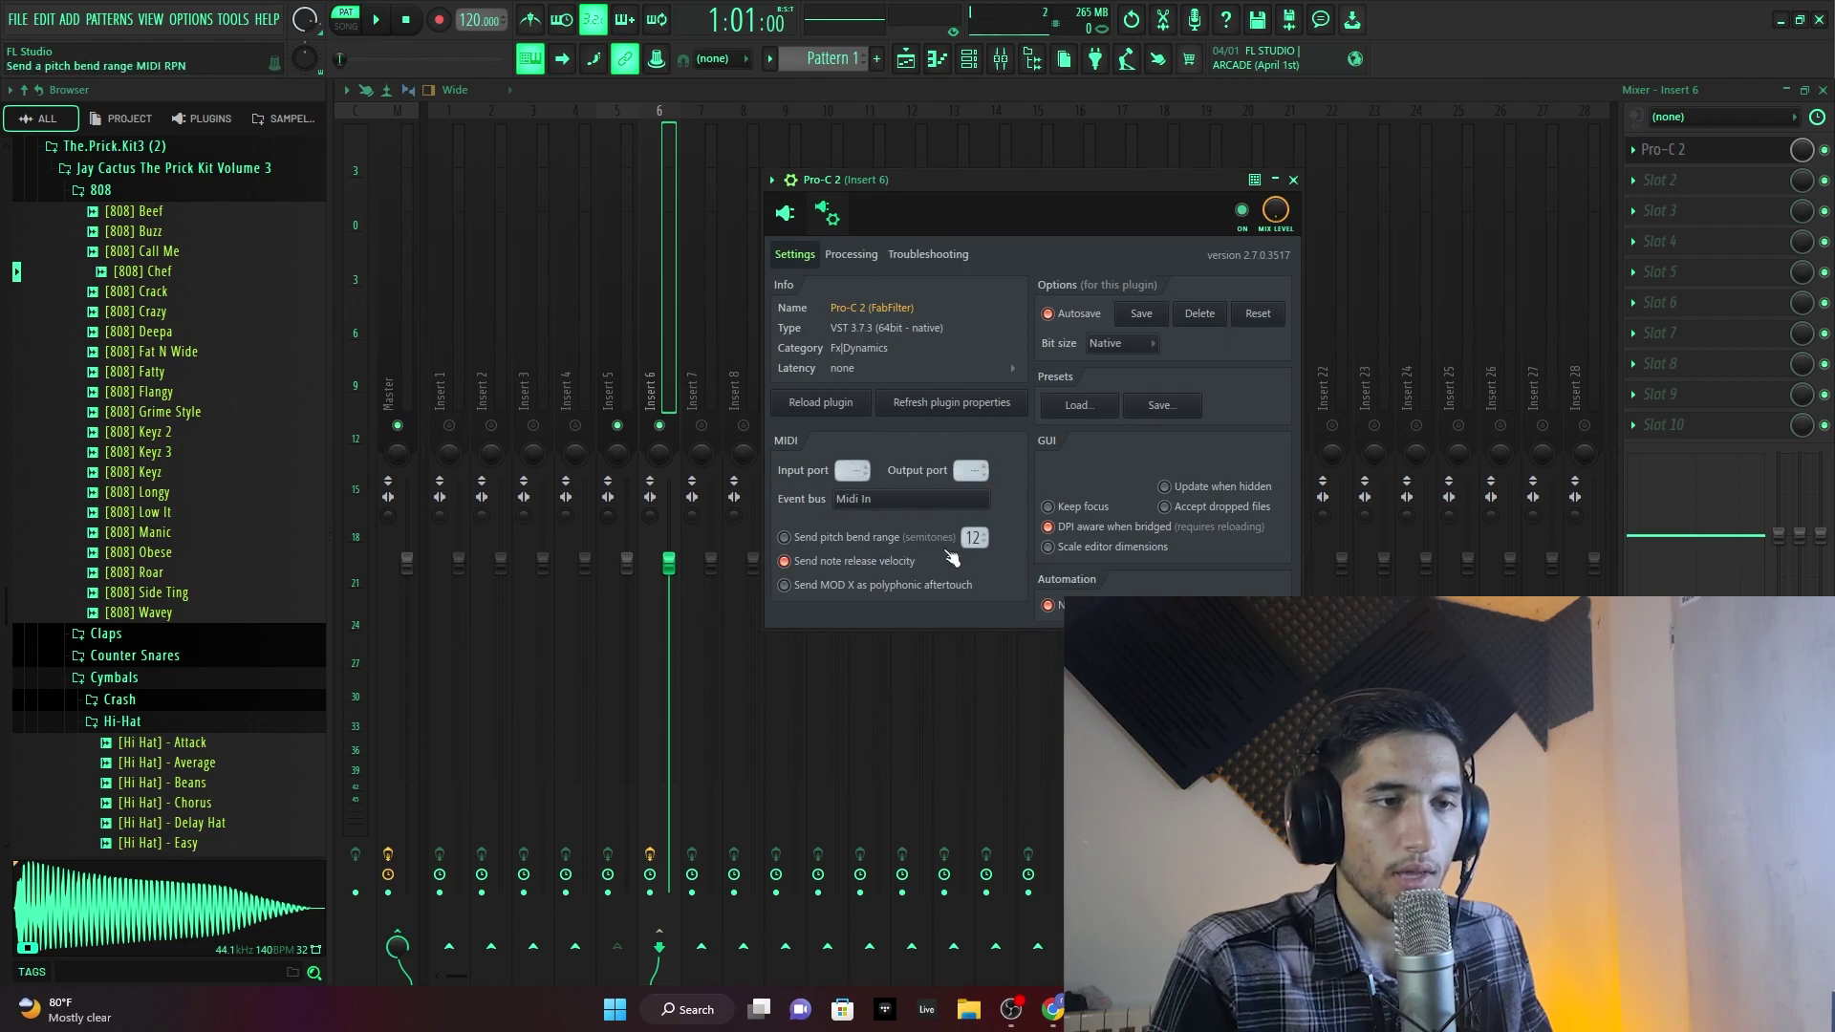
pyautogui.click(852, 255)
pyautogui.rightClick(816, 464)
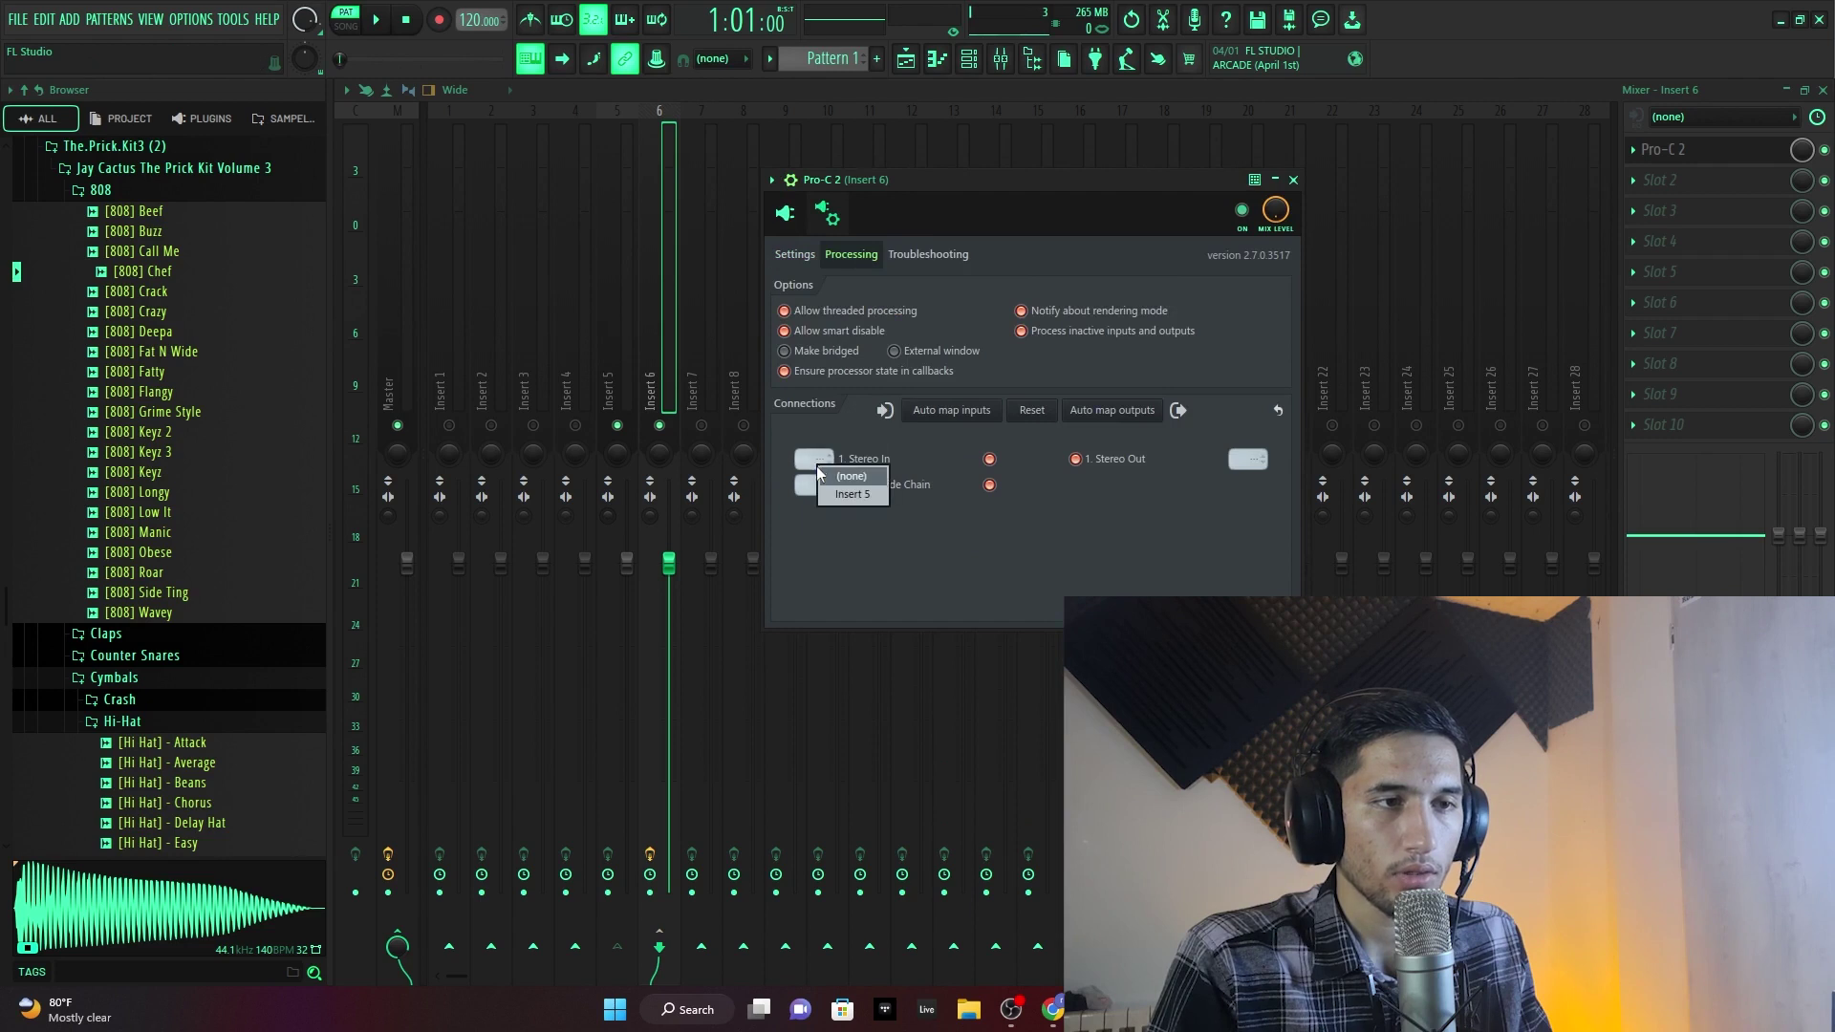
pyautogui.rightClick(814, 458)
pyautogui.click(792, 517)
pyautogui.rightClick(807, 487)
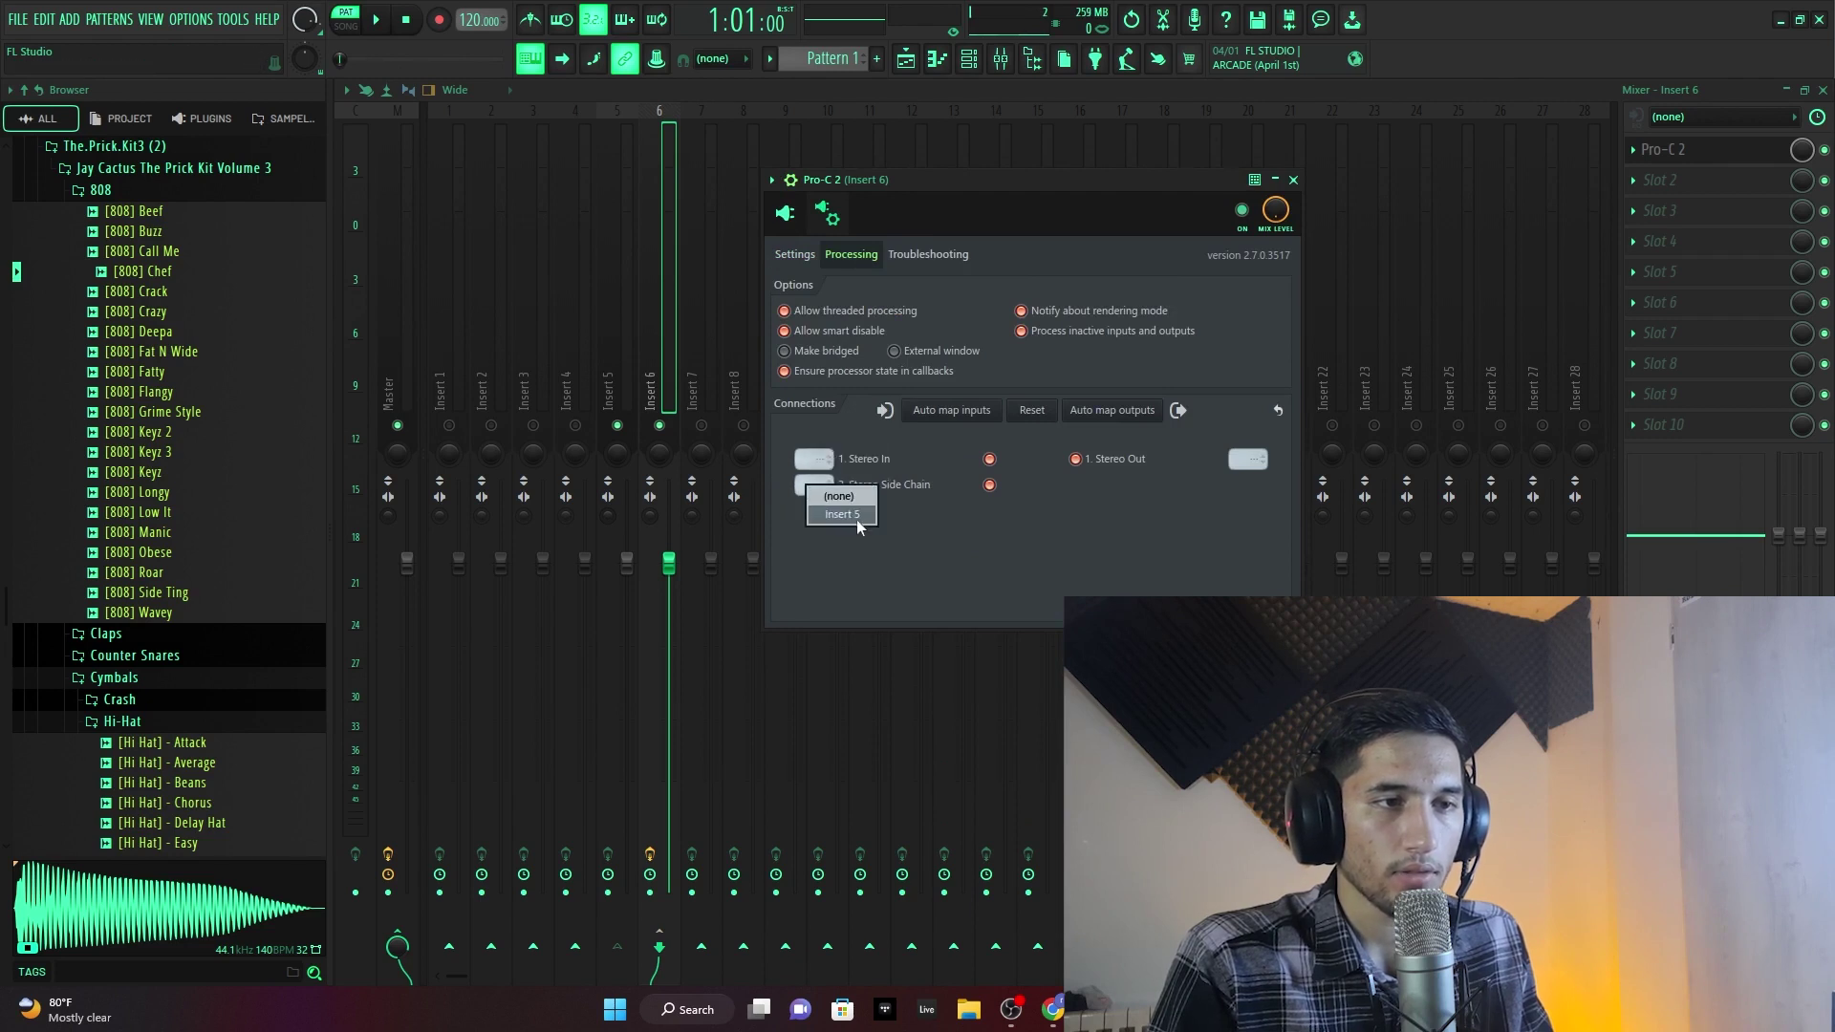
pyautogui.click(786, 214)
pyautogui.click(785, 214)
# - Play the pattern to hear and watch Pro-C 2's compression on Insert 6
pyautogui.press('space')
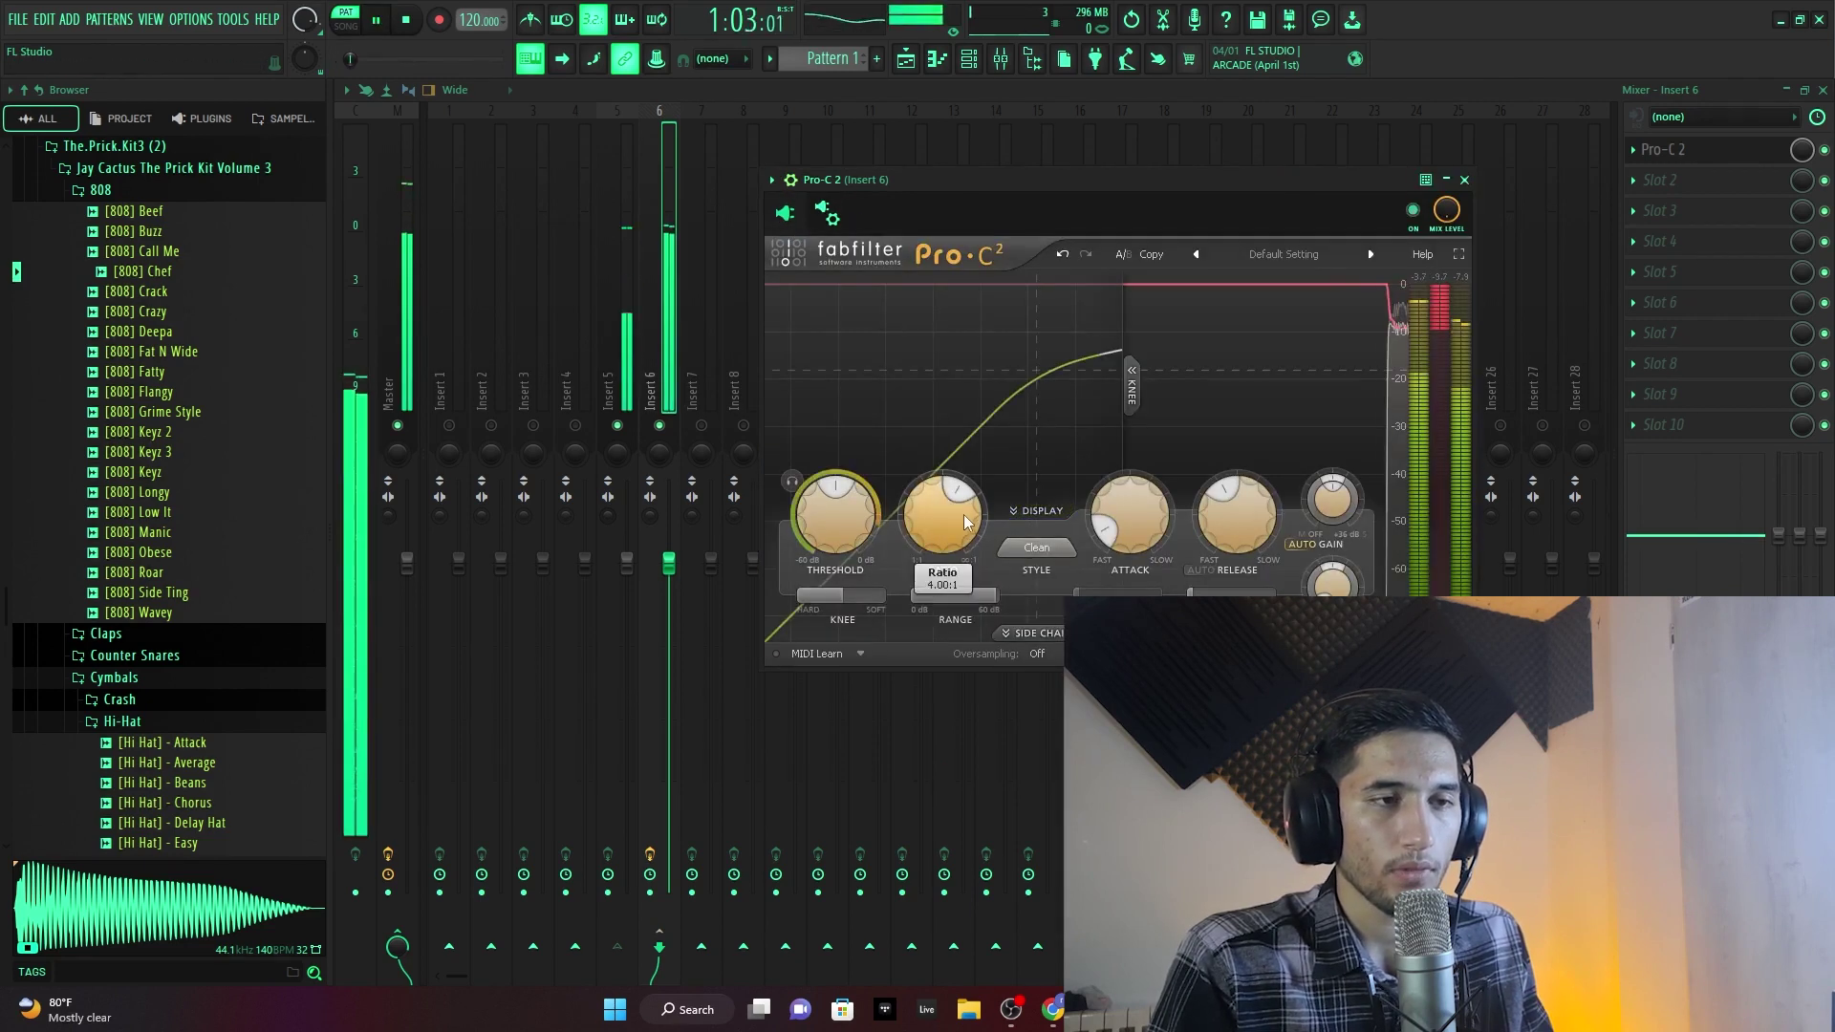
pyautogui.moveTo(959, 513)
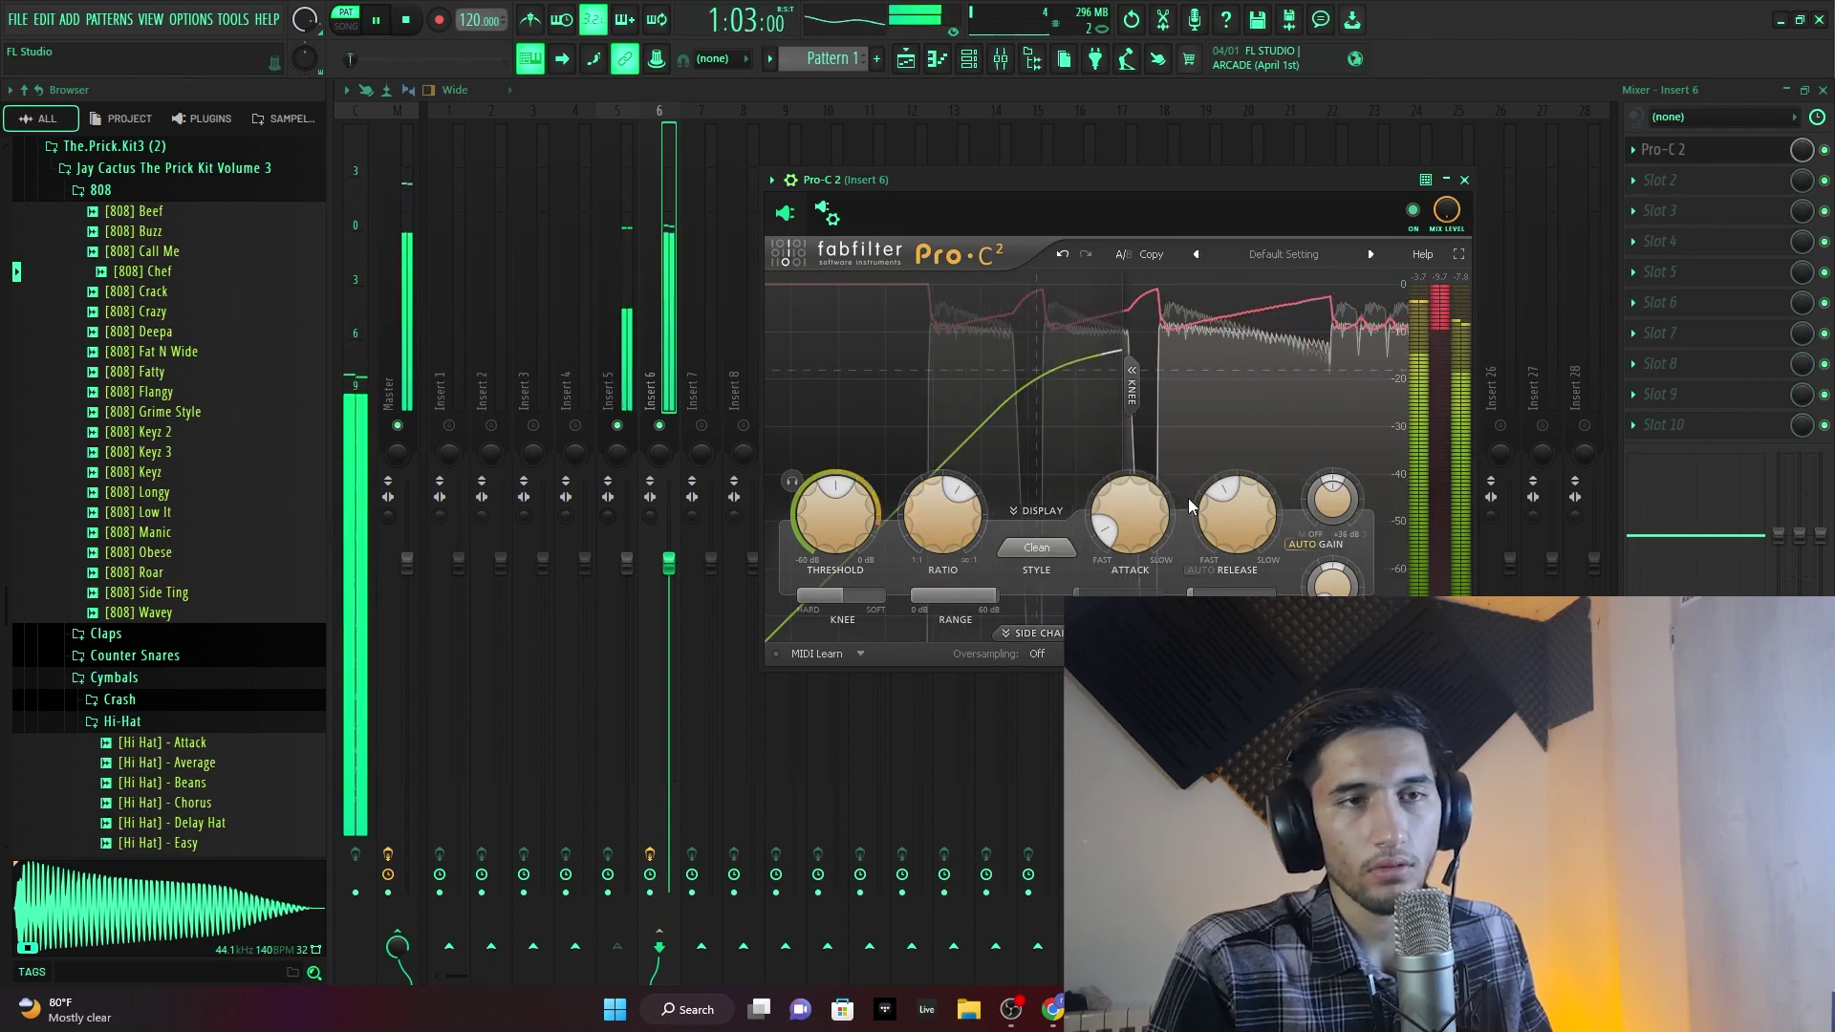
pyautogui.press('space')
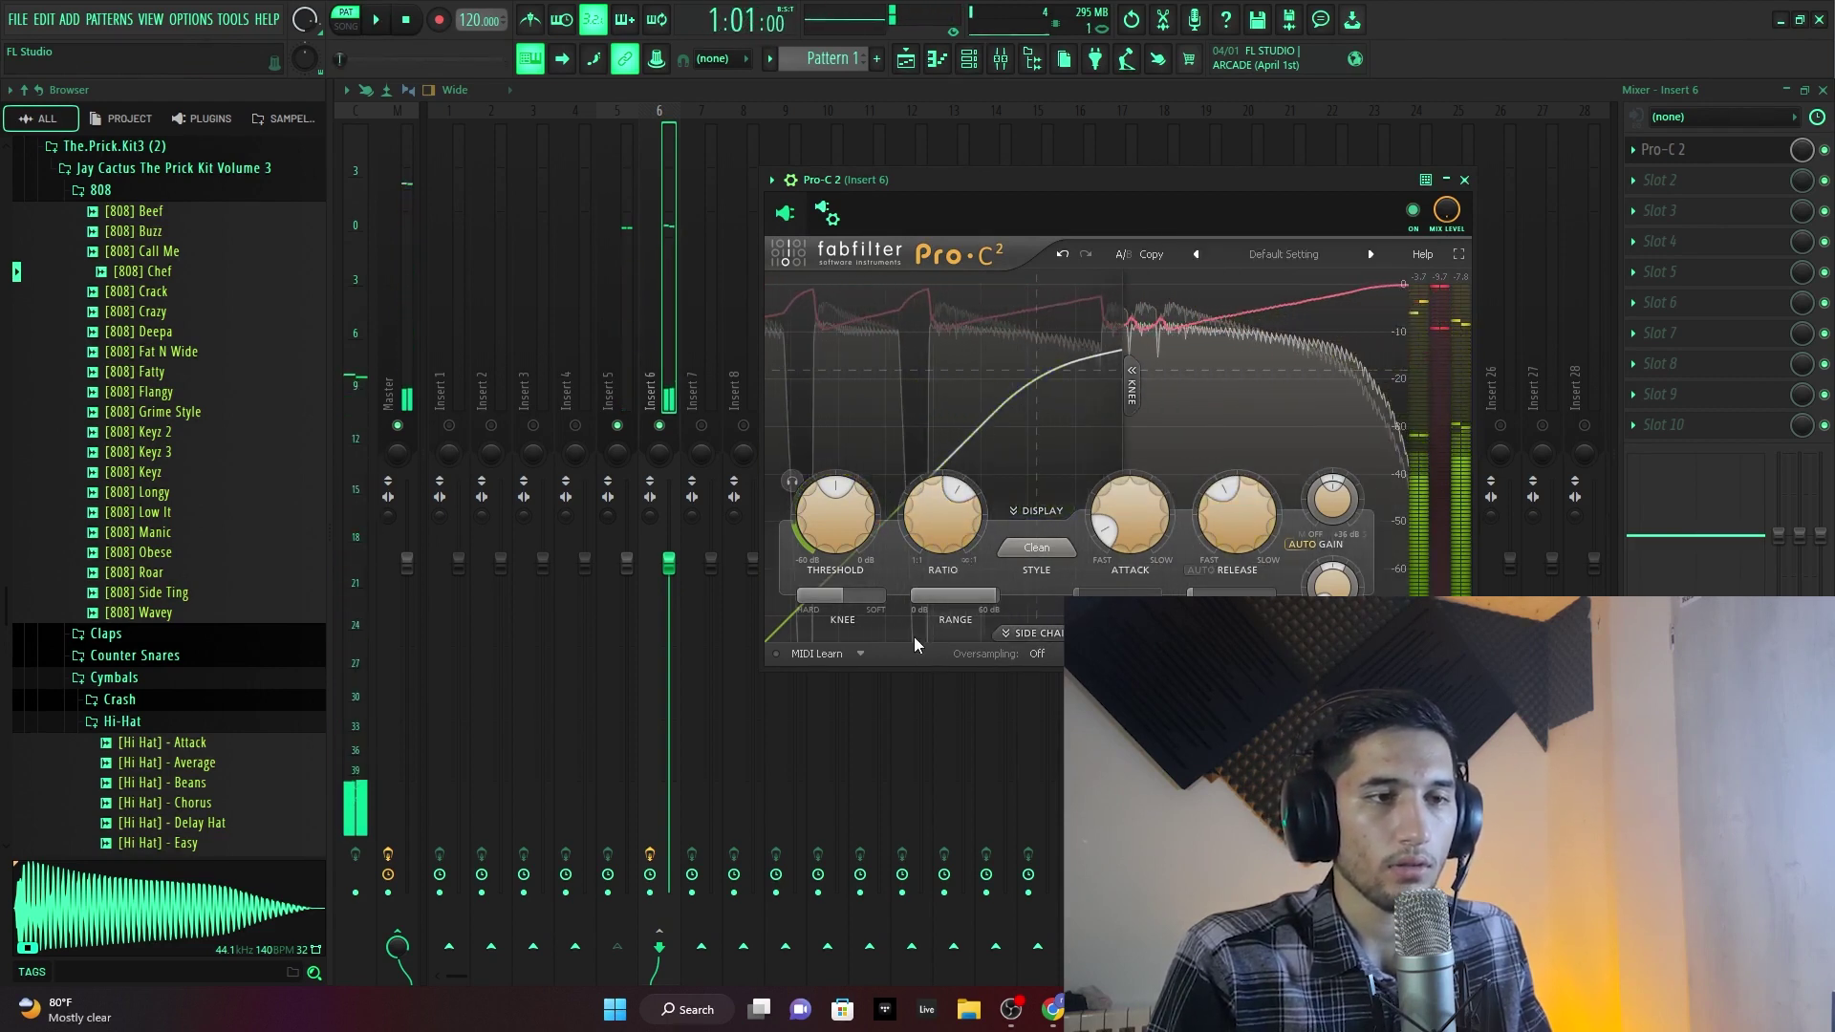
# - Expand Pro-C 2's side chain section, set the side chain high frequency to about 55.7 Hz and play the pattern
pyautogui.click(1032, 633)
pyautogui.moveTo(1060, 736); pyautogui.dragTo(990, 718)
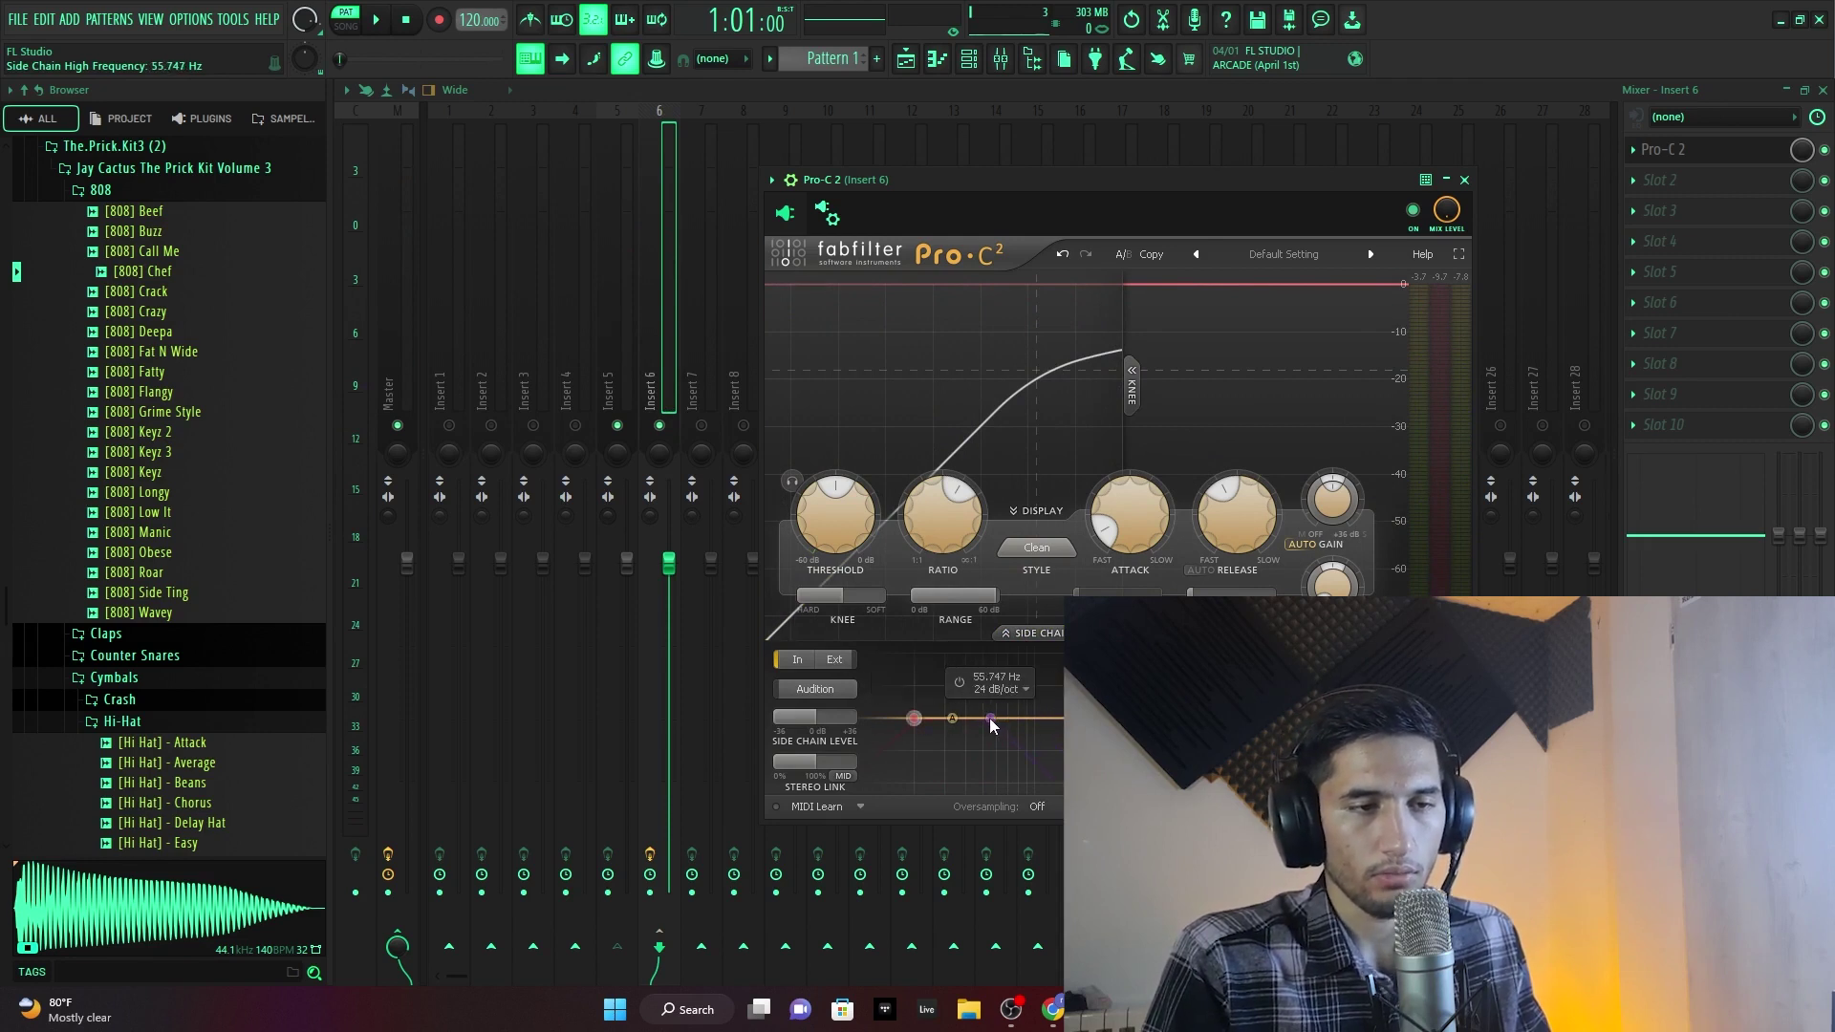
pyautogui.press('space')
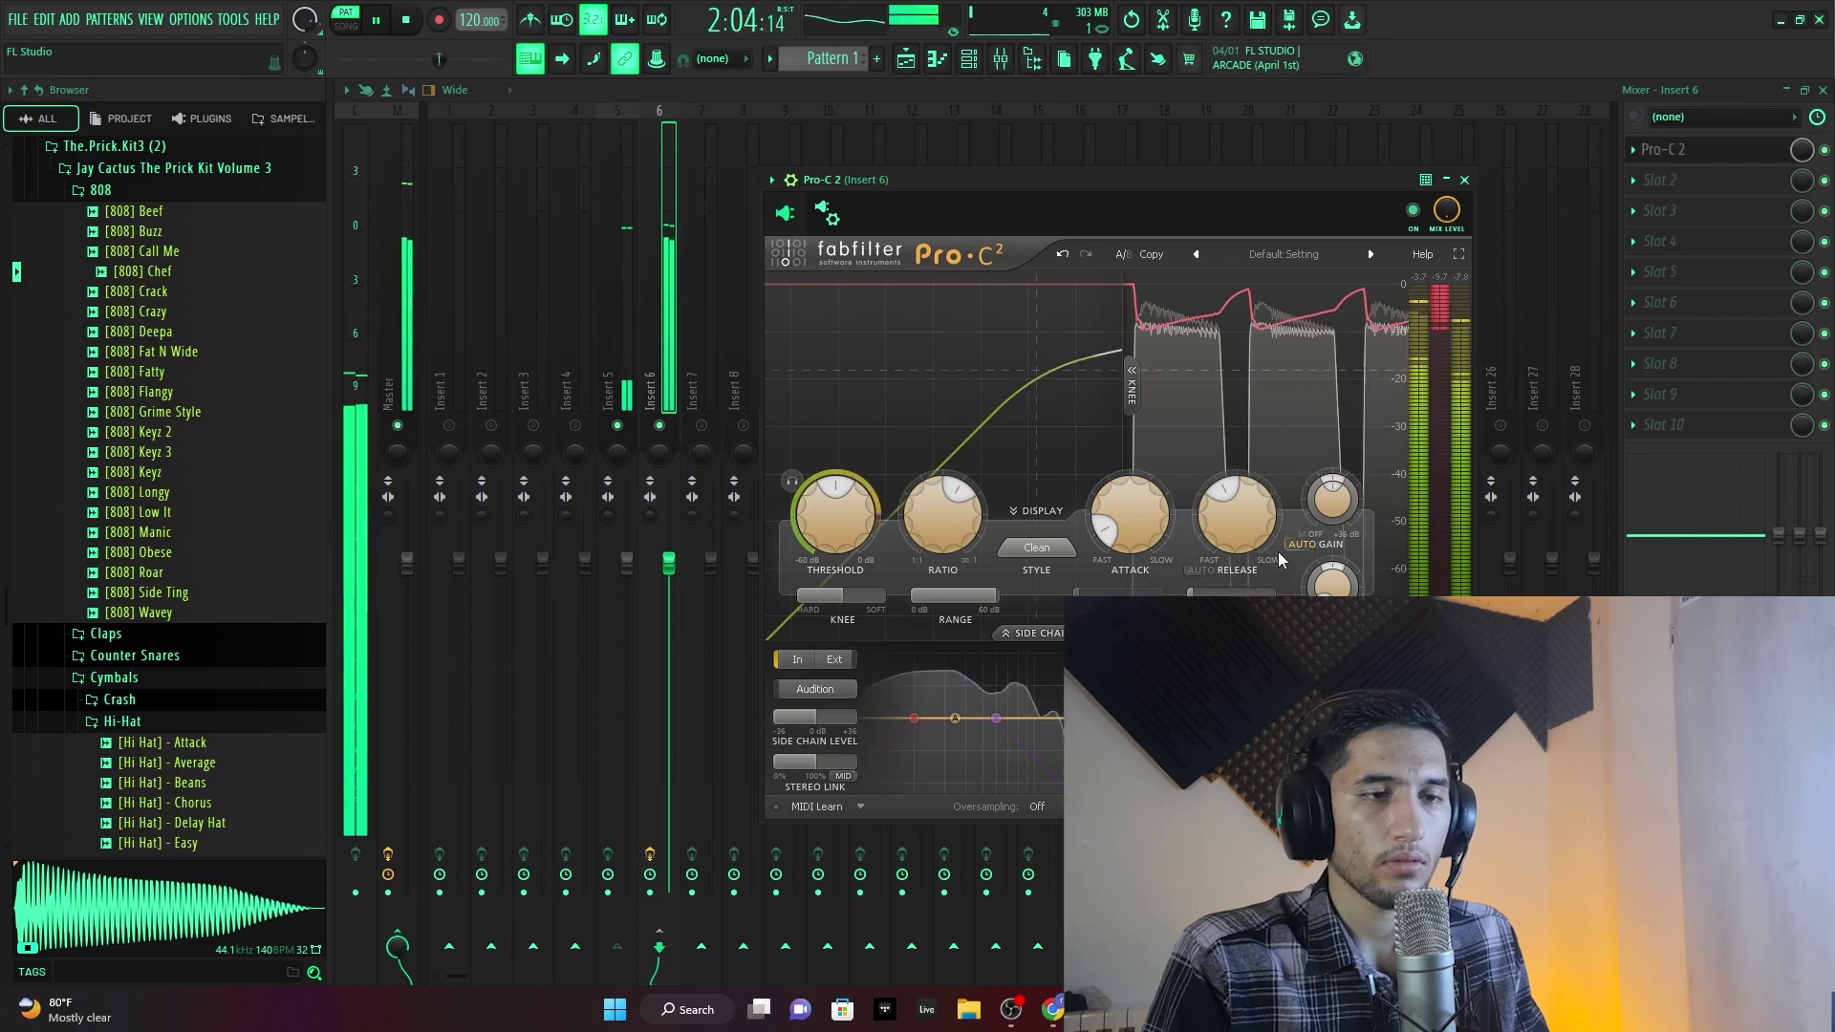
pyautogui.press('space')
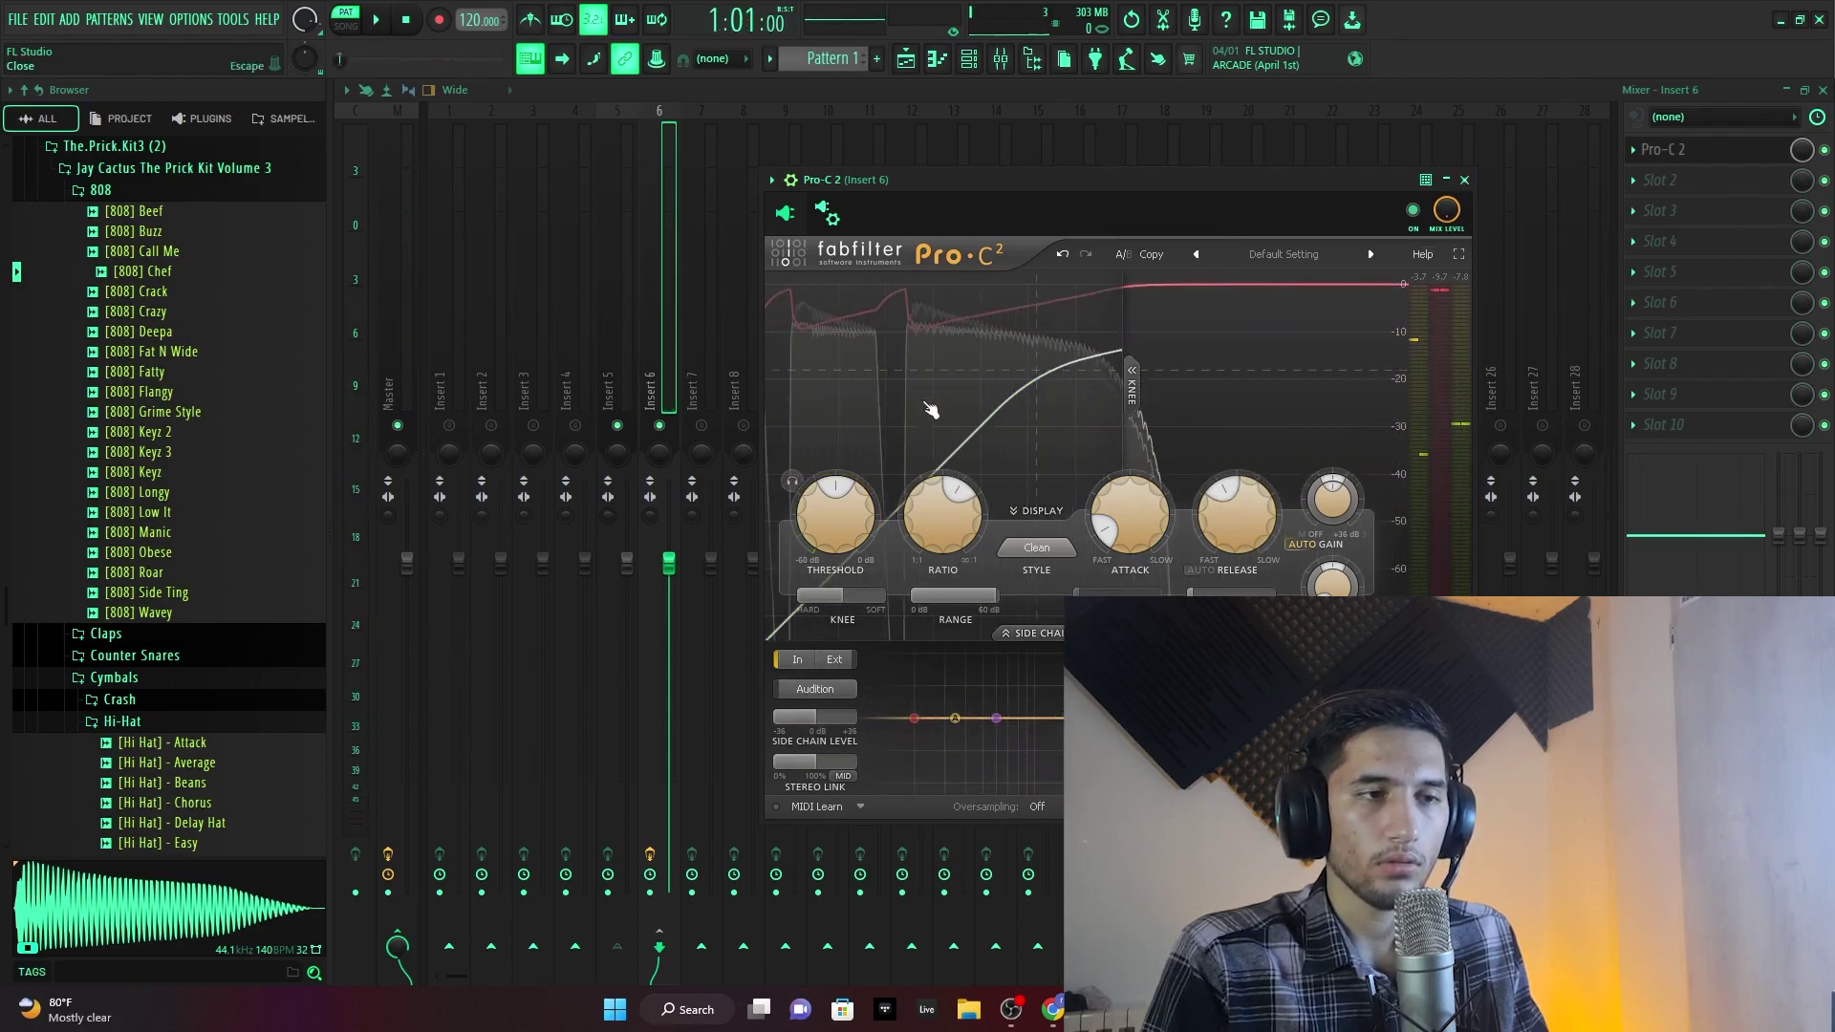
# - Set Pro-C 2's release to 11.1 ms while the pattern plays
pyautogui.press('space')
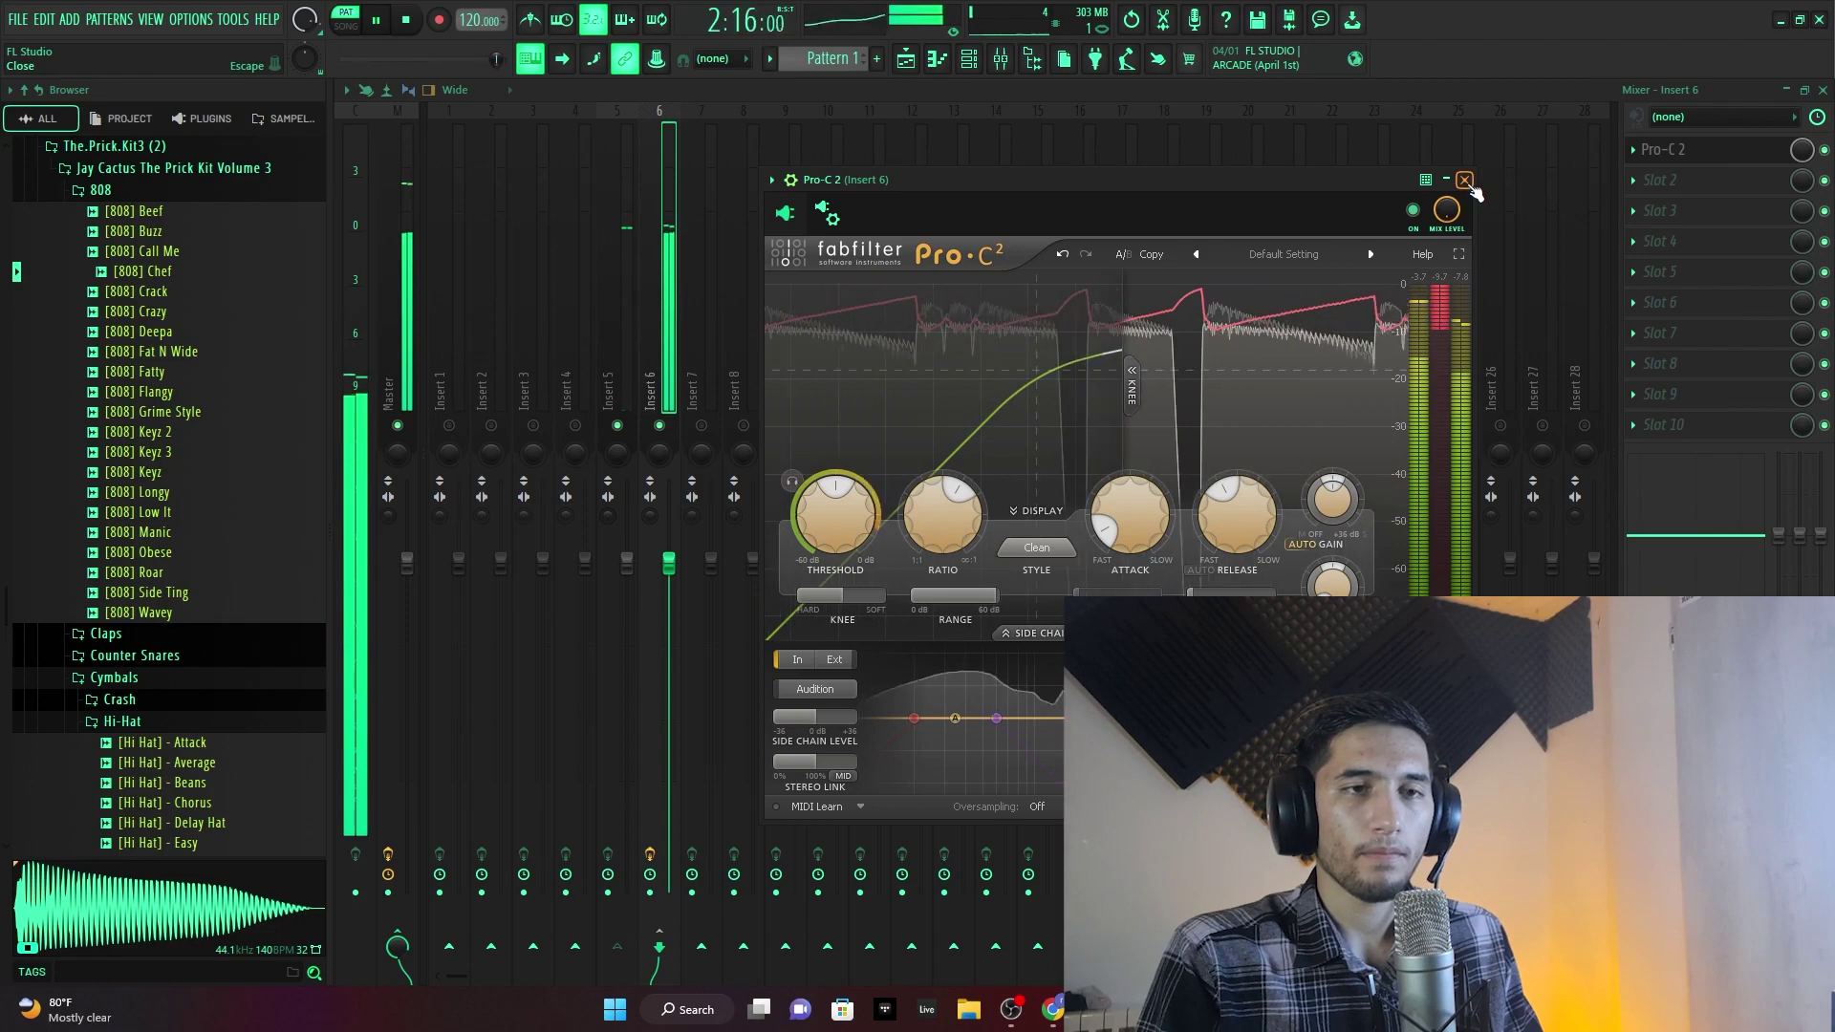
pyautogui.moveTo(1261, 578)
pyautogui.mouseDown()
pyautogui.moveTo(1227, 574)
pyautogui.moveTo(1238, 557)
pyautogui.mouseUp()
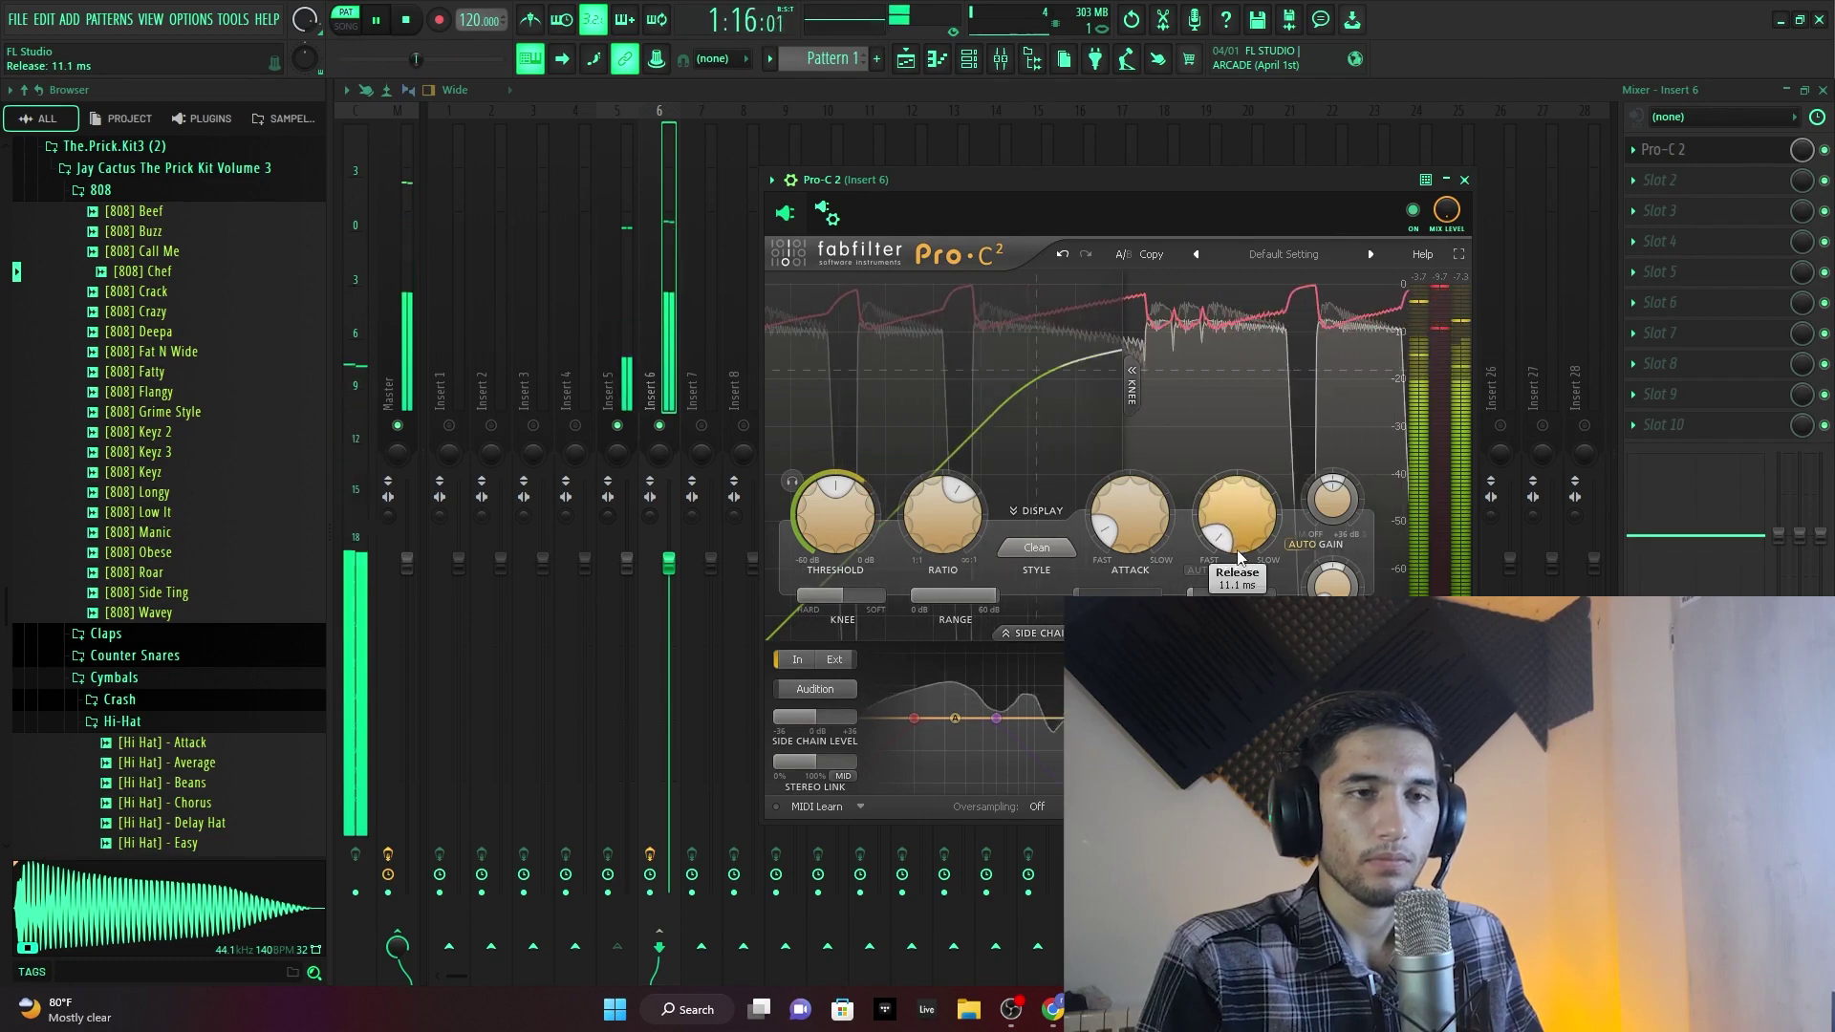
pyautogui.press('space')
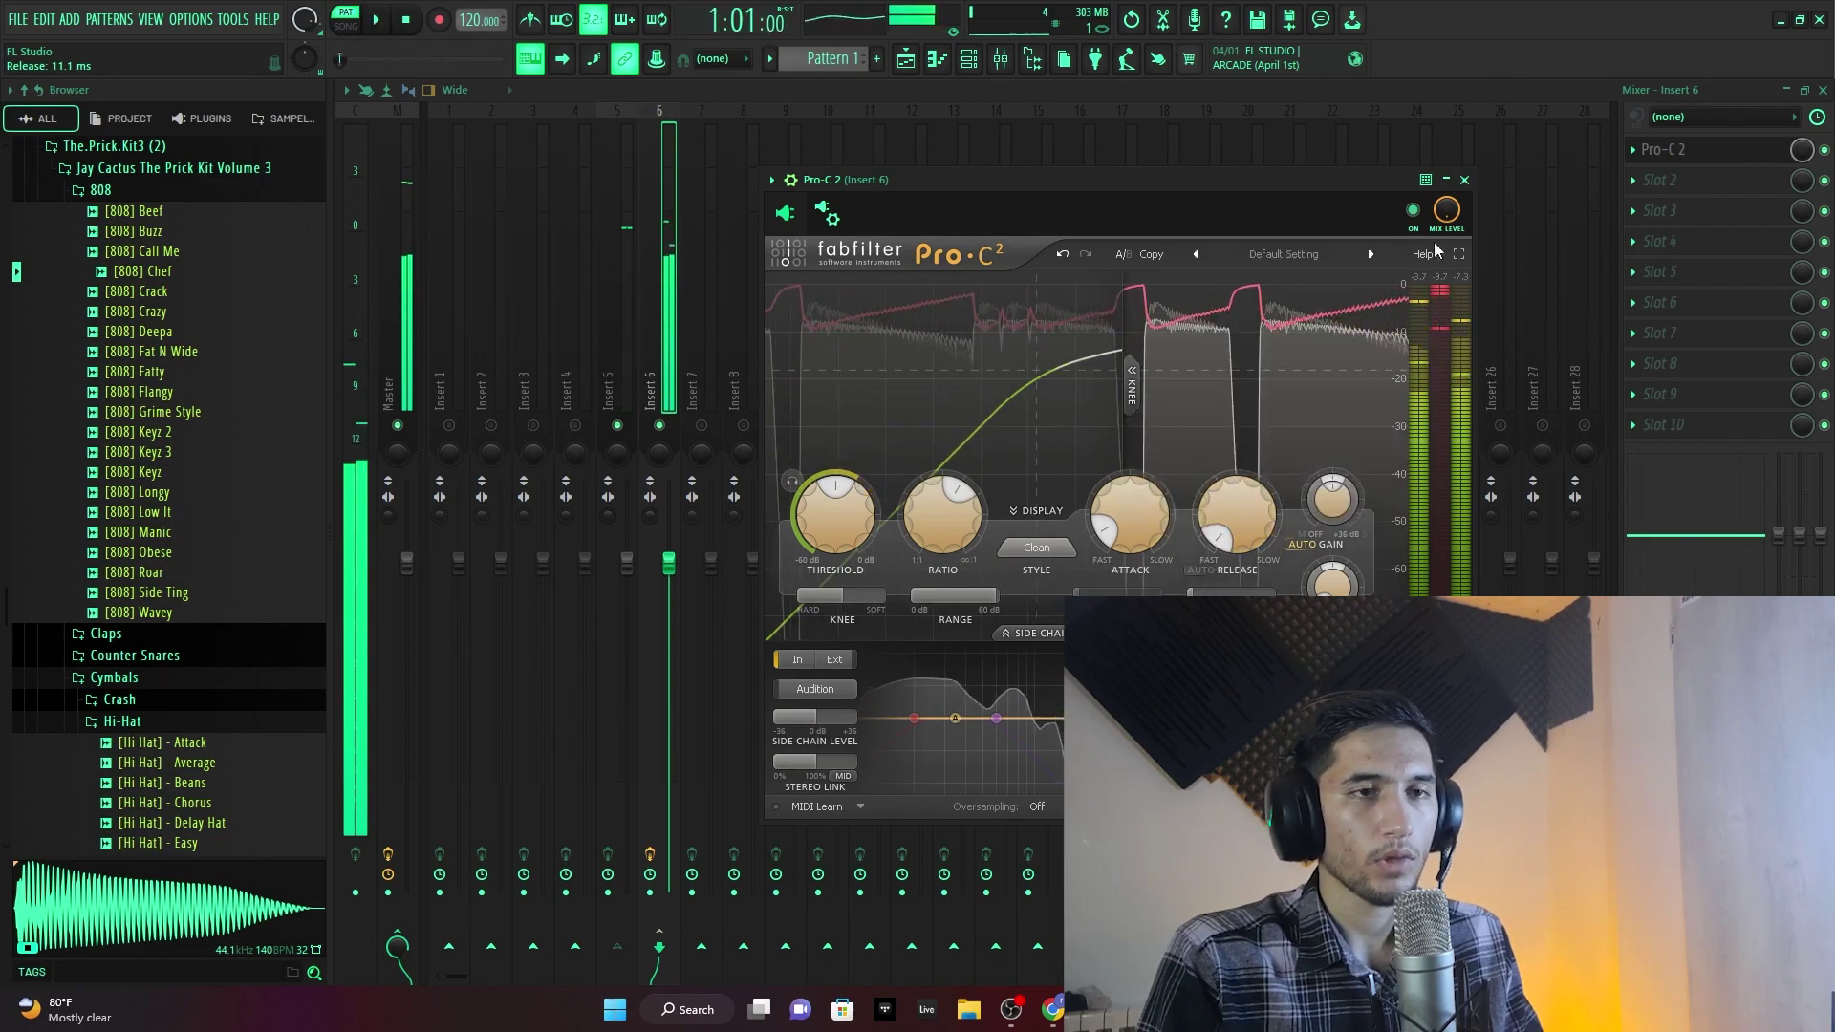
# - Close Pro-C 2, play the pattern and check the levels on the Master track
pyautogui.click(1463, 179)
pyautogui.press('space')
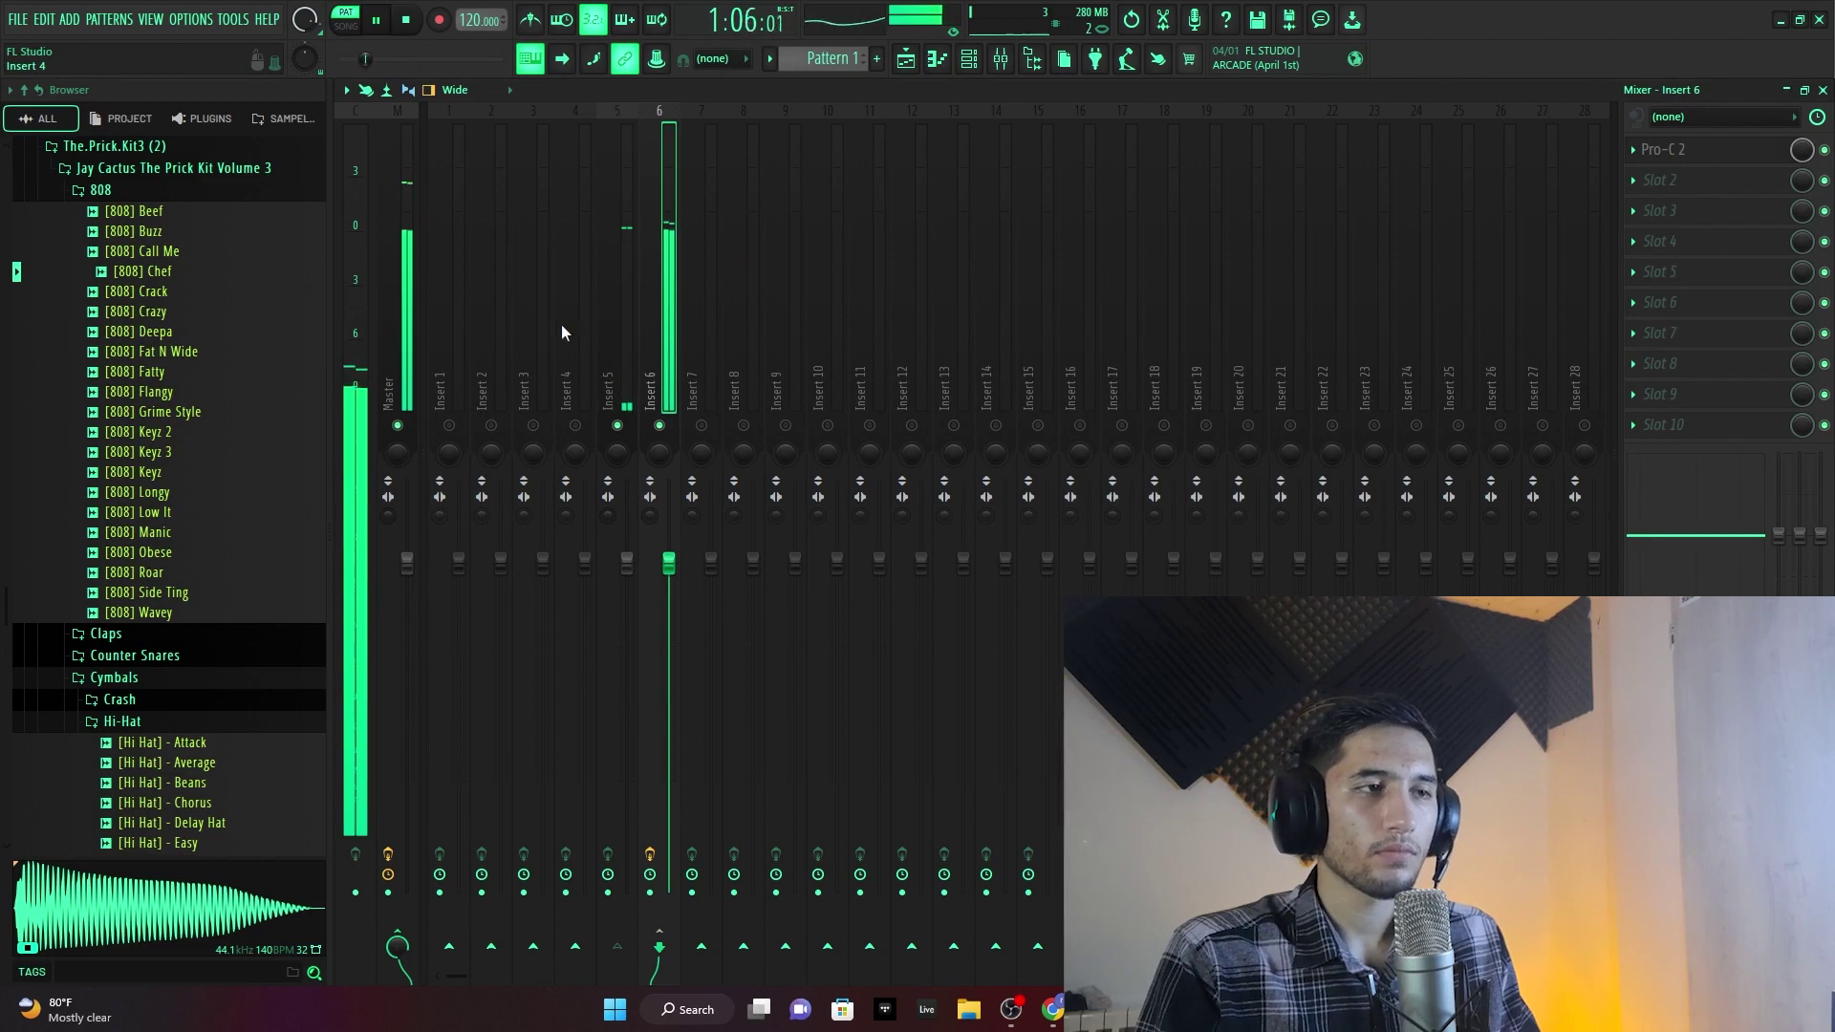
pyautogui.click(406, 291)
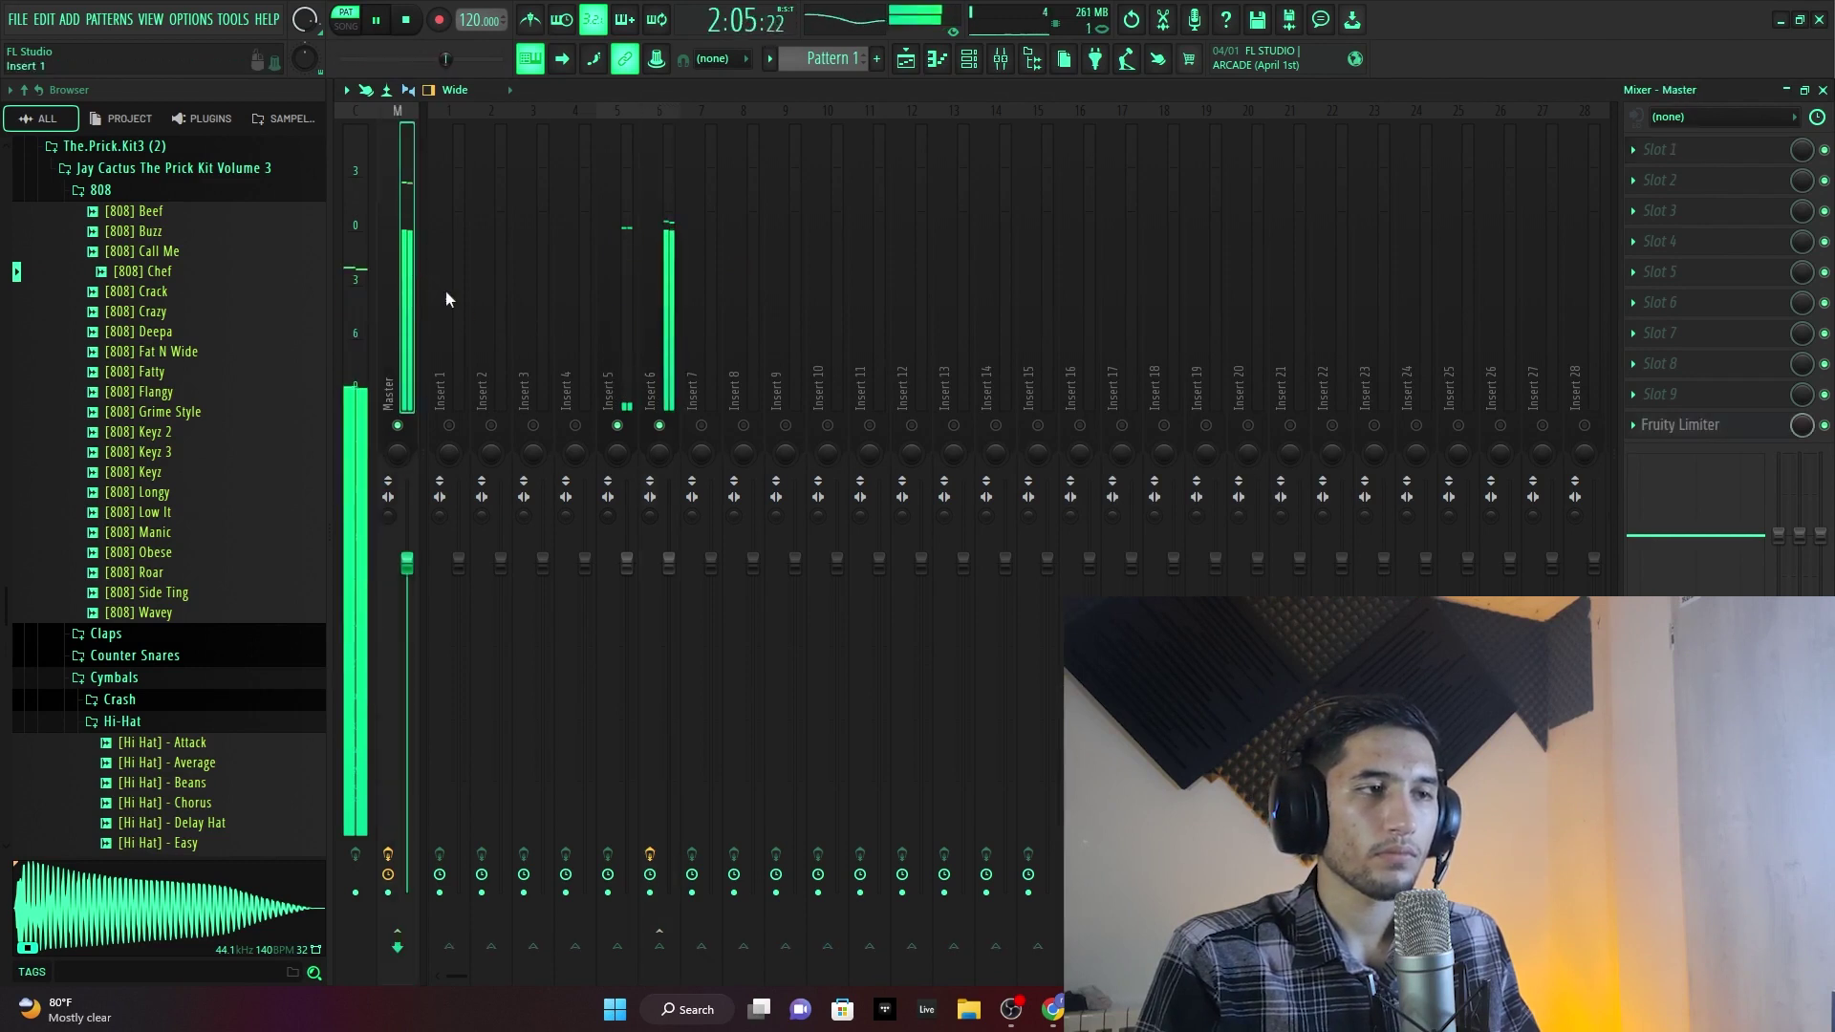
pyautogui.press('space')
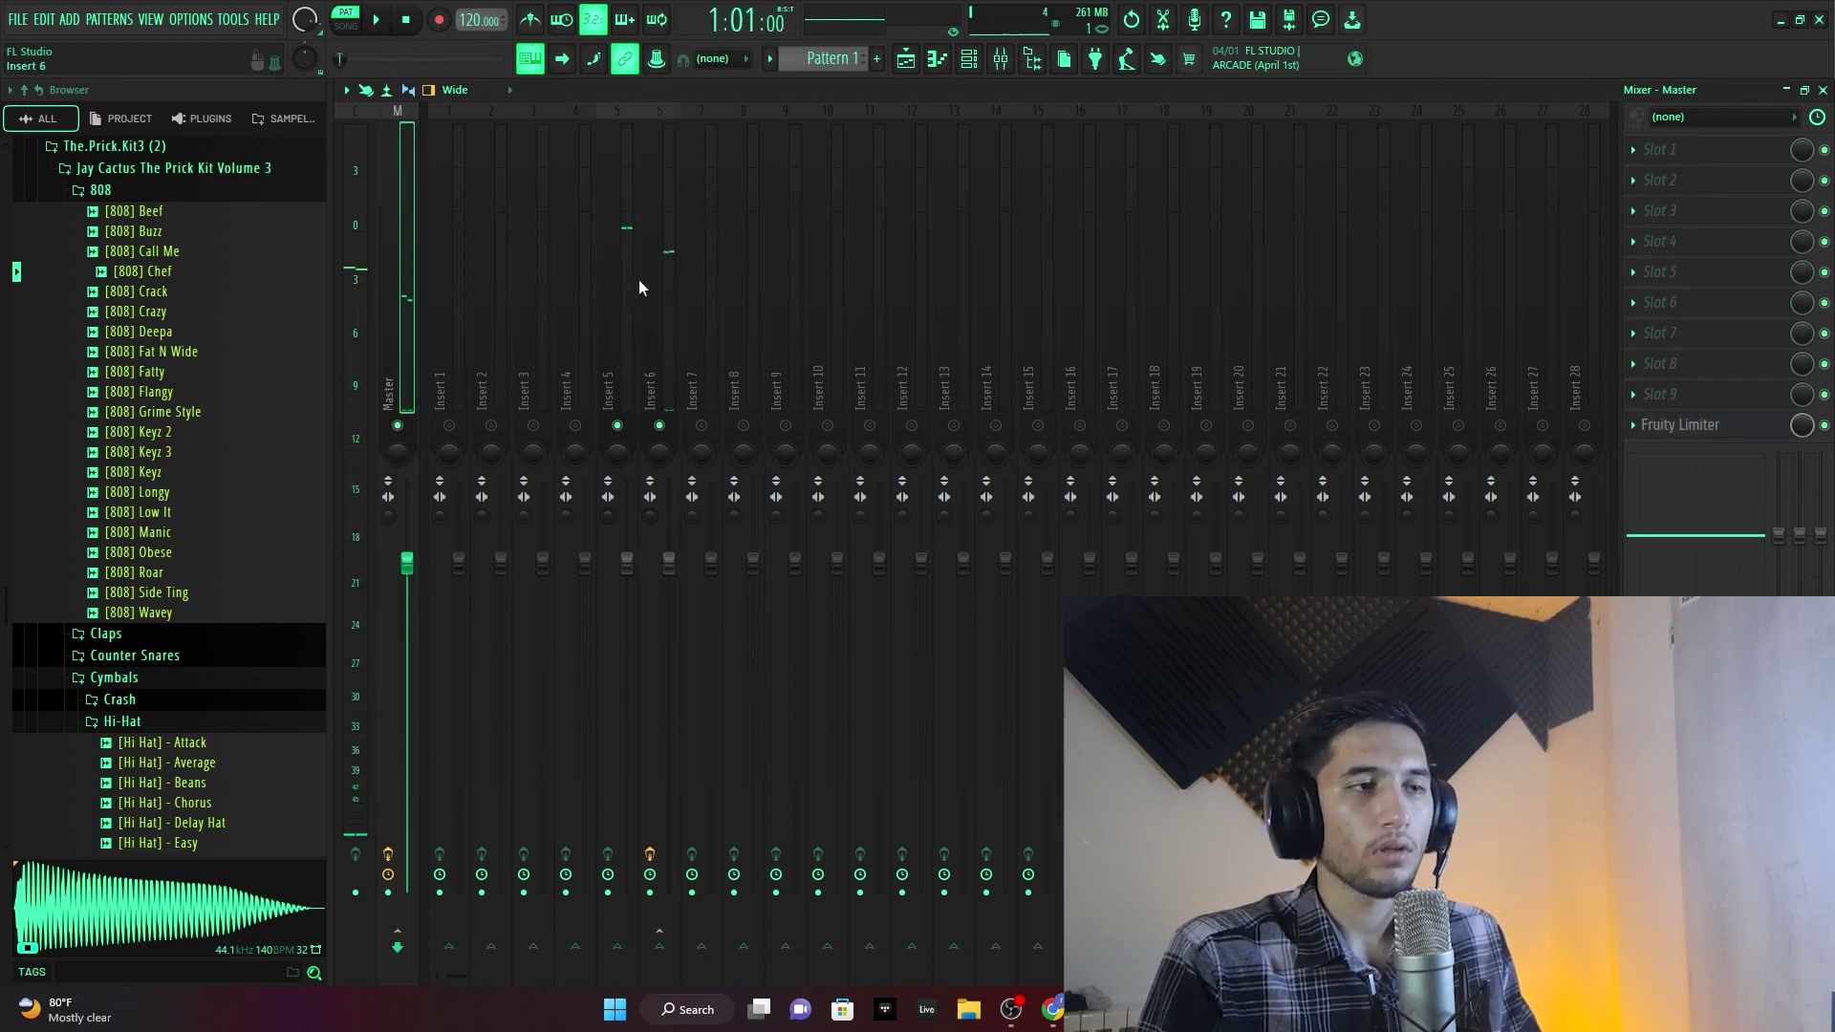
pyautogui.press('space')
pyautogui.press('space')
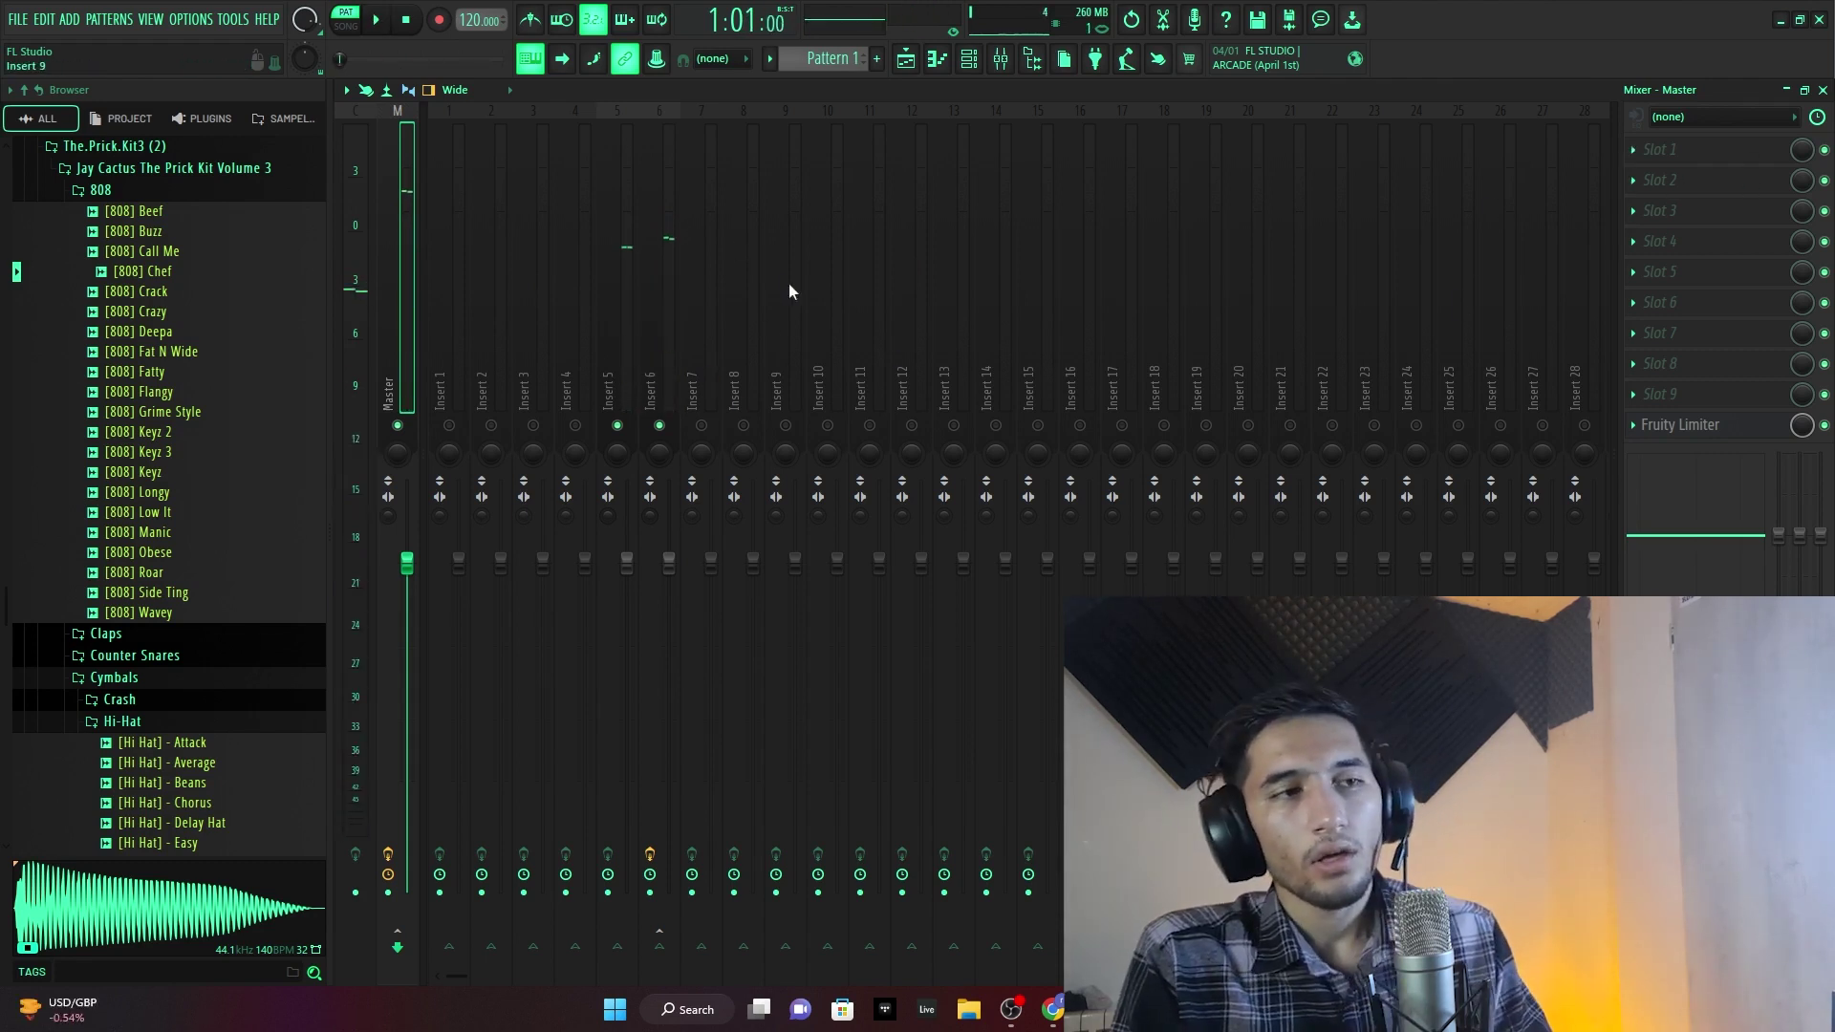
# - Select Insert 6, then close the mixer and the playlist to return to the channel rack
pyautogui.click(660, 203)
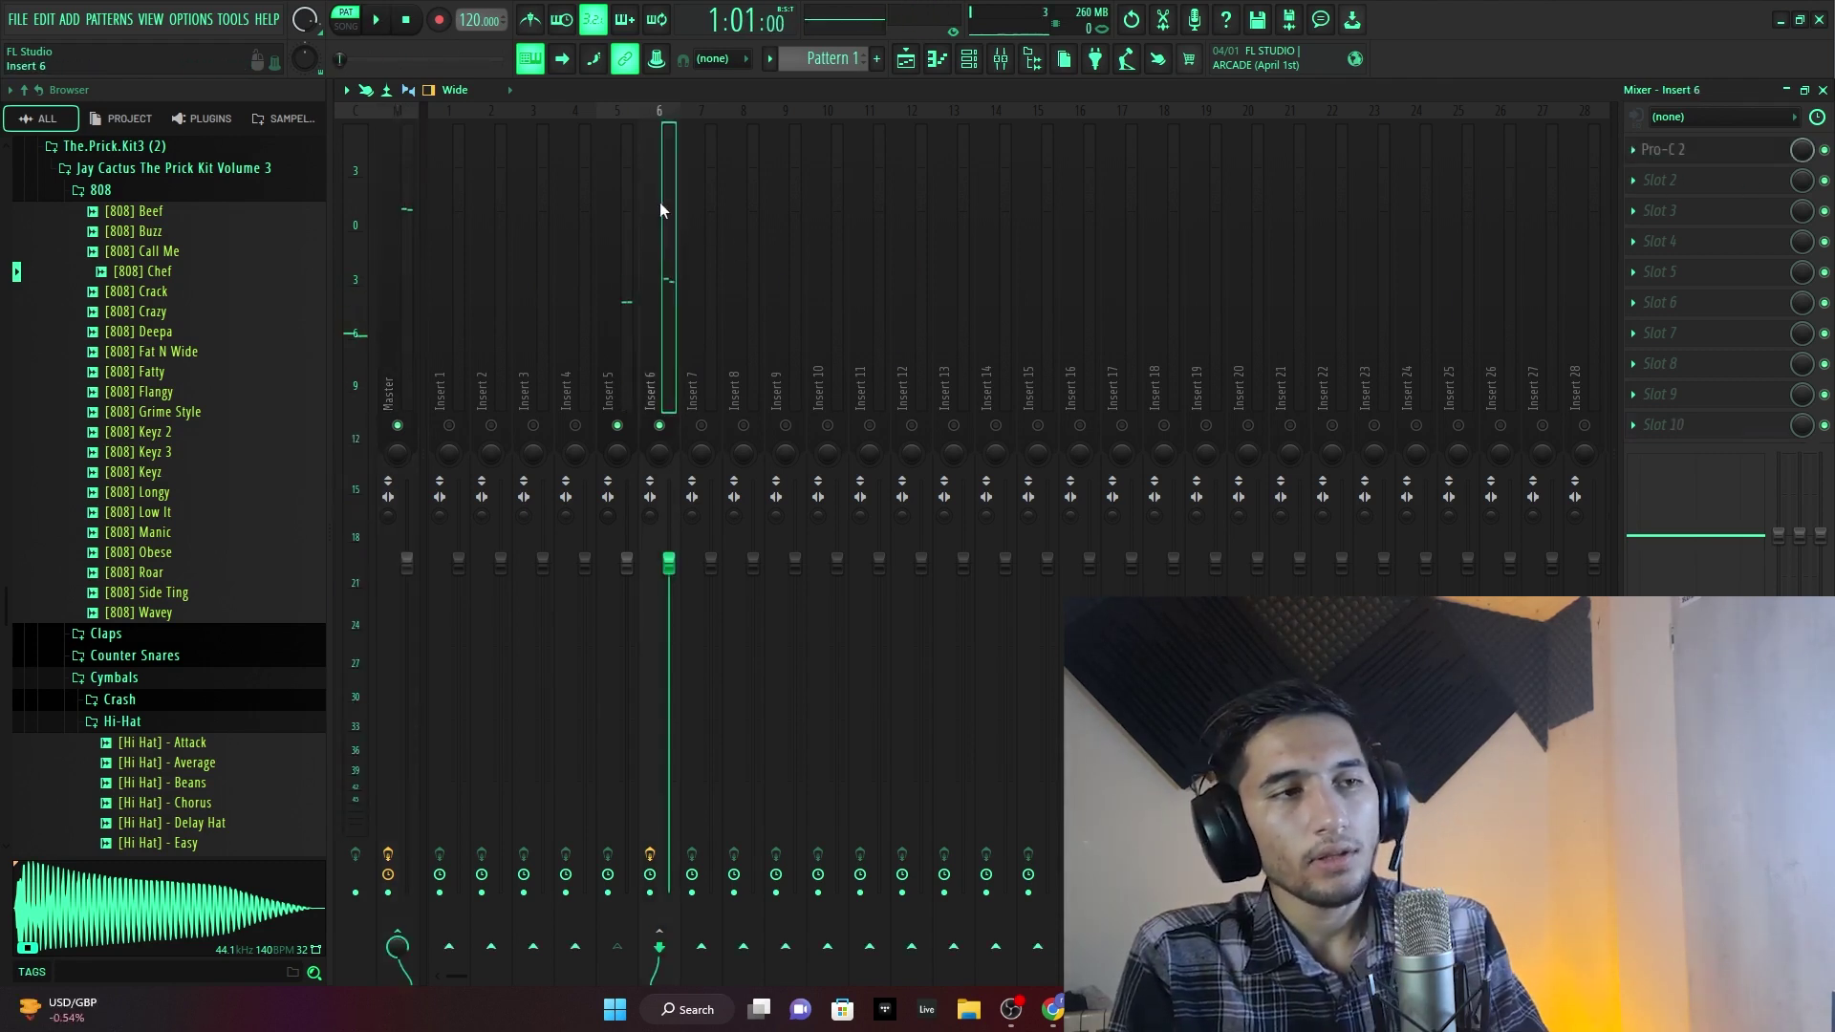
pyautogui.click(1822, 90)
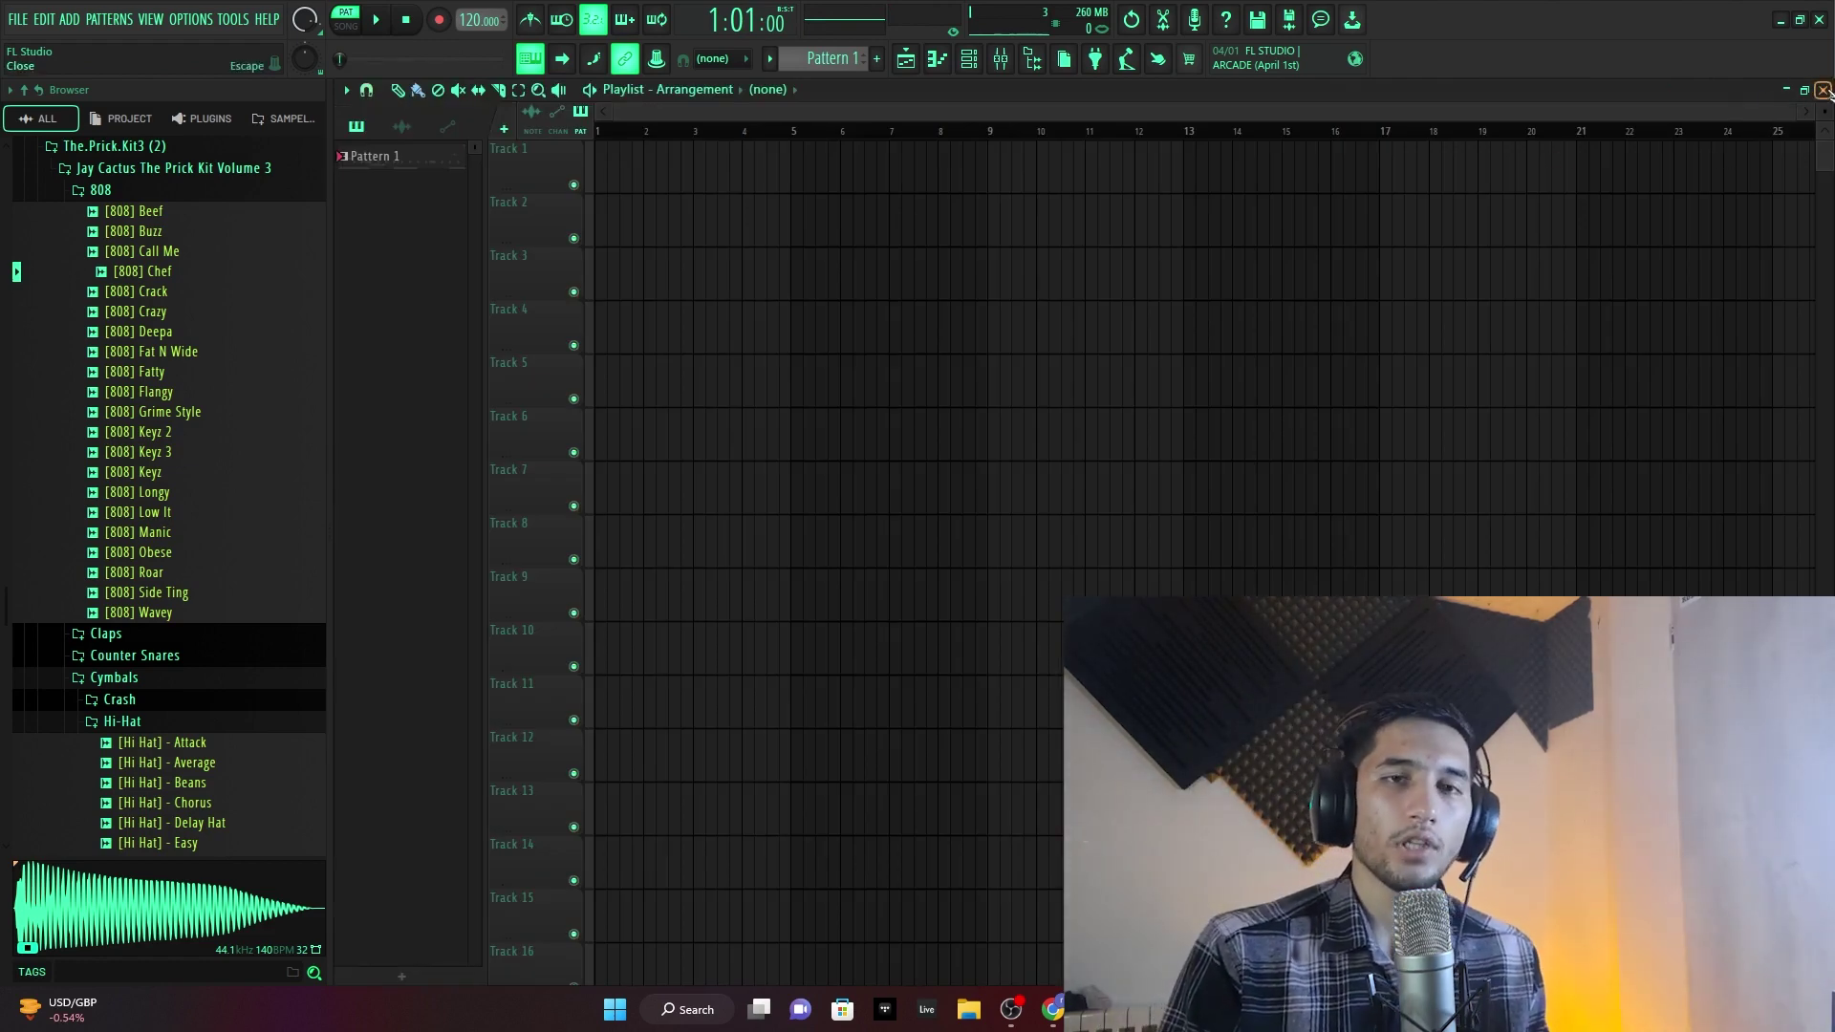
pyautogui.click(1821, 89)
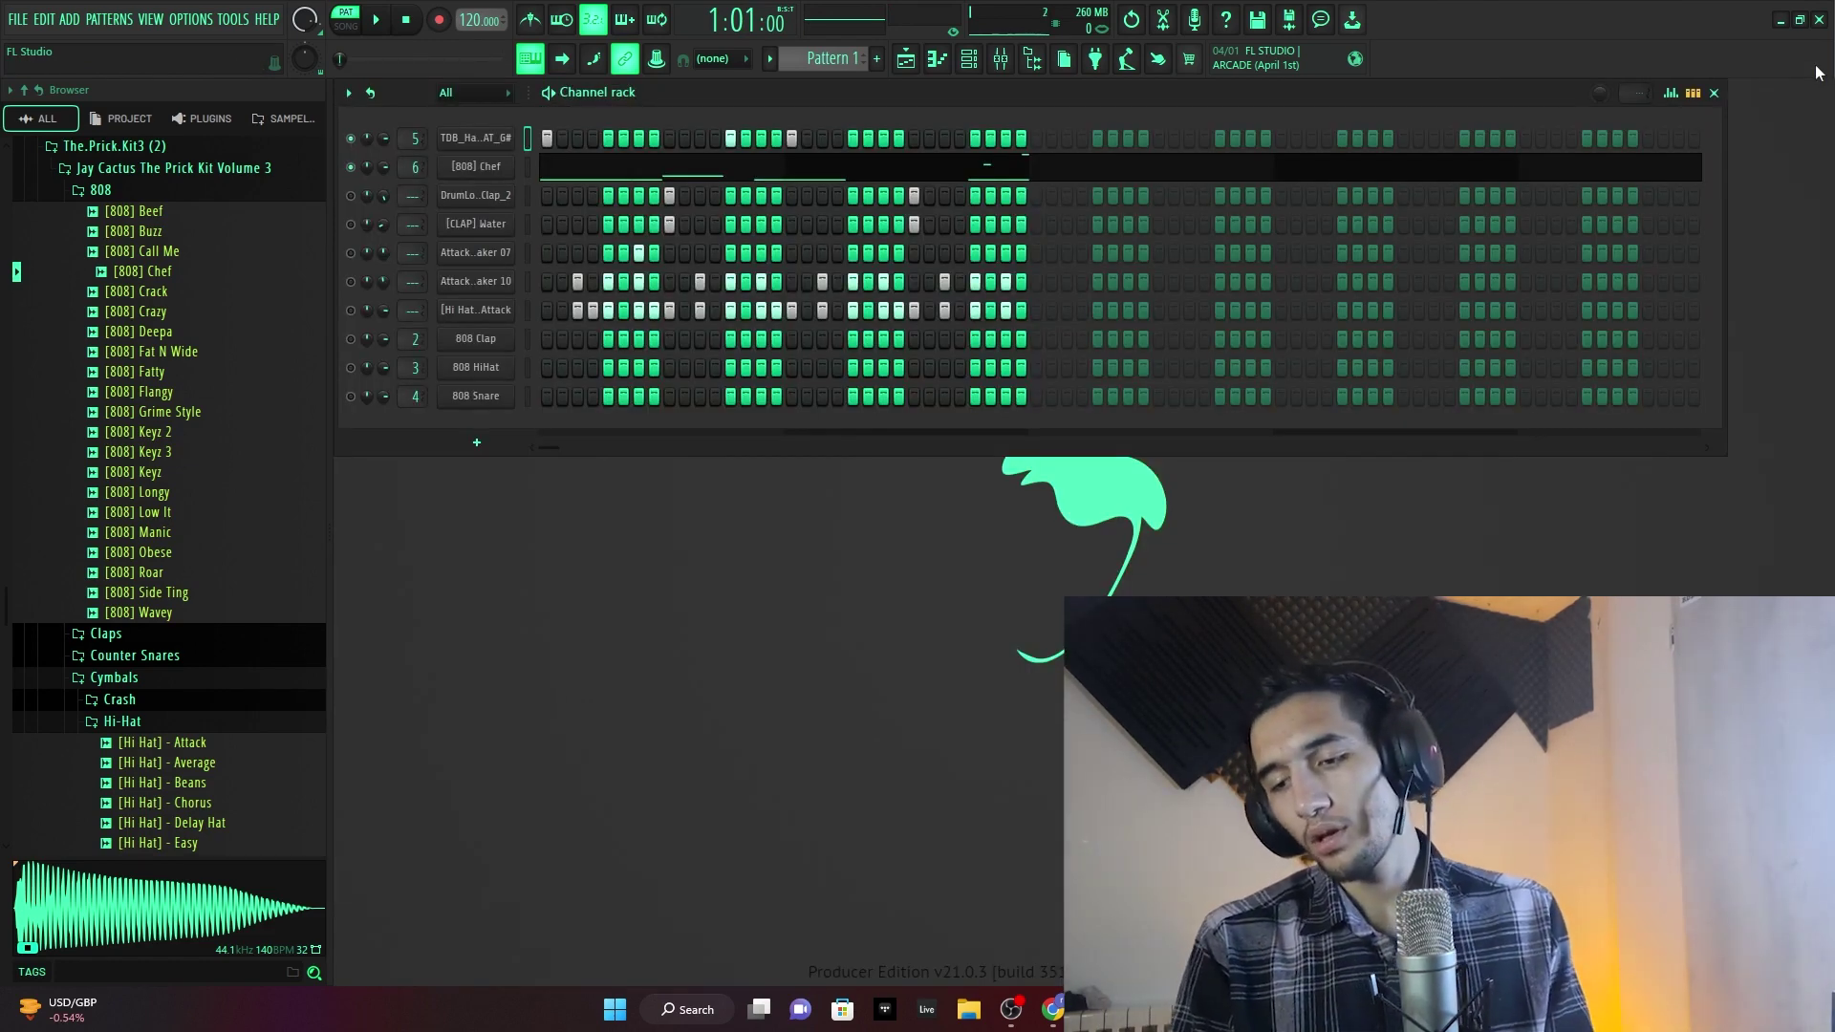